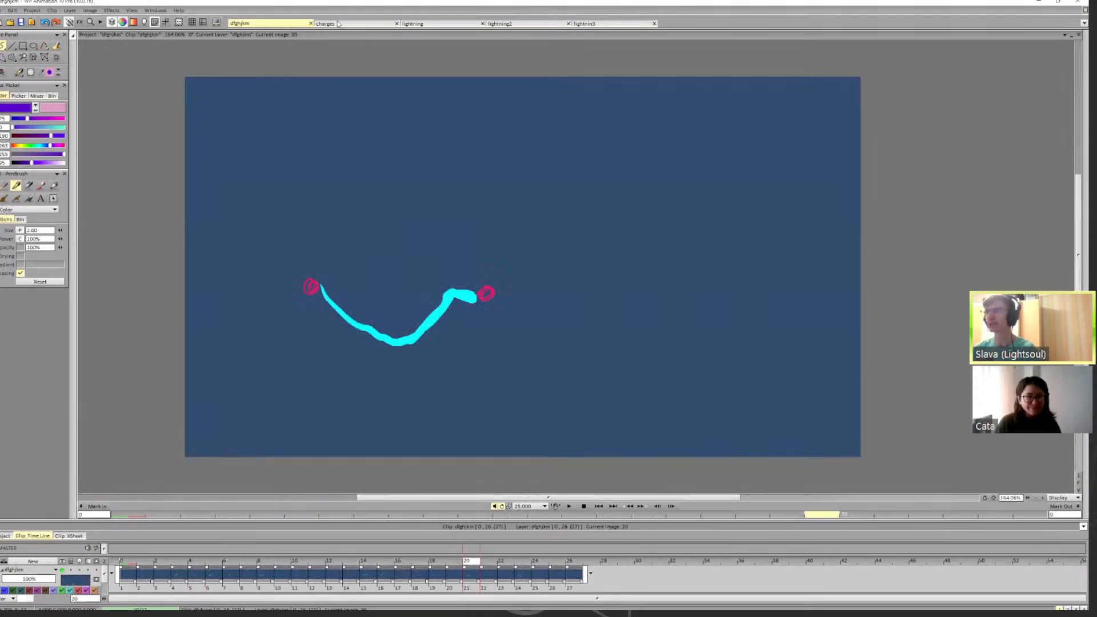
Step: Play back the charges animation and the lightning2 animation
left_click(384, 25)
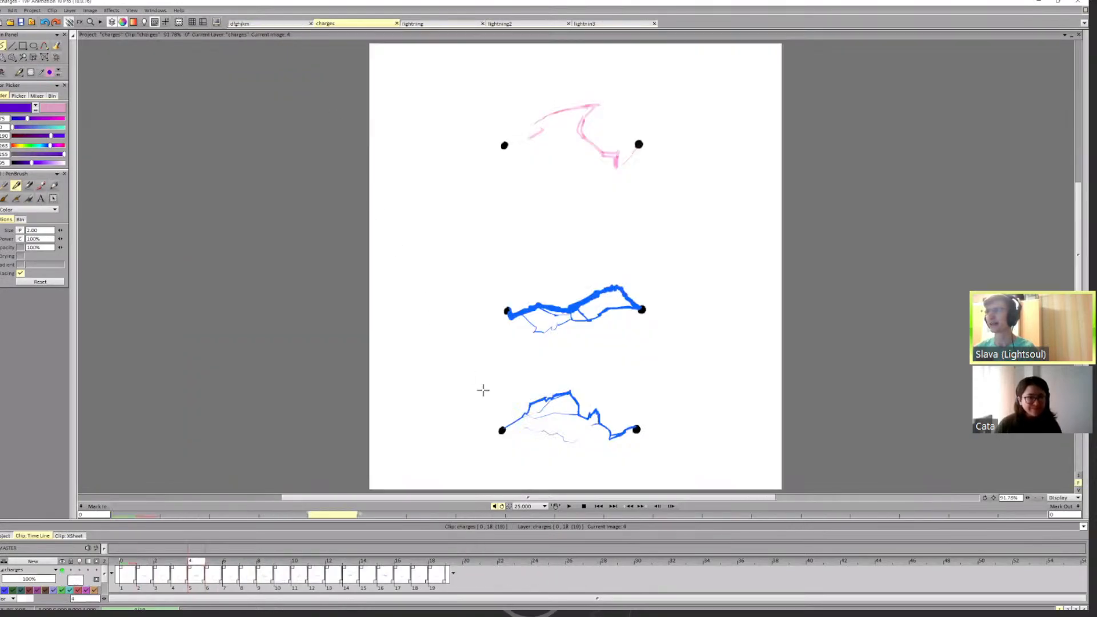
left_click(570, 507)
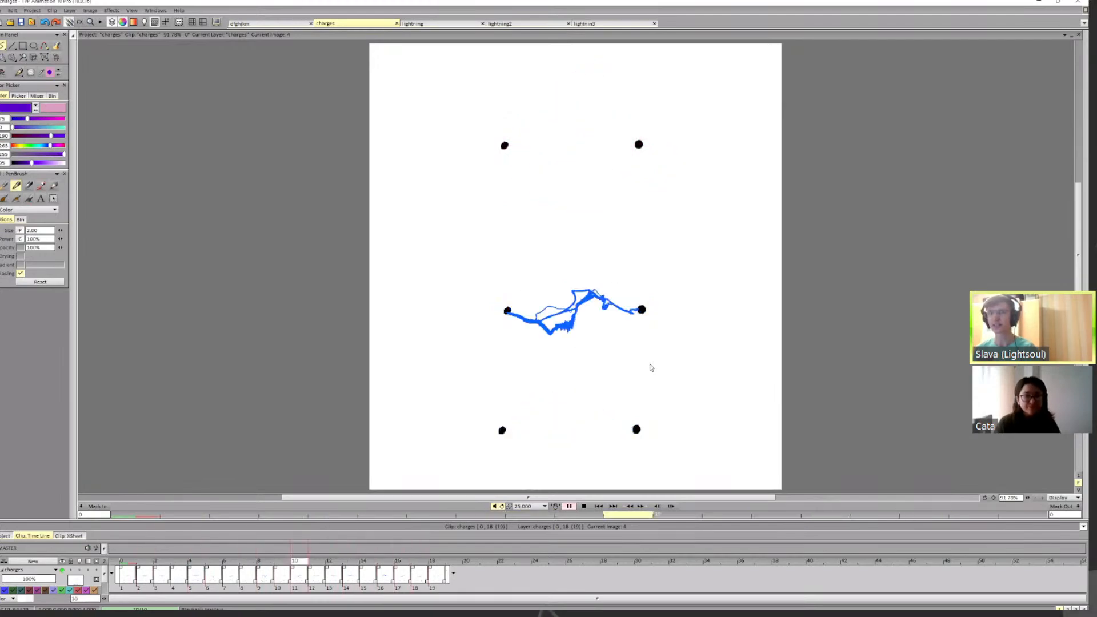
left_click(500, 23)
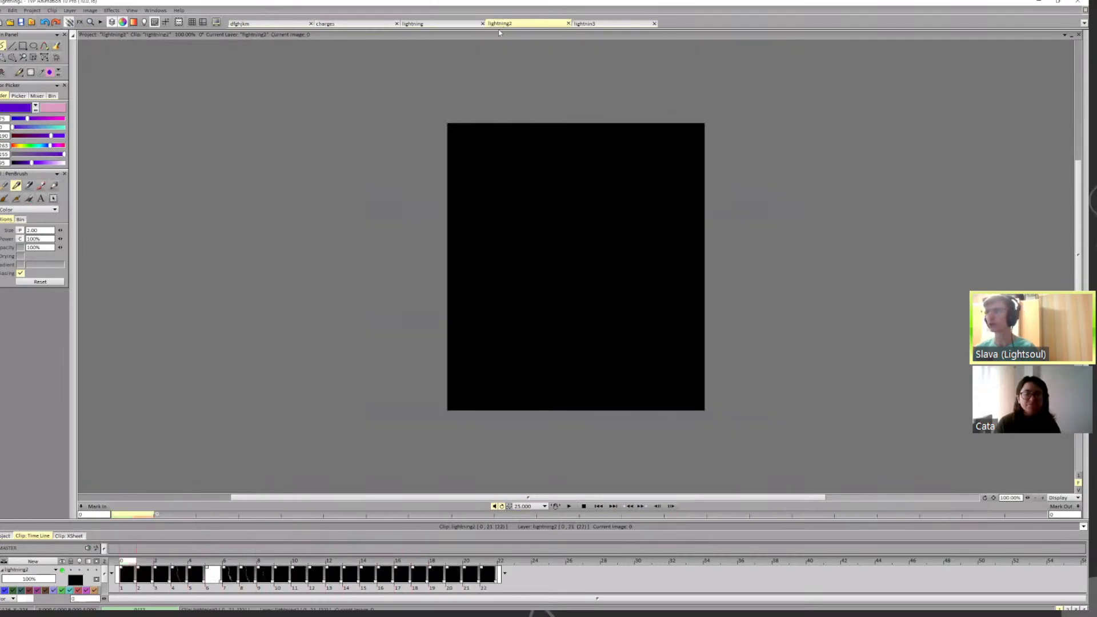
left_click(569, 506)
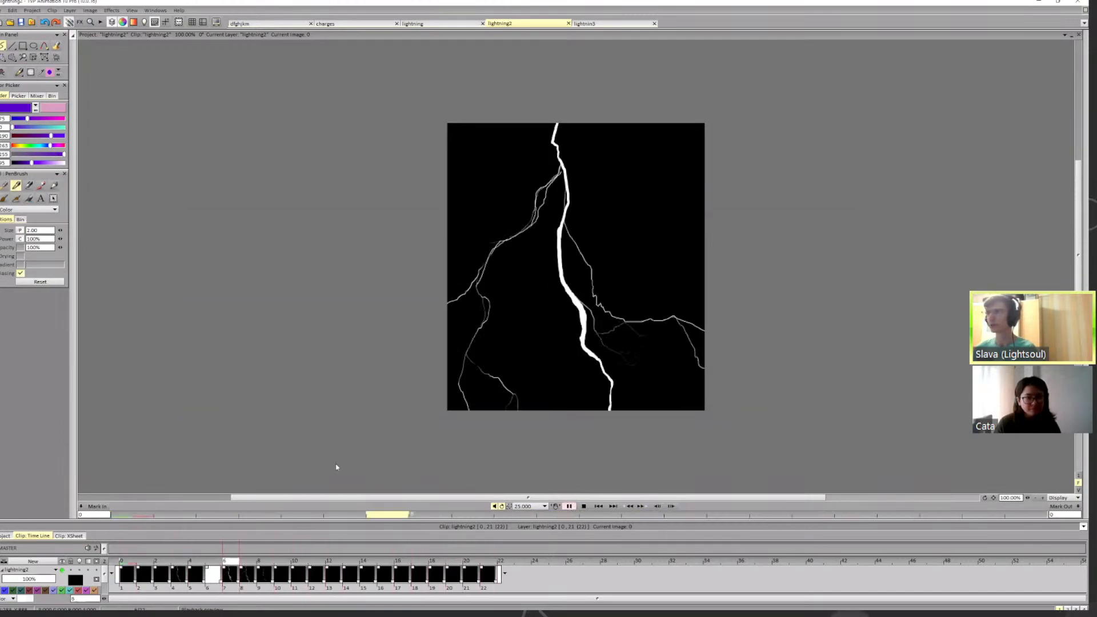
Step: Step back and forth through the lightning2 images to examine how the bolt strikes, flickers and fades
left_click(140, 566)
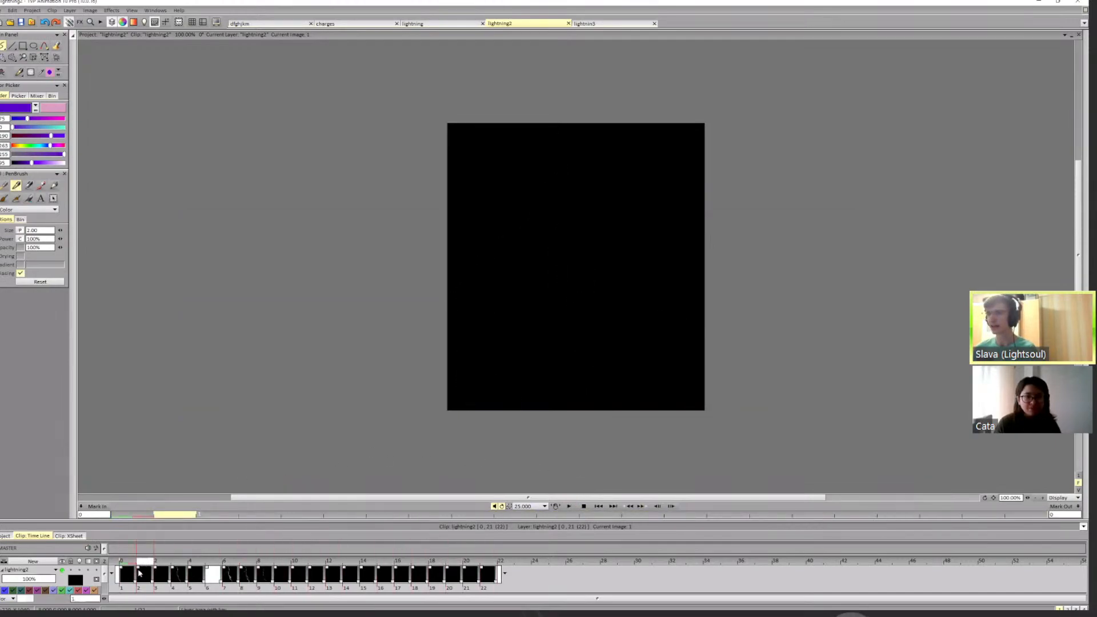
key("Right")
key("Right")
key("Right")
key("Right")
key("Right")
key("Right")
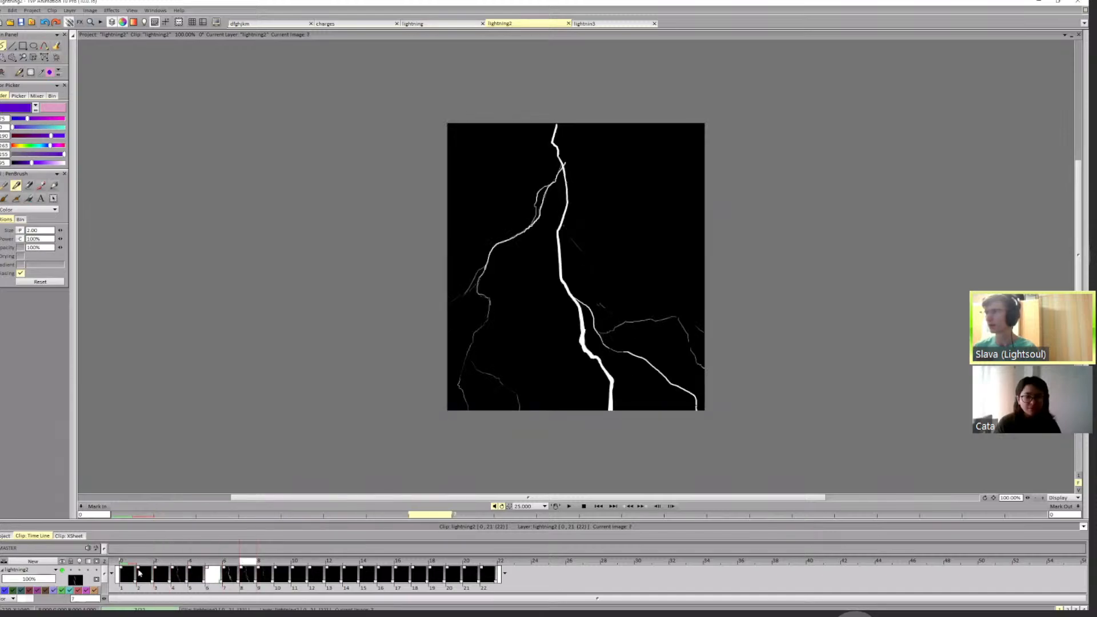
key("Left")
key("Left")
key("Left")
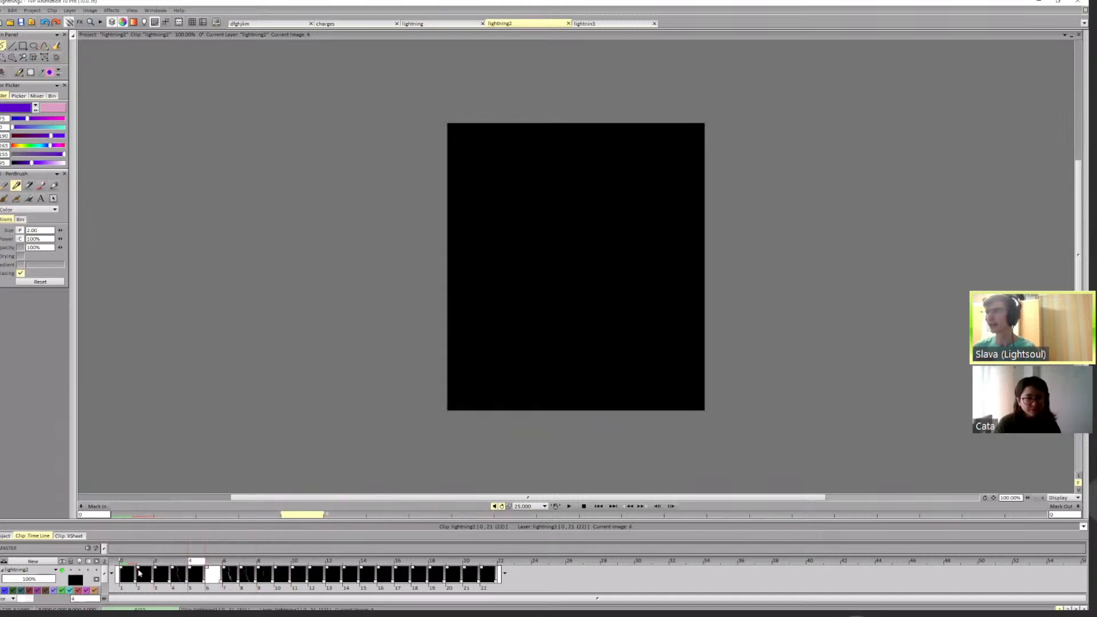
key("Right")
key("Right")
key("Right")
key("Right")
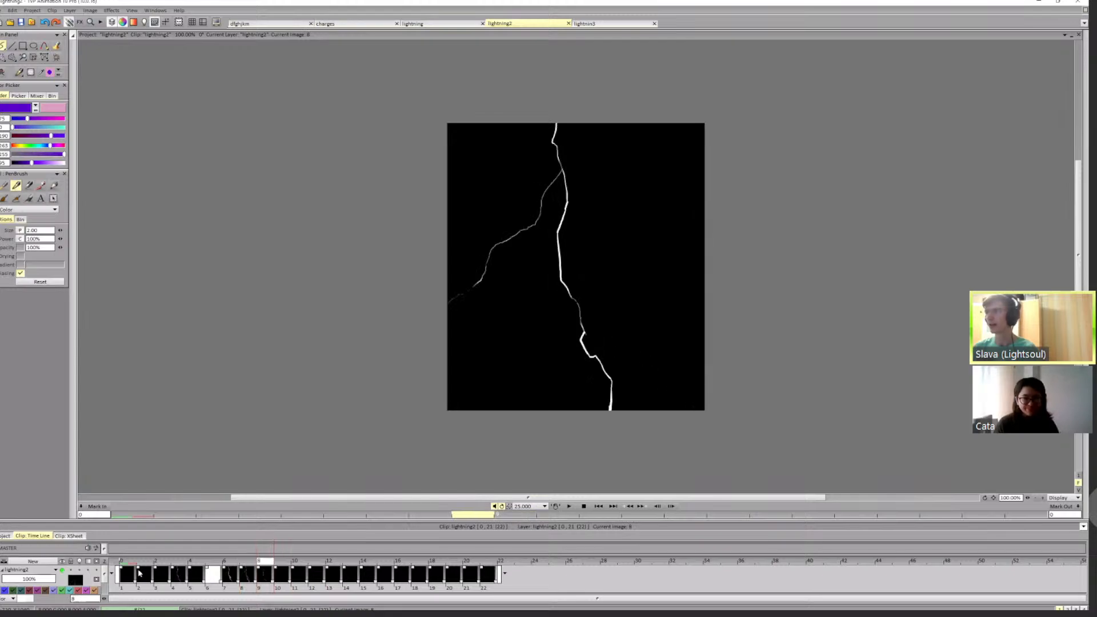
key("Left")
key("Left")
key("Left")
key("Left")
key("Right")
key("Right")
key("Right")
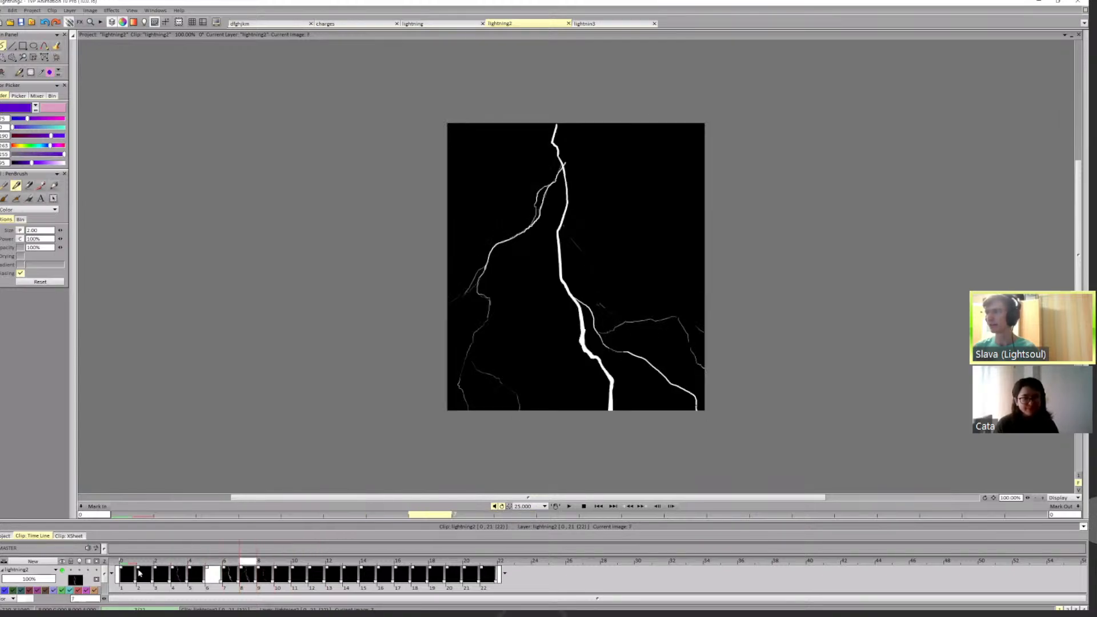
key("Right")
key("Right")
key("Left")
key("Left")
key("Left")
key("Right")
key("Right")
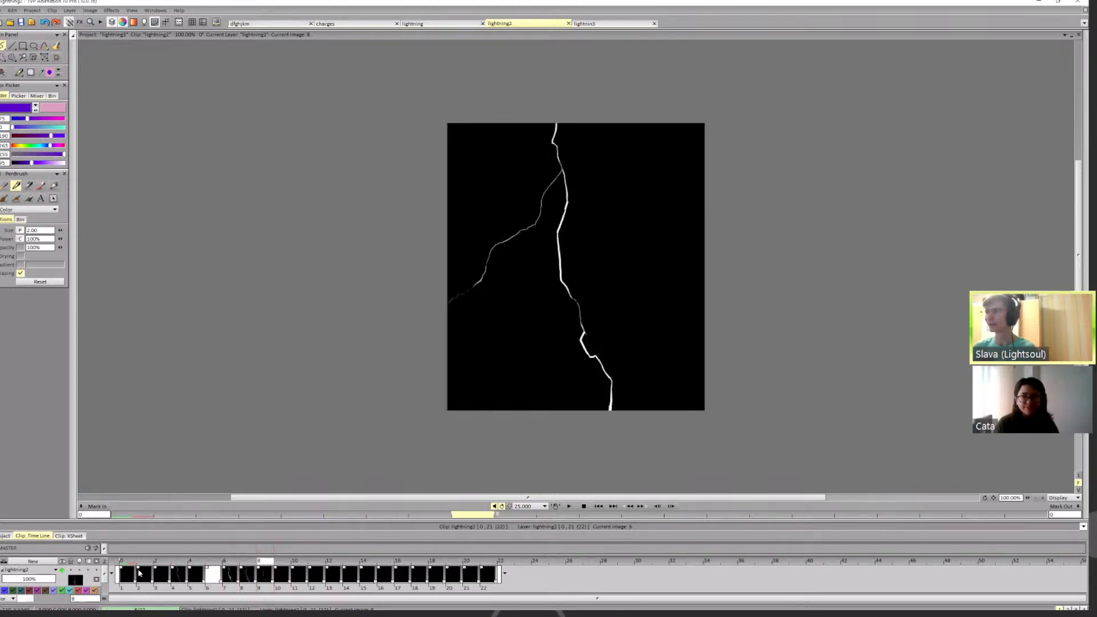
key("Right")
key("Right")
key("Right")
key("Right")
key("Right")
key("Right")
key("Right")
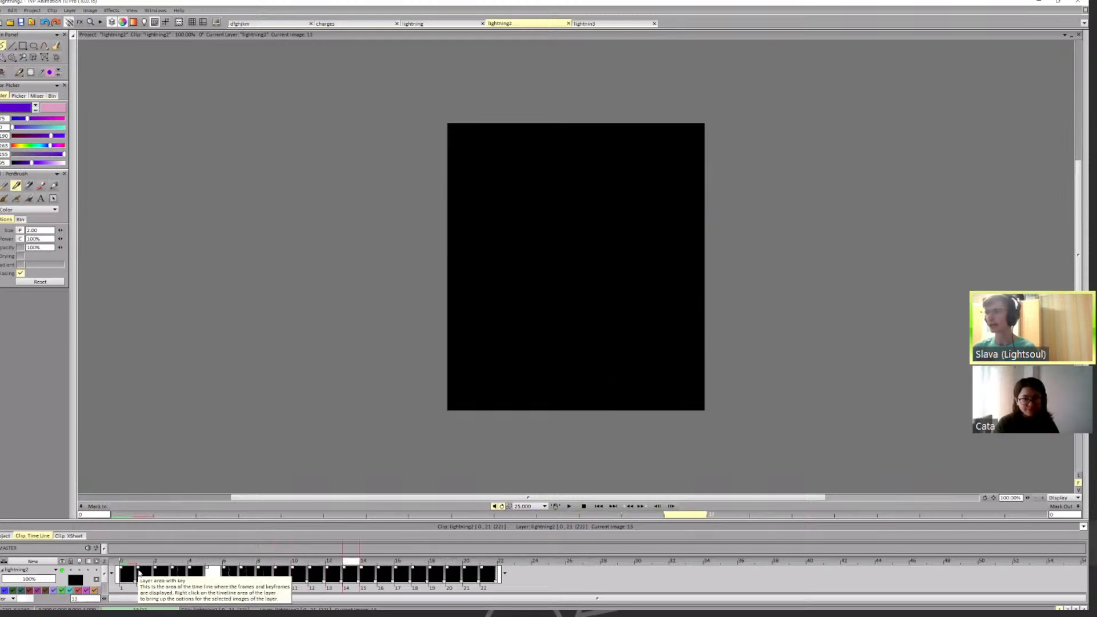
key("Left")
key("Left")
key("Left")
key("Left")
key("Left")
key("Left")
key("Left")
key("Left")
key("Left")
key("Left")
key("Left")
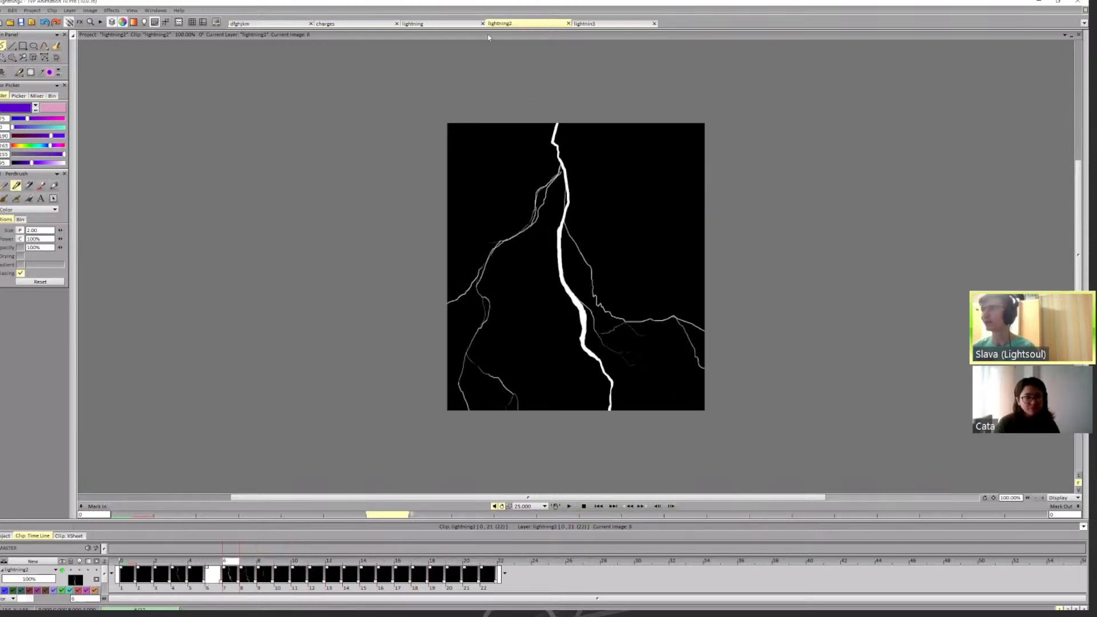
Step: Return to the first image of the charges project and make the empty Untitled 1 layer current
left_click(433, 26)
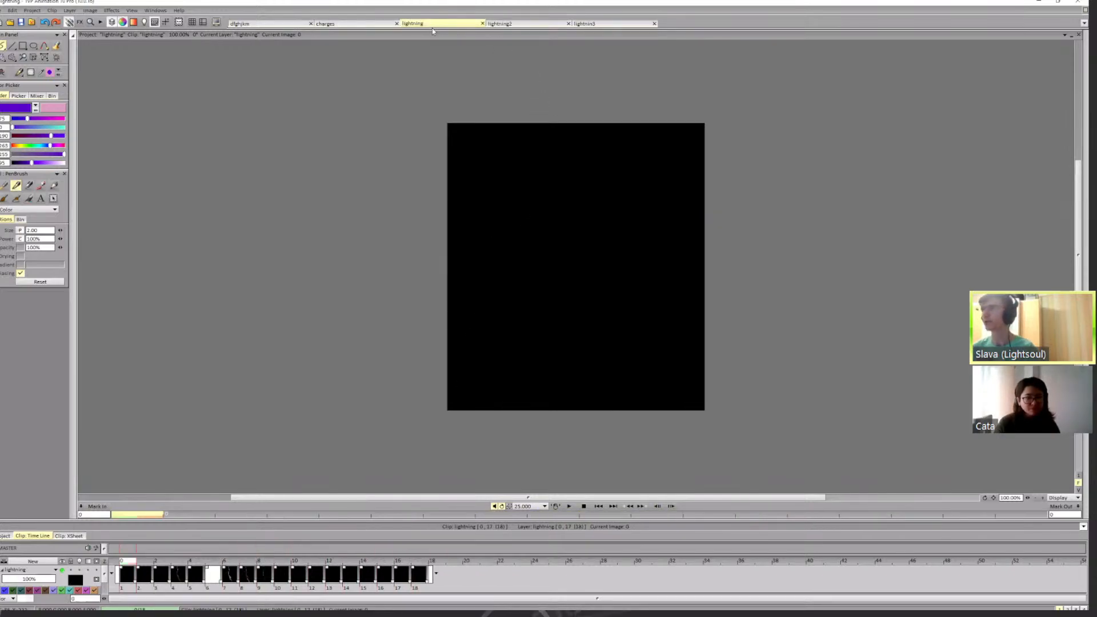
left_click(351, 25)
left_click(128, 564)
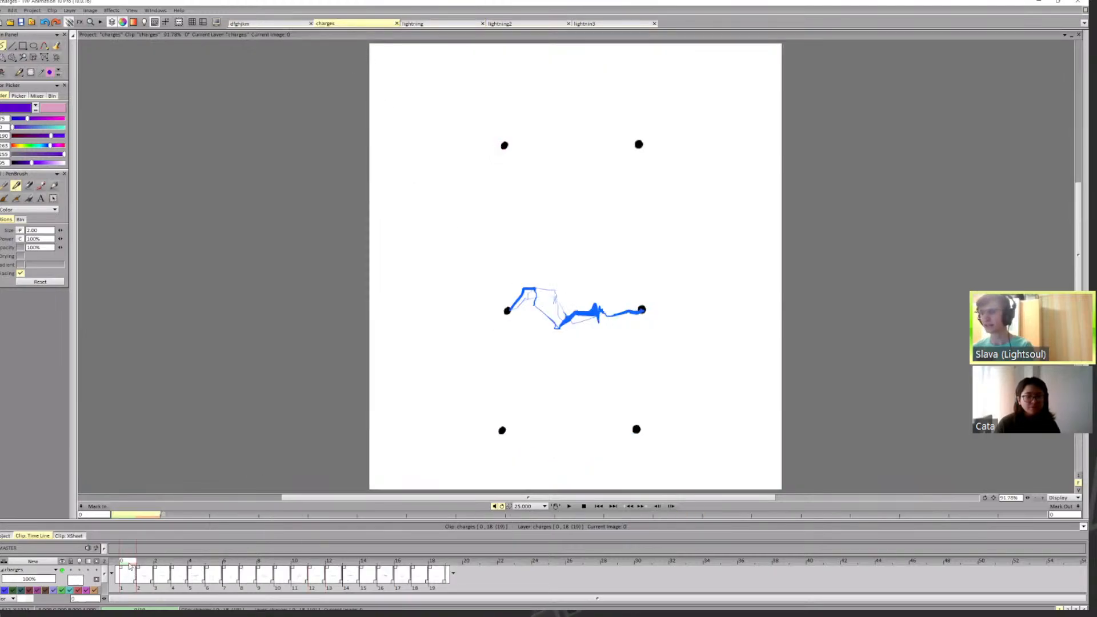
key("Down")
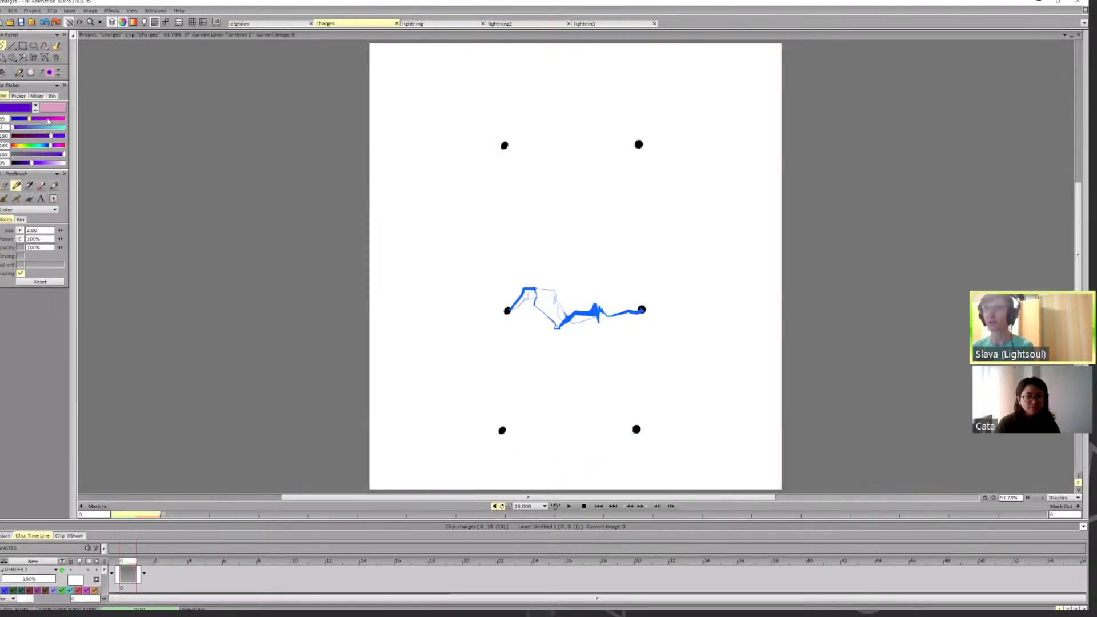
Step: Set the pen colour to magenta and handwrite "1) fast vs slow = contrast" along the upper edge of the canvas
left_click_drag(49, 119, 330, 190)
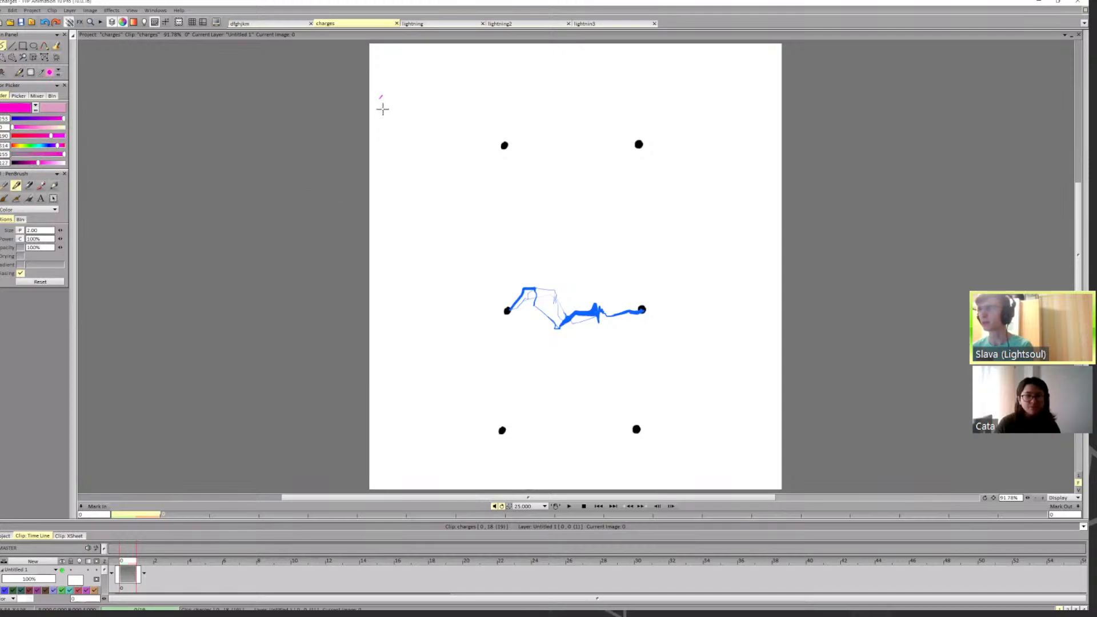
mouse_move(415, 79)
left_mouse_down()
mouse_move(401, 102)
mouse_move(437, 94)
left_mouse_up()
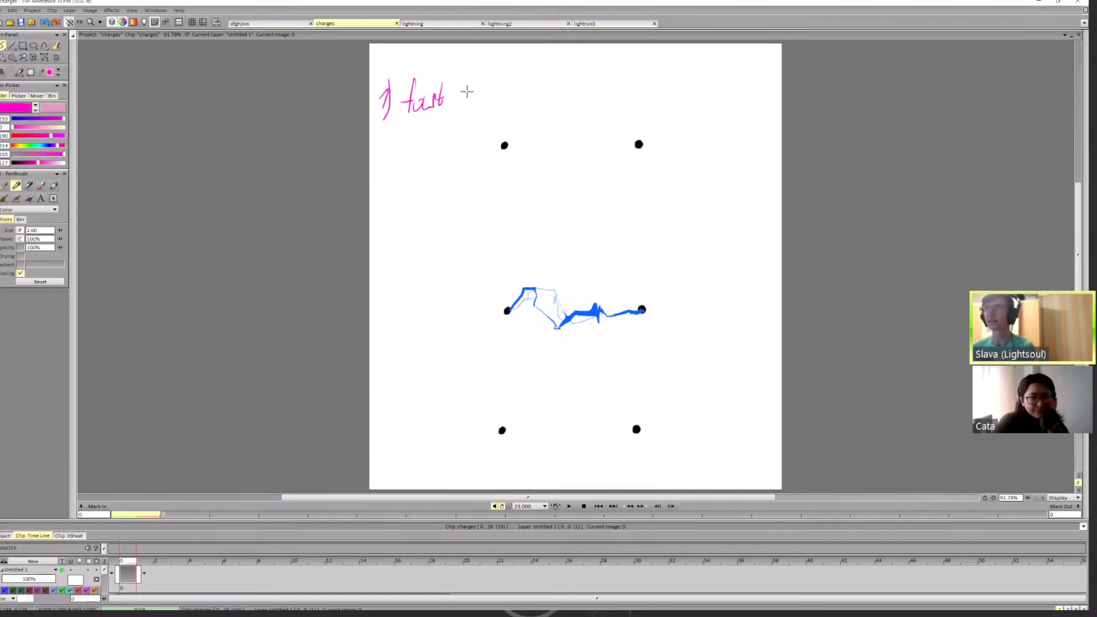
left_click_drag(478, 103, 480, 106)
left_click_drag(515, 79, 515, 94)
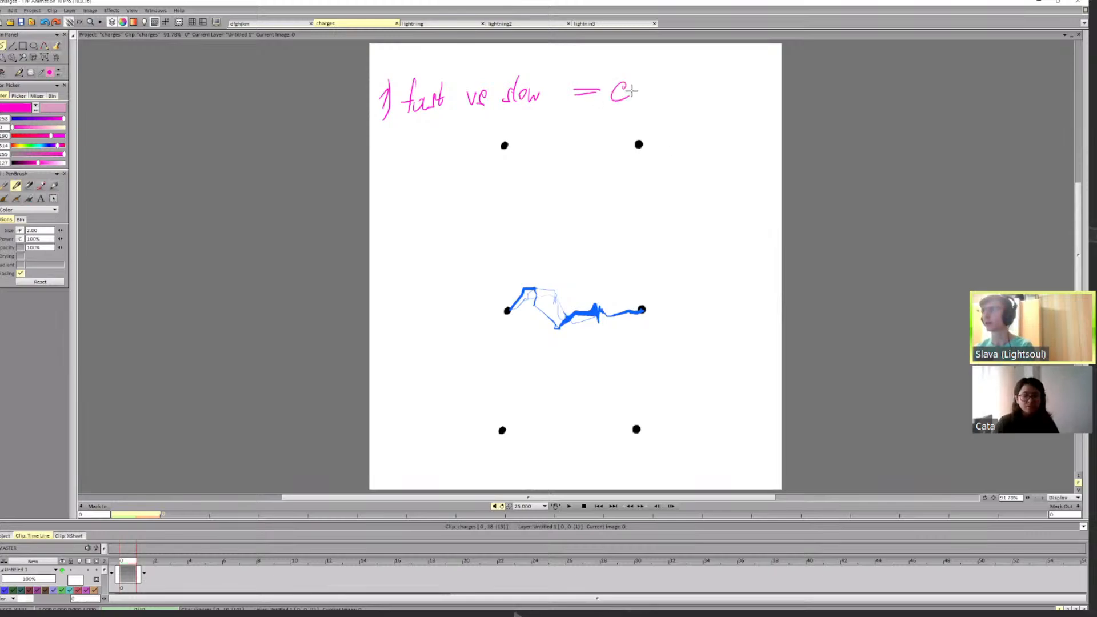
left_click_drag(643, 100, 655, 98)
left_click_drag(657, 98, 665, 99)
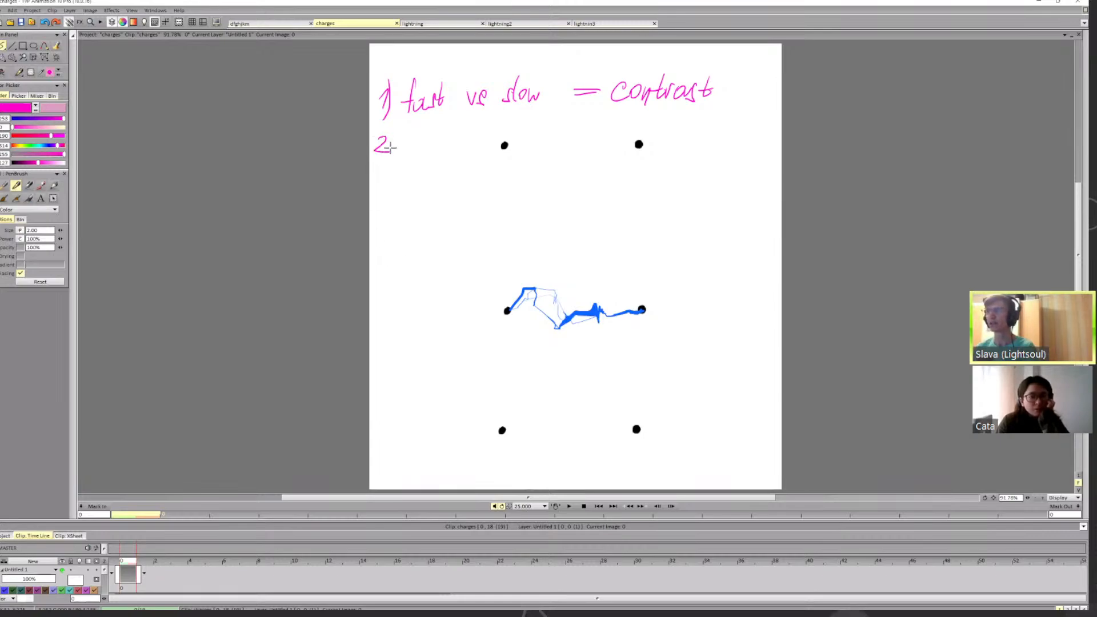
Step: Handwrite "2) flickering" in magenta below the first note
left_click_drag(390, 133, 386, 162)
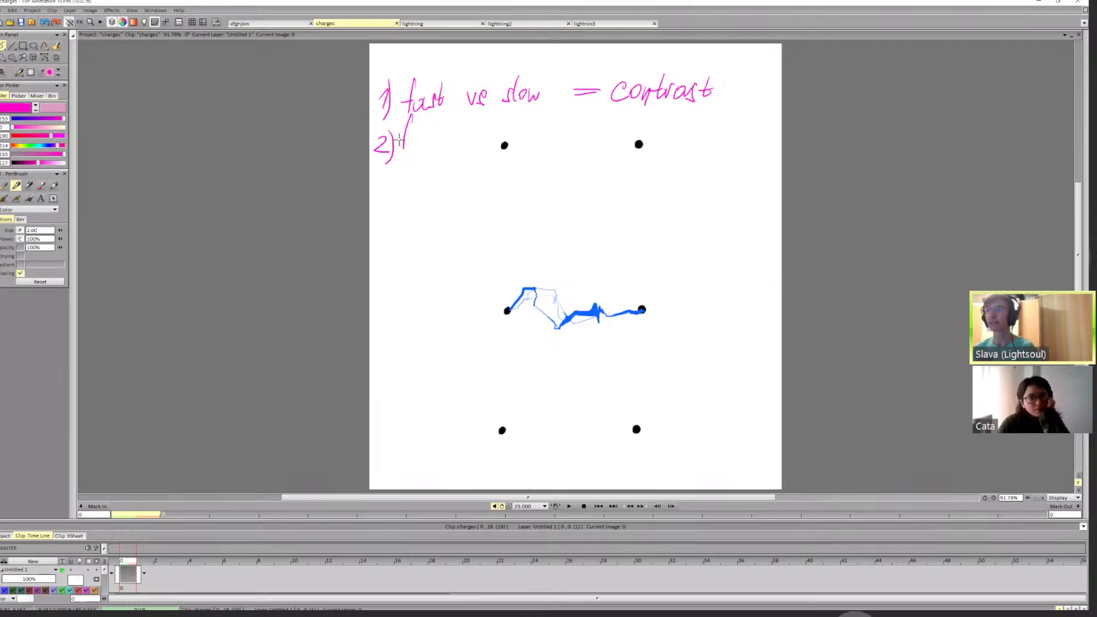
left_click_drag(421, 138, 421, 146)
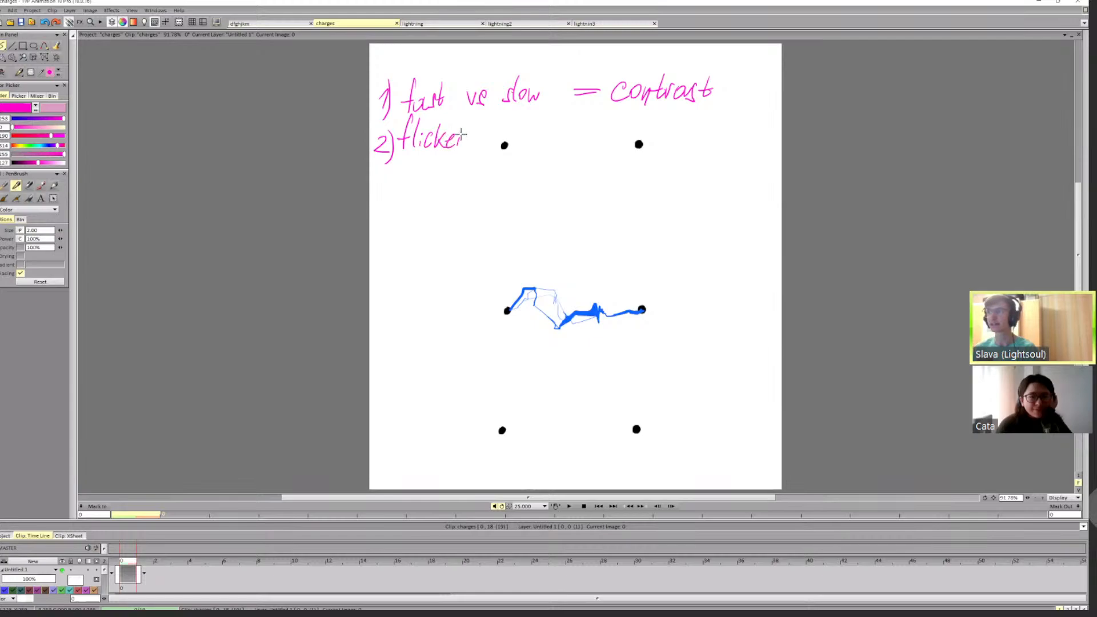
left_click_drag(473, 136, 475, 146)
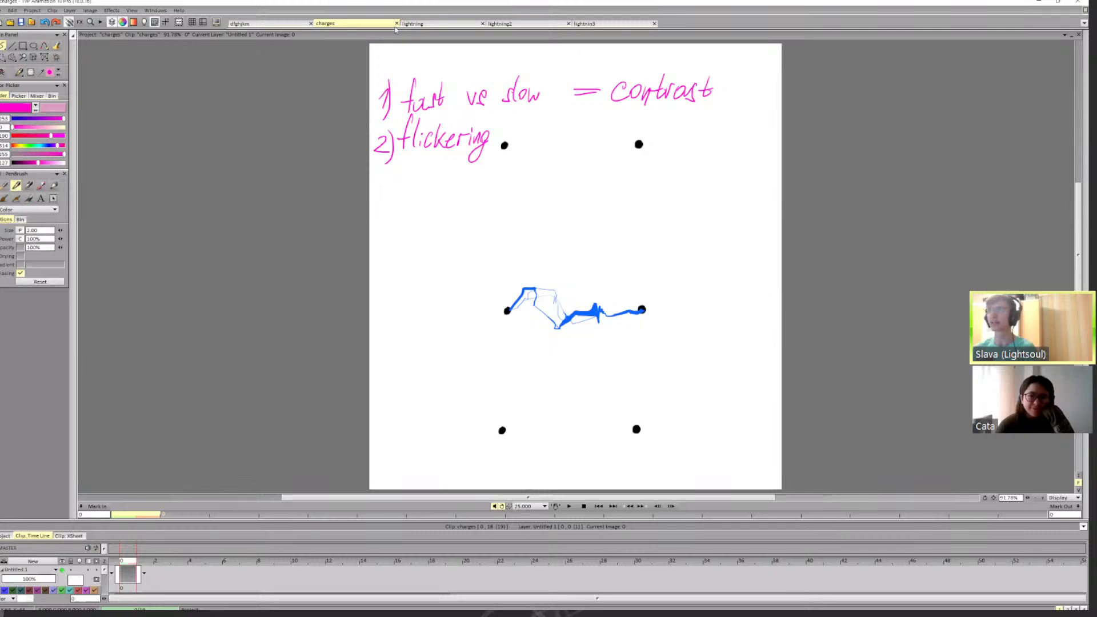
Step: Extend the notes layer through image 3 by drawing an oval around the middle pair of dots, and undo the oval
mouse_move(137, 563)
left_mouse_down()
mouse_move(196, 562)
mouse_move(184, 562)
left_mouse_up()
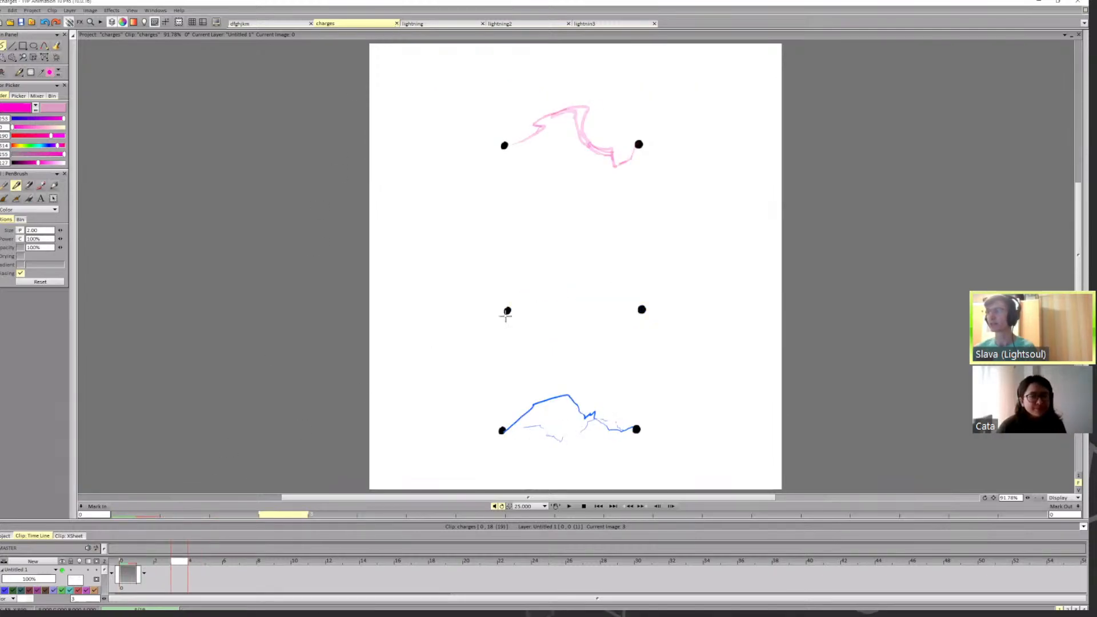
mouse_move(490, 280)
left_mouse_down()
mouse_move(477, 300)
mouse_move(561, 262)
left_mouse_up()
key("ctrl+z")
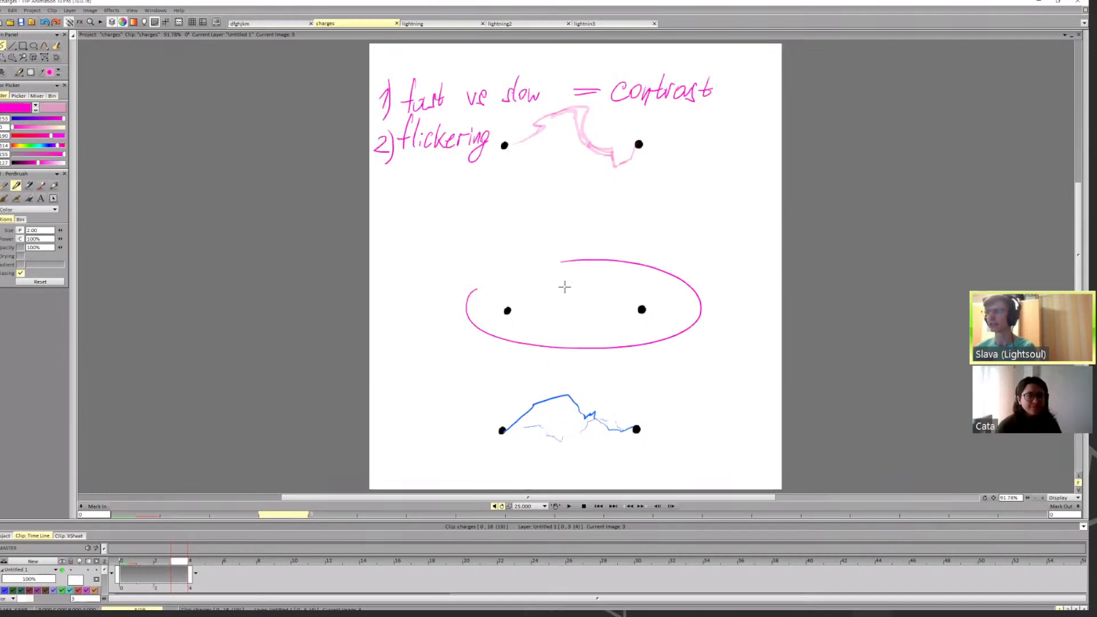
key("ctrl+z")
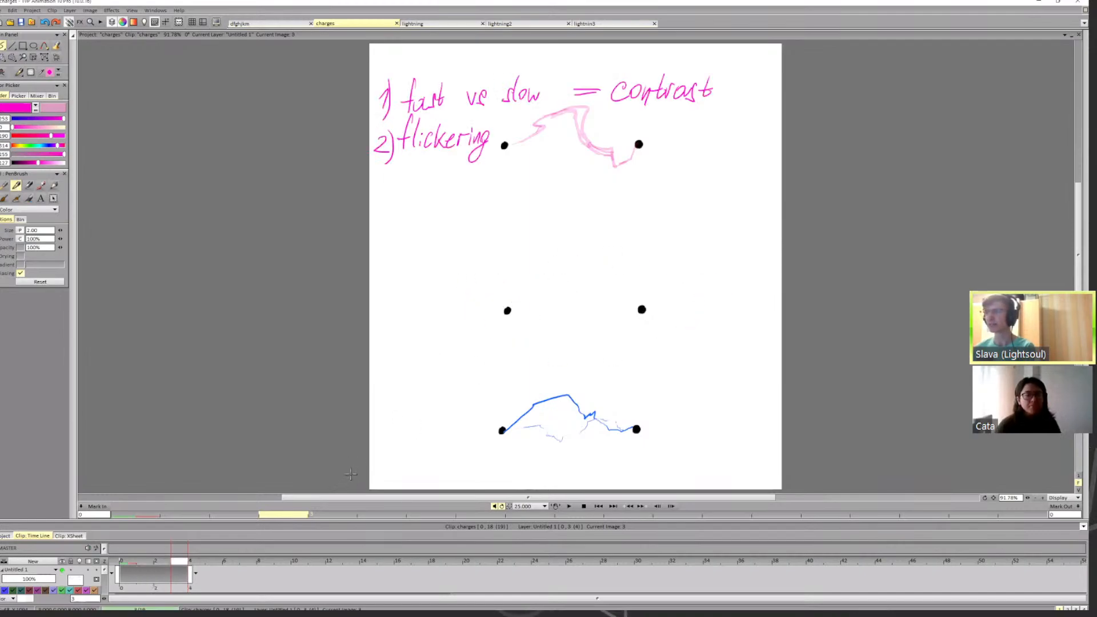
Step: Flip back and forth through the first images of charges to examine how the middle lightning disappears and reappears
key("Right")
key("Right")
key("Left")
key("Left")
key("Left")
key("Left")
key("Right")
key("Right")
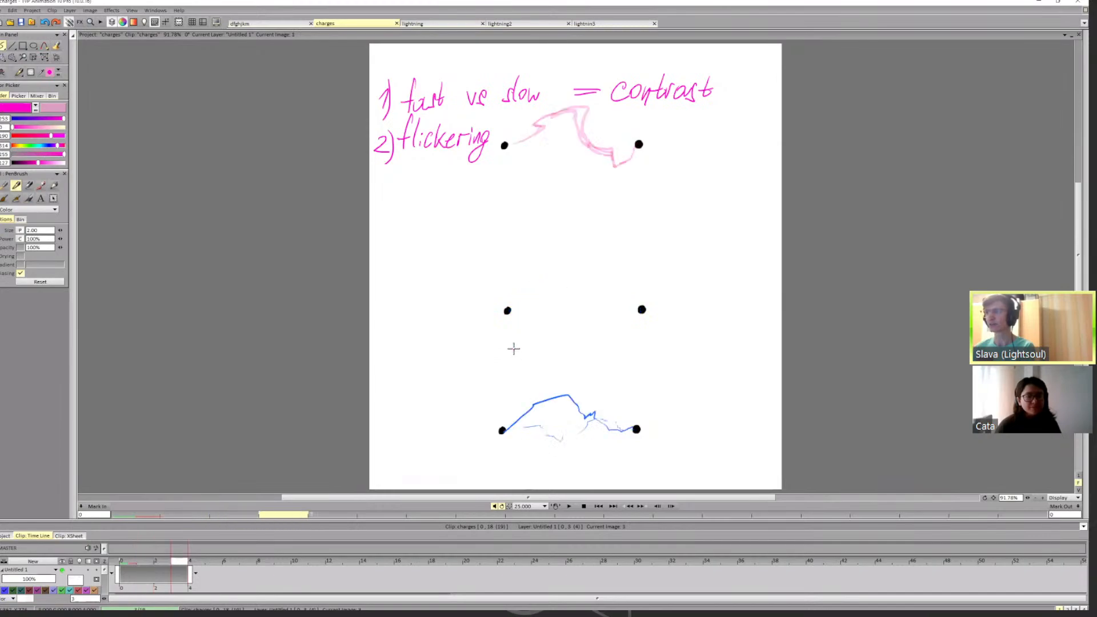
key("Right")
key("Right")
key("Left")
key("Left")
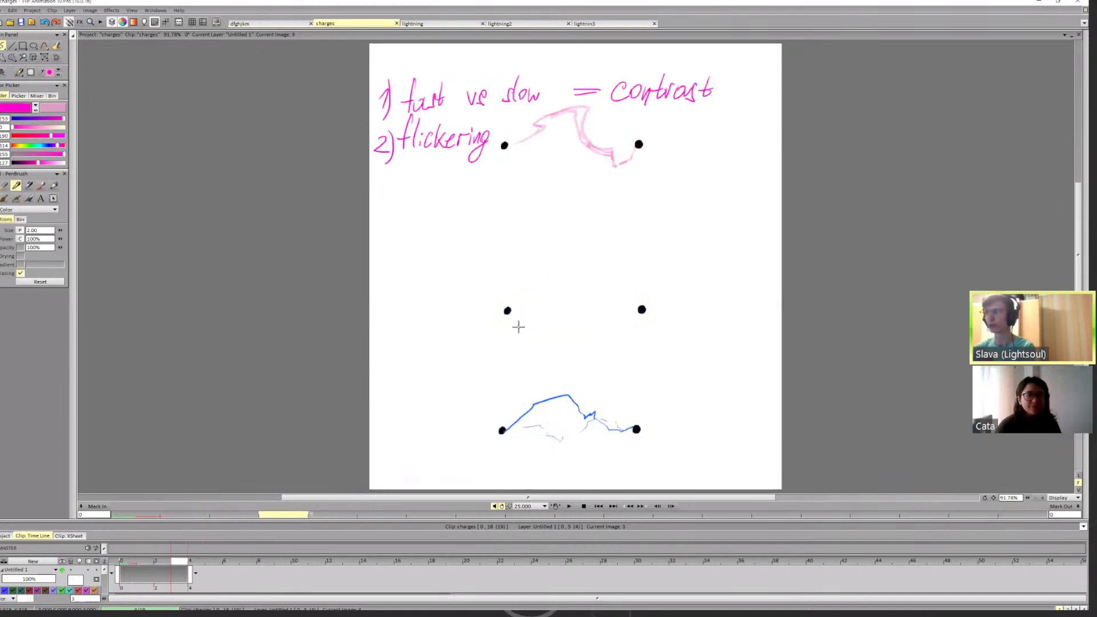
key("Right")
key("Left")
key("Left")
key("Right")
key("Right")
key("Right")
key("Right")
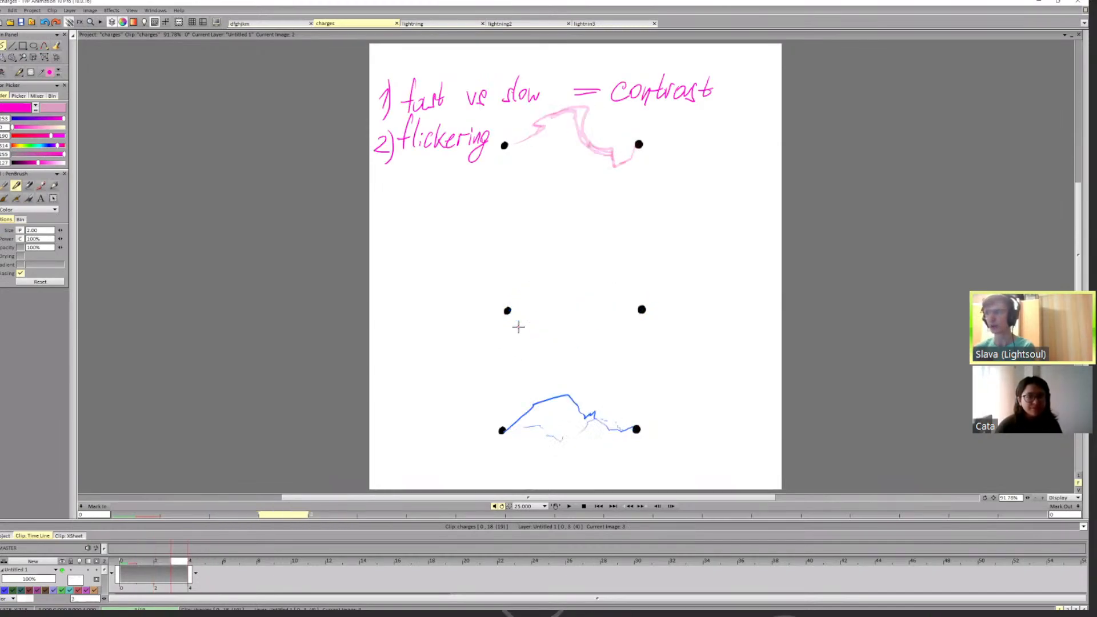
key("Left")
key("Left")
key("Left")
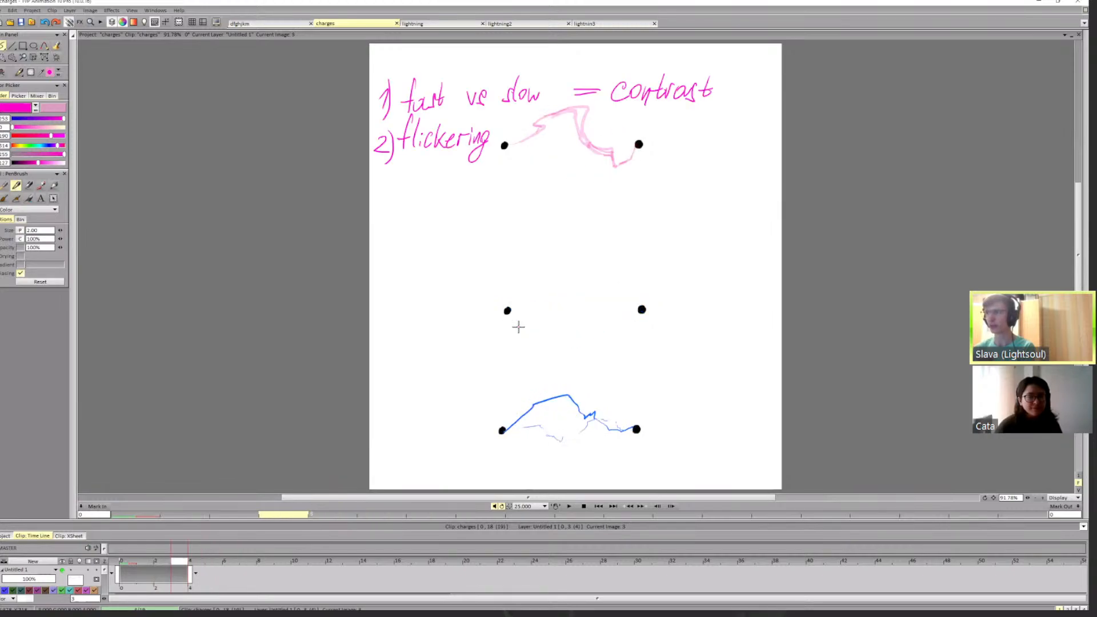
key("Right")
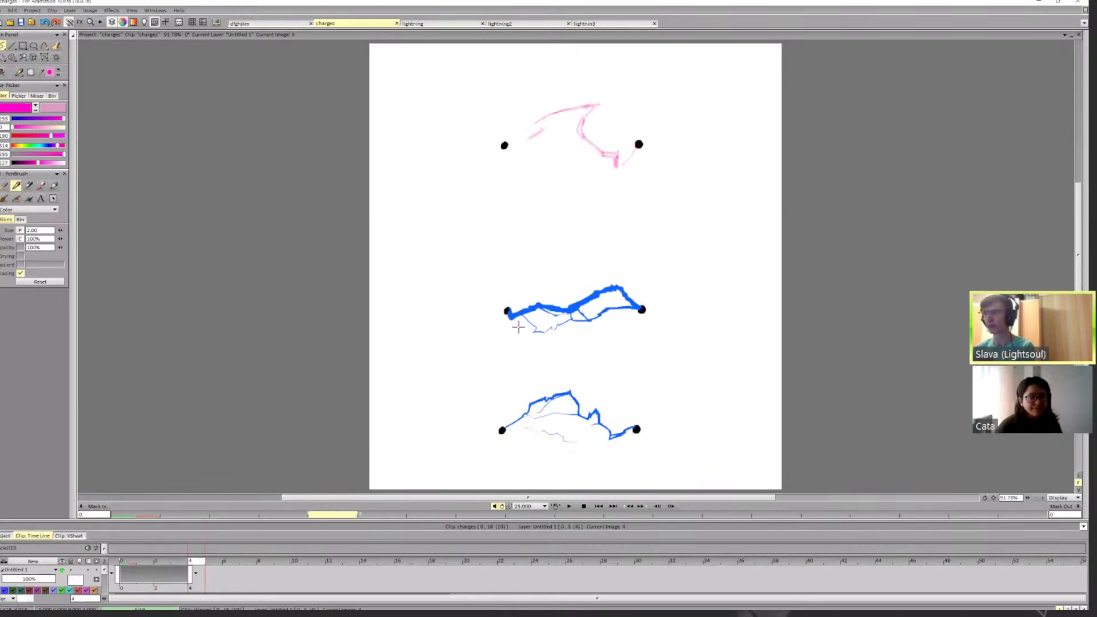
key("Left")
key("Left")
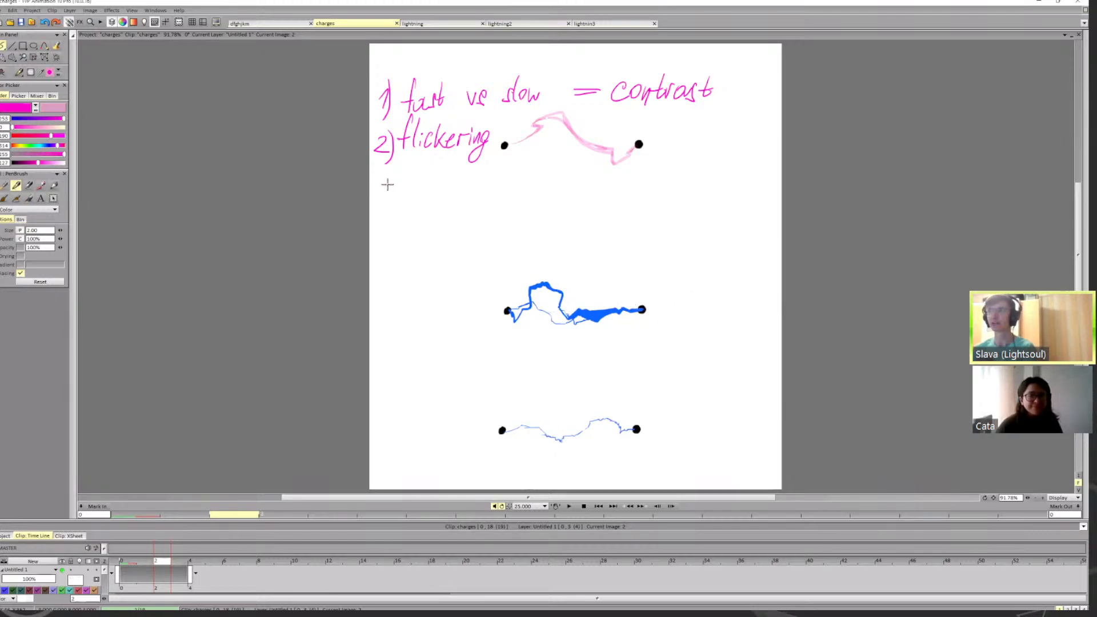
Step: Handwrite "3) chaotic" in magenta below the flickering note
mouse_move(386, 179)
left_mouse_down()
mouse_move(395, 195)
mouse_move(381, 202)
left_mouse_up()
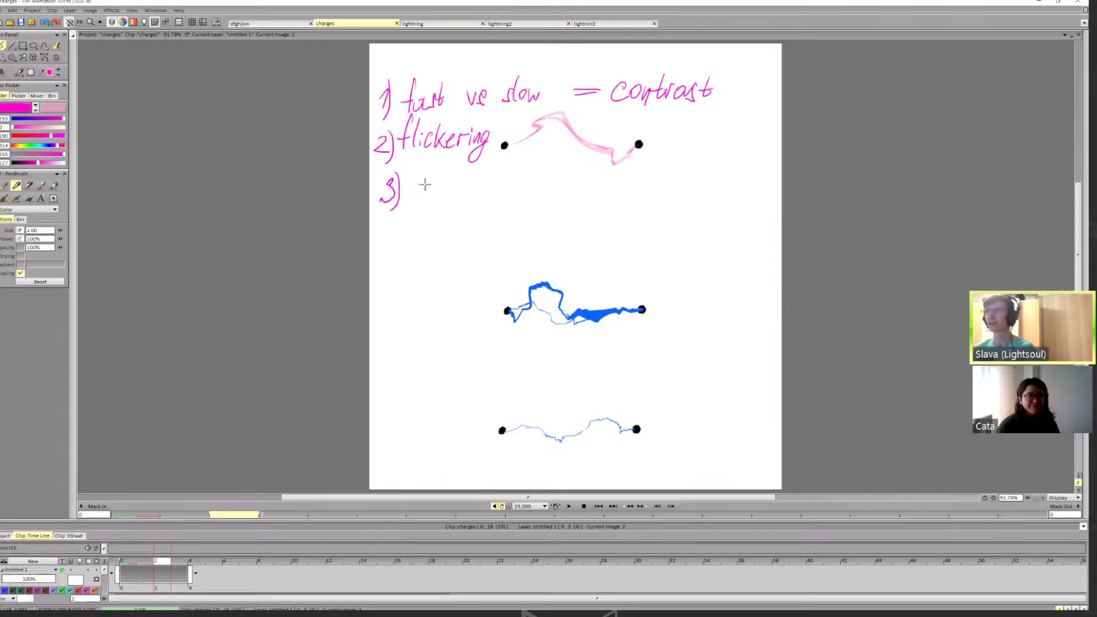
left_click_drag(426, 184, 427, 203)
left_click_drag(433, 182, 443, 200)
mouse_move(454, 187)
left_mouse_down()
mouse_move(456, 202)
mouse_move(473, 183)
mouse_move(491, 198)
left_mouse_up()
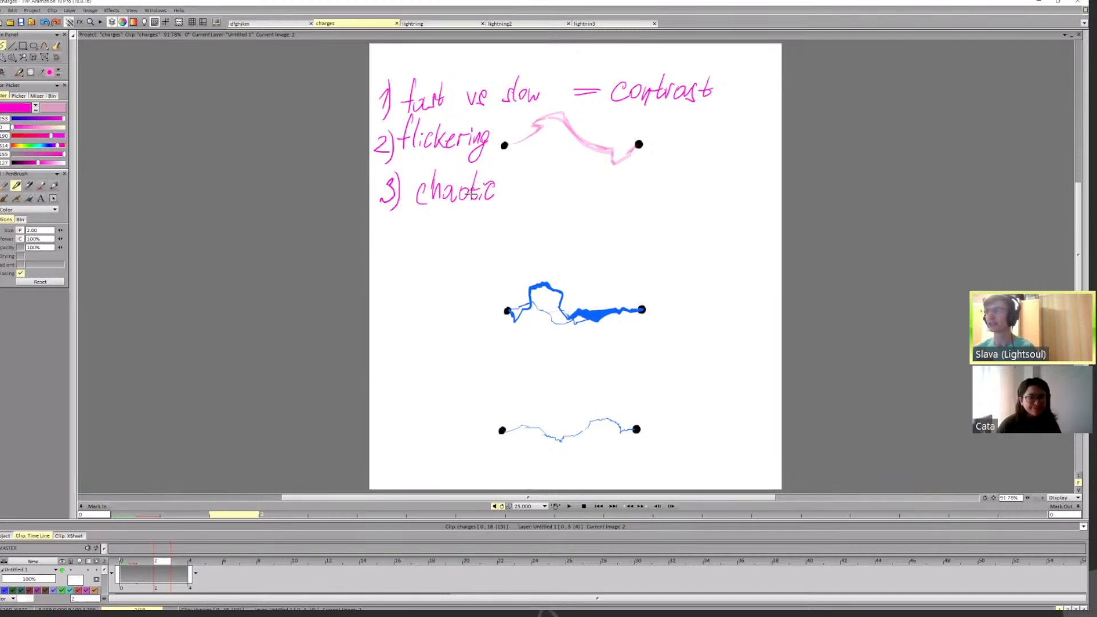
Step: Undo a stray stroke near the lowest bolt and draw a magenta oval around the middle lightning bolt
mouse_move(525, 402)
left_mouse_down()
mouse_move(663, 428)
mouse_move(511, 407)
left_mouse_up()
key("ctrl+z")
left_click_drag(466, 293, 516, 278)
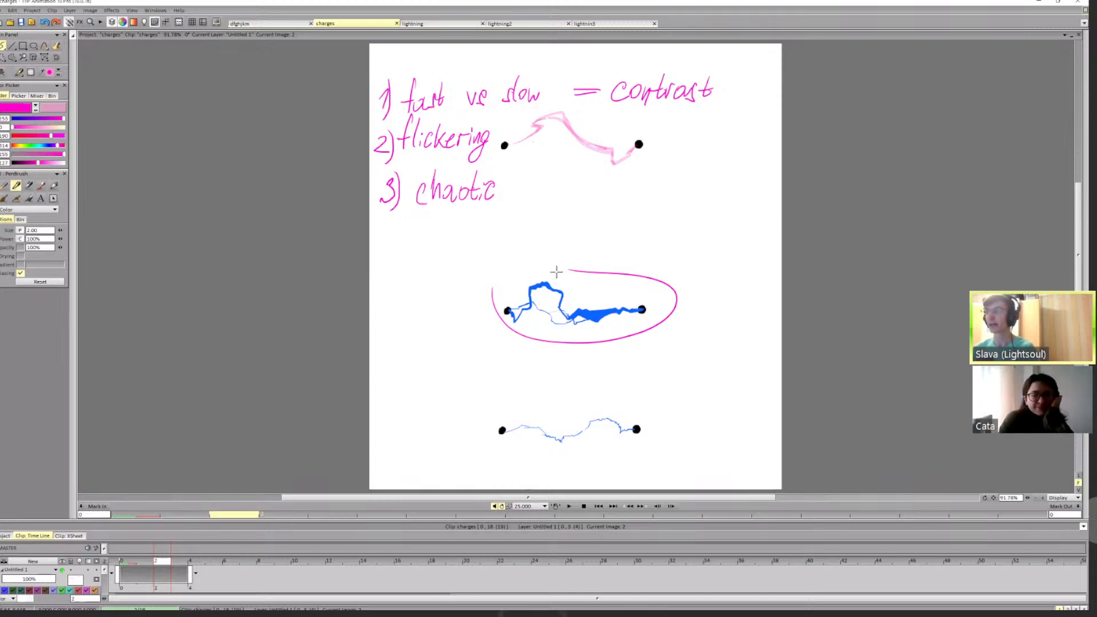
Step: Handwrite "4)!" in magenta below the chaotic note and circle it
mouse_move(397, 213)
left_mouse_down()
mouse_move(409, 255)
mouse_move(404, 228)
mouse_move(371, 234)
mouse_move(421, 243)
mouse_move(414, 251)
left_mouse_up()
key("ctrl+z")
key("ctrl+z")
left_click(414, 254)
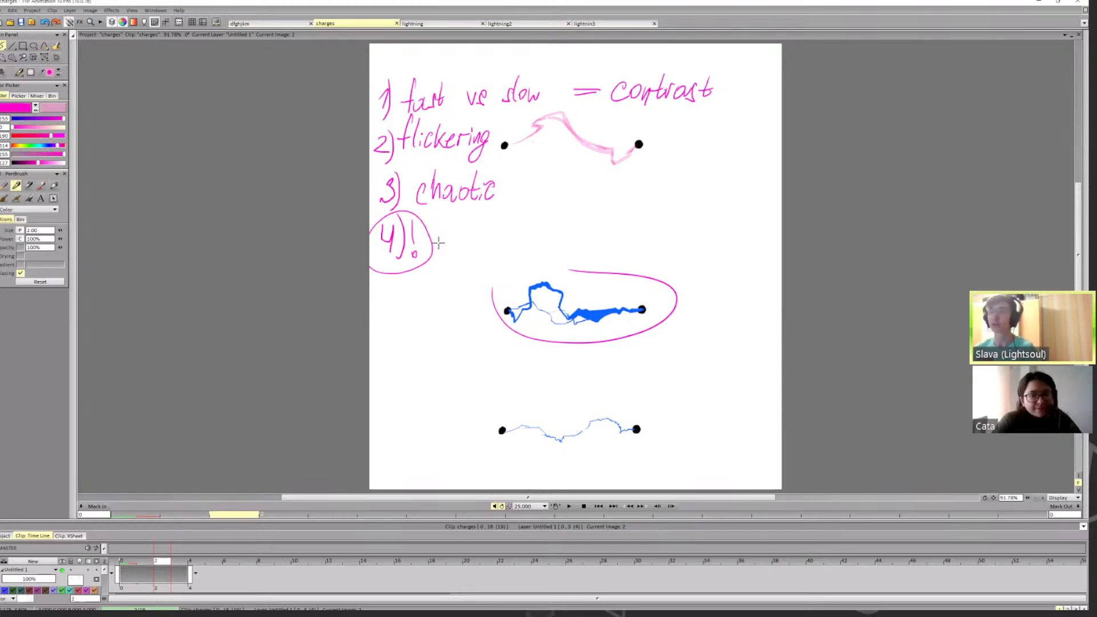
Step: Handwrite "Wave principle" in magenta beside the circled "4)!"
mouse_move(448, 235)
left_mouse_down()
mouse_move(491, 230)
mouse_move(527, 241)
mouse_move(556, 225)
mouse_move(558, 242)
mouse_move(574, 229)
mouse_move(568, 240)
mouse_move(583, 230)
mouse_move(582, 241)
mouse_move(602, 231)
left_mouse_up()
key("ctrl+z")
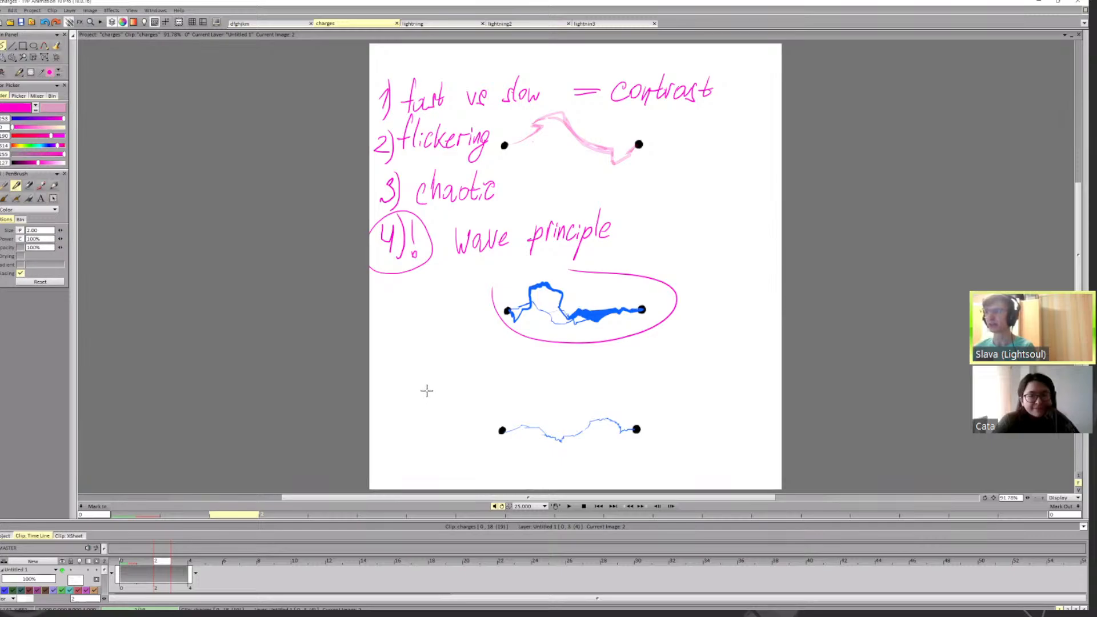
Step: Sketch a magenta wave with several crests and a forward-pointing arrow between the middle and lowest lightning bolts, undoing the stray attempts
mouse_move(414, 394)
left_mouse_down()
mouse_move(441, 371)
mouse_move(477, 391)
mouse_move(514, 366)
mouse_move(572, 390)
mouse_move(476, 375)
mouse_move(513, 391)
mouse_move(547, 373)
mouse_move(605, 379)
mouse_move(623, 366)
mouse_move(644, 375)
left_mouse_up()
key("ctrl+z")
key("ctrl+z")
mouse_move(431, 392)
left_mouse_down()
mouse_move(474, 378)
mouse_move(640, 374)
left_mouse_up()
key("ctrl+z")
mouse_move(438, 389)
left_mouse_down()
mouse_move(591, 384)
mouse_move(458, 375)
mouse_move(529, 386)
mouse_move(679, 380)
left_mouse_up()
key("ctrl+z")
key("ctrl+z")
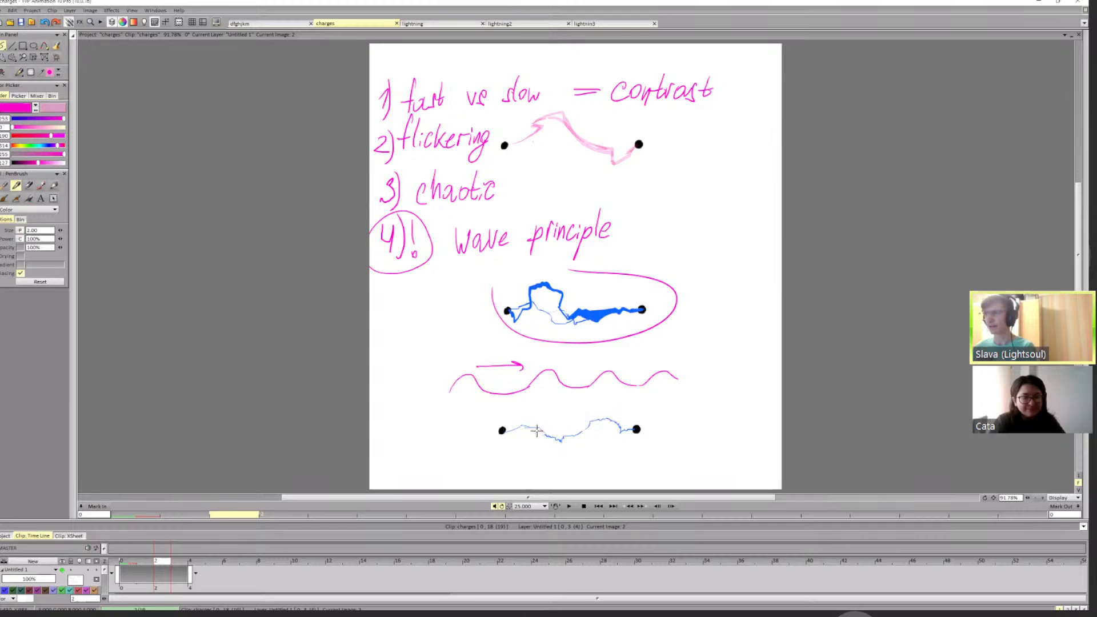
Step: Flip back and forth through the first images of the charges clip to examine how the middle lightning travels as a wave
key("Right")
key("Right")
key("Left")
key("Left")
key("Left")
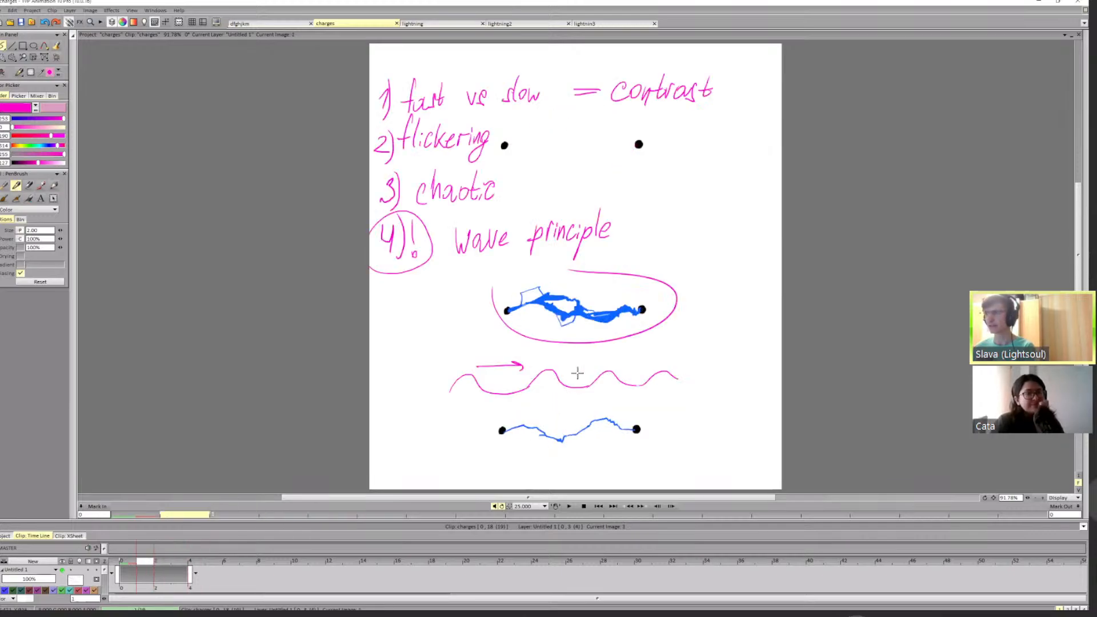
key("Right")
key("Right")
key("Right")
key("Left")
key("Left")
key("Left")
key("Right")
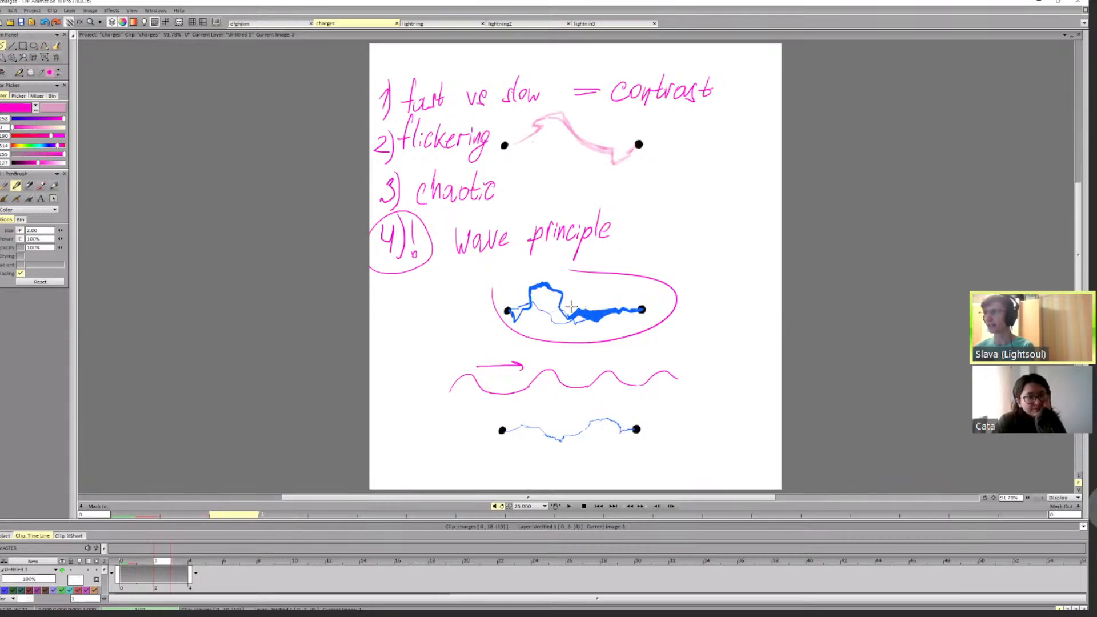
key("Left")
key("Left")
key("Right")
key("Right")
key("Right")
key("Right")
key("Right")
key("Right")
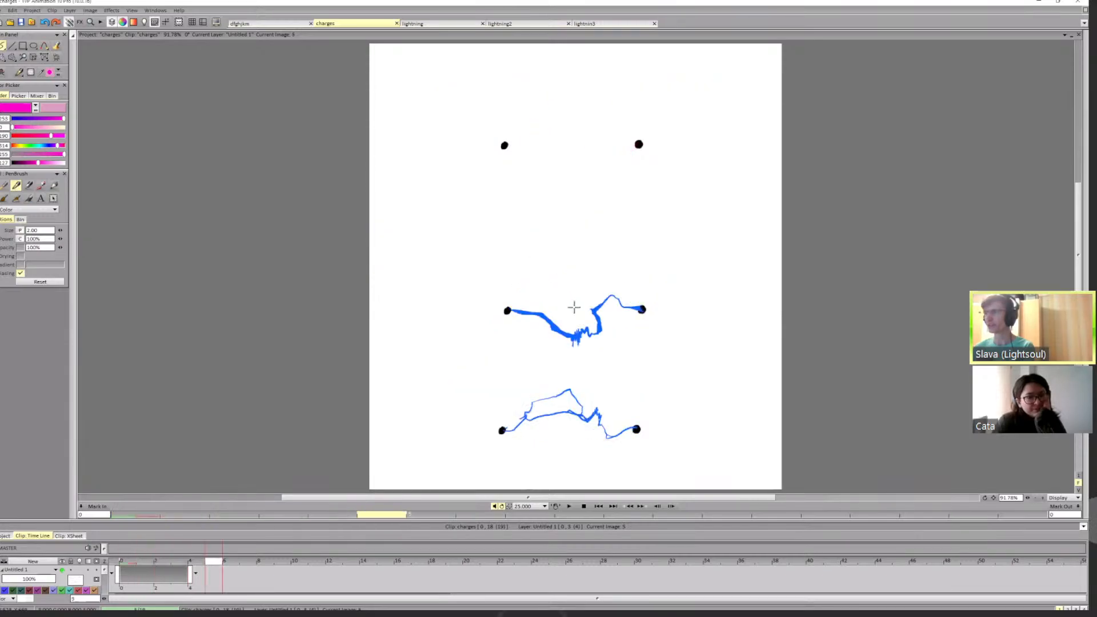
key("Left")
key("Left")
key("Left")
key("Left")
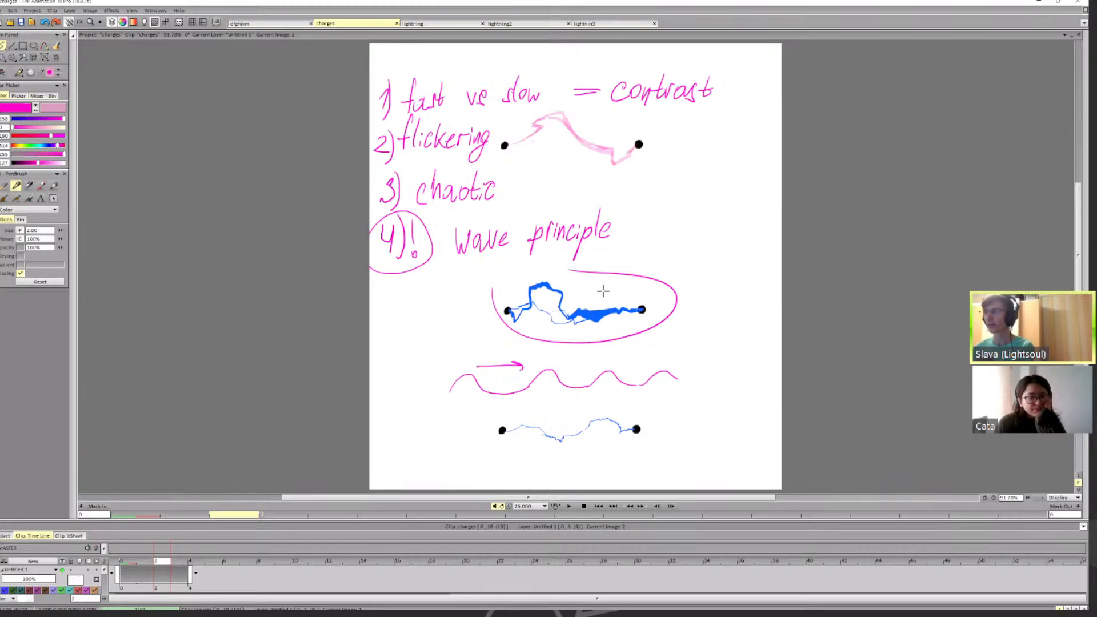
key("Right")
key("Right")
key("Left")
key("Left")
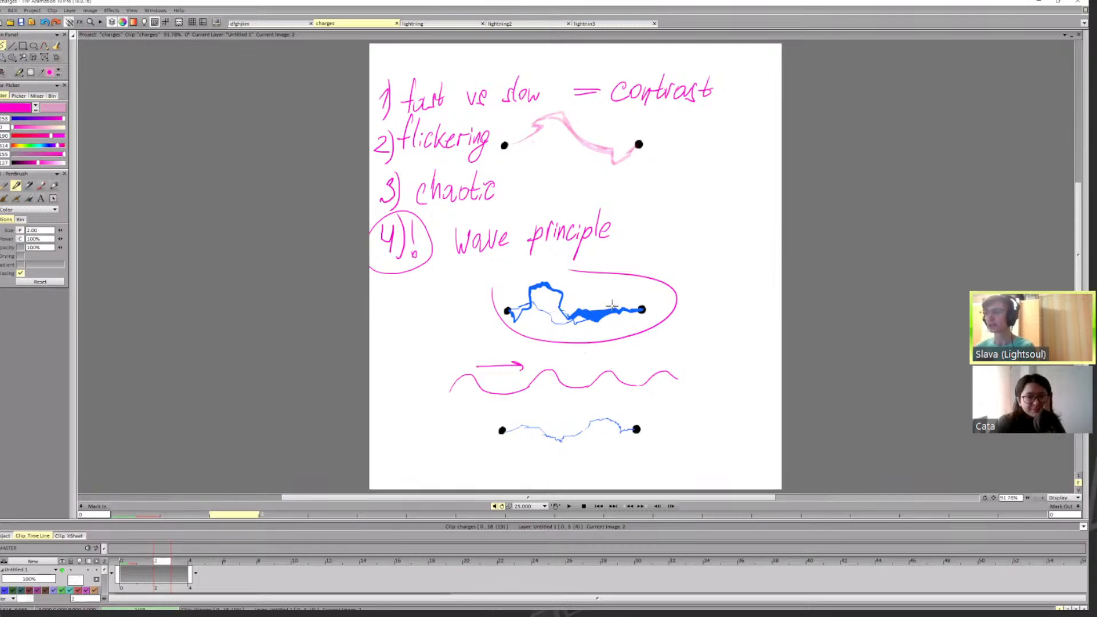
key("Right")
key("Right")
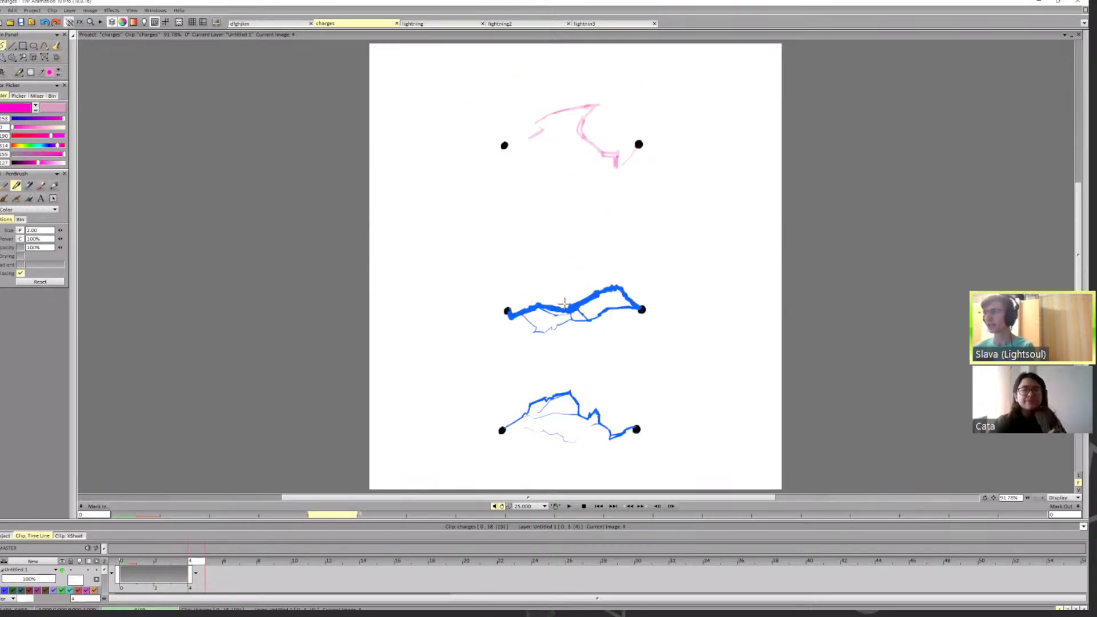
key("Left")
key("Left")
key("Left")
key("Right")
key("Right")
key("Right")
key("Right")
key("Right")
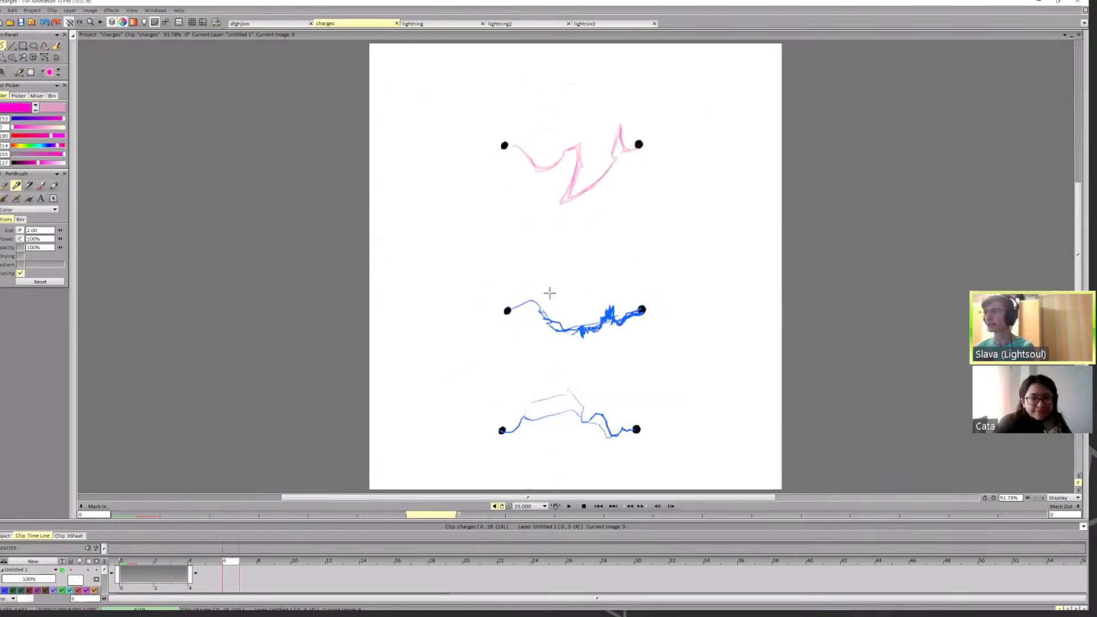
key("Left")
key("Left")
key("Left")
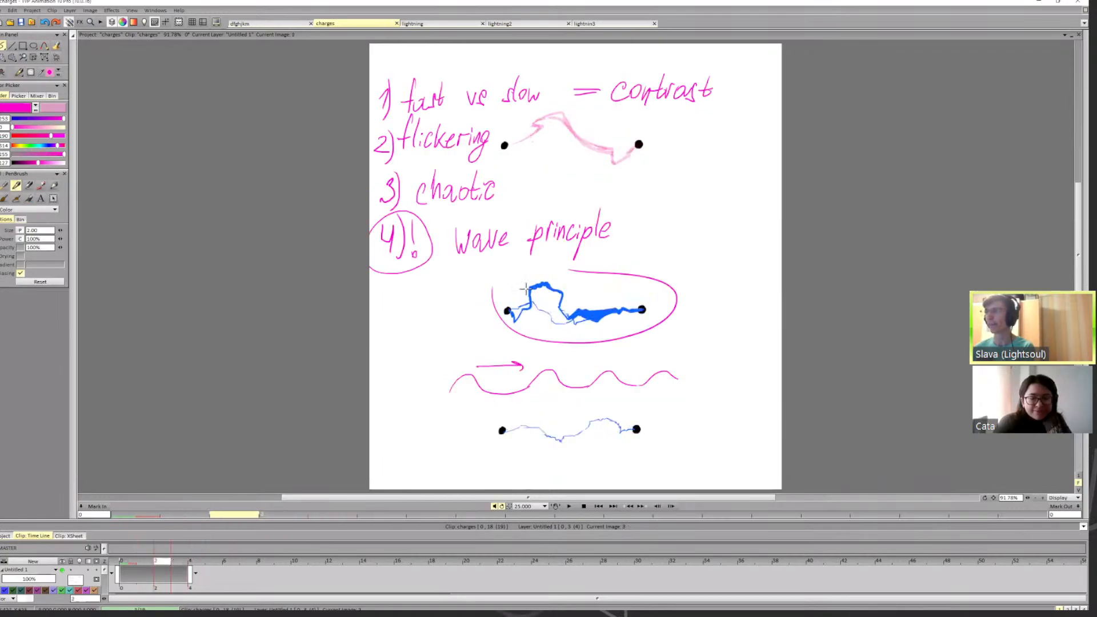
Step: Erase the magenta oval around the middle lightning and the wave and arrow sketched below it
key("shift+d")
mouse_move(372, 328)
left_mouse_down()
mouse_move(681, 277)
mouse_move(429, 286)
mouse_move(503, 280)
left_mouse_up()
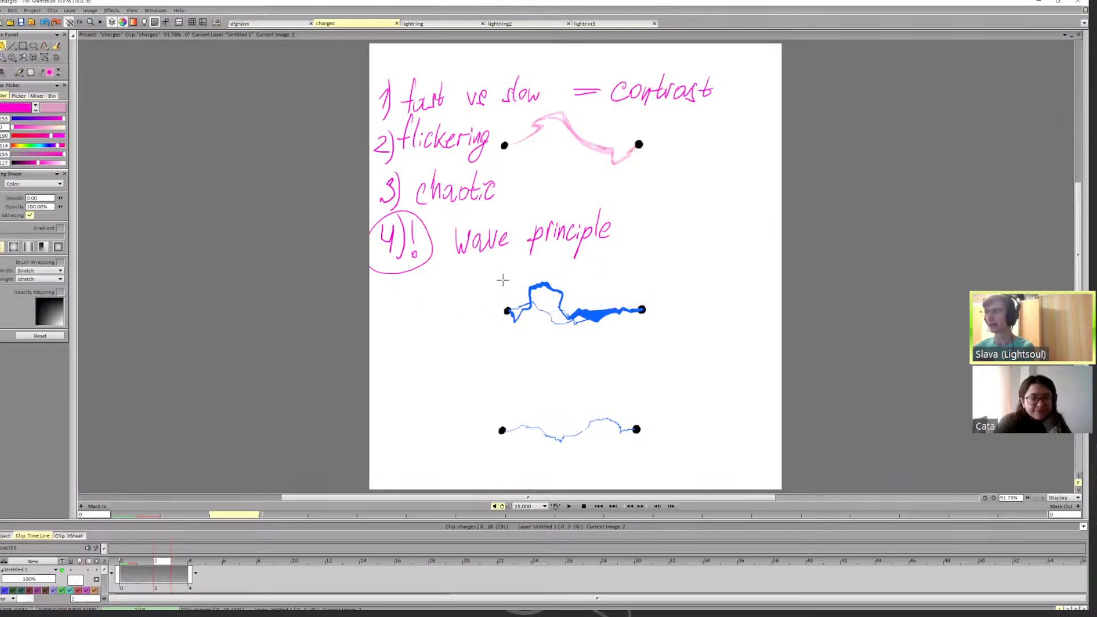
Step: Frame the four handwritten principles with freehand magenta lines along the top, side and bottom, undoing the stray strokes
key("d")
left_click_drag(369, 277, 675, 272)
left_click_drag(682, 267, 693, 269)
mouse_move(714, 243)
left_mouse_down()
mouse_move(720, 67)
mouse_move(705, 265)
left_mouse_up()
key("ctrl+z")
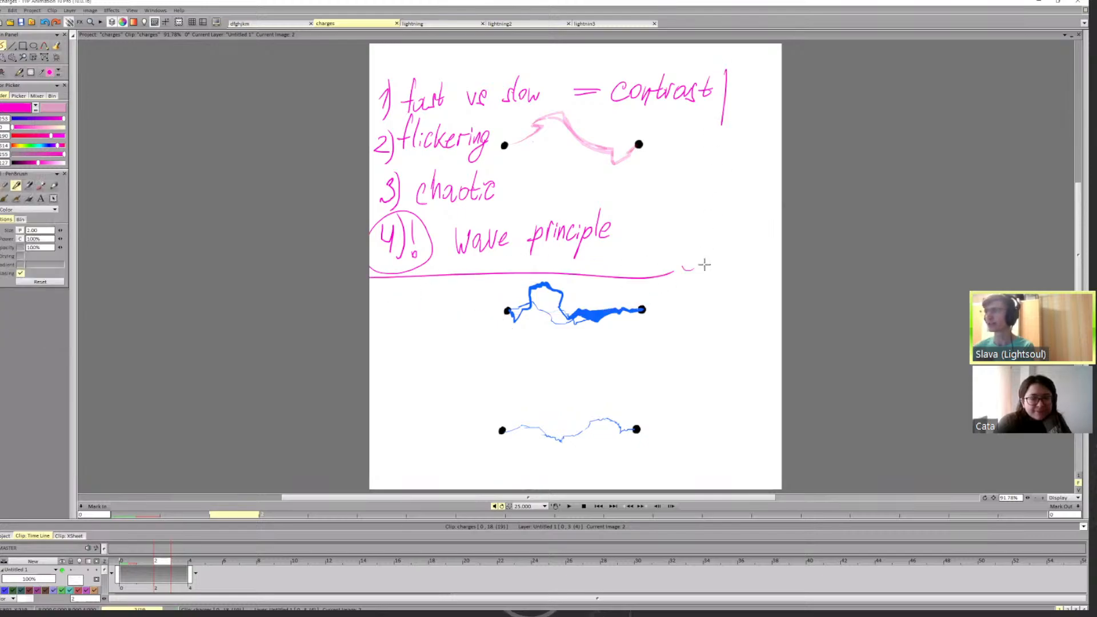
left_click_drag(727, 55, 375, 50)
mouse_move(375, 50)
left_mouse_down()
mouse_move(689, 47)
mouse_move(371, 73)
left_mouse_up()
key("ctrl+z")
mouse_move(681, 59)
left_mouse_down()
mouse_move(726, 61)
mouse_move(712, 274)
left_mouse_up()
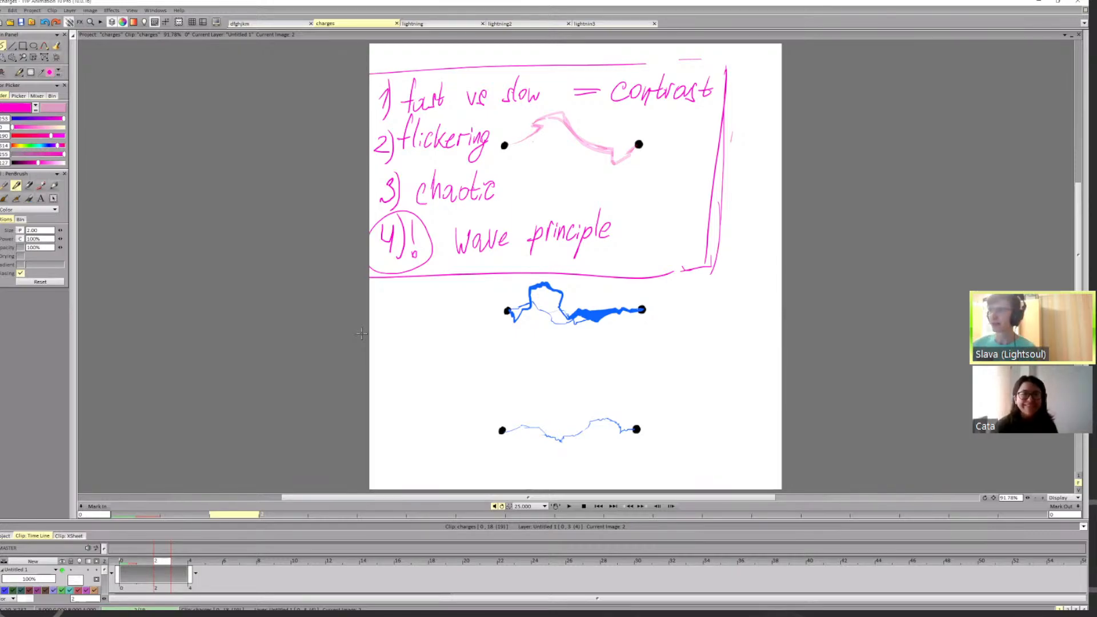
Step: Play and stop the charges clip, and extend the notes layer beyond its last image with Hold
left_click(568, 507)
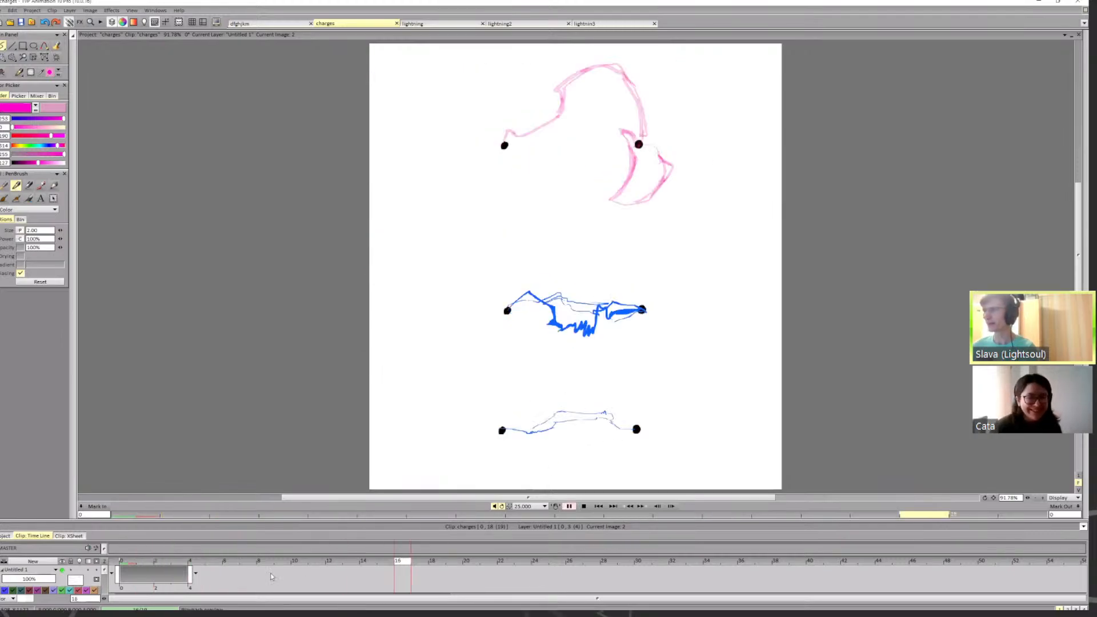
left_click(570, 506)
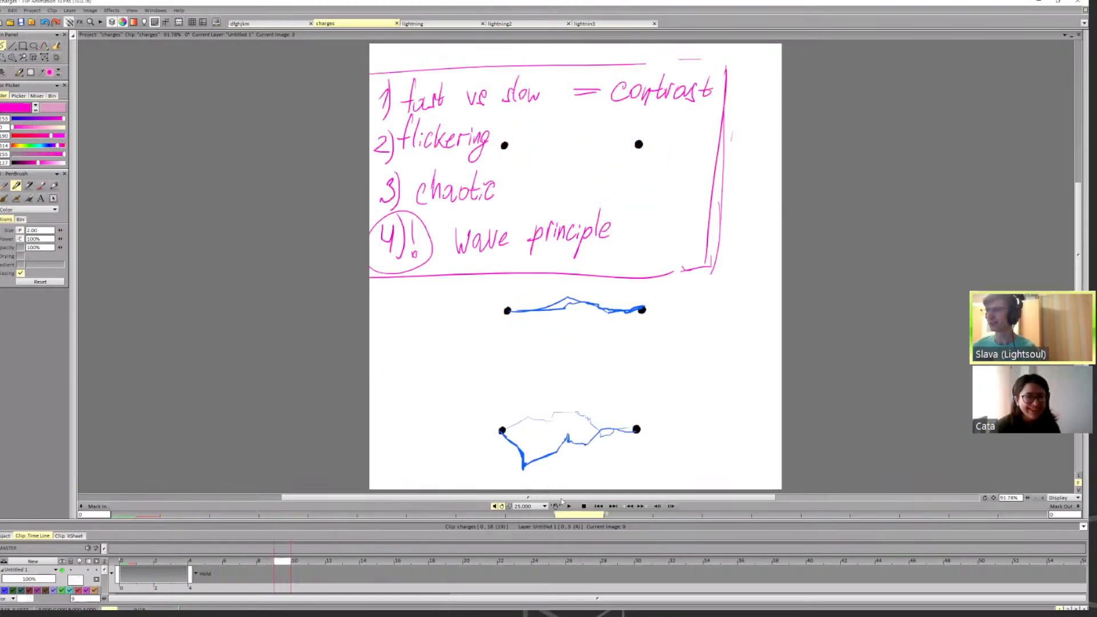
left_click(510, 263)
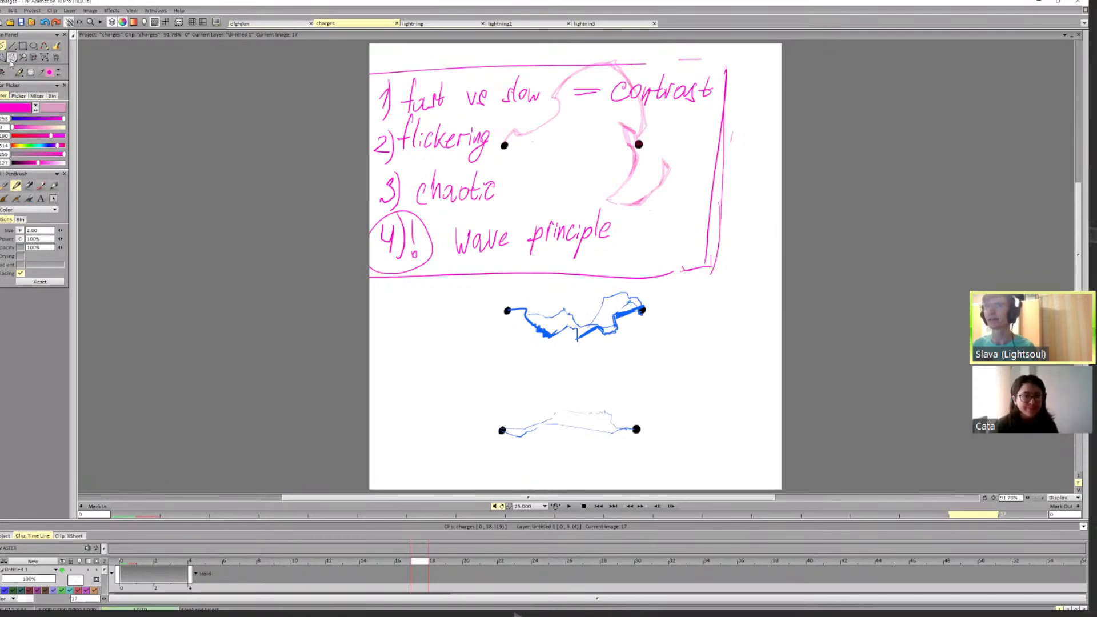
left_click(3, 10)
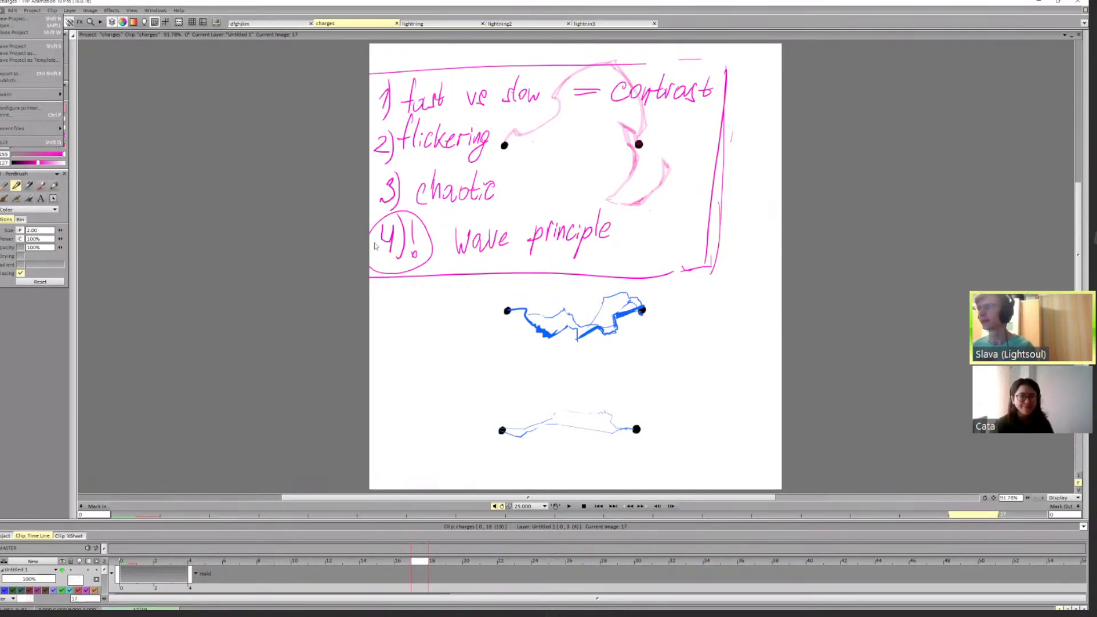
Step: Return to the first image and cover the lowest lightning and its dots with a white filled rectangle
left_click(132, 563)
left_click(131, 563)
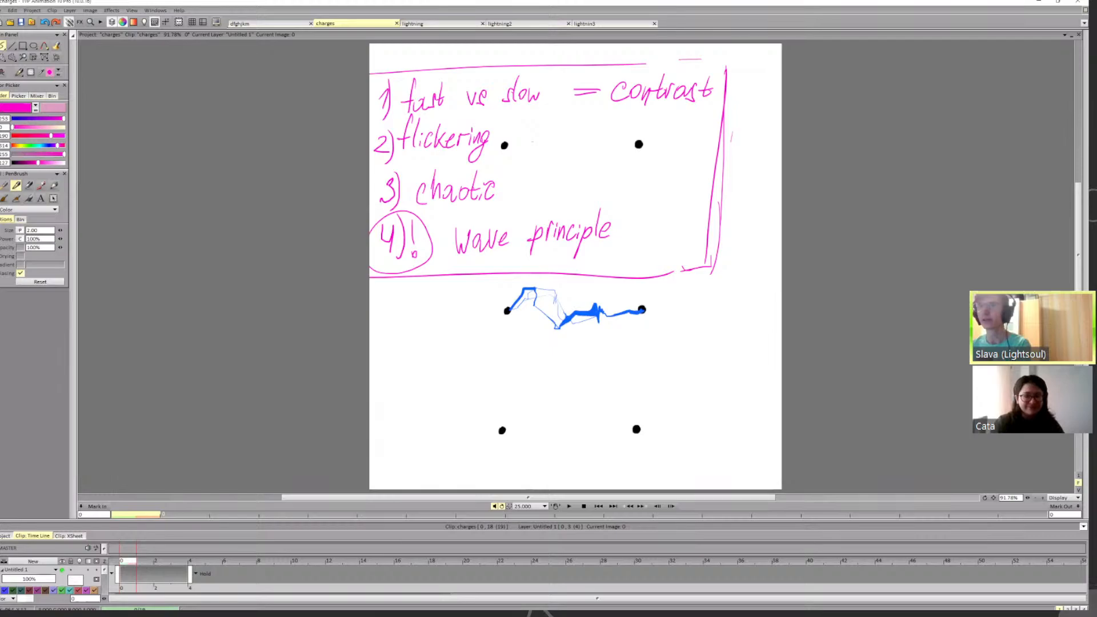
left_click(23, 46)
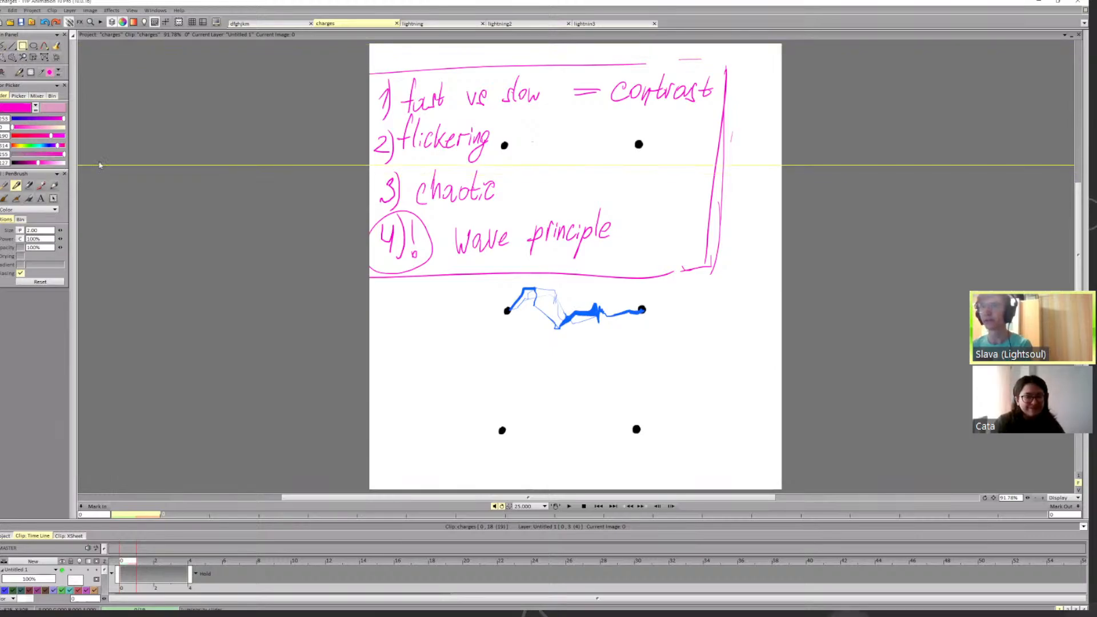
left_click_drag(38, 163, 99, 166)
left_click_drag(382, 356, 476, 426)
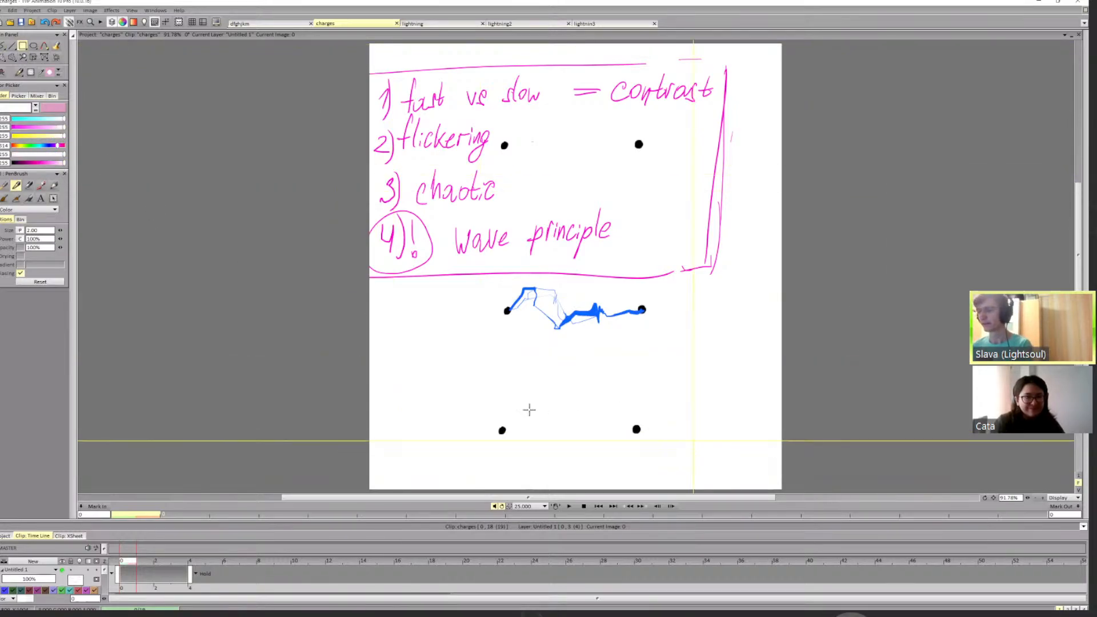
left_click_drag(355, 328, 448, 409)
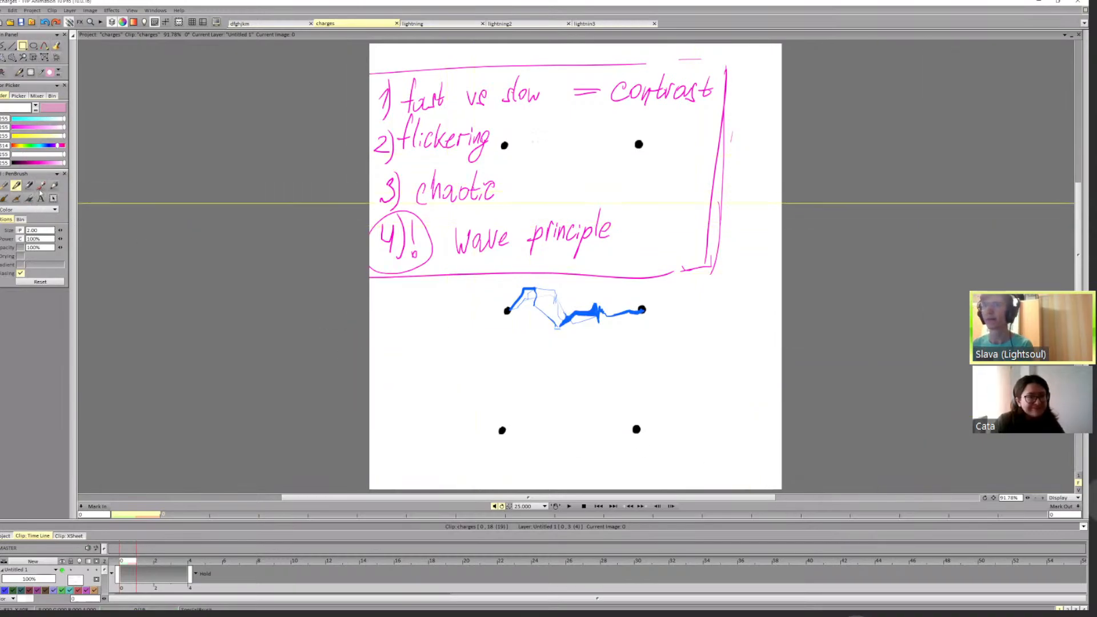
left_click(23, 46)
left_click_drag(367, 360, 895, 555)
Step: Add a new layer set to Hold and place two black charge dots in the blank lower area with the pen brush
key("Up")
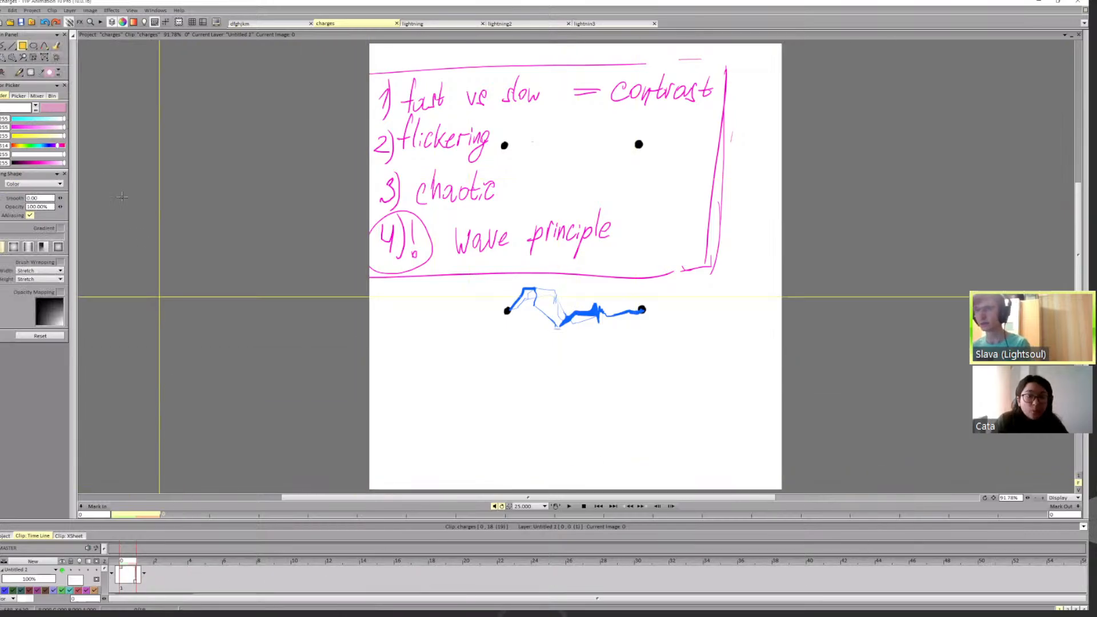
left_click(13, 163)
key("b")
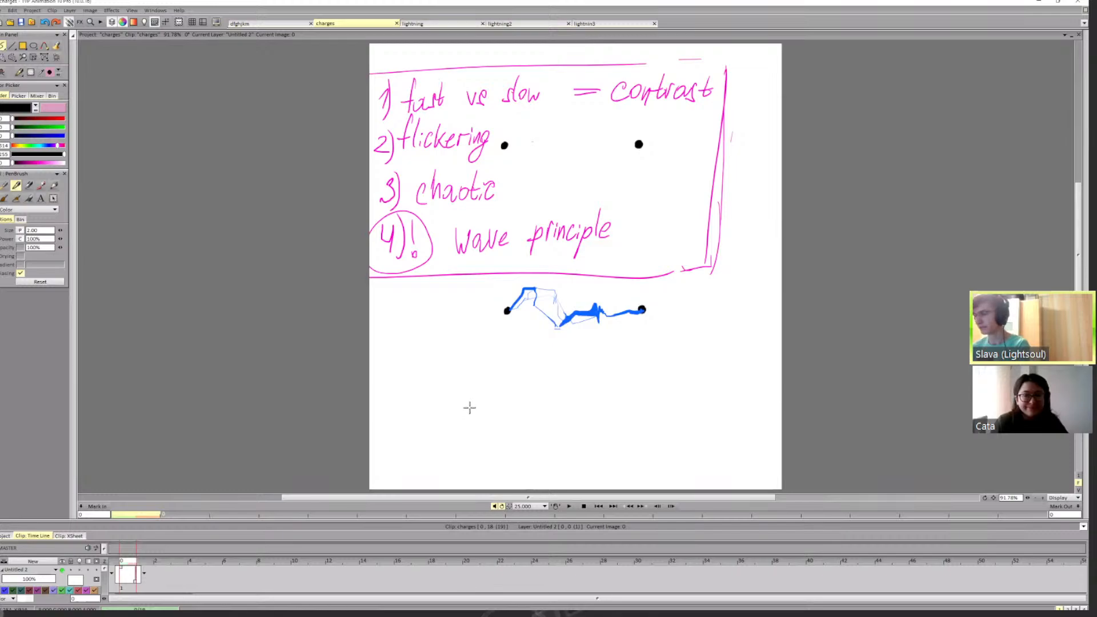
key("ctrl+shift+n")
left_click(144, 574)
left_click(156, 584)
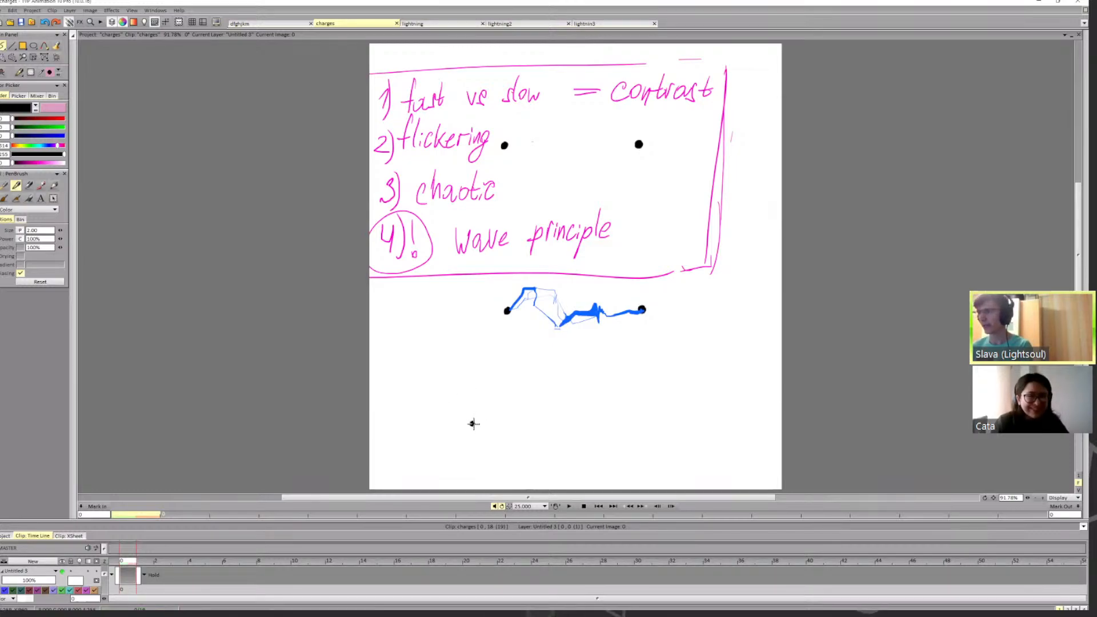
left_click(638, 421)
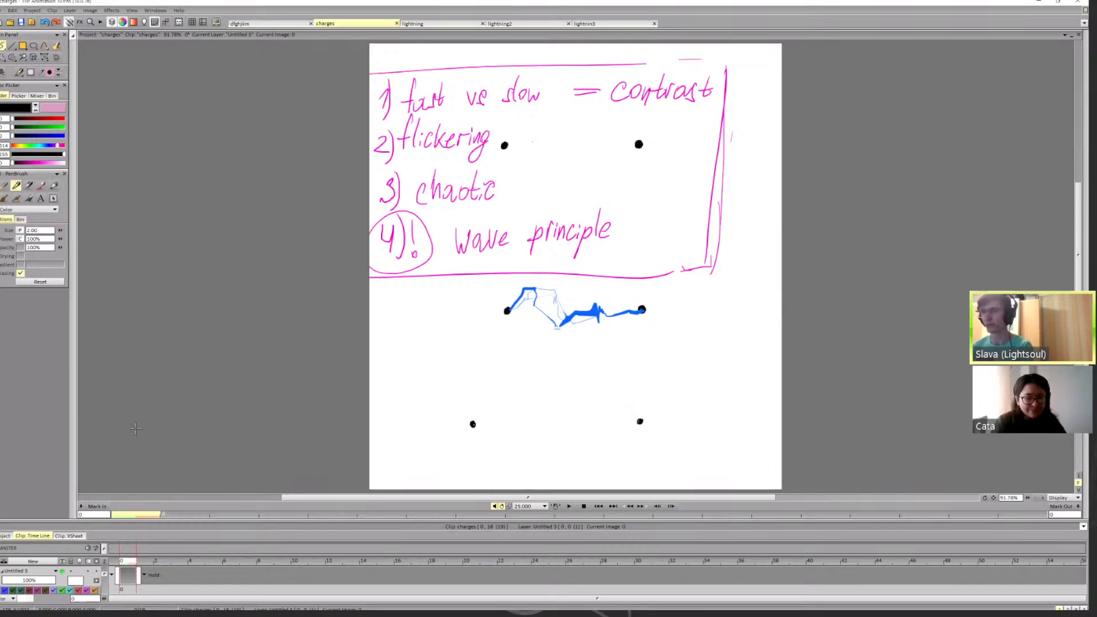
Step: Set the drawing colour to blue and draw a smooth wave with two crests between the new dots on layer Untitled 2
left_click(44, 147)
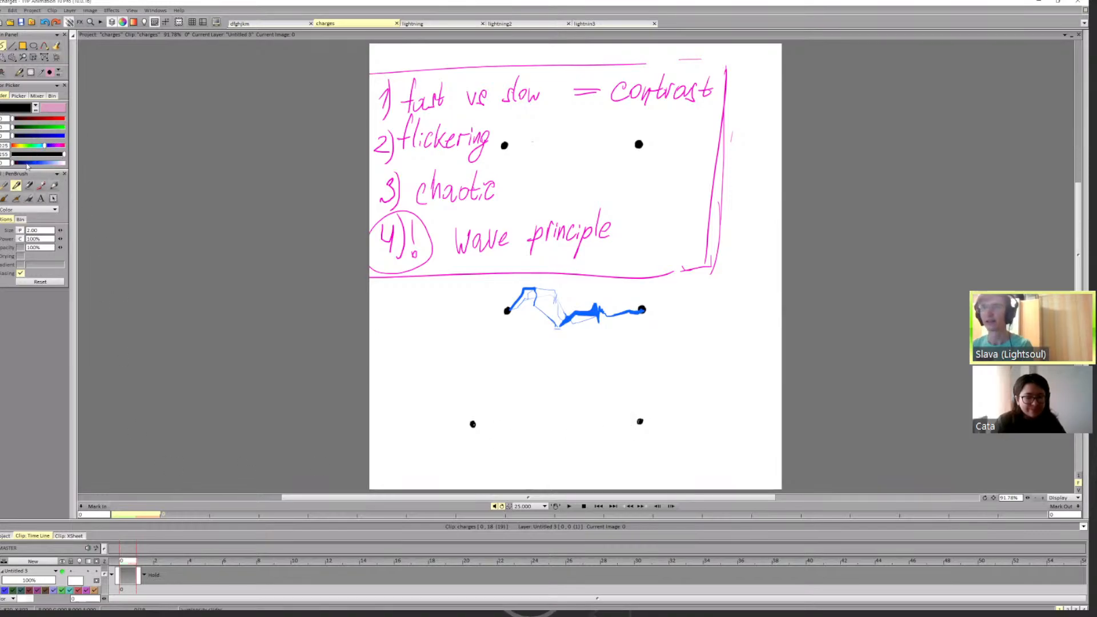
left_click_drag(26, 163, 39, 163)
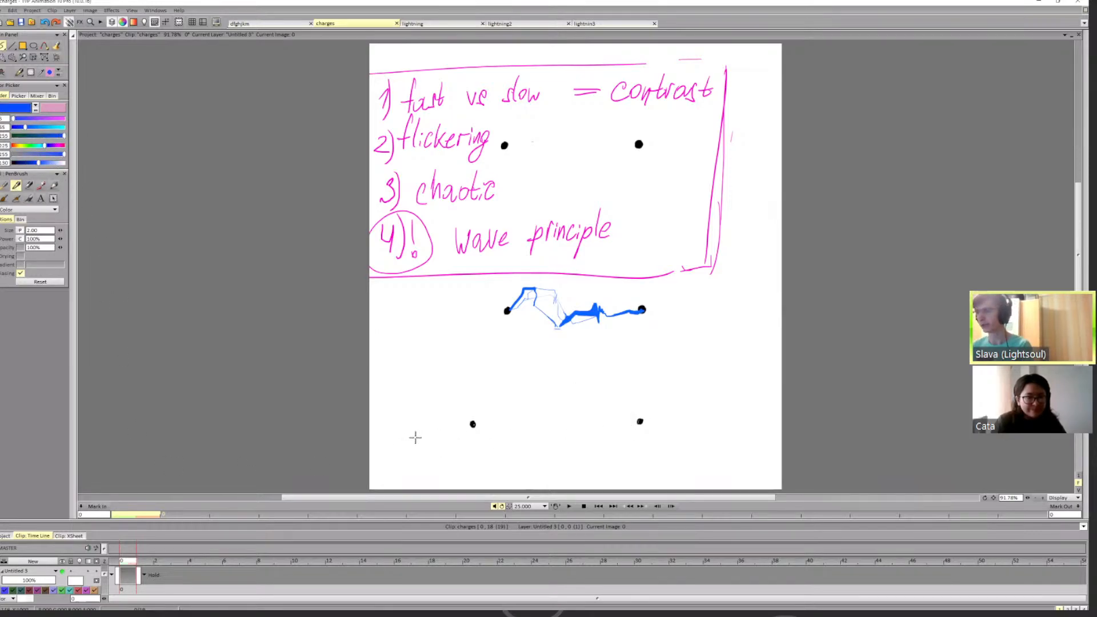
left_click_drag(105, 577, 106, 571)
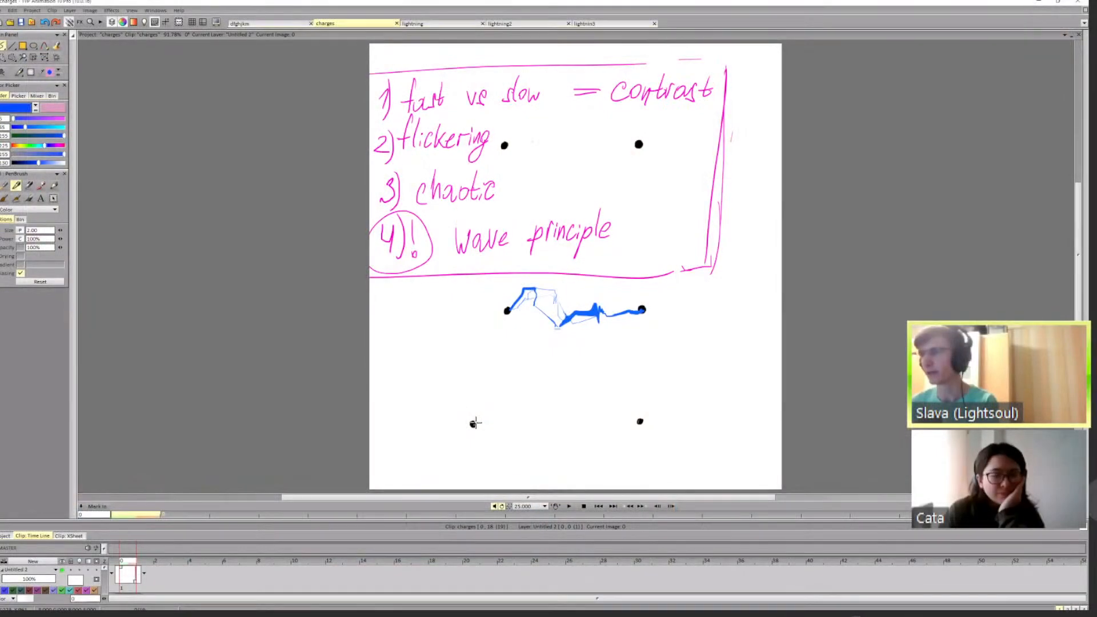
mouse_move(473, 423)
left_mouse_down()
mouse_move(509, 403)
mouse_move(532, 432)
mouse_move(551, 434)
mouse_move(578, 411)
mouse_move(630, 420)
left_mouse_up()
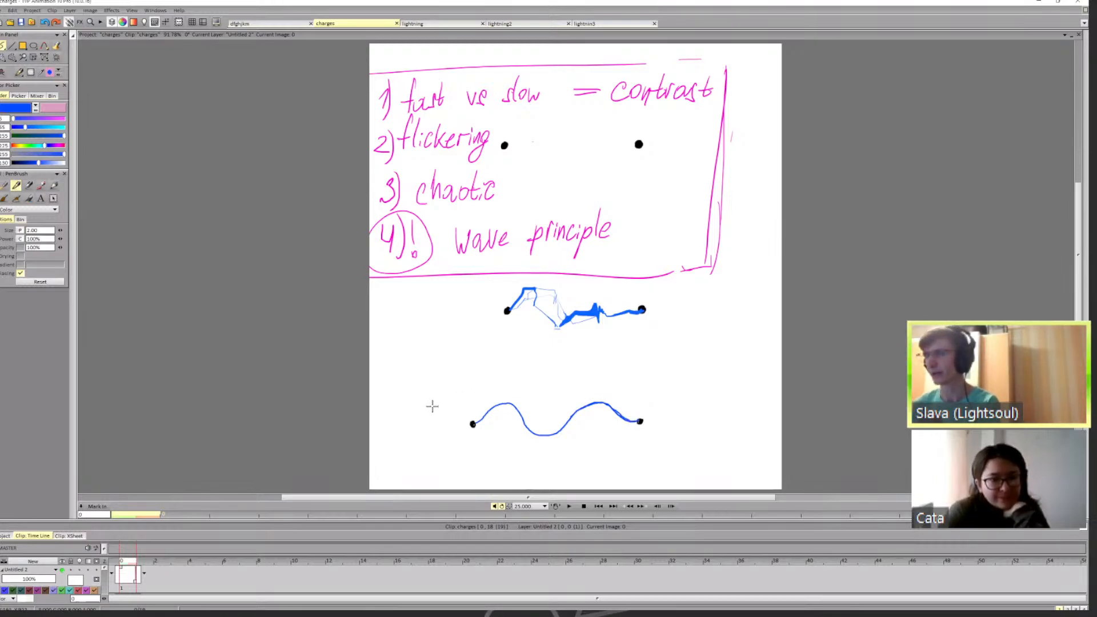
Step: Add a second image after the wave drawing on layer Untitled 2 and return to the first image
key("Right")
key("Left")
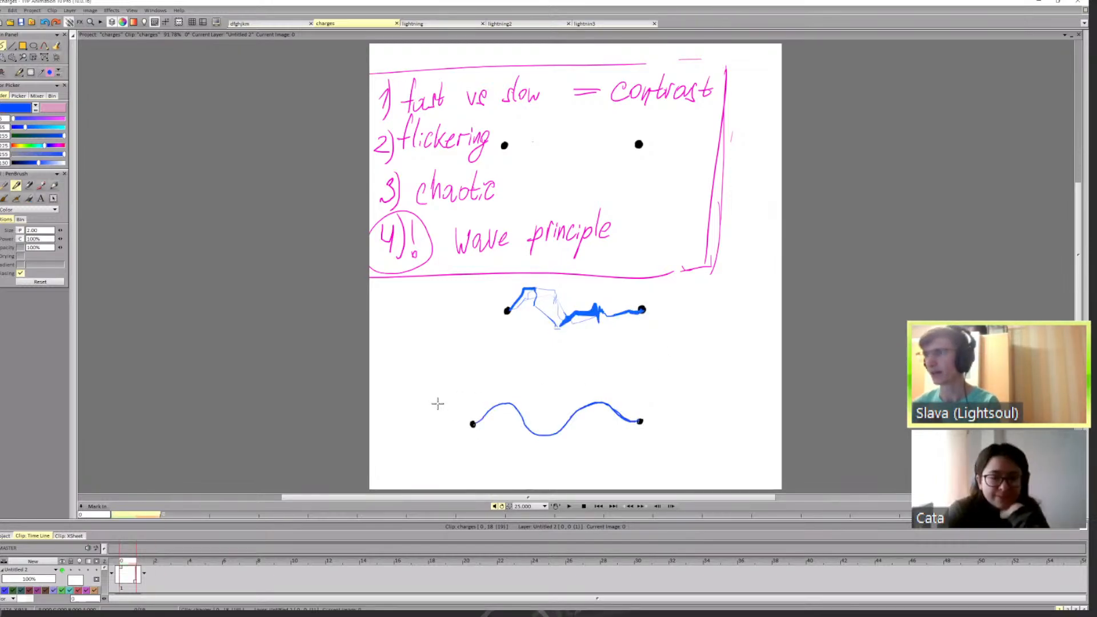
key("Right")
key("Left")
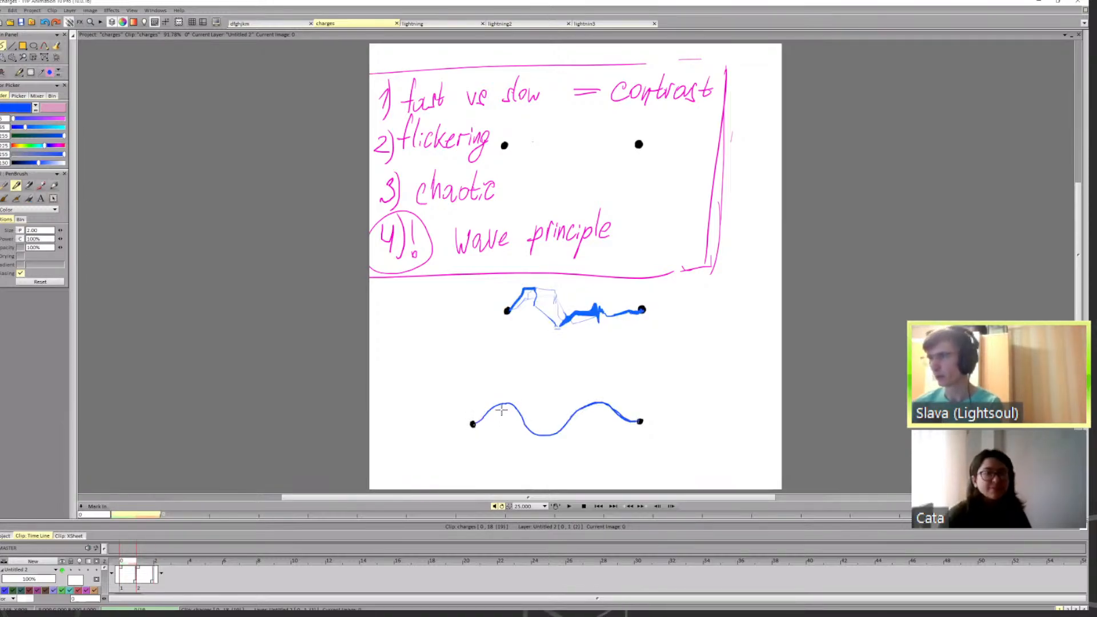
Step: Circle the two crests of the blue wave, sketch a mark above them, and undo these temporary marks
left_click_drag(512, 405, 505, 405)
left_click_drag(595, 403, 594, 406)
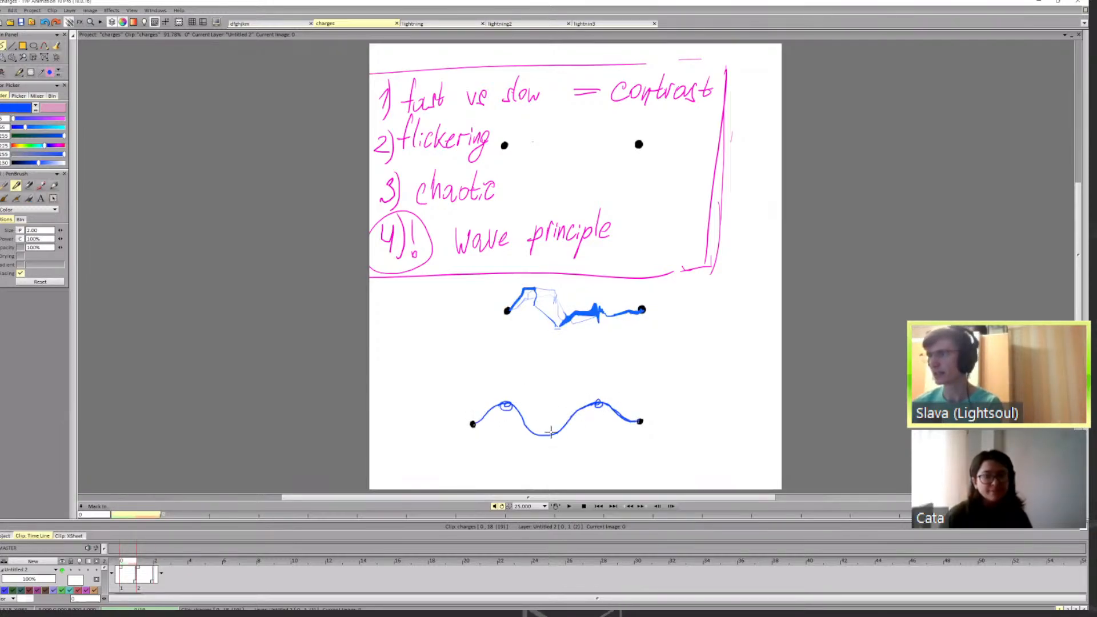
key("ctrl+z")
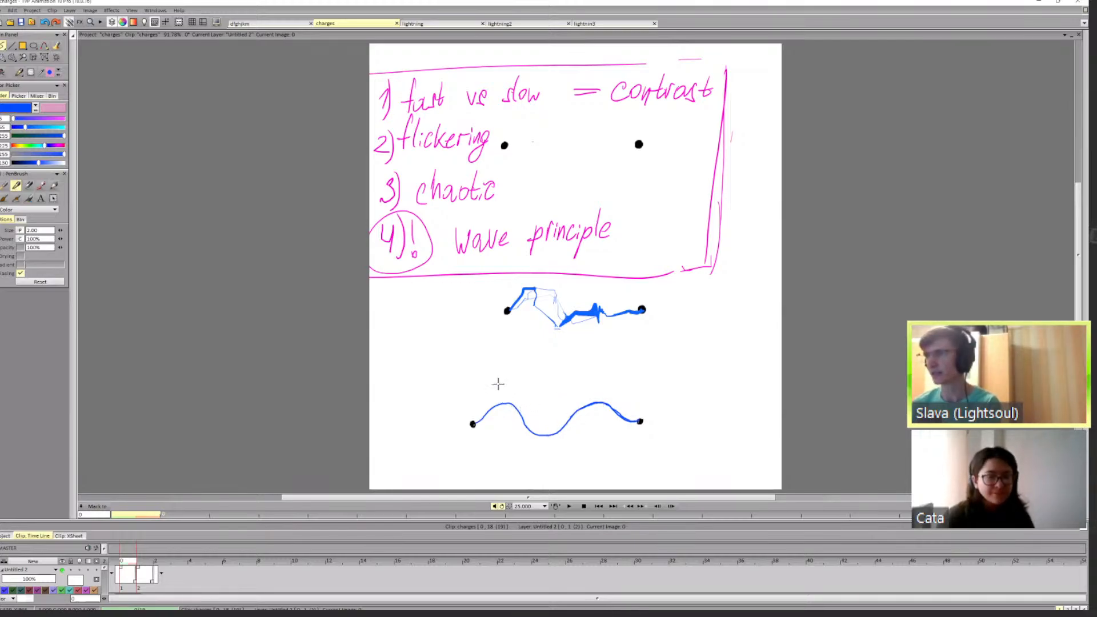
left_click_drag(496, 378, 594, 381)
key("ctrl+z")
Step: Draw the wave's first dip and crest from the left dot on the second image, with the crest shifted toward the right dot
key("Right")
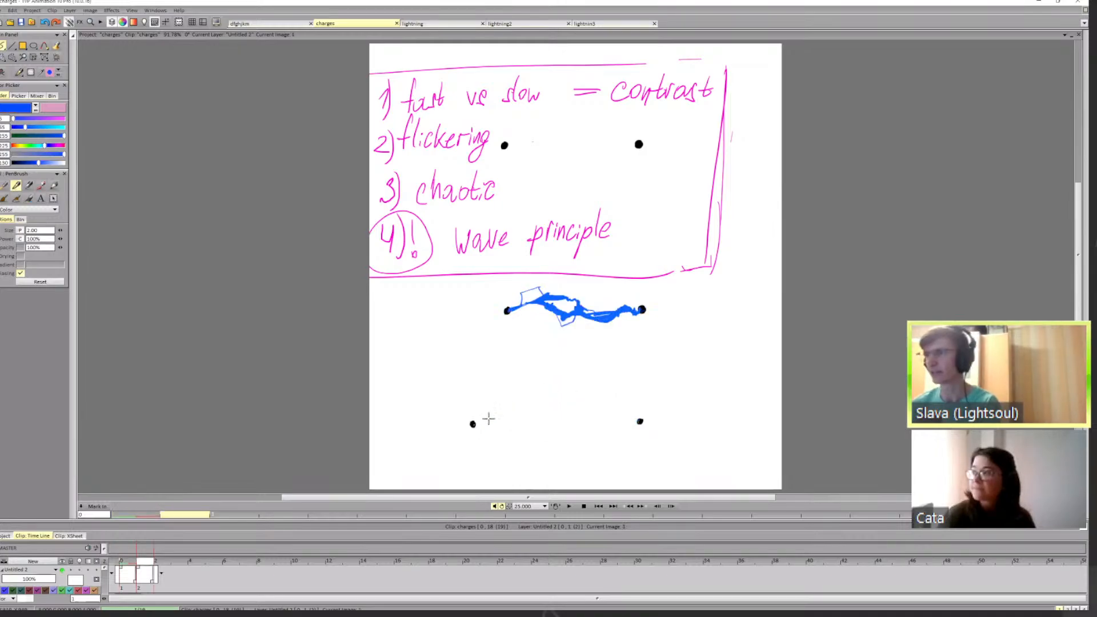
key("Left")
left_click_drag(493, 424, 525, 395)
key("Right")
key("Left")
key("Right")
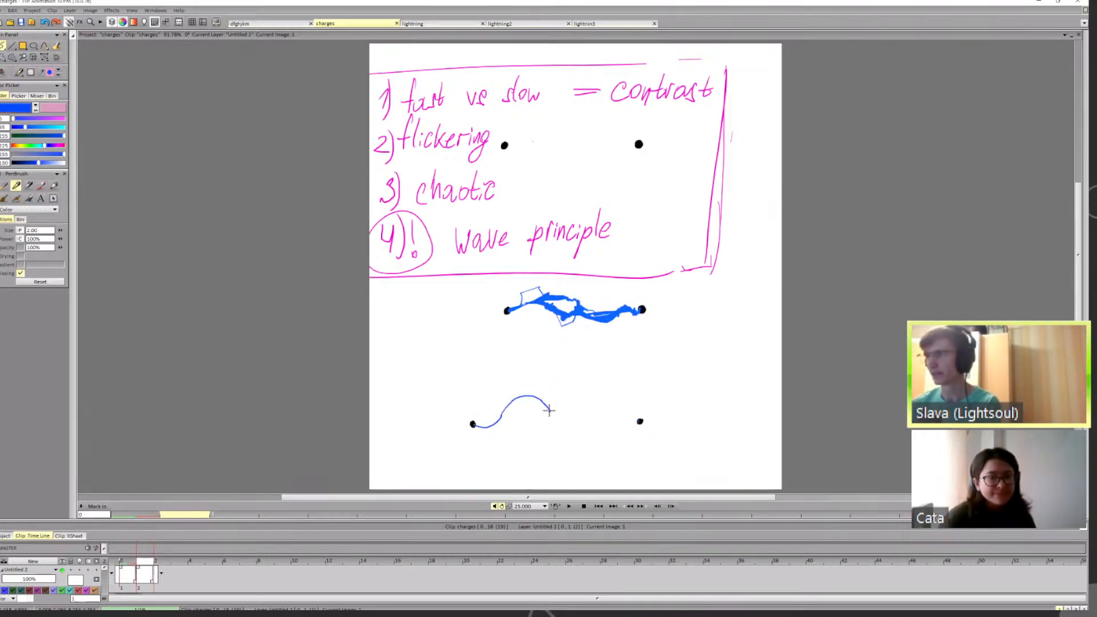
key("Left")
key("Right")
key("Left")
key("Right")
key("Left")
key("Right")
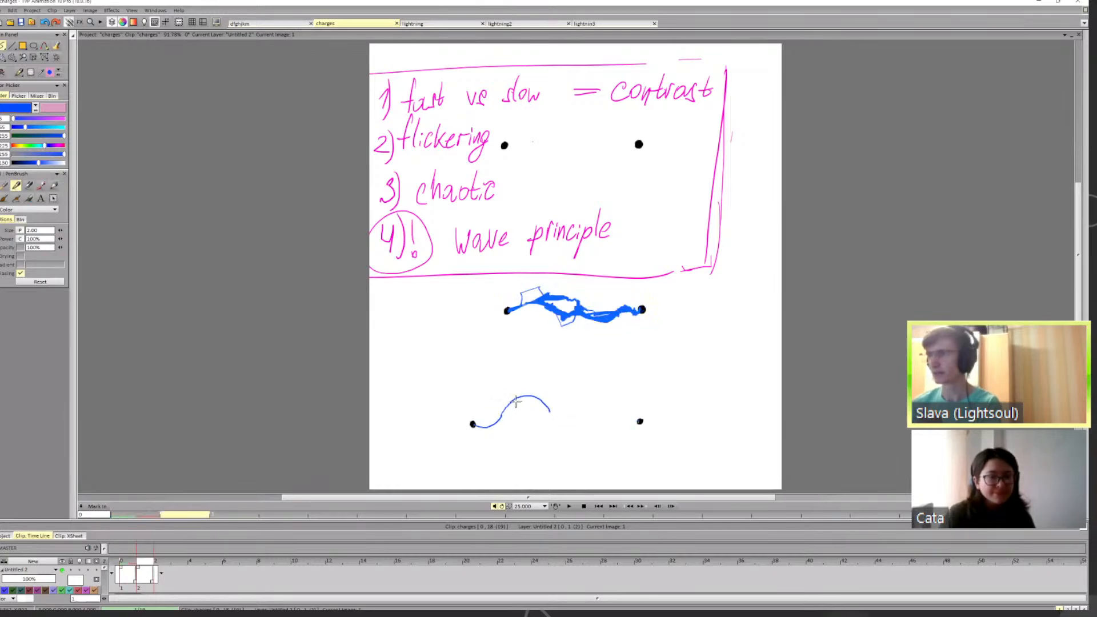
Step: Undo the last stroke, redraw the first crest's falling side, and continue the second image's wave through the trough and up toward the right dot
key("ctrl+z")
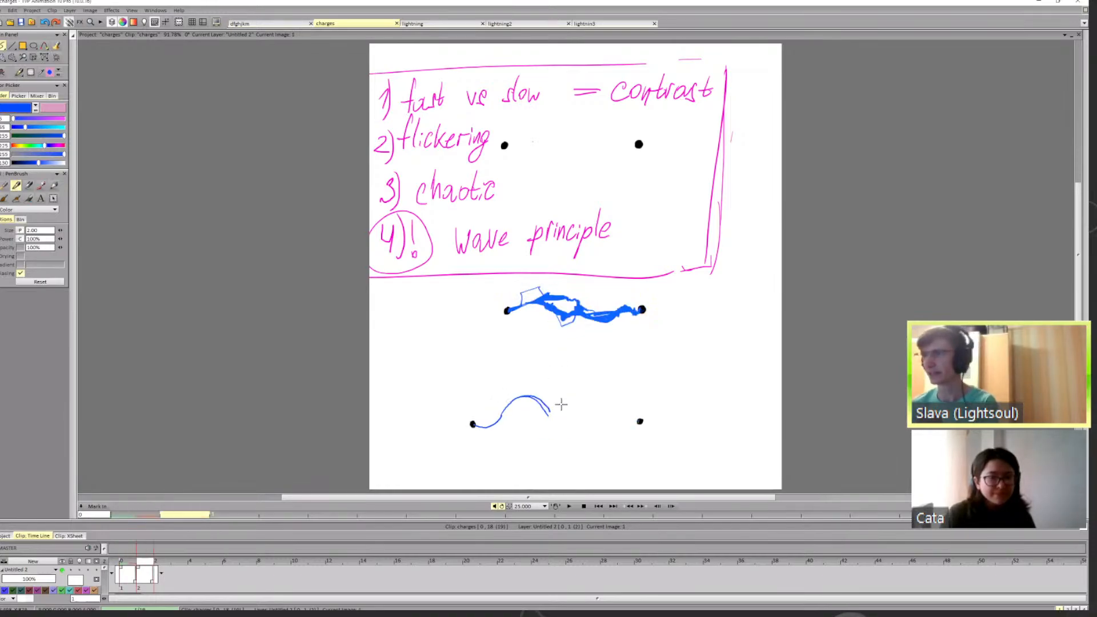
key("Left")
key("Right")
key("Left")
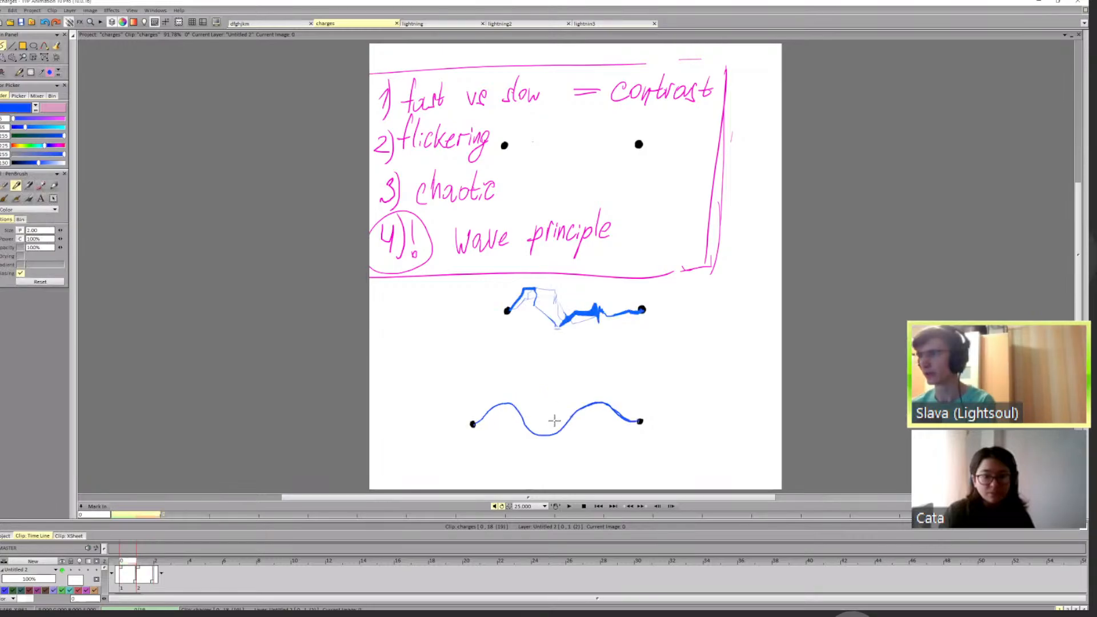
key("Right")
key("Left")
key("Right")
key("Left")
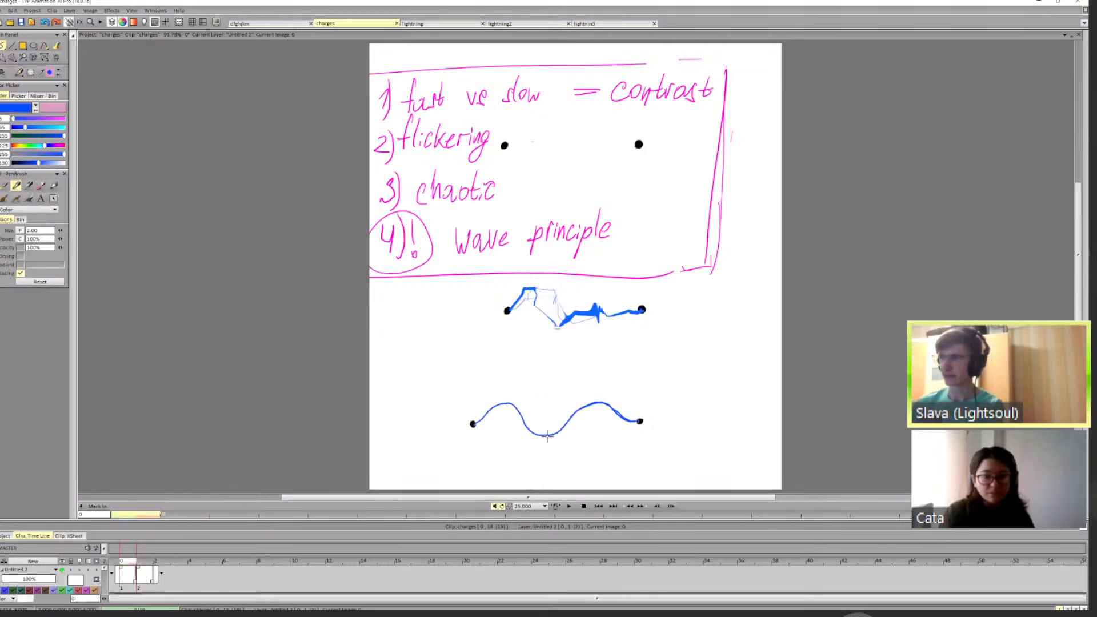
key("Right")
key("Left")
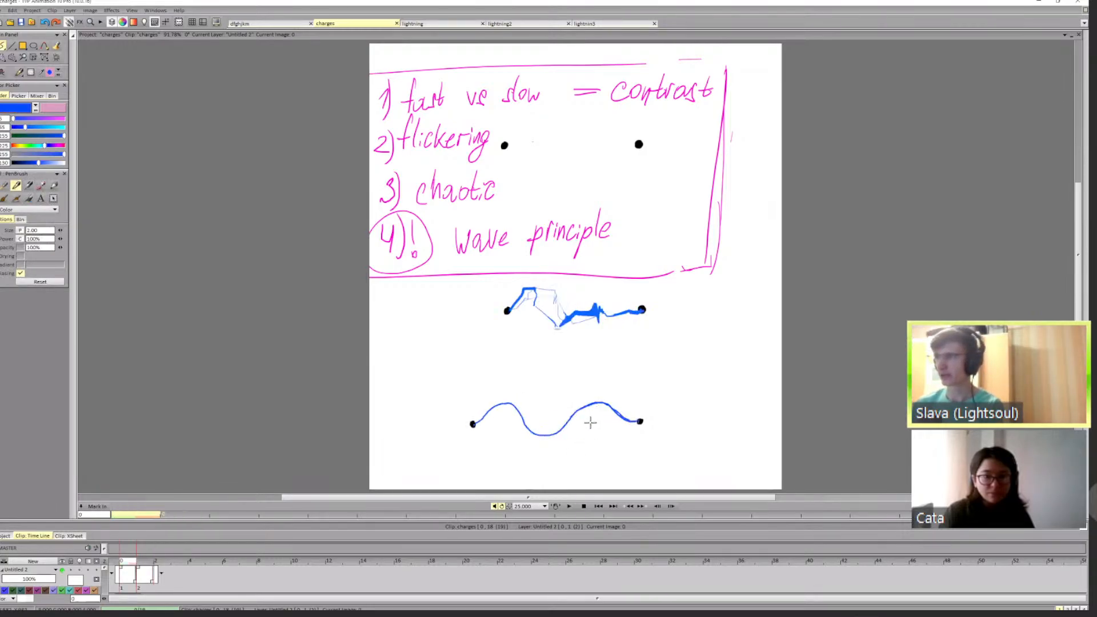
key("Right")
mouse_move(567, 434)
left_mouse_down()
mouse_move(593, 432)
mouse_move(607, 407)
left_mouse_up()
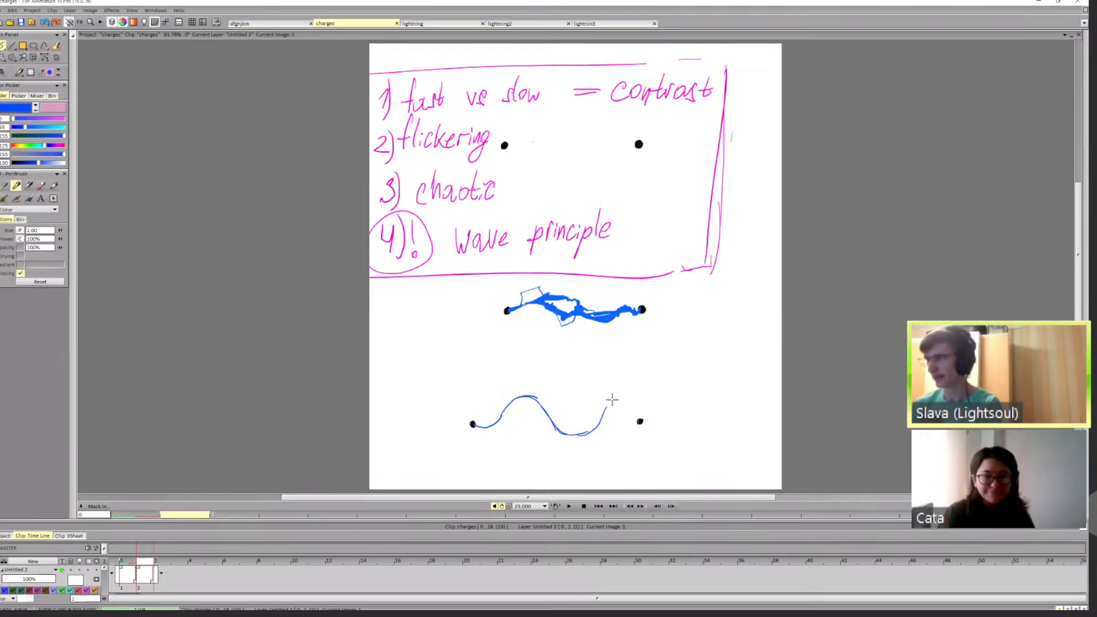
Step: Complete the second image's wave with a small second crest that comes down into the right dot
key("Left")
key("Right")
key("Left")
key("Right")
key("Left")
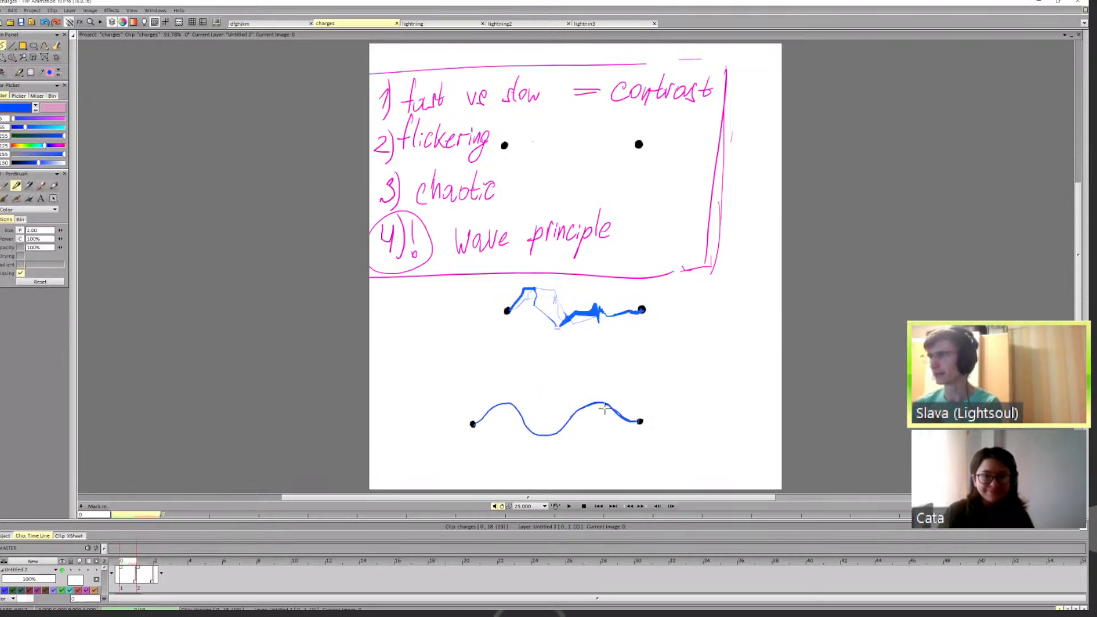
key("Right")
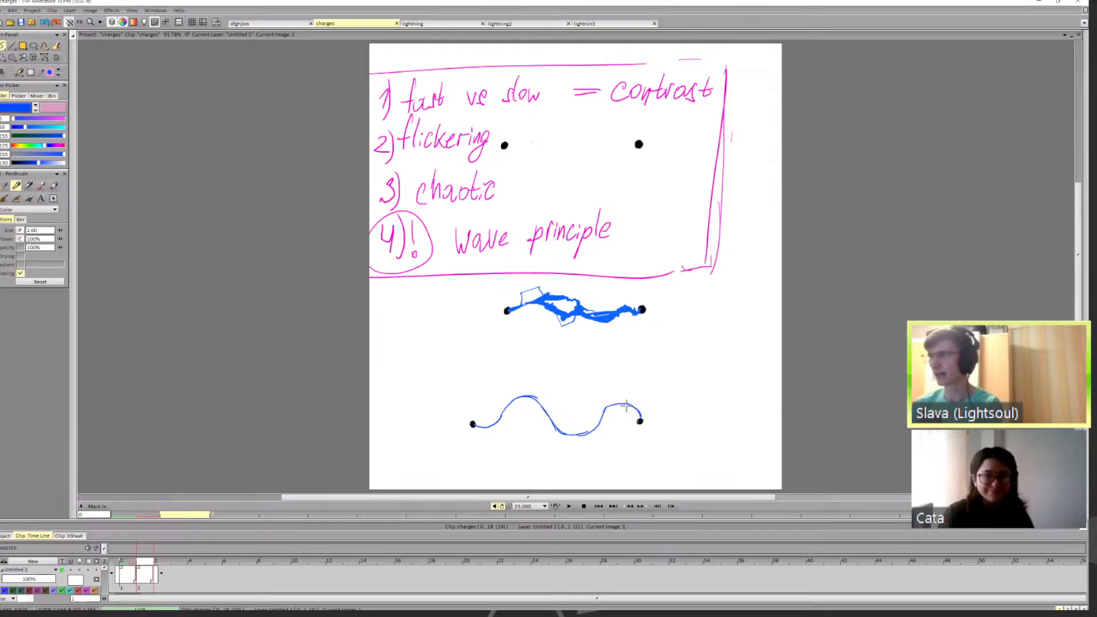
Step: Thicken the line of the small second crest on the second image and check it against the first image
left_click_drag(607, 407, 627, 404)
key("Left")
key("Right")
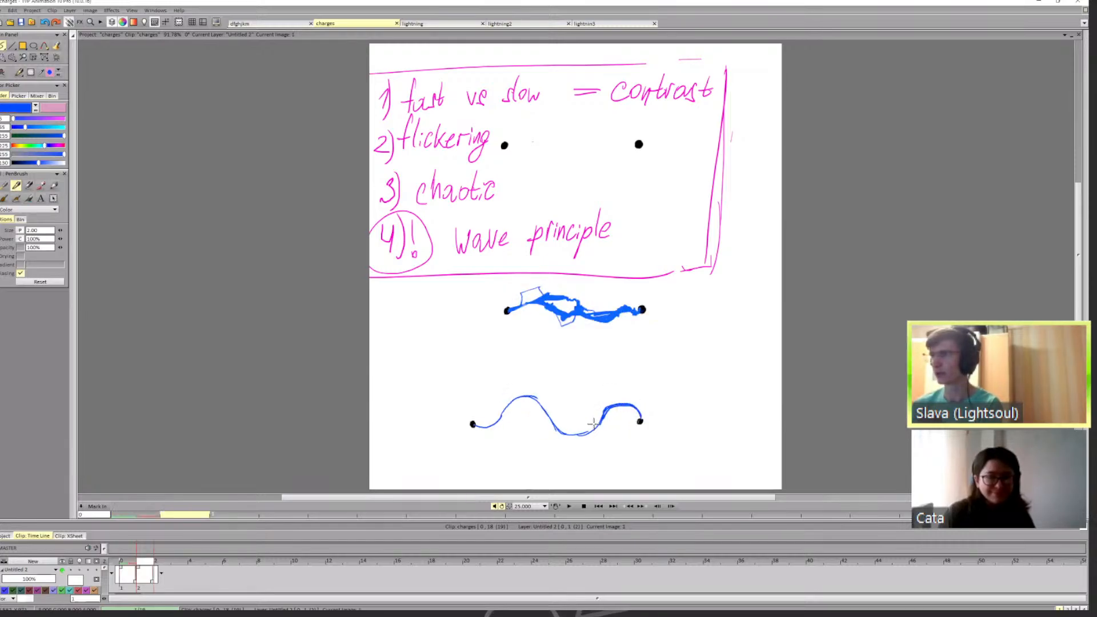
key("Left")
key("Right")
key("Left")
key("Right")
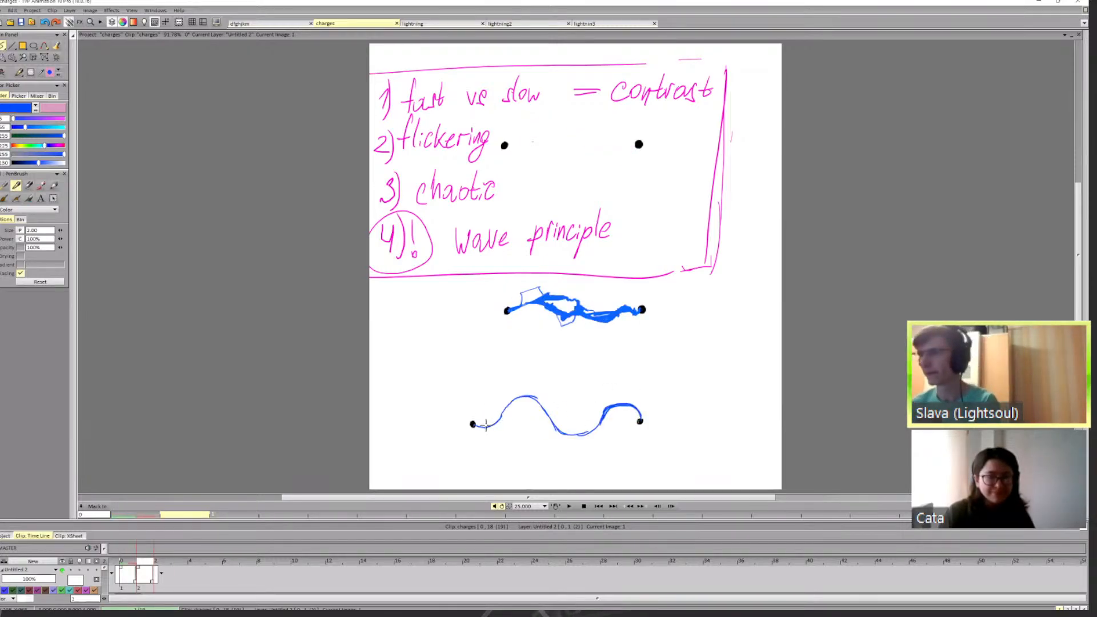
key("Left")
Step: Add a third image on layer Untitled 2 and draw a small bump and shallow dip starting at the left dot
key("Right")
key("Right")
left_click_drag(474, 423, 513, 420)
key("Left")
key("Right")
key("Left")
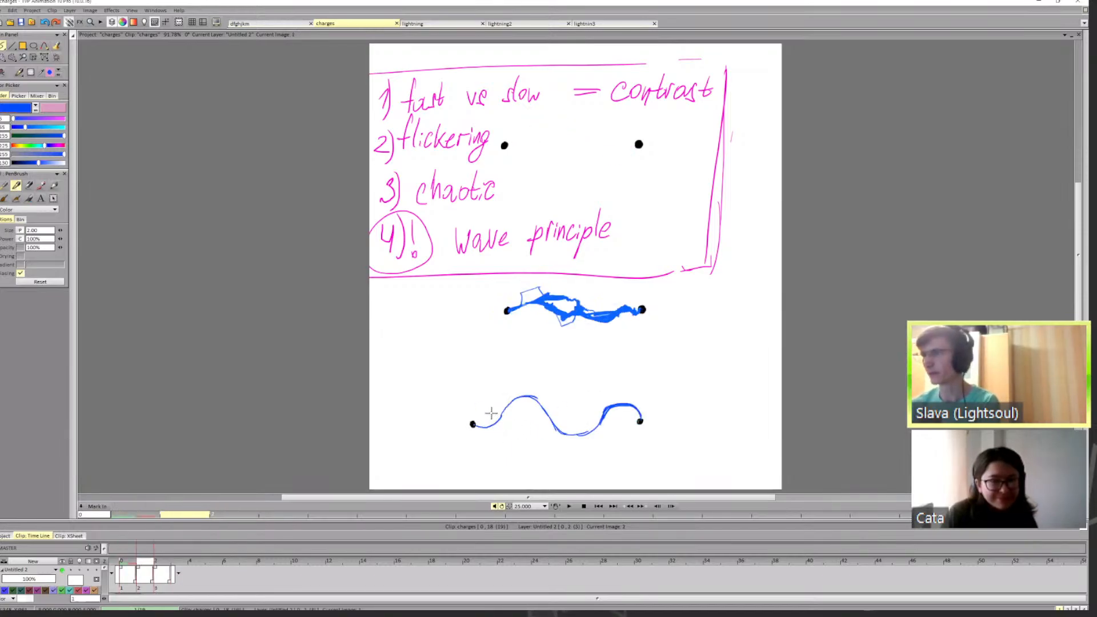
key("Right")
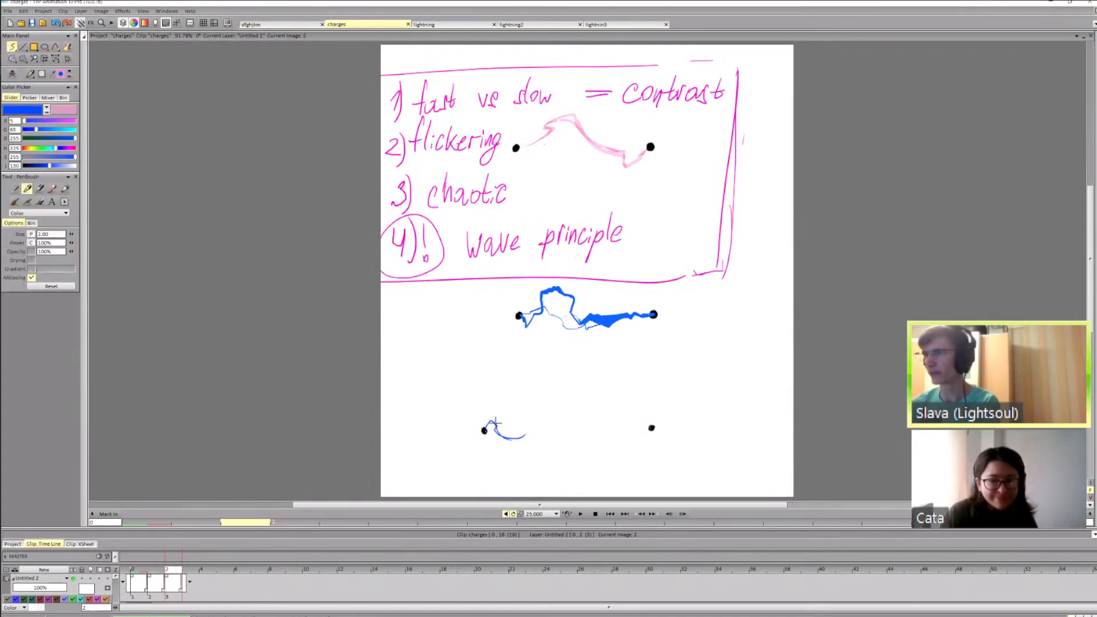
Step: Undo the shallow dip and redraw it as a deeper, smoother trough on the third image, using the second image as reference
key("Left")
key("Right")
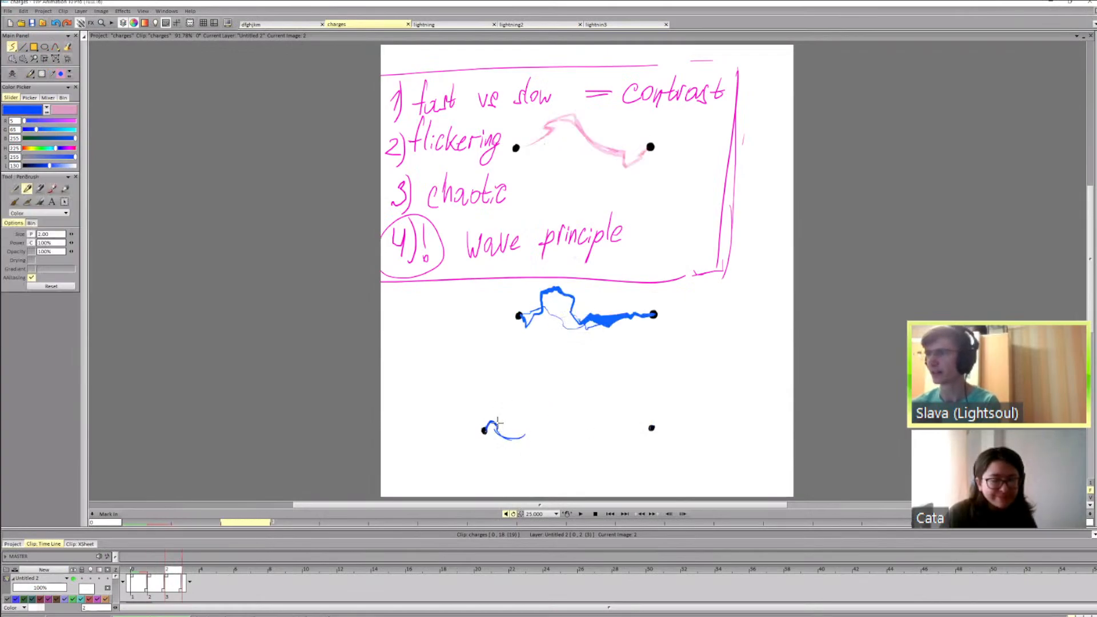
key("Left")
key("Right")
key("ctrl+z")
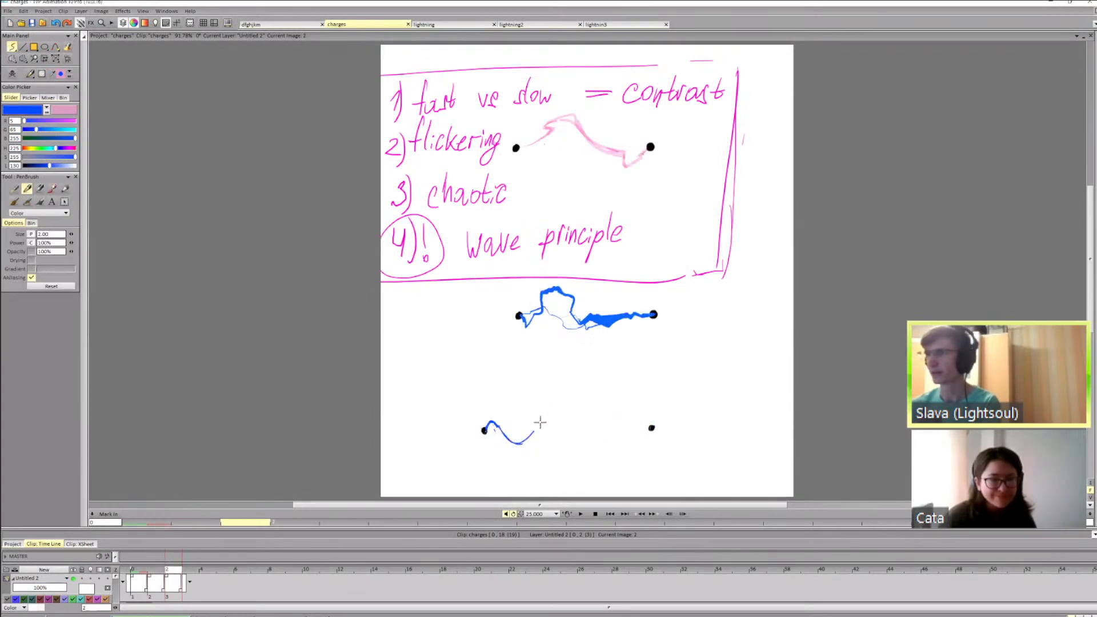
key("Left")
key("Right")
mouse_move(533, 435)
left_mouse_down()
mouse_move(541, 424)
mouse_move(533, 441)
left_mouse_up()
key("shift+d")
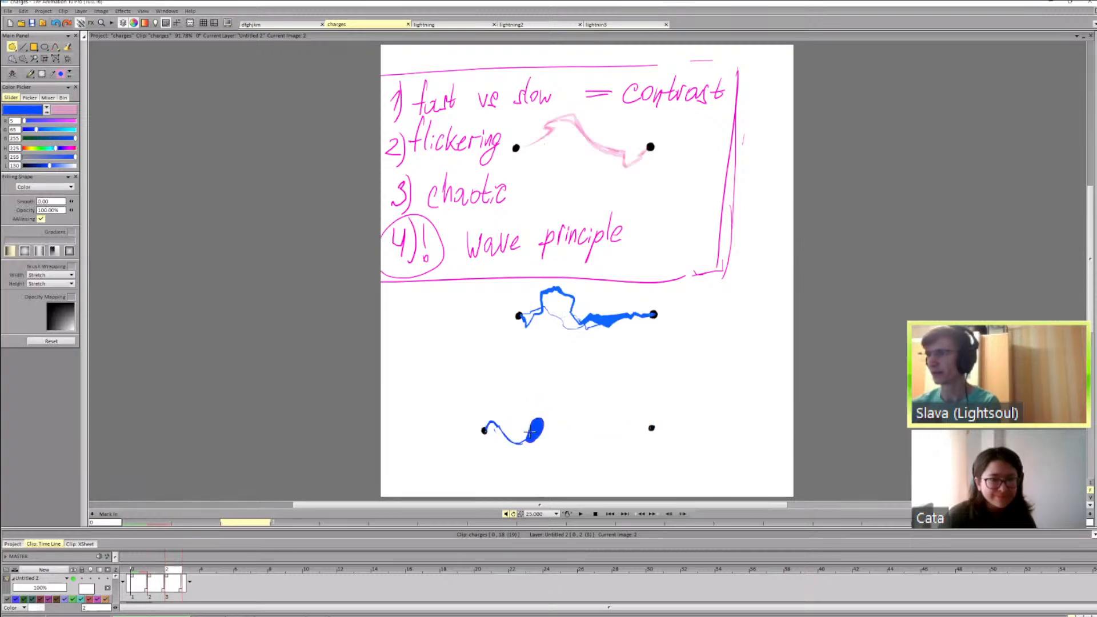
key("d")
key("shift+d")
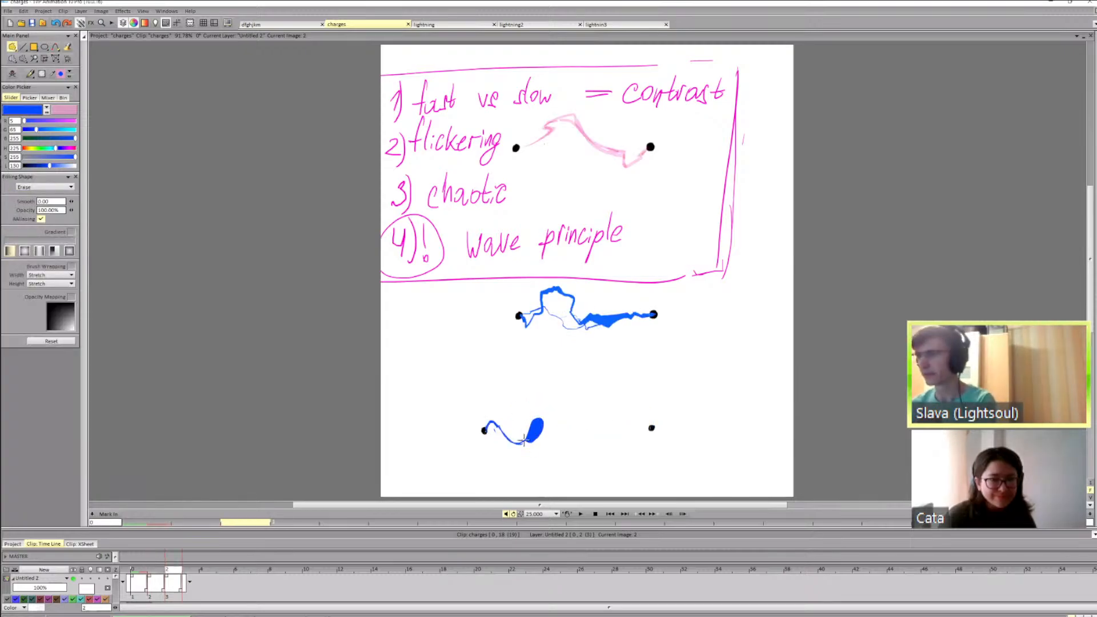
key("ctrl+z")
key("d")
Step: Redraw the rising line out of the first trough on the third image and begin the tall middle crest
key("Left")
key("Right")
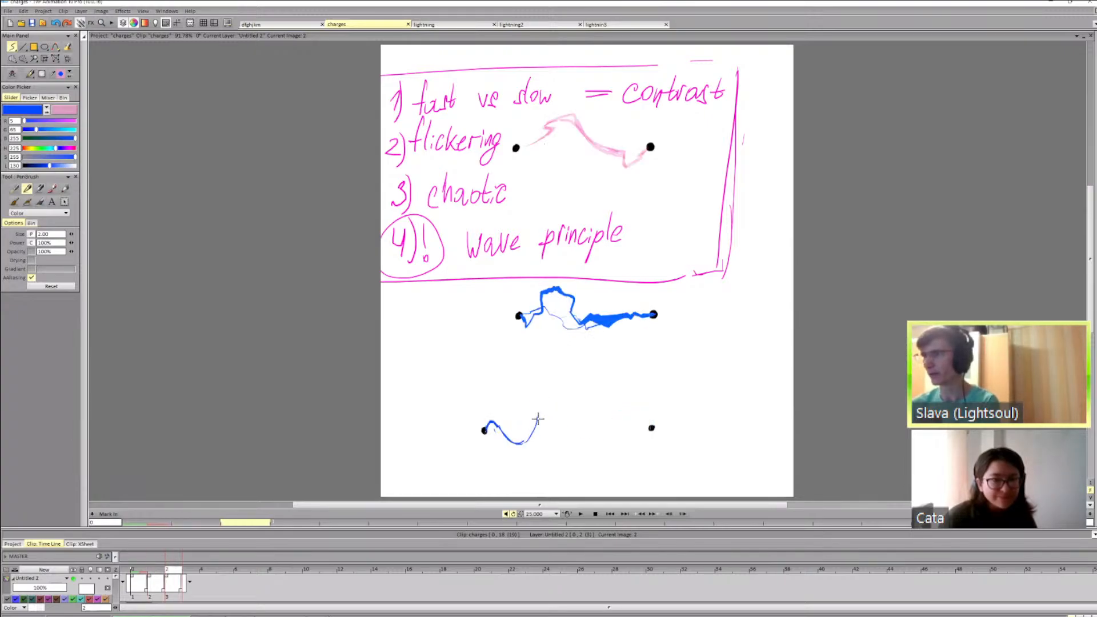
key("ctrl+z")
key("Left")
key("Left")
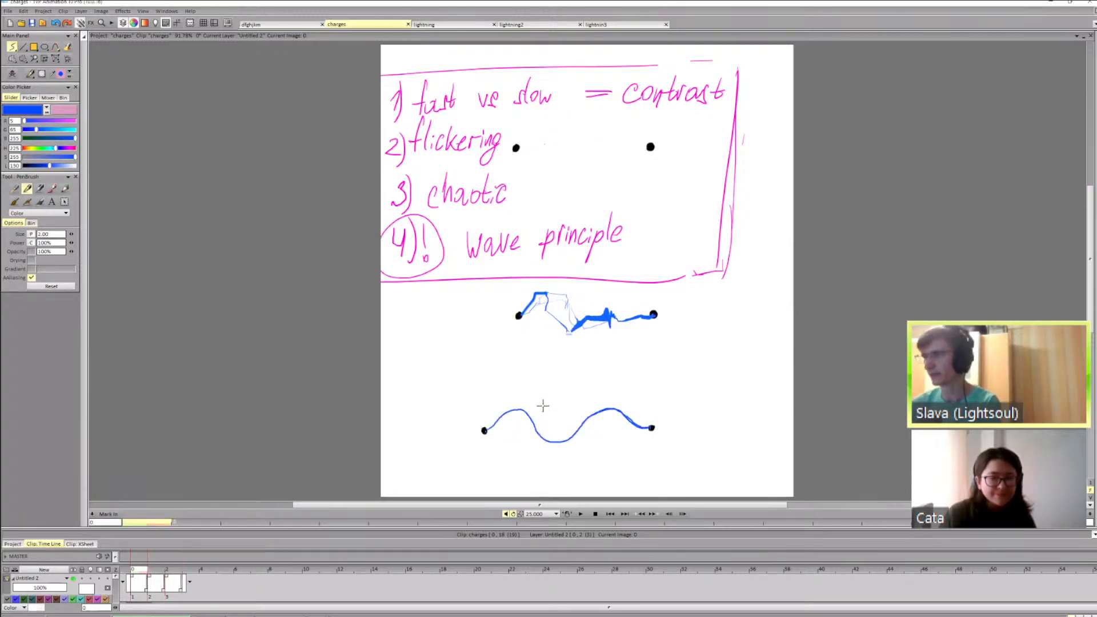
key("Right")
key("Right")
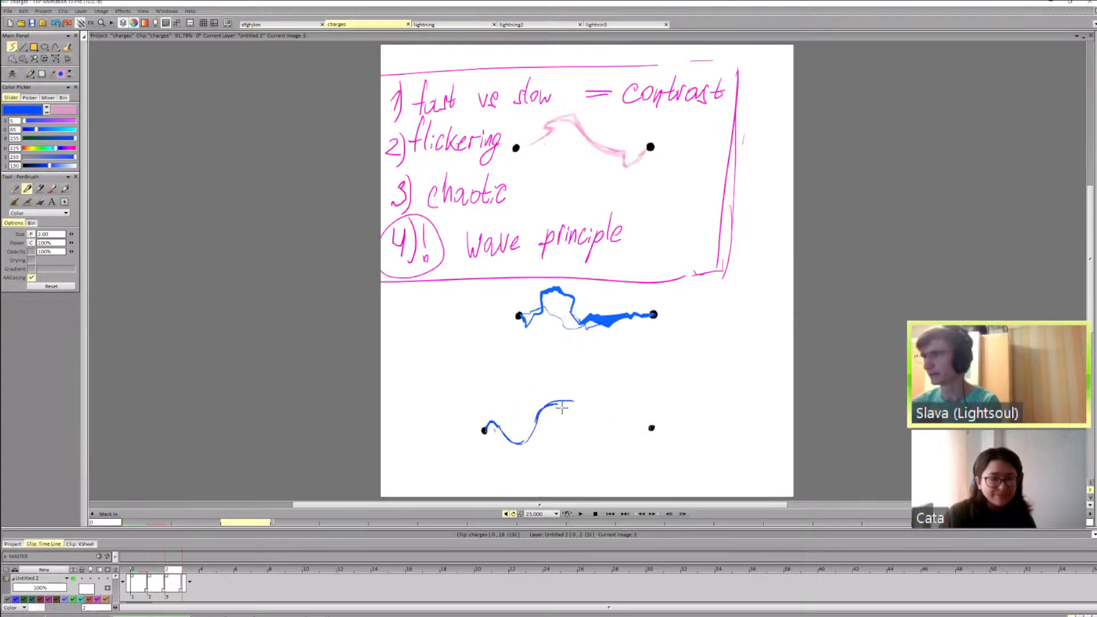
Step: Erase the flat end of the third image's middle crest and redraw it as a round peak curving down
key("Left")
key("Left")
key("Right")
key("Right")
key("e")
left_click_drag(554, 408, 574, 402)
key("b")
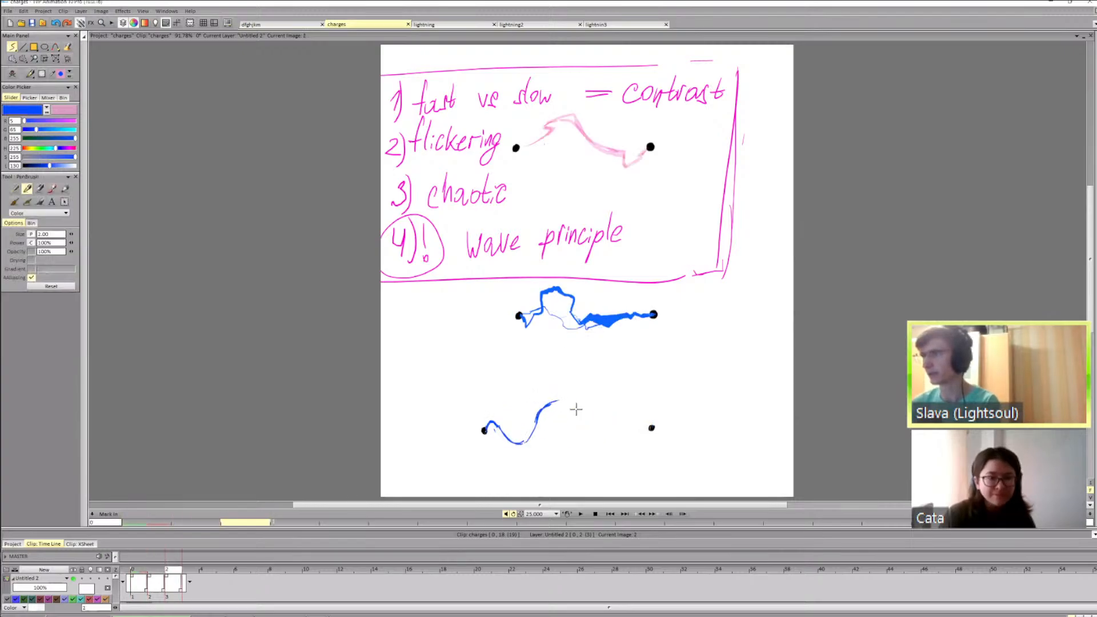
key("Left")
key("Left")
key("Right")
key("Right")
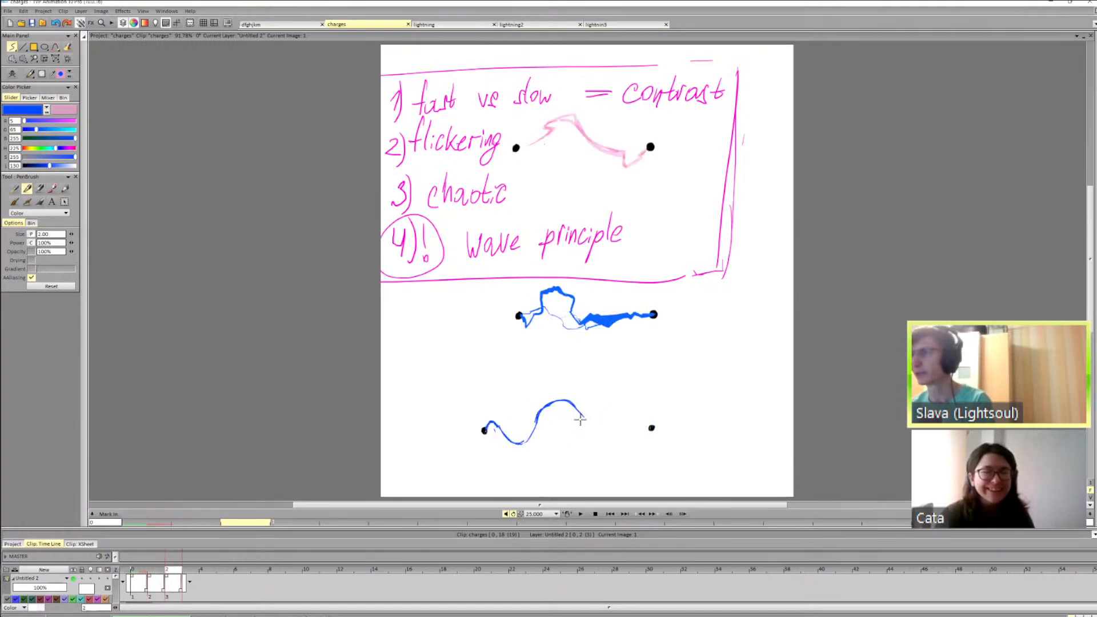
Step: Continue the third image's wave down from the middle crest into the second trough, using the earlier images as reference
key("Left")
key("Left")
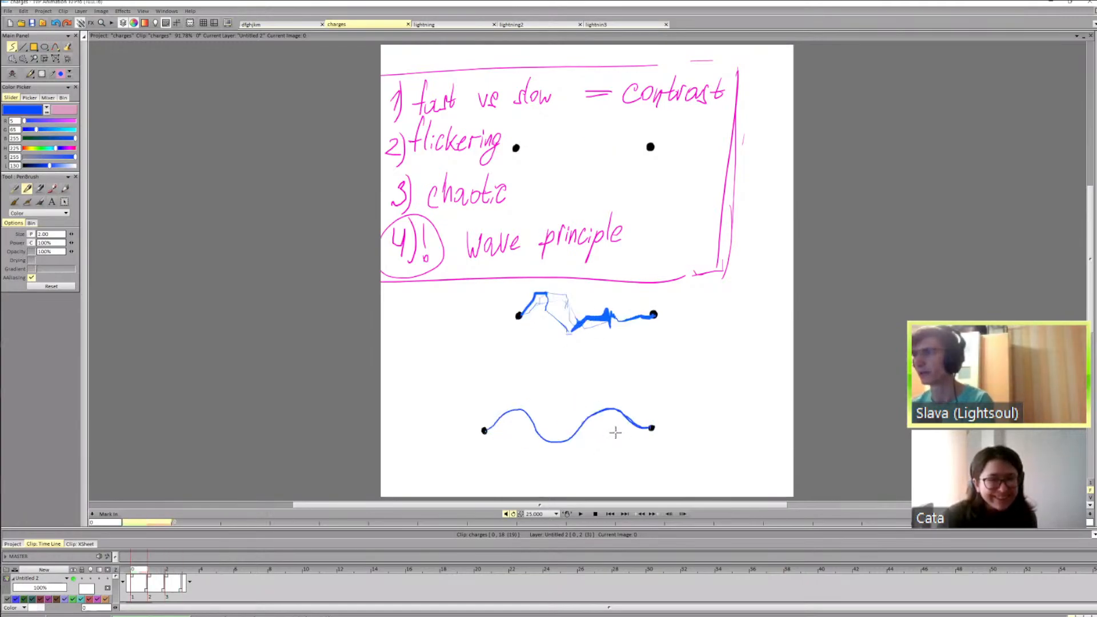
key("Right")
key("Right")
key("Left")
key("Right")
key("Right")
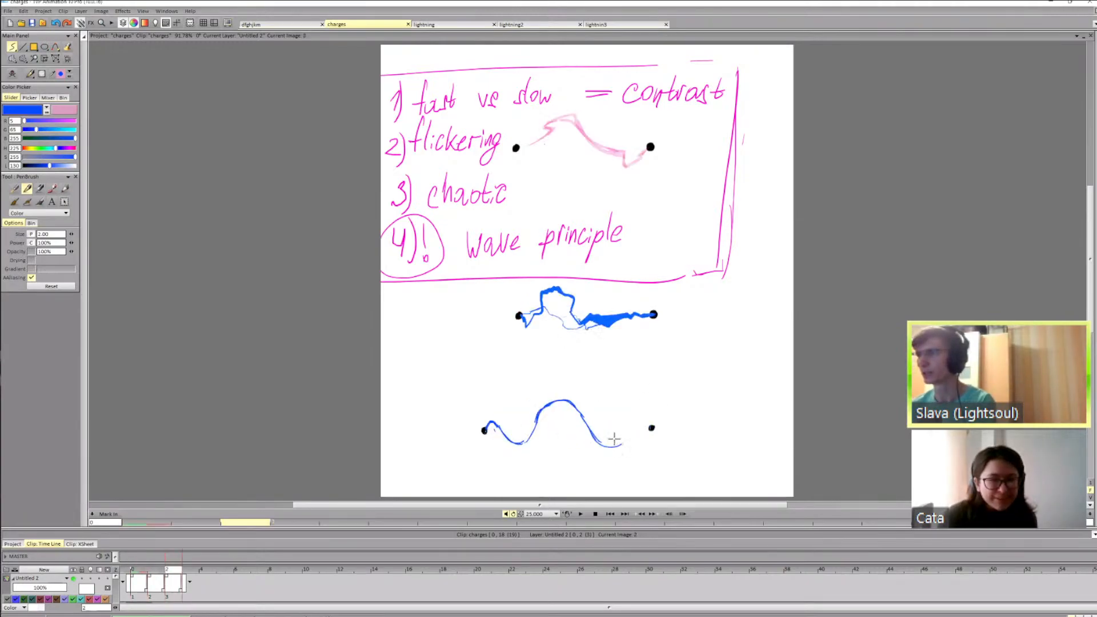
Step: Complete the third image's wave by rising out of the second trough and adding a small crest into the right dot
key("Left")
key("Left")
key("Right")
key("Right")
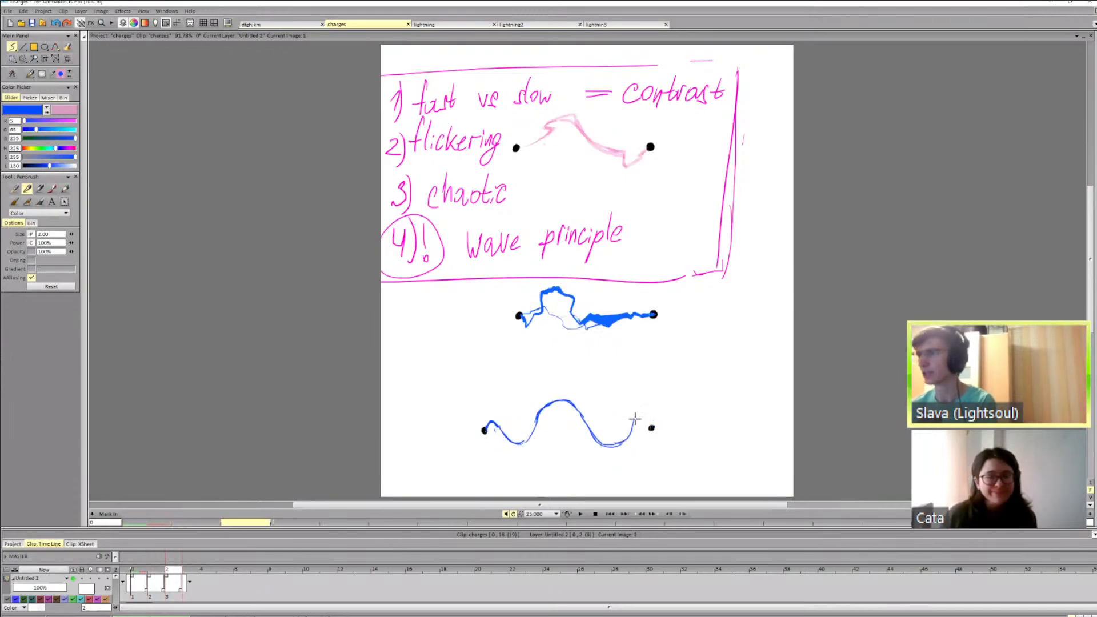
key("Left")
key("Left")
key("Right")
key("Right")
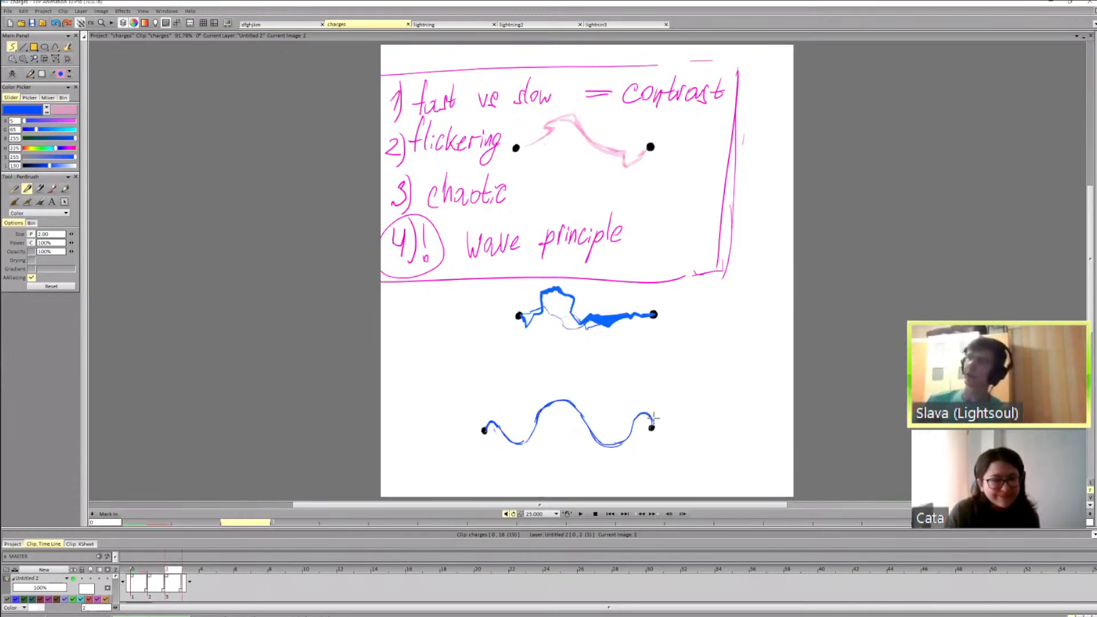
Step: Flip back and forth through the three images to examine how the wave travels toward the right dot
key("Left")
key("Left")
key("Right")
key("Right")
key("Left")
key("Left")
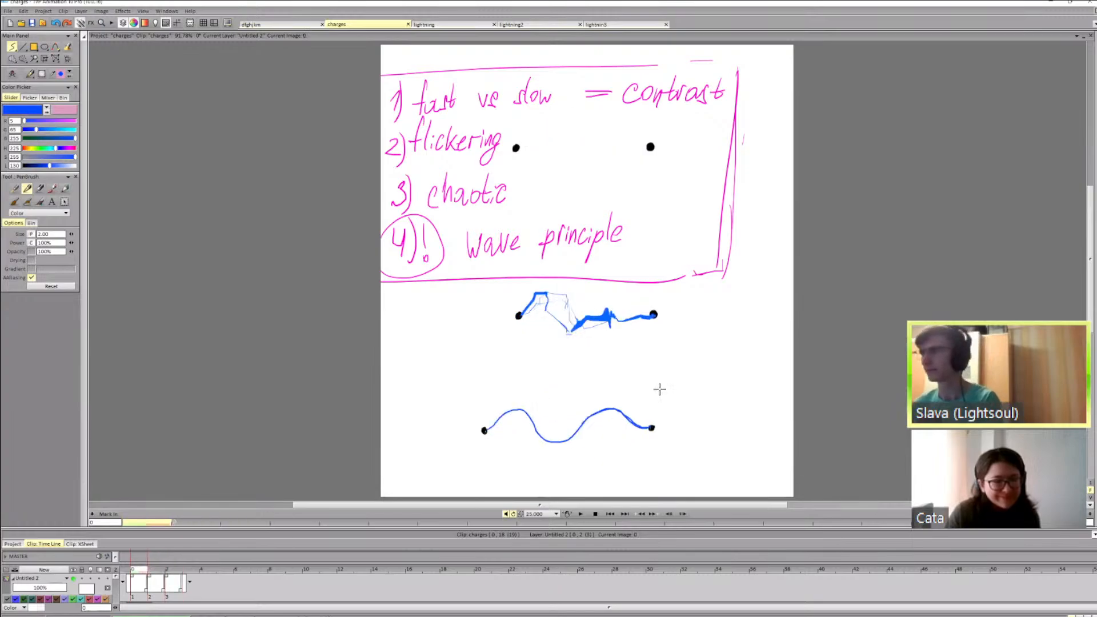
key("Right")
key("Right")
key("Left")
key("Left")
key("Right")
key("Right")
key("Left")
key("Left")
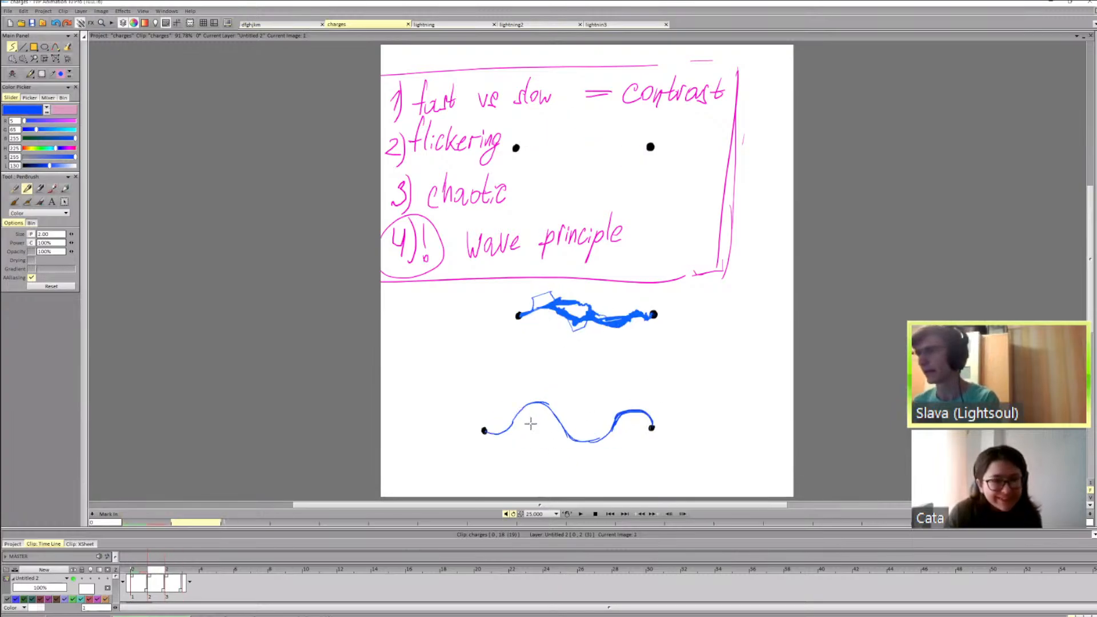
key("Right")
key("Right")
Step: Add a fourth image on layer Untitled 2 and draw the blue wave from the left dot with its crests shifted further along
key("Return")
mouse_move(487, 426)
left_mouse_down()
mouse_move(530, 436)
mouse_move(488, 426)
mouse_move(520, 420)
mouse_move(500, 416)
mouse_move(569, 461)
mouse_move(537, 447)
mouse_move(562, 443)
mouse_move(579, 409)
mouse_move(608, 397)
mouse_move(624, 422)
left_mouse_up()
key("Left")
key("Left")
key("Right")
key("Right")
key("Left")
key("Right")
key("Left")
key("Left")
key("Right")
key("Right")
key("Left")
key("Left")
key("Right")
key("Right")
Step: Refine the fourth image's wave line while comparing its crests and troughs with the previous images
key("shift+d")
key("d")
key("Left")
key("Left")
key("Right")
key("Right")
key("shift+d")
key("d")
key("Left")
key("Left")
key("Right")
key("Right")
Step: Flip between the second, third and fourth images to examine the motion of the wave's crests
key("Left")
key("Left")
key("Right")
key("Right")
key("Left")
key("Left")
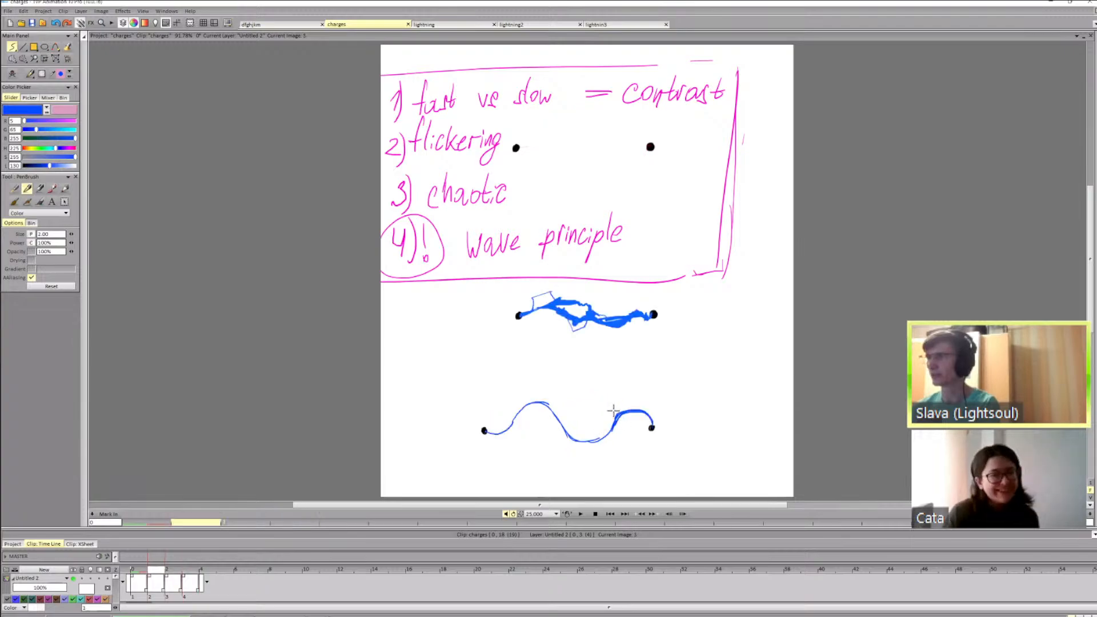
key("Right")
key("Right")
key("Left")
key("Left")
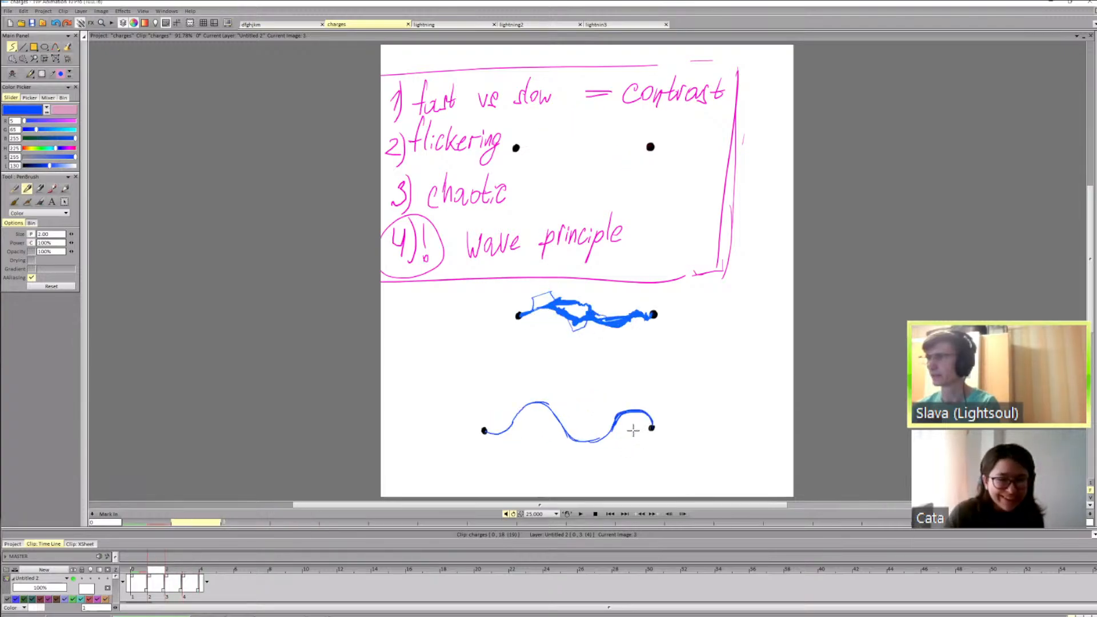
Step: Draw and clean up the last trough of the fourth image's wave so that it curves up into the right dot
key("Right")
key("Right")
left_click_drag(648, 436, 653, 430)
key("Left")
key("Left")
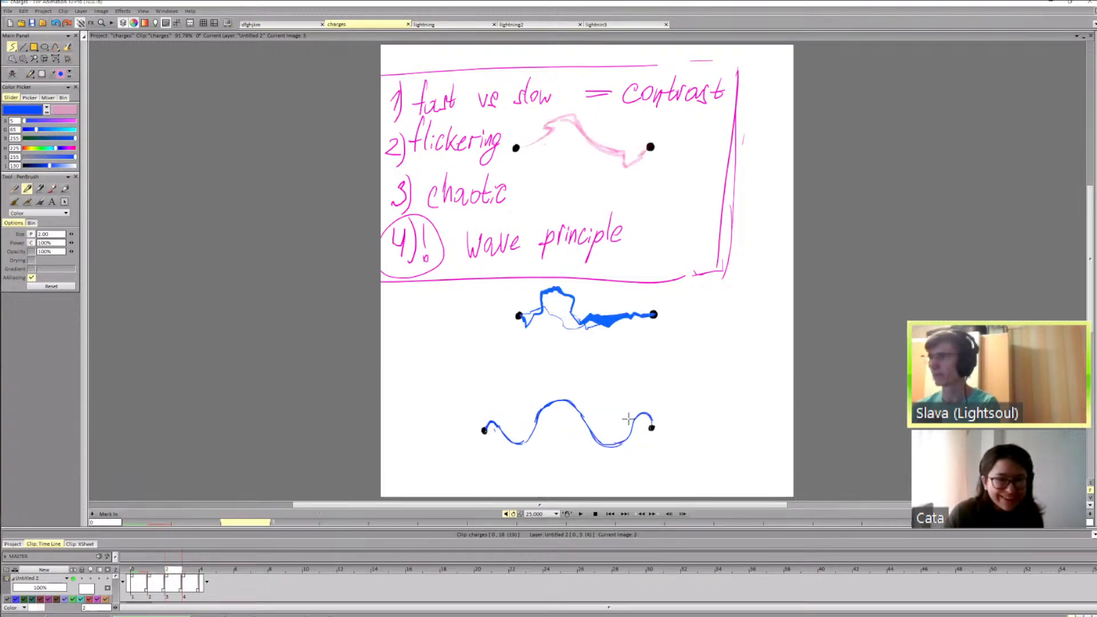
key("Right")
key("Right")
key("e")
key("b")
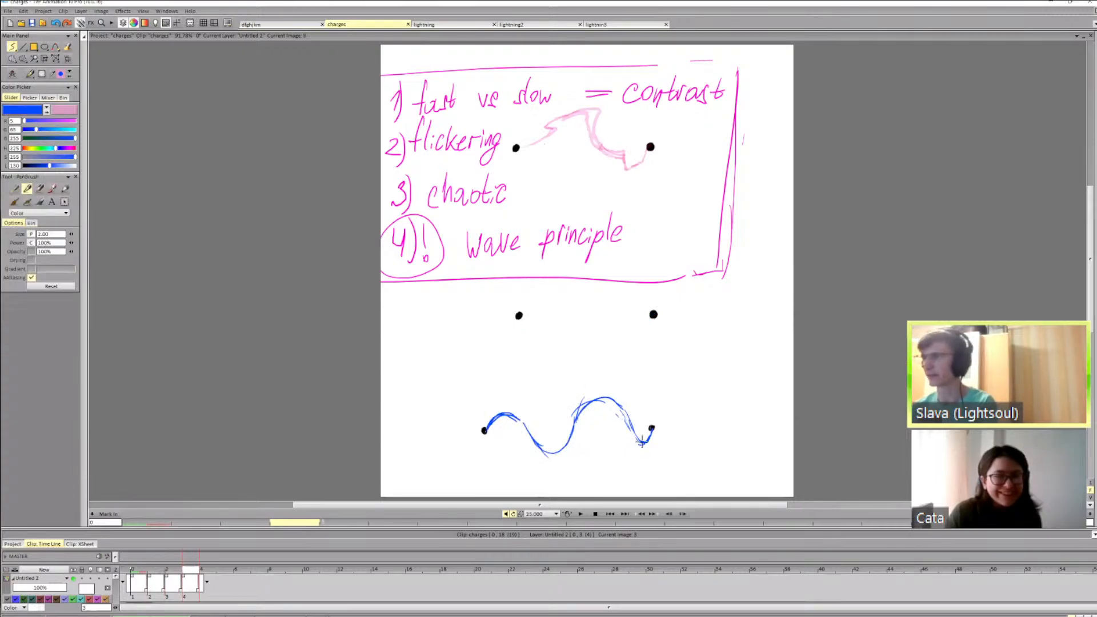
Step: Flip back and forth through all four images to examine how the blue wave travels between the dots
key("Left")
key("Left")
key("Left")
key("Right")
key("Right")
key("Right")
key("Right")
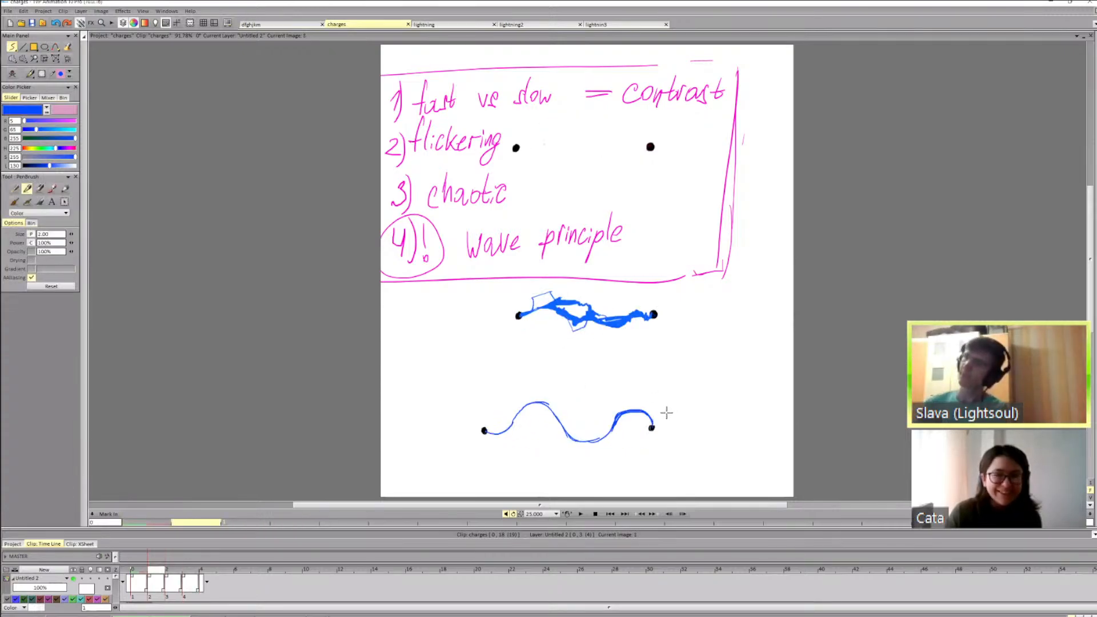
key("Left")
key("Left")
key("Left")
key("Left")
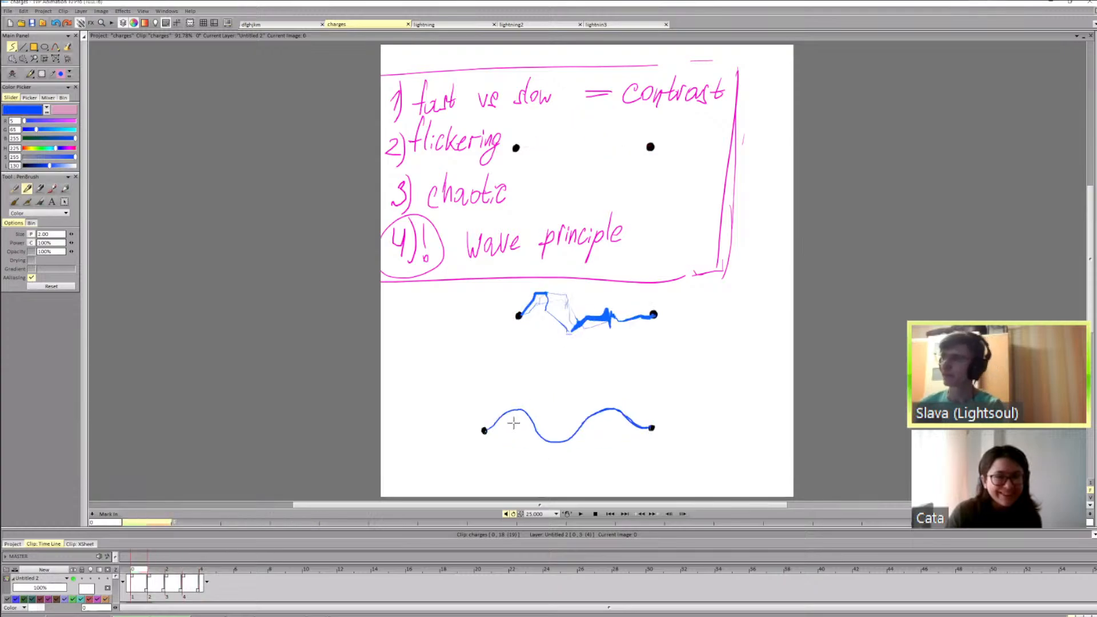
Step: Add a fifth image on layer Untitled 2 and draw a small blue trough rising into the first crest from the left dot
key("Right")
key("Right")
key("Right")
key("Right")
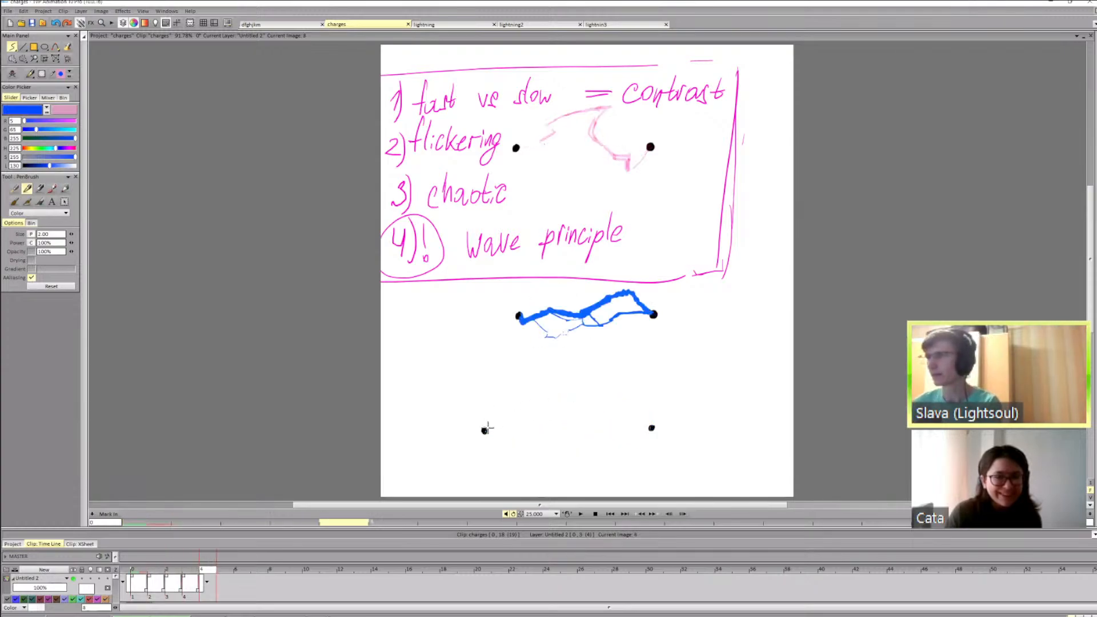
left_click_drag(484, 430, 510, 415)
key("Left")
key("Right")
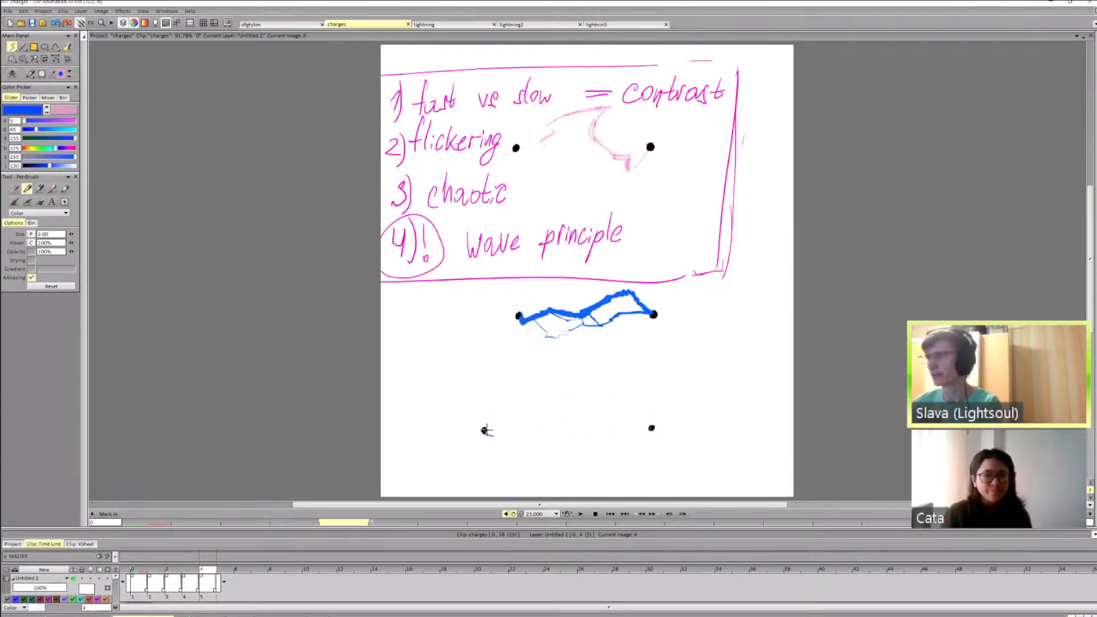
key("Left")
key("Right")
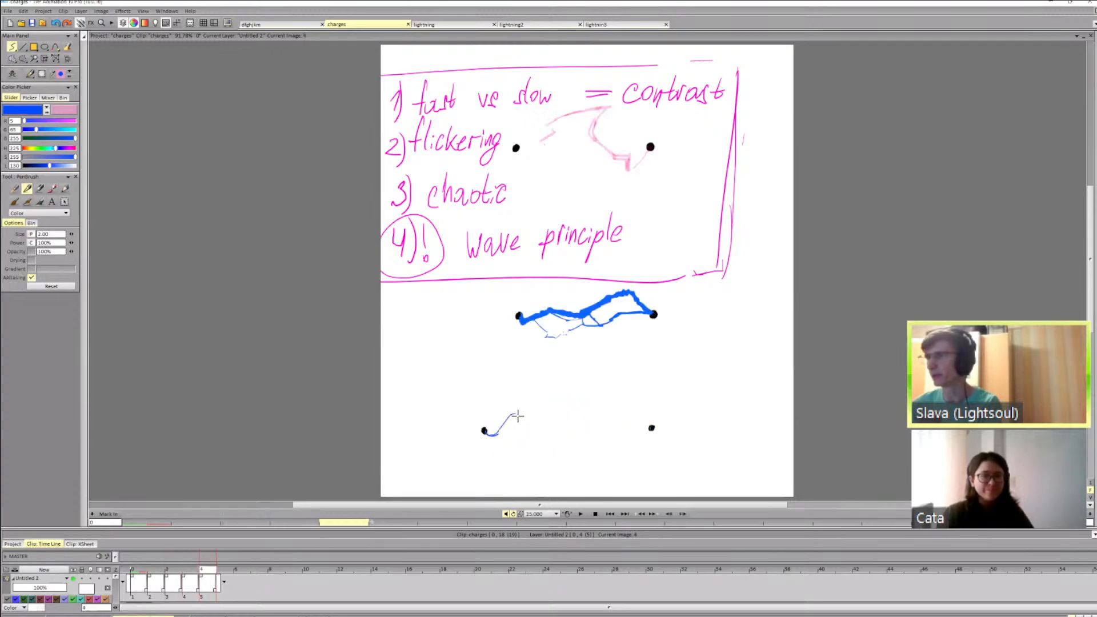
key("Left")
key("Right")
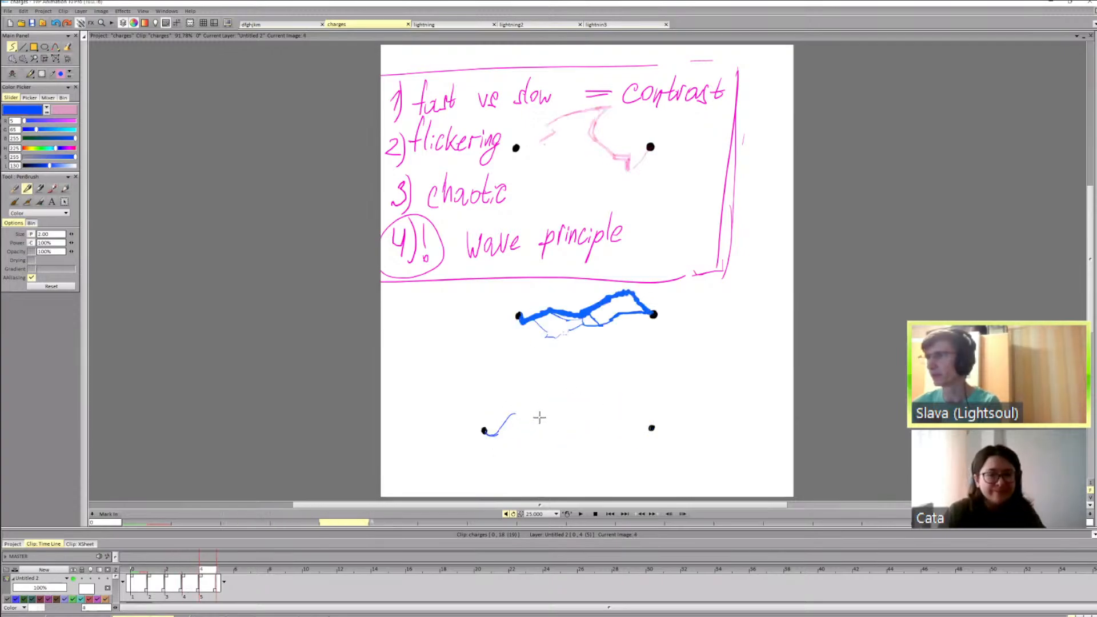
key("Left")
key("Right")
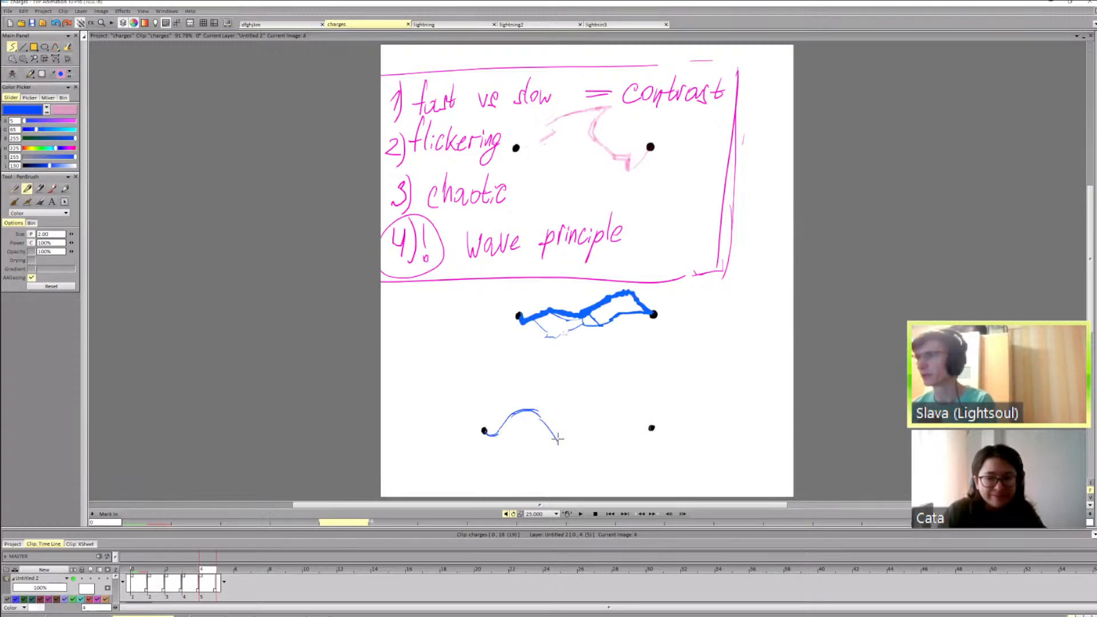
Step: Draw the fifth image's middle trough and second crest down to the right dot, comparing the line with the previous images
mouse_move(556, 431)
left_mouse_down()
mouse_move(587, 440)
mouse_move(591, 429)
mouse_move(580, 449)
mouse_move(625, 400)
mouse_move(614, 405)
mouse_move(646, 405)
left_mouse_up()
key("Left")
key("Right")
key("Left")
key("Left")
key("Right")
key("Right")
key("Left")
key("Right")
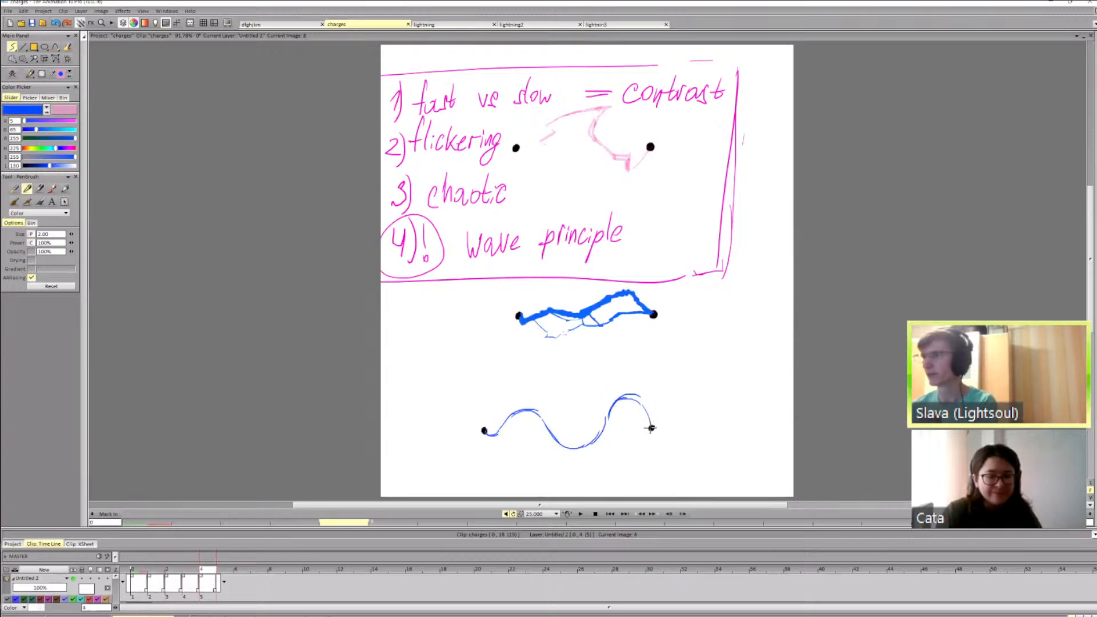
key("Left")
key("Right")
key("Left")
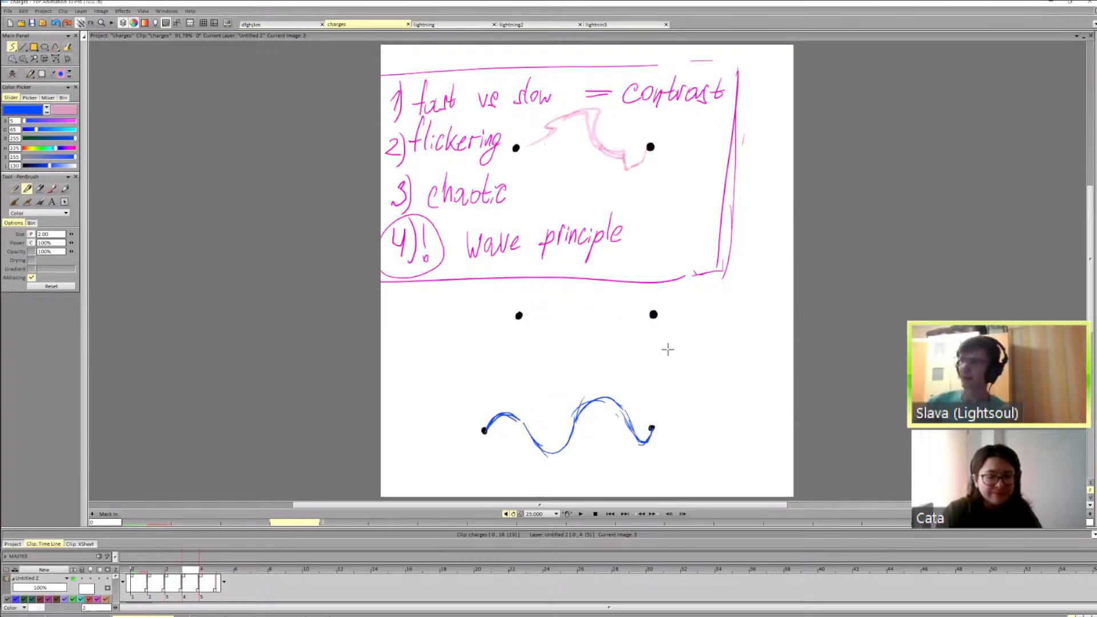
Step: Flip through all five images from first to last to examine the travelling motion of the wave's crests
left_click(143, 573)
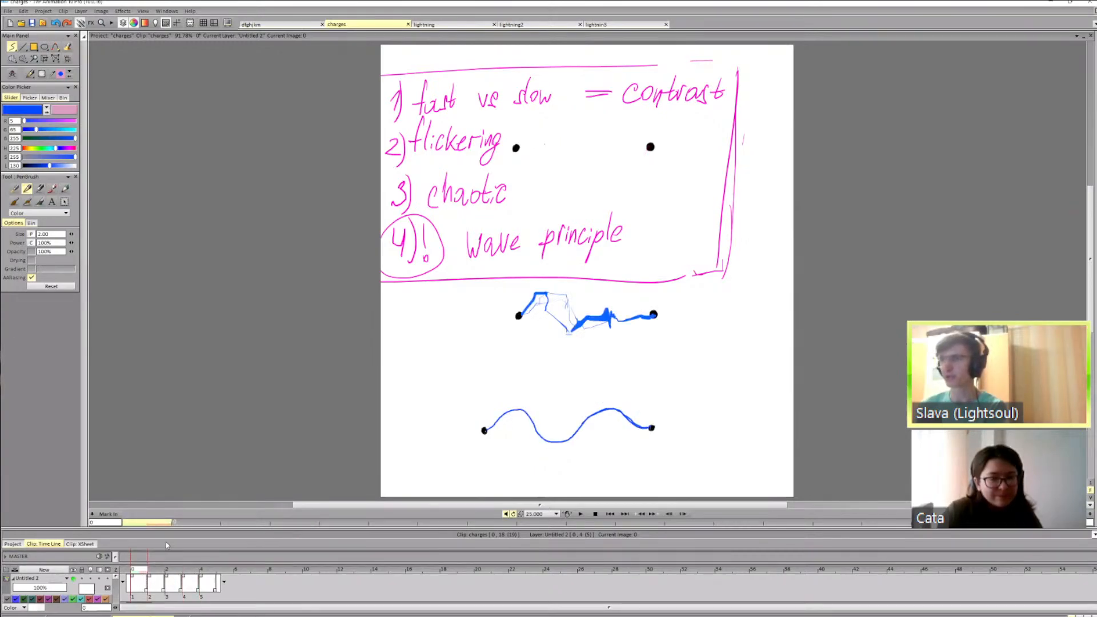
key("Right")
key("Right")
key("Right")
key("Right")
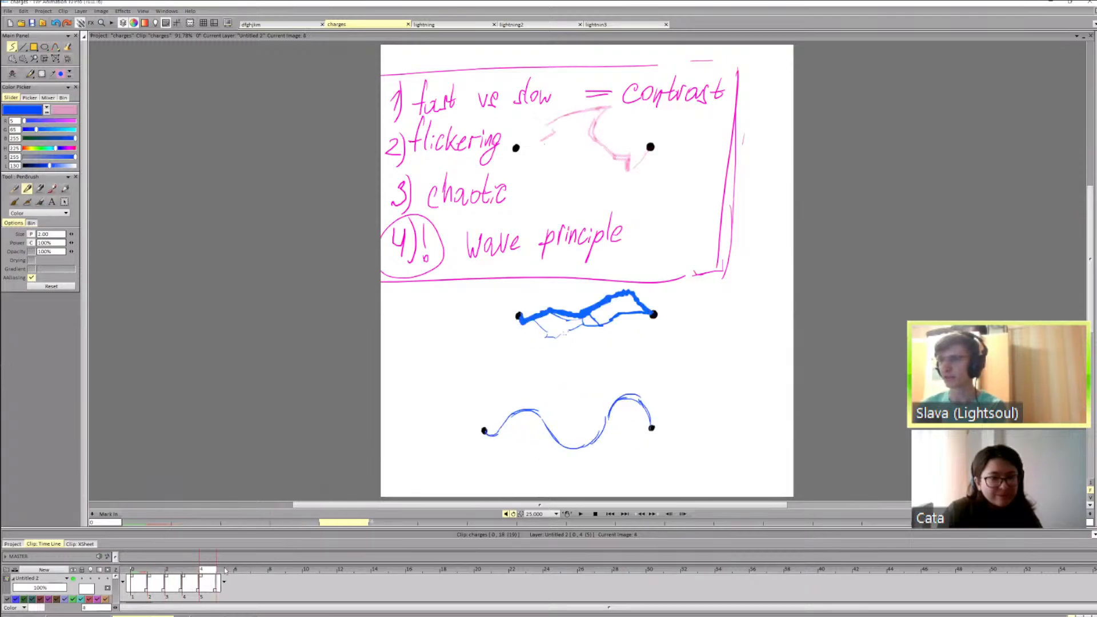
key("Right")
key("Left")
key("Left")
key("Right")
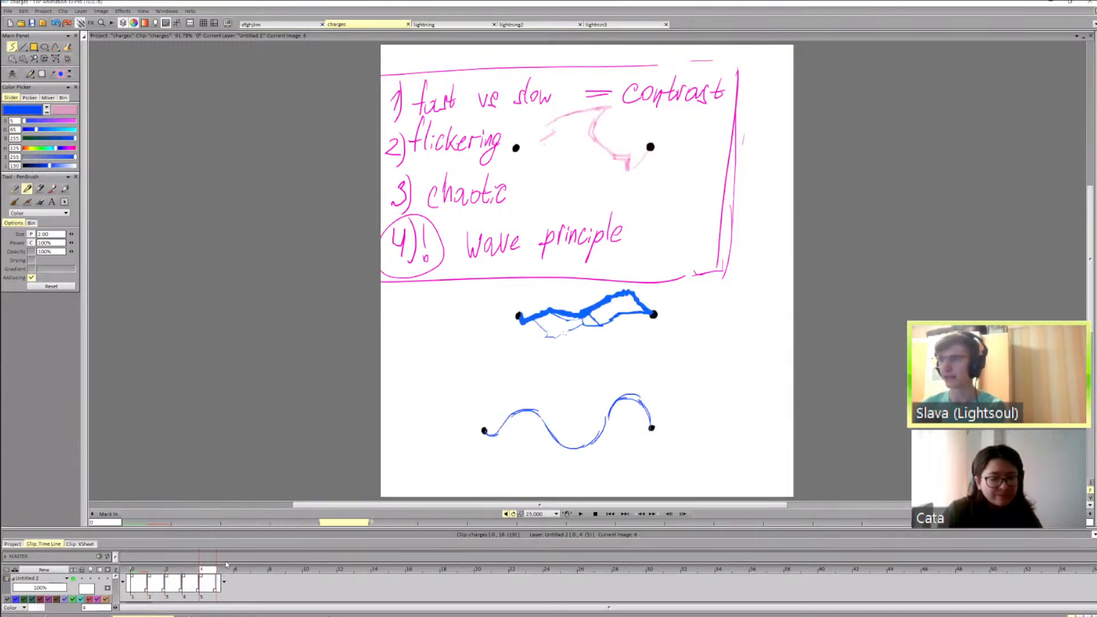
key("Left")
key("Left")
key("Left")
key("Left")
key("Right")
key("Right")
key("Right")
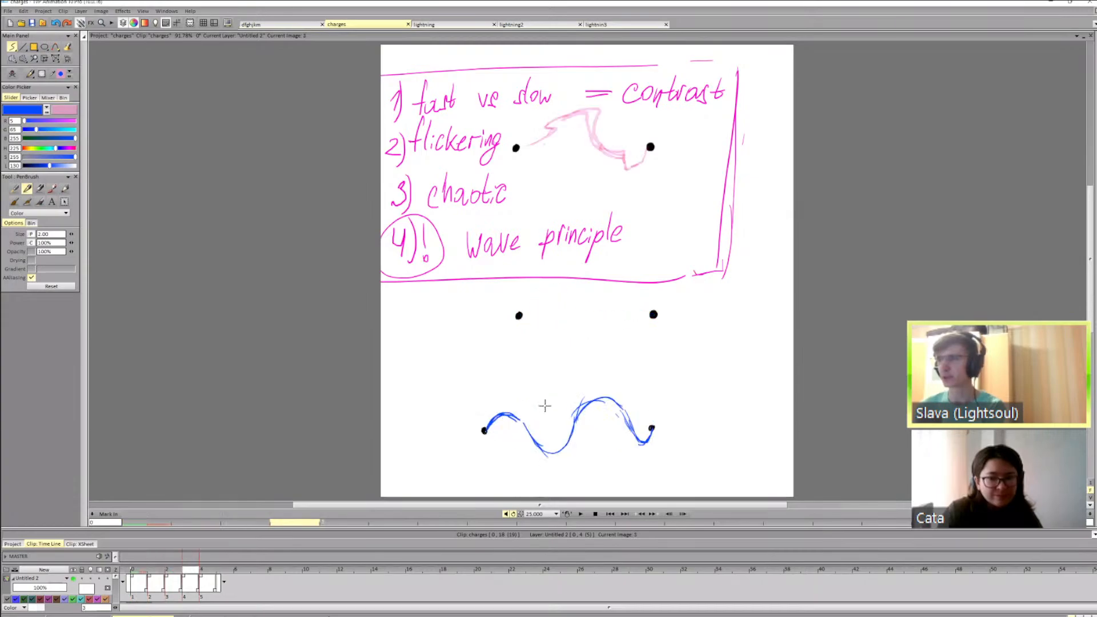
key("Left")
key("Left")
key("Right")
key("Right")
key("Right")
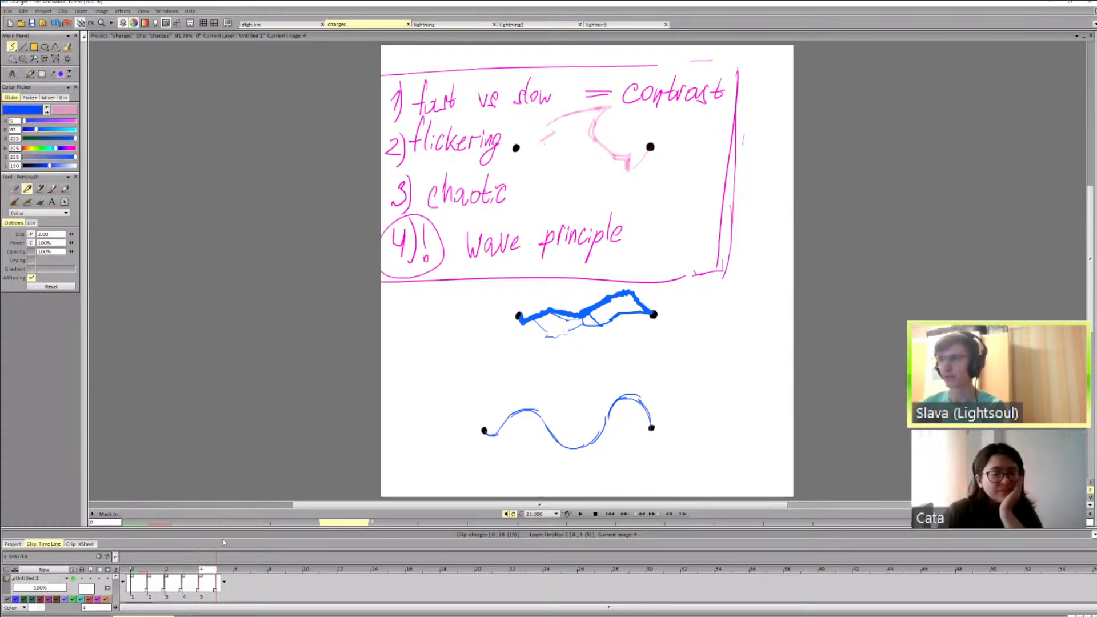
Step: On a new layer over the first image, draw a pink wave between the dots with its crests set back to the left
key("Left")
key("Left")
key("Left")
key("Left")
left_click_drag(510, 411, 521, 405)
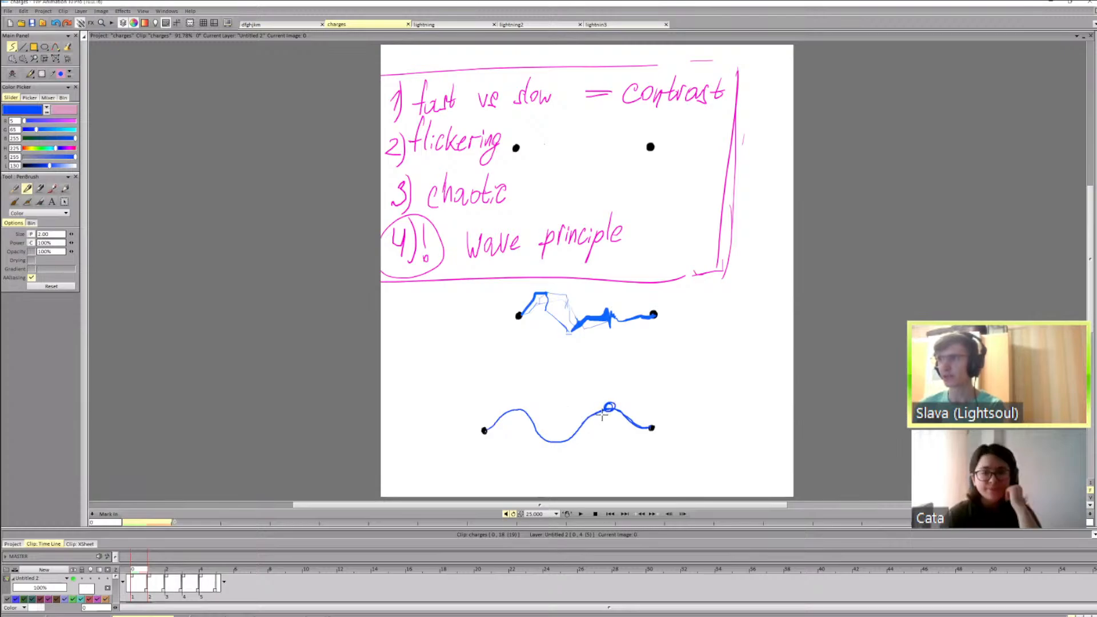
key("ctrl+z")
left_click(46, 111)
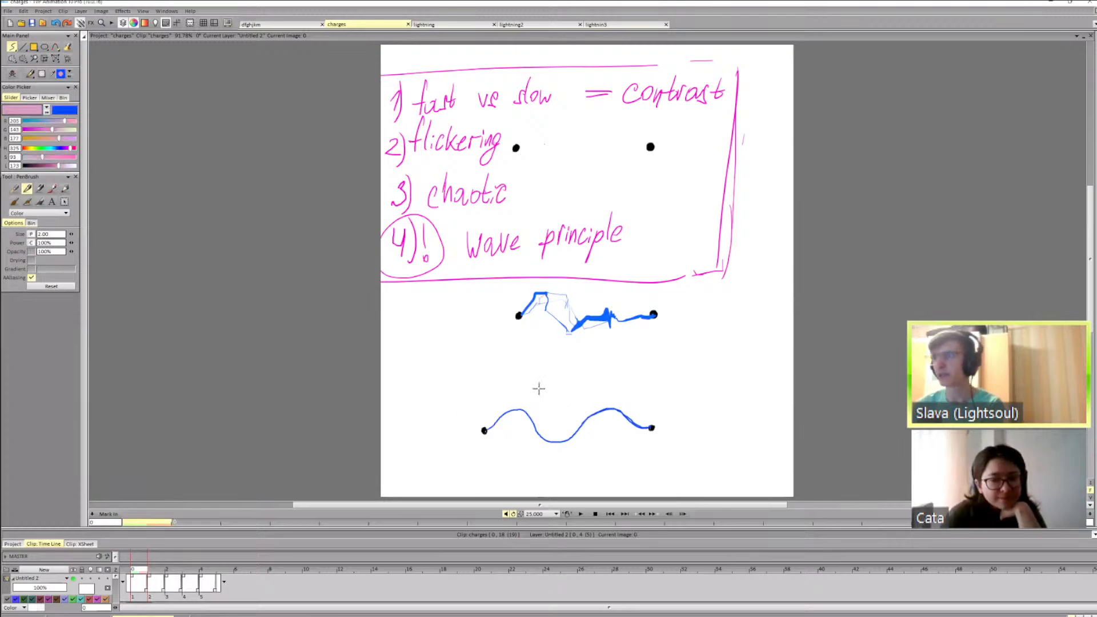
key("Up")
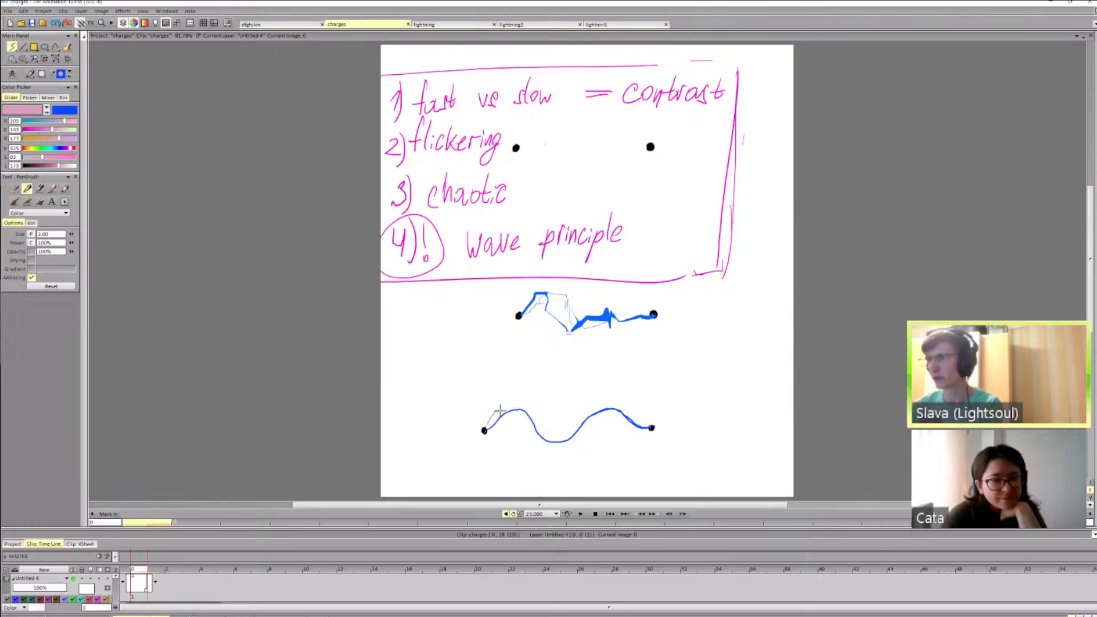
key("ctrl+z")
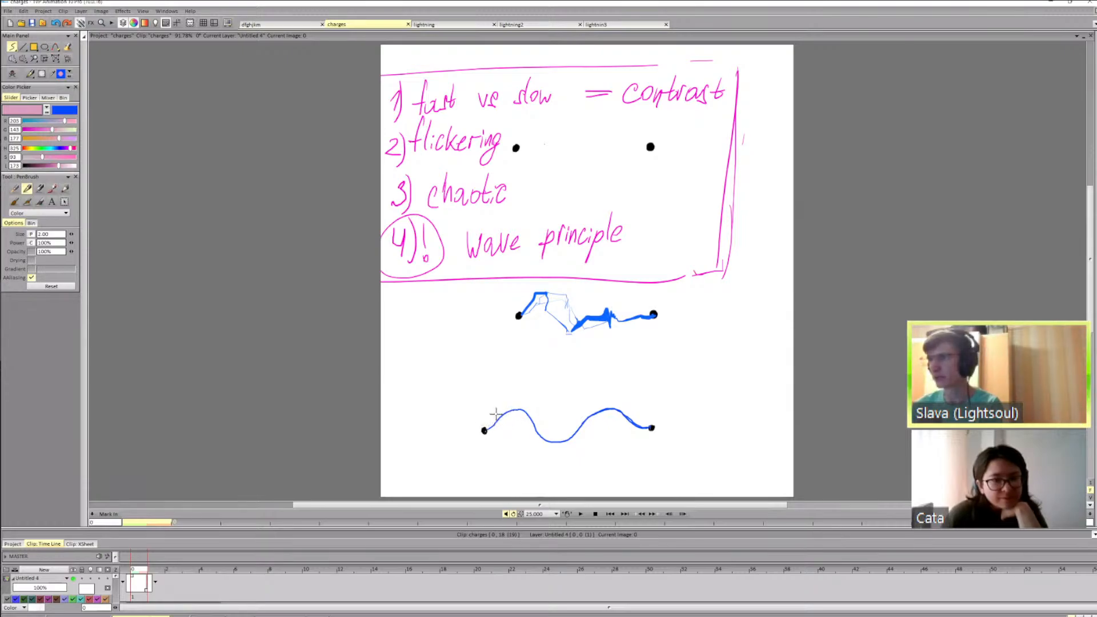
key("ctrl+z")
mouse_move(495, 419)
left_mouse_down()
mouse_move(549, 443)
mouse_move(520, 431)
mouse_move(555, 433)
mouse_move(524, 435)
mouse_move(550, 440)
mouse_move(622, 385)
mouse_move(559, 433)
mouse_move(602, 418)
mouse_move(568, 424)
mouse_move(640, 432)
mouse_move(610, 424)
mouse_move(642, 432)
left_mouse_up()
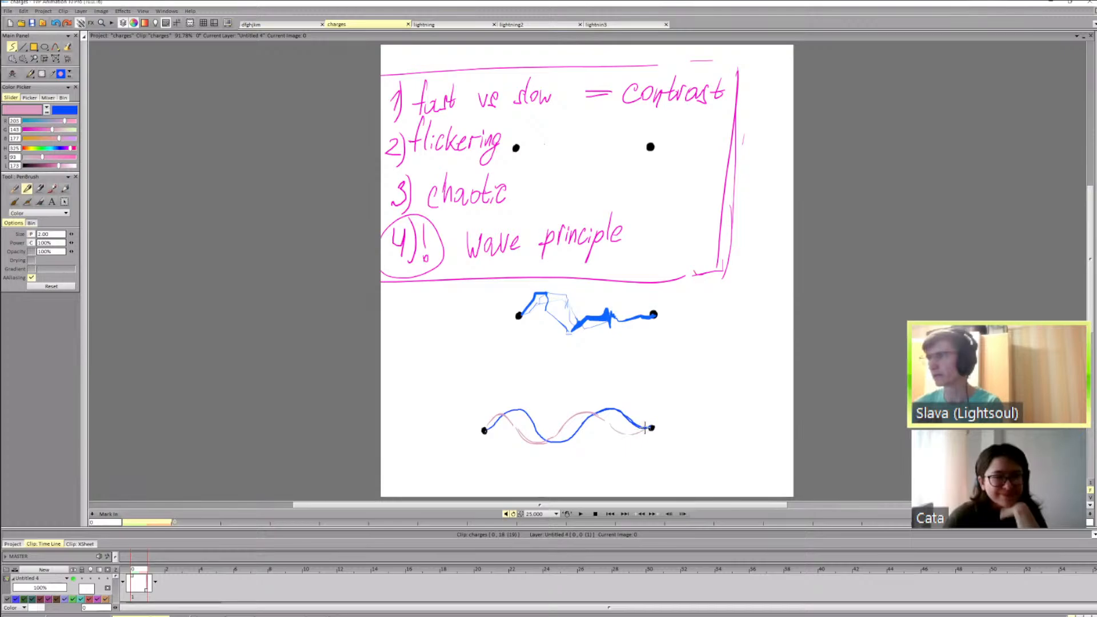
Step: Move the pink wave from its temporary layer into a new sixth image at the end of layer Untitled 2
left_click(144, 598)
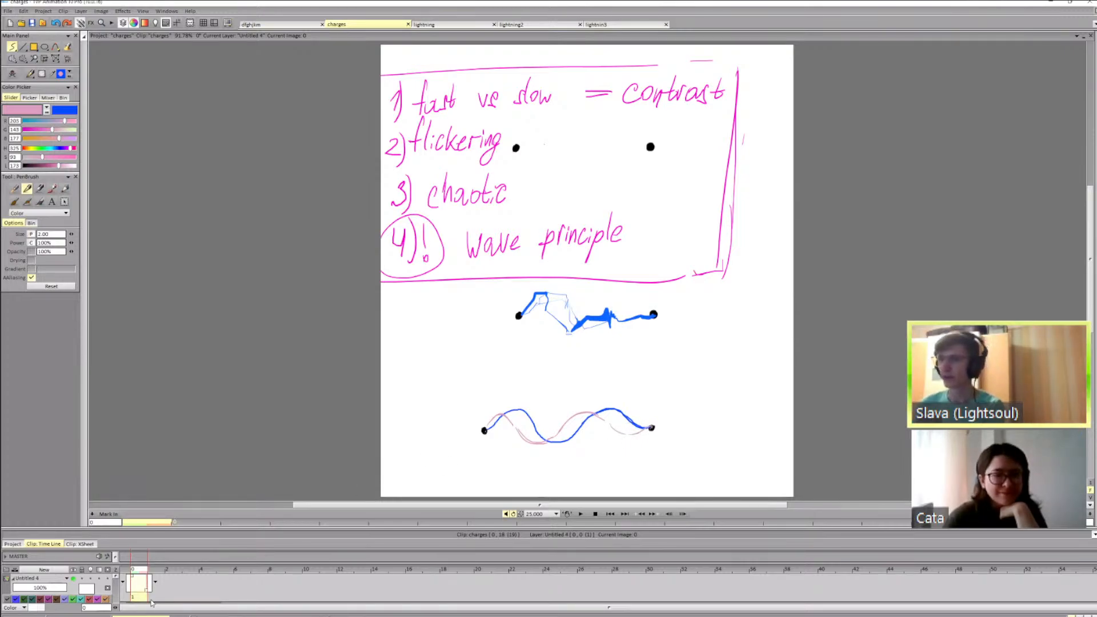
key("Delete")
left_click(209, 601)
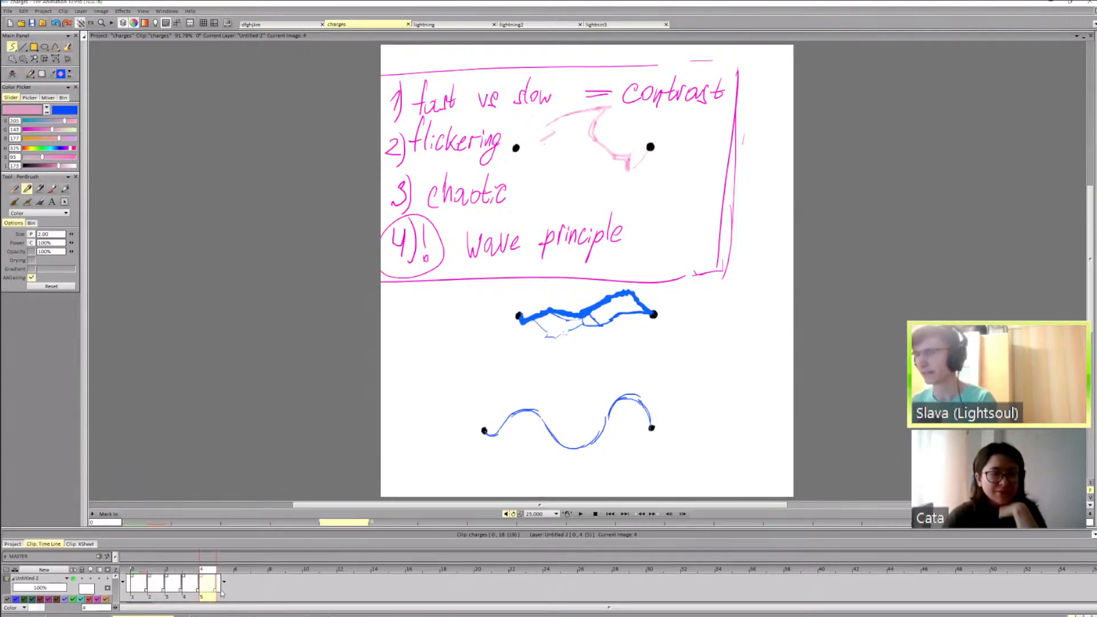
left_click_drag(220, 591, 234, 569)
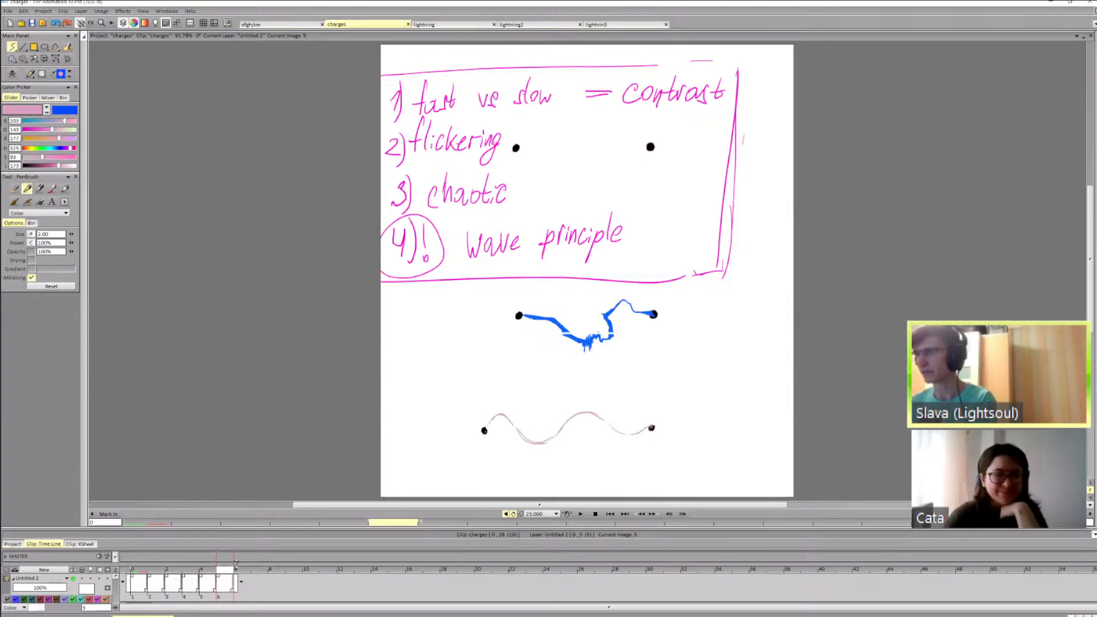
Step: Flip between the sixth image and the images before it to examine how the pink wave continues the motion
key("Left")
key("Right")
key("Left")
key("Right")
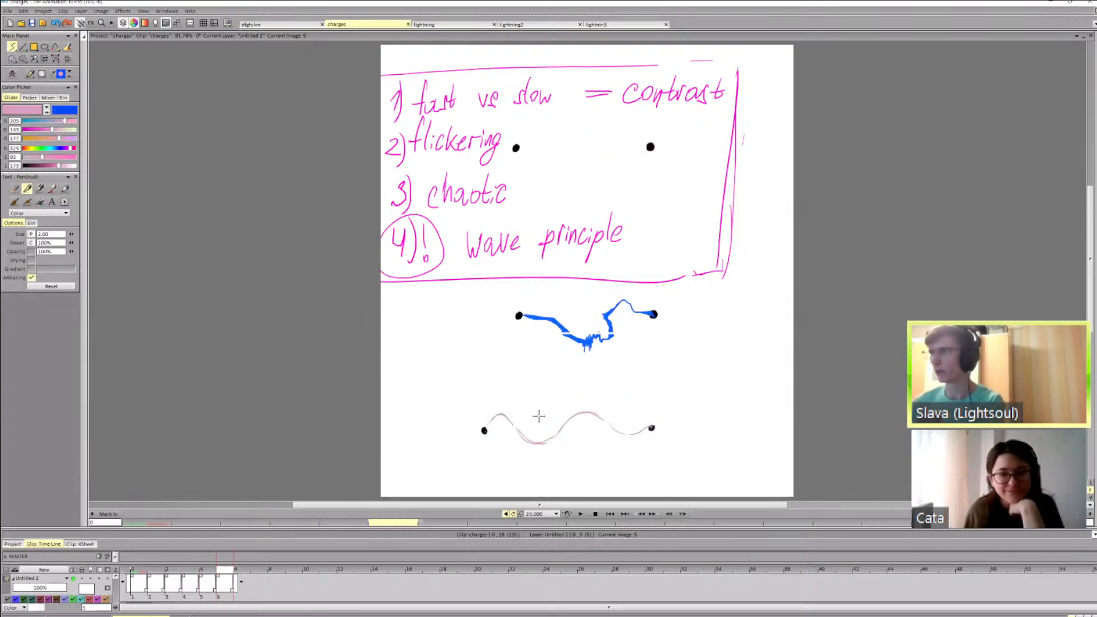
key("Left")
key("Right")
key("Left")
key("Right")
key("Left")
key("Right")
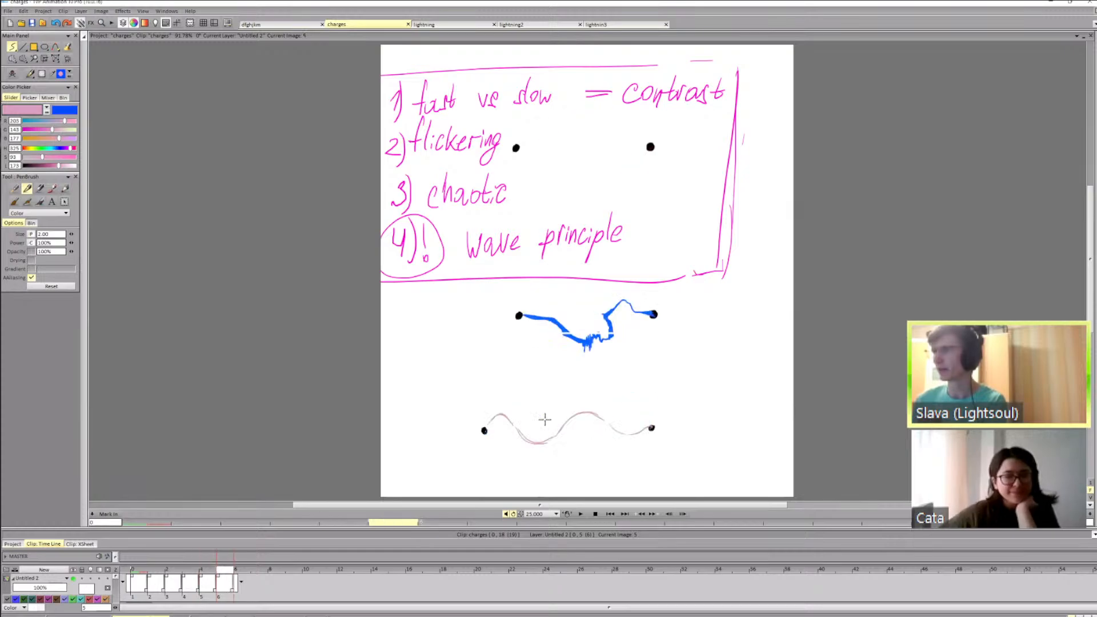
key("Left")
key("Left")
key("Right")
key("Right")
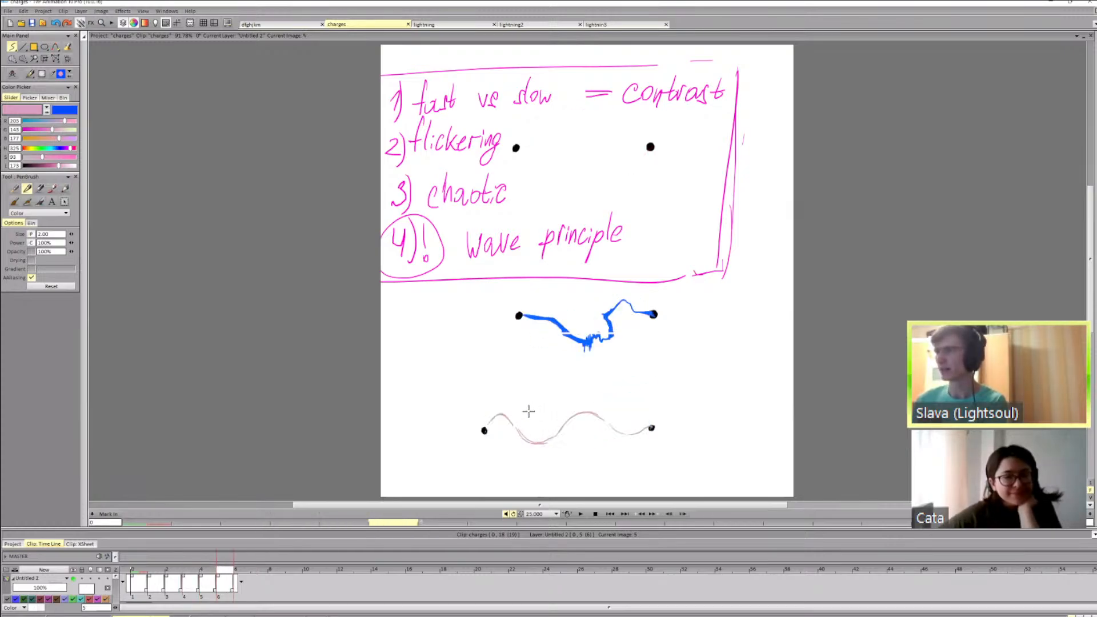
Step: Try marking the fifth image's crest in pink to compare its position with the sixth image
key("Left")
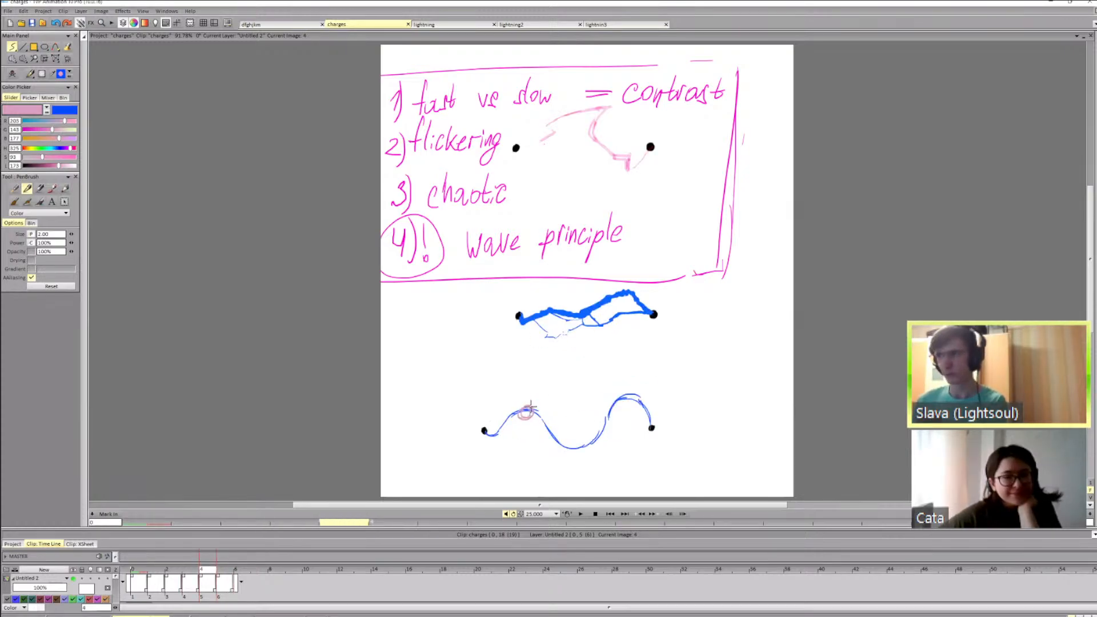
key("ctrl+z")
left_click_drag(542, 379, 528, 410)
mouse_move(528, 397)
left_mouse_down()
mouse_move(532, 409)
mouse_move(597, 411)
left_mouse_up()
key("ctrl+z")
key("ctrl+z")
key("Right")
key("Left")
key("Right")
key("ctrl+z")
key("Left")
key("Right")
key("Left")
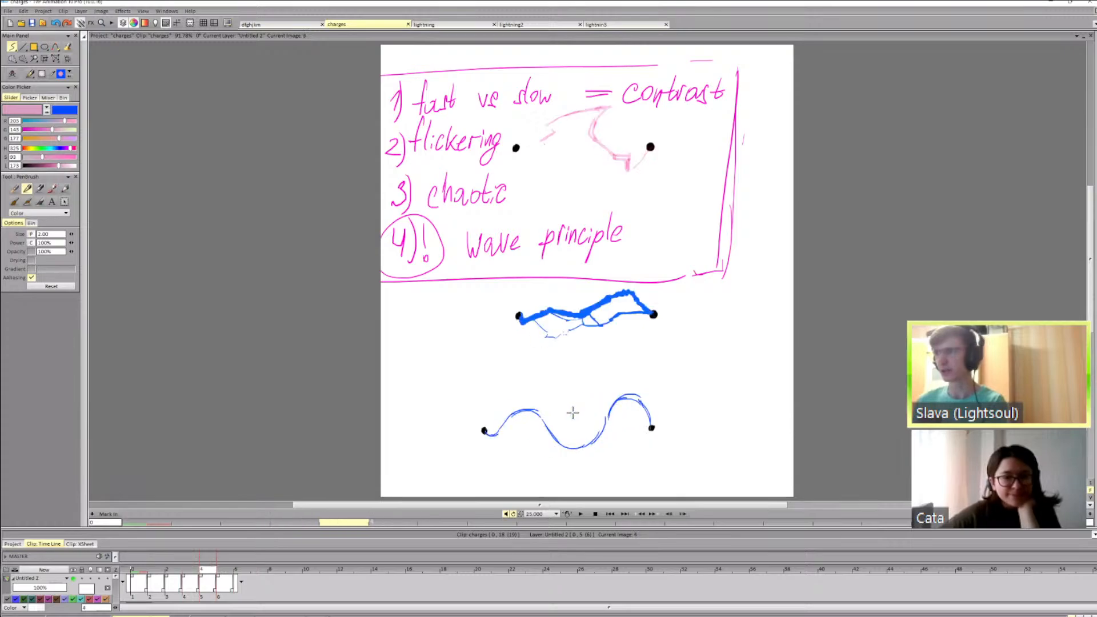
Step: Add a new layer spanning the third to fifth images and mark the first crest's successive positions with three pink vertical lines
key("Right")
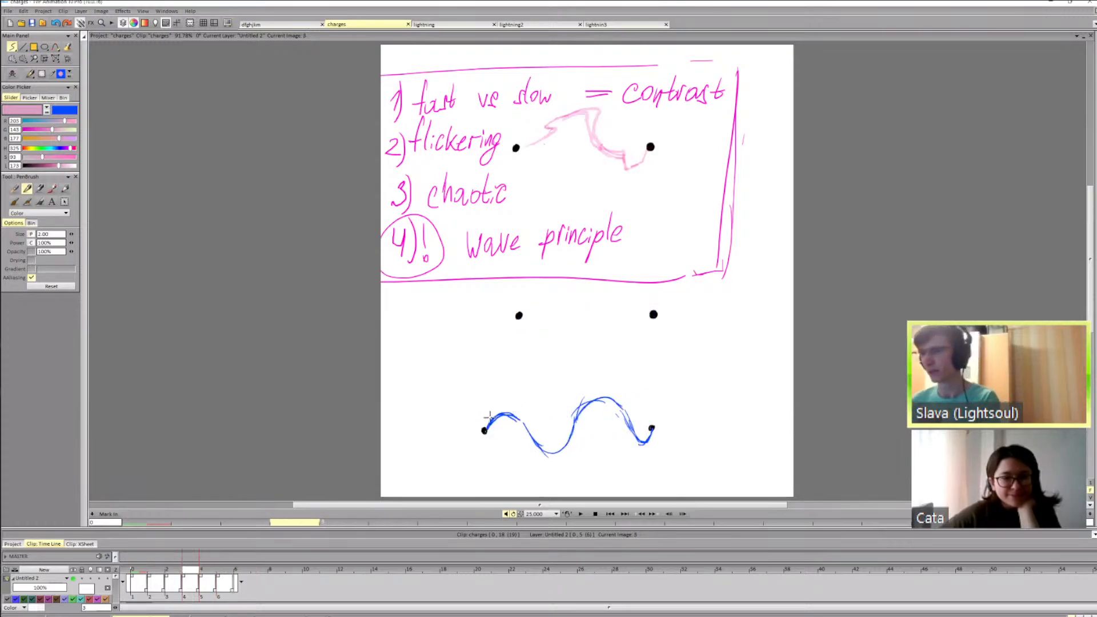
key("ctrl+shift+n")
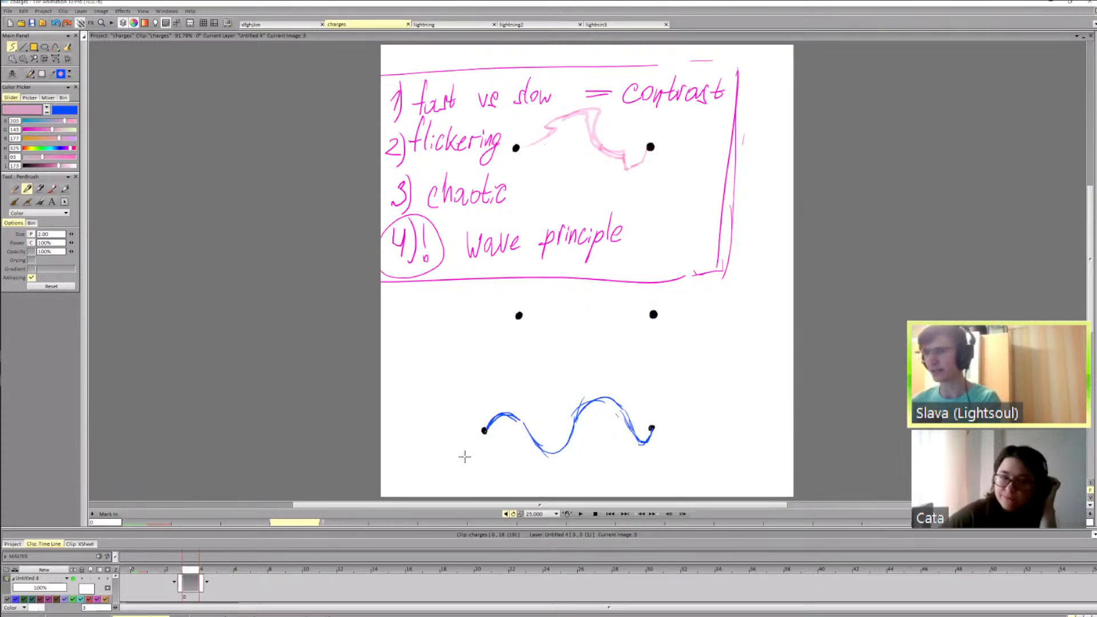
key("Left")
mouse_move(492, 429)
left_mouse_down()
mouse_move(489, 407)
mouse_move(526, 398)
left_mouse_up()
key("Right")
key("Right")
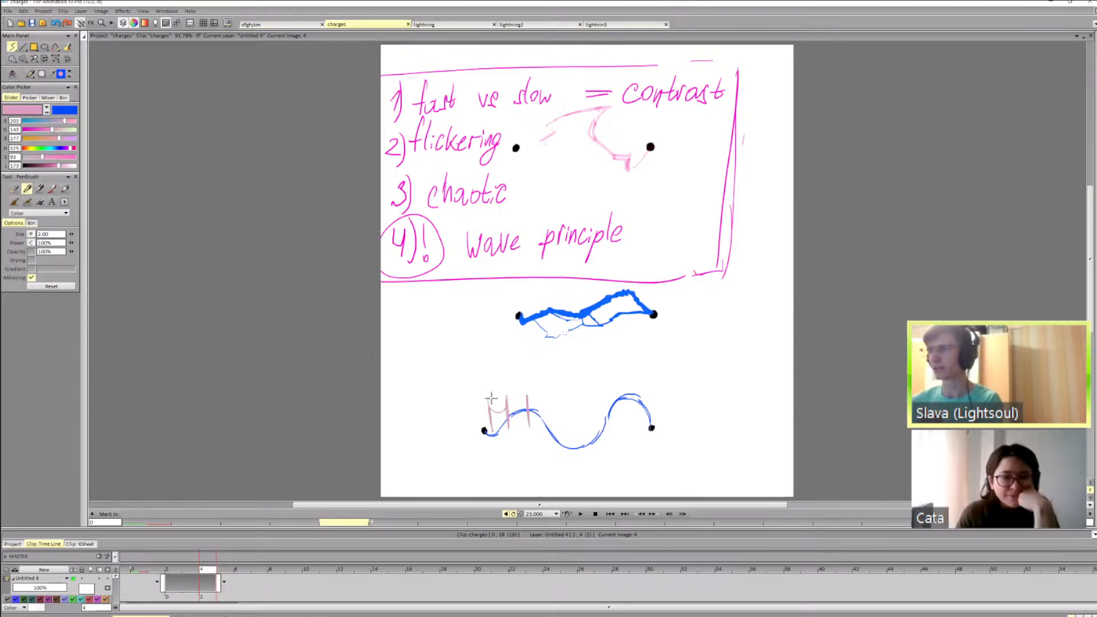
Step: Gauge the spacing between the crest marks with a pink circle and add a fourth vertical line for the next crest position
mouse_move(508, 409)
left_mouse_down()
mouse_move(519, 384)
mouse_move(529, 409)
left_mouse_up()
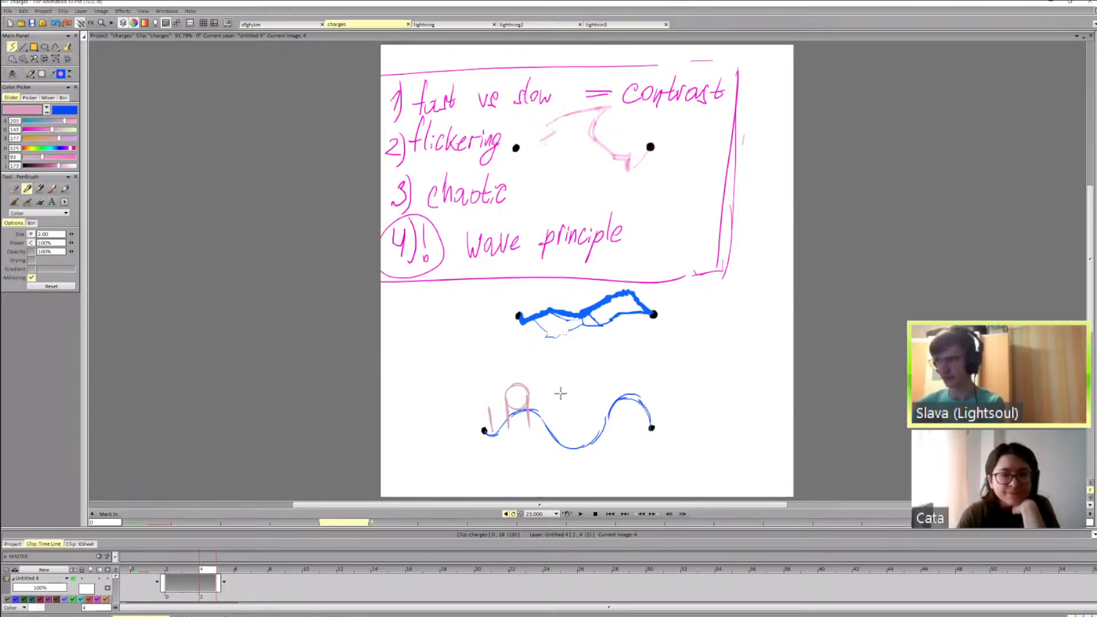
key("ctrl+z")
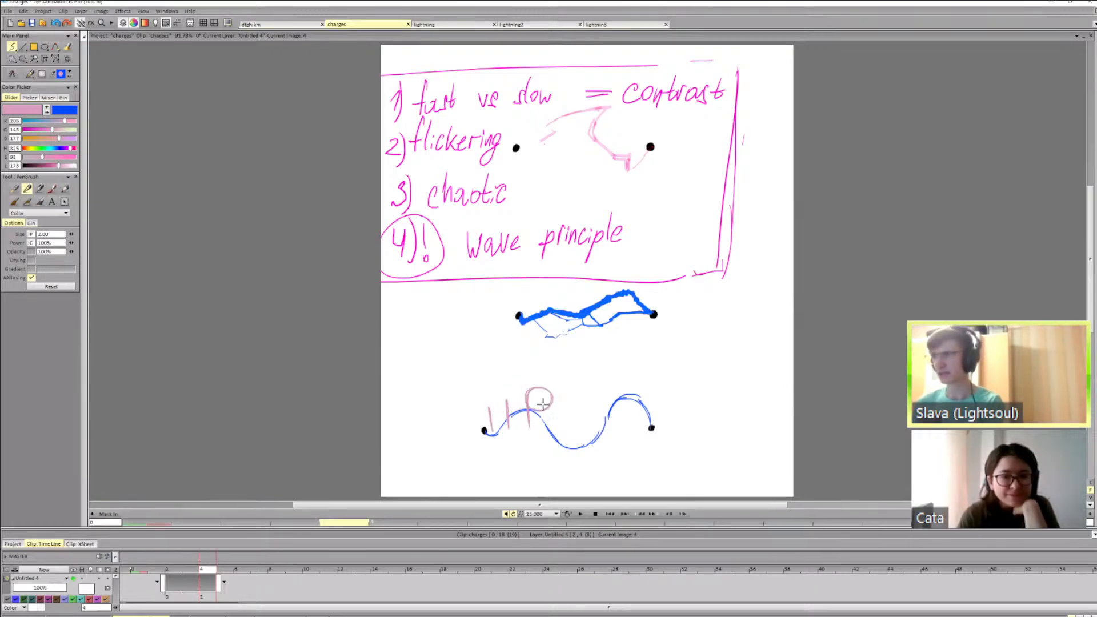
key("Right")
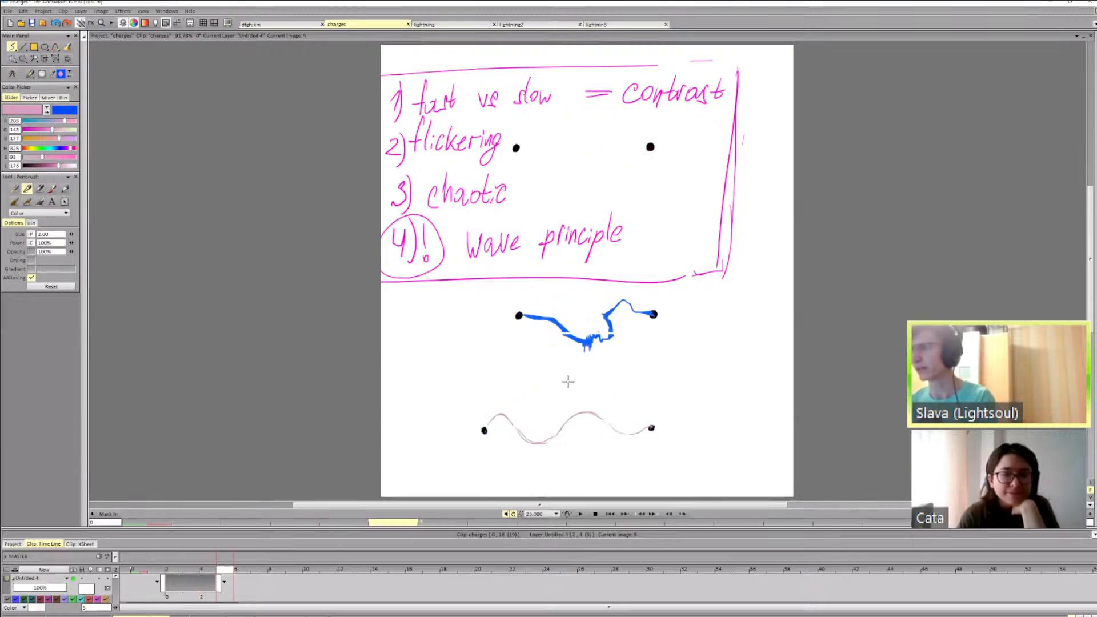
key("Left")
key("Left")
key("Right")
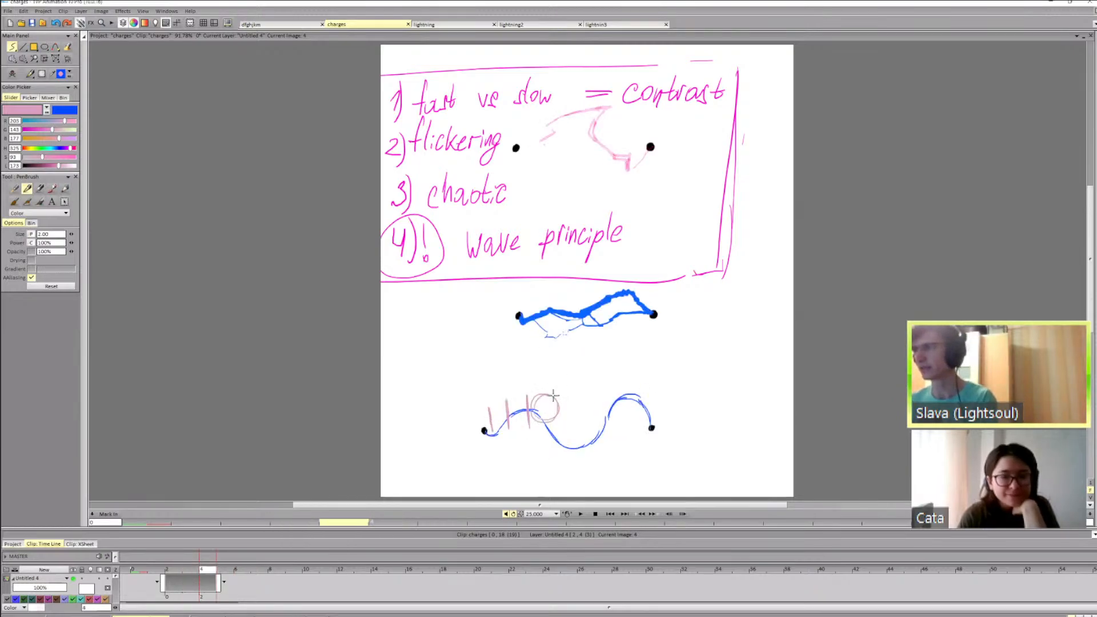
key("Right")
key("Left")
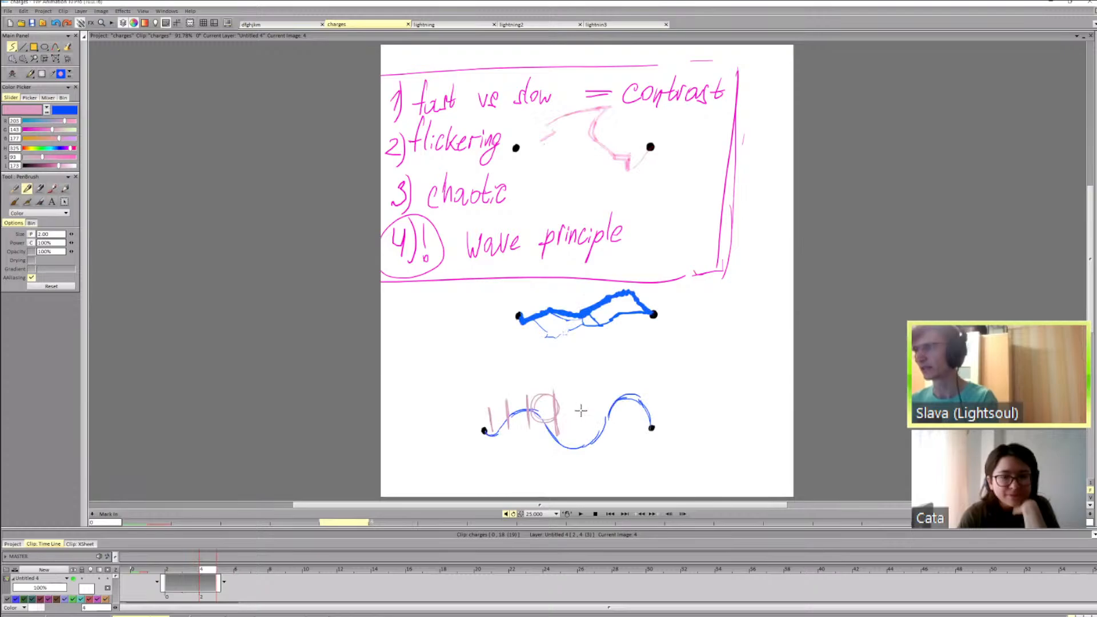
Step: Undo the pink crest marks, switch the drawing colour back to blue, and delete the marking layer
key("ctrl+z")
key("ctrl+z")
key("ctrl+z")
key("ctrl+z")
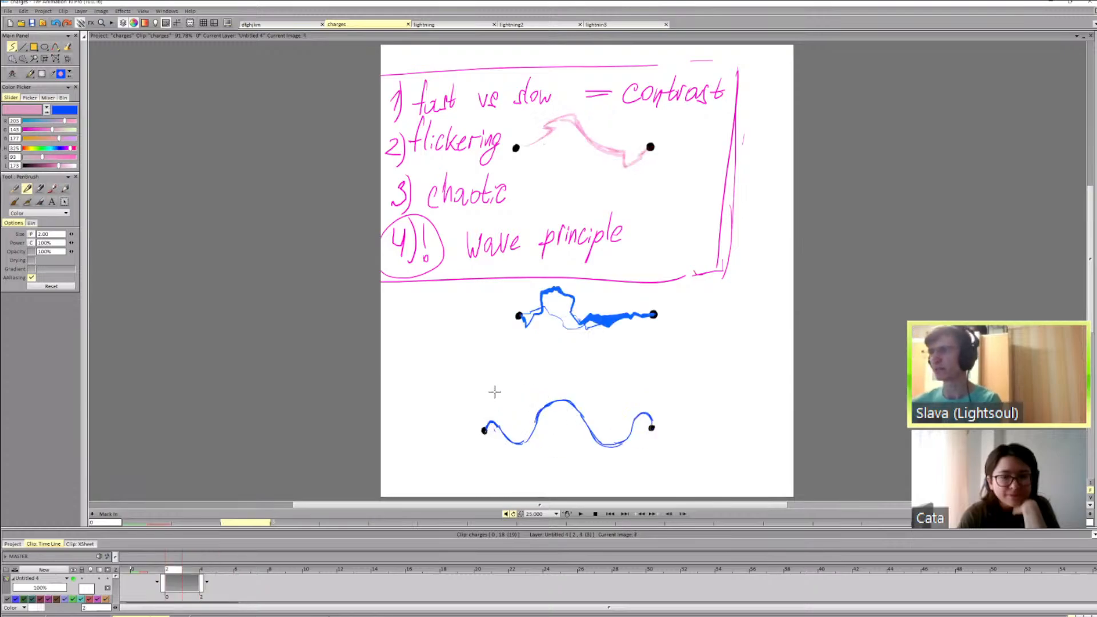
left_click(47, 113)
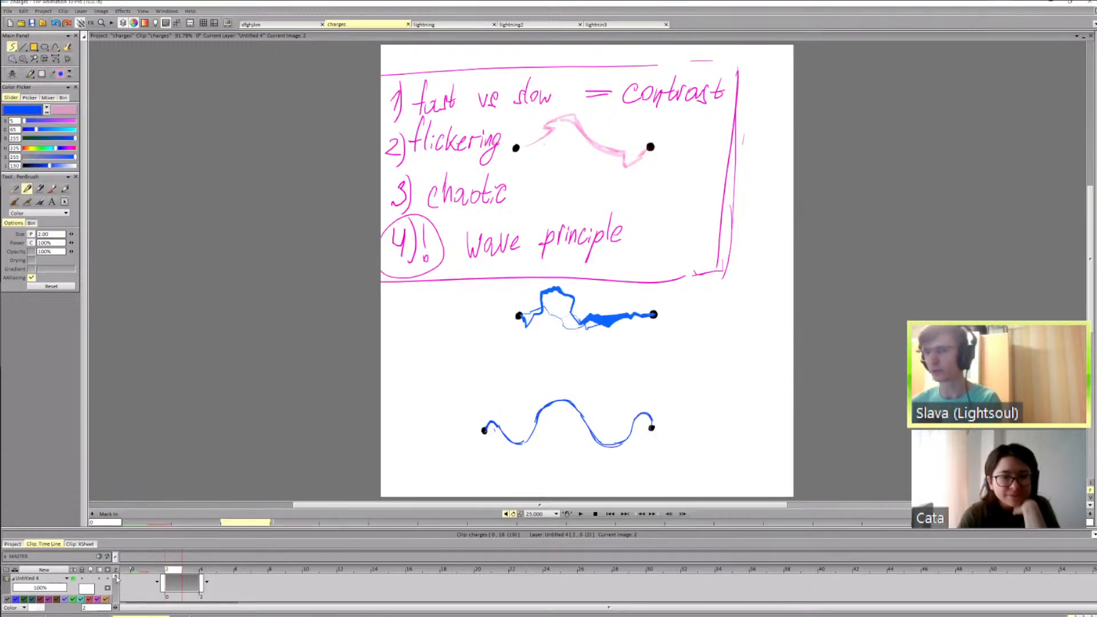
left_click(67, 579)
mouse_move(104, 540)
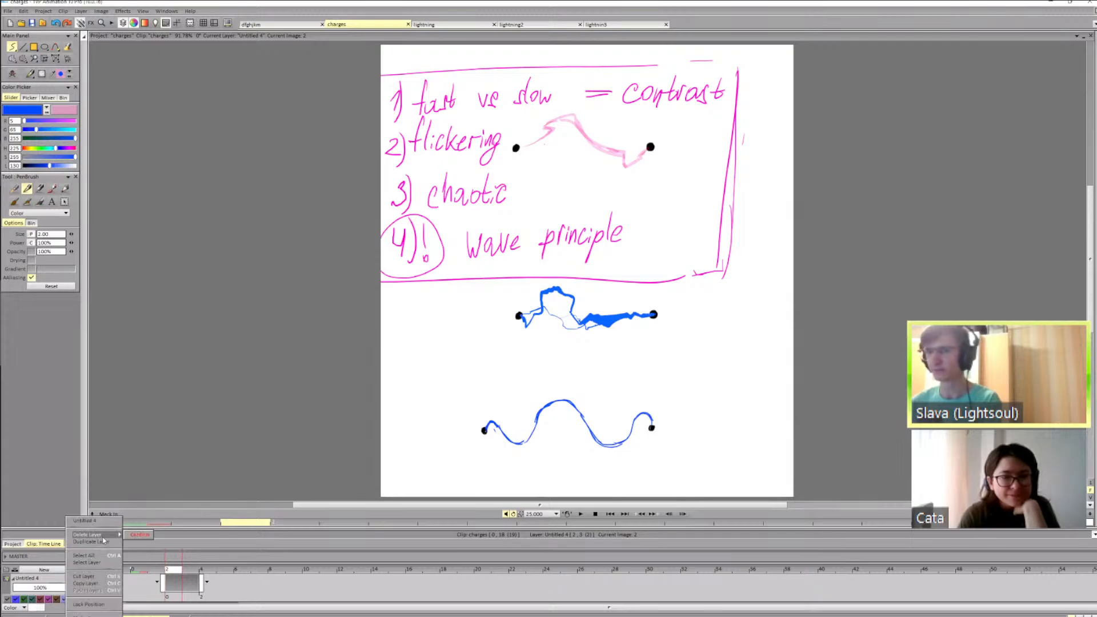
left_click(138, 536)
Step: Insert a blank sixth image before the pink wave image on the wave layer and compare it with its neighbours
key("Right")
left_click_drag(215, 590, 232, 591)
left_click(233, 570)
key("Delete")
key("Left")
key("Left")
key("Right")
key("Right")
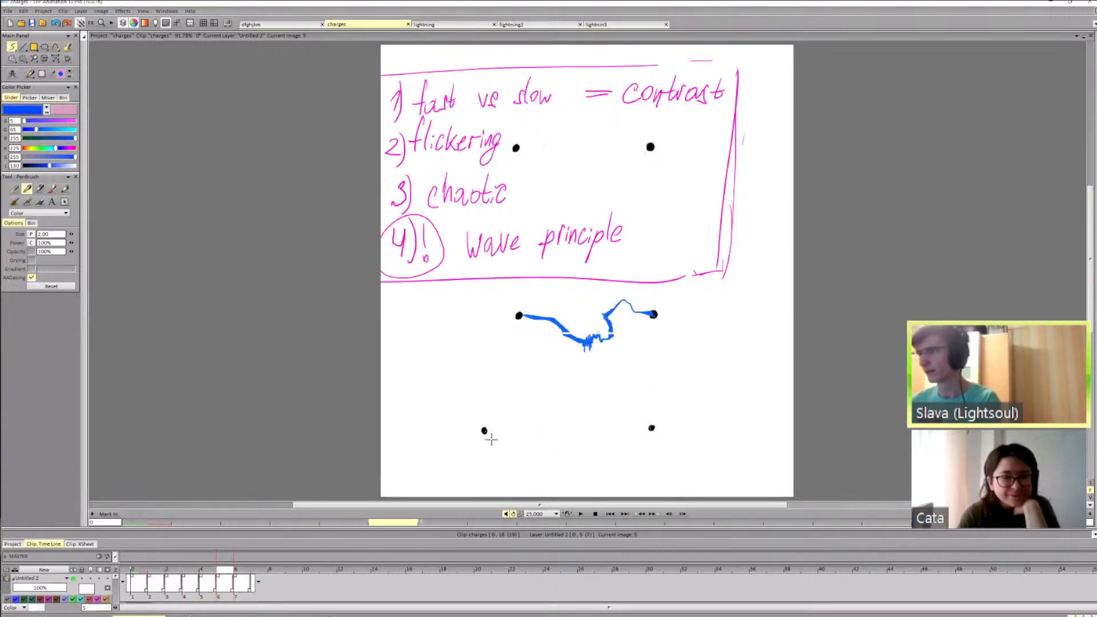
Step: Draw the first half of the sixth image's blue wave from the left dot through a trough and a crest, tidying its end
left_click_drag(490, 435, 565, 424)
key("Left")
key("Left")
key("Right")
key("Right")
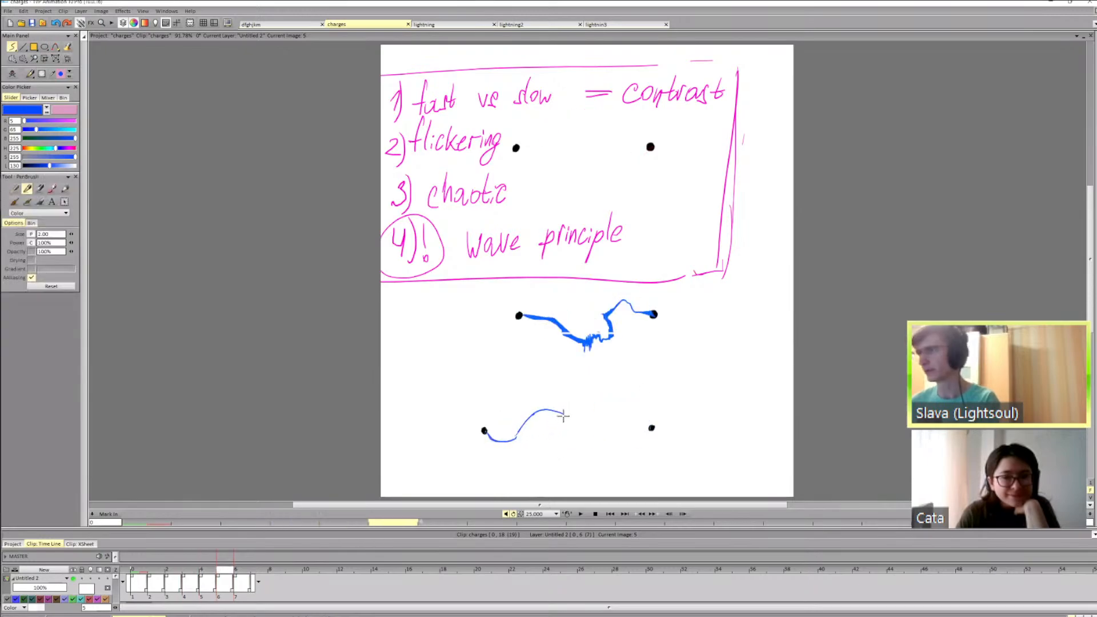
key("Left")
key("Right")
key("e")
left_click_drag(566, 420, 569, 423)
key("b")
left_click_drag(563, 413, 577, 450)
key("Left")
key("Right")
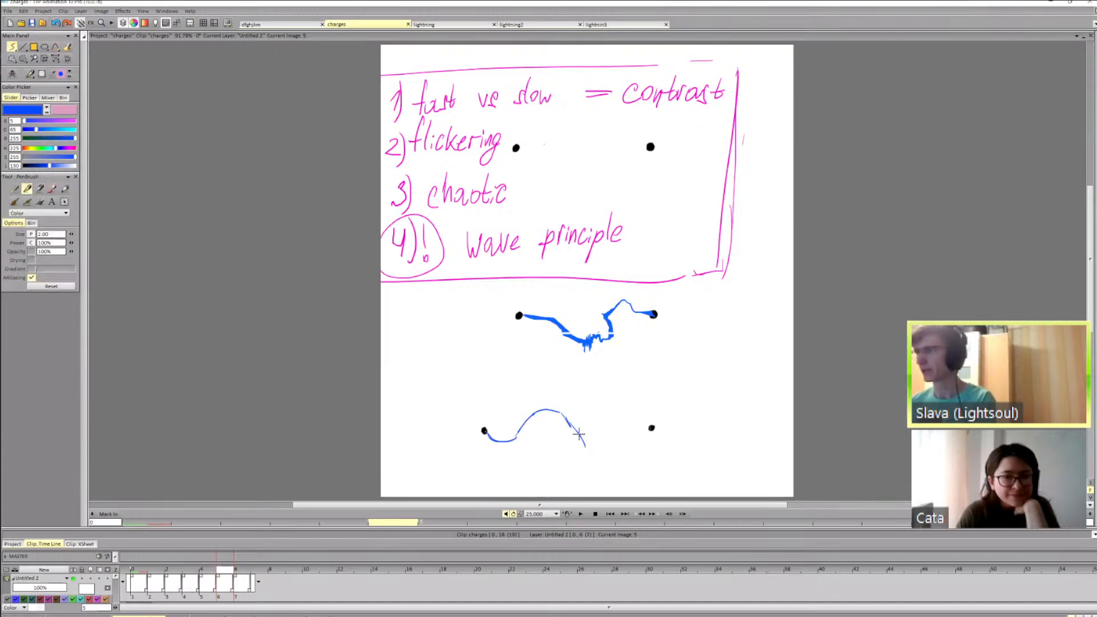
Step: Complete the sixth image's blue wave through the second trough and crest to the right dot, checking it against the previous image
key("Left")
key("Right")
key("e")
key("b")
mouse_move(592, 448)
left_mouse_down()
mouse_move(580, 447)
mouse_move(609, 450)
mouse_move(634, 413)
left_mouse_up()
key("Left")
key("Right")
key("e")
key("b")
key("Left")
key("Right")
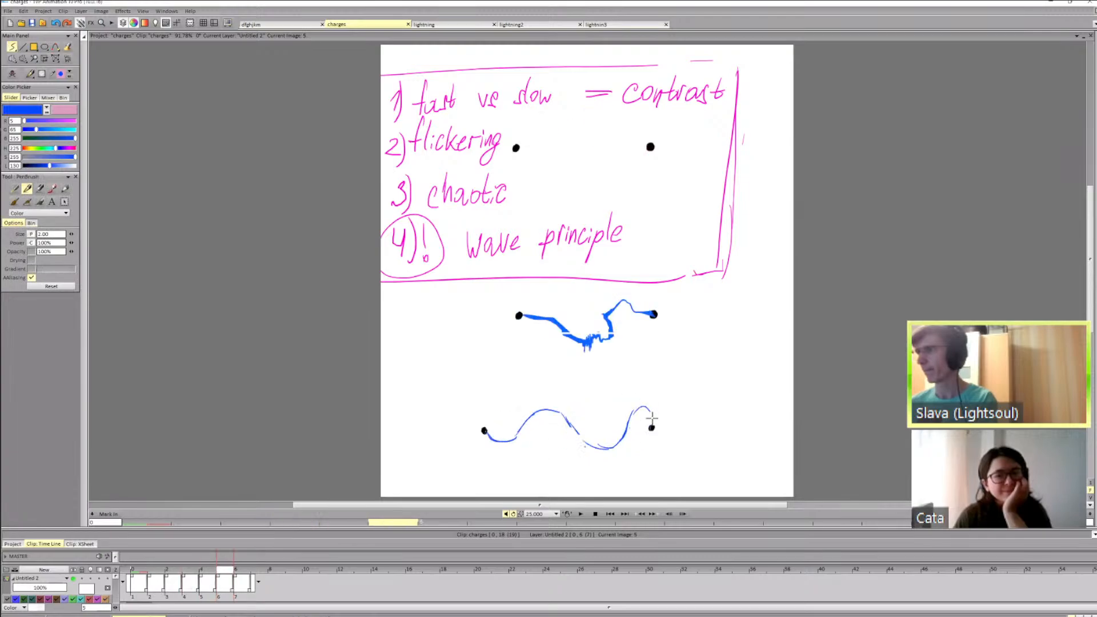
key("Left")
key("Right")
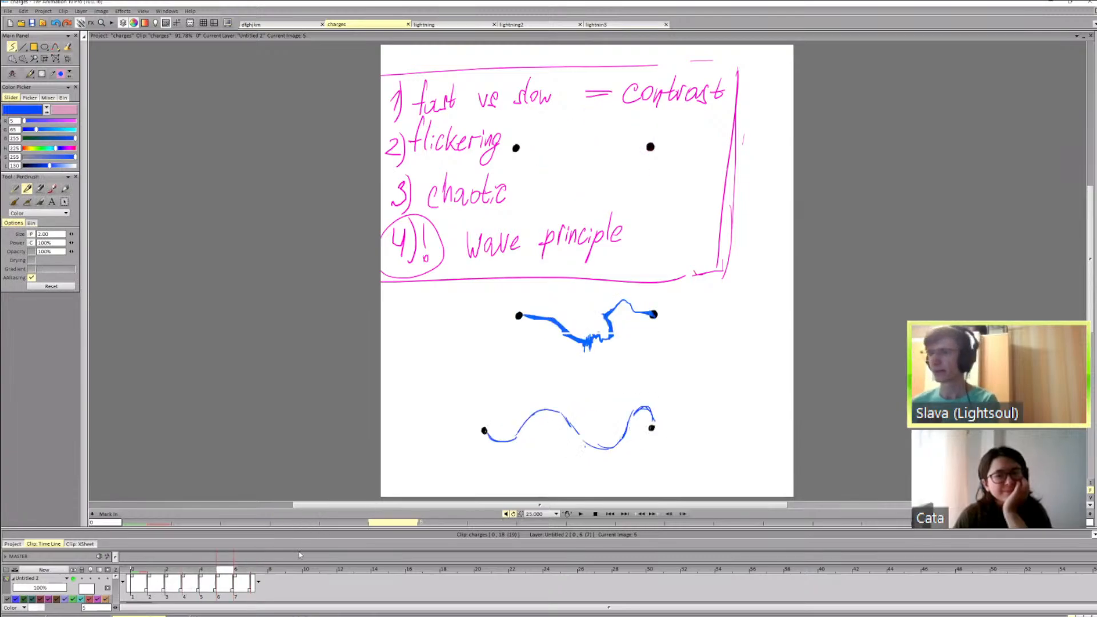
Step: Insert a blank seventh image before the pink wave image and turn on the light table to ghost the previous image
left_click_drag(232, 592, 249, 593)
key("Right")
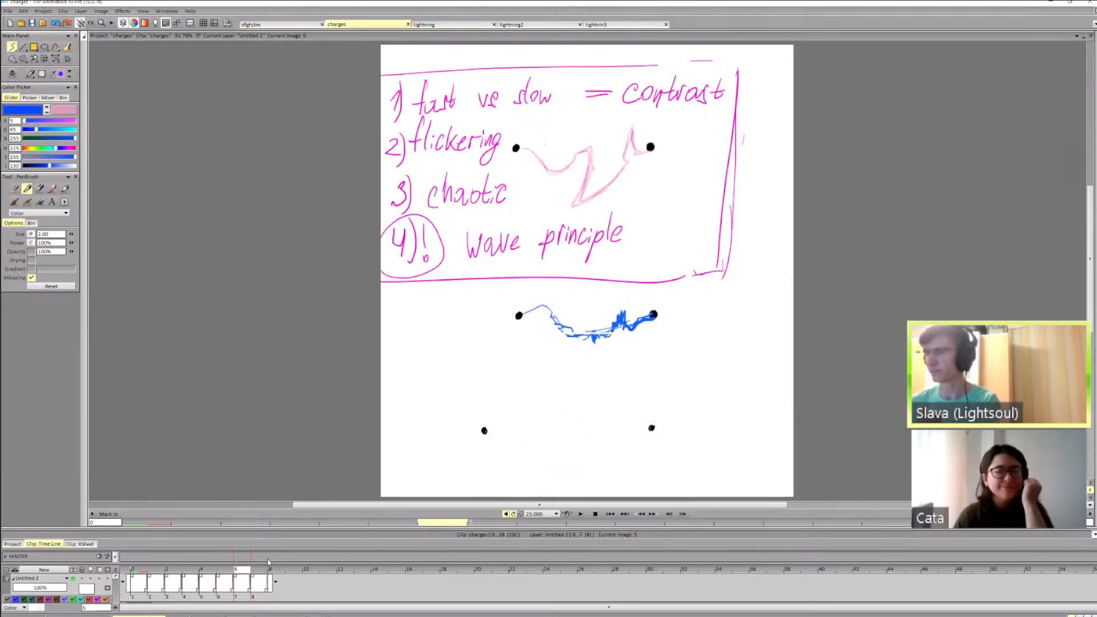
key("Left")
key("Right")
key("l")
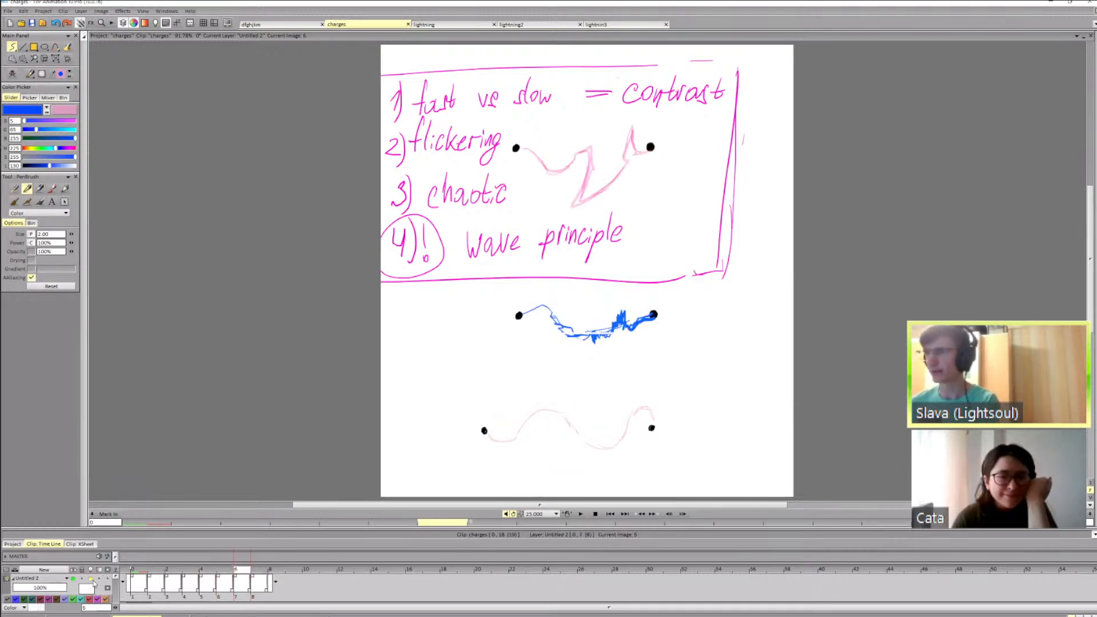
Step: Draw the seventh image's blue wave between the two dots, shifting its crests to the right of the ghosted previous wave
key("Left")
key("Left")
key("Right")
key("Right")
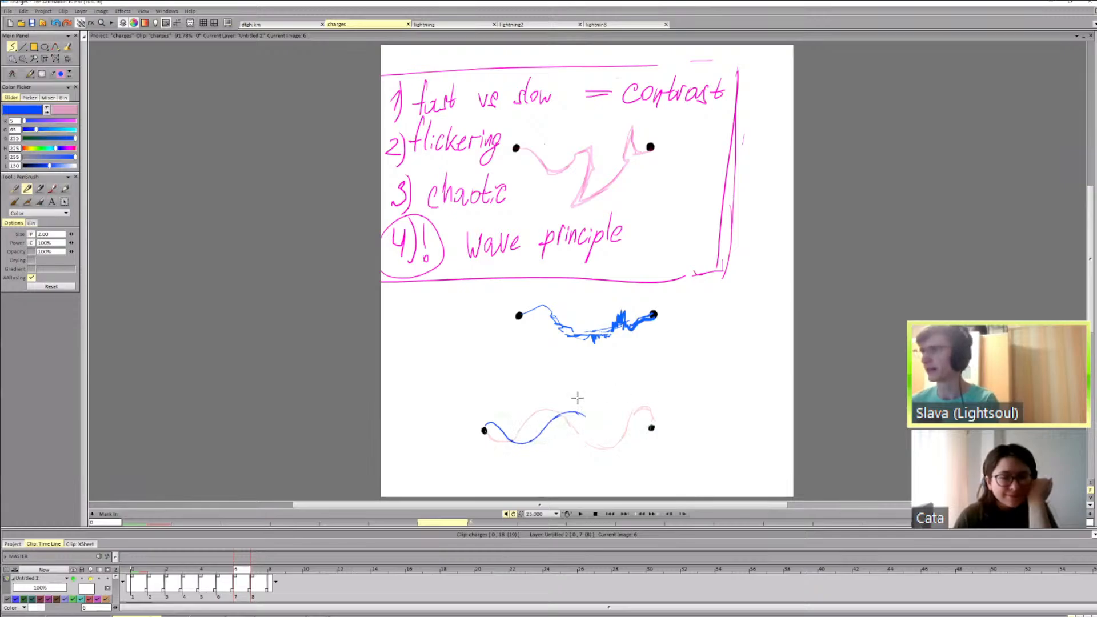
key("Left")
key("Right")
left_click_drag(595, 427, 631, 437)
key("Left")
key("Right")
key("shift+d")
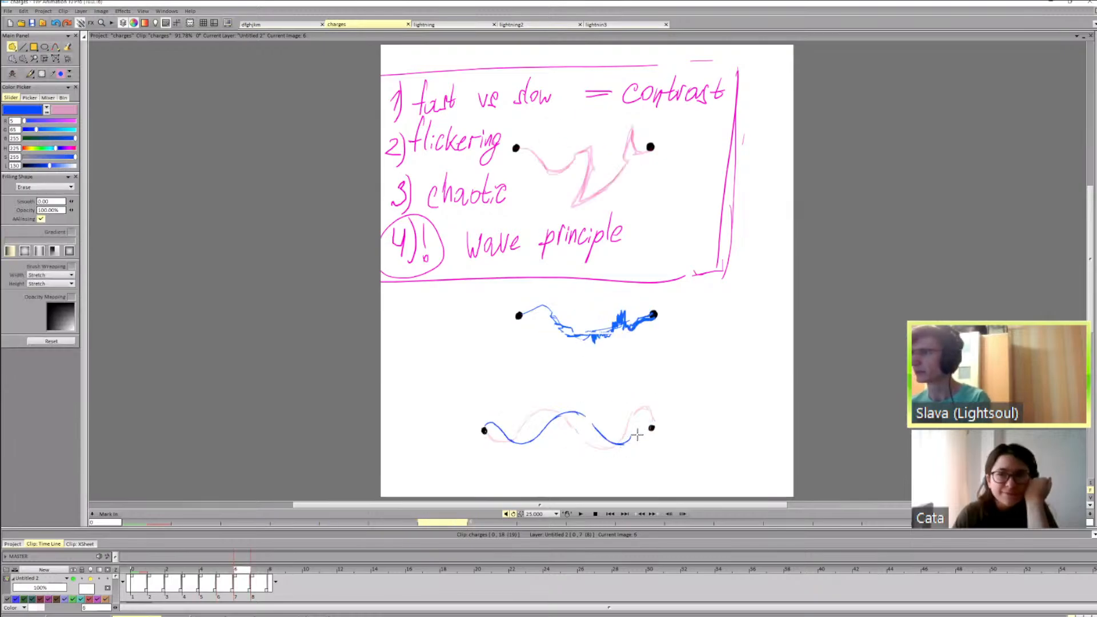
key("d")
key("ctrl+z")
Step: Compare the eighth image's wave with the preceding images and recolour it blue with a filled shape in Color mode
key("Right")
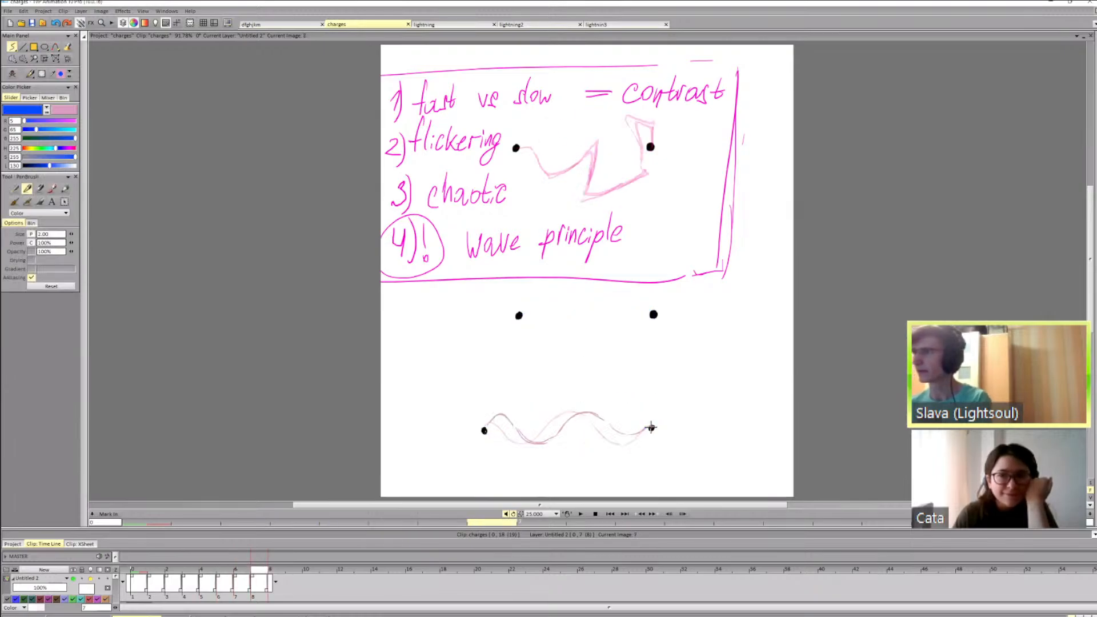
key("Left")
key("Left")
key("Right")
key("Right")
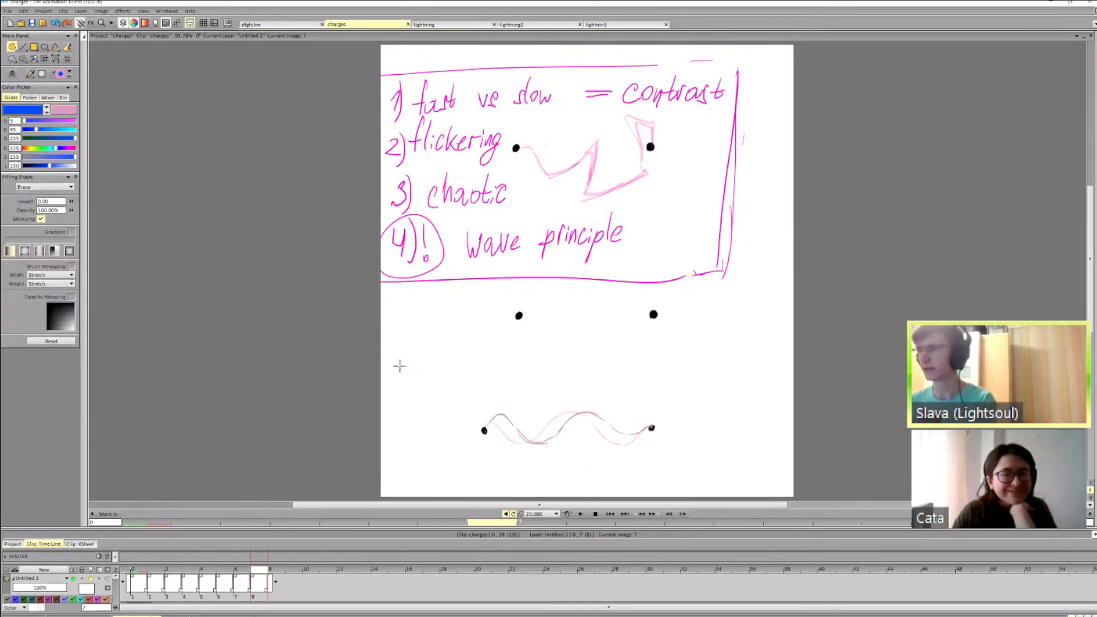
key("shift+d")
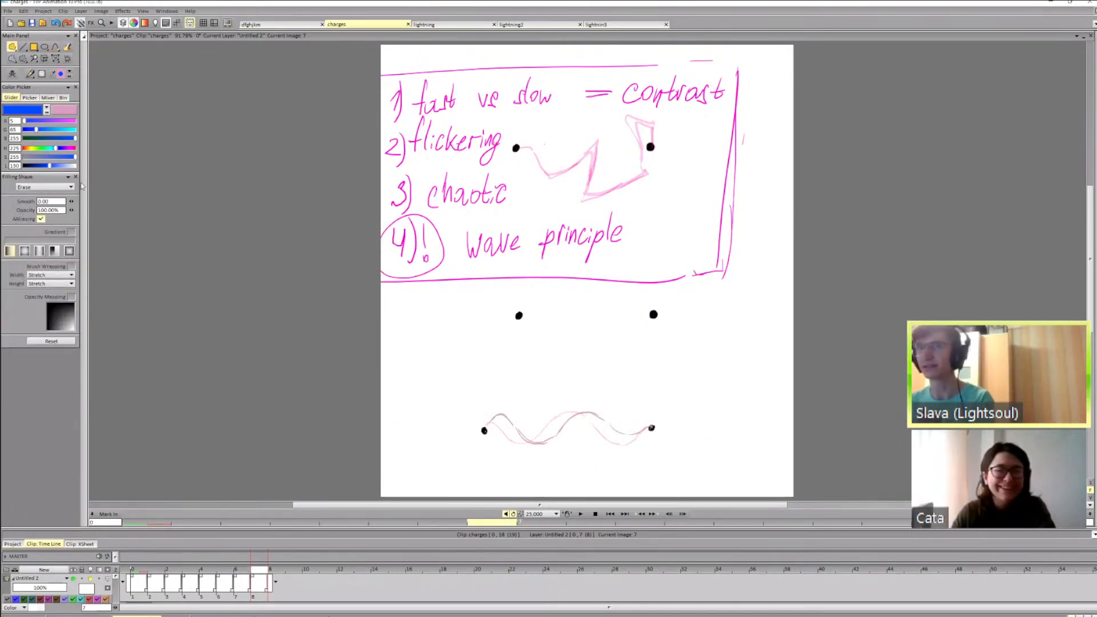
key("n")
mouse_move(412, 398)
left_mouse_down()
mouse_move(505, 303)
mouse_move(422, 402)
left_mouse_up()
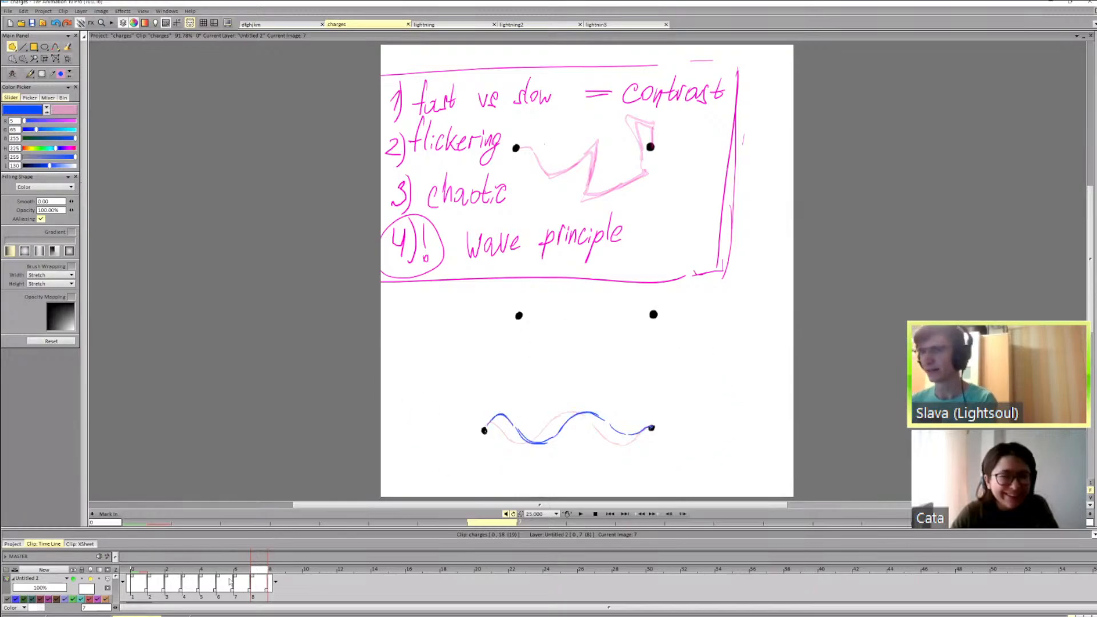
Step: Hide the two other charge animations and play the eight-image wave loop
left_click_drag(141, 596, 268, 596)
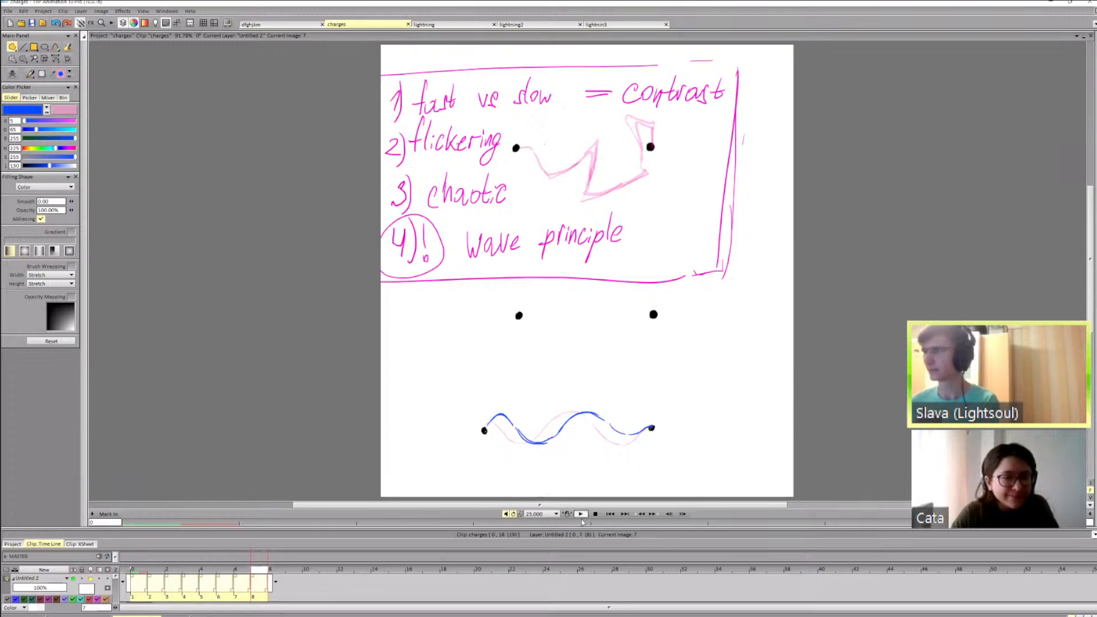
left_click(581, 515)
left_click(108, 586)
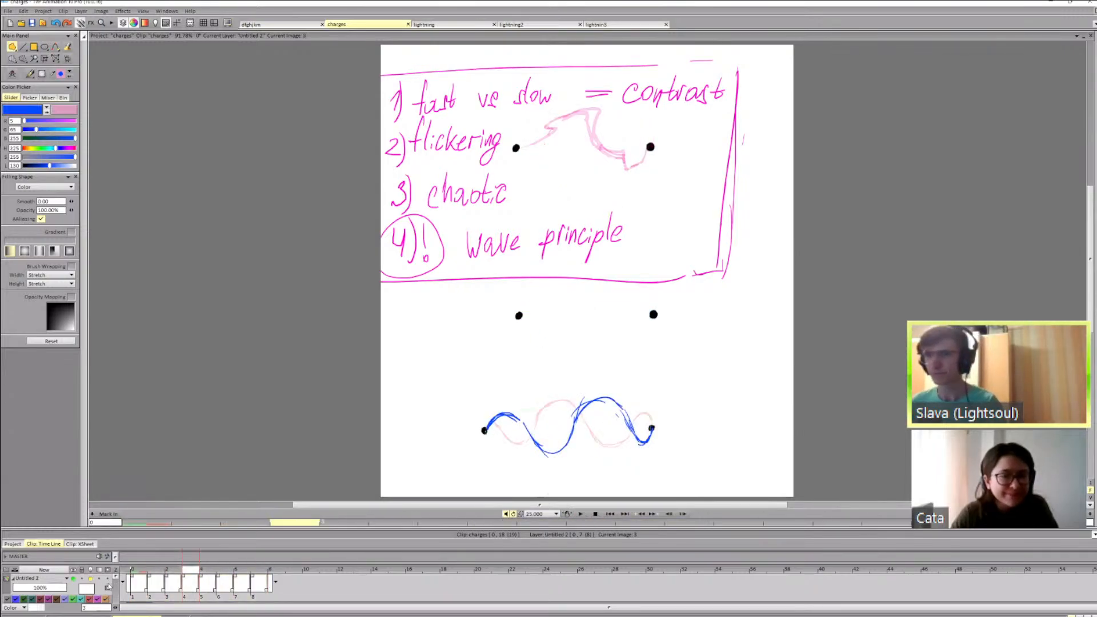
mouse_move(115, 578)
left_mouse_down()
mouse_move(115, 595)
mouse_move(115, 577)
left_mouse_up()
left_click(74, 586)
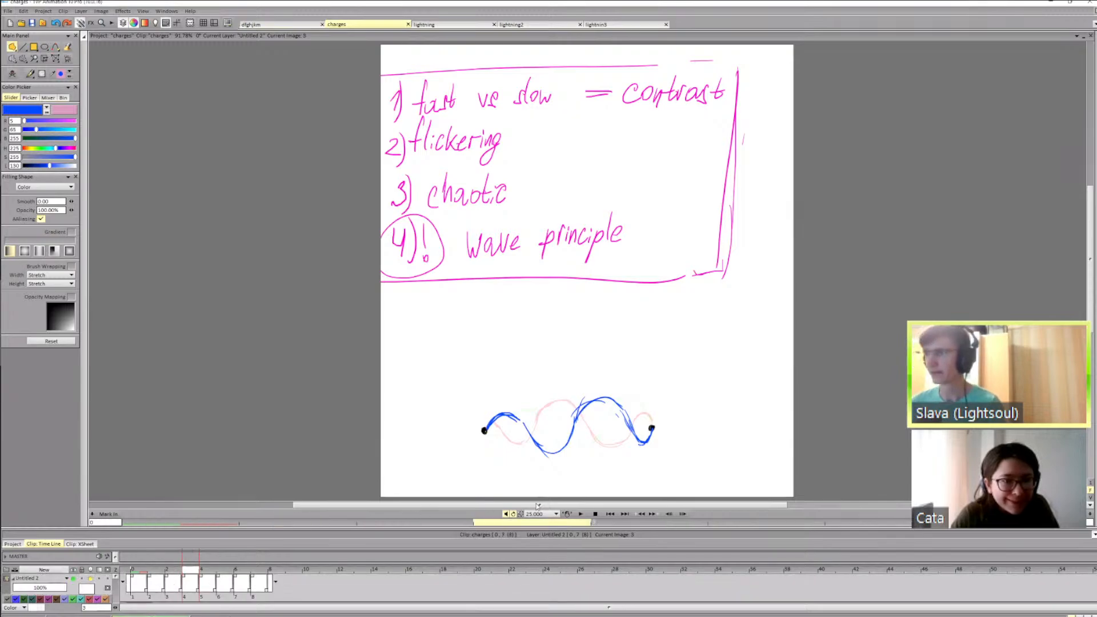
left_click(581, 514)
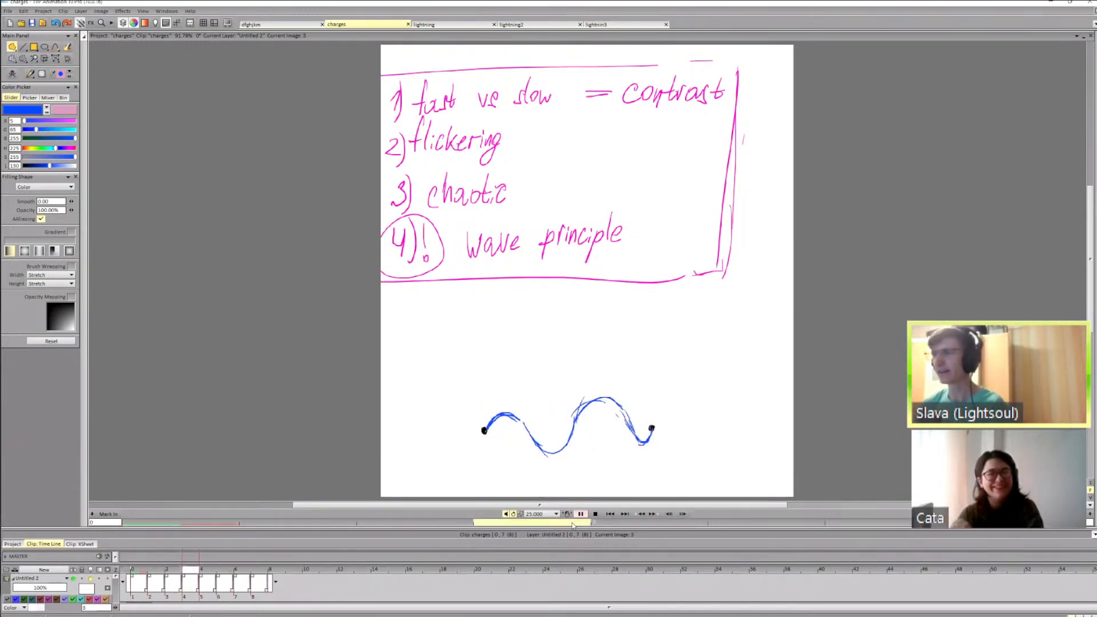
Step: Play the wave loop at 12 fps for comparison and set the playback rate to 24 fps
left_click(556, 514)
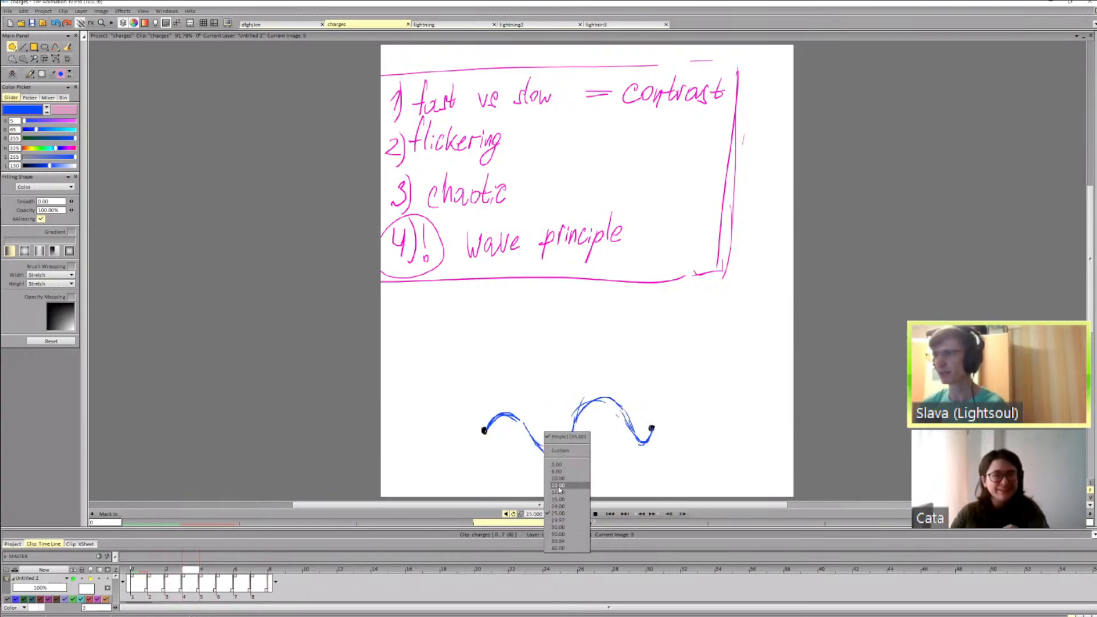
left_click(558, 486)
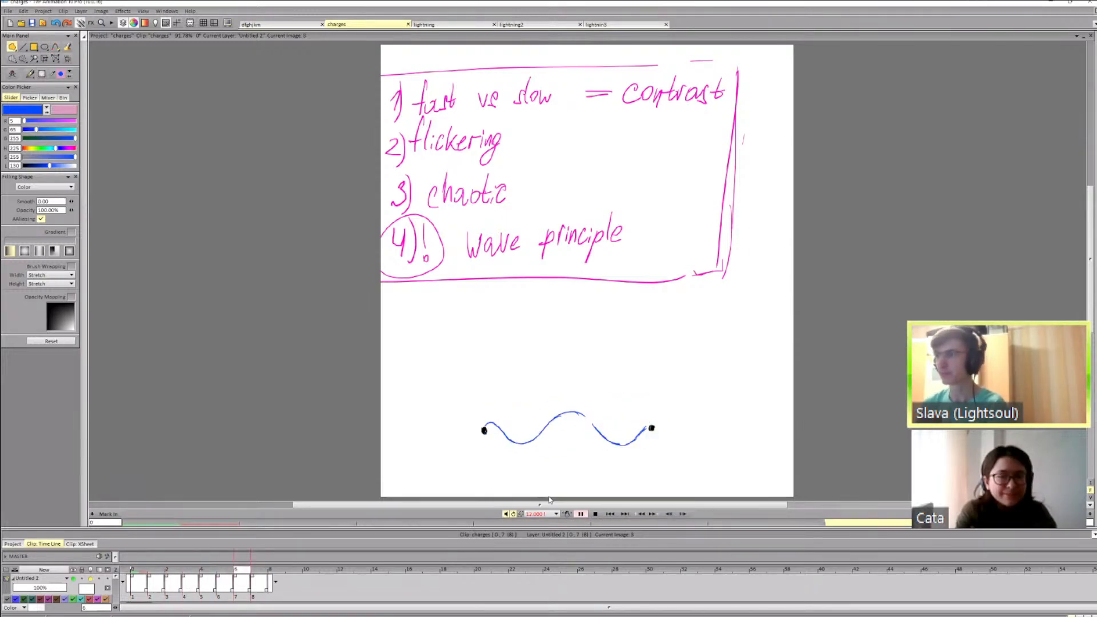
left_click(535, 515)
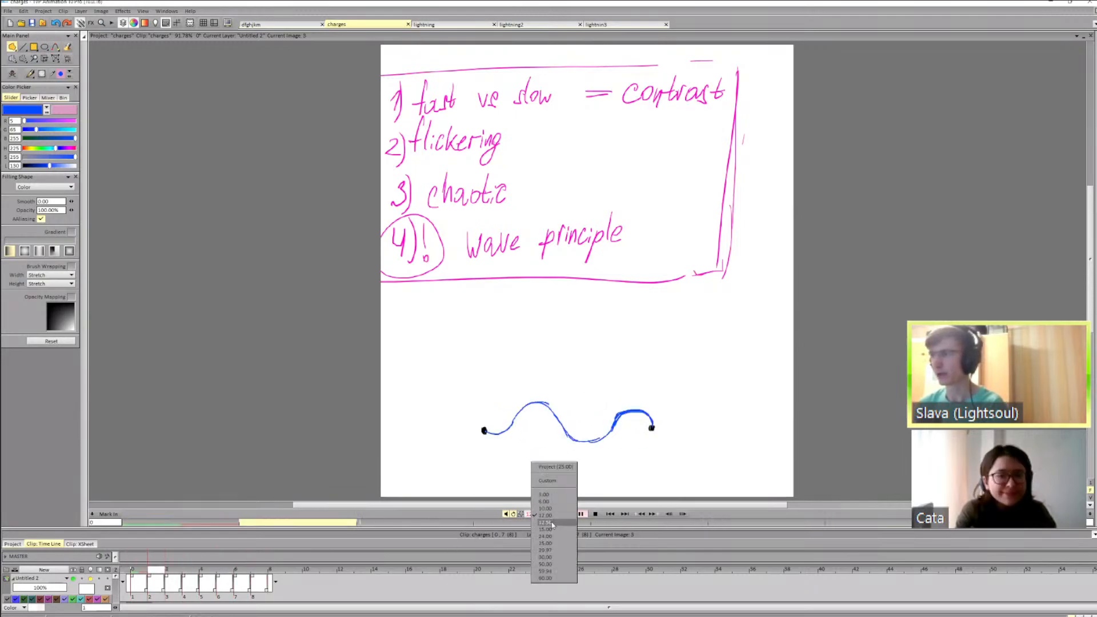
left_click(552, 537)
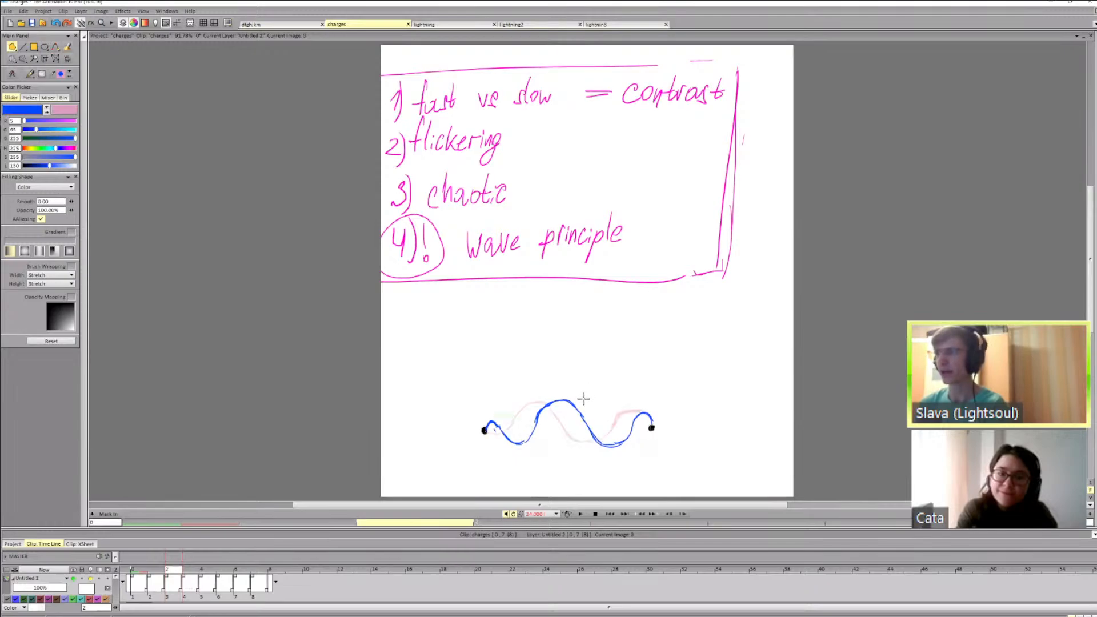
mouse_move(583, 399)
left_mouse_down()
mouse_move(486, 163)
mouse_move(514, 221)
left_mouse_up()
key("ctrl+z")
key("d")
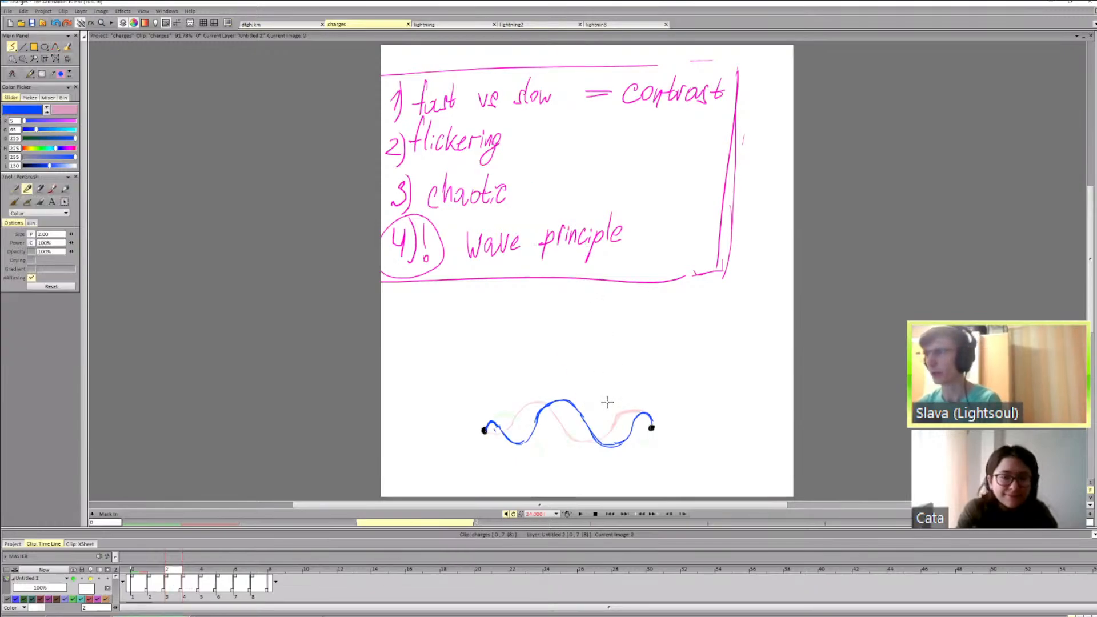
left_click_drag(609, 402, 523, 203)
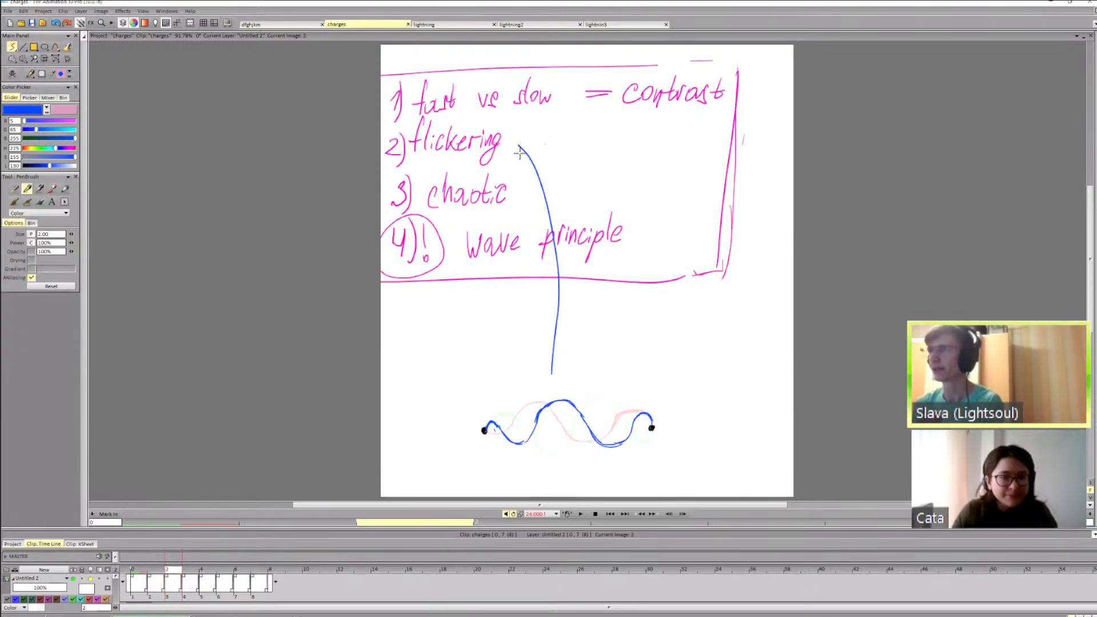
key("ctrl+z")
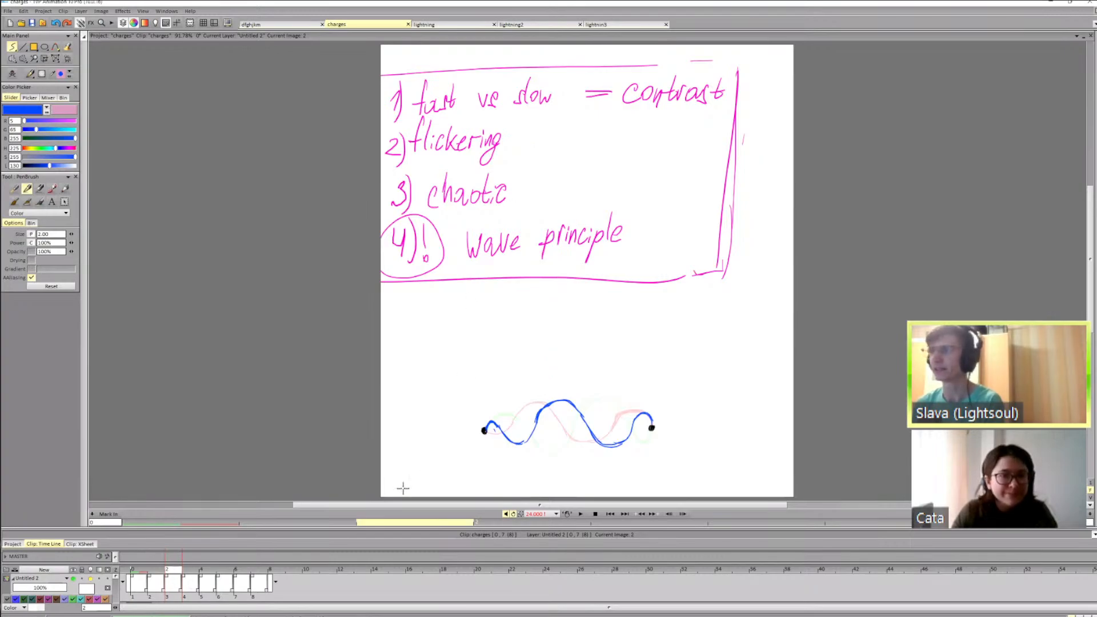
Step: Extend each of the eight wave images to two frames and convert the held frames into separate blank images
left_click(143, 579)
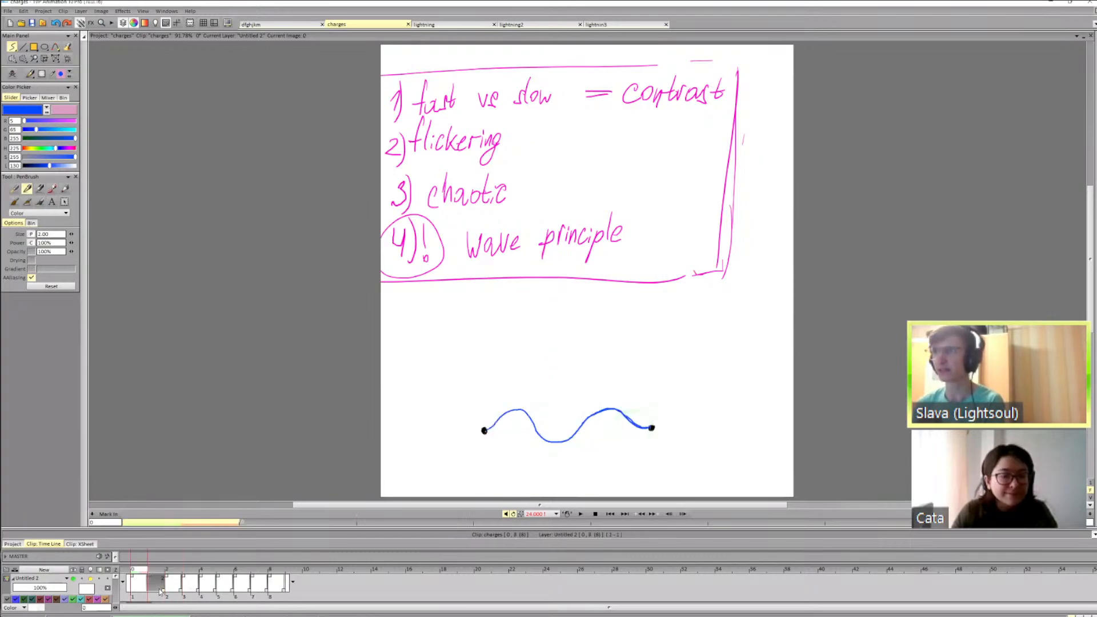
left_click(185, 595)
left_click_drag(198, 593, 385, 591)
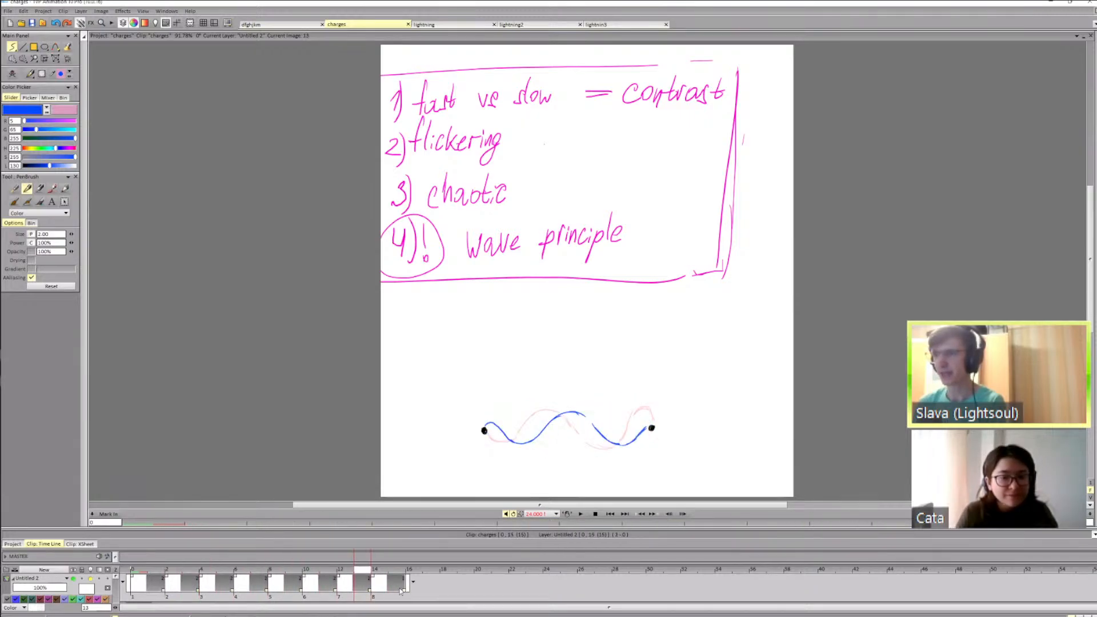
left_click(171, 582)
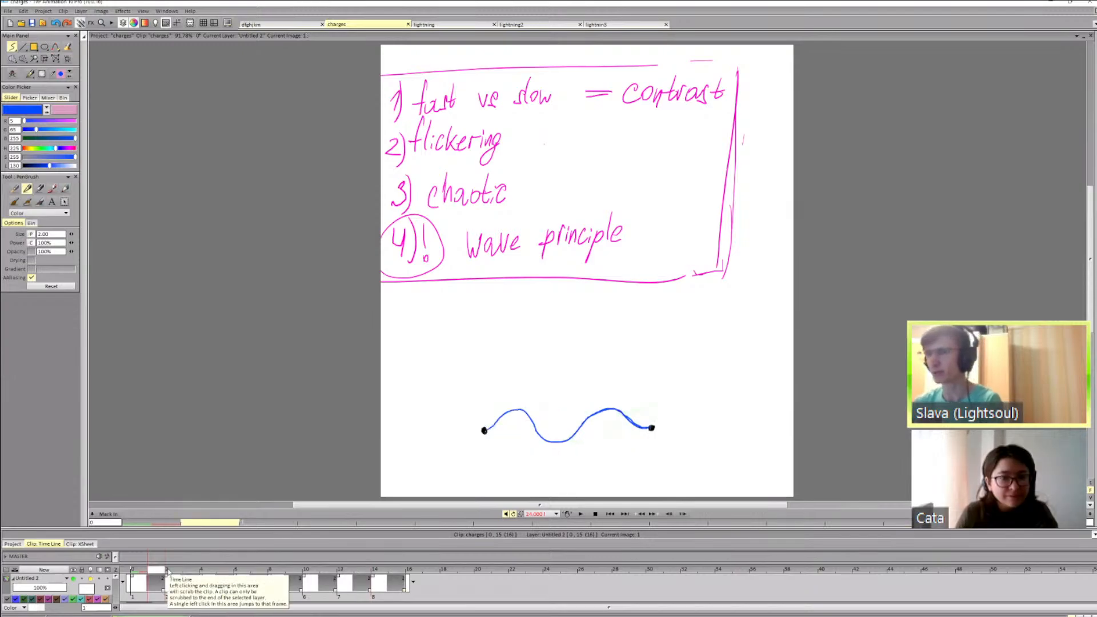
key("Return")
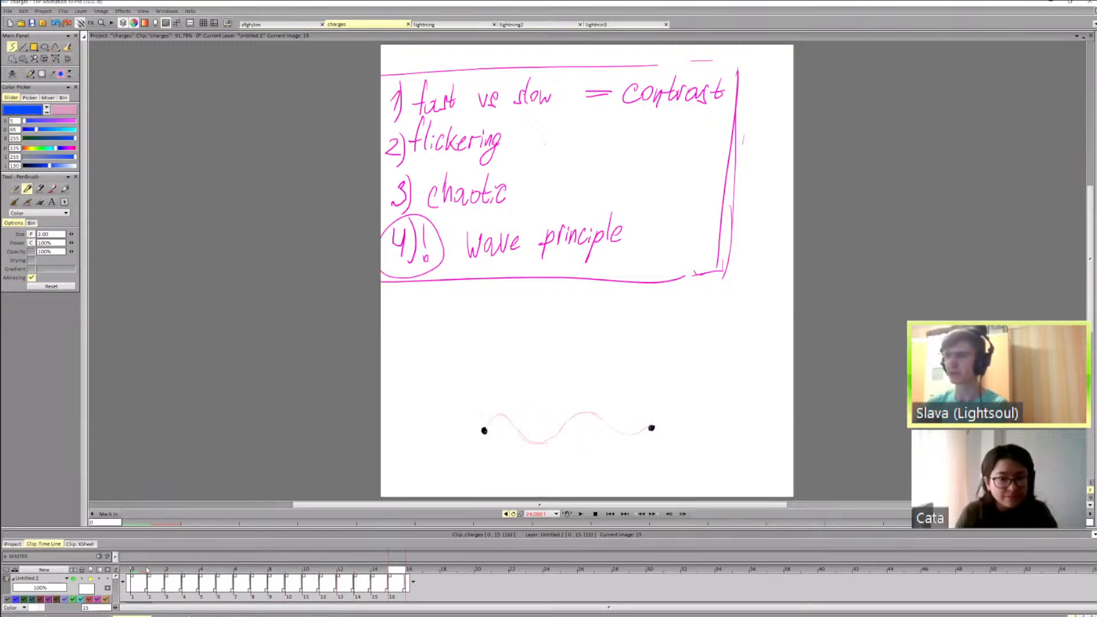
Step: Play the sixteen-image wave with its alternating blank images and go back to the first image
left_click(582, 514)
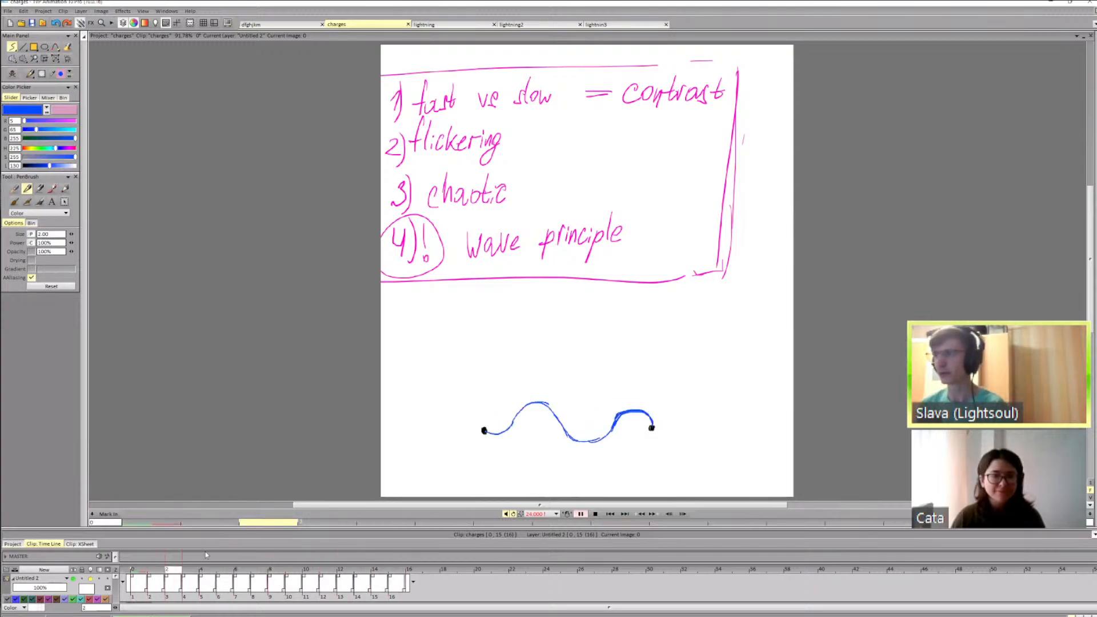
left_click(143, 570)
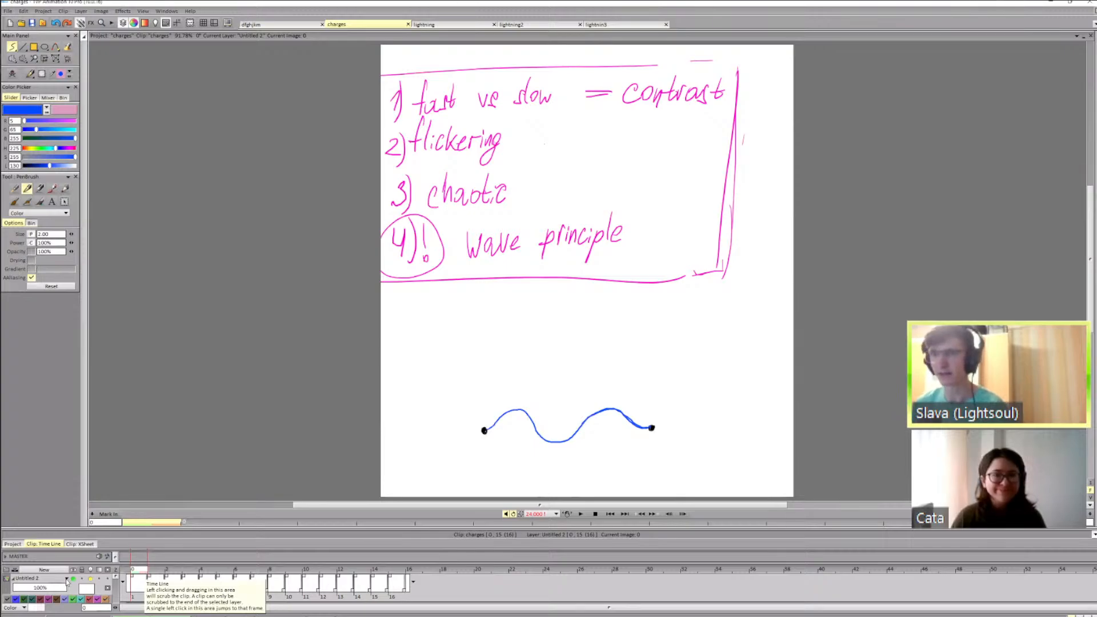
scroll(75, 587, "down", 3)
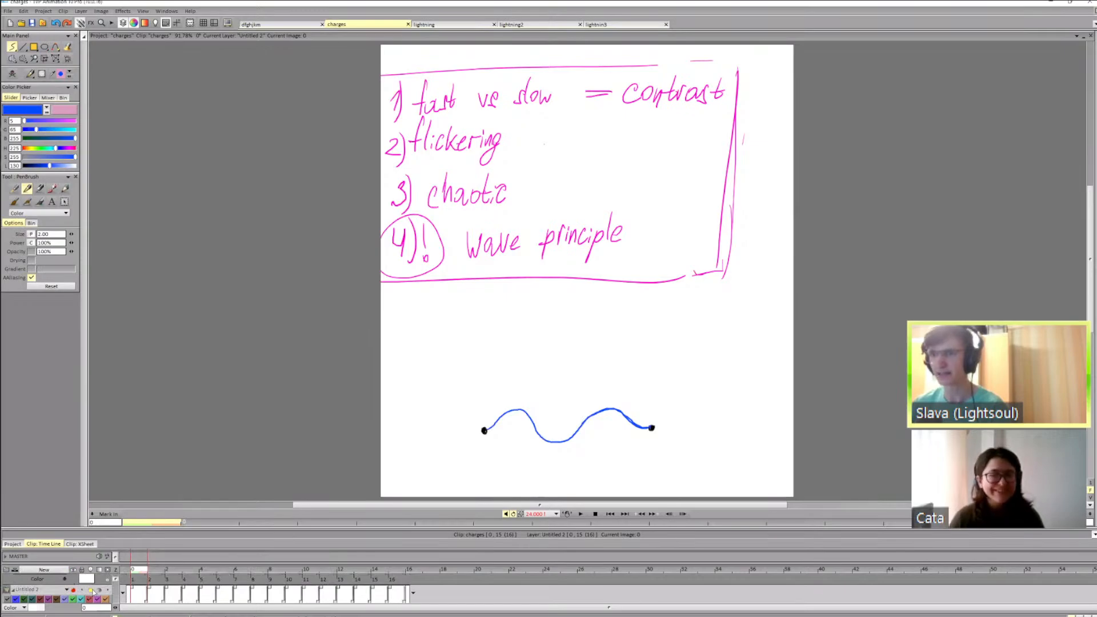
scroll(176, 589, "down", 1)
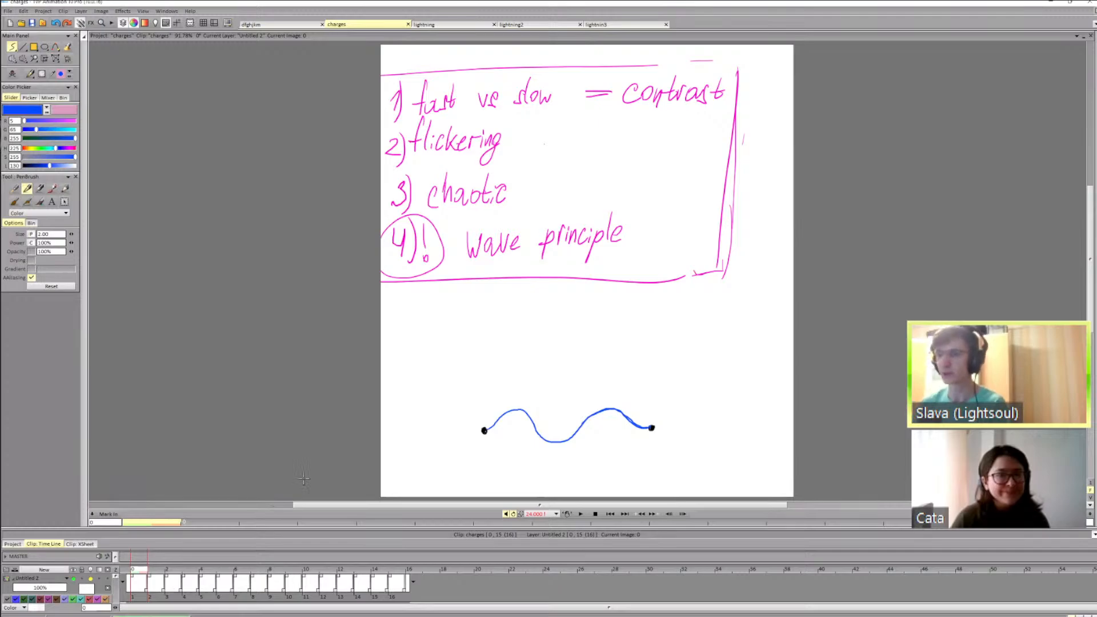
Step: Step through the wave drawings and their alternating blank images, and return to the first image
key("Right")
key("Right")
key("Right")
key("Right")
key("Right")
key("Right")
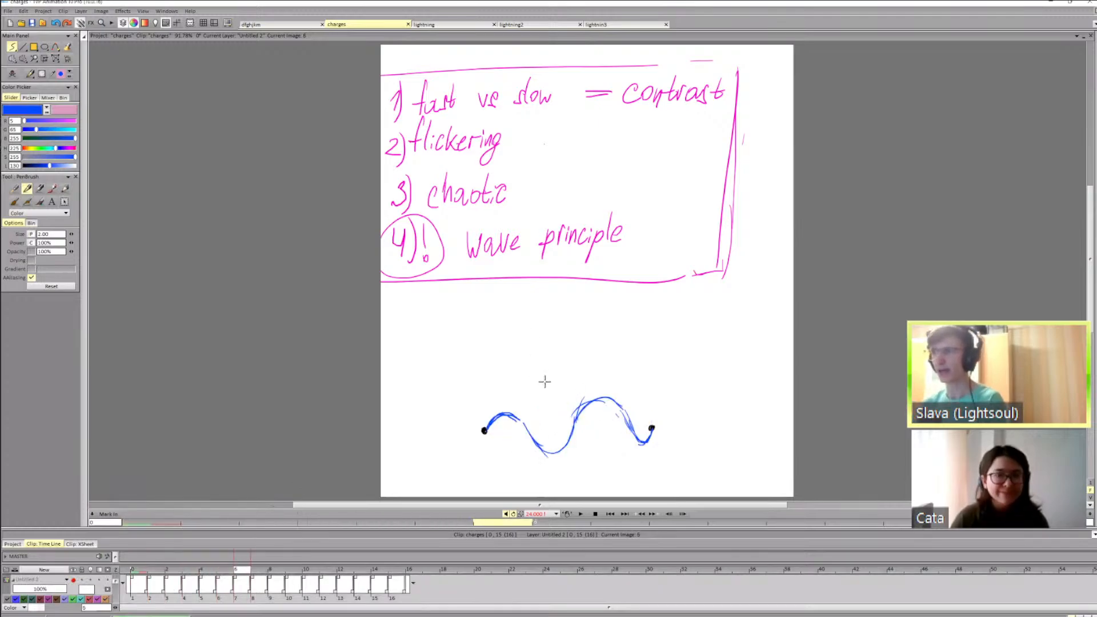
key("Right")
key("Right")
key("Right")
key("Right")
key("Right")
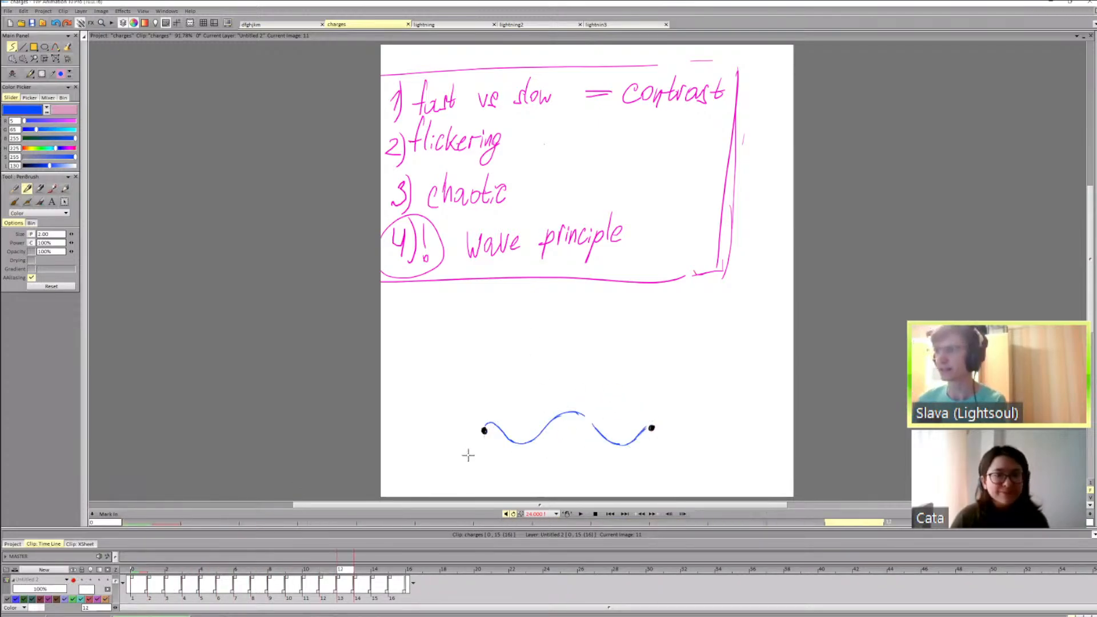
left_click(149, 572)
left_click(142, 572)
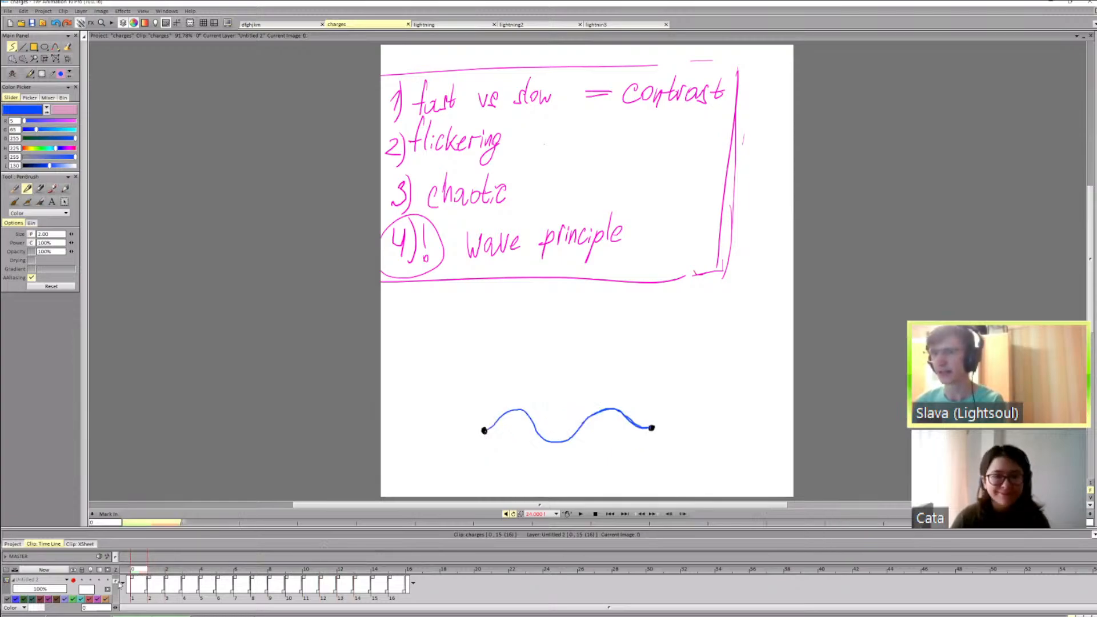
Step: Turn on the light table for the wave layer and flip between the first two images to compare them
left_click_drag(116, 582, 116, 577)
left_click(156, 597)
key("Left")
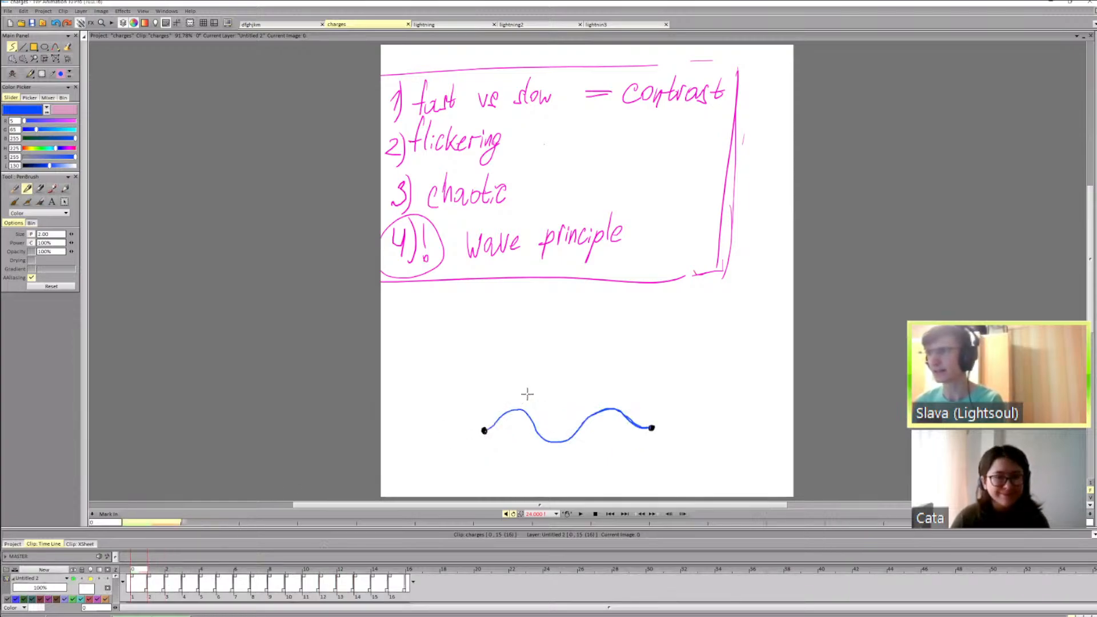
key("Right")
key("Left")
key("Right")
key("Left")
key("Right")
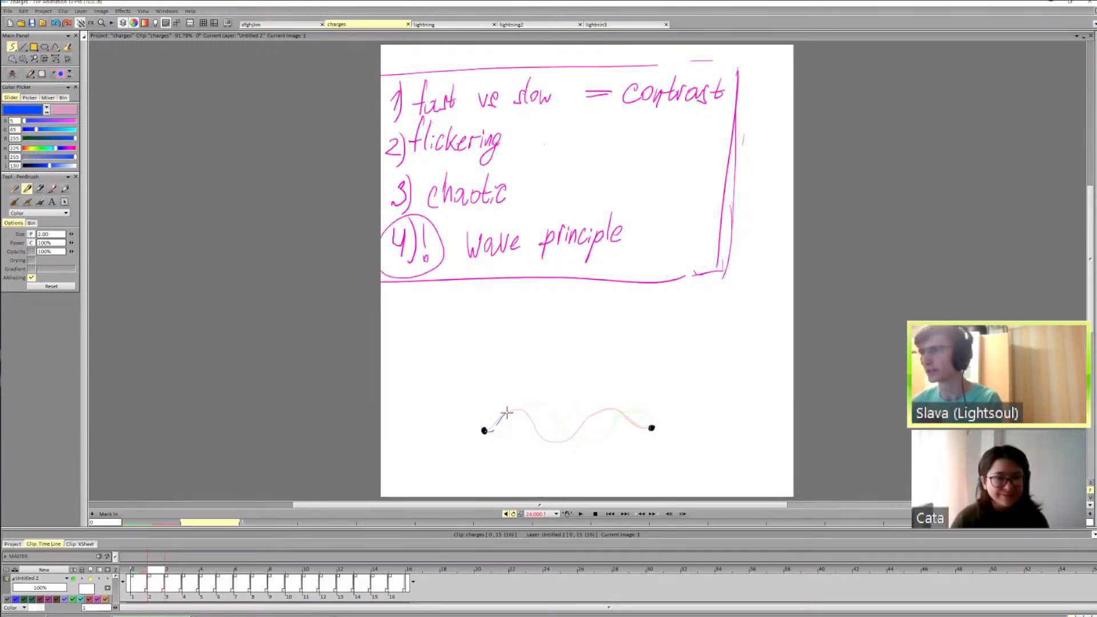
Step: Draw the in-between blue wave from dot to dot on the second image, following the ghosted neighbouring waves
left_click_drag(515, 411, 532, 411)
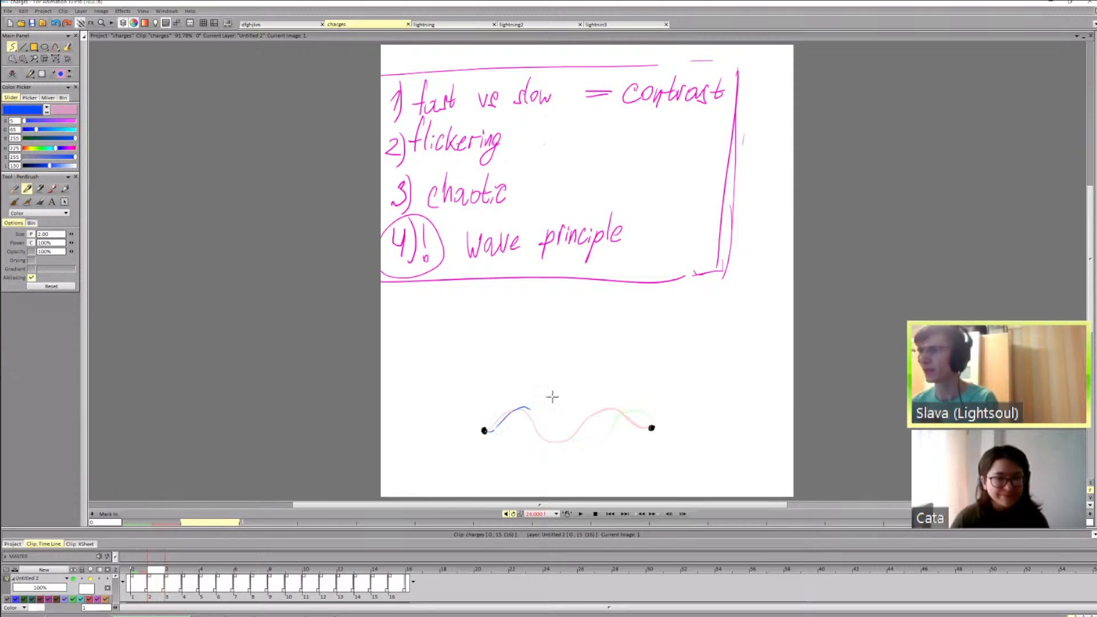
key("Left")
key("Right")
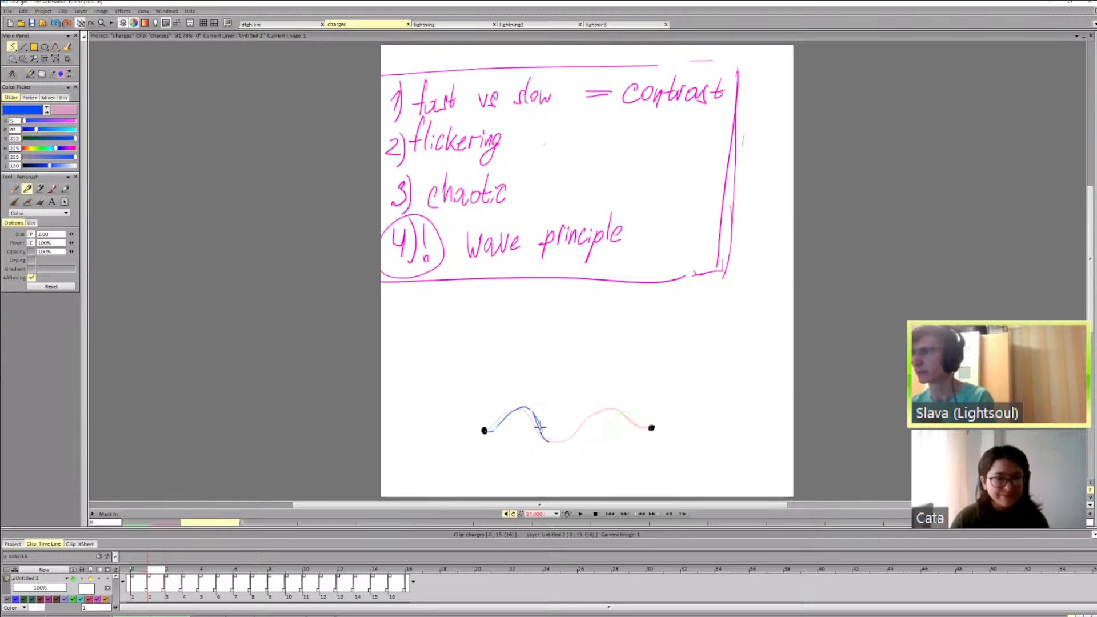
key("ctrl+z")
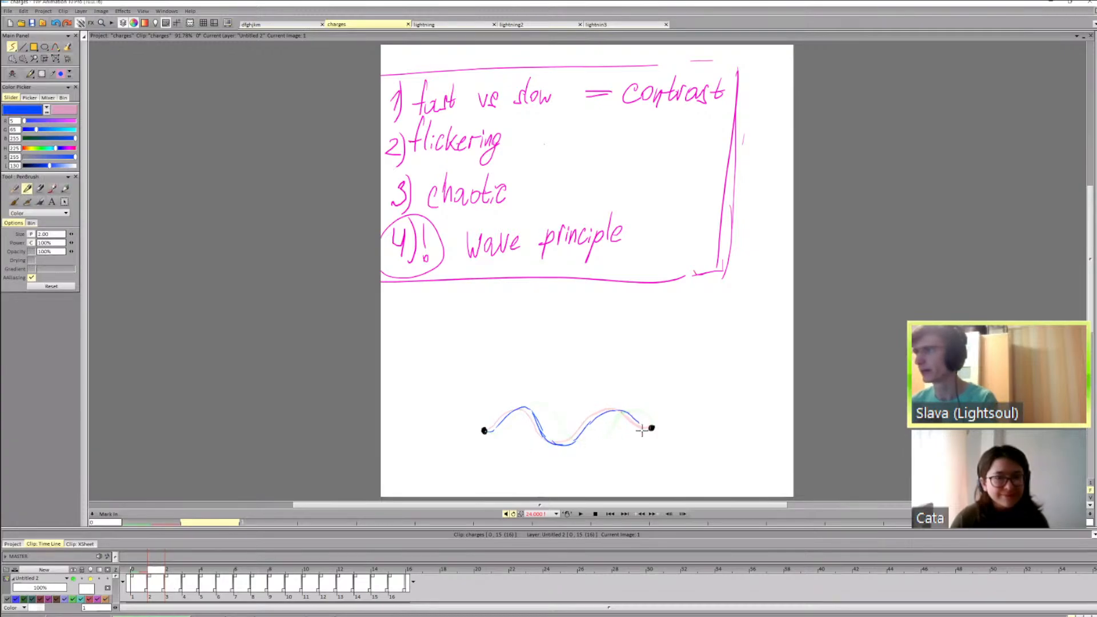
Step: Draw the in-between wave on the blank fourth image, checking it against the neighbouring images
key("Right")
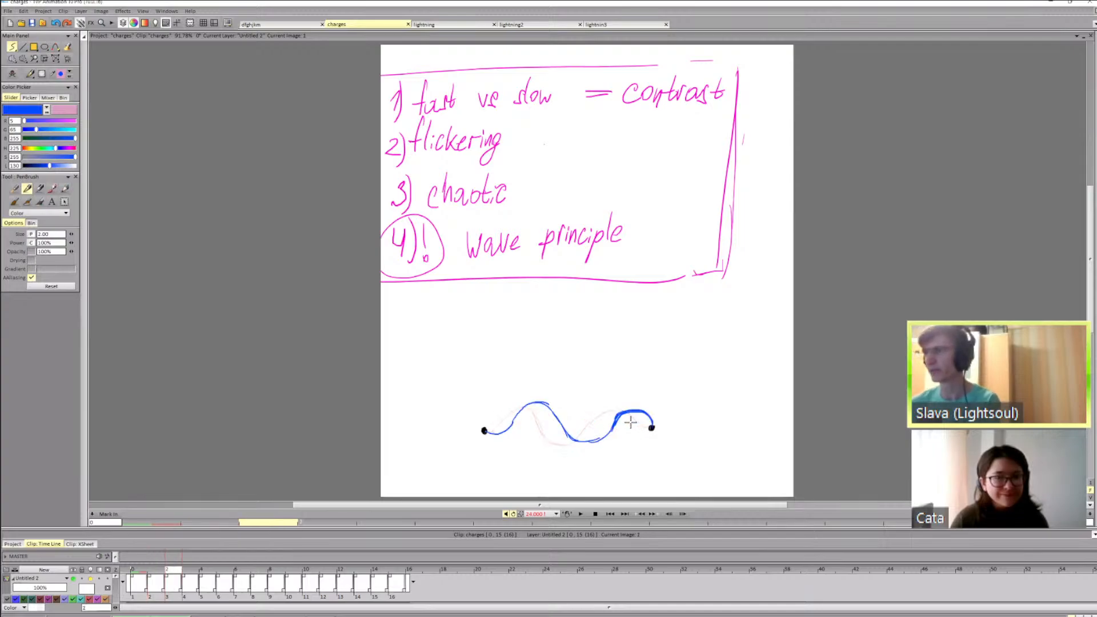
key("Right")
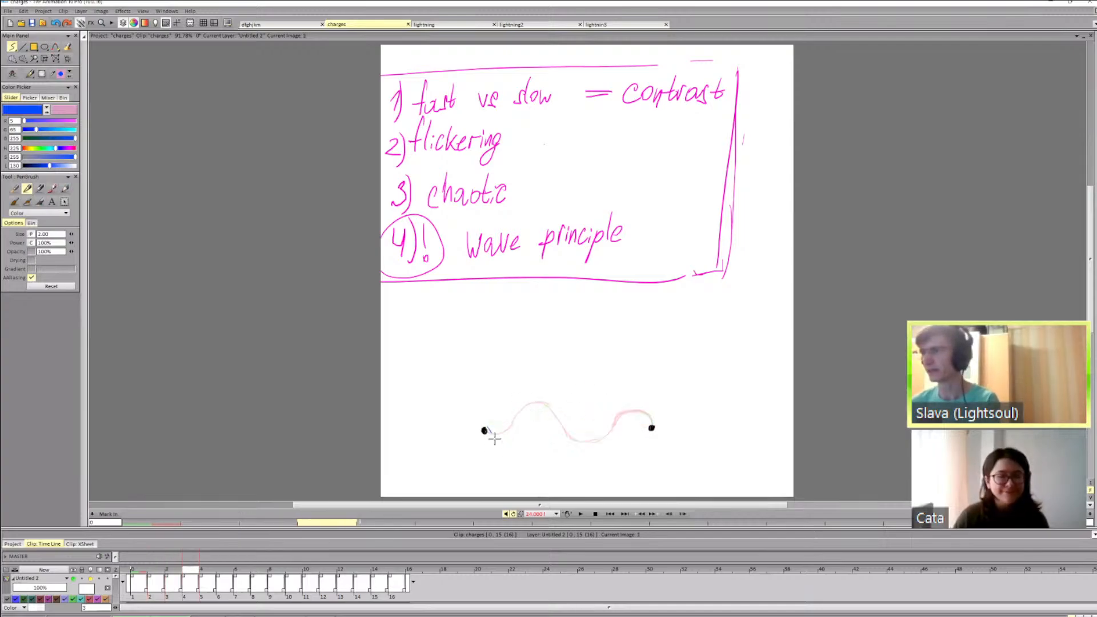
left_click_drag(488, 430, 512, 431)
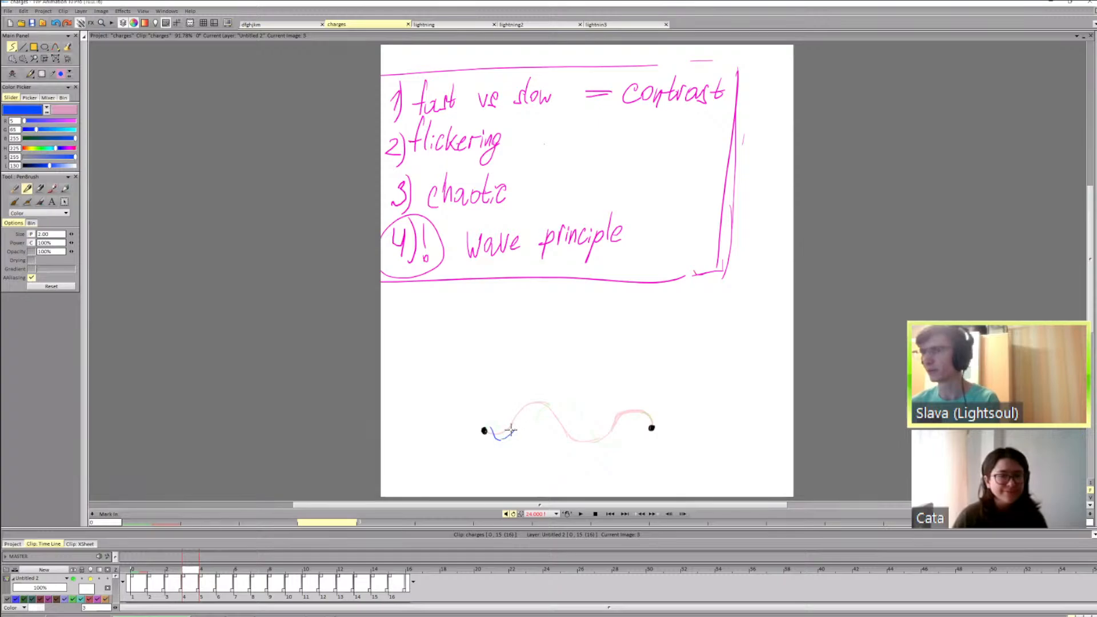
key("Left")
key("Left")
key("Right")
key("Right")
key("Right")
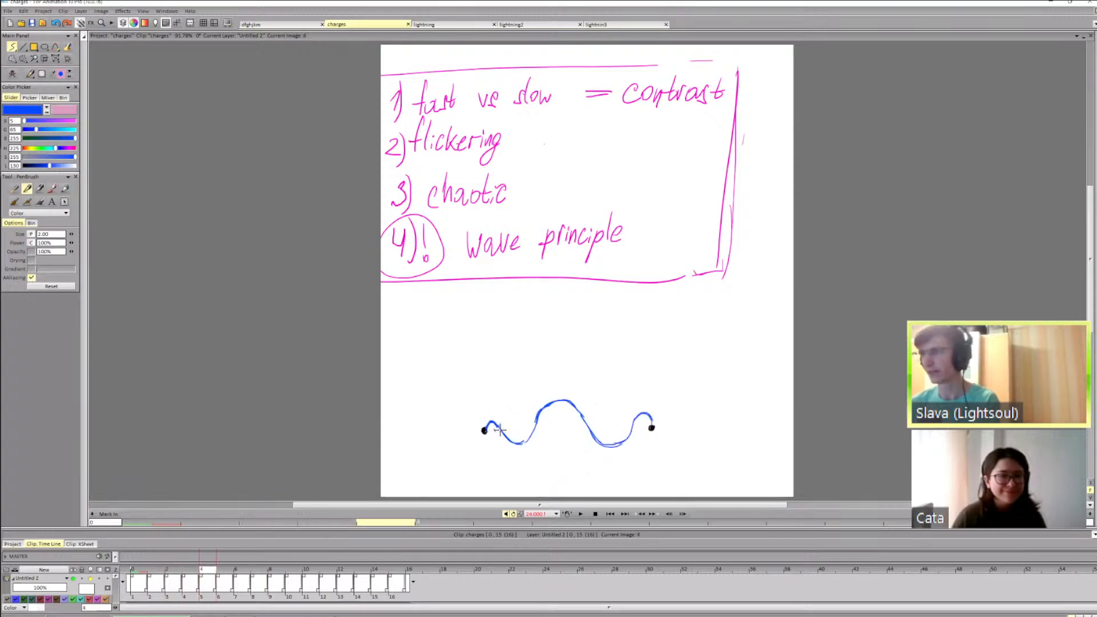
Step: Draw the in-between wave on the blank sixth image and return to the second image
key("Right")
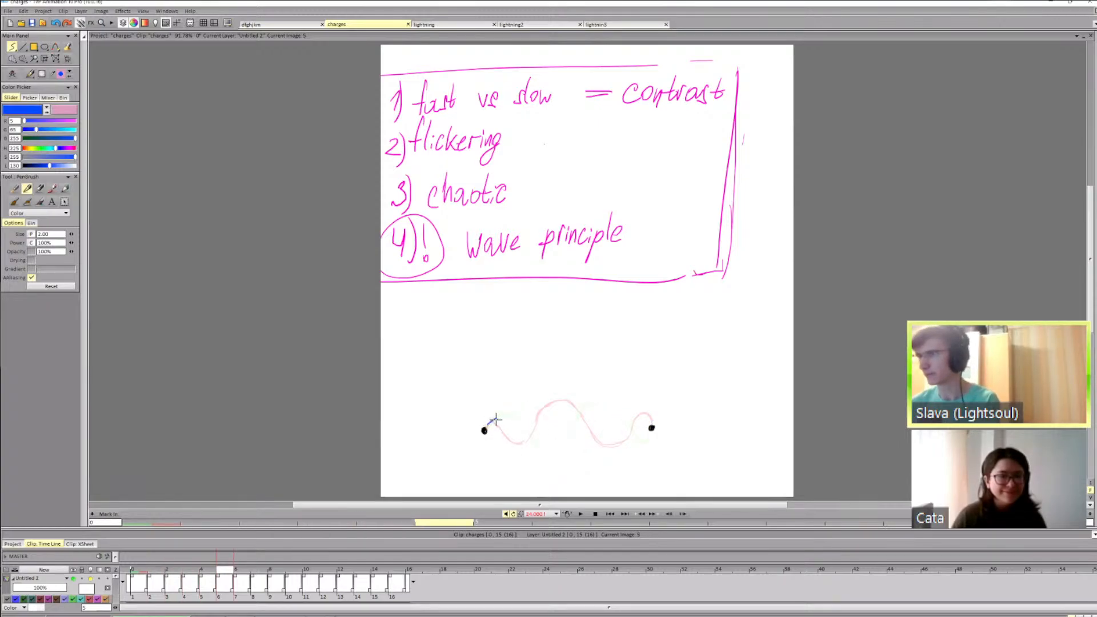
left_click_drag(491, 420, 509, 431)
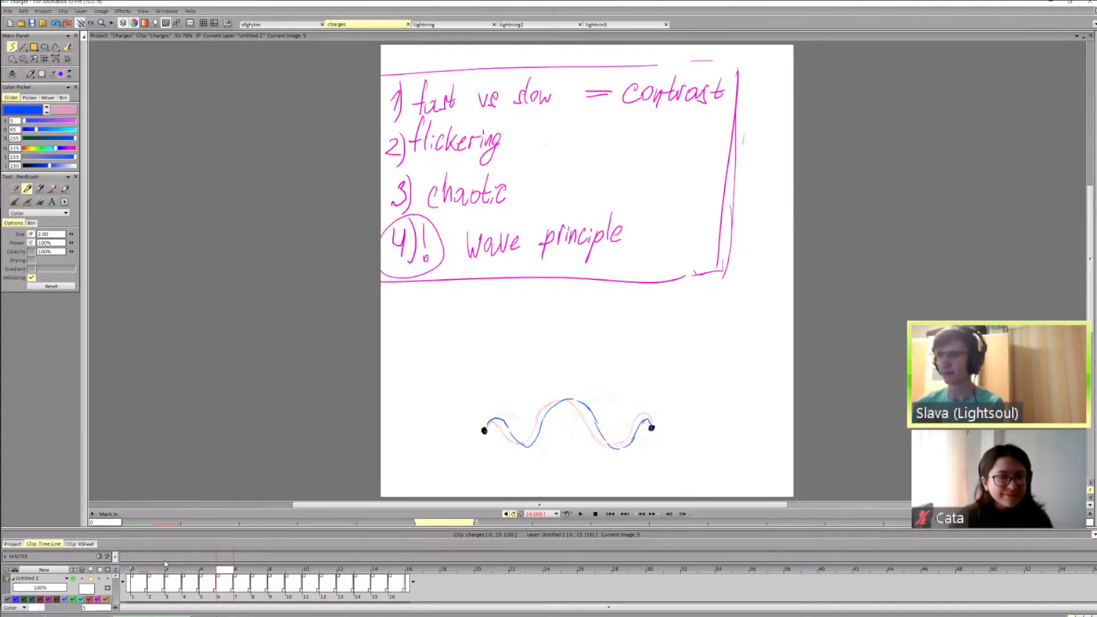
left_click(146, 573)
left_click(153, 573)
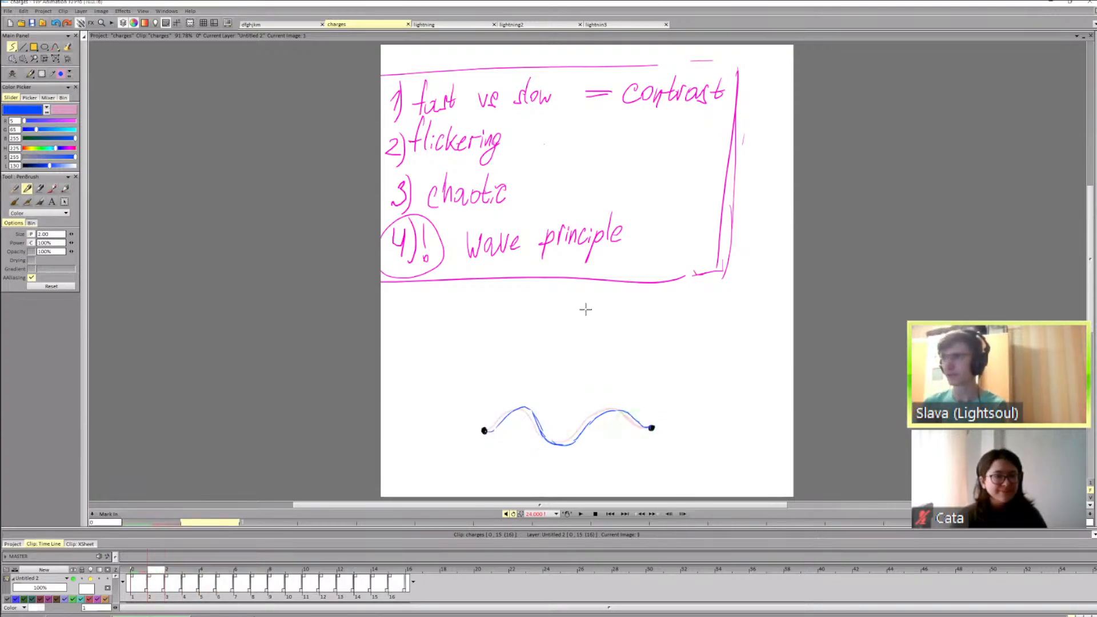
Step: Step from the second to the tenth image to examine the new in-betweens and the remaining blank images
key("Right")
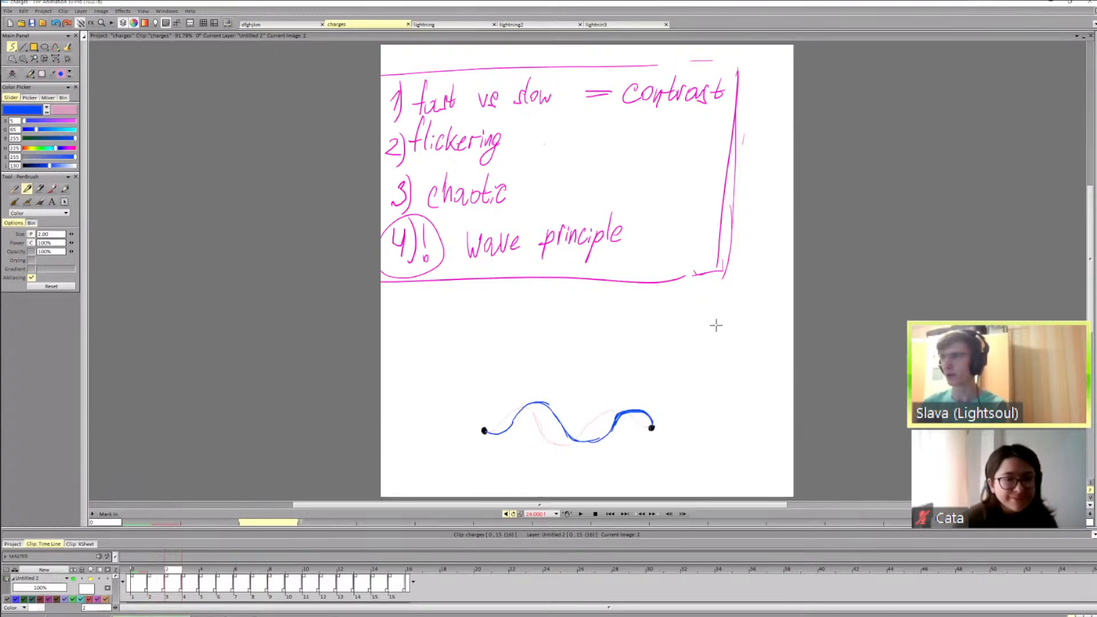
key("Right")
key("Right")
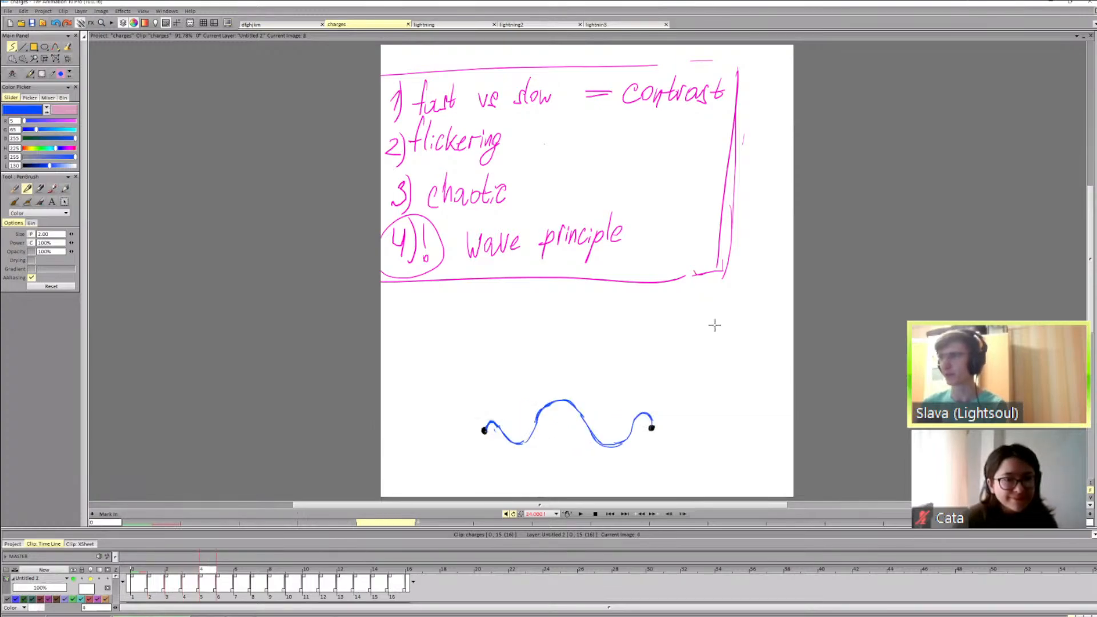
key("Right")
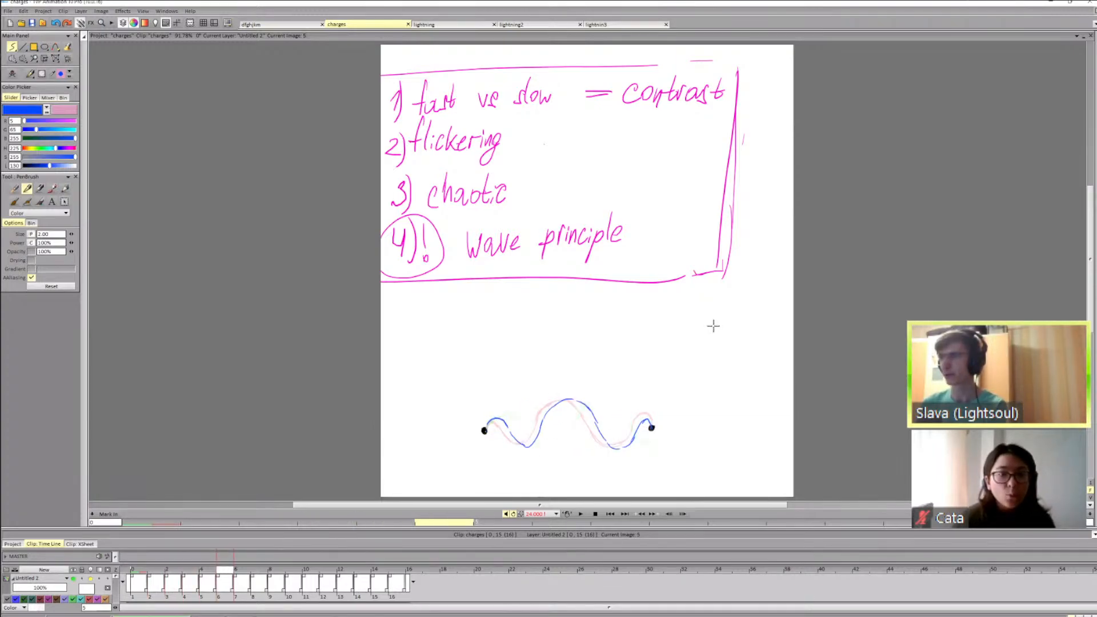
key("Right")
key("Right")
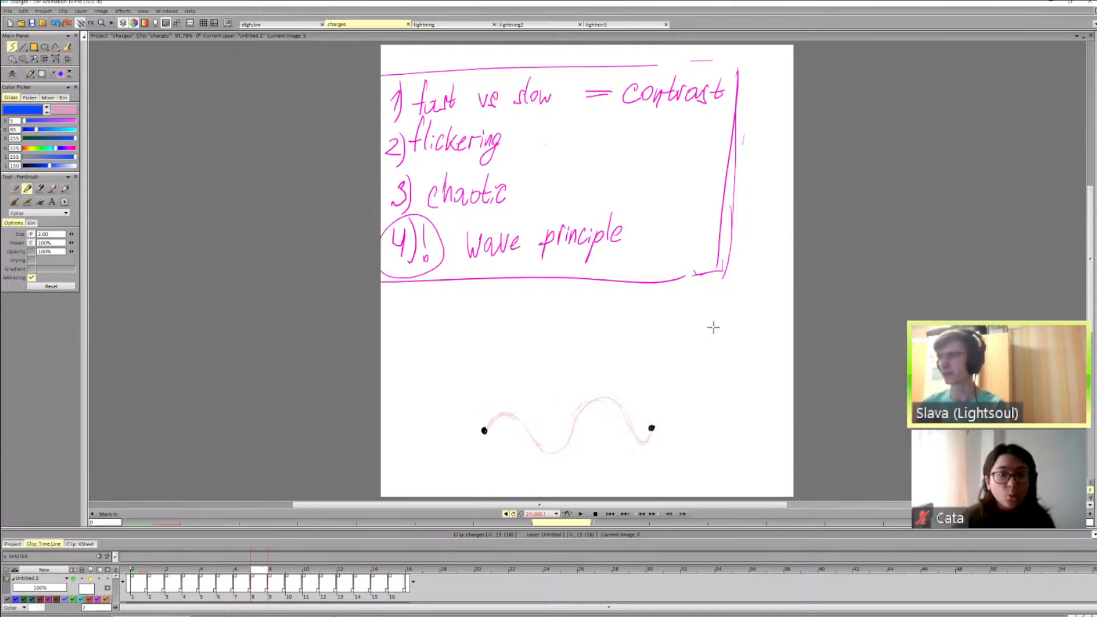
key("Right")
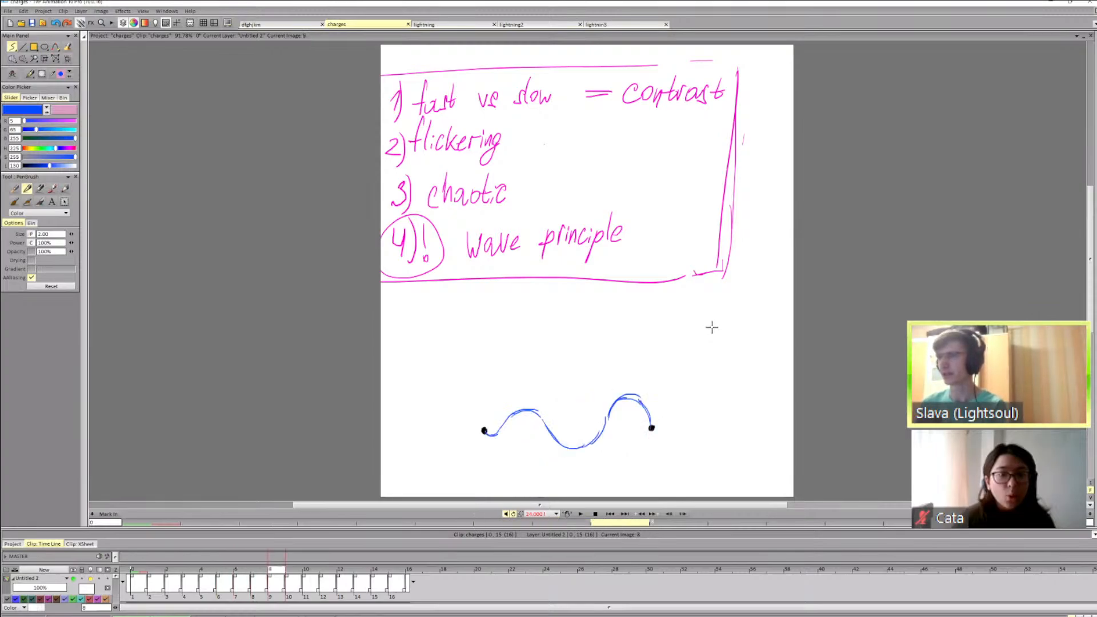
key("Left")
key("Right")
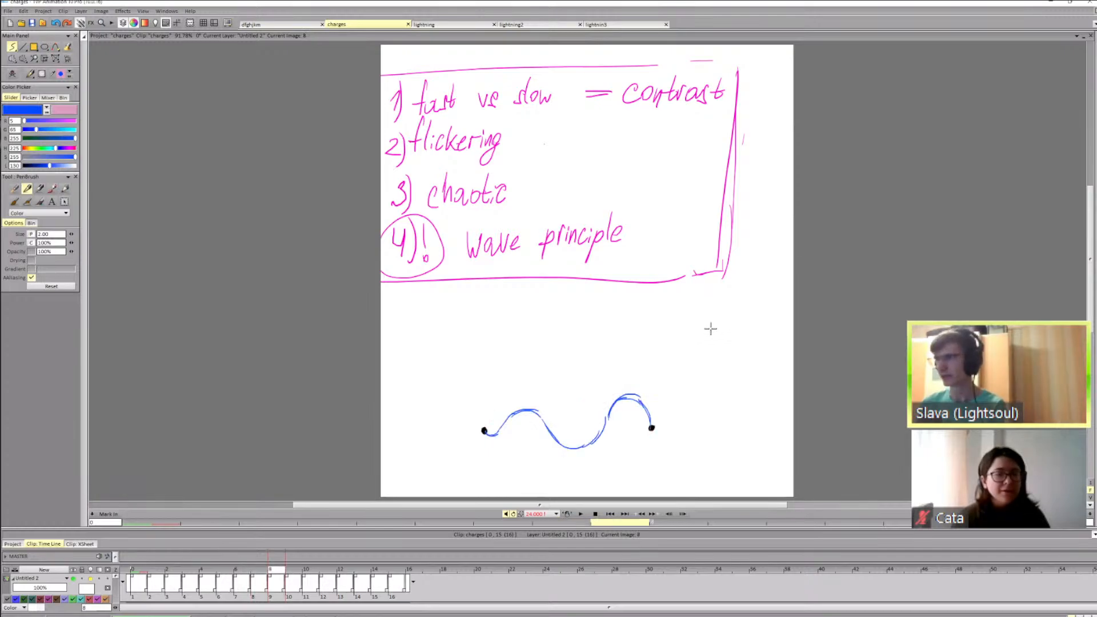
key("Right")
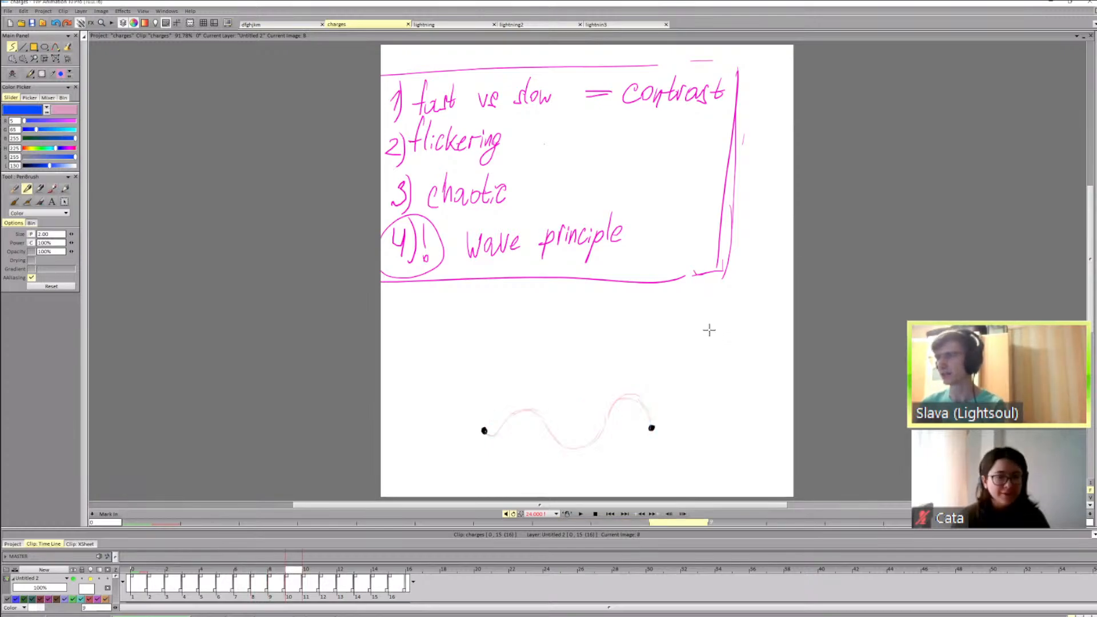
Step: Draw the in-between wave connecting the two dots on the blank twelfth image
key("Right")
key("Right")
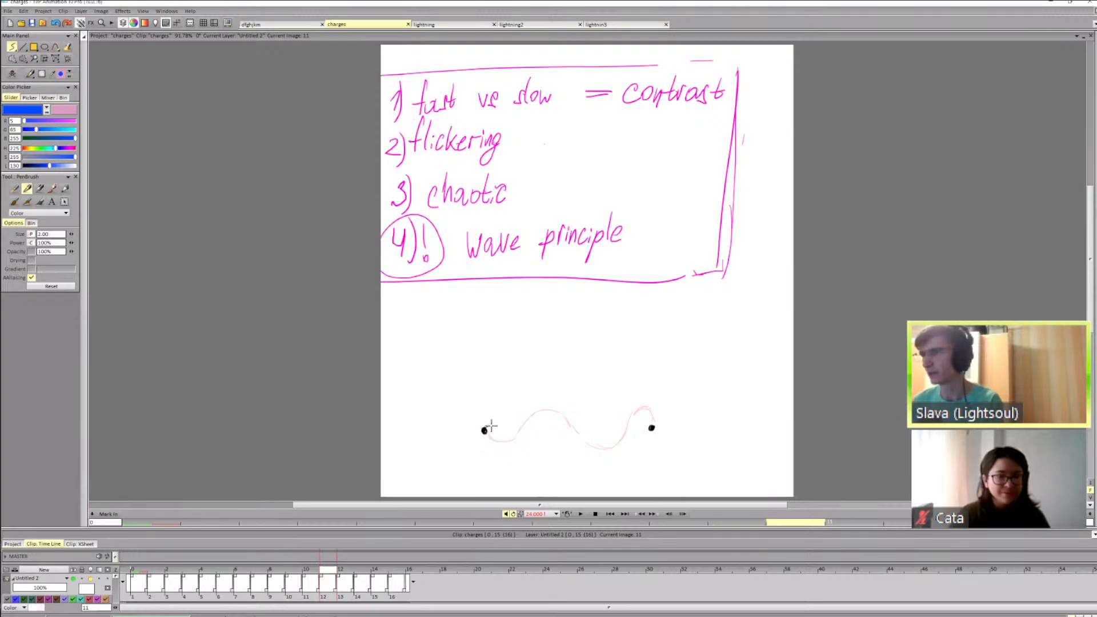
left_click_drag(486, 428, 516, 443)
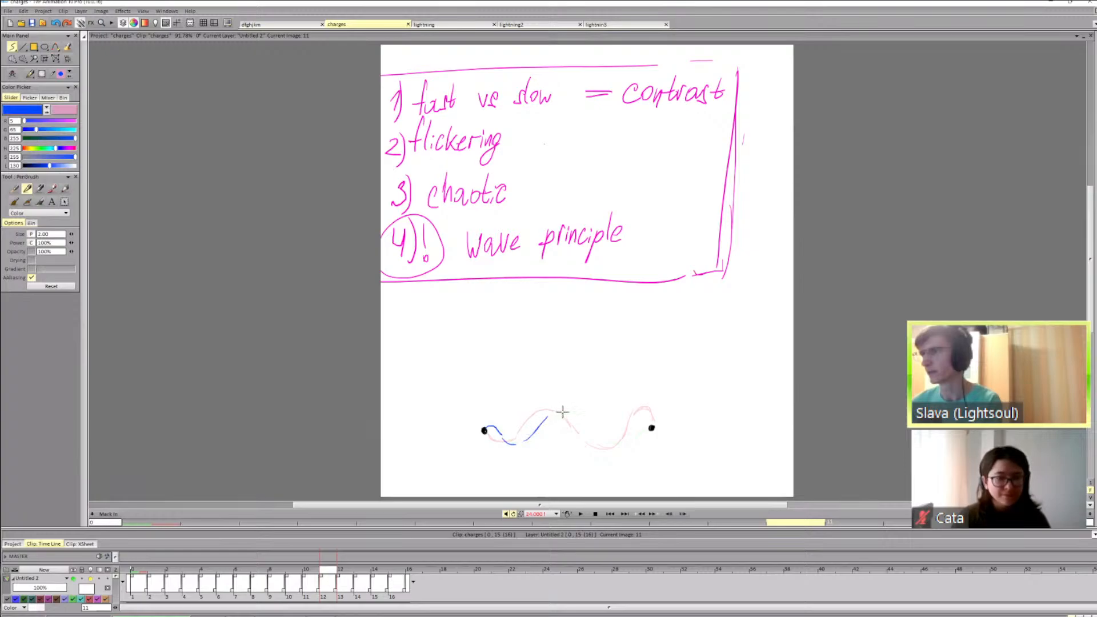
key("Left")
key("Right")
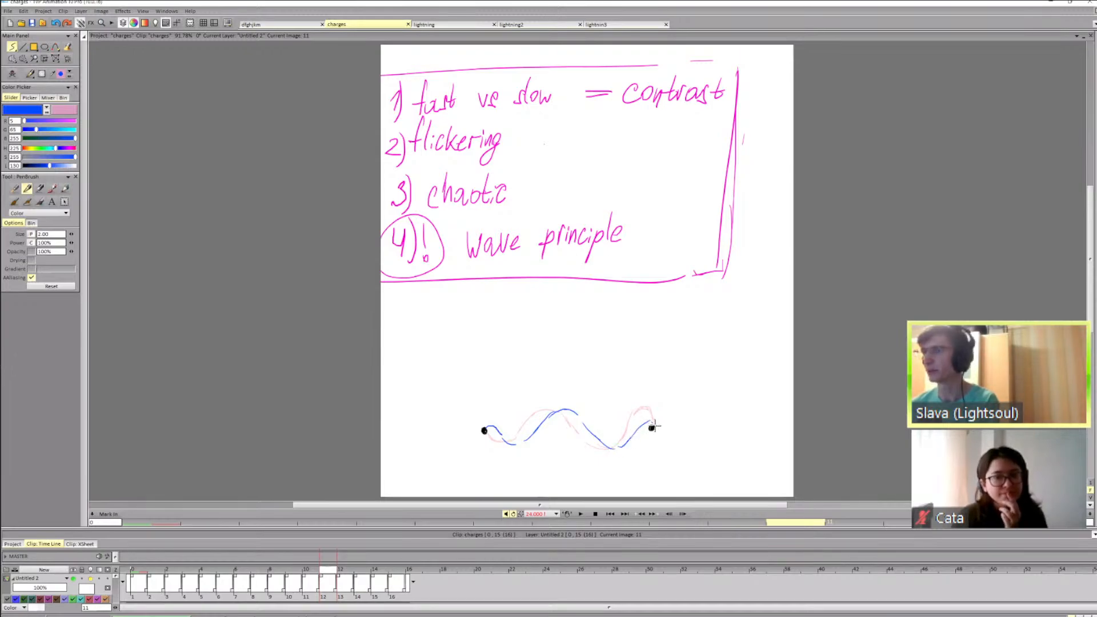
Step: Play the sixteen-image wave loop twice at 24 fps to examine its motion
left_click(580, 514)
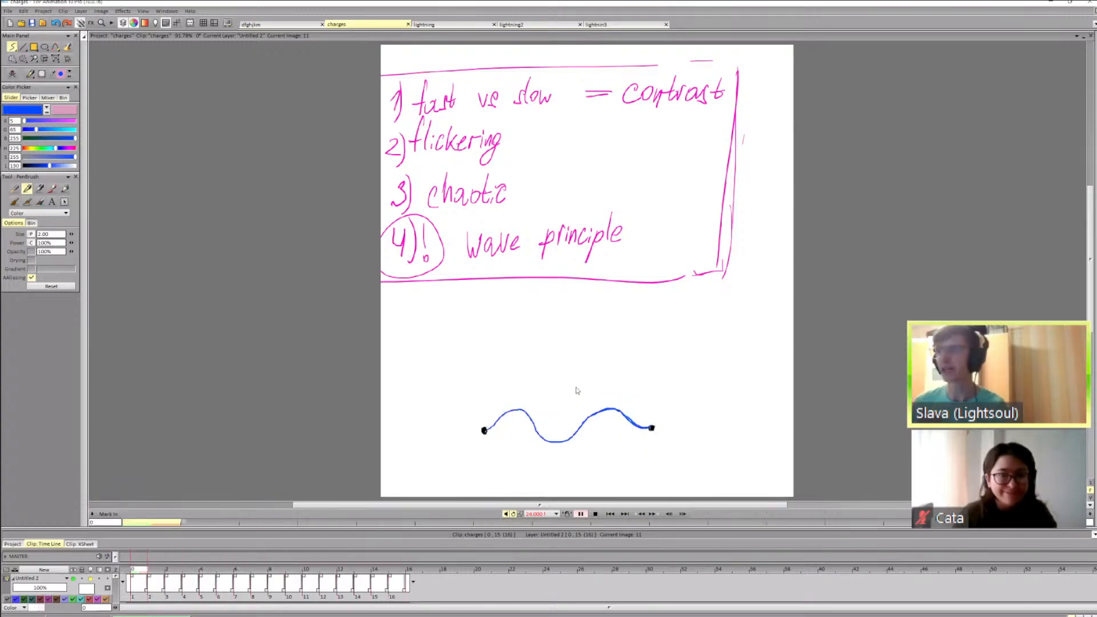
key("space")
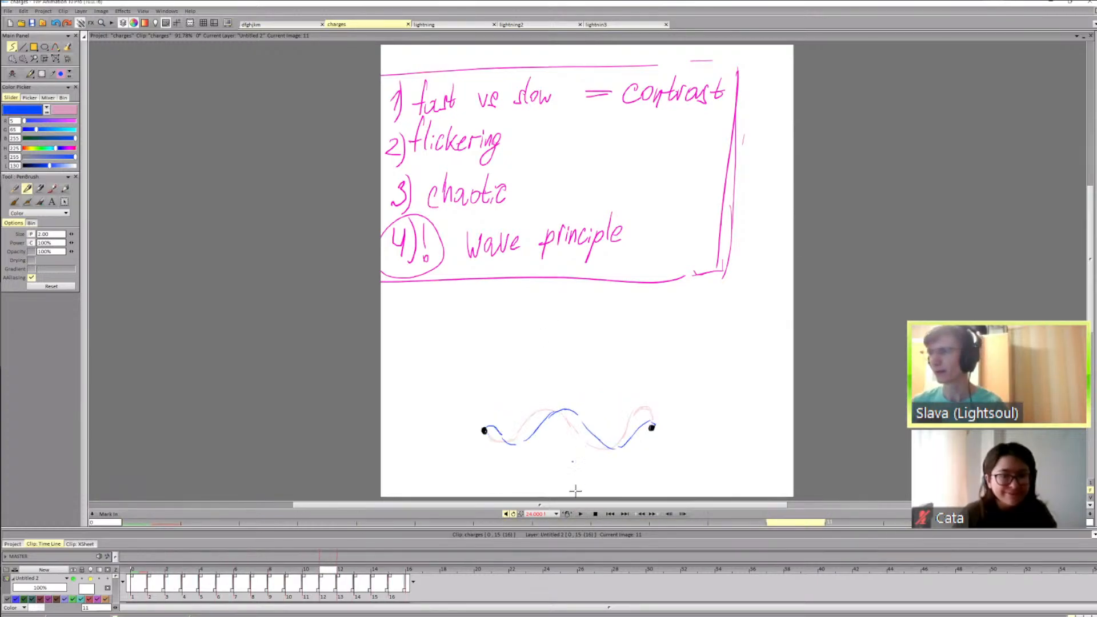
key("space")
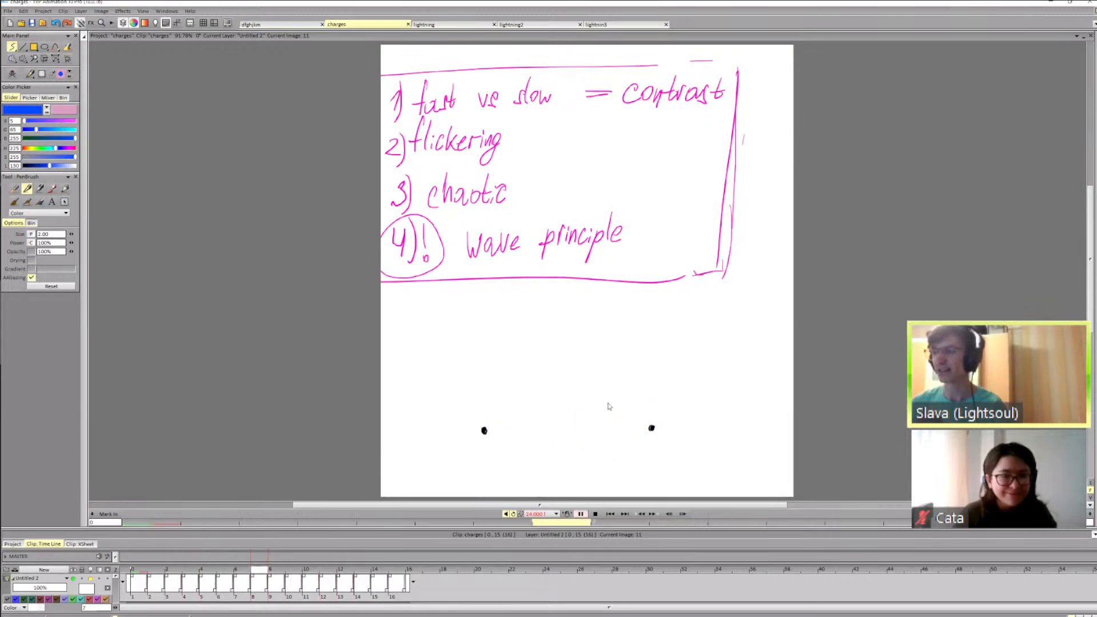
key("space")
Step: Thicken the wave on the first image with rough, jagged strokes in a darker blue
left_click(139, 577)
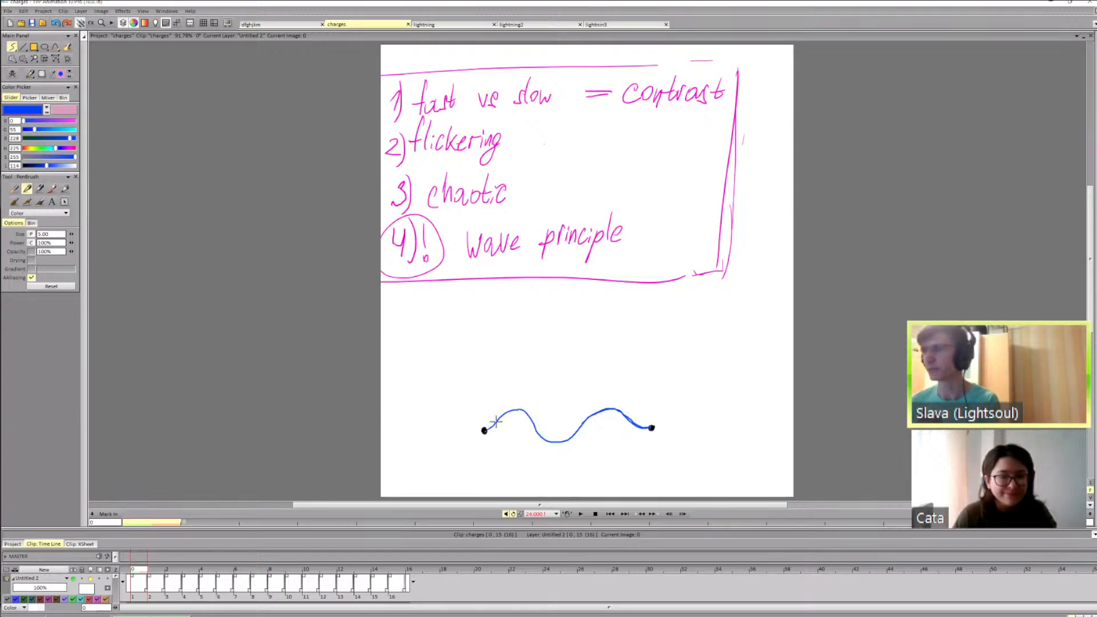
left_click_drag(515, 408, 524, 412)
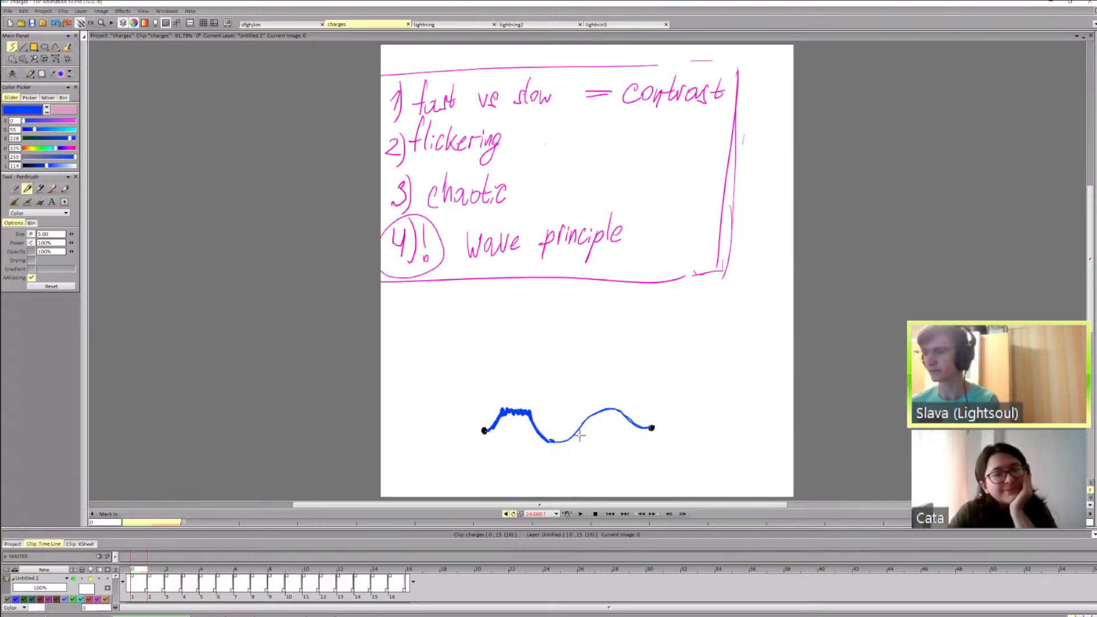
key("shift+d")
left_click_drag(550, 441, 632, 416)
Step: Turn off the light table and add thick, jagged strokes along the first half of the second image's wave
key("Right")
key("shift+d")
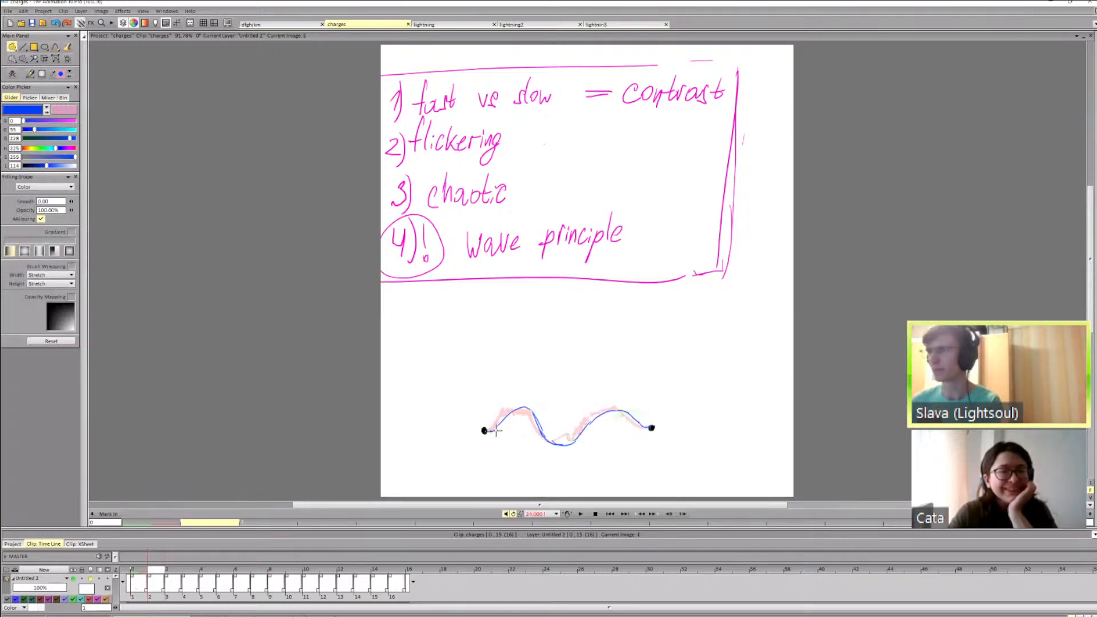
left_click(91, 579)
key("Left")
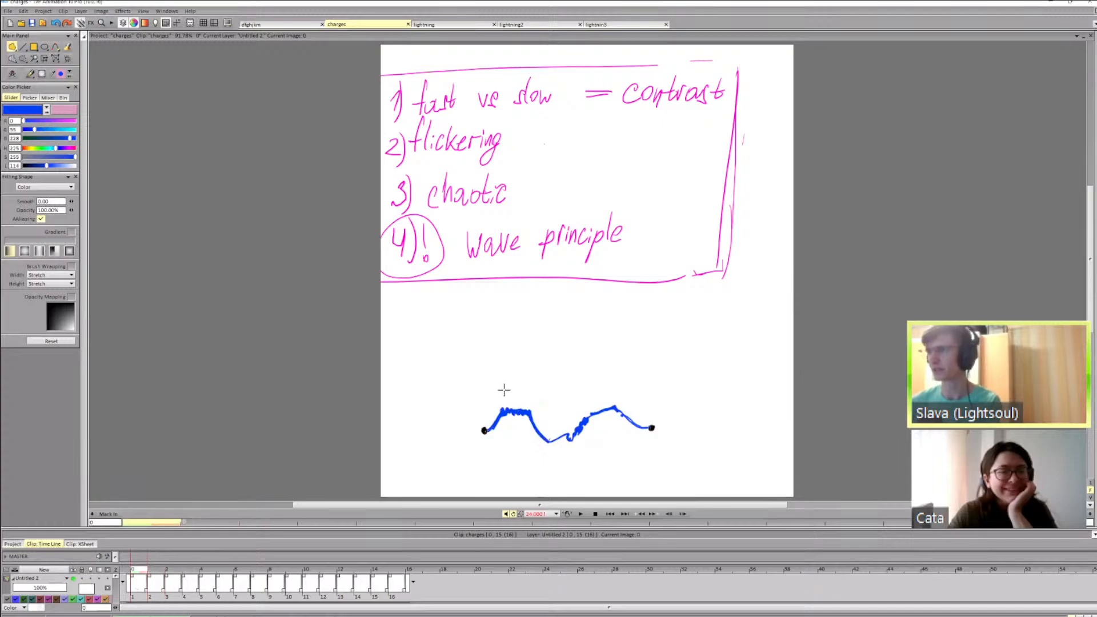
key("Right")
mouse_move(526, 413)
left_mouse_down()
mouse_move(496, 425)
mouse_move(531, 411)
left_mouse_up()
key("d")
key("Left")
key("Right")
key("Left")
key("Right")
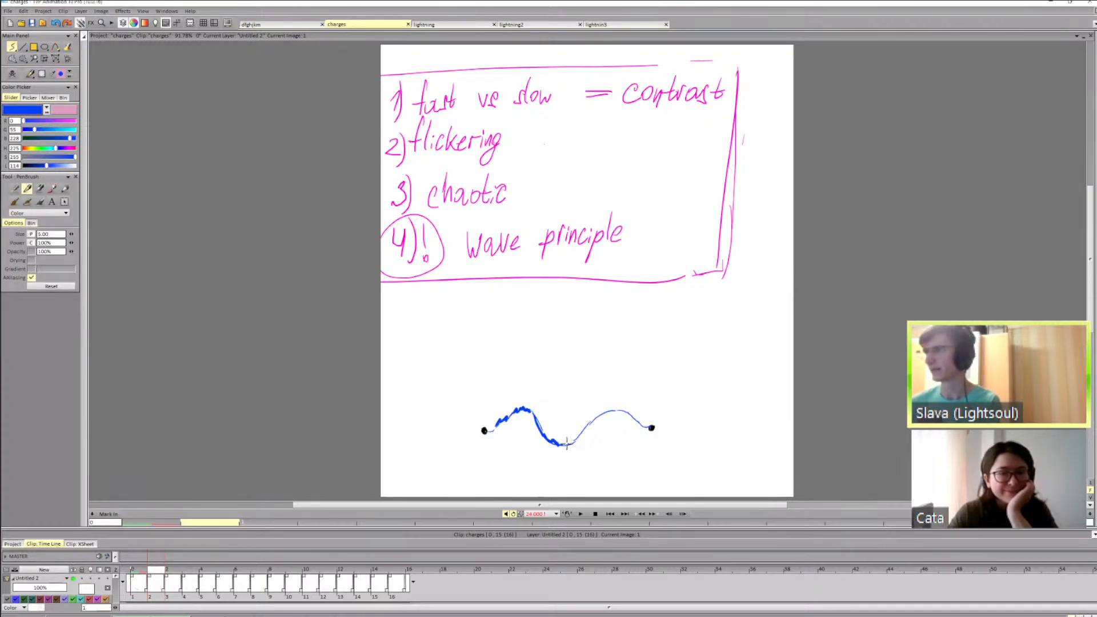
Step: Add thick, jagged strokes along the second half of the second image's wave and go to the third image
key("shift+d")
mouse_move(572, 447)
left_mouse_down()
mouse_move(565, 440)
mouse_move(614, 409)
left_mouse_up()
key("ctrl+z")
key("d")
key("Left")
key("Right")
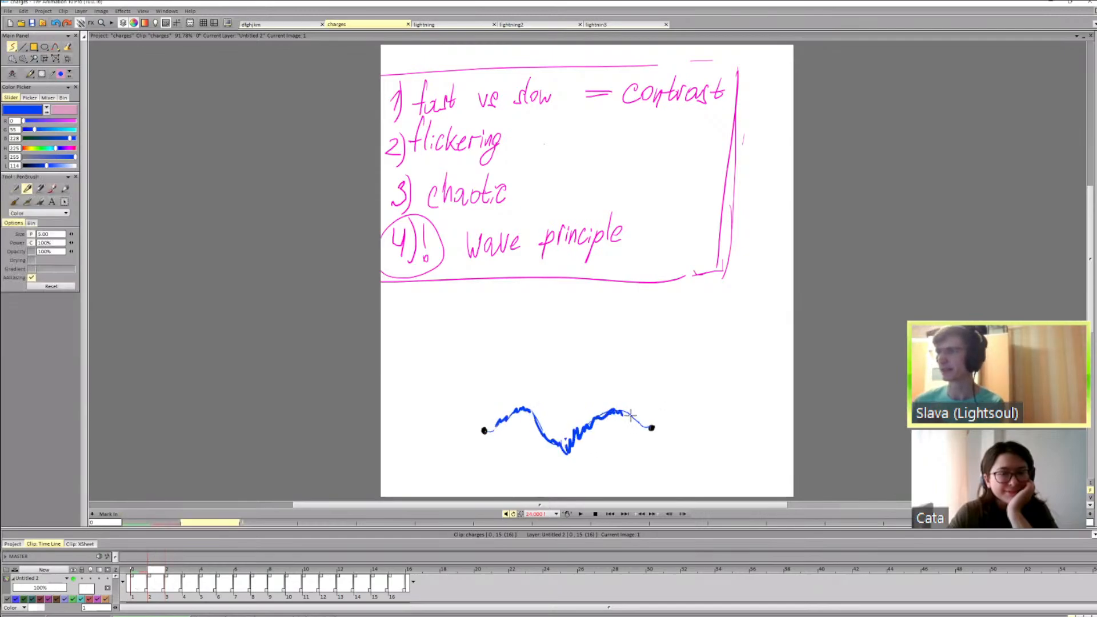
key("Right")
key("Left")
key("Right")
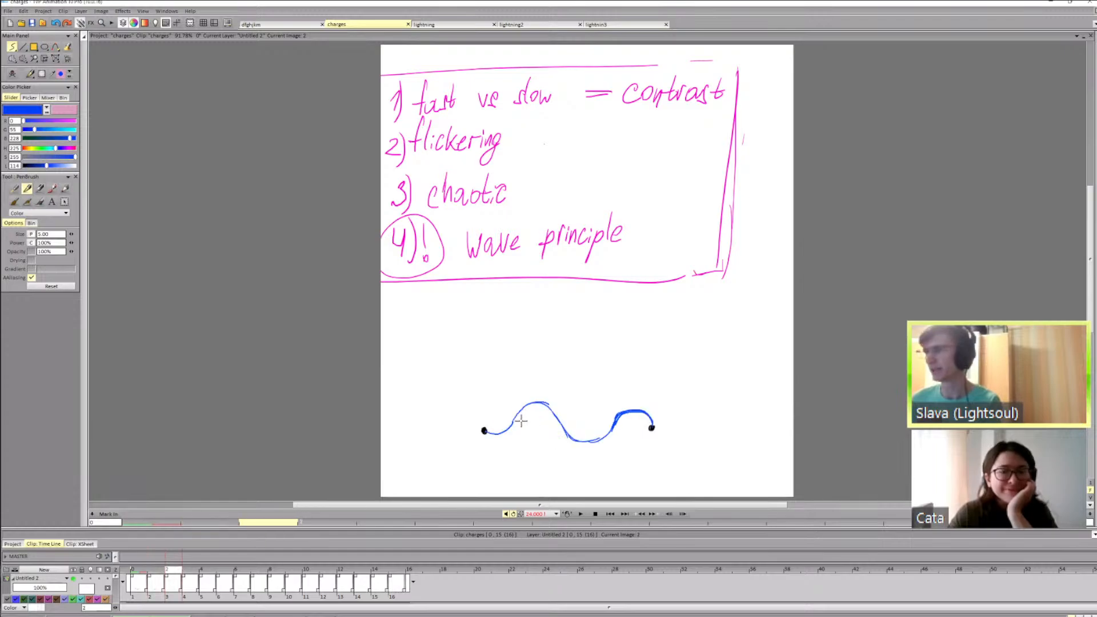
Step: Redraw the first crest and its descent on the third image's wave with thicker, rougher strokes
left_click_drag(527, 416, 531, 397)
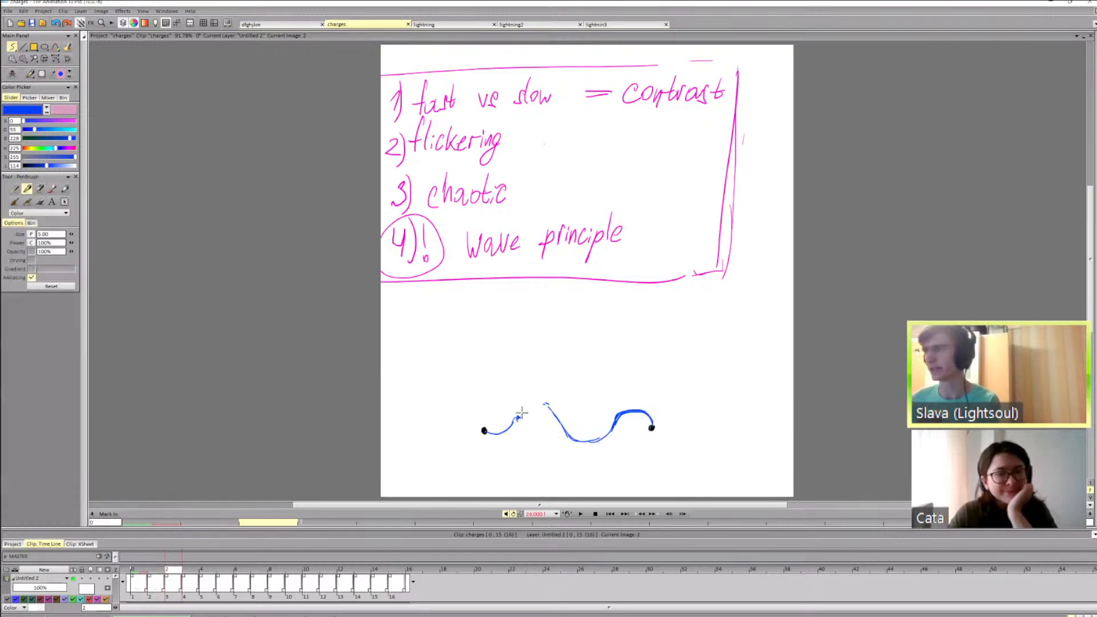
key("Left")
key("Right")
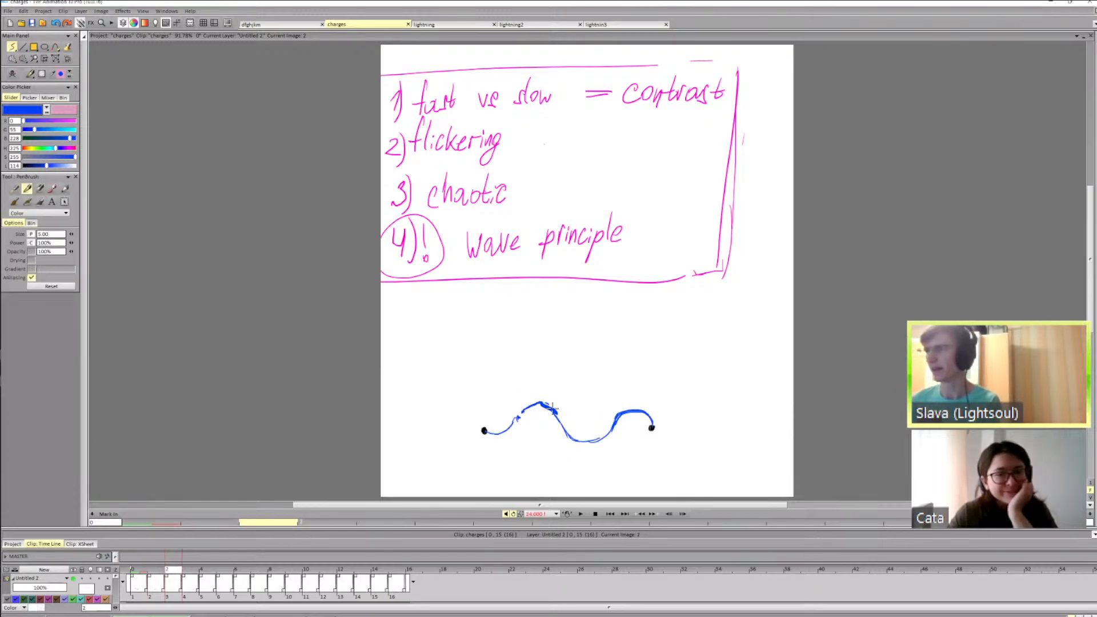
key("Left")
key("Right")
mouse_move(556, 411)
left_mouse_down()
mouse_move(565, 428)
mouse_move(563, 397)
left_mouse_up()
key("e")
key("e")
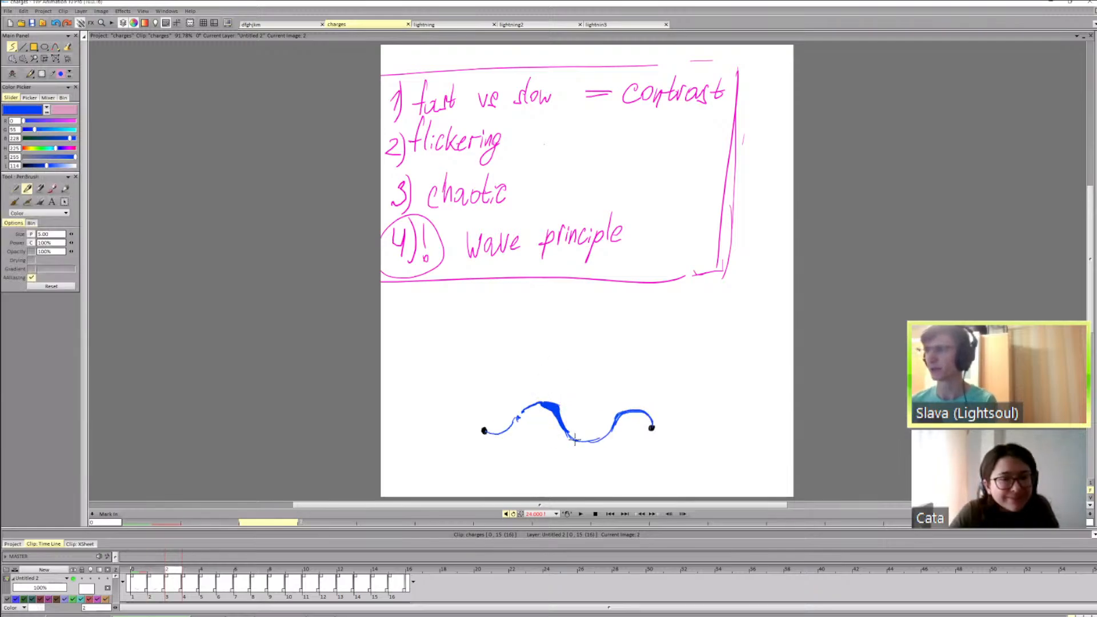
Step: Thicken the trough and following rise of the third image's wave, comparing it with the neighbouring images
key("Left")
key("Right")
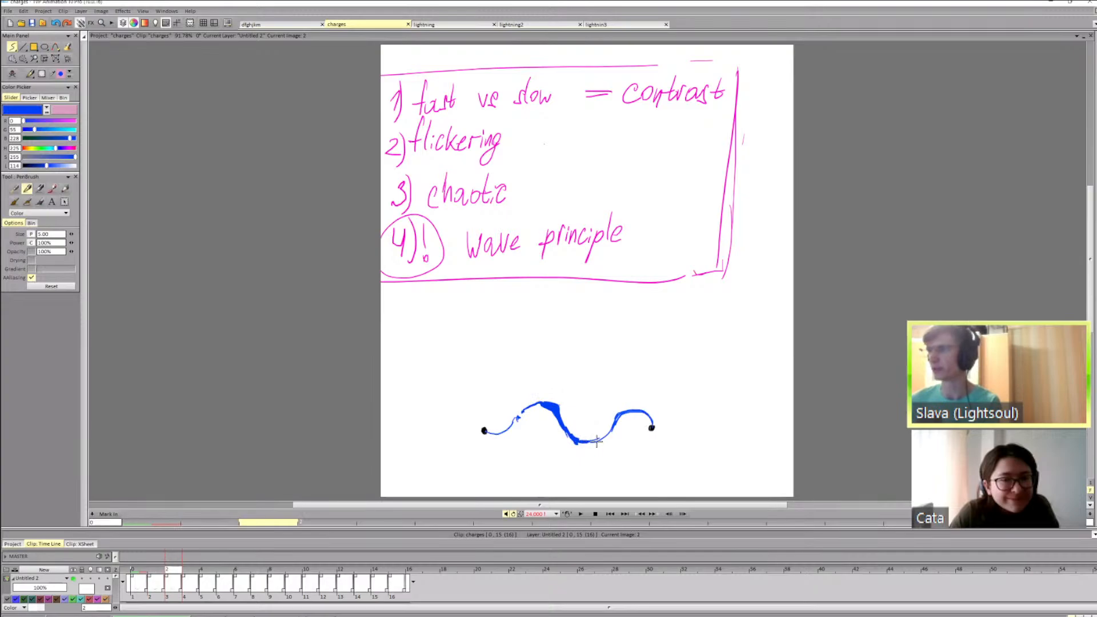
left_click_drag(605, 443, 620, 419)
key("Left")
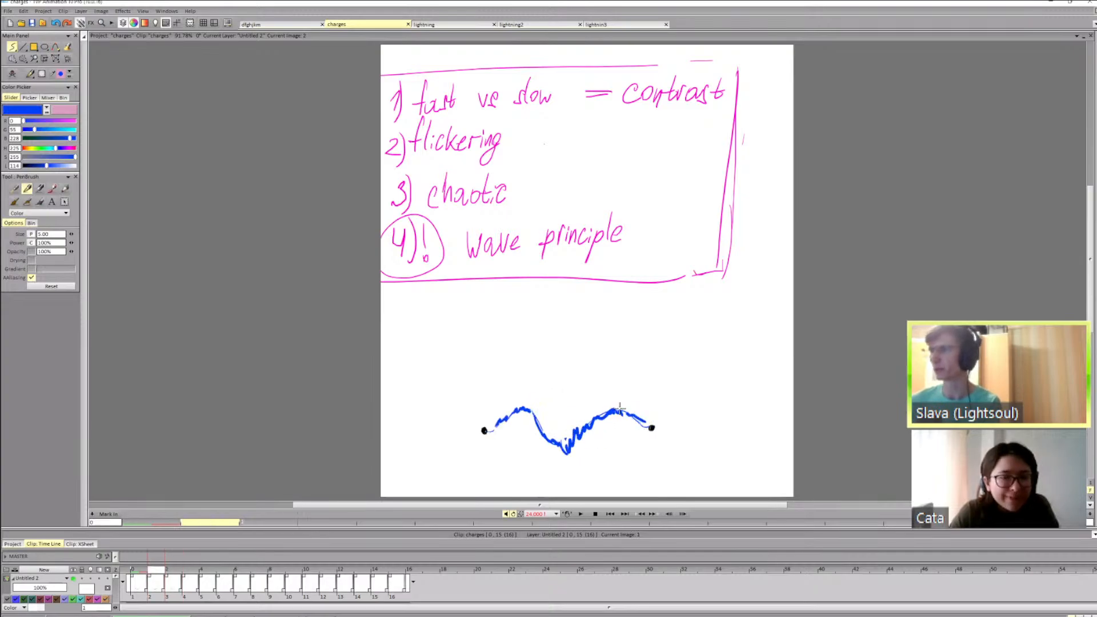
key("Right")
key("Right")
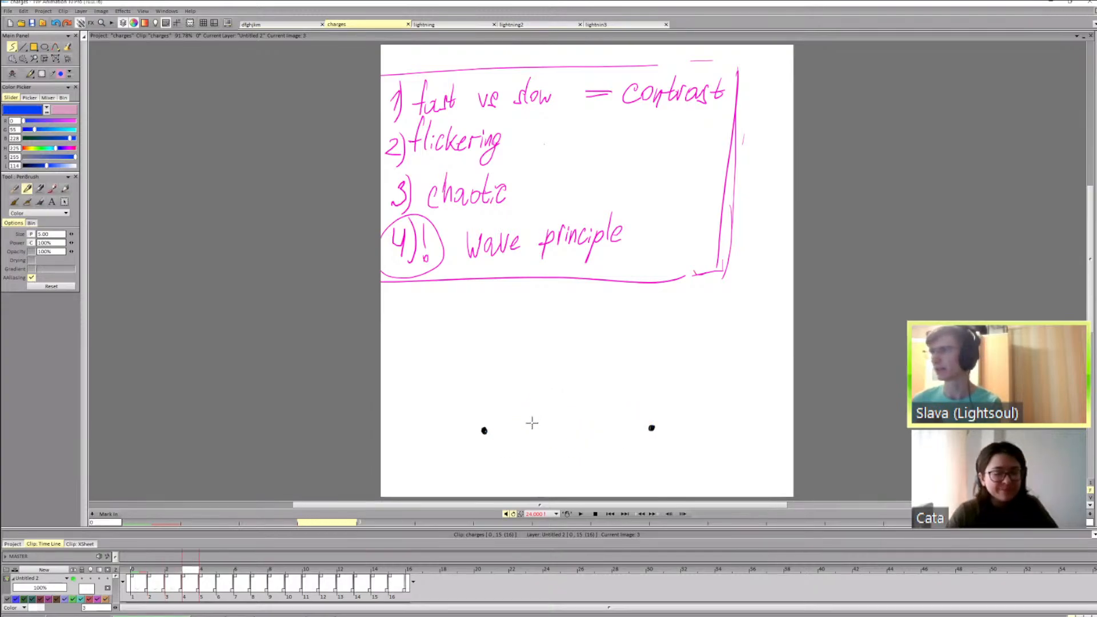
Step: Go to the fifth image and rework the first half of its wave with jagged strokes
key("Right")
key("Left")
key("Left")
key("Right")
key("Right")
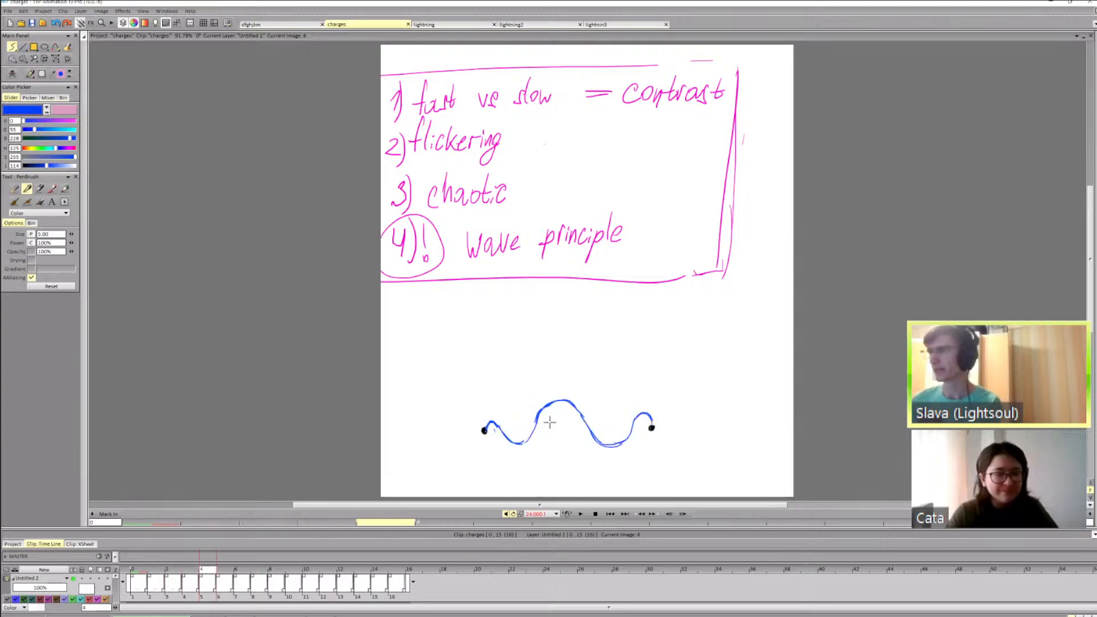
key("shift+d")
mouse_move(553, 426)
left_mouse_down()
mouse_move(521, 431)
mouse_move(530, 410)
mouse_move(554, 413)
mouse_move(514, 436)
mouse_move(544, 427)
left_mouse_up()
key("d")
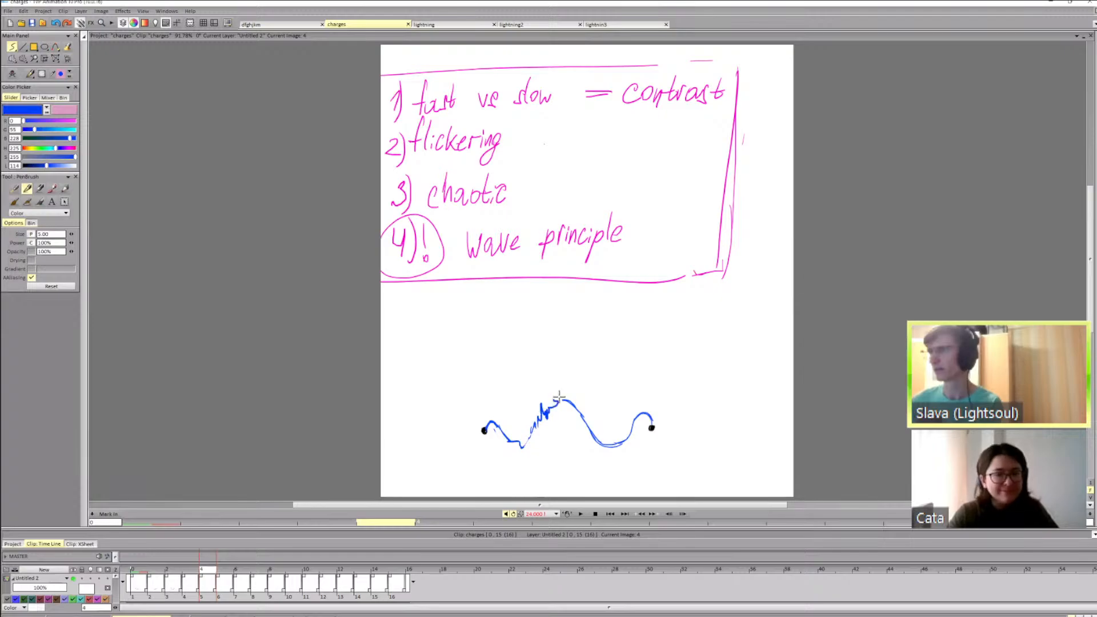
Step: Roughen the crest of the fifth image's wave and erase the smooth trough after it for redrawing
left_click_drag(551, 404, 566, 400)
key("Left")
key("Right")
key("shift+d")
key("d")
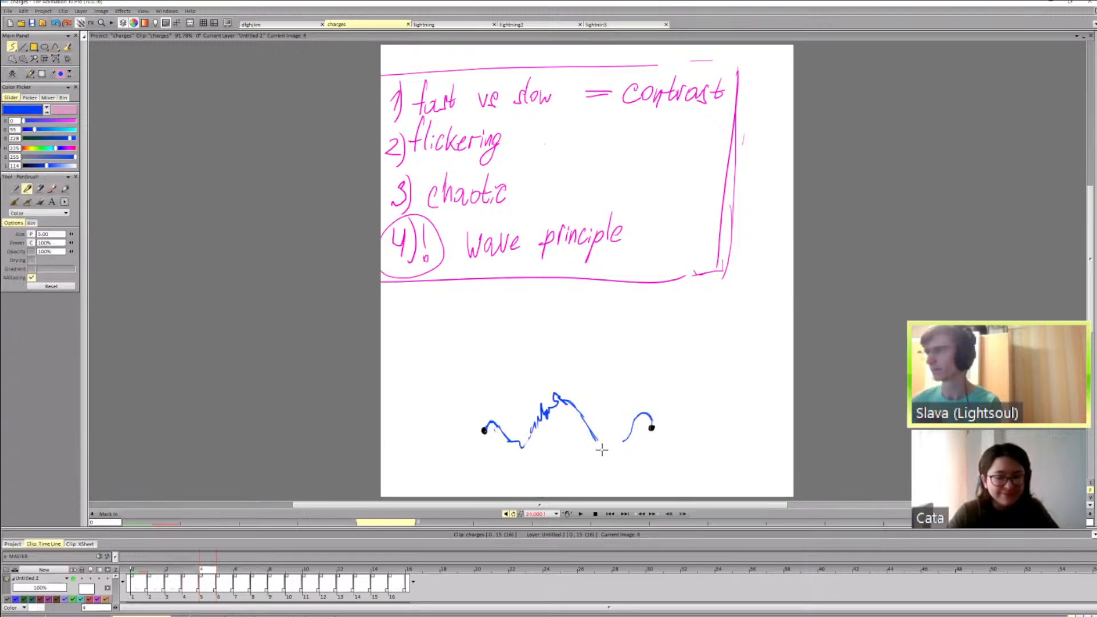
Step: Go to the sixth image and replace the first half of its wave with broken, jagged strokes
key("Right")
key("Right")
key("Right")
key("Left")
key("Left")
key("Left")
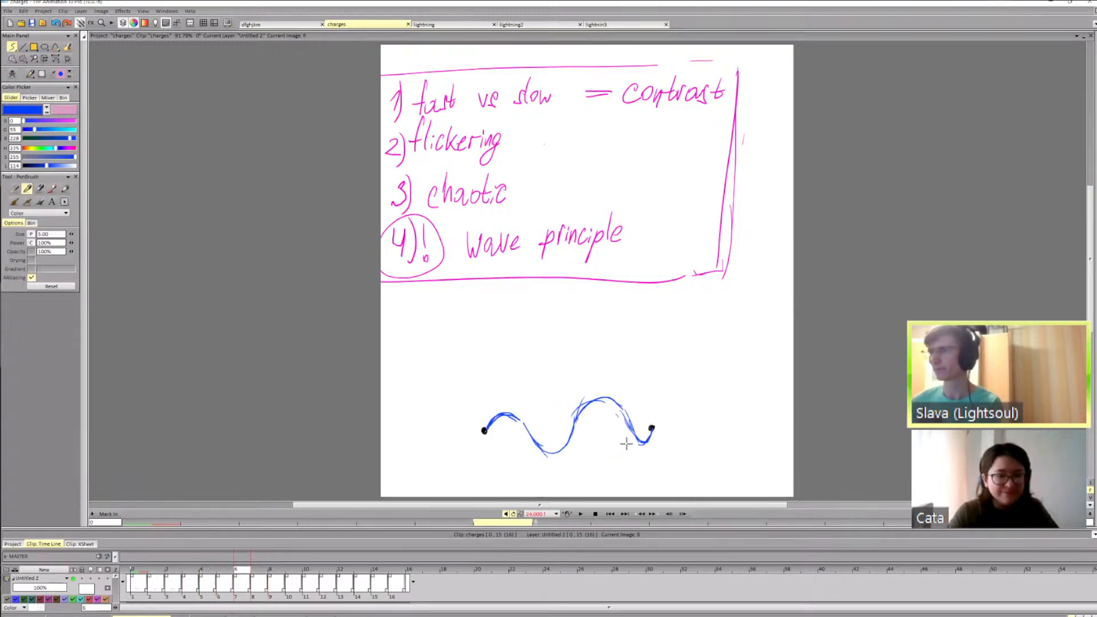
key("Right")
key("shift+d")
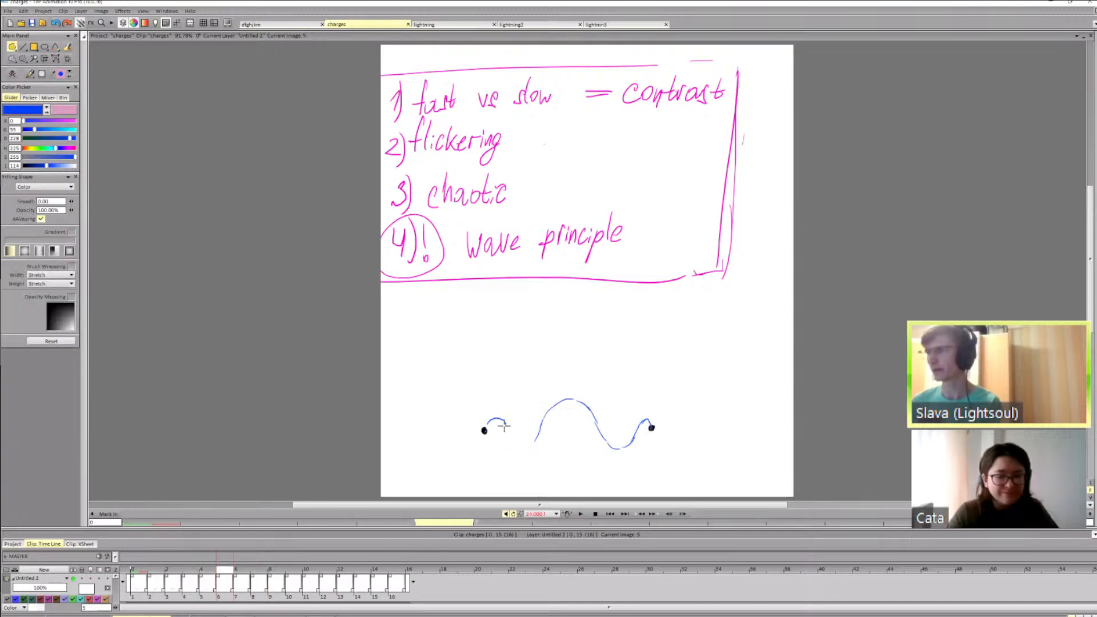
key("d")
left_click_drag(491, 420, 565, 410)
key("Left")
key("Right")
Step: Redraw the second half of the sixth image's wave with jagged strokes, undoing the loop drawn near the trough
key("shift+d")
key("d")
key("shift+d")
key("d")
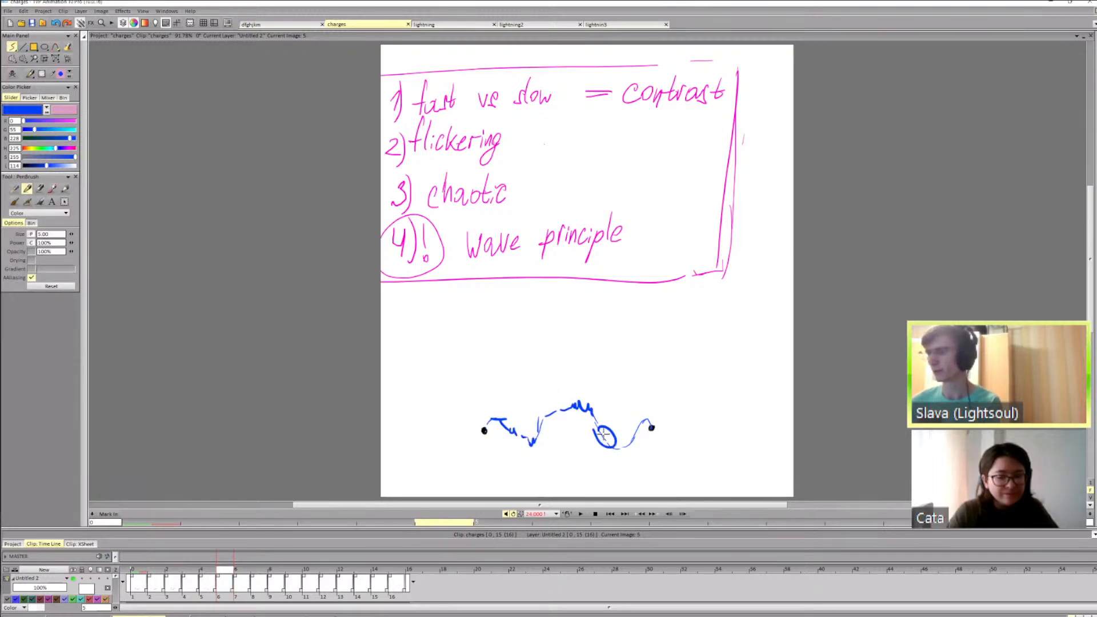
key("ctrl+z")
key("shift+d")
left_click_drag(611, 447, 606, 444)
key("d")
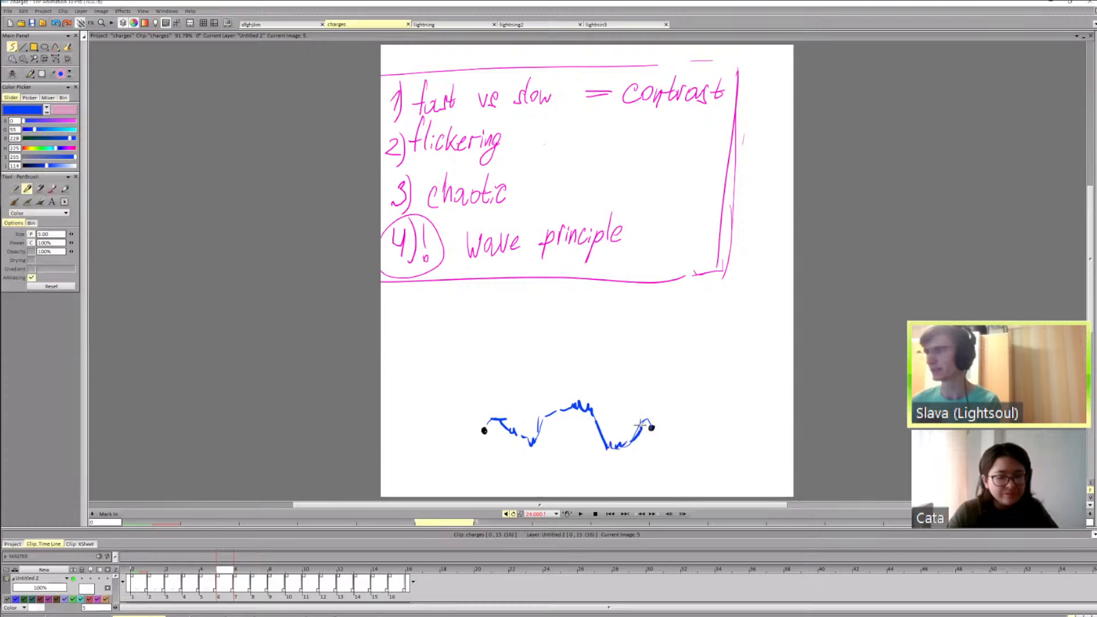
Step: Flip between neighbouring images and redraw the first half of the seventh image's wave with thick, jagged strokes
key("Right")
key("Right")
key("Left")
key("Left")
key("Right")
key("Right")
key("Left")
key("Left")
key("Right")
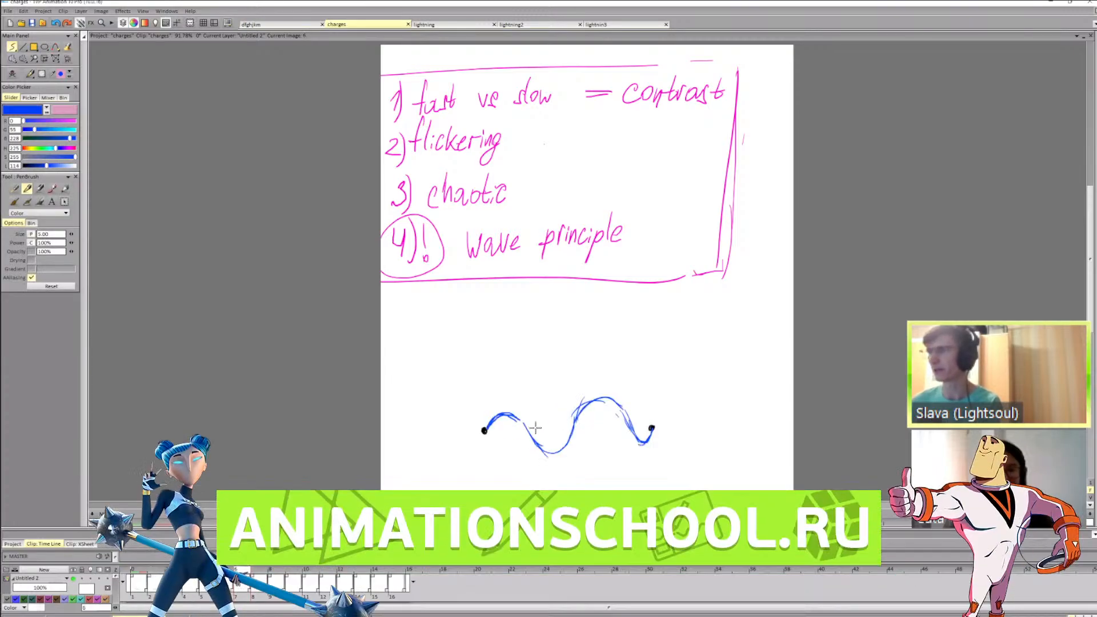
key("shift+d")
key("d")
mouse_move(504, 401)
left_mouse_down()
mouse_move(495, 423)
mouse_move(516, 407)
mouse_move(555, 454)
mouse_move(586, 405)
mouse_move(619, 399)
mouse_move(594, 405)
left_mouse_up()
Step: Erase the smooth second crest of the seventh image's wave and rework it with rough strokes
key("Left")
key("Right")
key("shift+d")
key("d")
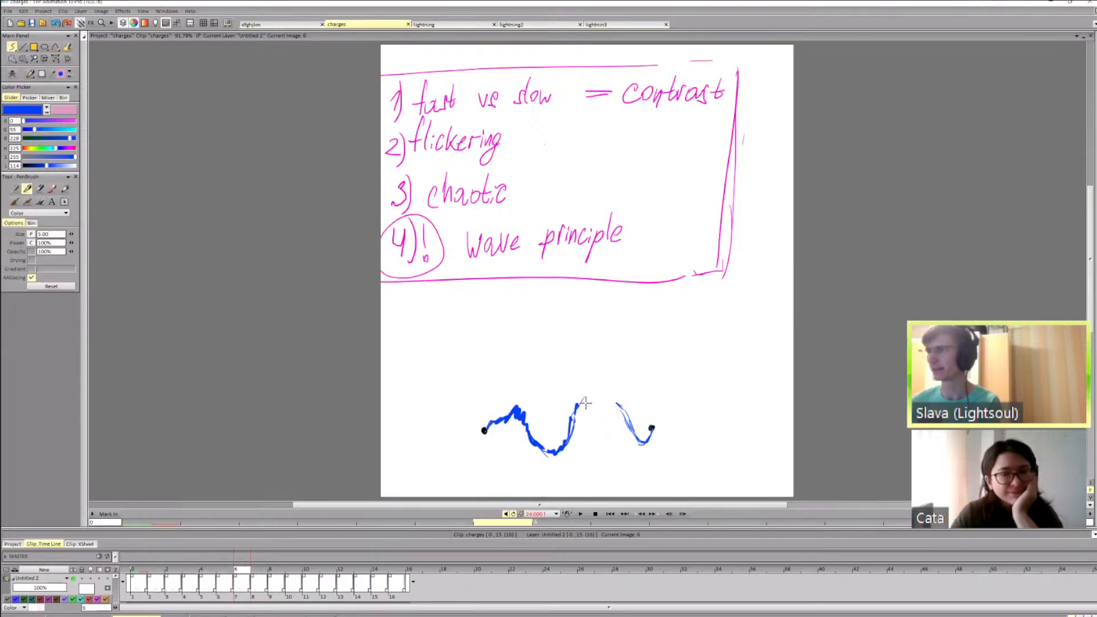
Step: Go to the ninth image and add spiky, jagged strokes over its wave's first crest and the descent to the trough
key("Right")
key("Right")
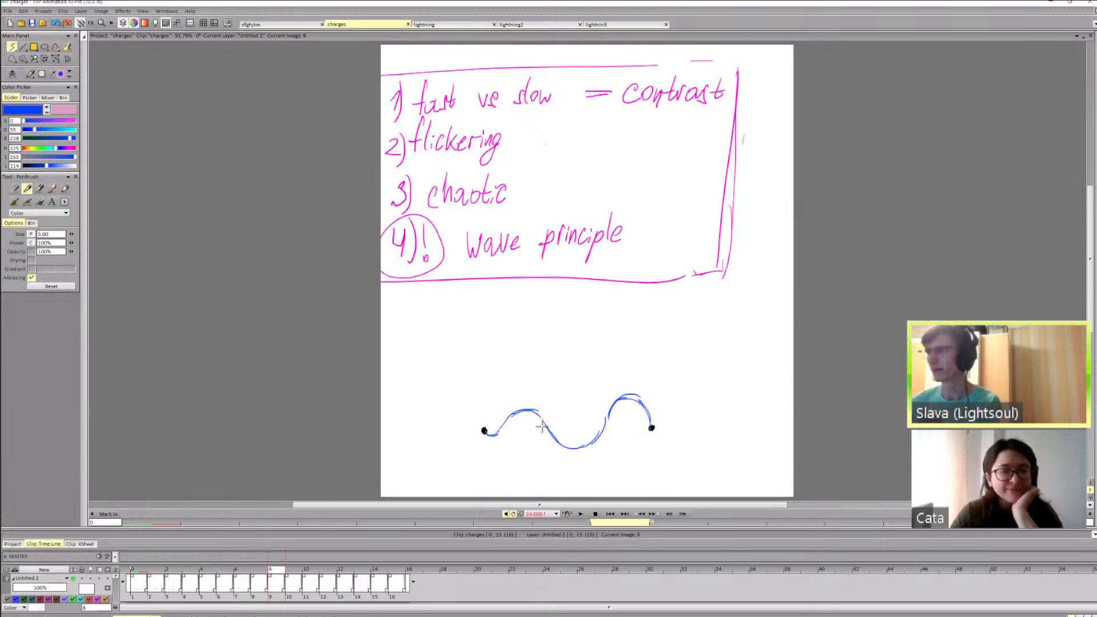
key("shift+d")
mouse_move(531, 408)
left_mouse_down()
mouse_move(520, 432)
mouse_move(509, 416)
left_mouse_up()
key("d")
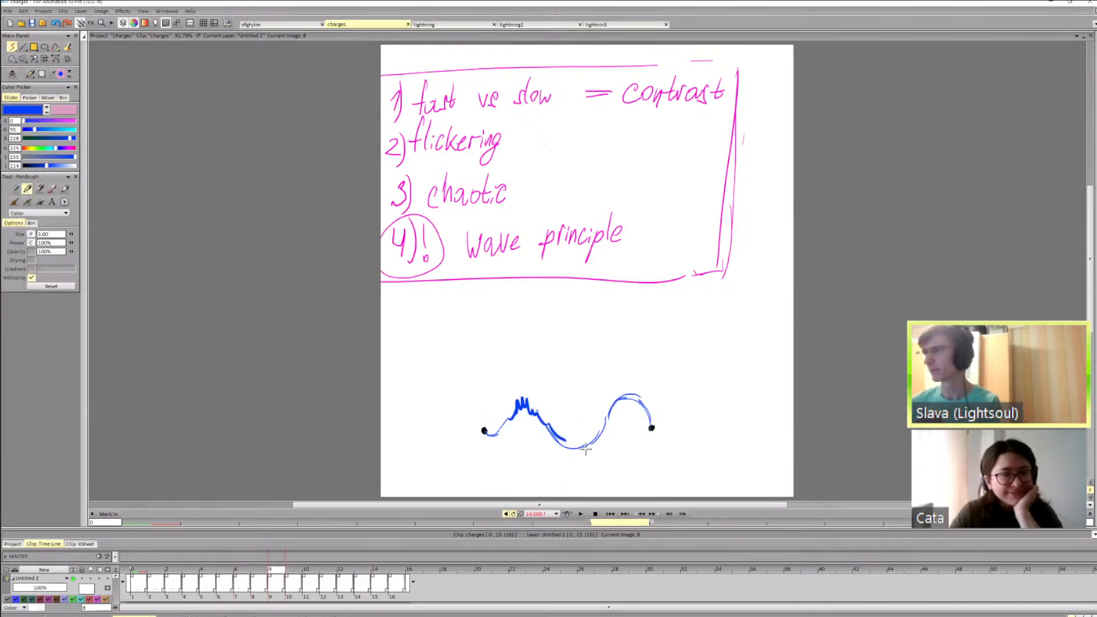
key("shift+d")
key("d")
mouse_move(563, 444)
left_mouse_down()
mouse_move(566, 454)
mouse_move(604, 440)
mouse_move(531, 439)
mouse_move(552, 440)
left_mouse_up()
Step: Roughen the wave between the ninth and thirteenth images with jagged strokes, ending on the thirteenth image
key("Right")
key("Right")
key("shift+d")
key("d")
mouse_move(515, 440)
left_mouse_down()
mouse_move(545, 410)
mouse_move(590, 445)
mouse_move(613, 446)
mouse_move(630, 425)
mouse_move(542, 419)
mouse_move(575, 413)
mouse_move(608, 444)
left_mouse_up()
key("Right")
key("Right")
key("Left")
key("shift+d")
key("d")
key("Left")
key("Right")
key("Right")
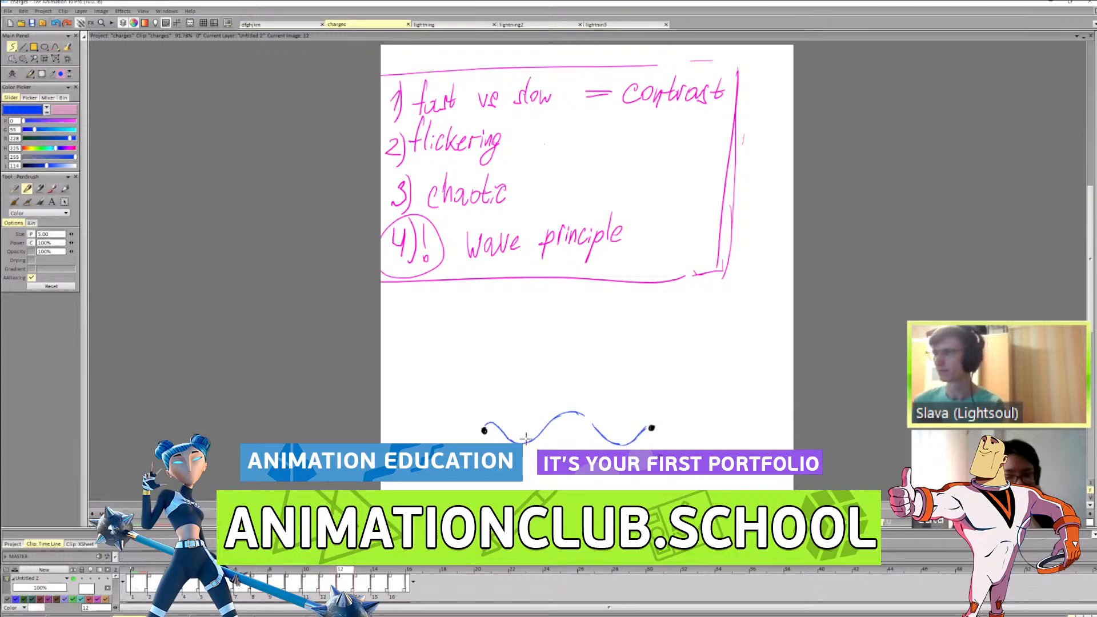
Step: Add thick, jagged strokes along the second half of the thirteenth image's wave and move on to the last image
left_click_drag(599, 425, 651, 428)
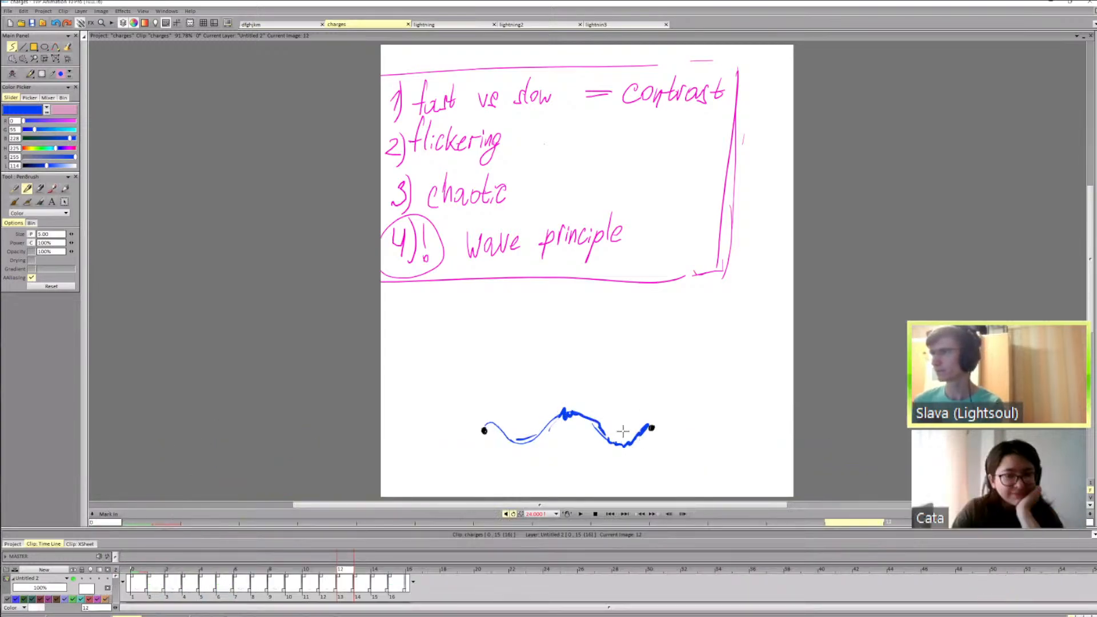
key("Right")
key("Right")
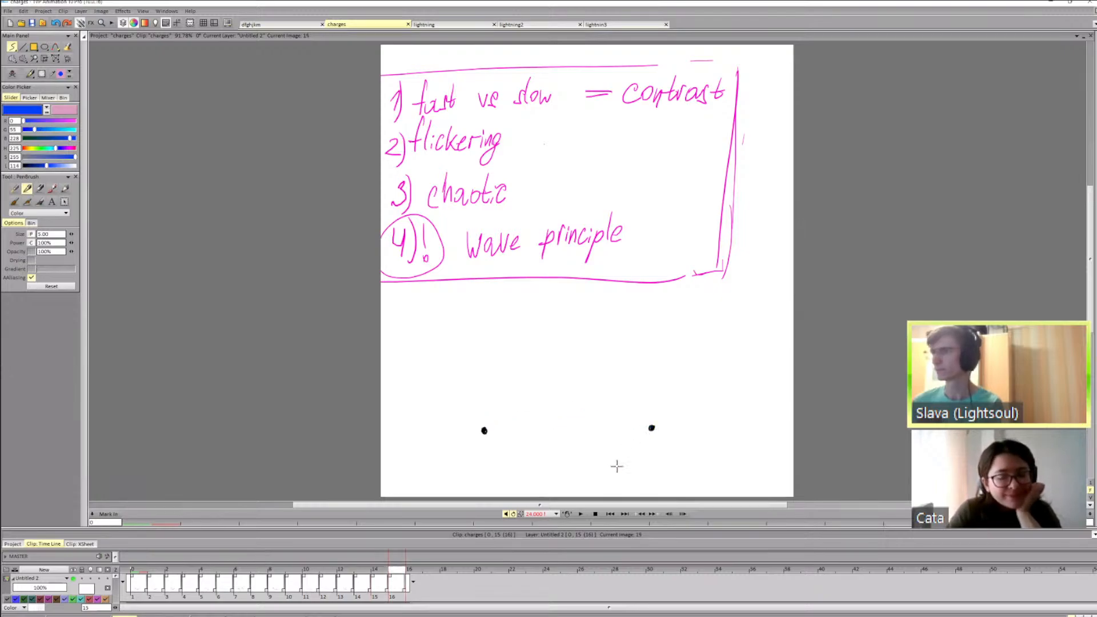
Step: Play the roughened wave loop at 24 fps to examine its electric motion
left_click(581, 515)
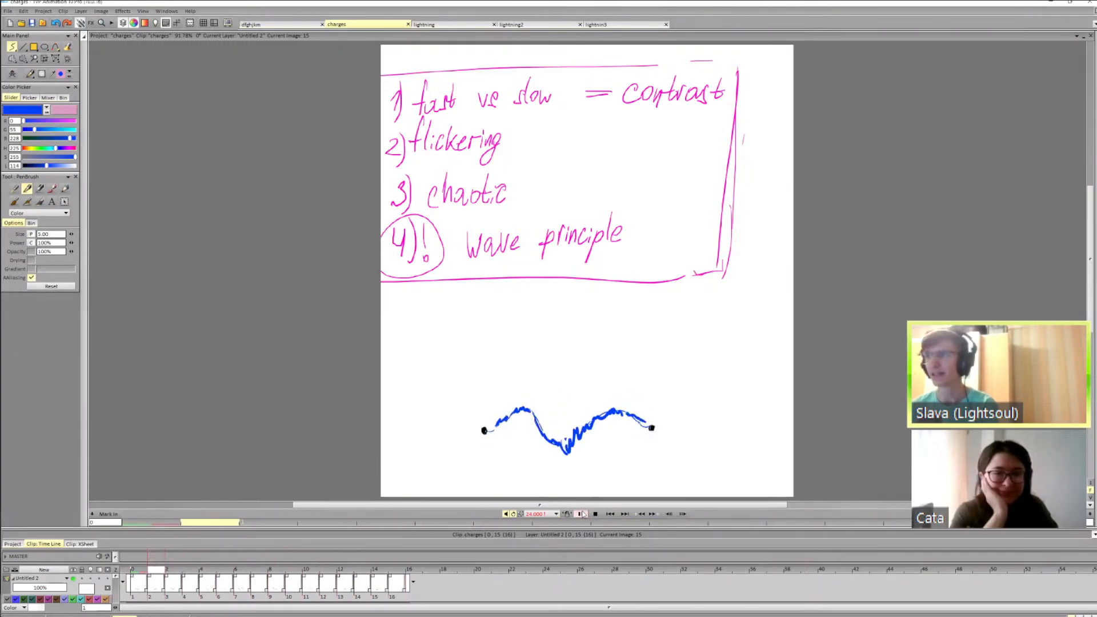
left_click(581, 514)
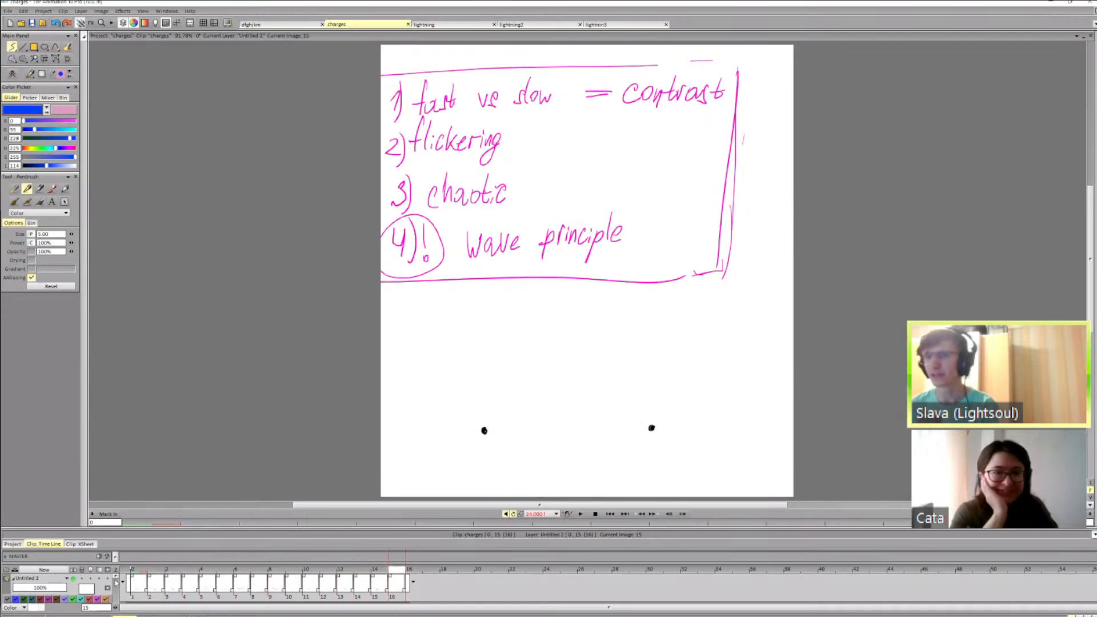
left_click(75, 580)
left_click(73, 579)
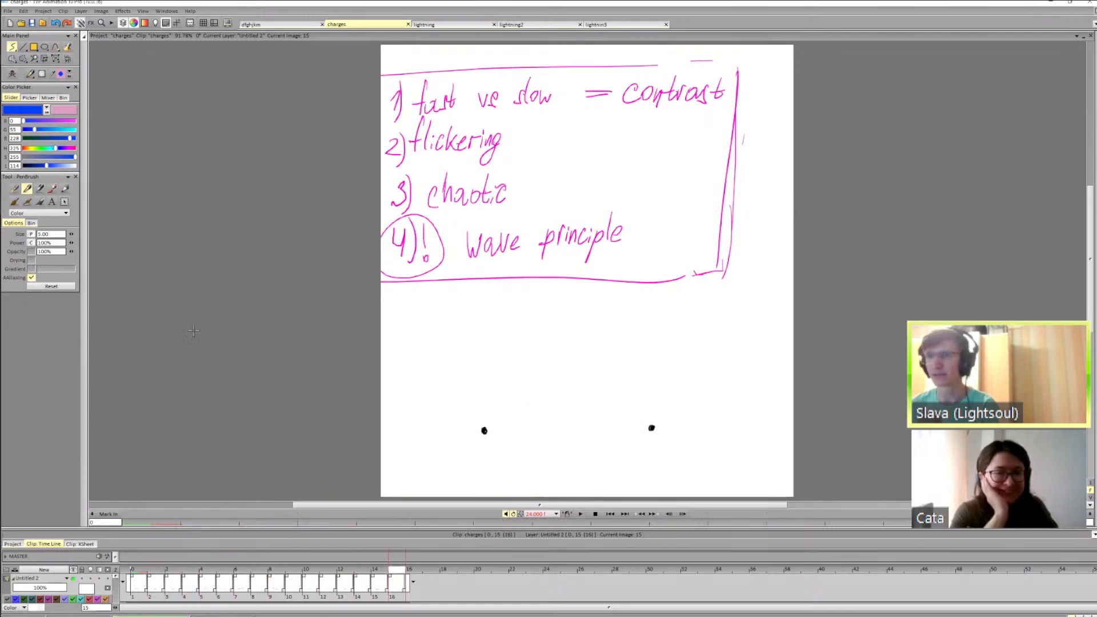
Step: Switch to the dfghjkm project, play its cyan electricity animation and examine its opening images one by one
left_click(255, 23)
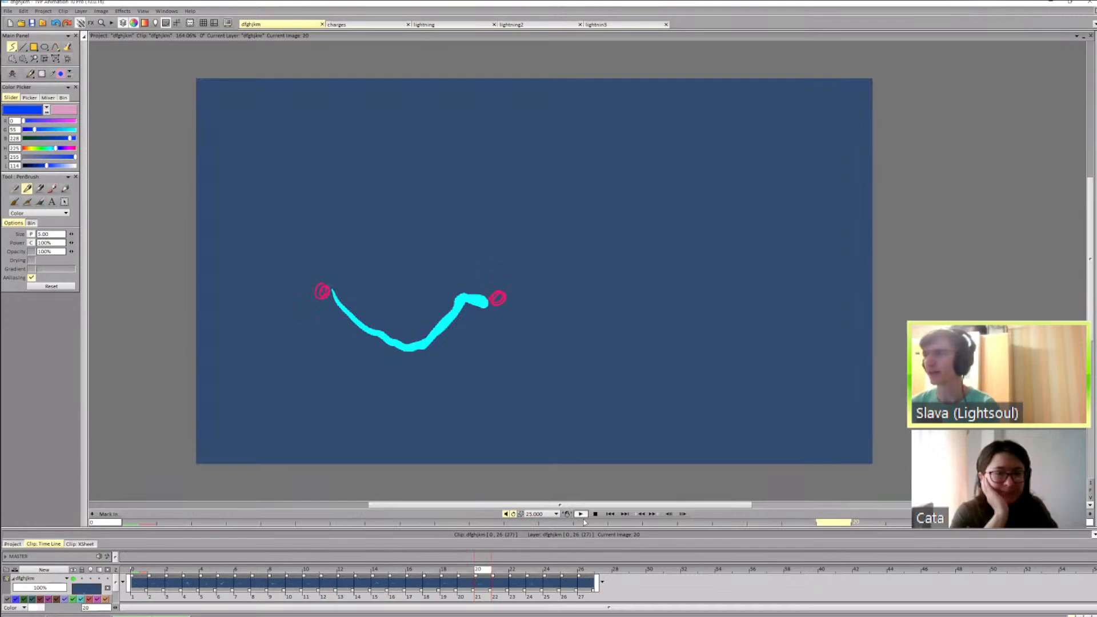
left_click(581, 514)
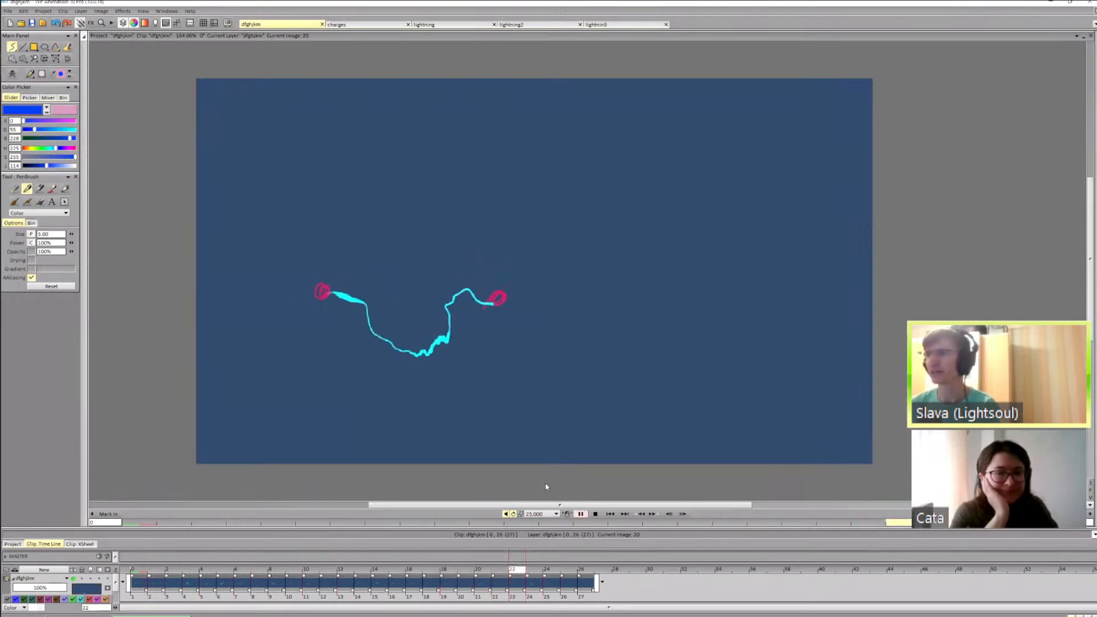
left_click(140, 570)
key("Right")
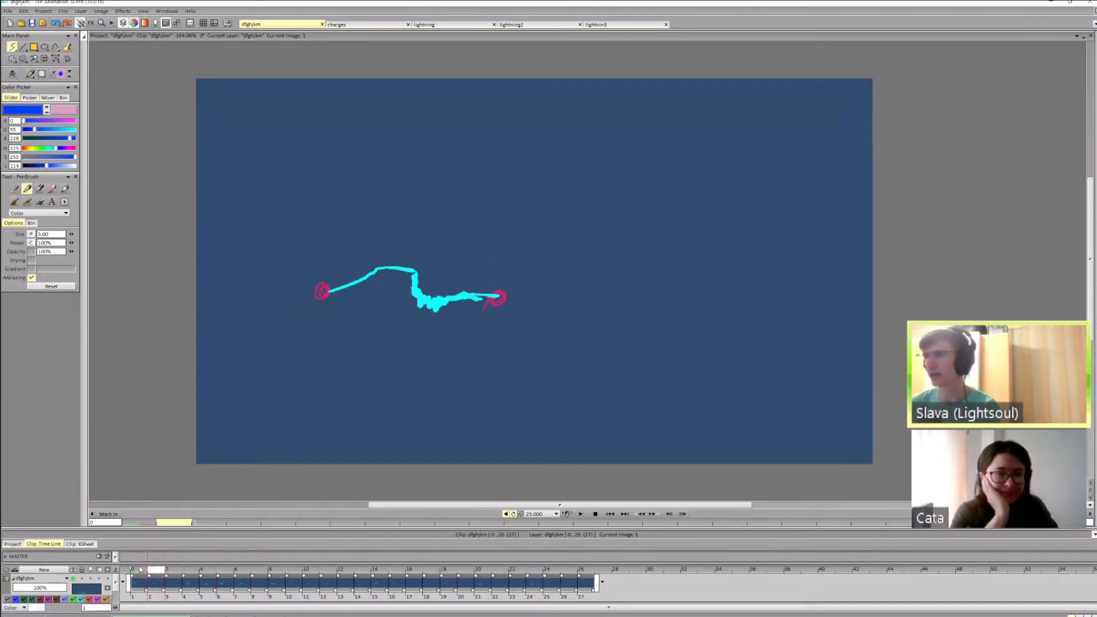
key("Right")
key("Left")
key("Right")
key("Right")
key("Right")
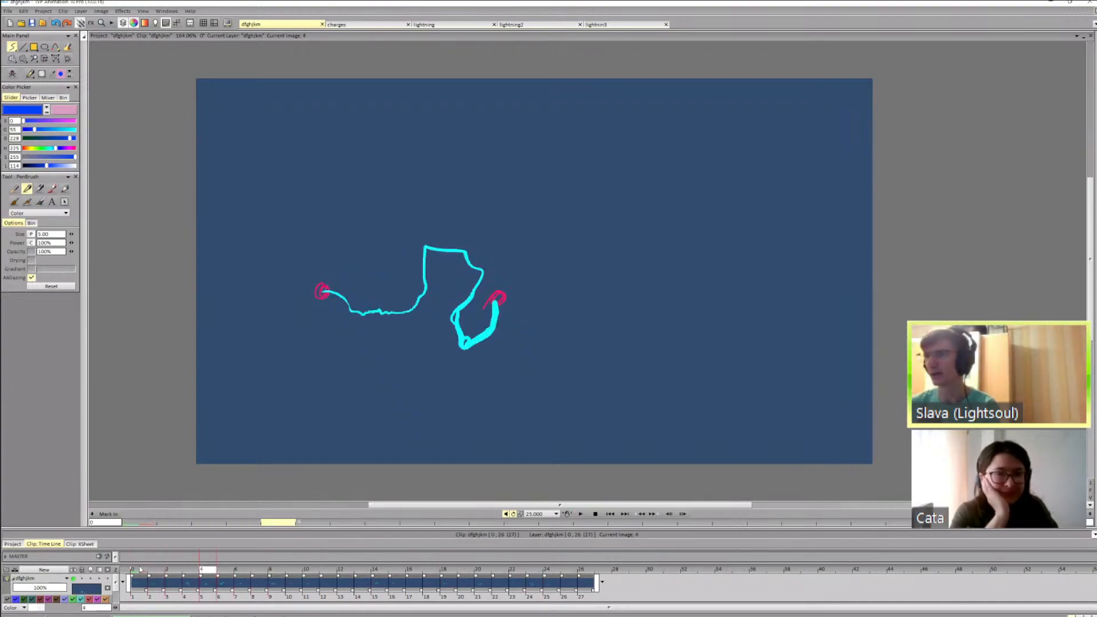
key("Right")
key("Right")
key("Right")
key("Right")
key("Right")
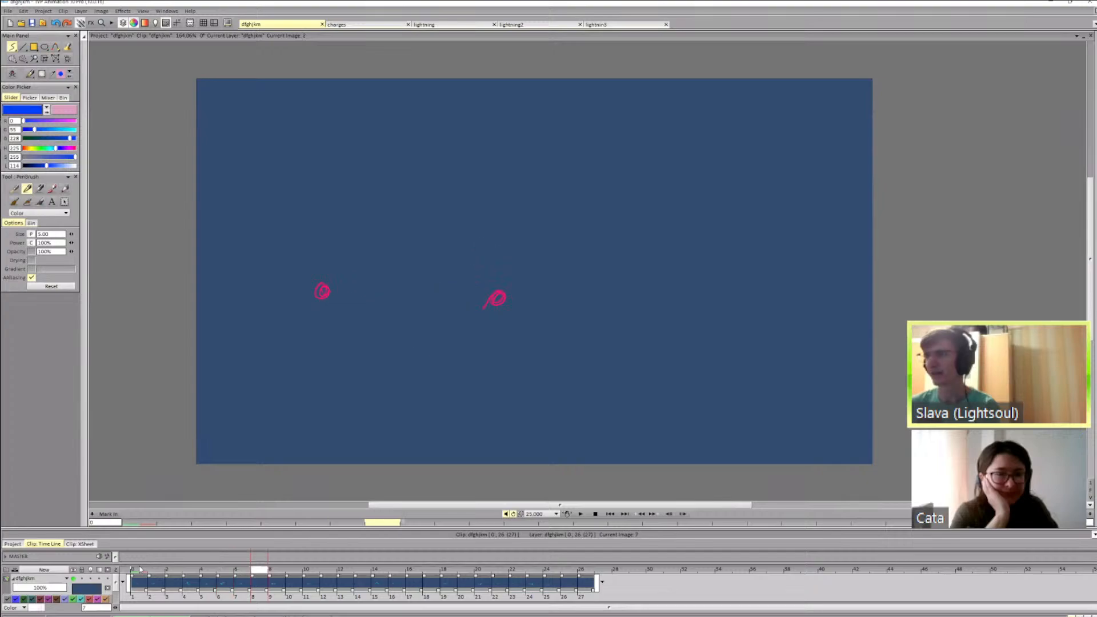
key("Right")
key("Right")
key("Right")
key("Right")
key("Right")
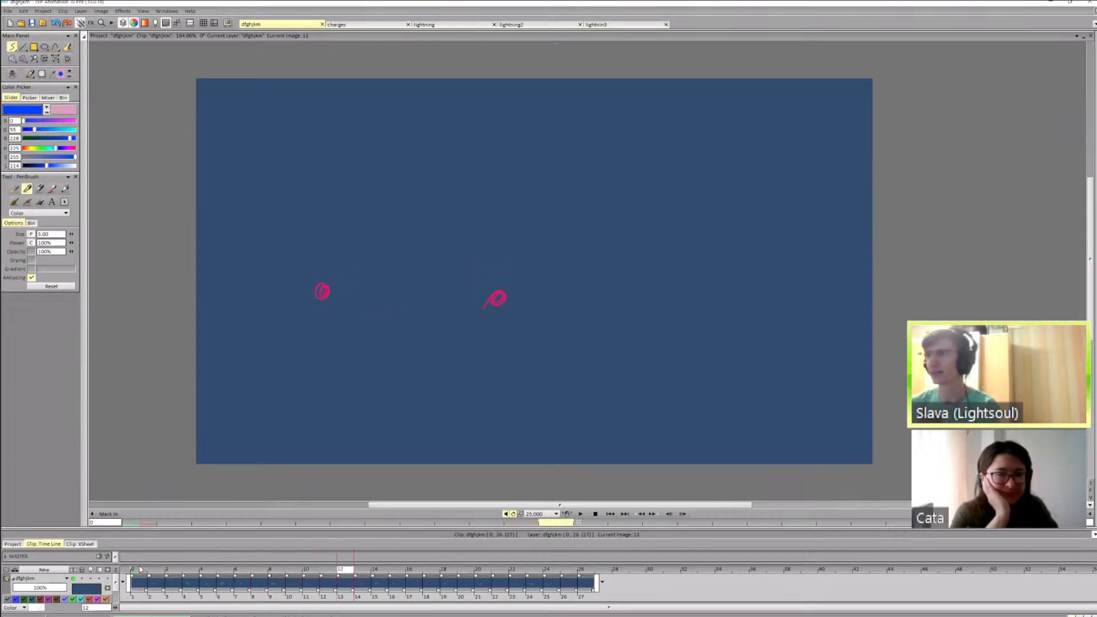
Step: Examine the remaining images of the dfghjkm electricity animation one by one and return to the charges project
key("Left")
key("Left")
key("Left")
key("Left")
key("Left")
key("Left")
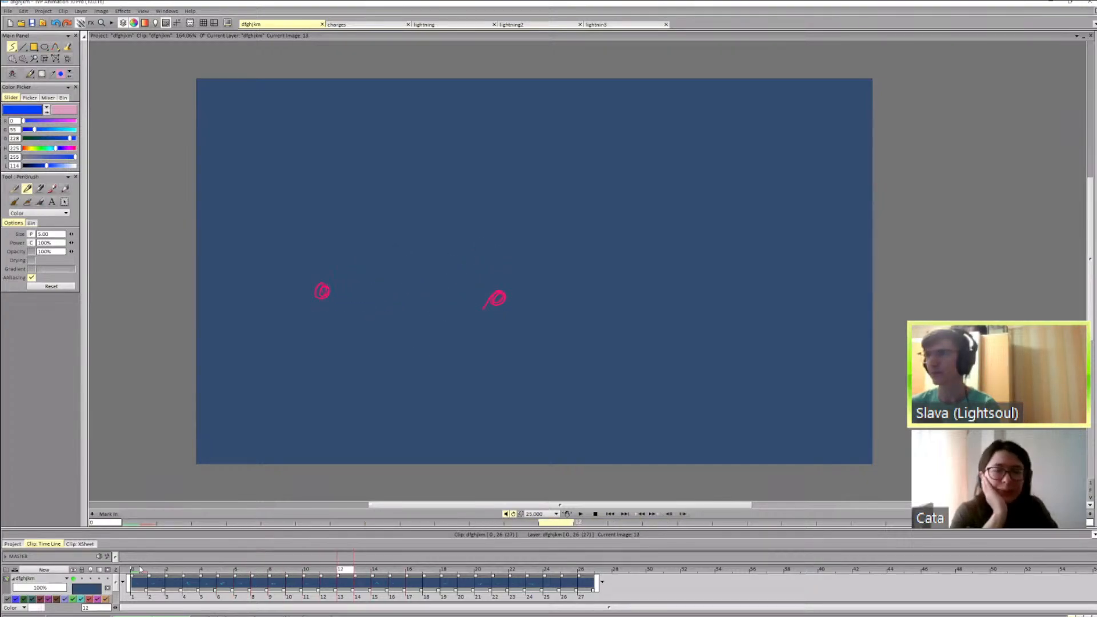
key("Right")
key("Right")
key("Right")
key("Right")
key("Right")
key("Right")
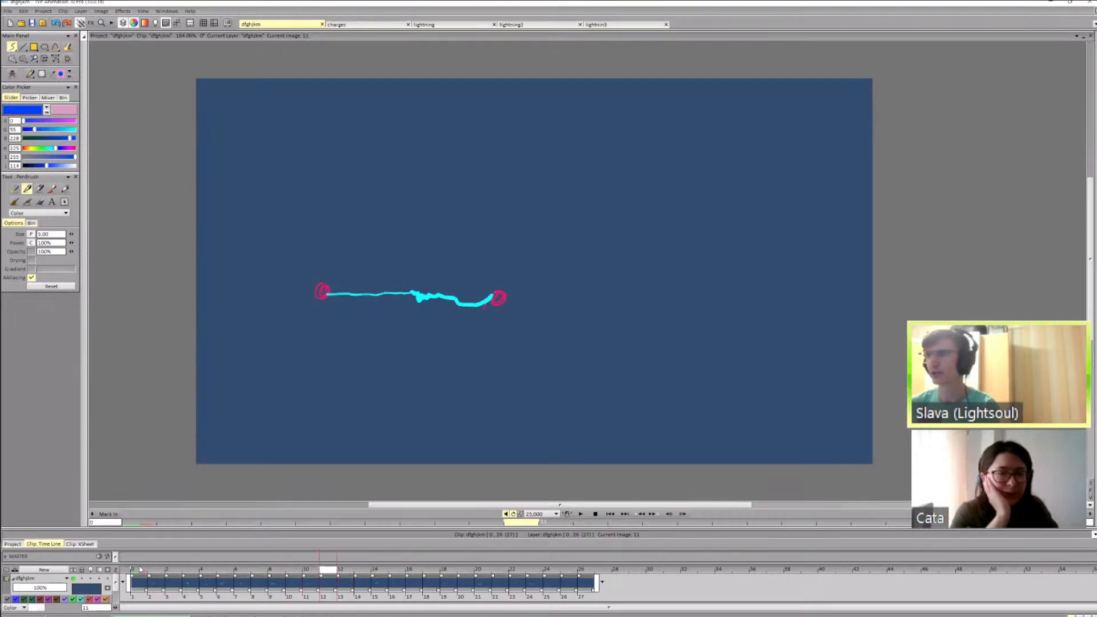
key("Right")
key("Right")
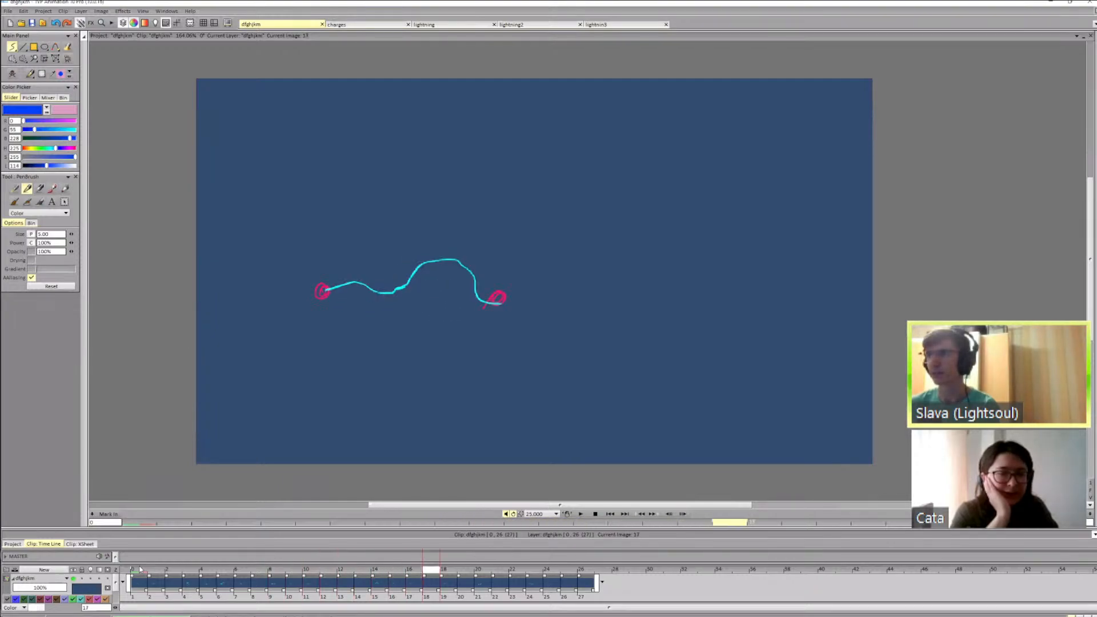
key("Right")
key("Right")
key("Right")
key("Right")
key("Right")
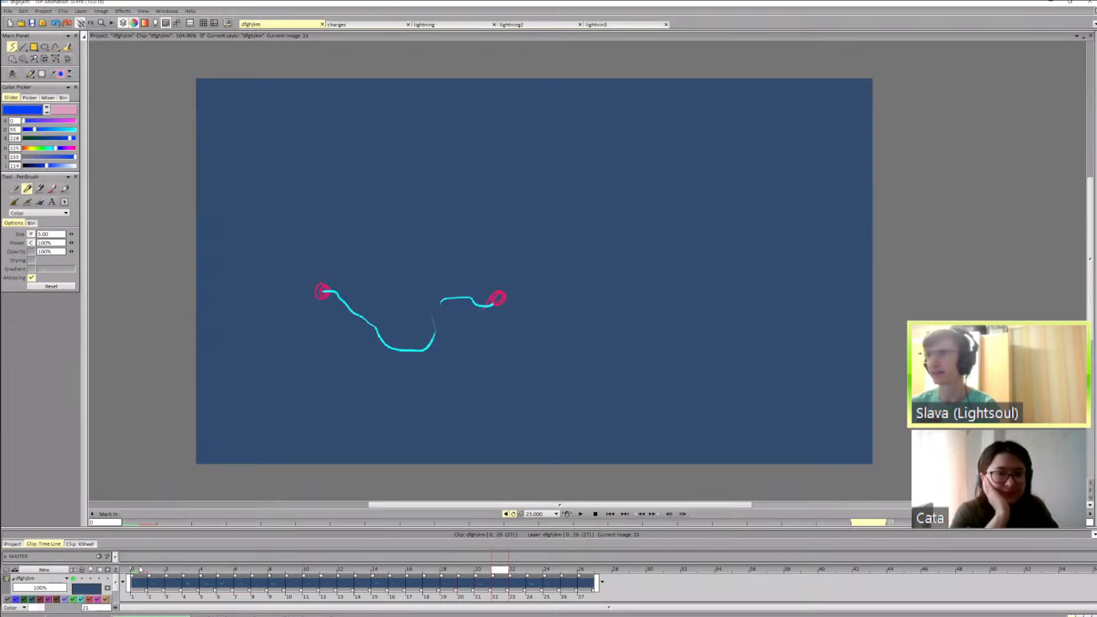
key("Right")
key("Right")
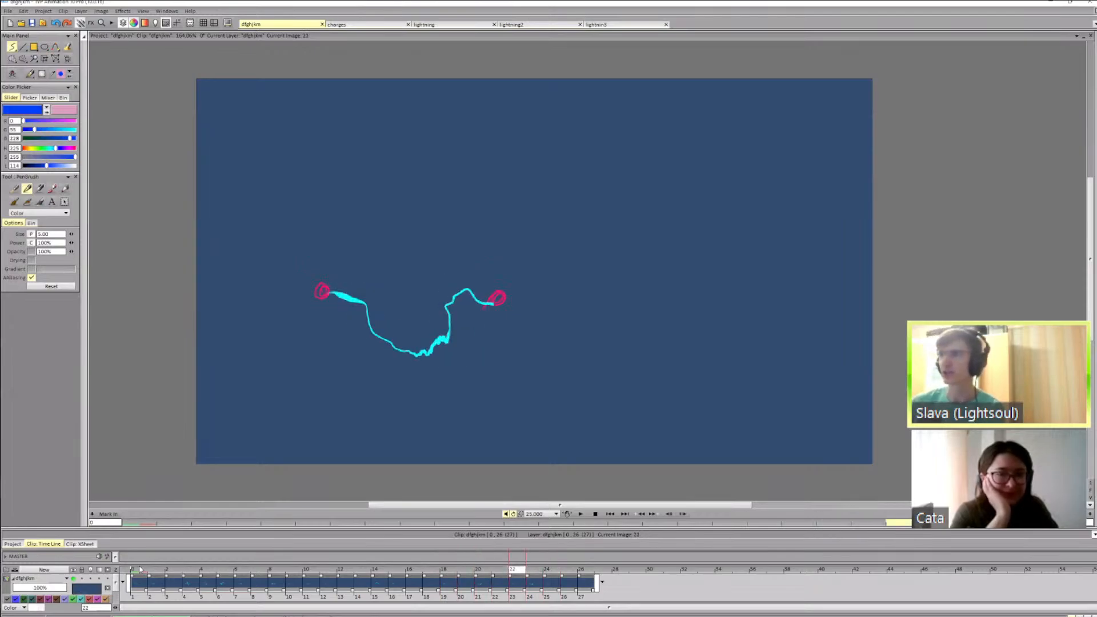
key("Right")
left_click(374, 25)
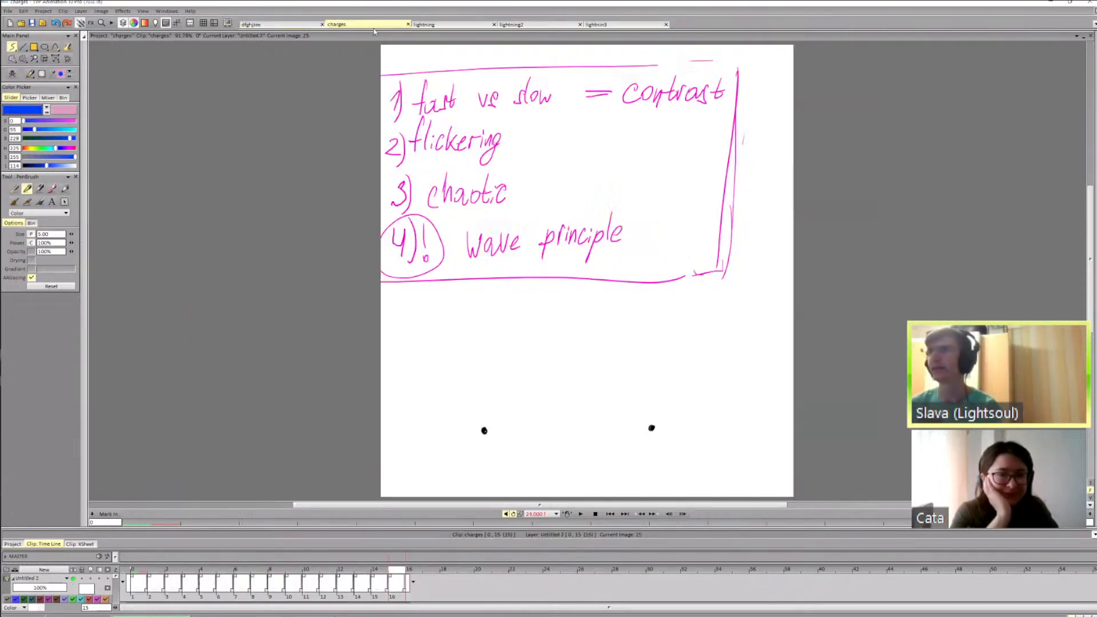
Step: Erase the first crest of the second image's wave and redraw it as a lower, rough crest
left_click(136, 562)
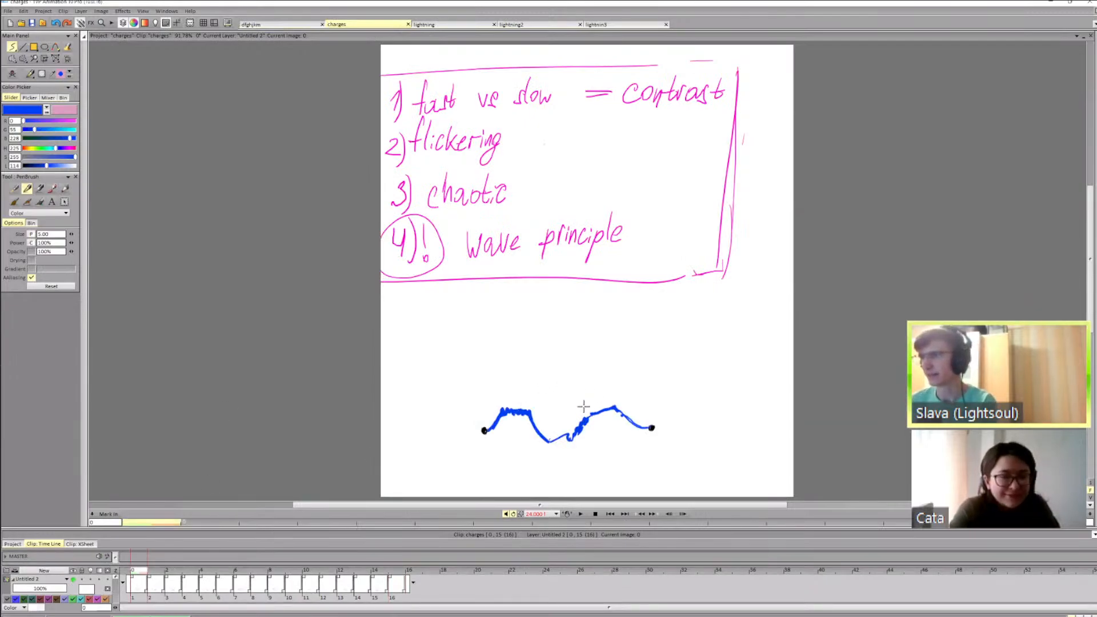
key("Right")
key("Left")
key("Right")
key("shift+d")
left_click_drag(523, 413, 516, 412)
key("d")
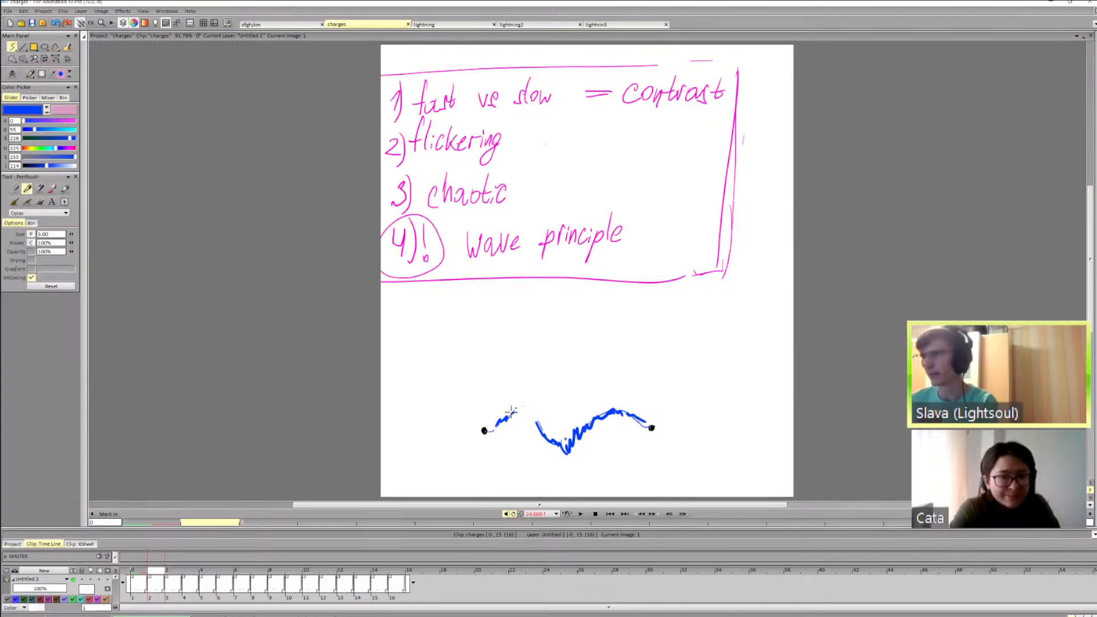
key("Left")
key("Right")
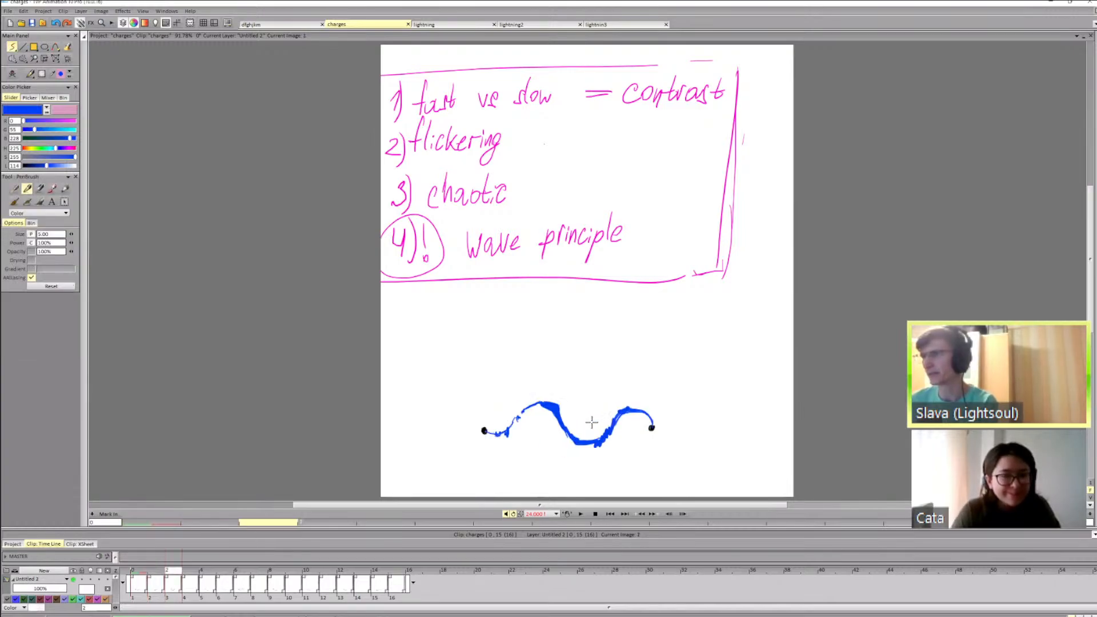
Step: Erase the first crest of the third image's wave and replace it with a thick line sloping down into the trough
key("Left")
key("Left")
key("Right")
key("Right")
key("shift+d")
mouse_move(522, 404)
left_mouse_down()
mouse_move(523, 419)
mouse_move(588, 406)
mouse_move(571, 423)
left_mouse_up()
key("d")
left_click_drag(512, 412, 522, 421)
key("Left")
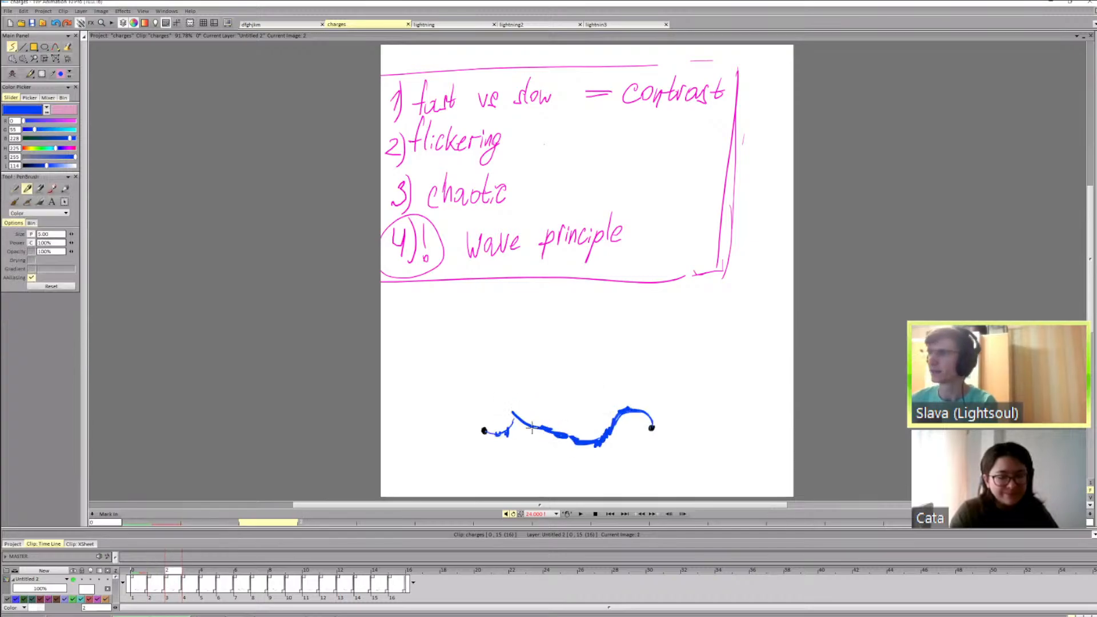
key("Left")
key("Right")
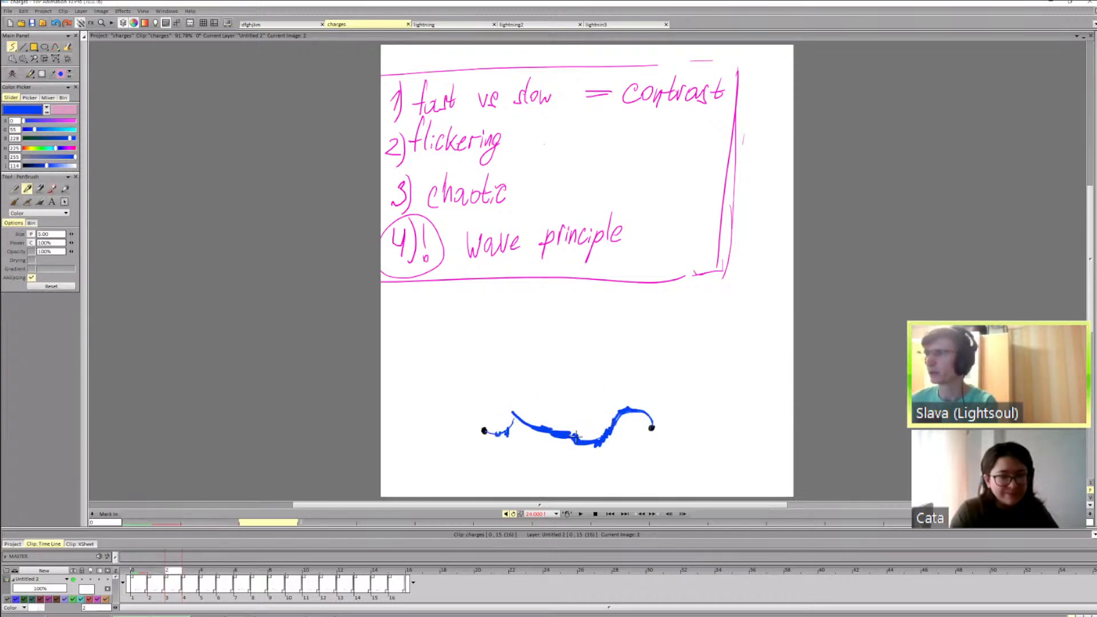
Step: Redraw the middle of the fifth image's wave as a nearly flat line ending in a jagged peak
key("Right")
key("Left")
key("Left")
key("Right")
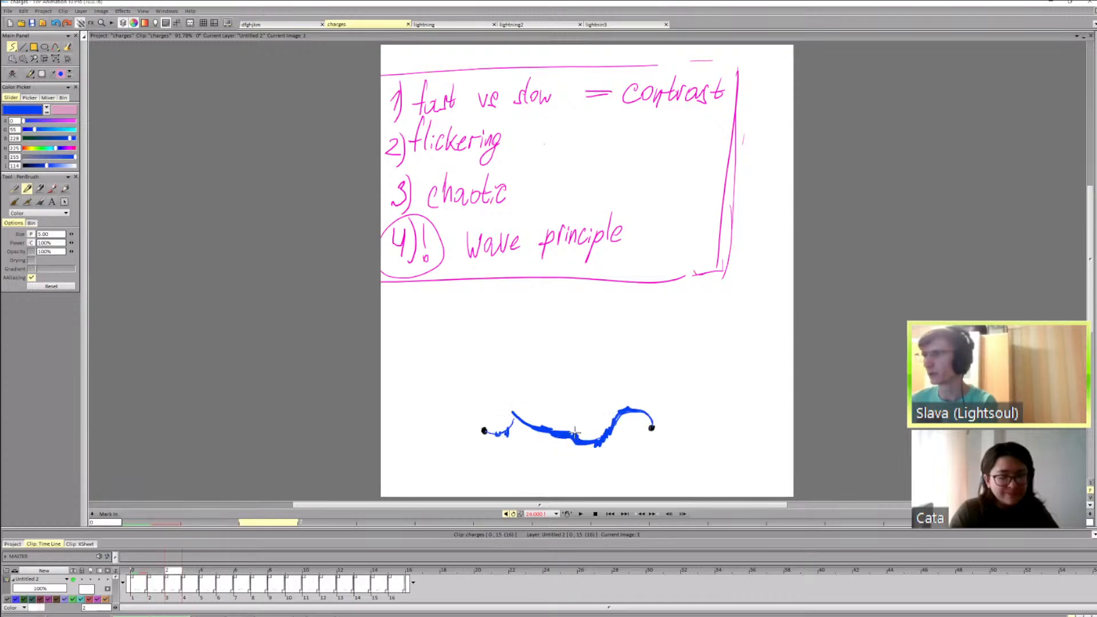
key("Right")
key("Right")
key("d")
left_click_drag(531, 437, 597, 426)
key("Left")
key("Left")
key("Left")
key("Right")
key("Right")
key("Right")
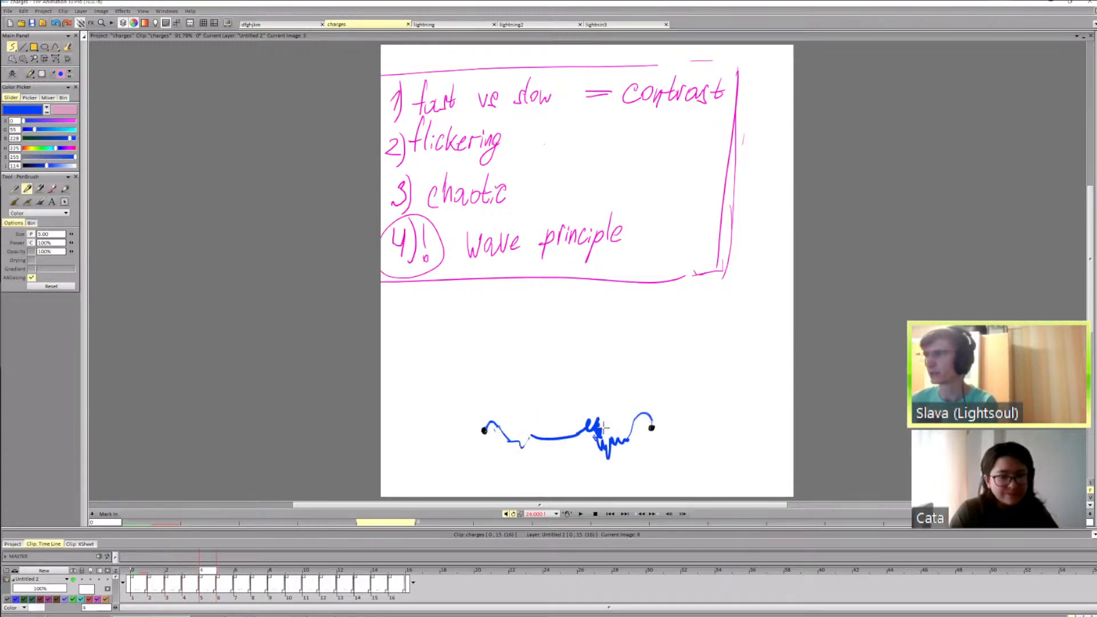
Step: Compare the opening images of the wave one by one and undo the last stroke on the fifth image
key("Left")
key("Left")
key("Left")
key("Right")
key("Right")
key("Right")
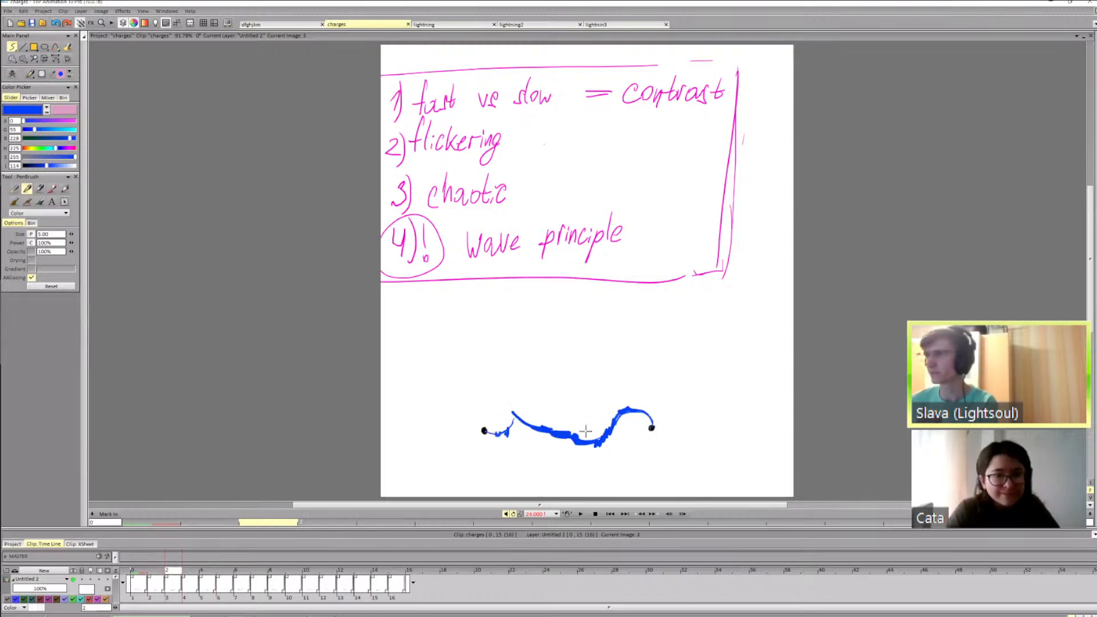
key("Left")
key("Left")
key("Left")
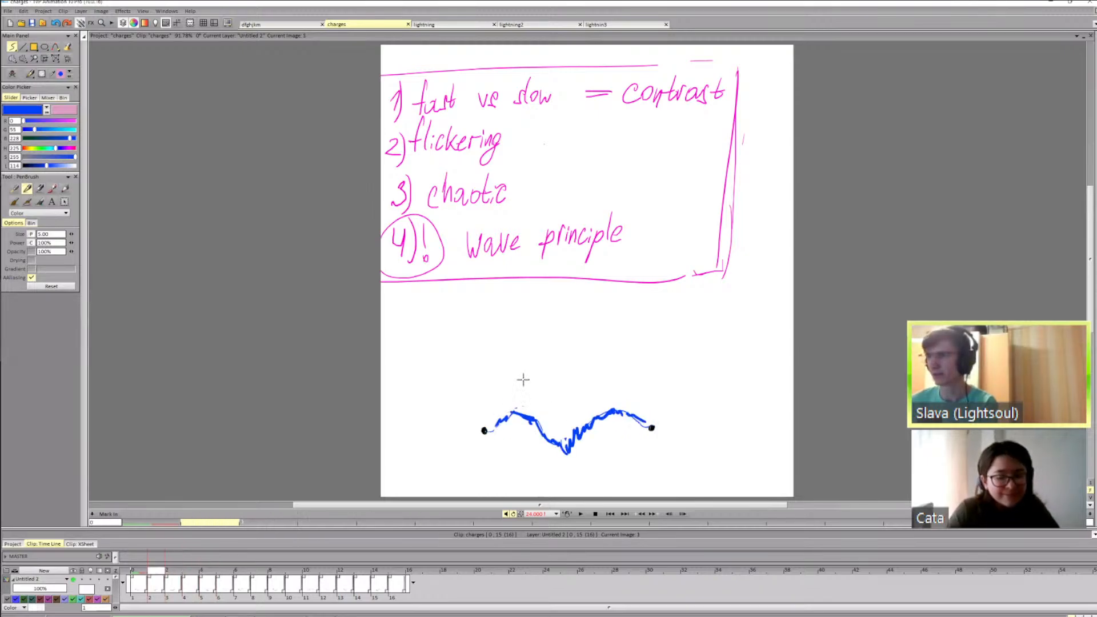
key("Right")
key("Right")
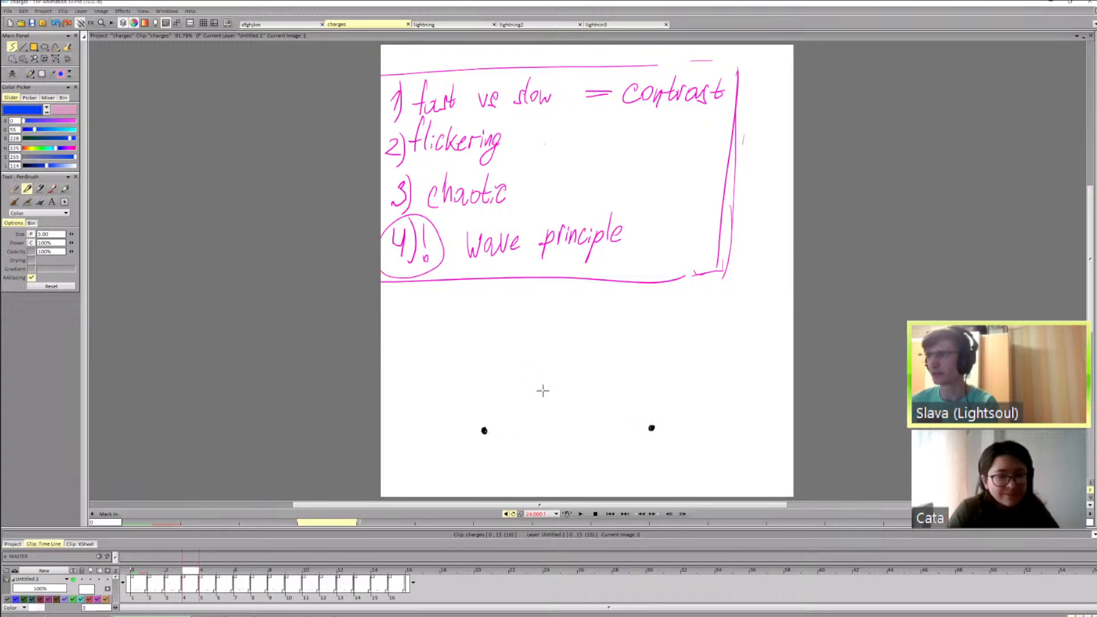
key("Right")
key("ctrl+z")
key("Right")
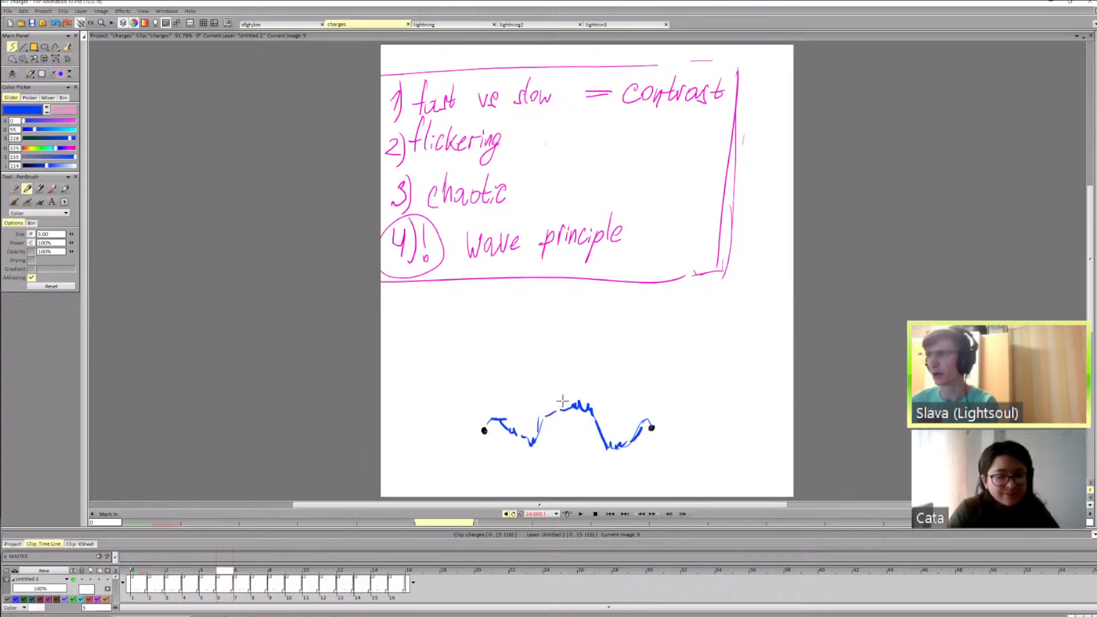
Step: Erase the middle crest of the sixth image's wave and redraw it as a rising line ending in a jagged peak
key("Left")
key("Left")
key("Left")
key("Left")
key("Right")
key("Right")
key("Right")
key("Right")
key("Right")
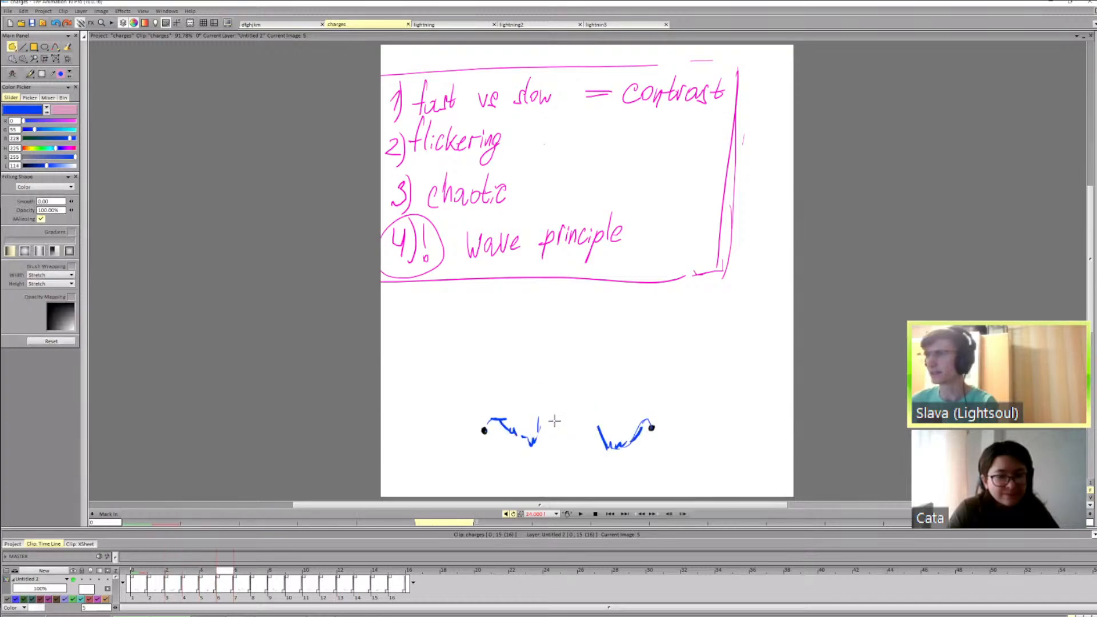
key("d")
key("Left")
key("Left")
key("Left")
key("Left")
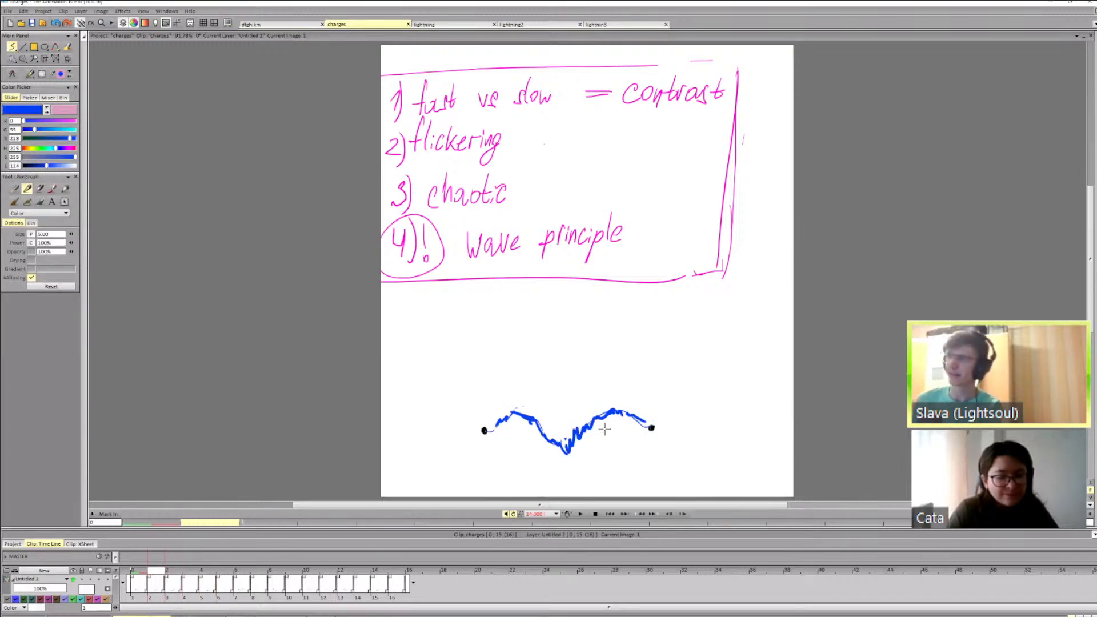
Step: Examine how the reworked crest travels across the second to seventh images by comparing neighbouring images
key("Right")
key("Right")
key("Right")
key("Right")
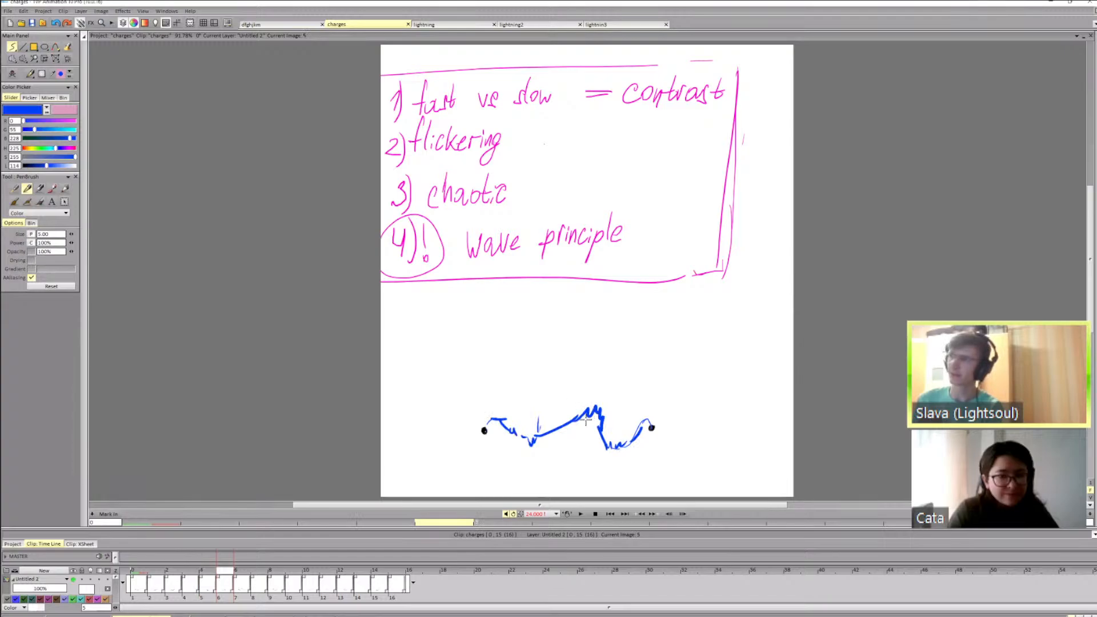
key("Right")
key("Left")
key("Left")
key("Right")
key("Right")
key("Left")
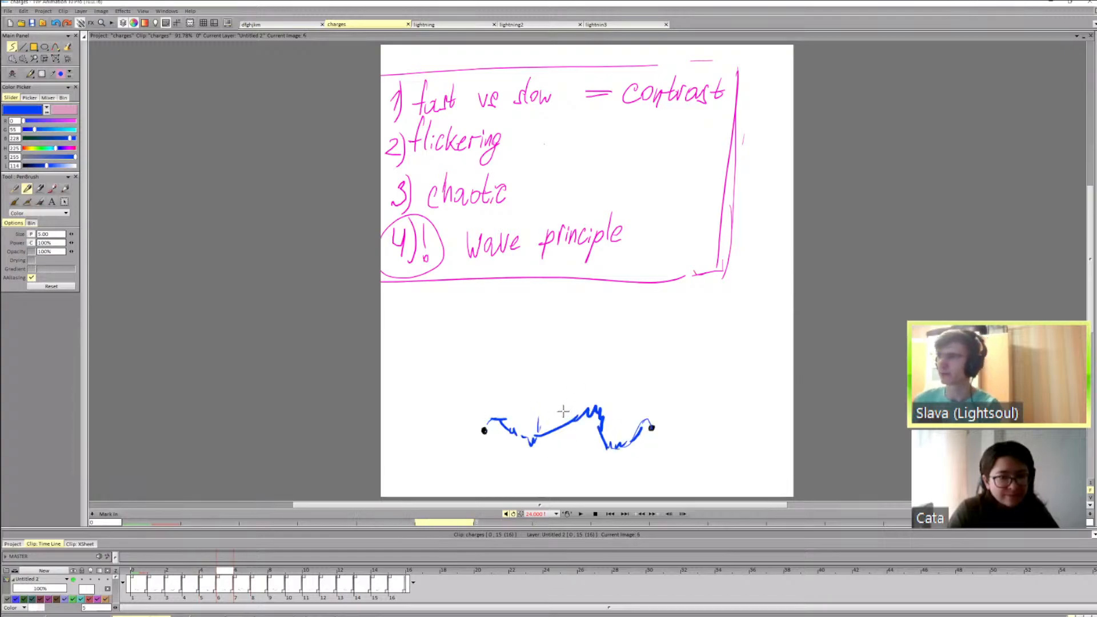
key("Right")
key("Right")
key("Left")
key("Left")
key("Right")
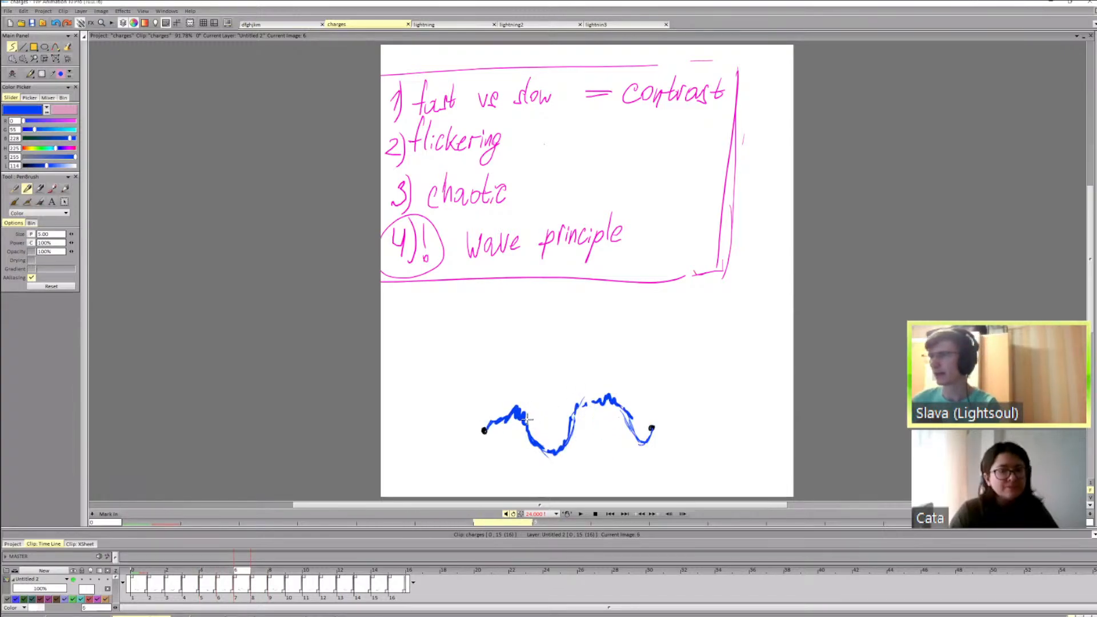
Step: Replace the first crest of the seventh image's wave with a flatter thick line from the first dot, ending in a small bump
mouse_move(529, 420)
left_mouse_down()
mouse_move(485, 414)
mouse_move(532, 442)
left_mouse_up()
key("Left")
key("Right")
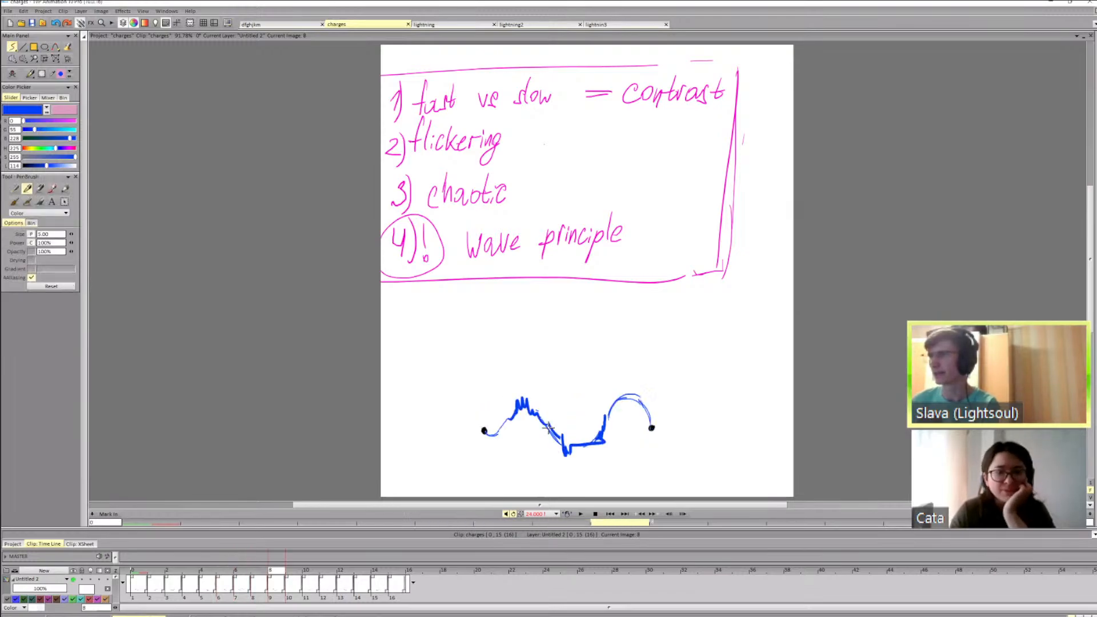
key("Left")
key("Right")
key("Right")
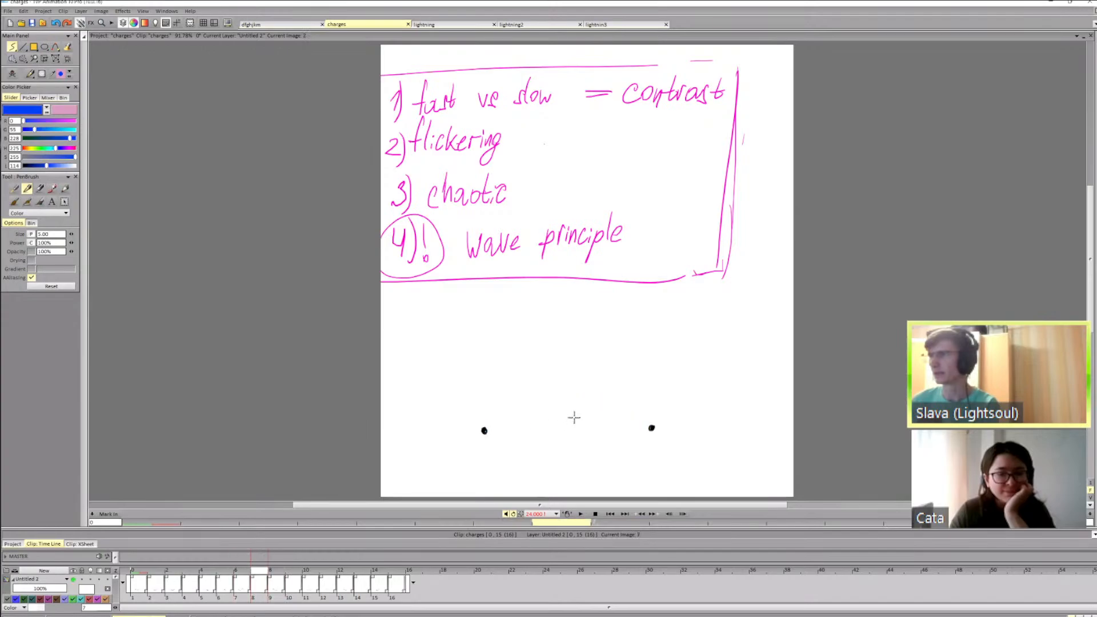
Step: Erase the last crest of the ninth image's wave, redraw it lower and jagged up to the second dot, and compare the neighbouring images
key("shift+d")
key("d")
key("Left")
key("Left")
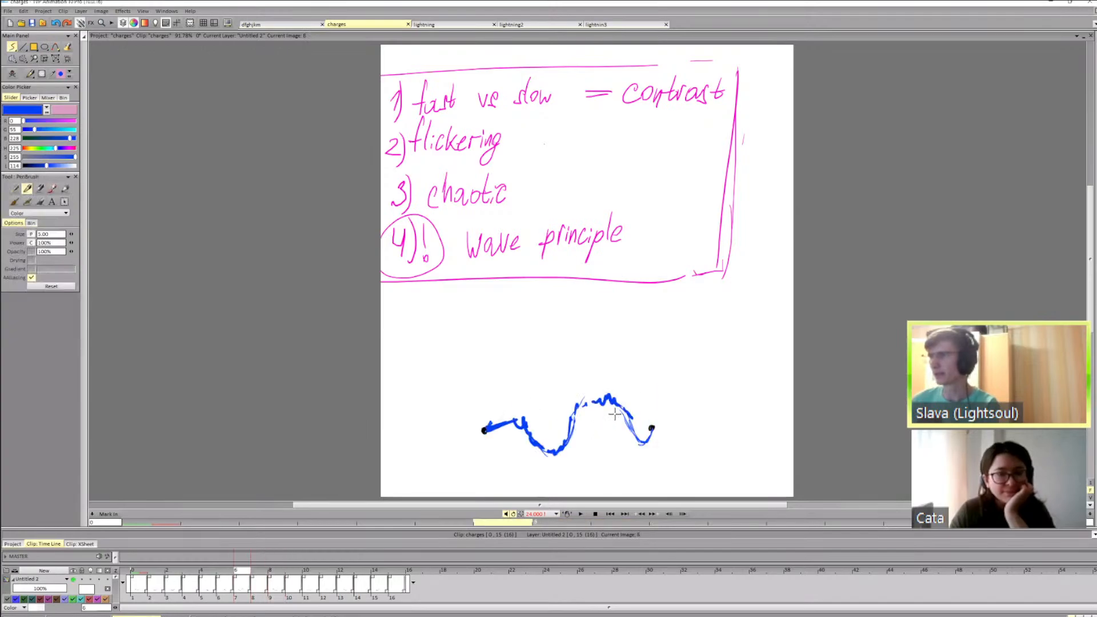
key("Right")
key("Right")
mouse_move(632, 414)
left_mouse_down()
mouse_move(645, 411)
mouse_move(651, 423)
left_mouse_up()
key("Left")
key("Left")
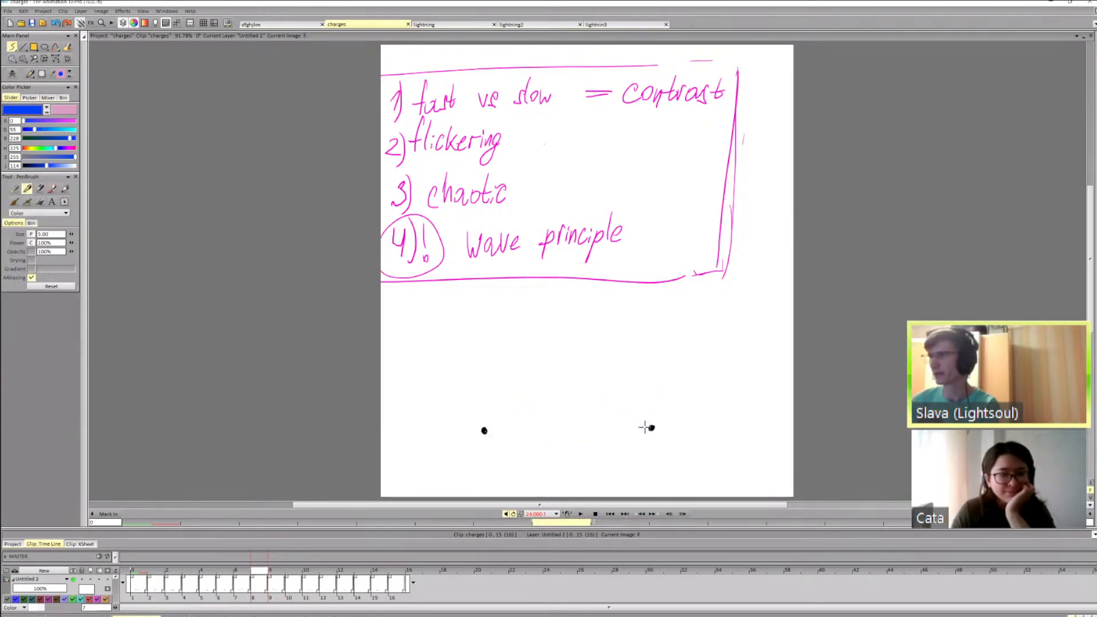
key("Right")
key("Right")
key("Right")
key("Right")
key("Left")
key("Left")
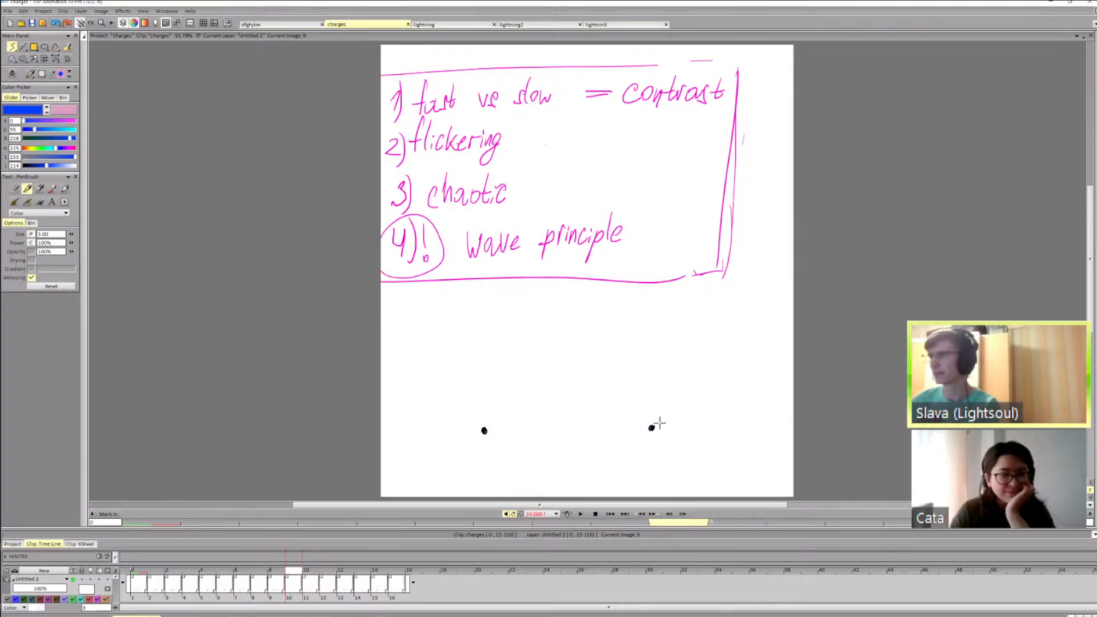
Step: Erase the end of the eleventh image's wave and redraw it as a thick straight line to the second dot
key("Right")
key("Right")
key("shift+d")
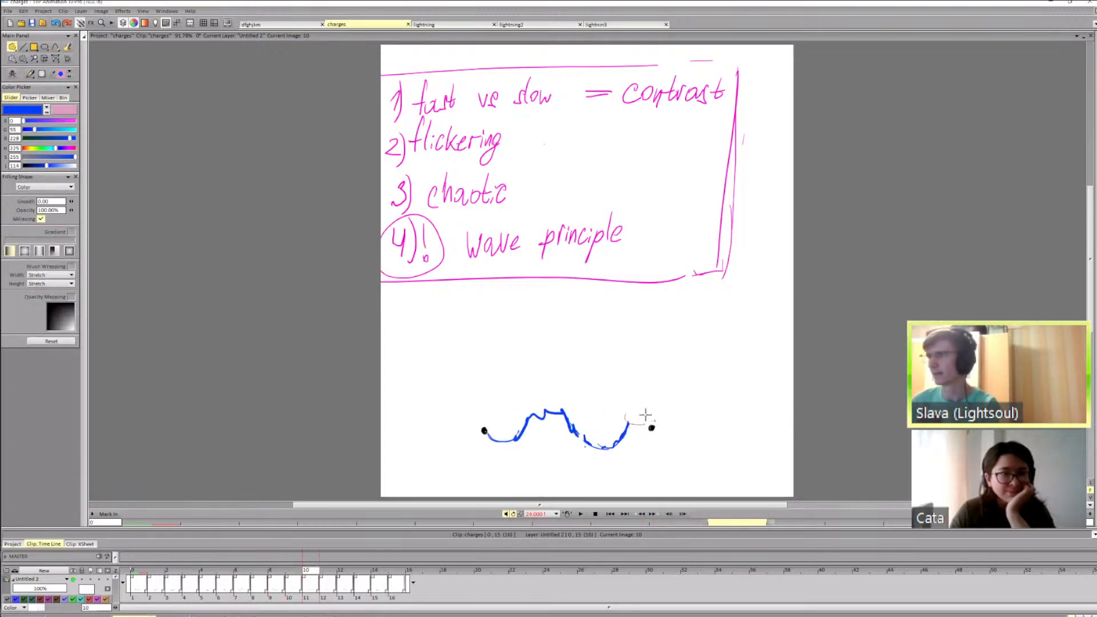
key("shift+d")
left_click_drag(622, 422, 652, 428)
key("Right")
key("Left")
key("Left")
key("Left")
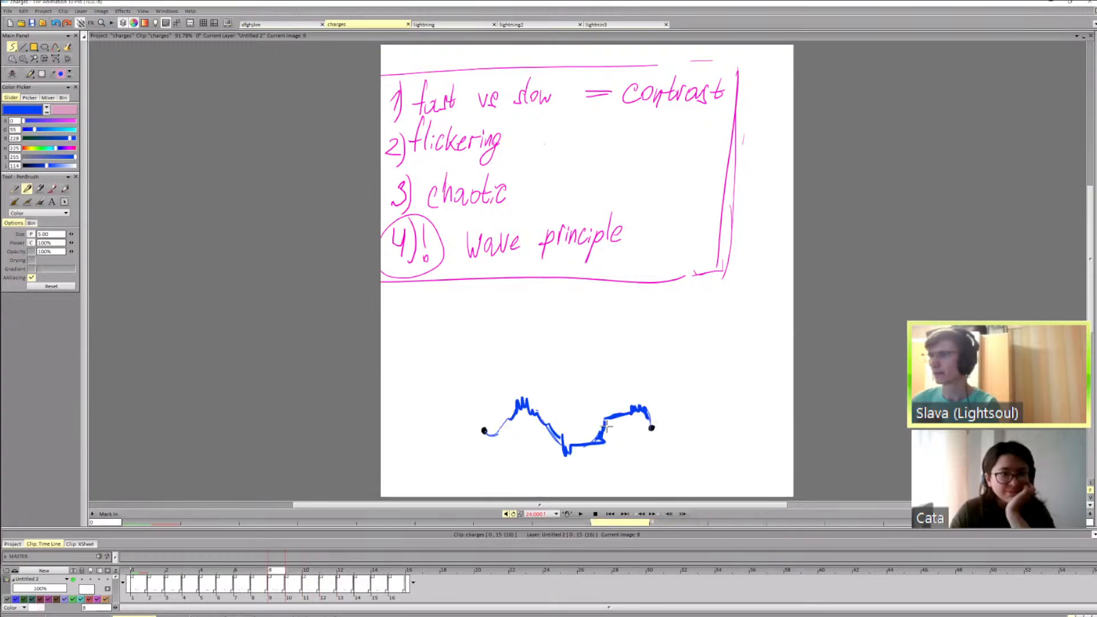
key("Right")
key("Right")
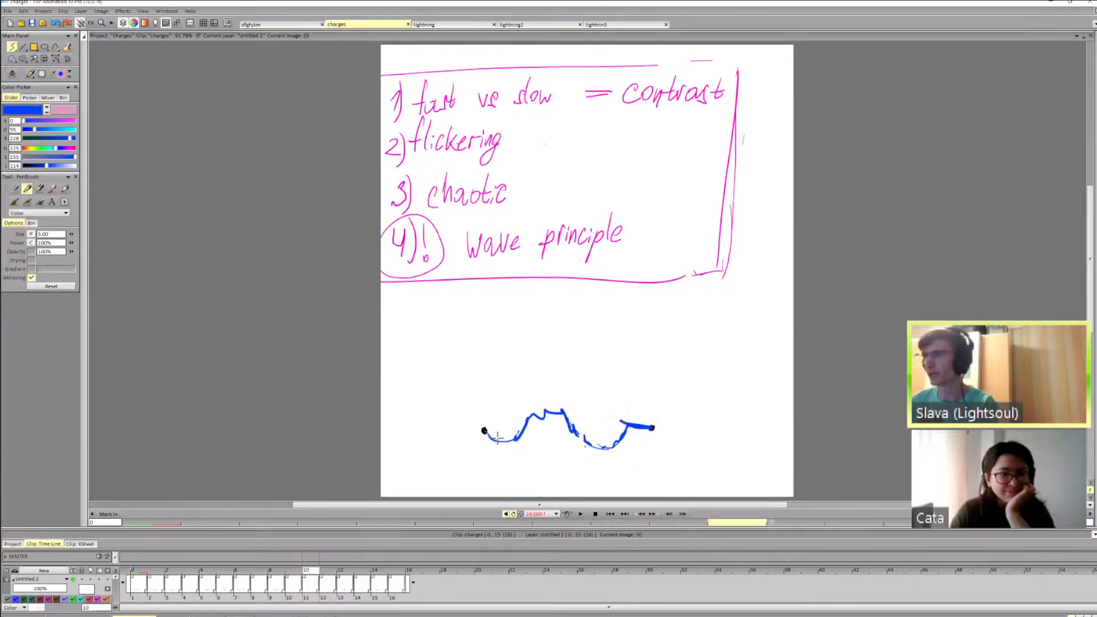
Step: Try reworking the beginning of the wave around the first dot on the eleventh to thirteenth images, undoing the last stroke
mouse_move(480, 398)
left_mouse_down()
mouse_move(443, 469)
mouse_move(452, 446)
left_mouse_up()
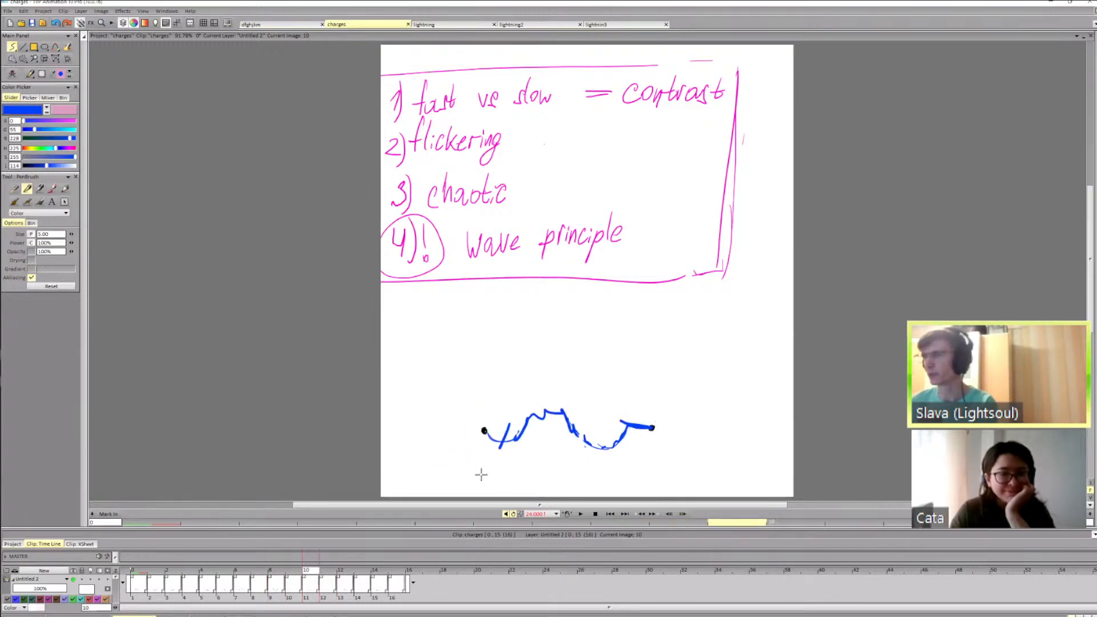
key("Right")
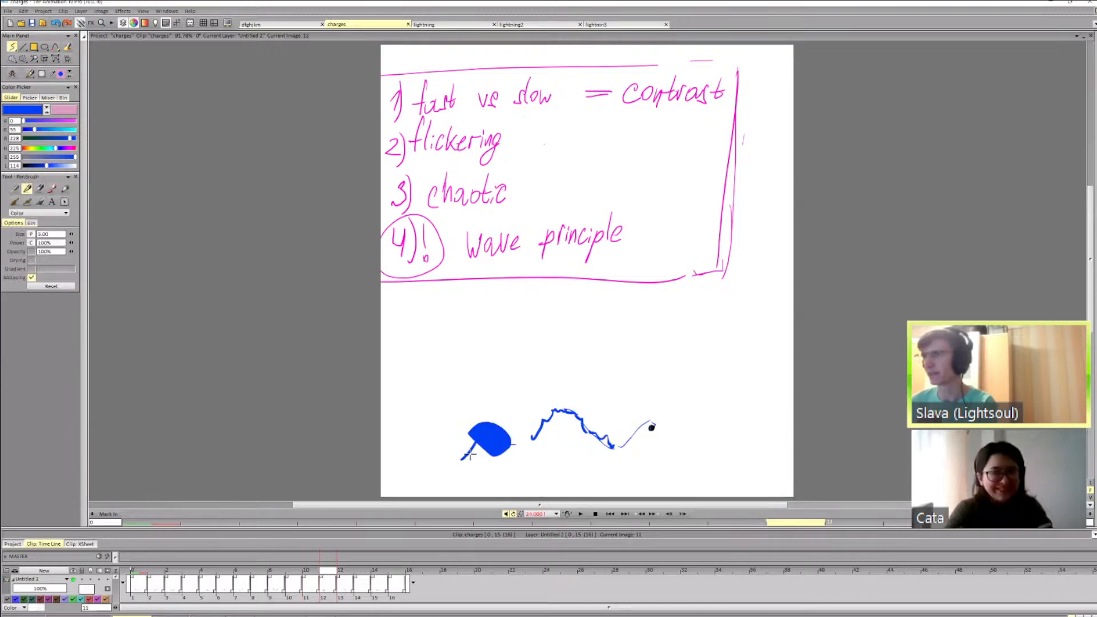
key("e")
mouse_move(484, 446)
left_mouse_down()
mouse_move(457, 462)
mouse_move(500, 470)
mouse_move(535, 437)
mouse_move(451, 441)
mouse_move(447, 427)
mouse_move(480, 425)
mouse_move(451, 443)
mouse_move(469, 472)
mouse_move(530, 440)
left_mouse_up()
key("b")
key("Left")
key("Left")
key("Right")
key("Right")
key("Right")
key("shift+d")
key("b")
key("ctrl+z")
Step: Compare the eleventh to fourteenth images one by one to examine the wave's motion near the first dot
key("Left")
key("Right")
key("Left")
key("Right")
key("Left")
key("Left")
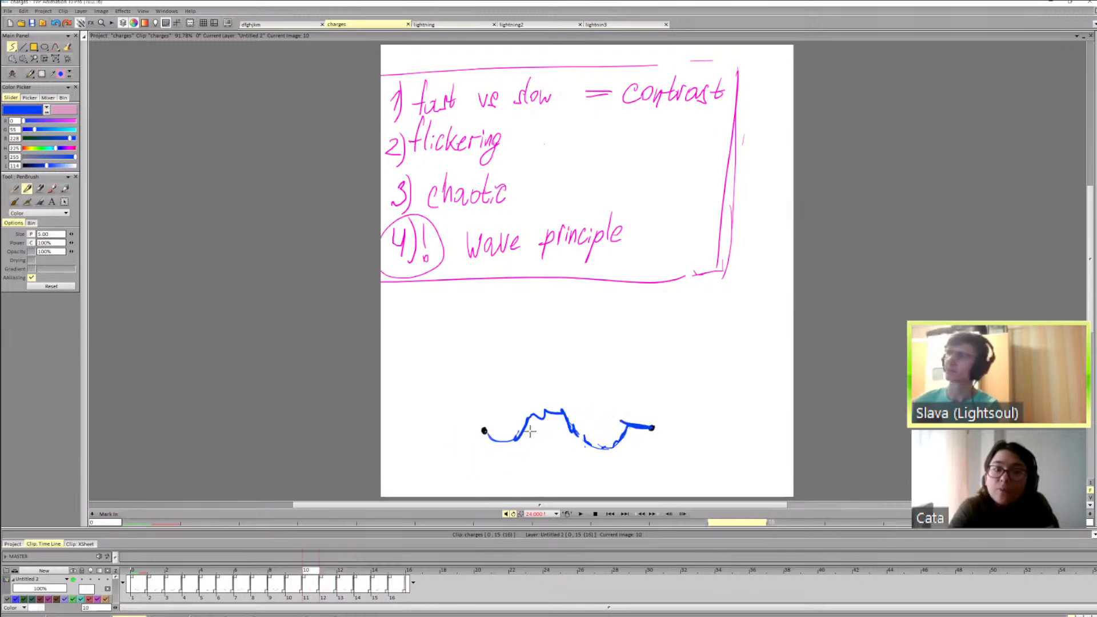
key("Right")
key("Right")
key("Left")
key("Left")
key("Right")
key("Right")
key("Right")
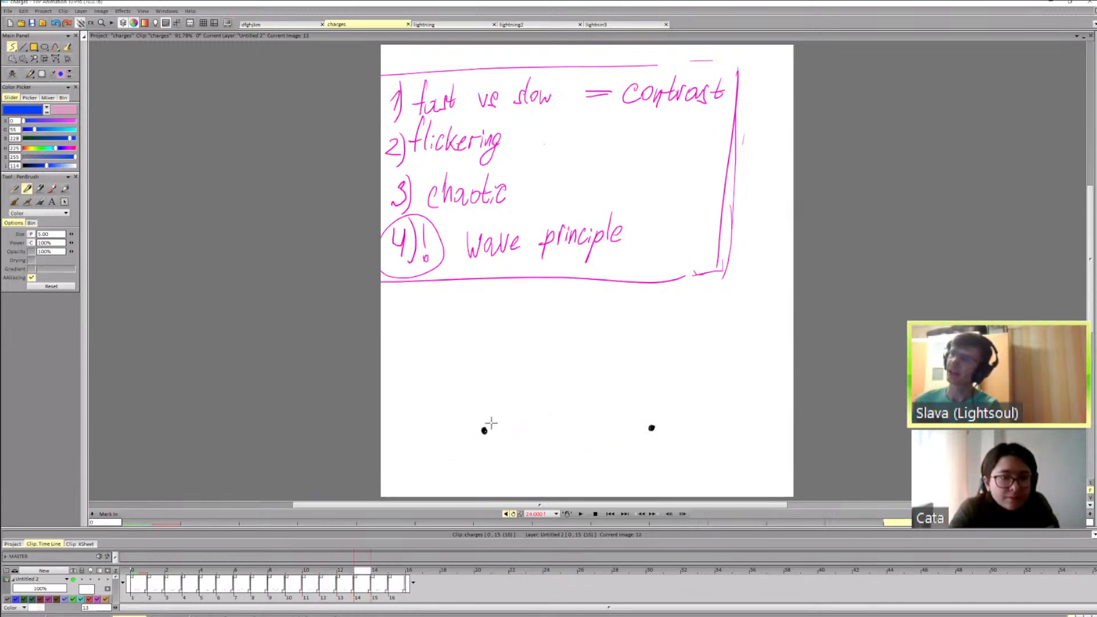
Step: Redraw the start of the fifteenth image's wave as a jagged thick stroke extending past the first dot
key("Left")
key("Right")
key("Right")
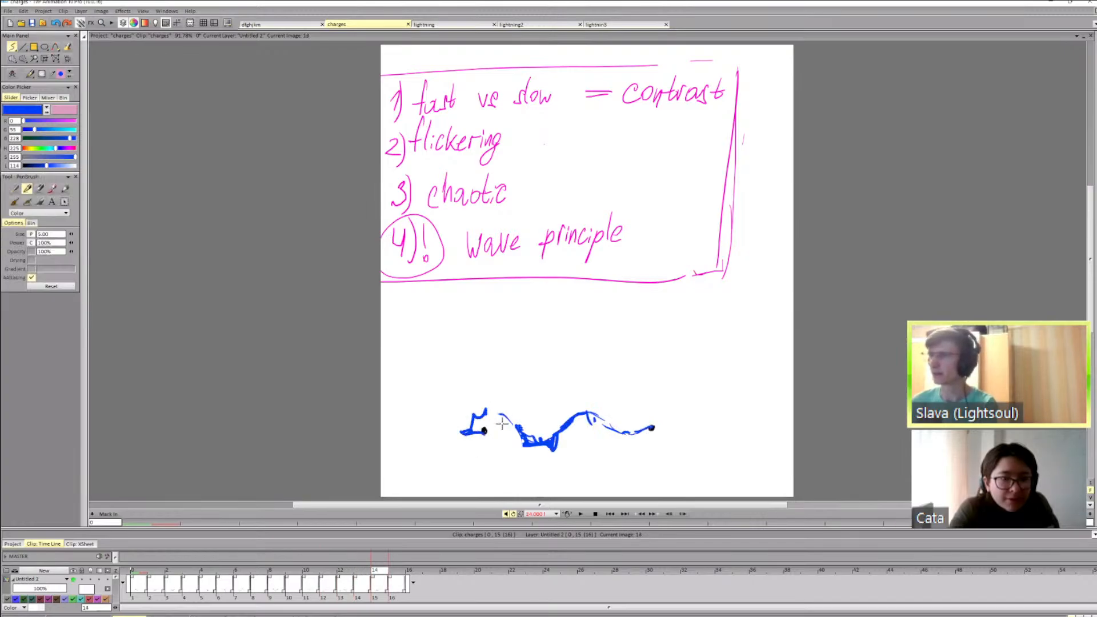
key("Right")
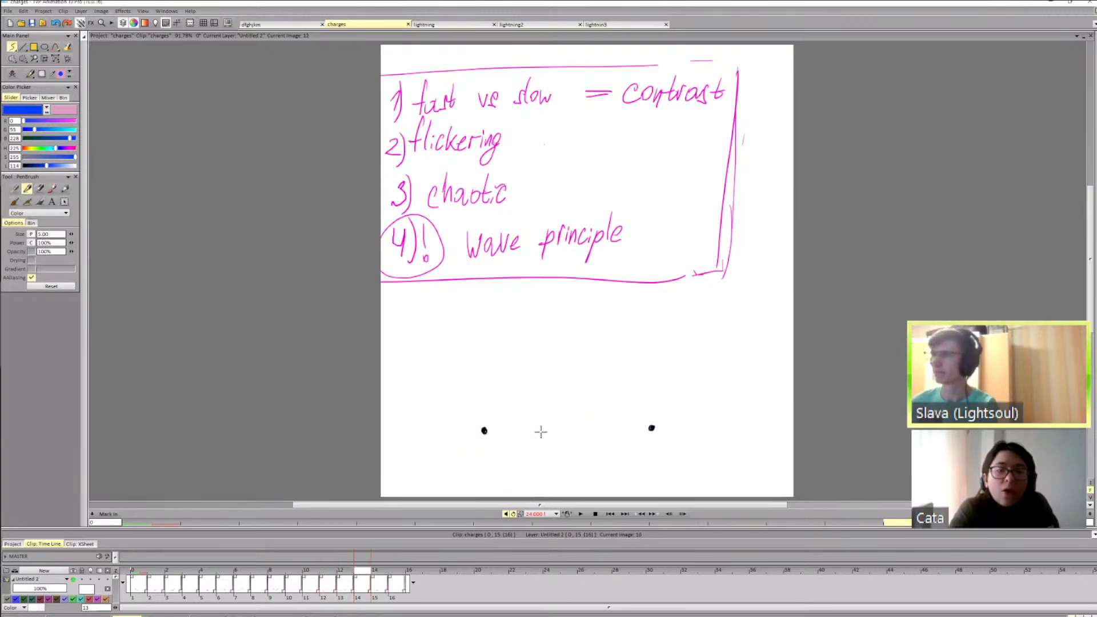
Step: Return to the first image, step through the opening images and play the reworked wave loop at 24 fps
left_click(137, 571)
key("Right")
key("Right")
key("Right")
key("Right")
key("Right")
left_click(581, 515)
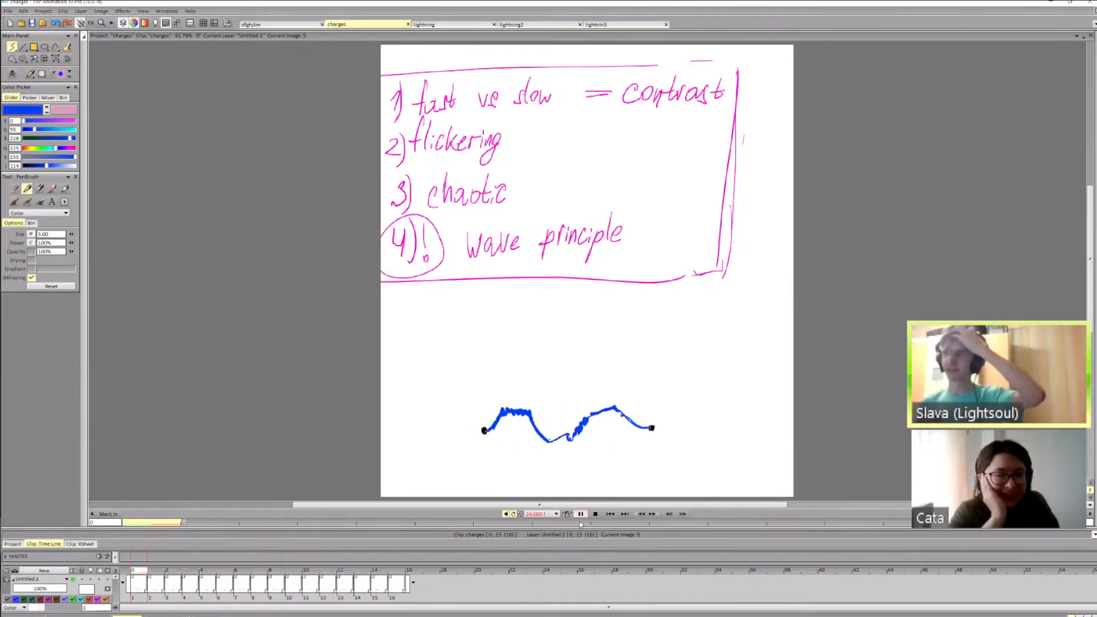
Step: Compare the second and third images, and extend the second image's exposure by one frame
left_click(151, 580)
key("Right")
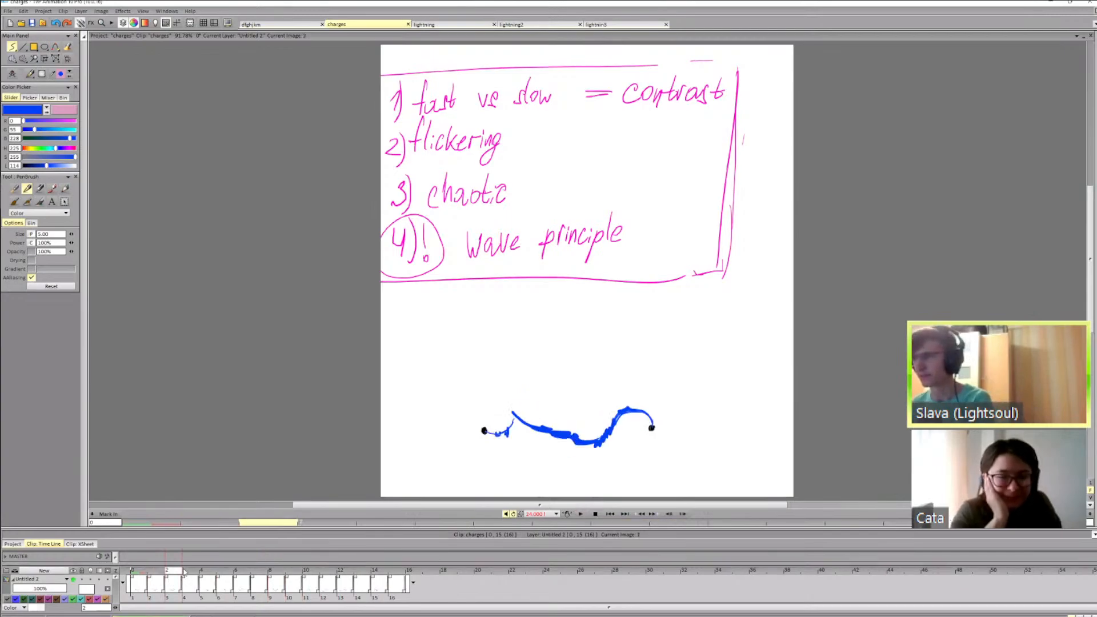
key("Left")
key("Right")
key("Left")
left_click_drag(179, 593, 180, 594)
key("Right")
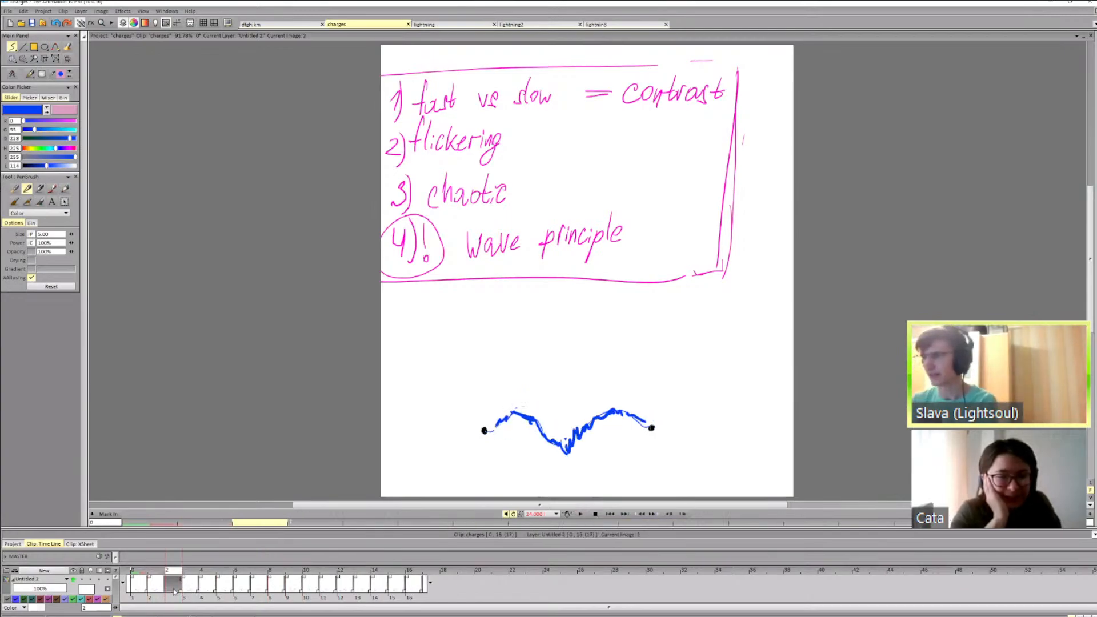
Step: Turn the second image's added frame into a blank third image, and step through the opening images
key("Insert")
key("Left")
key("Left")
key("Right")
key("Right")
key("Right")
key("Right")
key("Right")
key("Right")
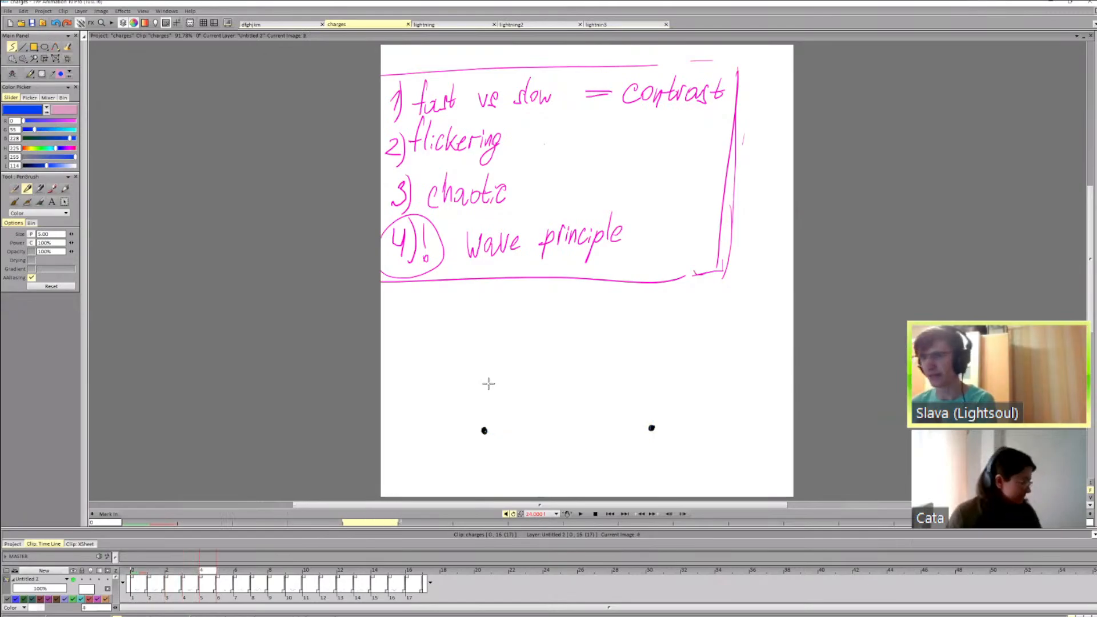
Step: Extend the seventh image by one frame, turn the added frame into a blank image, and step through the following images
left_click_drag(252, 593, 262, 590)
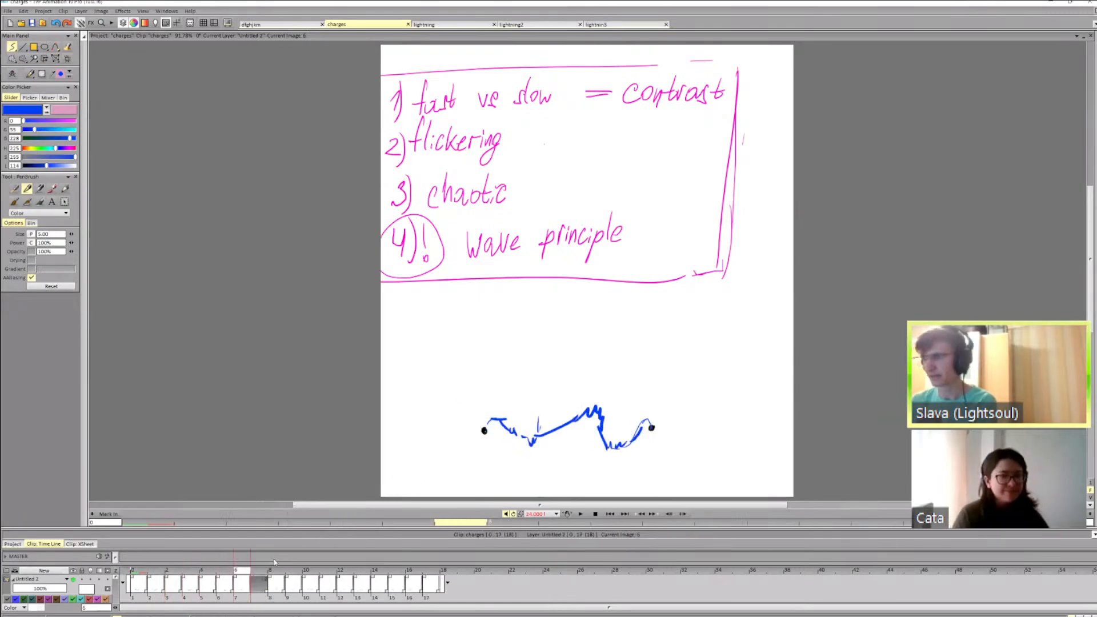
key("Right")
key("Insert")
key("Right")
key("Right")
key("Right")
key("Right")
key("Right")
key("Right")
key("Right")
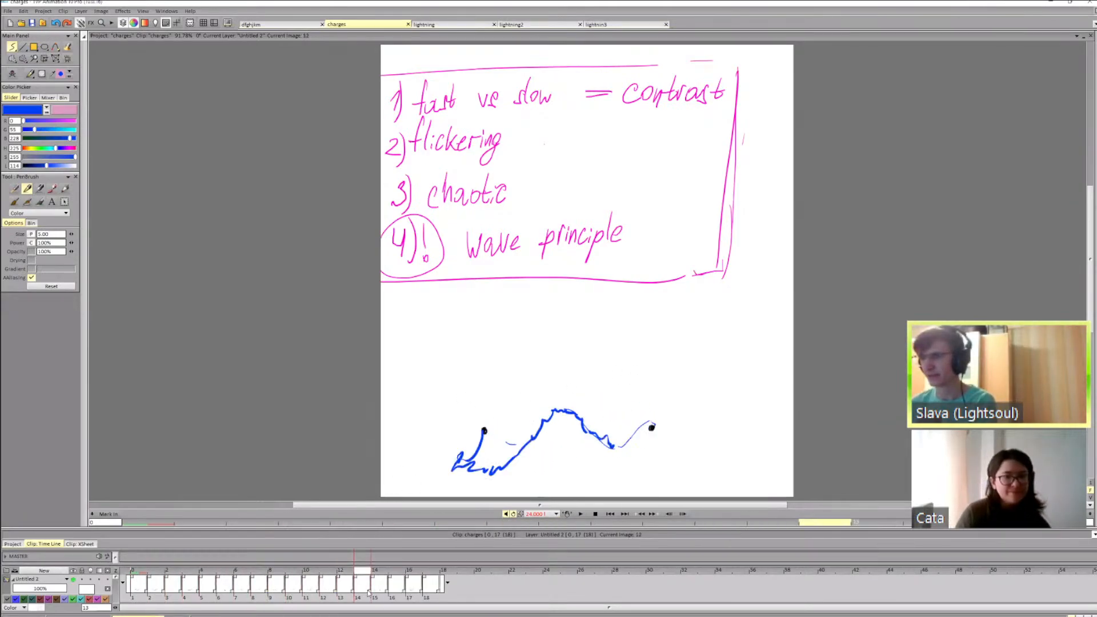
Step: Extend the fourteenth image by one frame and turn the added frame into a blank fifteenth image
left_click_drag(370, 592, 383, 591)
key("Insert")
key("Right")
key("Right")
key("Right")
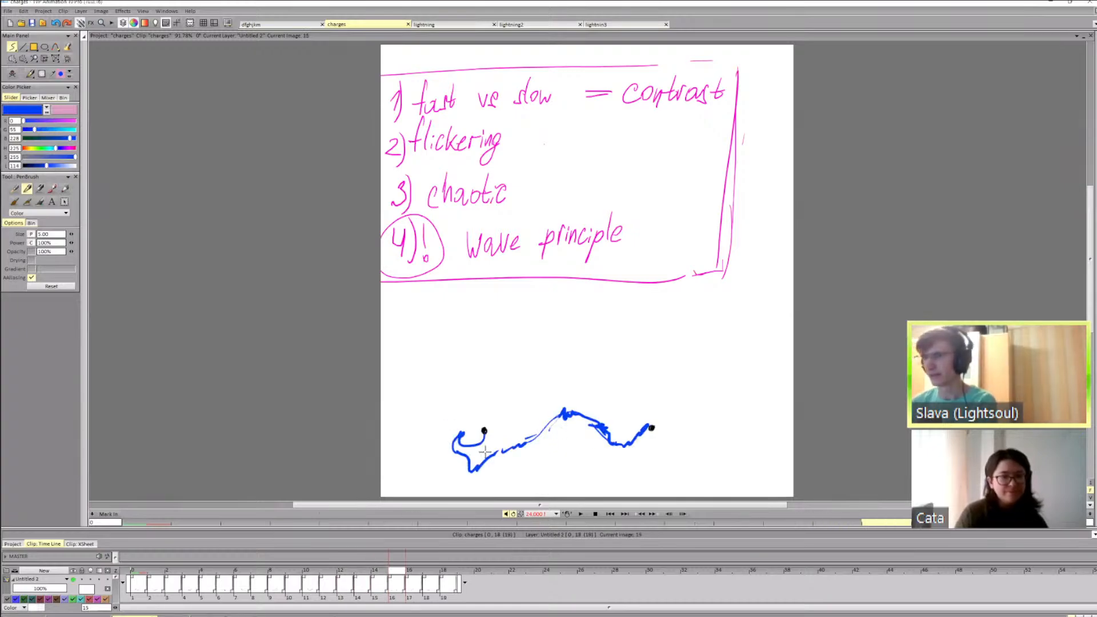
Step: Flip back and forth through the opening images to examine how the blank frames interrupt the wave's motion
left_click(140, 572)
key("Right")
key("Right")
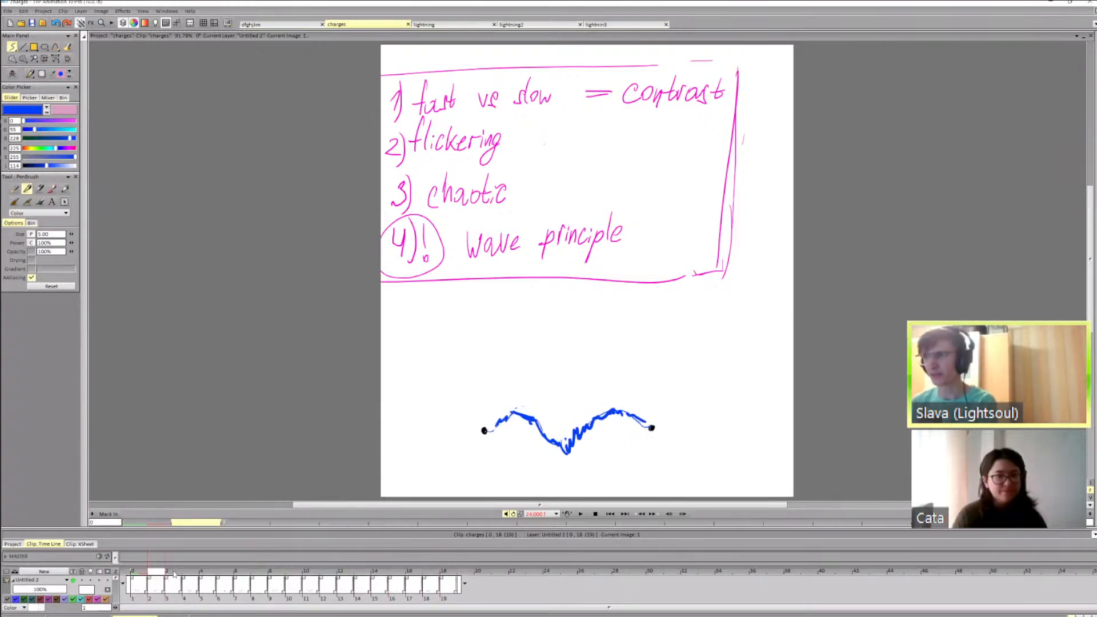
key("Left")
key("Right")
key("Right")
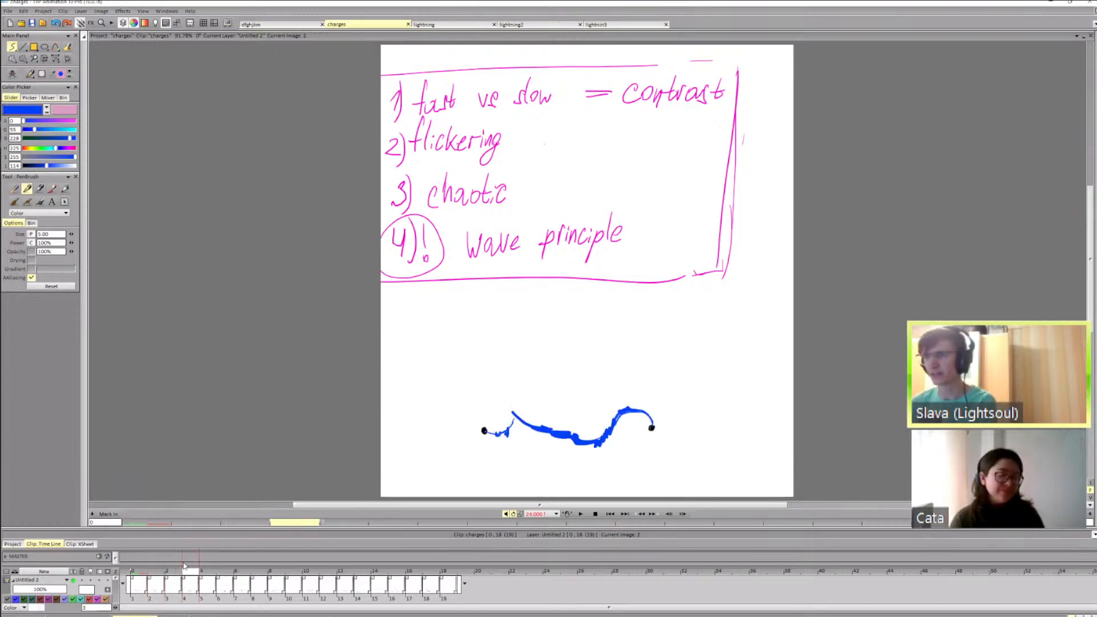
key("Right")
key("Left")
key("Left")
key("Left")
key("Left")
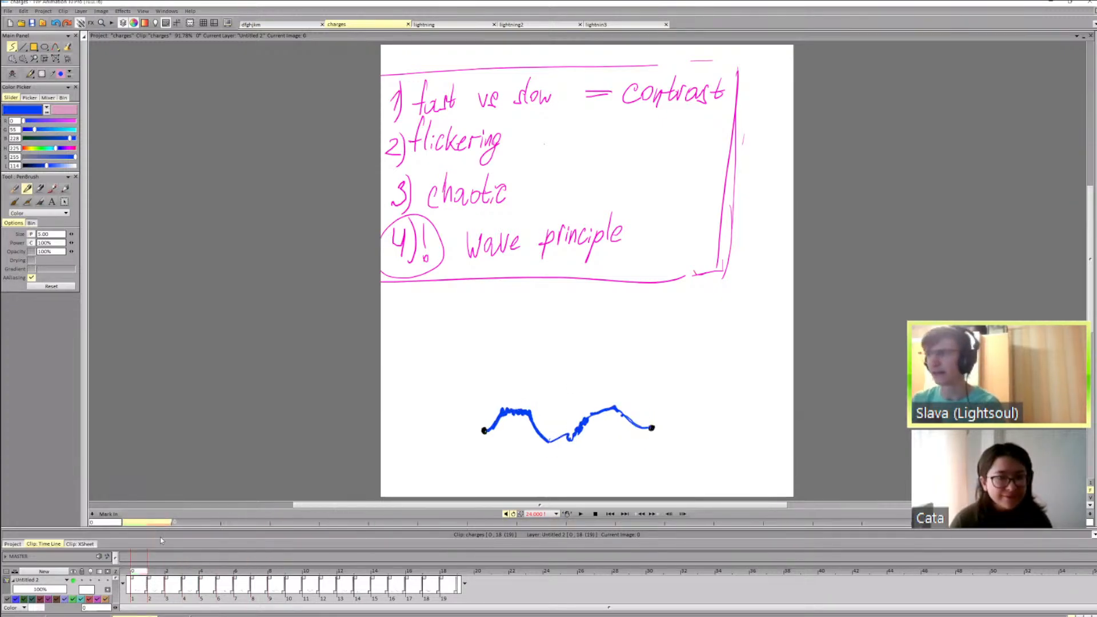
key("Right")
key("Right")
key("Right")
key("Left")
key("Left")
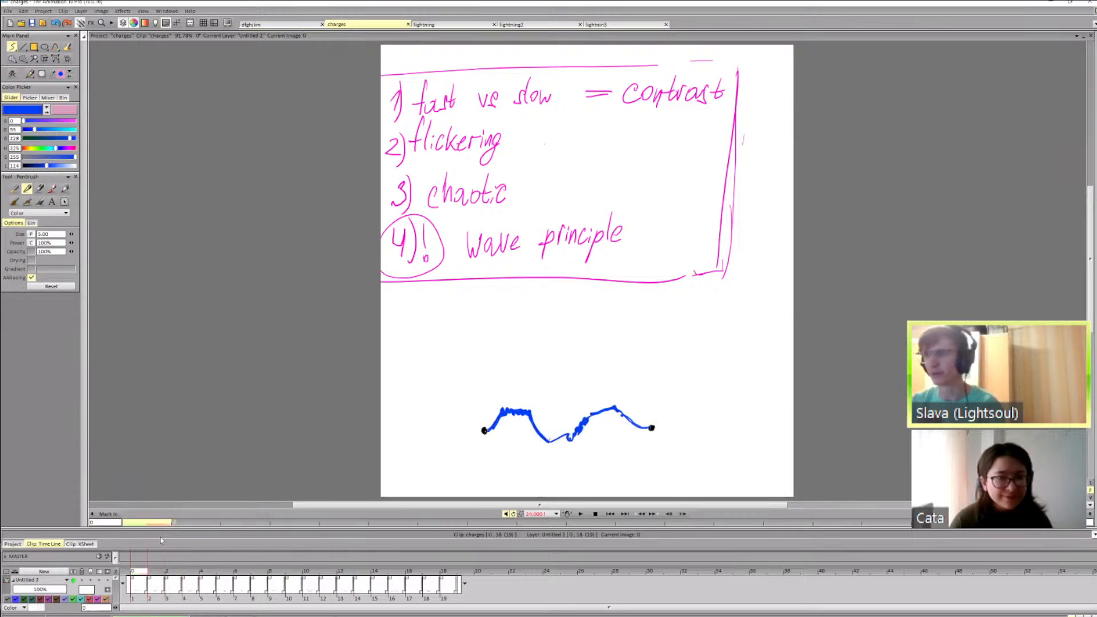
key("Right")
key("Right")
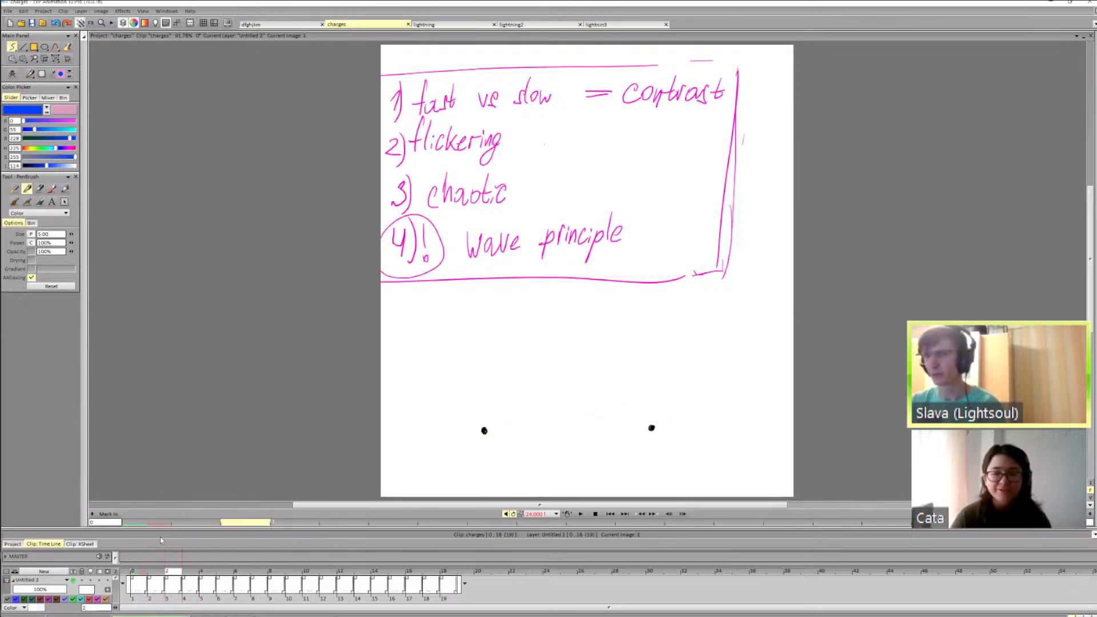
Step: Step on through the images up to the tenth, and play the flickering wave loop at 24 fps
key("Right")
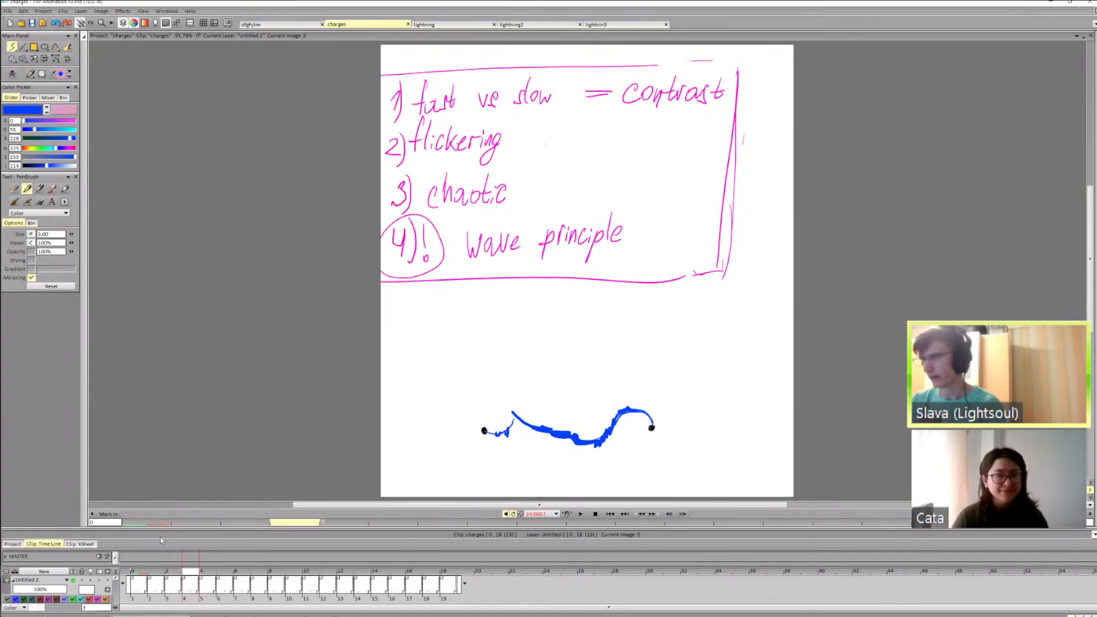
key("Right")
key("Right")
key("Right")
key("Right")
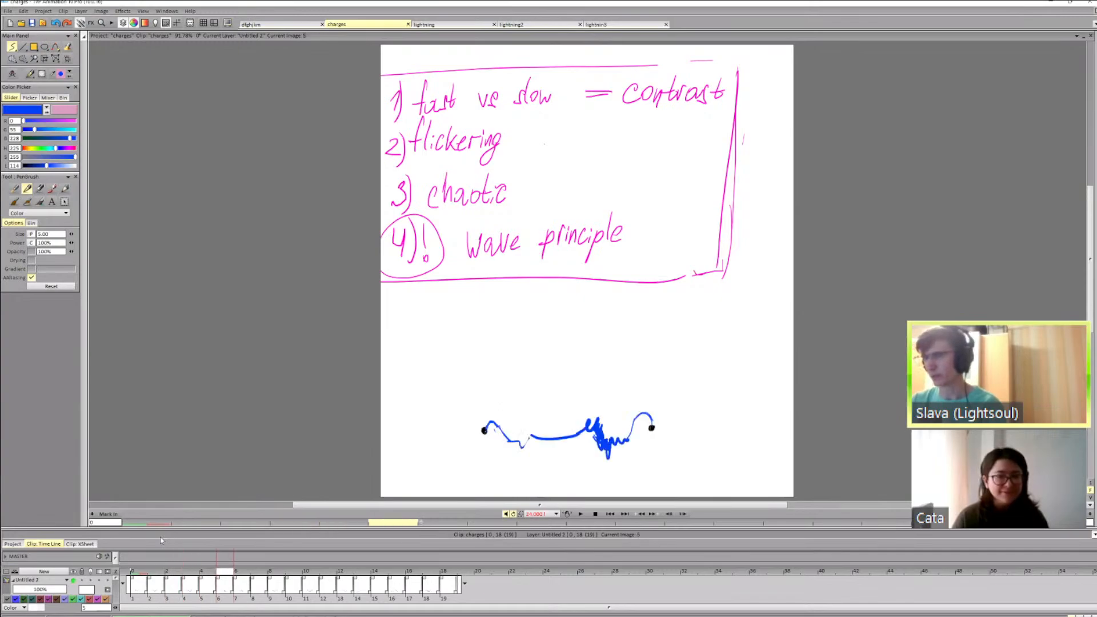
key("Right")
key("Right")
key("Right")
key("Right")
key("Right")
key("Right")
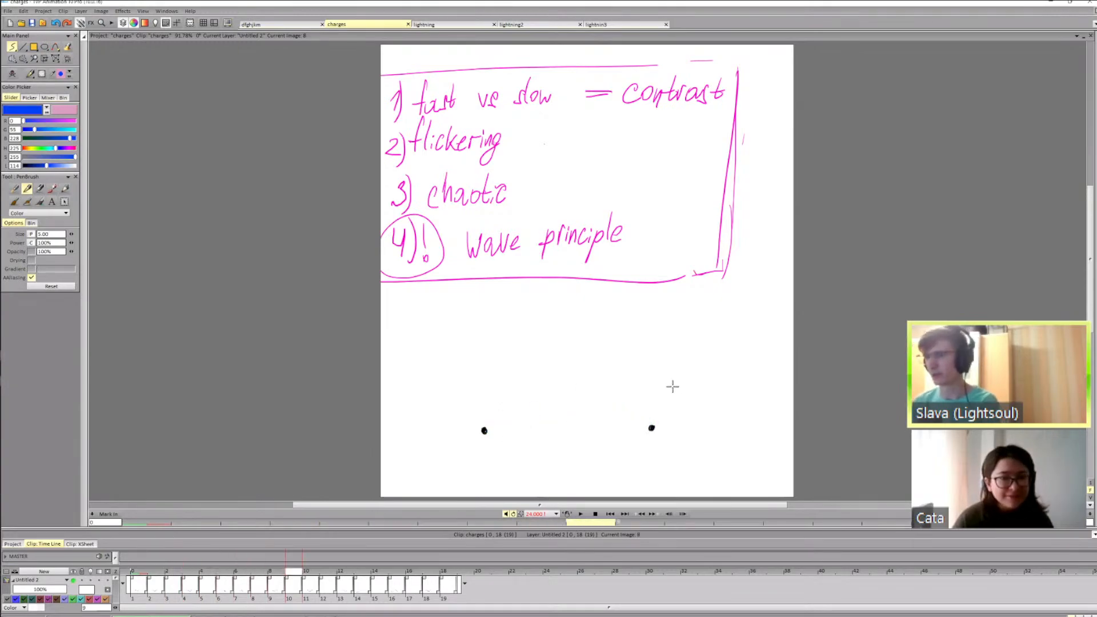
left_click(581, 513)
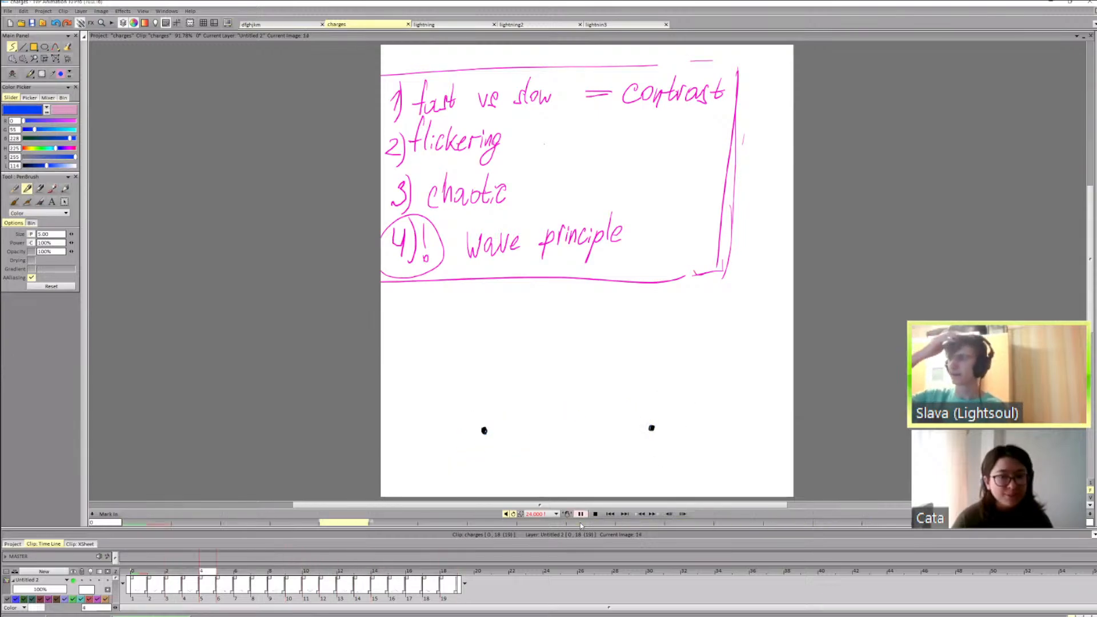
scroll(588, 271, "down", 4)
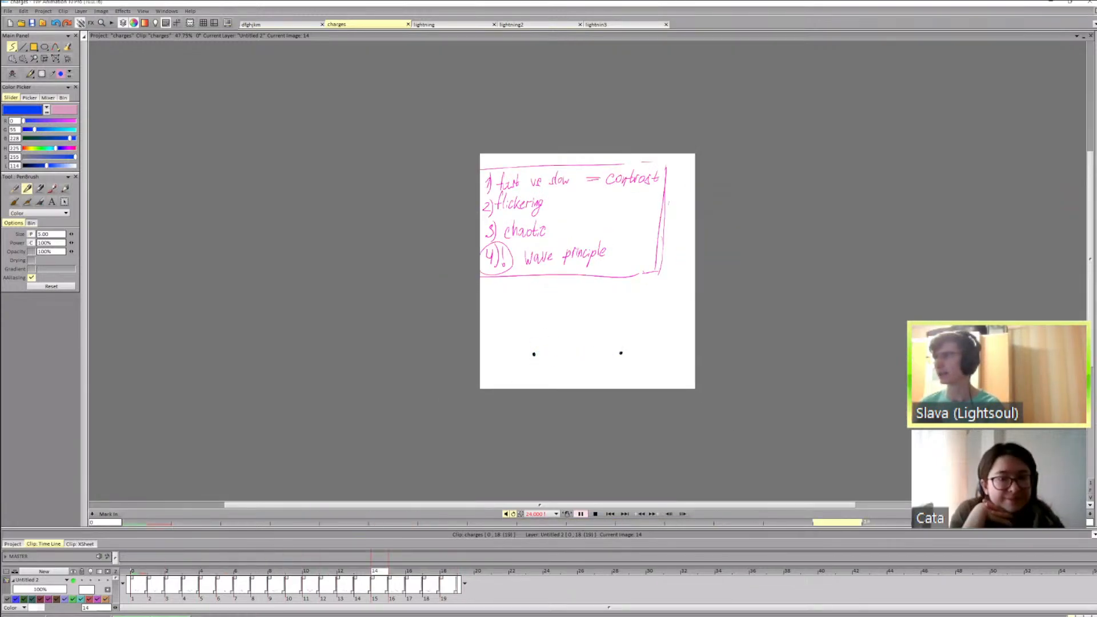
scroll(588, 271, "up", 6)
scroll(588, 271, "down", 3)
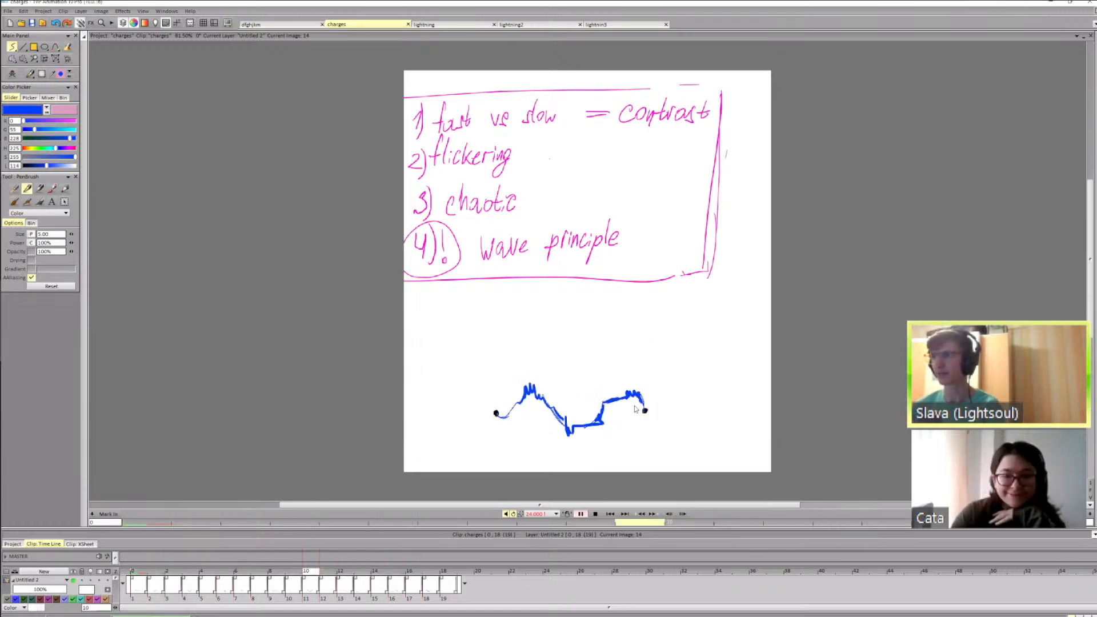
Step: Stop playback and circle the wave's second crest on the first image
left_click(151, 573)
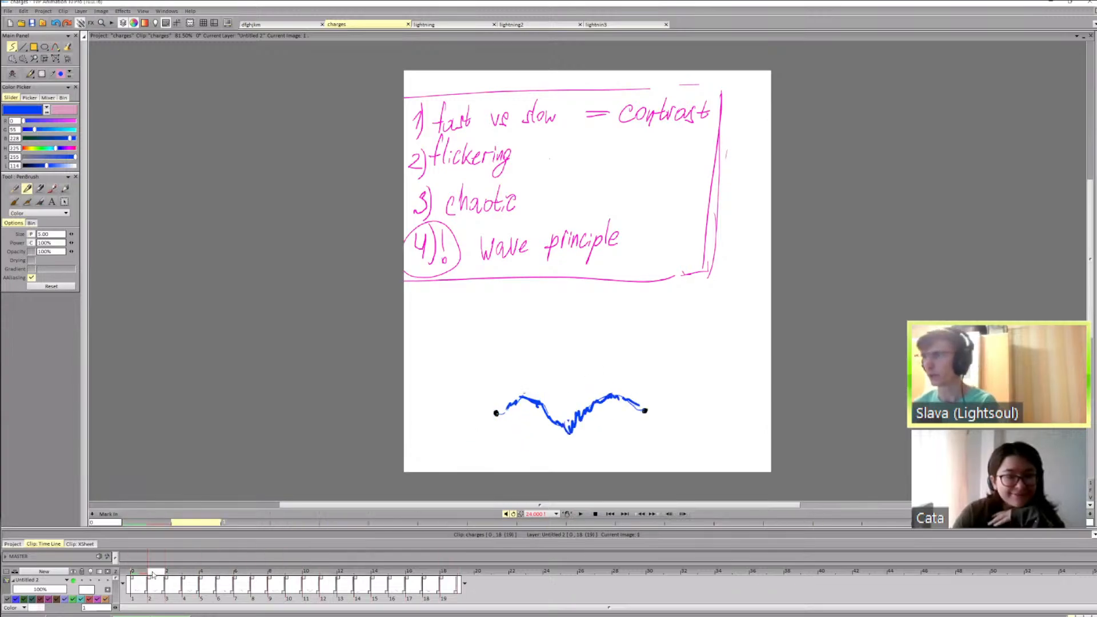
left_click_drag(637, 419, 628, 406)
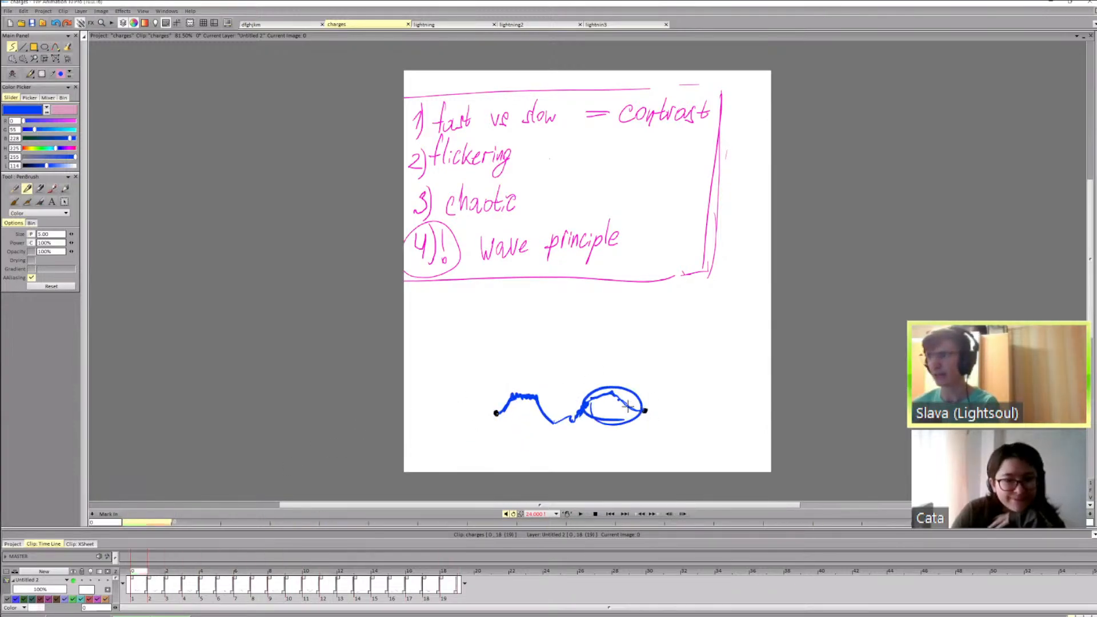
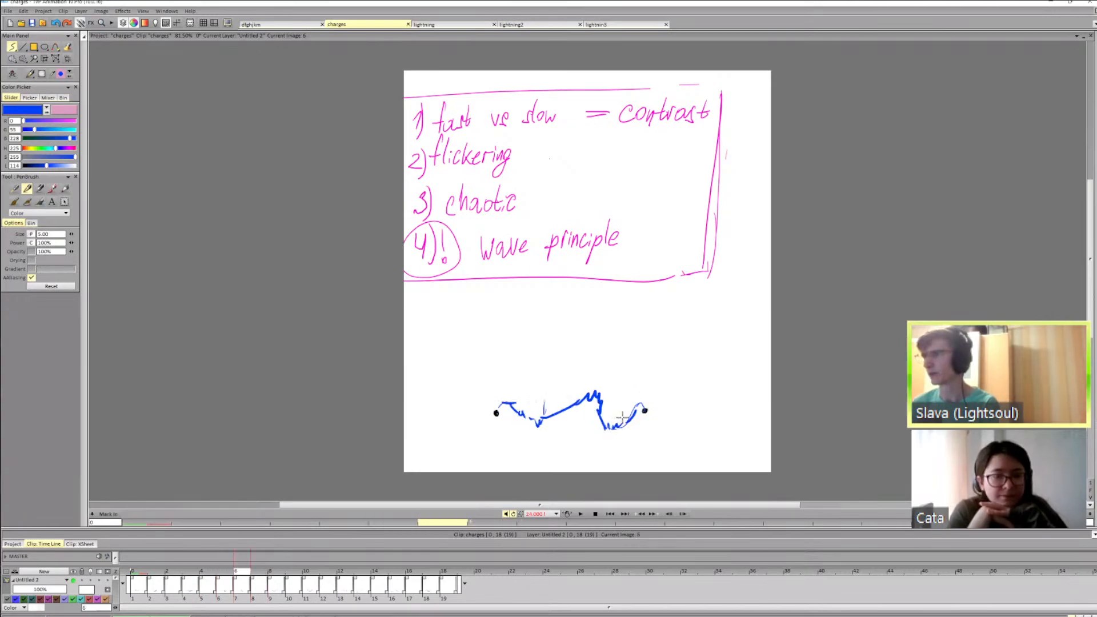
Step: Erase the ninth image's trough with a freehand filled shape, and redraw the wave with a sharp trough and a jagged end at the second dot
key("shift+d")
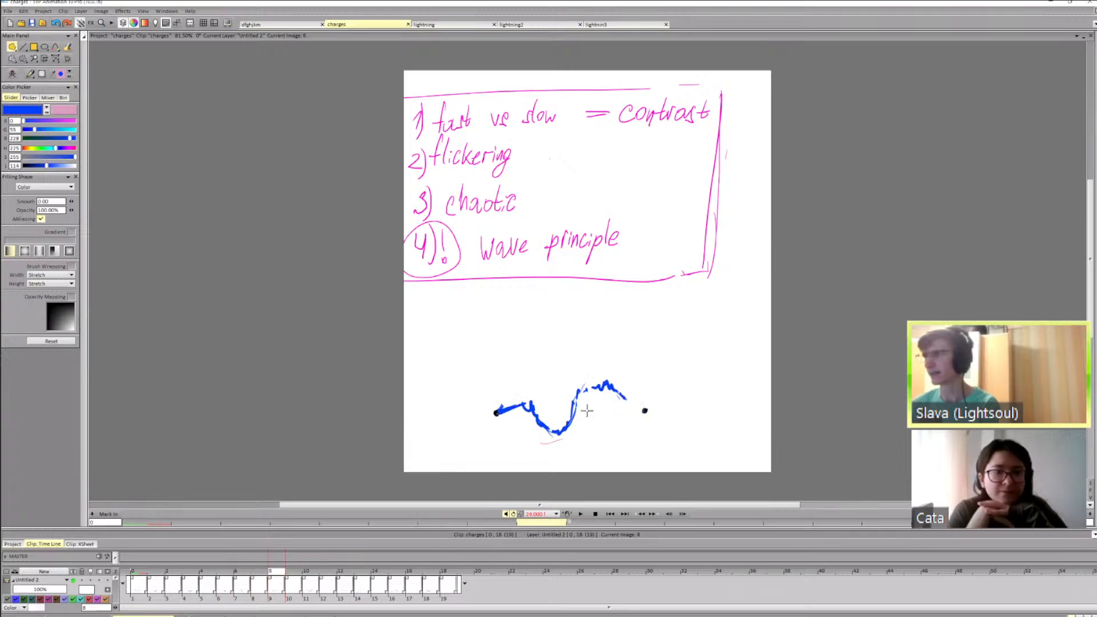
left_click_drag(588, 411, 546, 424)
key("d")
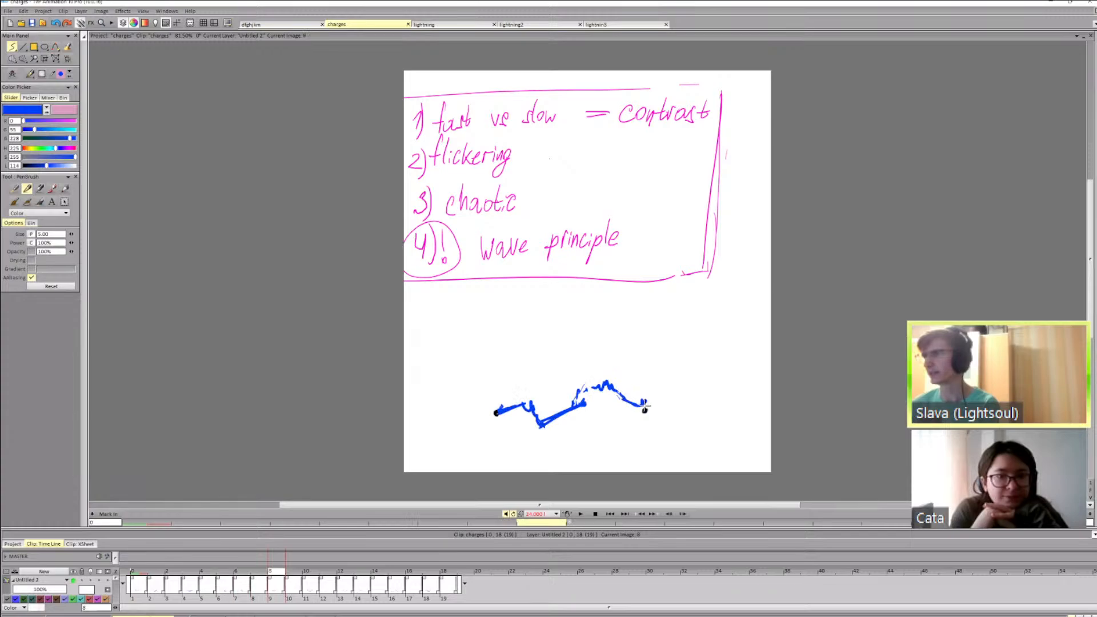
Step: Compare the ninth and eleventh images, then erase the eleventh image's last crest and redraw it as a straight rising stroke
key("Right")
key("Right")
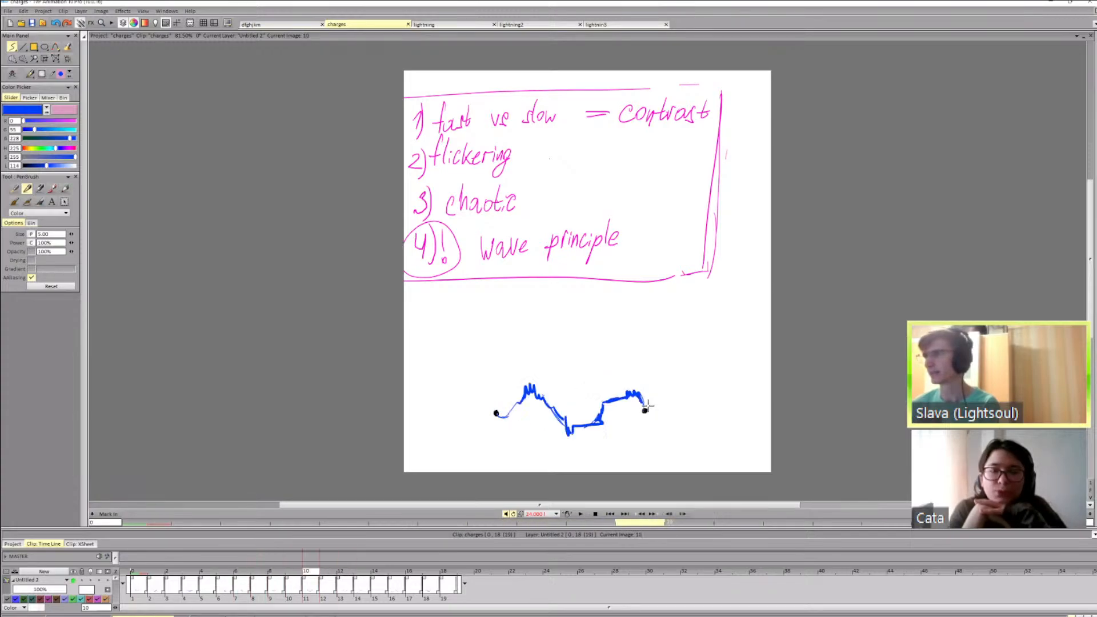
key("Left")
key("Left")
key("Right")
key("Right")
key("shift+d")
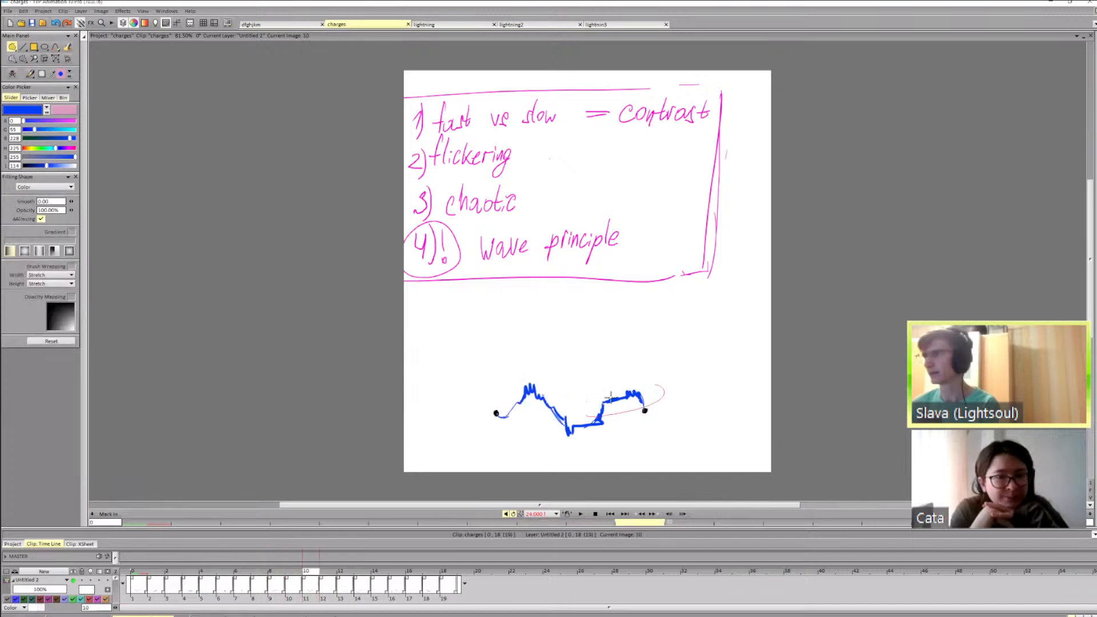
left_click_drag(610, 398, 629, 389)
key("d")
left_click_drag(598, 420, 621, 392)
Step: Complete the eleventh image's last crest as a tall jagged spike falling to the second dot, comparing it with the neighbouring images
key("Left")
key("Left")
key("Left")
key("Right")
key("Right")
key("Right")
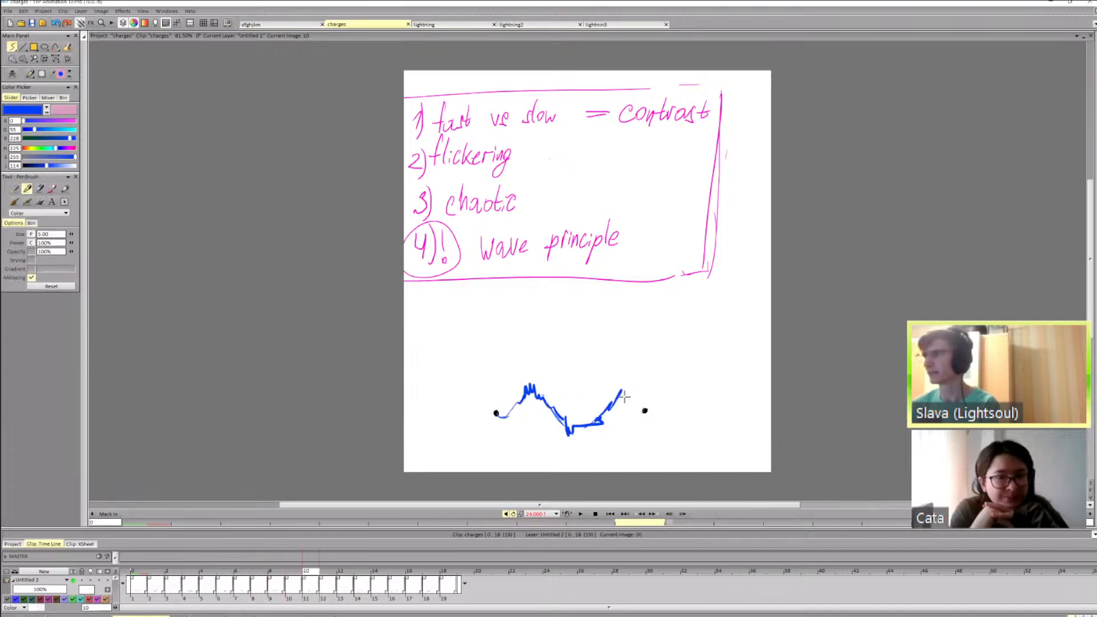
key("Left")
key("Left")
key("Left")
key("Right")
key("Right")
key("Right")
key("Right")
key("Right")
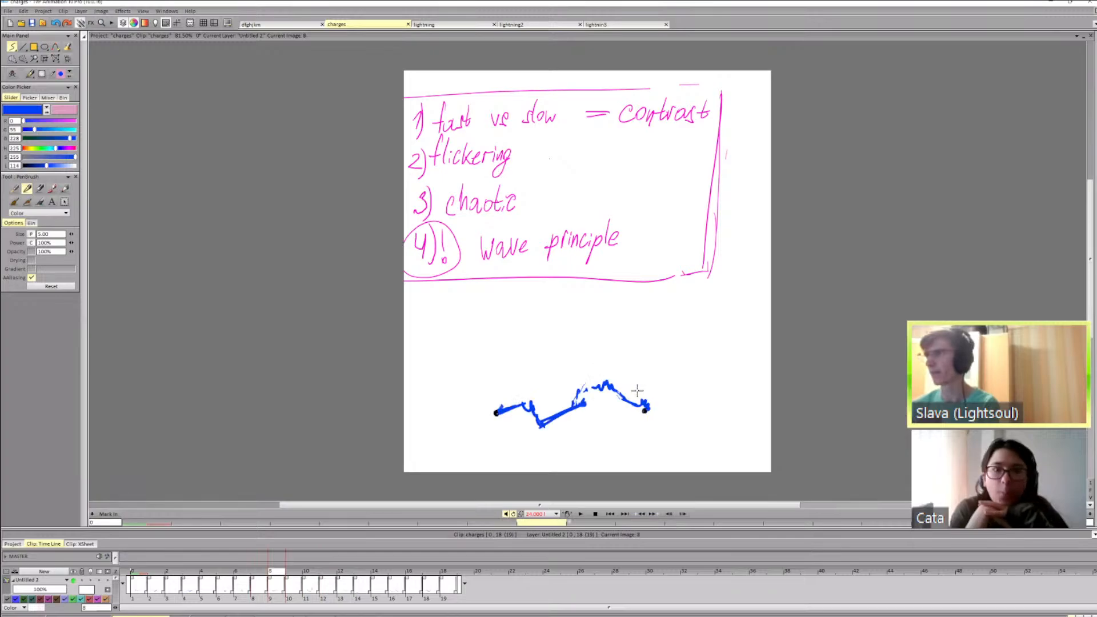
Step: Redraw the thirteenth image's wave end with a jagged upward spike beside the second dot, and compare it with the adjacent images
key("Left")
key("Left")
key("Right")
key("shift+d")
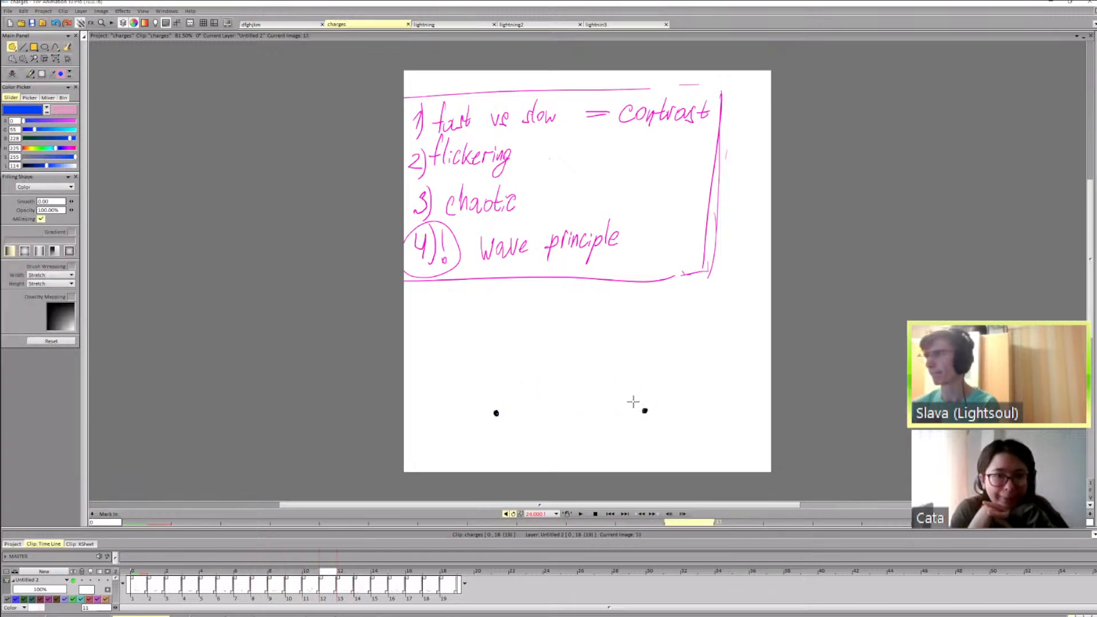
key("Right")
key("d")
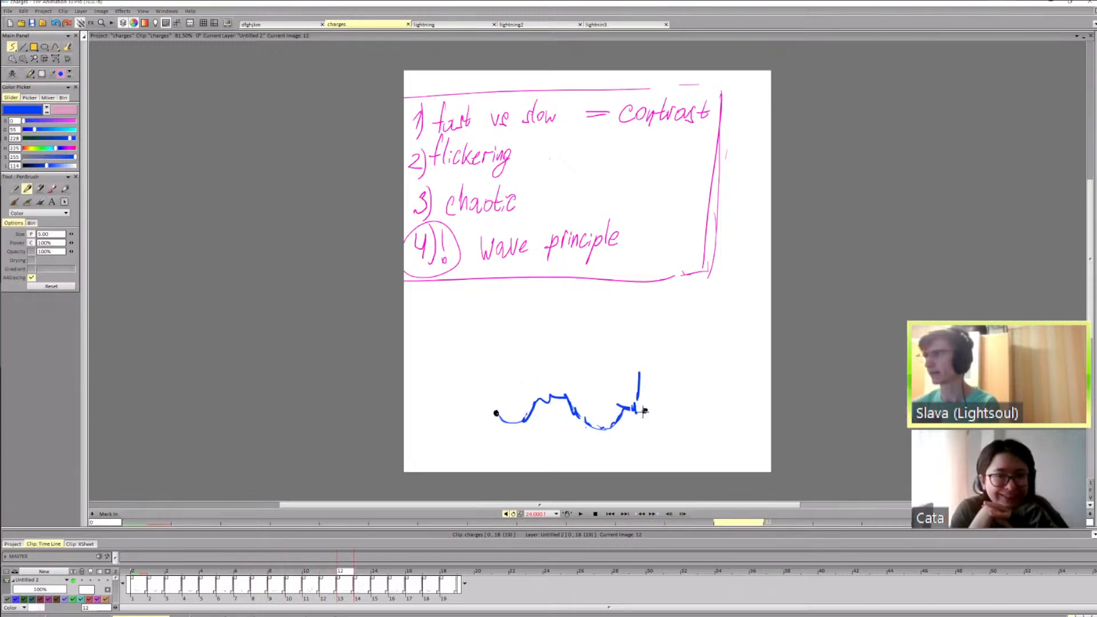
key("Left")
key("Left")
key("Right")
key("Right")
key("Right")
key("Right")
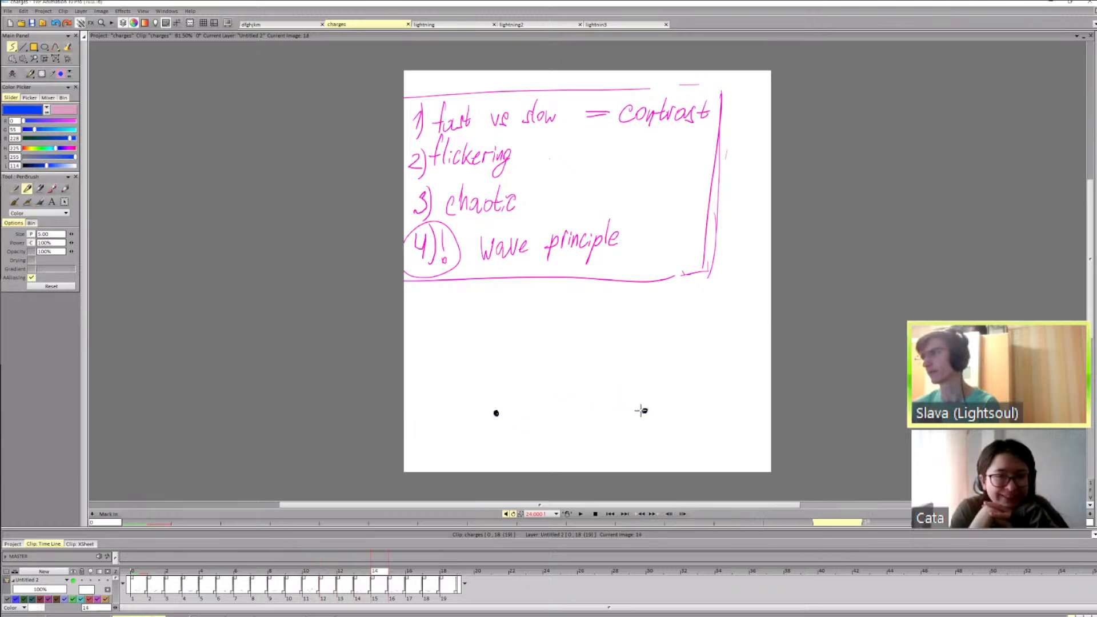
Step: Redraw the fourteenth image's wave end as short jagged zigzags at the second dot, and step on to the eighteenth image
key("Left")
key("Left")
key("Right")
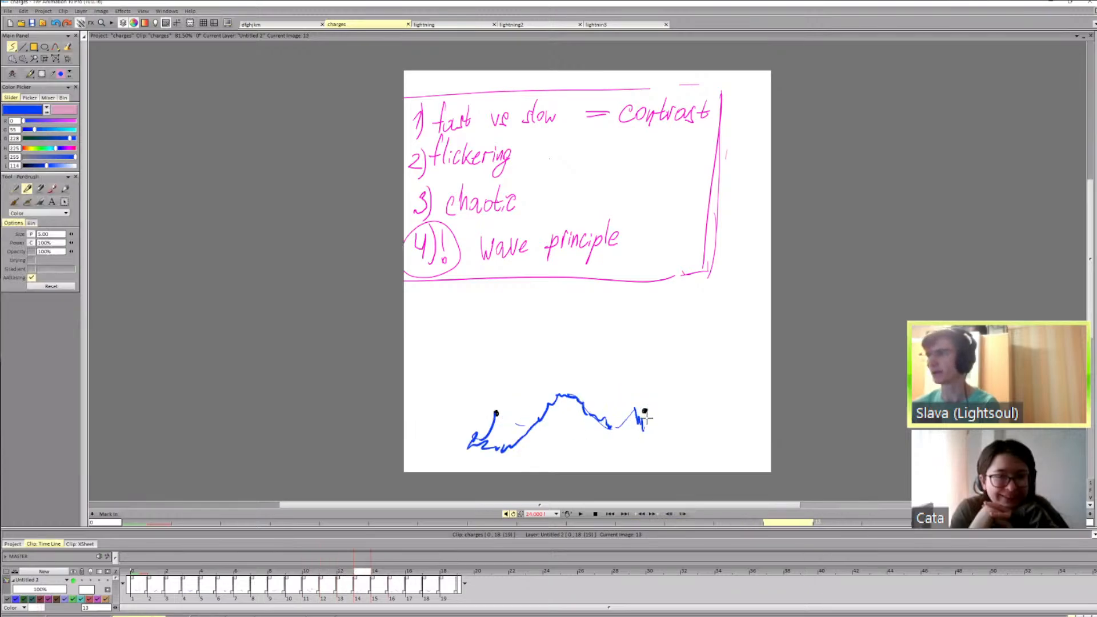
key("Right")
key("Right")
key("Right")
key("Right")
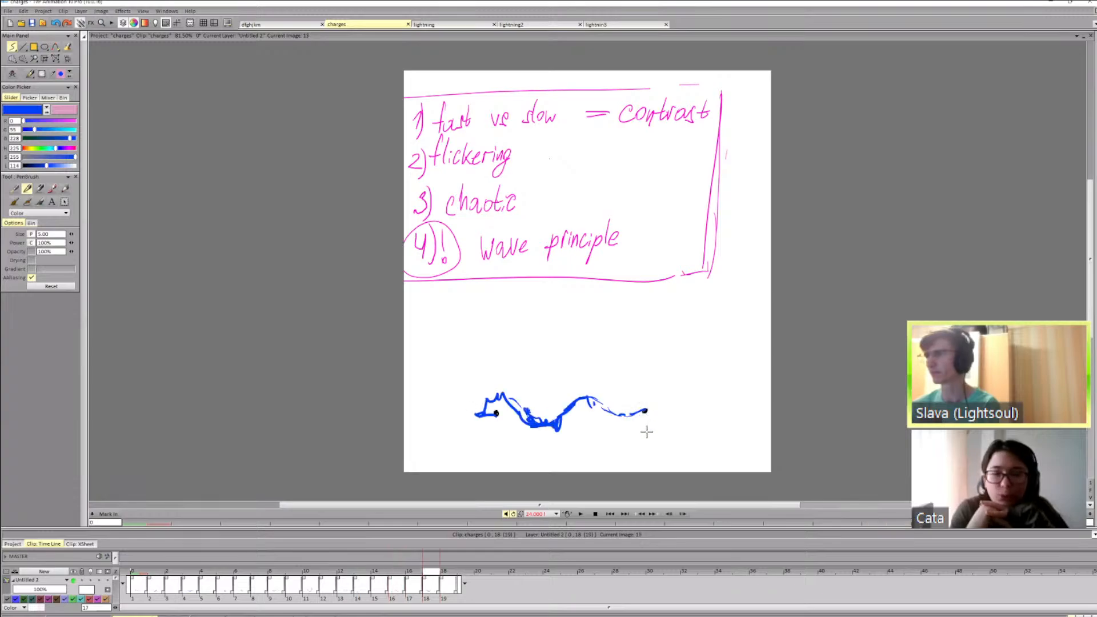
Step: Play the reworked wave loop at 24 fps, return to the first image and replay it
left_click(582, 514)
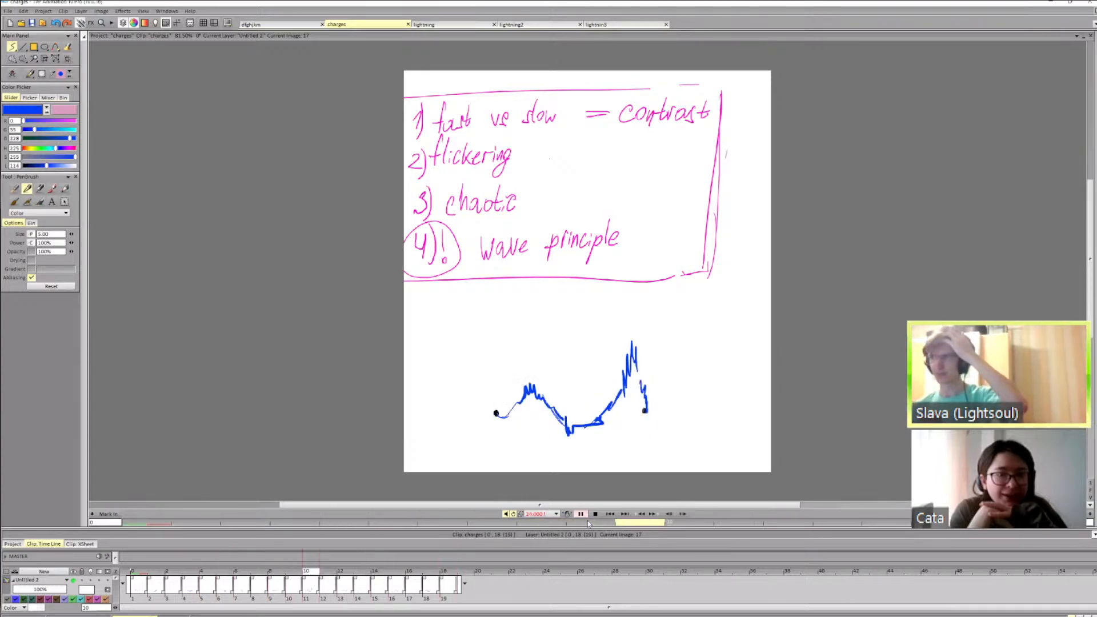
left_click_drag(136, 574, 141, 548)
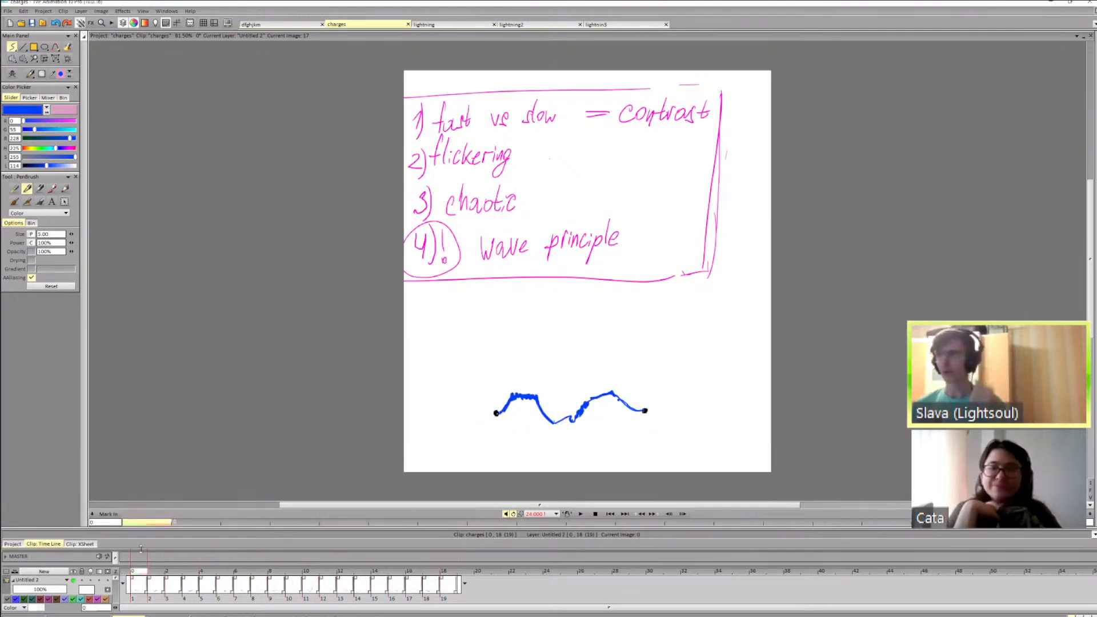
left_click(581, 514)
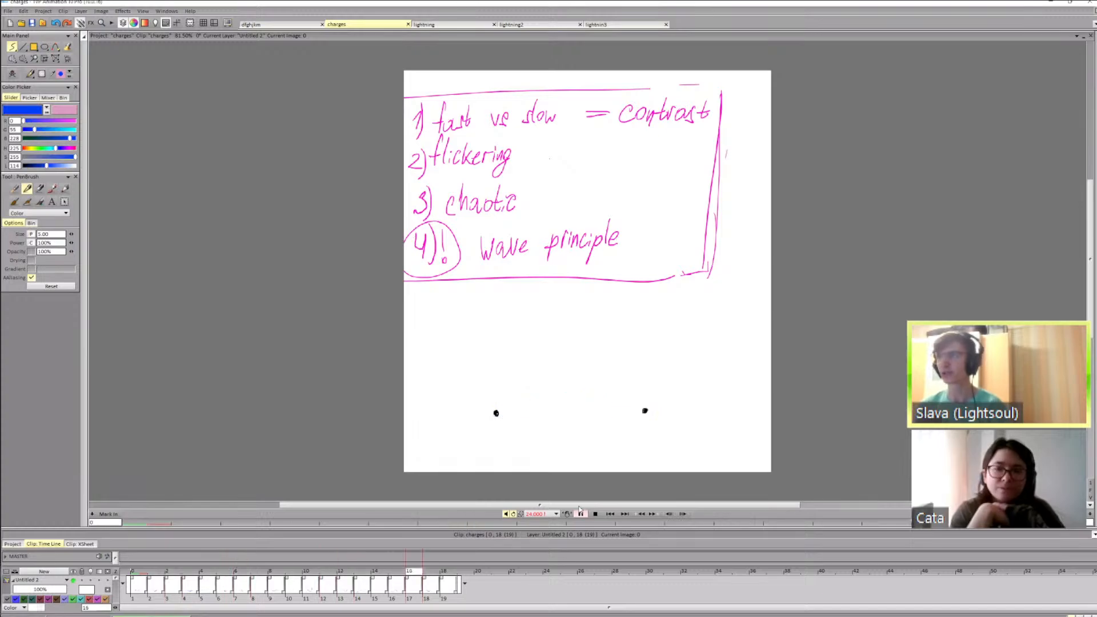
Step: Switch to the dfghjkm project, play its cyan electricity loop at 25 fps and return to its first image
left_click(273, 25)
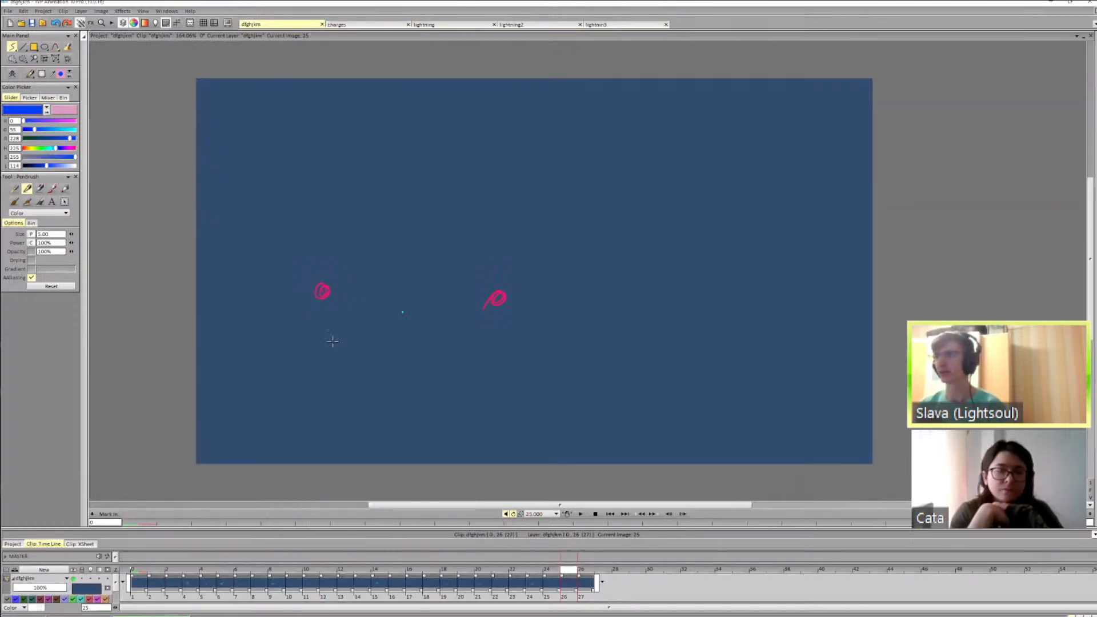
left_click(581, 513)
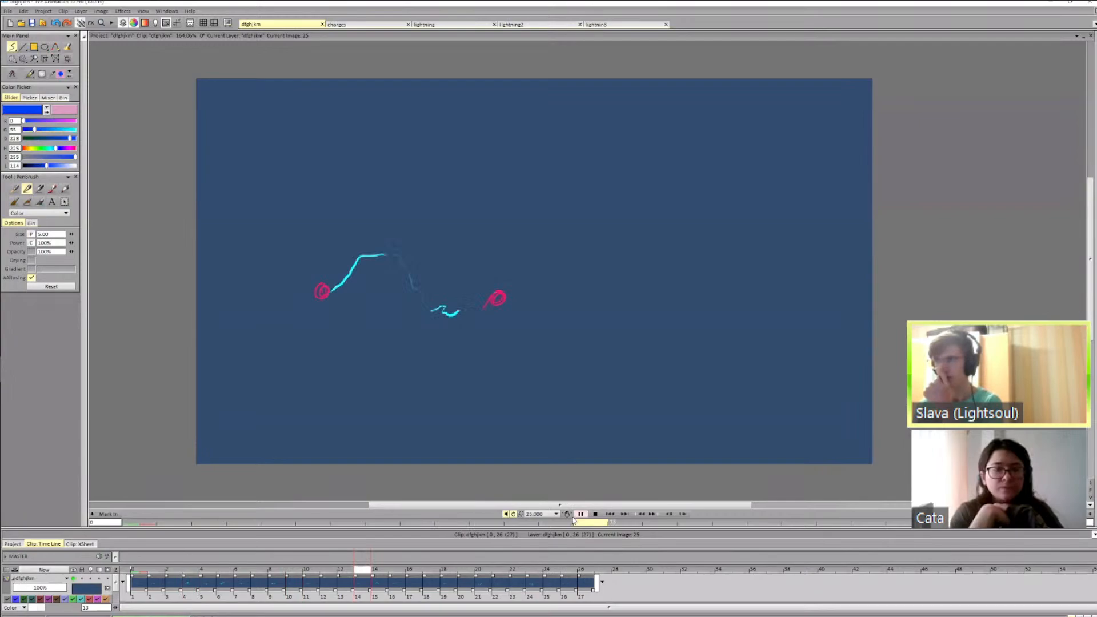
left_click(143, 570)
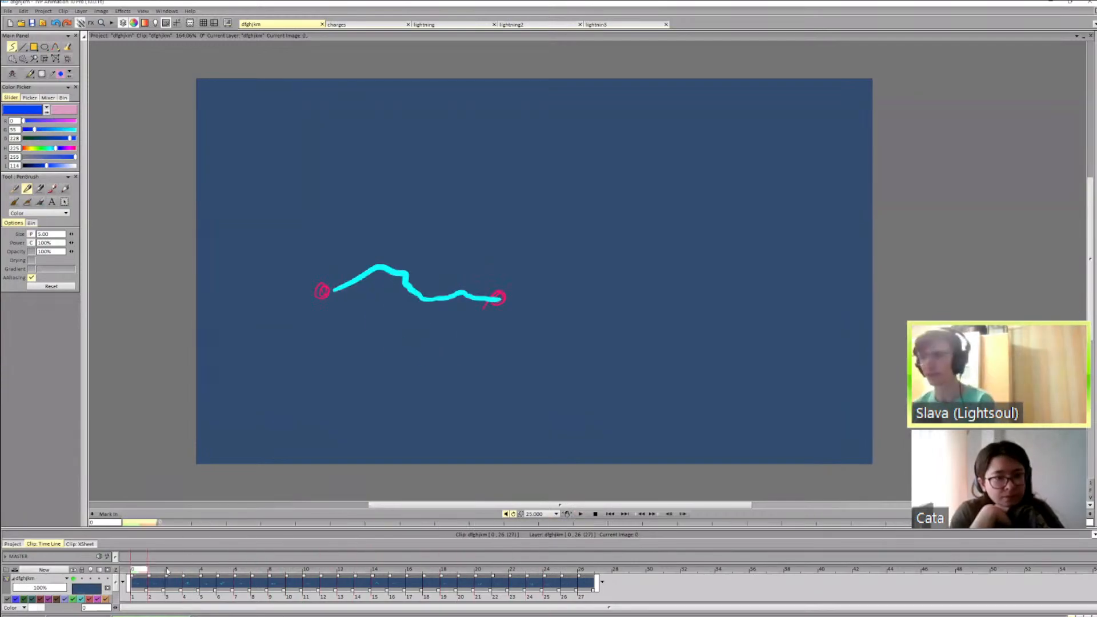
Step: Set the pen colour to pink and add a new annotation layer to the dfghjkm clip
left_click_drag(167, 571, 105, 113)
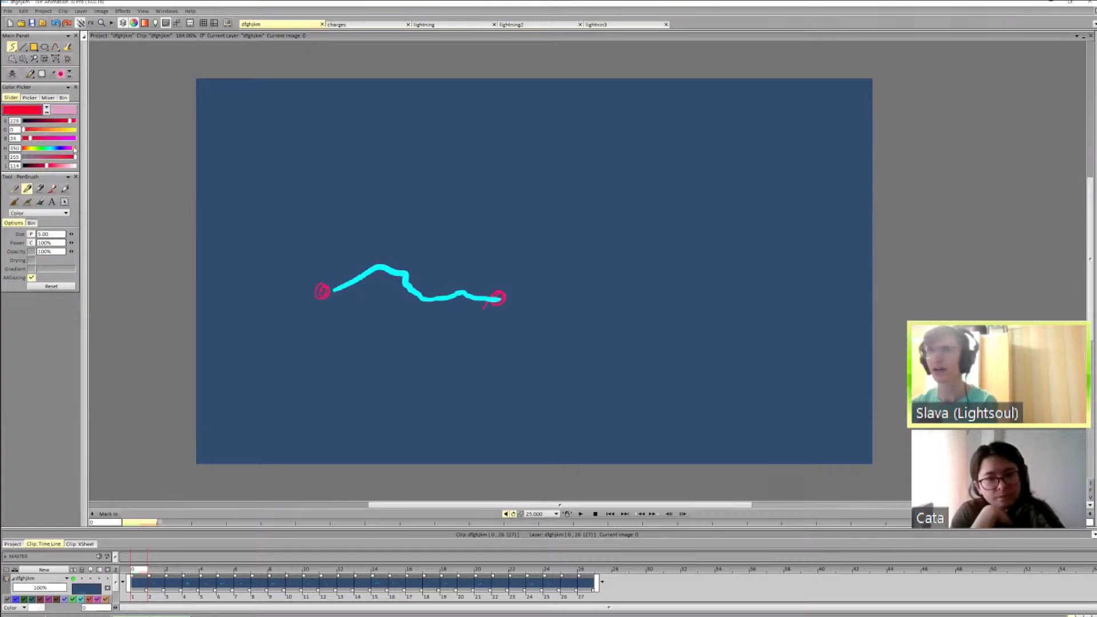
key("ctrl+shift+n")
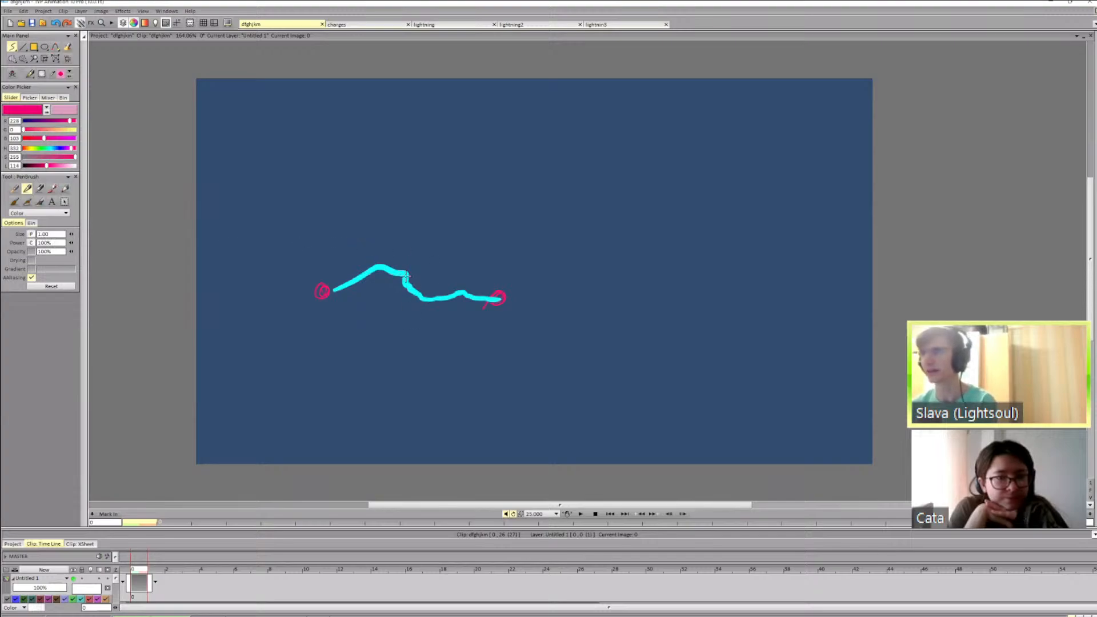
key("Right")
key("Right")
key("Right")
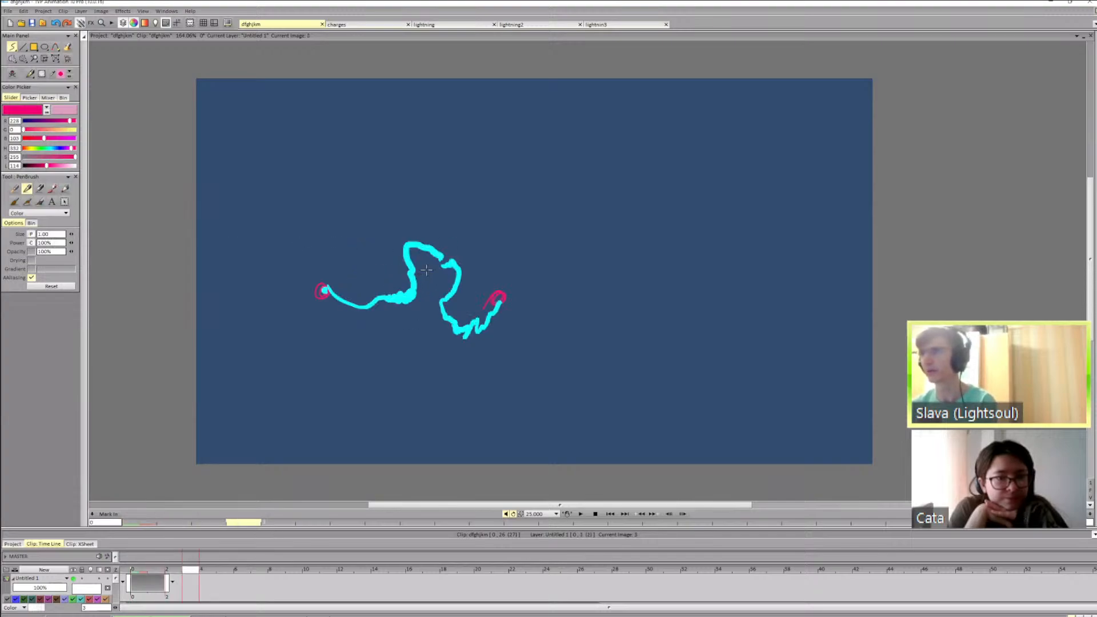
key("Left")
key("Left")
key("Right")
key("Right")
Step: Mark the cyan wave's moving bend with four vertical pink strokes across the middle, comparing neighbouring images
left_click_drag(423, 264, 409, 295)
key("Left")
key("Right")
left_click_drag(415, 254, 416, 294)
left_click_drag(422, 257, 423, 295)
left_click_drag(451, 248, 453, 297)
key("Left")
key("Right")
key("Left")
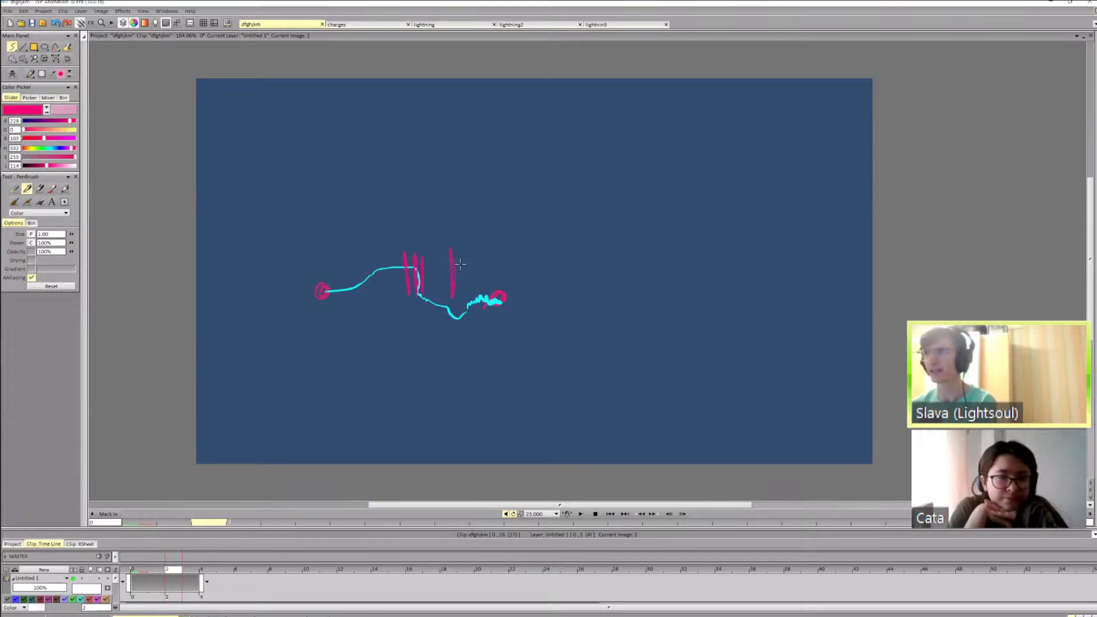
key("Right")
key("Right")
key("Left")
key("Right")
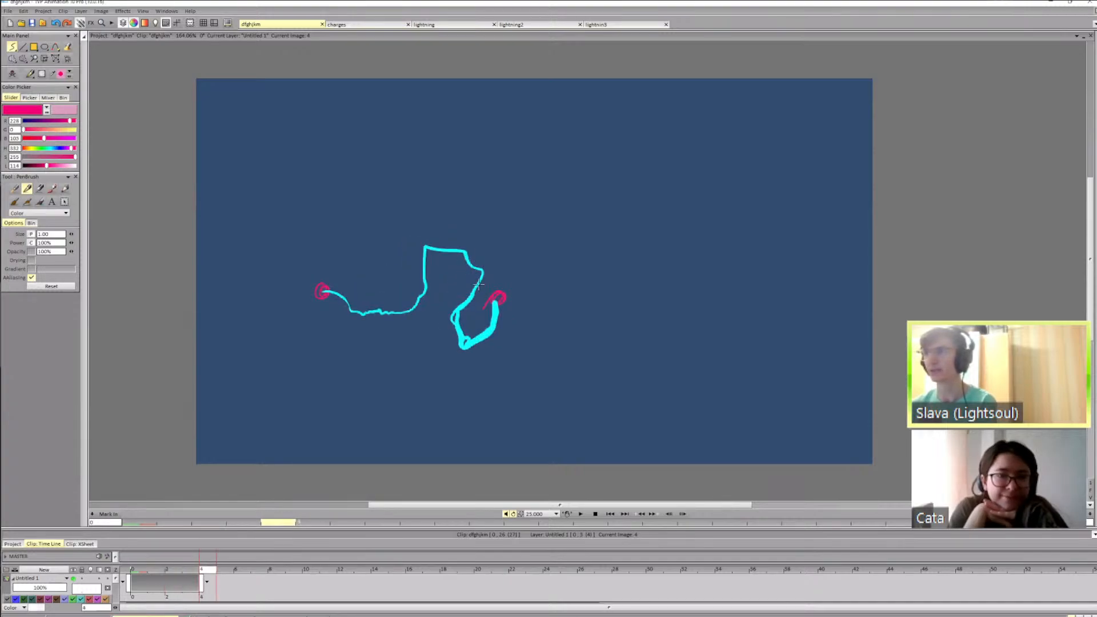
Step: Add vertical pink strokes closer to the second charge for the wave's peak on the fourth and fifth images
left_click_drag(478, 284, 478, 301)
key("Right")
key("Right")
key("Left")
key("Left")
key("Left")
key("Right")
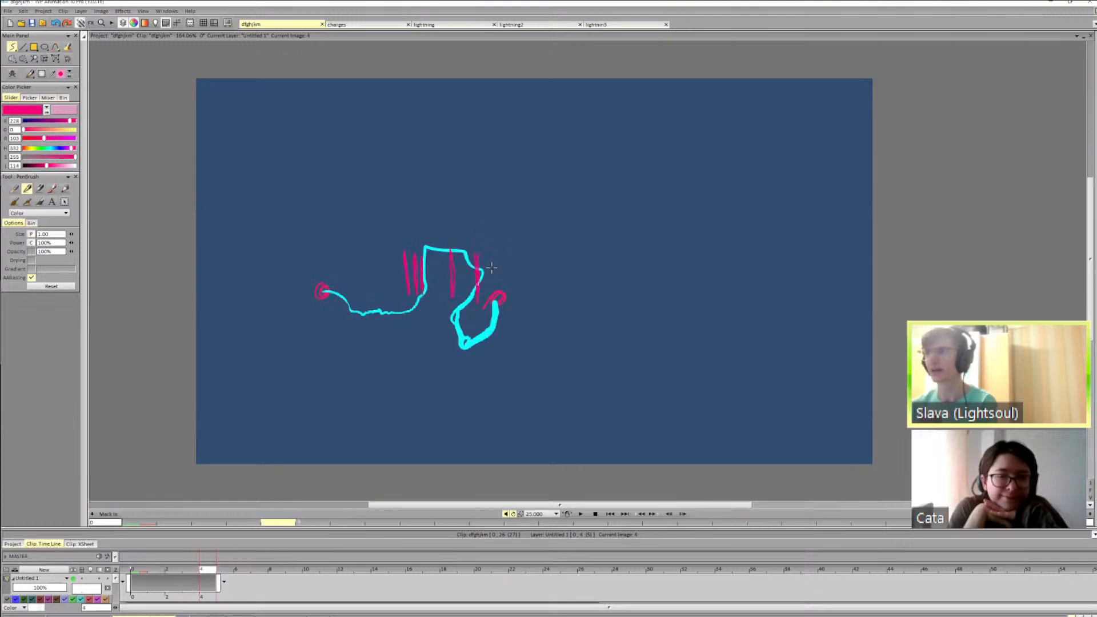
key("Right")
left_click_drag(493, 263, 495, 290)
key("Left")
key("Left")
key("Right")
key("Right")
key("Right")
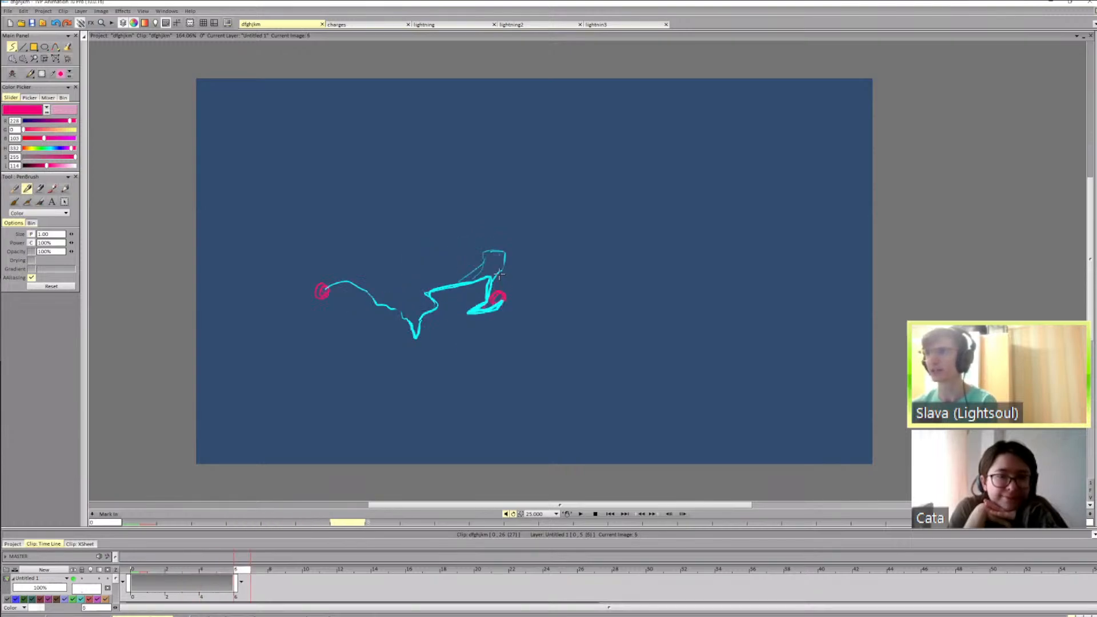
Step: Step back and forth through images 1 to 7 to compare the vertical strokes with the moving peak
key("Left")
key("Left")
key("Right")
key("Right")
key("Right")
key("Right")
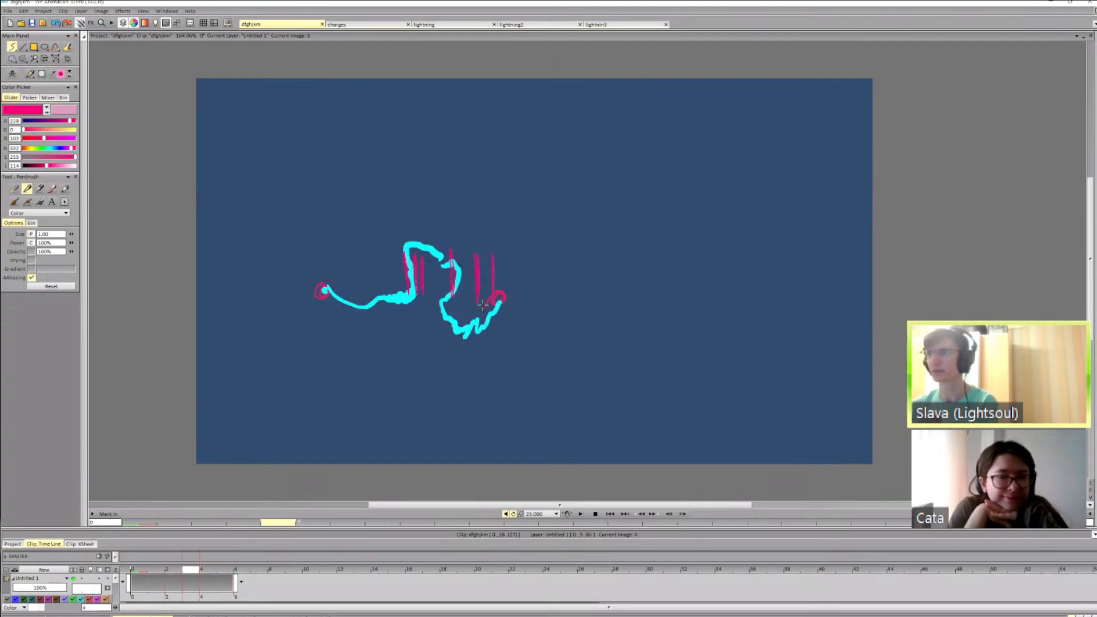
key("Left")
key("Left")
key("Left")
key("Left")
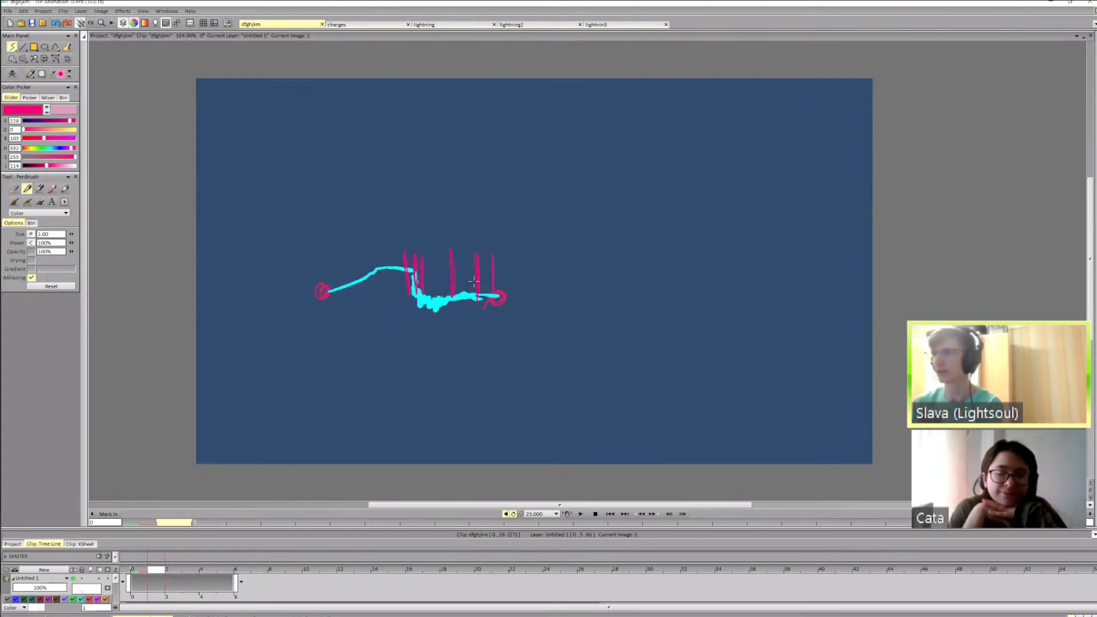
key("Right")
key("Right")
key("Right")
key("Right")
key("Right")
key("Right")
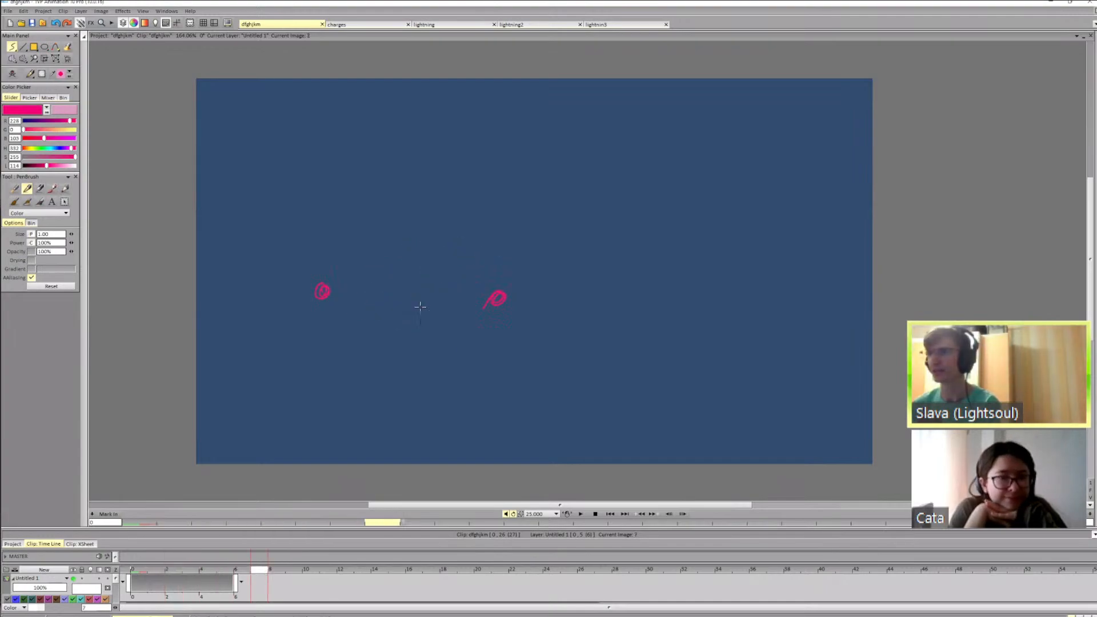
Step: Trace the wave's travelling lower bend with short slanted pink strokes running from the first charge to the second
key("Right")
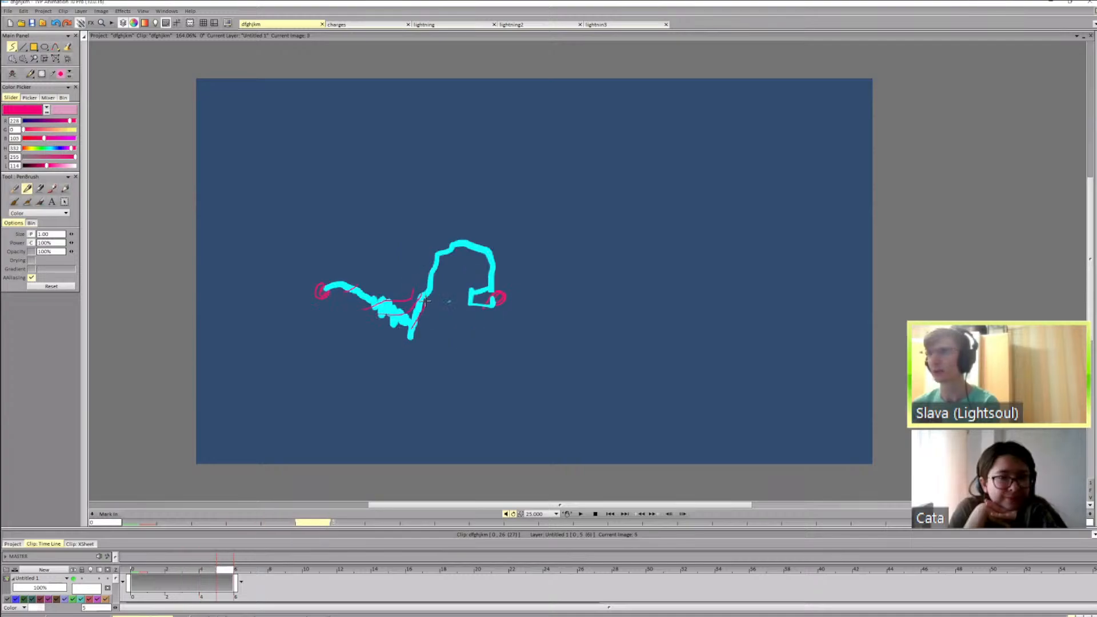
key("Right")
key("Right")
key("Right")
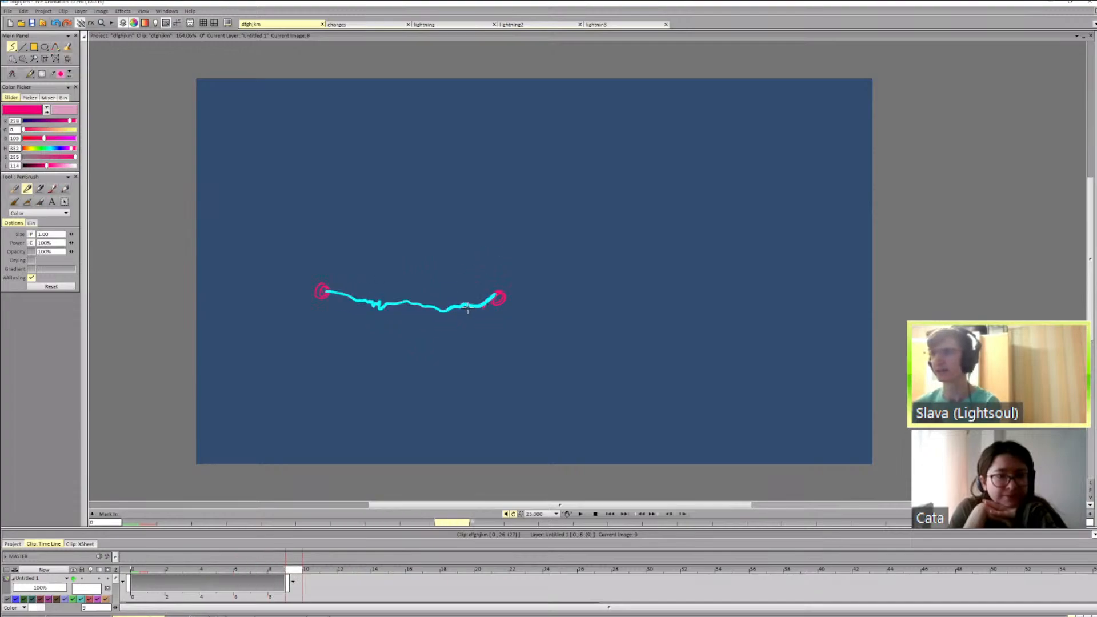
key("Left")
key("Left")
key("Left")
key("Left")
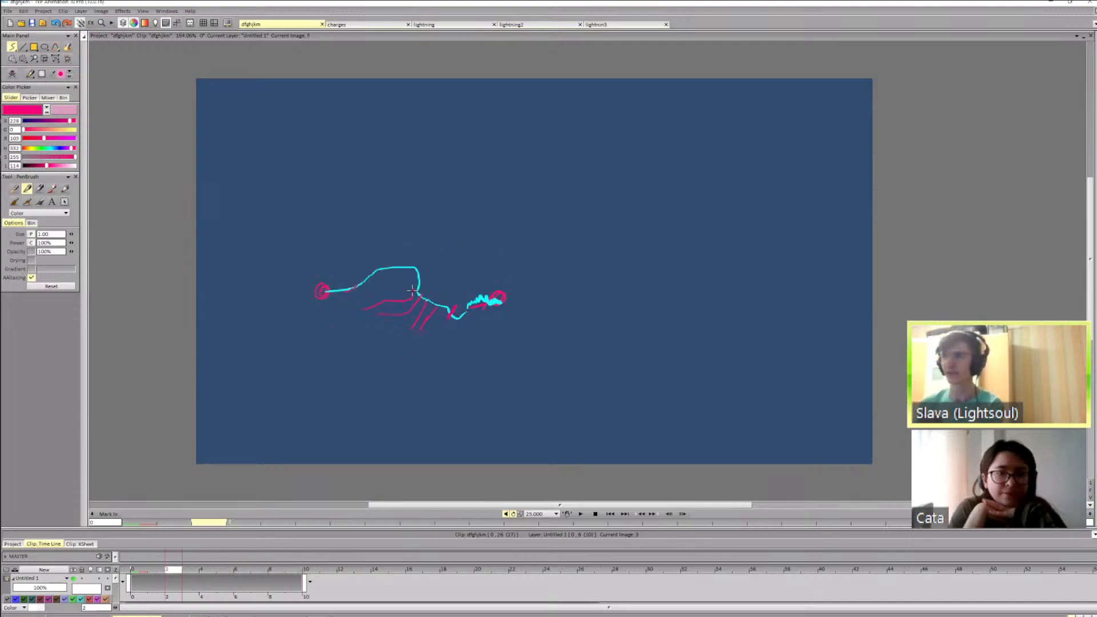
Step: Step repeatedly through the cyan loop from image 0 onward to examine how the wave travels along the slanted pink strokes
key("Right")
key("Right")
key("Right")
key("Right")
key("Right")
key("Right")
key("Right")
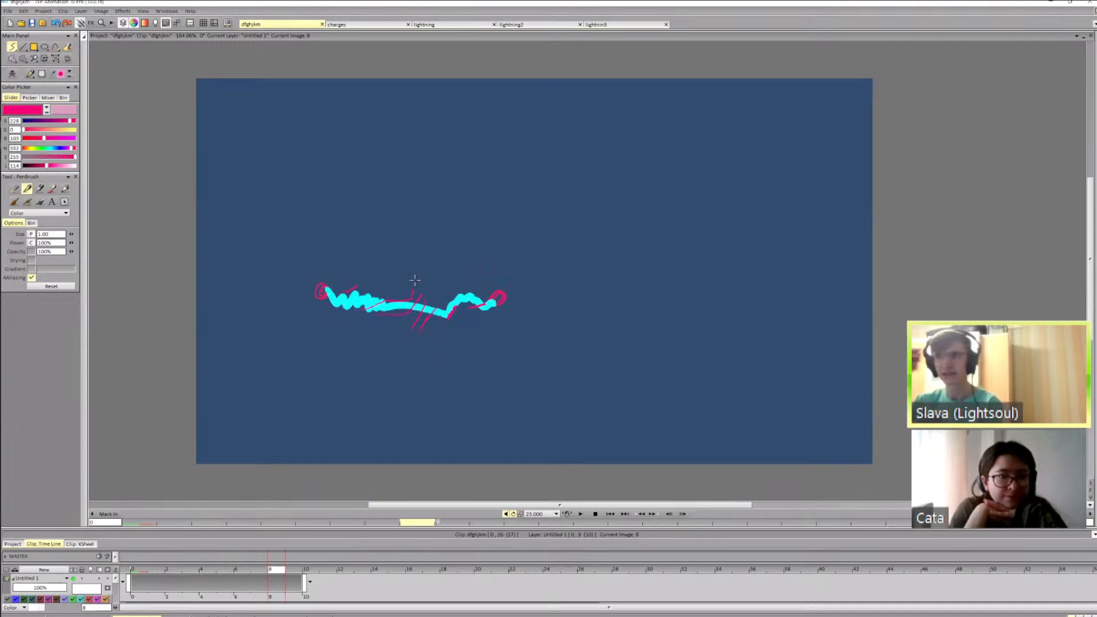
key("Left")
key("Left")
key("Left")
key("Left")
key("Left")
key("Left")
key("Left")
key("Left")
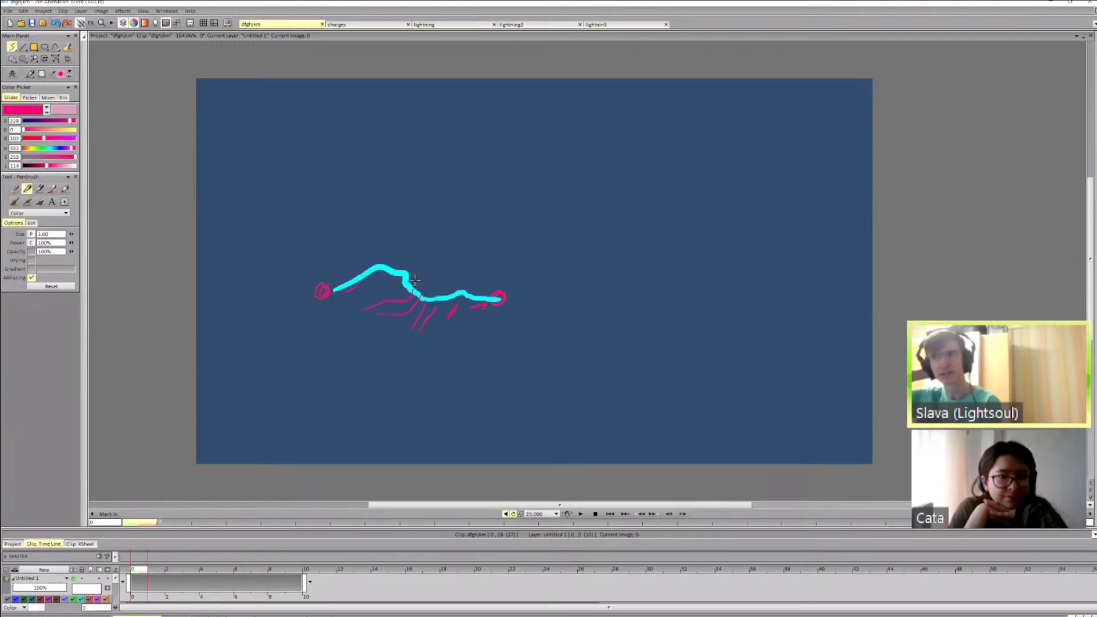
key("Right")
key("Right")
key("Right")
key("Right")
key("Right")
key("Right")
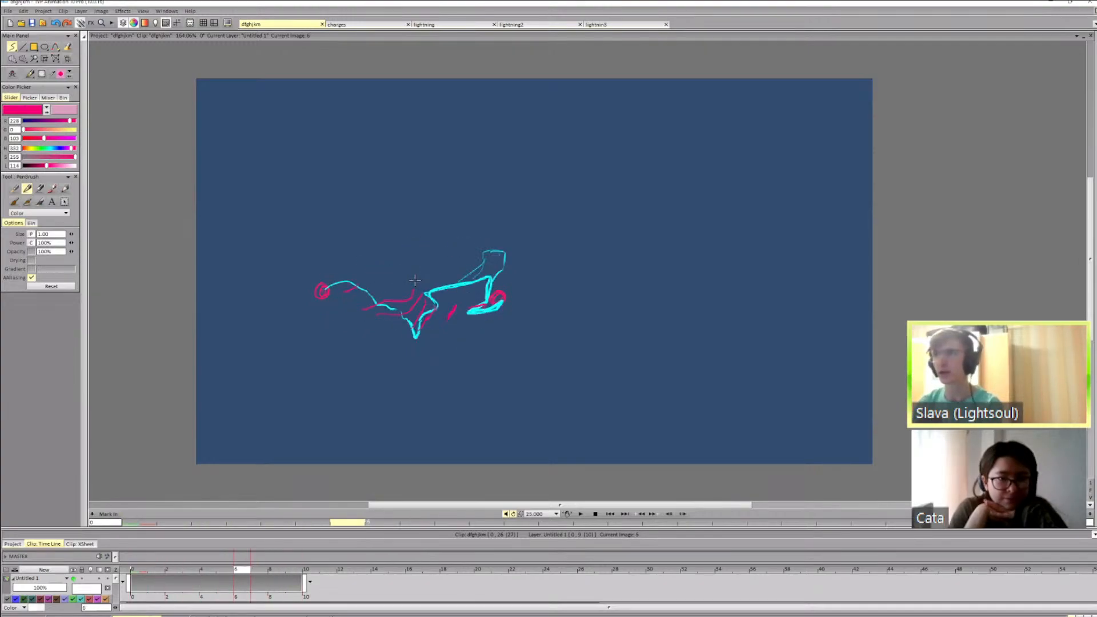
key("Right")
key("Right")
key("Left")
key("Left")
key("Left")
key("Left")
key("Left")
key("Left")
key("Left")
key("Left")
key("Right")
key("Right")
key("Right")
key("Right")
key("Right")
key("Right")
key("Right")
key("Right")
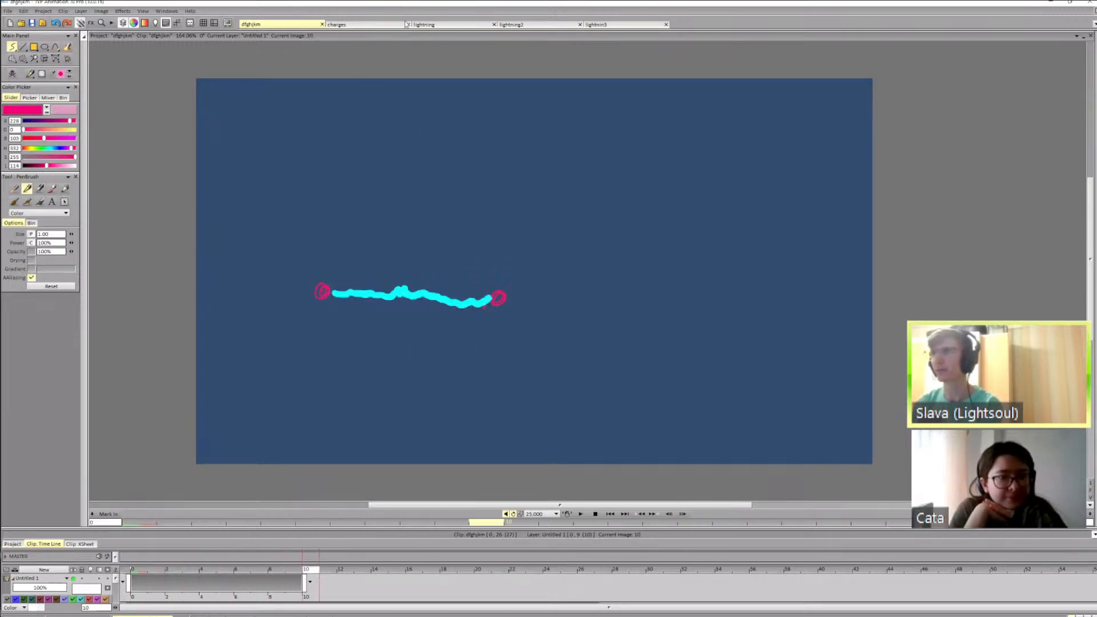
Step: Switch to the charges project and step forward through its images to image 7
left_click(369, 25)
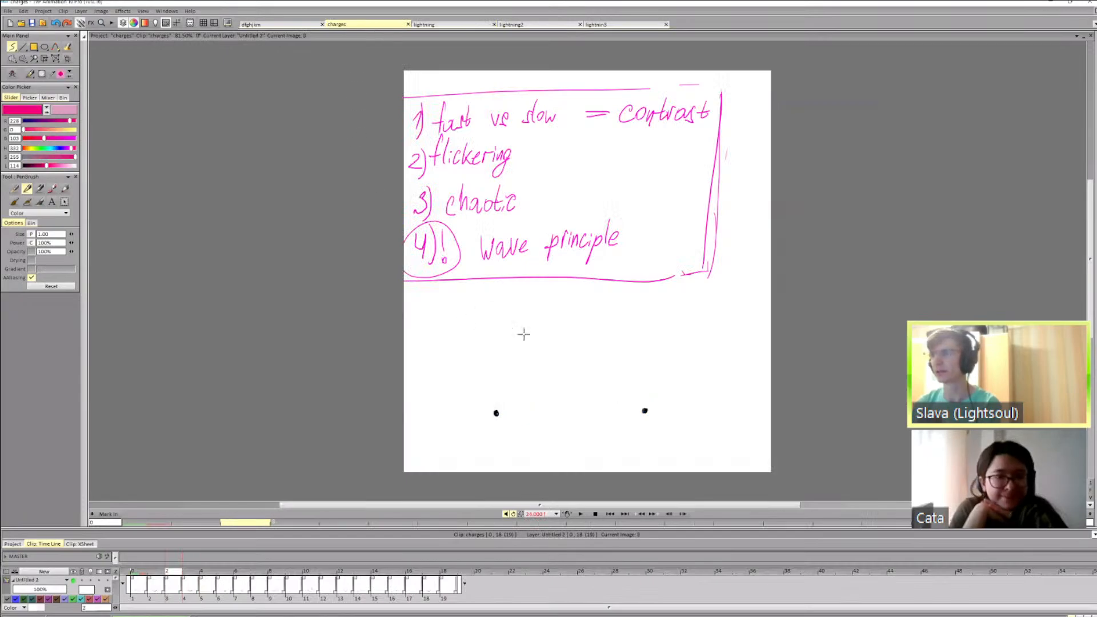
key("Right")
key("Right")
key("Right")
key("Right")
key("Right")
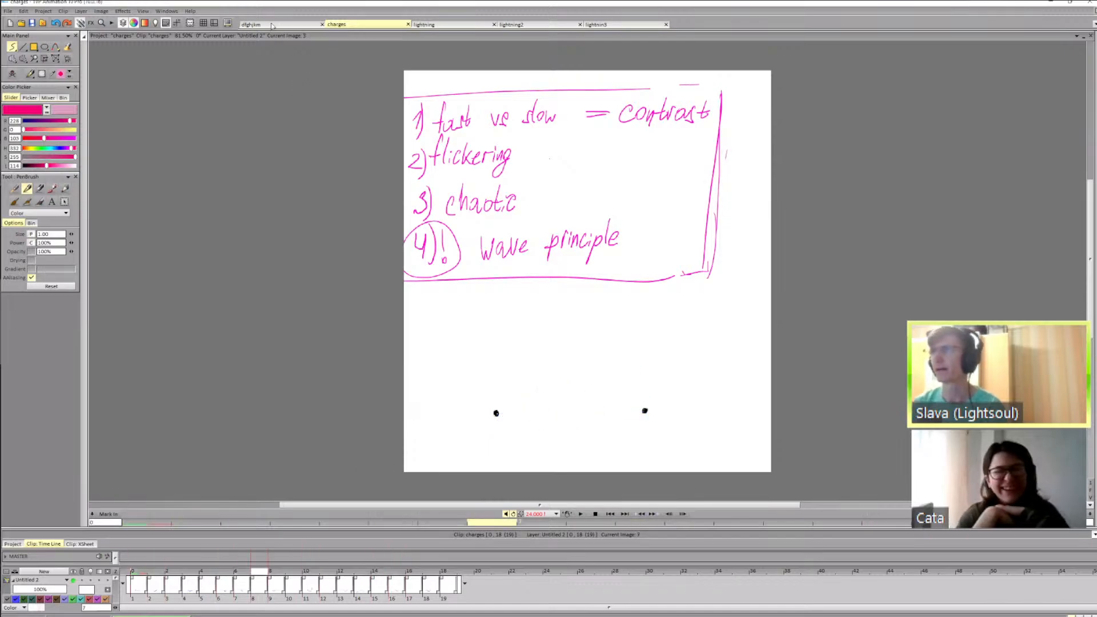
left_click(279, 25)
left_click(351, 24)
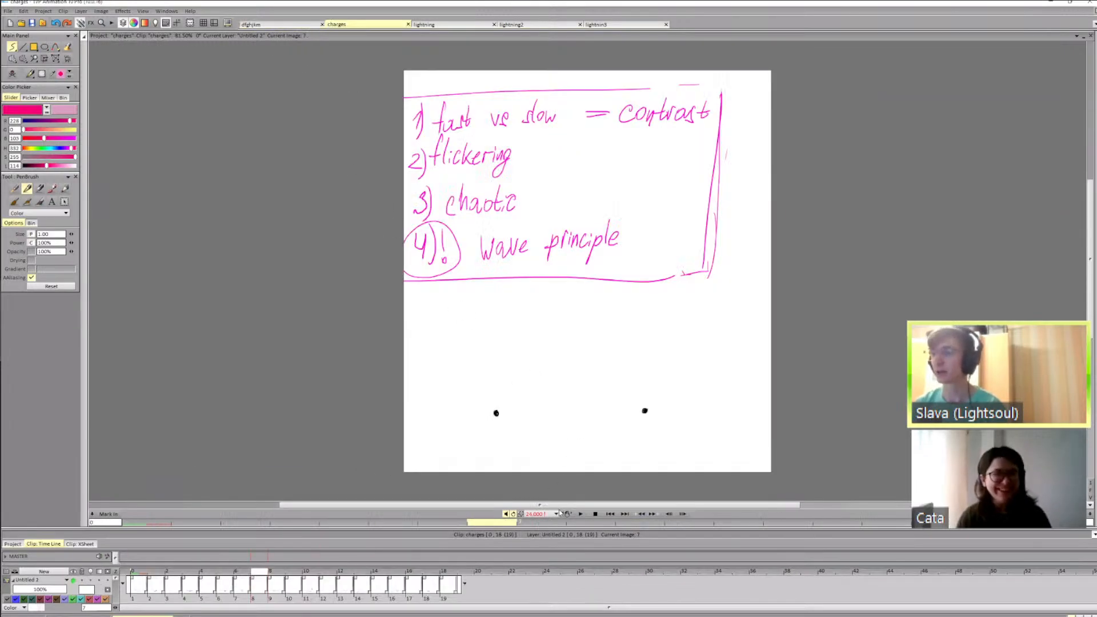
Step: Play the blue wave loop at 24 fps and stop it on image 17
left_click(581, 514)
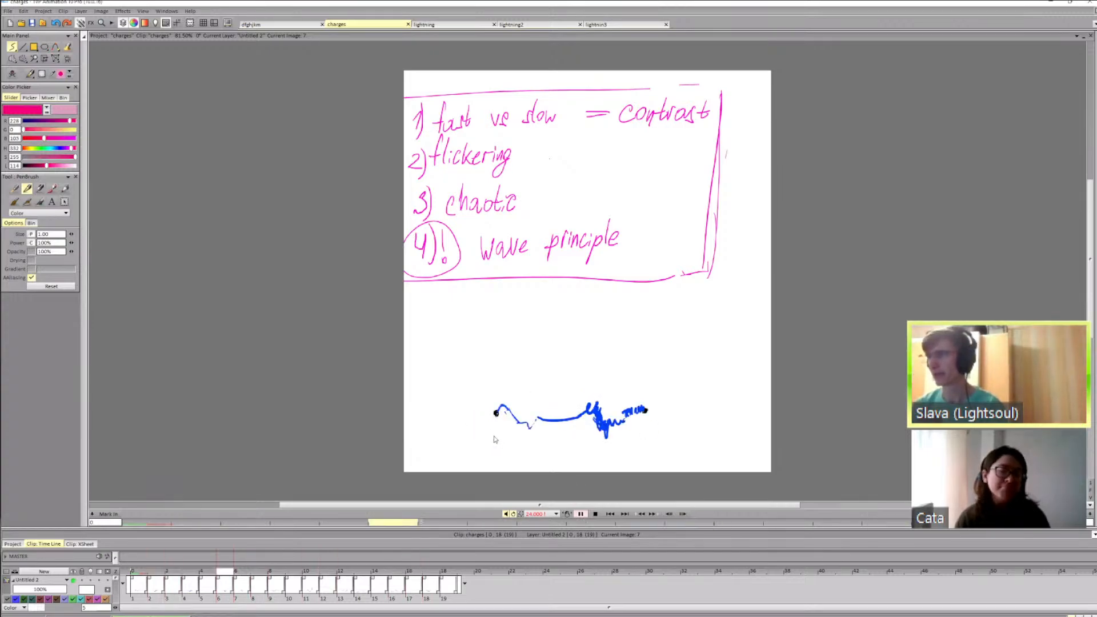
left_click(580, 515)
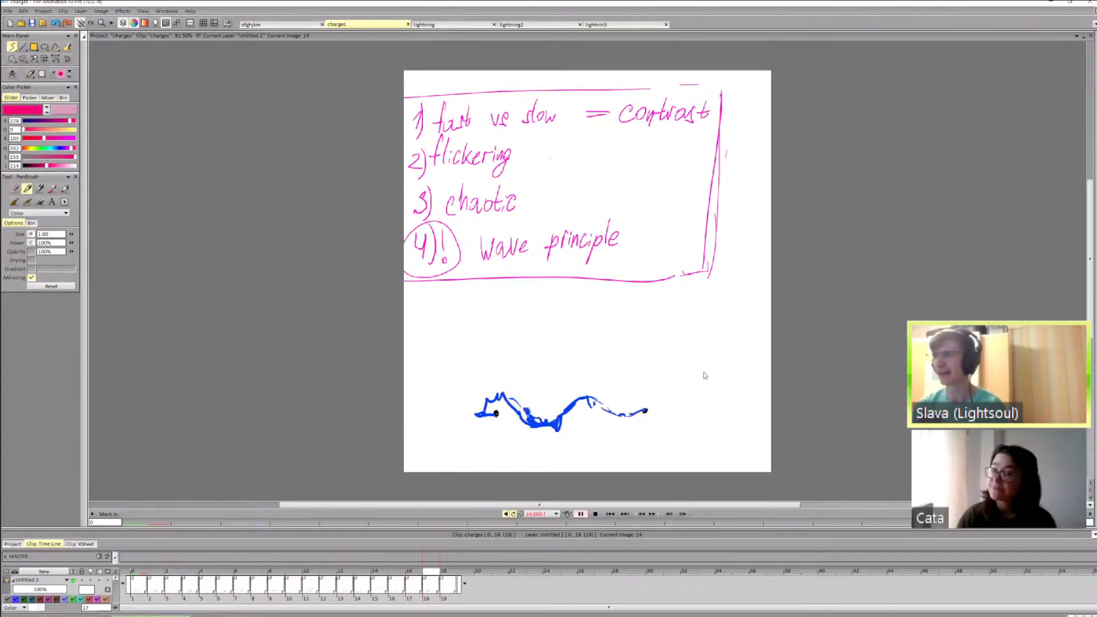
left_click_drag(139, 572, 422, 556)
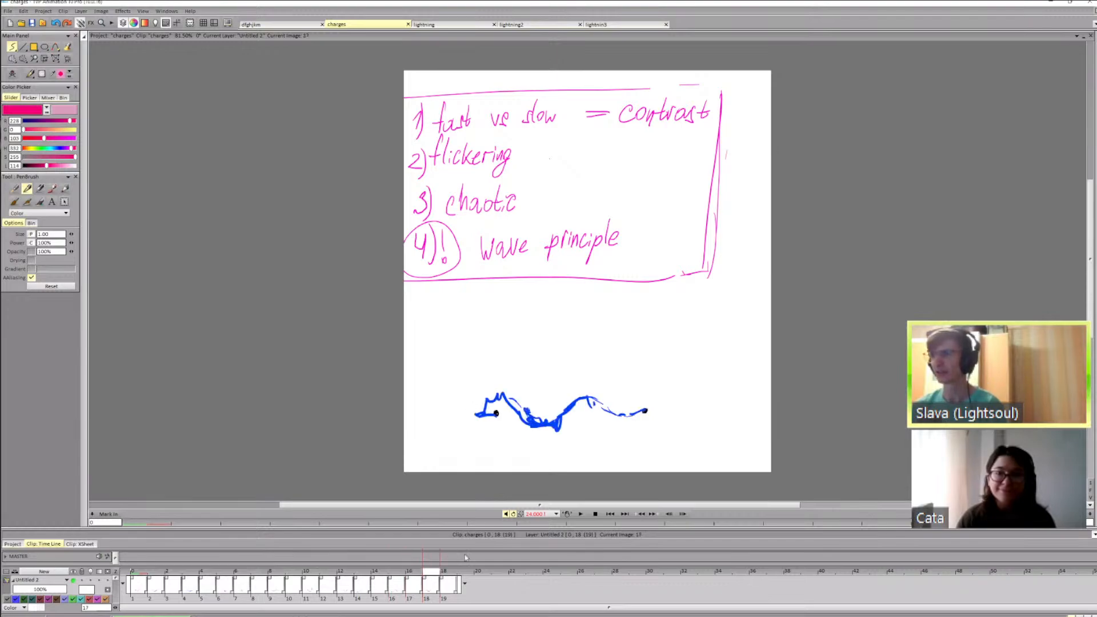
Step: Draw two black dots above the blue wave on a new layer and set its end behaviour to Hold
left_click(139, 572)
key("Up")
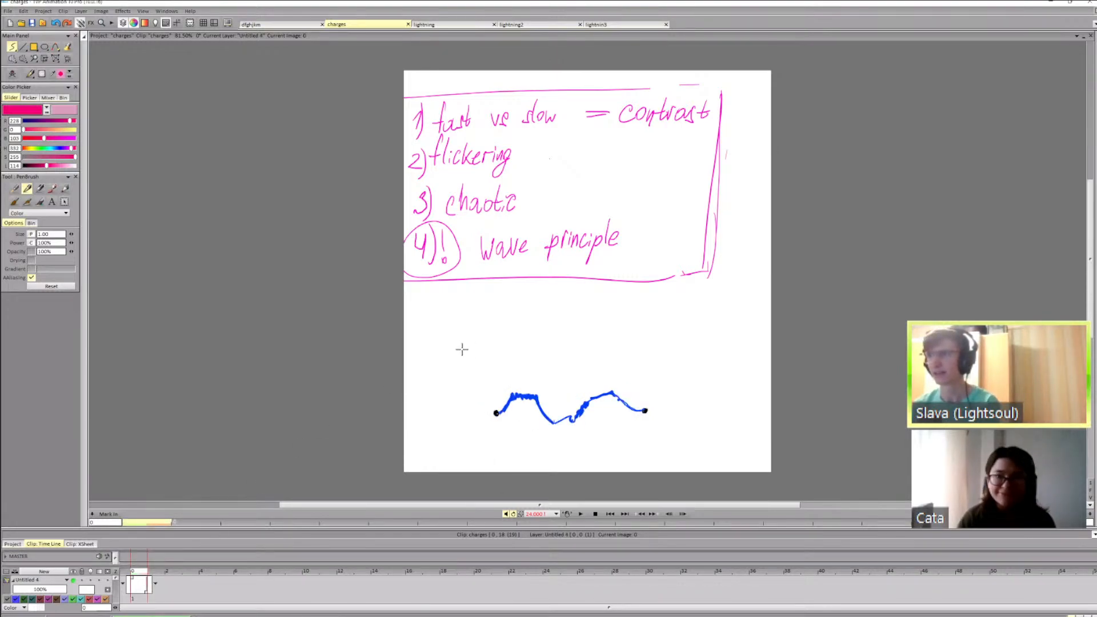
left_click(25, 166)
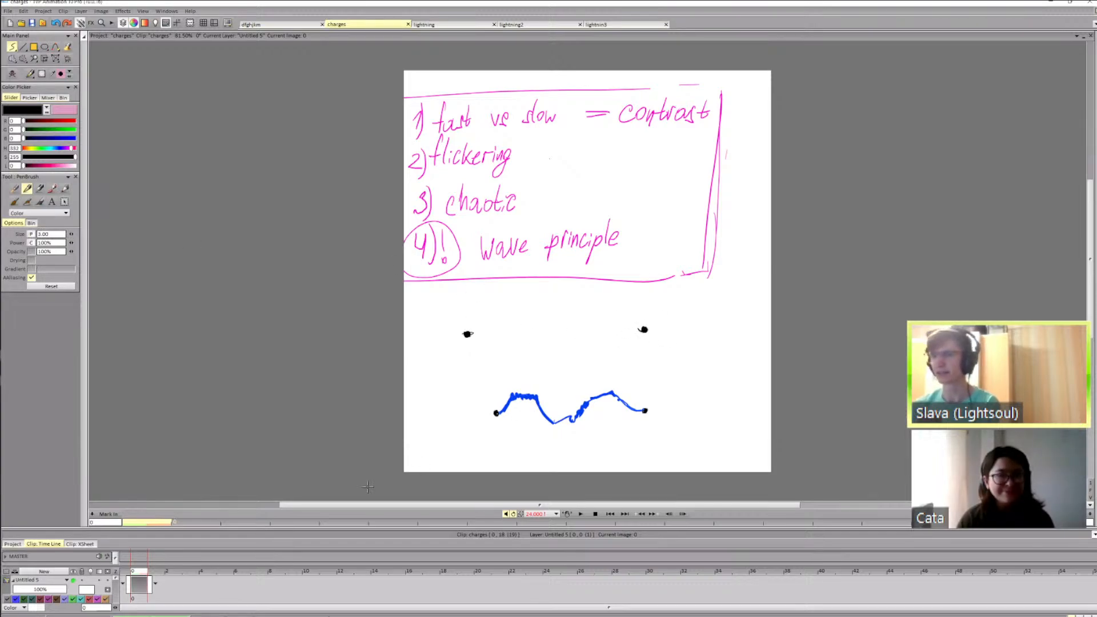
left_click(164, 587)
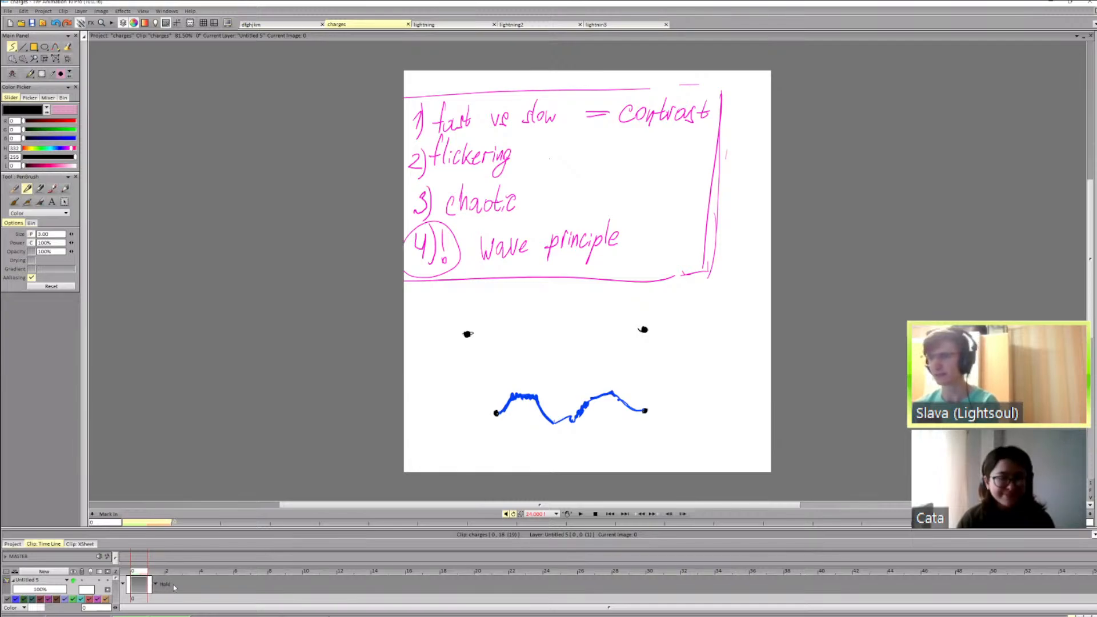
Step: On a new layer, draw a purple electric line between the upper dots, with a jagged raised crest on the third image
left_click_drag(43, 166, 48, 166)
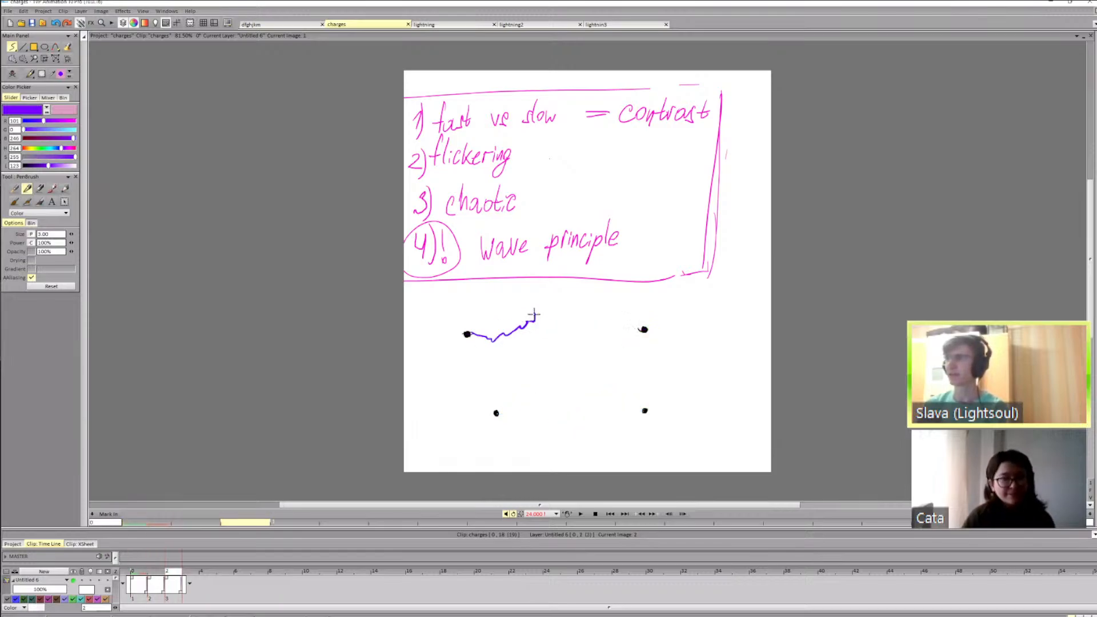
left_click_drag(566, 317, 591, 333)
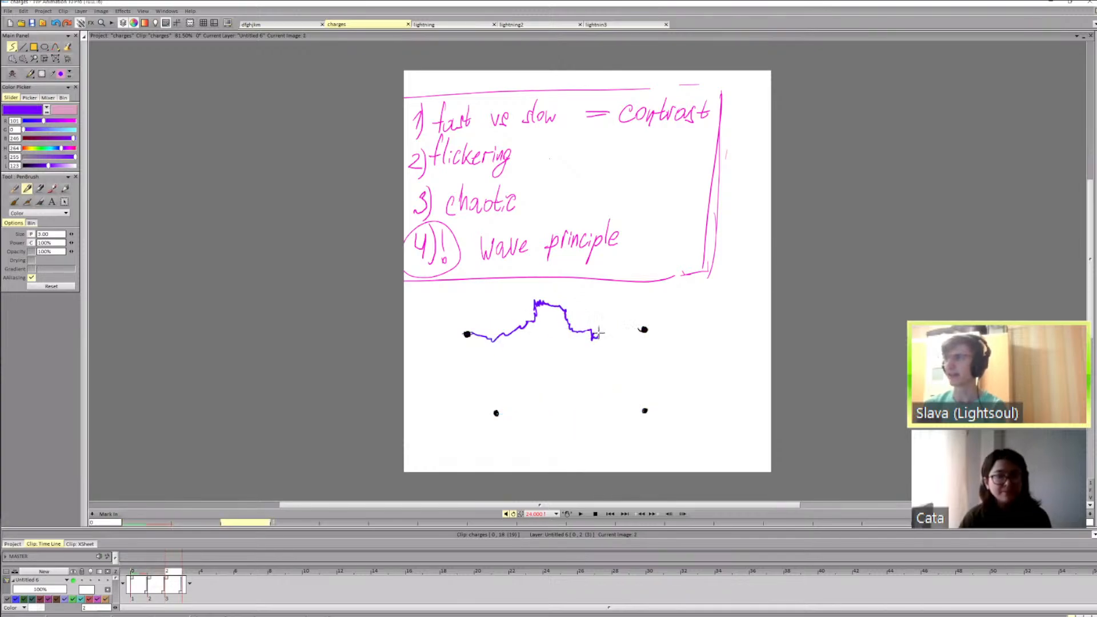
key("Left")
key("Left")
key("Right")
key("Right")
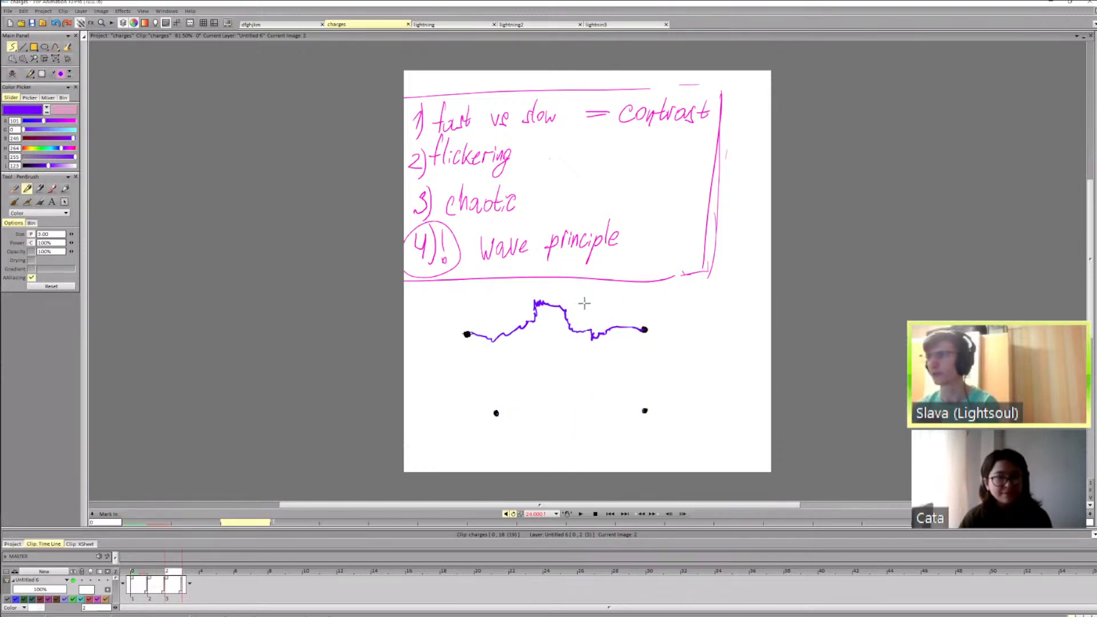
Step: Flip between the first purple images to compare how the wave's crest moves between the upper dots
key("Right")
key("Left")
key("Left")
key("Left")
key("Right")
key("Right")
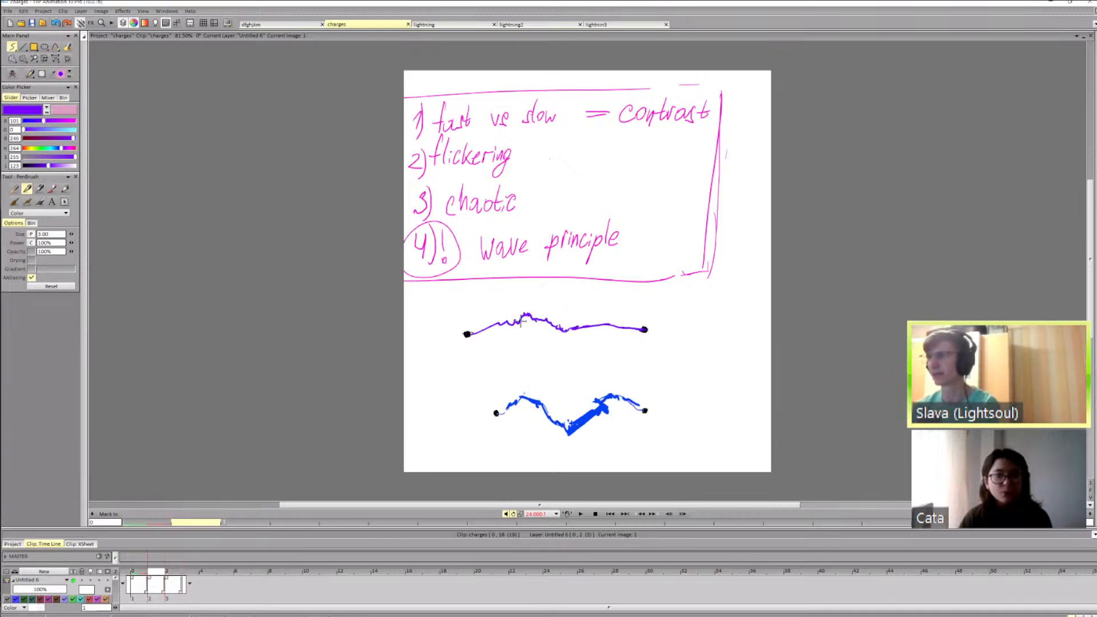
key("Left")
key("Left")
key("Right")
key("Right")
key("Left")
key("Right")
key("Right")
Step: Start the fourth image's purple line at the first upper dot with a wavy dip and a thick rising stroke to the middle
mouse_move(468, 334)
left_mouse_down()
mouse_move(503, 350)
mouse_move(547, 334)
left_mouse_up()
key("Left")
key("Left")
key("Right")
key("Right")
key("Left")
key("Left")
key("Right")
key("Right")
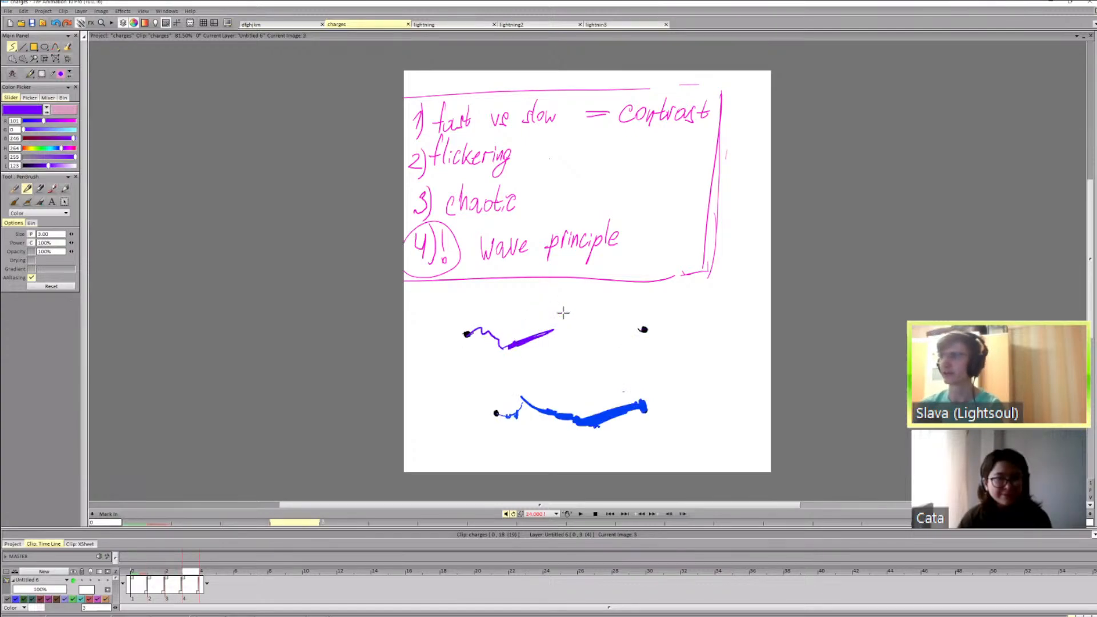
Step: Extend the fourth image's purple line over a tall crest and down through zigzags to the second upper dot
left_click_drag(610, 312, 625, 326)
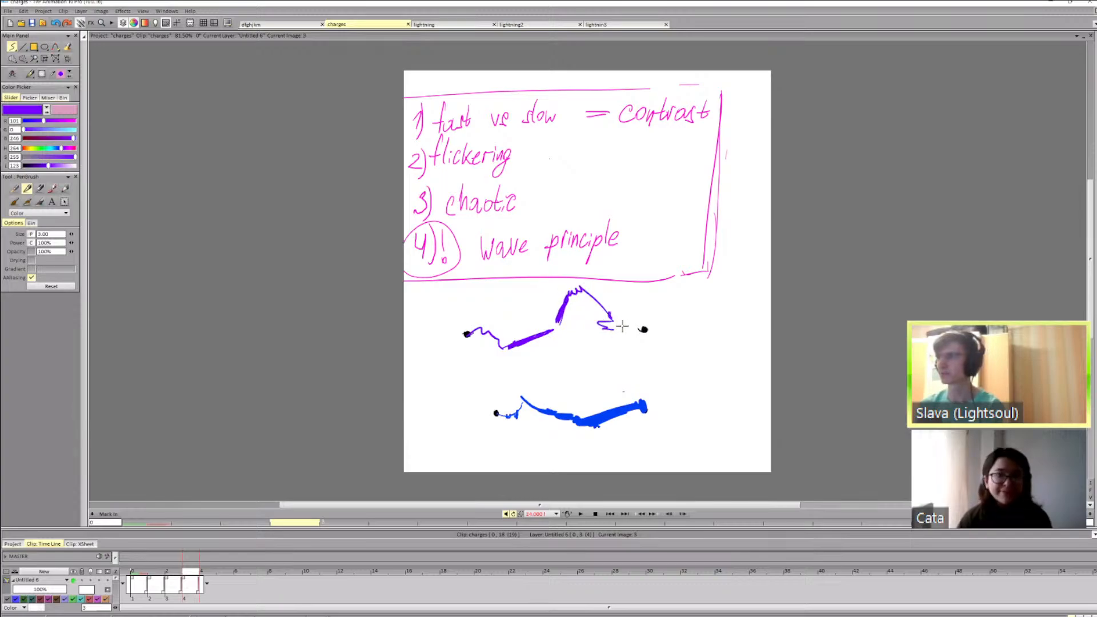
key("Left")
key("Left")
key("Right")
key("Right")
key("Left")
key("Left")
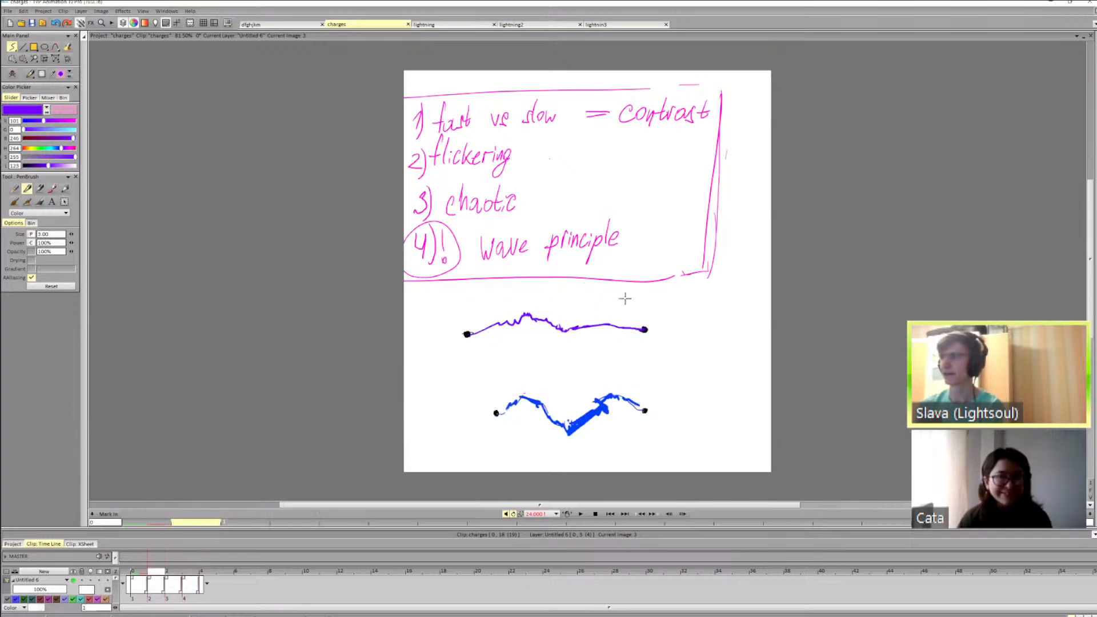
key("Right")
key("Right")
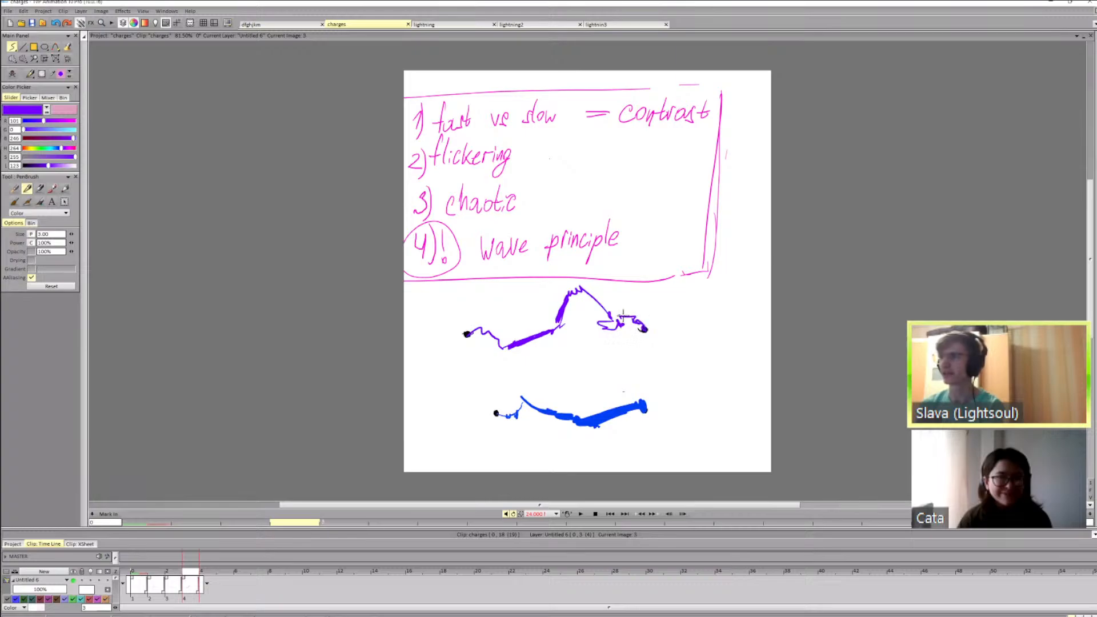
Step: Flip between image 4 and the preceding frames to compare how the upper purple lightning arc moves
key("Left")
key("Right")
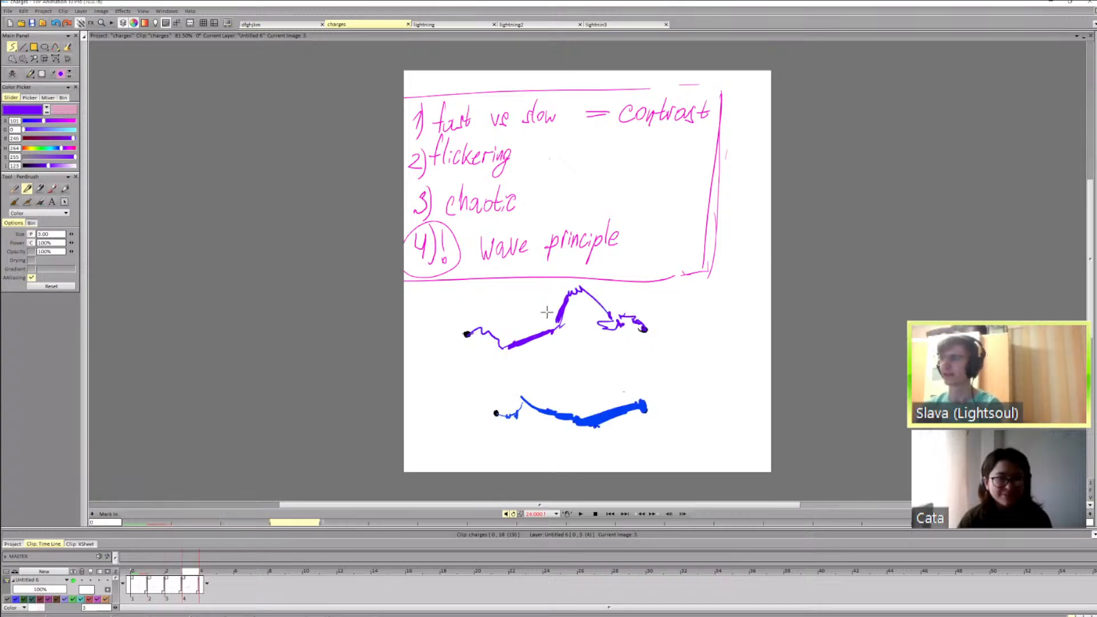
key("Left")
key("Left")
key("Right")
key("Right")
key("Right")
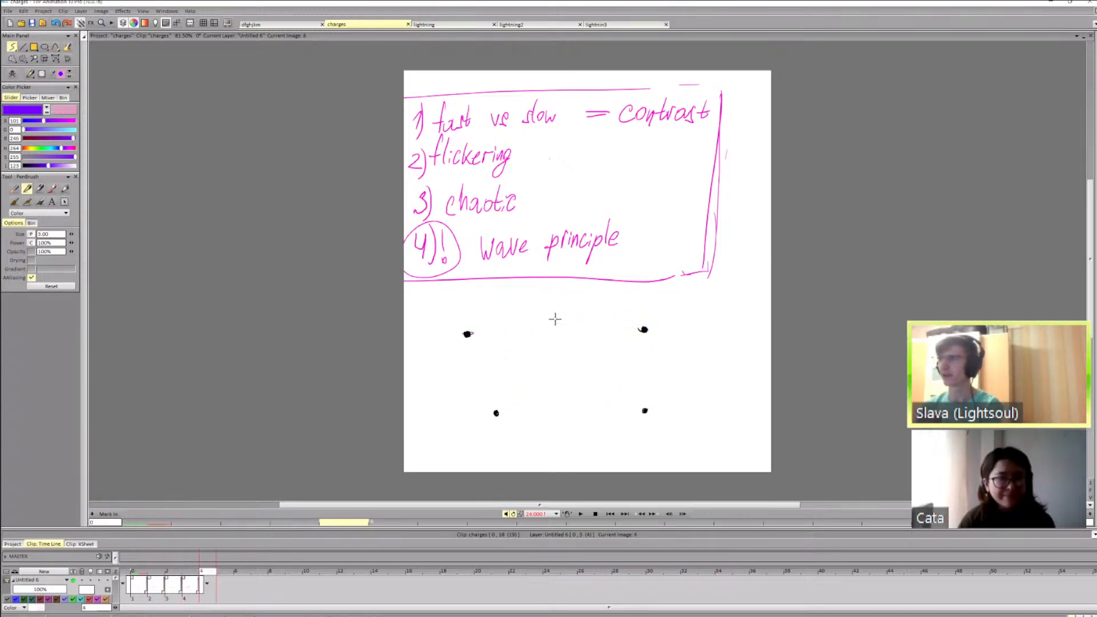
key("Left")
key("Left")
key("Left")
key("Right")
key("Right")
key("Right")
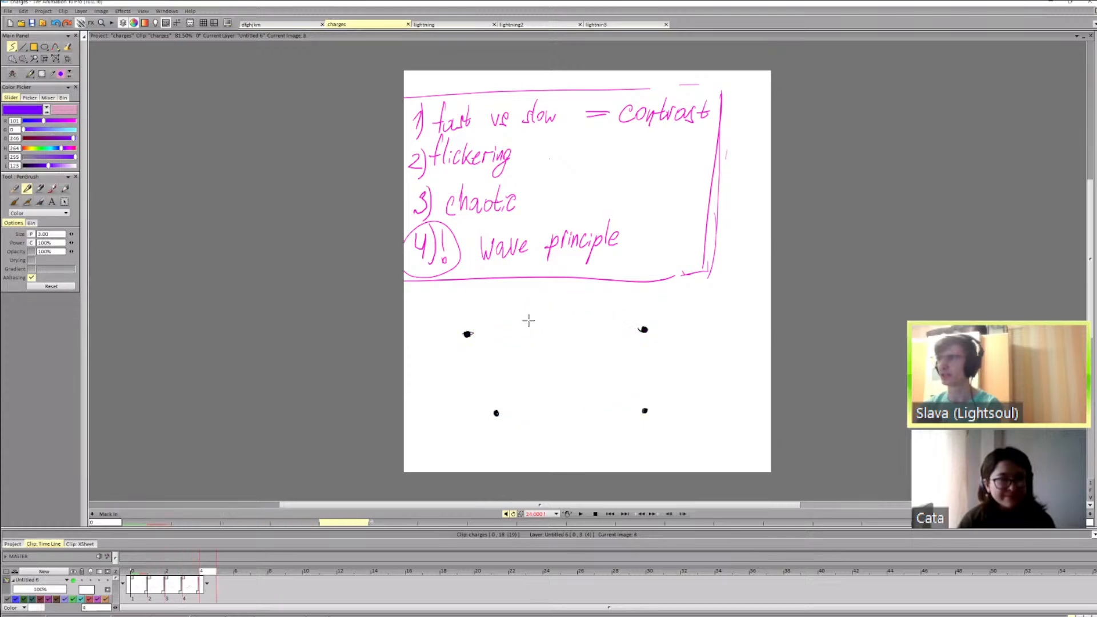
Step: On image 4, draw a jagged purple arc from the upper-left dot, dipping and rising to a peak above the upper-right dot
mouse_move(475, 334)
left_mouse_down()
mouse_move(485, 345)
mouse_move(538, 346)
mouse_move(615, 315)
left_mouse_up()
key("Left")
key("Left")
key("Right")
key("Right")
key("Left")
key("Left")
key("Right")
key("Right")
key("Left")
key("Left")
key("Right")
key("Right")
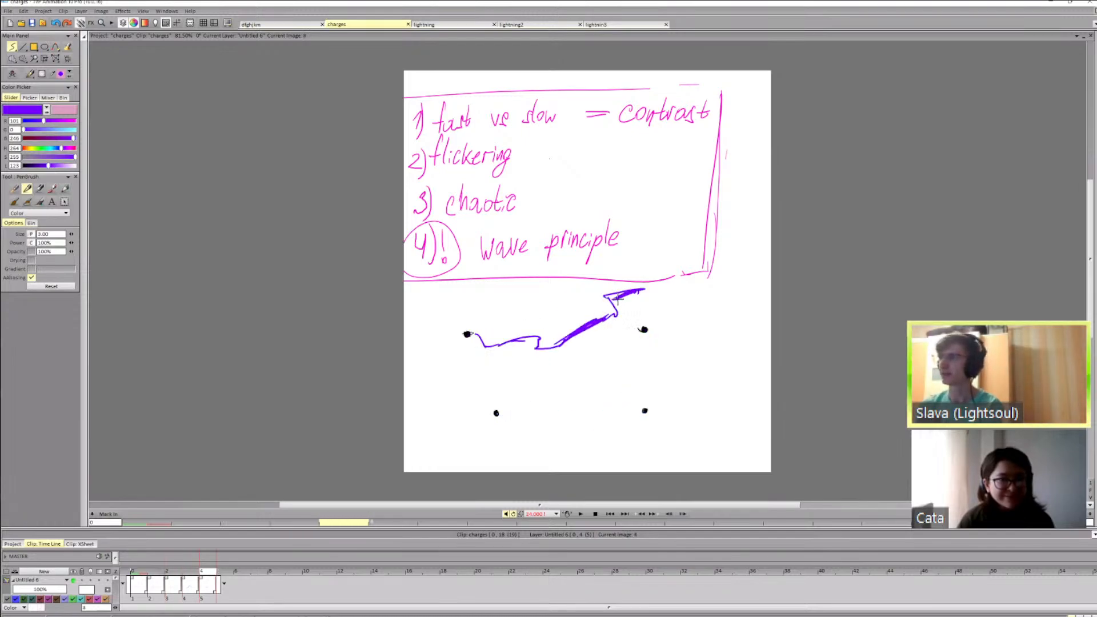
Step: Bring the image 4 arc back down from its peak with small kinks until it meets the upper-right dot
key("Left")
key("Left")
key("Right")
key("Right")
left_click_drag(609, 314, 620, 327)
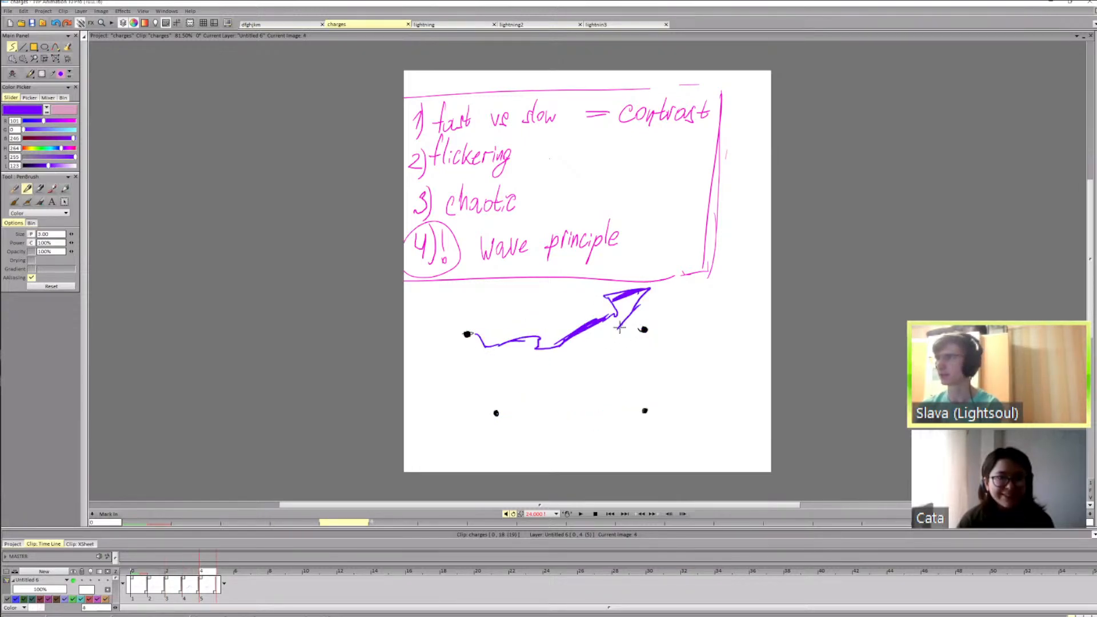
key("Left")
key("Left")
key("Right")
key("Right")
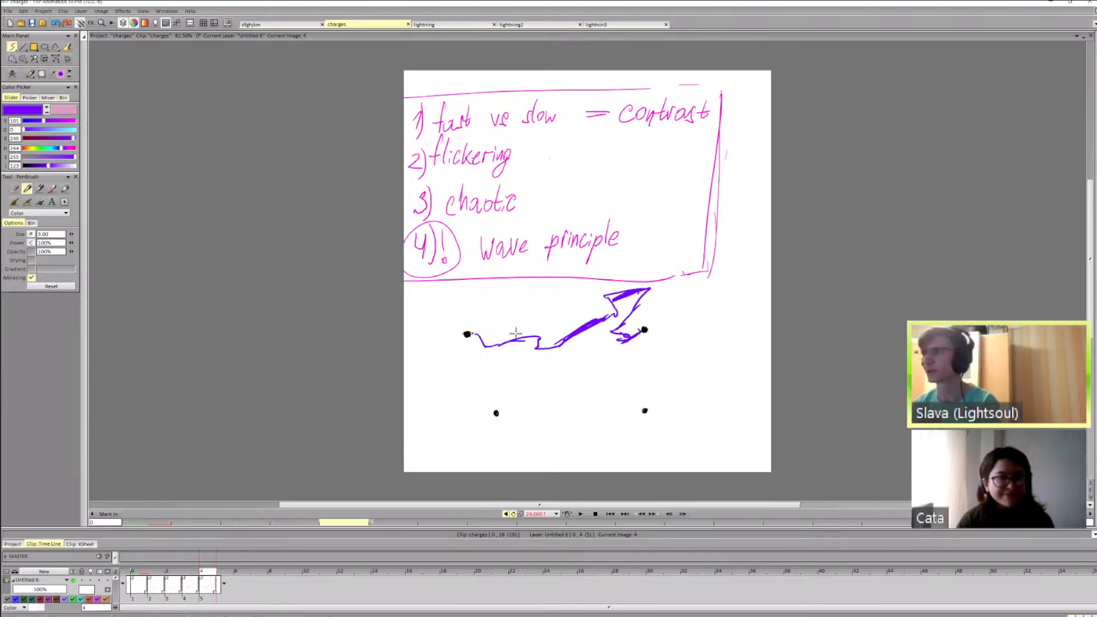
Step: On image 5, draw the purple arc's left part, dropping from the upper-left dot and rising toward the upper-right one
key("Right")
key("Left")
key("Left")
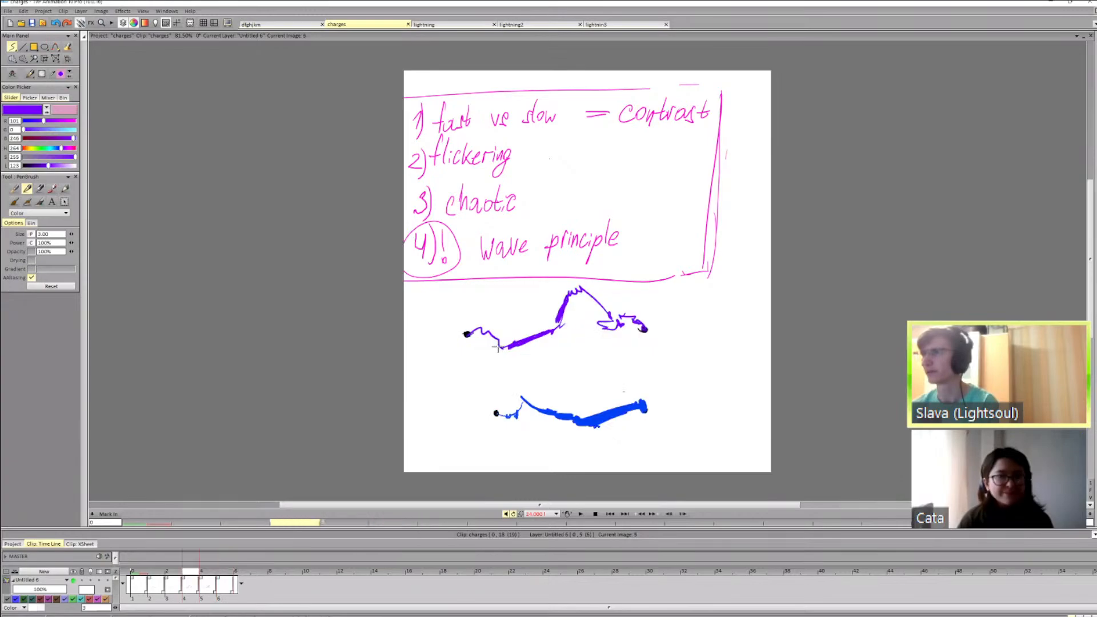
key("Right")
key("Right")
mouse_move(490, 338)
left_mouse_down()
mouse_move(481, 352)
mouse_move(562, 344)
left_mouse_up()
key("Left")
key("Right")
key("Left")
key("Right")
key("Left")
key("Left")
key("Right")
key("Right")
key("Left")
key("Left")
key("Right")
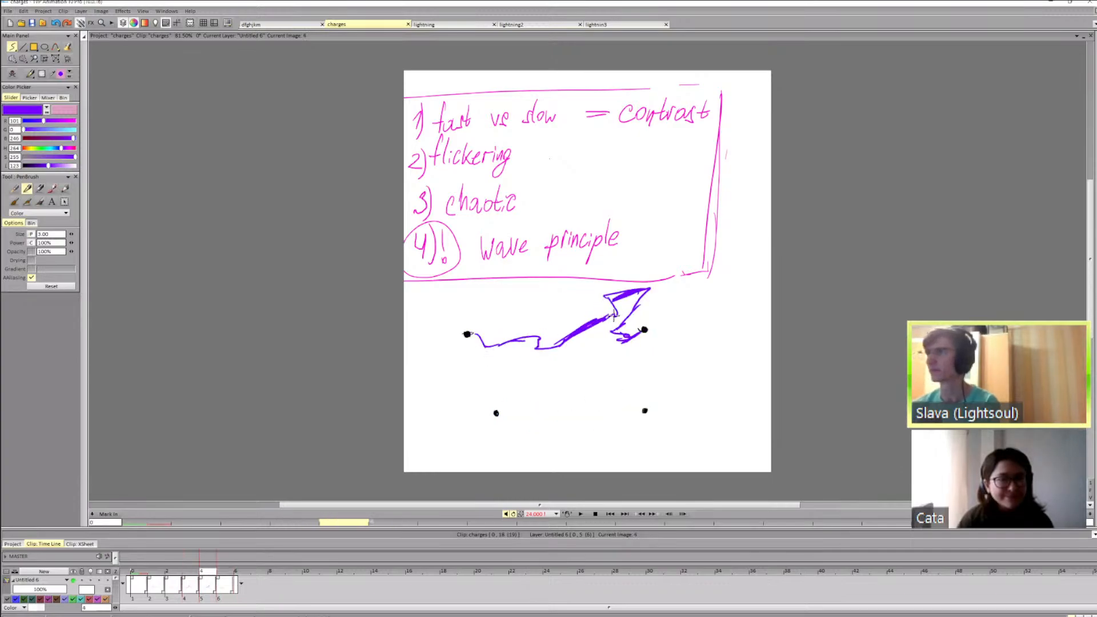
Step: Finish the image 5 arc with a pointed spike above the upper-right dot and a hooked line back to the dot
key("Right")
left_click_drag(615, 316, 628, 313)
key("Left")
key("Right")
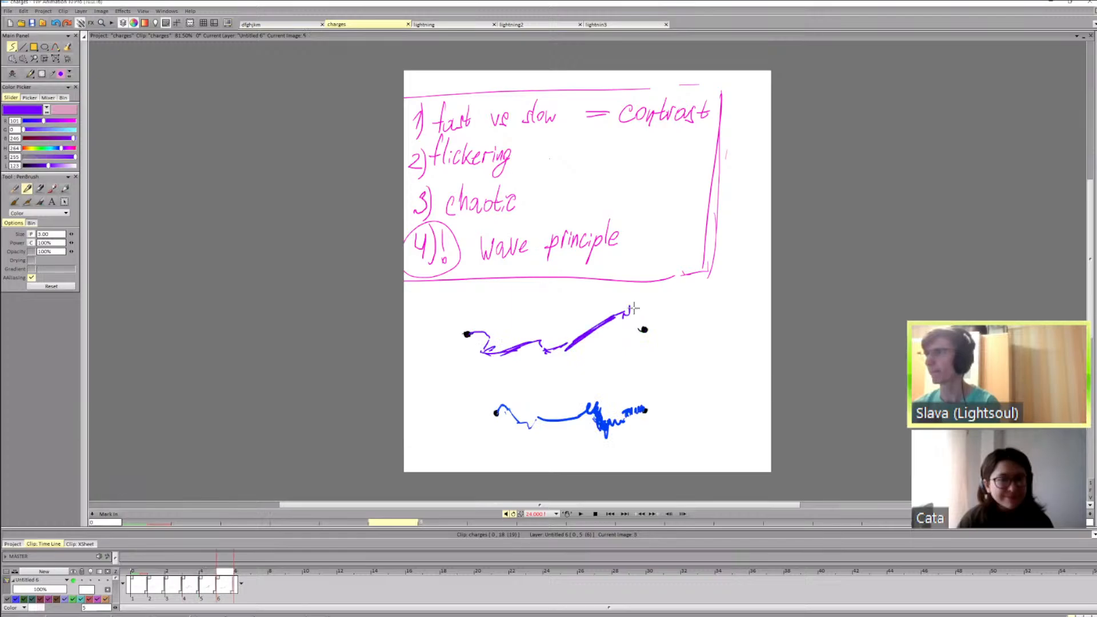
key("Left")
key("Left")
key("Right")
key("Right")
mouse_move(628, 306)
left_mouse_down()
mouse_move(656, 299)
mouse_move(636, 336)
left_mouse_up()
key("Left")
key("Left")
key("Right")
key("Right")
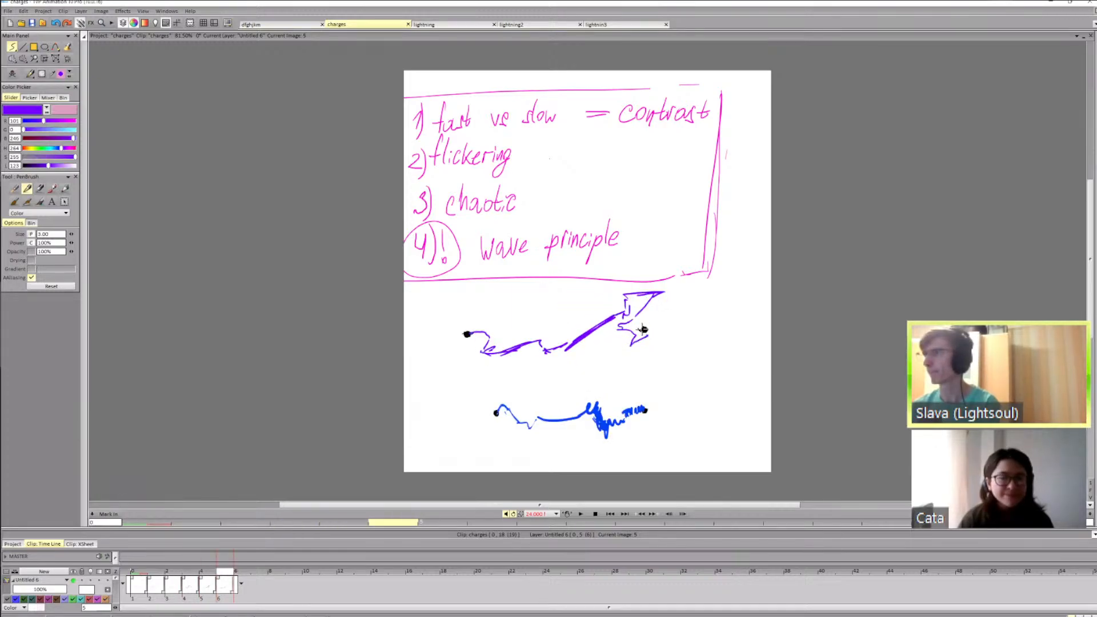
key("Left")
key("Right")
key("Left")
key("Right")
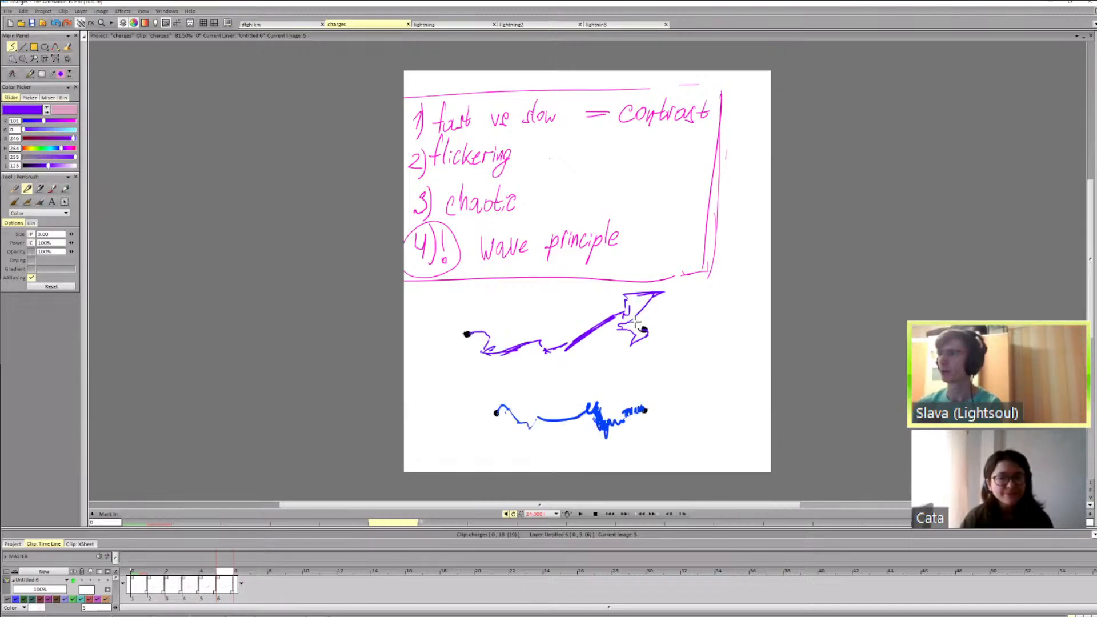
Step: Start the purple arc on image 6 with a short hooked stroke leaving the upper-left dot
key("Left")
key("Right")
key("Right")
mouse_move(469, 334)
left_mouse_down()
mouse_move(490, 334)
mouse_move(493, 348)
left_mouse_up()
key("Left")
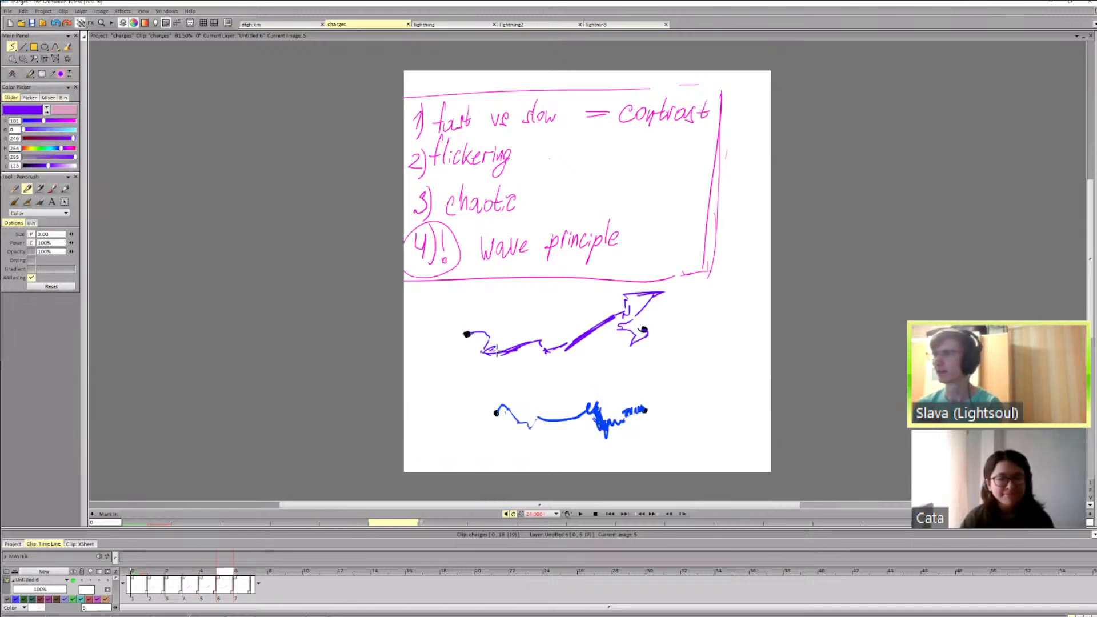
key("Left")
key("Right")
key("Right")
Step: Flip between images 4, 5 and 6 to examine how the spike near the upper-right dot progresses
key("Left")
key("Left")
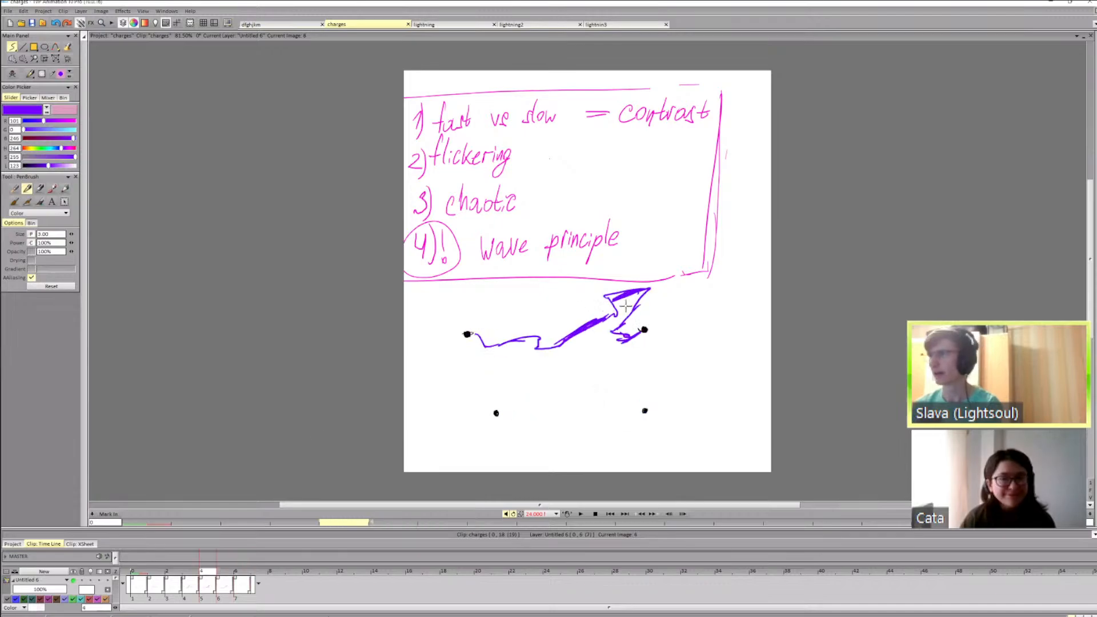
key("Right")
key("Right")
key("Left")
key("Left")
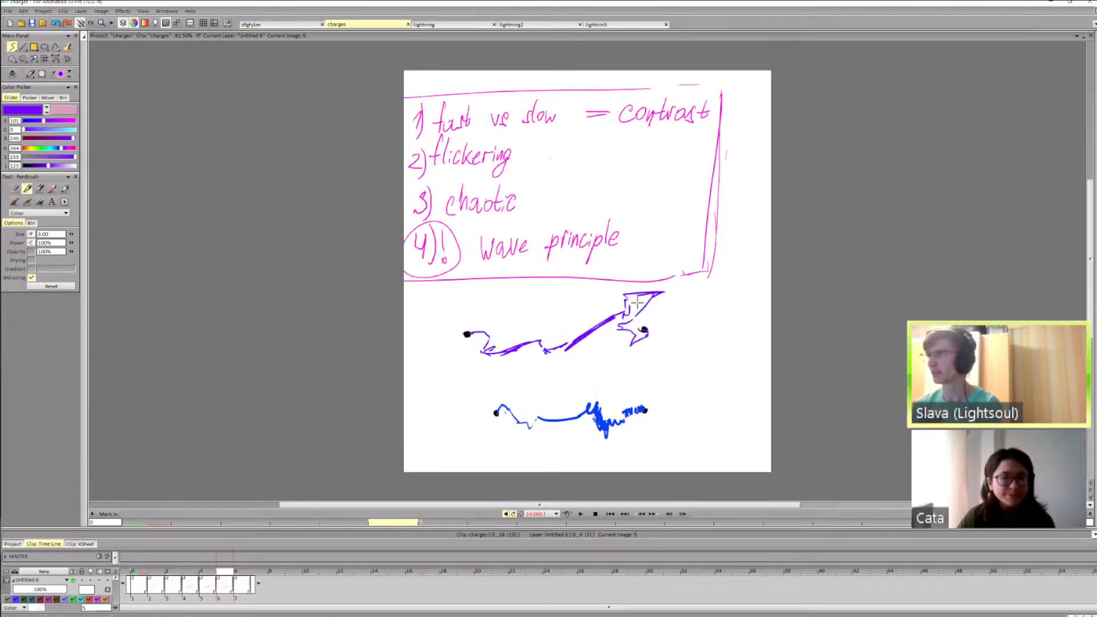
key("Right")
key("Right")
key("Left")
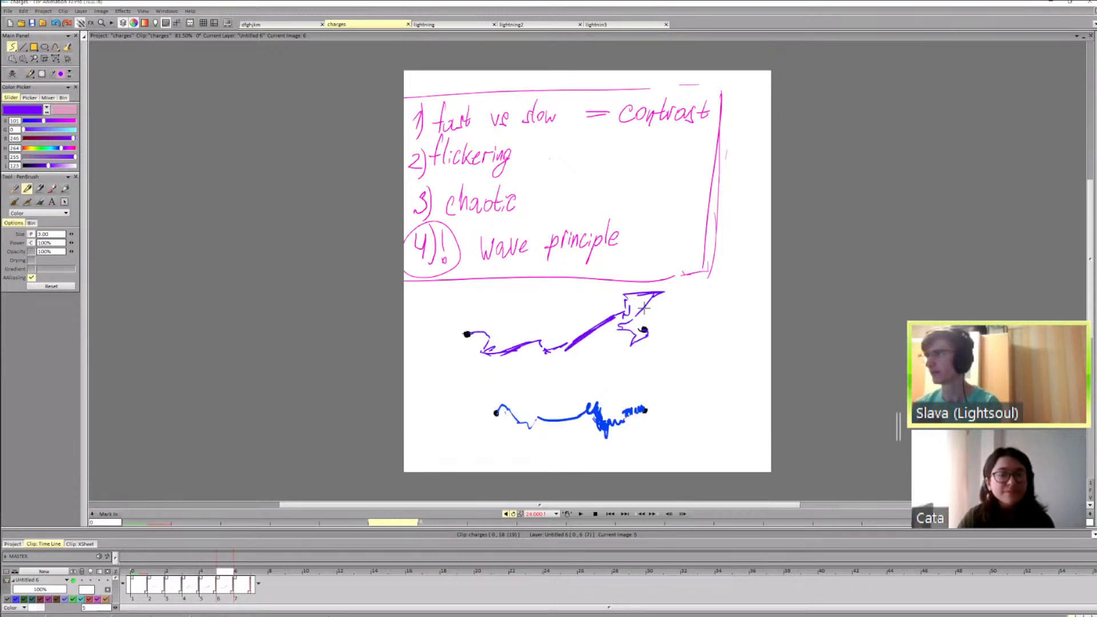
key("Left")
key("Right")
key("Right")
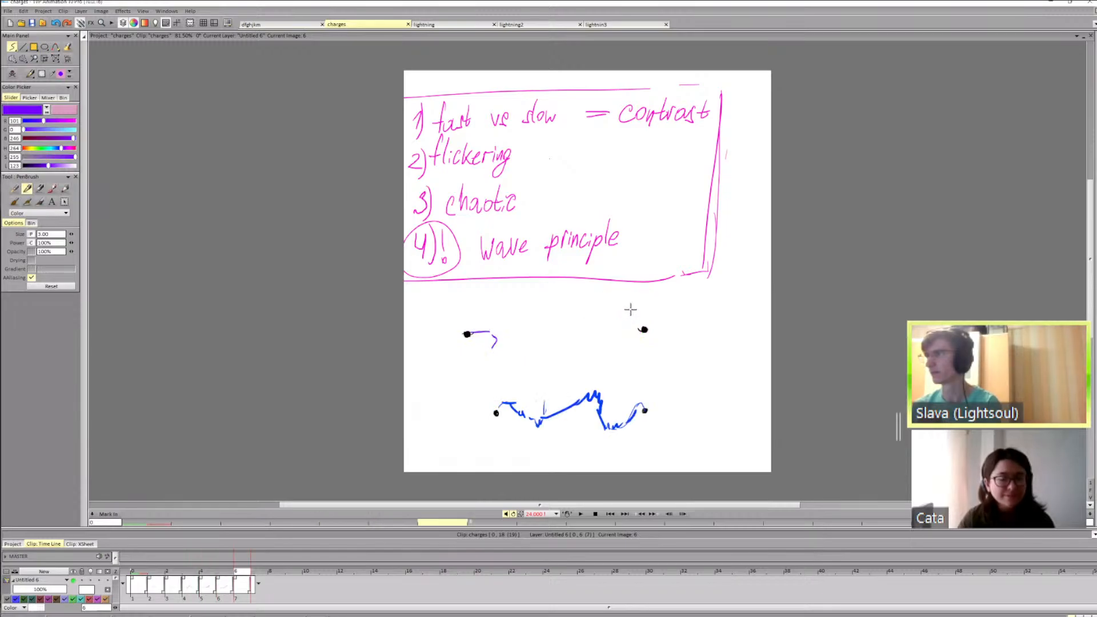
key("Left")
key("Left")
key("Right")
key("Right")
Step: On image 6, draw a jagged vertical purple stroke onto the upper-right dot and a short horizontal line at its base
left_click_drag(641, 295, 642, 327)
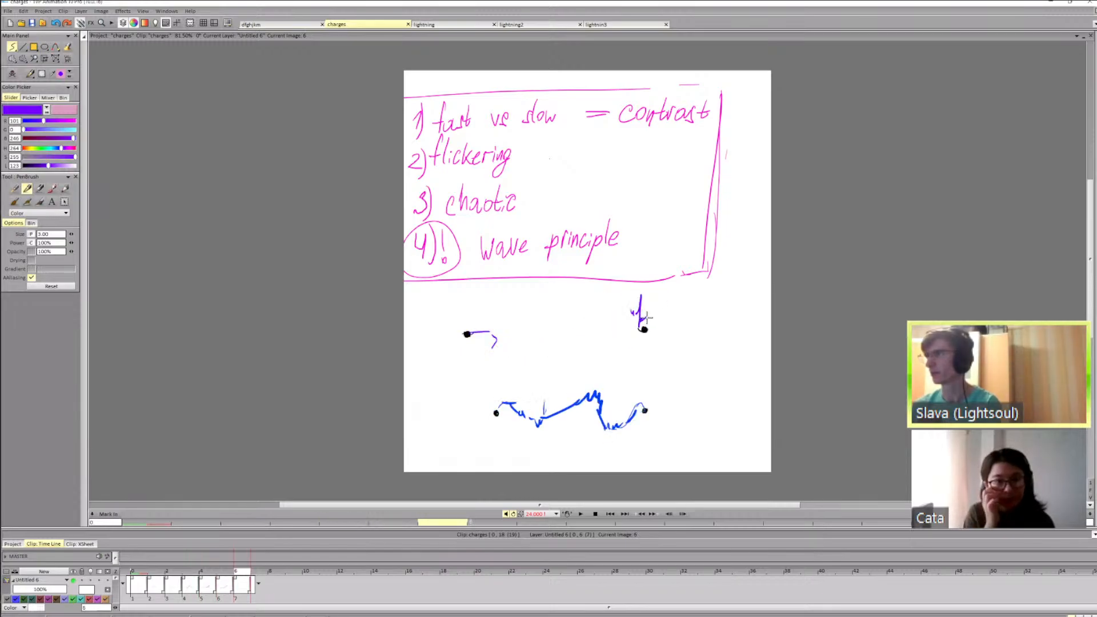
key("Left")
key("Left")
key("Right")
key("Right")
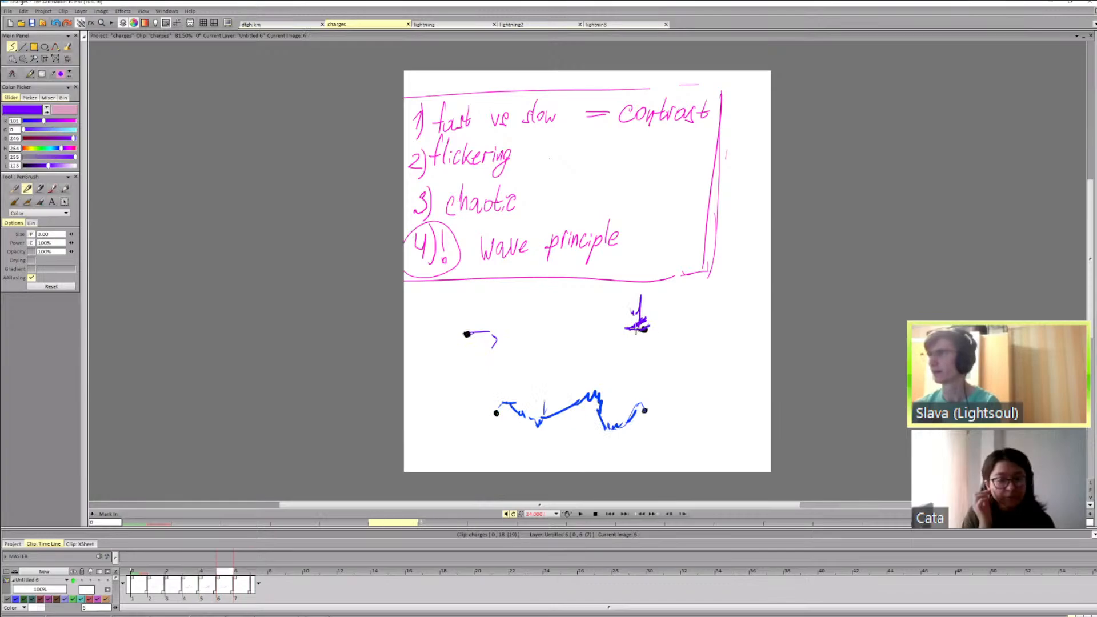
key("Left")
key("Left")
key("Right")
key("Right")
key("Left")
key("Left")
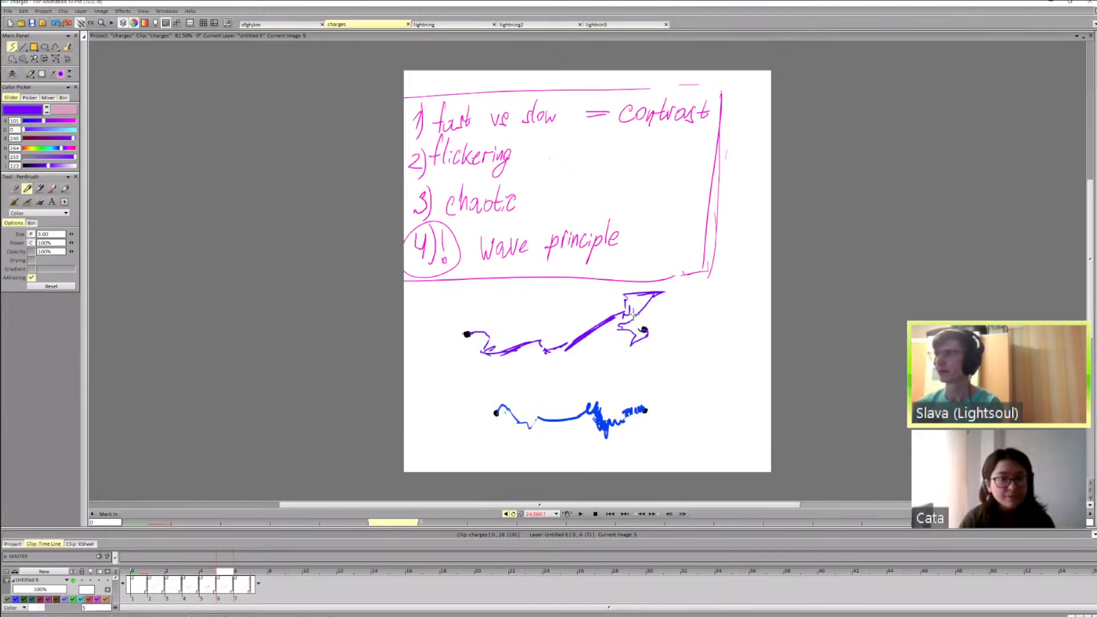
Step: Add the slanted spike on image 6, running from above the upper-right dot down toward the middle of the arc
key("Right")
key("Right")
key("Left")
key("Left")
key("Right")
key("Right")
left_click_drag(640, 297, 630, 313)
key("Left")
key("Right")
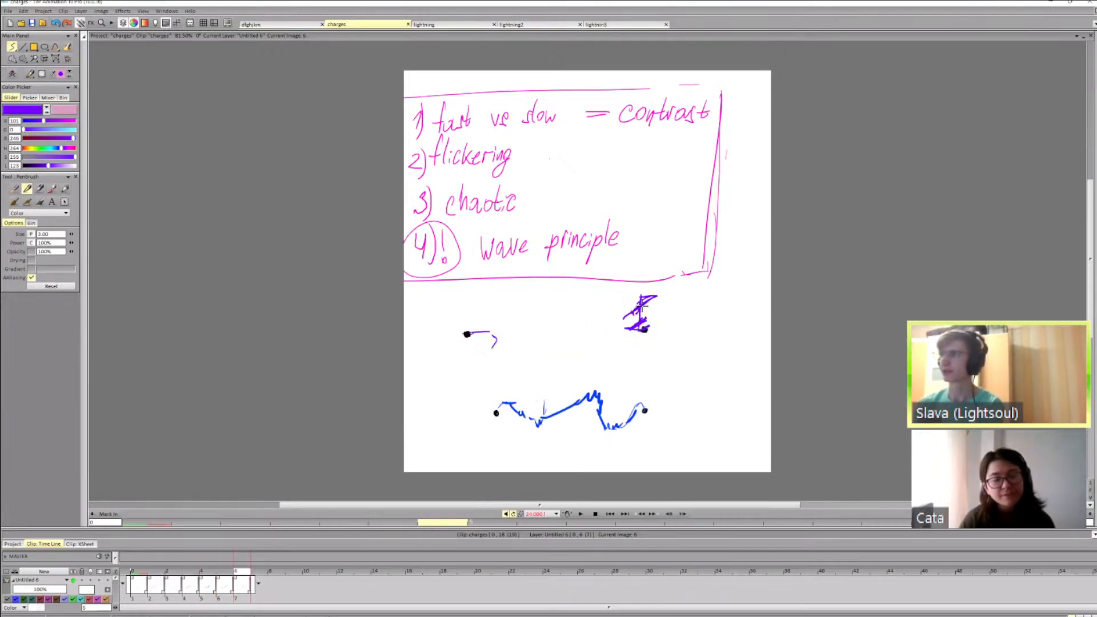
key("Left")
key("Right")
key("Left")
key("Left")
key("Right")
key("Right")
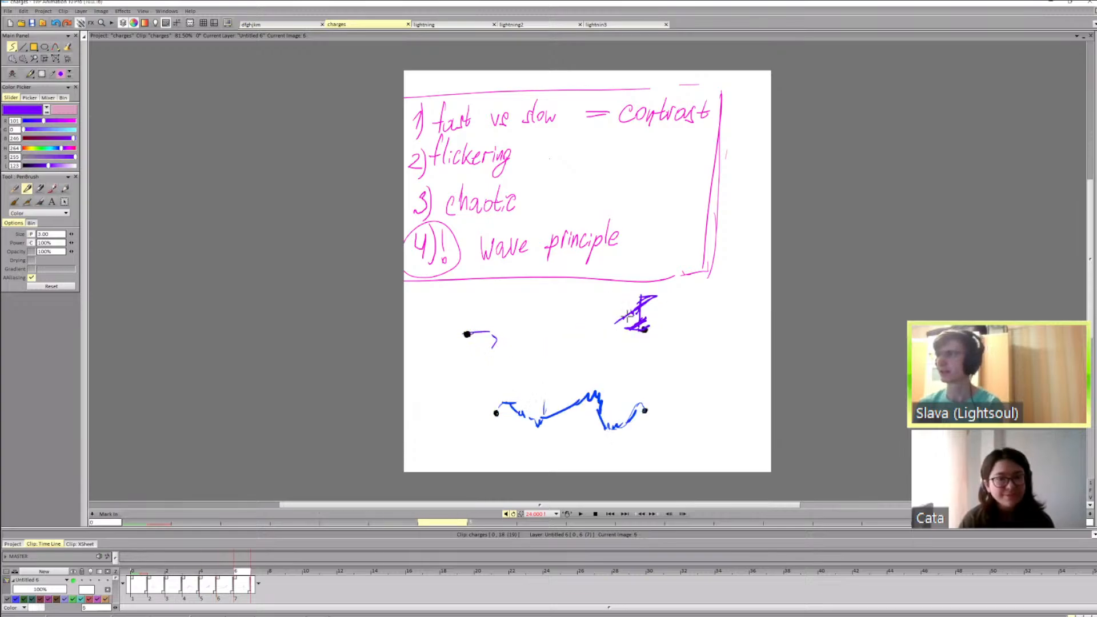
Step: Fill in the middle of the image 6 arc with a jagged line linking its left stroke to the slanted spike
key("Left")
mouse_move(579, 332)
left_mouse_down()
mouse_move(498, 347)
mouse_move(551, 320)
mouse_move(591, 335)
left_mouse_up()
key("Right")
key("Left")
key("Right")
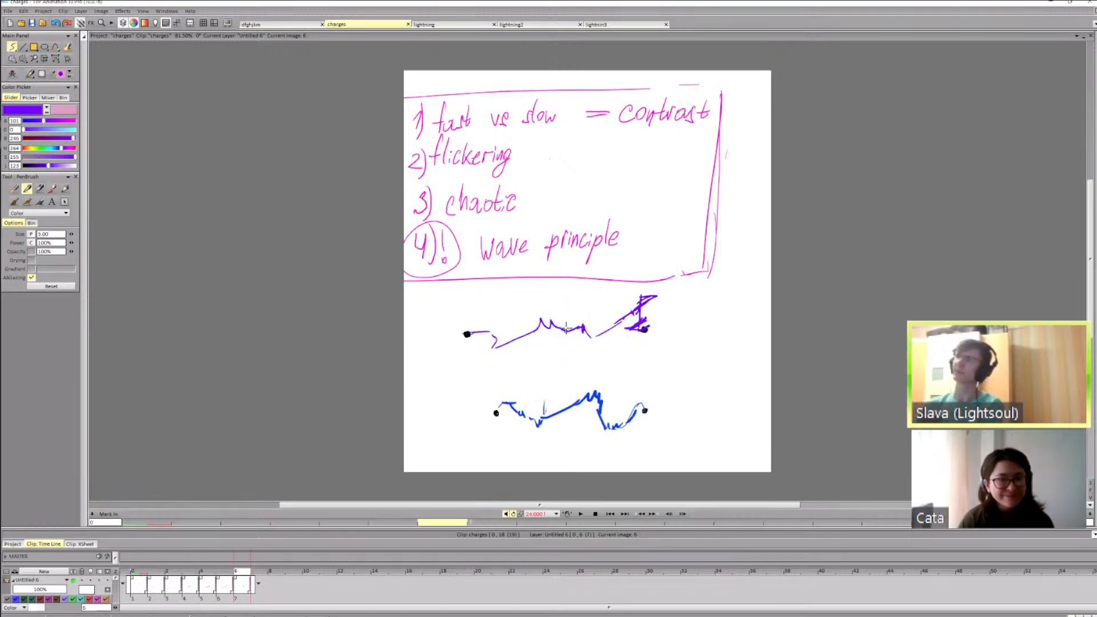
Step: Draw the purple arc on image 7 from the upper-left dot to the upper-right dot, and advance to image 8
key("Right")
mouse_move(468, 334)
left_mouse_down()
mouse_move(526, 341)
mouse_move(558, 308)
mouse_move(615, 334)
mouse_move(605, 337)
mouse_move(595, 332)
mouse_move(658, 327)
left_mouse_up()
key("Left")
key("Left")
key("Right")
key("Right")
key("Left")
key("Right")
key("Left")
key("Left")
key("Right")
key("Right")
key("Left")
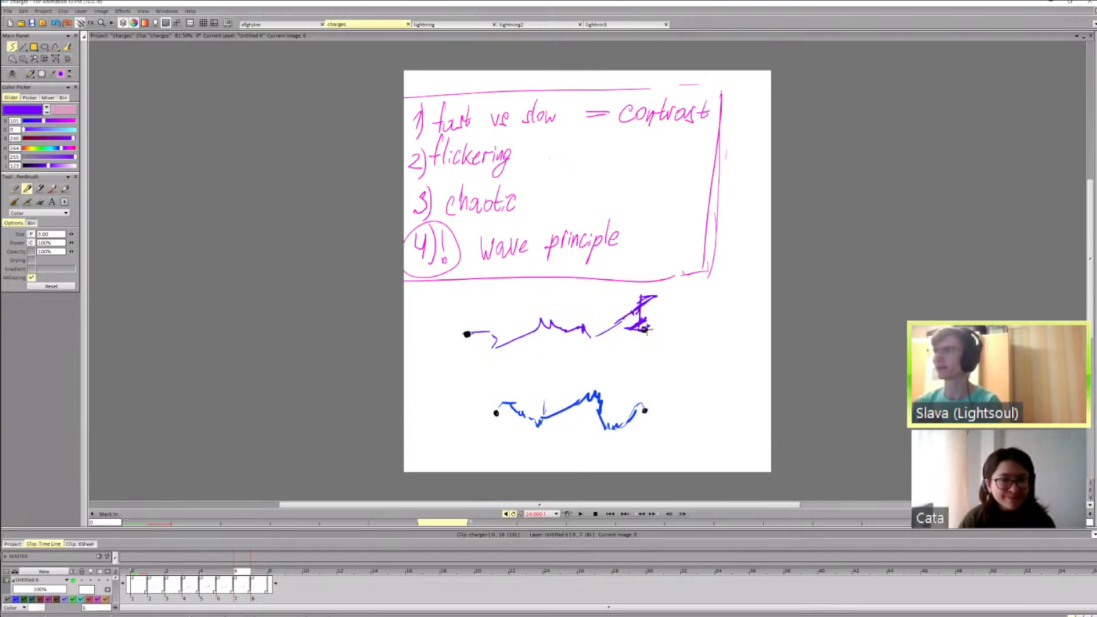
key("Right")
key("Left")
key("Right")
key("Right")
mouse_move(468, 333)
left_mouse_down()
mouse_move(507, 322)
mouse_move(536, 337)
left_mouse_up()
key("Left")
key("Right")
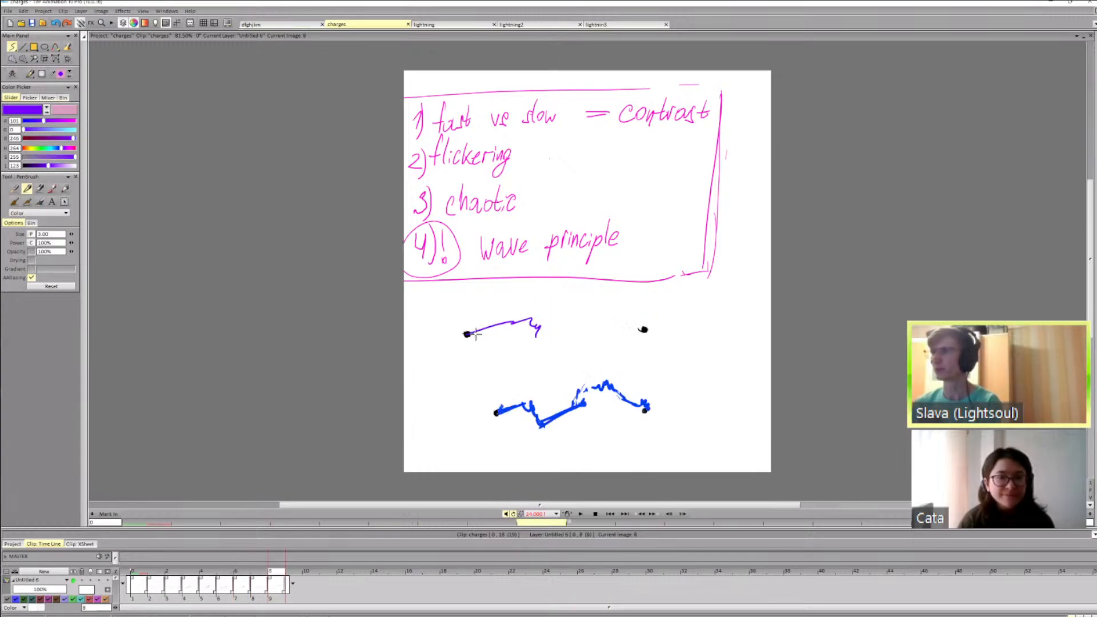
key("ctrl+z")
Step: On image 8, draw the purple arc from the upper-left dot over a jagged hump to a short horizontal hook midway
left_click_drag(468, 334, 549, 321)
key("Left")
key("Left")
key("Right")
key("Right")
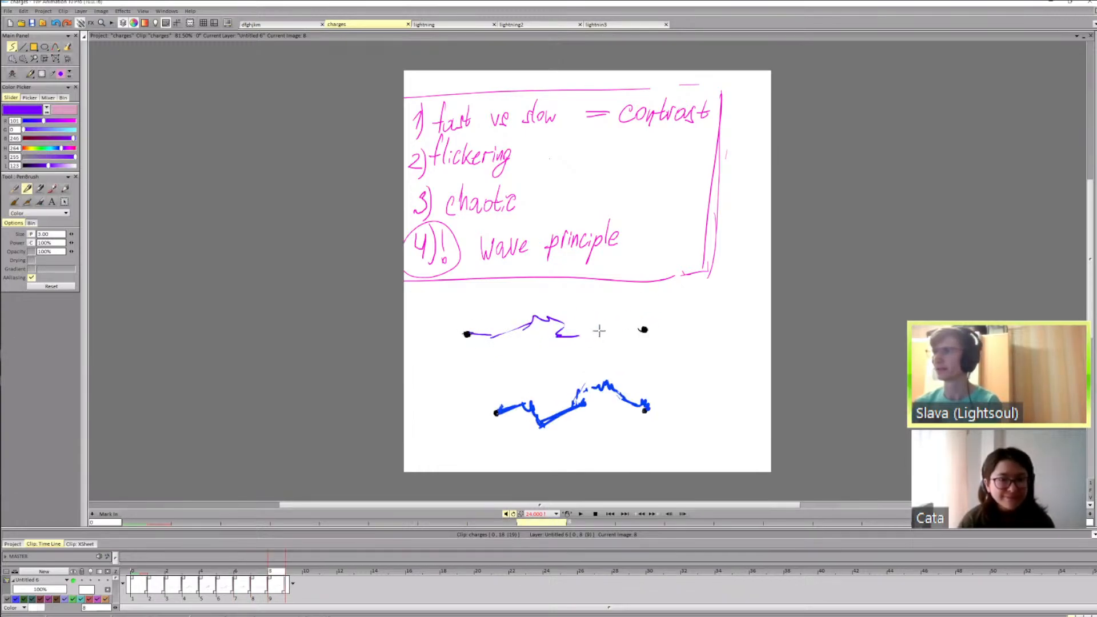
Step: Continue the image 8 arc up to a flat raised segment and zigzag it down to the upper-right dot
key("Left")
key("Left")
key("Right")
key("Right")
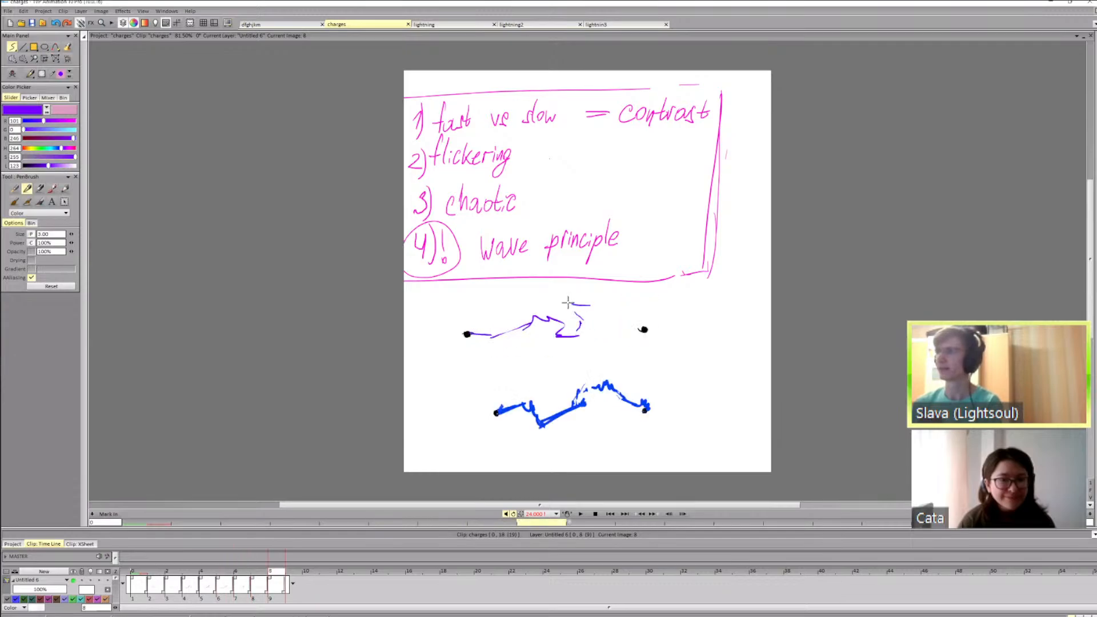
left_click_drag(622, 302, 627, 320)
key("Left")
key("Right")
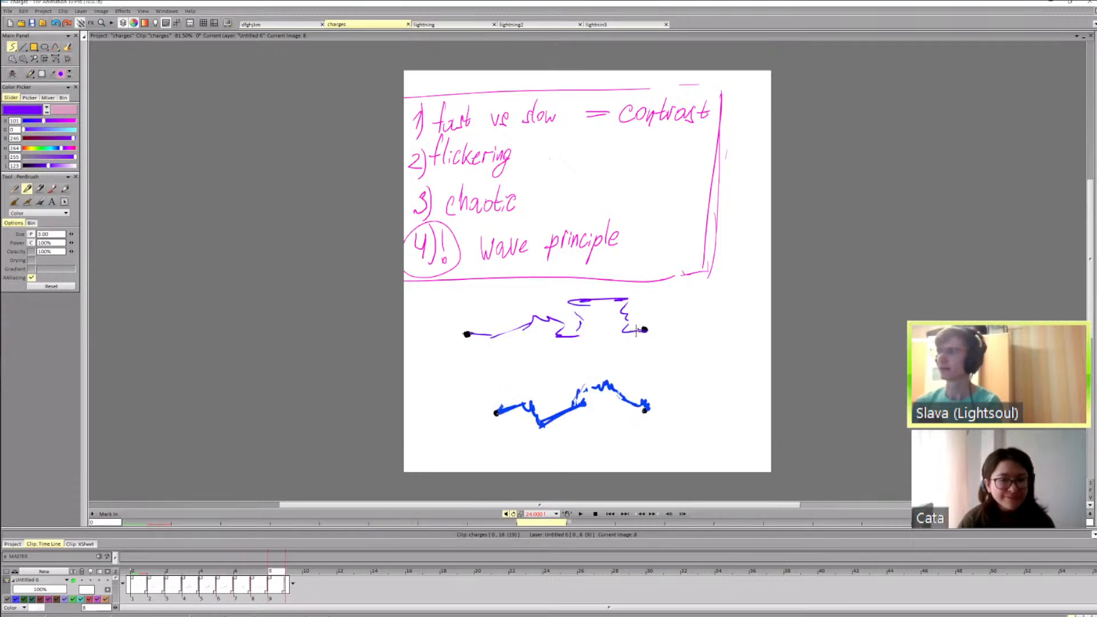
Step: On image 9, draw the purple arc from the upper-left dot through a shallow dip and up a long slope to the middle
key("Left")
key("Left")
key("Right")
key("Right")
key("Right")
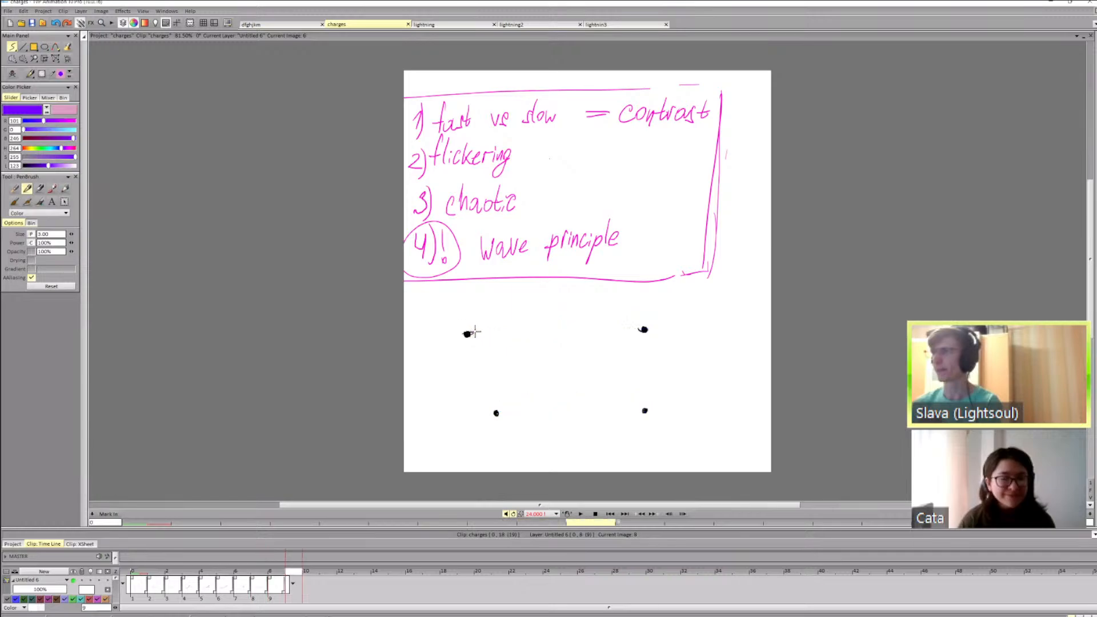
left_click_drag(475, 332, 567, 321)
key("Left")
key("Left")
key("Right")
key("Right")
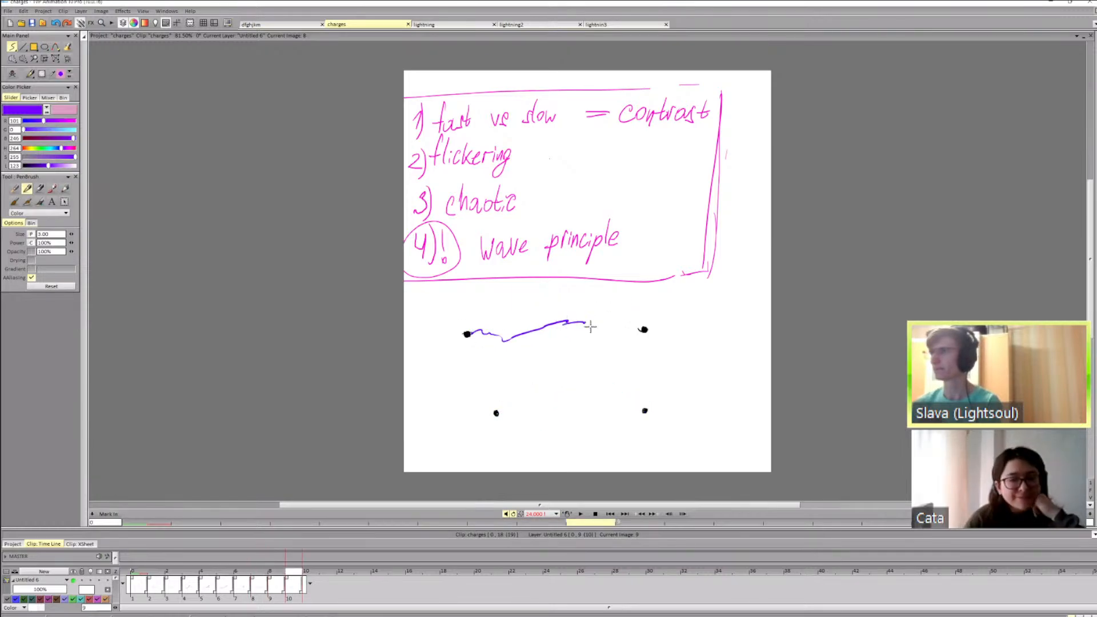
Step: Continue the image 9 arc through a small jagged notch and a flat segment, then zigzag it up and hook it into the upper-right dot
key("Left")
key("Left")
key("Right")
key("Right")
left_click_drag(631, 330, 635, 306)
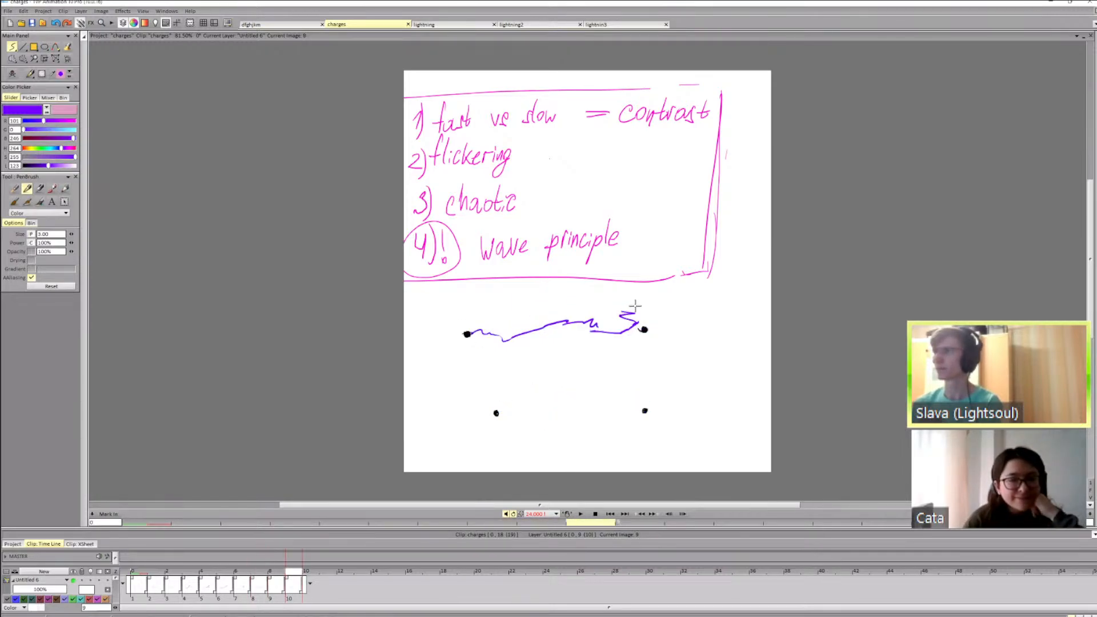
key("Left")
key("Left")
key("Right")
key("Right")
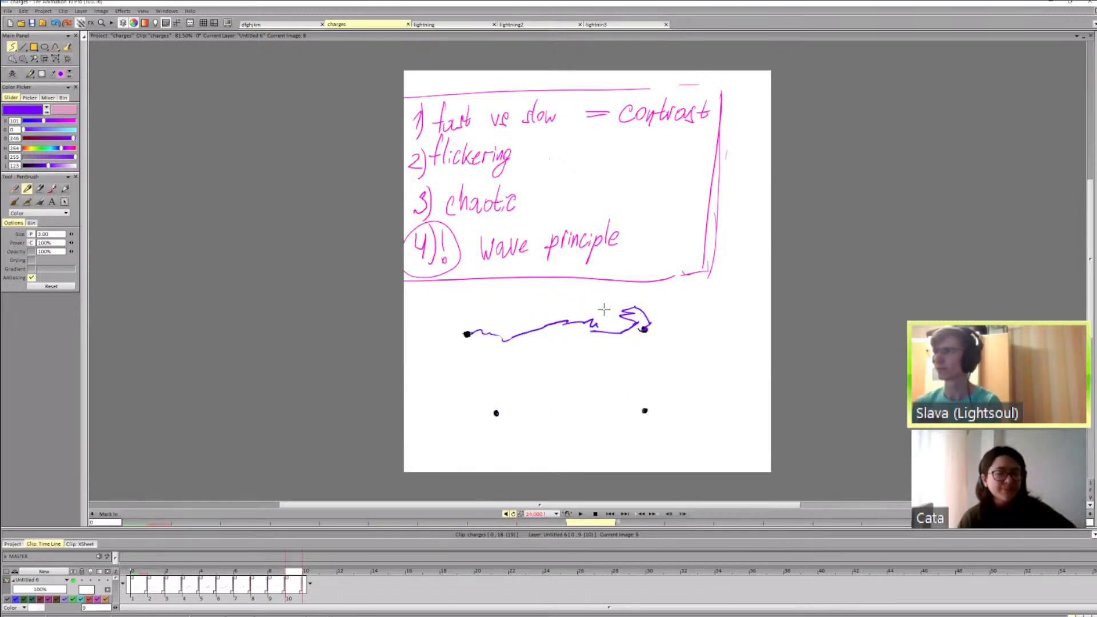
Step: Add a second purple strand on image 9 along the rising slope, over small spikes and down to the right-hand zigzag
key("Left")
key("Left")
key("Right")
key("Right")
mouse_move(517, 331)
left_mouse_down()
mouse_move(579, 307)
mouse_move(636, 326)
left_mouse_up()
key("Left")
key("Left")
key("Right")
key("Right")
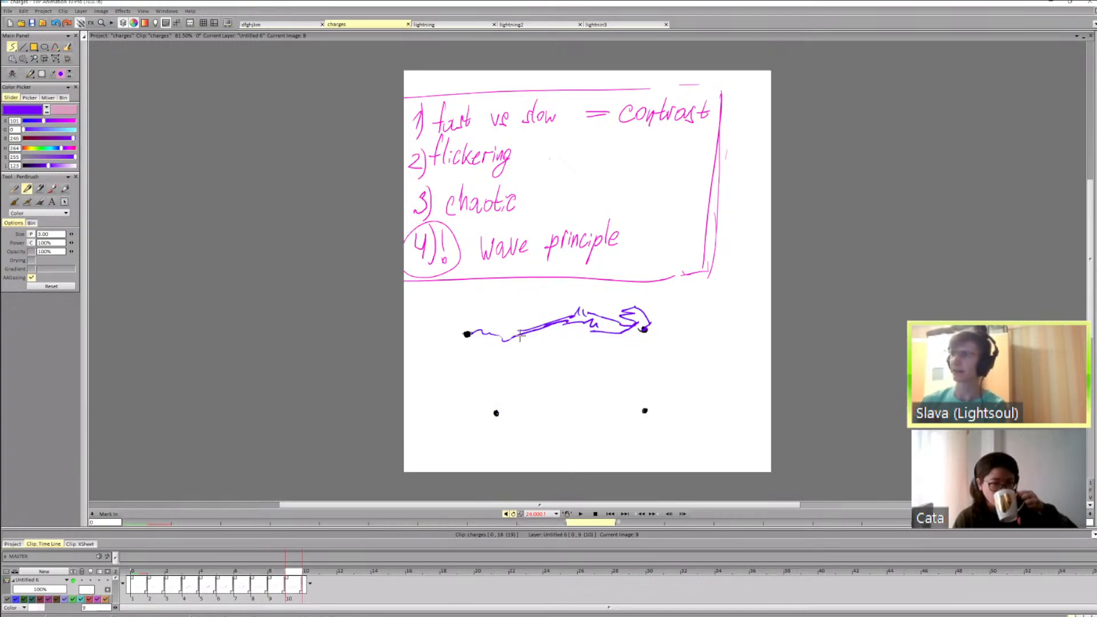
Step: Return to image 0 and draw thin secondary strands along the middle of its purple arc
key("Left")
key("Right")
key("Left")
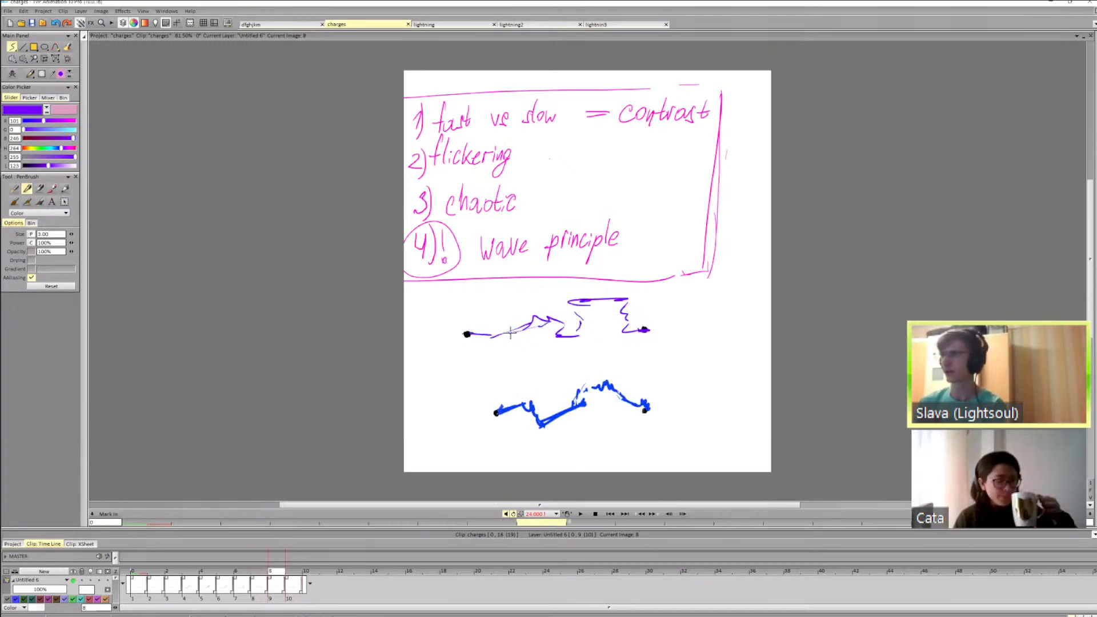
key("Left")
key("Left")
key("Left")
key("Left")
key("Left")
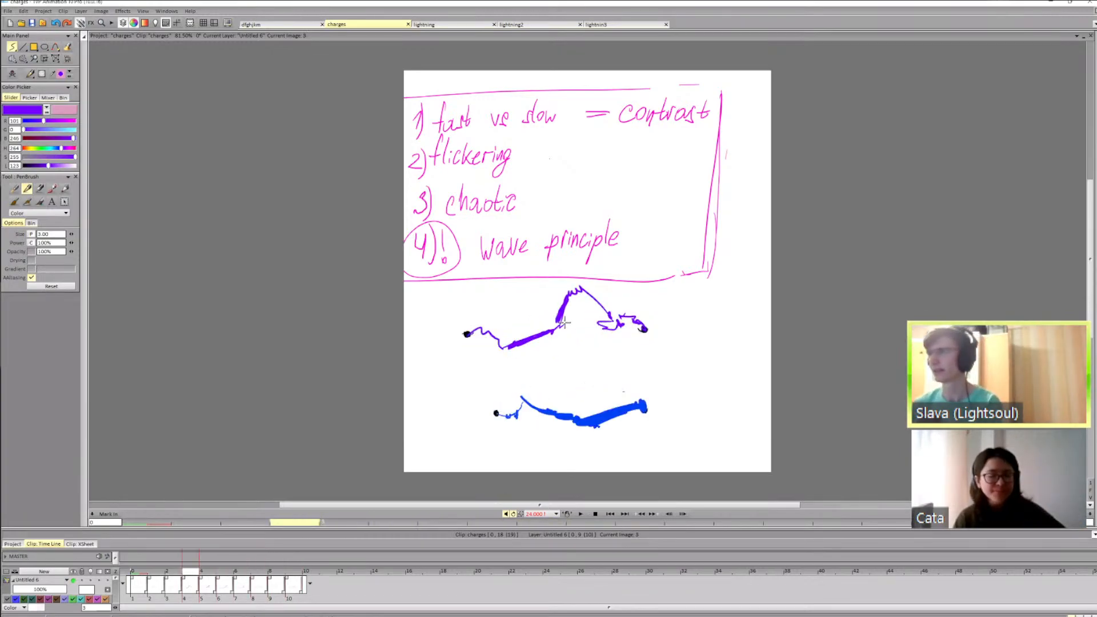
key("Left")
key("Left")
key("Left")
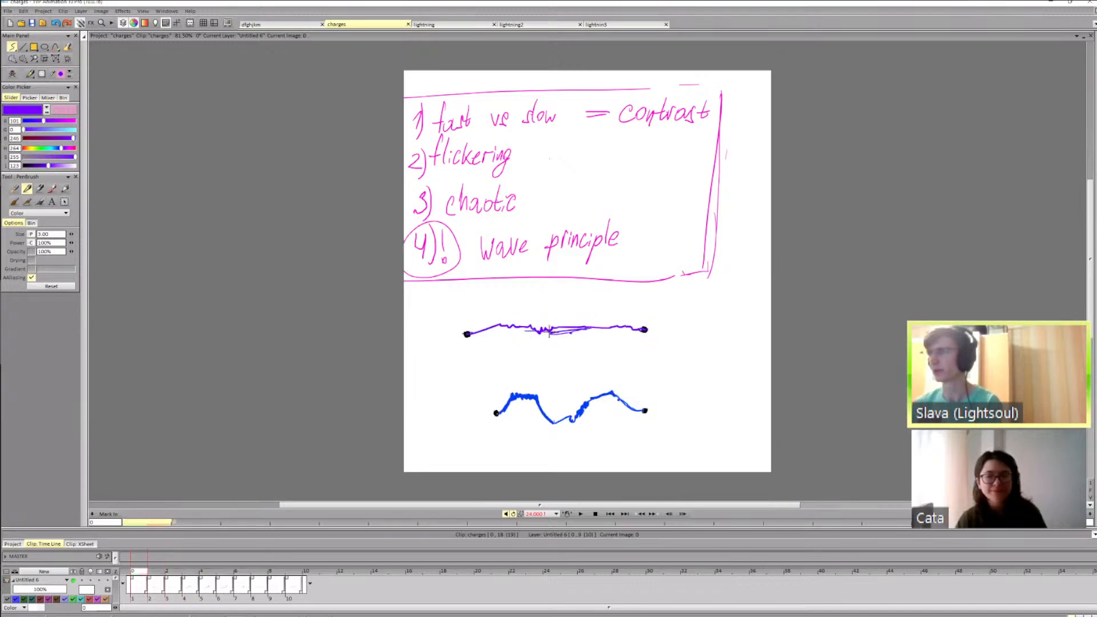
Step: Add thin secondary strands beside the left slope and steep rise of the purple arc on image 3
key("Right")
key("Right")
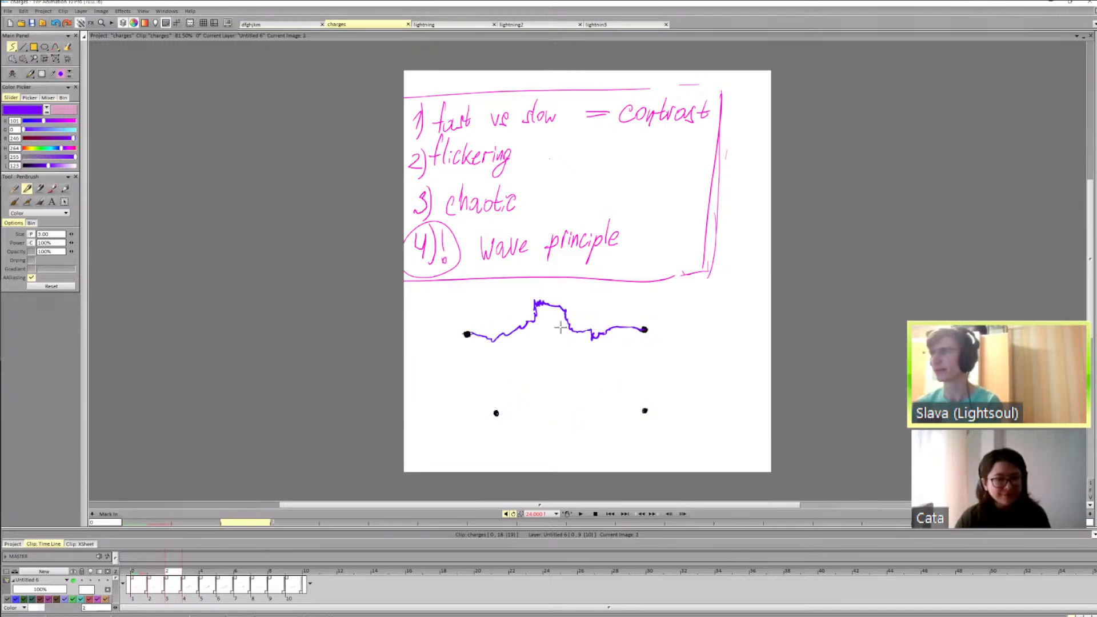
key("Right")
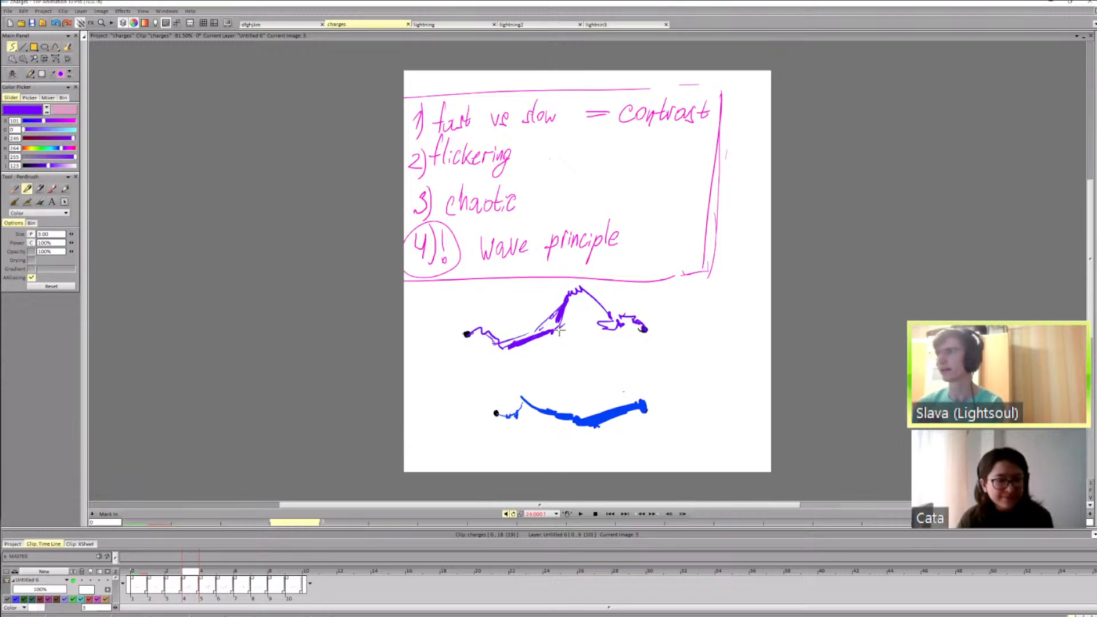
key("Left")
key("Right")
Step: Add thin secondary strands above the middle of the purple arc on image 4
key("Right")
left_click_drag(534, 334, 589, 331)
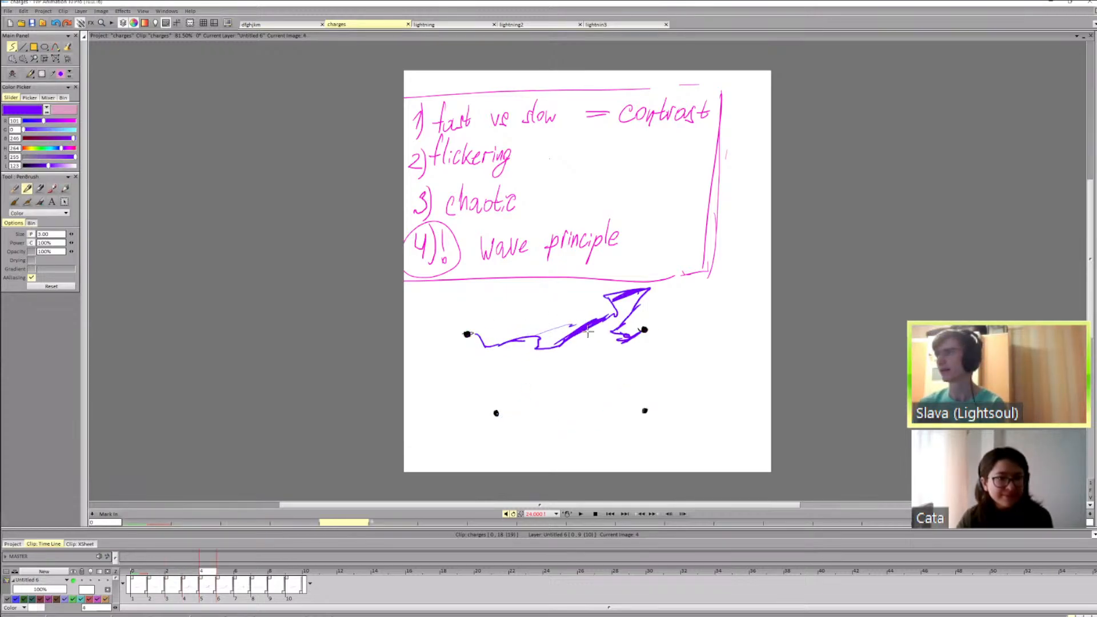
key("Right")
key("Left")
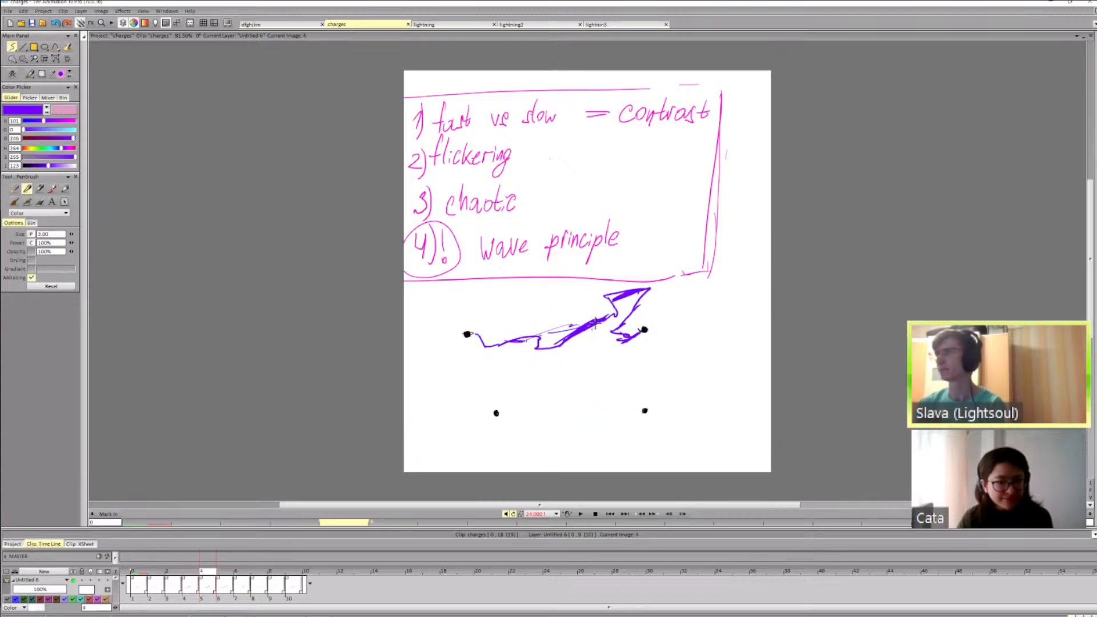
Step: Add thin secondary strands to the purple arcs on the remaining images, from image 6 through image 9
key("Right")
key("Right")
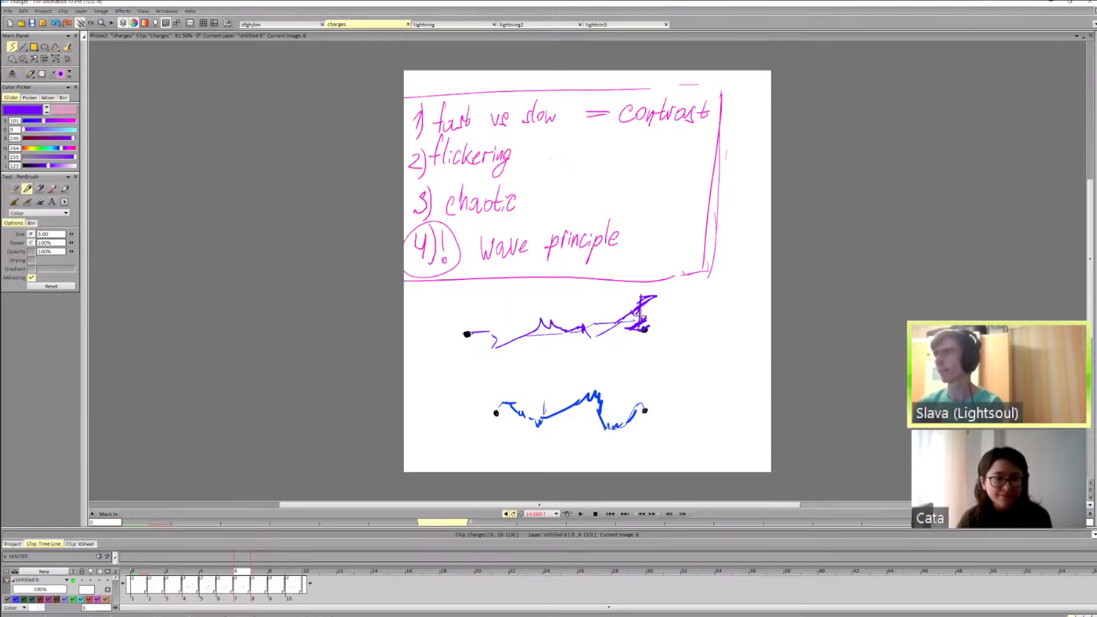
key("Right")
key("Right")
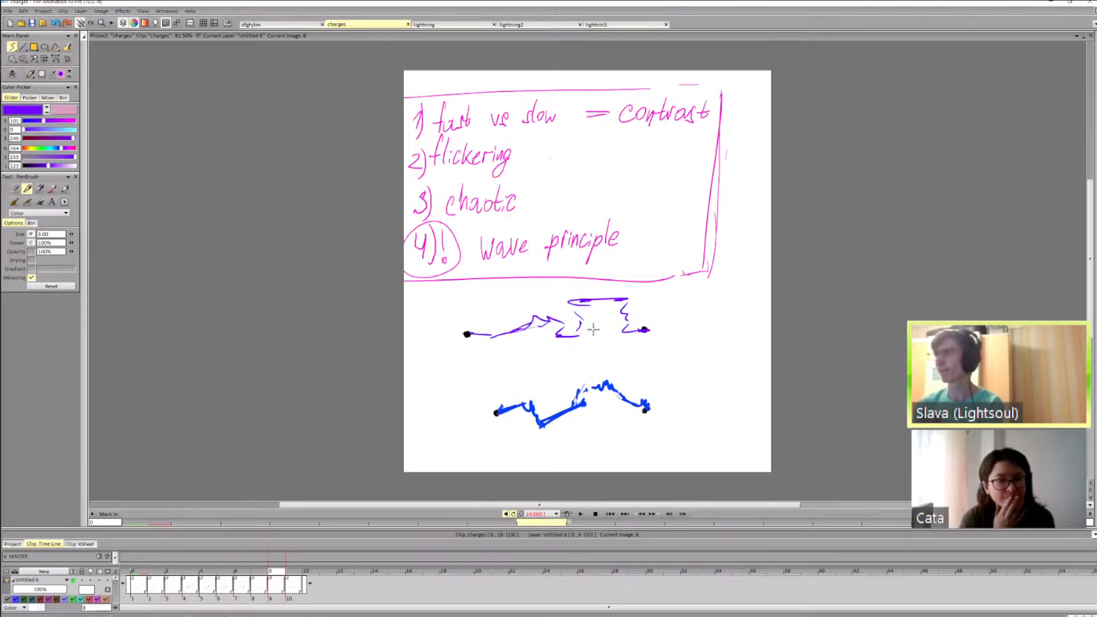
key("Right")
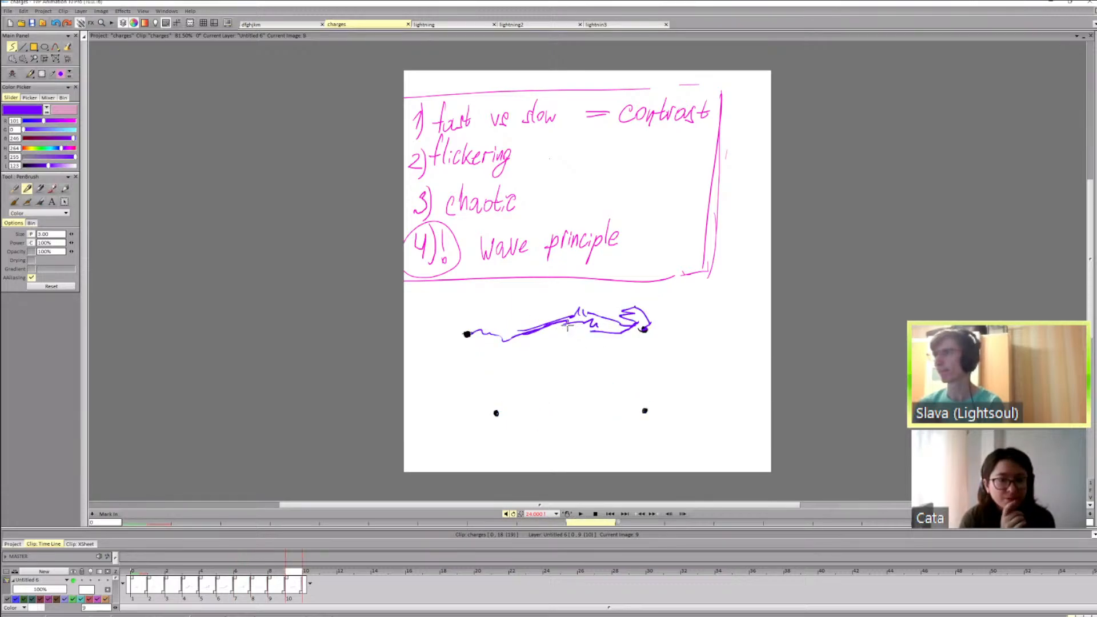
key("Right")
key("Left")
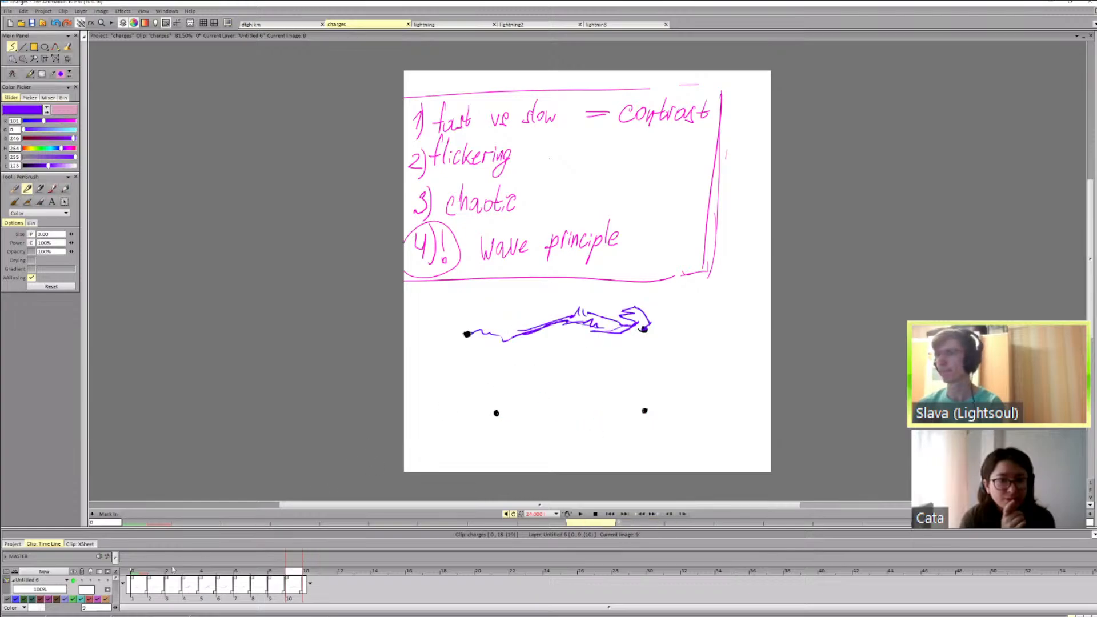
Step: Play the animation from its first image and flip through images 3 to 6 to examine the arc's movement
left_click(137, 601)
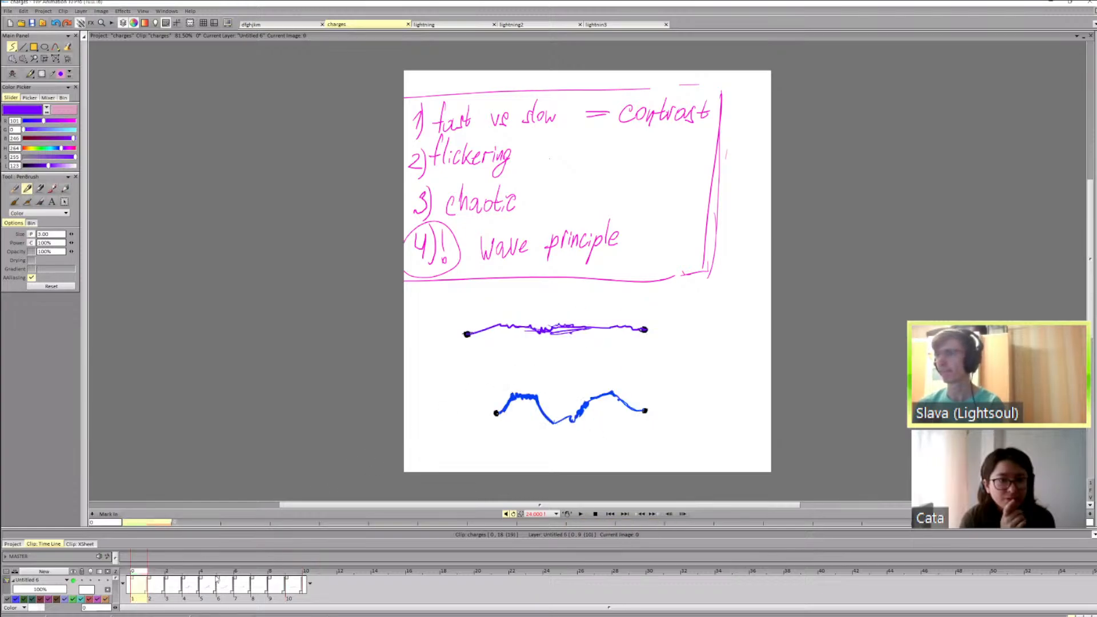
left_click(581, 515)
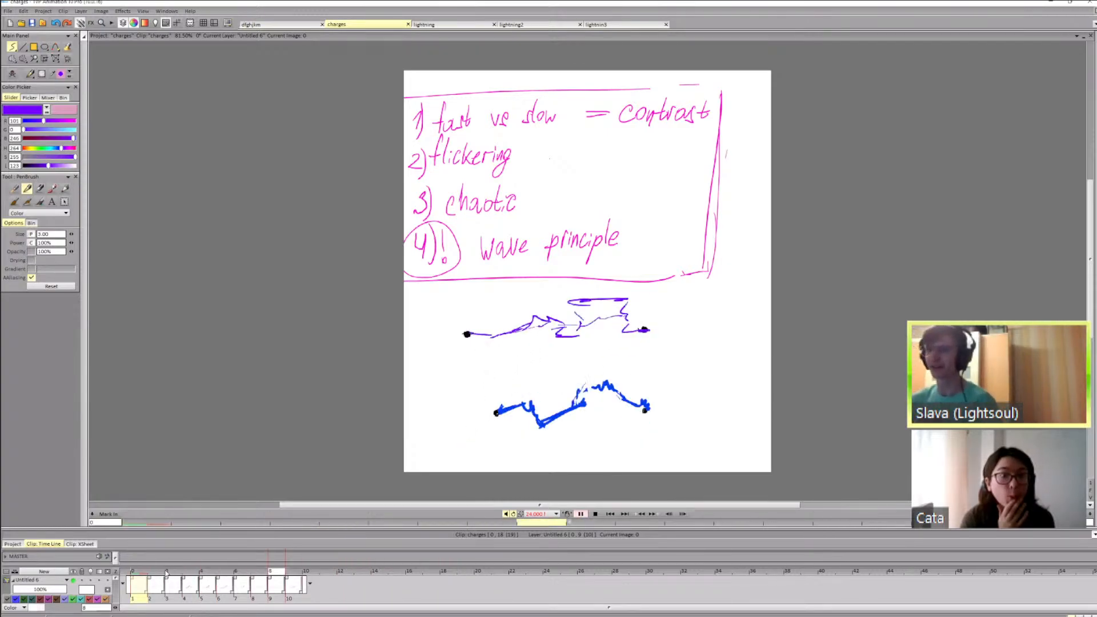
left_click(181, 561)
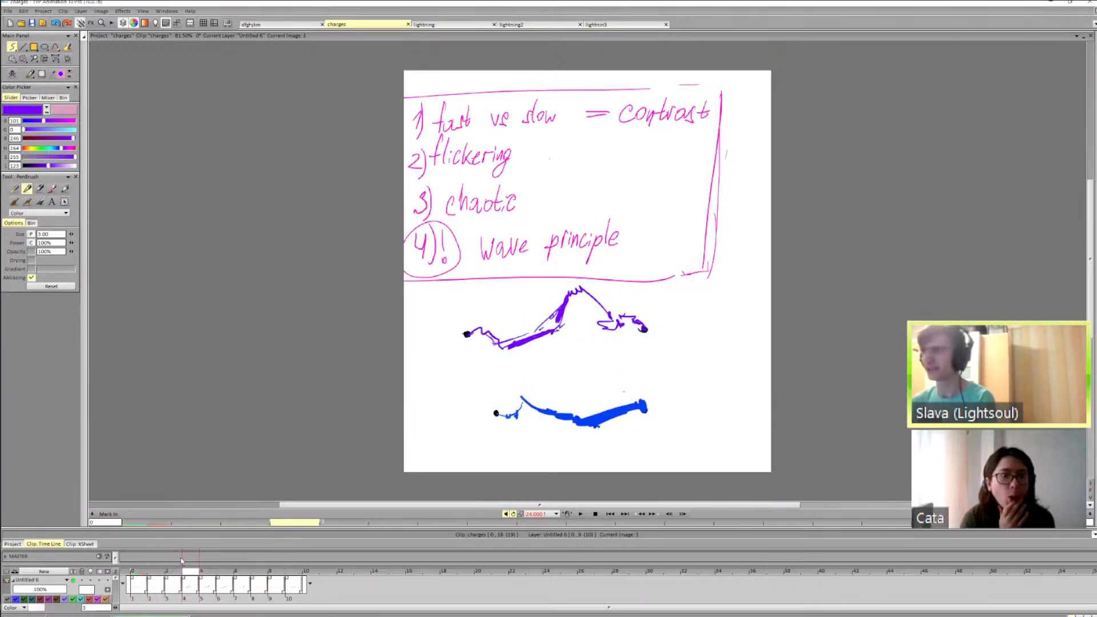
key("Right")
key("Right")
key("Left")
key("Right")
key("Right")
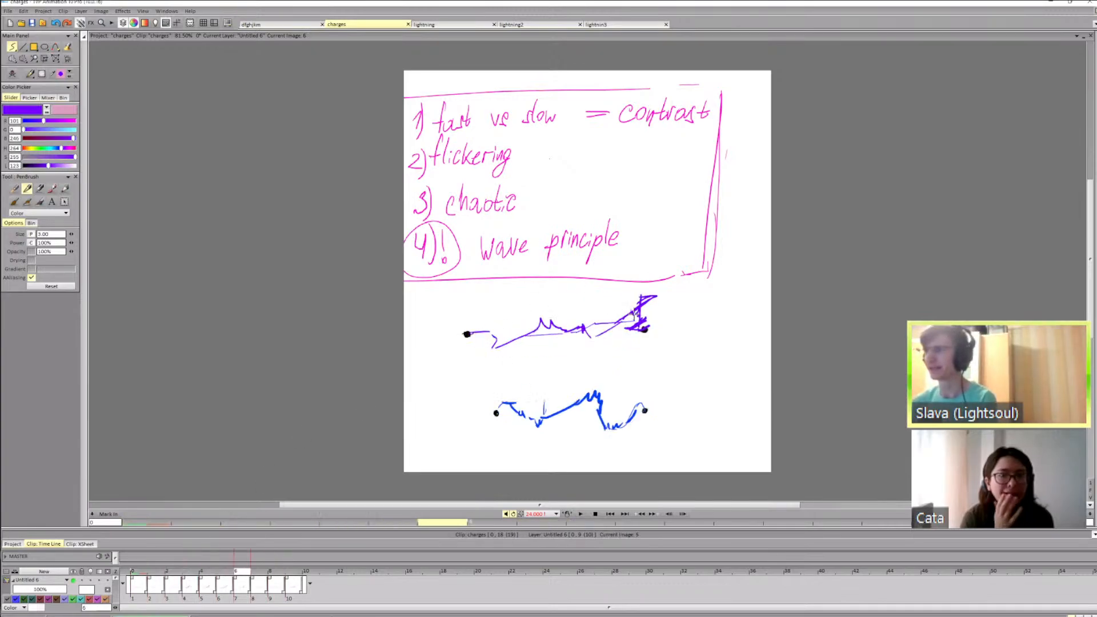
Step: Erase the slanted segment between the small left zigzag and the twin peaks of the image 6 purple arc
key("Left")
key("Left")
key("Right")
key("Right")
key("Left")
key("Right")
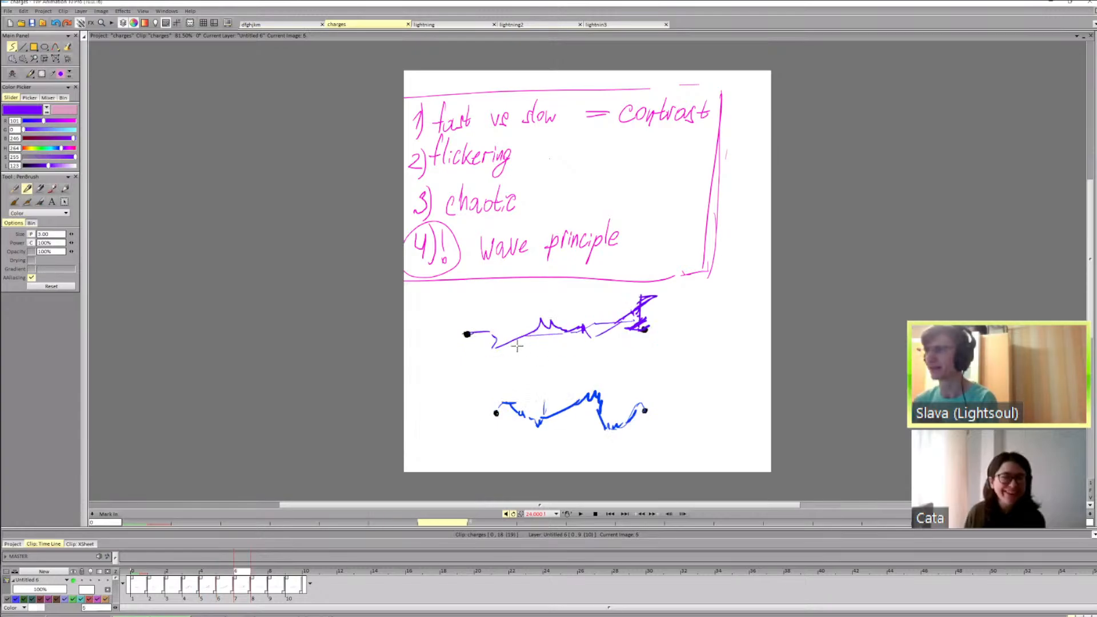
key("e")
left_click_drag(519, 340, 501, 347)
key("Left")
key("Right")
Step: Redraw the erased part of the image 6 arc as a low flat segment stepping up to the twin peaks
key("b")
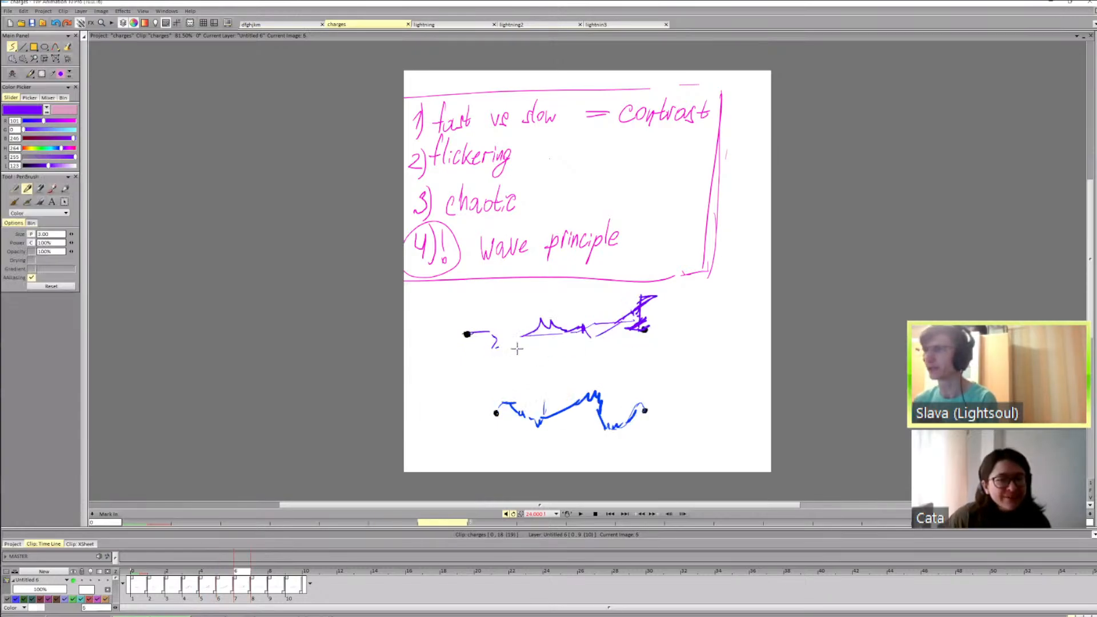
key("Left")
key("Left")
key("Right")
key("Right")
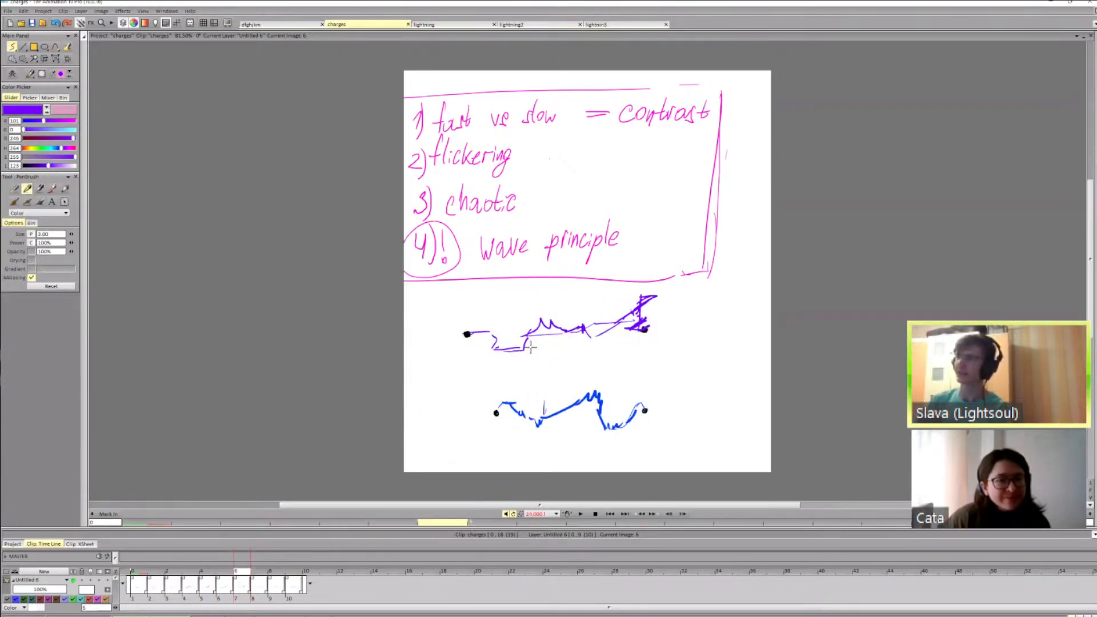
key("Left")
key("Right")
key("Right")
key("Left")
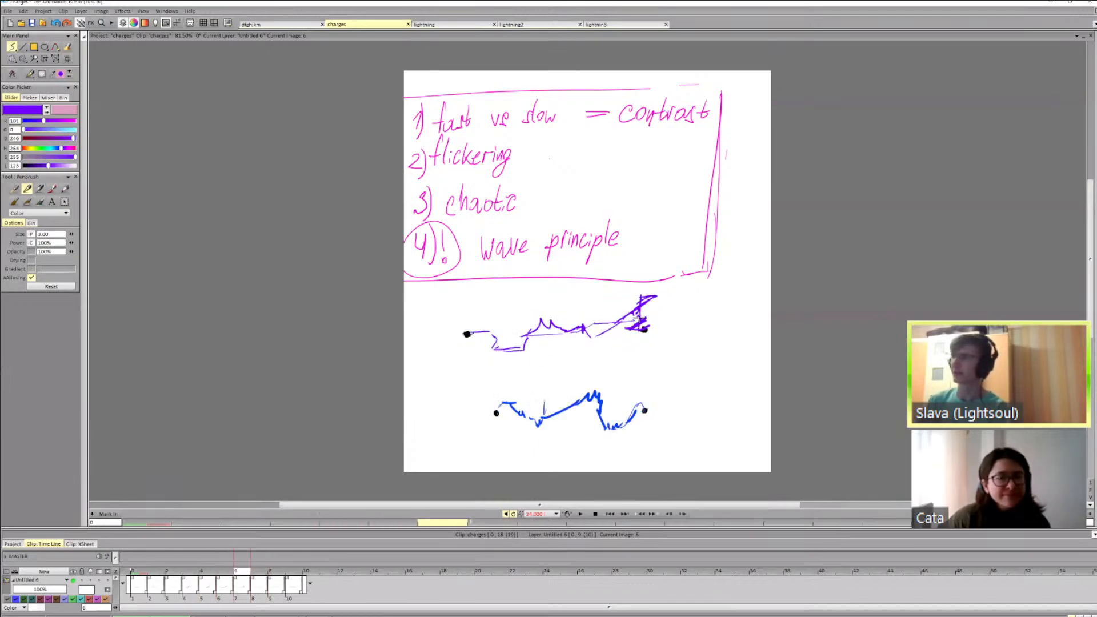
Step: Flip back and forth around images 6 and 7 to examine how the arc's middle changes between frames
key("Right")
key("Right")
key("Left")
key("Right")
key("Left")
key("Left")
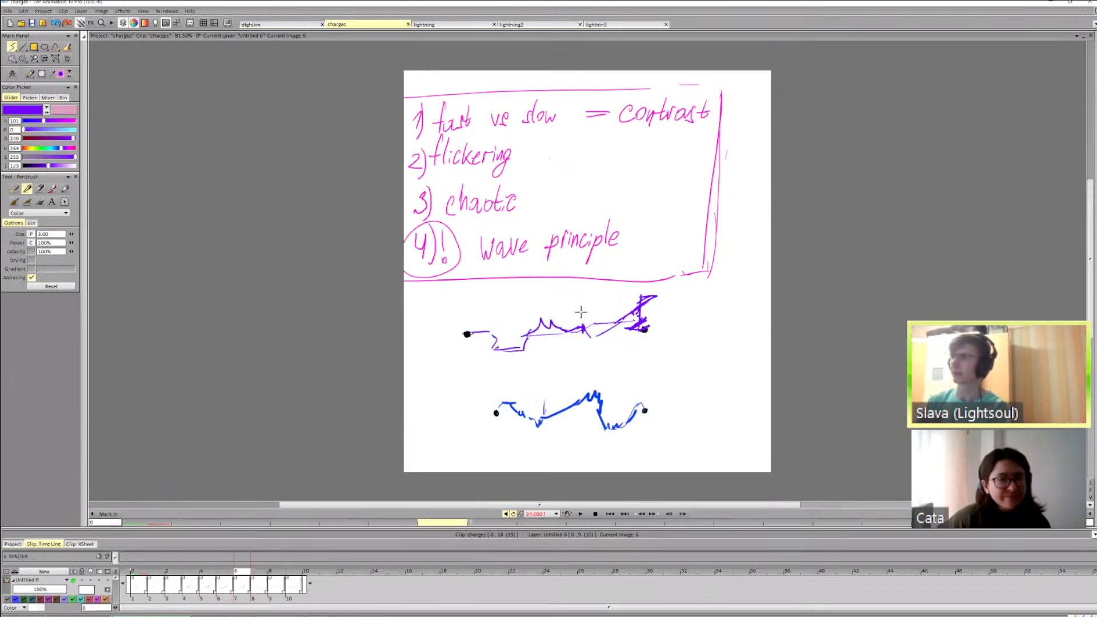
key("Right")
key("Right")
key("Left")
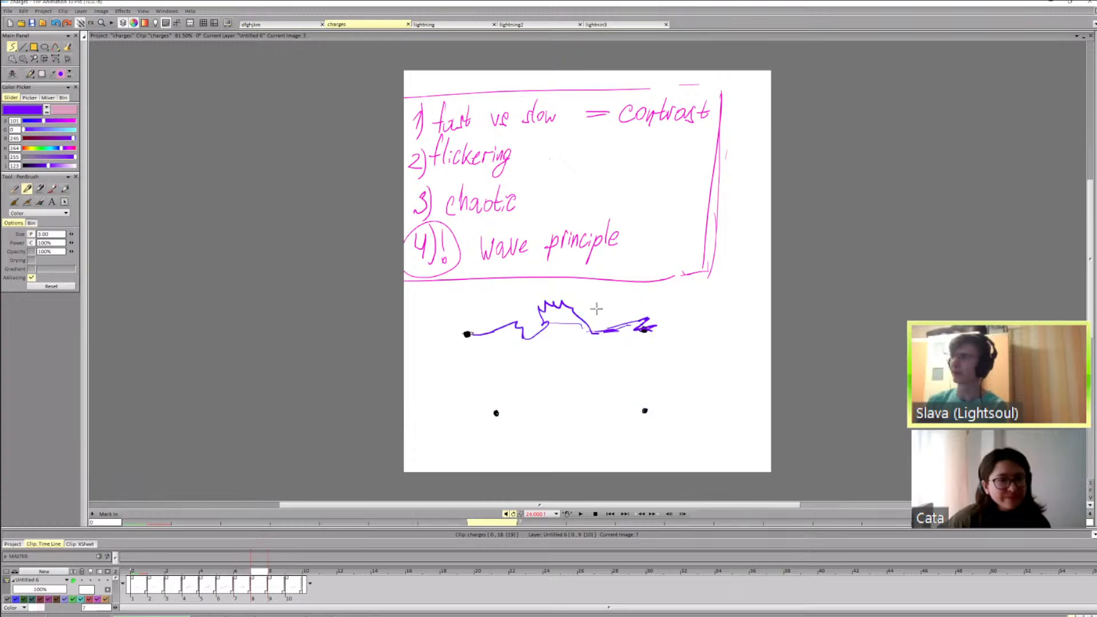
key("Right")
key("Left")
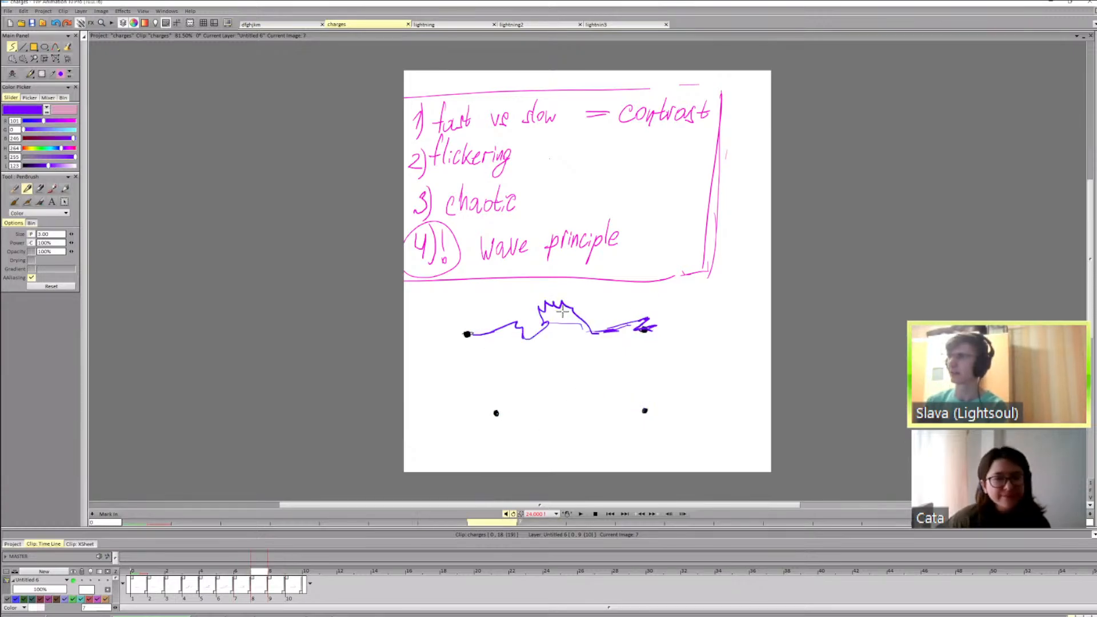
key("Left")
key("Right")
key("Left")
key("Right")
key("Right")
key("Left")
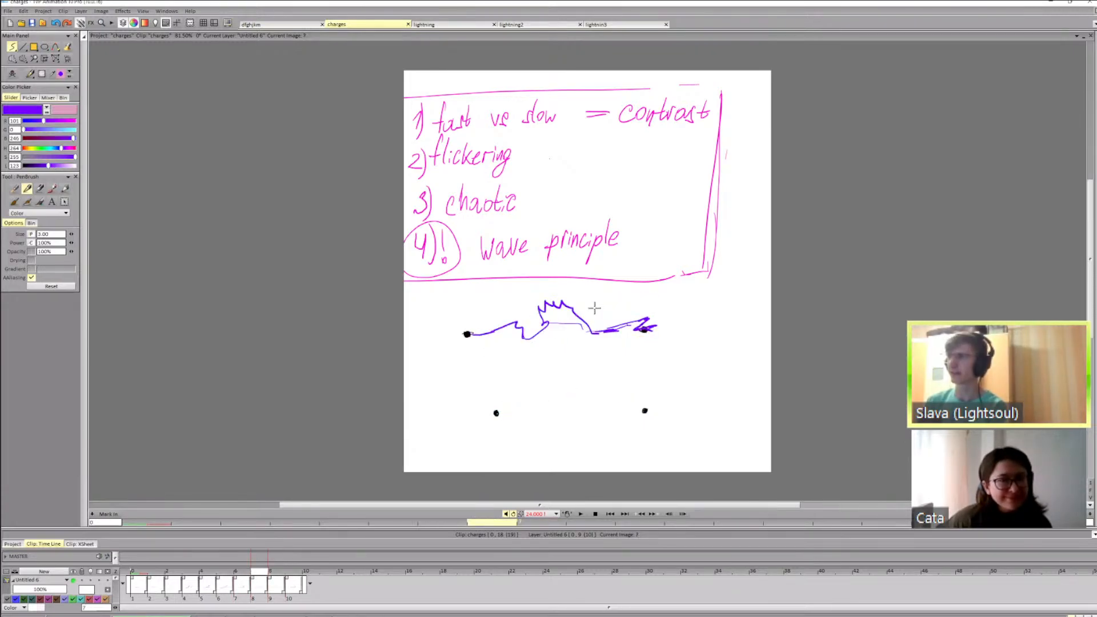
Step: Sketch a temporary upward arrow at the middle of the image 6 arc and compare that area with image 7
key("Left")
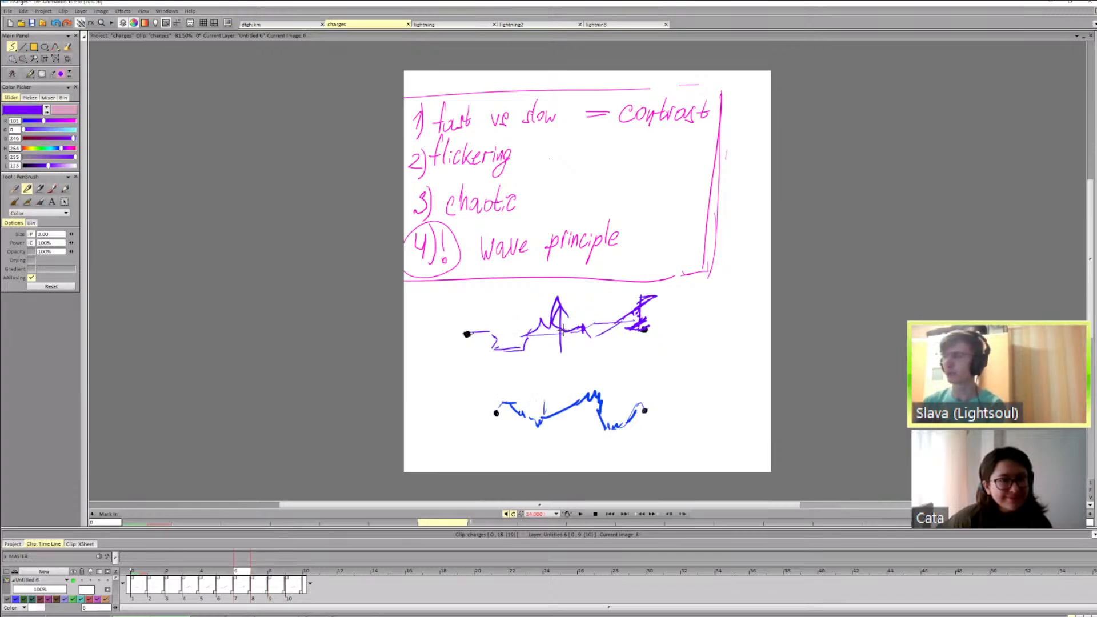
key("Right")
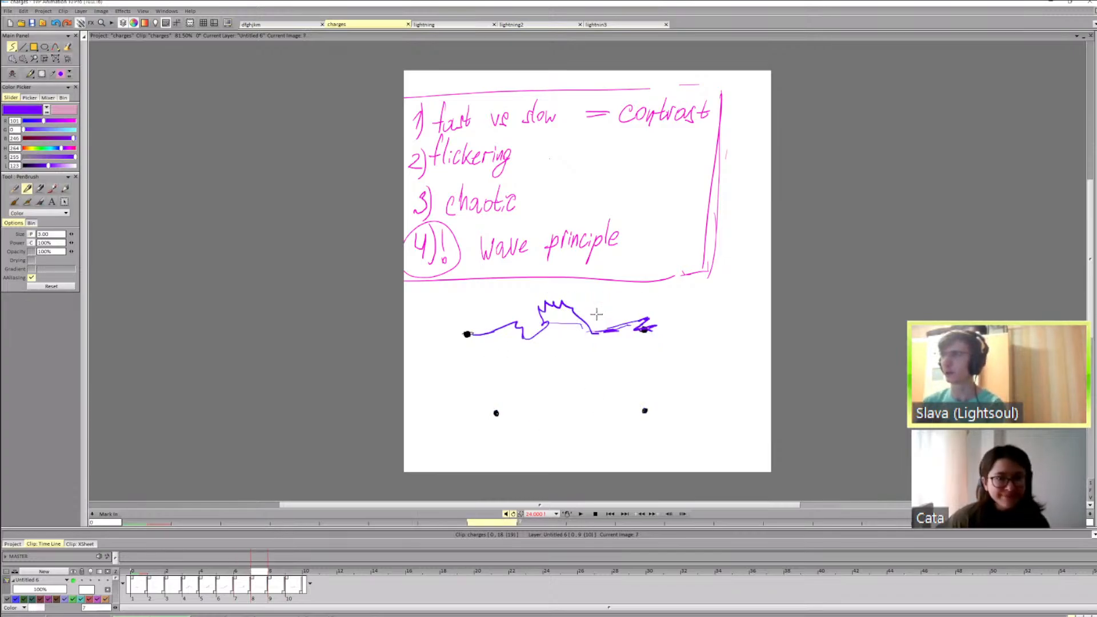
key("Left")
key("Right")
key("Left")
key("Right")
key("Left")
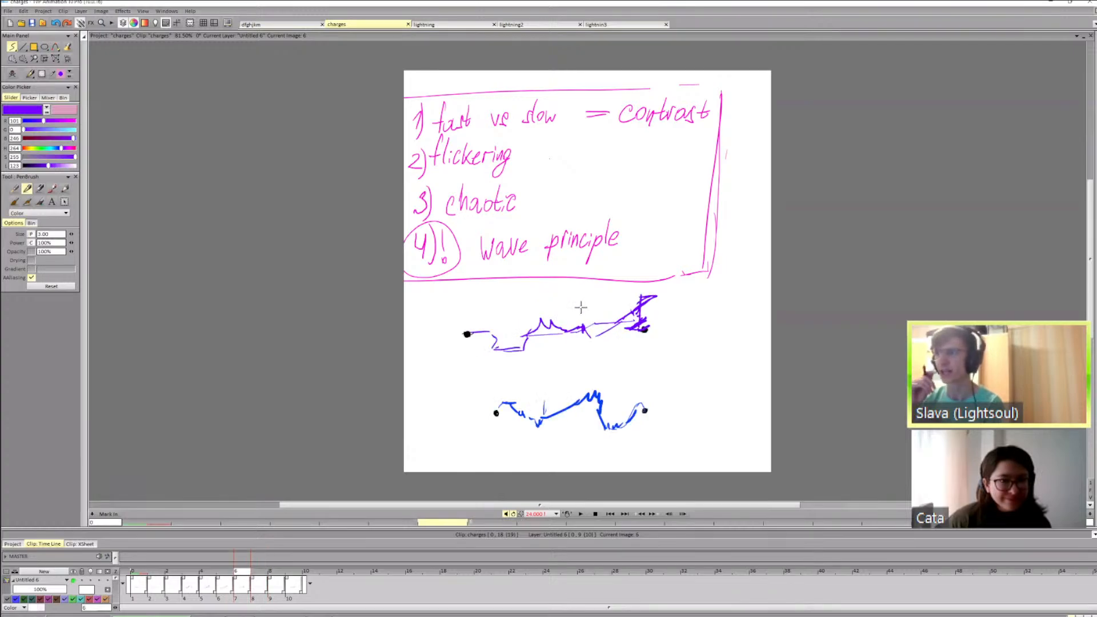
key("Left")
key("Right")
key("Right")
key("Left")
key("Right")
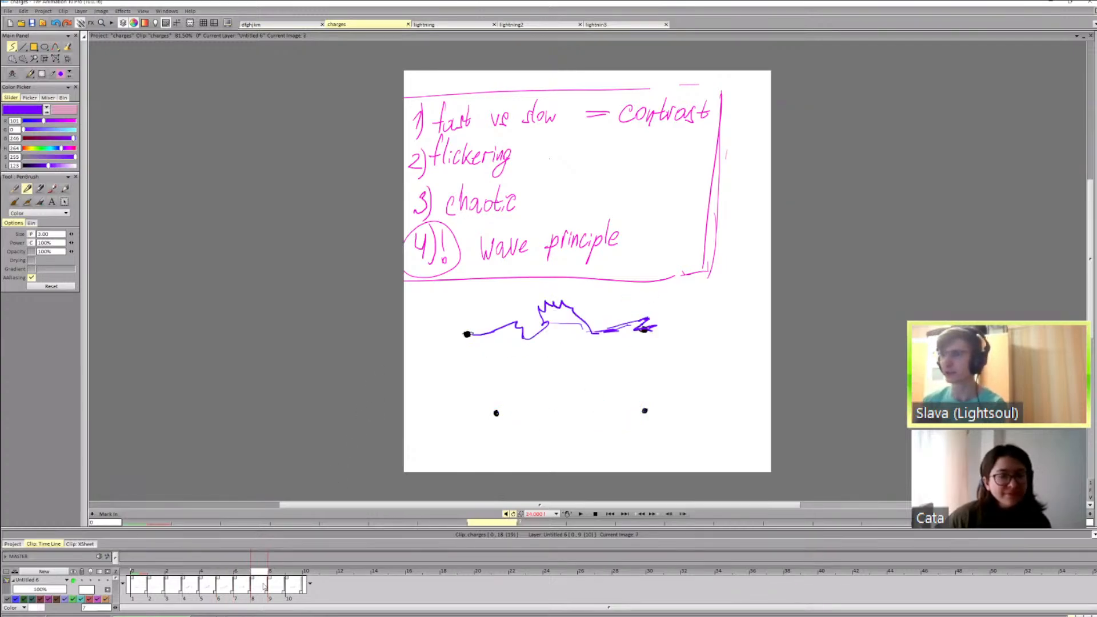
key("Left")
key("Right")
key("Left")
Step: Sketch an upward arrow and a rightward arrow beside the arcs on image 6, and undo them
left_click_drag(677, 344, 676, 387)
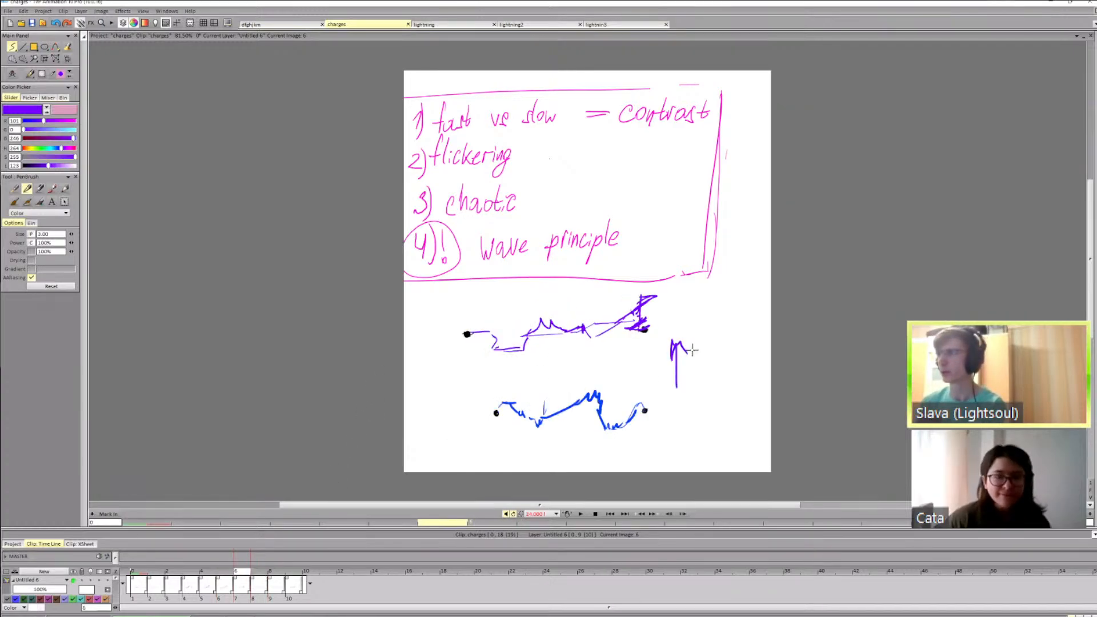
key("ctrl+z")
left_click_drag(719, 342, 720, 359)
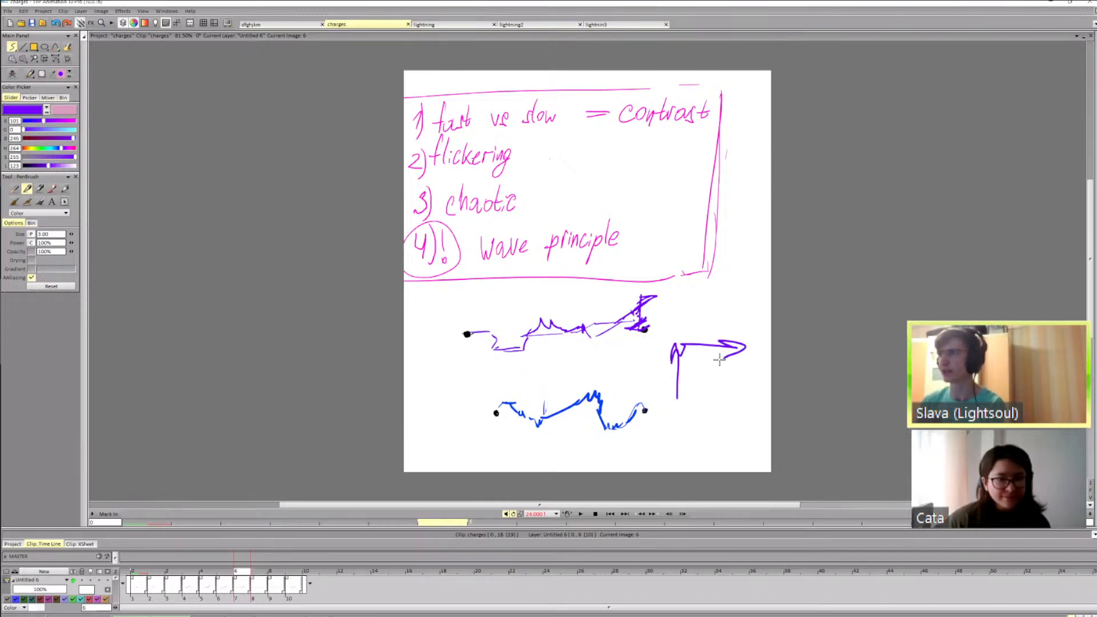
key("ctrl+z")
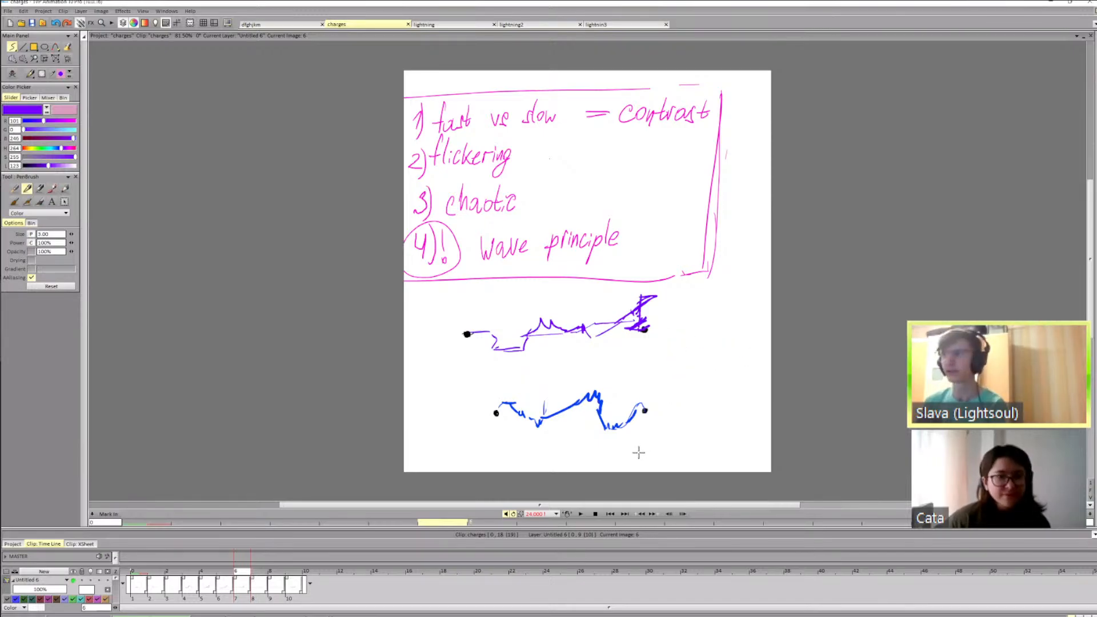
Step: Flip between images 6 and 7 to compare how the upper arc changes shape
key("Left")
key("Right")
key("Right")
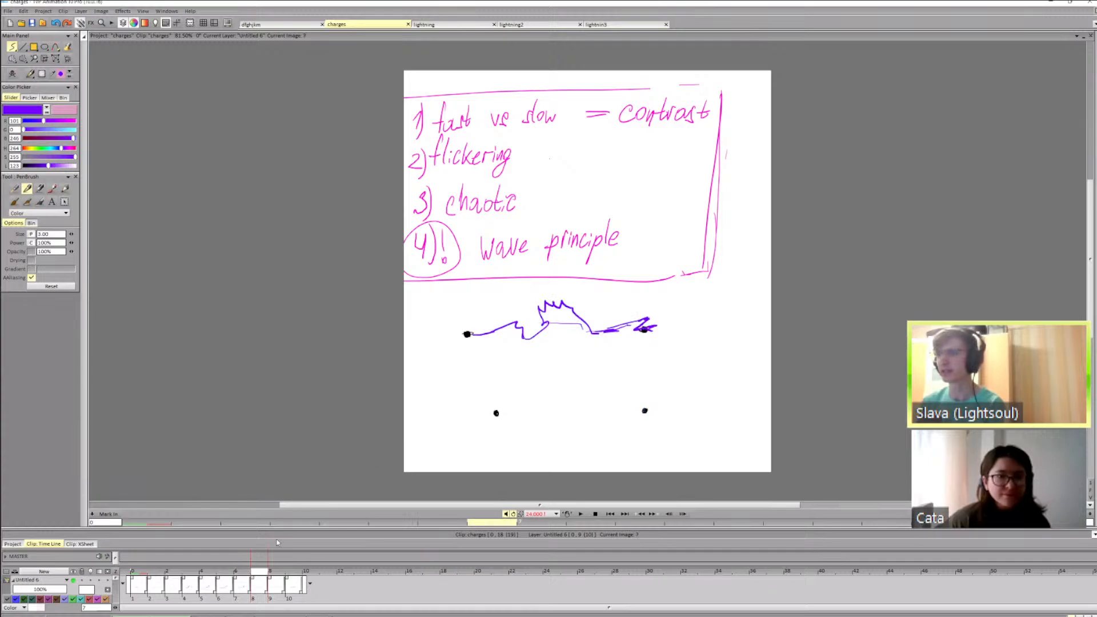
key("Left")
key("Right")
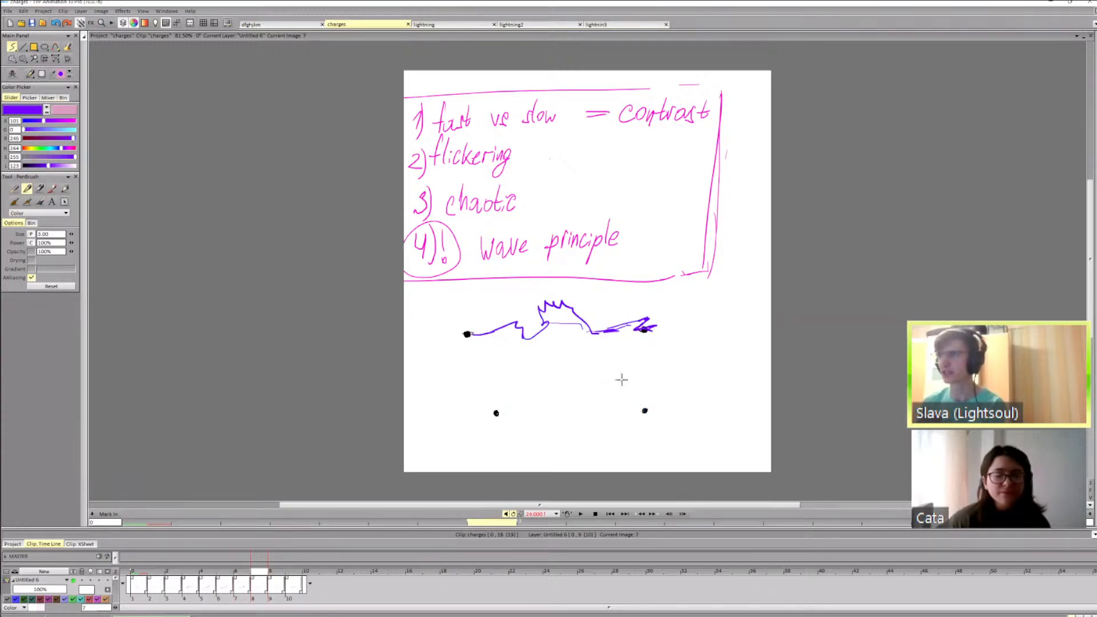
Step: Sketch a curved arrow and angular corner marks below the arc's end on image 7, and undo them
key("ctrl+z")
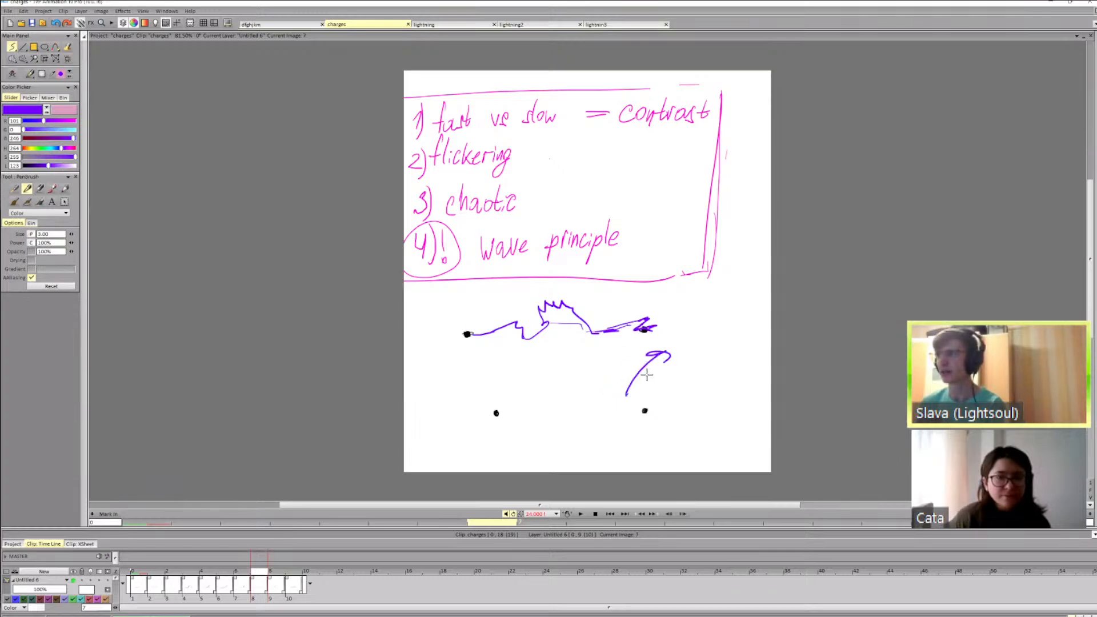
key("ctrl+z")
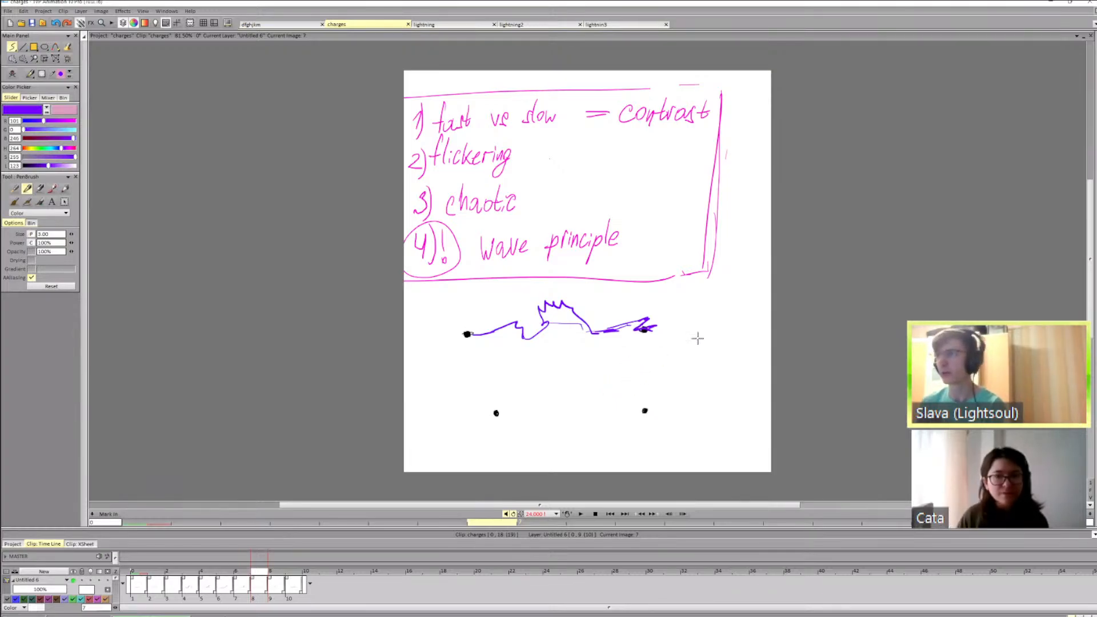
key("ctrl+z")
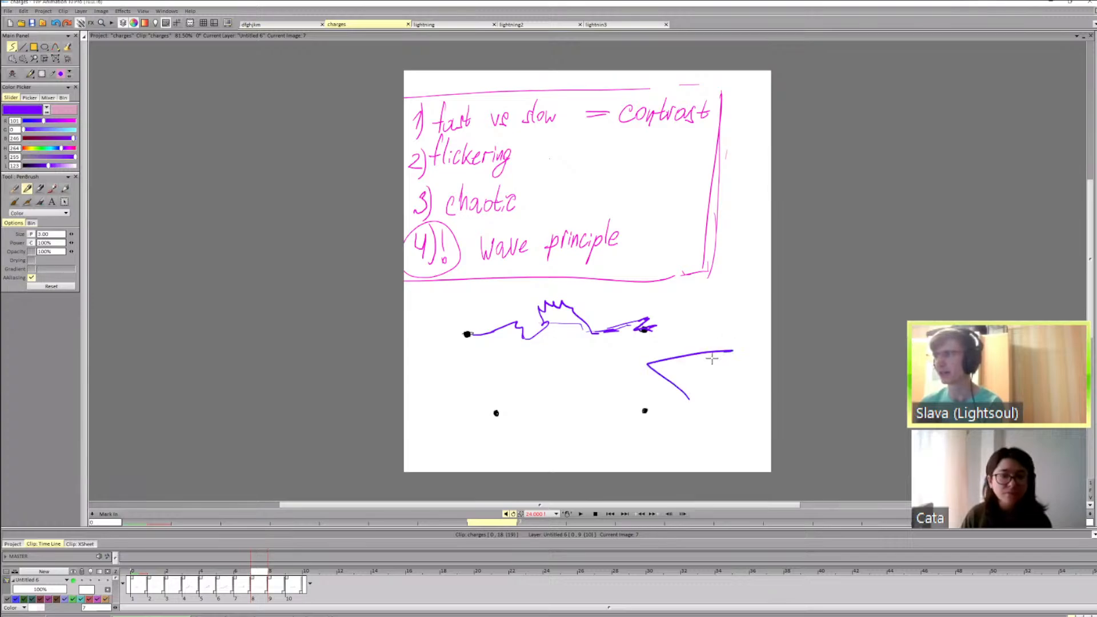
key("ctrl+z")
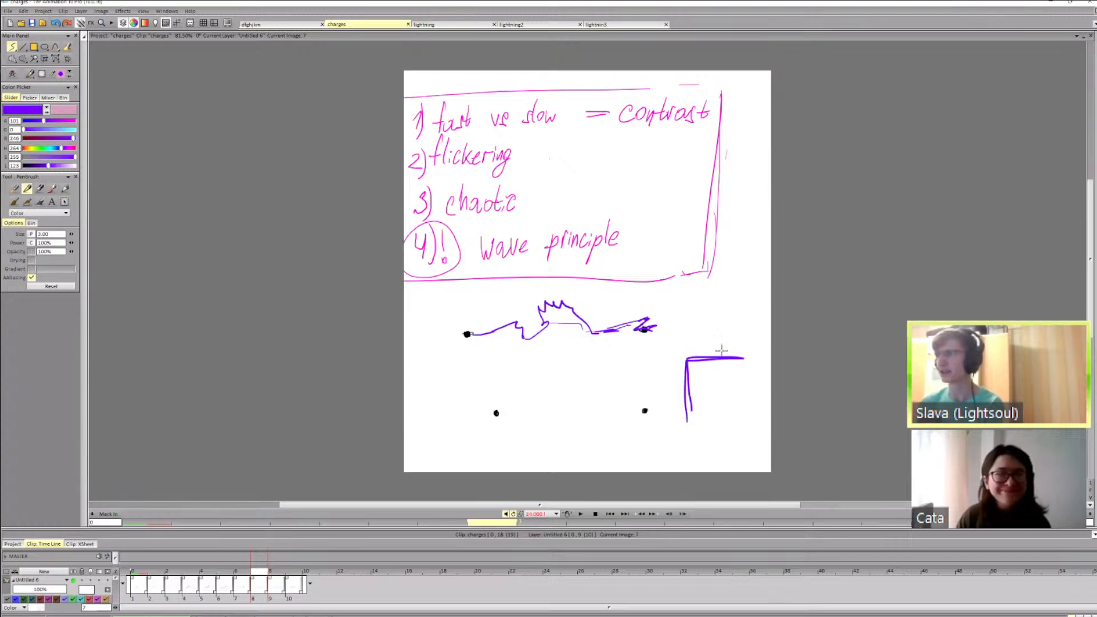
key("ctrl+z")
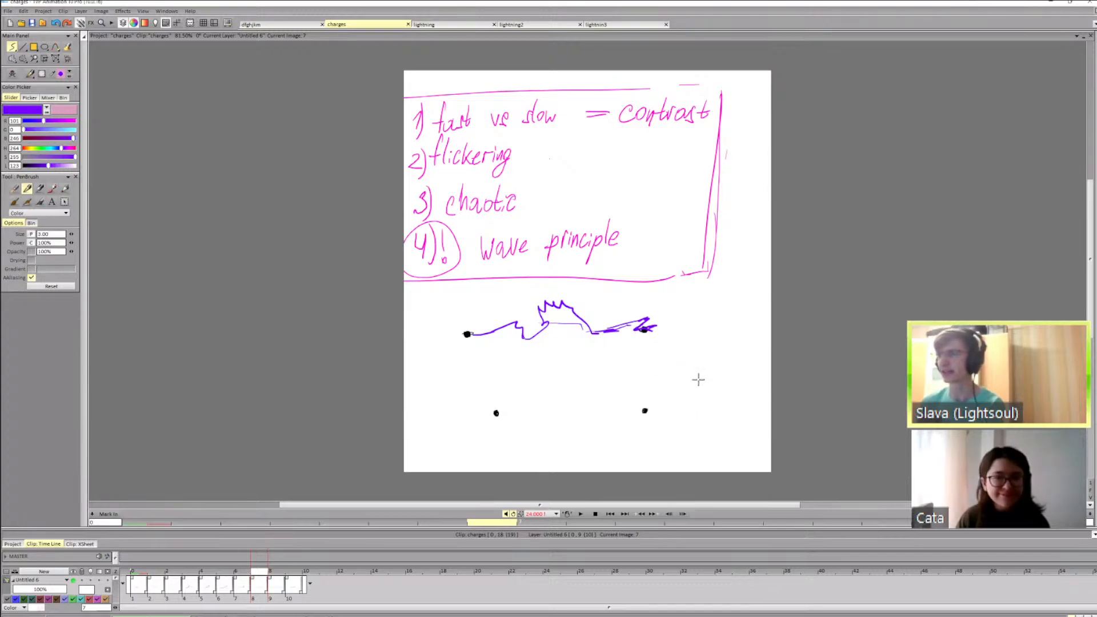
Step: Insert an empty image after image 7 and turn on the light table to show the neighbouring drawings
key("Left")
key("Left")
key("Right")
key("Right")
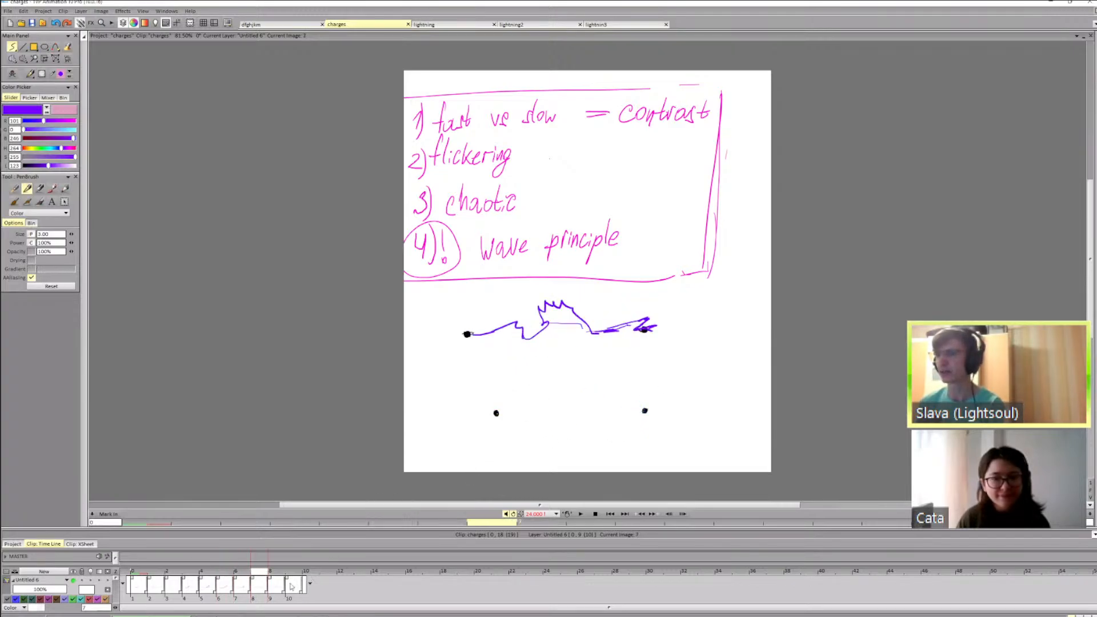
key("Right")
key("Left")
left_click_drag(266, 595, 283, 595)
key("Right")
key("Left")
key("Left")
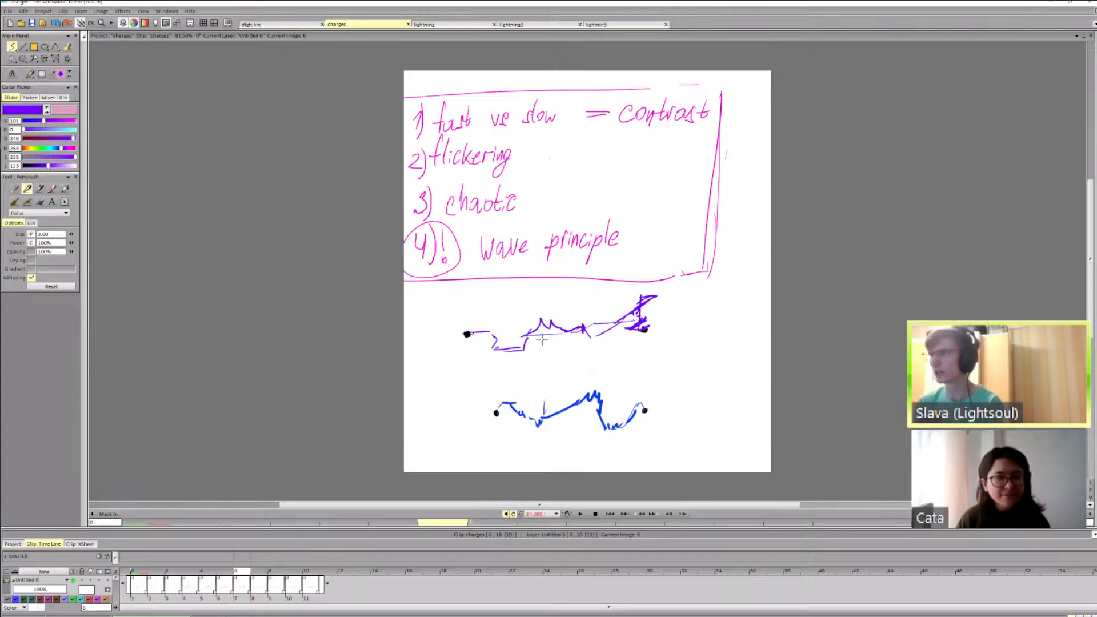
key("Right")
key("Right")
key("BackSpace")
key("Left")
key("Left")
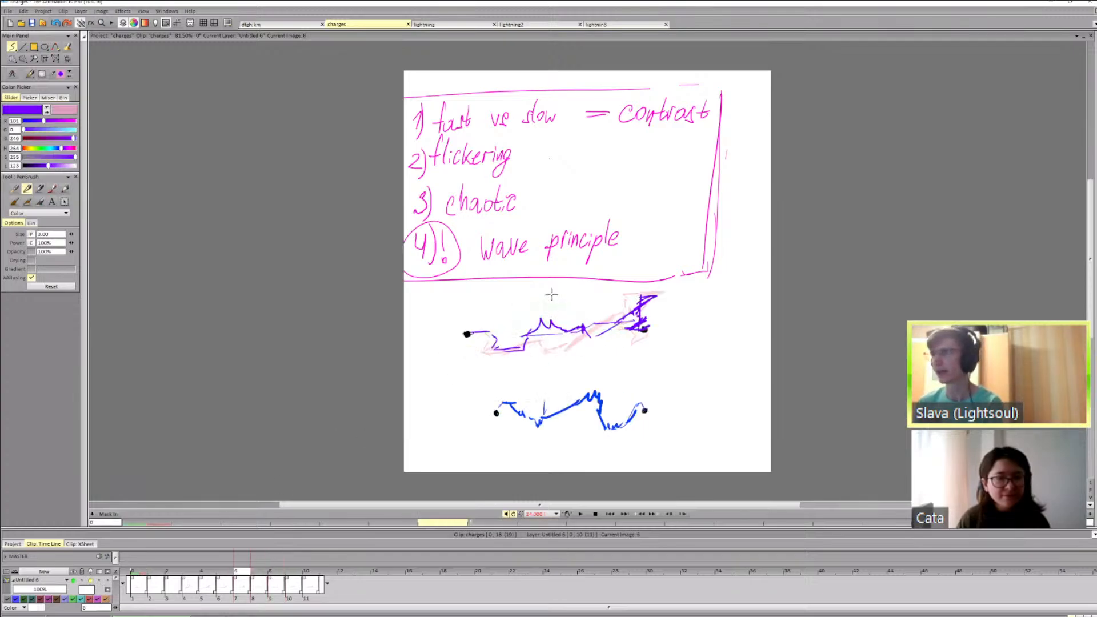
Step: Draw the image 8 arc between the upper dots, with a hooked bend in the middle leading into a high rounded hump
key("Right")
key("Right")
mouse_move(500, 335)
left_mouse_down()
mouse_move(553, 324)
mouse_move(579, 304)
mouse_move(591, 319)
mouse_move(645, 330)
left_mouse_up()
key("Left")
key("Left")
key("Right")
key("Right")
key("Right")
Step: Insert an empty image 9 after image 8 and compare it with the preceding drawings
left_click_drag(284, 580, 300, 580)
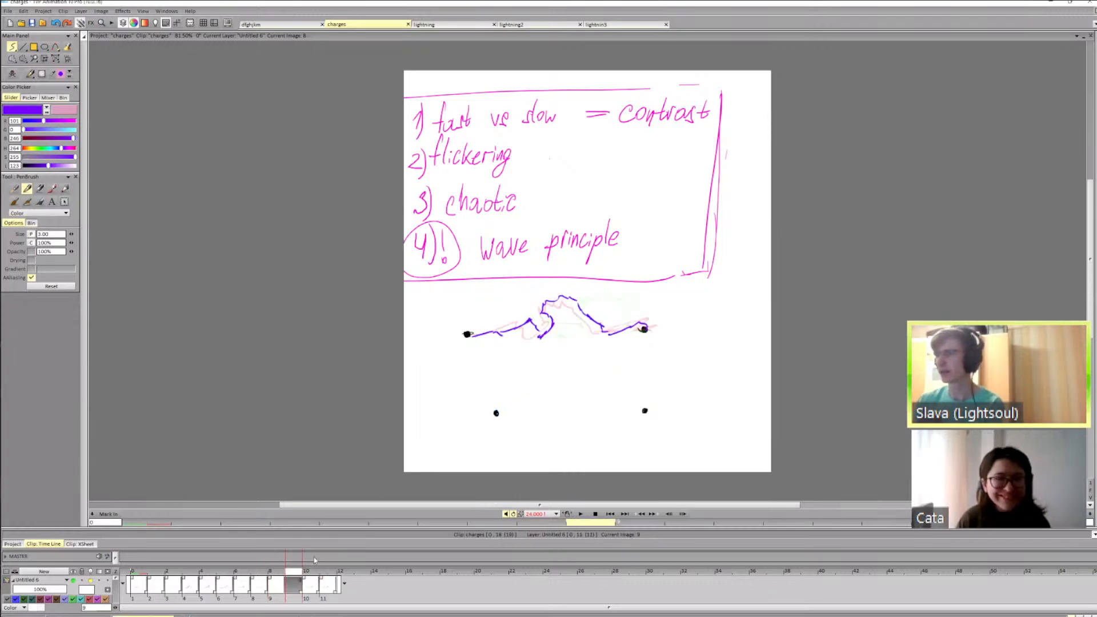
left_click(538, 394)
key("Left")
key("Left")
key("Right")
key("Right")
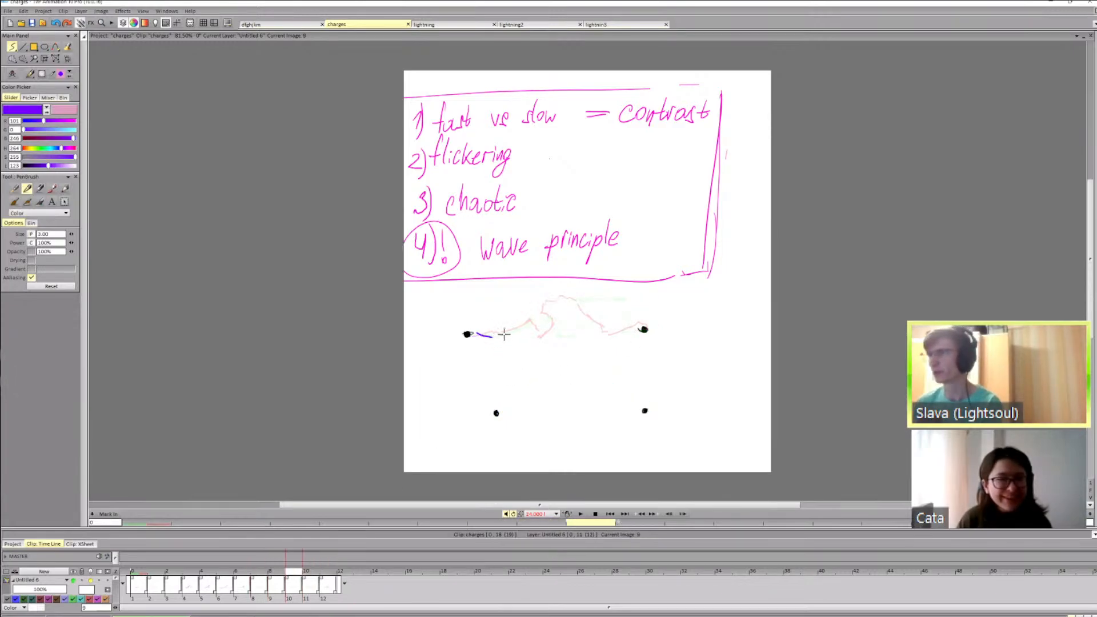
Step: Draw the image 9 arc climbing to a high flat top with a hooked tip, plus a lower double strand ending at the second dot
mouse_move(543, 325)
left_mouse_down()
mouse_move(560, 299)
mouse_move(595, 301)
mouse_move(592, 326)
mouse_move(616, 331)
left_mouse_up()
mouse_move(618, 330)
left_mouse_down()
mouse_move(643, 326)
mouse_move(600, 308)
mouse_move(611, 309)
left_mouse_up()
key("Right")
key("Left")
key("Left")
key("Right")
mouse_move(599, 318)
left_mouse_down()
mouse_move(638, 323)
mouse_move(600, 328)
mouse_move(610, 337)
mouse_move(643, 327)
mouse_move(613, 334)
mouse_move(623, 308)
mouse_move(619, 318)
mouse_move(645, 310)
mouse_move(614, 312)
mouse_move(623, 307)
mouse_move(650, 316)
left_mouse_up()
key("Right")
key("Left")
Step: Compare images 9 to 11 and refine the jagged end of the image 11 arc near the second upper dot
key("shift+d")
key("d")
key("Right")
key("Right")
key("Left")
key("Right")
key("shift+d")
key("d")
key("ctrl+z")
key("Left")
key("Right")
key("Left")
key("Right")
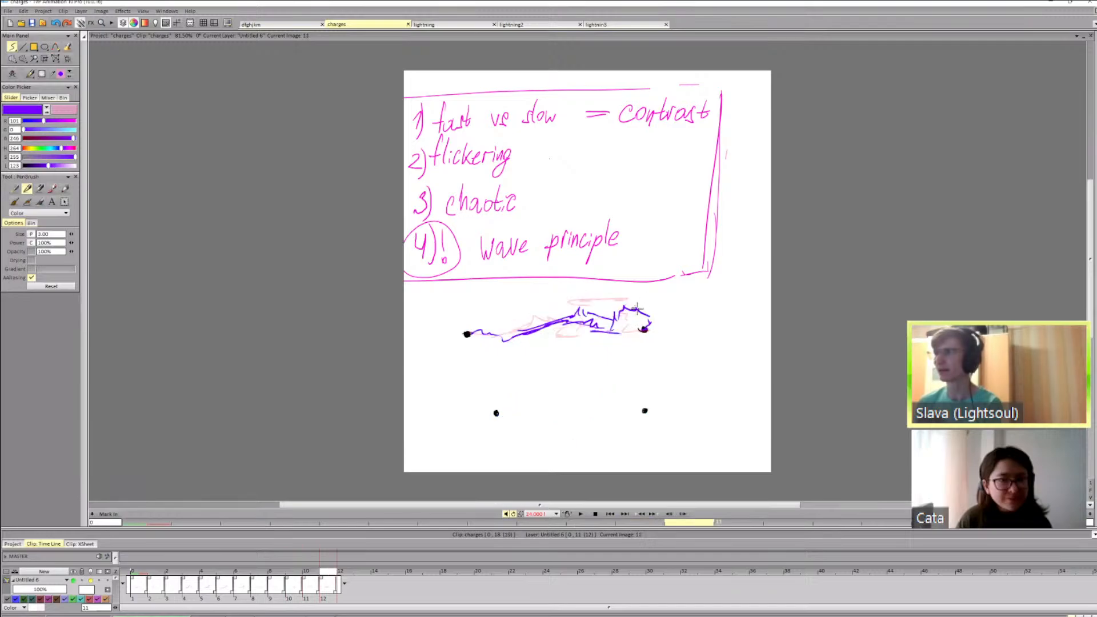
Step: Add an empty image 12 at the end of the layer and compare it with image 11
key("Right")
left_click_drag(337, 592, 353, 592)
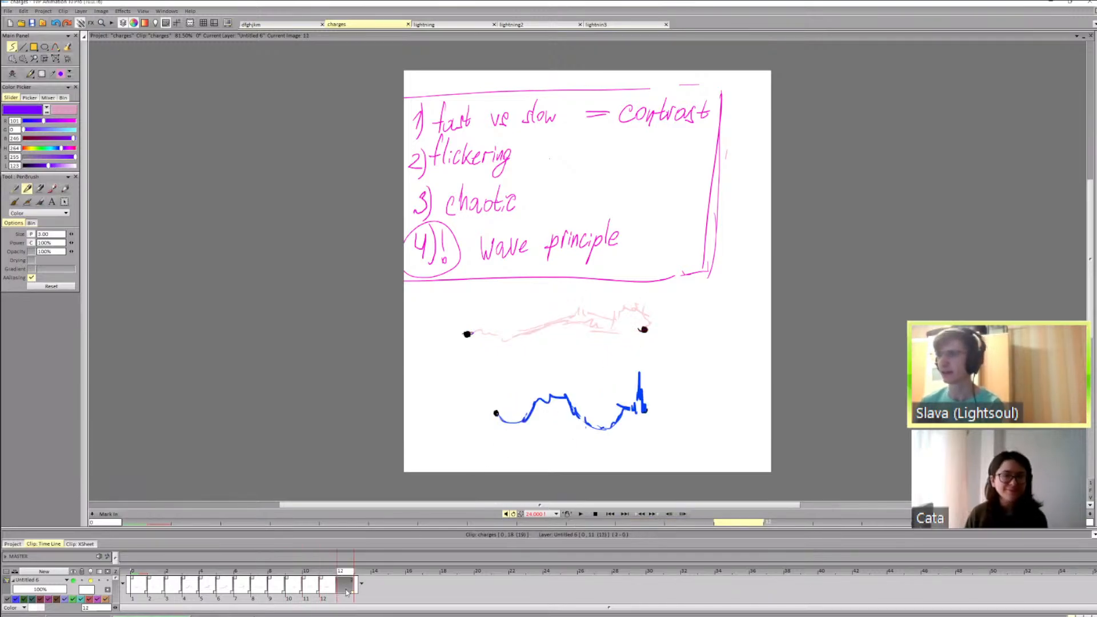
key("BackSpace")
key("Left")
key("Right")
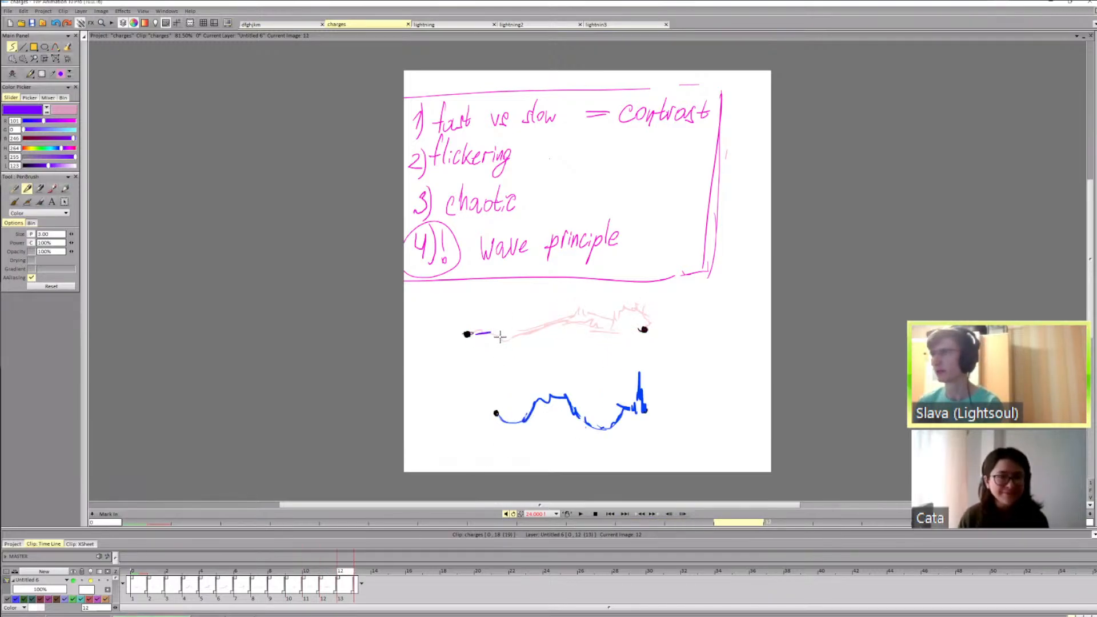
Step: Draw the image 12 arc as a low line with a small peak and jagged end, checking images 0 and 11, and play the clip
left_click(137, 574)
left_click(345, 579)
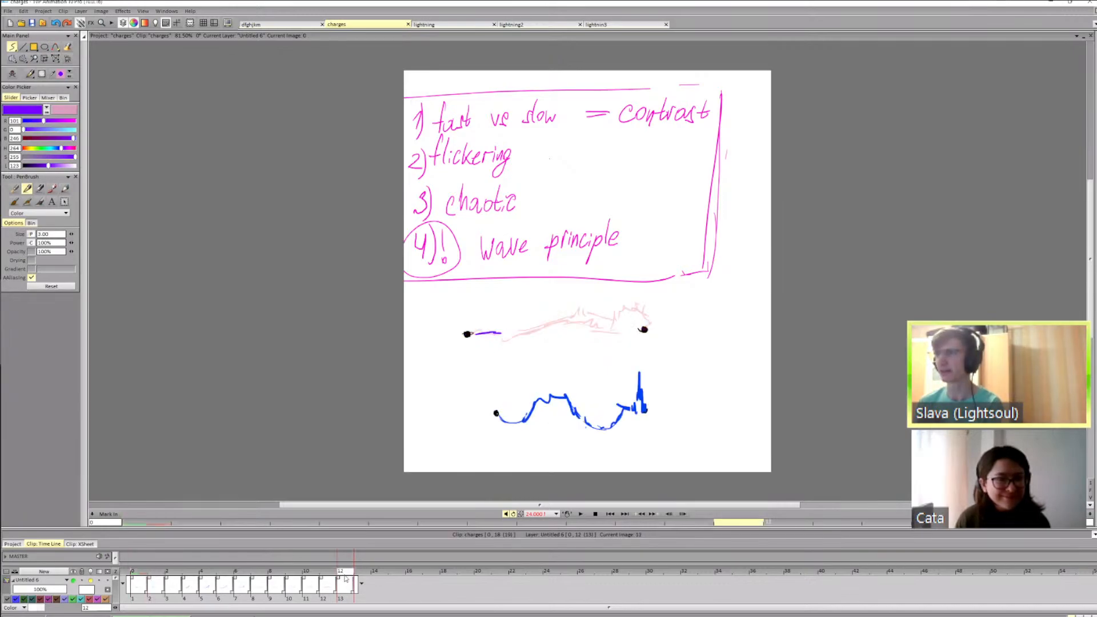
left_click(138, 579)
left_click(345, 578)
key("Left")
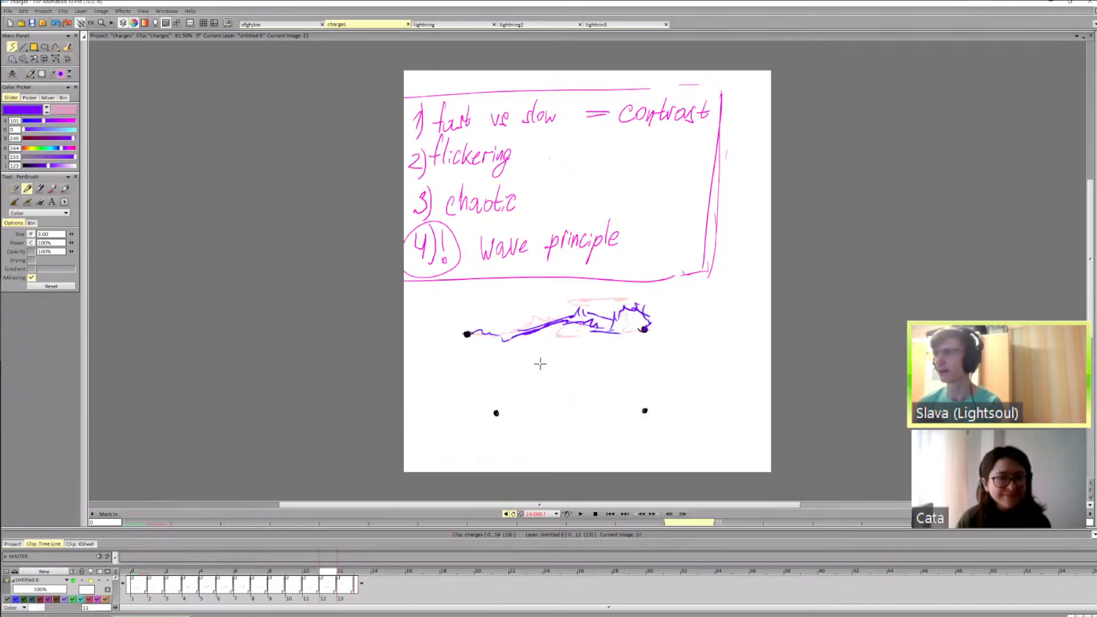
key("Right")
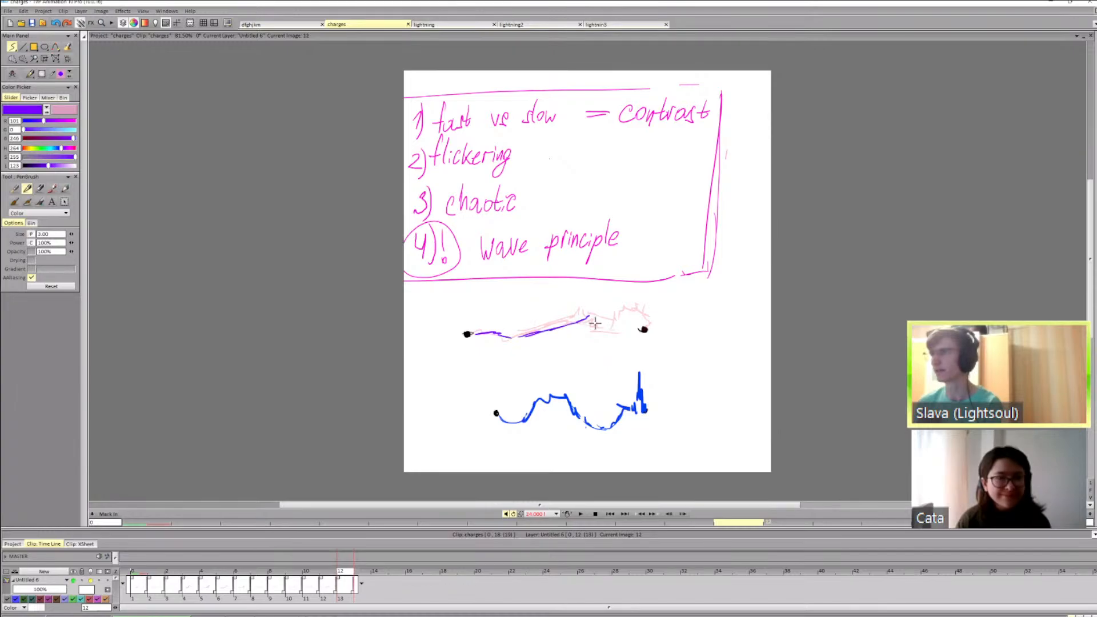
key("Left")
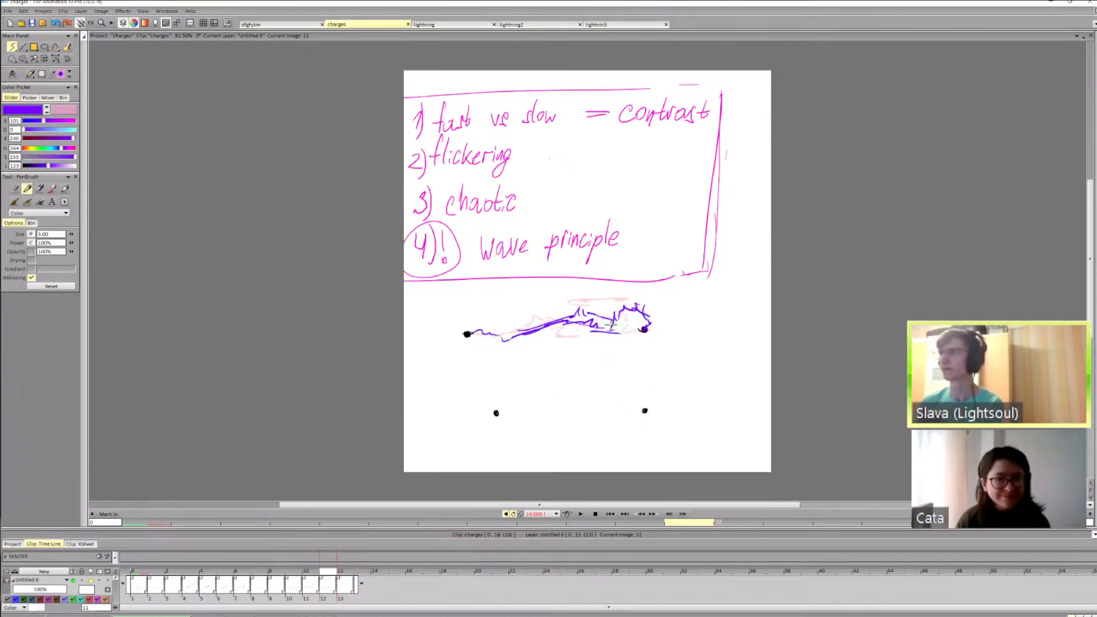
key("Right")
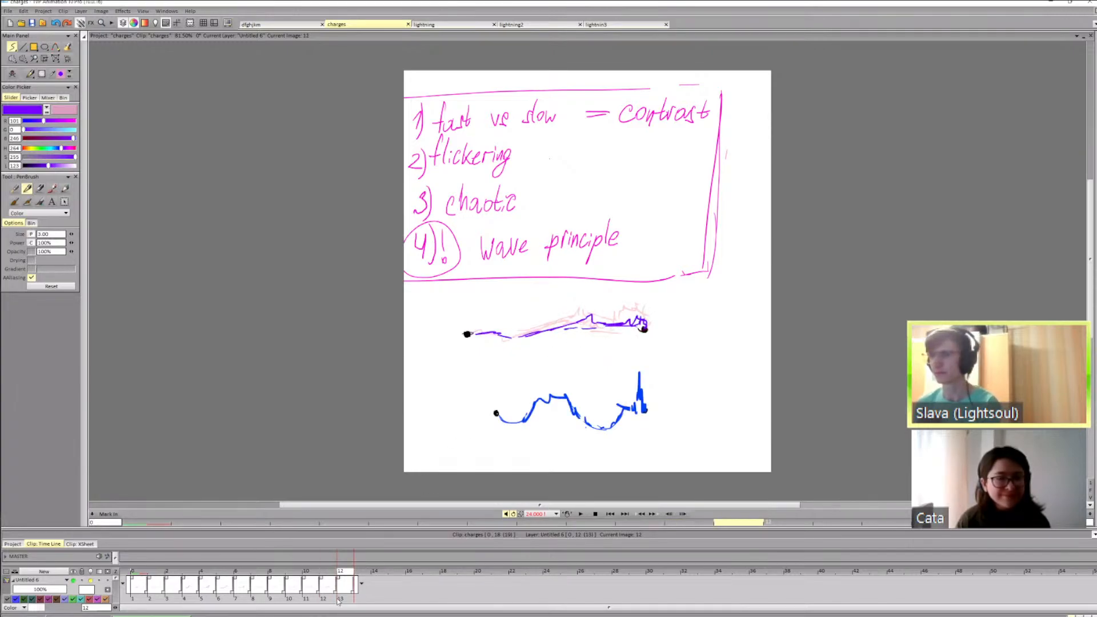
left_click(581, 514)
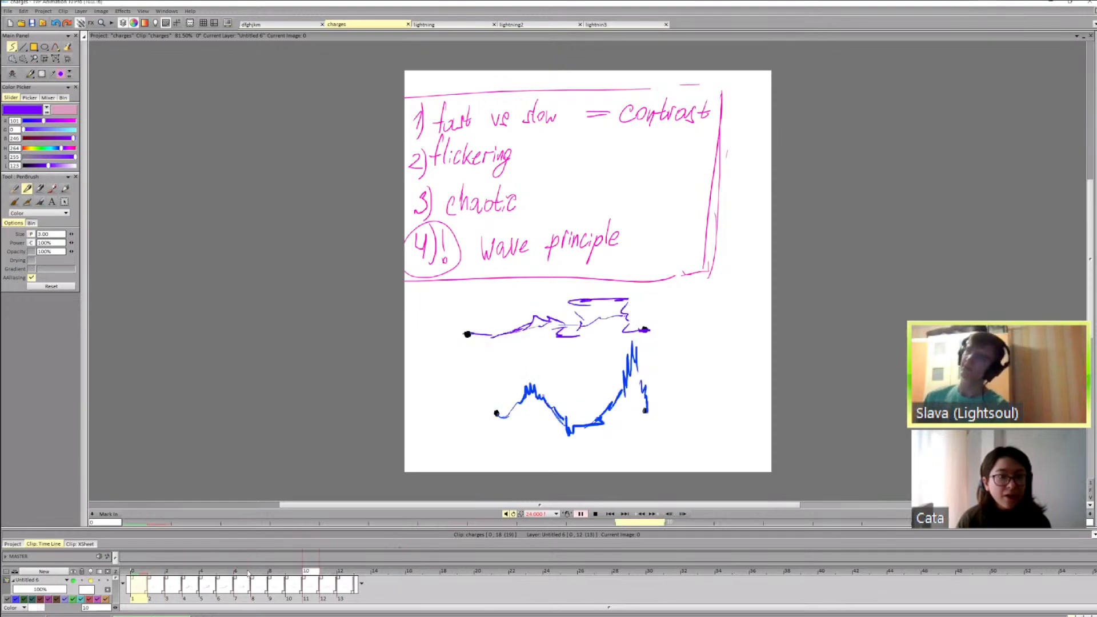
left_click(228, 593)
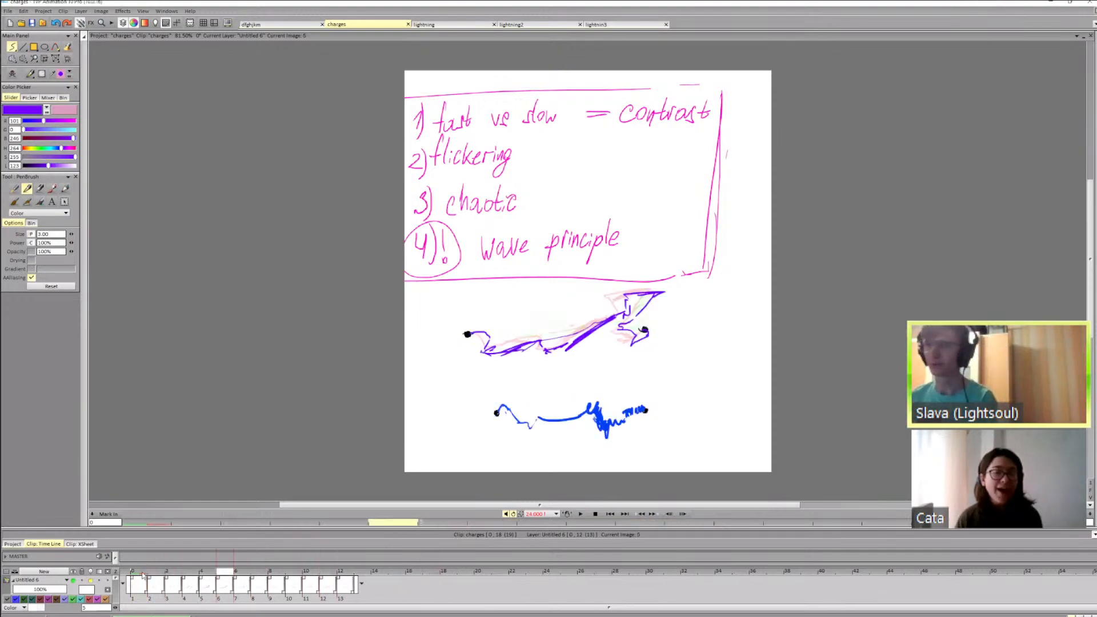
Step: Insert blank images after image 0 and after image 3 to make the upper arc flicker
left_click(144, 591)
left_click_drag(146, 593, 164, 593)
key("Right")
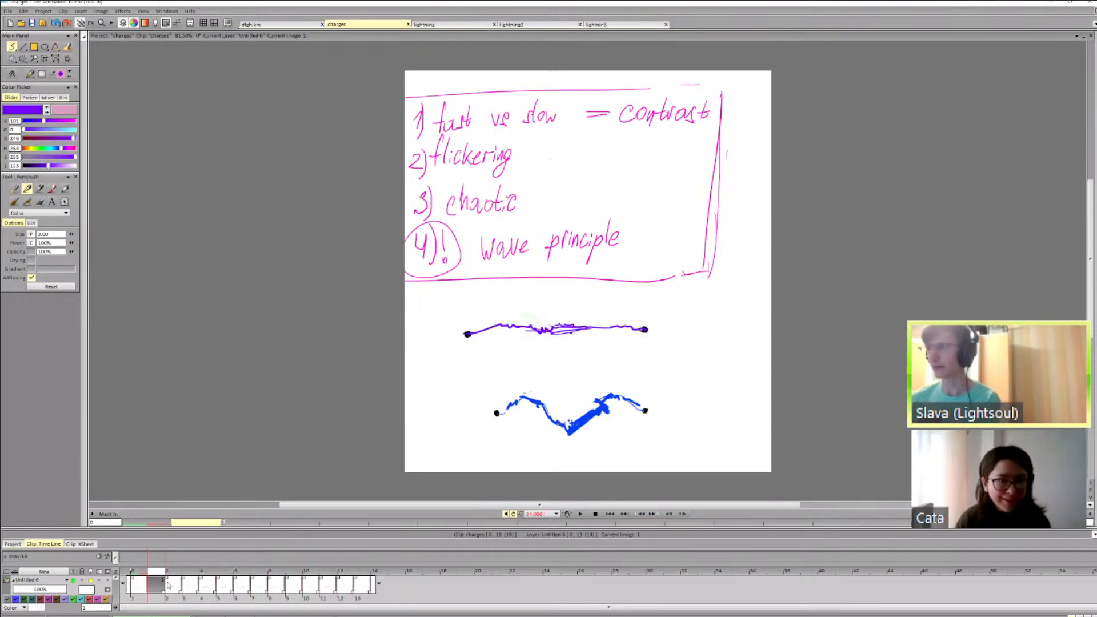
key("Delete")
key("Right")
left_click(211, 590)
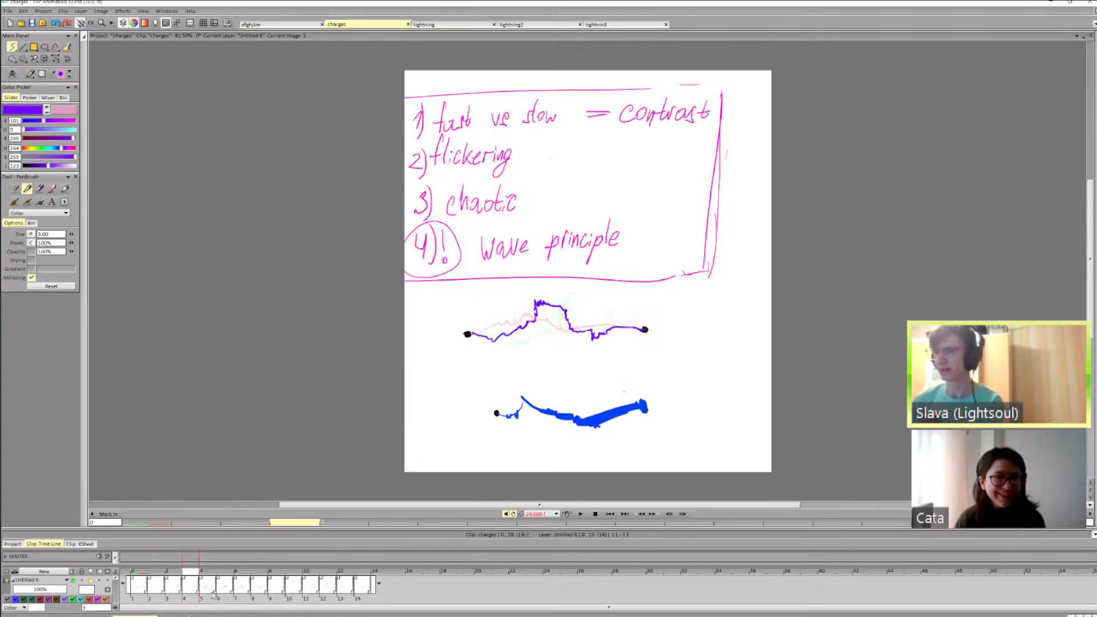
left_click_drag(212, 594, 216, 593)
key("Right")
key("Delete")
Step: Insert four more blank images among the arc drawings from image 7 onward
left_click(246, 592)
left_click(251, 592)
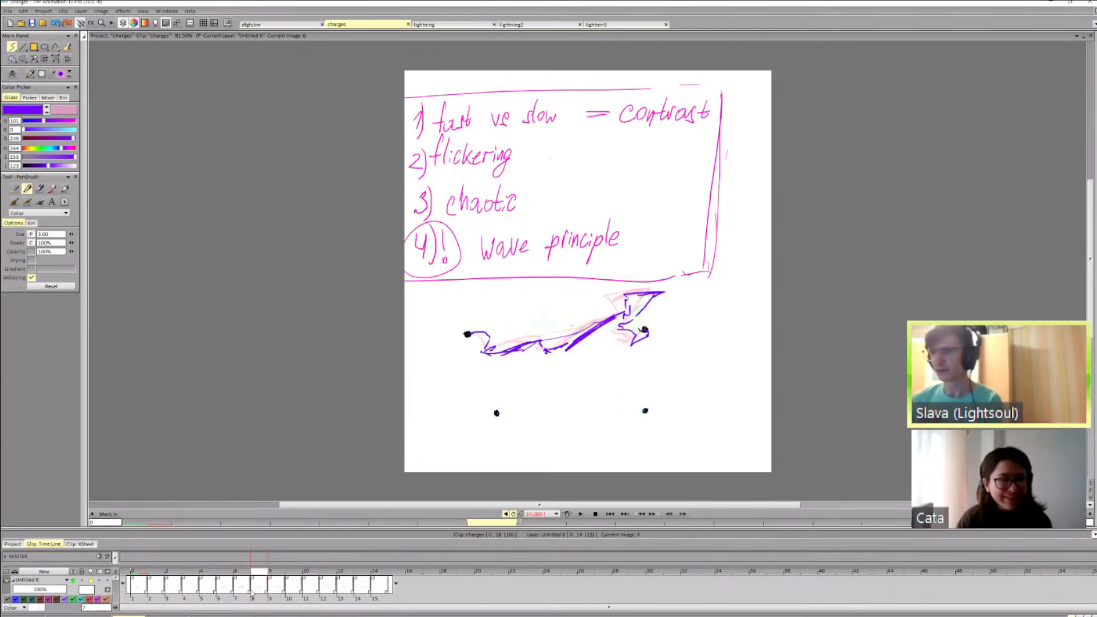
left_click_drag(267, 587, 420, 589)
left_click(285, 590)
key("Right")
key("Right")
key("Right")
key("Right")
key("Left")
key("Left")
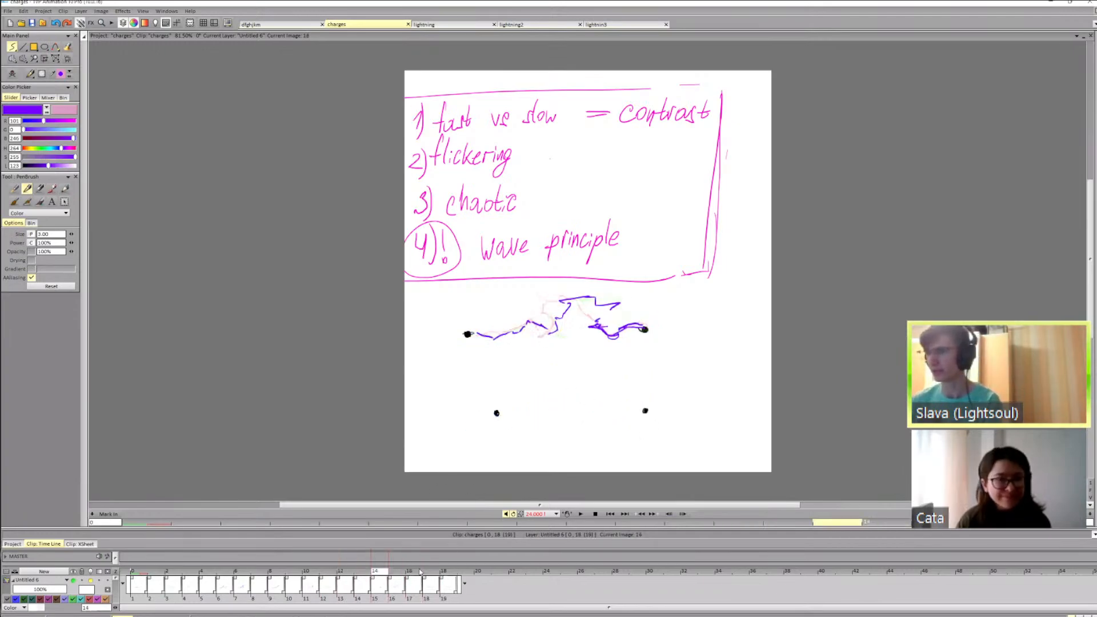
Step: Extend the layer by one image at its end and insert a blank image after image 14
key("Right")
key("Right")
key("Right")
key("Right")
left_click_drag(459, 595, 474, 593)
key("Left")
key("Right")
key("Left")
key("Left")
key("Left")
key("Left")
key("Left")
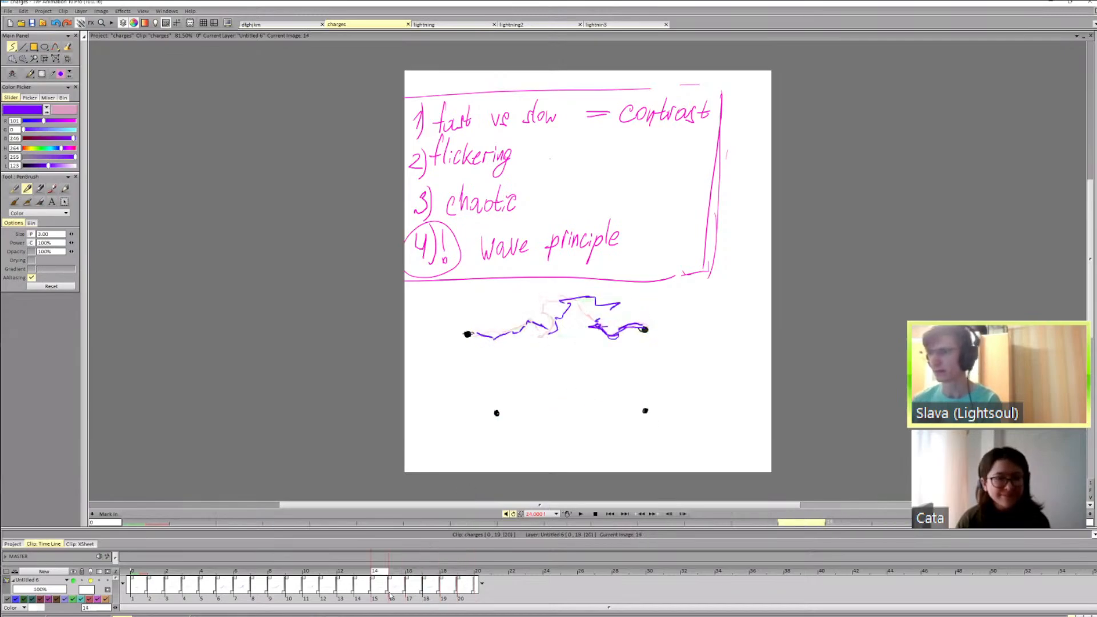
left_click_drag(389, 593, 401, 594)
double_click(392, 590)
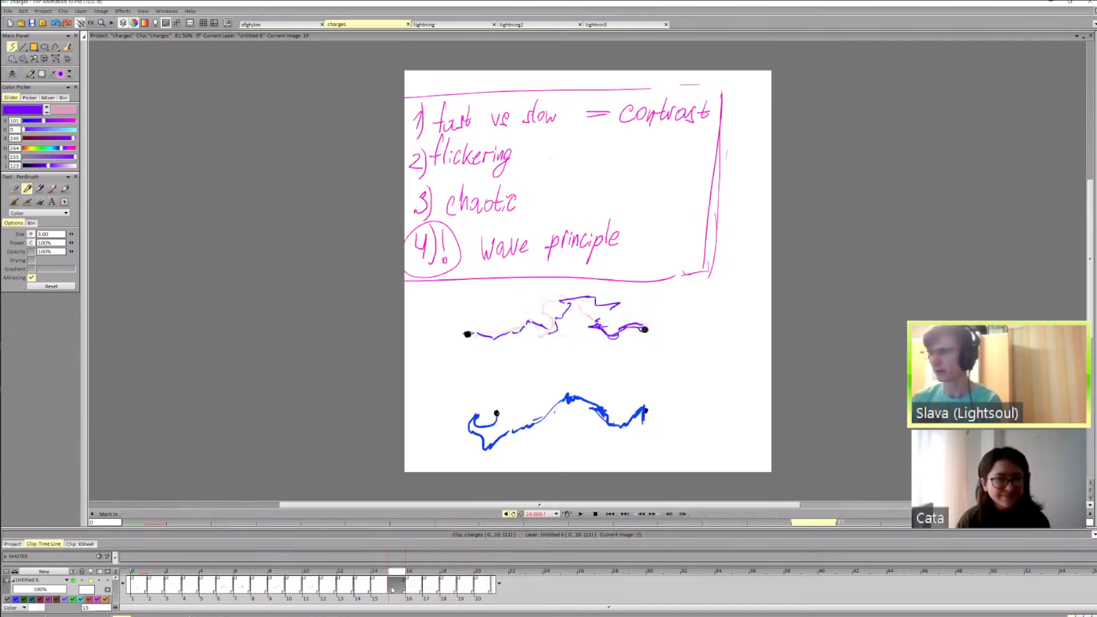
Step: Play the animation and step through images 4 to 13 to examine the flicker from the blank images
left_click(580, 514)
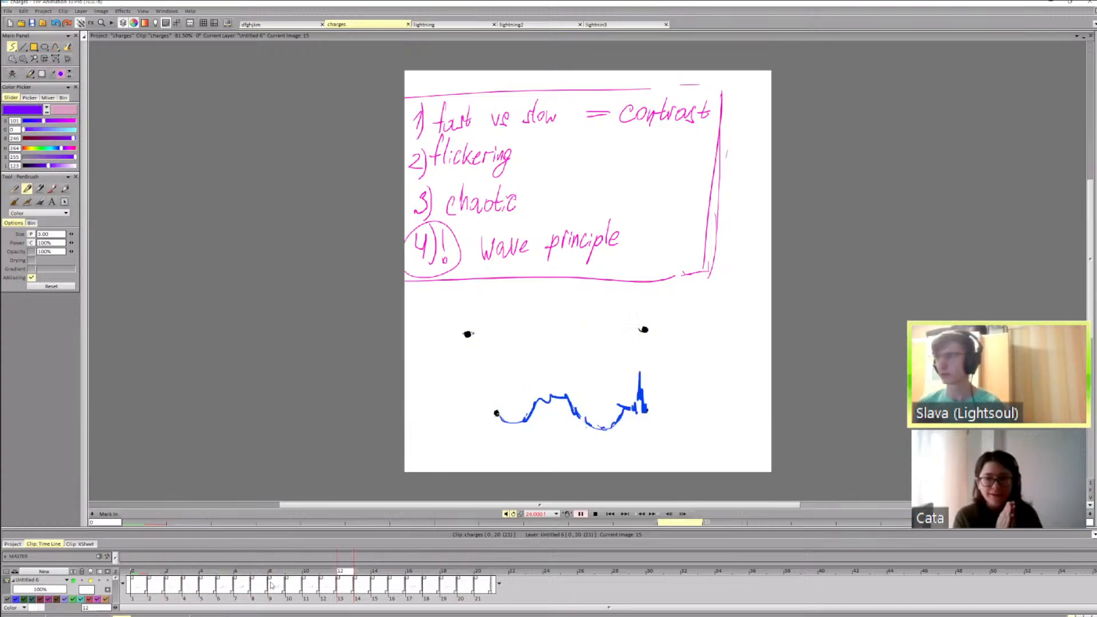
left_click(581, 515)
left_click(271, 582)
key("Left")
key("Left")
key("Left")
key("Left")
key("Left")
key("Left")
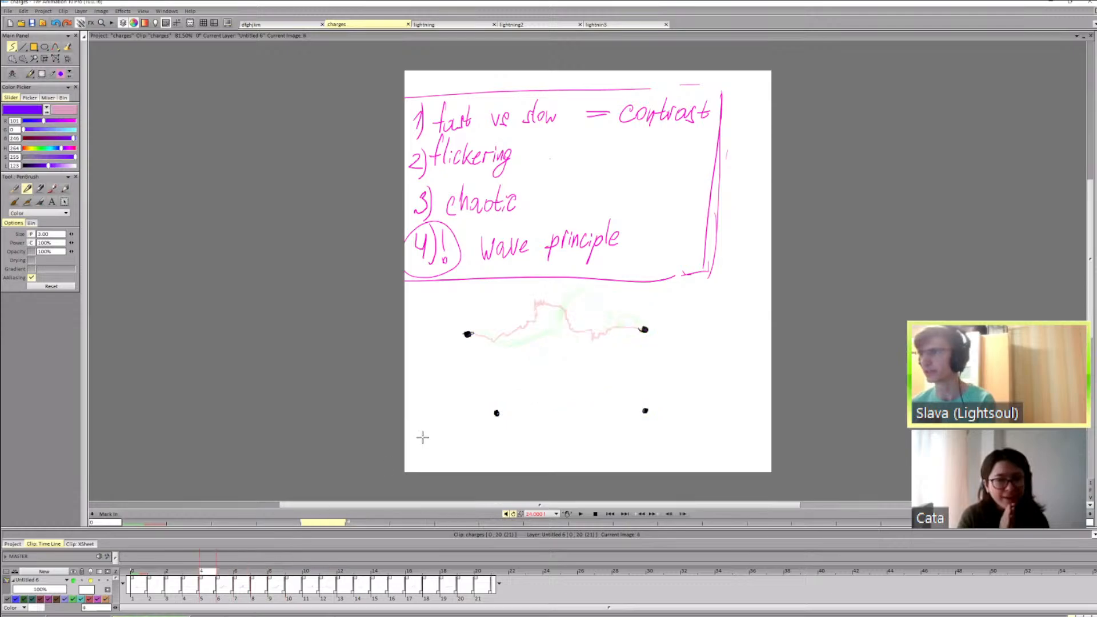
key("Right")
key("Right")
key("Right")
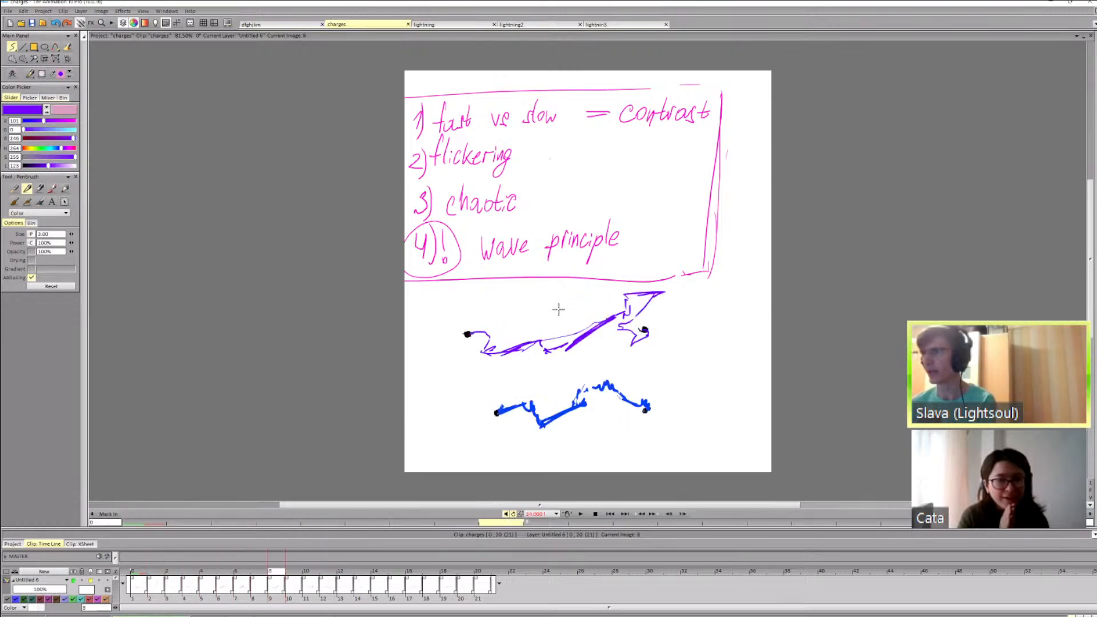
key("Right")
key("Right")
key("Right")
key("Right")
key("Right")
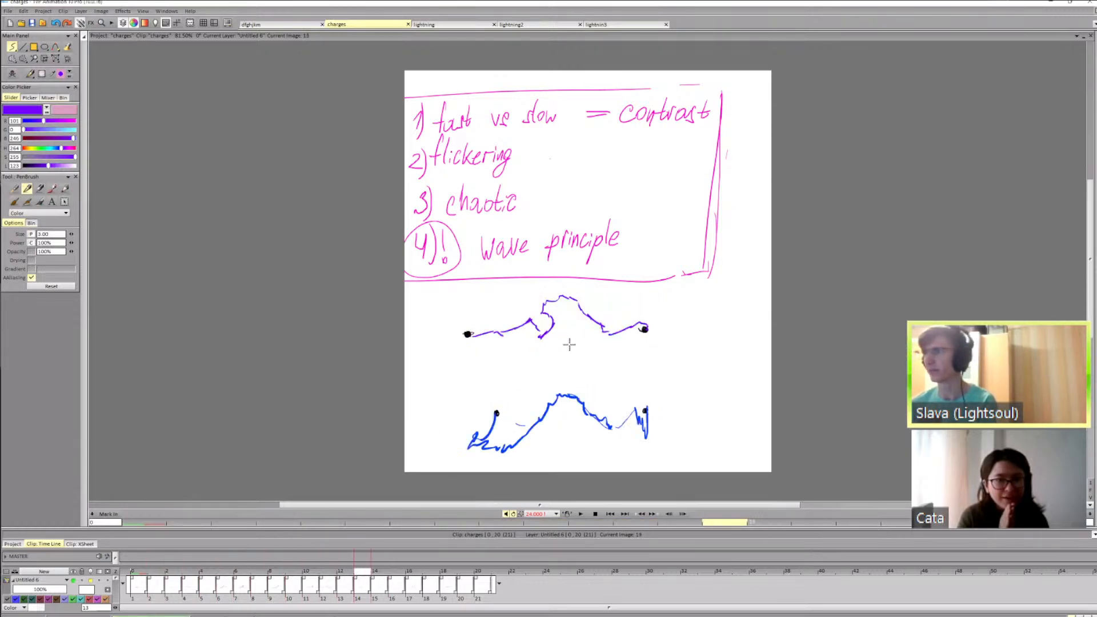
Step: Replay the animation, stop it at image 6 and step back to image 0
key("Return")
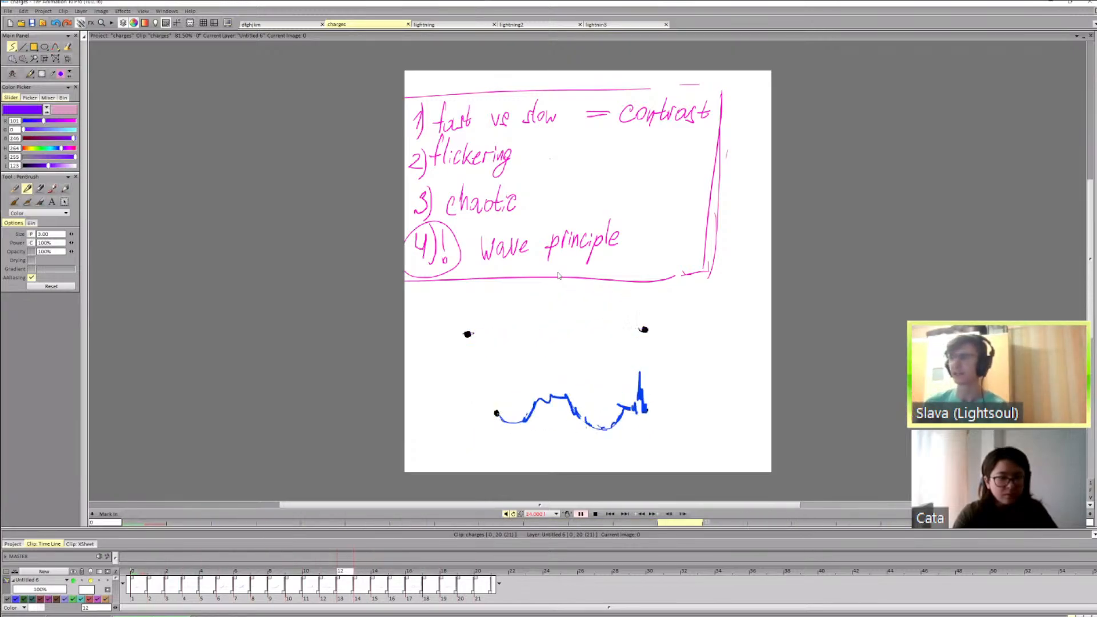
left_click(249, 574)
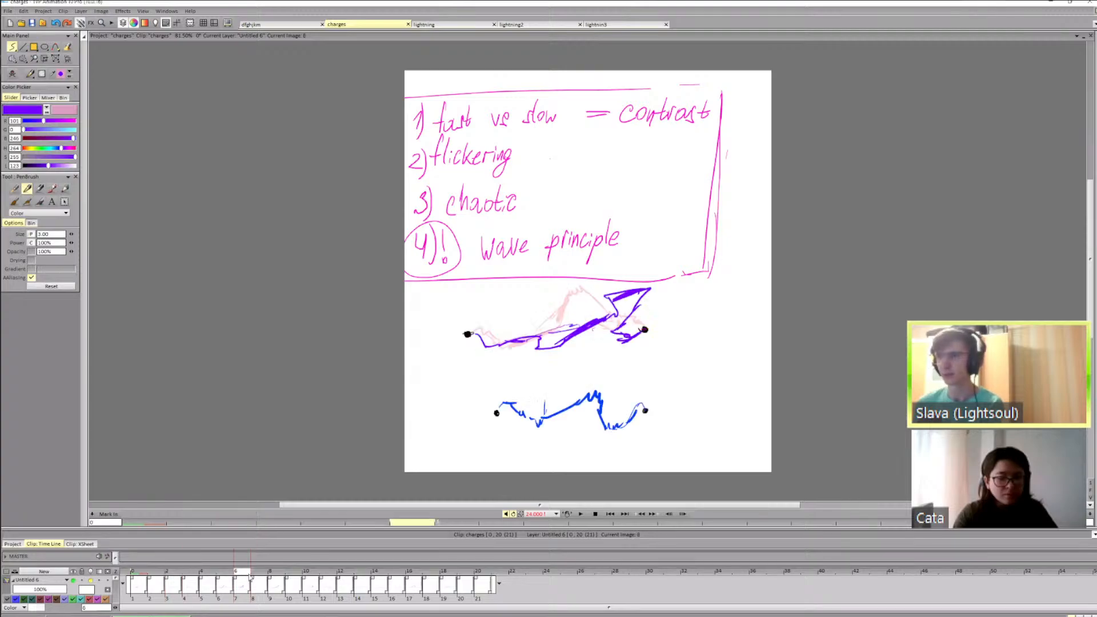
key("Left")
key("Left")
key("Left")
key("Left")
key("Left")
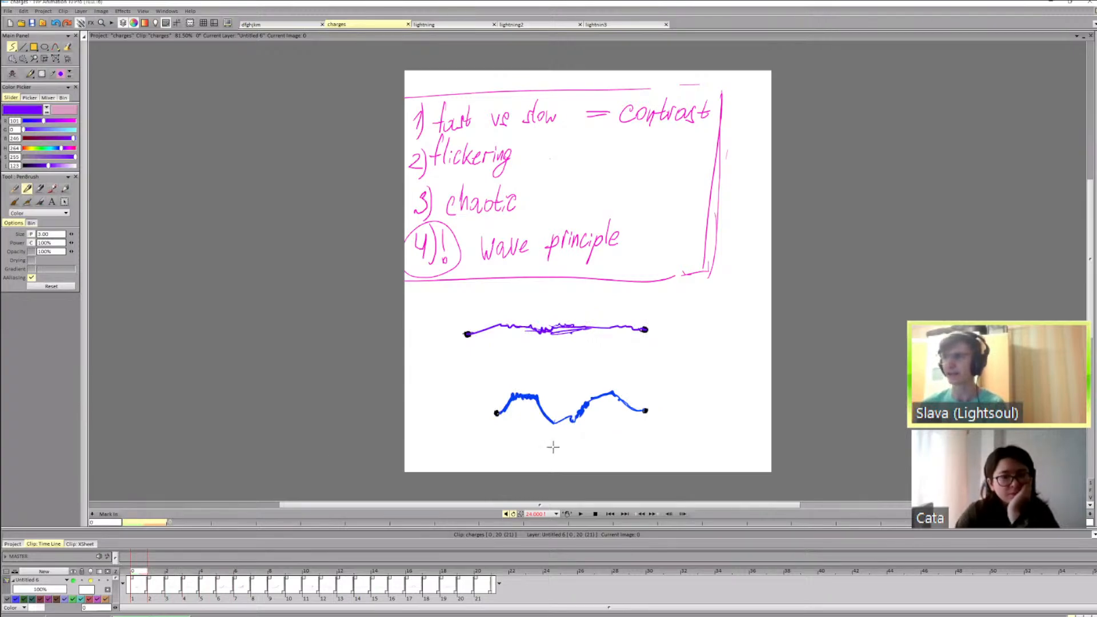
Step: Play the animation, stop it, and step through images 1 to 7 to examine the arc's motion
left_click(580, 513)
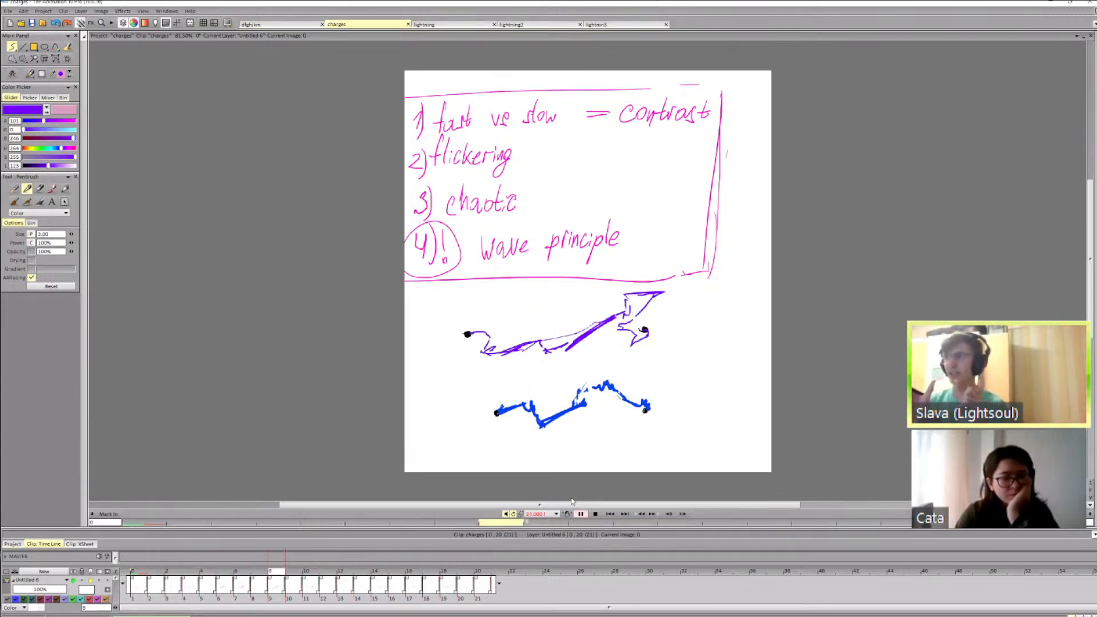
left_click(255, 576)
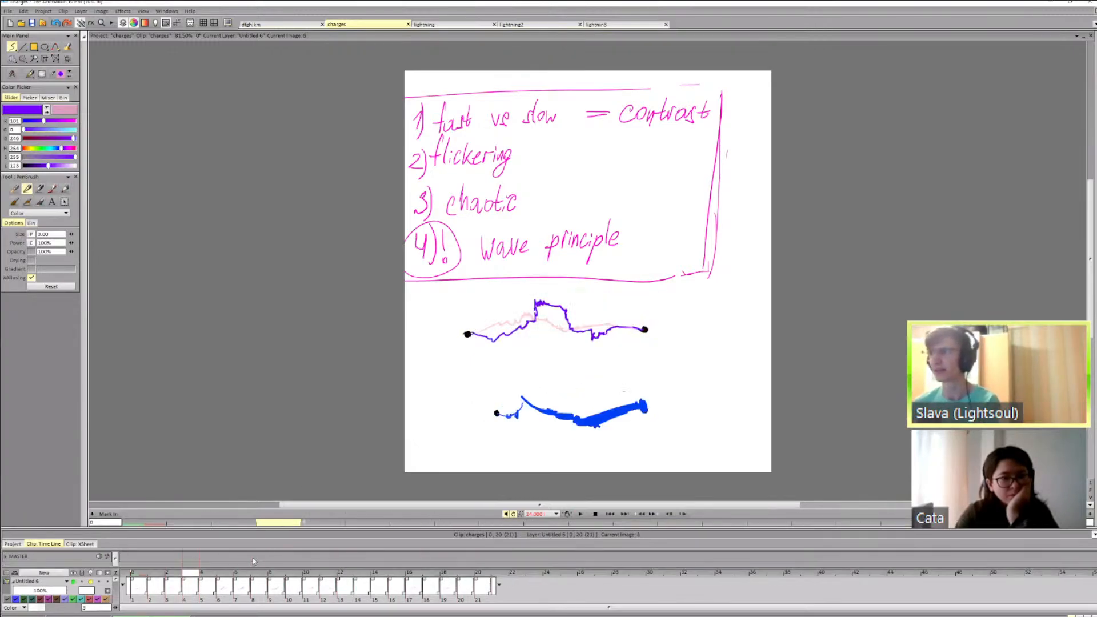
key("Left")
key("Left")
key("Left")
key("Right")
key("Right")
key("Right")
key("Right")
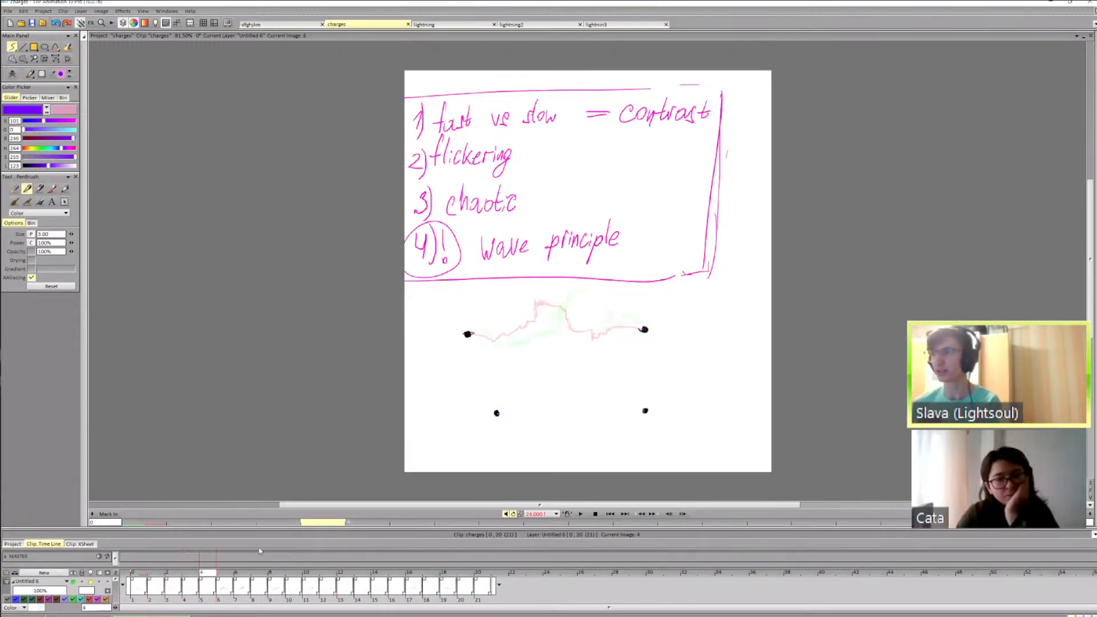
key("Right")
key("Left")
key("Left")
key("Left")
key("Left")
key("Right")
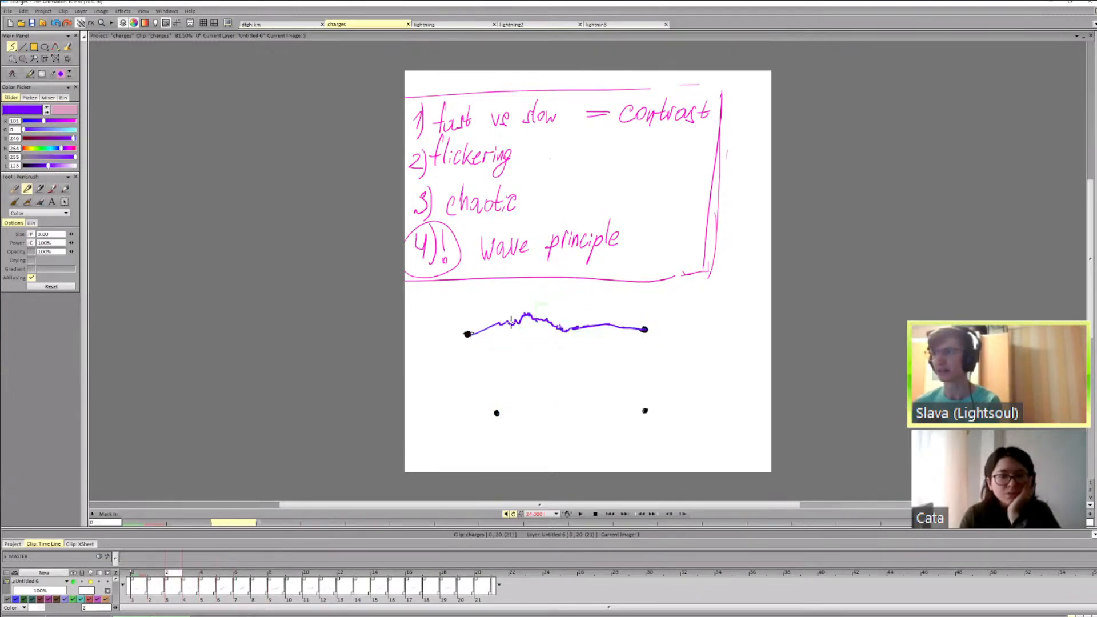
key("Right")
key("Right")
key("Right")
key("Right")
key("Right")
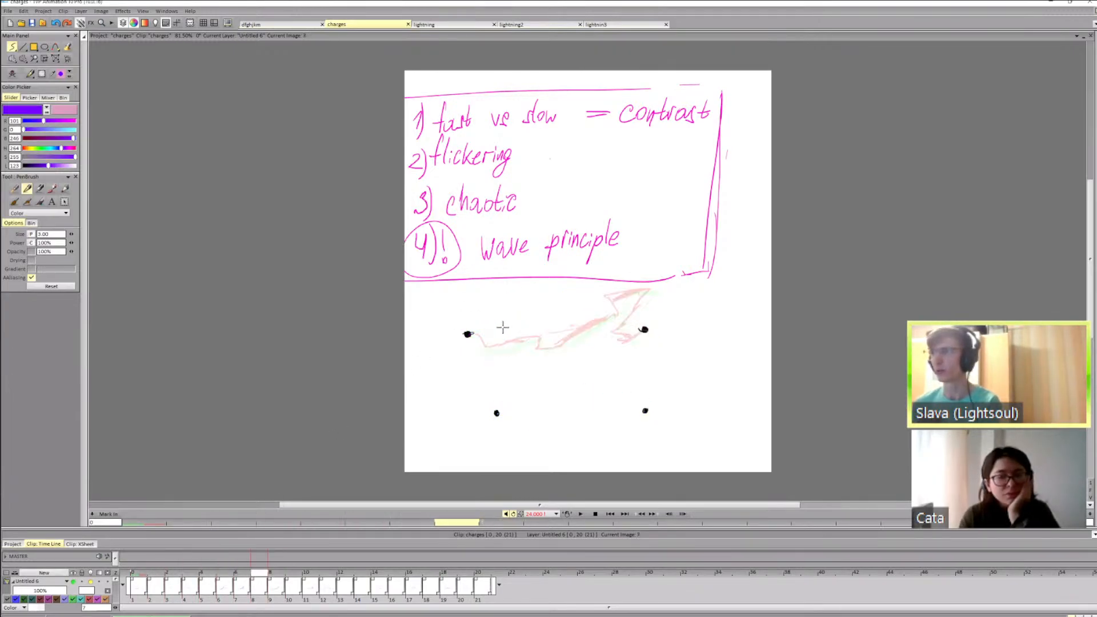
Step: Step back and forth between images 3 and 6 to compare the crest of the purple arc
key("Left")
key("Left")
key("Left")
key("Left")
key("Right")
key("Right")
key("Right")
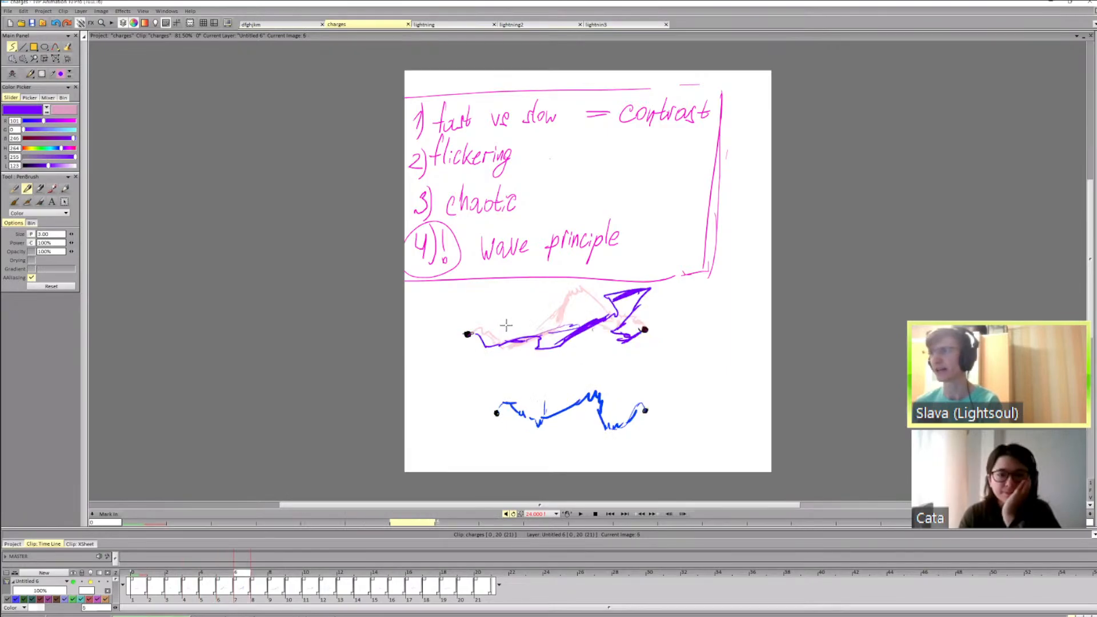
key("Left")
key("Left")
key("Right")
key("Right")
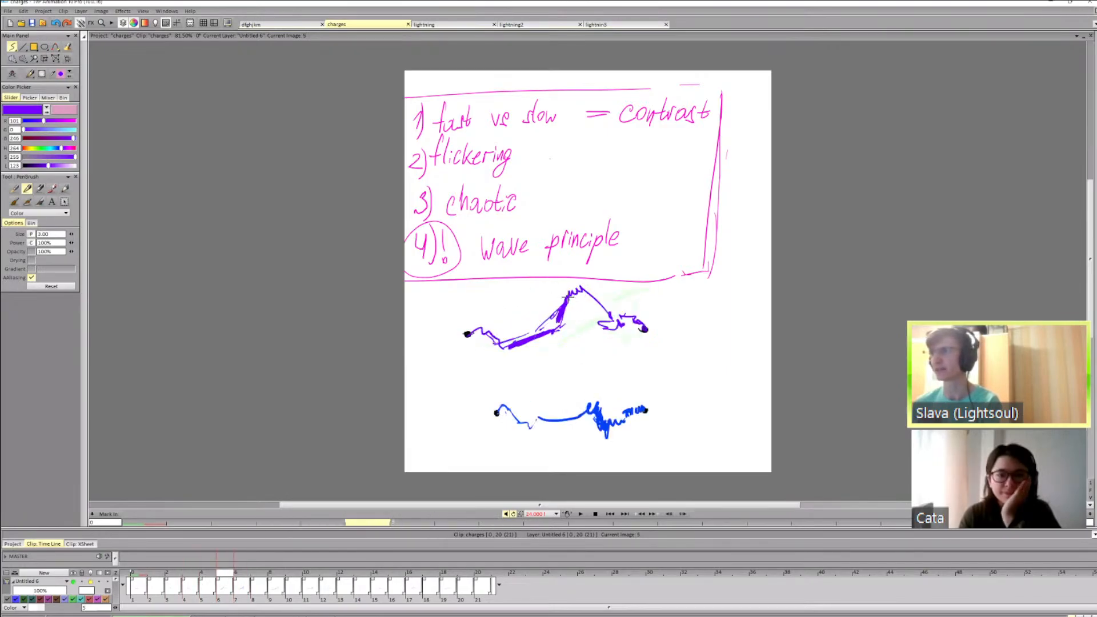
Step: Redraw the purple arc's crest in image 5 and the spike near its right end in image 6
key("shift+d")
left_click_drag(568, 297, 594, 299)
key("d")
key("Right")
key("shift+d")
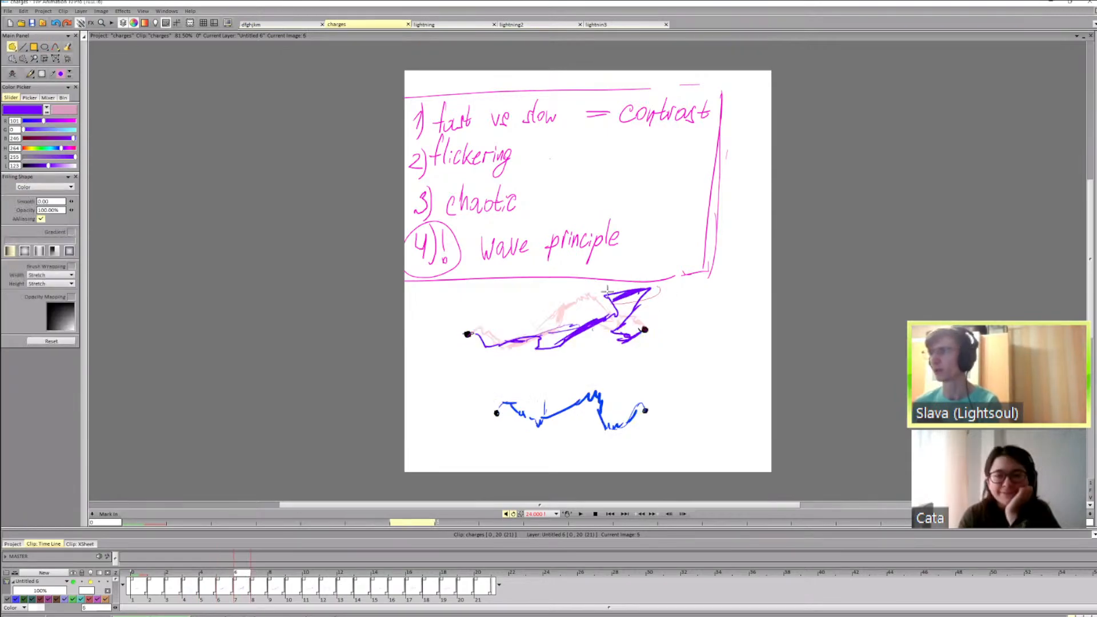
key("d")
key("Right")
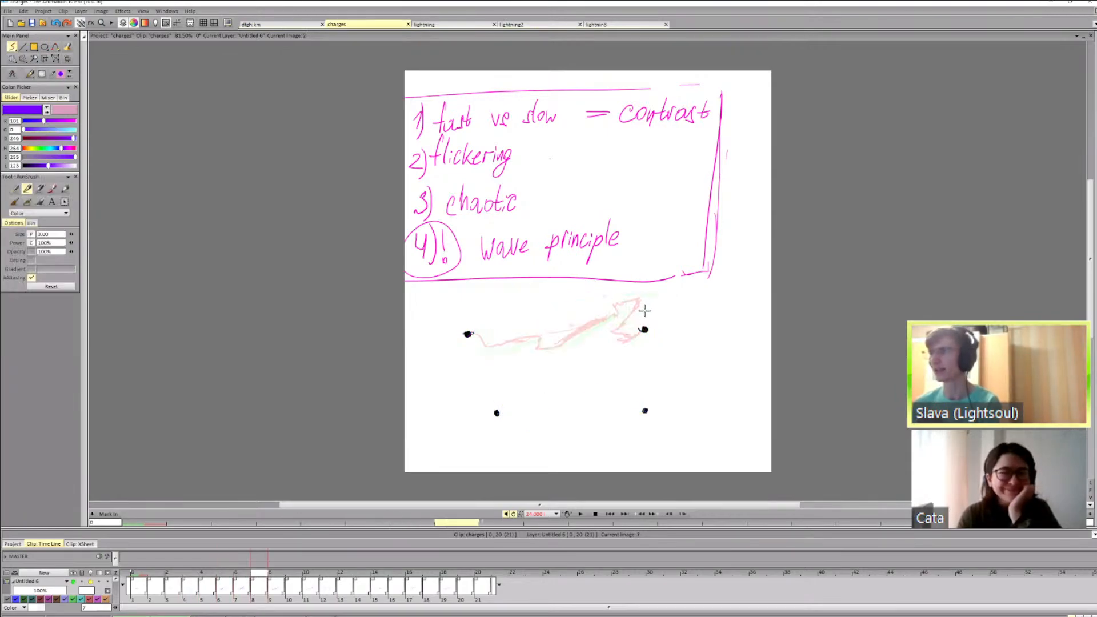
Step: Rework the purple arc's end near the upper right dot into a jagged tip in images 8 and 10
key("Right")
key("shift+d")
key("d")
key("Right")
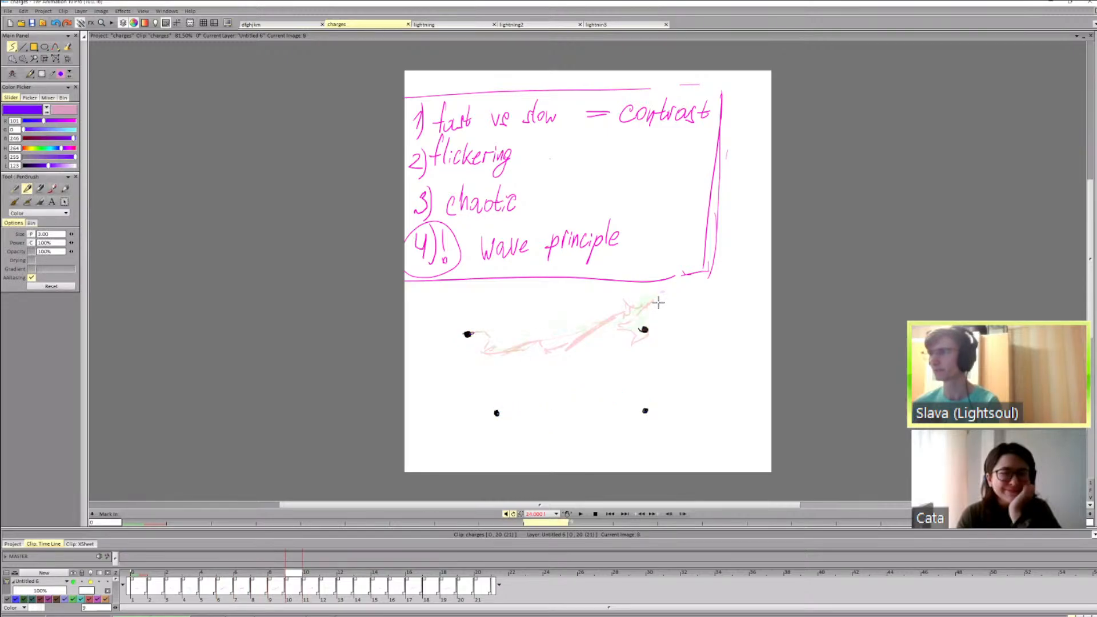
key("Right")
key("shift+d")
key("d")
Step: Redraw the purple arc's start near the upper left dot in image 8 as a broken, sharp peak
key("Left")
key("Left")
key("Left")
key("Left")
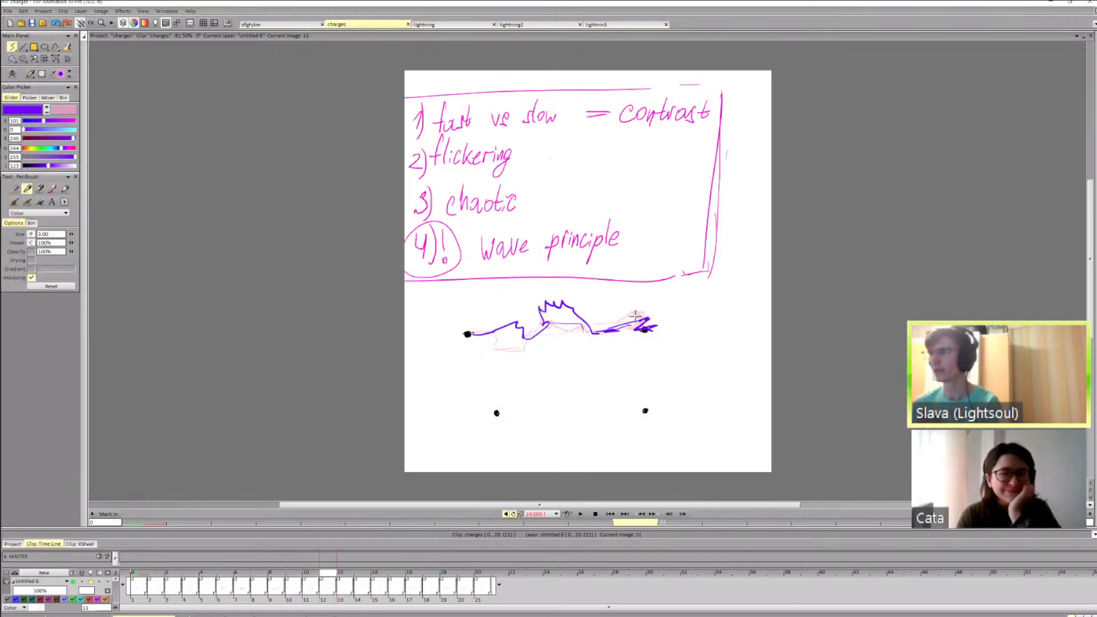
key("Right")
key("Right")
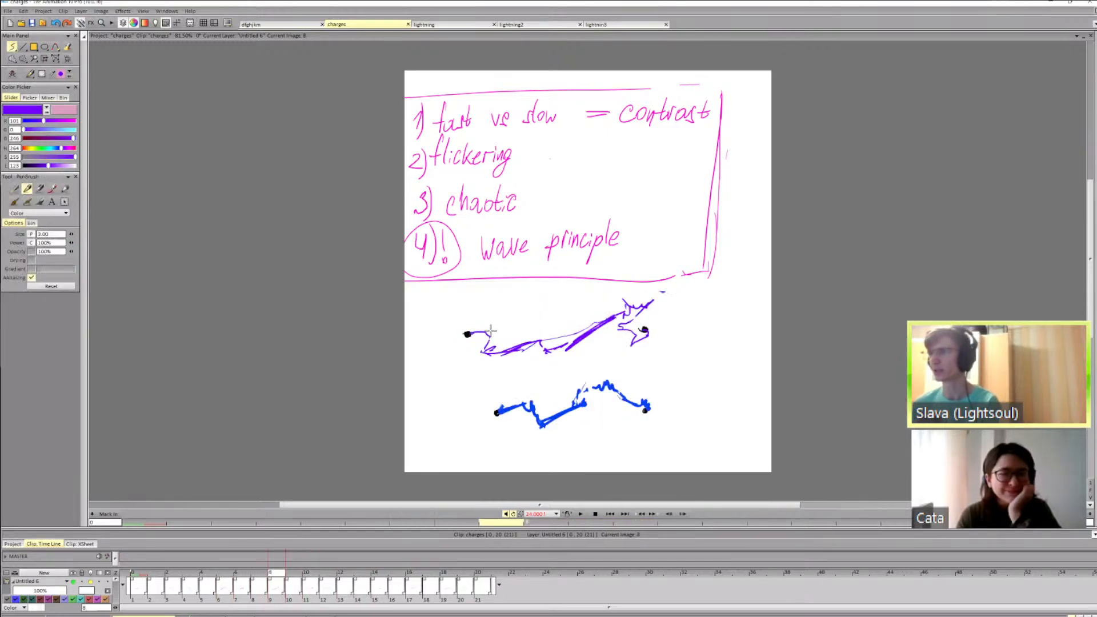
key("shift+d")
key("d")
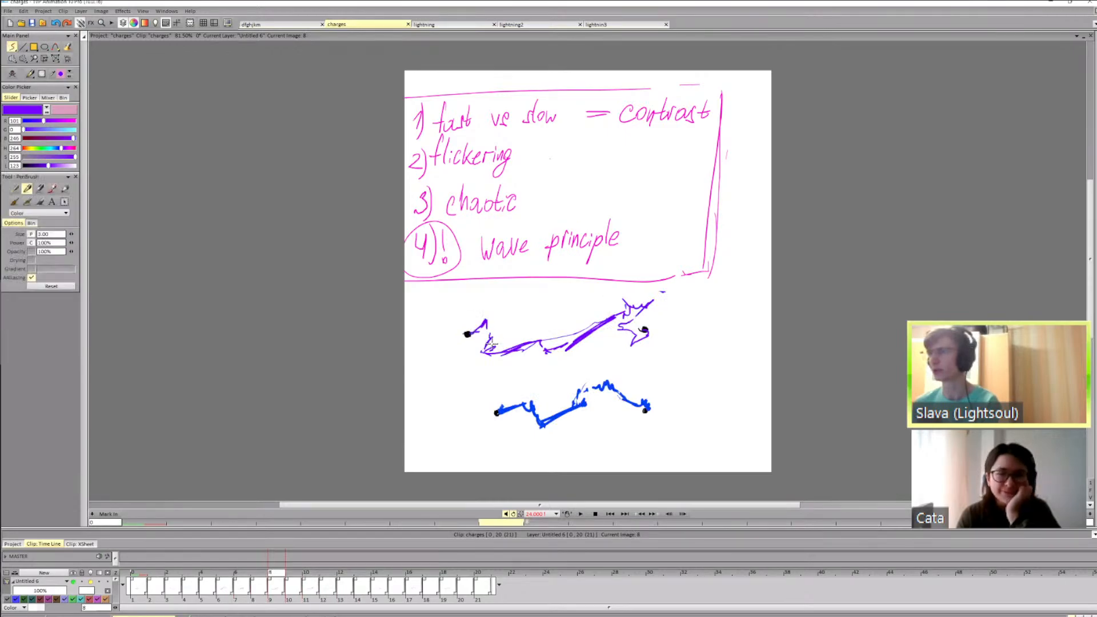
Step: Redraw the purple arc's left section near the upper left dot in image 10 as a jagged rise
key("Right")
key("Right")
key("Left")
key("Right")
key("shift+d")
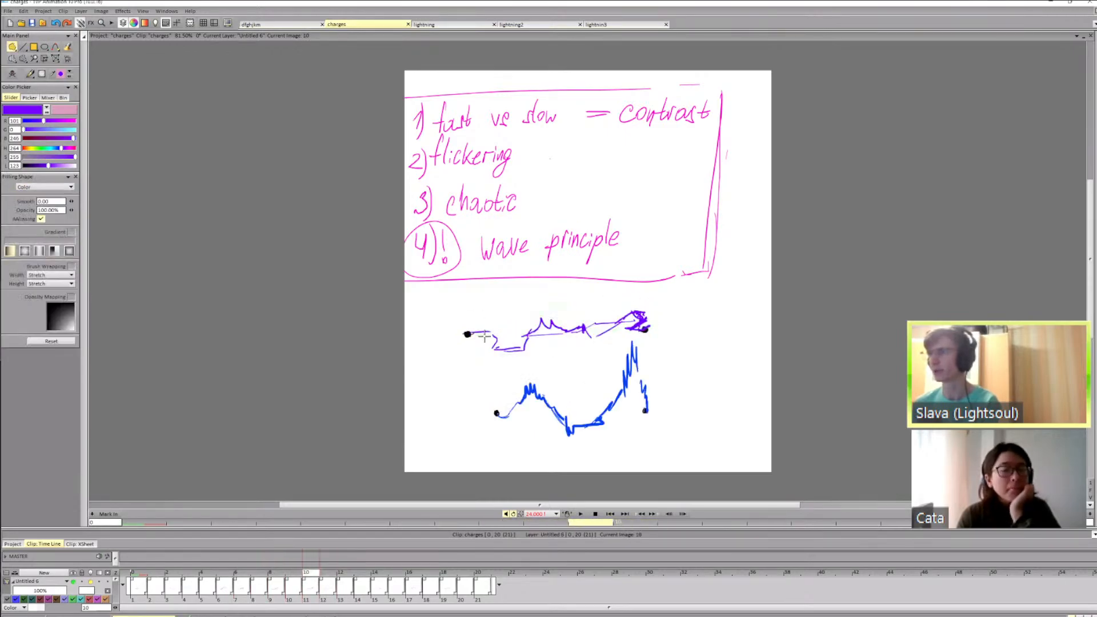
key("d")
mouse_move(496, 337)
left_mouse_down()
mouse_move(512, 335)
mouse_move(469, 334)
mouse_move(507, 313)
mouse_move(513, 334)
mouse_move(535, 331)
left_mouse_up()
Step: Replace the purple arc's left section in image 11 with a tall, jagged hump
key("Right")
key("Right")
key("Left")
key("Left")
key("Right")
key("shift+d")
key("d")
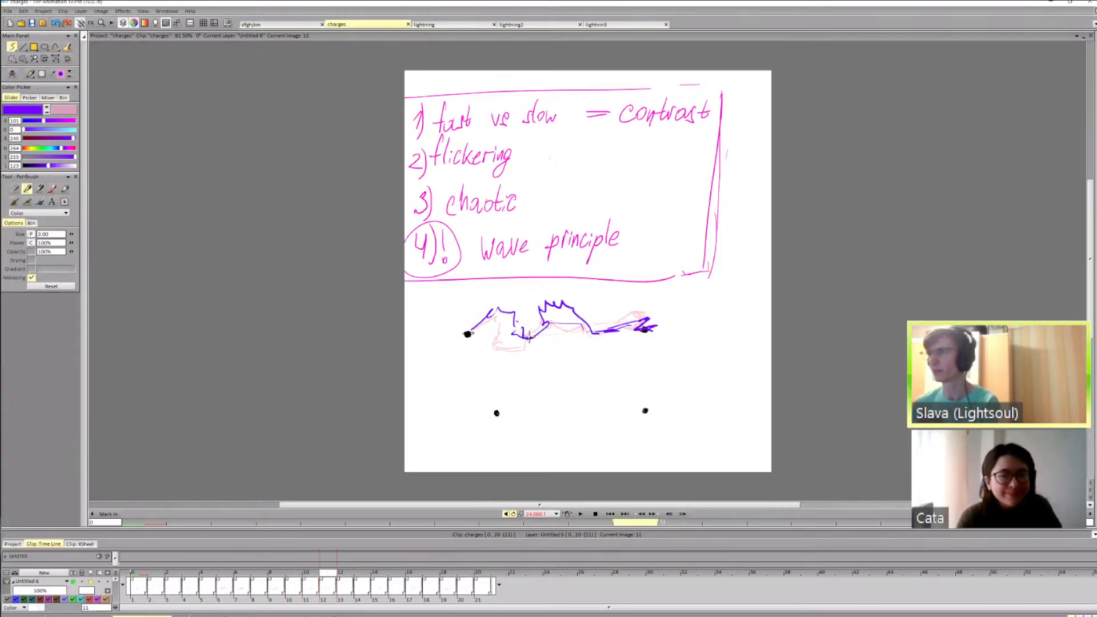
Step: Redraw the left section of the purple arc in image 13 as a raised, jagged bump
key("Right")
key("Right")
key("Left")
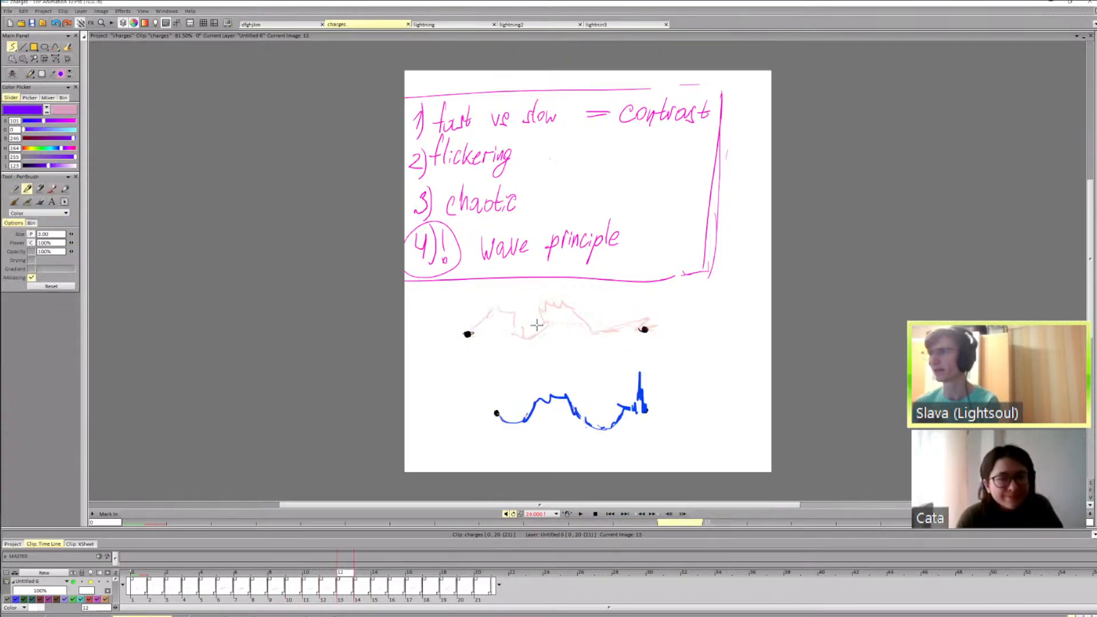
key("shift+d")
key("Right")
key("d")
mouse_move(527, 328)
left_mouse_down()
mouse_move(539, 320)
mouse_move(535, 335)
mouse_move(543, 320)
left_mouse_up()
Step: Rework the left section of the purple arc in image 14 into a smaller zigzag bump
key("shift+d")
key("d")
left_click_drag(550, 315, 518, 322)
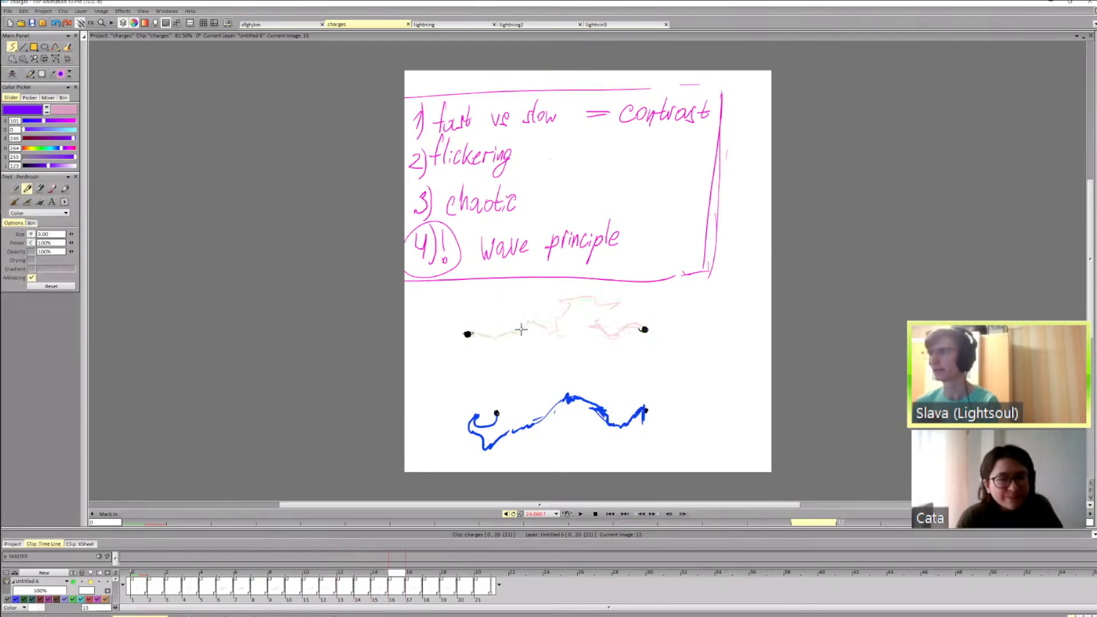
key("Right")
key("shift+d")
key("d")
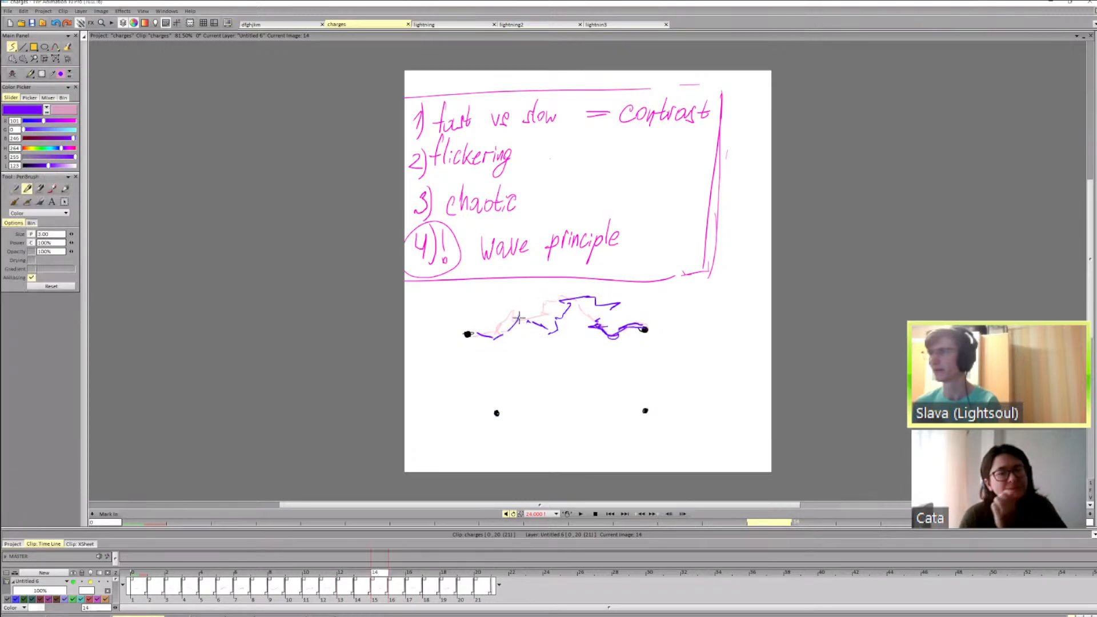
Step: Step through images 16 to 20 and again through images 1 to 4 to check the reworked arc drawings
key("Right")
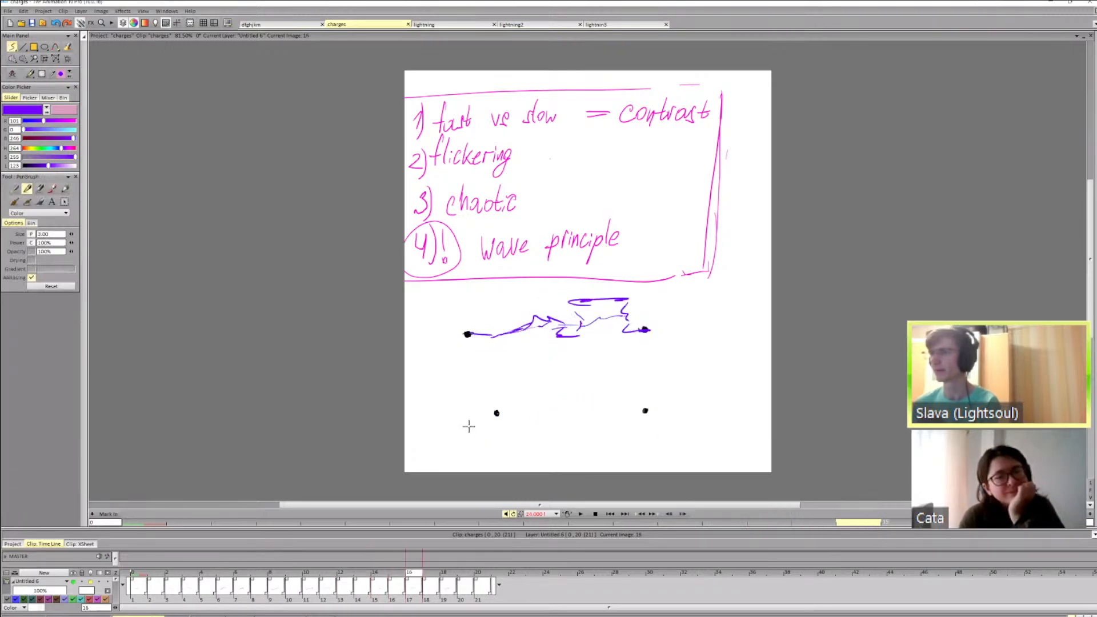
key("Right")
key("Right")
key("Right")
key("Right")
key("Right")
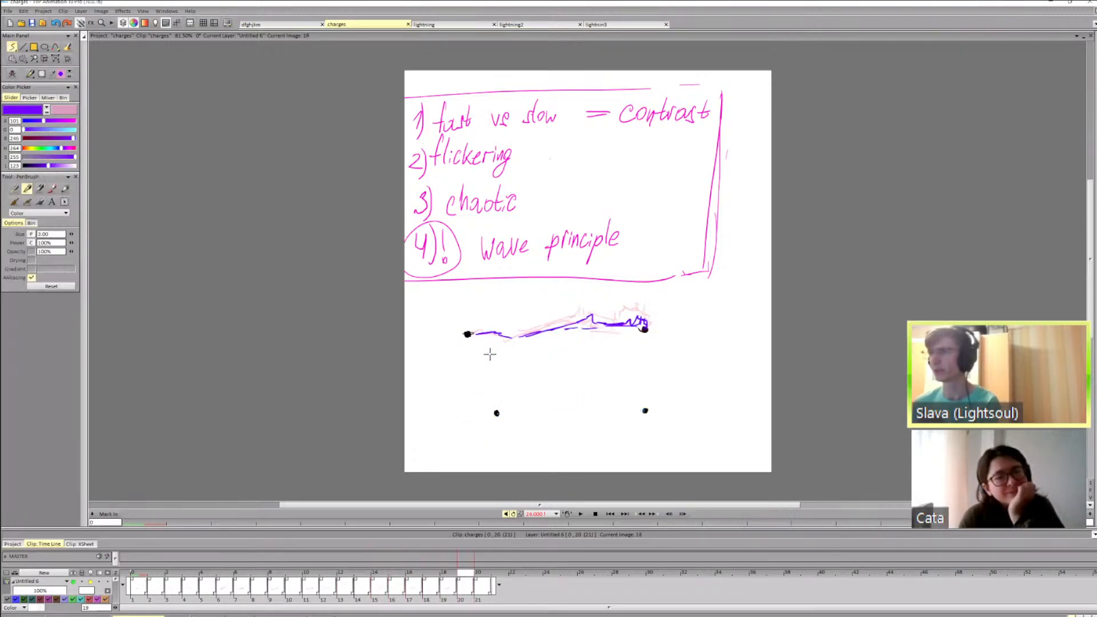
left_click_drag(145, 576, 149, 577)
key("Right")
key("Right")
key("Right")
key("Right")
key("Right")
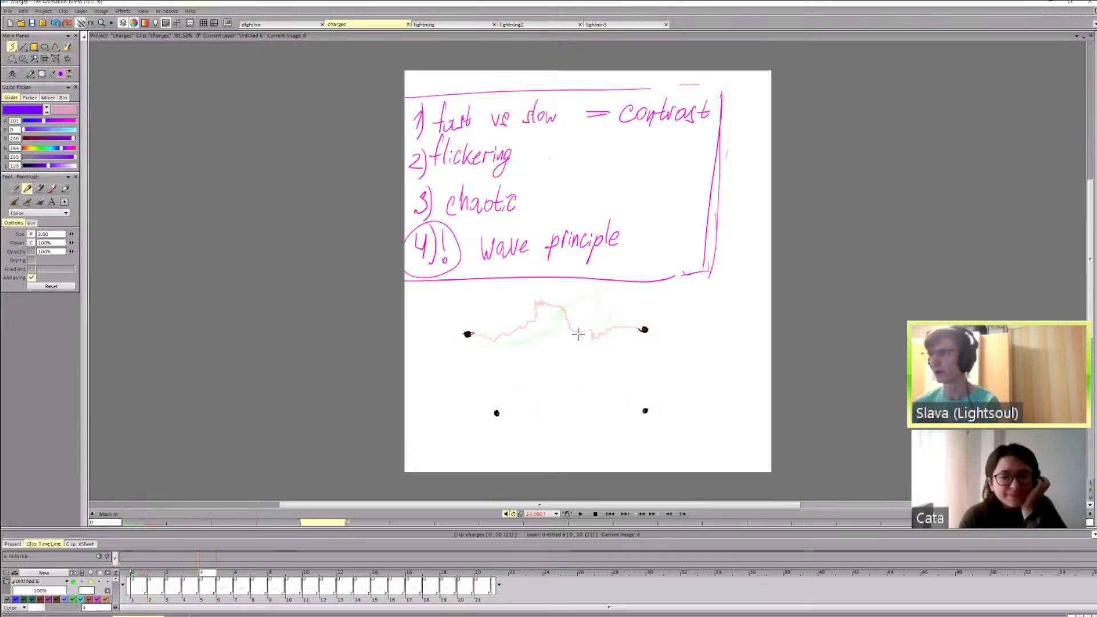
Step: Rework the purple arc's lower trough in images 5 and 6 into a more jagged shape
key("Left")
key("Left")
key("Left")
key("Right")
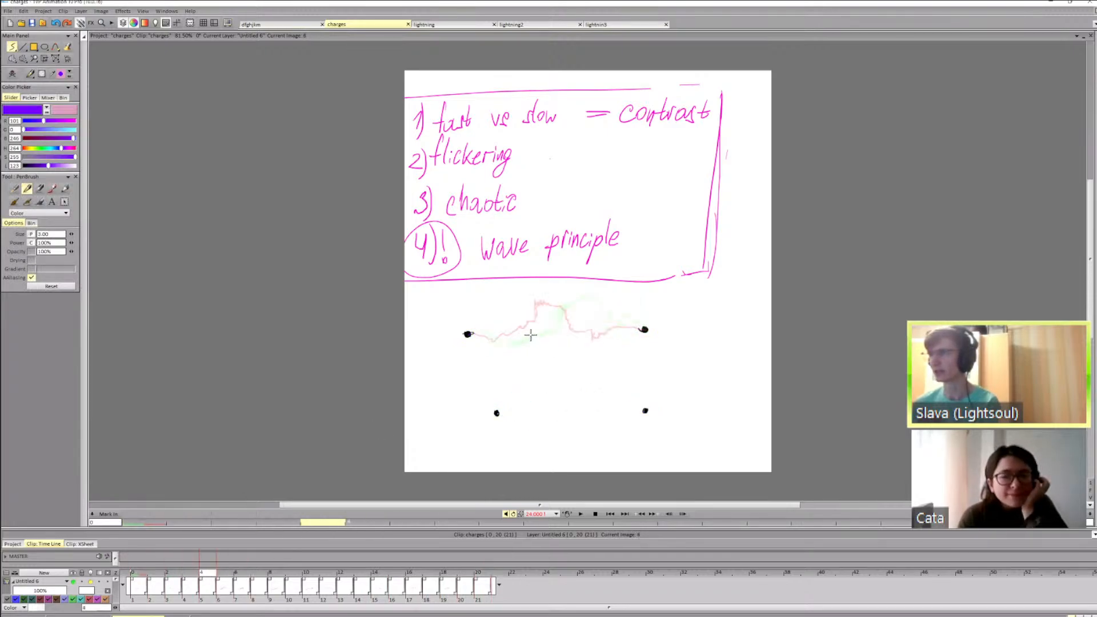
key("Right")
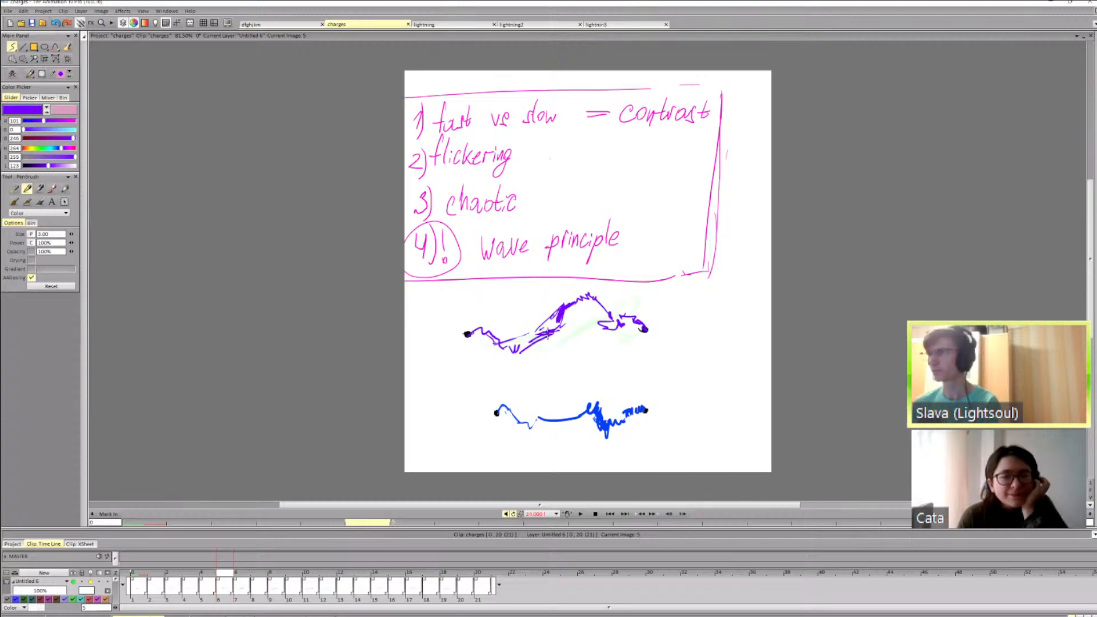
key("Right")
key("shift+d")
key("d")
mouse_move(565, 350)
left_mouse_down()
mouse_move(540, 363)
mouse_move(573, 346)
left_mouse_up()
key("shift+d")
key("d")
key("Right")
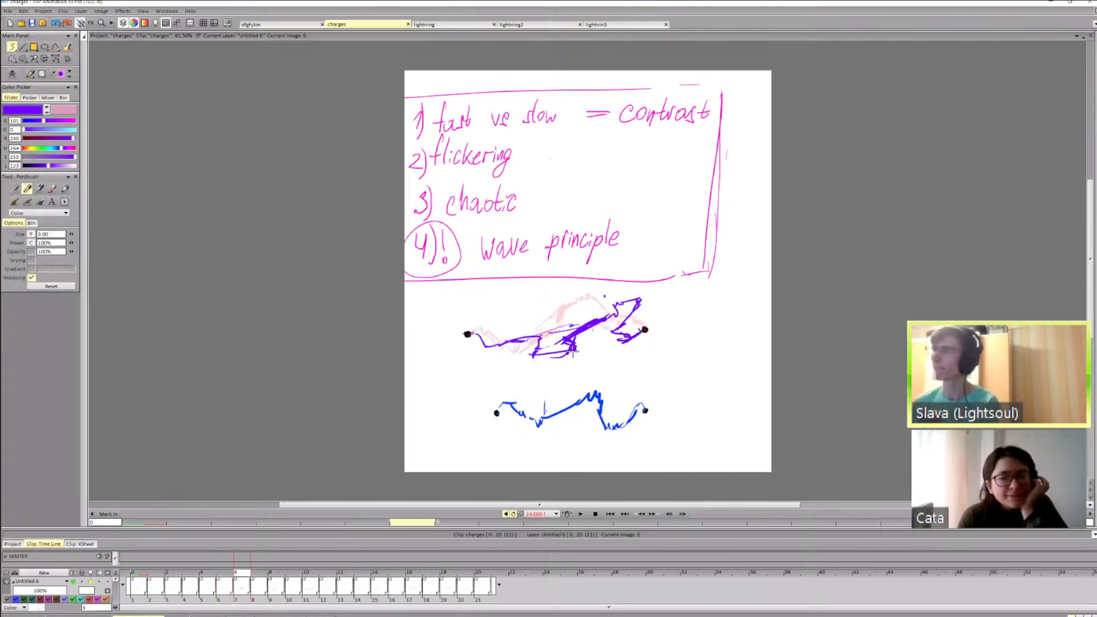
Step: Redraw the middle of the purple arc in image 8 with a hooked dip and a thick filled stroke
key("Right")
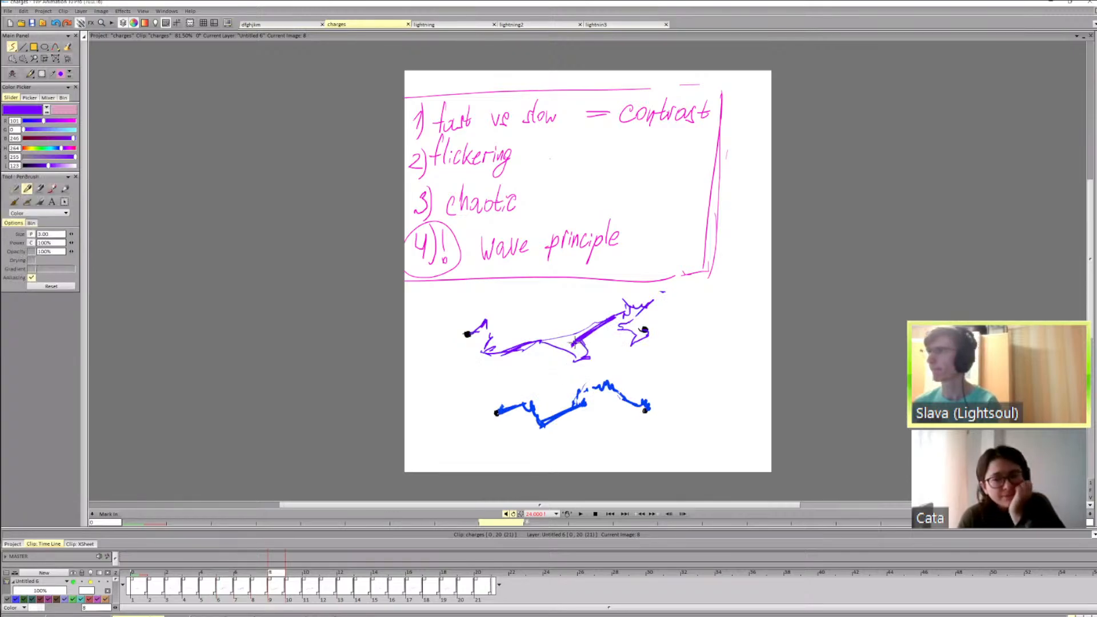
key("shift+d")
left_click_drag(574, 344, 587, 336)
key("d")
key("shift+d")
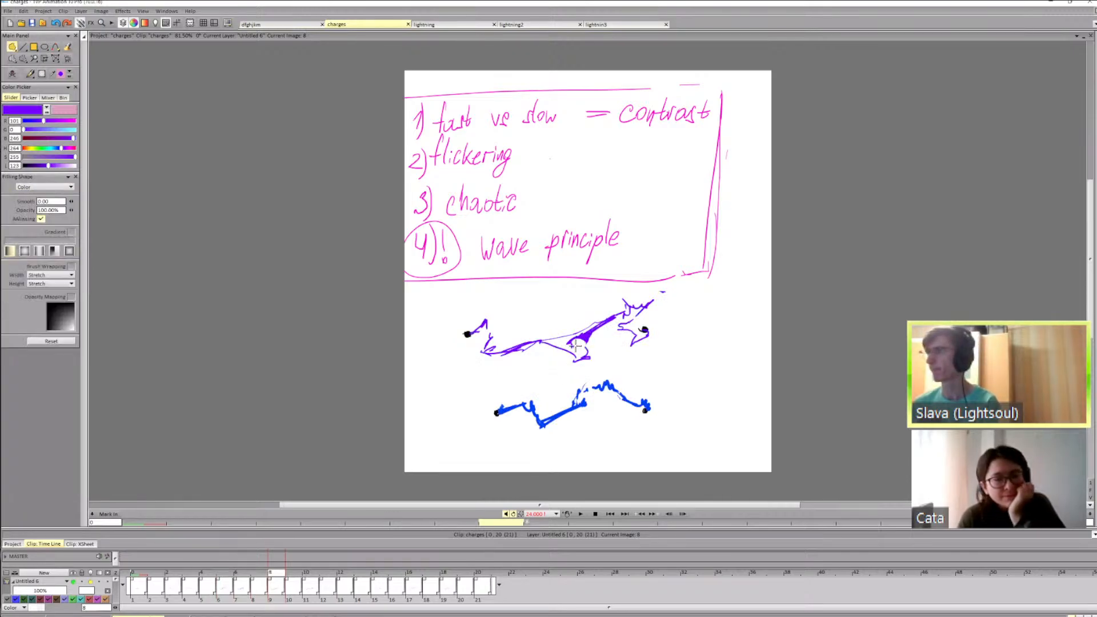
Step: Step through images 8 to 13 to compare the reworked arc drawings with the neighbouring blank images
key("Right")
key("Right")
key("Left")
key("Left")
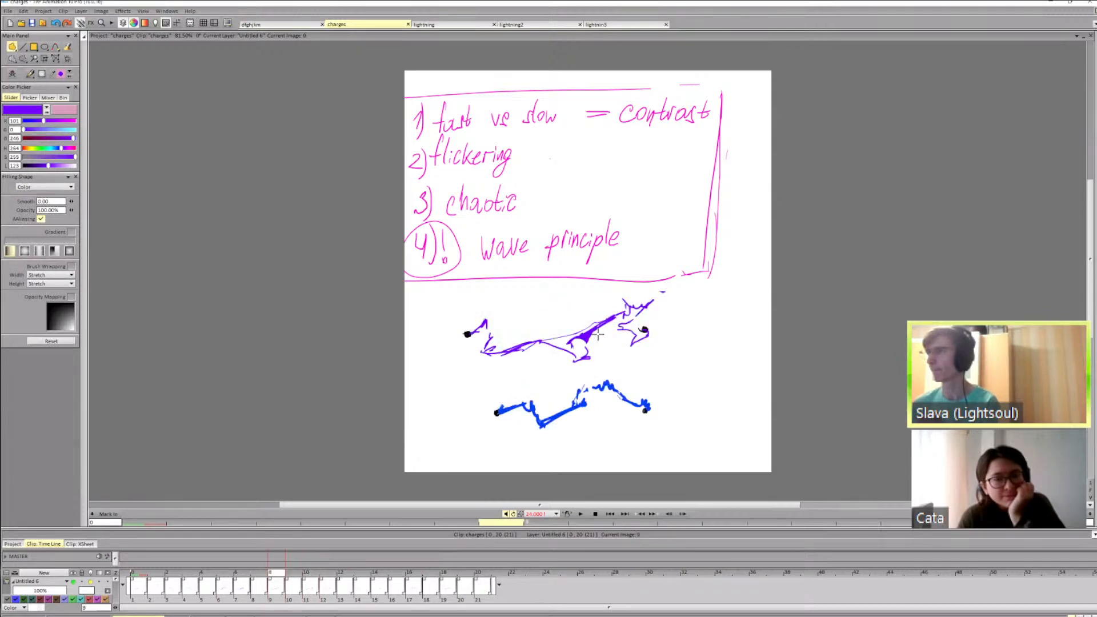
key("Right")
key("Right")
key("d")
key("Right")
key("Right")
key("Right")
key("Right")
key("Right")
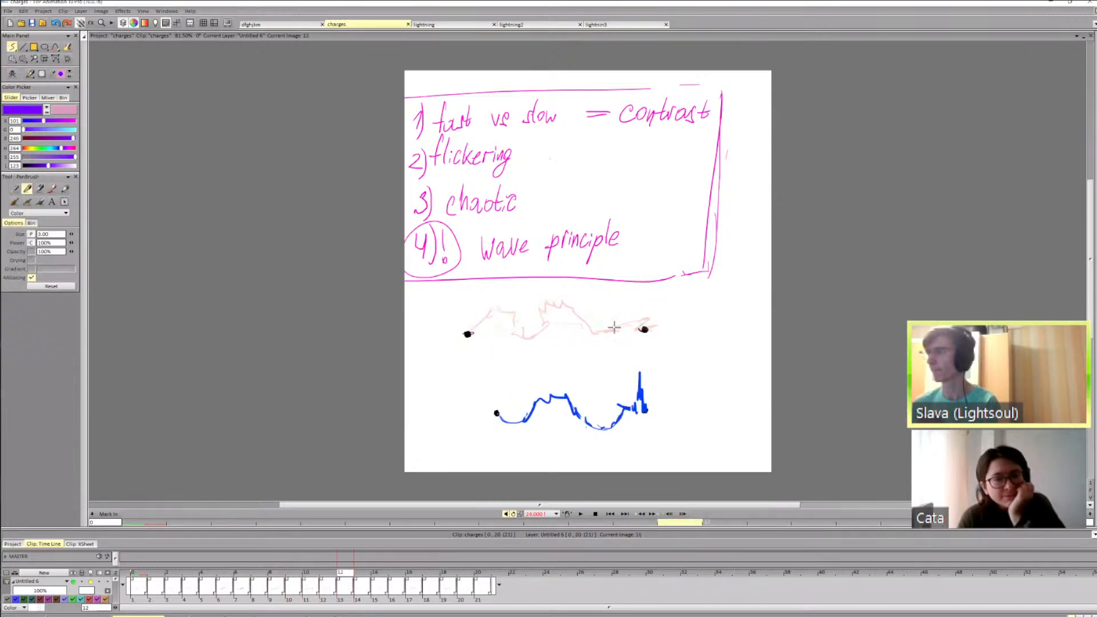
key("Right")
Step: Replay the animation, stop it at image 9, and step between the neighbouring images to examine the flicker
left_click(581, 514)
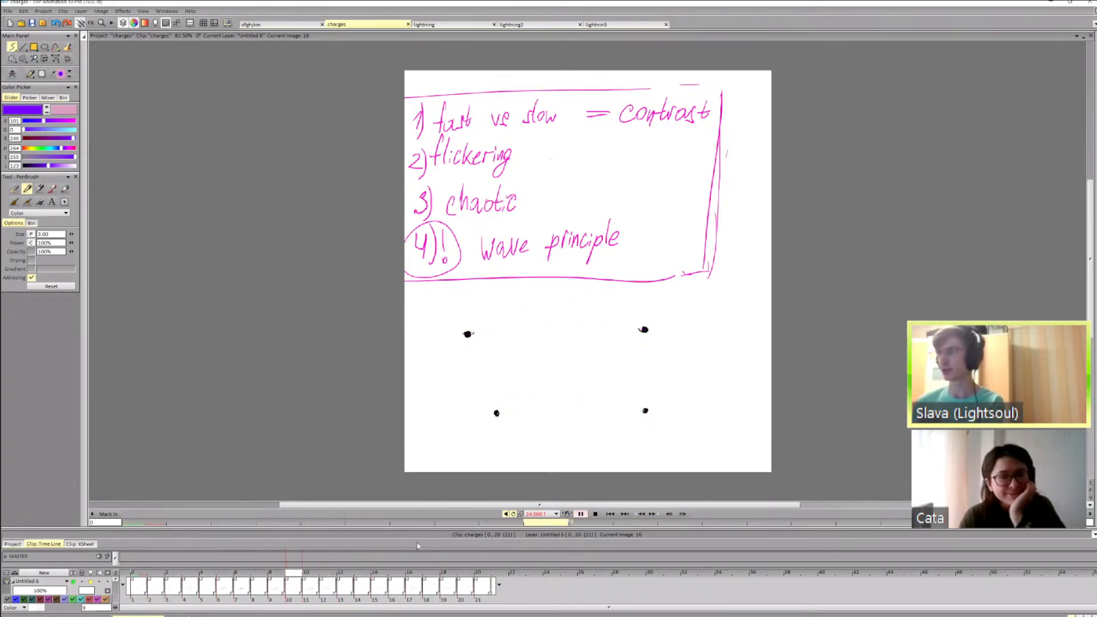
key("Return")
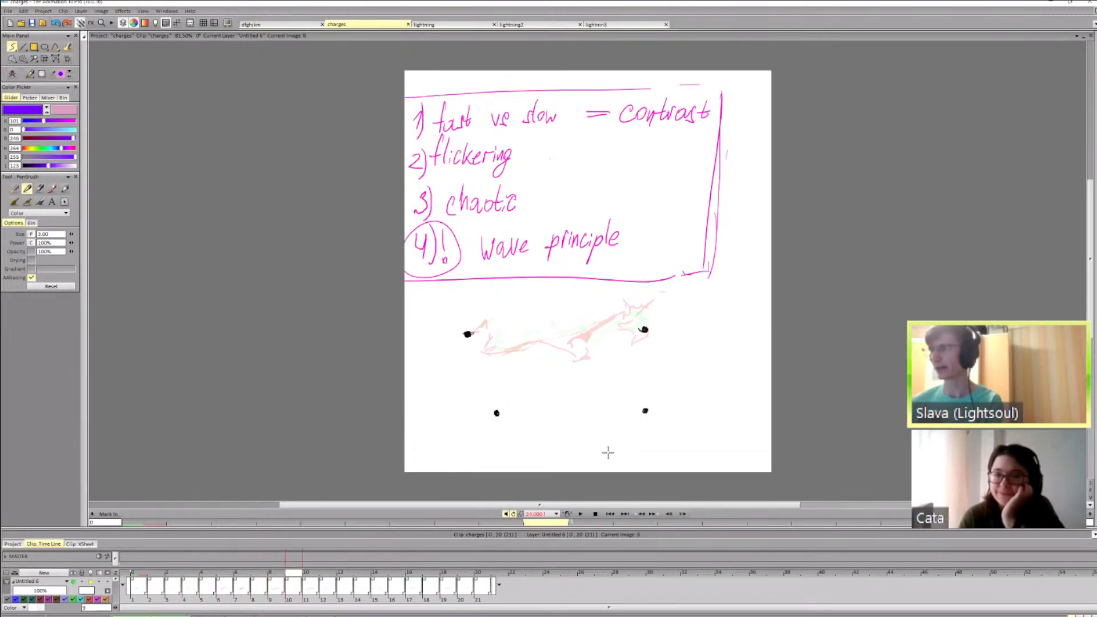
key("Right")
key("Left")
key("Left")
key("Left")
key("Right")
key("Right")
key("Right")
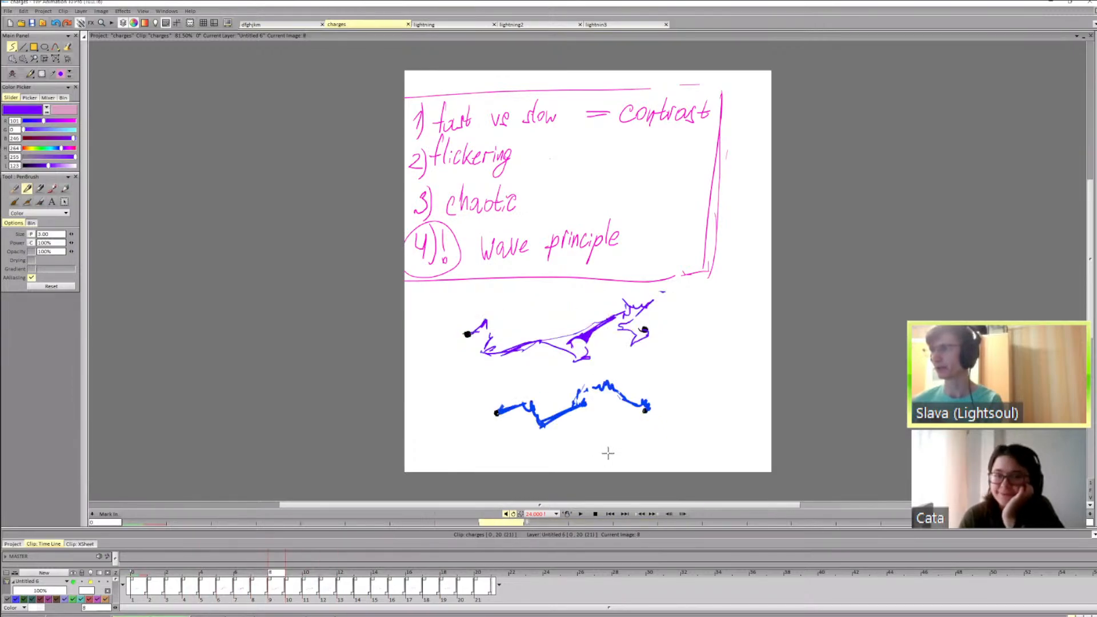
key("Left")
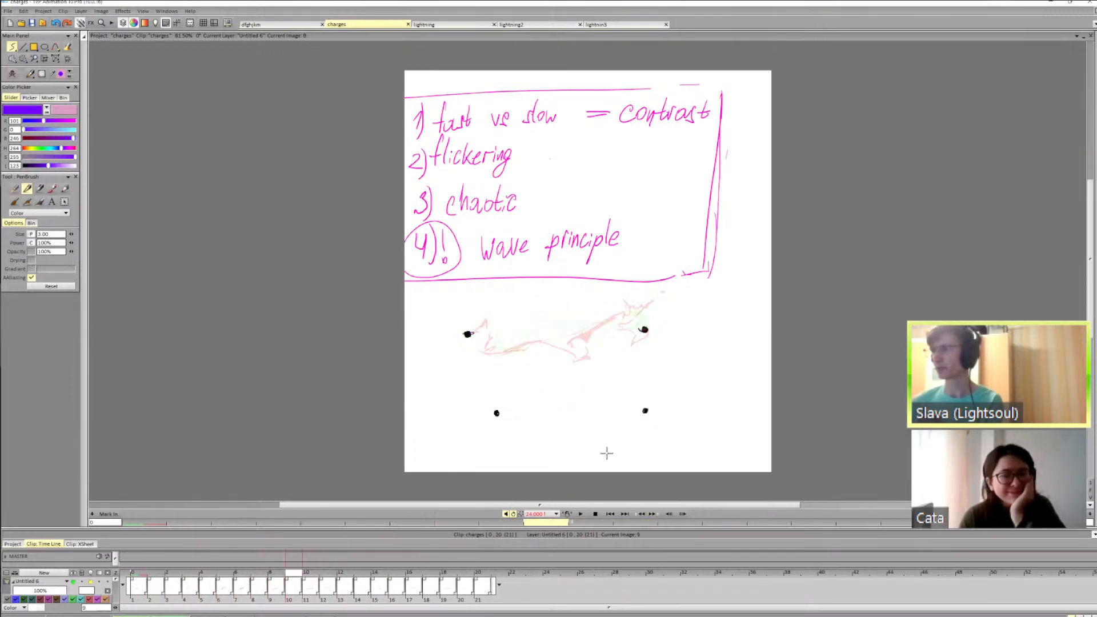
key("Right")
key("Left")
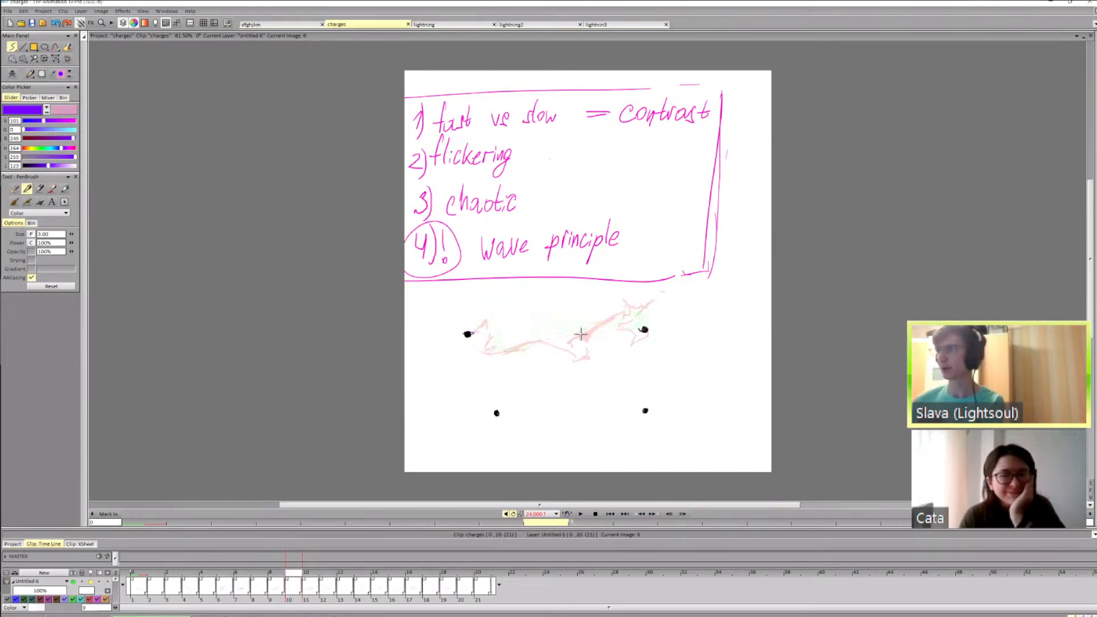
key("Left")
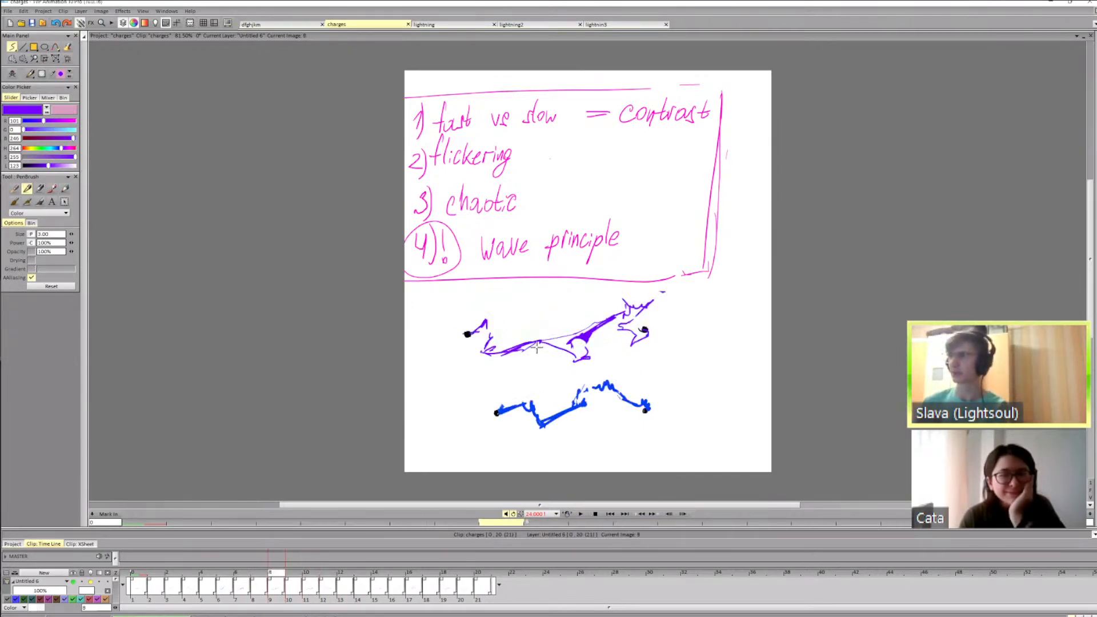
key("Right")
key("Right")
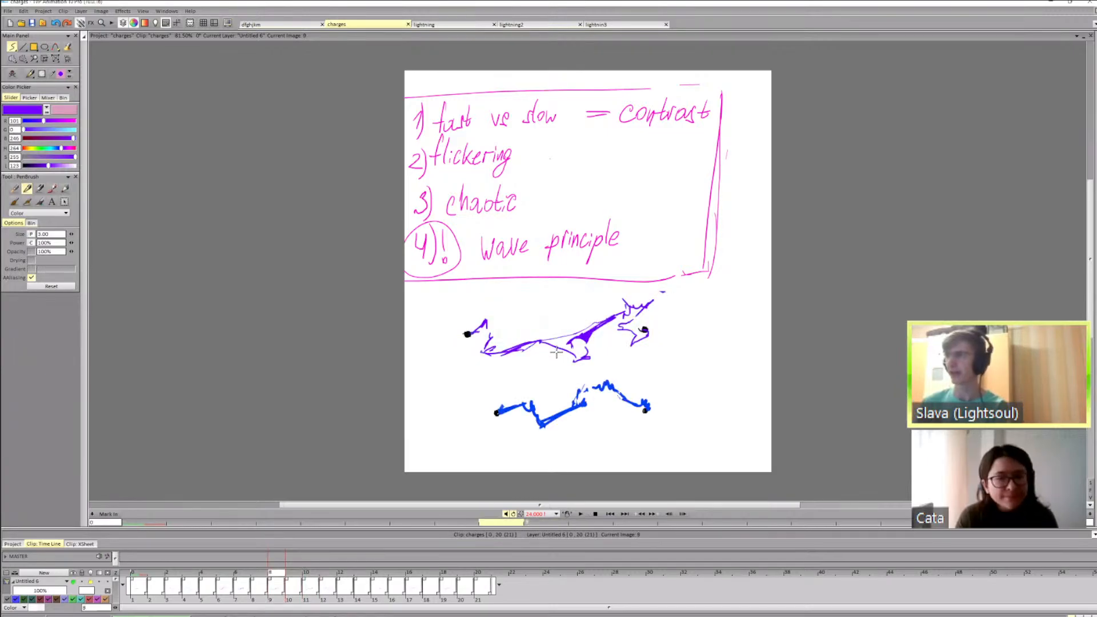
Step: Step back and forth between images 7 and 12 to compare the jagged arc drawings with the blank images between them
key("Right")
key("Left")
key("Left")
key("Left")
key("Left")
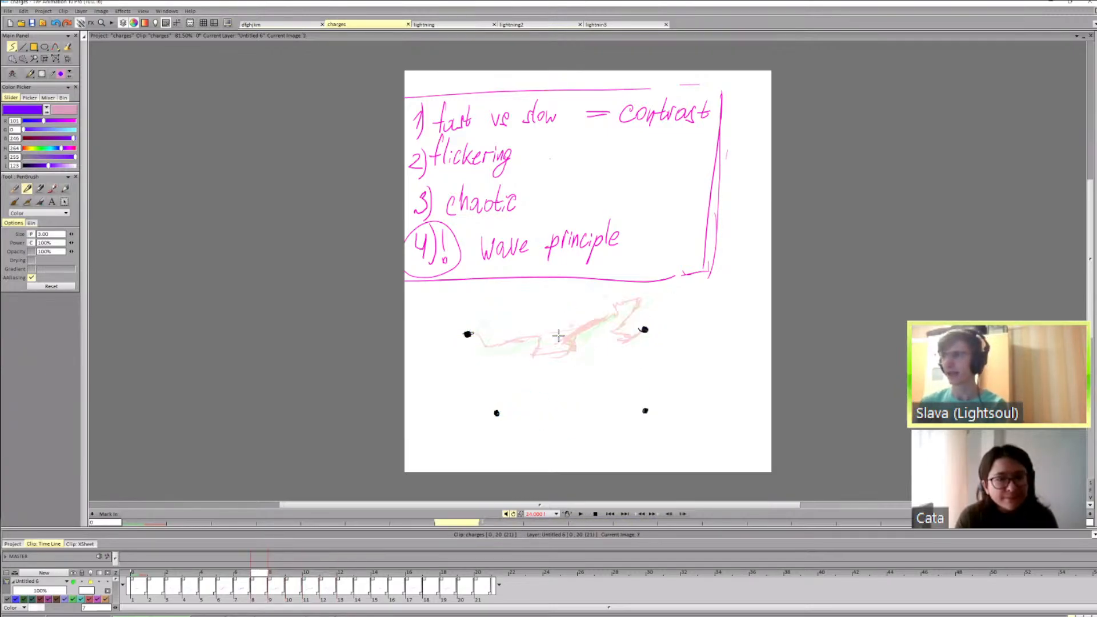
key("Right")
key("Right")
key("Right")
key("Right")
key("Right")
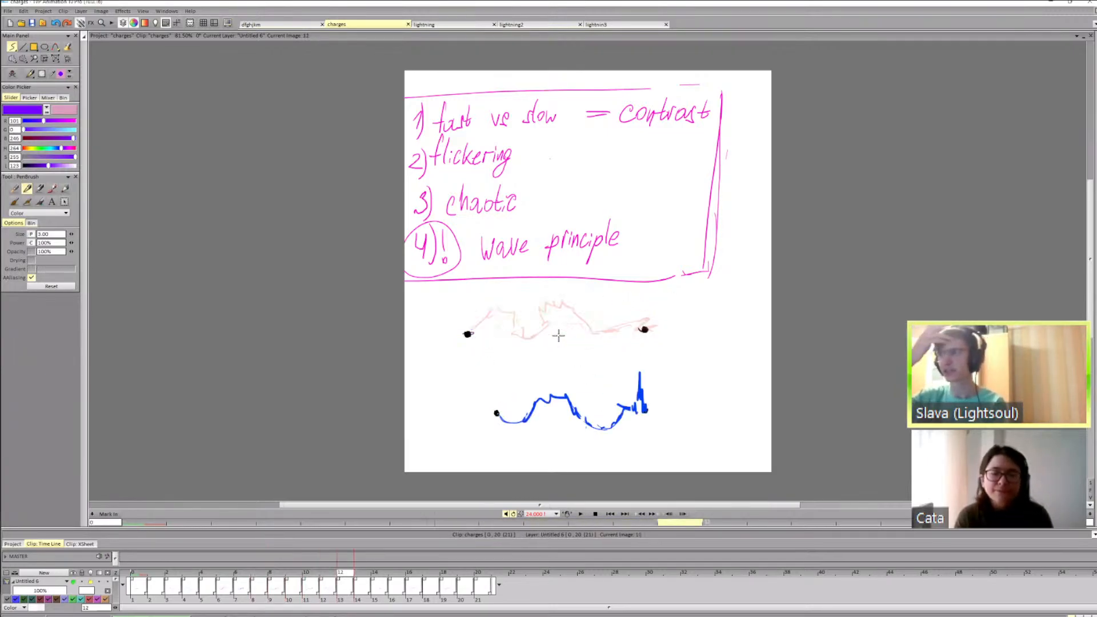
key("Left")
key("Left")
key("Left")
key("Left")
key("Right")
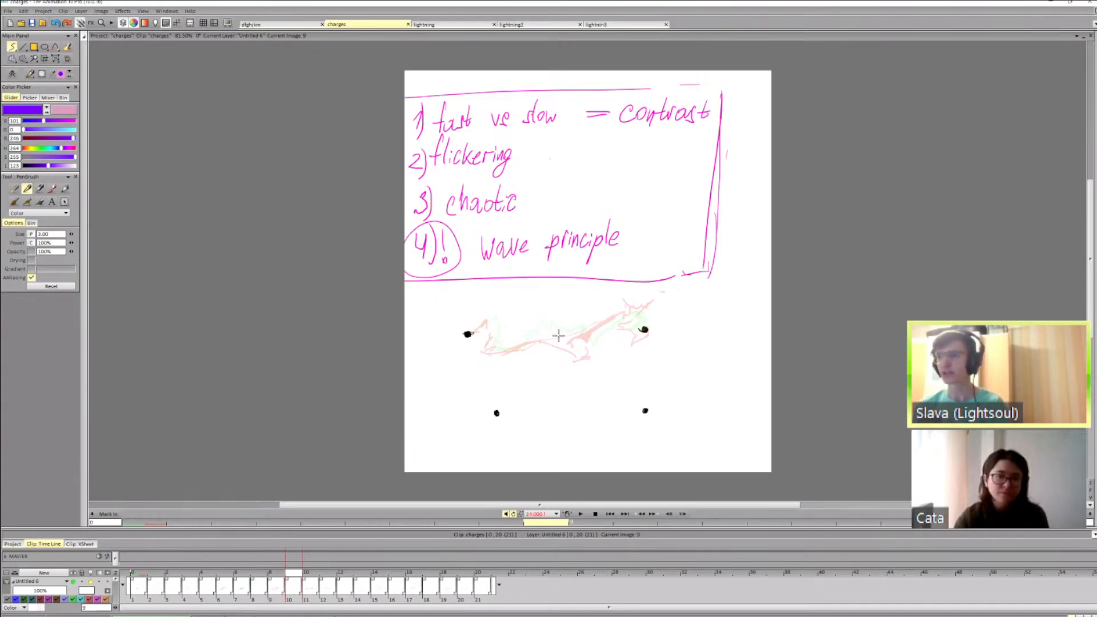
Step: Redraw the shallow dip in the right half of the purple arc in image 10 as a deeper, squared-off trough
key("Left")
key("Left")
key("Right")
key("Right")
key("Right")
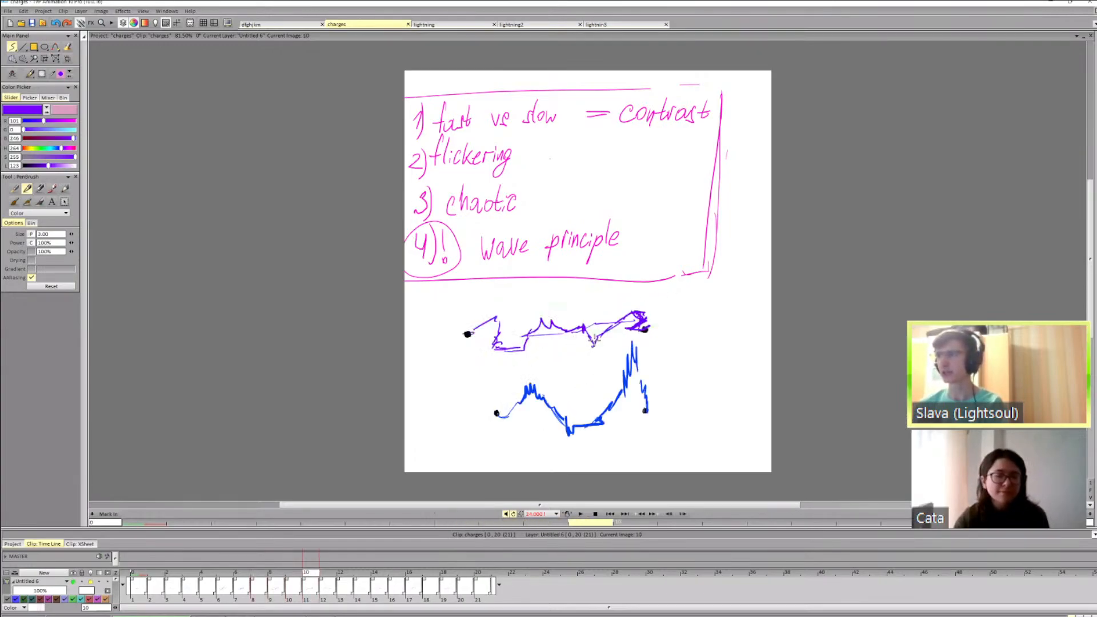
key("shift+d")
key("d")
mouse_move(577, 337)
left_mouse_down()
mouse_move(583, 359)
mouse_move(596, 347)
left_mouse_up()
key("Left")
key("Left")
key("Right")
key("Right")
key("shift+d")
key("d")
key("shift+d")
key("d")
Step: Compare the neighbouring images and redraw the flat right part of the purple arc in image 11 as a deep rounded dip
key("Left")
key("Left")
key("Right")
key("Right")
key("Right")
key("Left")
key("Left")
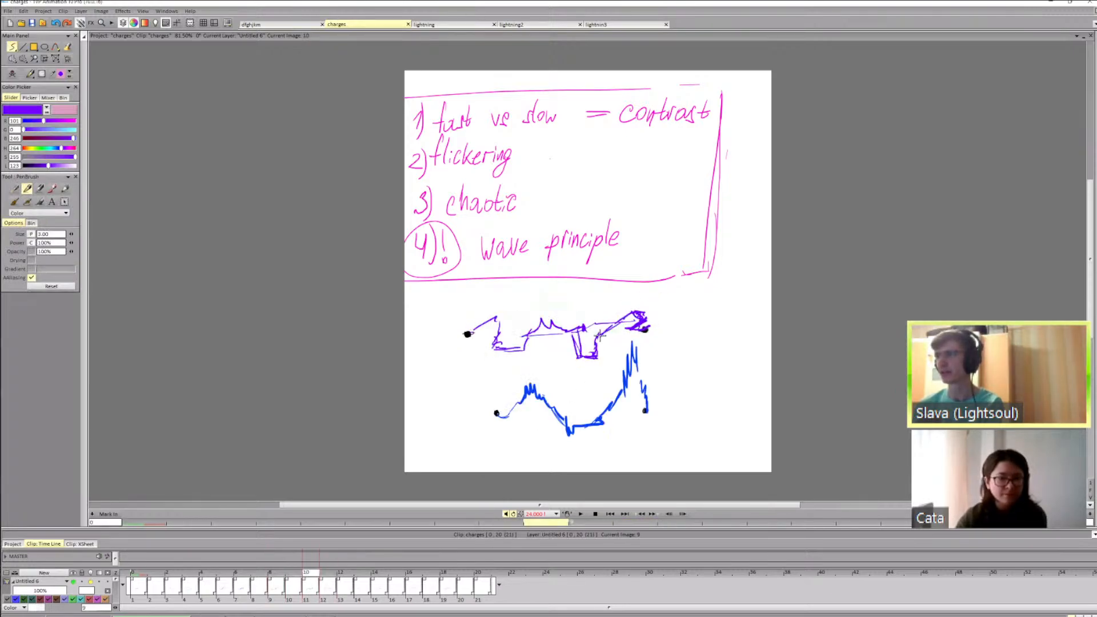
key("Right")
key("Right")
key("shift+d")
left_click_drag(602, 326, 617, 335)
key("d")
mouse_move(595, 333)
left_mouse_down()
mouse_move(610, 356)
mouse_move(638, 329)
mouse_move(623, 325)
mouse_move(627, 351)
left_mouse_up()
key("Left")
key("Left")
key("Right")
key("Right")
Step: Rework the right end of the purple arc in images 13 and 14 into a more pronounced downward dip
key("Right")
key("Right")
key("Left")
key("Right")
key("shift+d")
key("d")
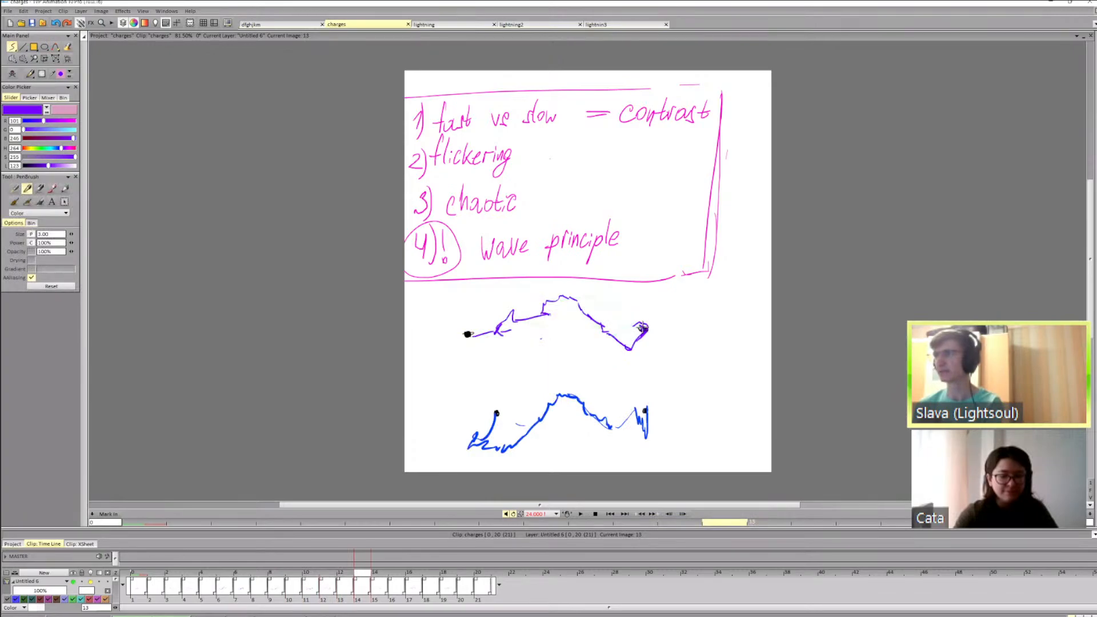
key("shift+d")
key("d")
mouse_move(607, 324)
left_mouse_down()
mouse_move(625, 344)
mouse_move(642, 342)
left_mouse_up()
key("shift+d")
key("d")
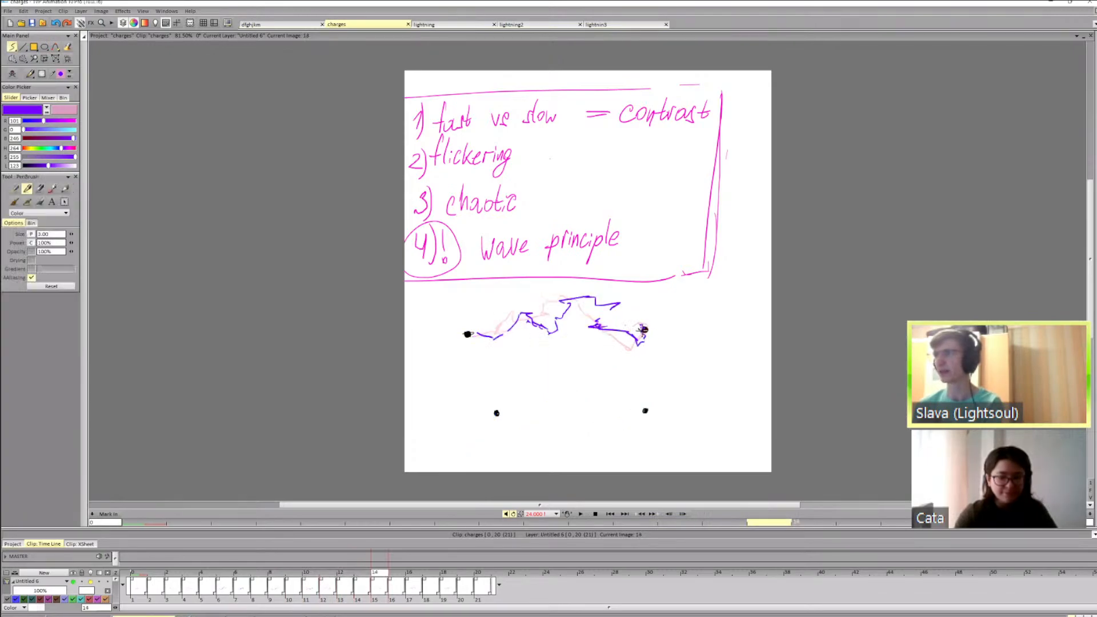
Step: Step back from image 14 to image 5 and forward again to examine how the reworked dip travels along the arc
key("Left")
key("Left")
key("Left")
key("Left")
key("Left")
key("Left")
key("Left")
key("Left")
key("Left")
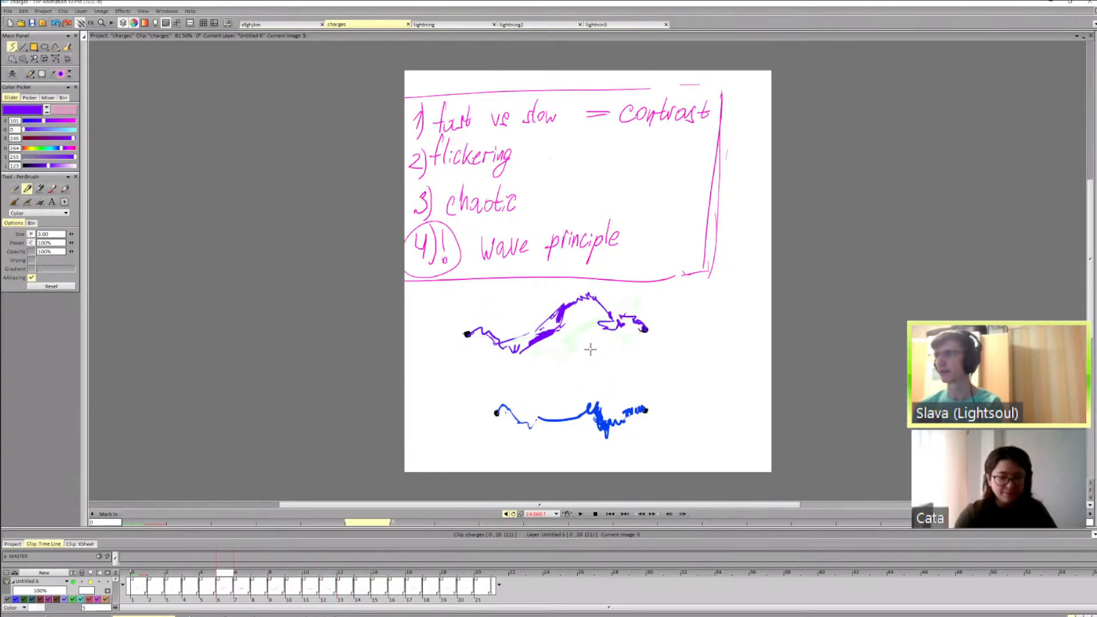
key("Right")
key("Right")
key("Right")
key("Right")
key("Right")
key("Right")
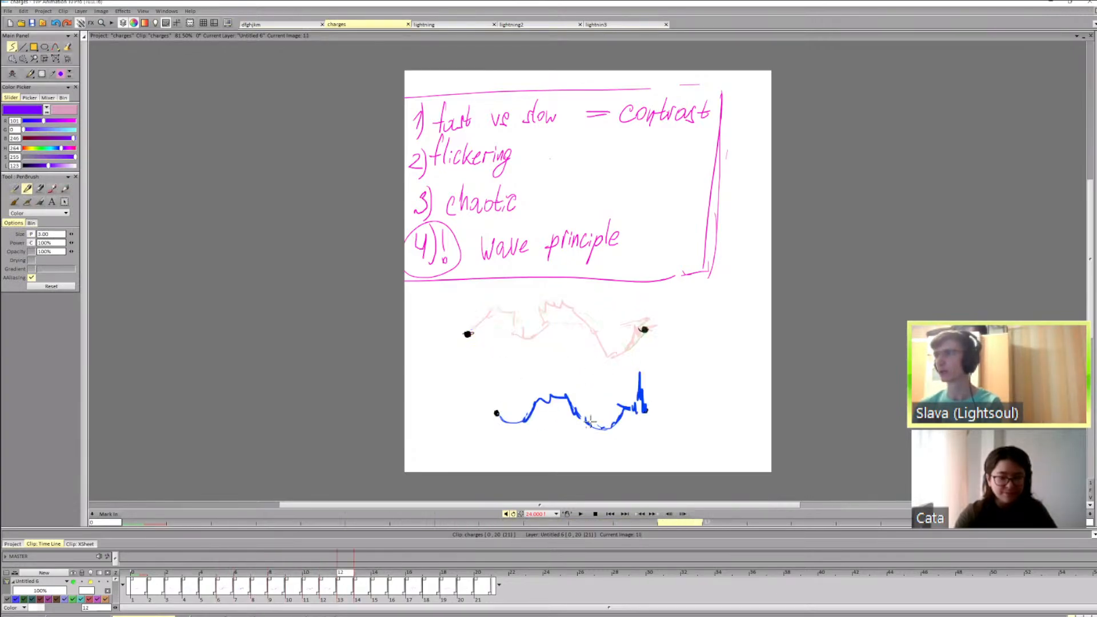
key("Right")
key("Right")
Step: Play the charges animation repeatedly and scrub the timeline from image 2 to image 19 to examine the motion
left_click(581, 514)
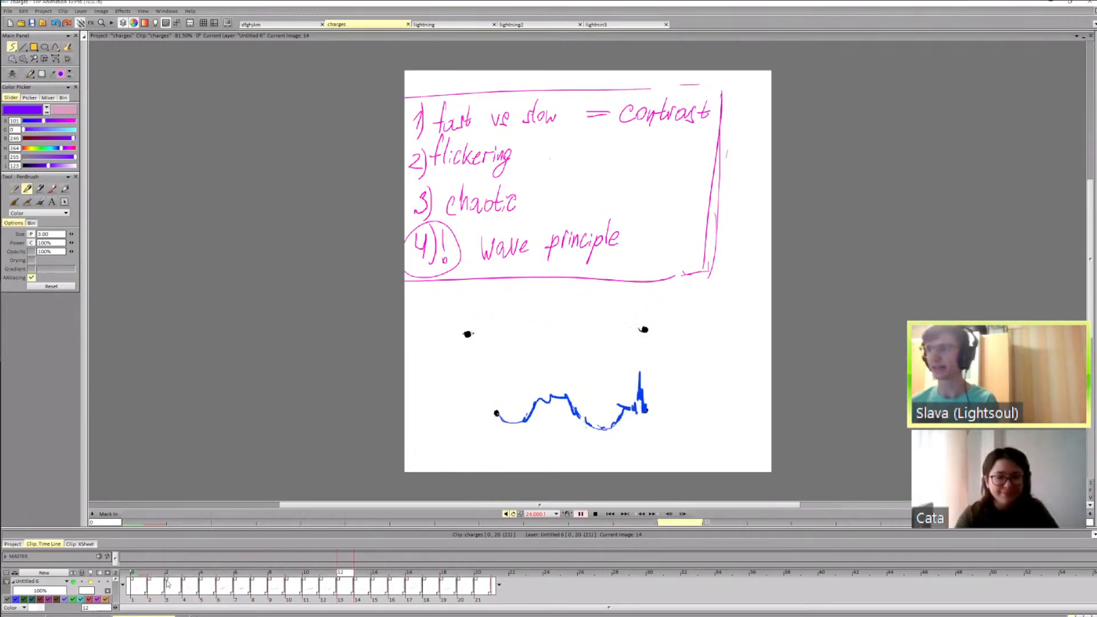
left_click(455, 579)
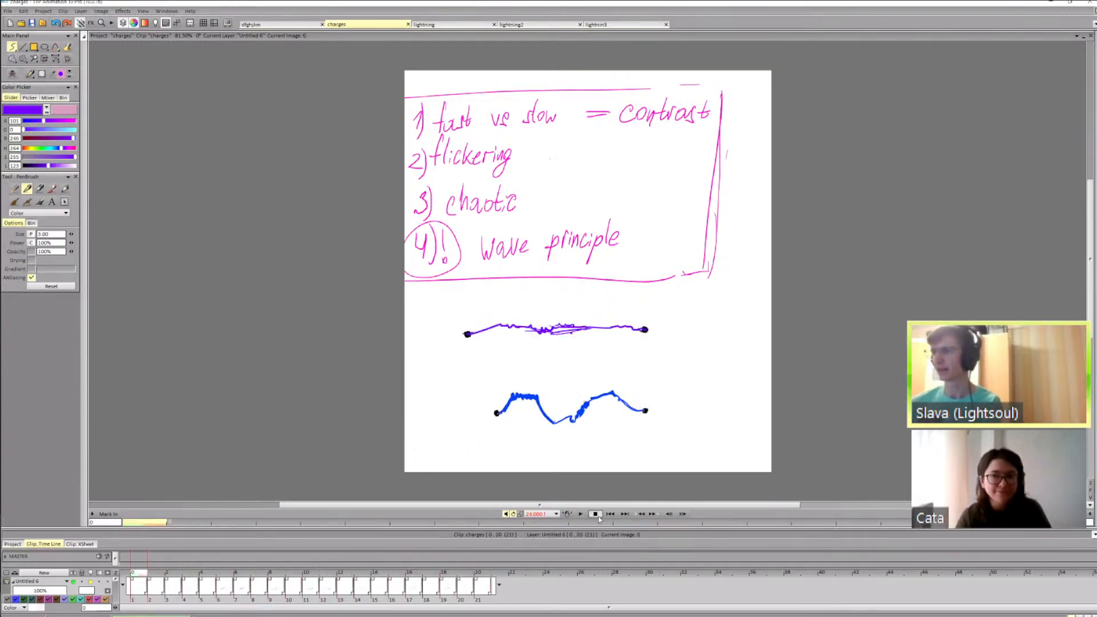
left_click(581, 515)
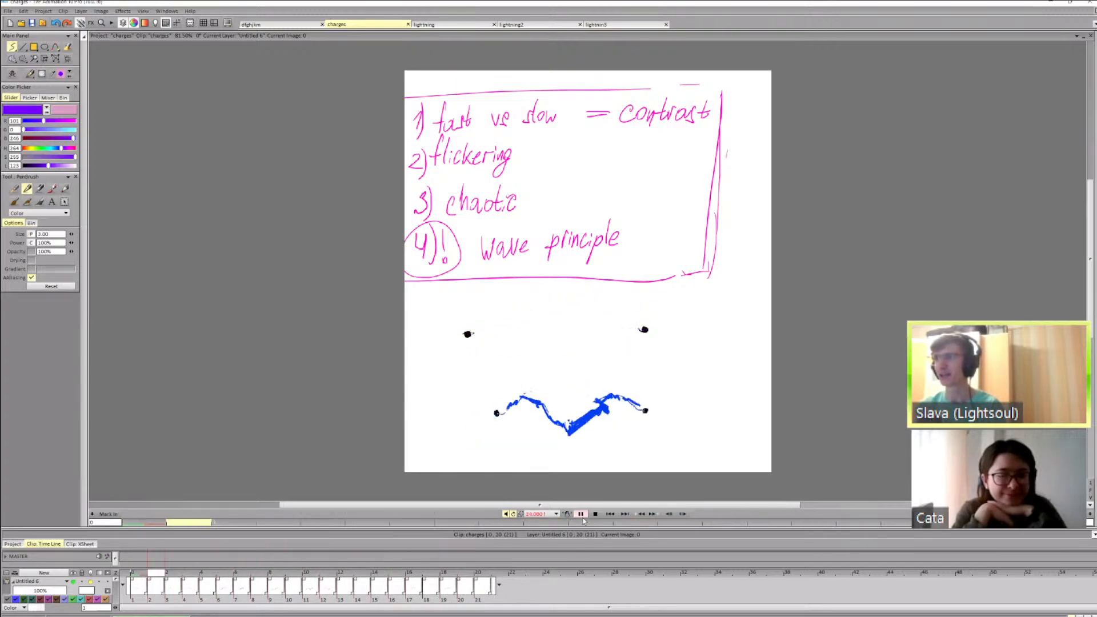
key("Return")
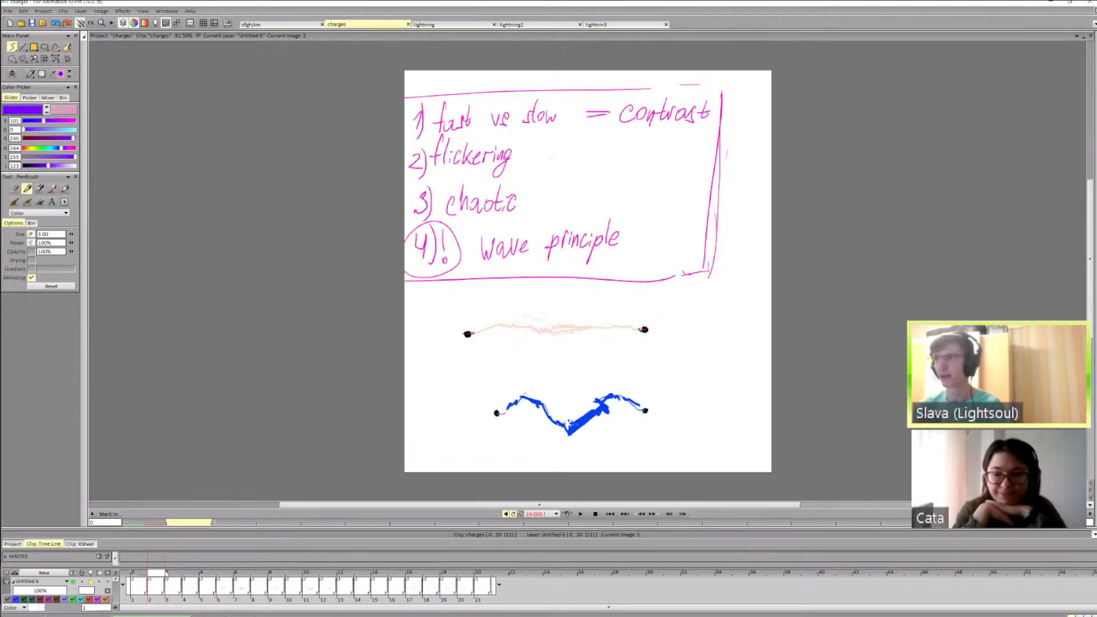
left_click_drag(166, 573, 465, 572)
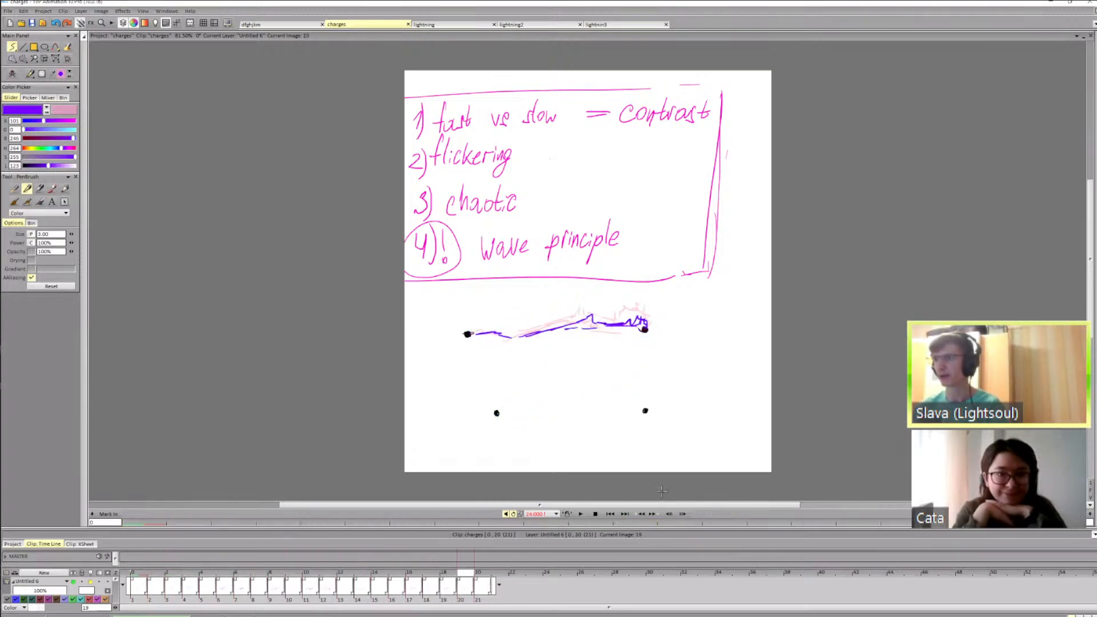
left_click(581, 513)
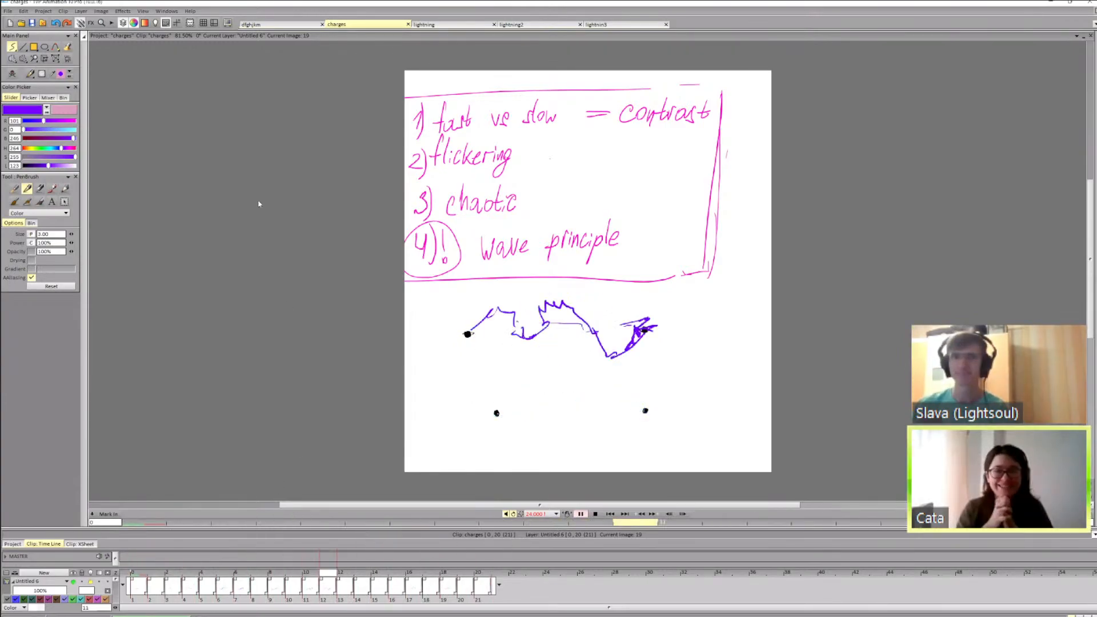
Step: Play the cyan arc in the dfghjkm project, look at the lightning2 reference, and return to play the charges animation
left_click(279, 25)
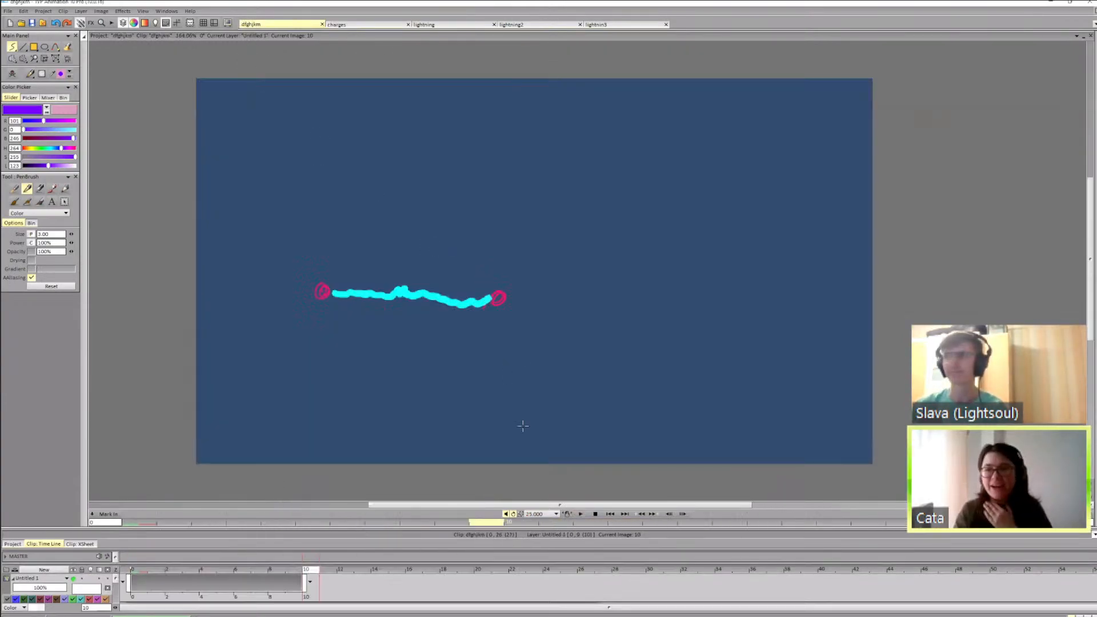
left_click(581, 514)
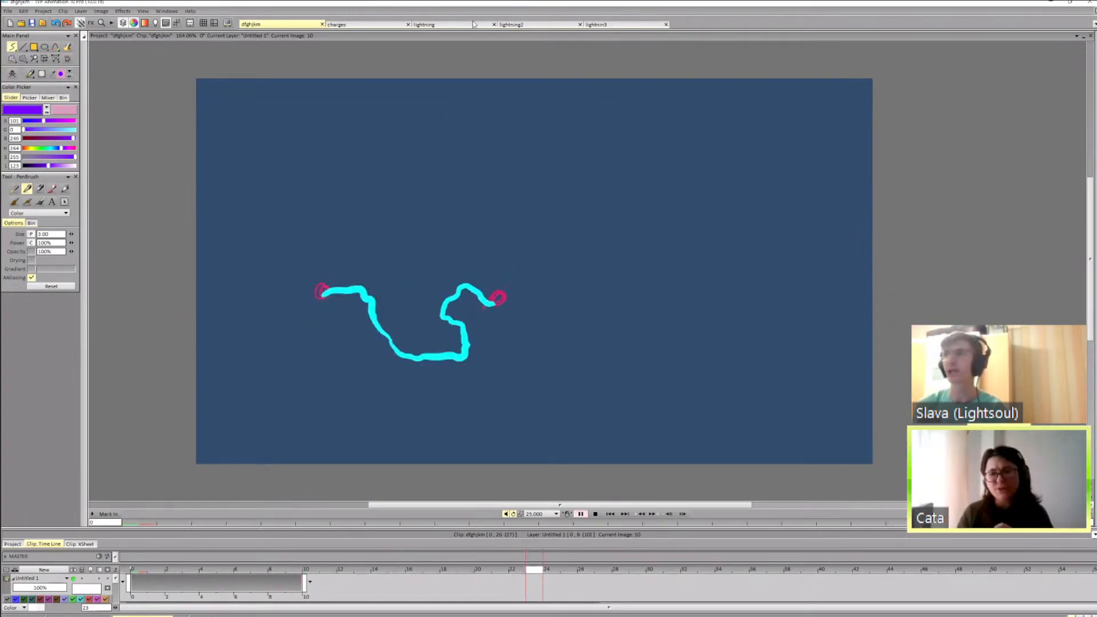
left_click(513, 26)
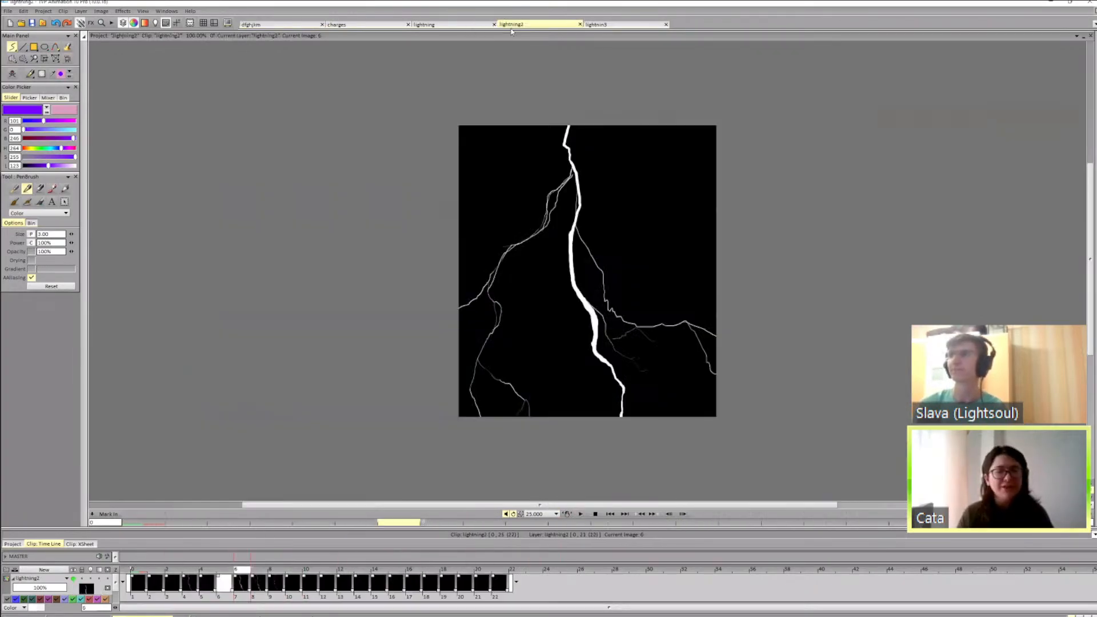
left_click(433, 26)
left_click(360, 25)
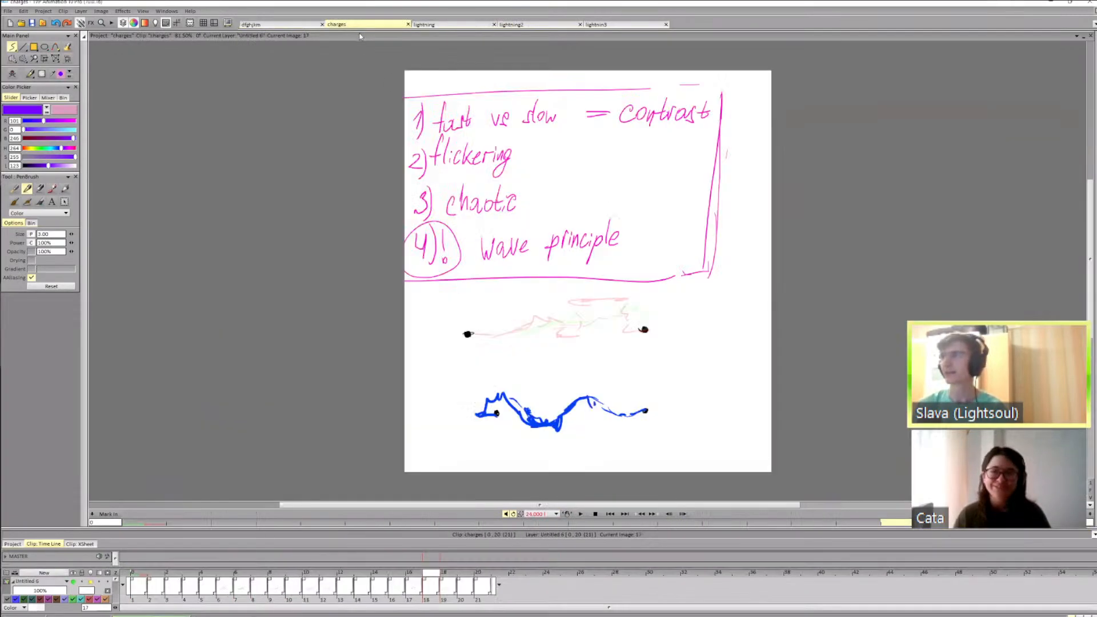
left_click(580, 514)
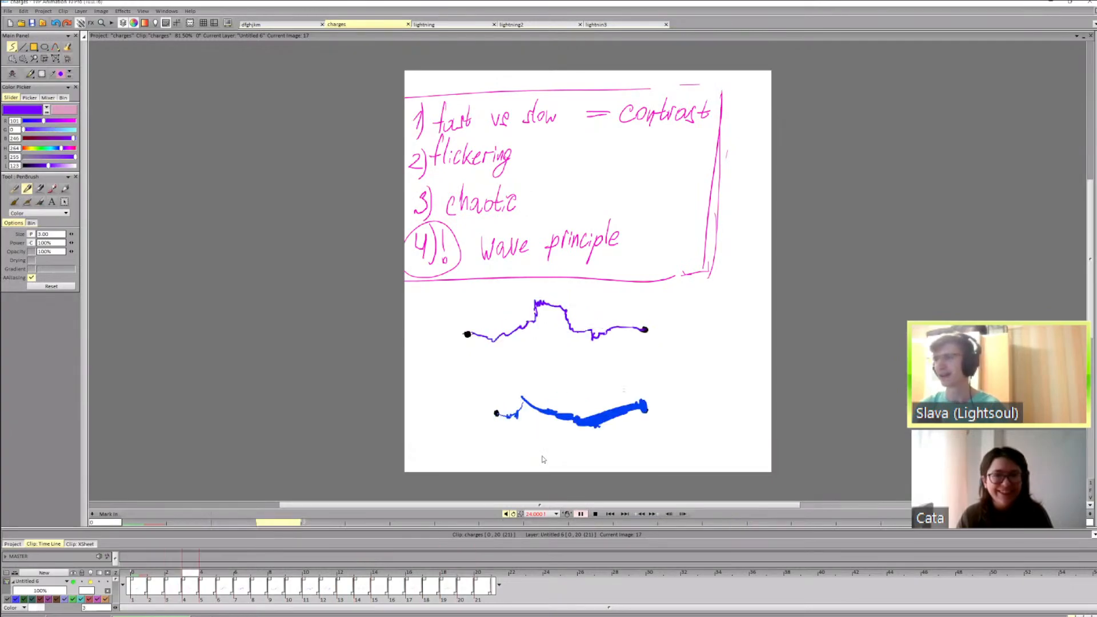
Step: Play the dfghjkm animation again and compare it with the charges animation, stopping charges at image 13
left_click(251, 25)
left_click(578, 513)
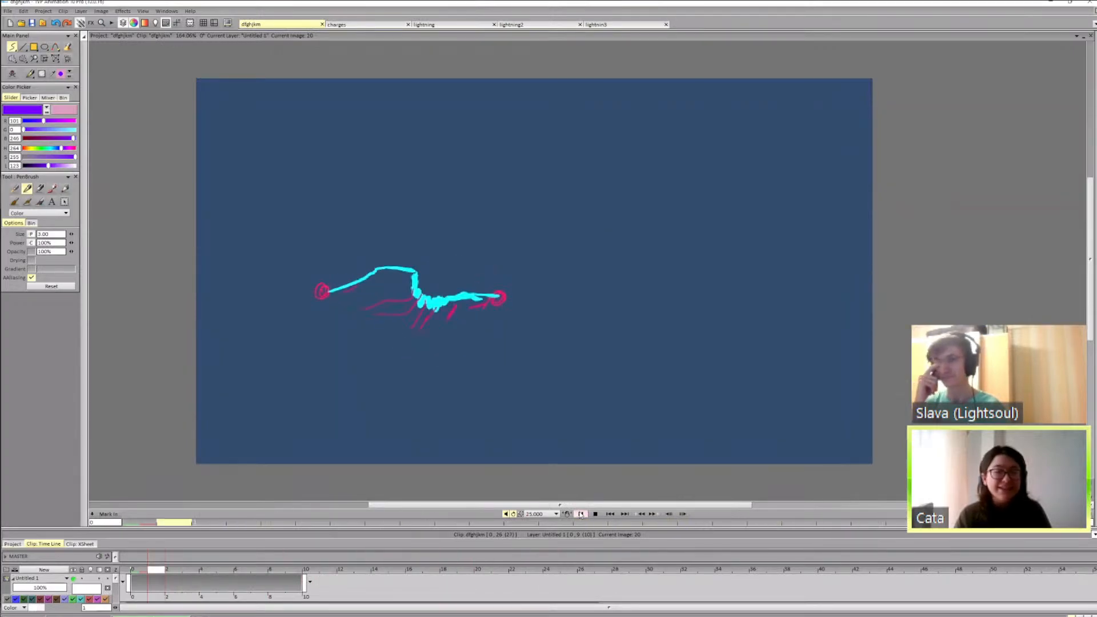
left_click(354, 24)
left_click(581, 513)
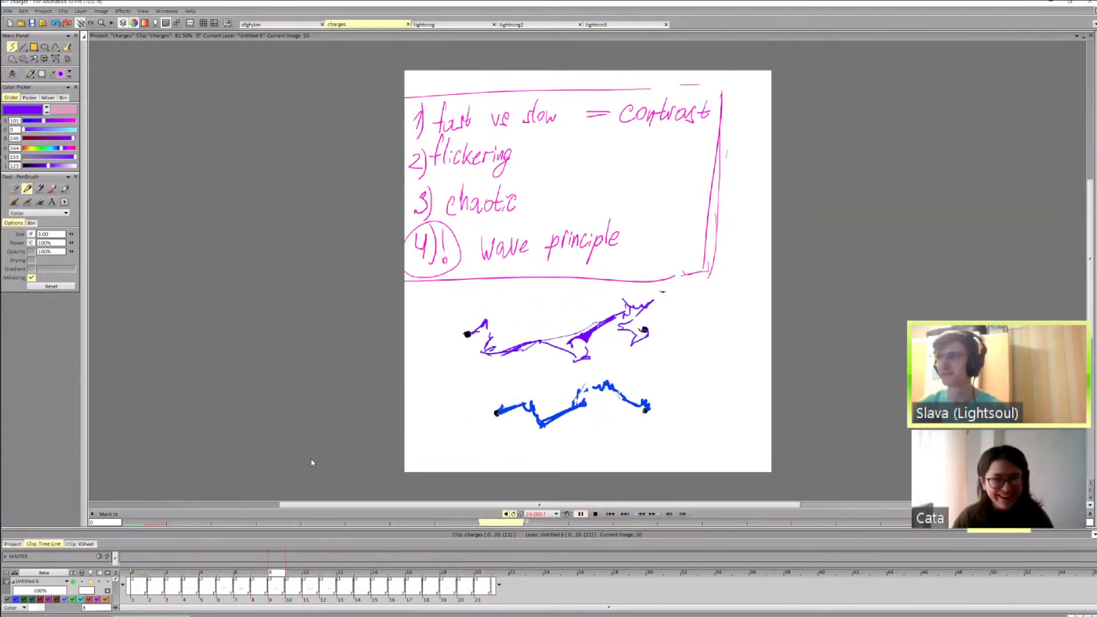
left_click(146, 579)
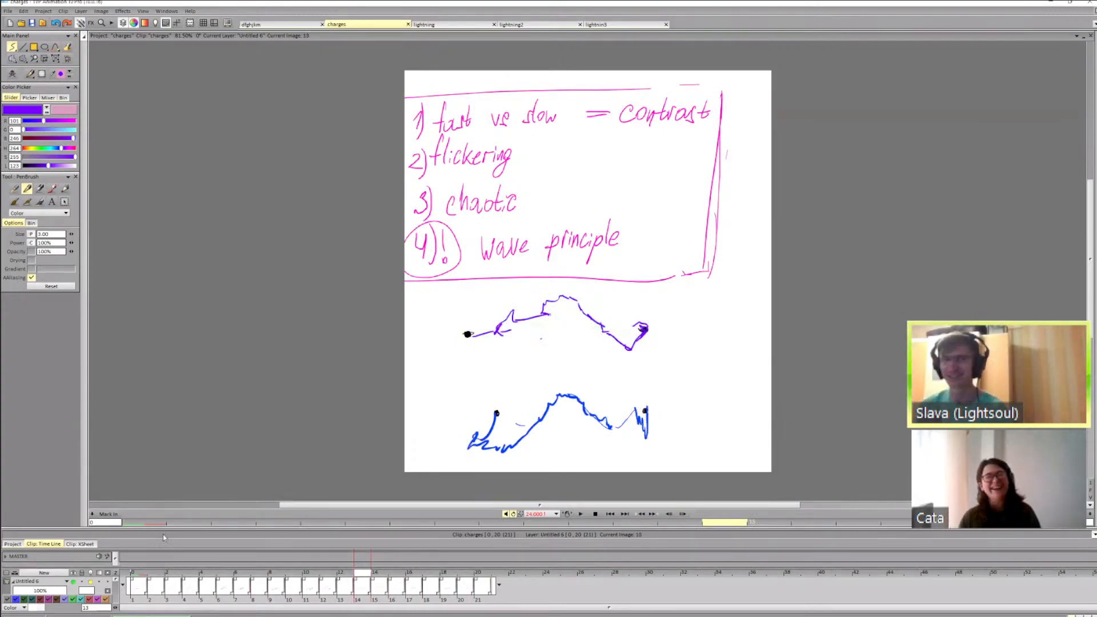
Step: Replay the cyan arc in dfghjkm, then replay charges and return it to image 0
left_click(259, 24)
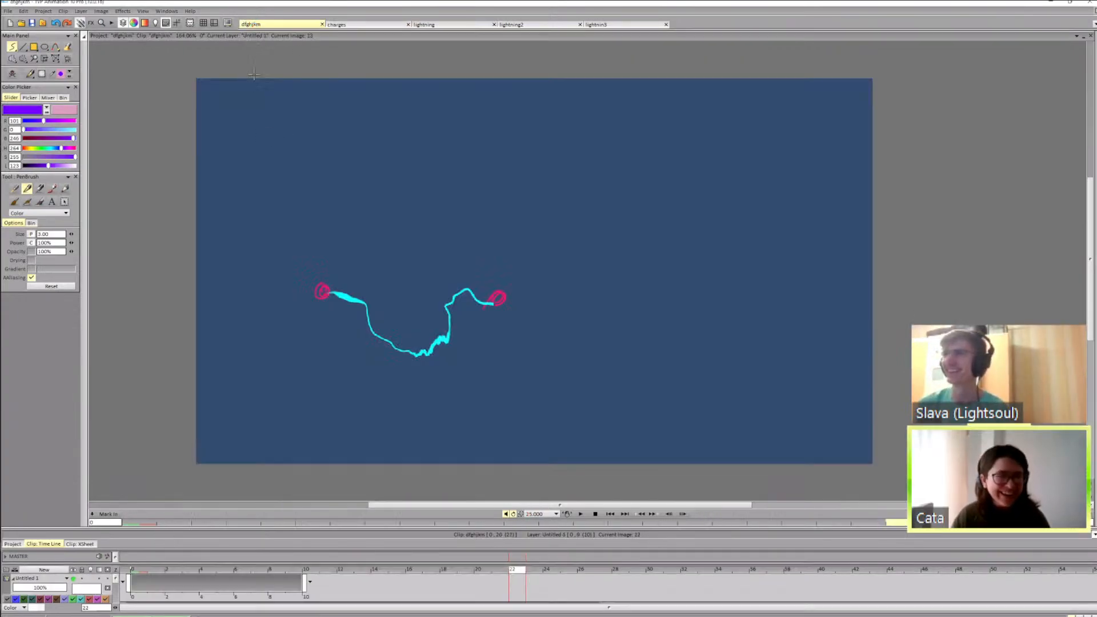
left_click(582, 515)
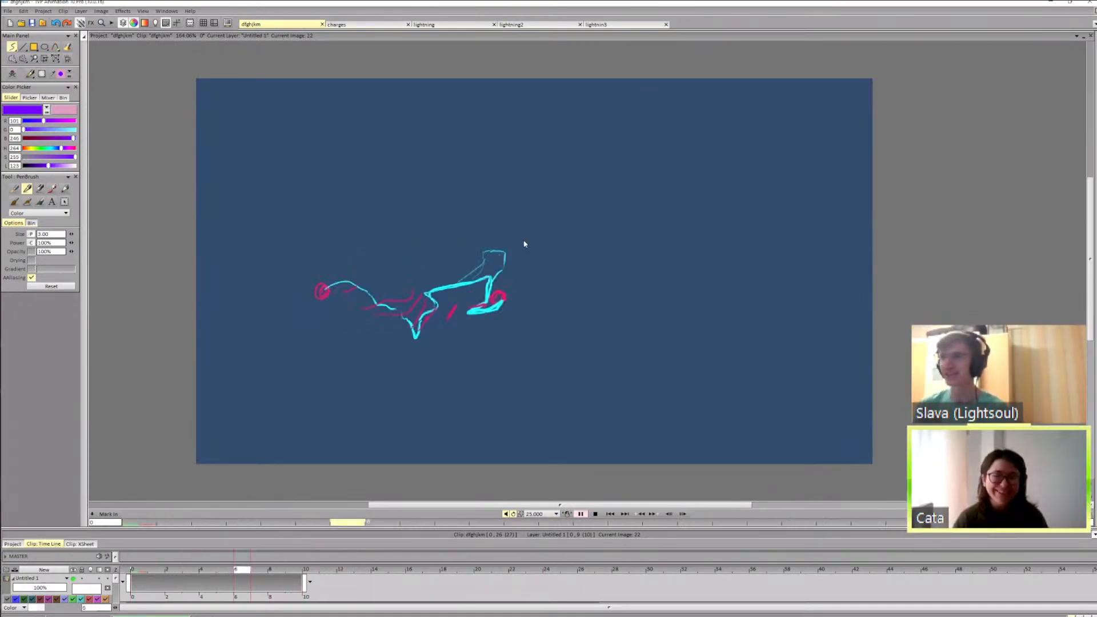
left_click(439, 24)
left_click(343, 24)
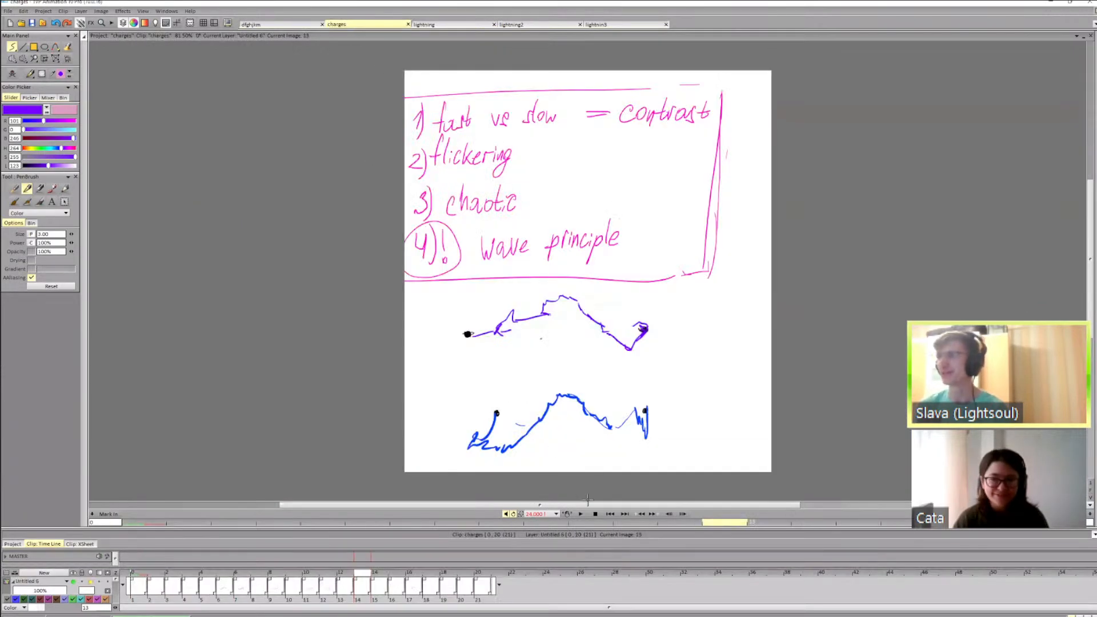
left_click(581, 514)
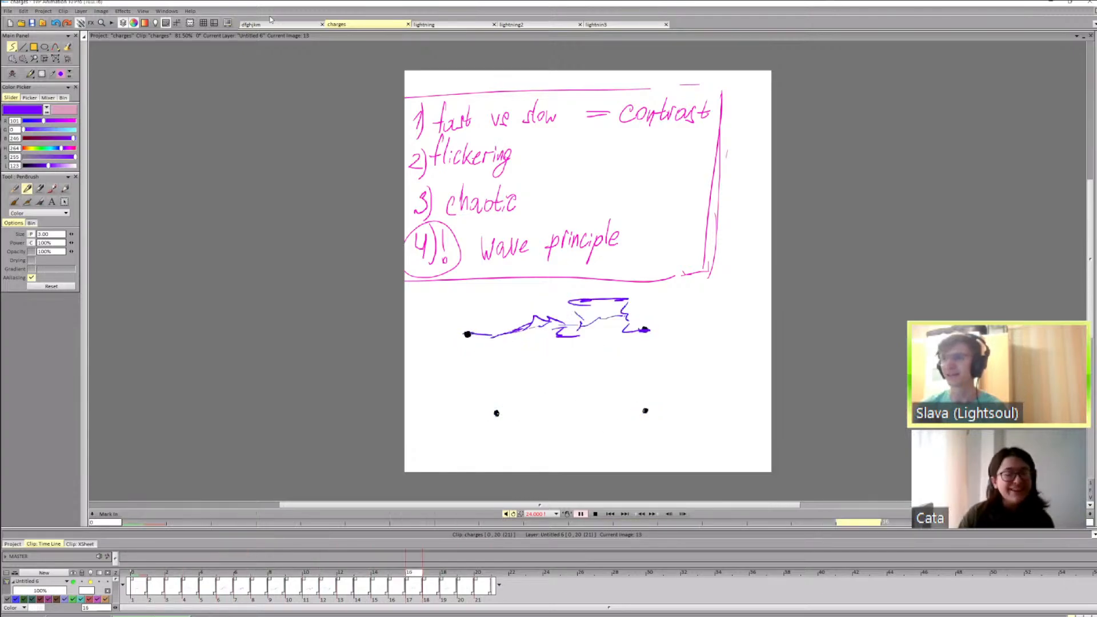
left_click(144, 574)
left_click(142, 574)
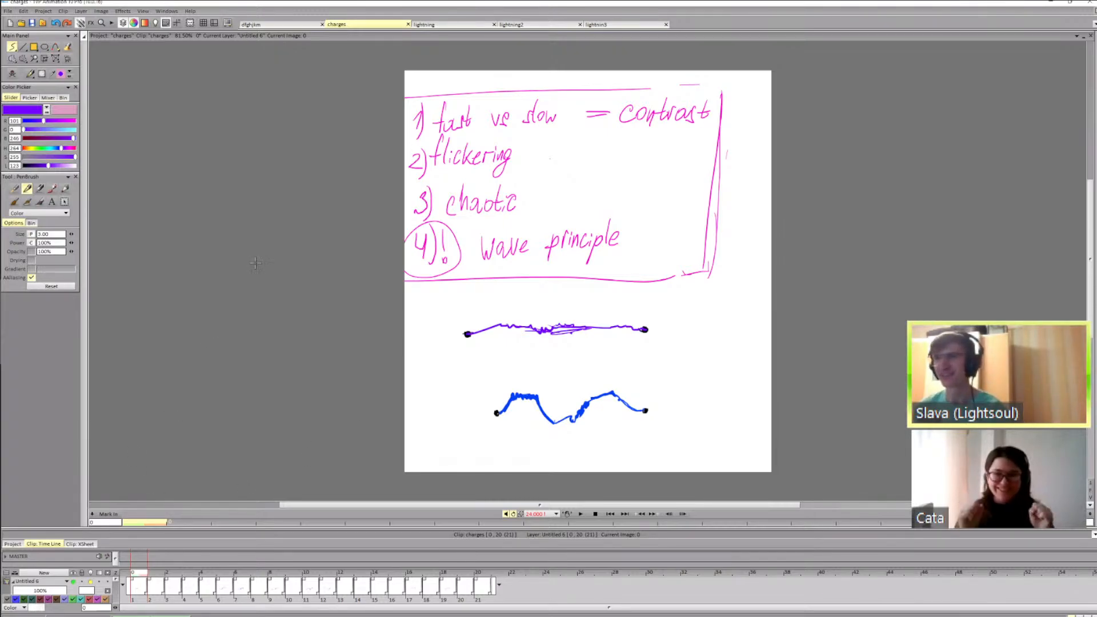
Step: Replay the dfghjkm project, rewind it to image 0, and zoom in to compare the cyan arc with image 1
left_click(249, 25)
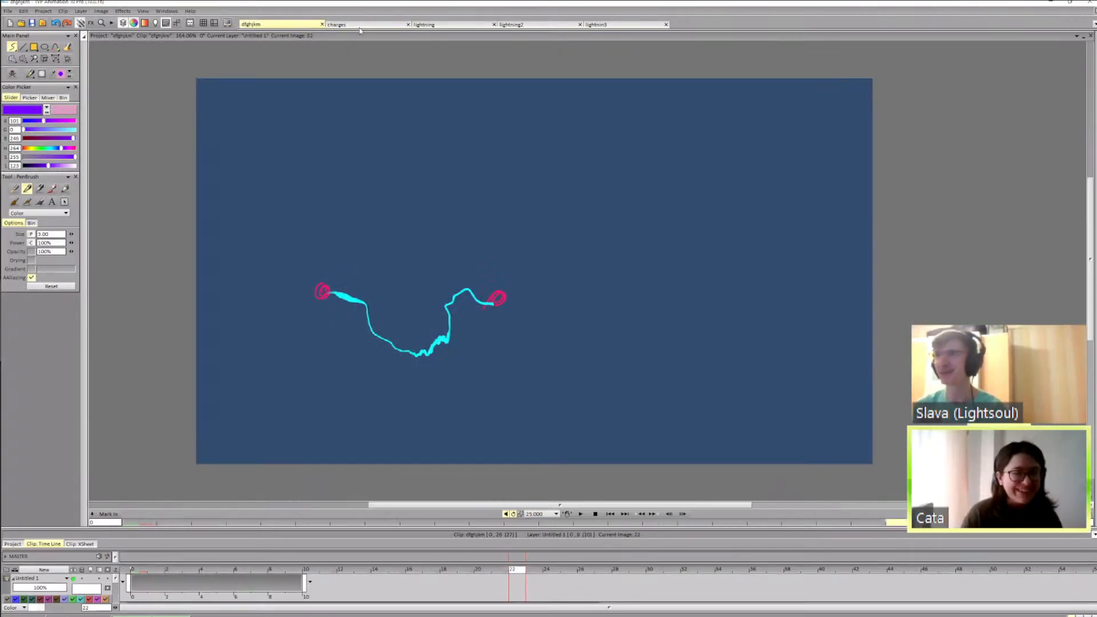
left_click(581, 515)
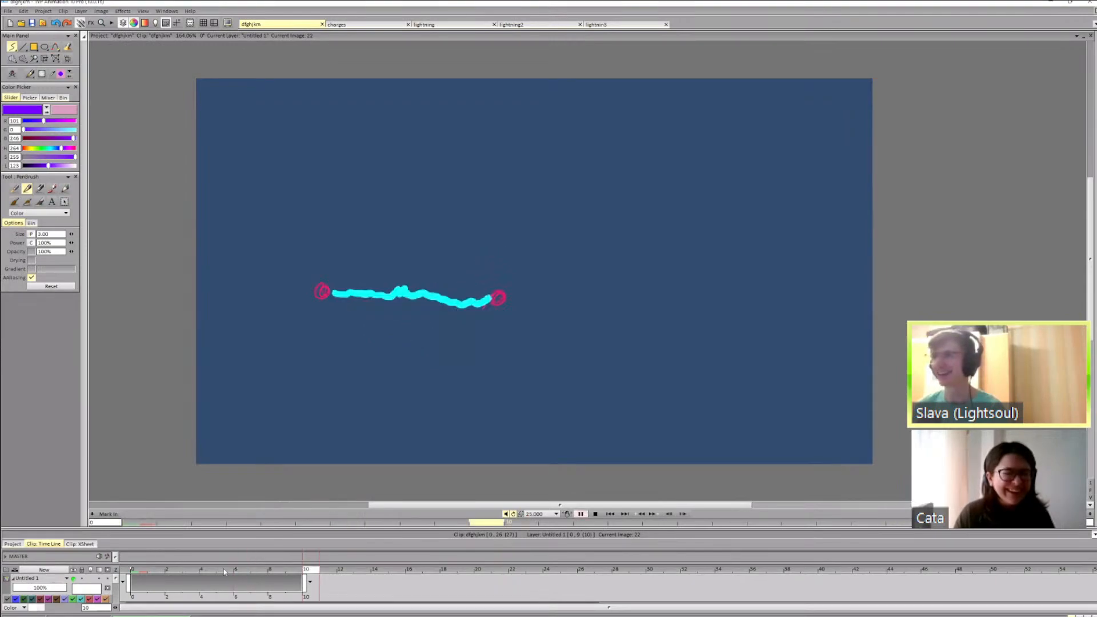
left_click_drag(363, 571, 130, 579)
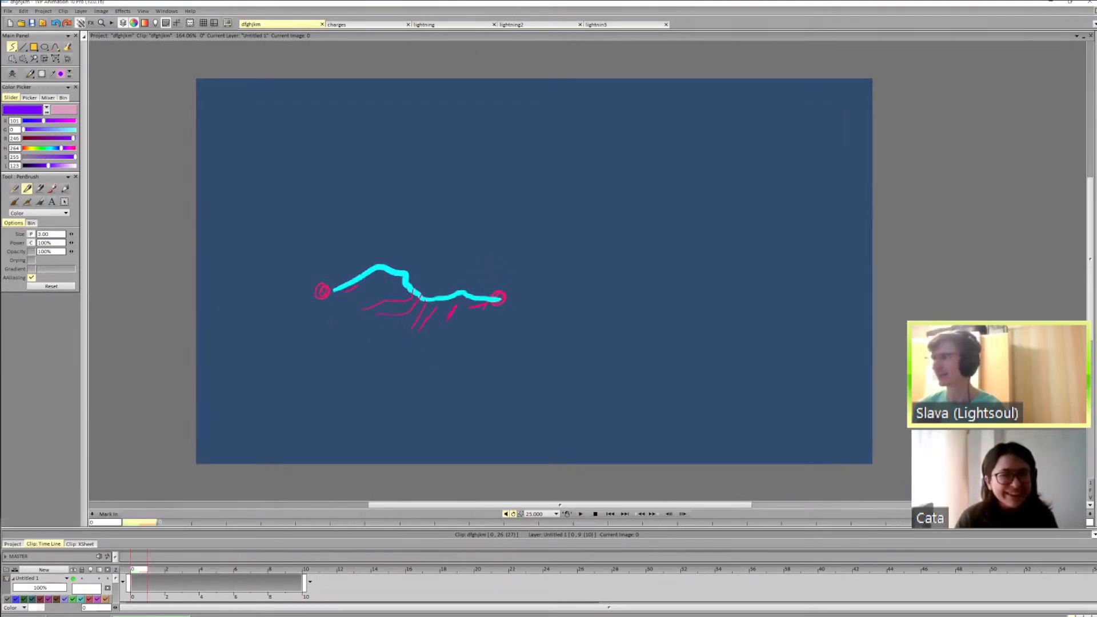
scroll(588, 271, "up", 5)
left_click_drag(512, 506, 499, 506)
key("Right")
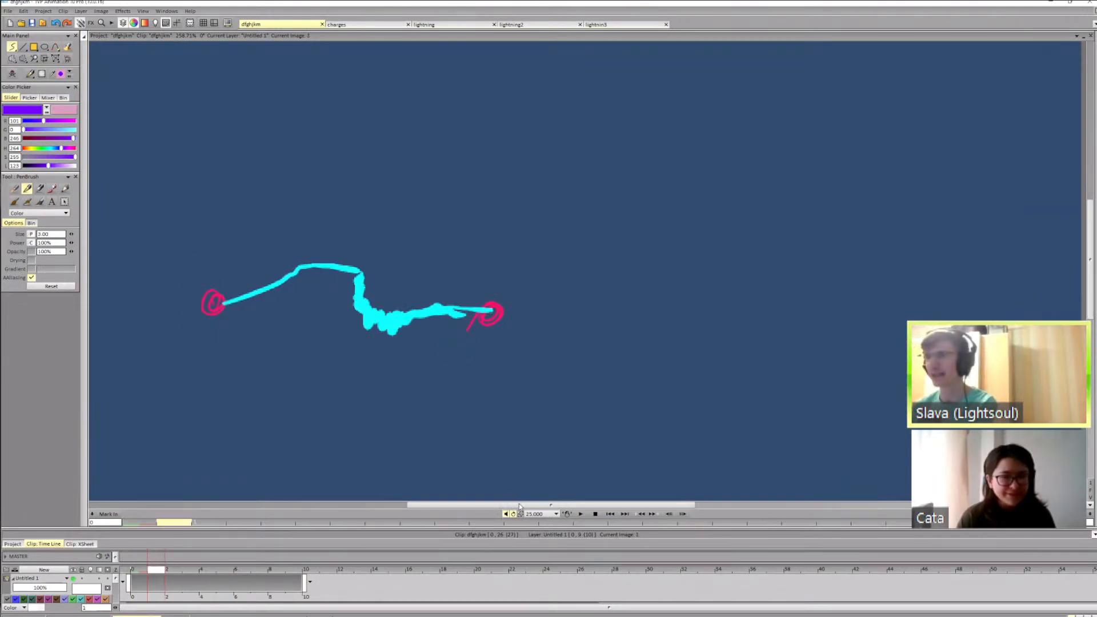
key("Left")
left_click_drag(61, 149, 42, 149)
left_click_drag(231, 303, 298, 265)
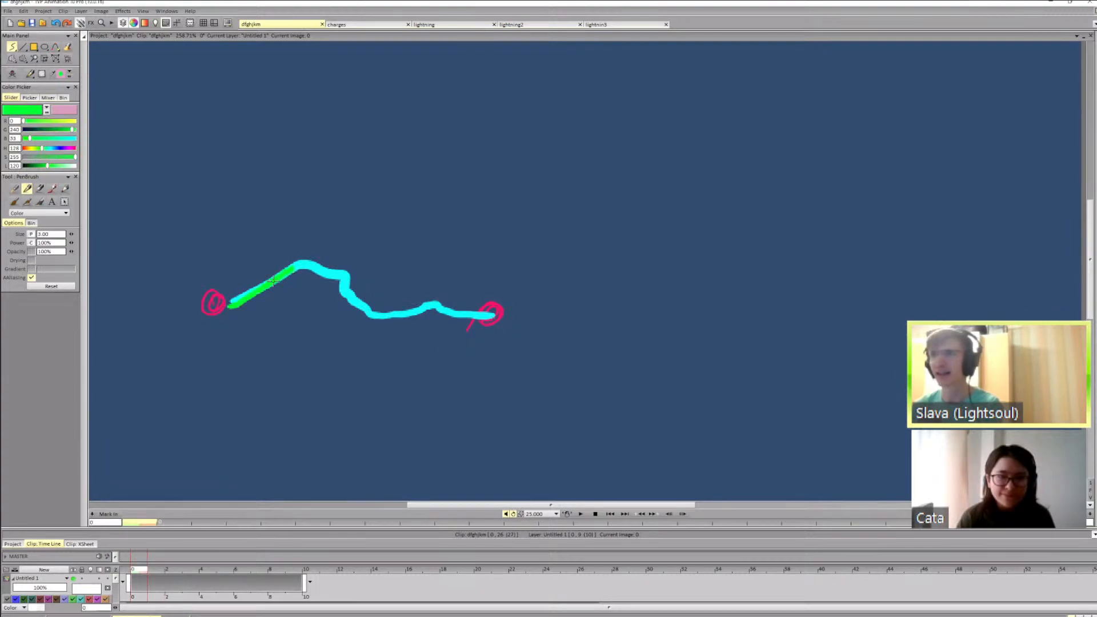
key("ctrl+z")
Step: Set the pen colour to near-black, trace the cyan arc in image 0 of dfghjkm, and compare the trace with image 1
left_click_drag(47, 166, 24, 166)
left_click_drag(234, 301, 290, 268)
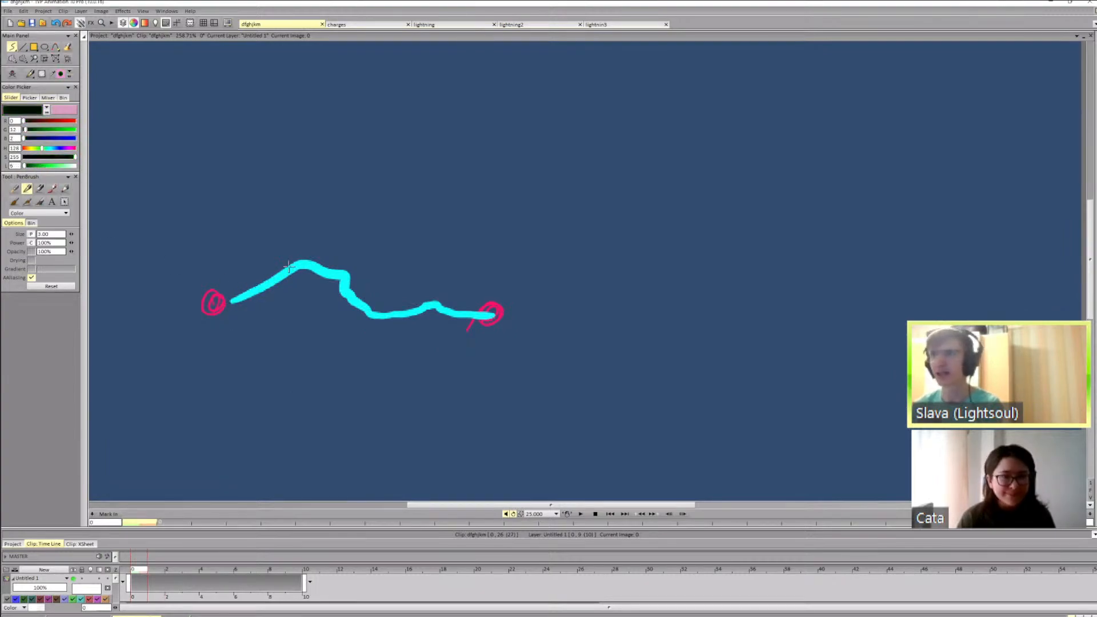
key("ctrl+z")
mouse_move(234, 302)
left_mouse_down()
mouse_move(307, 265)
mouse_move(342, 277)
mouse_move(378, 316)
mouse_move(471, 318)
left_mouse_up()
key("Right")
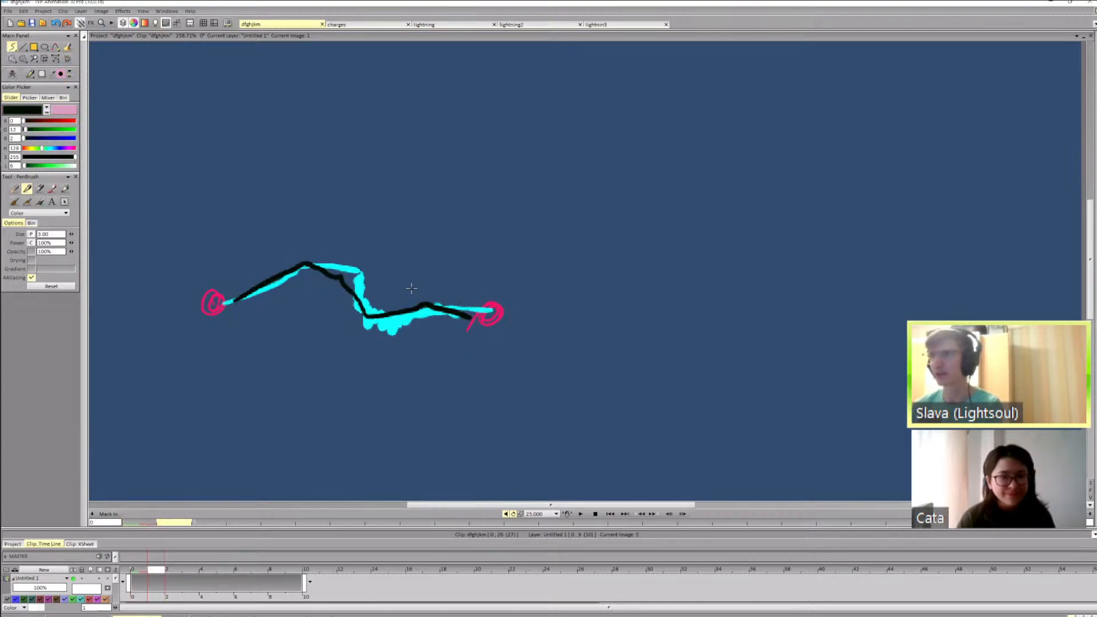
Step: Trace the cyan arc in images 1 and 2 with near-black strokes over the previous trace
mouse_move(273, 287)
left_mouse_down()
mouse_move(316, 266)
mouse_move(351, 276)
mouse_move(390, 327)
mouse_move(431, 307)
mouse_move(472, 317)
left_mouse_up()
key("Right")
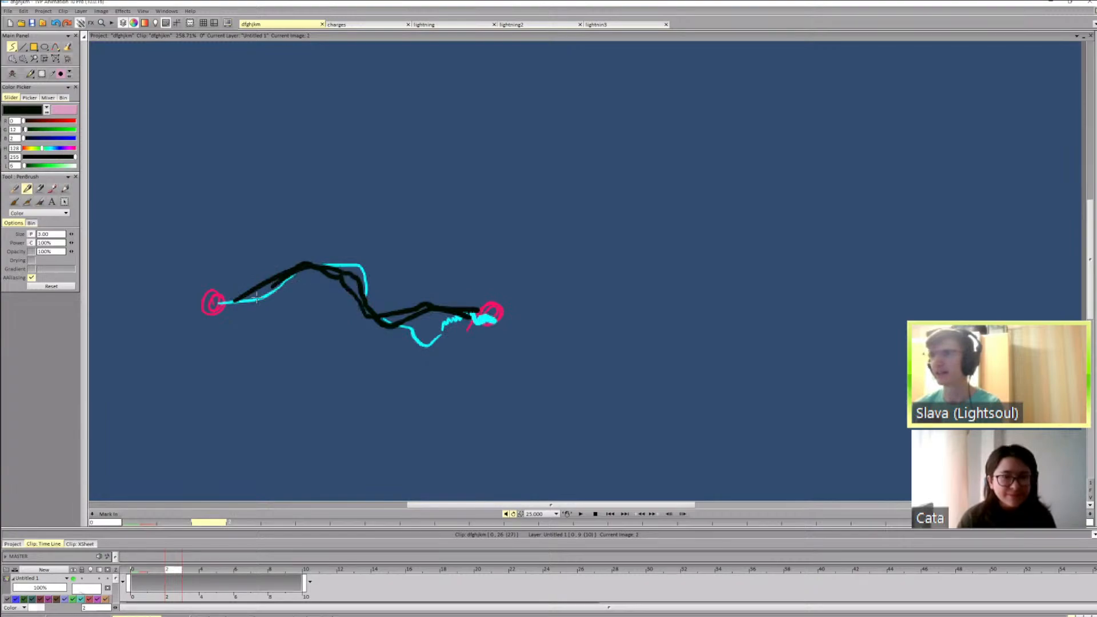
mouse_move(254, 298)
left_mouse_down()
mouse_move(306, 268)
mouse_move(346, 267)
mouse_move(363, 271)
mouse_move(384, 317)
mouse_move(426, 344)
mouse_move(473, 314)
left_mouse_up()
key("Right")
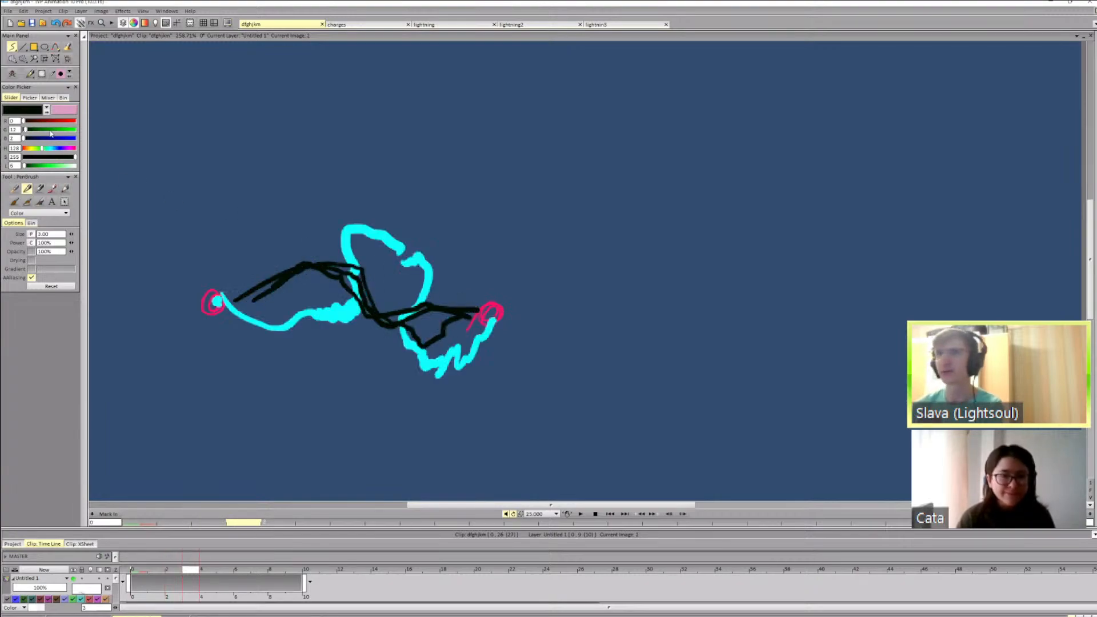
Step: Set the pen colour to bright red and trace the cyan arc in images 3, 4 and 5
left_click_drag(57, 121, 71, 121)
mouse_move(230, 311)
left_mouse_down()
mouse_move(263, 323)
mouse_move(341, 314)
mouse_move(348, 257)
mouse_move(400, 257)
mouse_move(409, 324)
mouse_move(438, 368)
mouse_move(467, 349)
left_mouse_up()
key("Right")
mouse_move(272, 332)
left_mouse_down()
mouse_move(357, 320)
mouse_move(376, 231)
mouse_move(444, 258)
mouse_move(456, 281)
mouse_move(423, 359)
mouse_move(437, 394)
mouse_move(477, 371)
mouse_move(486, 317)
left_mouse_up()
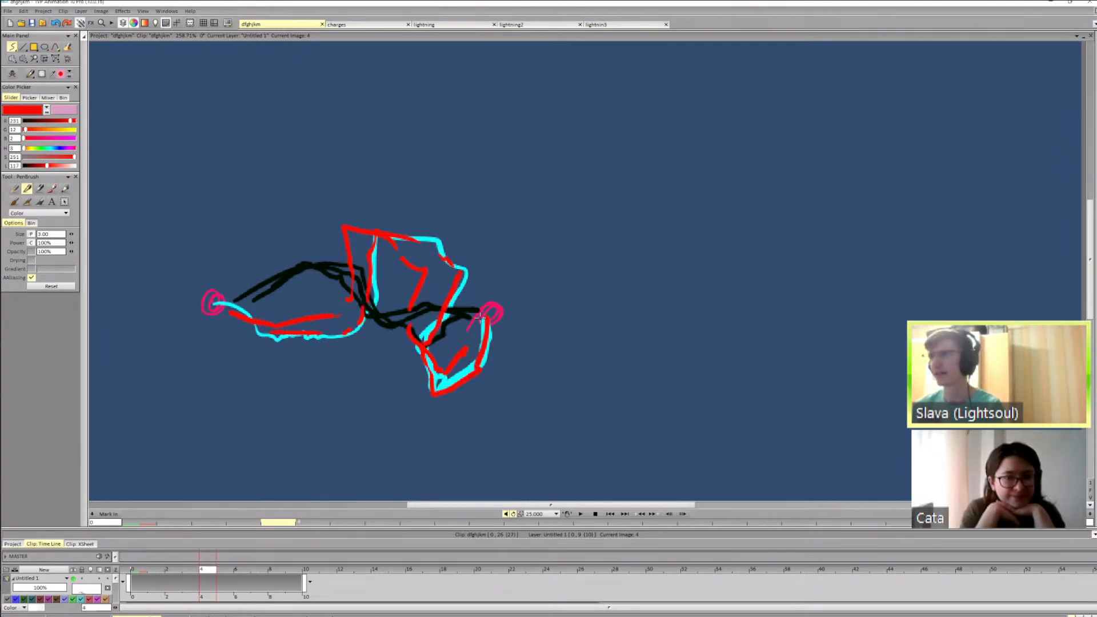
key("Right")
mouse_move(280, 320)
left_mouse_down()
mouse_move(349, 347)
mouse_move(400, 239)
mouse_move(438, 222)
mouse_move(470, 244)
mouse_move(482, 323)
mouse_move(455, 317)
left_mouse_up()
key("ctrl+z")
key("Right")
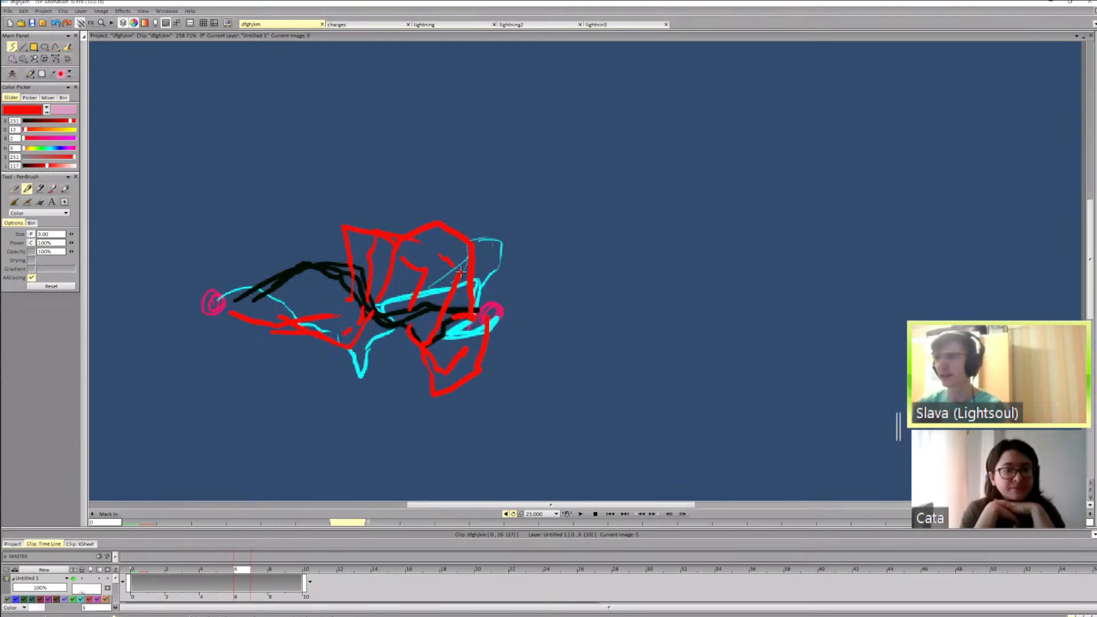
Step: Clear the earlier traces and trace the cyan arc in red in images 8, 9 and 10
key("Right")
key("Right")
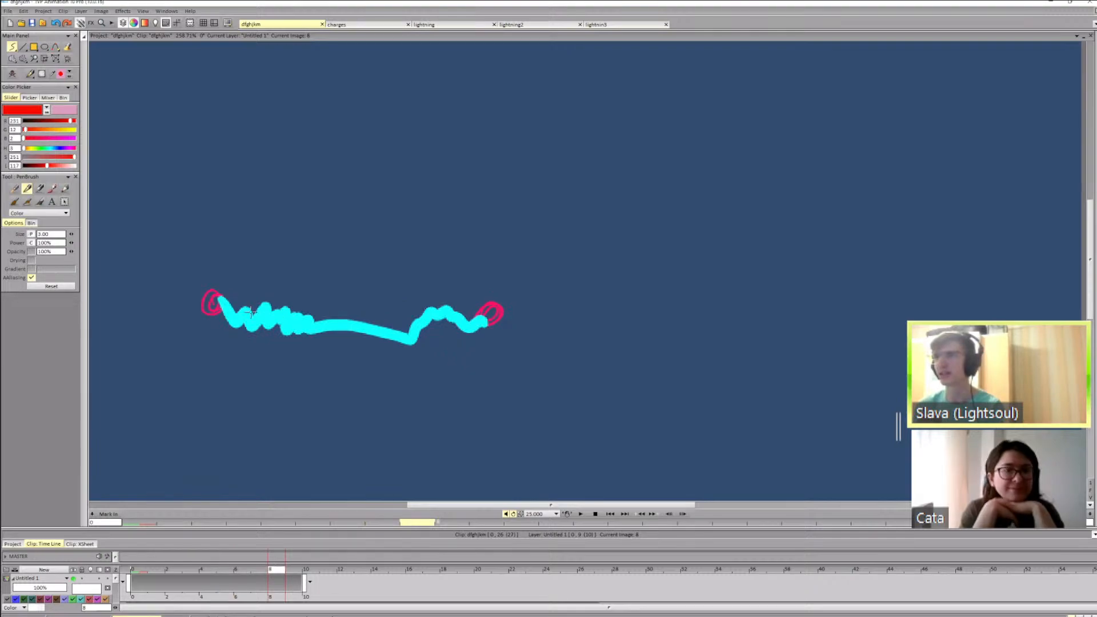
mouse_move(229, 310)
left_mouse_down()
mouse_move(407, 340)
mouse_move(454, 318)
mouse_move(486, 320)
mouse_move(247, 310)
mouse_move(404, 335)
mouse_move(484, 319)
left_mouse_up()
key("Right")
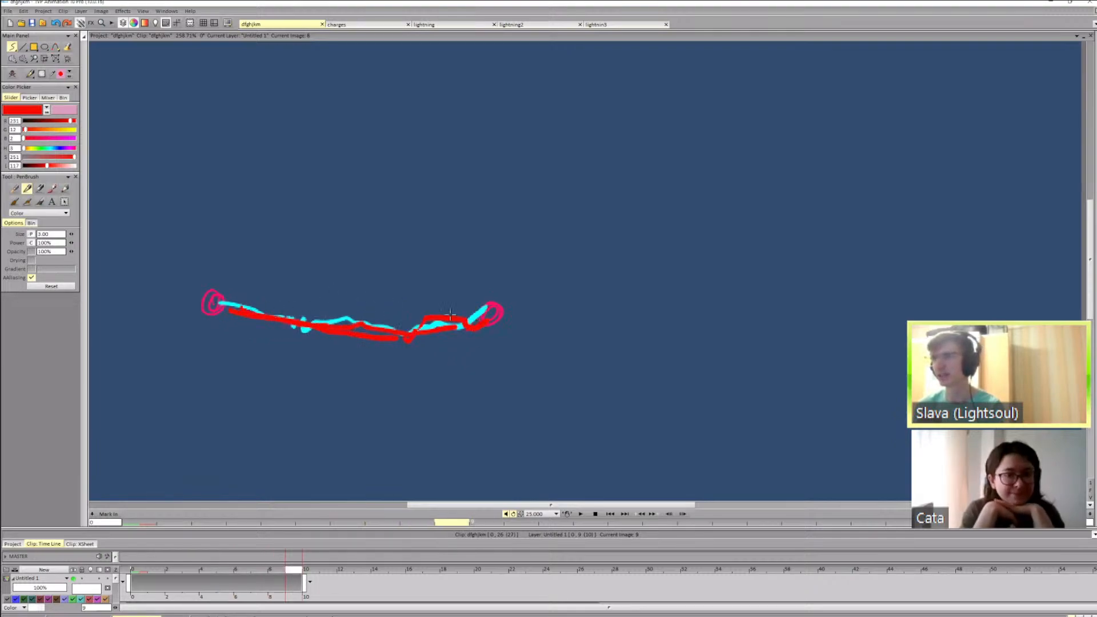
key("Right")
mouse_move(230, 308)
left_mouse_down()
mouse_move(359, 305)
mouse_move(486, 322)
left_mouse_up()
key("Right")
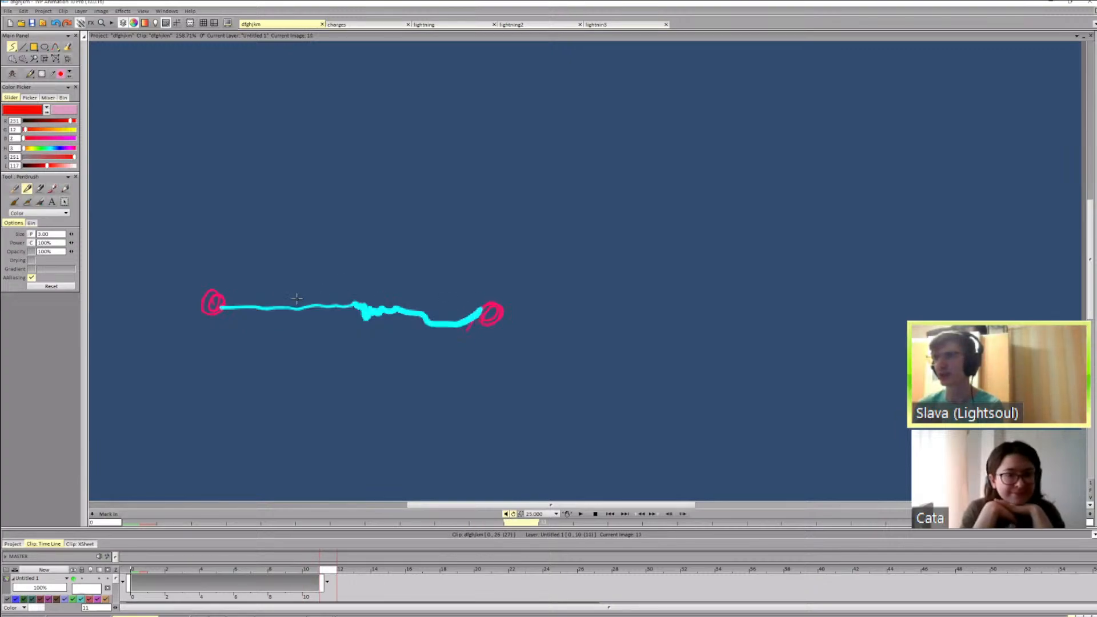
Step: Trace the cyan arc in red in image 11 and the raised arc in image 13
left_click_drag(230, 307, 486, 319)
mouse_move(361, 310)
left_mouse_down()
mouse_move(420, 318)
mouse_move(472, 309)
left_mouse_up()
key("Right")
key("Right")
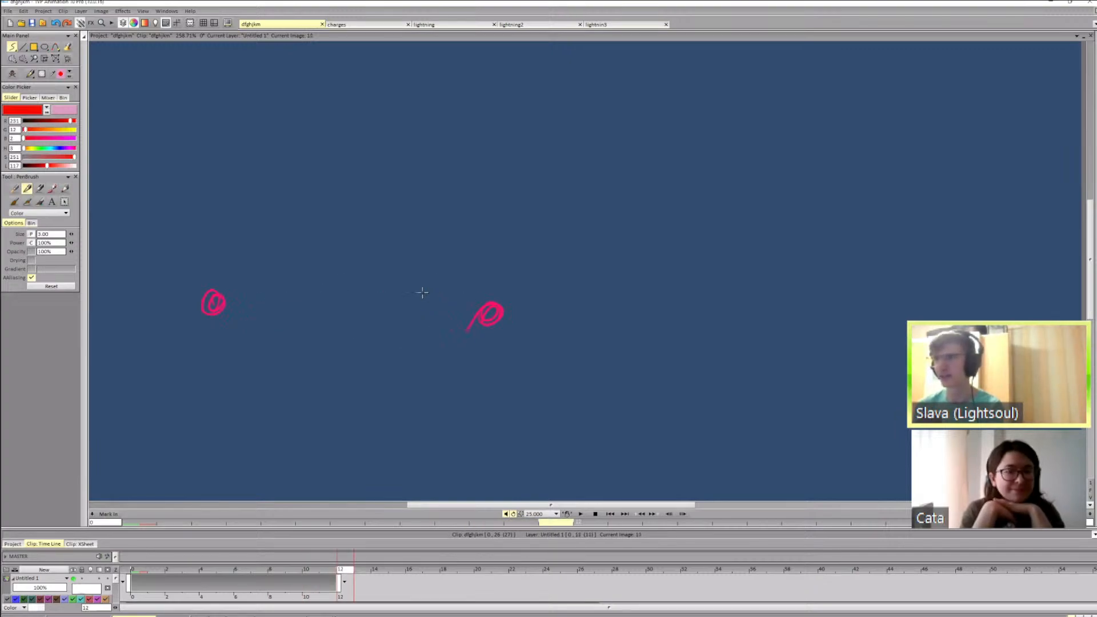
mouse_move(230, 308)
left_mouse_down()
mouse_move(486, 319)
mouse_move(394, 329)
left_mouse_up()
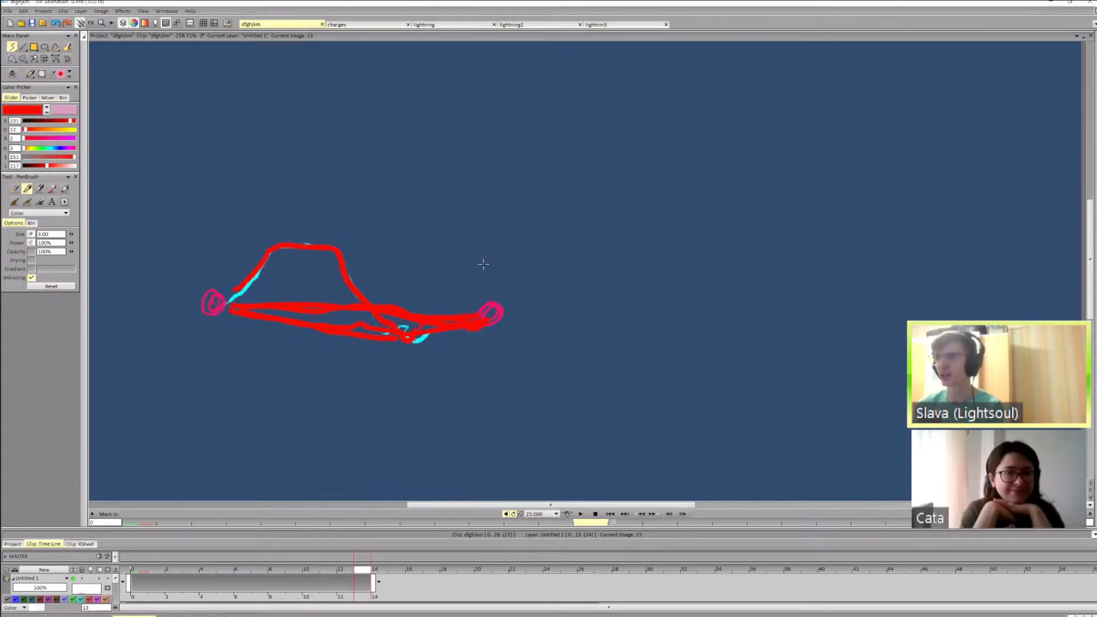
Step: Play the cyan arc animation and return to image 0
key("Return")
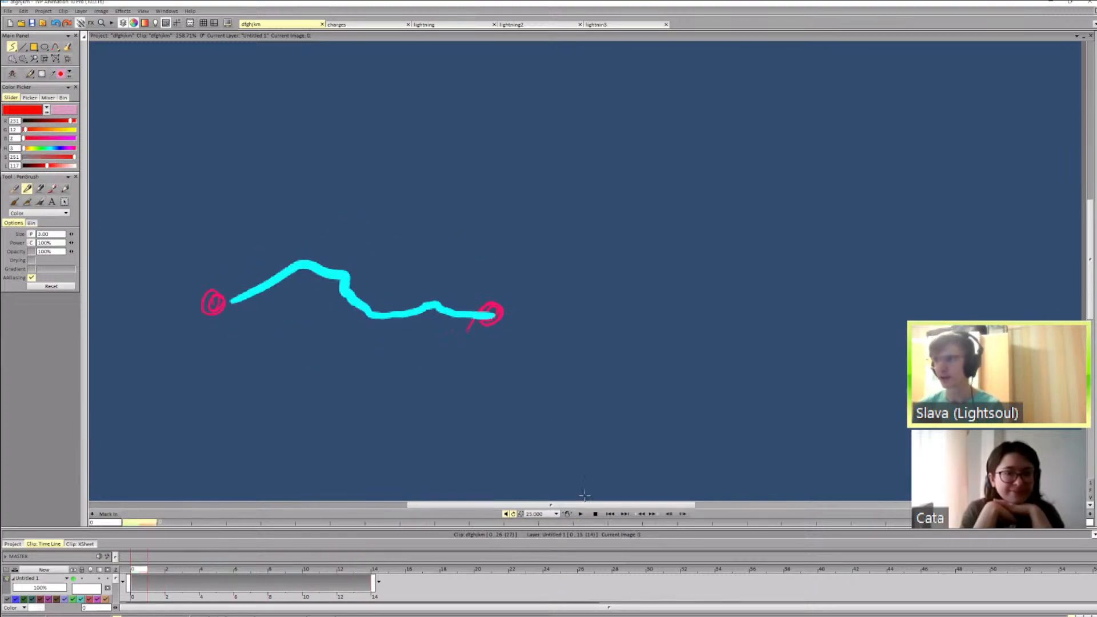
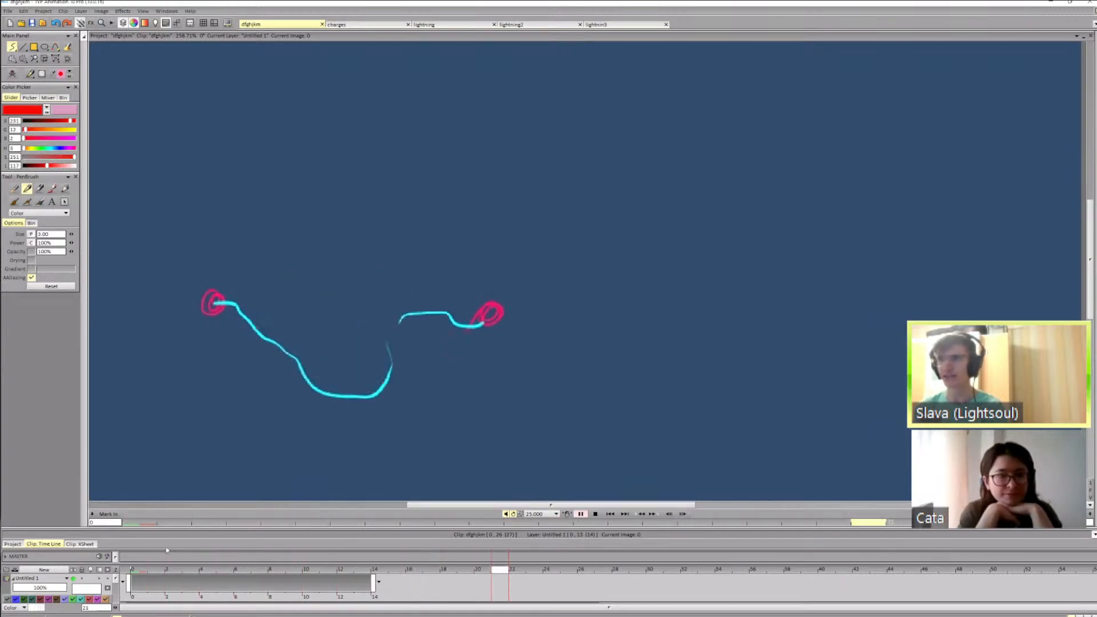
left_click(139, 573)
left_click(139, 574)
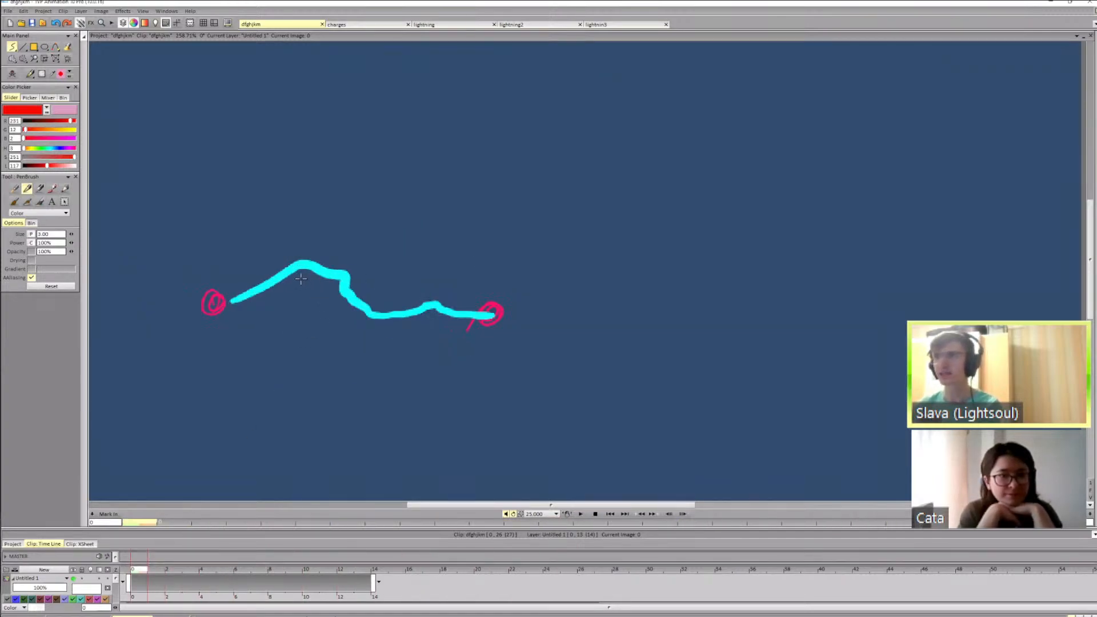
Step: Flip repeatedly between images 0 and 2 to examine how the arc's shape changes from frame to frame
key("Right")
key("Right")
key("Left")
key("Left")
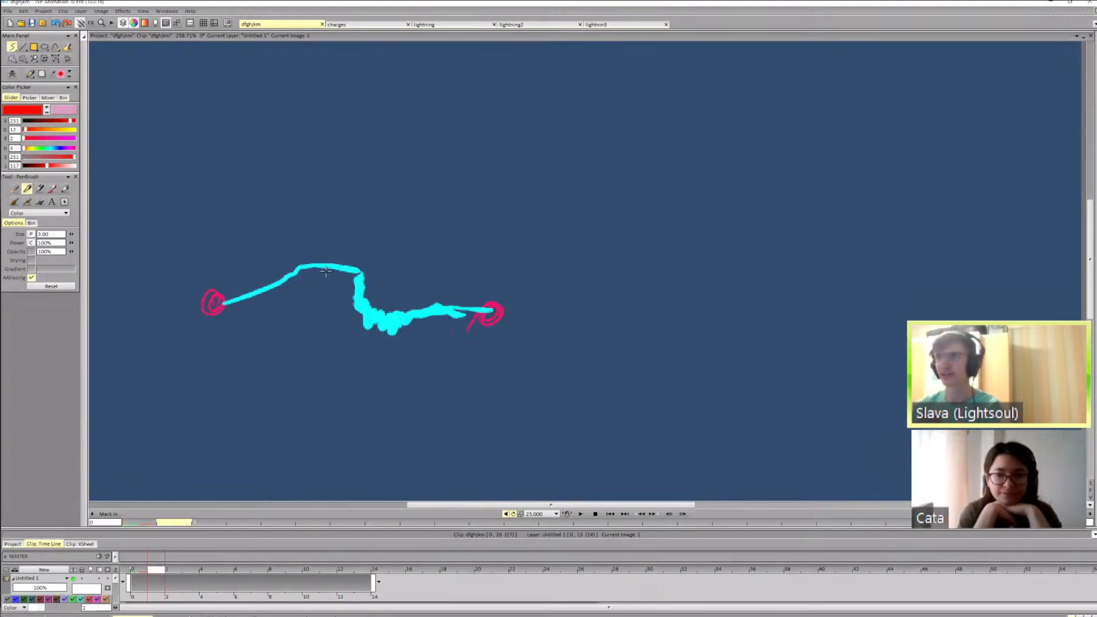
key("Right")
key("Right")
key("Left")
key("Left")
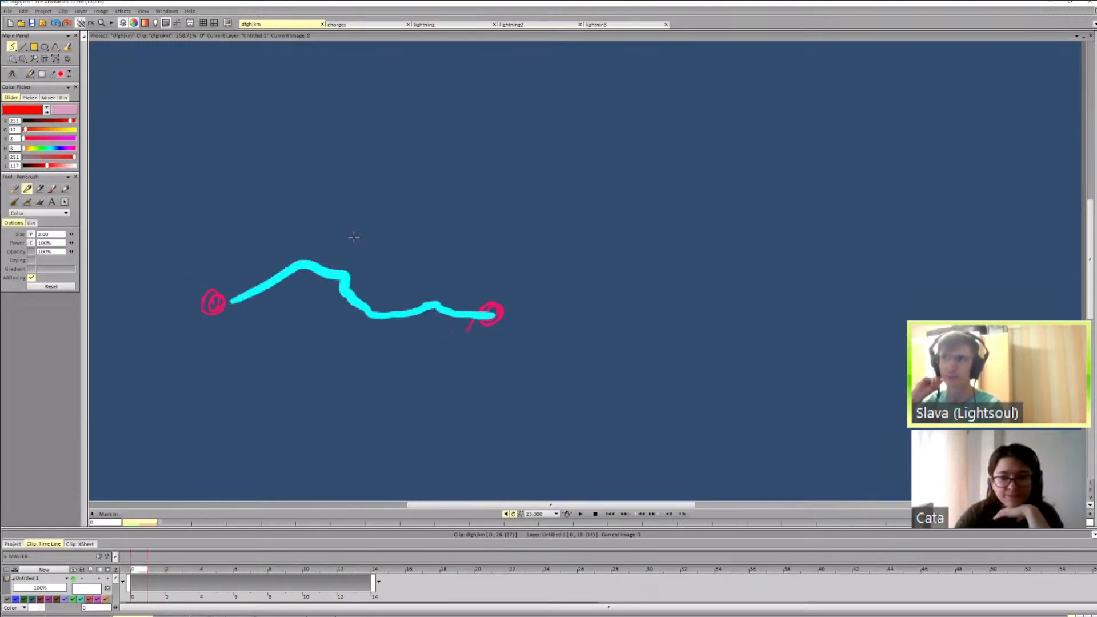
key("Right")
key("Right")
key("Left")
key("Left")
key("Right")
key("Right")
key("Right")
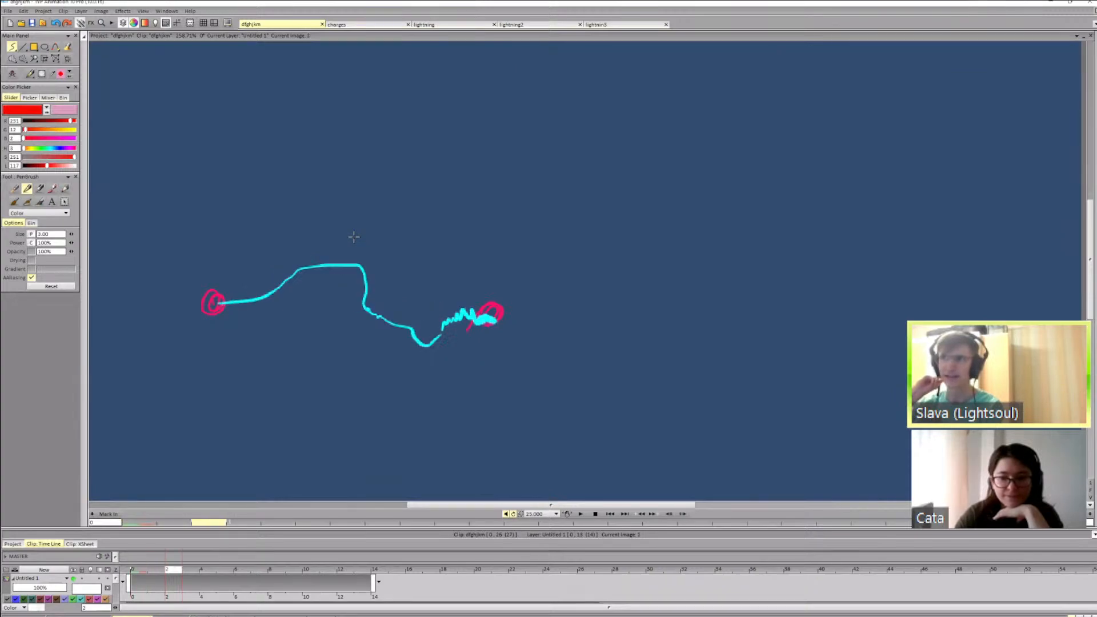
key("Left")
key("Left")
key("Left")
key("Right")
key("Right")
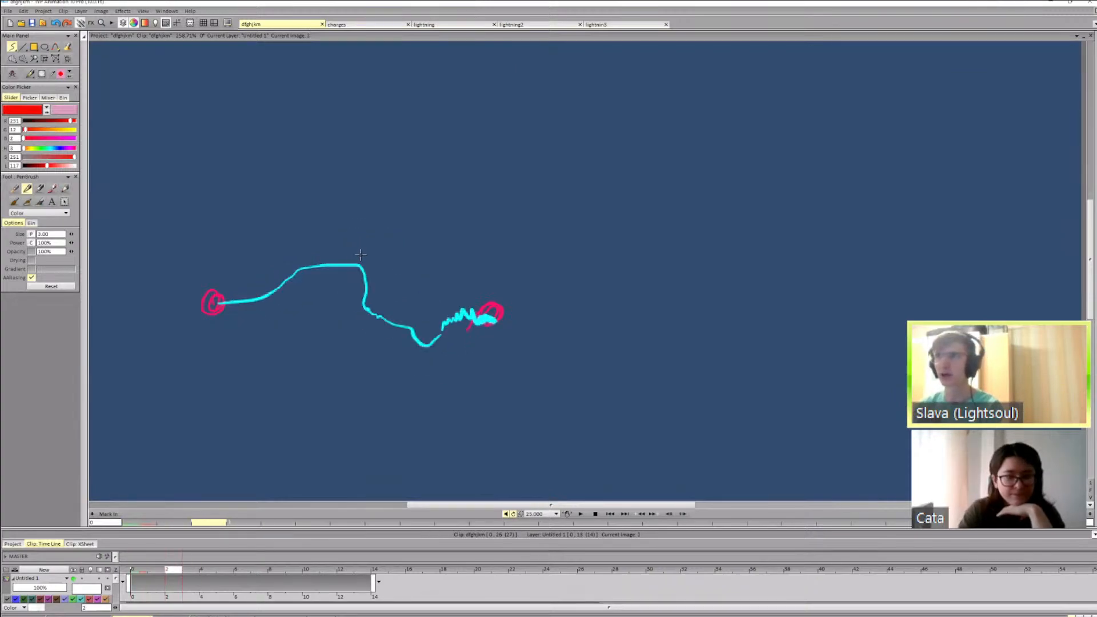
key("Left")
key("Left")
key("Right")
key("Right")
key("Left")
key("Left")
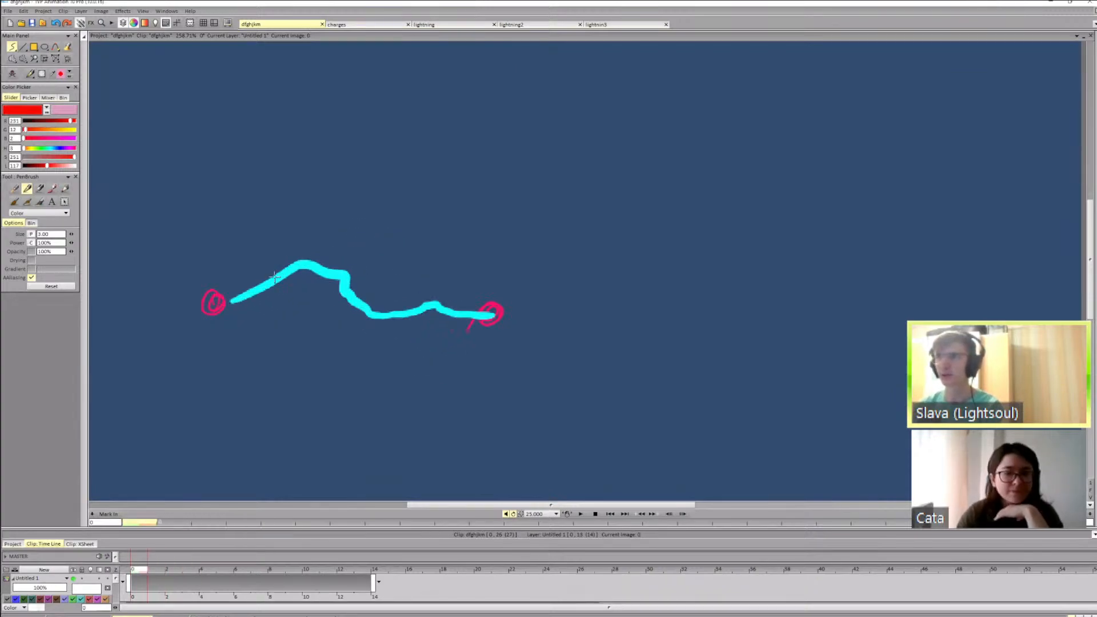
key("Right")
key("Right")
key("Left")
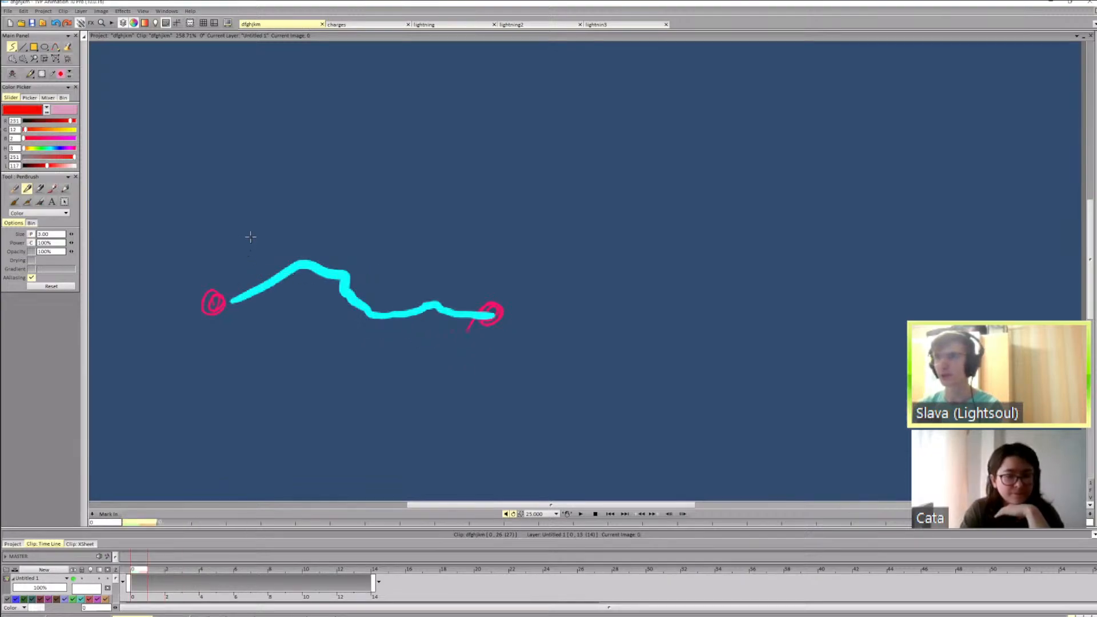
Step: Draw a red downward arrow above the arc's left section and trace that section in red from image 0
key("ctrl+z")
left_click_drag(246, 209, 249, 261)
key("Right")
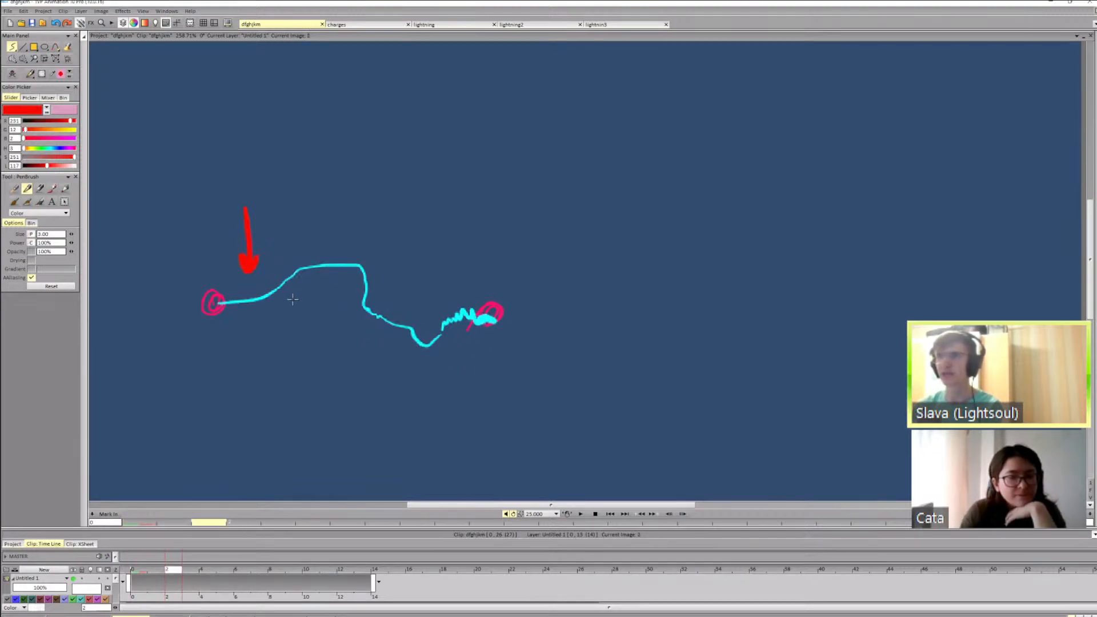
key("Left")
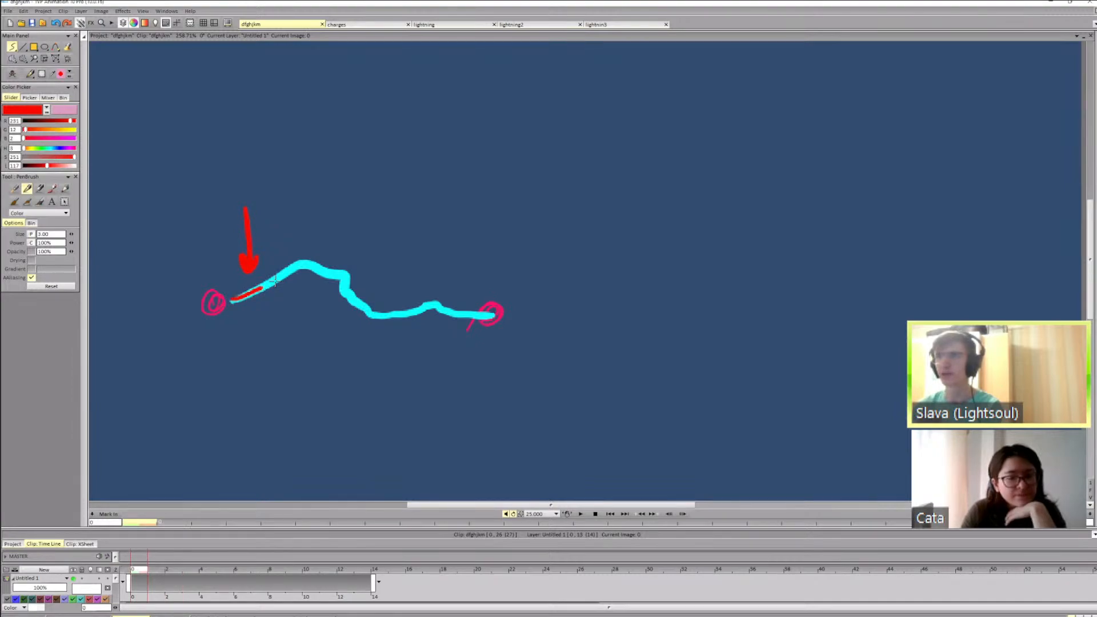
left_click_drag(278, 281, 293, 270)
key("ctrl+z")
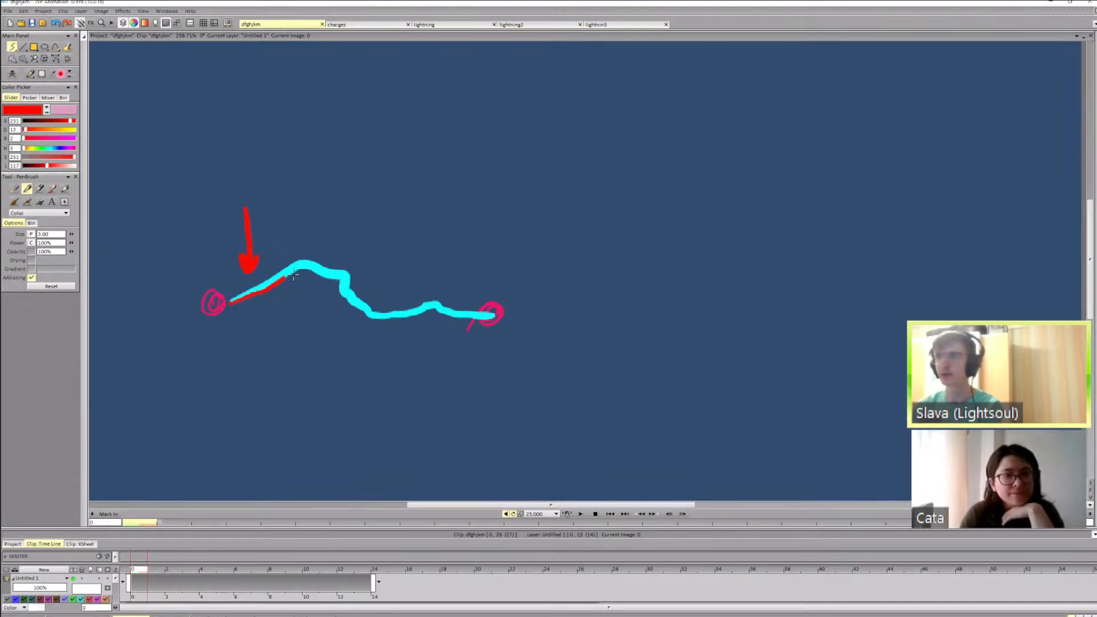
key("Right")
key("Right")
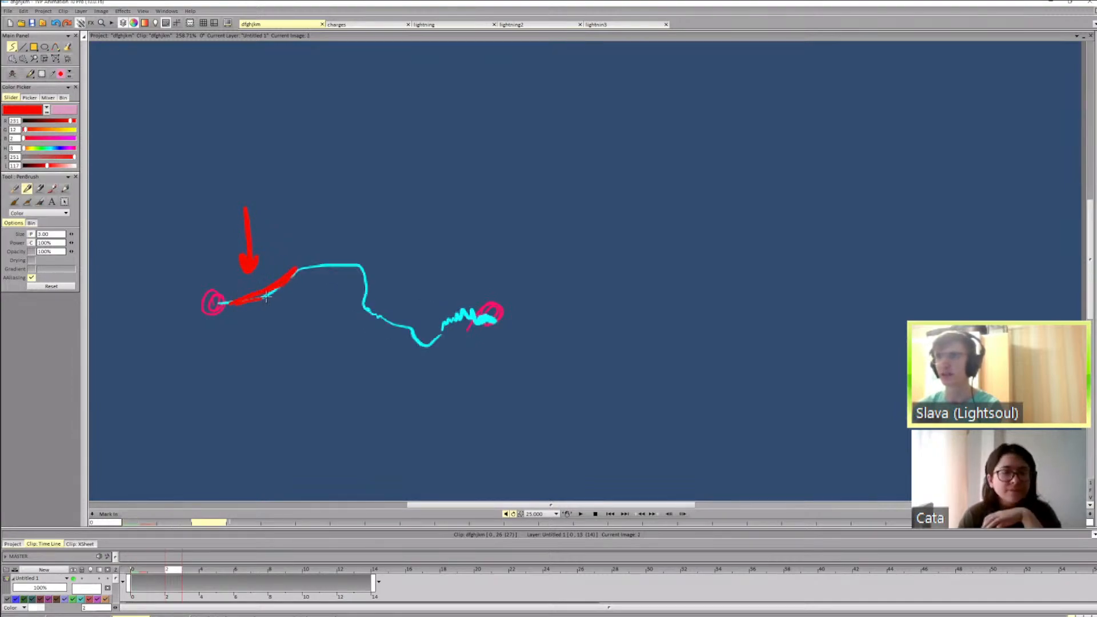
Step: Compare the arc's left section across images 0 to 2 and cover its area with a filled red shape in image 2
key("Right")
key("Left")
key("Left")
key("Right")
key("Right")
key("Right")
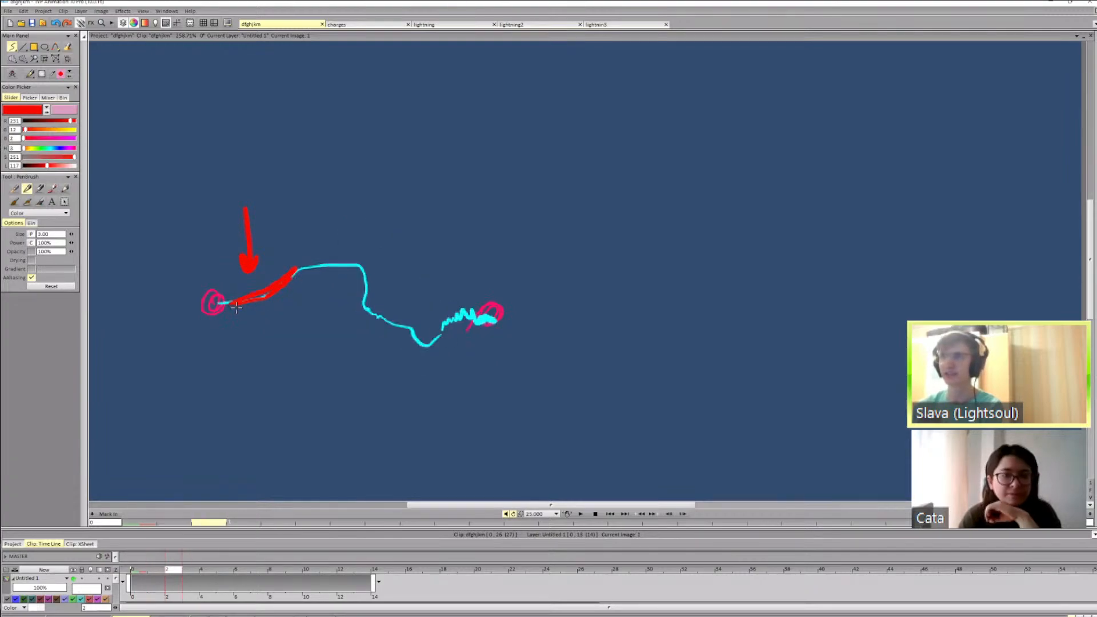
key("Left")
key("Left")
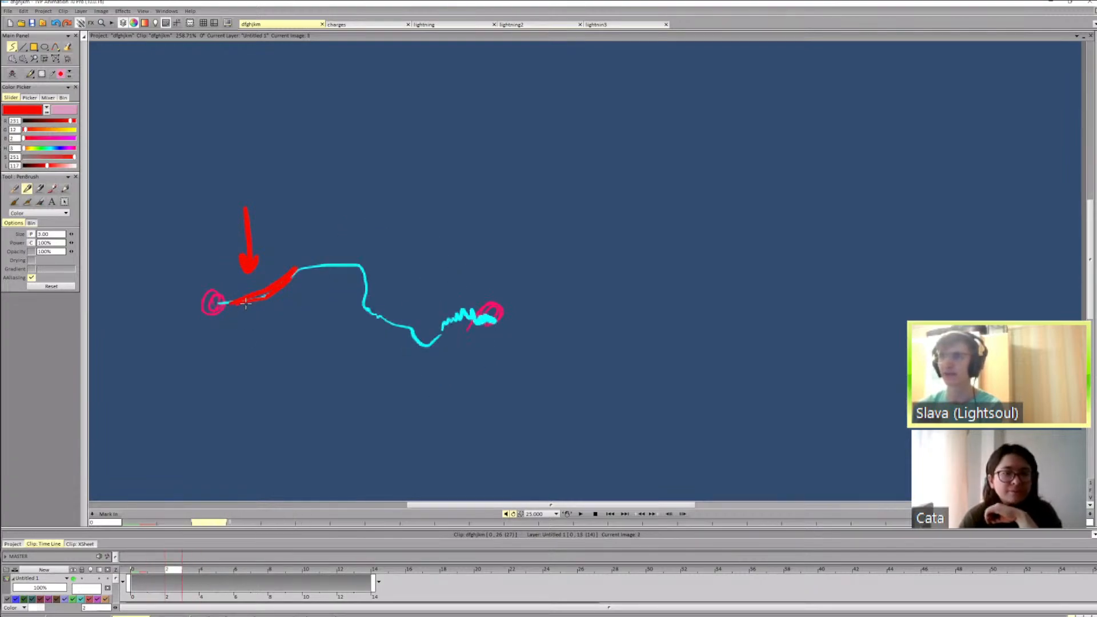
key("shift+d")
left_click_drag(223, 298, 211, 313)
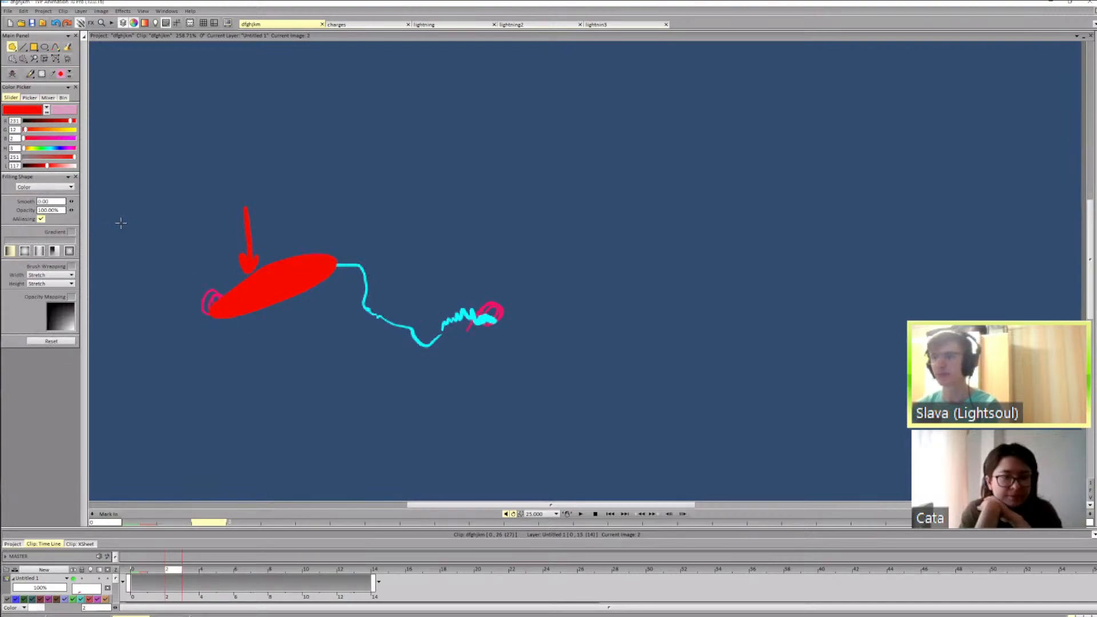
Step: Remove the red markings and retrace the arc's left section in images 0 and 2 with a pen of size 1.00
type("d1")
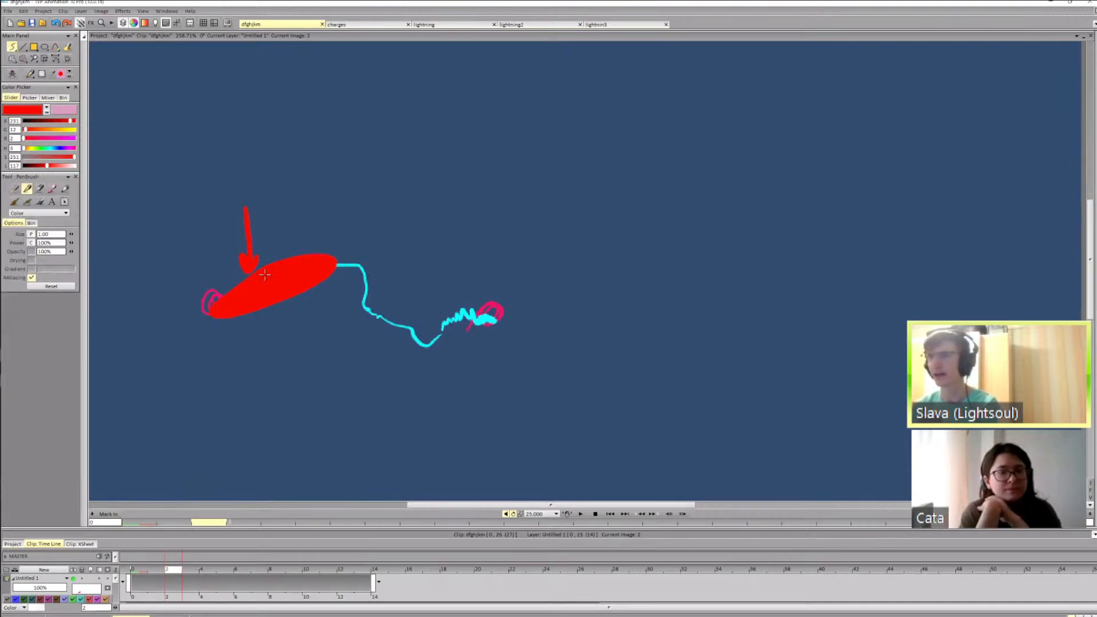
key("ctrl+z")
key("ctrl+z")
key("Left")
key("Left")
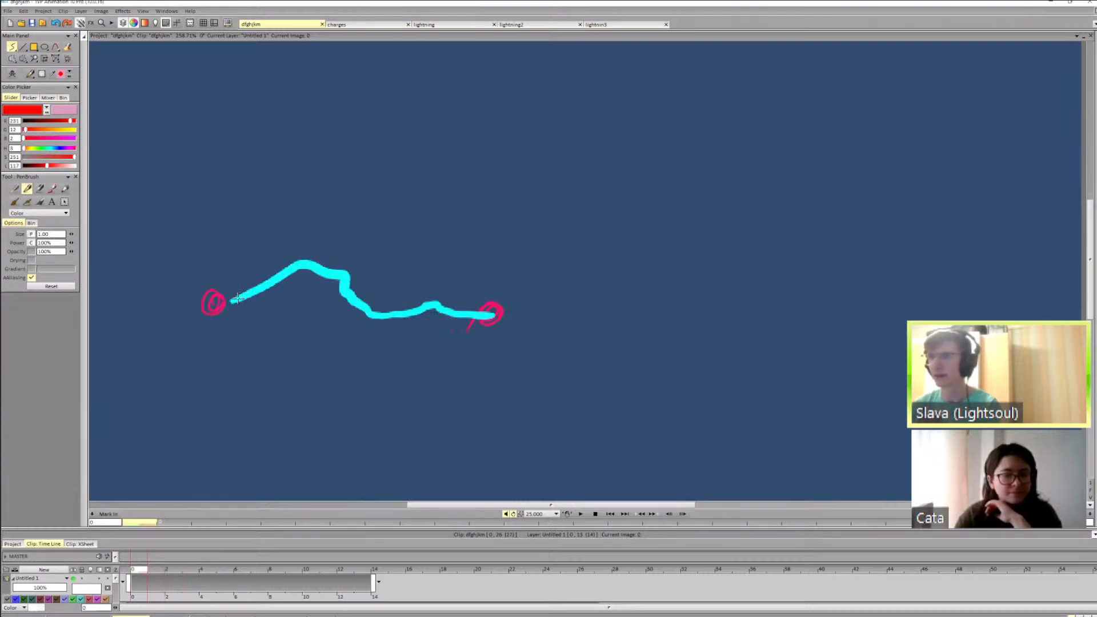
left_click_drag(231, 302, 296, 271)
key("Right")
key("Right")
left_click_drag(233, 302, 274, 295)
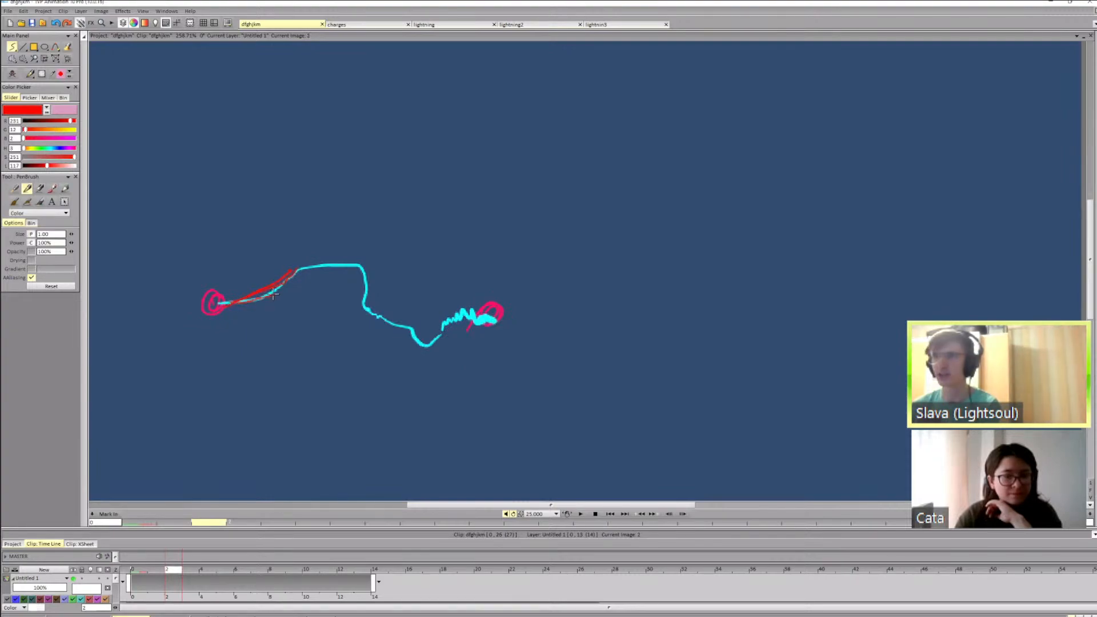
Step: Trace the arc's left section in images 3 and 4, mark its bend points, and sketch a looping red curve beside the arc in image 5
key("Right")
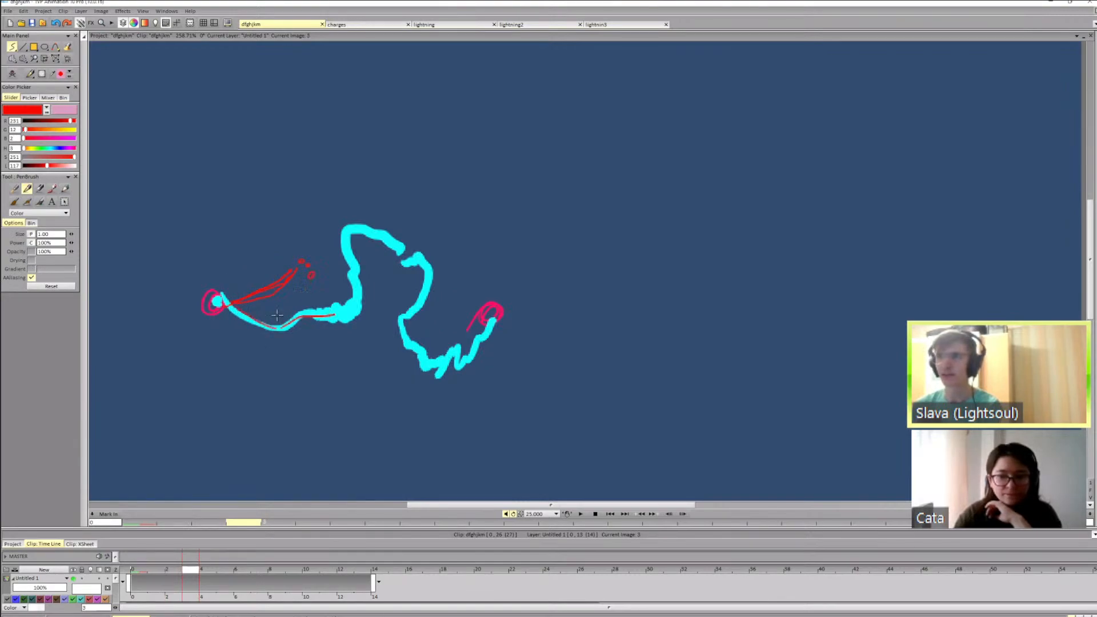
key("Right")
left_click_drag(262, 336, 327, 330)
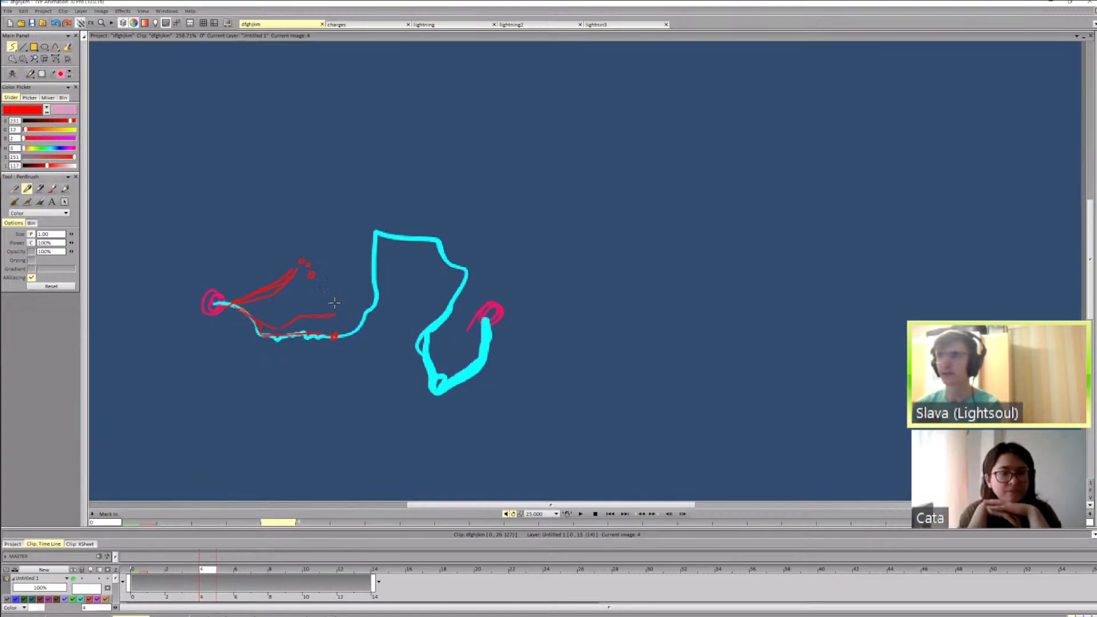
key("Right")
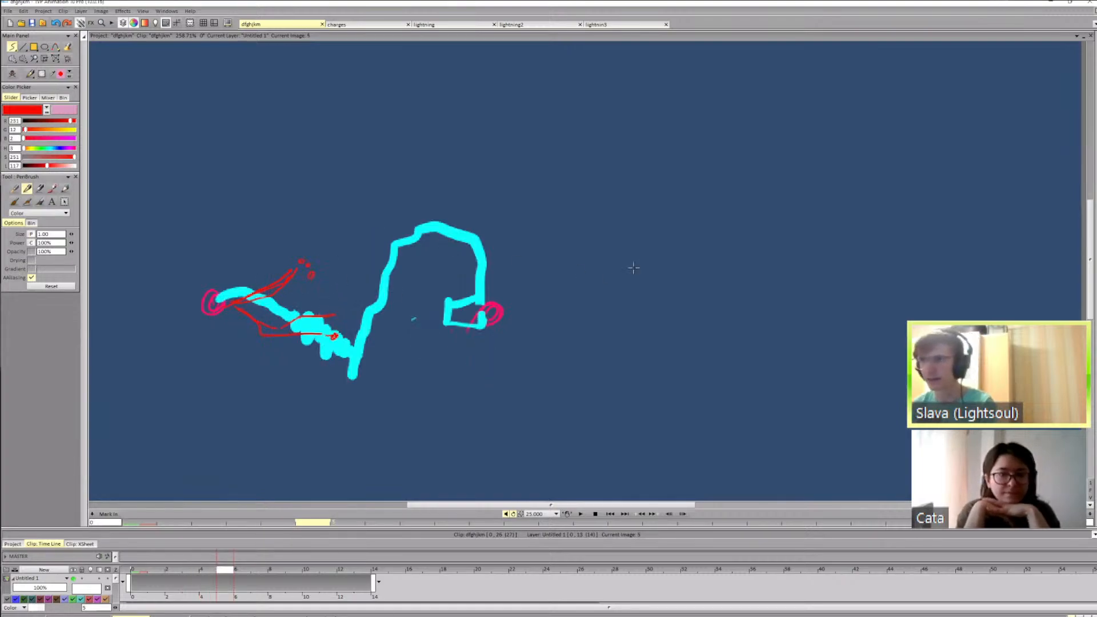
mouse_move(673, 321)
left_mouse_down()
mouse_move(640, 306)
mouse_move(676, 290)
left_mouse_up()
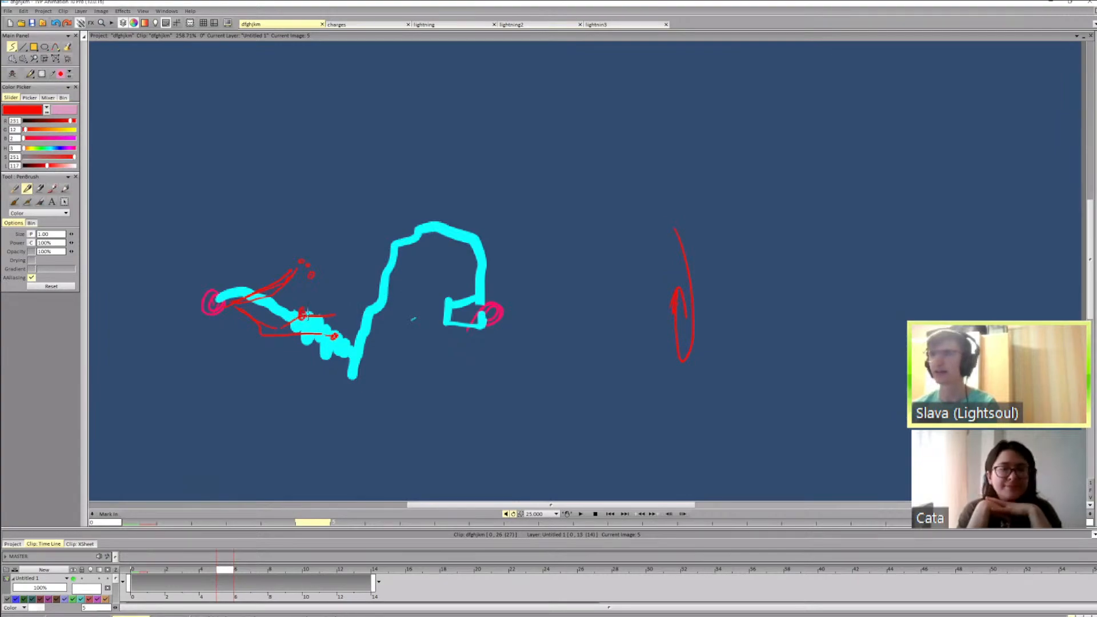
Step: Go back to image 1 and try a red arrow pointing right from the arc's steep drop
key("Right")
key("Left")
key("Left")
key("Left")
key("Left")
key("Left")
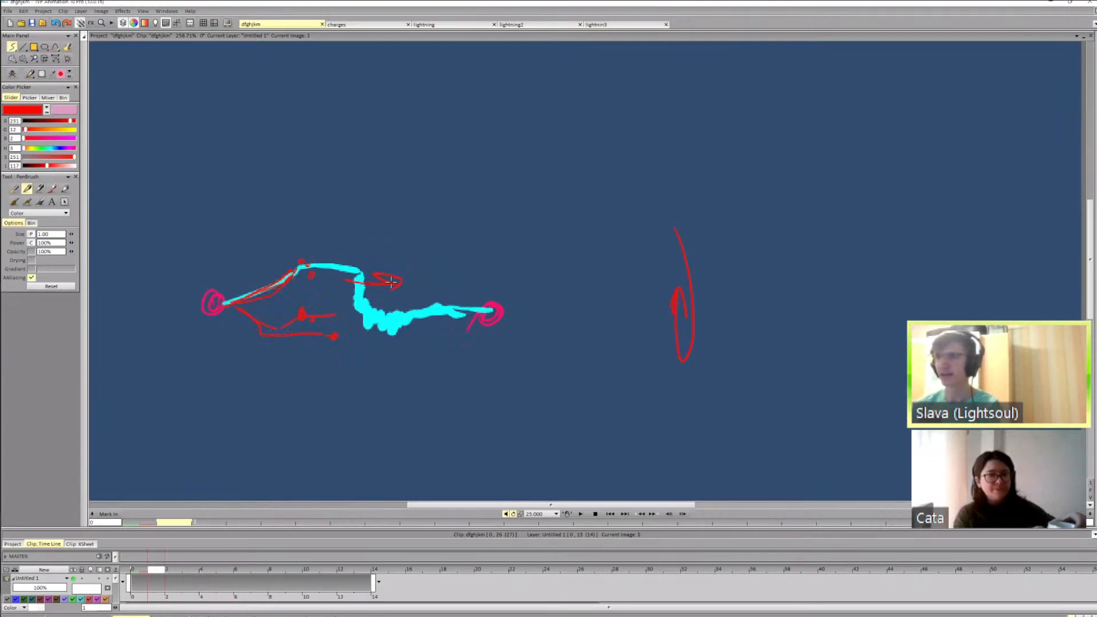
key("ctrl+z")
Step: Mark the arc's steep downward section with red strokes frame by frame, from image 0 through image 6
key("Right")
key("Right")
key("Left")
key("Left")
key("Left")
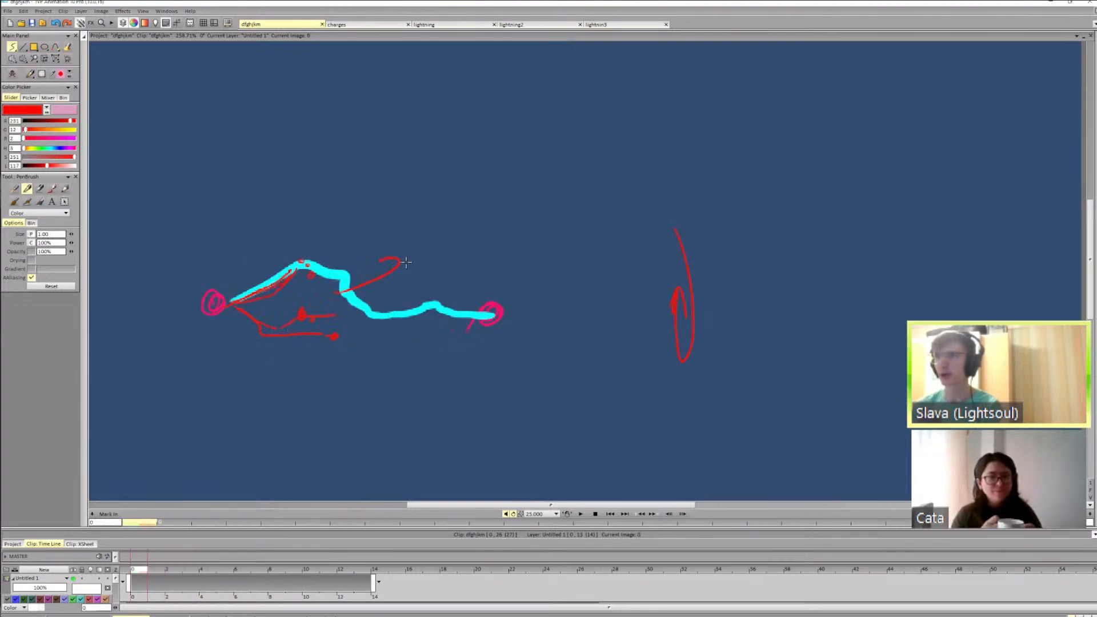
key("Right")
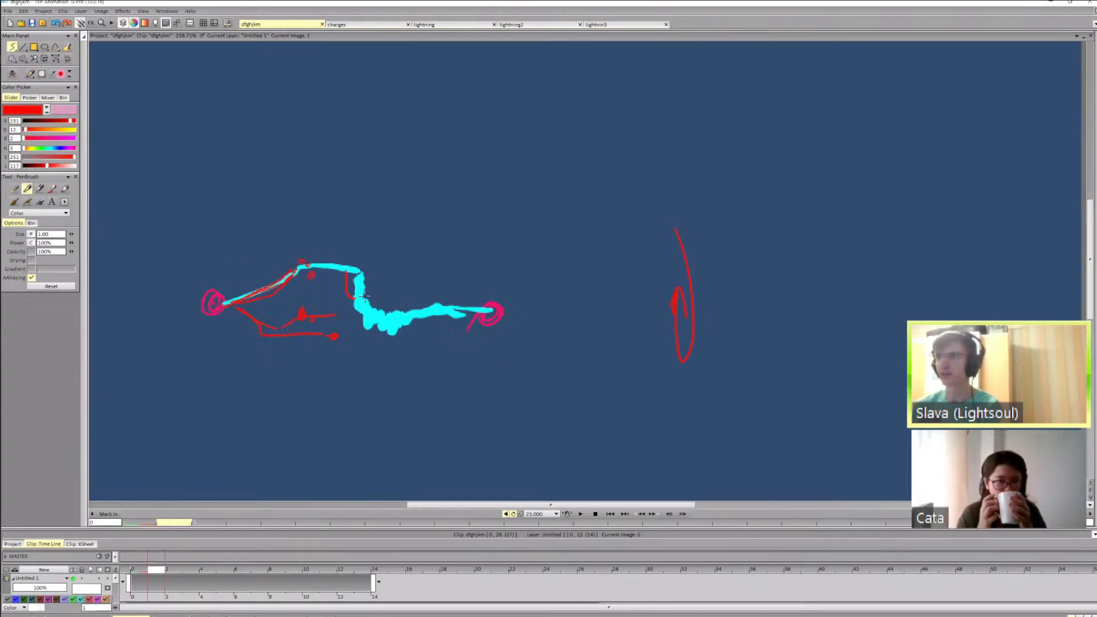
key("Right")
key("Right")
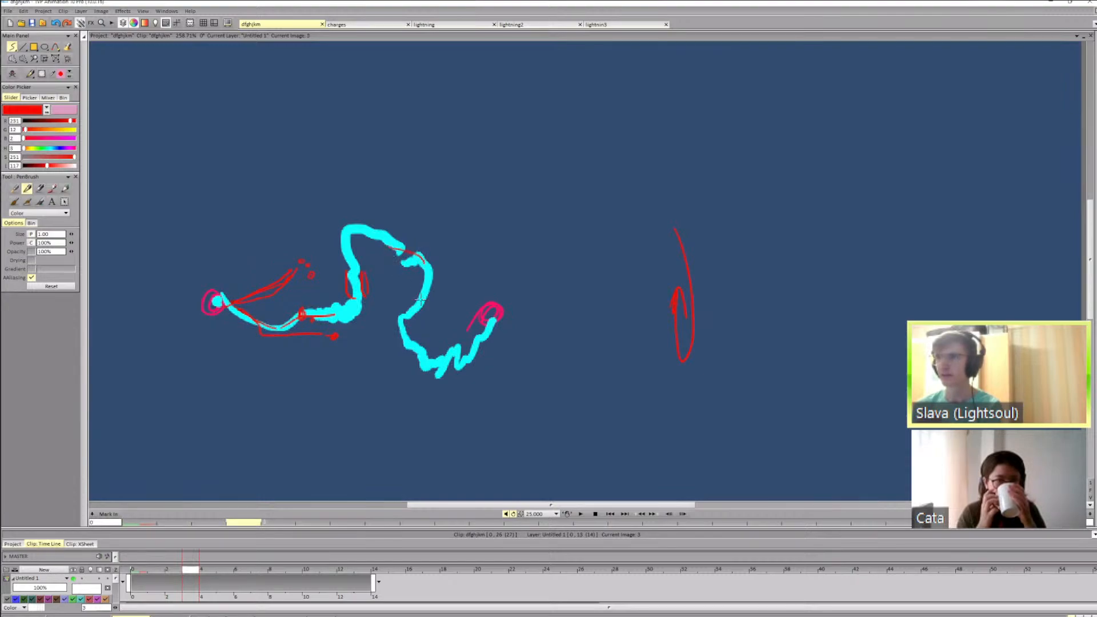
key("Right")
key("Right")
key("Right")
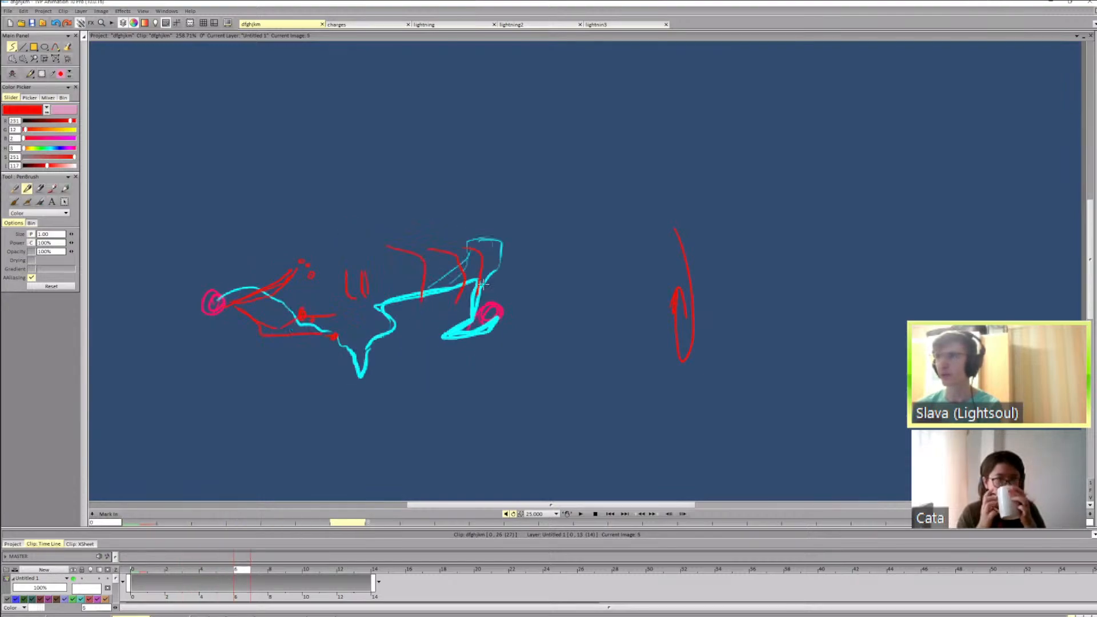
Step: Step back and forth through the images from image 0 to compare the arc's steep drop with the red strokes
key("Left")
key("Left")
key("Left")
key("Left")
key("Left")
key("Left")
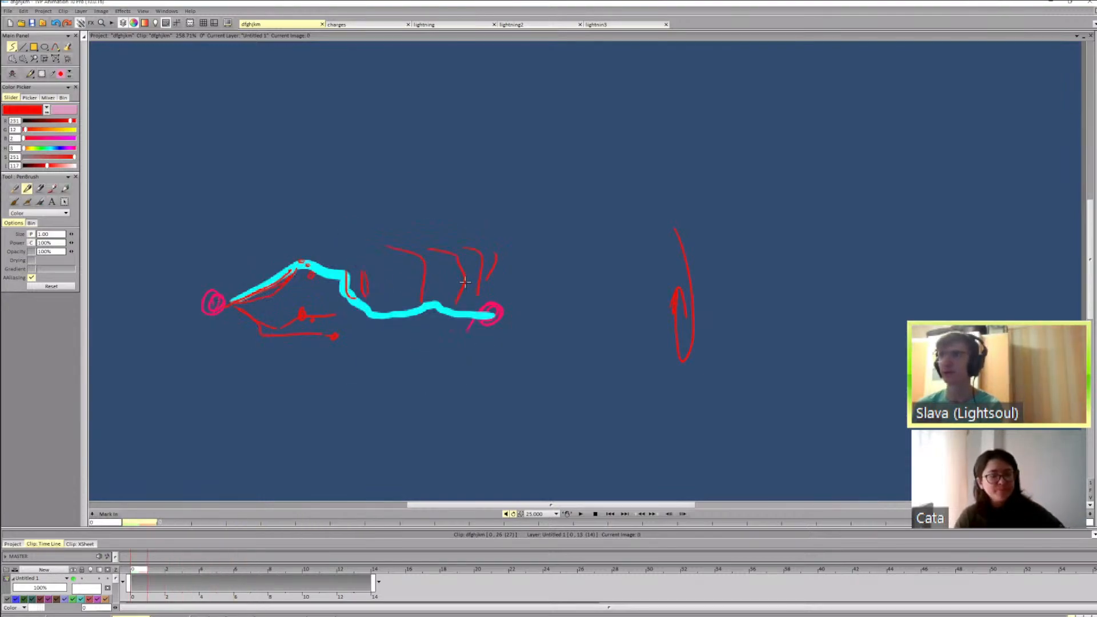
key("Right")
key("Right")
key("Left")
key("Left")
key("Right")
key("Right")
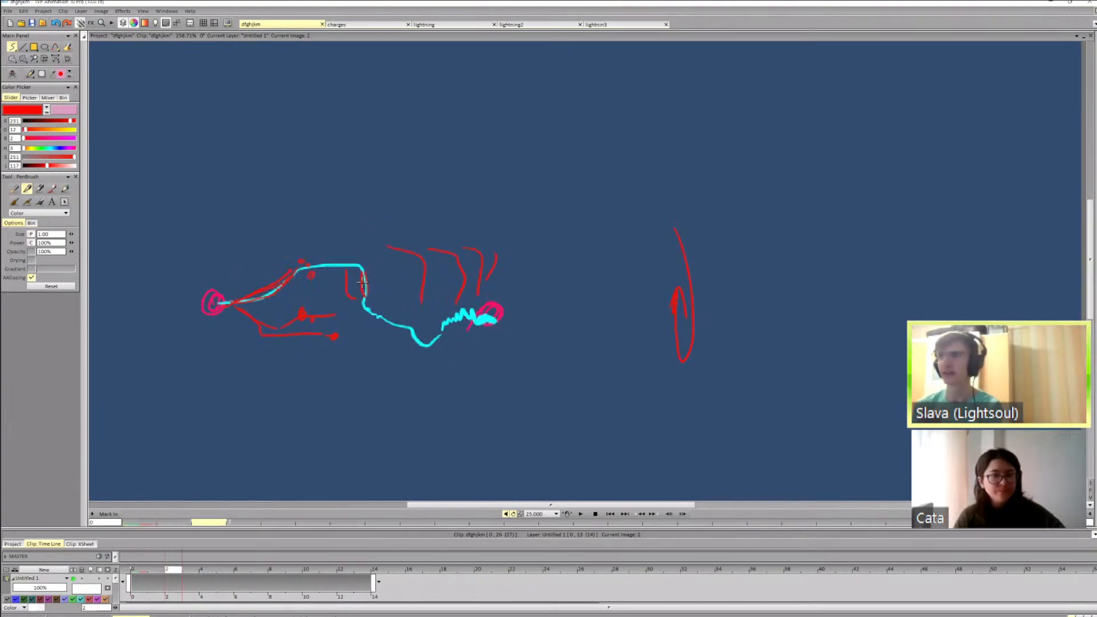
key("Right")
key("Right")
key("Right")
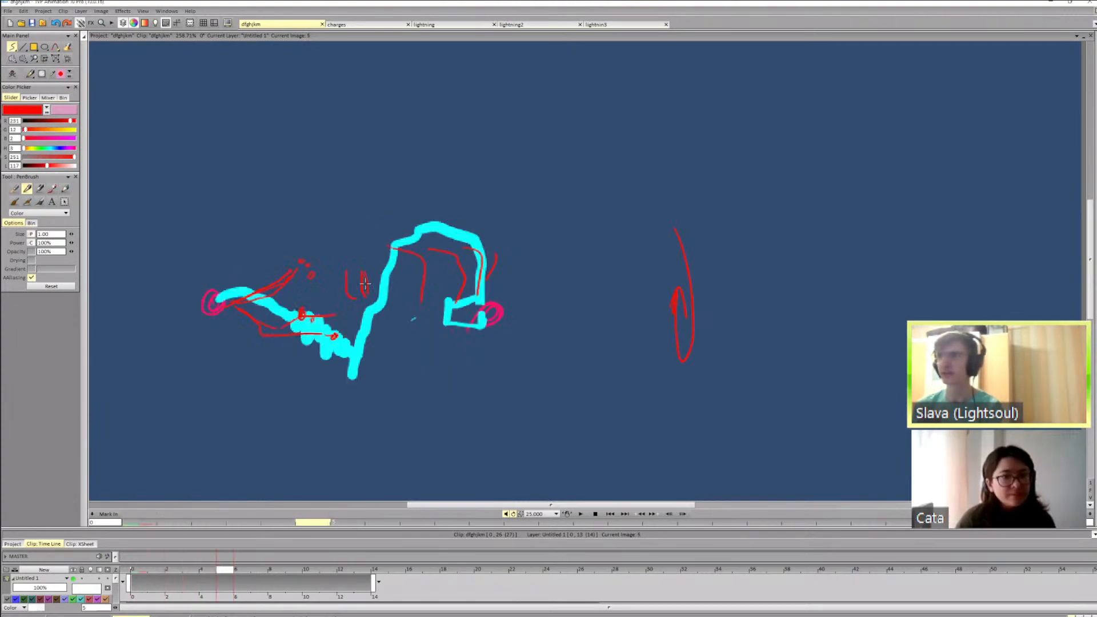
key("Right")
key("Right")
key("Left")
key("Left")
key("Left")
key("Left")
key("Left")
key("Left")
key("Left")
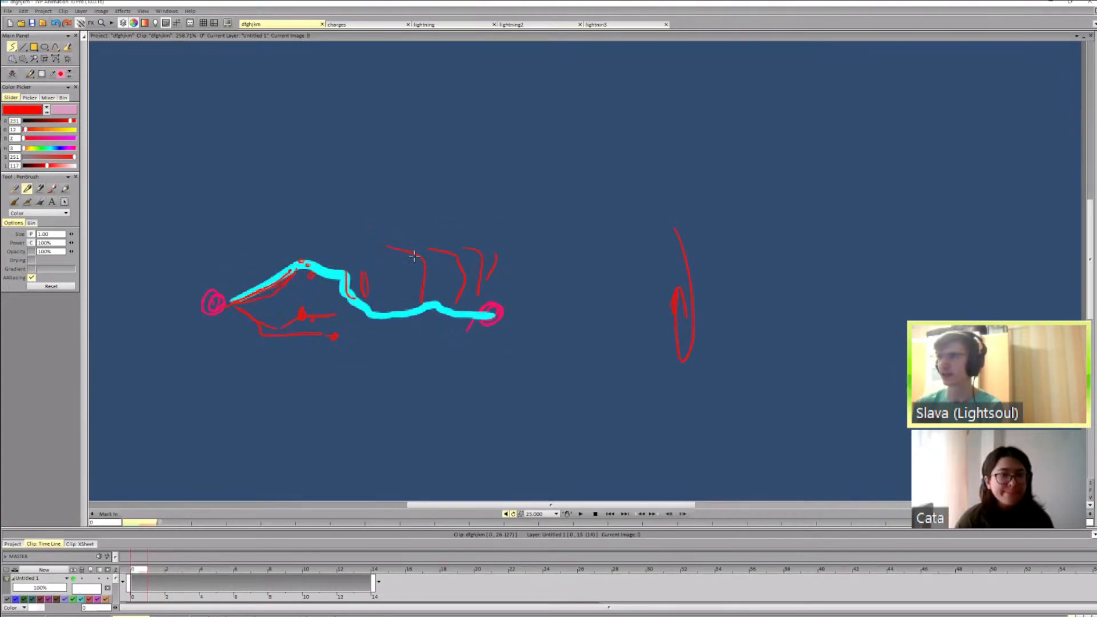
Step: Trace the arc's lower bend after the steep drop with short red strokes in images 0 to 4
left_click_drag(371, 318, 417, 313)
key("Right")
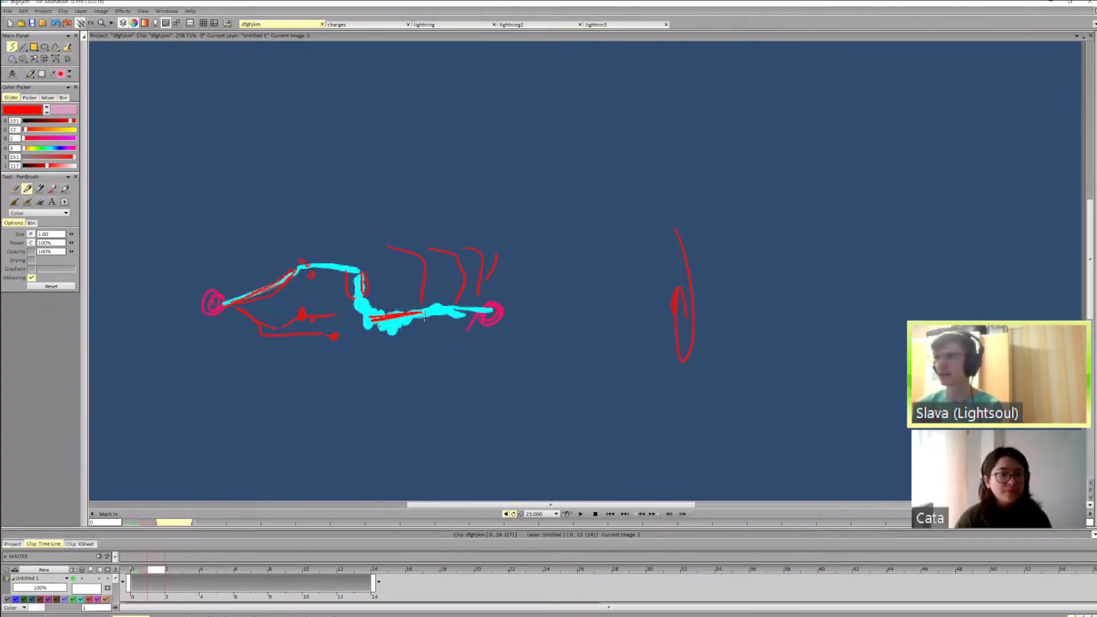
key("Right")
key("Right")
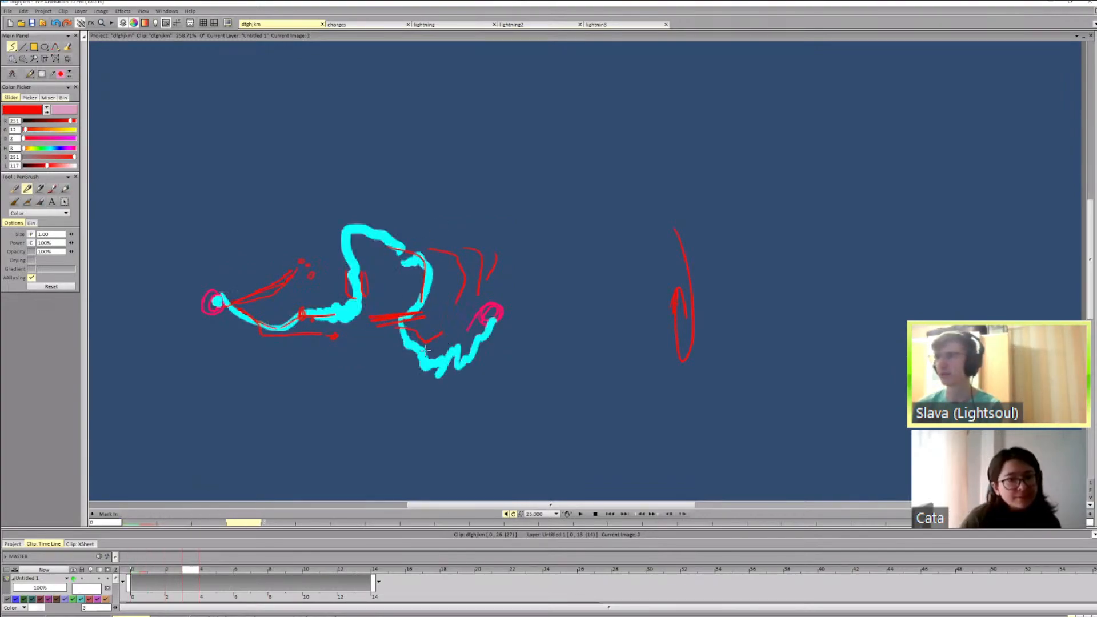
key("Right")
left_click_drag(435, 386, 478, 367)
key("Left")
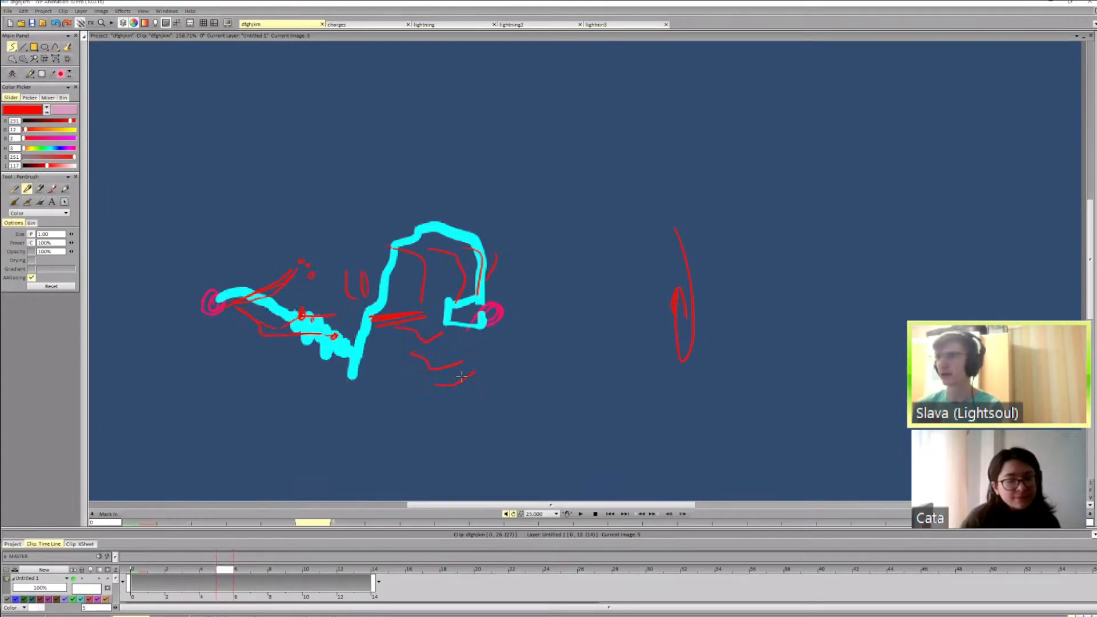
Step: Recheck the lower bend in neighbouring images and draw a red arrow curving from it toward the arc's right endpoint in image 4
key("Right")
key("Left")
key("Left")
key("Left")
key("Right")
key("Right")
key("Right")
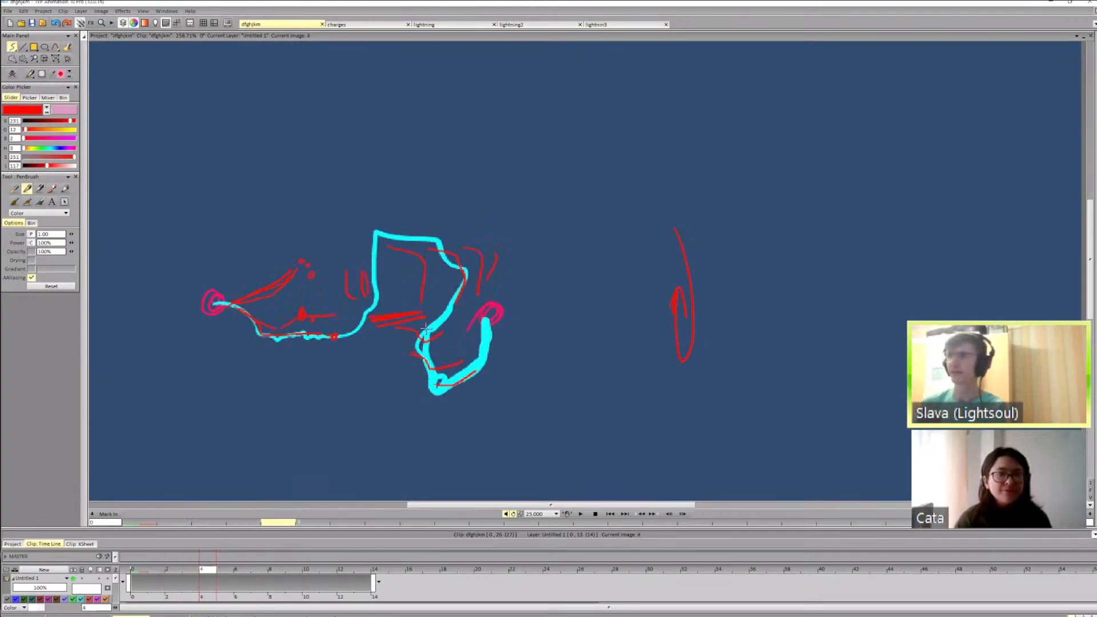
mouse_move(424, 321)
left_mouse_down()
mouse_move(483, 353)
mouse_move(481, 338)
left_mouse_up()
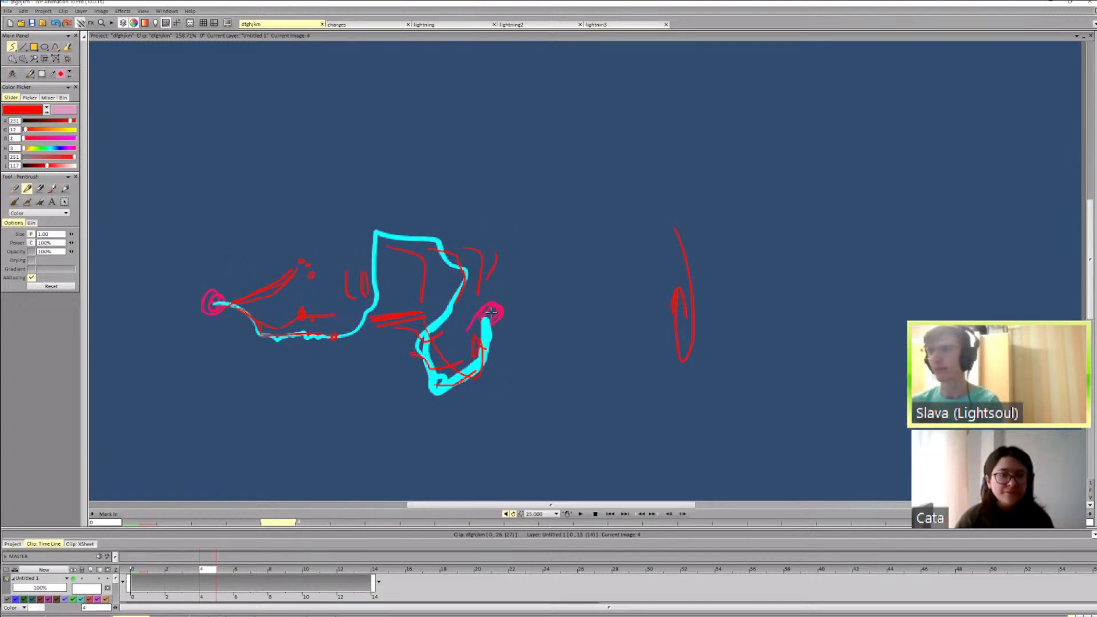
Step: Review the marked motion from image 0 onward, and remove all the red markings
key("Left")
key("Left")
key("Left")
key("Left")
key("Right")
key("Right")
key("Right")
key("Right")
key("Right")
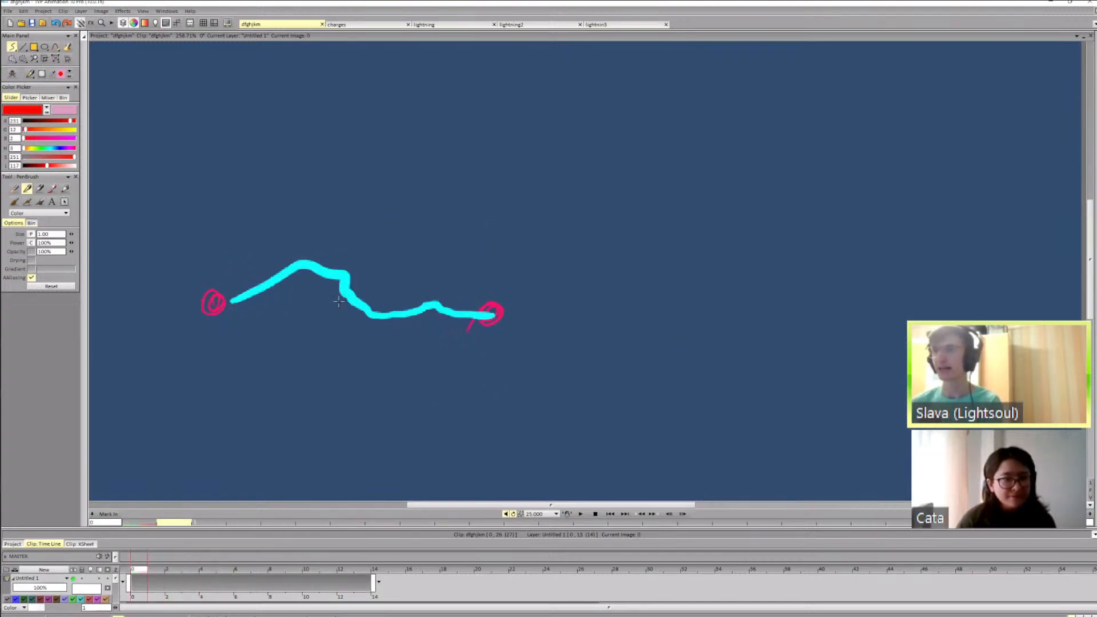
Step: Step through the unmarked images to examine how the cyan arc's overall shape changes between them
key("Left")
key("Left")
key("Left")
key("Left")
key("Left")
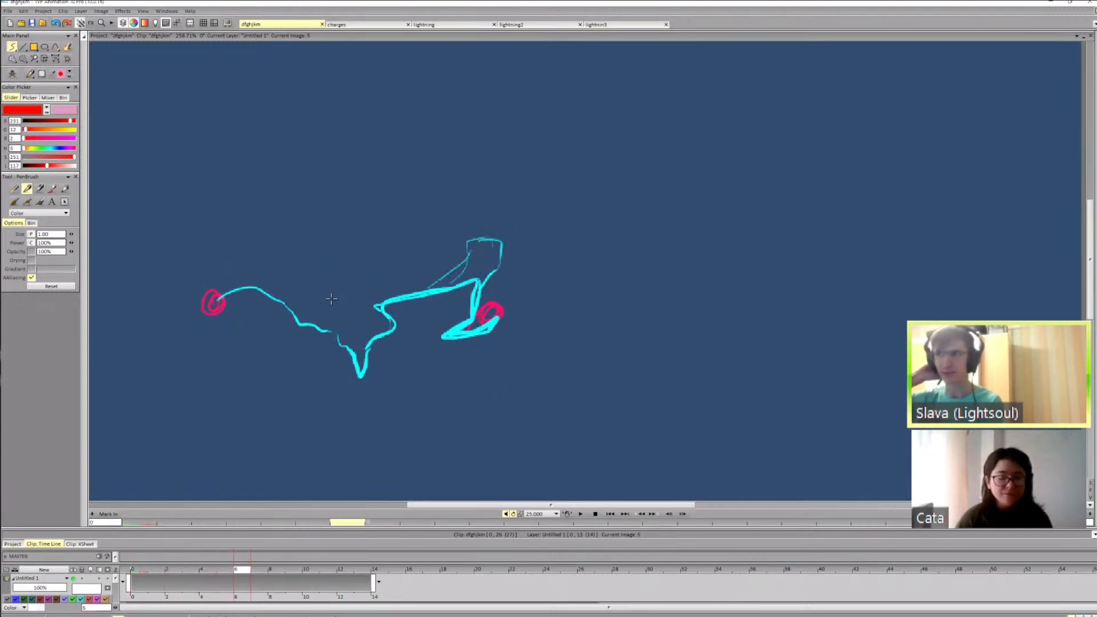
key("Right")
key("Right")
key("Right")
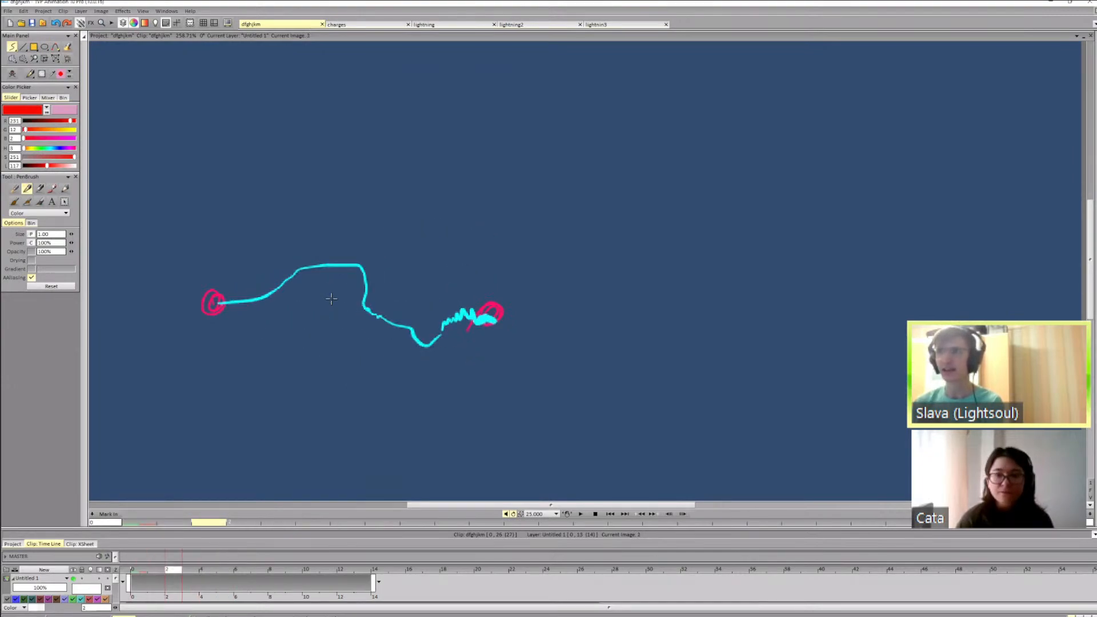
key("Left")
key("Left")
key("Left")
key("Right")
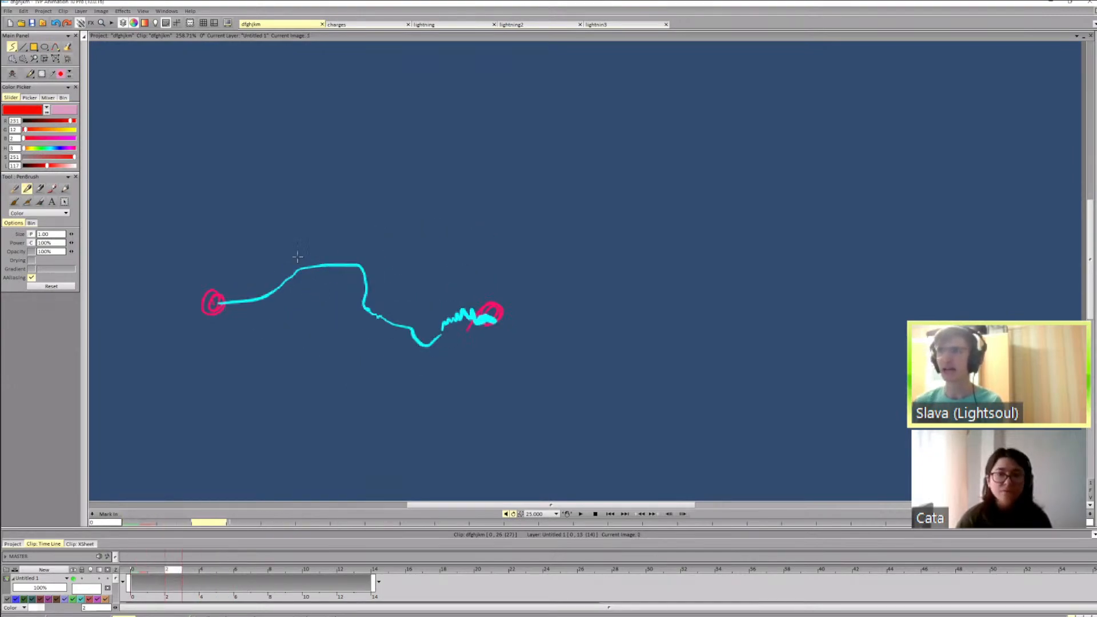
Step: Draw red arrows on image 0 pushing the left slope and middle dip down and the peak and right end up
key("Left")
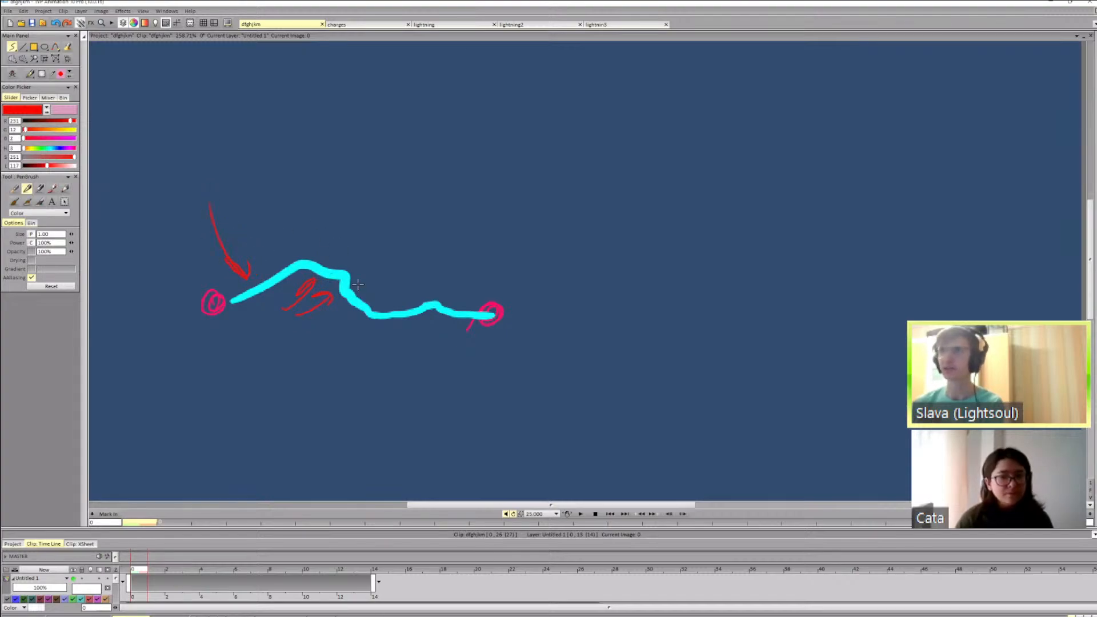
left_click_drag(232, 200, 274, 288)
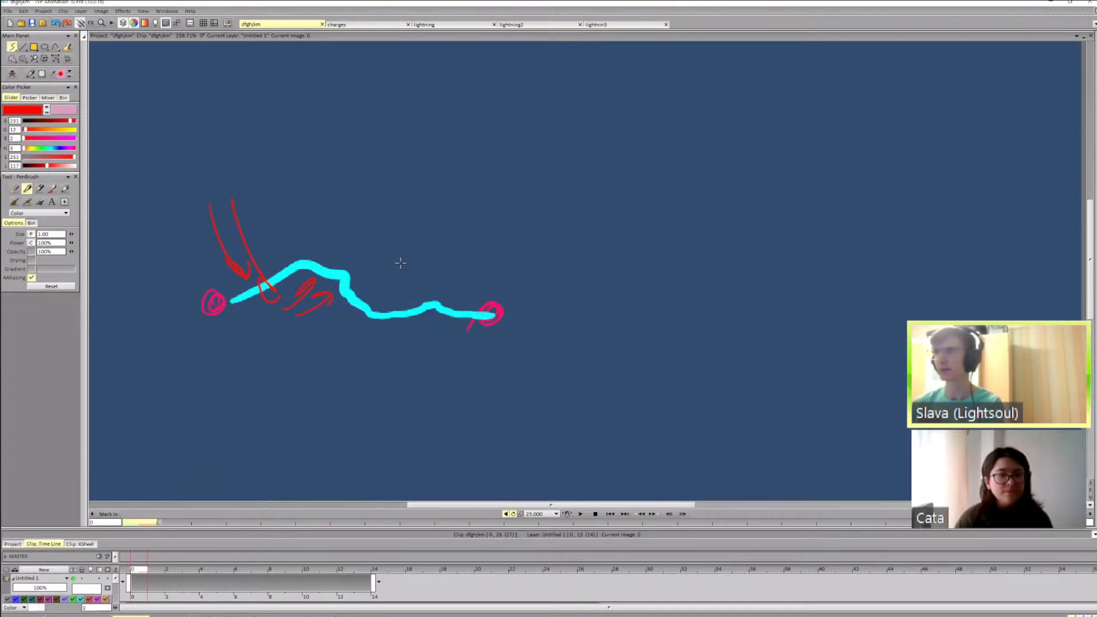
mouse_move(375, 215)
left_mouse_down()
mouse_move(379, 291)
mouse_move(390, 310)
left_mouse_up()
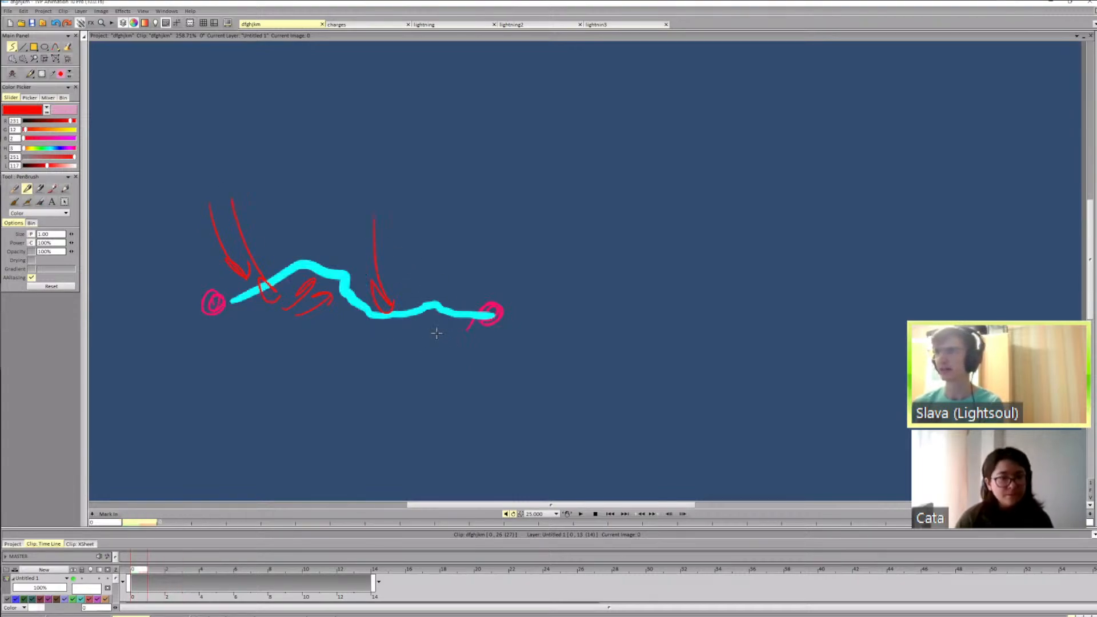
left_click_drag(463, 332, 473, 320)
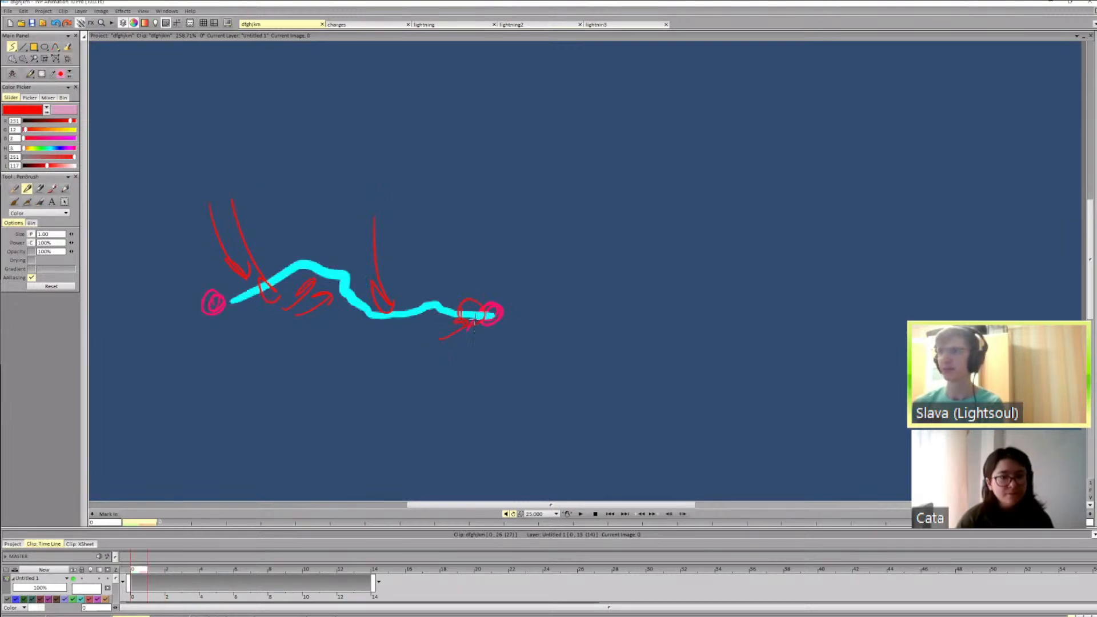
key("ctrl+z")
Step: Compare the red arrows with the arc in images 0 to 2, and remove them
key("Right")
key("Right")
key("Left")
key("Left")
key("Right")
key("Right")
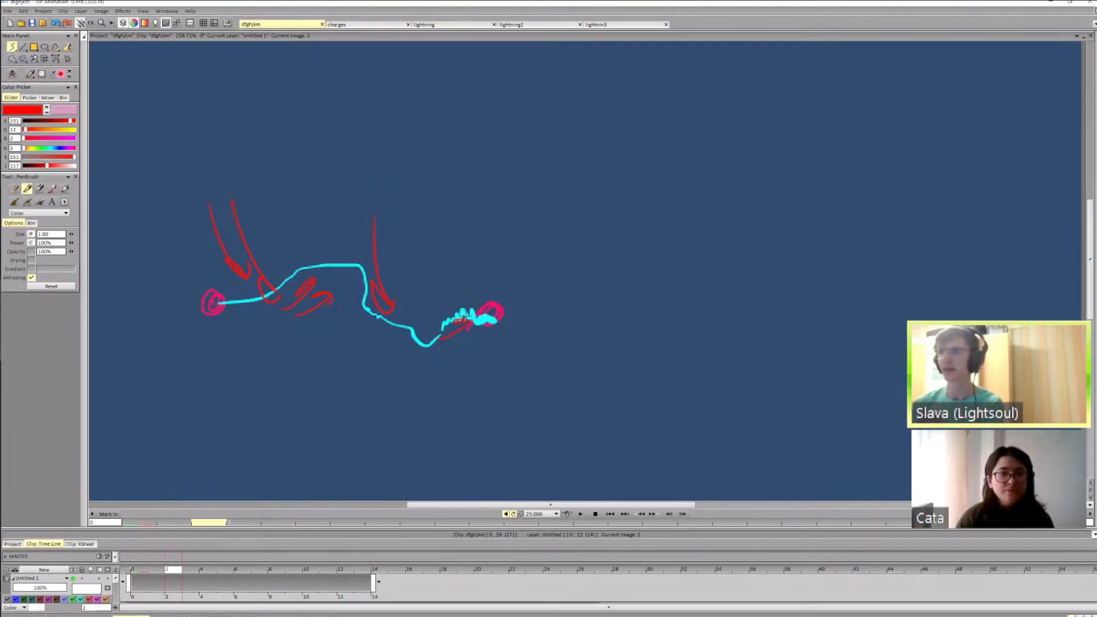
key("Left")
key("Right")
key("Right")
key("Right")
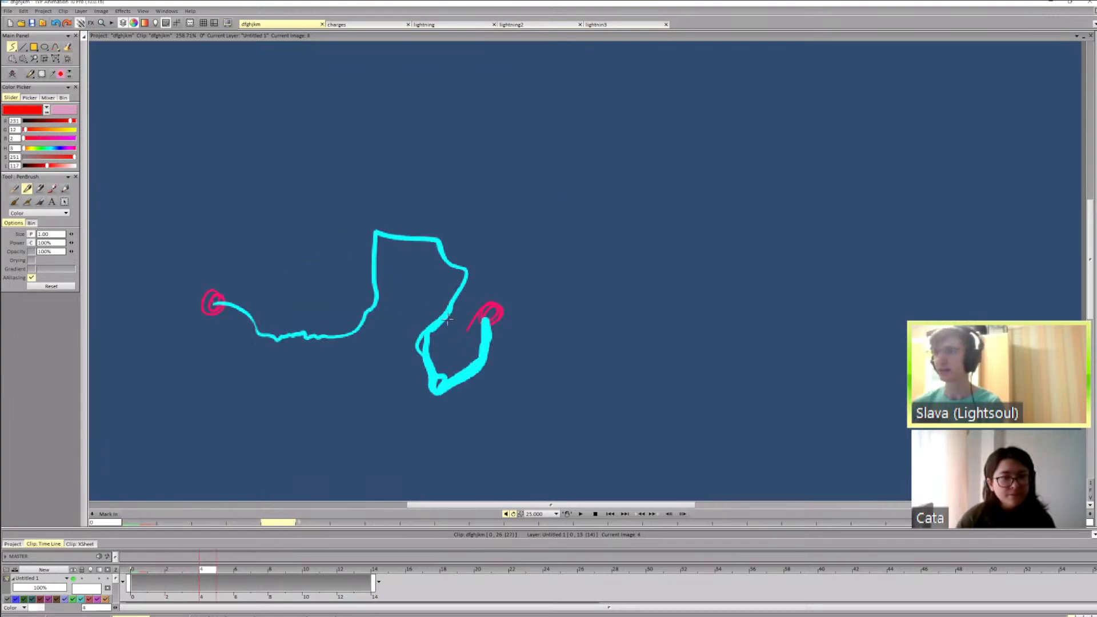
Step: Examine the cyan arc's motion across images 0 to 4 and on through the end of the sequence, returning to image 0
key("Left")
key("Left")
key("Left")
key("Left")
key("Right")
key("Right")
key("Right")
key("Right")
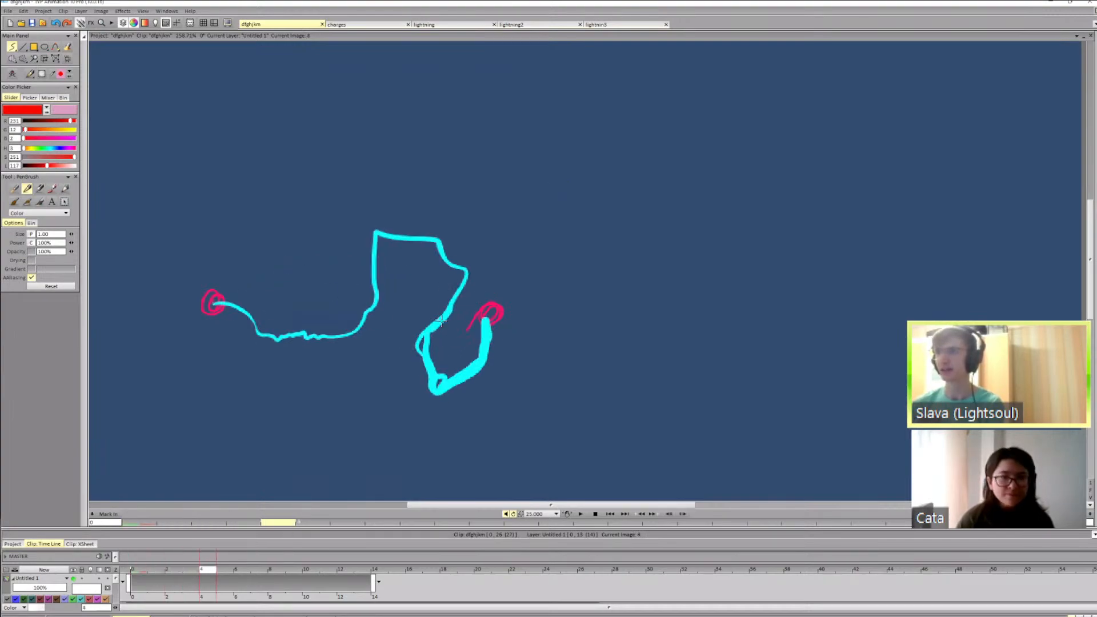
key("Right")
key("Right")
key("Right")
key("Right")
key("Right")
key("Right")
key("Right")
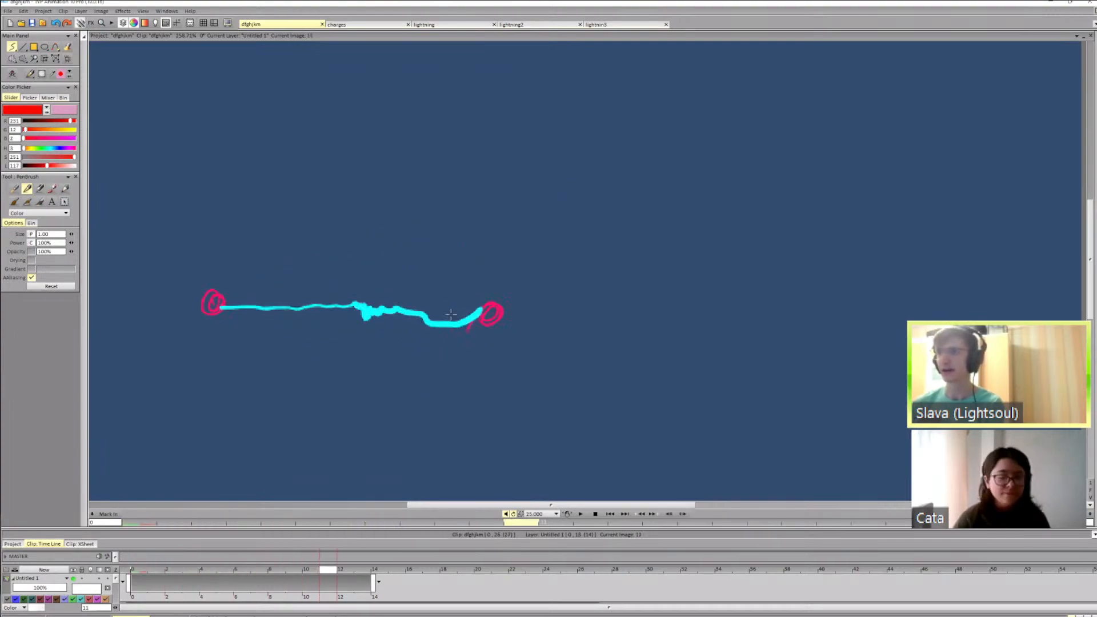
key("Right")
key("Right")
key("Right")
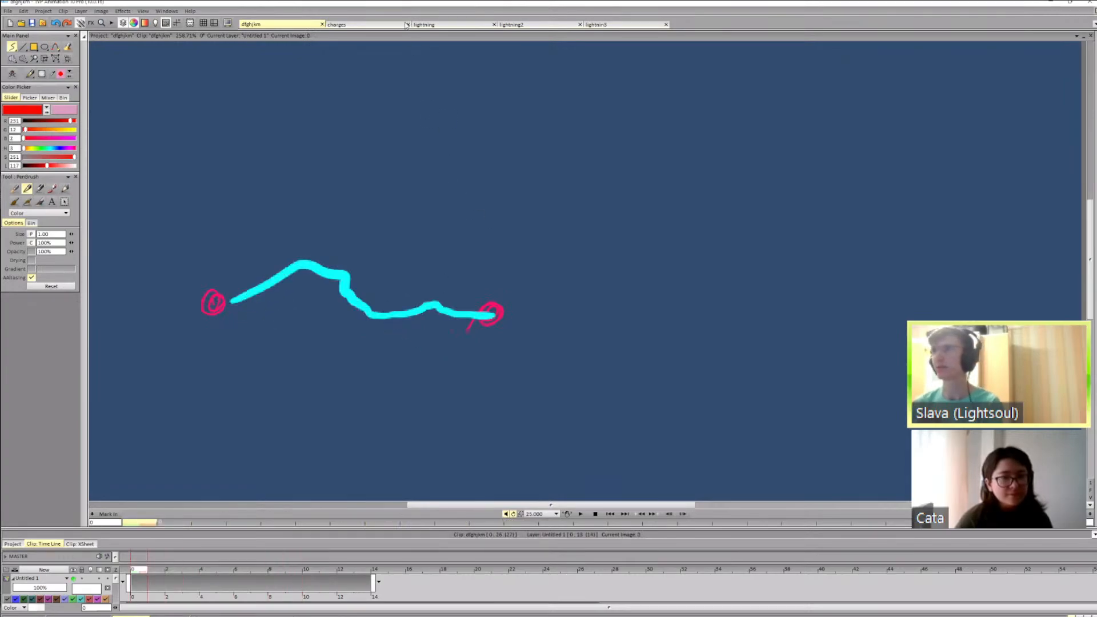
Step: In the charges project, hide the purple arc's layer and make the single-image layer Untitled 7 current
left_click(365, 24)
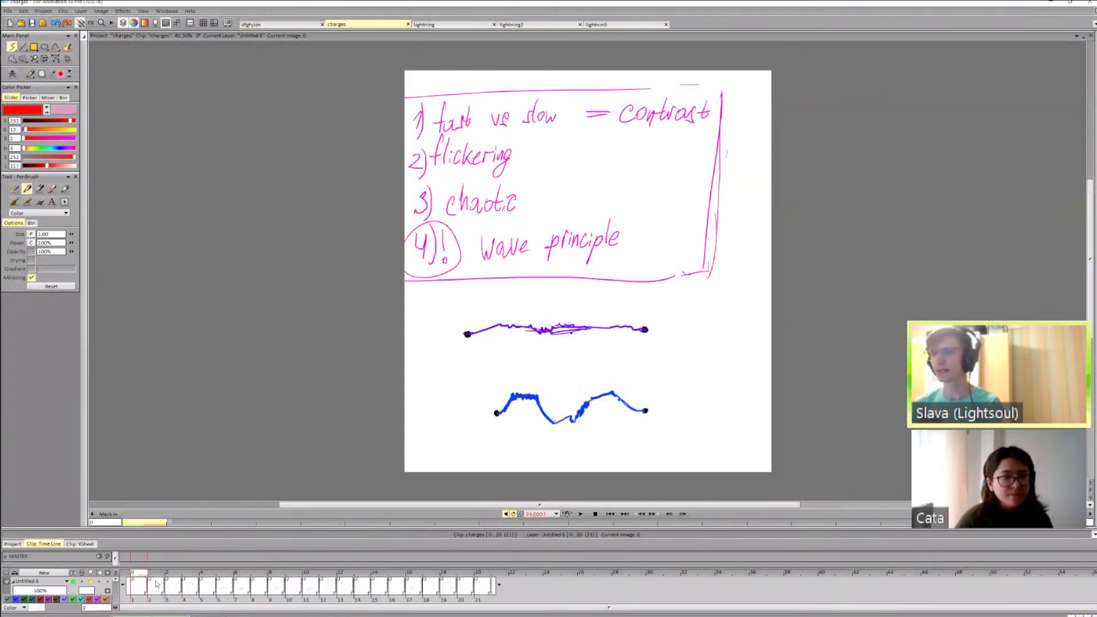
left_click(73, 582)
key("Up")
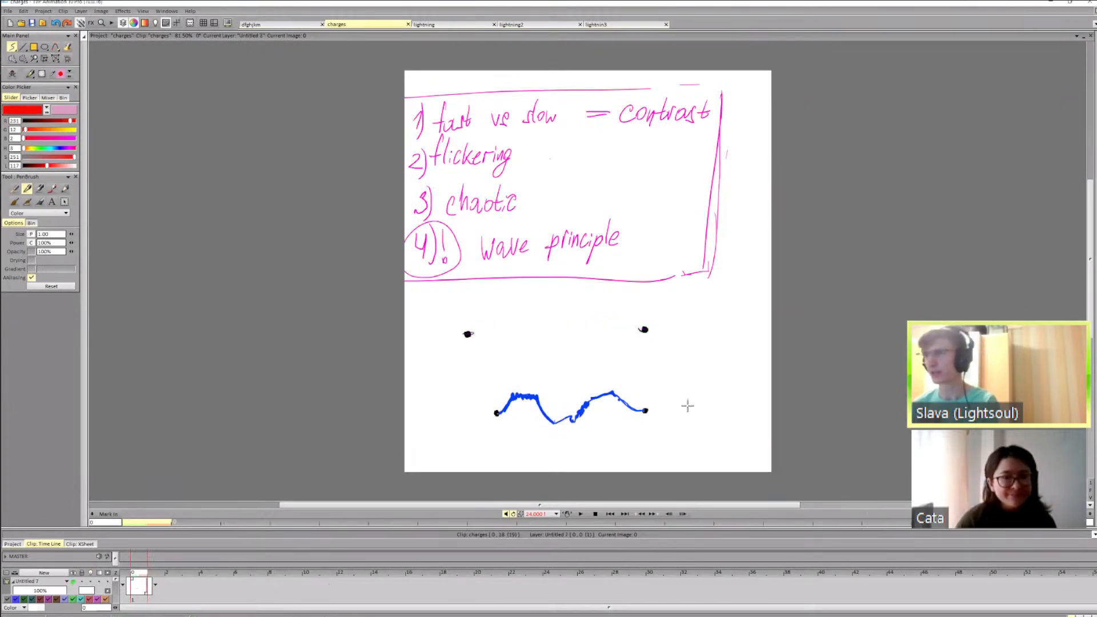
Step: Set the pen to a violet-blue colour with hue 248 and lightness 134, and its size to 7.00
scroll(589, 337, "up", 4)
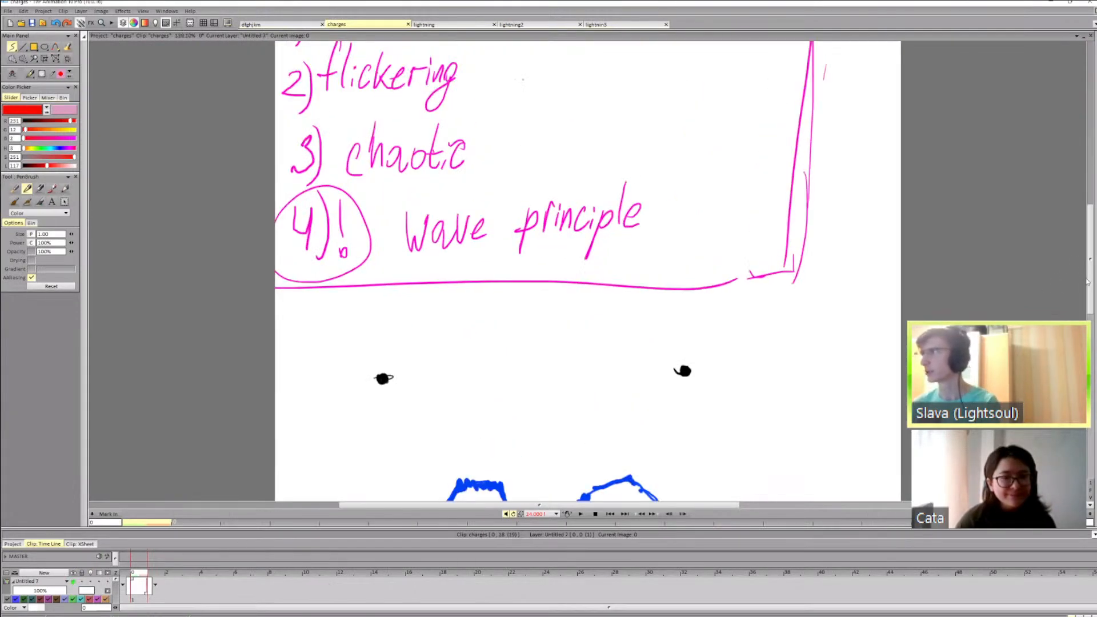
scroll(838, 466, "up", 1)
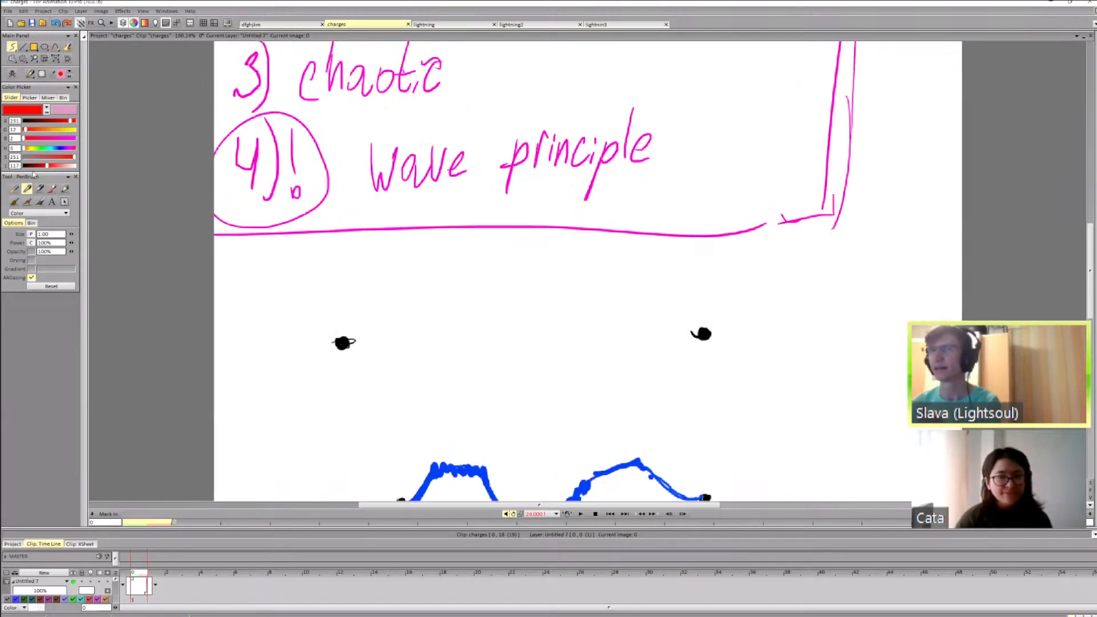
left_click(48, 165)
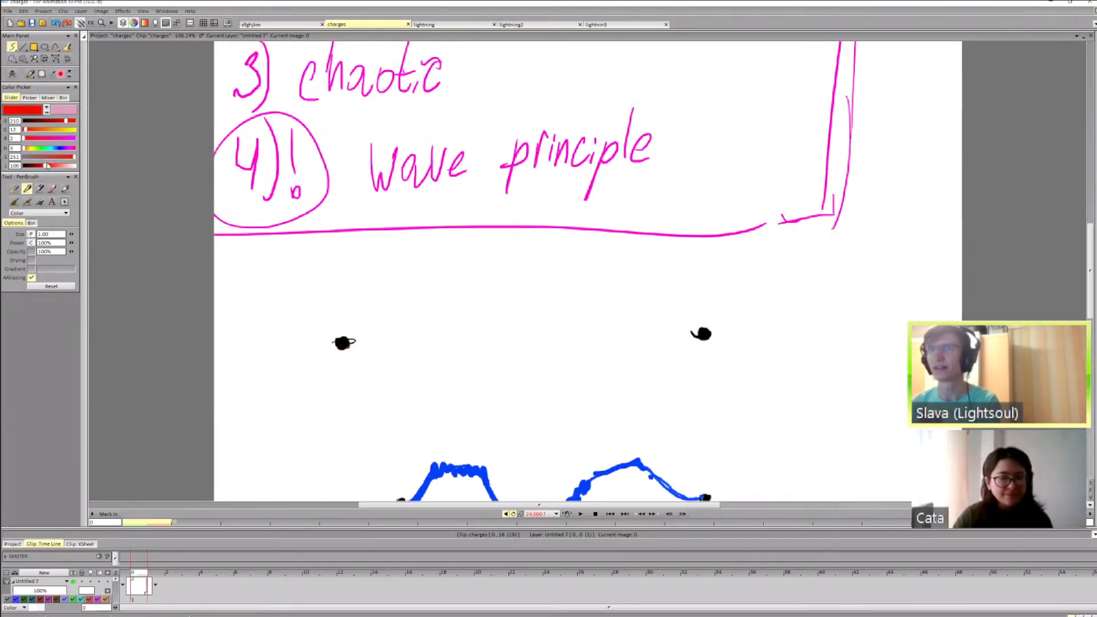
left_click_drag(55, 149, 71, 150)
left_click(51, 165)
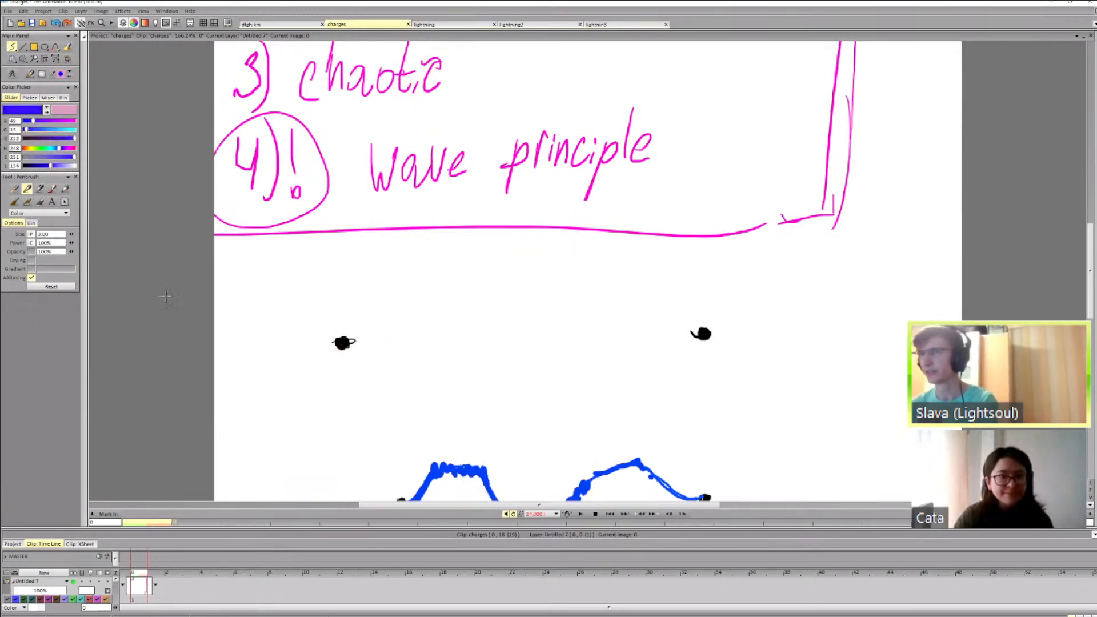
scroll(49, 235, "up", 2)
type("7")
key("Return")
Step: Draw a violet-blue, slightly jagged arc between the two upper black dots in image 0 and advance to image 1
left_click_drag(307, 328, 429, 325)
key("ctrl+z")
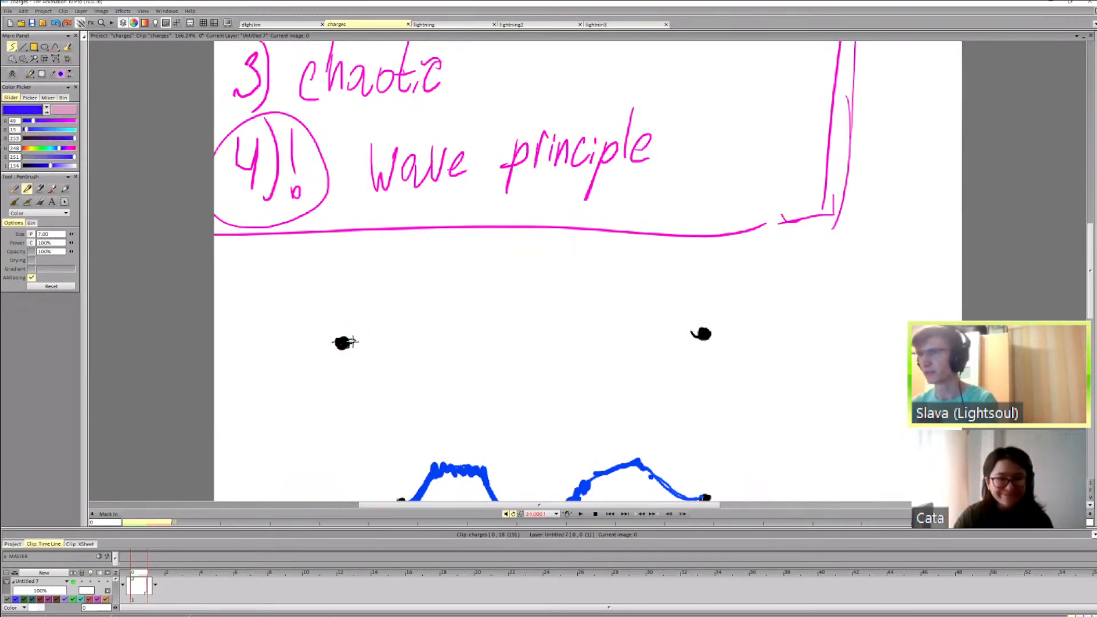
mouse_move(350, 343)
left_mouse_down()
mouse_move(407, 321)
mouse_move(703, 333)
left_mouse_up()
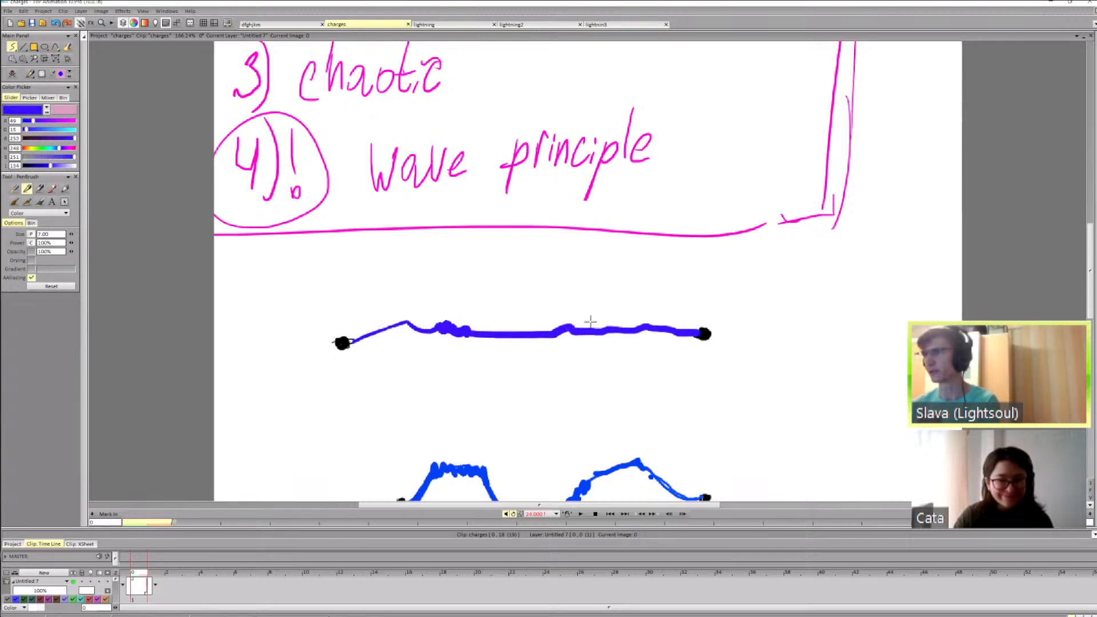
key("Right")
key("Left")
key("Right")
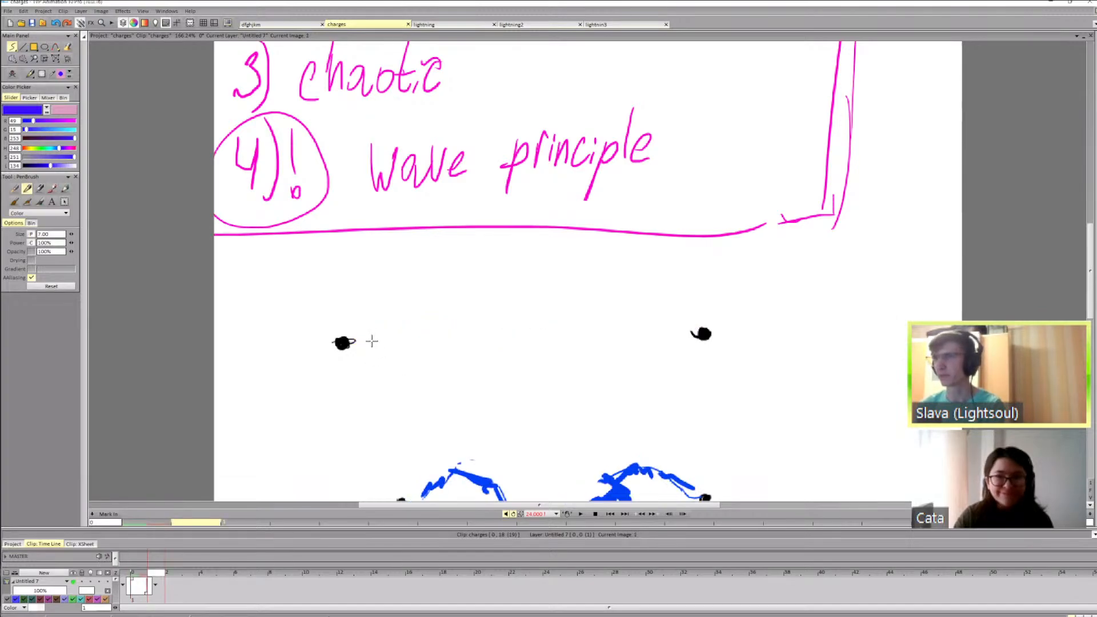
Step: In image 1, draw the arc's first rising section from the left black dot to a peak, comparing it with image 0
key("Left")
key("Right")
key("Left")
key("Right")
mouse_move(360, 342)
left_mouse_down()
mouse_move(346, 343)
mouse_move(435, 313)
left_mouse_up()
key("Left")
key("Right")
key("Left")
key("Right")
key("Left")
key("Right")
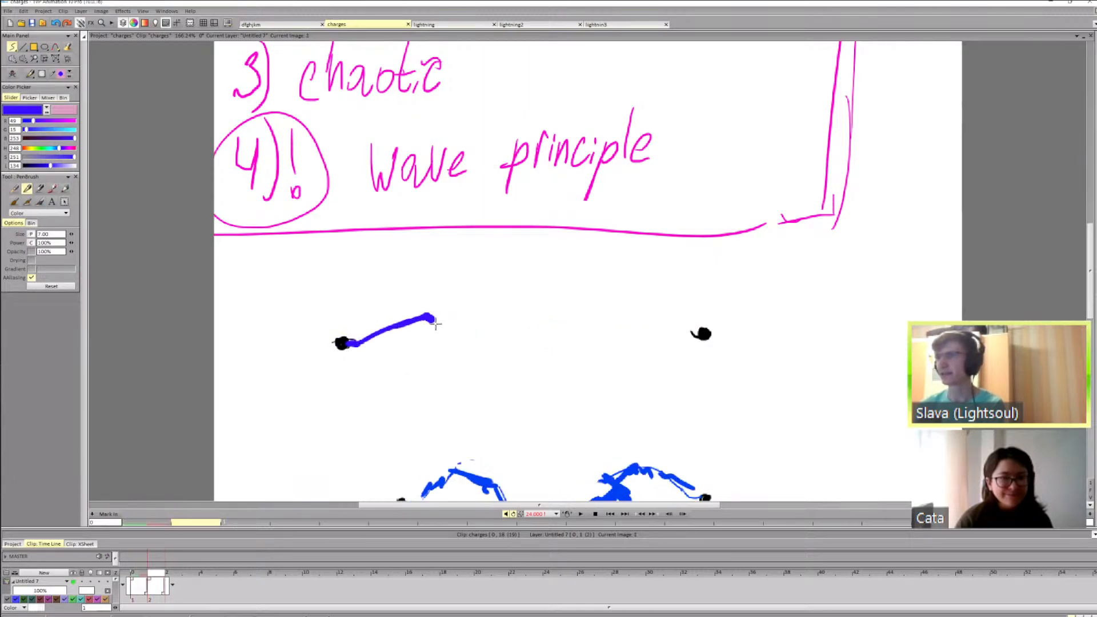
Step: Continue the image 1 arc from the peak down into a flatter middle section, checking it against image 0
key("Left")
key("Right")
key("Left")
key("Right")
mouse_move(349, 318)
left_mouse_down()
mouse_move(439, 288)
mouse_move(425, 304)
mouse_move(433, 292)
mouse_move(458, 300)
mouse_move(432, 318)
mouse_move(473, 328)
mouse_move(443, 324)
mouse_move(490, 339)
mouse_move(483, 332)
mouse_move(528, 334)
left_mouse_up()
key("ctrl+z")
key("ctrl+z")
key("Left")
key("Right")
key("Left")
key("Right")
key("Left")
key("Right")
key("Left")
key("Right")
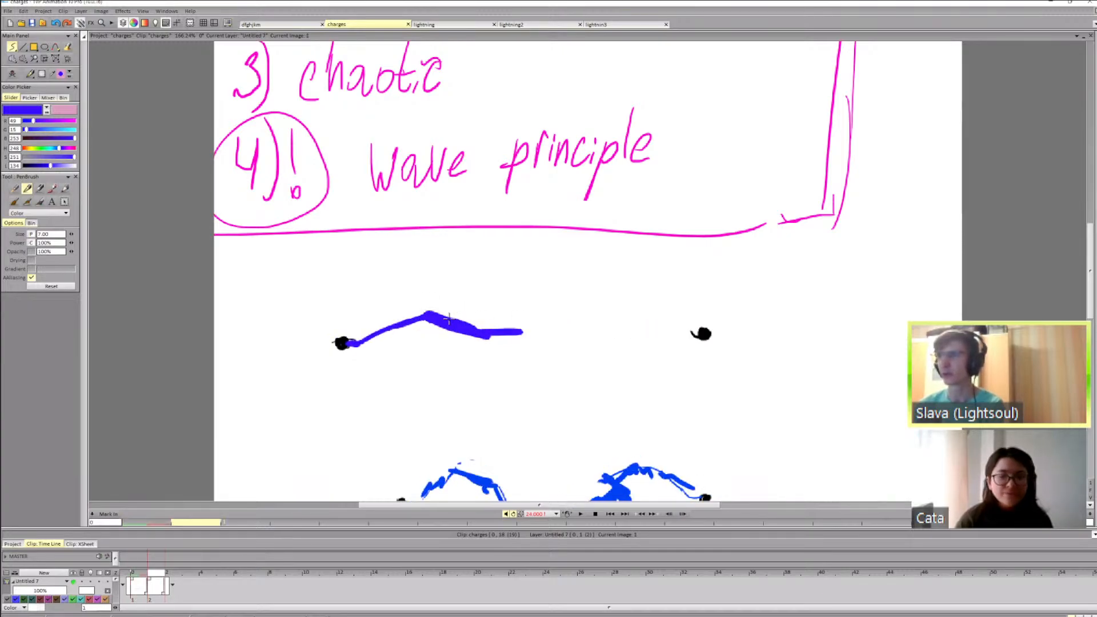
Step: Extend the image 1 arc to its small second peak, undoing the temporary marks above the first peak
key("Left")
key("Right")
left_click_drag(417, 288, 468, 316)
key("ctrl+z")
mouse_move(407, 282)
left_mouse_down()
mouse_move(490, 301)
mouse_move(548, 335)
mouse_move(598, 334)
mouse_move(555, 335)
left_mouse_up()
key("ctrl+z")
key("Left")
key("Right")
key("Left")
key("Right")
key("ctrl+z")
key("ctrl+z")
key("ctrl+z")
key("Left")
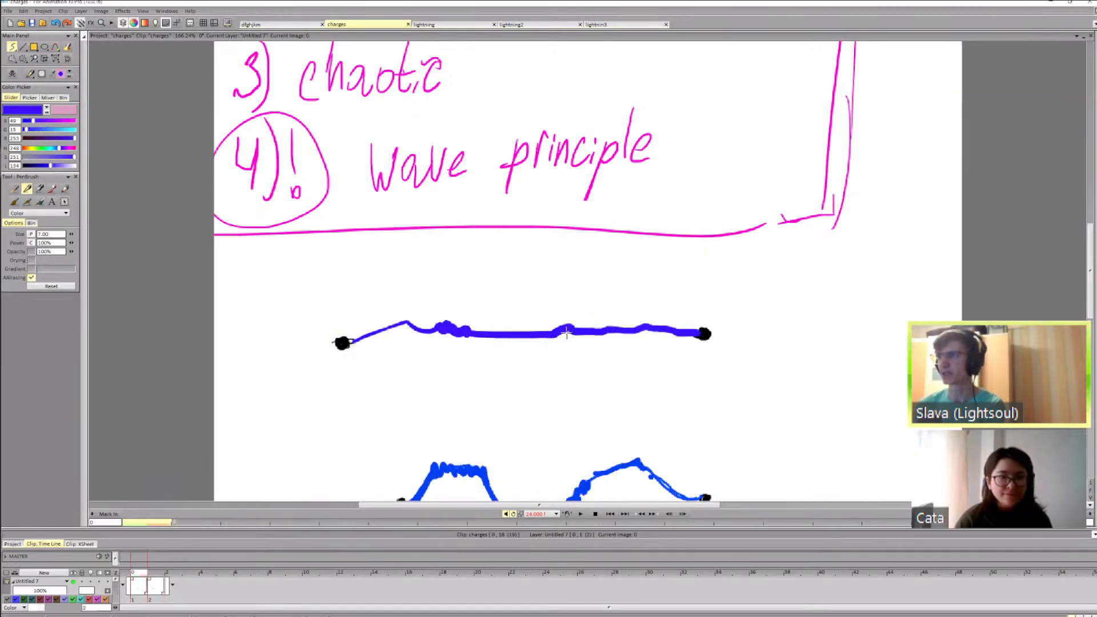
key("Right")
key("Left")
key("Right")
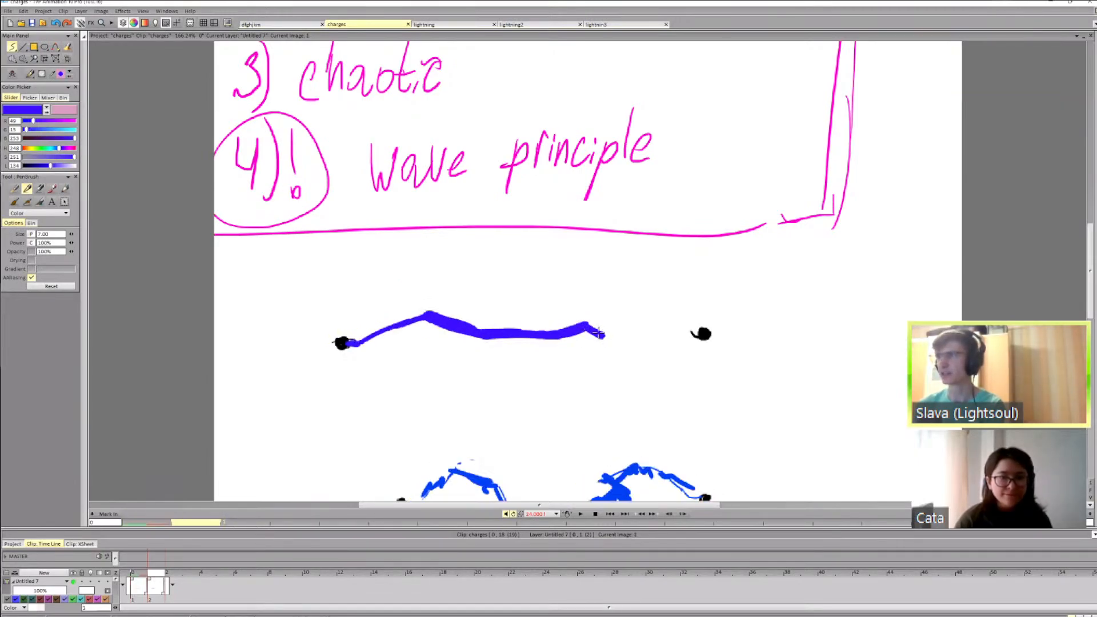
Step: Complete the image 1 arc to the right black dot and flip between images 0 and 1 to compare their shapes
key("Left")
mouse_move(598, 333)
left_mouse_down()
mouse_move(629, 345)
mouse_move(643, 333)
mouse_move(632, 333)
mouse_move(675, 329)
mouse_move(645, 330)
mouse_move(703, 333)
left_mouse_up()
key("Right")
key("Left")
key("Right")
key("Left")
key("Right")
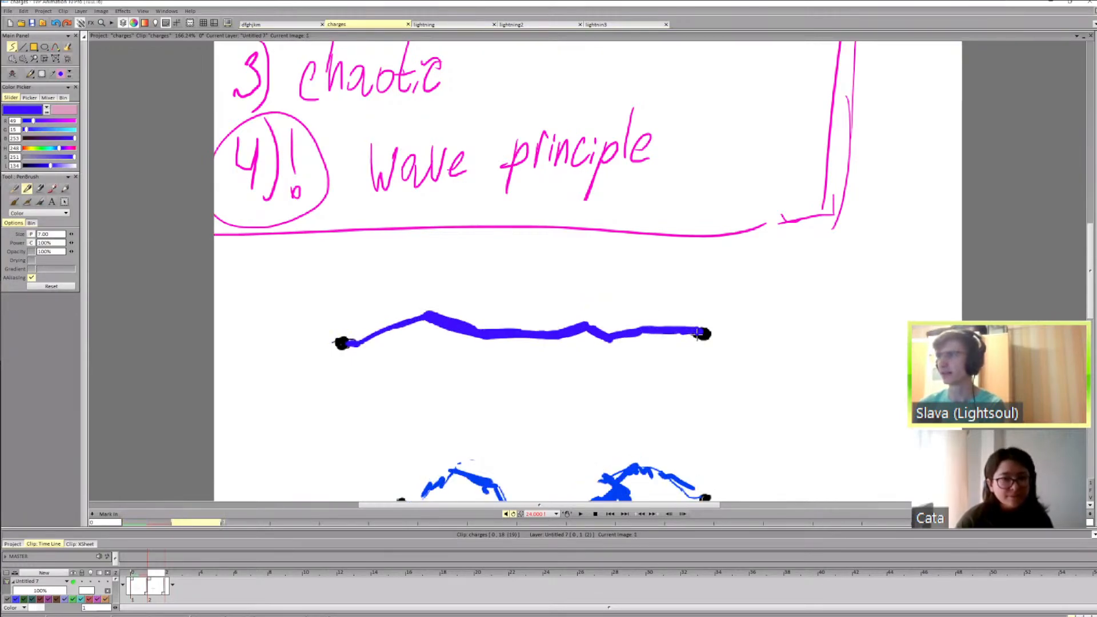
key("Left")
key("Right")
key("Left")
key("Right")
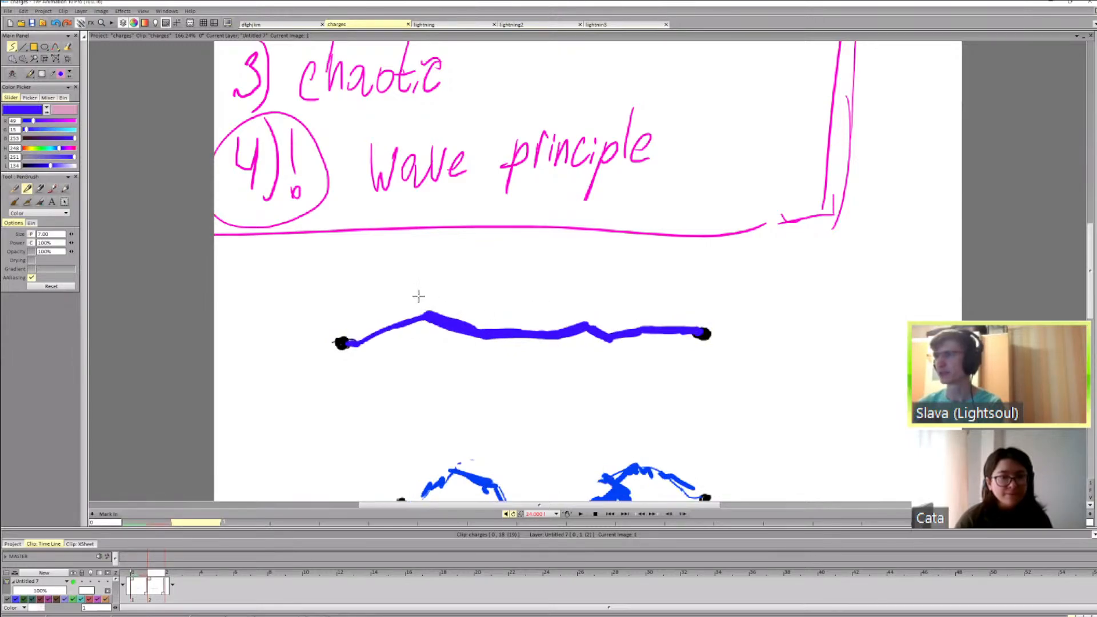
Step: Sketch a temporary direction mark above the first peak in image 1, remove it and compare with image 0
left_click_drag(410, 293, 493, 299)
left_click_drag(478, 291, 473, 312)
key("Left")
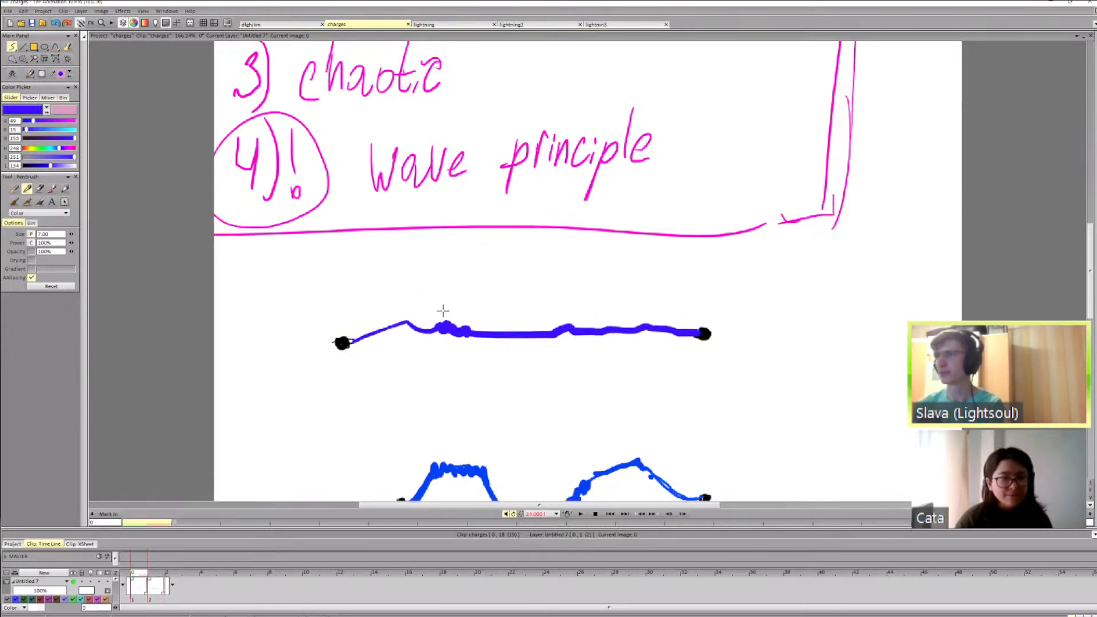
key("Right")
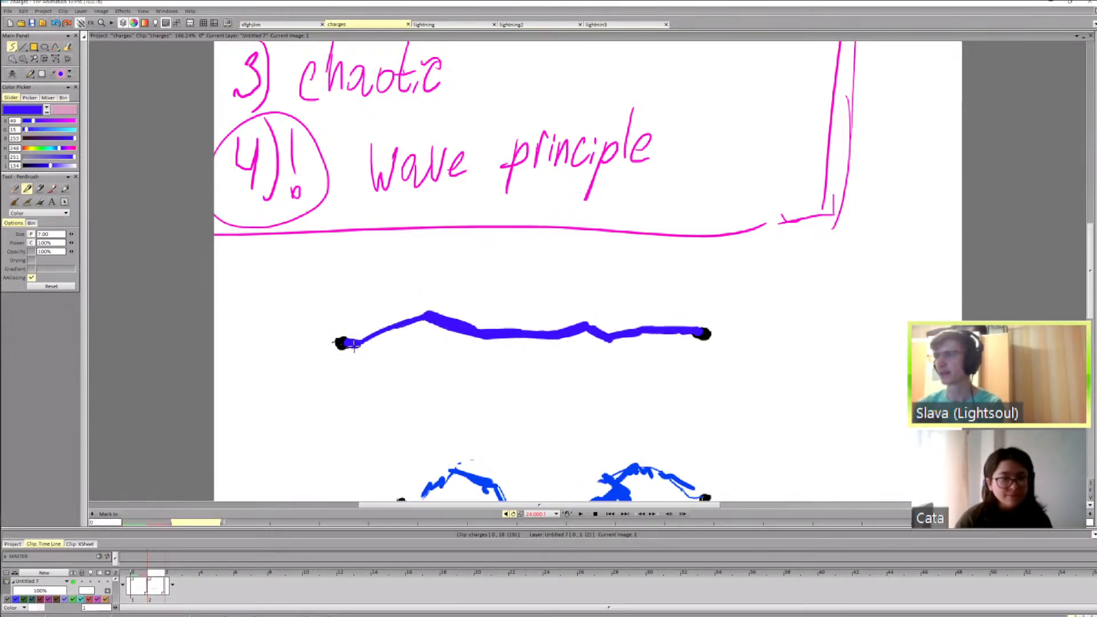
key("Left")
key("Right")
key("Left")
key("Right")
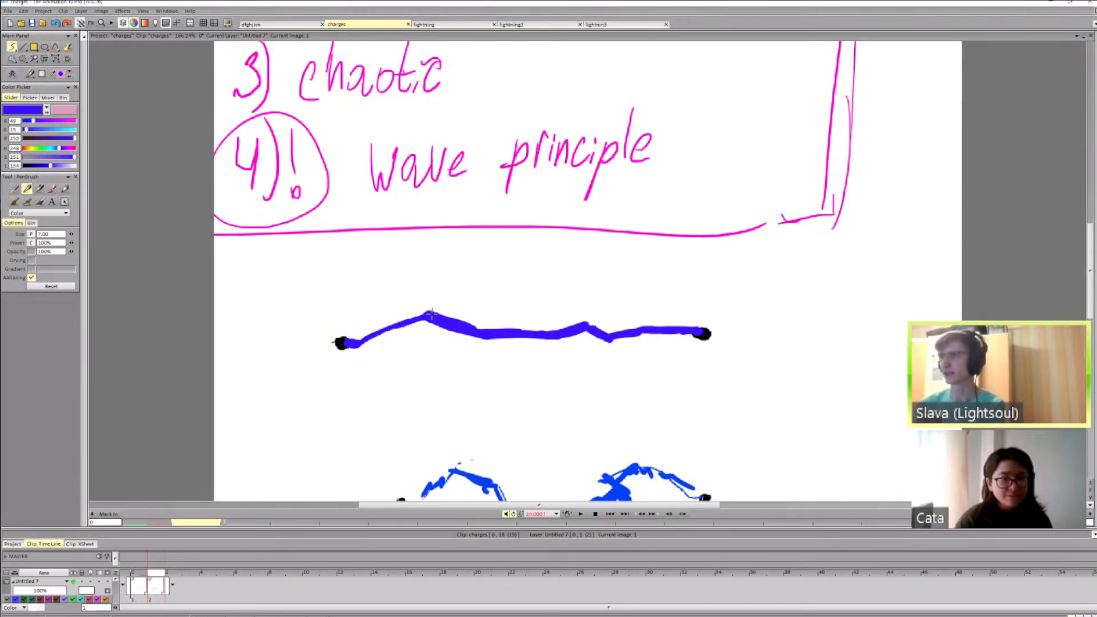
Step: In image 0, draw temporary arrows pointing at the arc's peaks, undo them and compare with image 1
key("Left")
left_click_drag(416, 280, 422, 312)
mouse_move(596, 288)
left_mouse_down()
mouse_move(573, 314)
mouse_move(585, 314)
left_mouse_up()
key("ctrl+z")
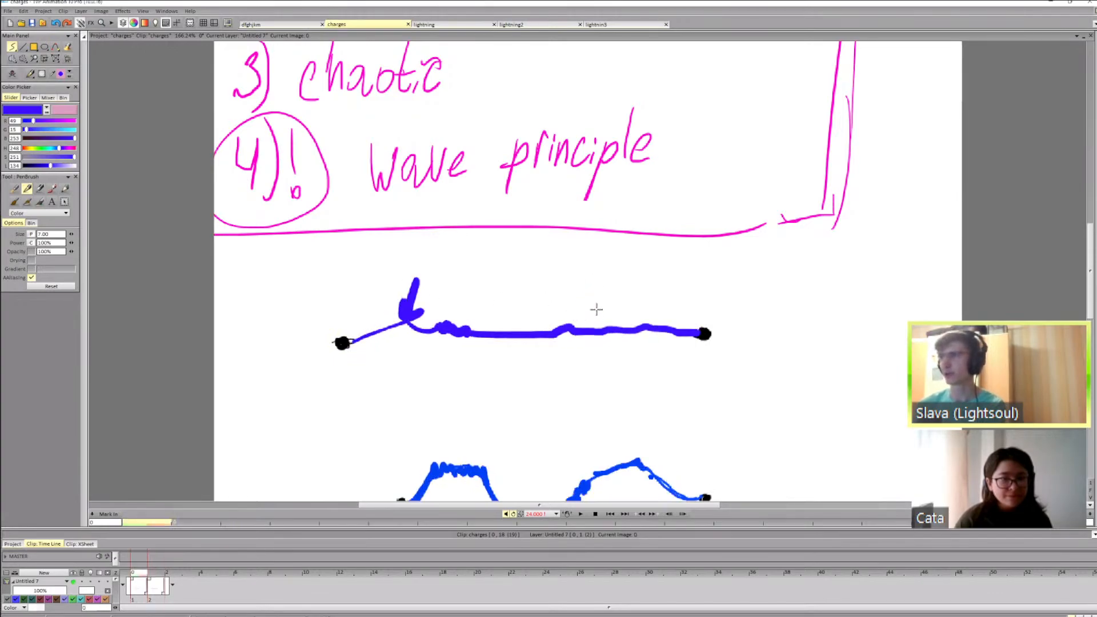
key("ctrl+z")
key("Right")
key("Left")
key("Right")
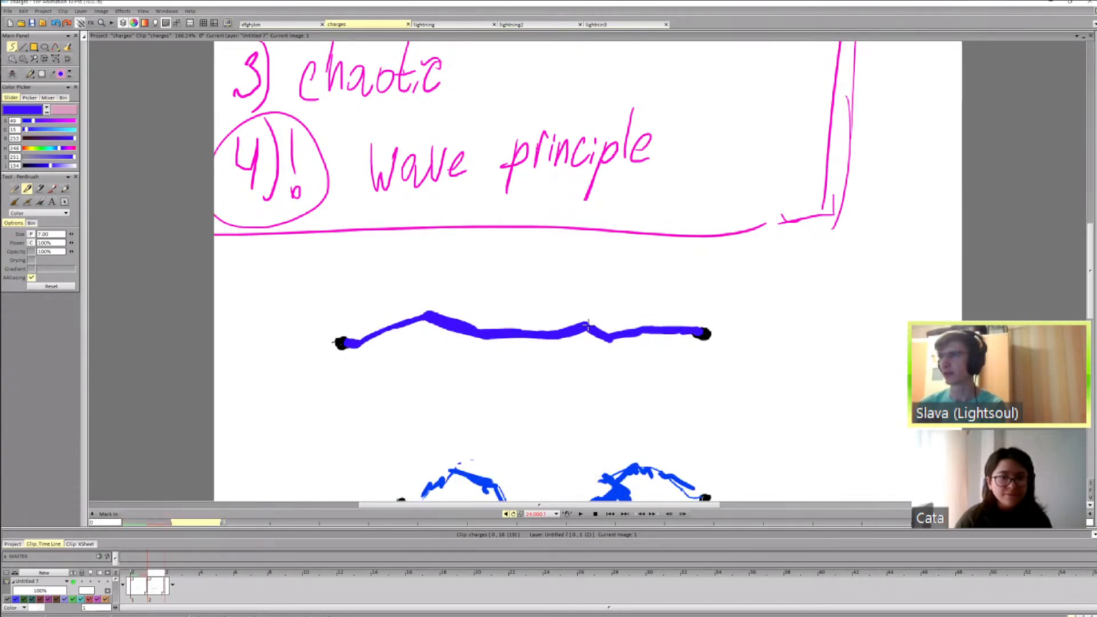
Step: Thicken the small dip after the second peak of the image 1 arc
key("Left")
key("Right")
left_click_drag(603, 335, 615, 336)
key("f")
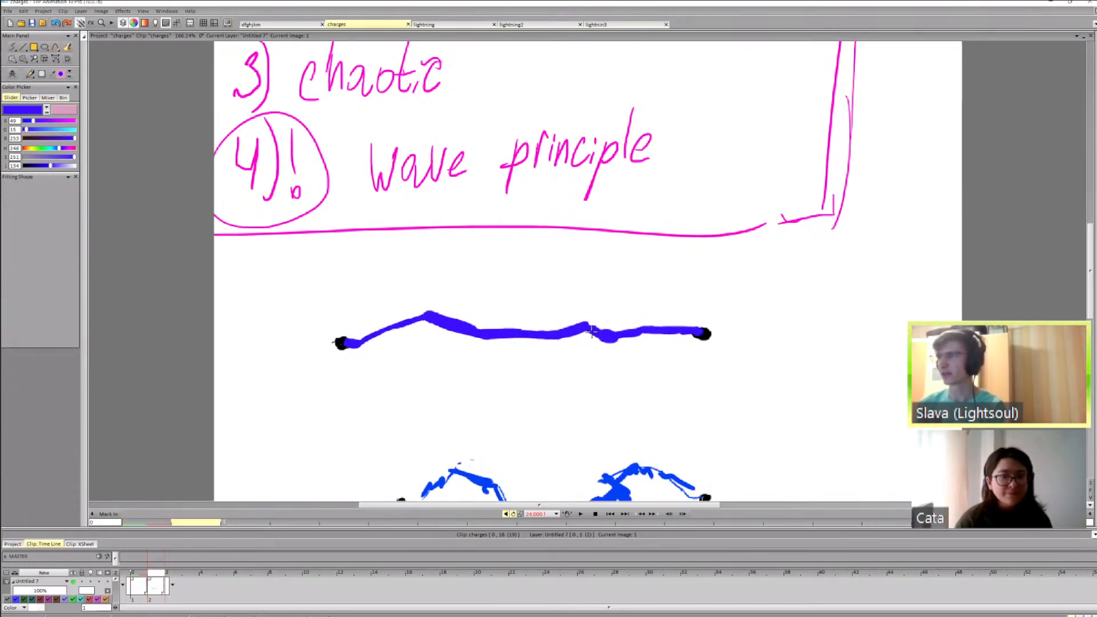
key("b")
Step: Point out the thickened dip in image 1 with a temporary arrow, undo it and compare images 0 and 1
mouse_move(676, 250)
left_mouse_down()
mouse_move(624, 294)
mouse_move(646, 309)
left_mouse_up()
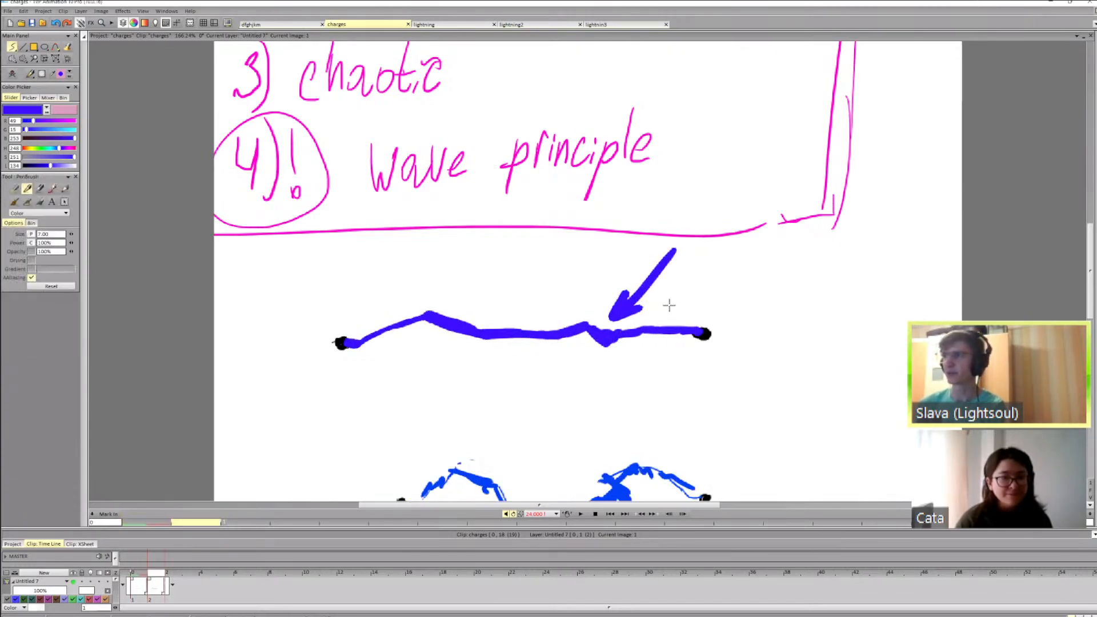
key("Left")
key("Right")
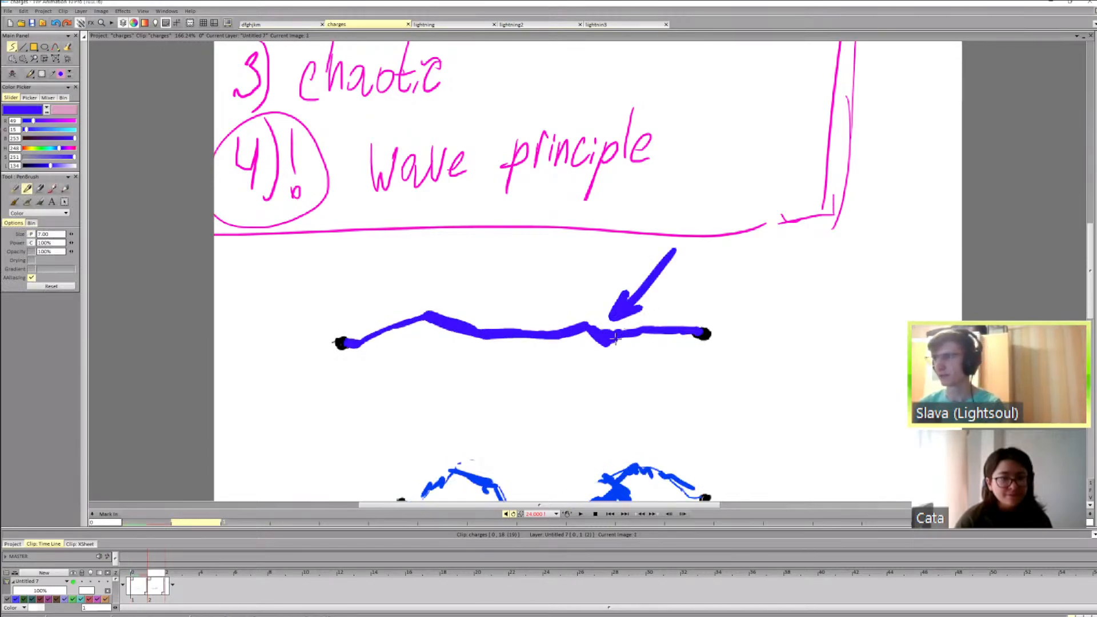
key("ctrl+z")
key("Right")
key("Left")
key("Left")
key("Right")
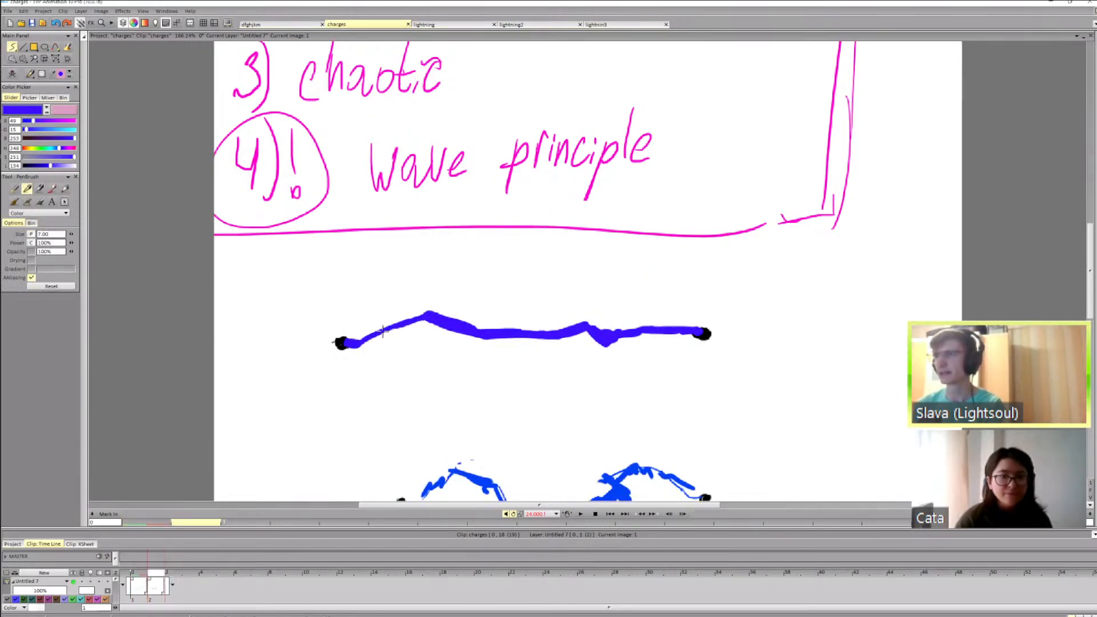
key("Left")
key("Right")
key("Left")
key("Right")
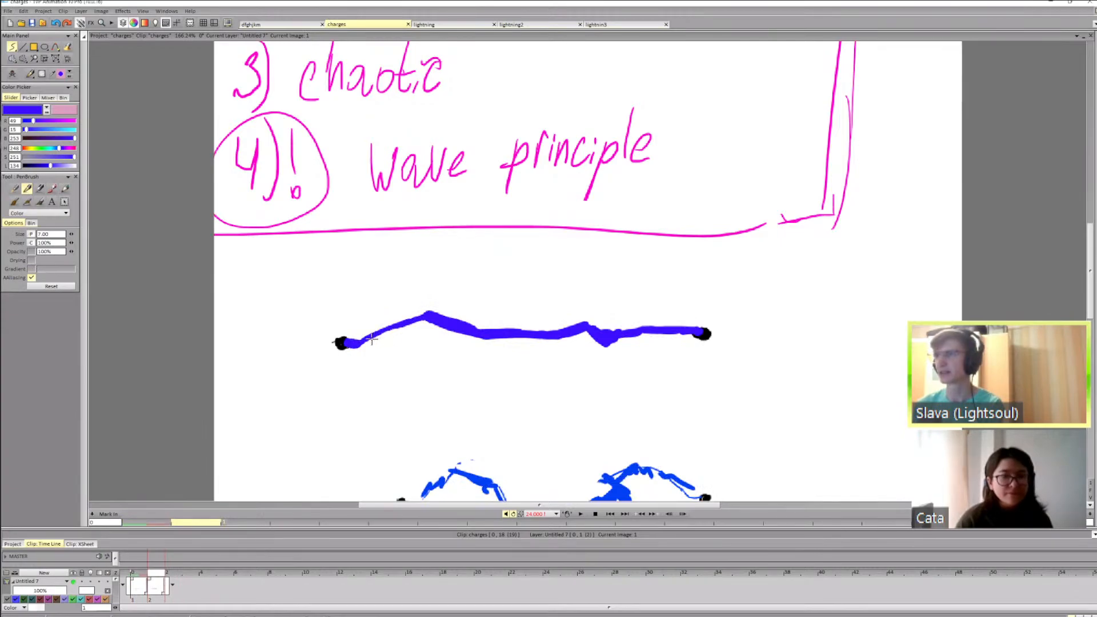
Step: In image 2, draw the arc's first section from the left black dot up to a higher peak, comparing it with the previous images
key("Right")
mouse_move(345, 344)
left_mouse_down()
mouse_move(381, 349)
mouse_move(362, 347)
mouse_move(422, 313)
left_mouse_up()
key("Left")
key("Left")
key("Right")
key("Right")
key("Left")
key("Left")
key("Right")
key("Right")
key("Left")
key("Left")
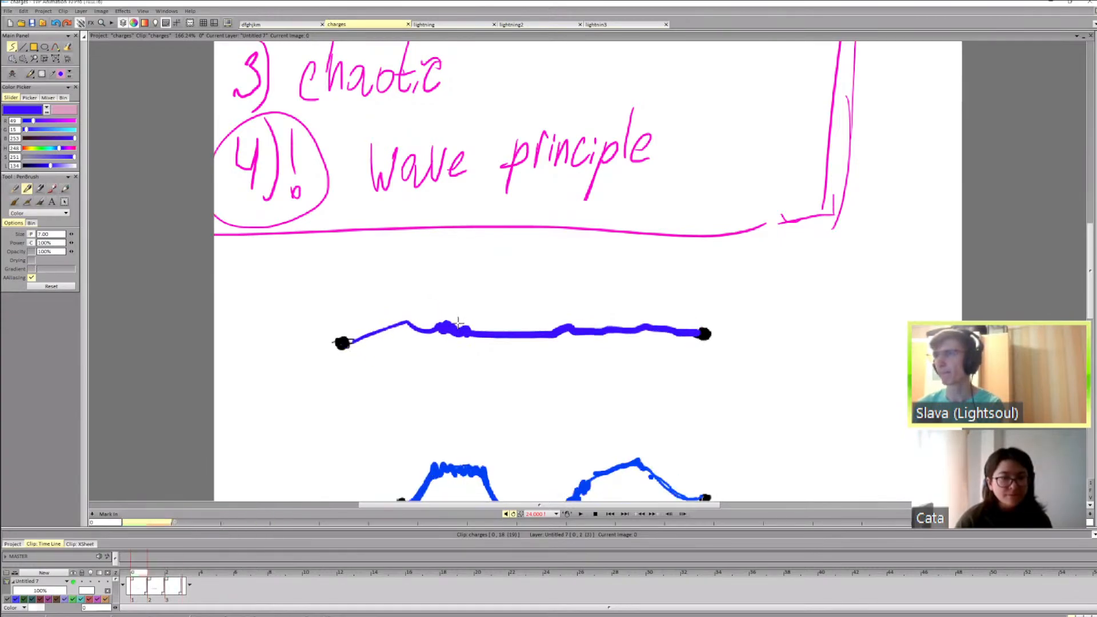
key("Right")
key("Right")
key("Left")
key("Left")
key("Right")
key("Right")
Step: Extend the image 2 arc with a thick, sagging middle section rising to a second peak, checking it against images 0 and 1
mouse_move(480, 330)
left_mouse_down()
mouse_move(576, 345)
mouse_move(555, 347)
mouse_move(598, 337)
left_mouse_up()
key("Left")
key("Left")
key("Right")
key("Right")
key("Left")
key("Right")
key("Left")
key("Left")
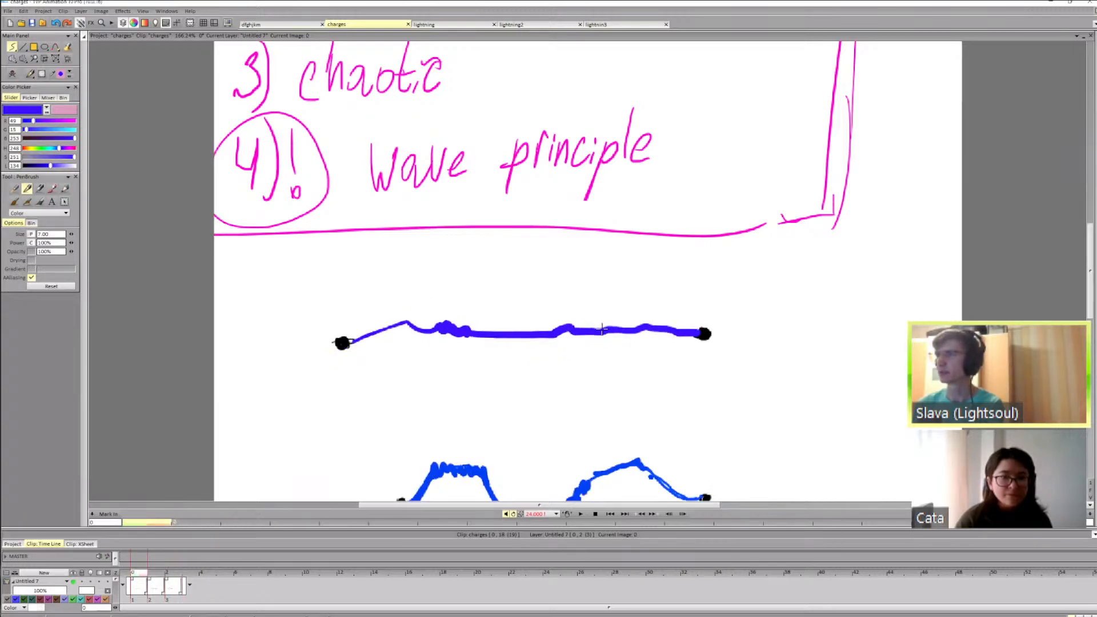
key("Right")
key("Right")
key("Left")
key("Left")
key("Right")
key("Right")
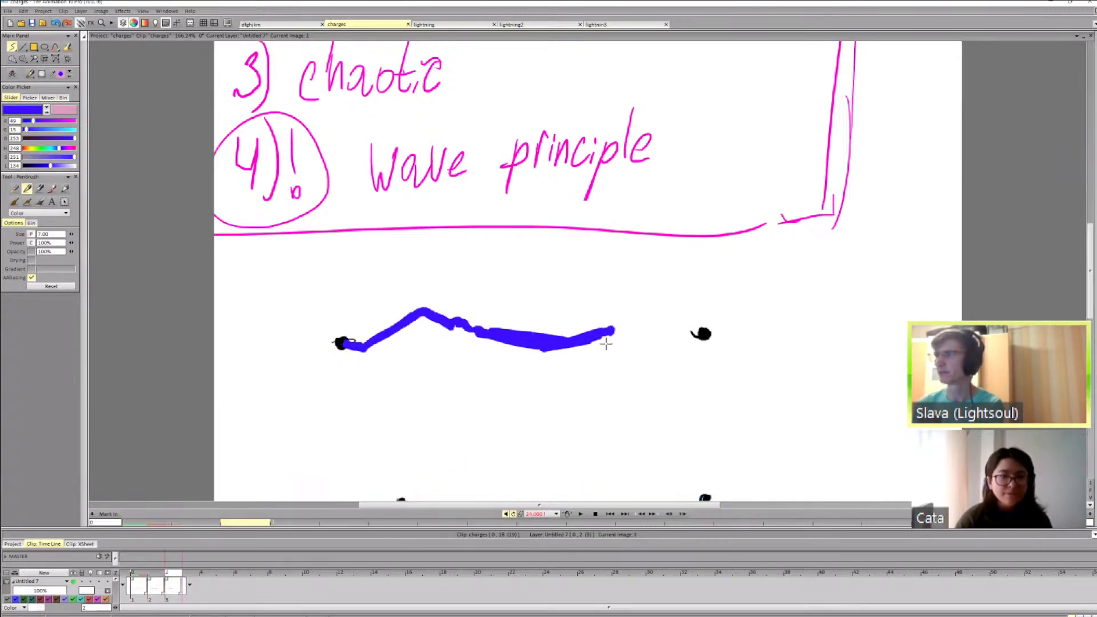
Step: Complete the image 2 arc with a jagged dip and a raised curve to the right black dot, comparing it with the previous images
key("Left")
key("Left")
key("Right")
key("Right")
mouse_move(626, 337)
left_mouse_down()
mouse_move(674, 319)
mouse_move(700, 325)
left_mouse_up()
key("Left")
key("Left")
key("Right")
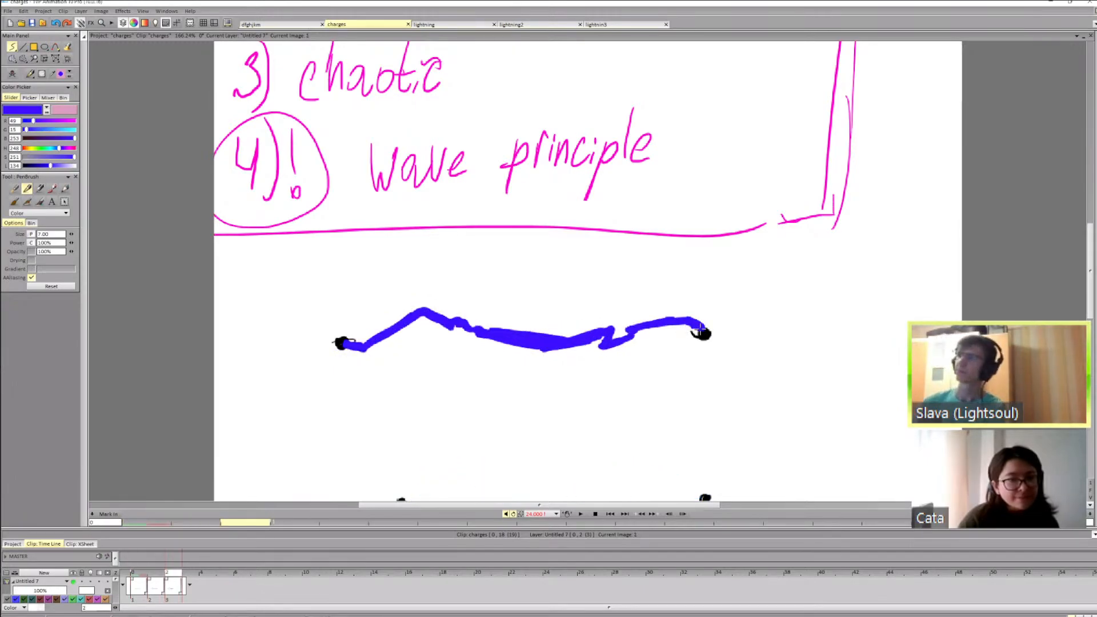
key("Right")
key("Left")
key("Left")
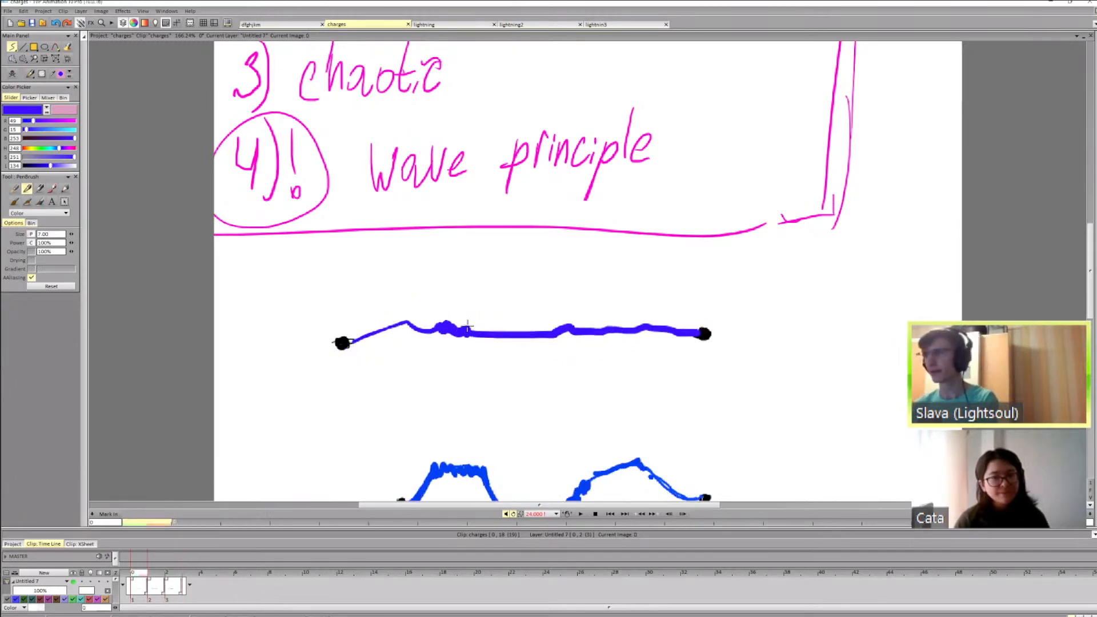
Step: Advance to image 3 and start its arc with a short stroke out of the left black dot, comparing it with images 1 and 2
key("Right")
key("Right")
key("Left")
key("Left")
key("Right")
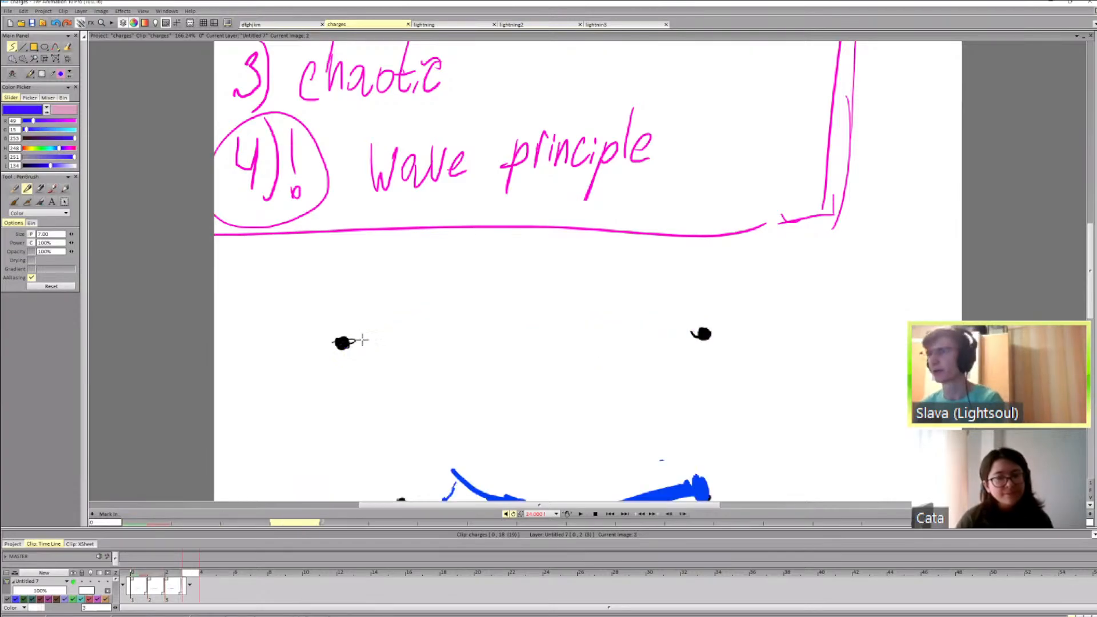
left_click(367, 343)
key("Left")
key("Left")
key("Right")
key("Right")
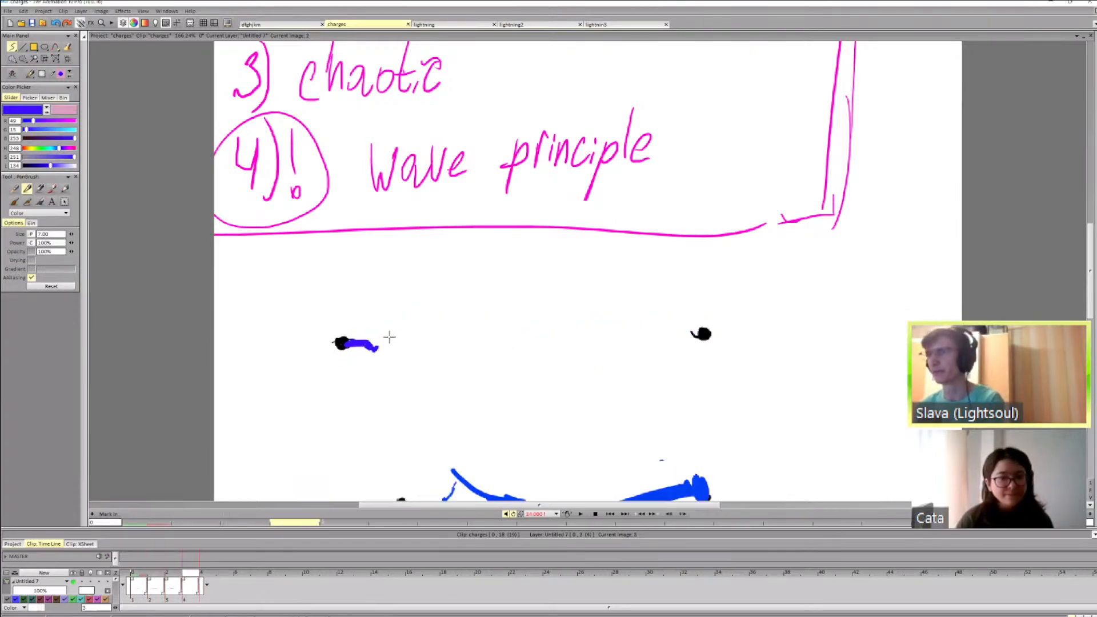
key("Left")
key("Left")
key("Right")
key("Right")
Step: Draw the first peak of the image 3 arc, checking its position against the arc in image 1
left_click_drag(417, 314, 445, 312)
key("Left")
key("Left")
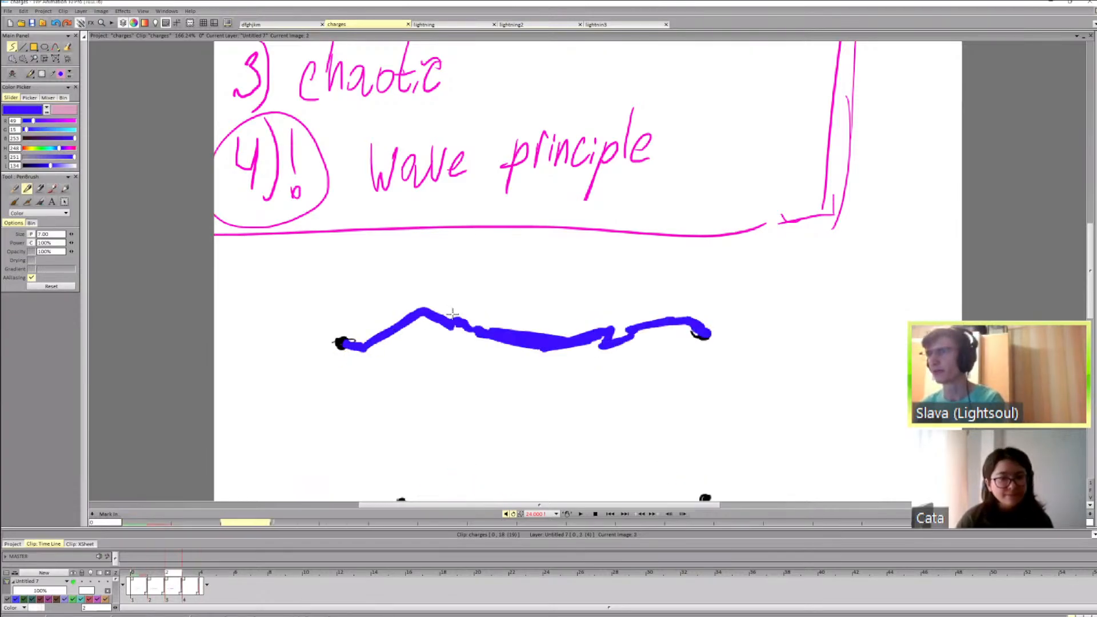
key("Right")
key("Right")
Step: Connect the image 3 arc's starting stroke to the peak and down its far slope, comparing it with the previous images
mouse_move(378, 346)
left_mouse_down()
mouse_move(413, 320)
mouse_move(514, 338)
left_mouse_up()
key("Left")
key("Left")
key("Right")
key("Right")
key("Left")
key("Left")
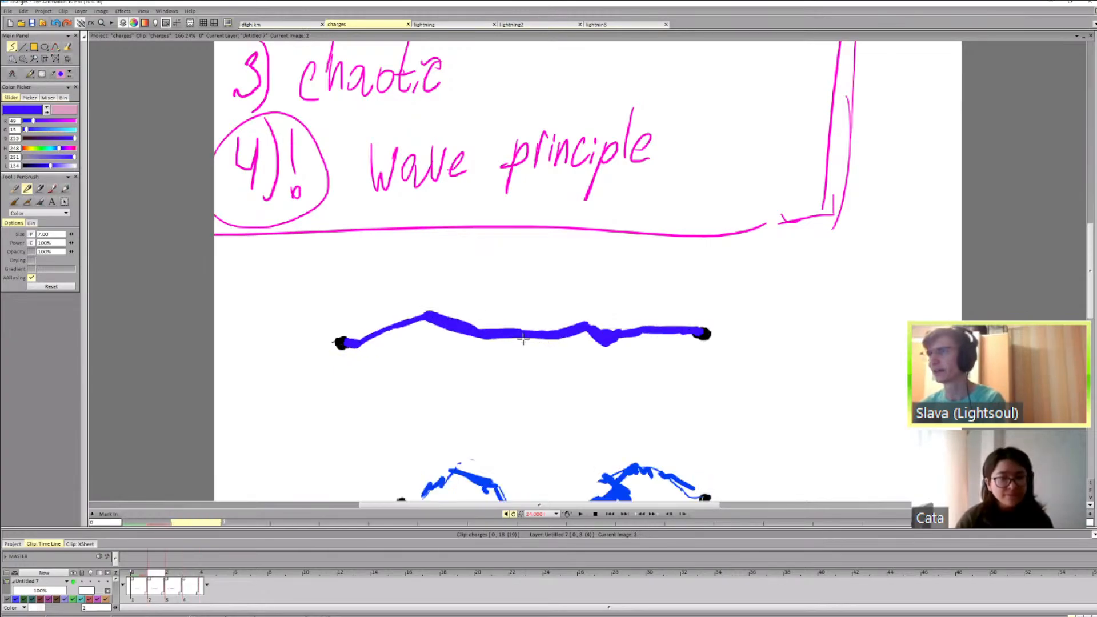
key("Right")
key("Right")
Step: Undo the last stroke in image 3 and redraw the descending slope as a sagging middle section, comparing it with image 1
key("ctrl+z")
mouse_move(452, 312)
left_mouse_down()
mouse_move(560, 346)
mouse_move(529, 342)
mouse_move(591, 341)
left_mouse_up()
key("Left")
key("Left")
key("Right")
key("Right")
key("Left")
key("Left")
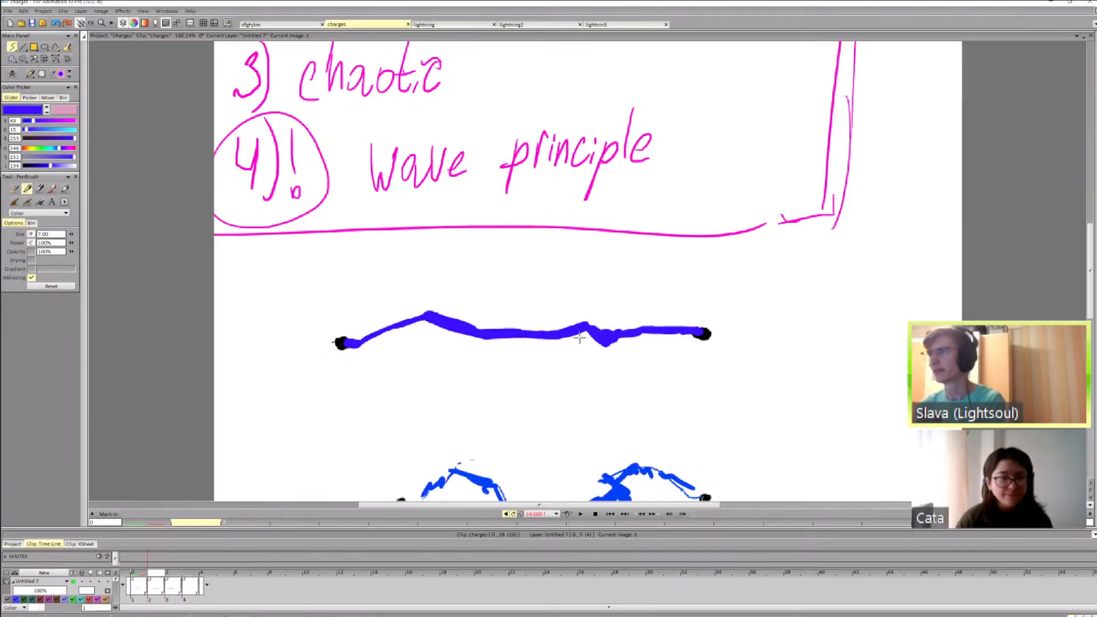
Step: Extend the image 3 arc with a thick rise to a second peak and a short backward jag, comparing it with earlier images
key("Right")
key("Right")
key("Left")
key("Left")
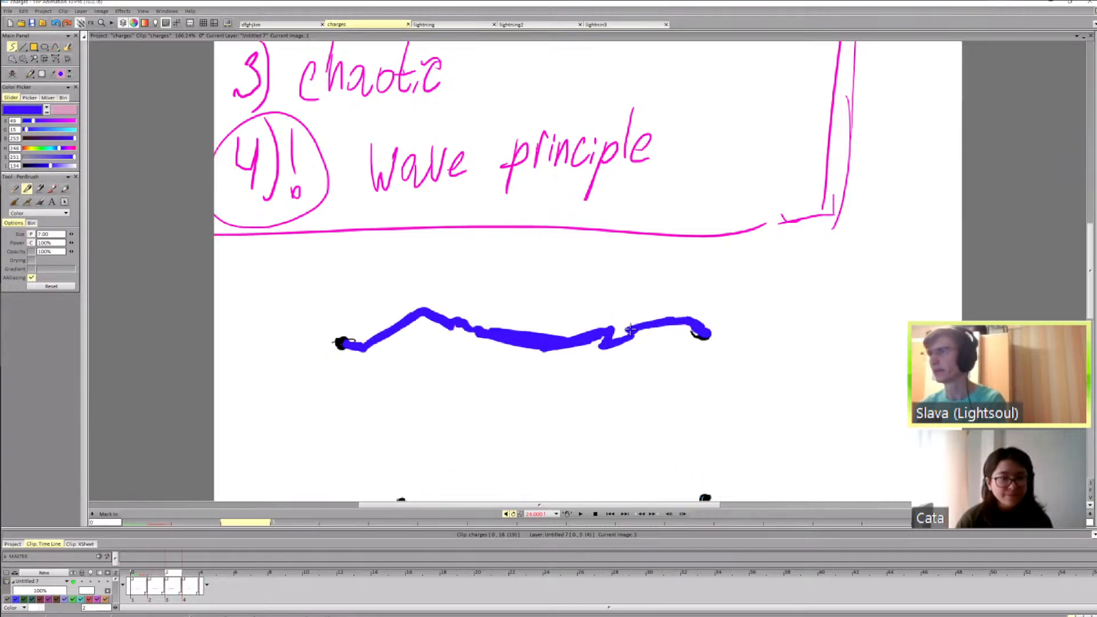
key("Right")
key("Right")
mouse_move(600, 334)
left_mouse_down()
mouse_move(646, 324)
mouse_move(650, 335)
mouse_move(620, 345)
left_mouse_up()
key("Left")
key("Left")
key("Right")
key("Right")
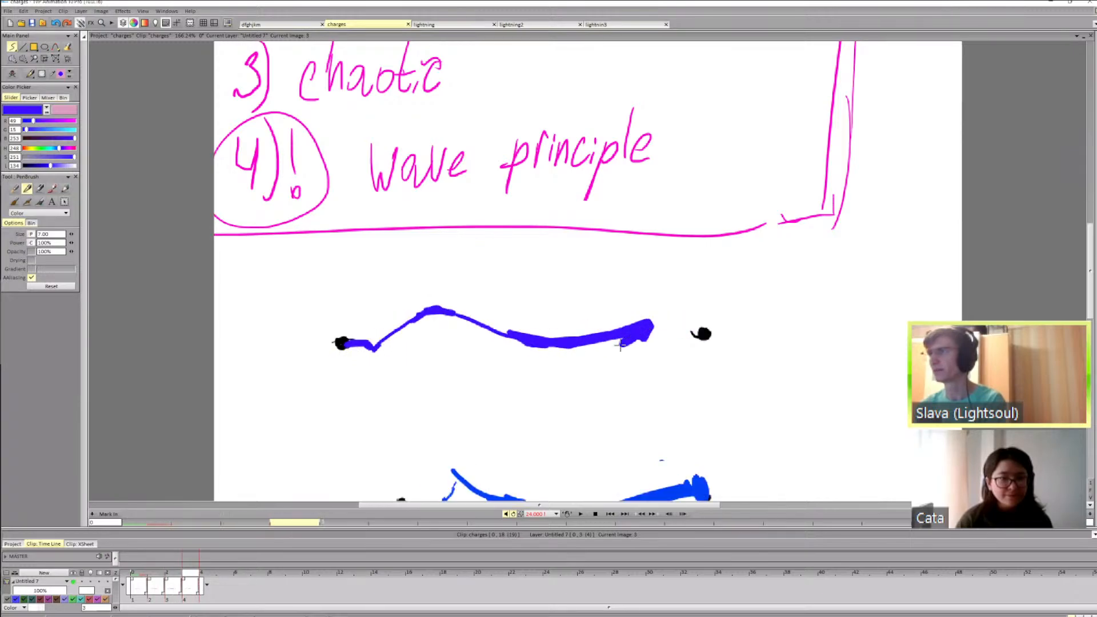
Step: Complete the image 3 arc with a raised curve into the right black dot, checking it against image 2
left_click_drag(676, 319, 688, 309)
key("Left")
key("Right")
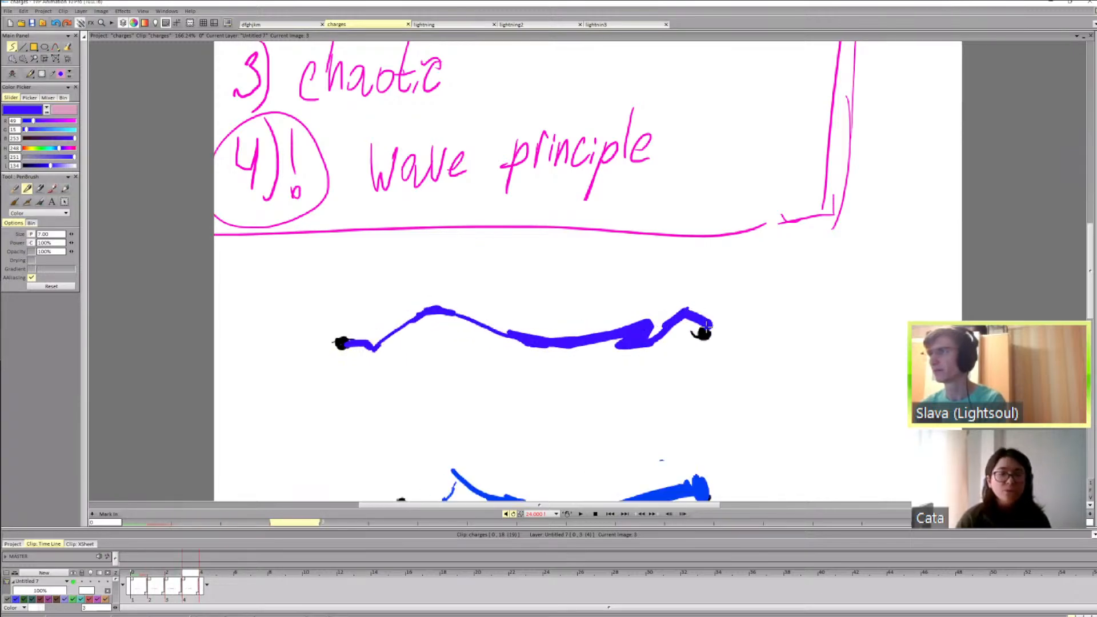
key("Left")
key("Right")
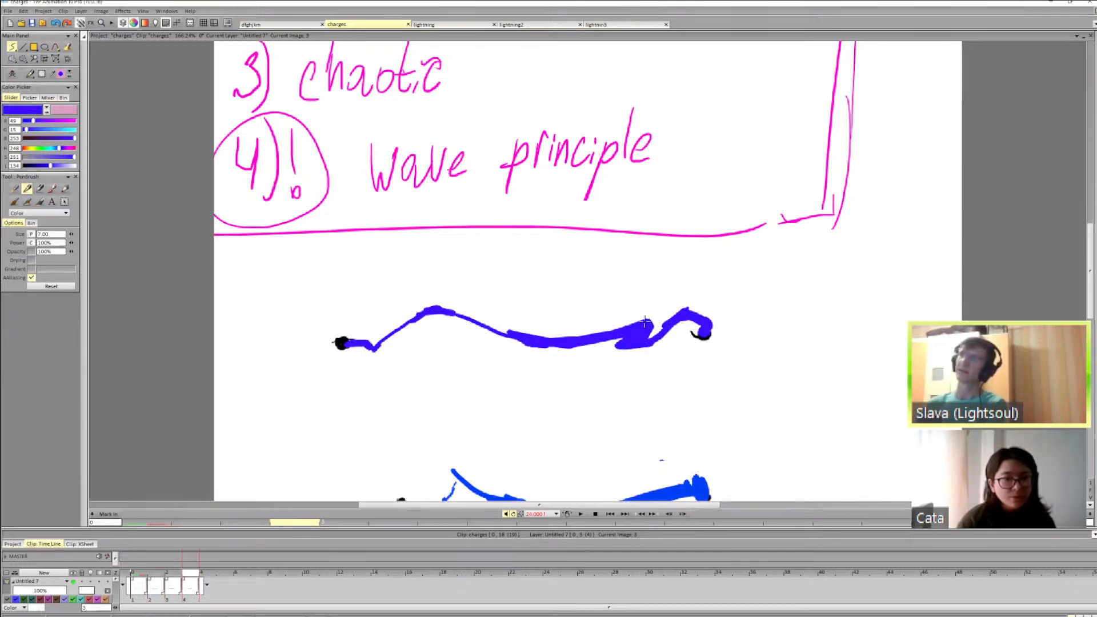
Step: Flip through images 0 to 3 to review how the arc's wave shape shifts
key("Left")
key("Left")
key("Left")
key("Right")
key("Right")
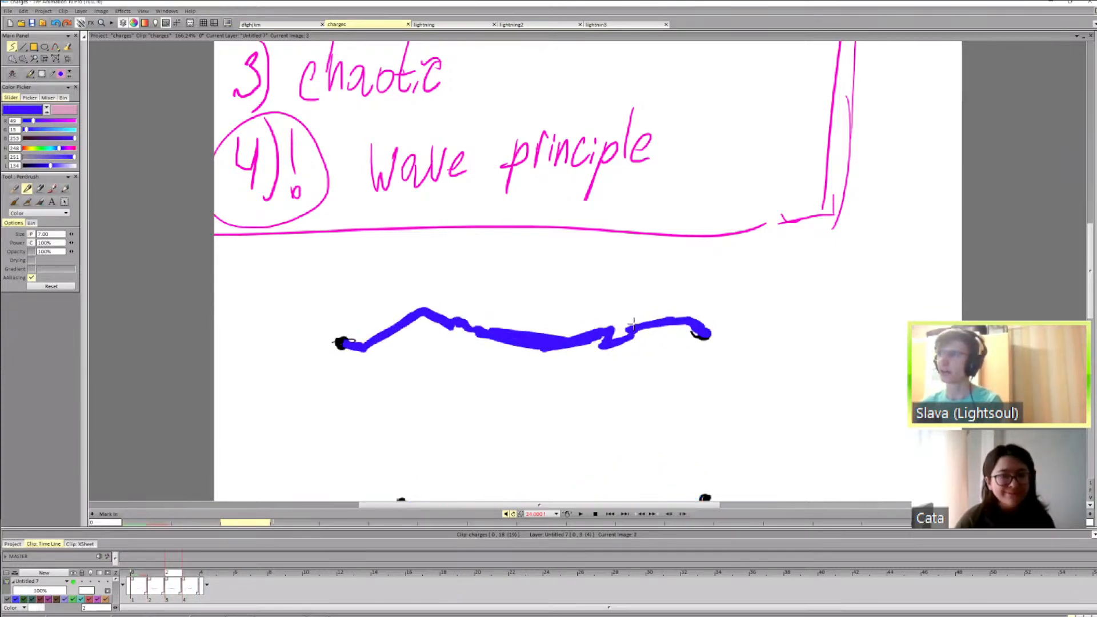
key("Right")
key("Left")
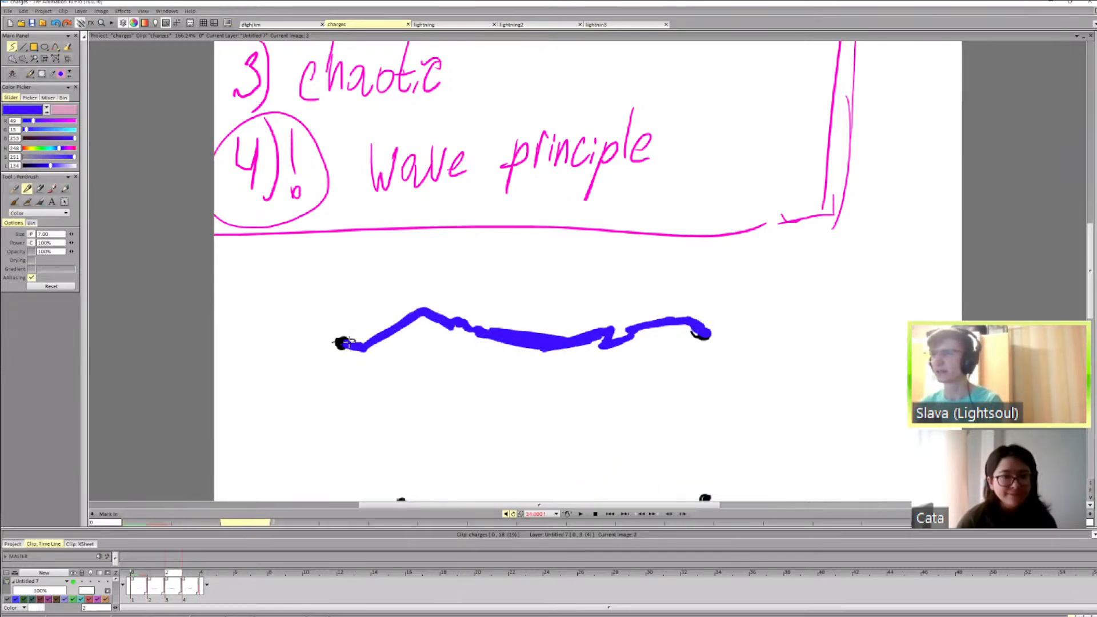
key("Right")
key("Left")
key("Left")
key("Right")
key("Right")
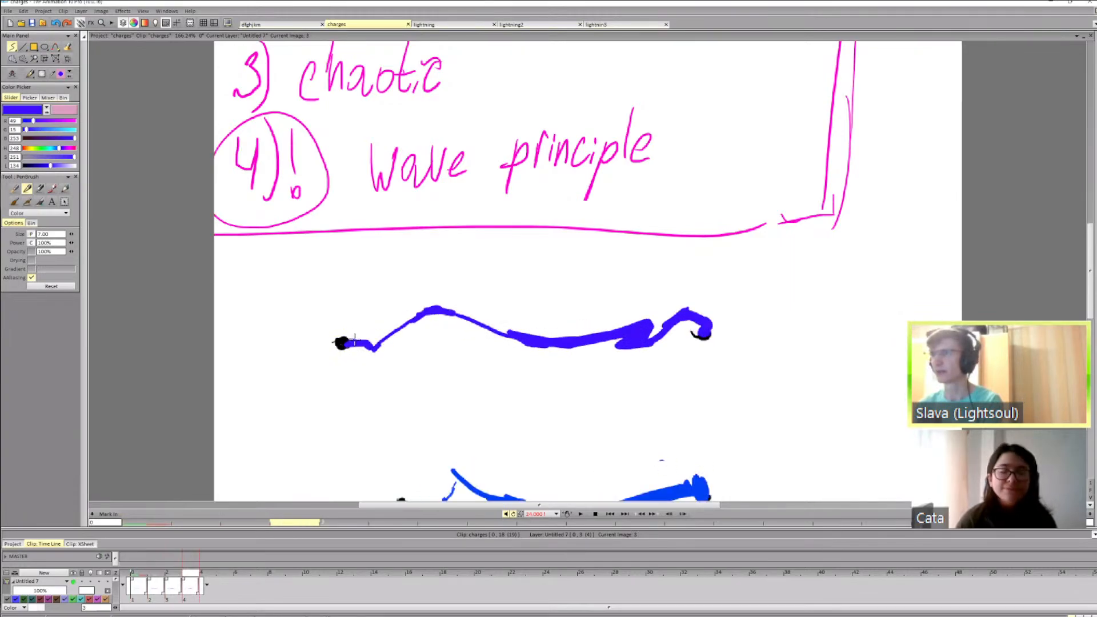
Step: Advance to image 4 and draw a thick curve with a zigzag out of the left black dot, comparing it with image 3
key("Right")
left_click_drag(340, 342, 395, 358)
key("Left")
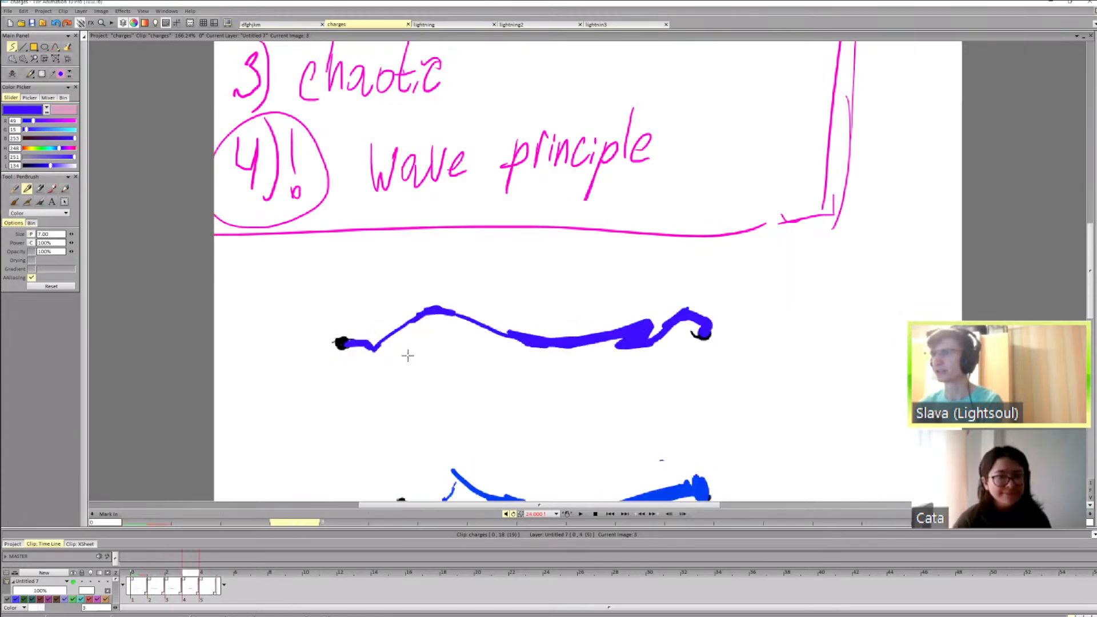
key("Right")
key("Left")
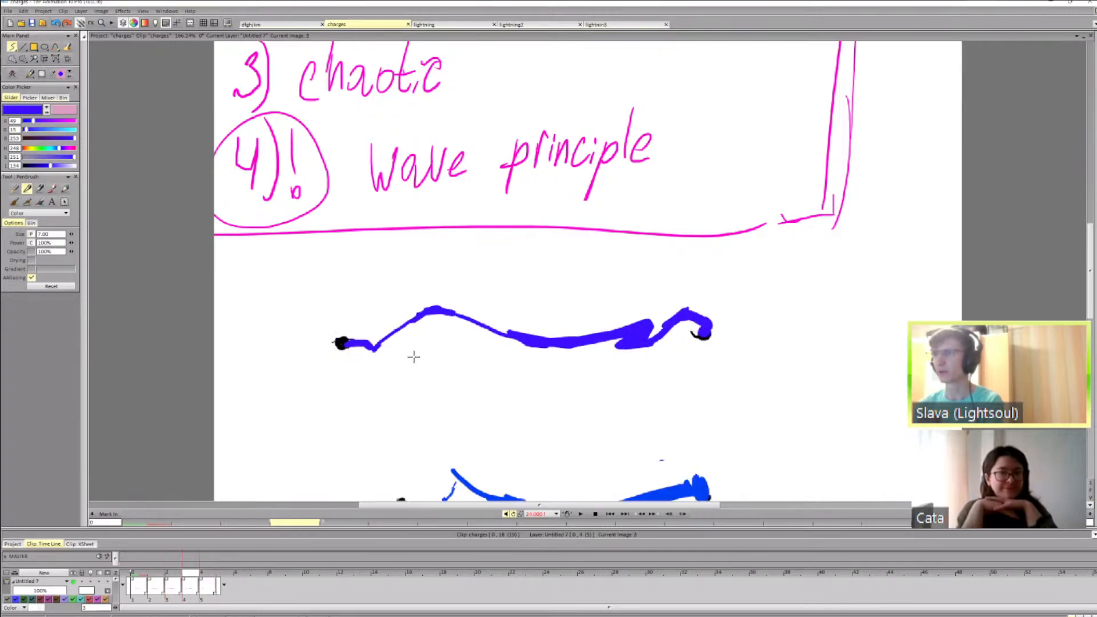
key("Right")
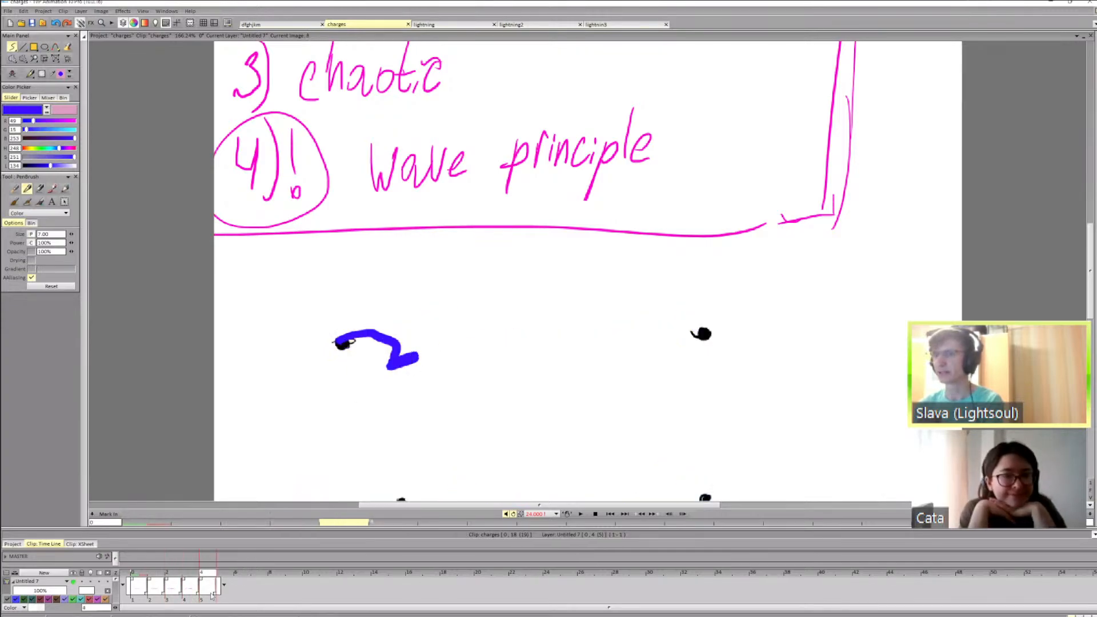
Step: Shift the newly started drawing from image 4 to image 5, leaving image 4 blank, and return to image 5
left_click_drag(199, 595, 216, 595)
key("Delete")
key("Left")
key("Left")
key("Right")
key("Right")
key("Right")
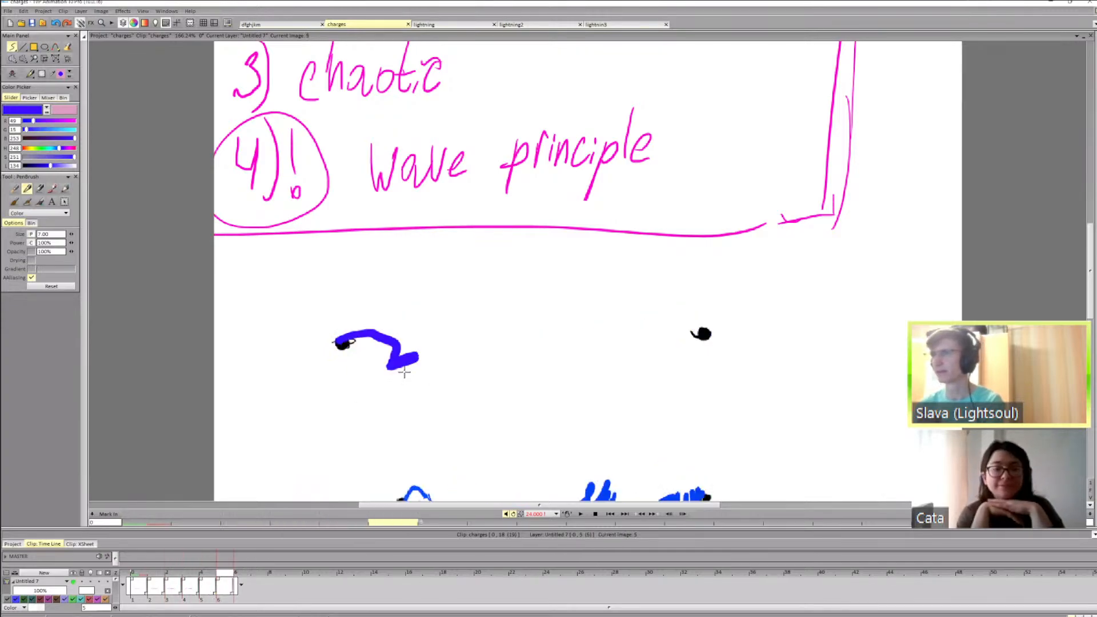
Step: Extend the image 5 arc through a deep jagged dip and up toward a central peak, comparing it with image 3
key("Left")
key("Left")
key("Right")
key("Right")
left_click_drag(447, 387, 541, 299)
key("Left")
key("Left")
key("Right")
key("Right")
key("Left")
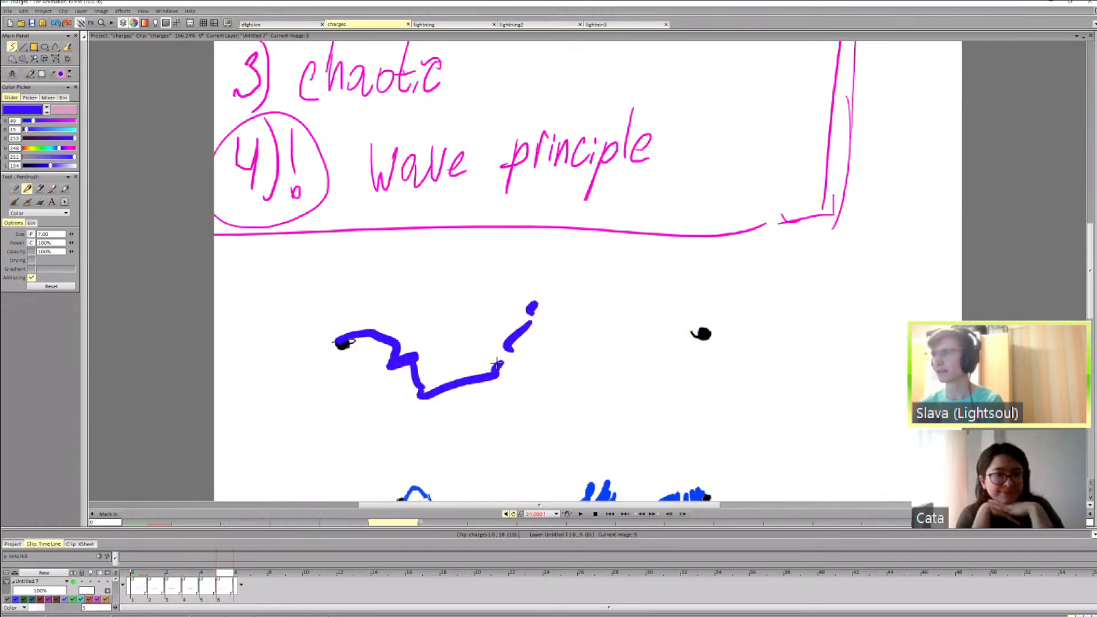
key("Right")
key("Left")
key("Left")
left_click_drag(445, 253, 419, 292)
key("ctrl+z")
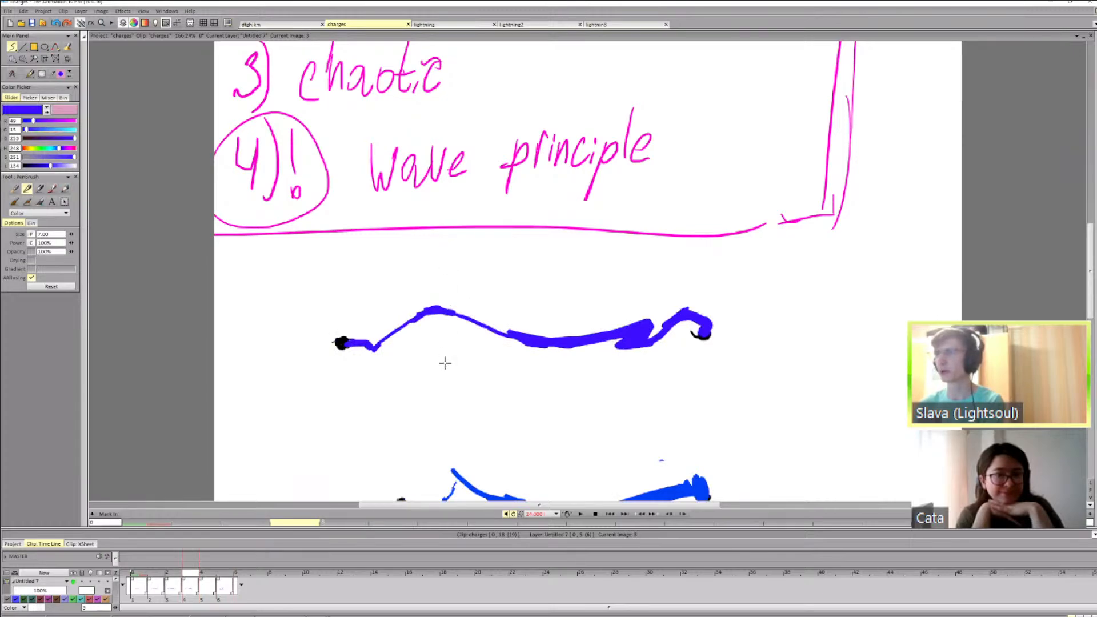
left_click_drag(444, 378, 442, 318)
key("ctrl+z")
Step: Thicken the rising stroke up to the central peak in image 5, comparing it with image 3
key("Right")
key("Right")
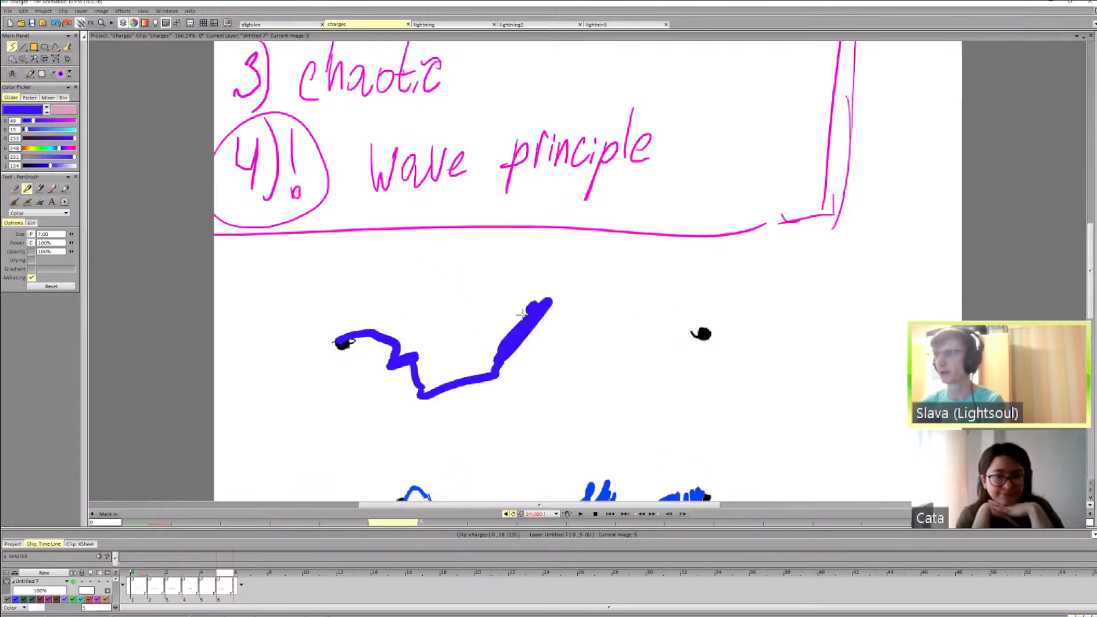
key("Left")
key("Left")
key("Right")
key("Right")
key("Left")
key("Left")
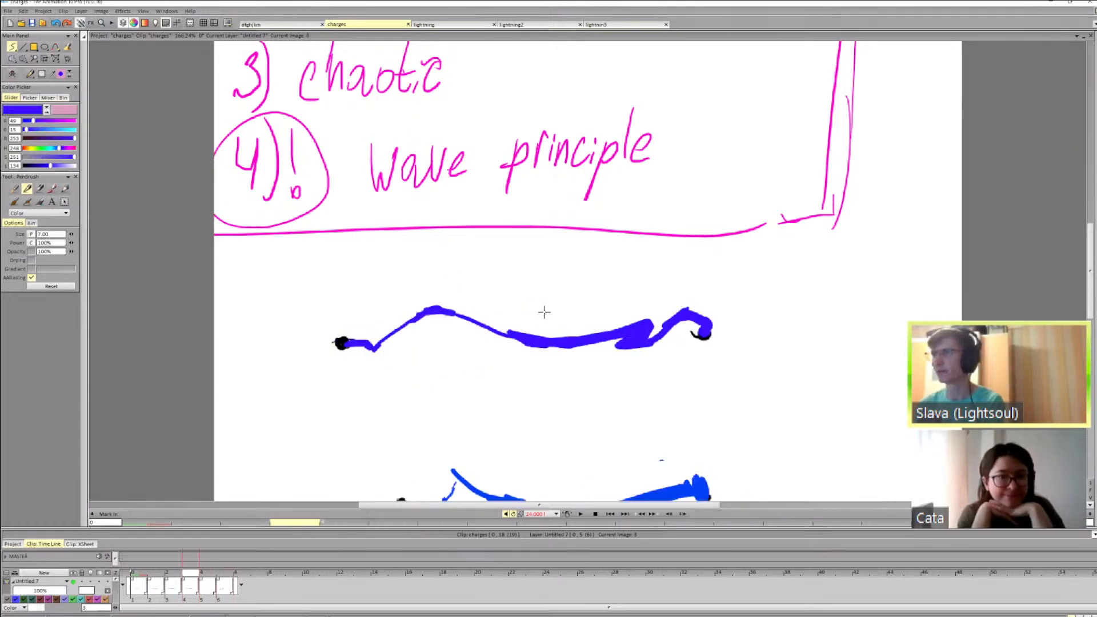
key("Right")
key("Right")
Step: Draw a sloping line in image 5 from the central peak down to the right black dot
left_click_drag(535, 304, 621, 318)
key("ctrl+z")
mouse_move(548, 301)
left_mouse_down()
mouse_move(597, 321)
mouse_move(697, 331)
left_mouse_up()
key("Left")
key("Right")
key("Right")
key("Left")
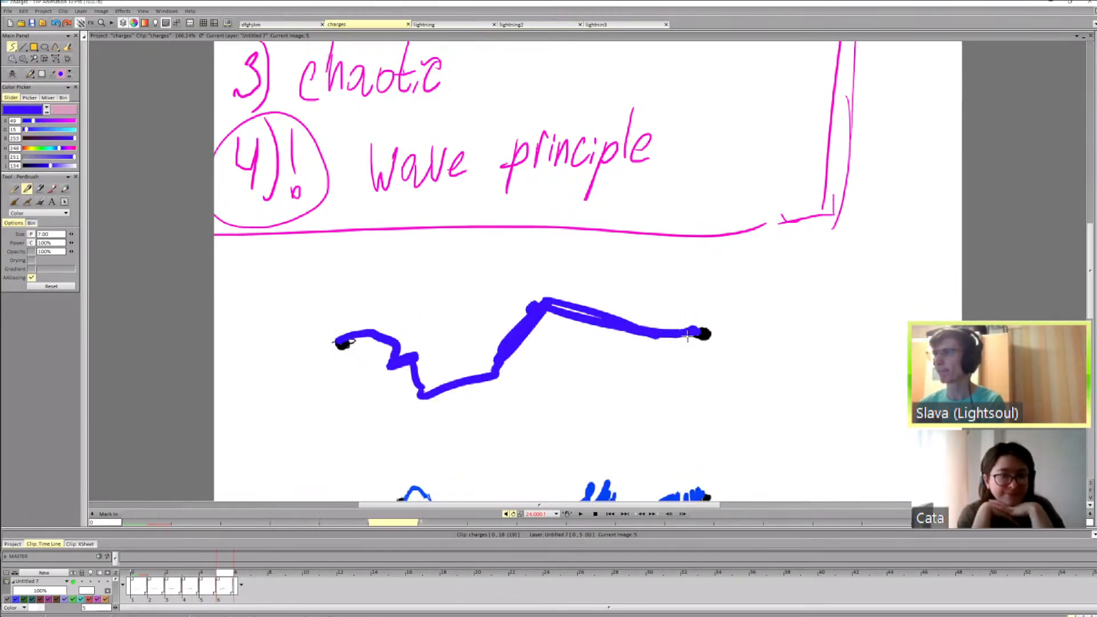
Step: Cut away the doubled slope beside the central peak in image 5 with filled-shape erasing, keeping the end by the right dot
key("Left")
key("Left")
key("Right")
key("Right")
key("shift+d")
key("d")
mouse_move(553, 296)
left_mouse_down()
mouse_move(531, 309)
mouse_move(567, 283)
mouse_move(525, 290)
mouse_move(638, 302)
mouse_move(520, 313)
mouse_move(651, 330)
left_mouse_up()
key("shift+d")
key("d")
key("ctrl+z")
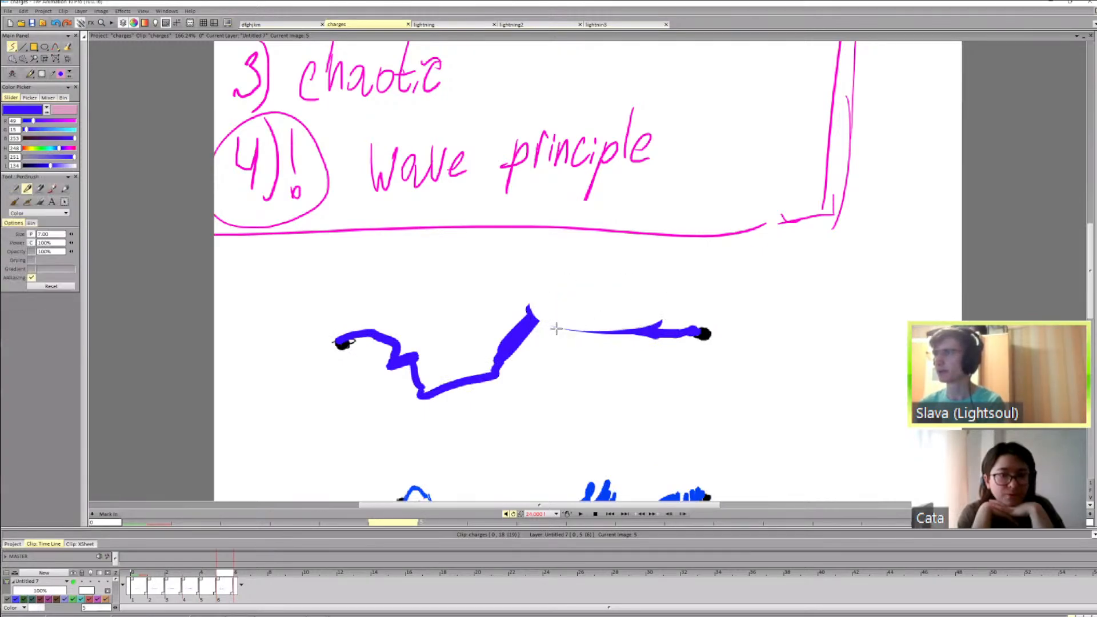
Step: Redraw the image 5 slope as a flatter line to the right end piece and trim the central peak, comparing with earlier images
left_click_drag(537, 323, 643, 331)
key("Left")
key("Right")
key("shift+d")
key("d")
mouse_move(553, 308)
left_mouse_down()
mouse_move(529, 312)
mouse_move(539, 295)
left_mouse_up()
key("Left")
key("Right")
key("shift+d")
Step: Flip back and forth between images 3 and 6 to check the change in arc shape from image 3 to image 5
key("Left")
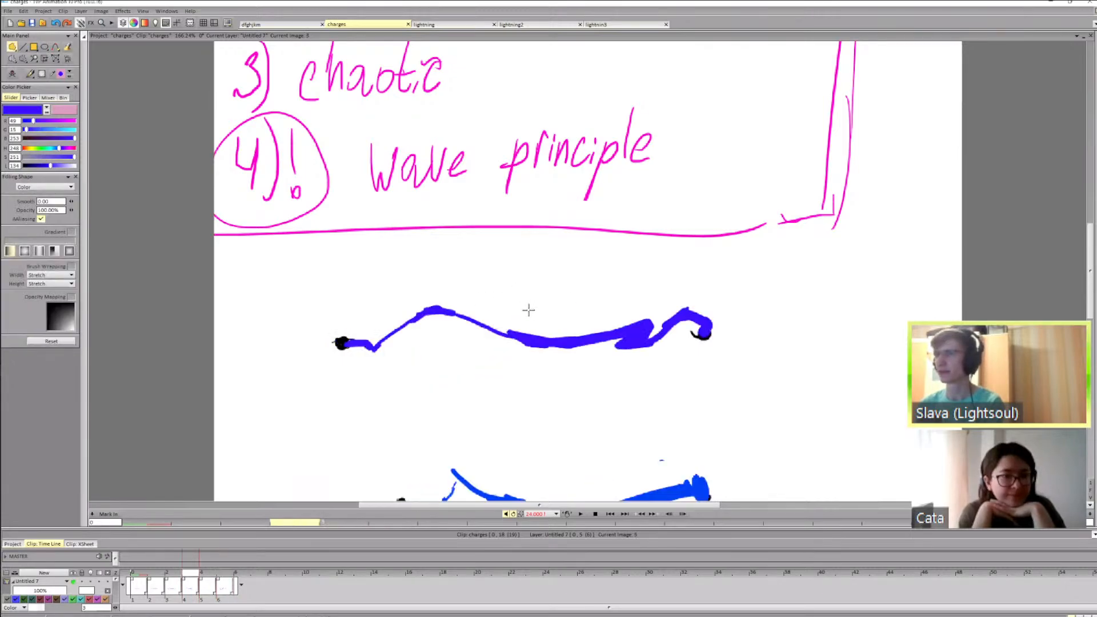
key("Right")
key("Right")
key("Right")
key("Left")
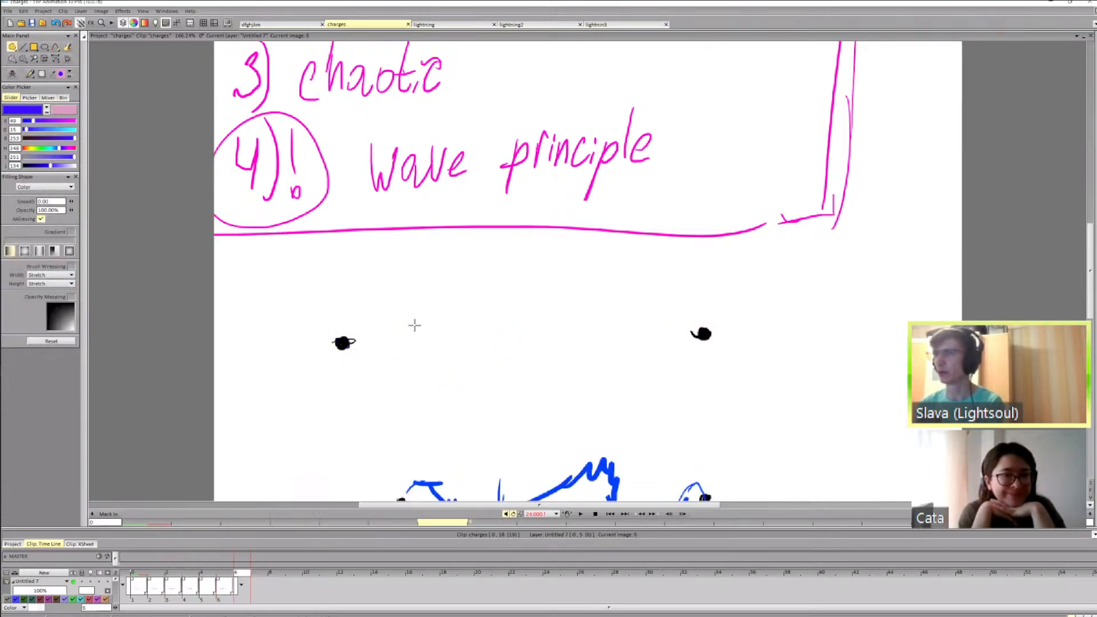
key("Left")
key("Left")
key("Right")
key("Right")
key("Left")
key("Left")
key("Left")
key("Left")
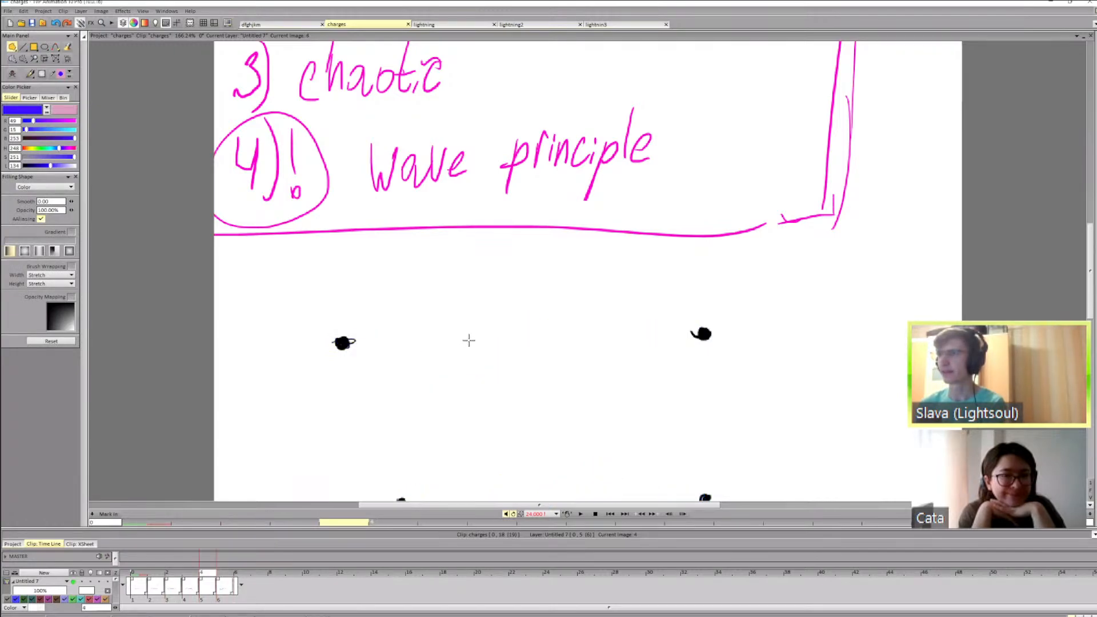
key("Right")
key("Right")
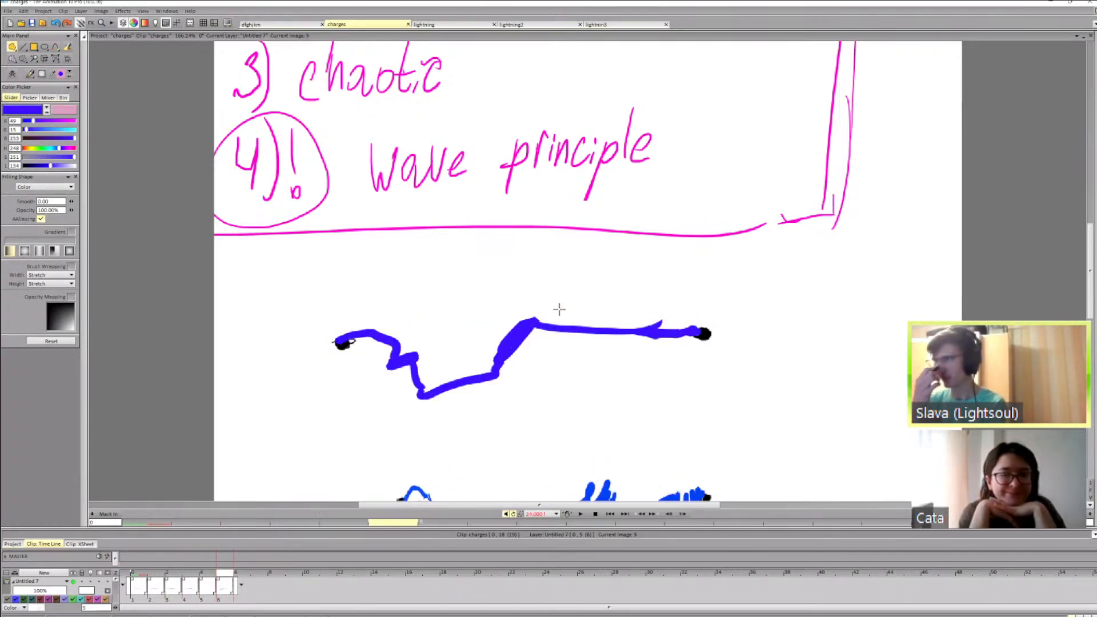
key("Left")
key("Left")
key("Right")
key("Right")
key("Right")
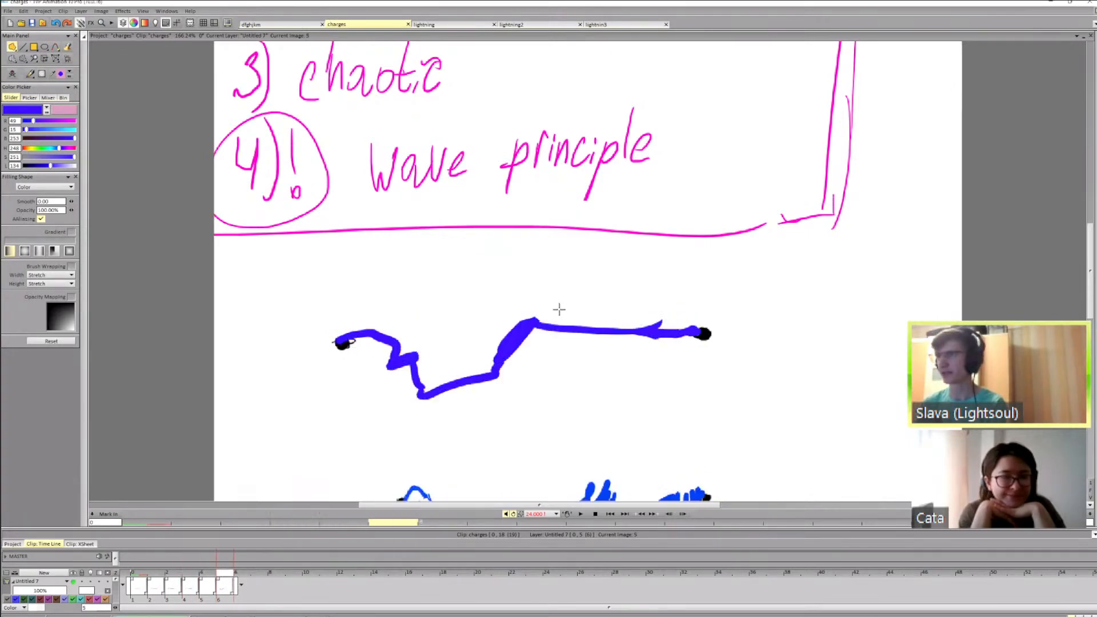
key("Left")
key("Left")
key("Right")
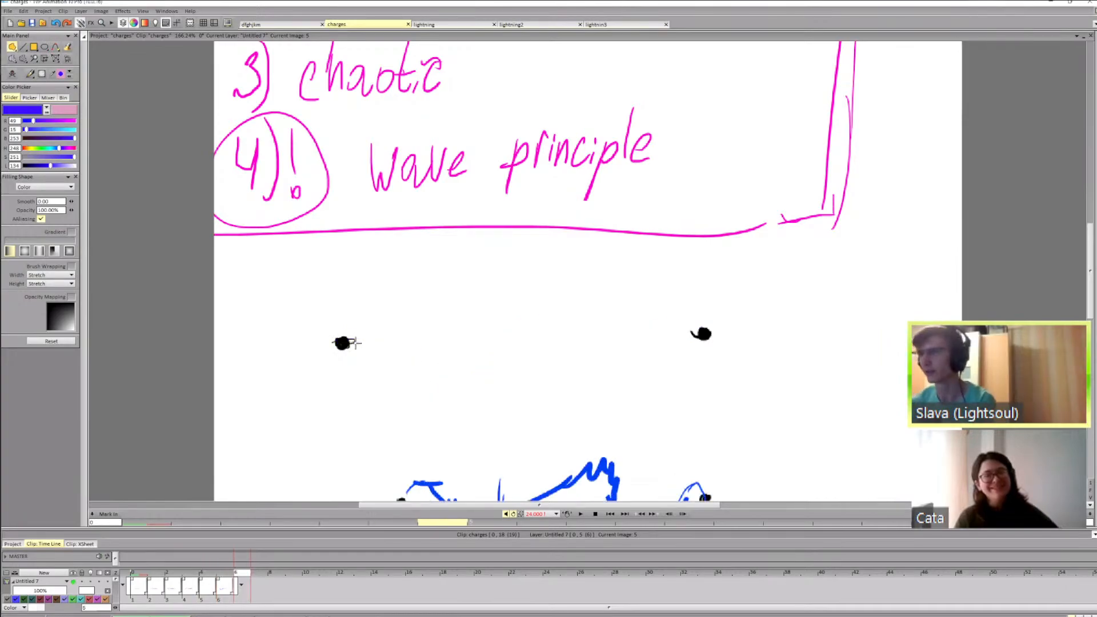
Step: Draw the left half of the arc in blank image 6, from the left black dot through a zigzag bend to the low middle section
key("Left")
mouse_move(380, 338)
left_mouse_down()
mouse_move(414, 343)
mouse_move(419, 367)
mouse_move(429, 363)
mouse_move(420, 347)
mouse_move(405, 364)
mouse_move(441, 370)
mouse_move(419, 368)
mouse_move(433, 385)
mouse_move(508, 369)
left_mouse_up()
key("Right")
key("d")
key("Left")
key("Left")
key("Right")
key("Right")
key("Left")
key("Right")
key("Left")
key("Right")
key("Left")
key("Right")
key("Left")
key("Left")
key("Right")
key("Right")
key("Left")
key("Left")
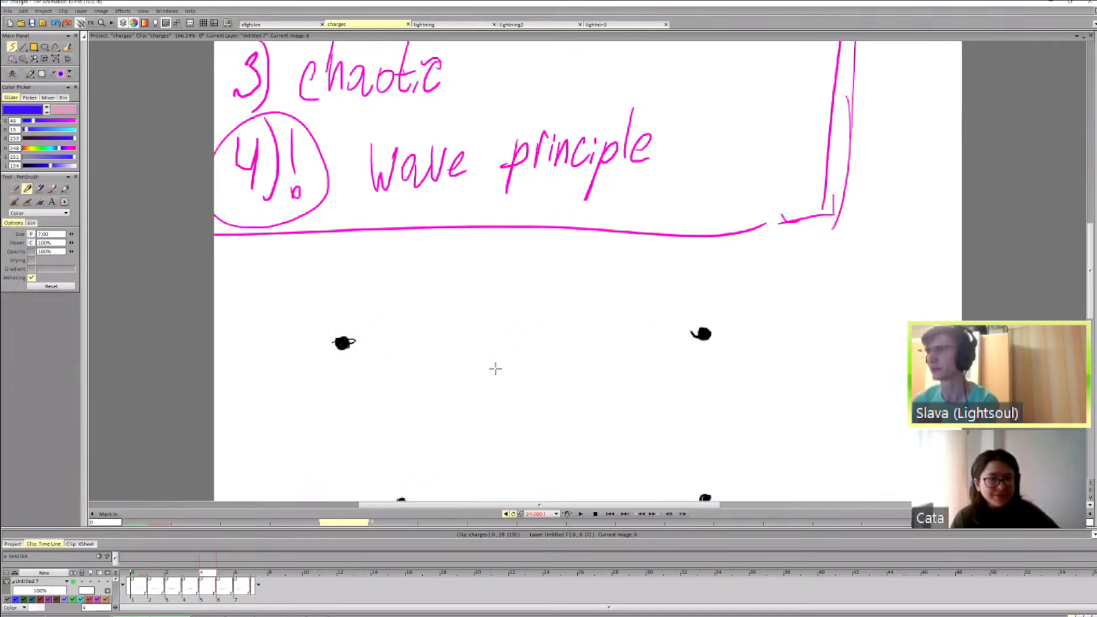
Step: Flip back and forth between images 4, 5 and 6 to compare the new left half with the previous arc
key("Right")
key("Right")
key("Left")
key("Left")
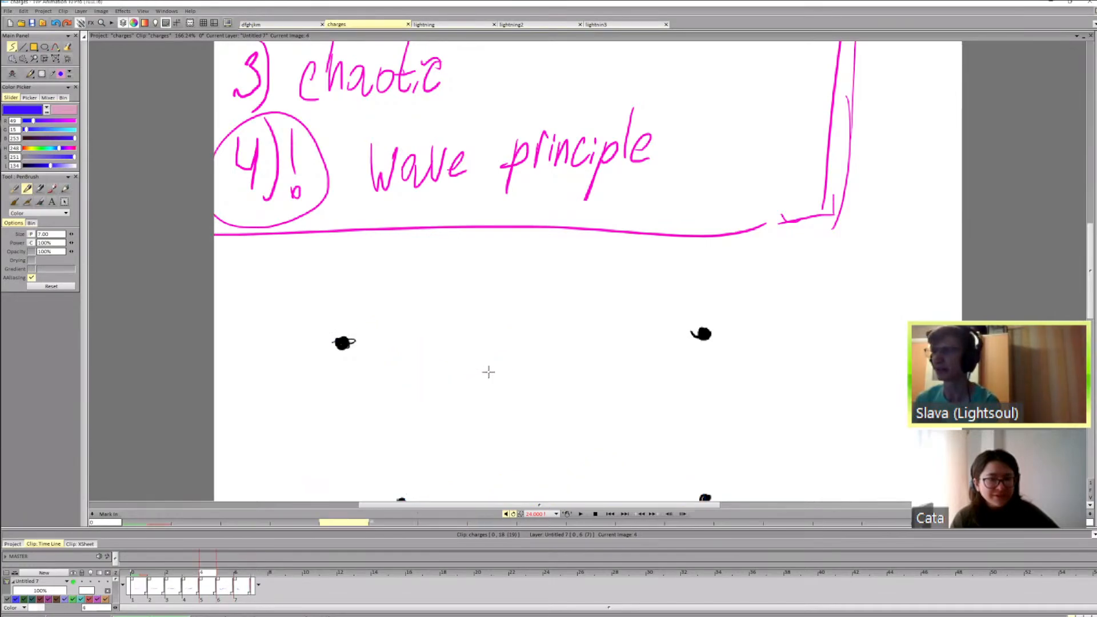
key("Right")
key("Right")
key("Left")
key("Left")
key("Right")
key("Right")
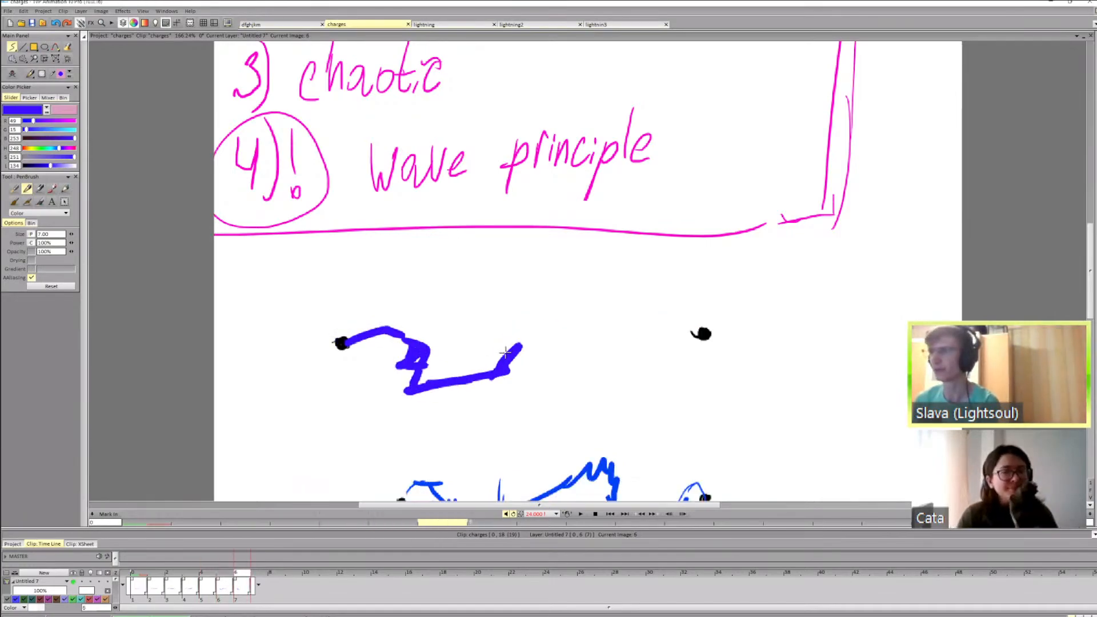
key("Left")
key("Right")
key("Left")
key("Left")
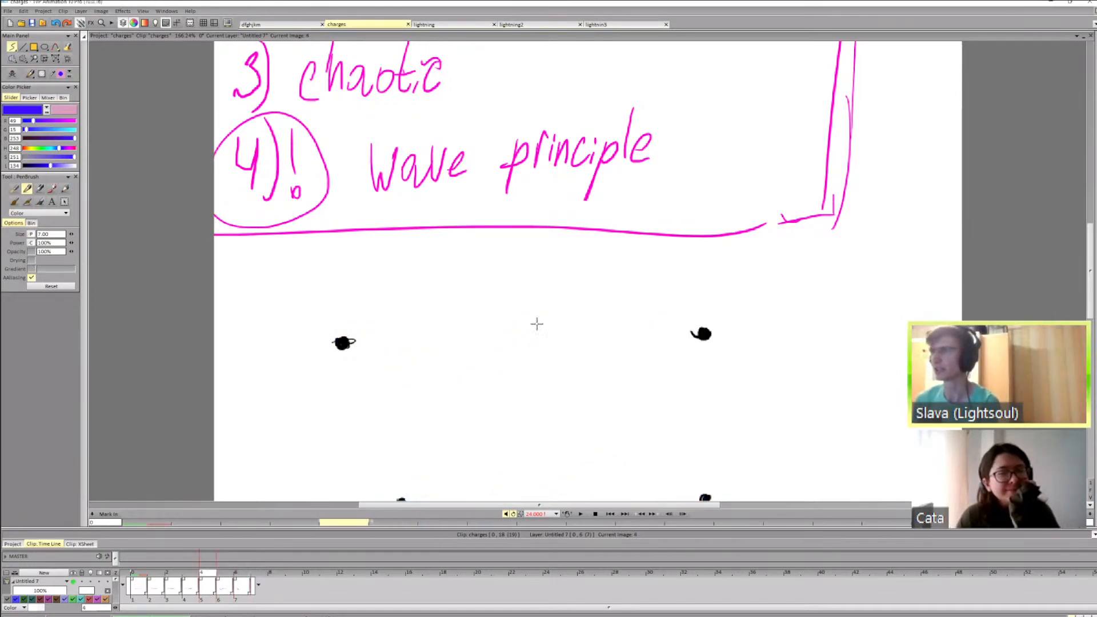
Step: Extend the image 6 arc up to a central peak and down into a short dip, comparing with images 4 and 5
key("Right")
key("Right")
key("Left")
left_click_drag(533, 335, 575, 341)
key("Left")
key("Right")
key("Right")
key("Left")
key("Right")
key("Left")
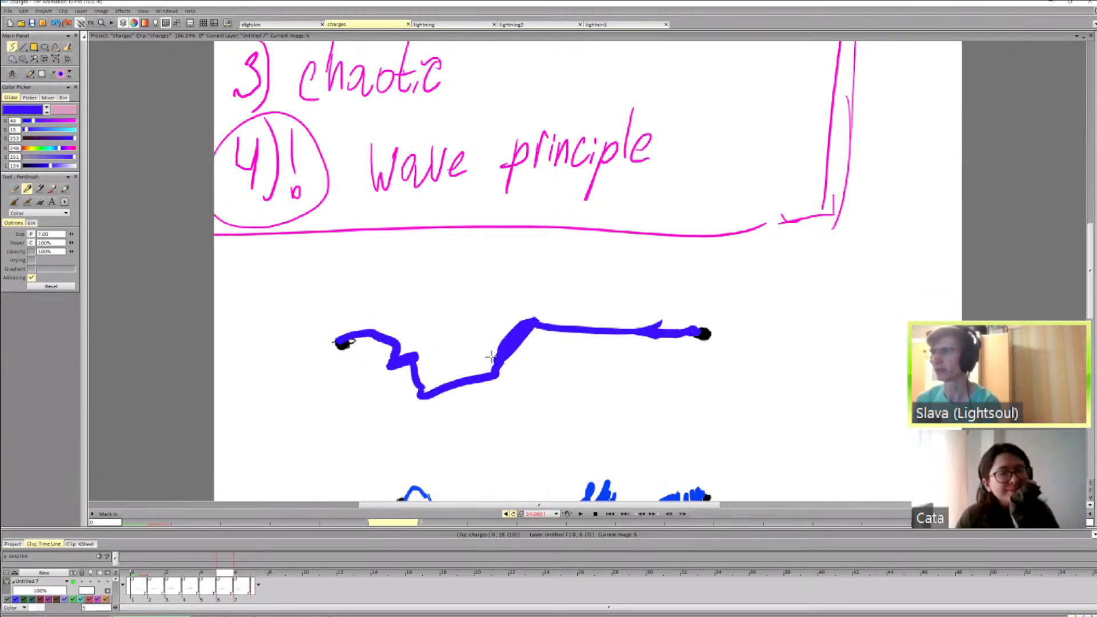
key("Right")
key("Left")
key("Left")
key("Right")
key("Right")
Step: Complete the image 6 arc with a gently rising line from the dip to the right black dot
left_click_drag(575, 340, 683, 323)
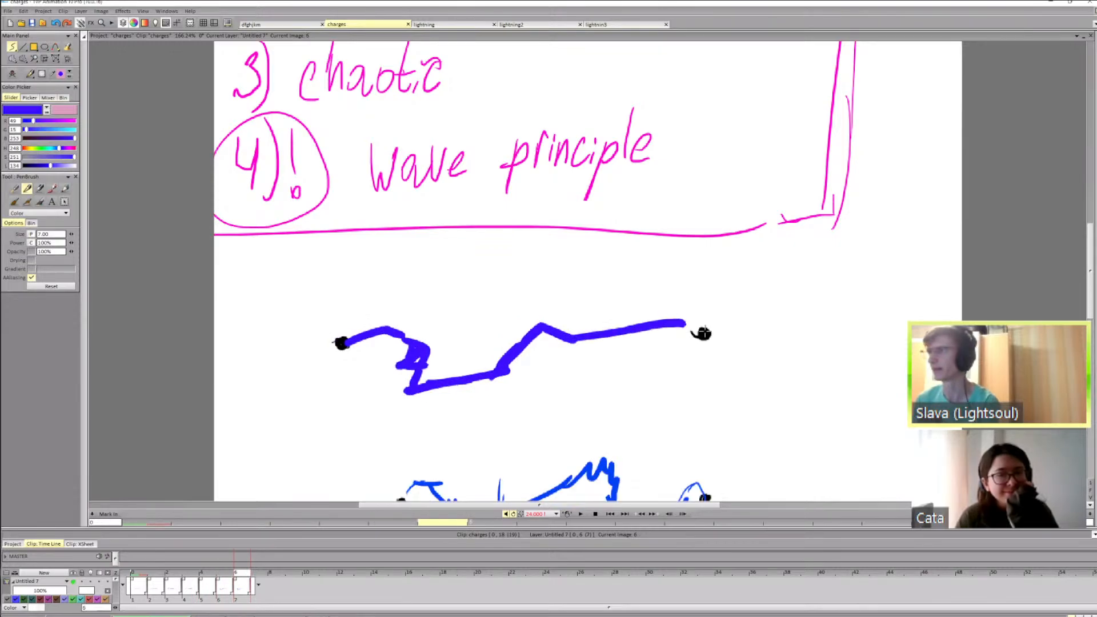
key("Left")
key("Left")
key("Right")
key("Right")
key("Left")
key("Right")
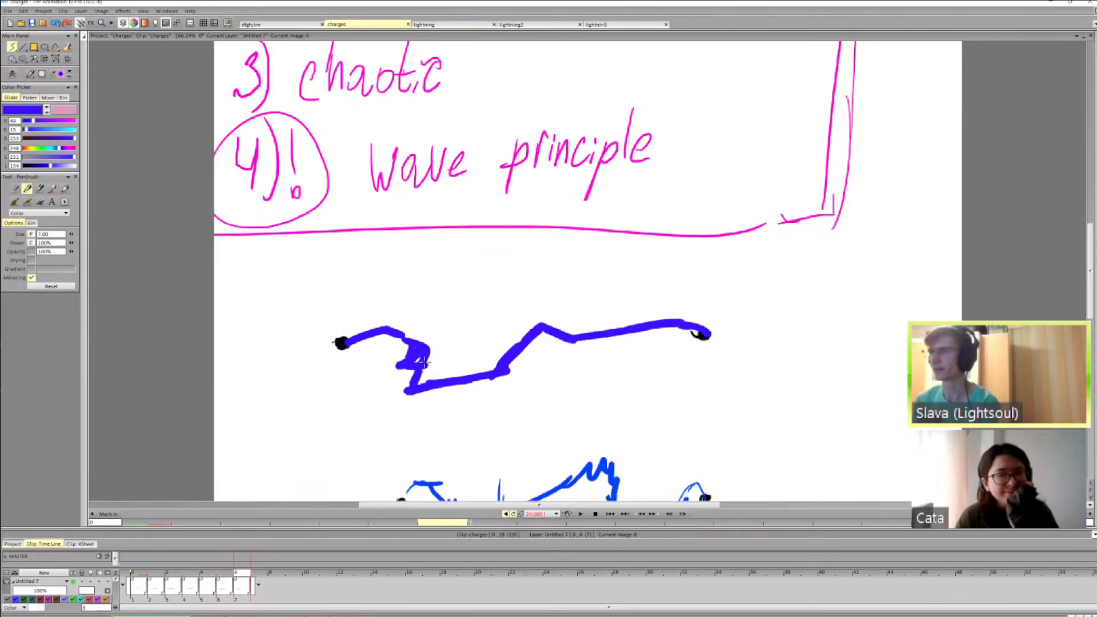
Step: Start the arc in image 7 with a leftward zigzag and the low middle section, flipping through the previous images for comparison
key("Right")
mouse_move(429, 354)
left_mouse_down()
mouse_move(400, 365)
mouse_move(443, 383)
mouse_move(433, 378)
mouse_move(510, 363)
left_mouse_up()
key("Left")
key("Left")
key("Right")
key("Right")
key("Left")
key("Left")
key("Right")
key("Right")
key("Left")
key("Left")
key("Right")
key("Right")
key("Left")
key("Left")
key("Right")
key("Right")
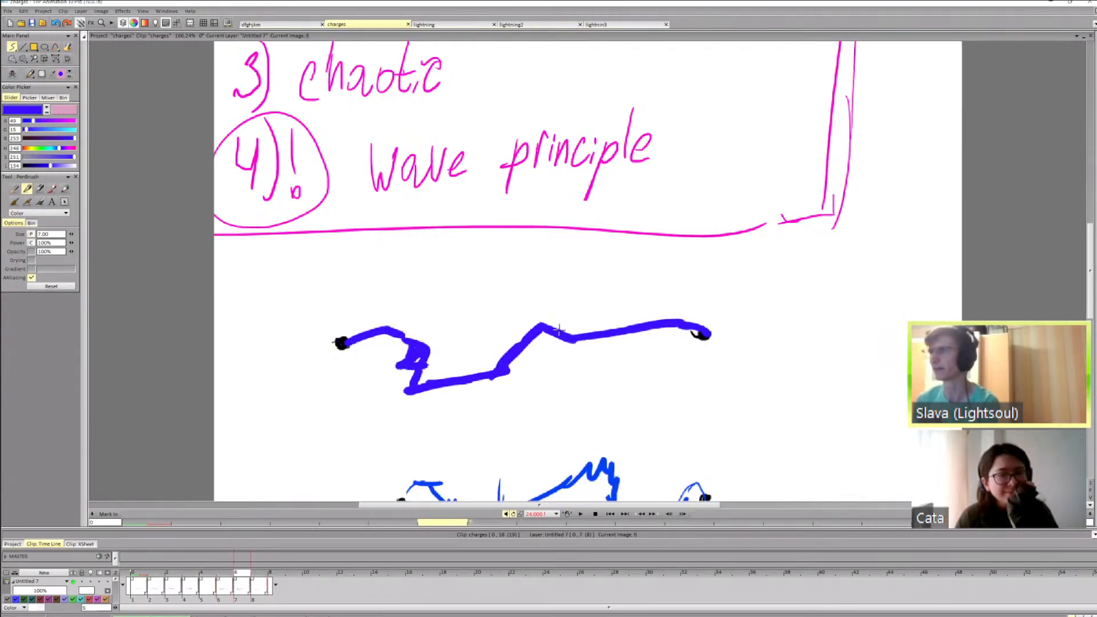
Step: Draw the central peak and the short falling line beyond it in image 7, checking against images 5 and 6
mouse_move(540, 325)
left_mouse_down()
mouse_move(562, 322)
mouse_move(562, 337)
left_mouse_up()
key("Left")
key("Left")
key("Right")
key("Right")
key("e")
key("e")
key("Left")
key("Left")
key("Right")
key("Right")
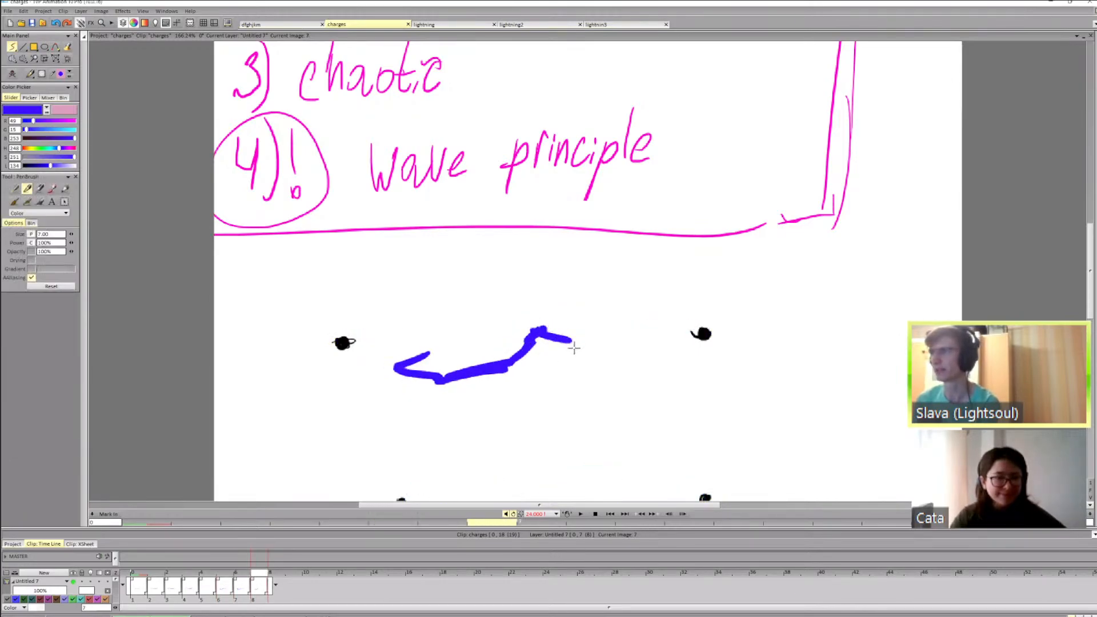
key("Left")
key("Left")
key("Right")
key("Right")
Step: Draw the right part of the image 7 arc from the dip over a low hump to the right black dot
mouse_move(590, 339)
left_mouse_down()
mouse_move(648, 323)
mouse_move(702, 333)
left_mouse_up()
key("Left")
key("Left")
key("Right")
key("Right")
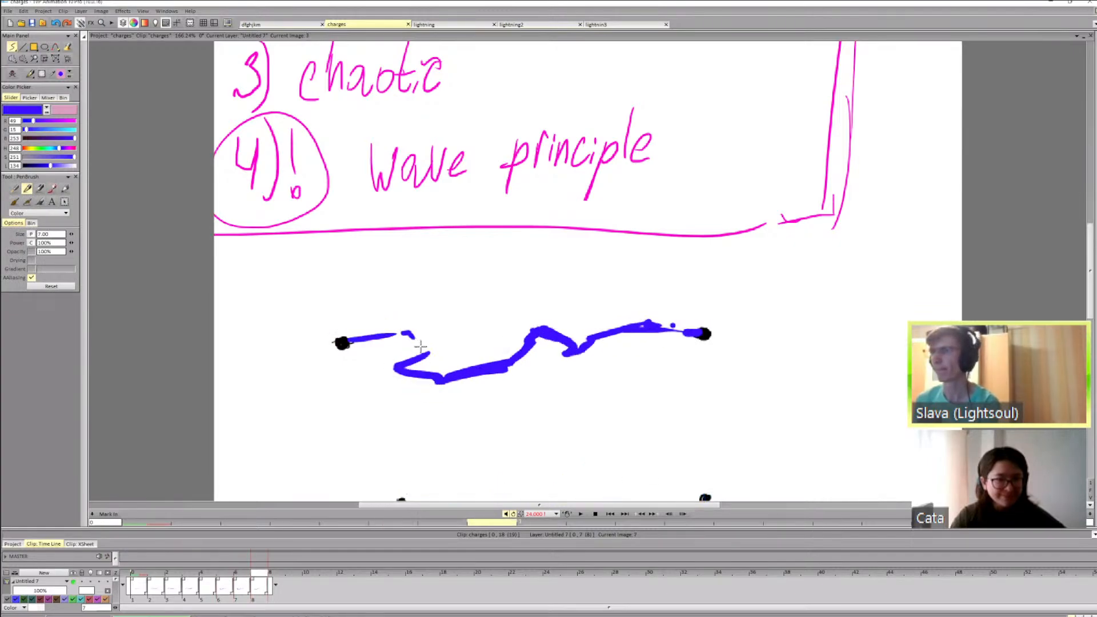
Step: Close the gap at the left bend of the image 7 arc with a short stroke down to the zigzag
key("Left")
key("Left")
key("Right")
key("Right")
left_click_drag(420, 346, 426, 352)
Step: Thicken the left hump of the image 6 arc and raise its top, comparing with image 5
key("Left")
key("Left")
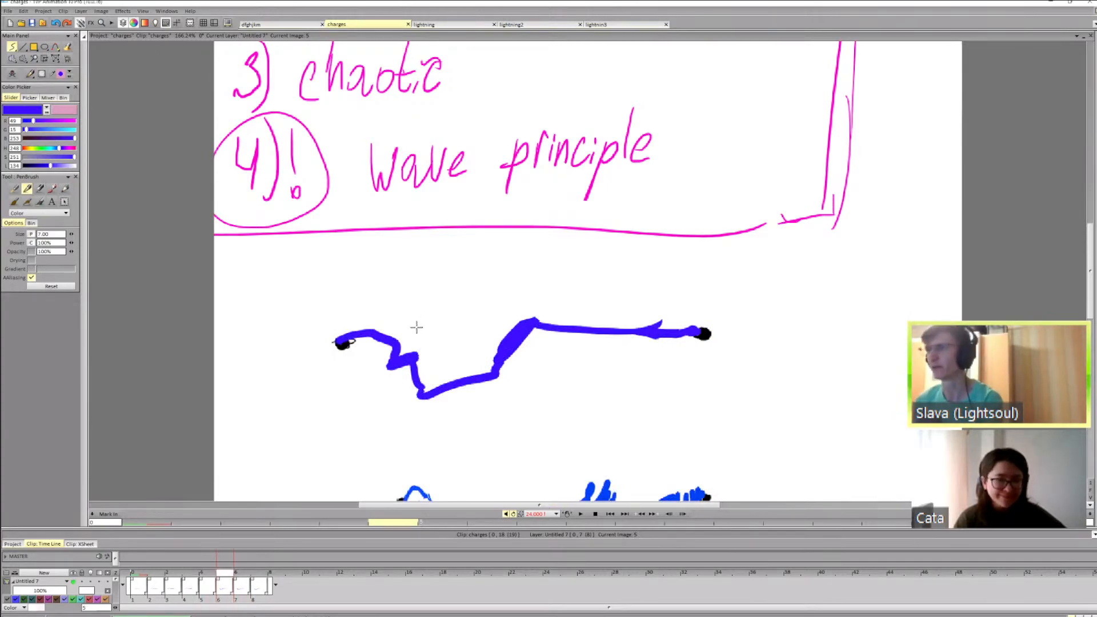
key("Right")
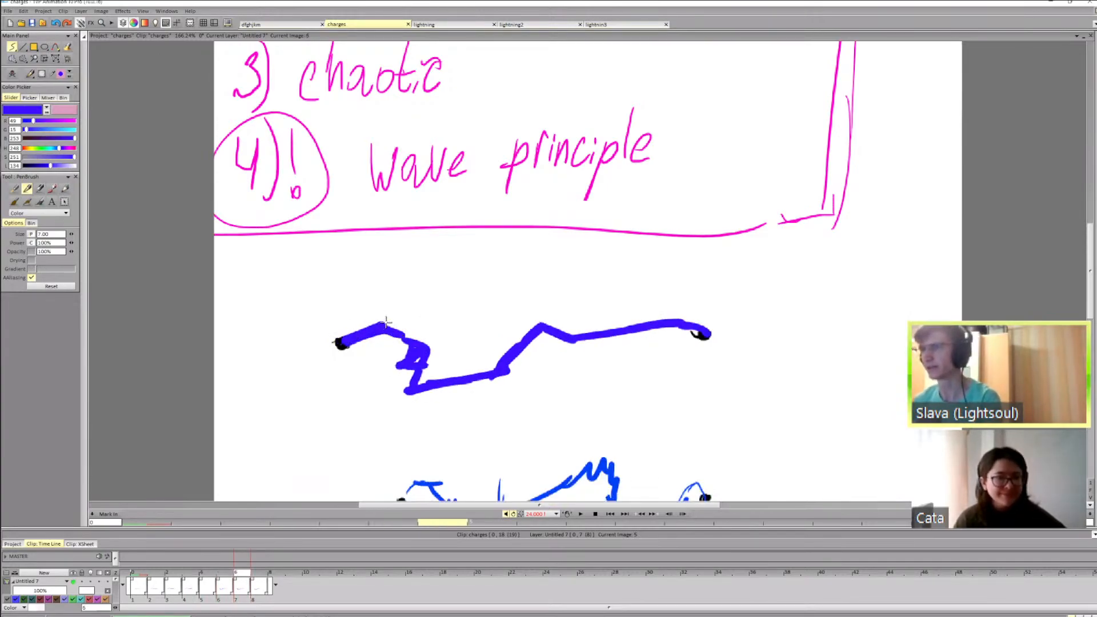
key("Left")
key("Left")
key("Right")
key("Right")
left_click_drag(380, 321, 394, 327)
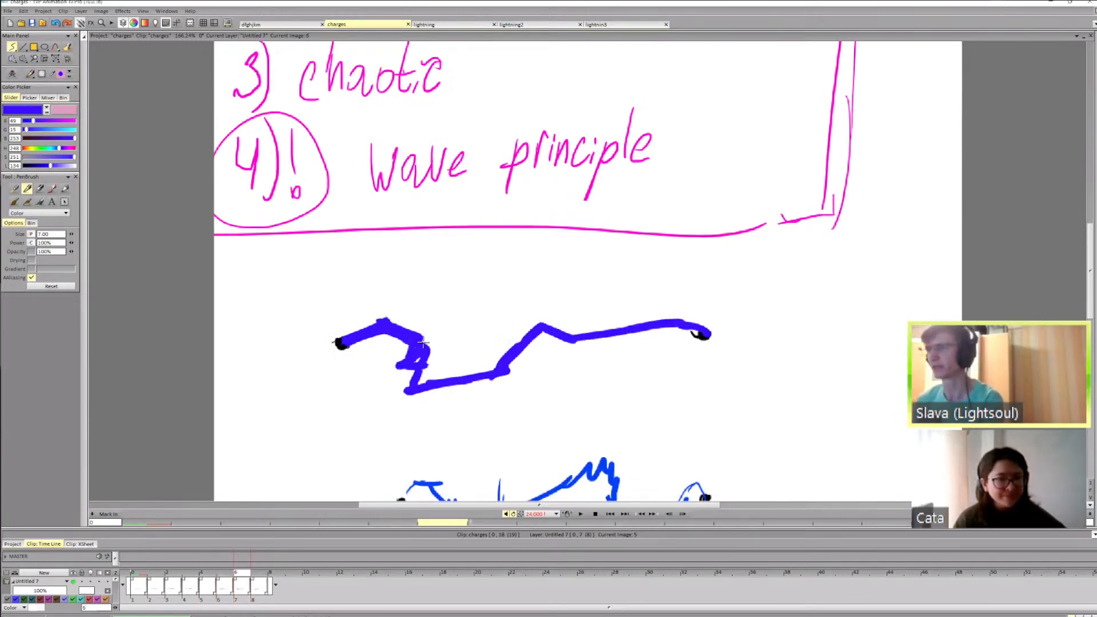
key("Right")
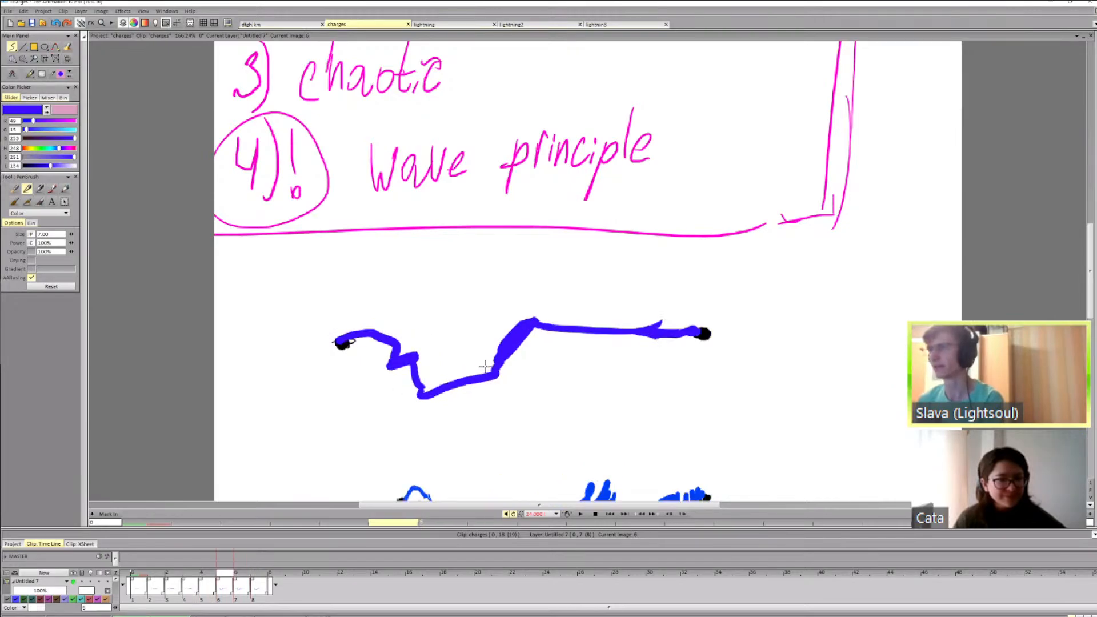
Step: Thicken the central peak and the line falling from it in image 7
key("Left")
key("Right")
left_click_drag(534, 335, 595, 343)
key("Right")
key("Left")
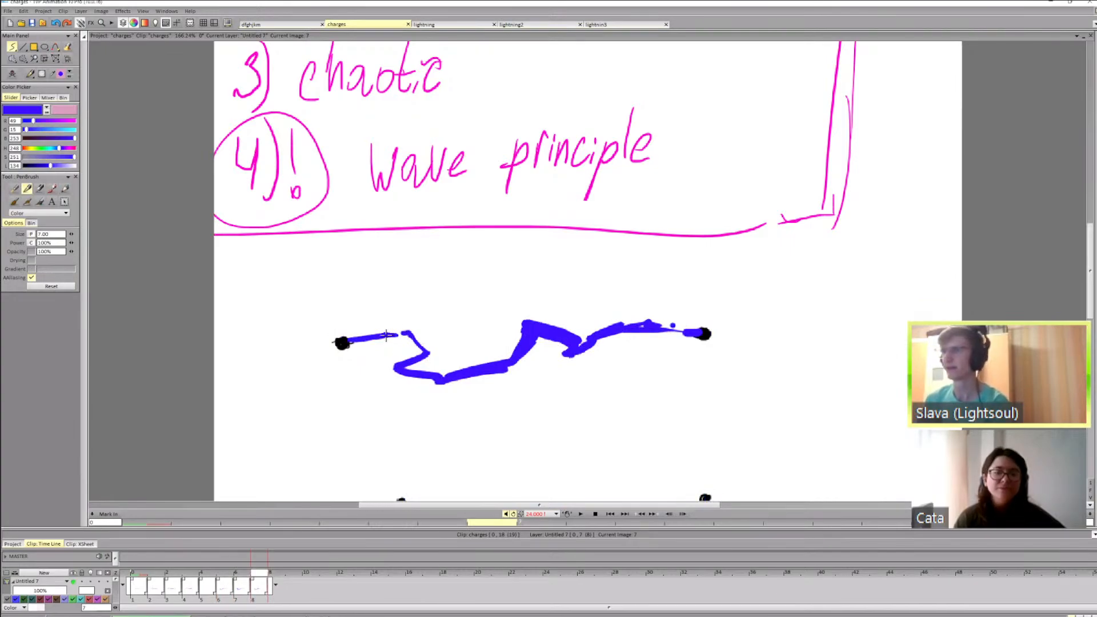
Step: Begin the arc in image 8 with a line from the left black dot and a curve bending down from its end
key("Right")
left_click_drag(343, 342, 417, 335)
key("Left")
key("Right")
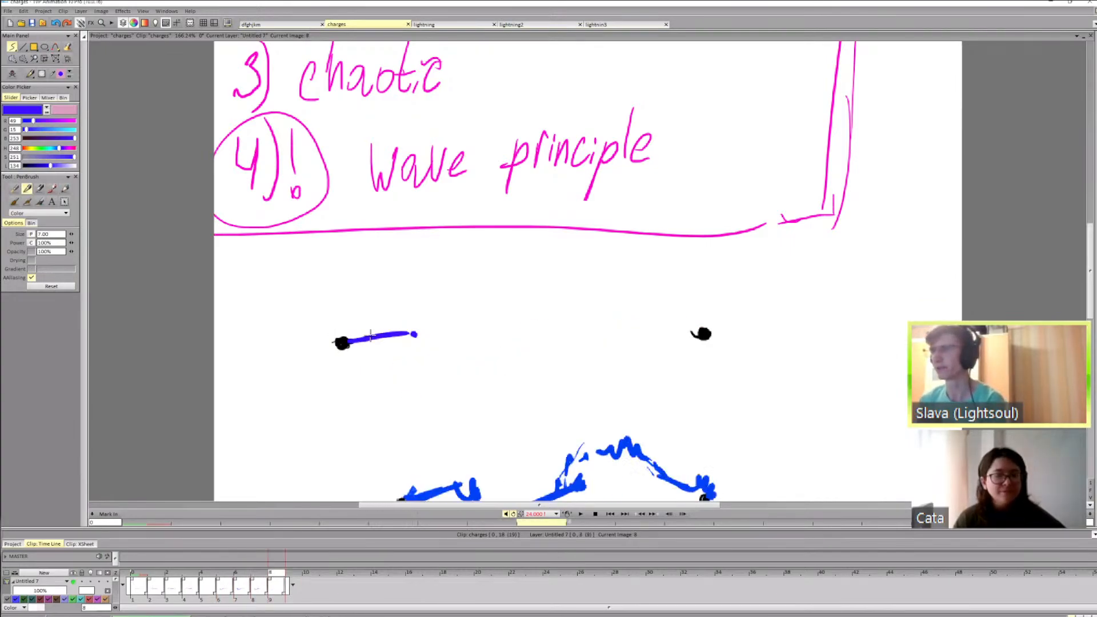
key("Left")
key("Right")
left_click_drag(447, 368, 425, 342)
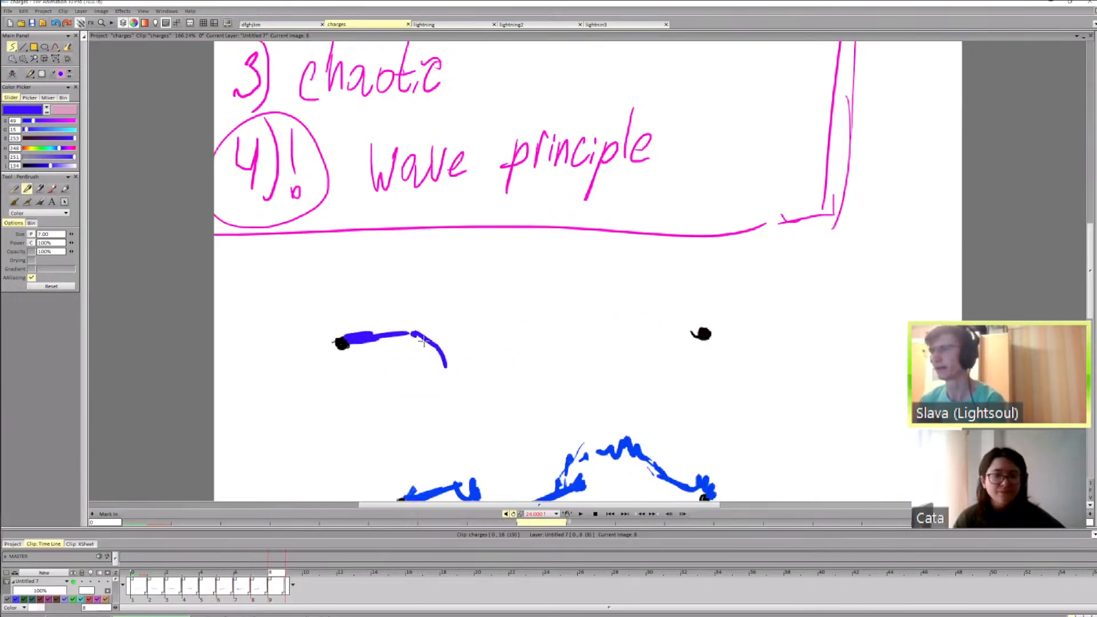
Step: Set the pen size to 4 and rework the end of the image 8 curve into a shorter, straighter slope
left_click(46, 235)
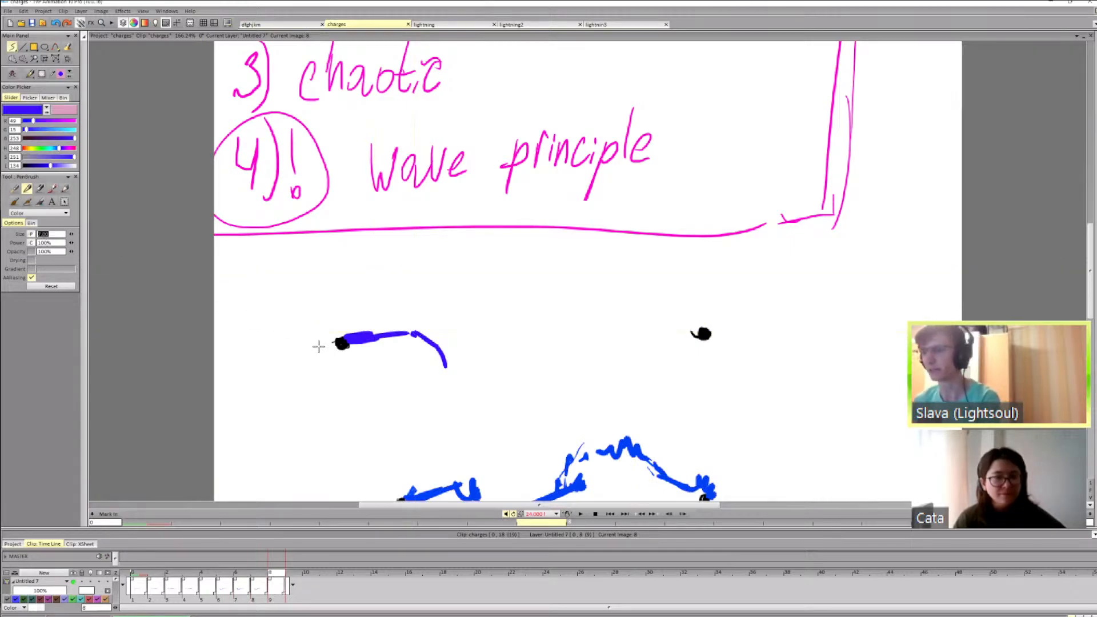
type("4")
key("Left")
key("Right")
left_click_drag(433, 336, 441, 375)
key("e")
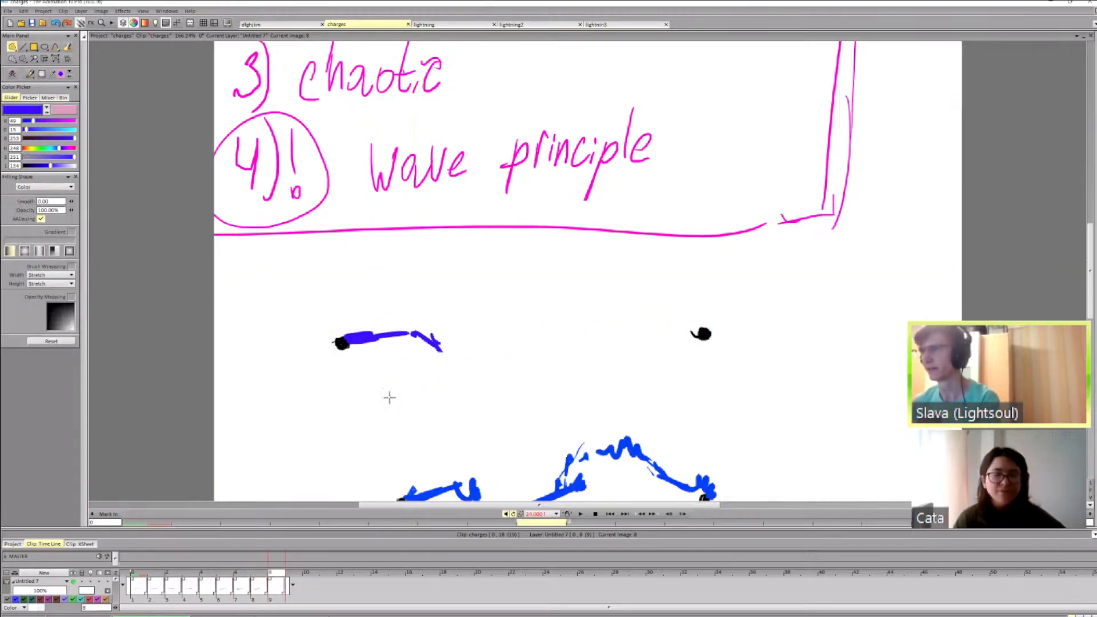
Step: Turn on the layer's light table and flip through the neighbouring images to view the arcs overlaid
key("b")
left_click(90, 581)
key("Left")
key("Left")
key("Right")
key("Right")
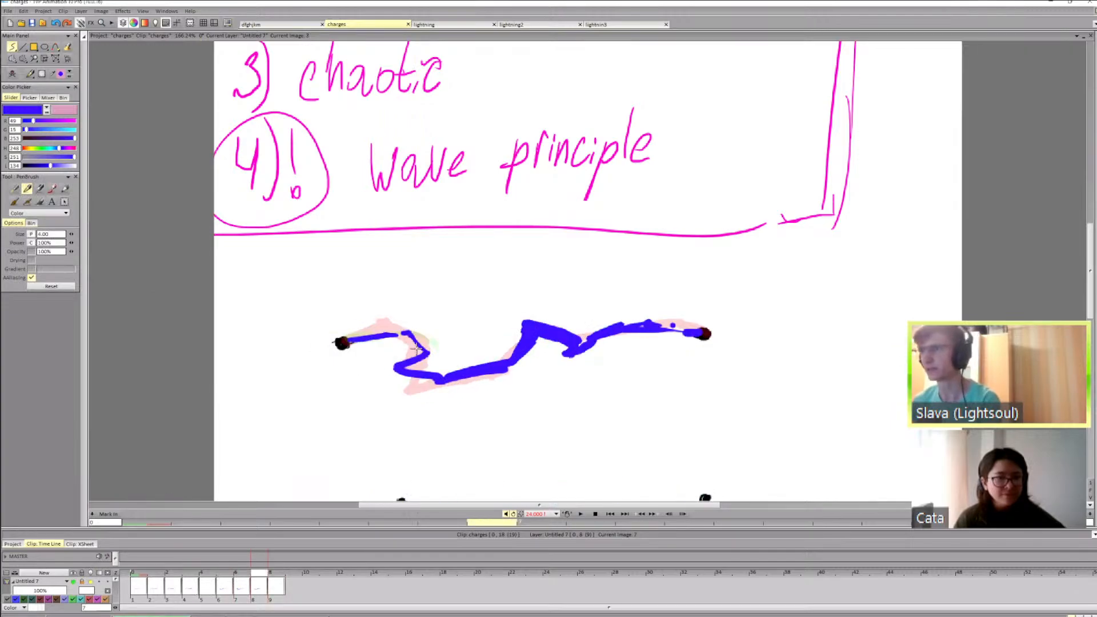
Step: Trim the slope's end in image 8 and draw the leftward zigzag along the ghosted previous arc, comparing with images 6 and 7
key("shift+d")
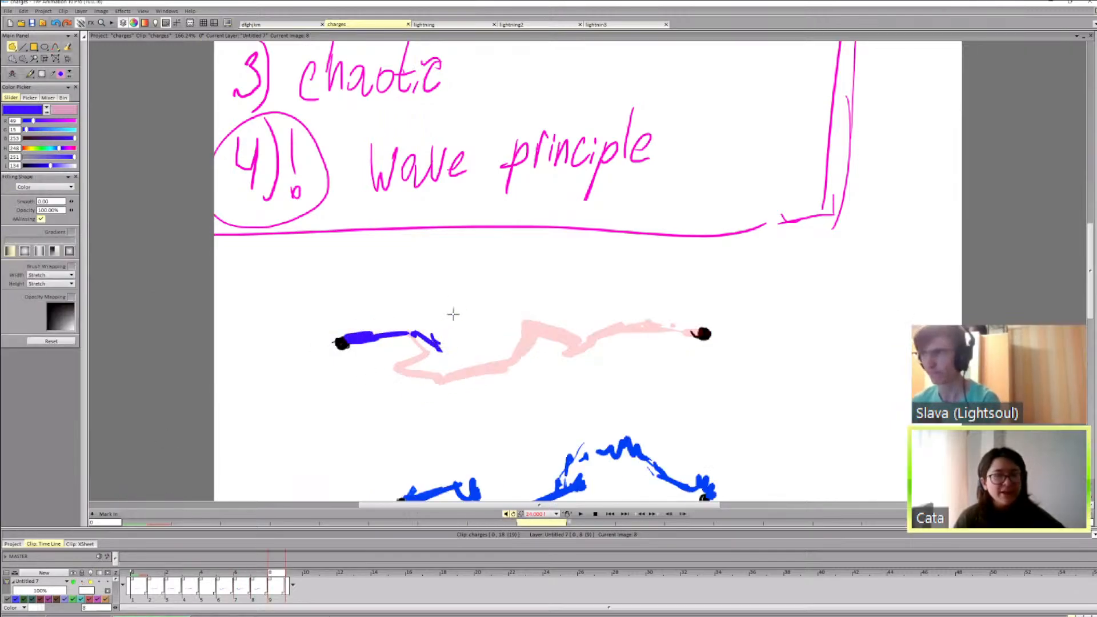
key("d")
left_click_drag(428, 342, 412, 370)
key("Left")
key("Left")
key("Right")
key("Right")
key("Left")
key("Left")
key("Right")
key("Right")
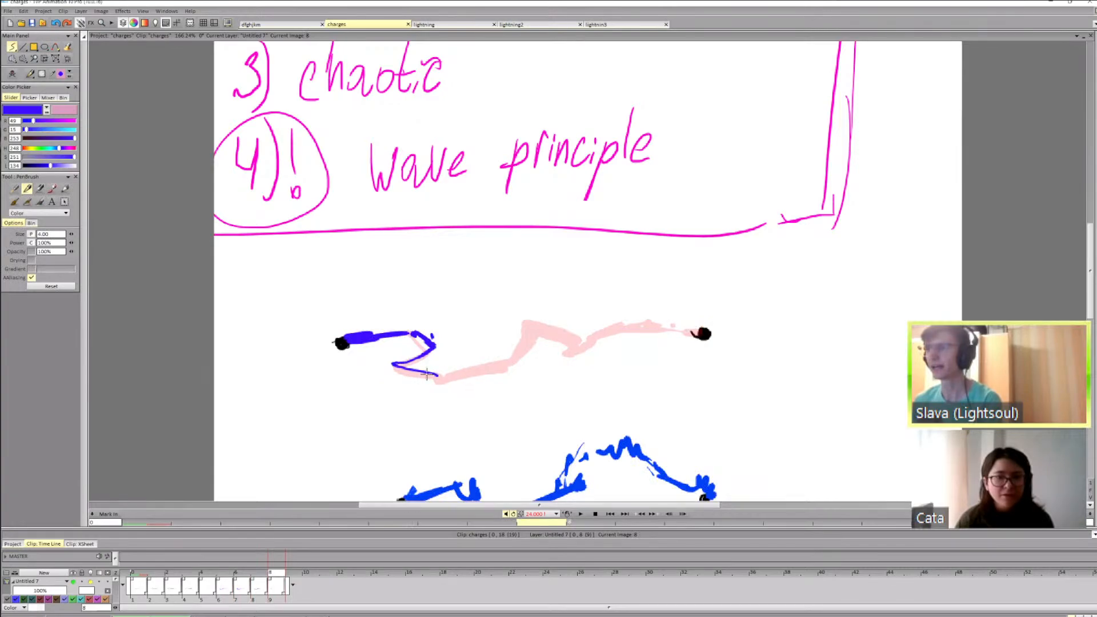
key("Left")
key("Left")
key("Right")
key("Right")
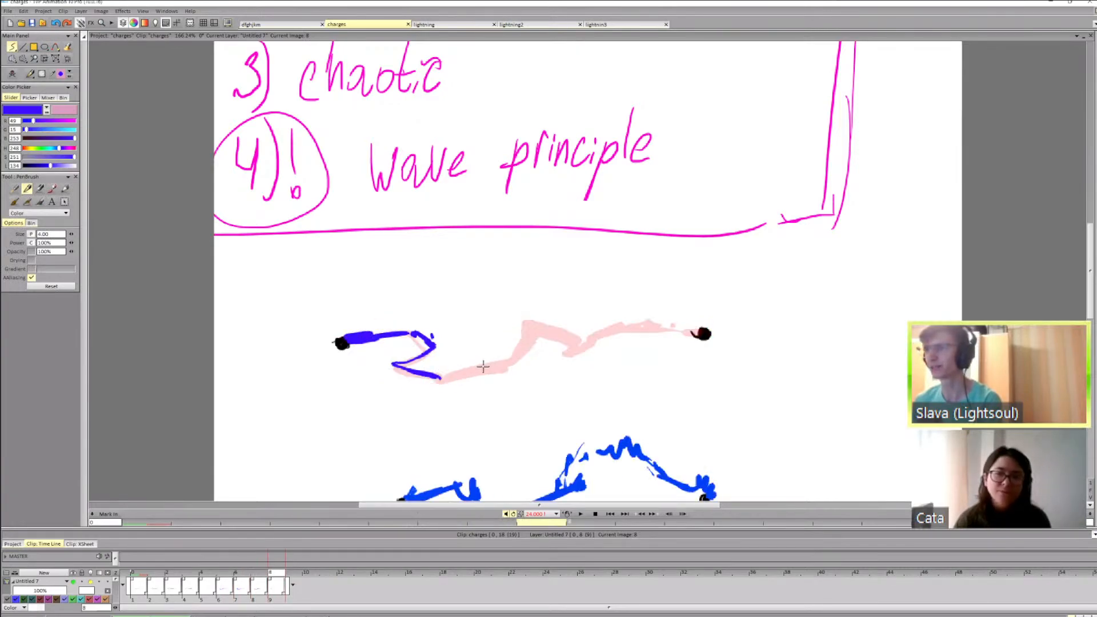
Step: Draw the low middle section in image 8 from the zigzag to the foot of the ghosted central peak, checking against earlier images
key("Left")
key("Left")
left_click_drag(437, 378, 519, 357)
key("Right")
key("Right")
key("Left")
key("Left")
key("Right")
key("Right")
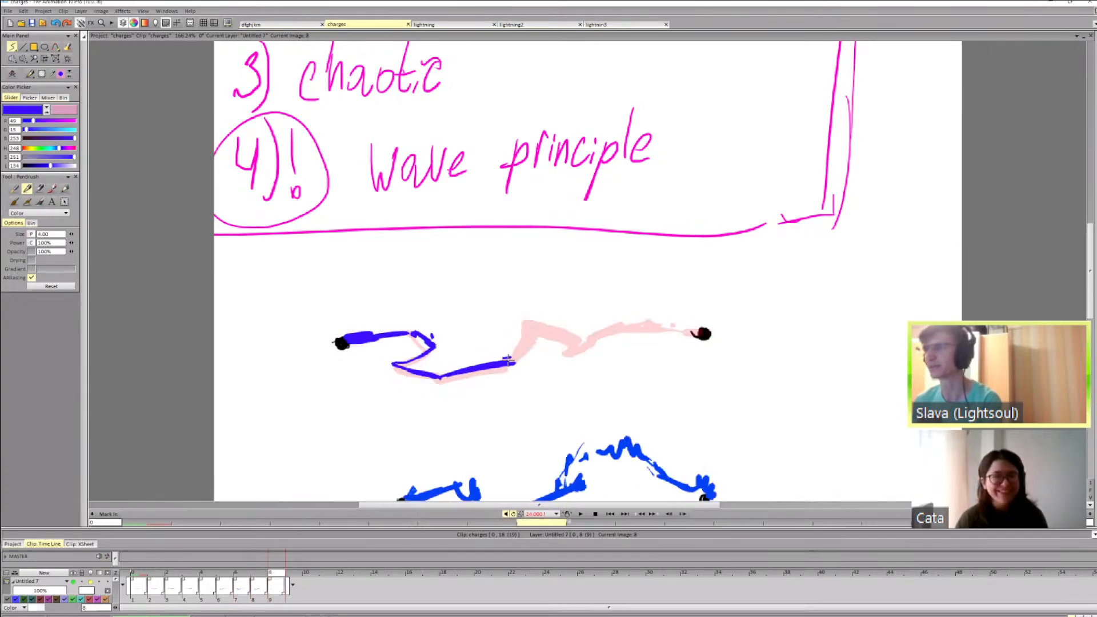
key("Left")
key("Left")
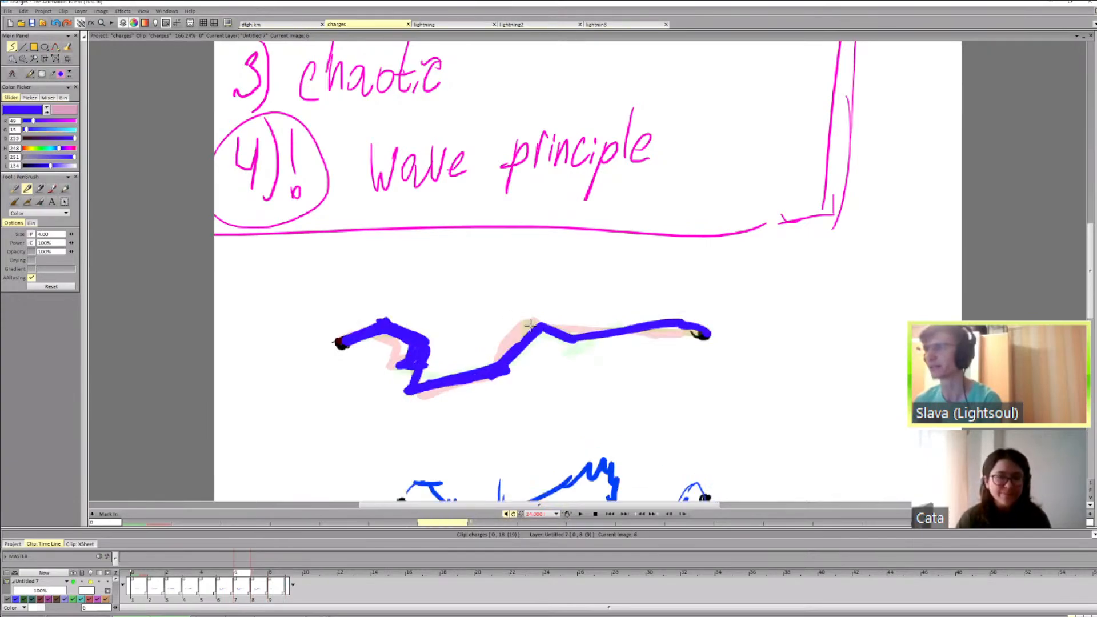
Step: Draw the central peak's upright and top in image 8 along the ghosted previous arc, comparing with images 6 and 7
key("Right")
key("Right")
left_click_drag(513, 325, 556, 330)
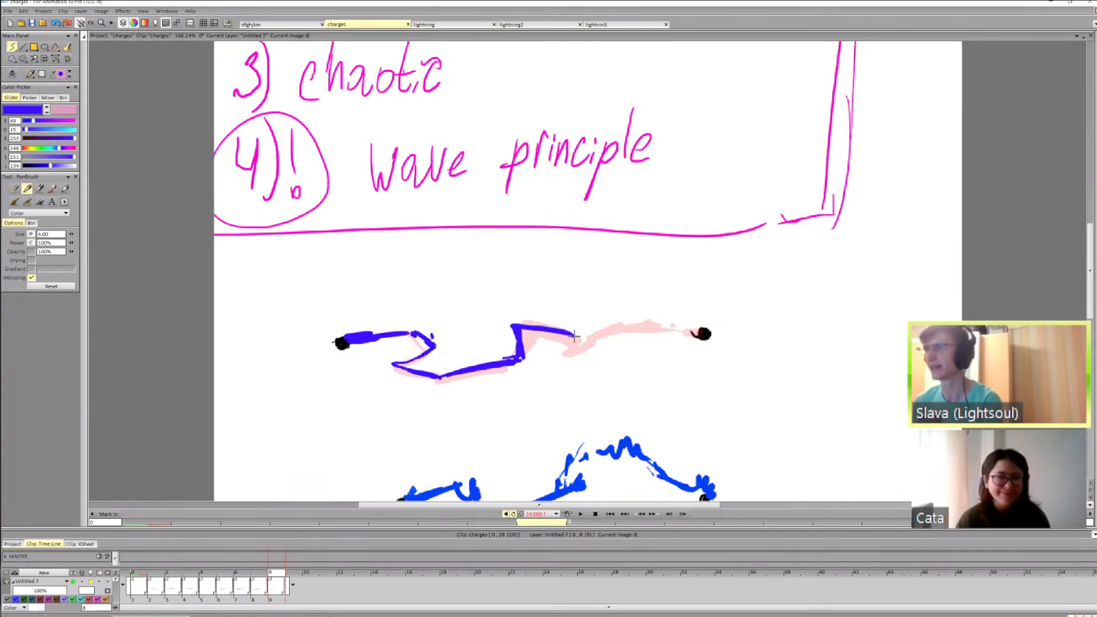
key("Left")
key("Right")
key("Left")
key("Left")
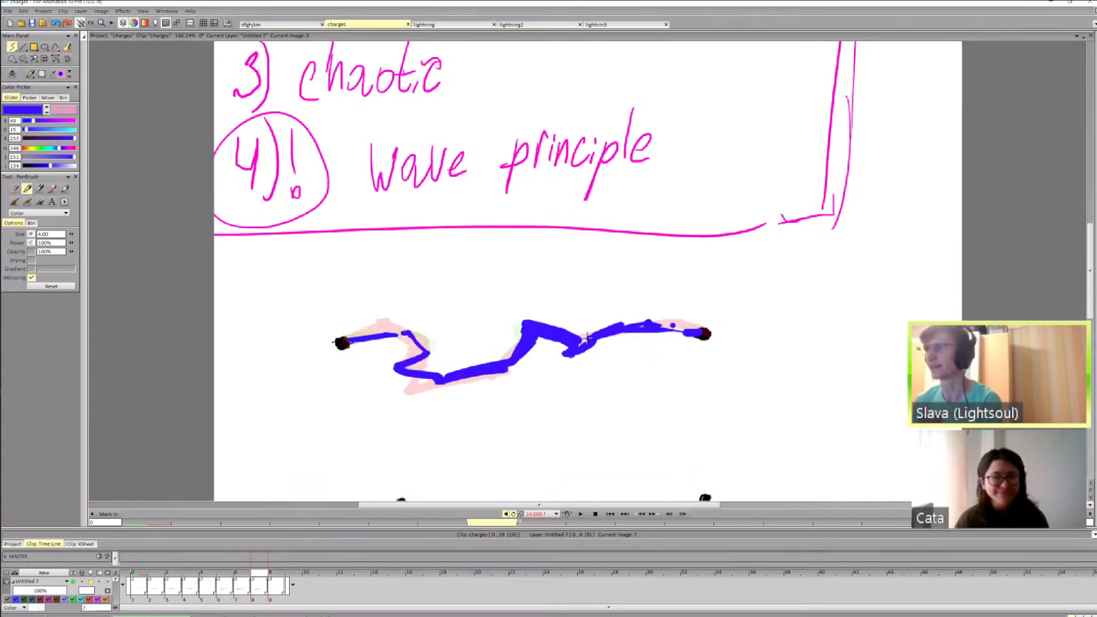
key("Right")
key("Right")
Step: Draw the dip after the central peak and the flat line running to the upper-right dot in image 8, checking against earlier images
mouse_move(575, 336)
left_mouse_down()
mouse_move(573, 350)
mouse_move(589, 354)
mouse_move(654, 330)
left_mouse_up()
key("Left")
key("Left")
key("Right")
key("Right")
key("Left")
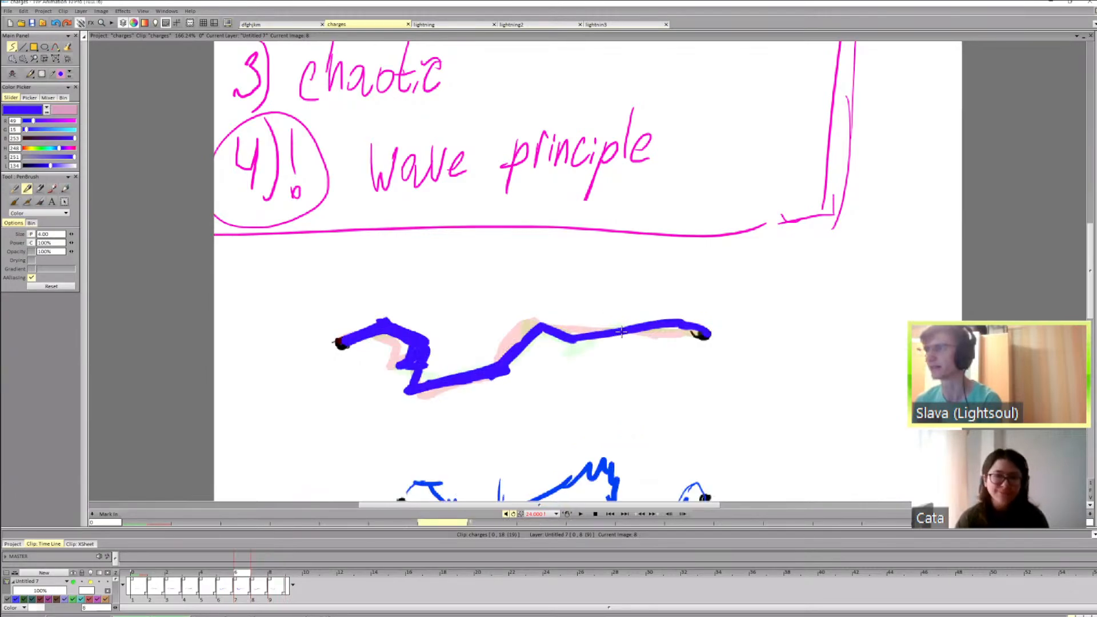
key("Left")
key("Right")
key("Right")
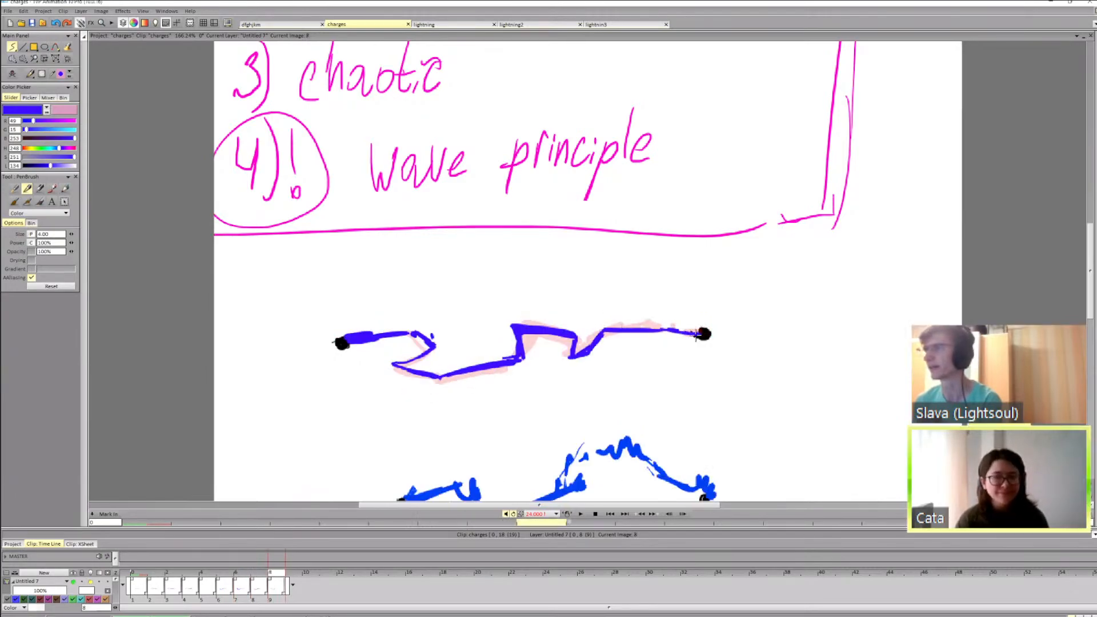
Step: Flip repeatedly between images 6, 7 and 8 and the empty frame 9 to examine how the arc shifts
key("Left")
key("Left")
key("Right")
key("Right")
key("Left")
key("Left")
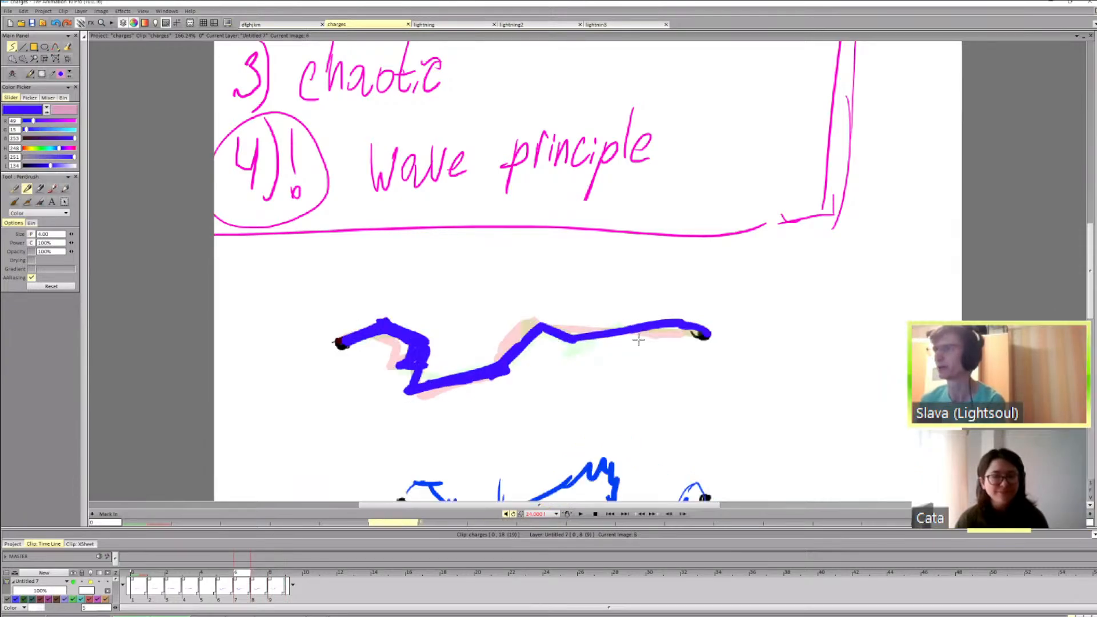
key("Right")
key("Right")
key("Left")
key("Left")
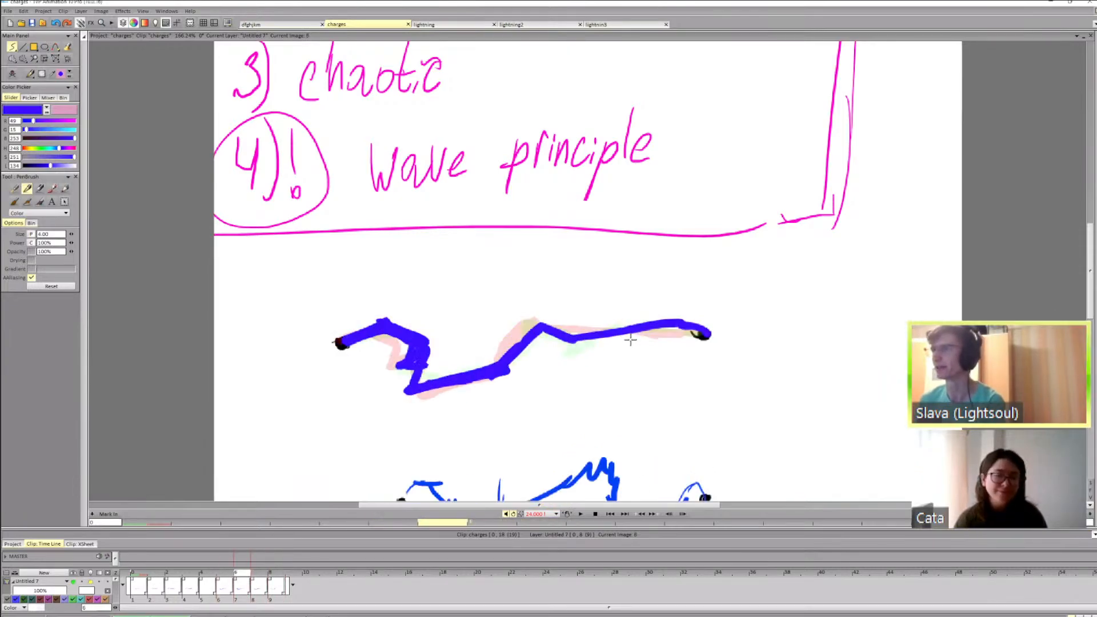
key("Right")
key("Left")
key("Right")
key("Right")
key("Right")
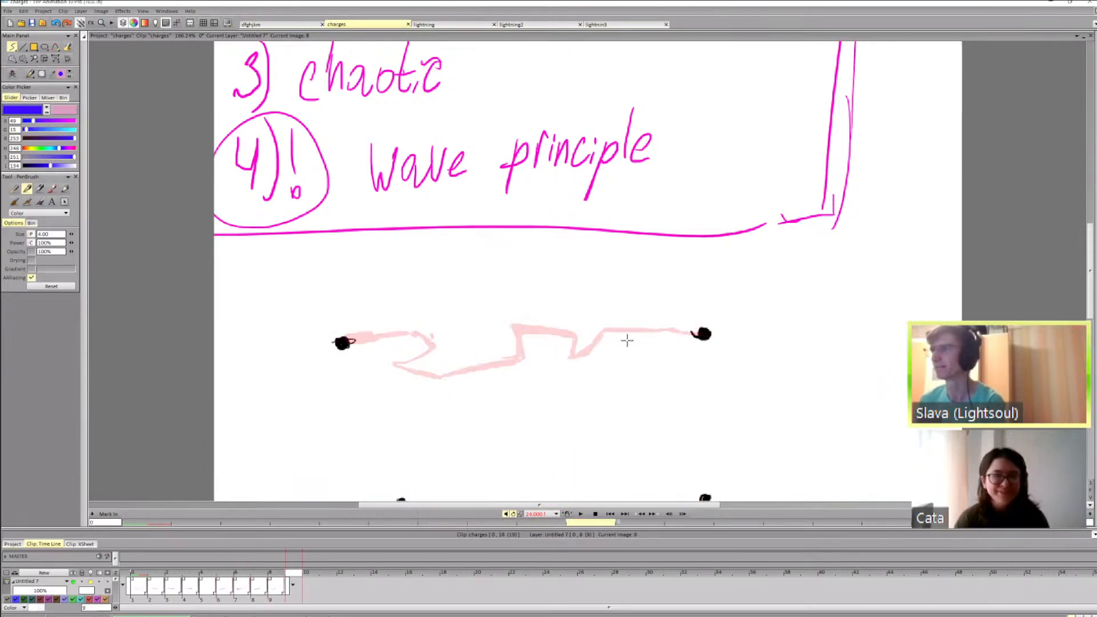
key("Left")
key("Left")
key("Right")
key("Right")
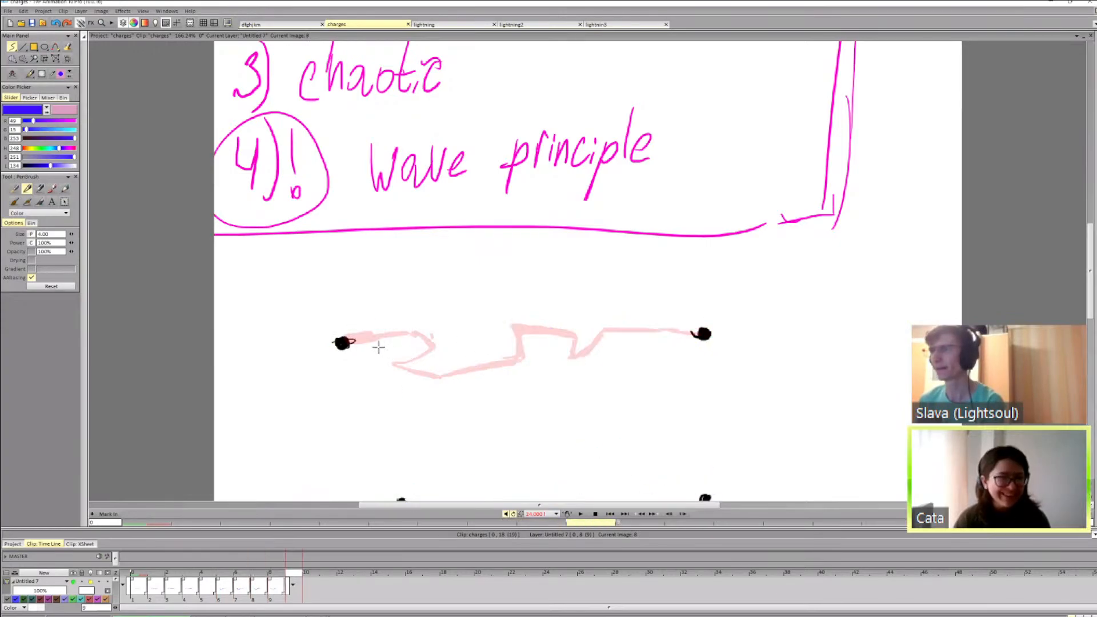
key("Left")
key("Left")
key("Right")
key("Right")
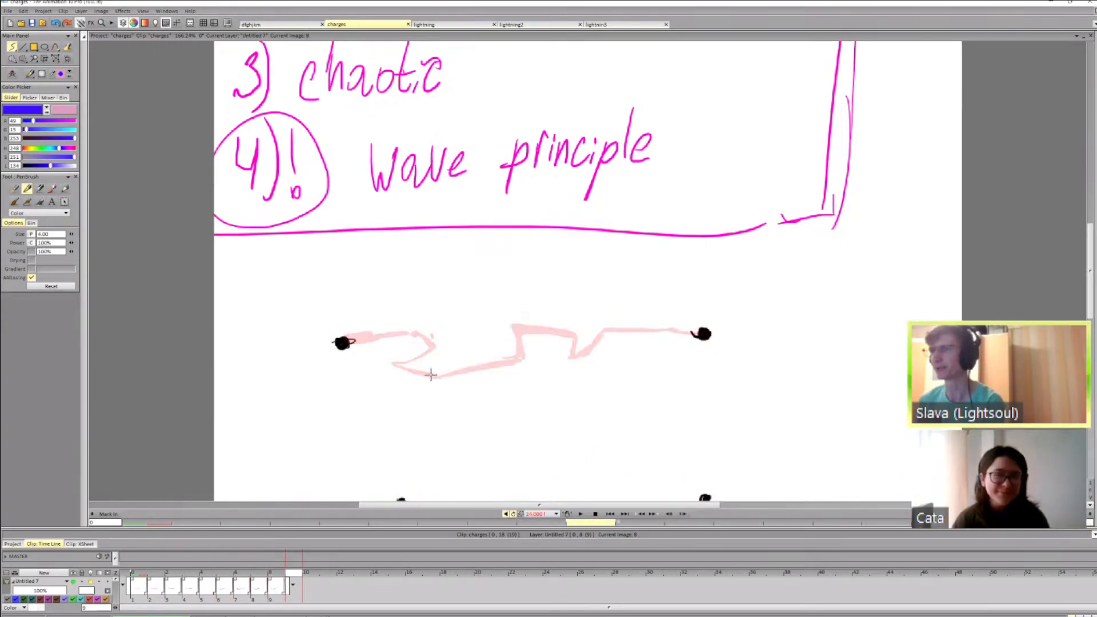
Step: Add small dots around the lowest corner of the arc in image 8
key("Left")
key("Right")
left_click(434, 367)
left_click(463, 377)
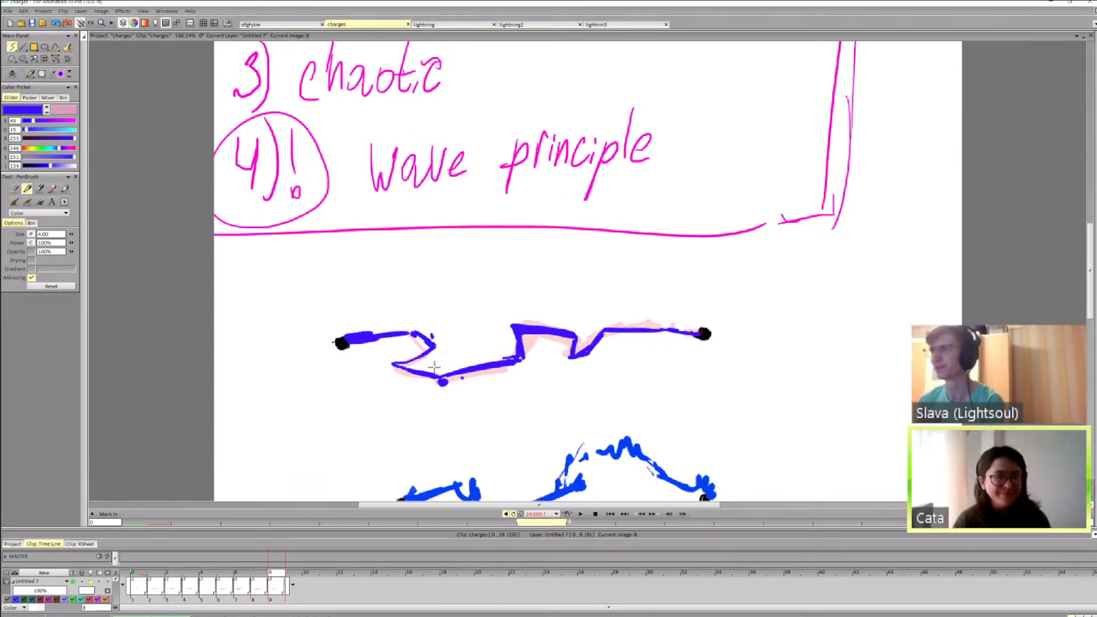
Step: Compare image 8 with the images before it, and play back the whole arc animation
key("Left")
key("Left")
key("Right")
key("Right")
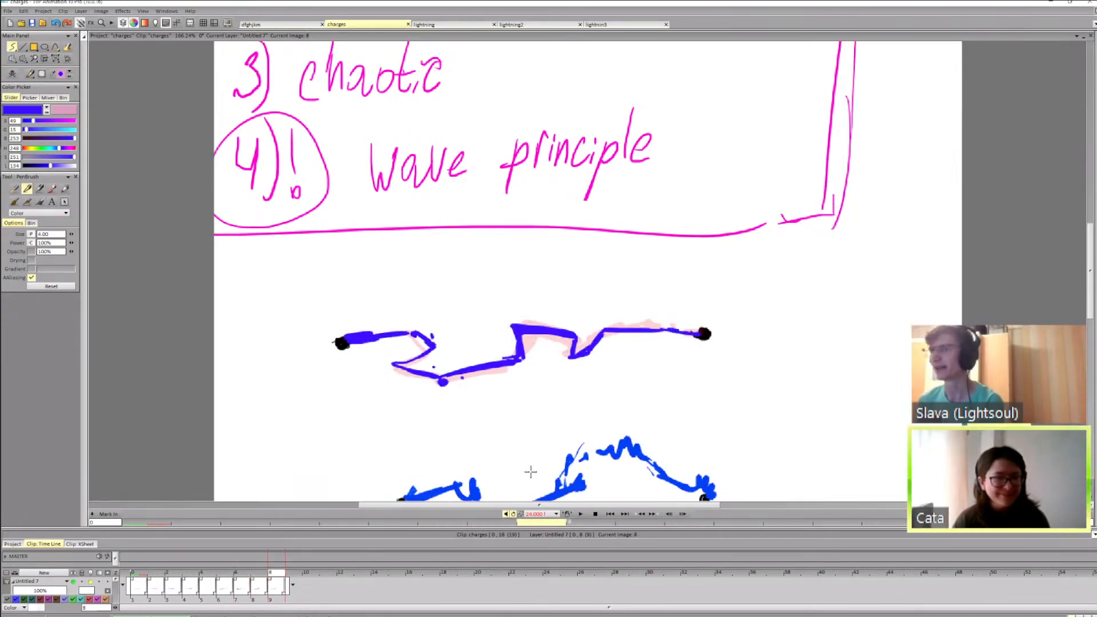
left_click(581, 514)
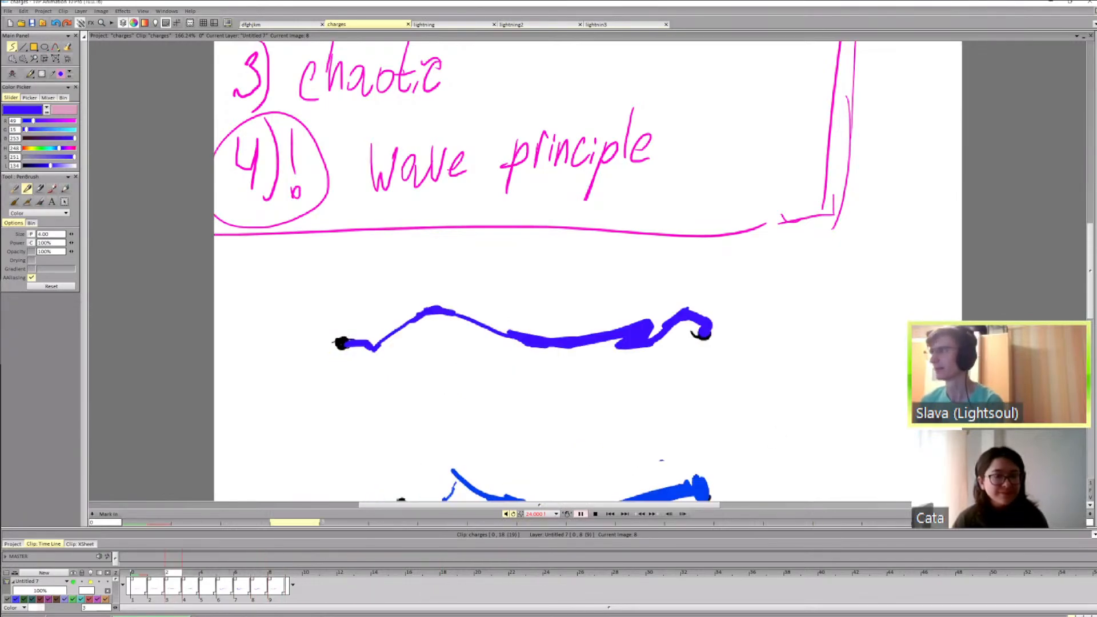
scroll(589, 271, "down", 3)
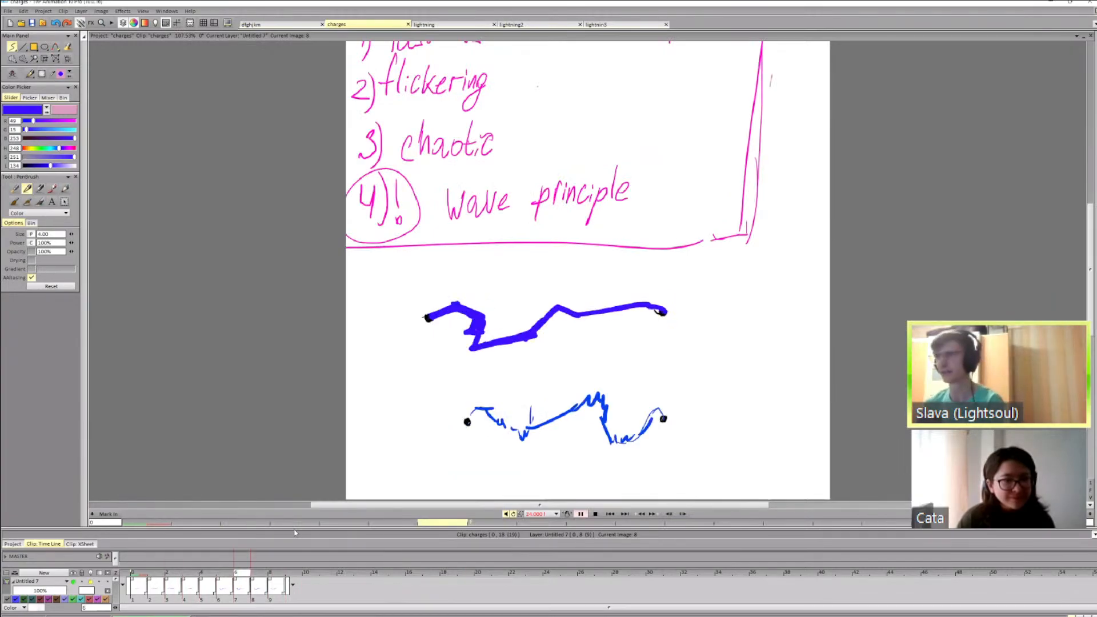
Step: Extend image 2 by one frame and turn the added frame into a blank image 3
left_click(173, 574)
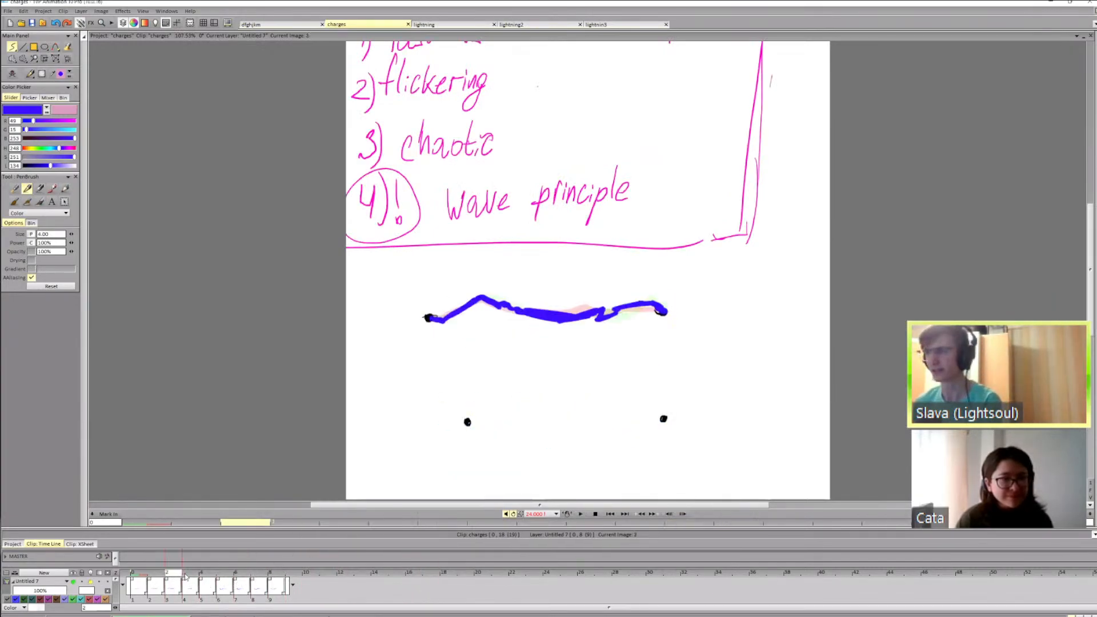
key("Left")
key("Left")
key("Right")
key("Right")
left_click_drag(182, 595, 199, 595)
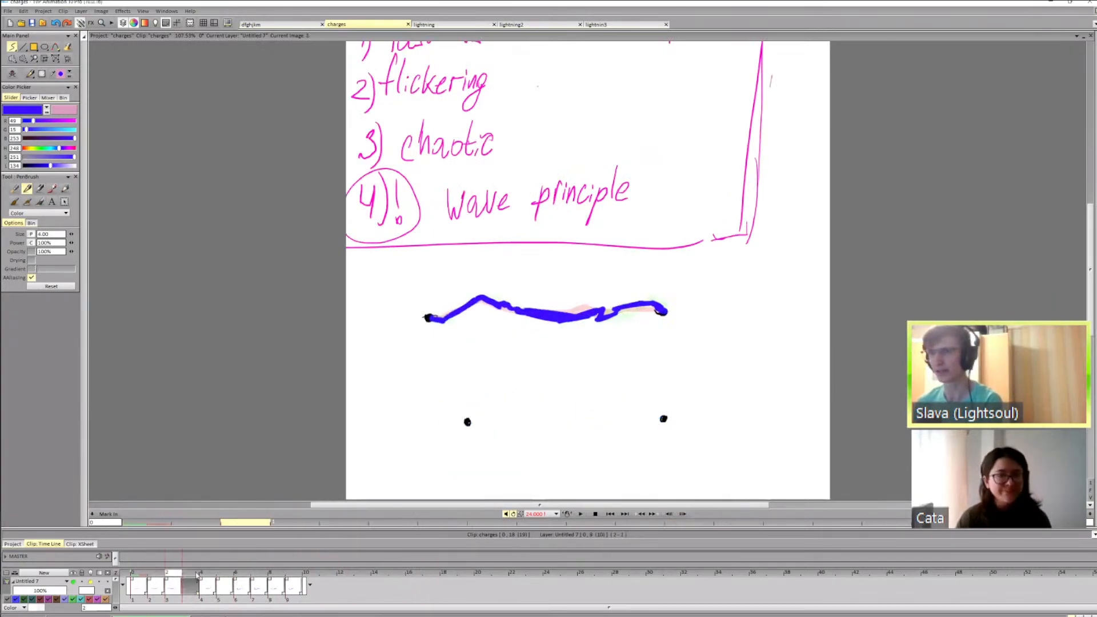
key("Right")
key("Delete")
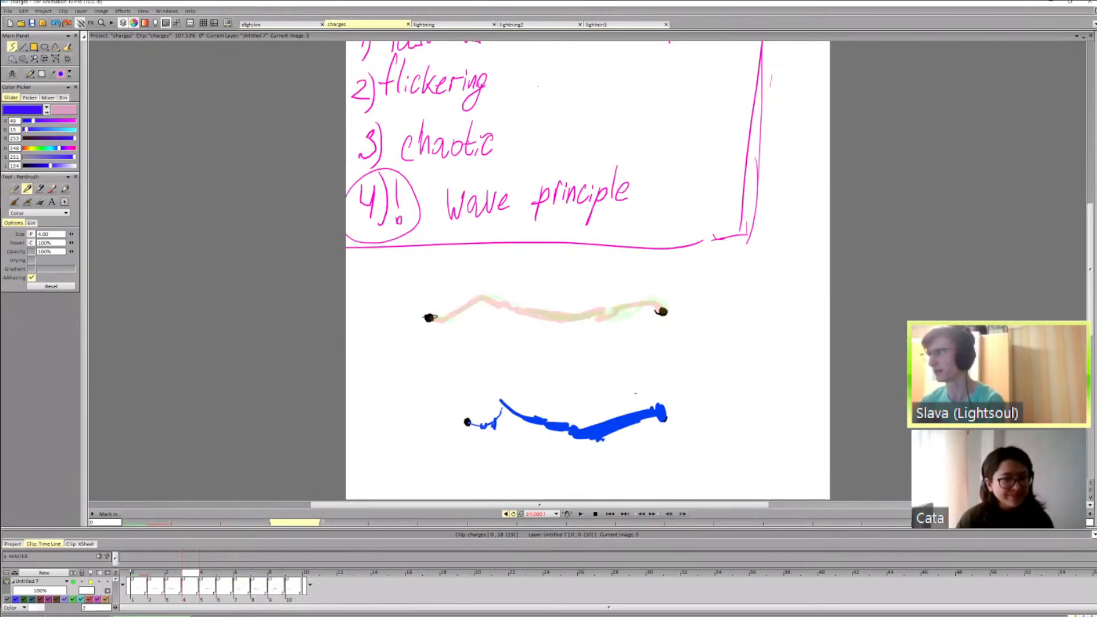
Step: Set the pen size to 1 and draw a short first segment from the upper-left dot in image 3, comparing with image 2
scroll(429, 318, "up", 1)
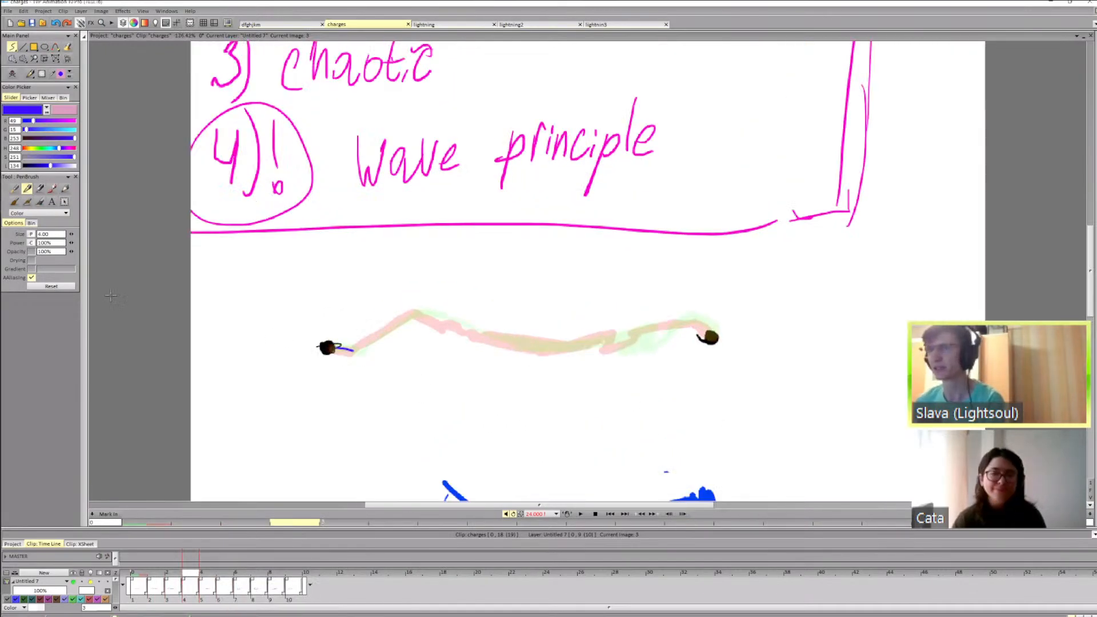
left_click_drag(47, 237, 36, 238)
left_click_drag(333, 348, 358, 354)
key("Left")
key("Right")
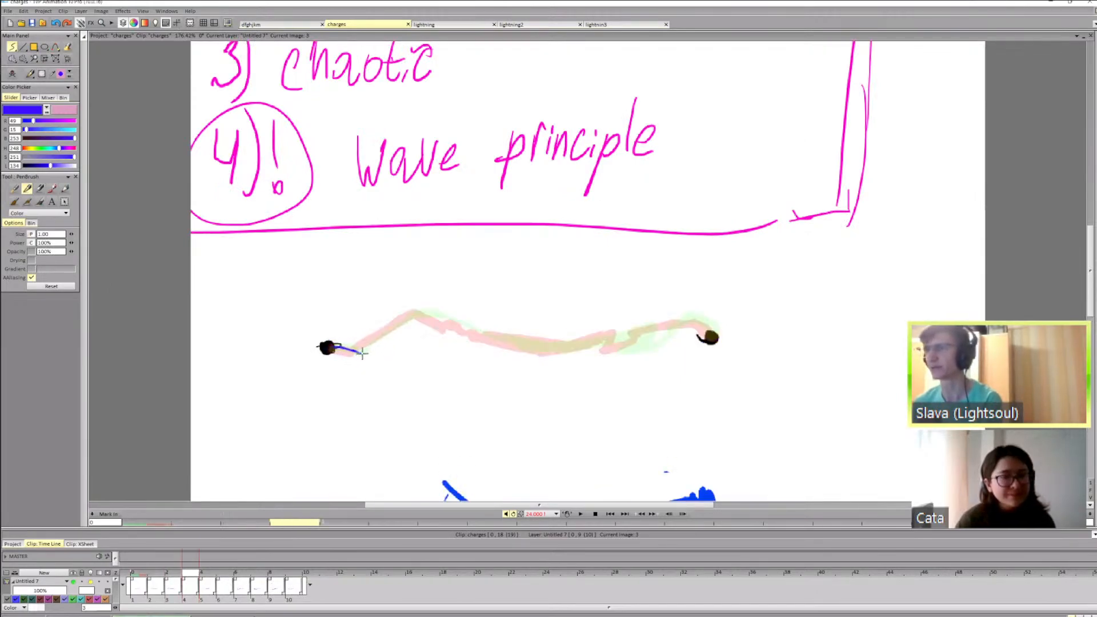
key("Left")
key("Right")
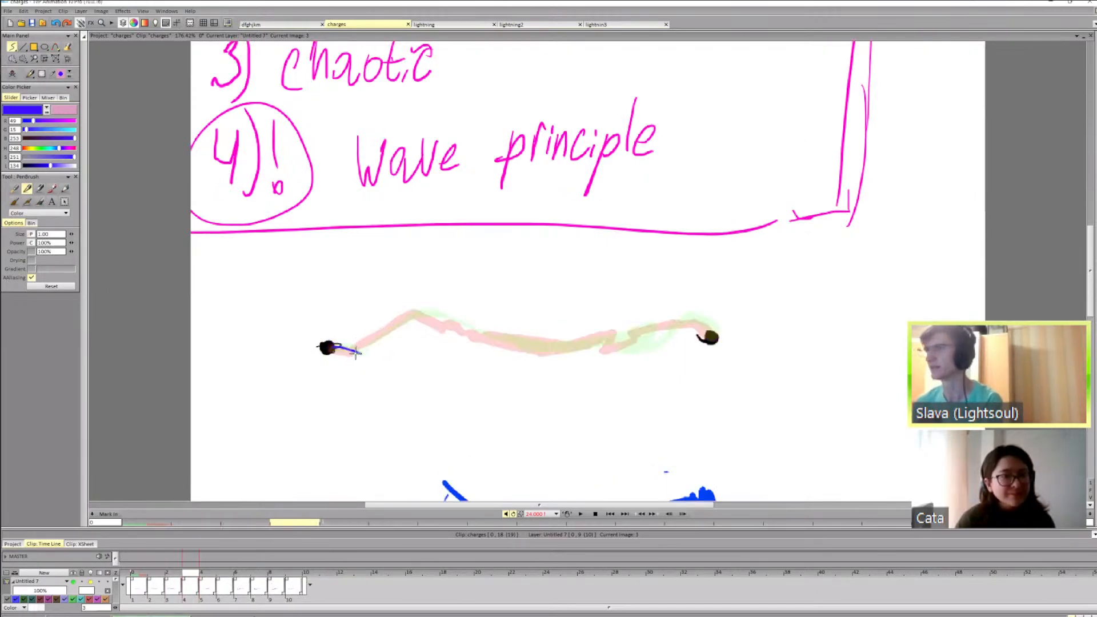
key("ctrl+z")
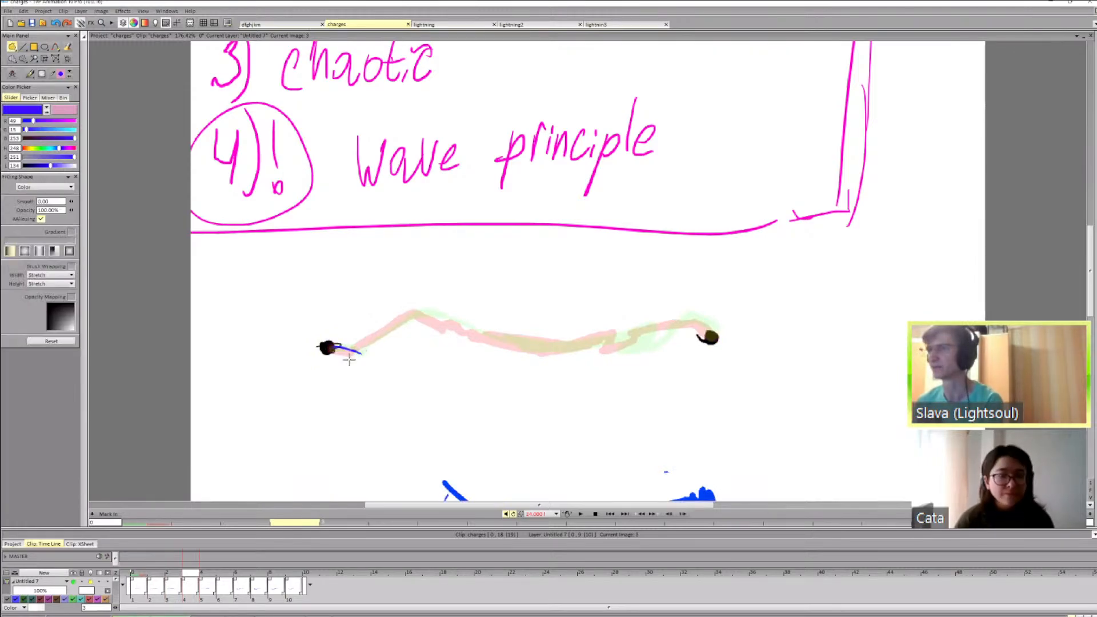
Step: Draw the rising line, the left peak and its small notch in image 3 between the ghosted neighbouring arcs
key("Left")
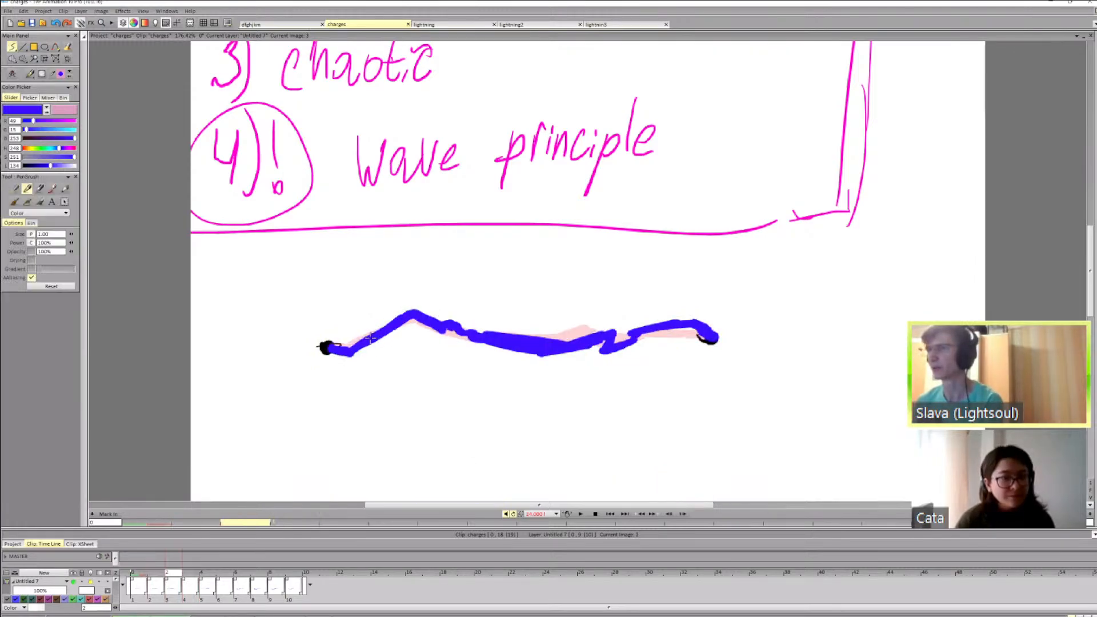
key("Right")
key("Left")
key("Left")
key("Right")
key("Right")
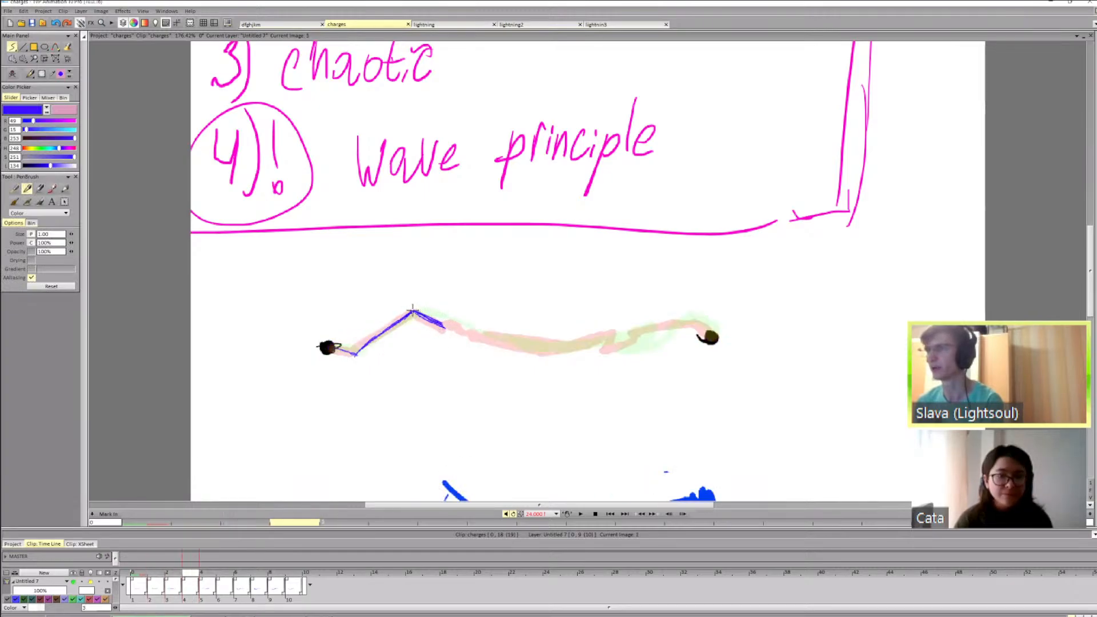
key("Left")
key("Left")
key("Right")
key("Right")
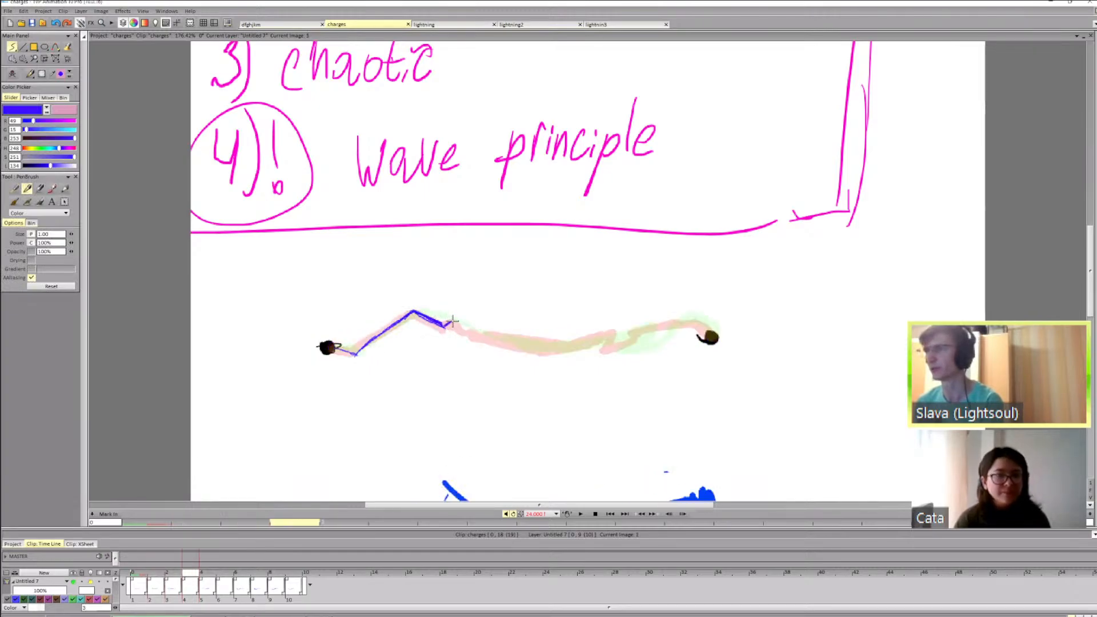
Step: Draw the descending line from the left notch into the middle sag in image 3, comparing with images 1 and 2
mouse_move(468, 333)
left_mouse_down()
mouse_move(550, 351)
mouse_move(491, 339)
mouse_move(524, 348)
left_mouse_up()
key("Left")
key("Left")
key("Right")
key("Right")
key("Left")
key("Left")
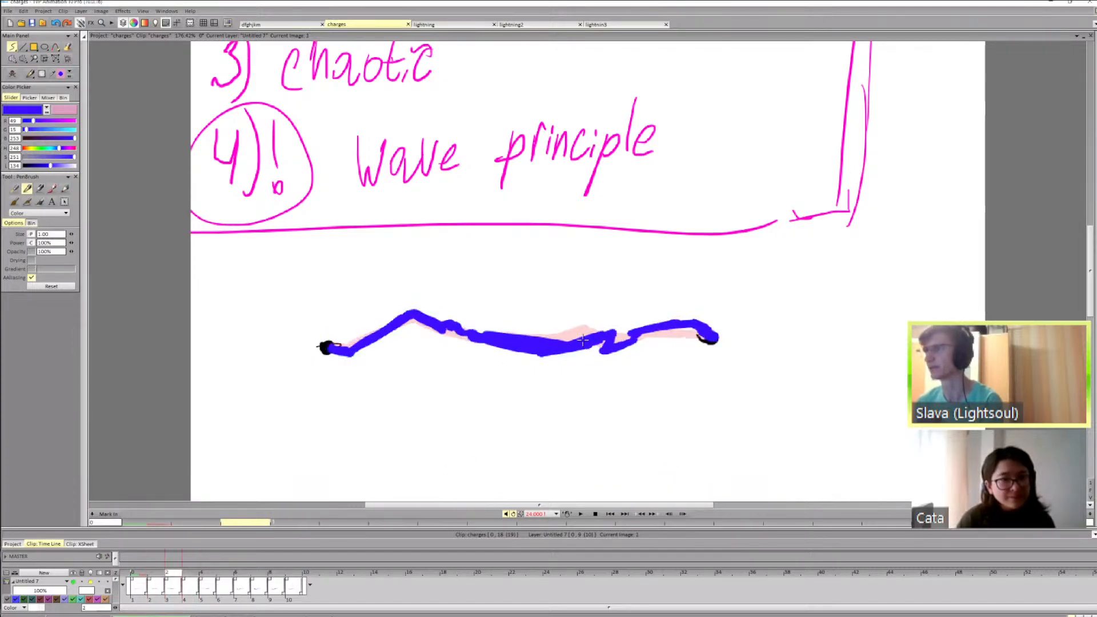
Step: Complete the image 3 arc with the rise out of the sag, the zigzag and the right-hand peak down to the upper-right dot
key("Right")
key("Right")
left_click_drag(599, 338, 560, 347)
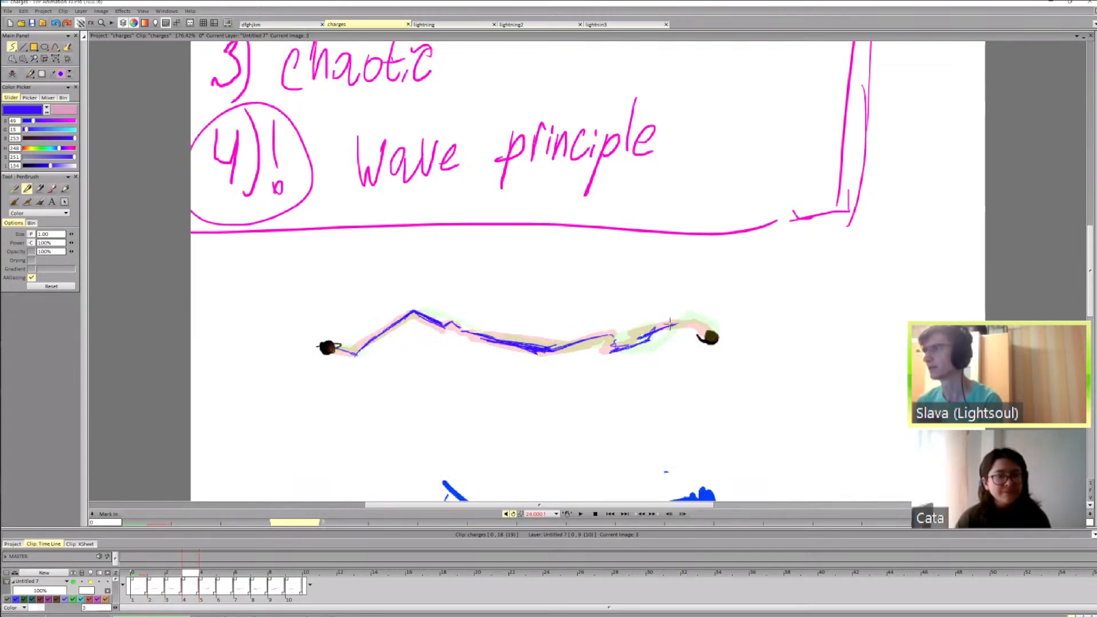
left_click_drag(713, 323, 713, 333)
key("Left")
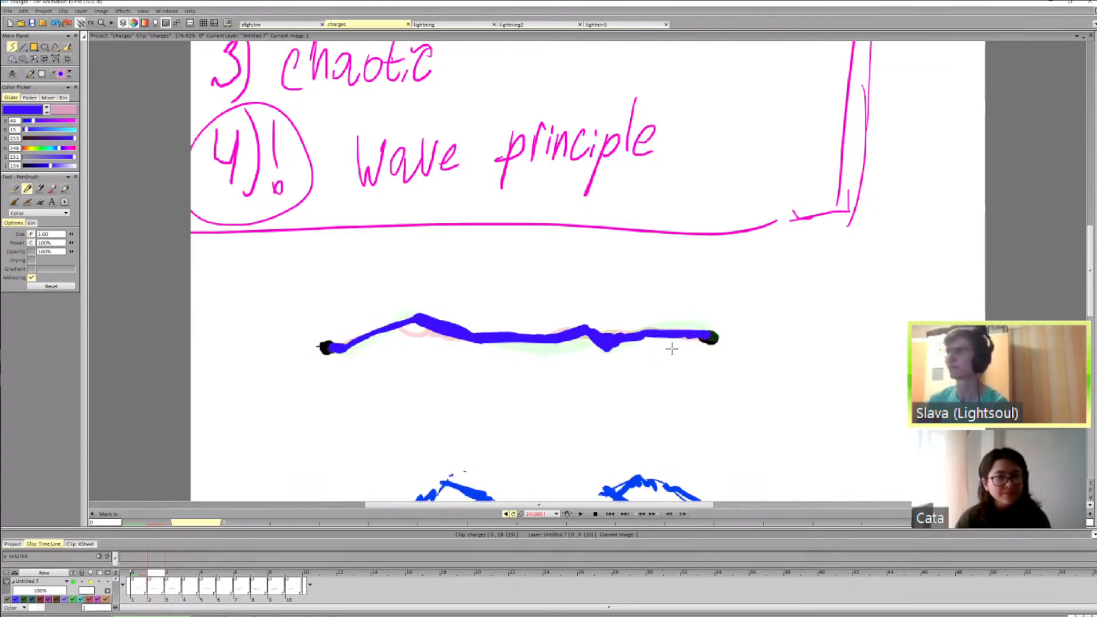
key("Right")
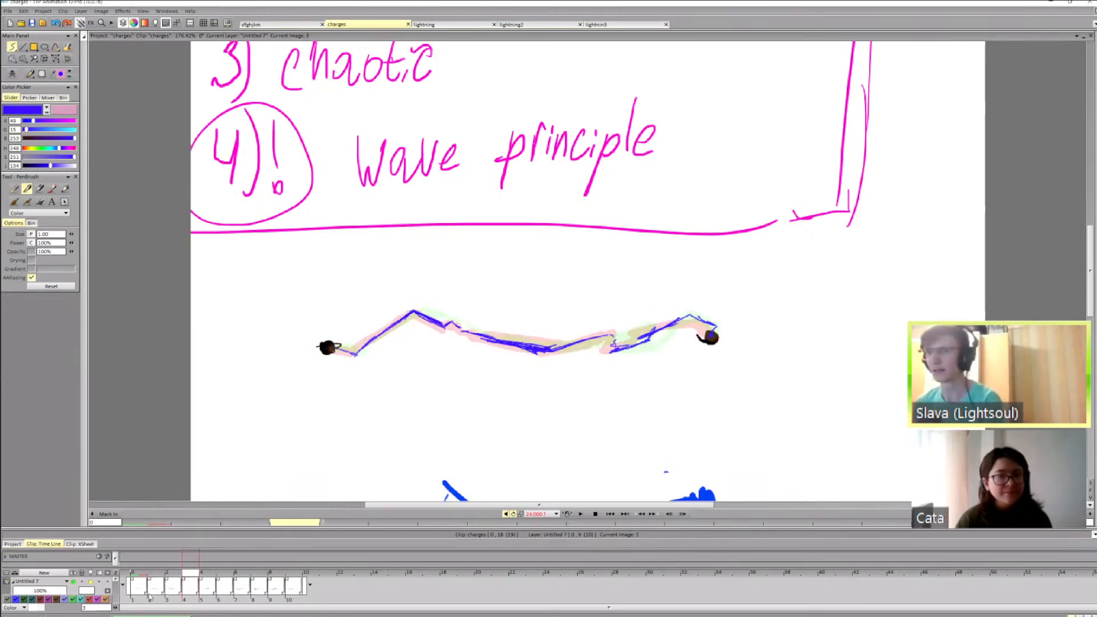
Step: Extend image 4 by one frame and turn the added frame into a blank image 5
key("Right")
key("Right")
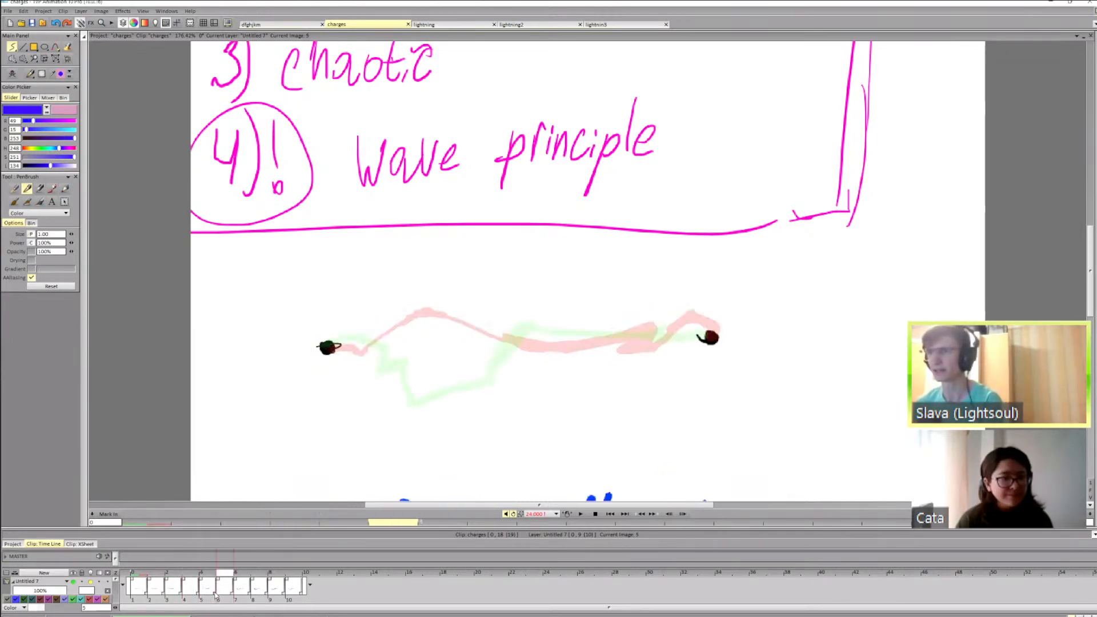
left_click_drag(216, 593, 230, 593)
key("Left")
key("Left")
key("Right")
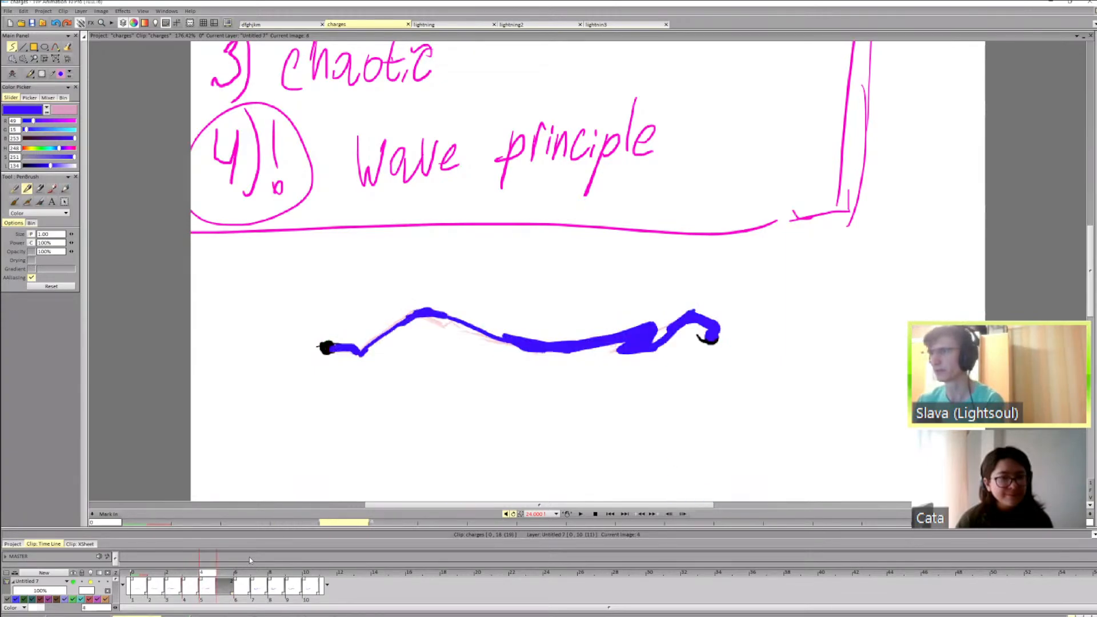
key("Right")
key("Delete")
Step: Draw the start of the arc in image 5 from the upper-left dot through the small dip, comparing with images 2 to 4
key("Left")
key("Left")
key("Right")
key("Right")
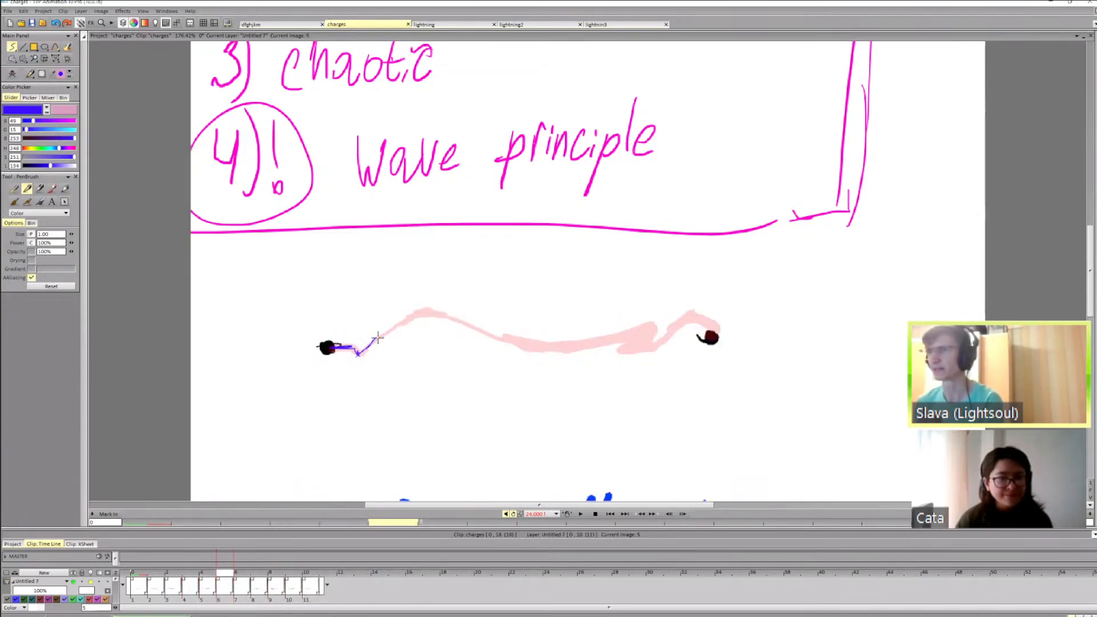
key("Left")
key("Left")
key("Left")
key("Right")
key("Right")
key("Right")
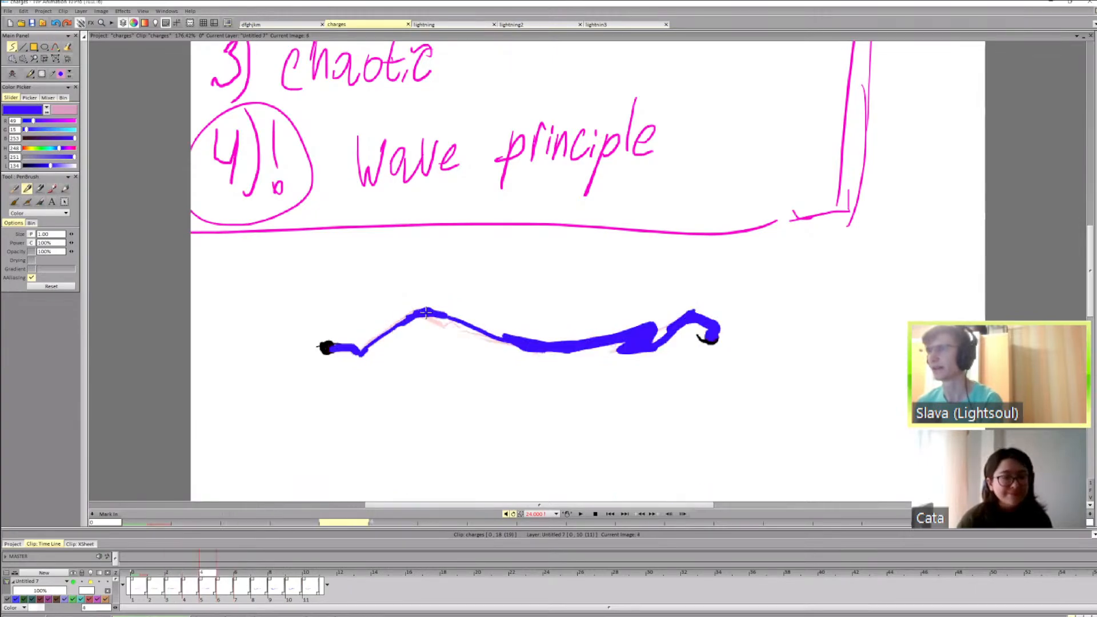
Step: Draw the left peak and the long descent into the middle trough in image 5, slightly shifted from the ghosted arc
key("Left")
key("Left")
mouse_move(439, 310)
left_mouse_down()
mouse_move(524, 349)
mouse_move(568, 347)
left_mouse_up()
key("Right")
key("Right")
key("Left")
key("Left")
key("Right")
key("Right")
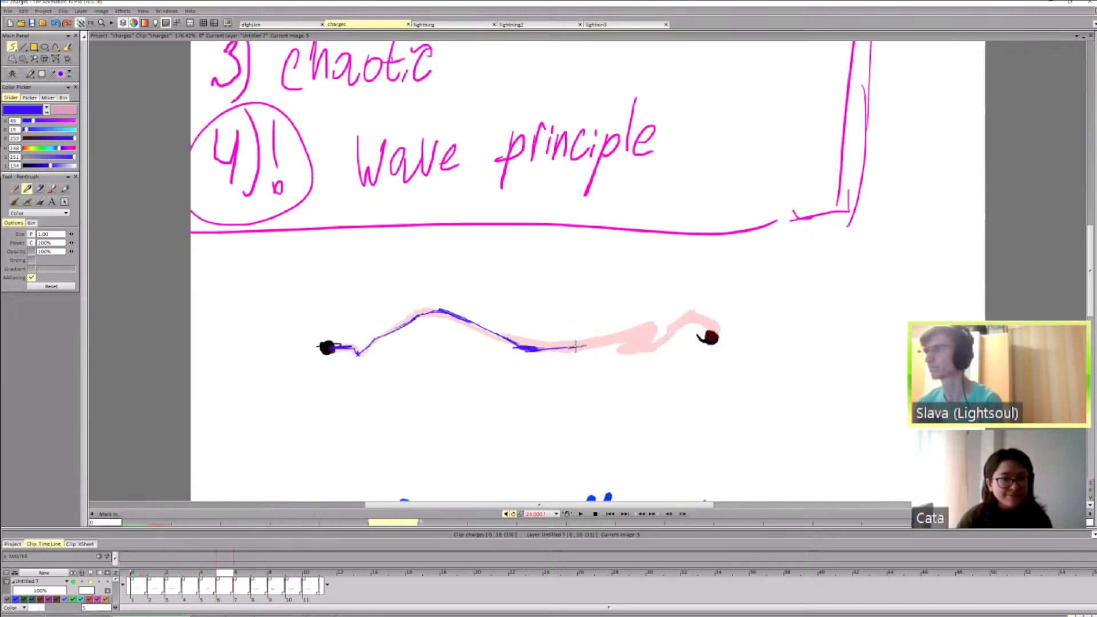
Step: Complete the image 5 arc with the zigzag and the right-hand peak to the upper-right dot, and play the animation
mouse_move(641, 342)
left_mouse_down()
mouse_move(612, 350)
mouse_move(662, 351)
mouse_move(691, 316)
left_mouse_up()
key("Left")
key("Left")
key("Right")
key("Right")
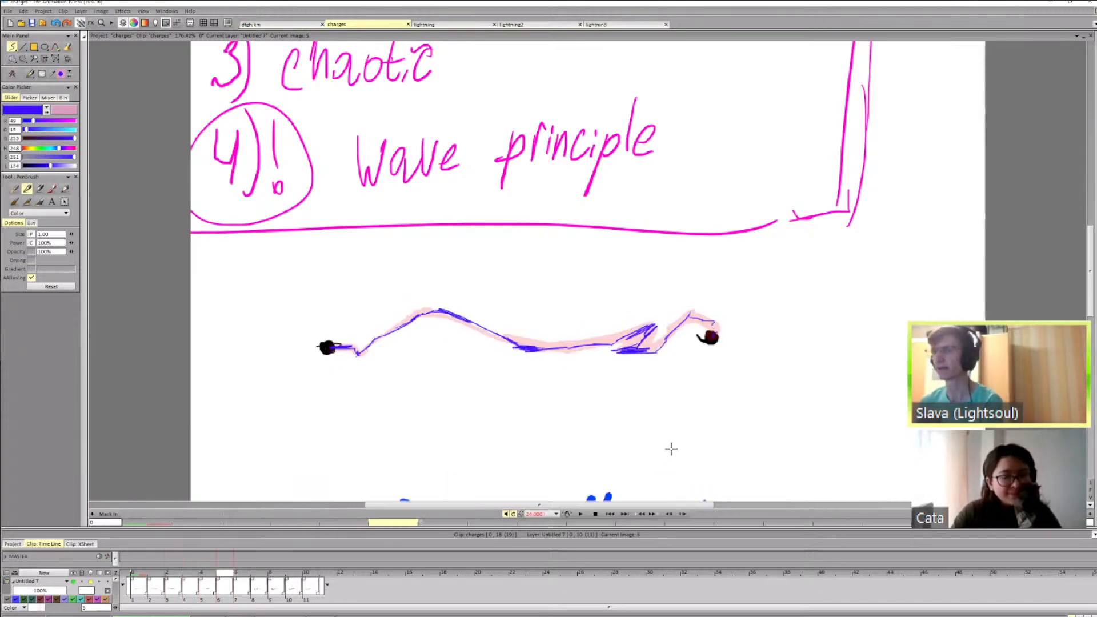
left_click(580, 514)
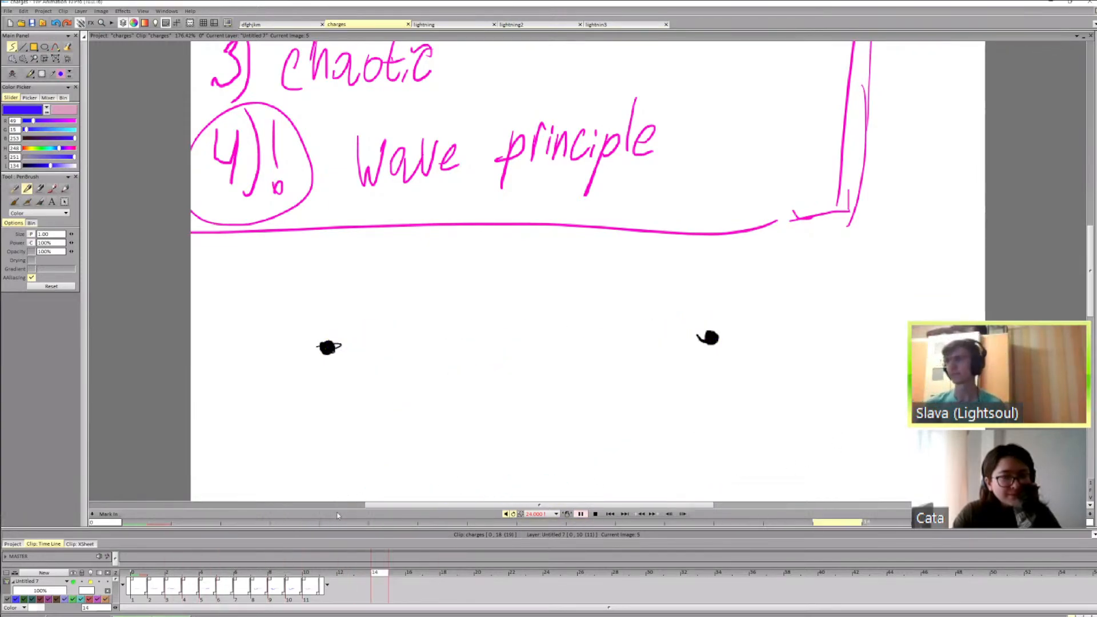
Step: Thin the blue lightning bolt on image 8 by carving away its edges with the filled shape tool
left_click(347, 479)
key("Right")
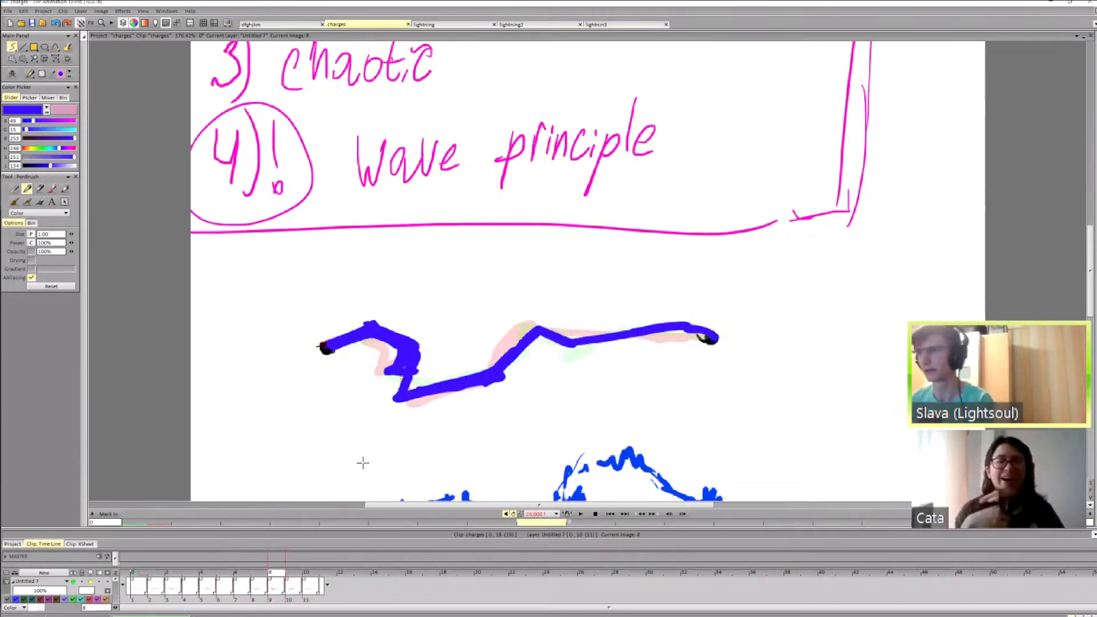
key("Left")
key("Right")
key("Left")
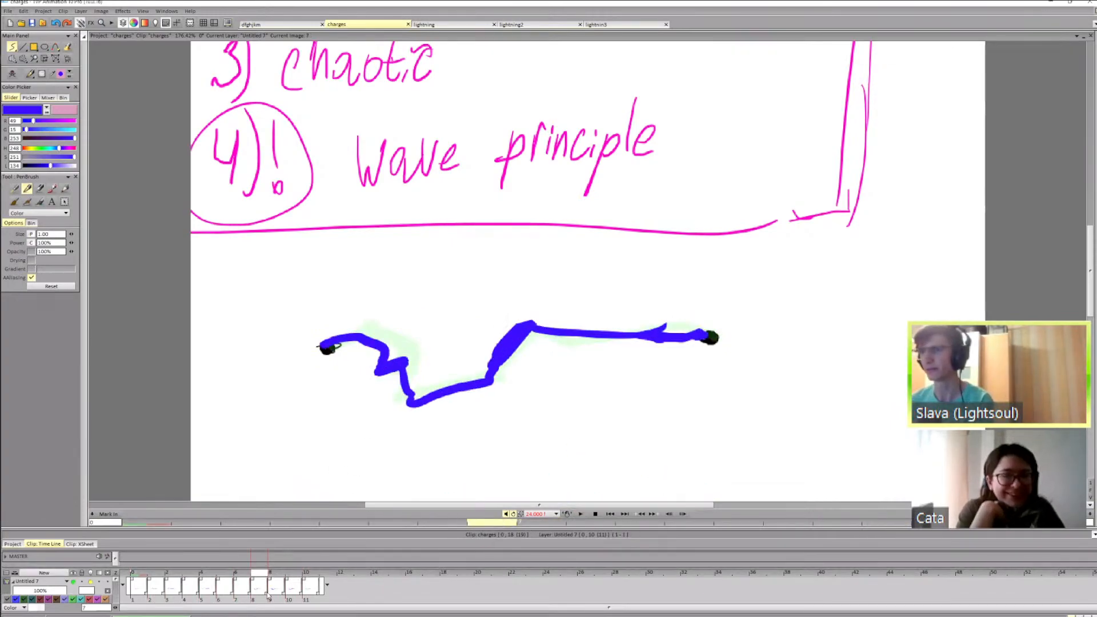
key("Right")
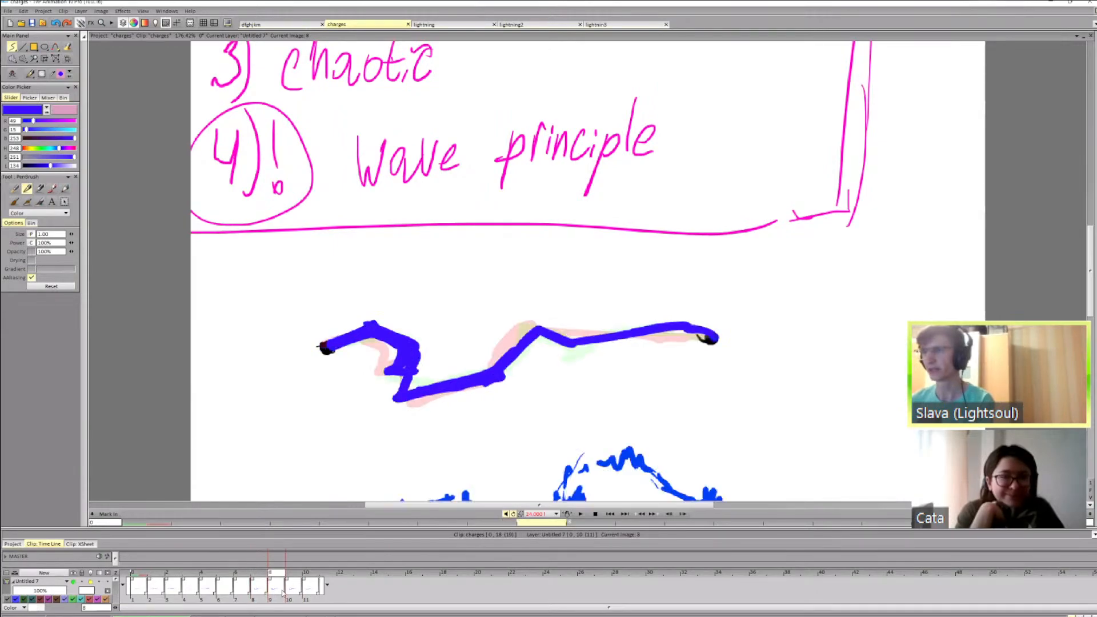
key("shift+d")
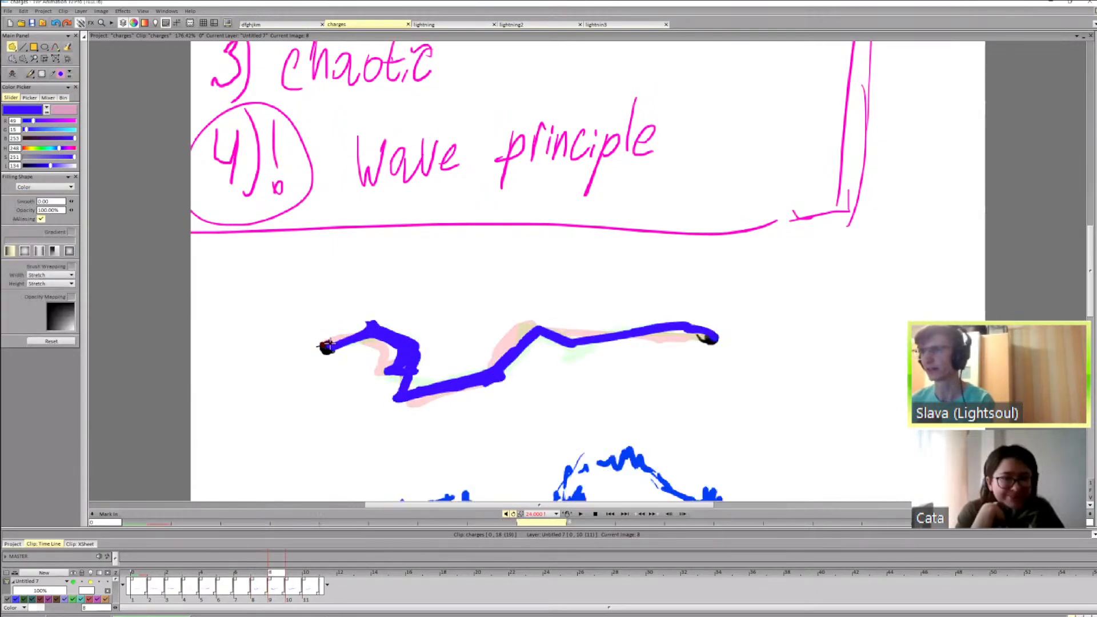
mouse_move(379, 321)
left_mouse_down()
mouse_move(381, 347)
mouse_move(408, 355)
mouse_move(403, 369)
mouse_move(410, 356)
mouse_move(420, 376)
mouse_move(405, 391)
mouse_move(435, 387)
mouse_move(404, 397)
mouse_move(491, 369)
mouse_move(445, 386)
mouse_move(493, 355)
left_mouse_up()
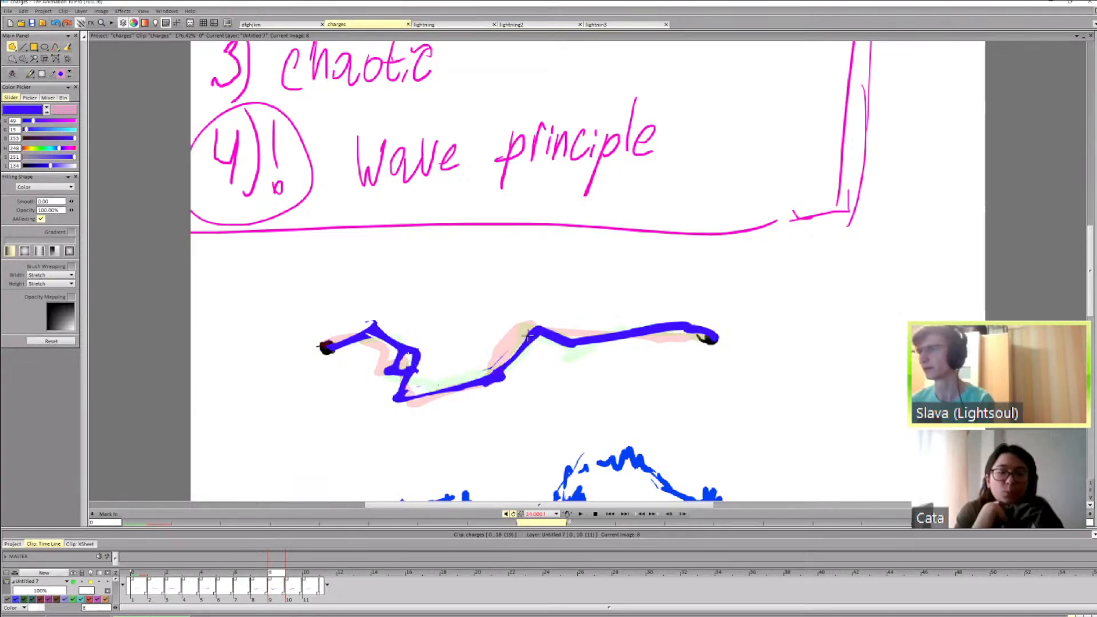
mouse_move(571, 347)
left_mouse_down()
mouse_move(679, 334)
mouse_move(638, 334)
left_mouse_up()
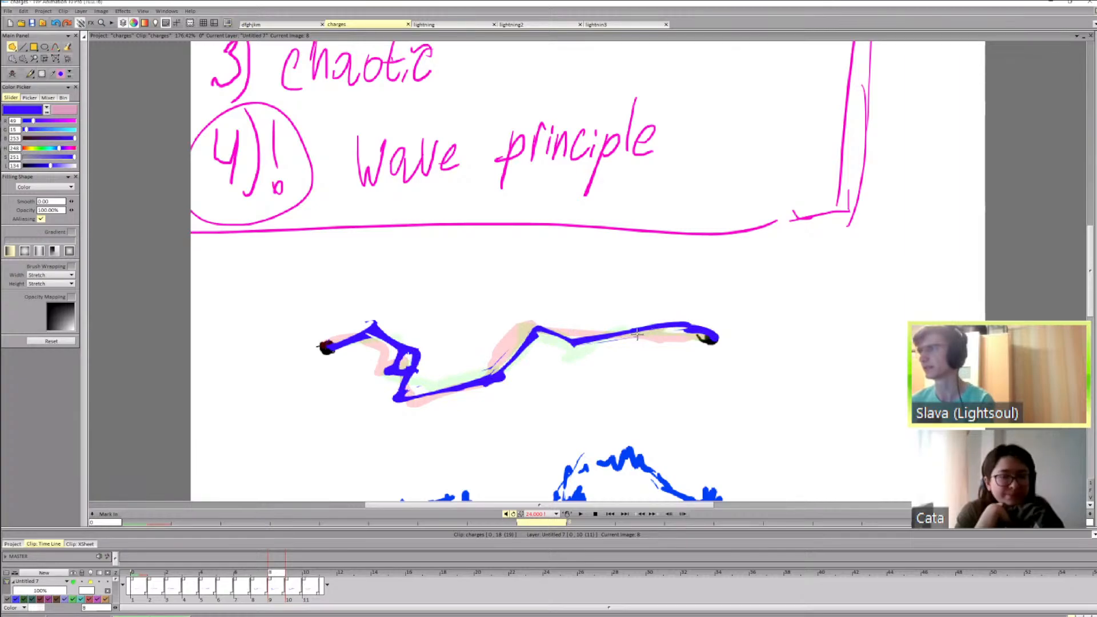
Step: Insert a blank in-between image after image 7 and switch back to the thin pen brush
left_click(267, 595)
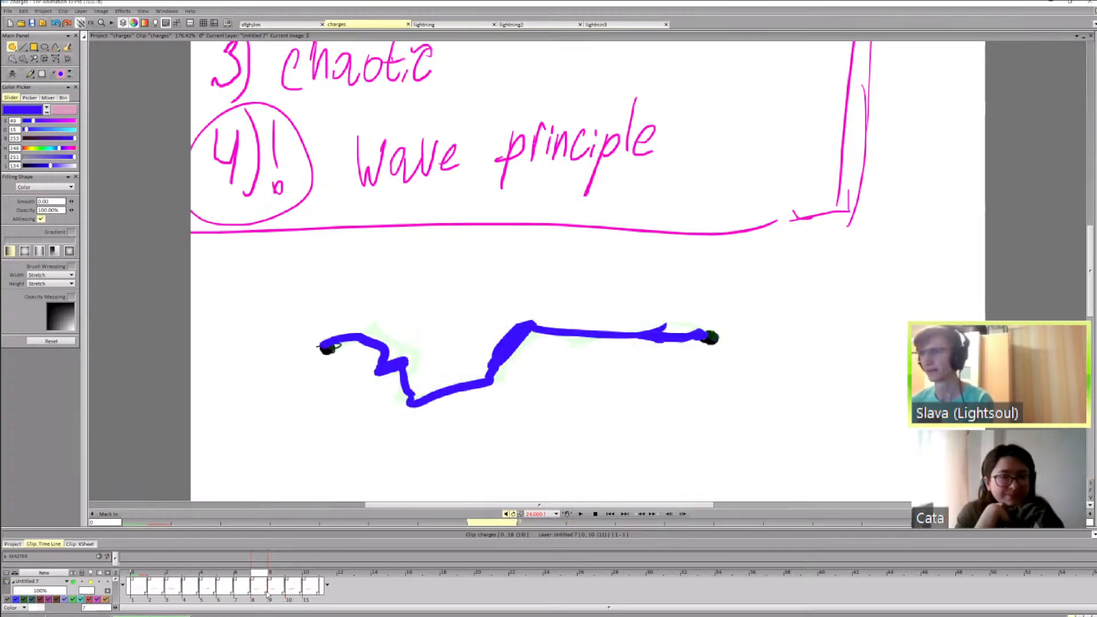
left_click_drag(281, 595, 284, 596)
key("Right")
key("Delete")
key("d")
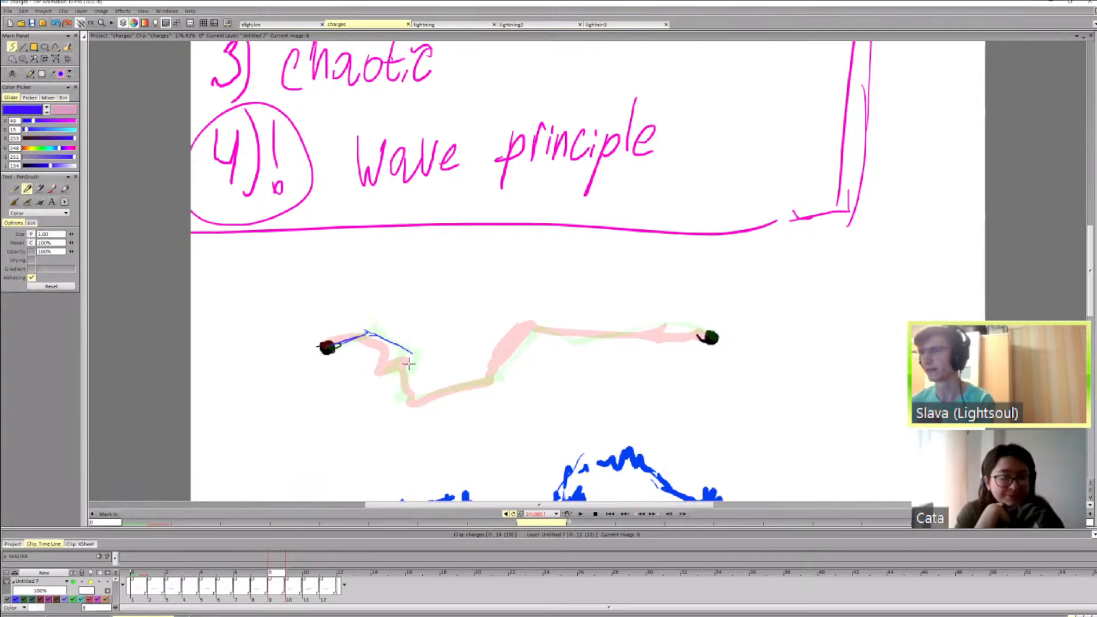
Step: Draw a thin blue zigzag bolt on image 8 from the left dot through the low point up to the middle peak, following the onion skin
left_click_drag(409, 364, 384, 368)
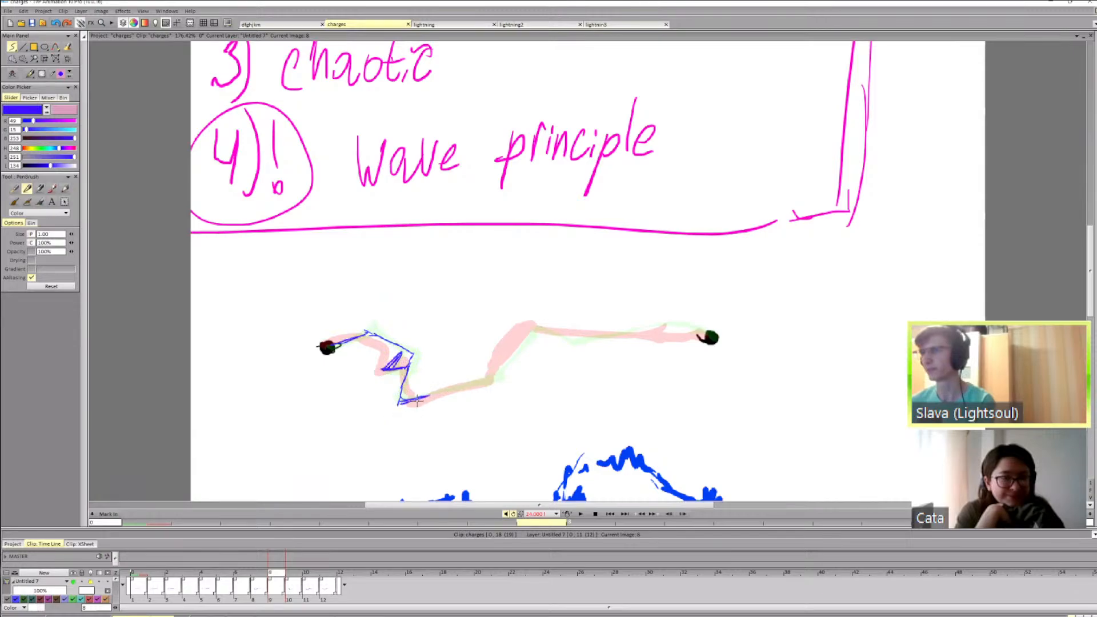
key("Left")
key("Right")
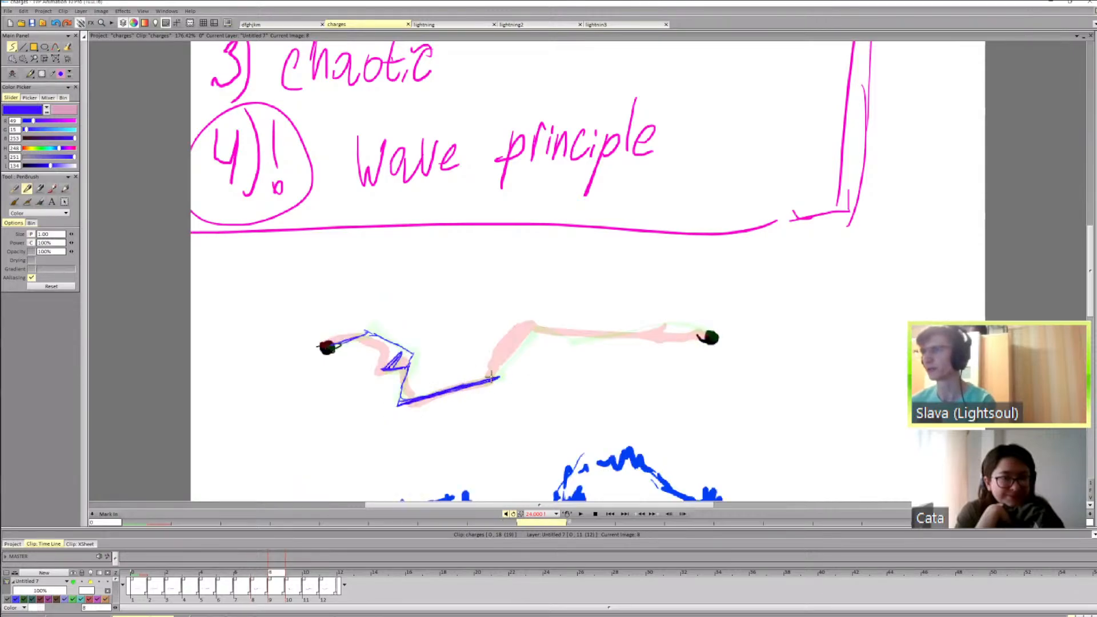
left_click_drag(494, 379, 533, 327)
key("Left")
key("Left")
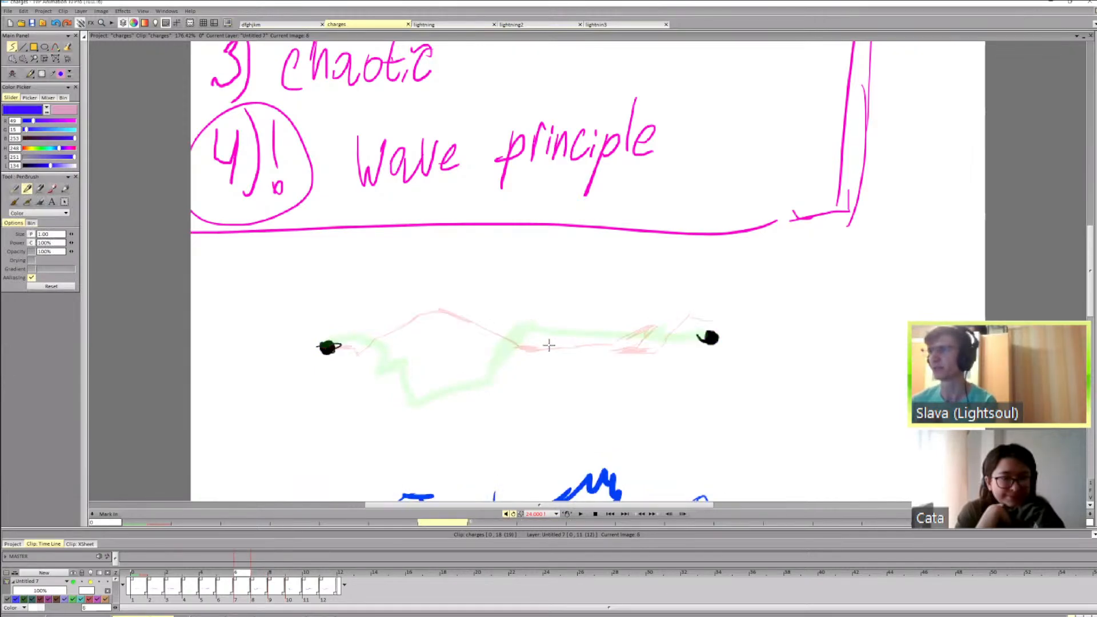
key("Right")
key("Right")
key("Right")
key("Left")
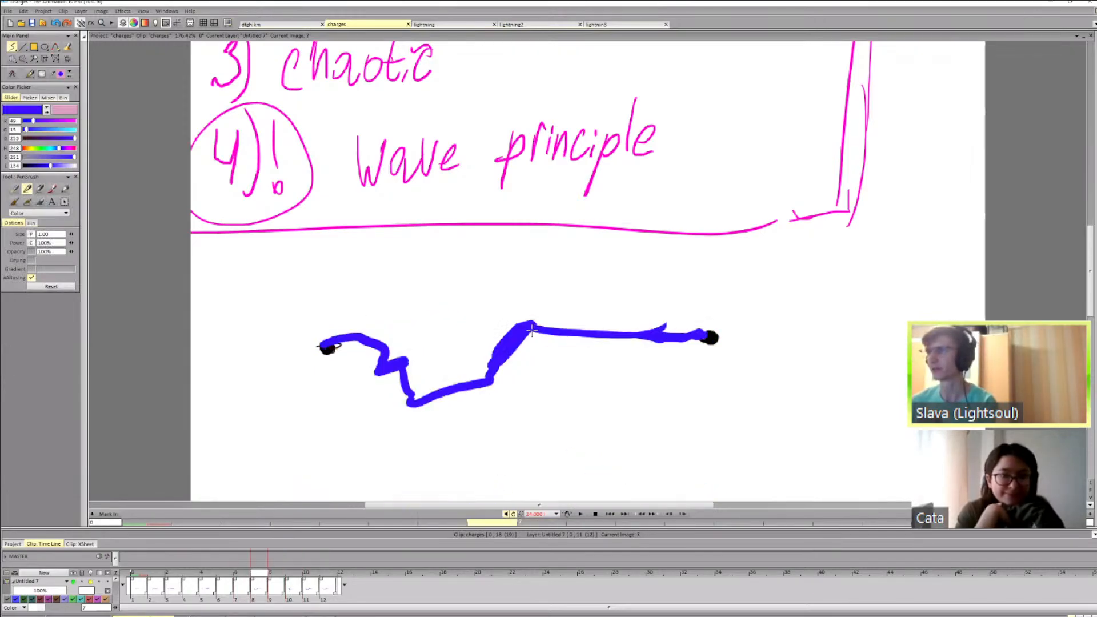
key("Right")
left_click_drag(509, 348, 516, 339)
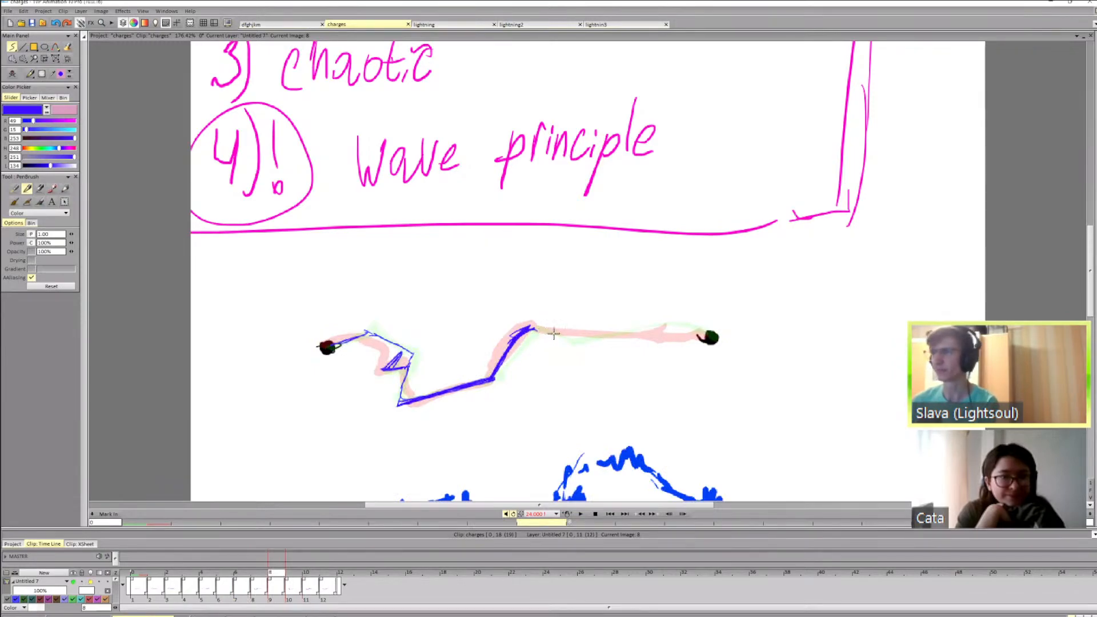
key("Left")
key("Right")
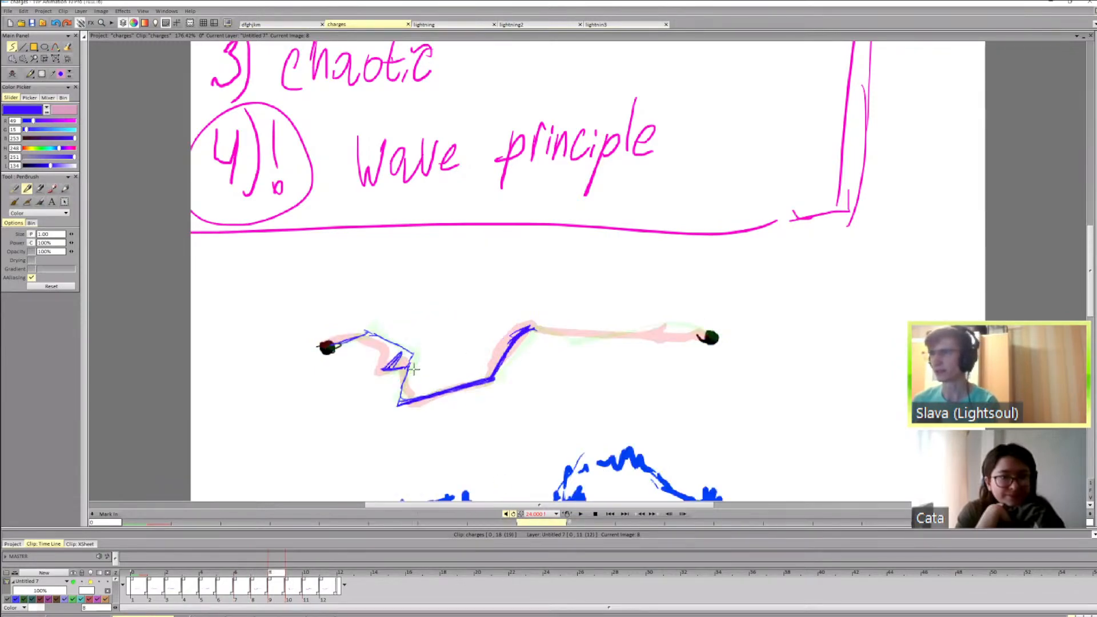
key("Left")
key("Left")
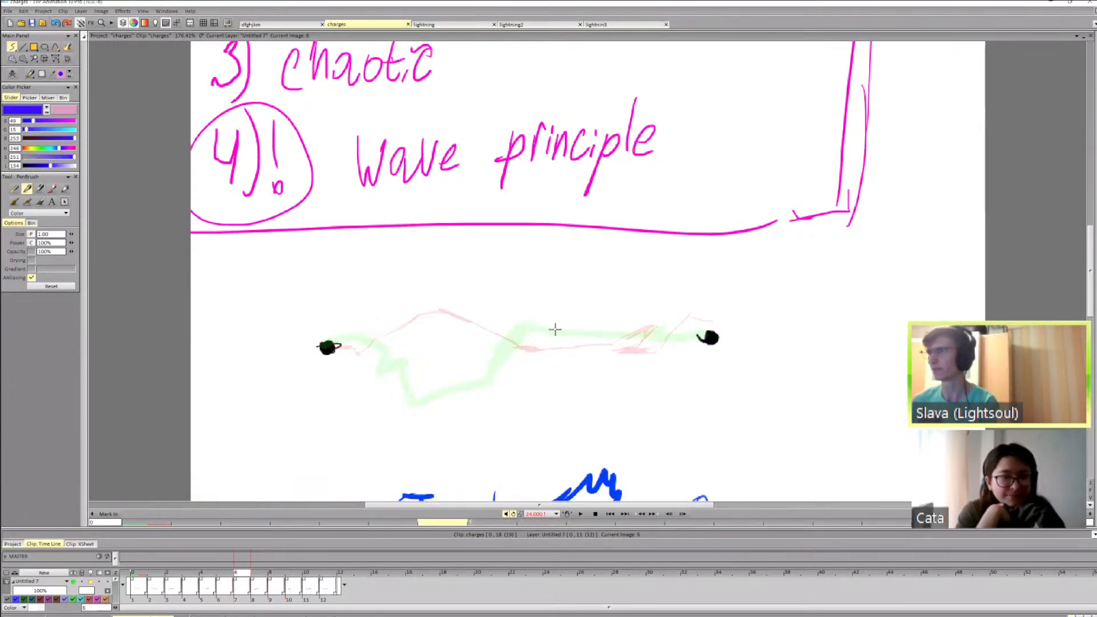
key("Right")
key("Right")
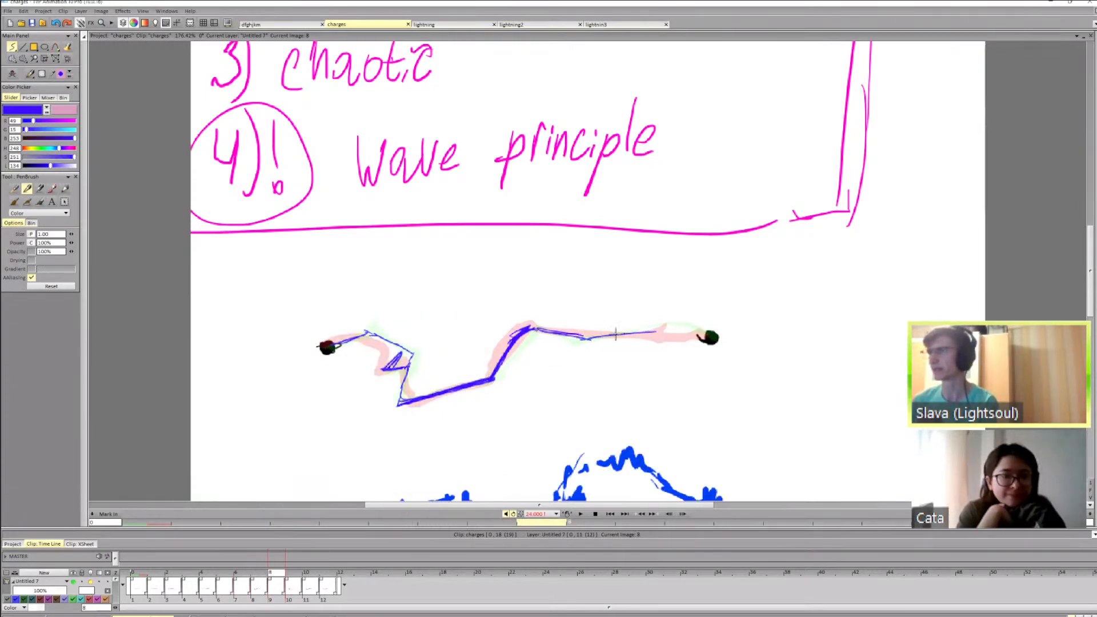
left_click_drag(556, 333, 583, 342)
key("ctrl+z")
key("ctrl+z")
Step: Continue the thin blue bolt on image 8 from the middle peak to the right dot
key("Left")
key("Left")
key("Right")
key("Right")
mouse_move(583, 341)
left_mouse_down()
mouse_move(657, 327)
mouse_move(589, 343)
left_mouse_up()
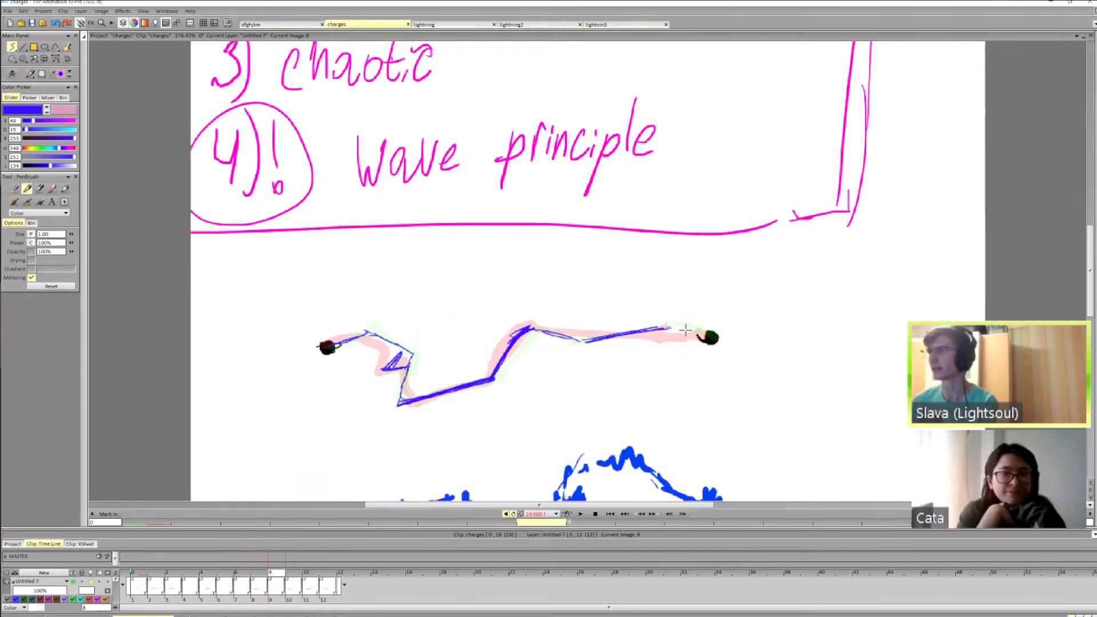
left_click_drag(663, 328, 707, 337)
Step: Flip through the neighbouring images to check how the new in-between bolt on image 8 moves
key("Left")
key("Left")
key("Right")
key("Right")
key("Right")
key("Right")
key("Right")
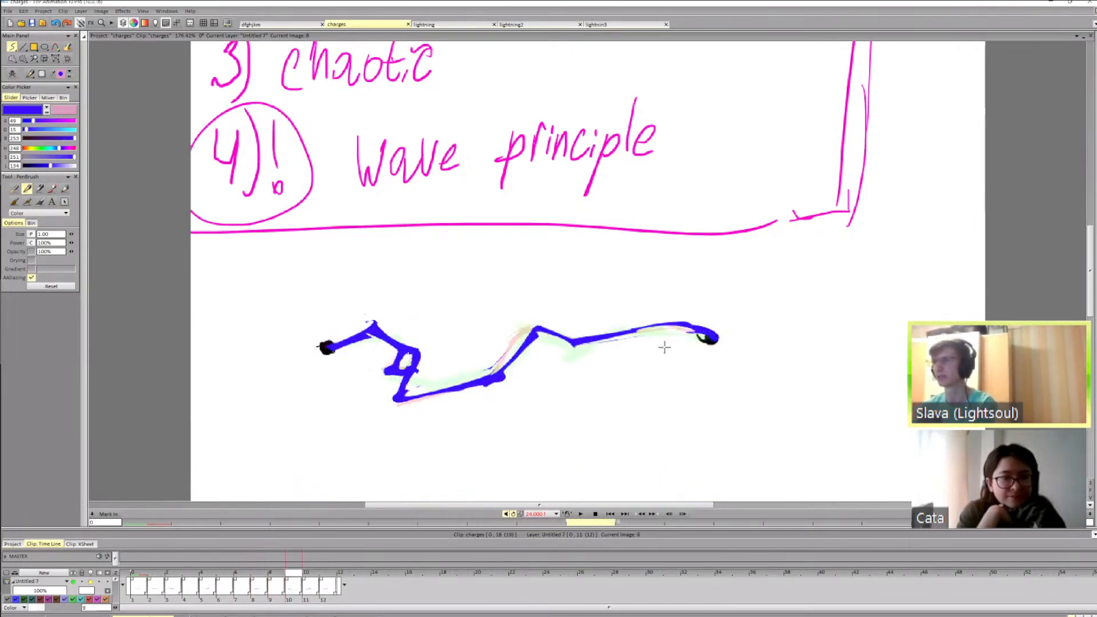
key("Left")
key("Left")
key("Left")
key("Left")
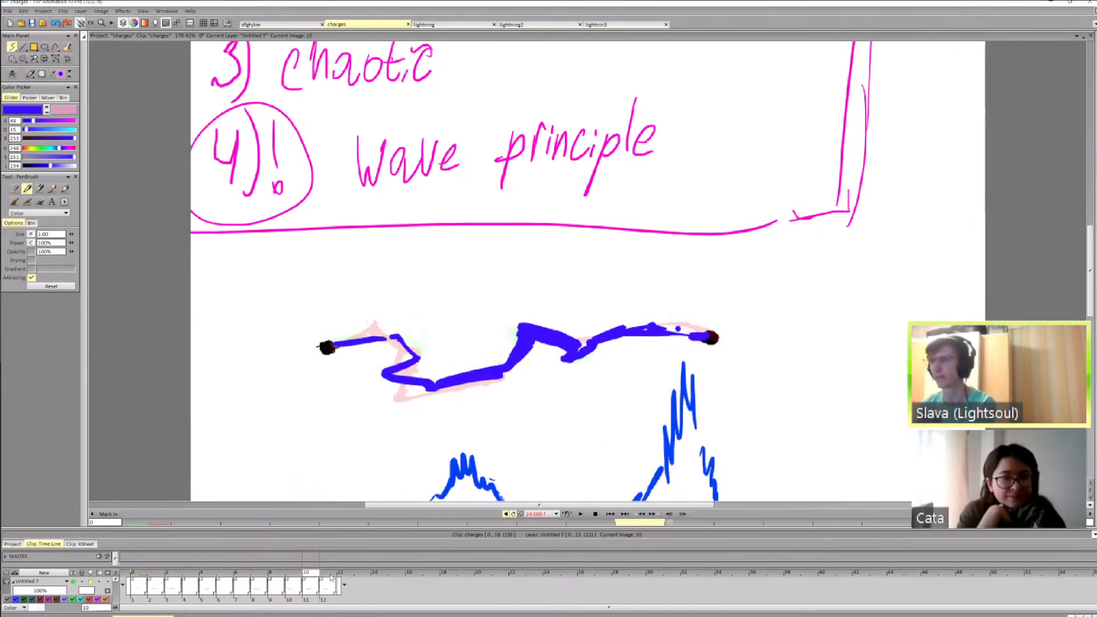
key("Right")
key("Right")
key("Right")
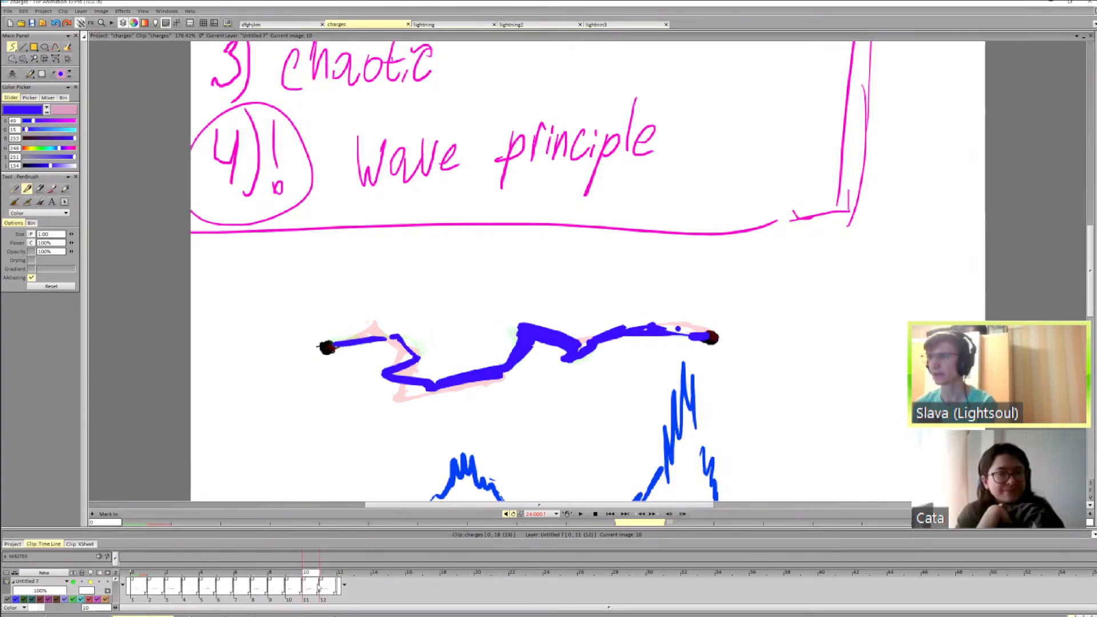
Step: Insert a blank image after image 10 and draw a thin blue zigzag bolt between the two dots along the onion skin
left_click_drag(317, 595, 326, 598)
key("Delete")
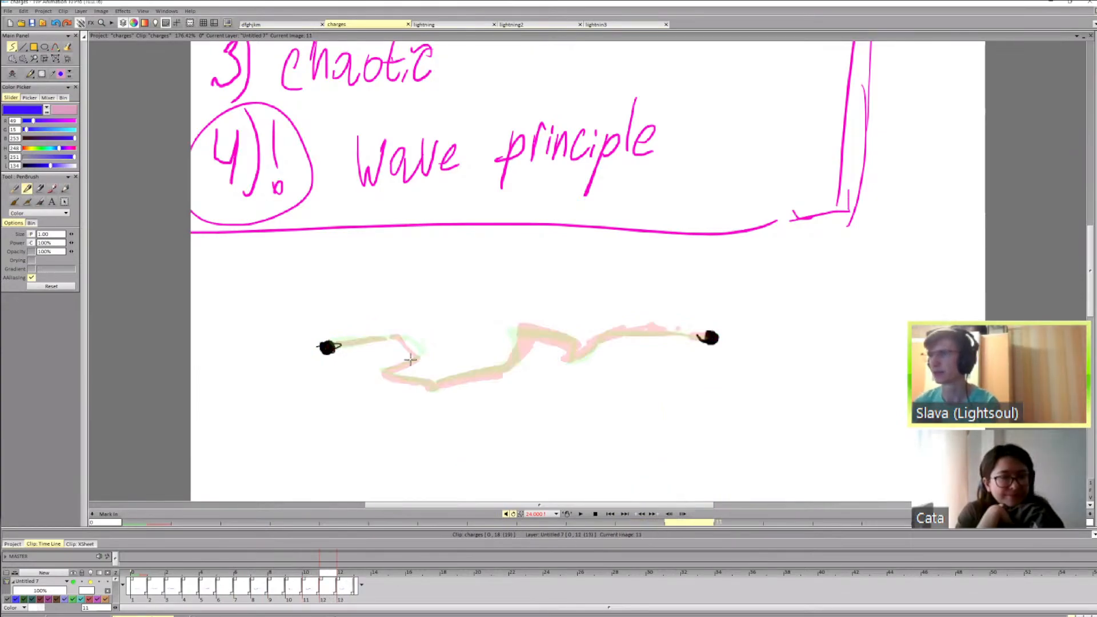
left_click_drag(331, 347, 386, 337)
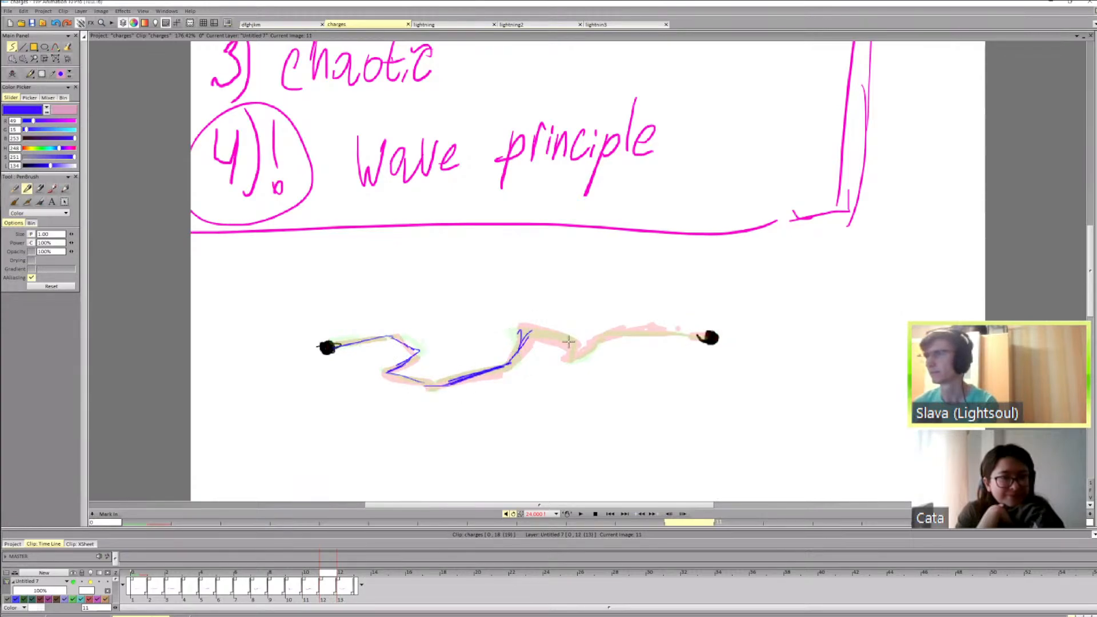
mouse_move(651, 330)
left_mouse_down()
mouse_move(735, 338)
mouse_move(720, 325)
mouse_move(713, 334)
left_mouse_up()
key("Left")
key("Left")
key("Left")
key("Right")
key("Right")
key("Right")
key("shift+d")
left_click_drag(728, 373, 739, 339)
Step: Insert a blank flicker image after image 9
key("Left")
key("Left")
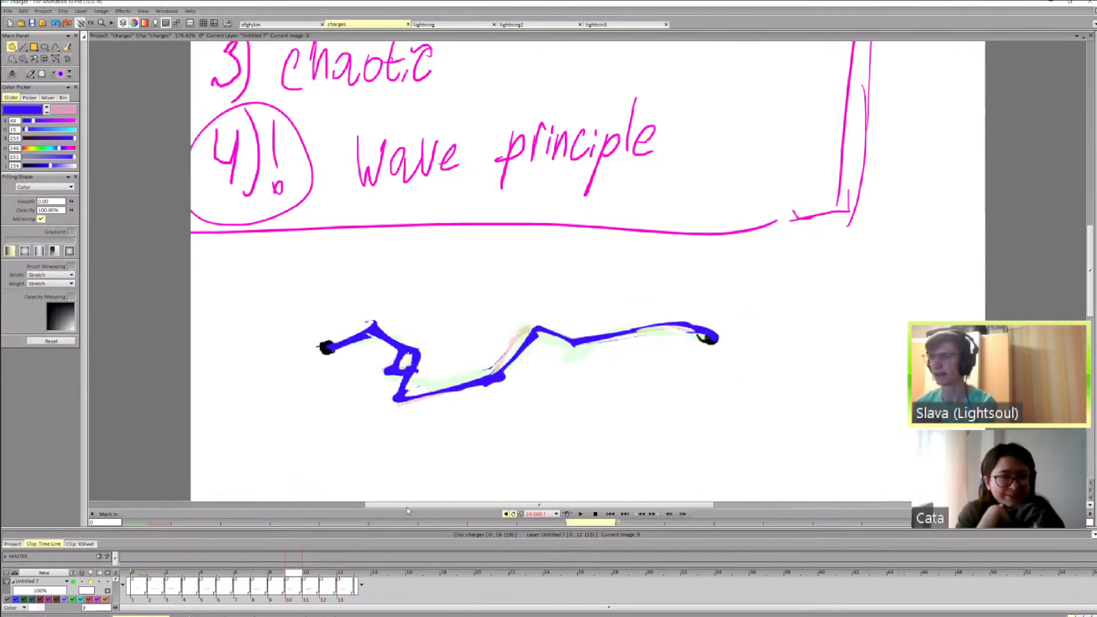
key("Left")
key("Left")
key("Right")
key("Right")
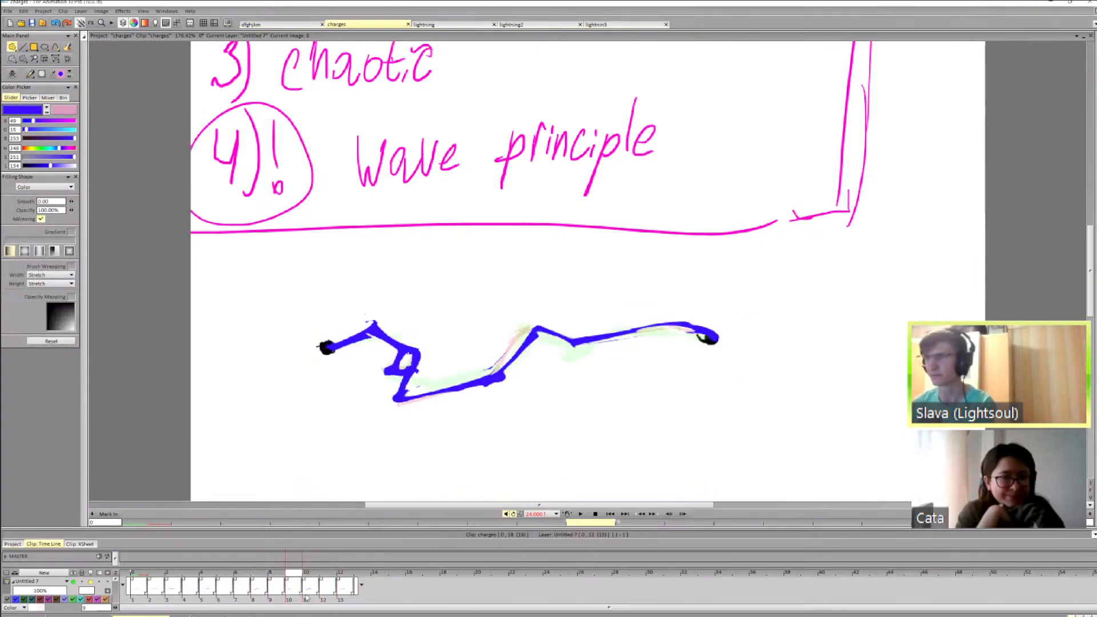
left_click_drag(307, 596, 315, 595)
key("Right")
key("Right")
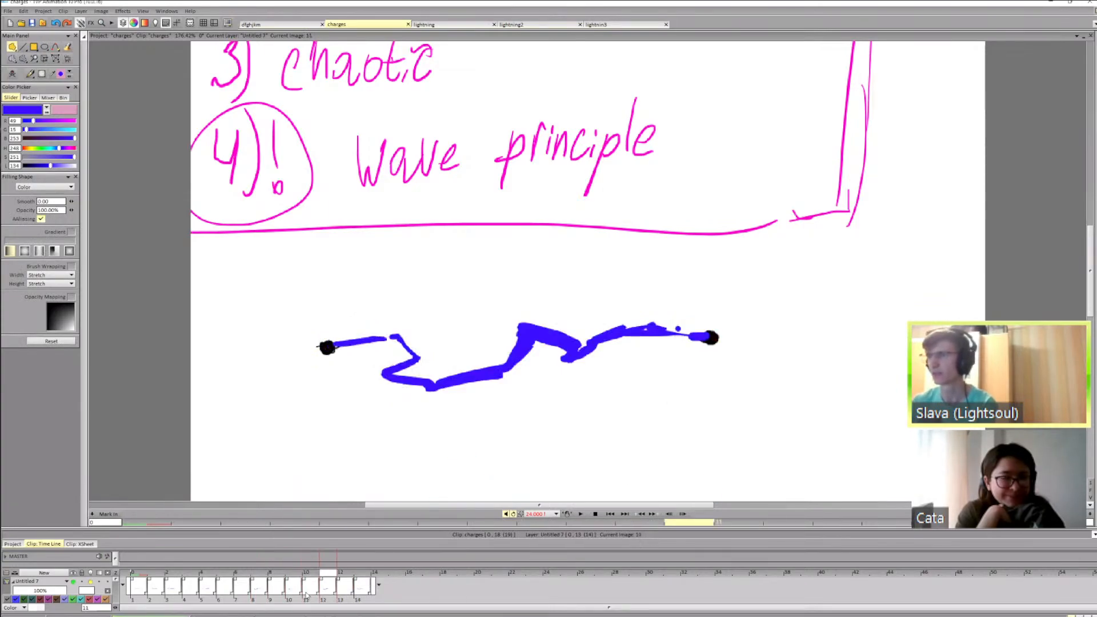
Step: Insert blank flicker images at images 2 and 5 near the start of the layer
left_click(175, 593)
key("Left")
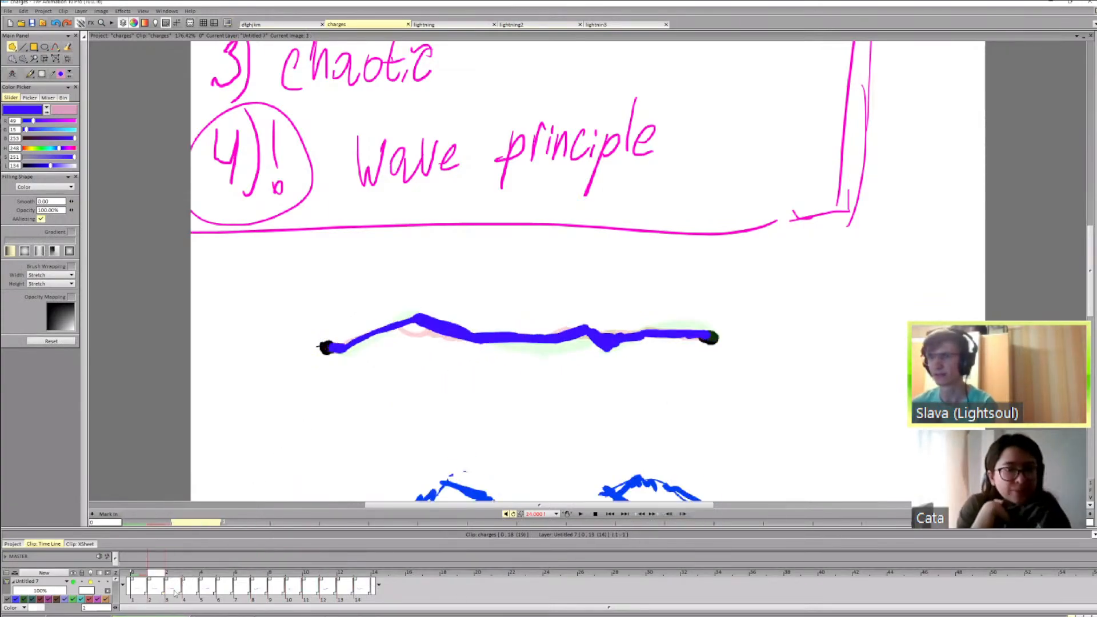
left_click_drag(175, 593, 226, 596)
key("Right")
key("Delete")
key("Right")
key("Right")
key("Right")
key("Delete")
Step: Extend the end of the layer to 18 images and play back the lightning animation
key("Right")
key("Right")
key("Right")
key("Right")
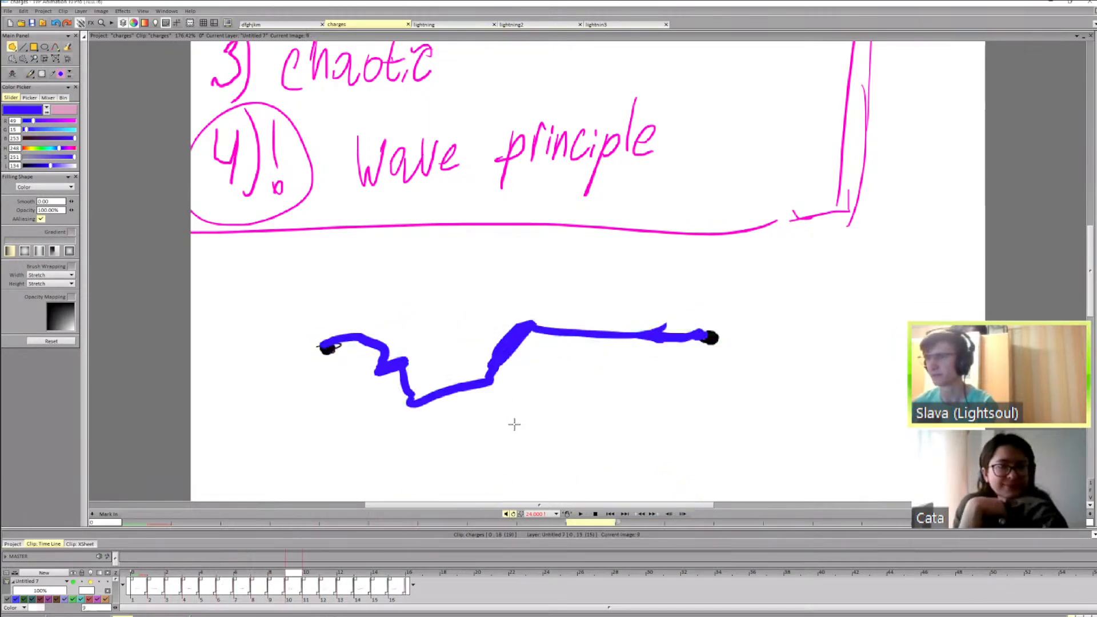
key("Right")
key("Right")
key("Right")
key("Right")
key("Right")
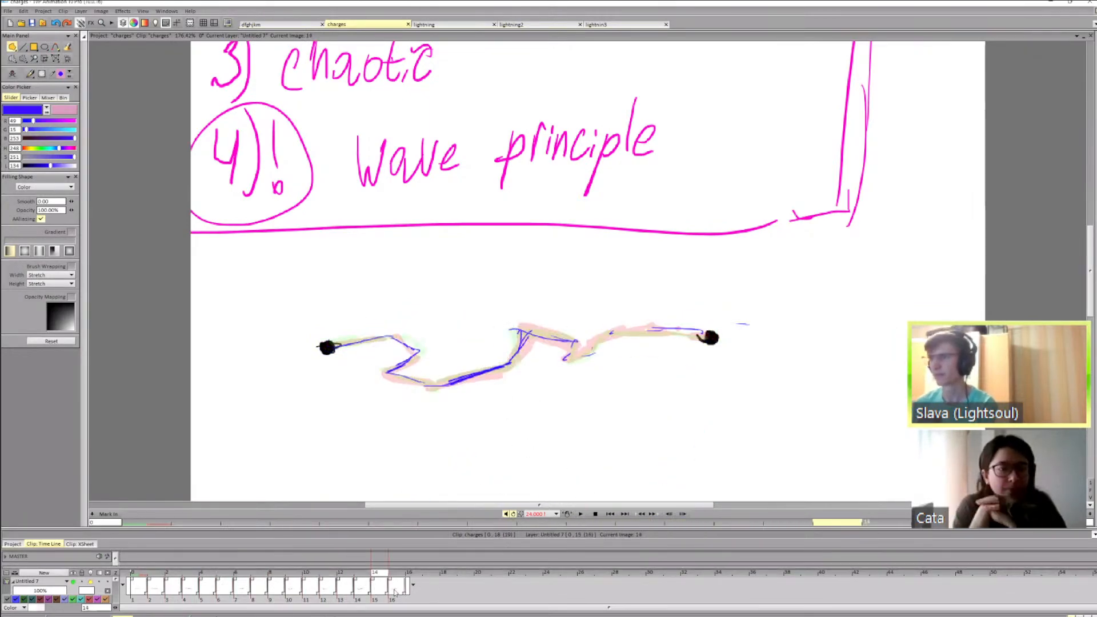
key("Right")
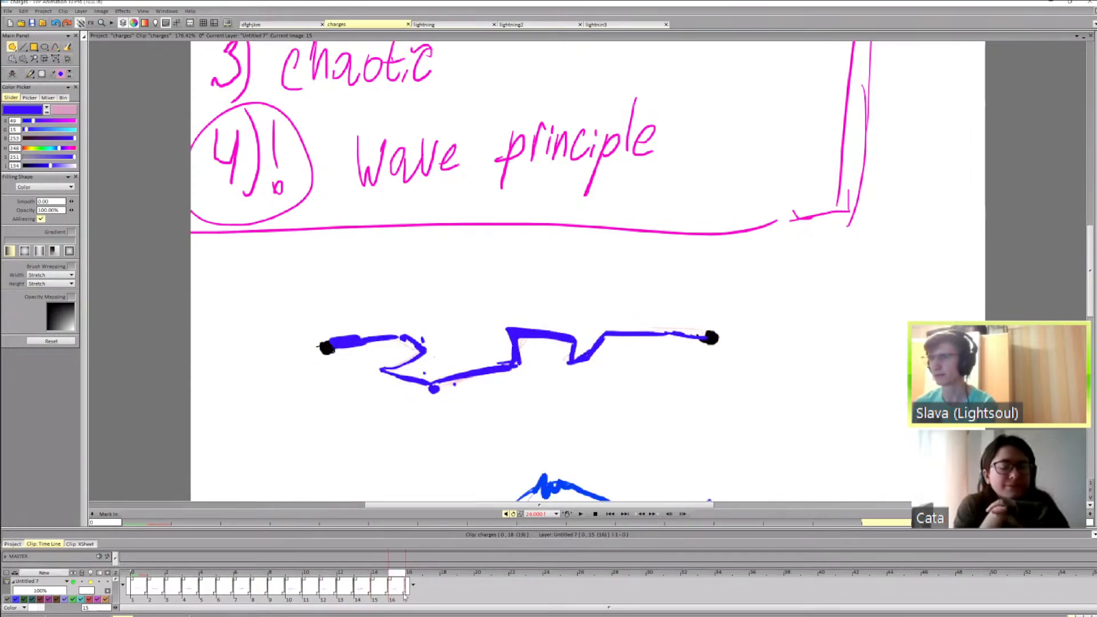
left_click_drag(406, 597, 390, 586)
key("Left")
key("Left")
key("ctrl+z")
left_click(580, 514)
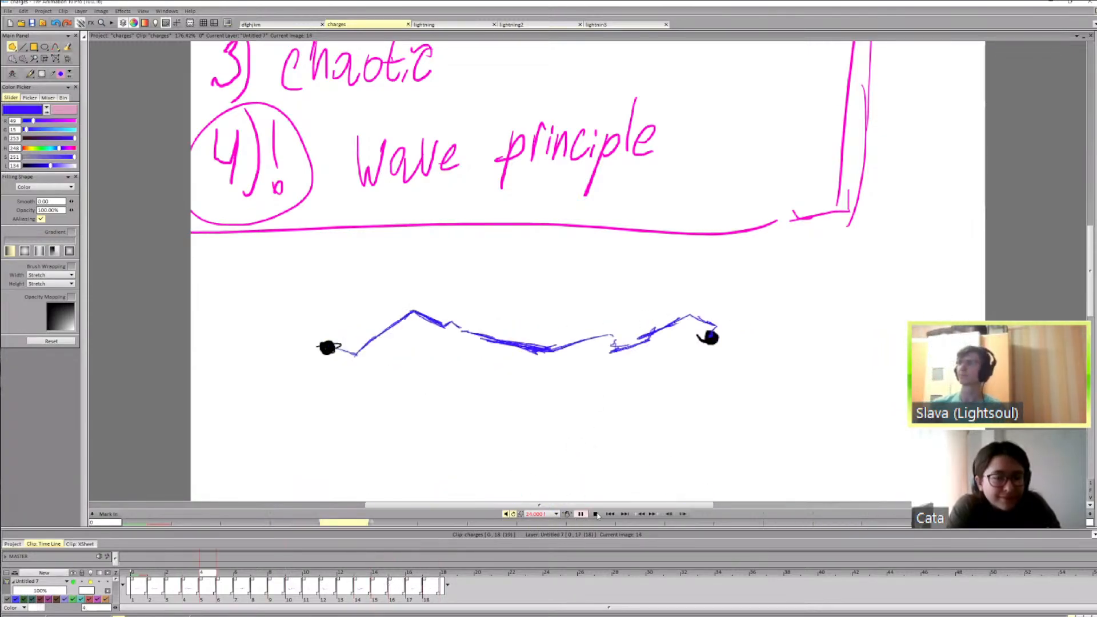
scroll(588, 271, "down", 3)
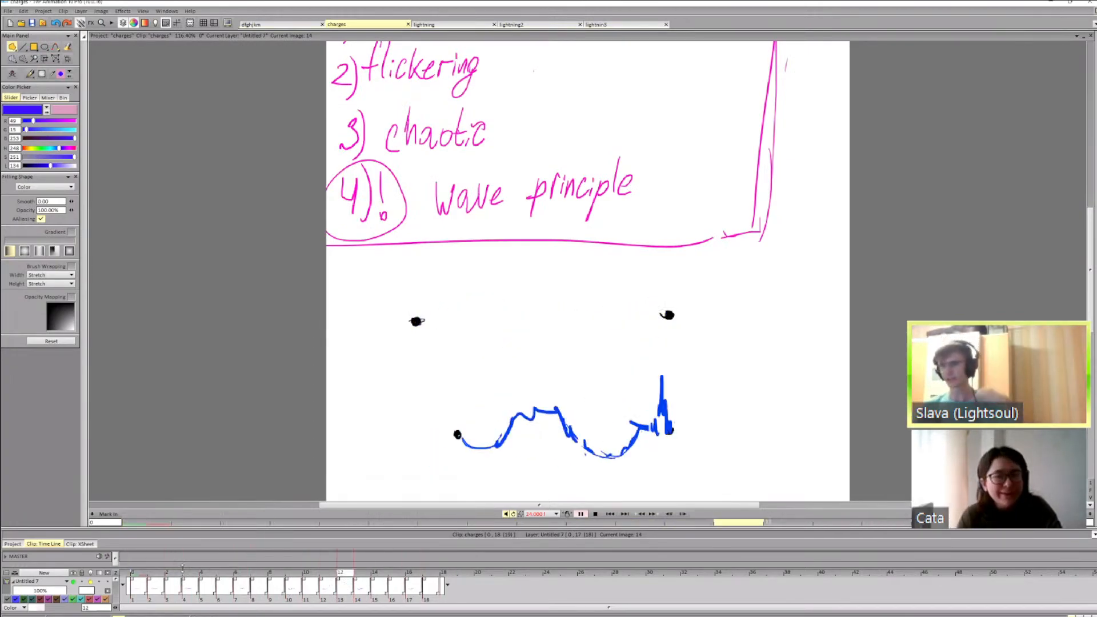
left_click(184, 588)
left_click(173, 601)
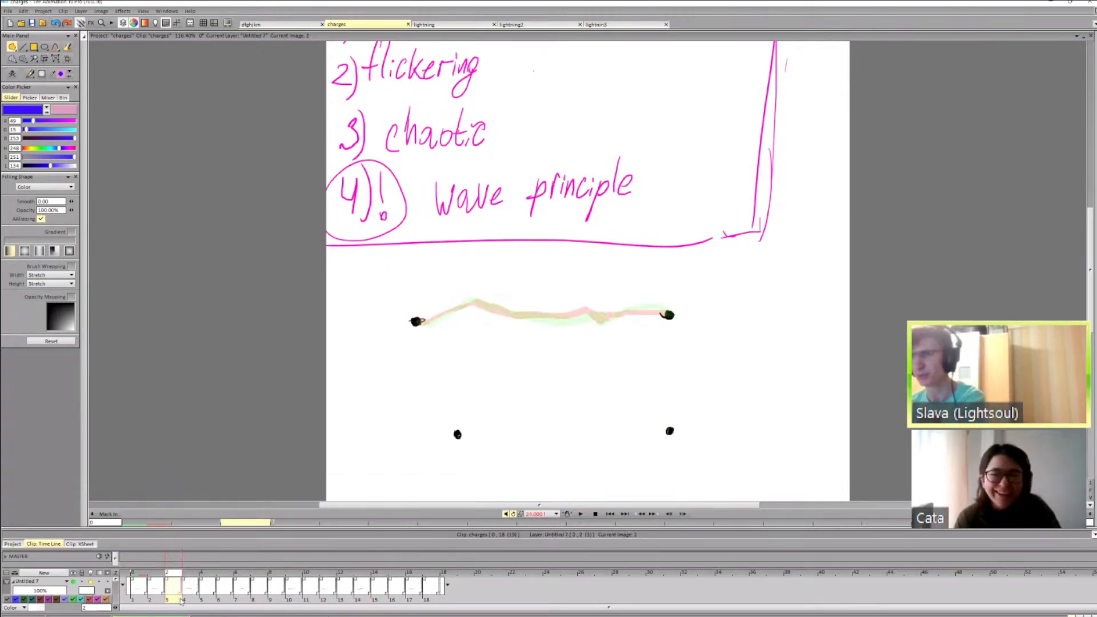
key("Delete")
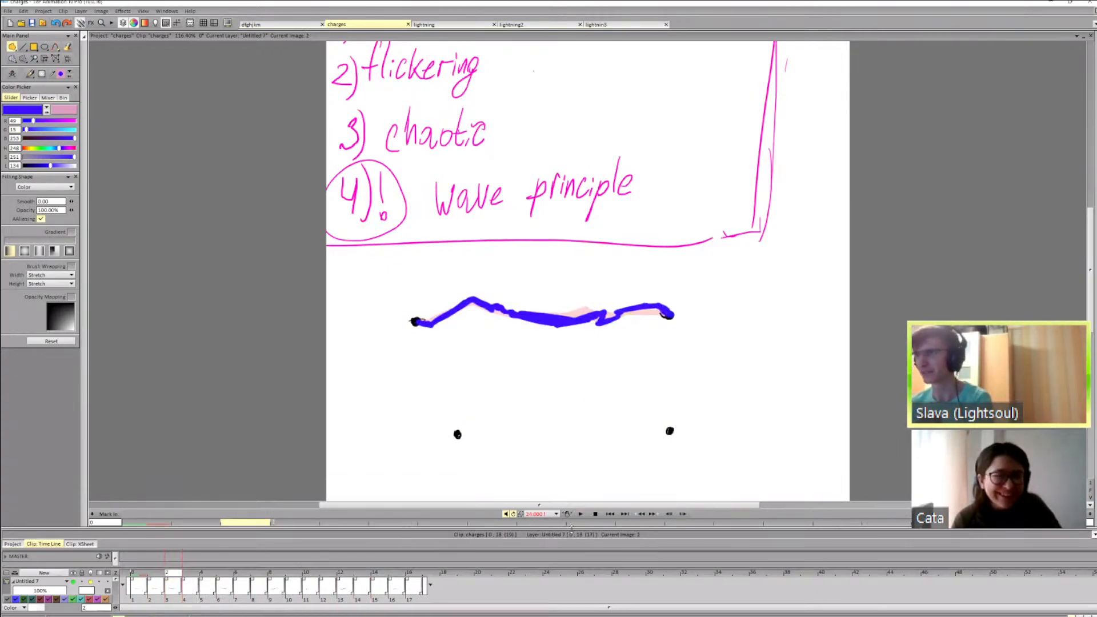
key("ctrl+z")
Step: Delete the images at 5 and 13 from the lightning layer and play back the animation
left_click(231, 601)
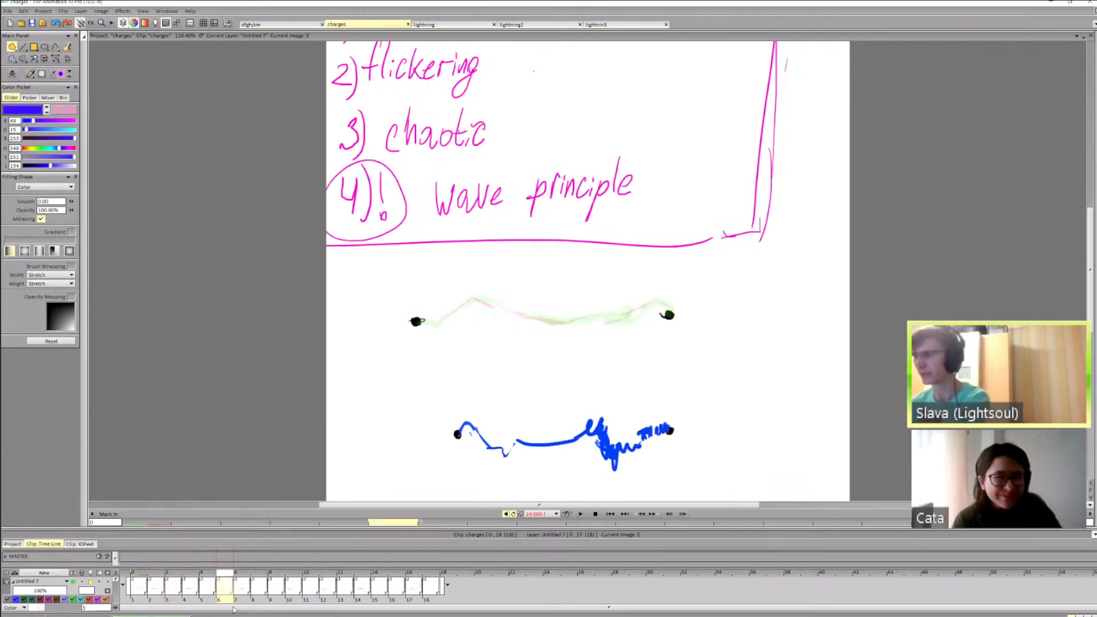
key("Delete")
left_click(319, 573)
left_click(326, 598)
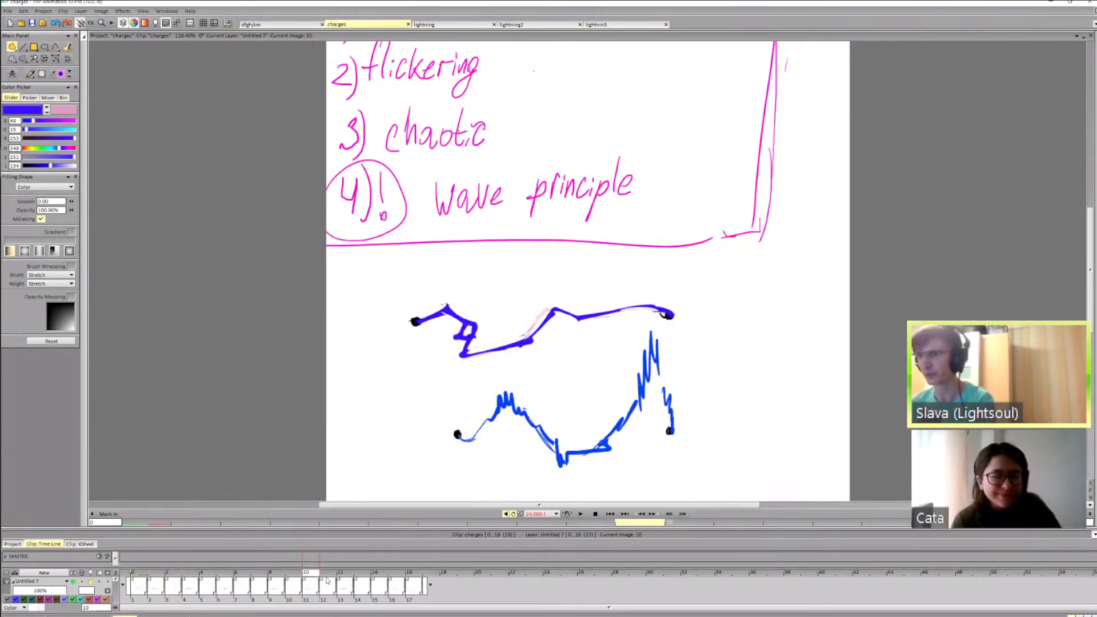
left_click(365, 604)
key("Delete")
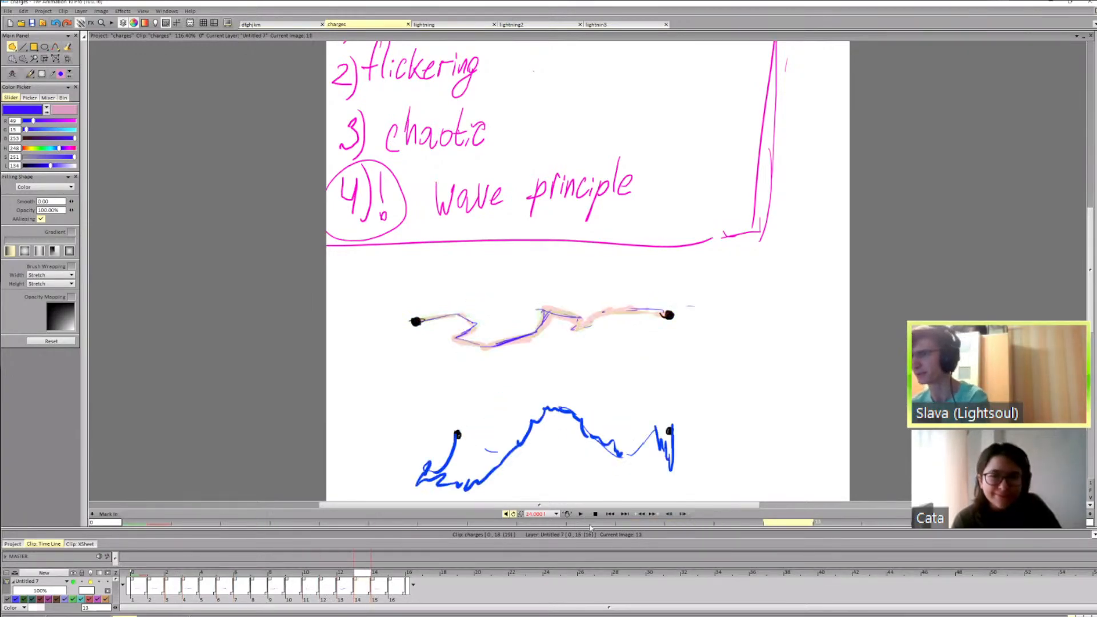
key("Return")
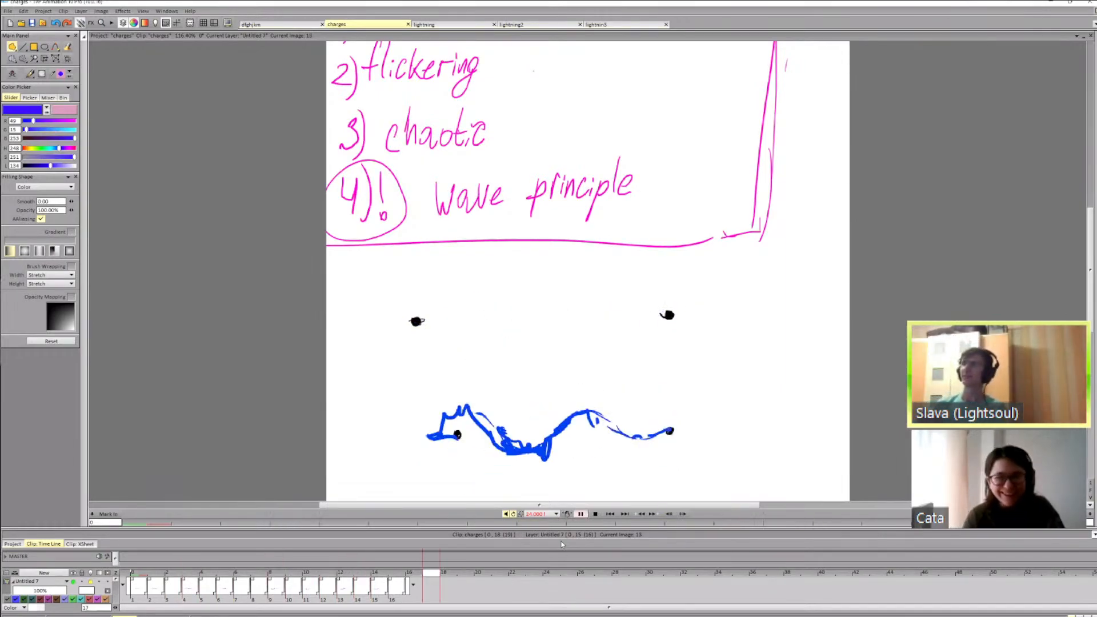
Step: Switch to freehand drawing and set the pen brush size to 2.00 for retouching image 4
left_click(158, 575)
key("Right")
key("Right")
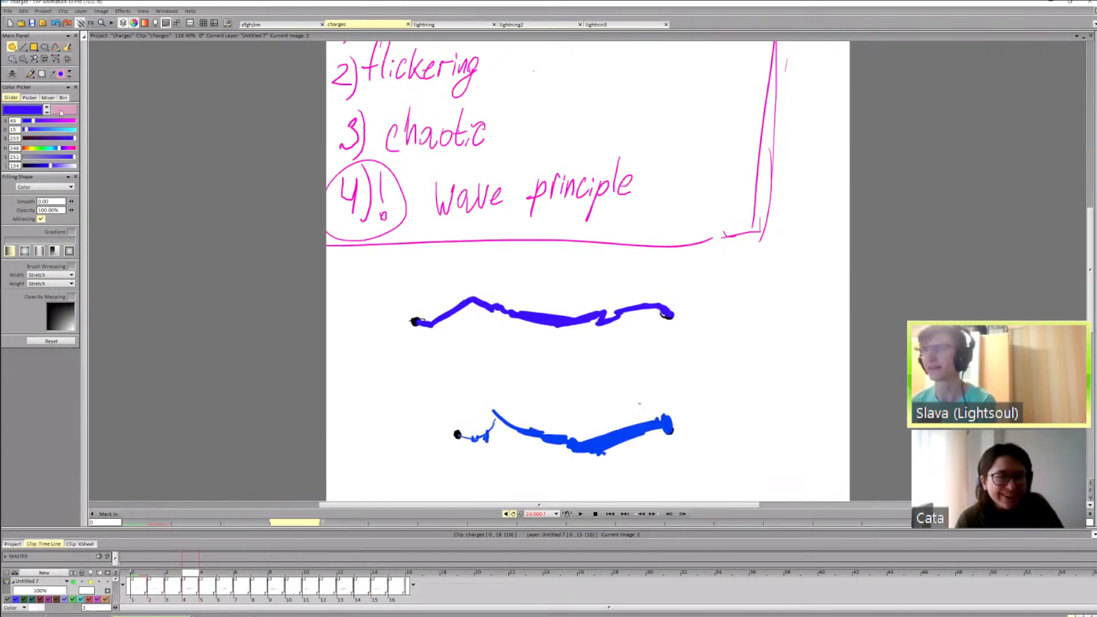
key("d")
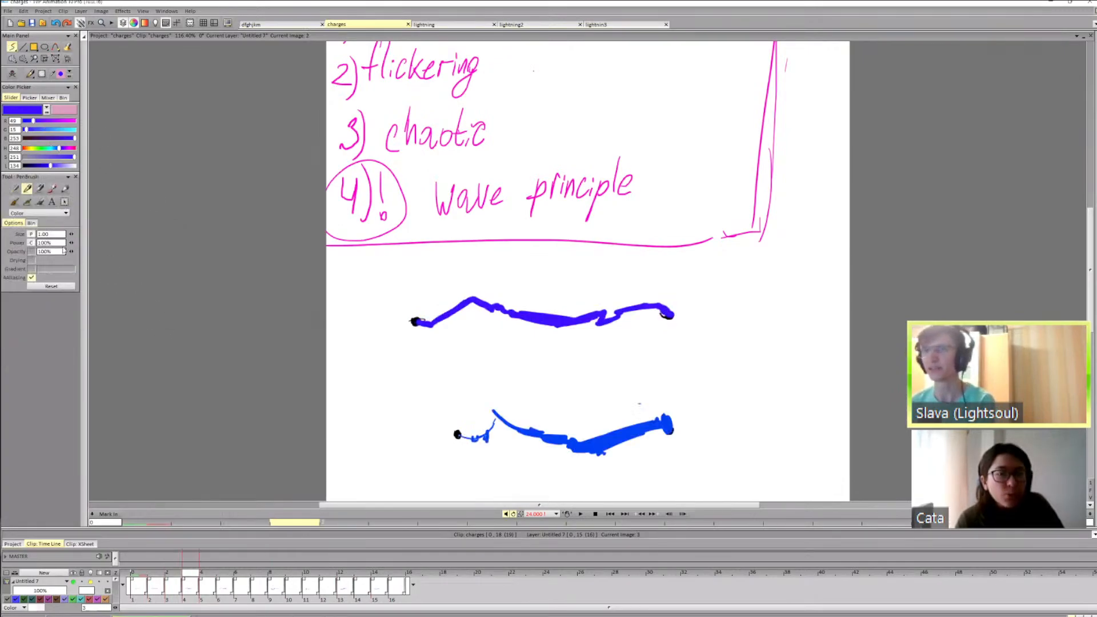
left_click(161, 574)
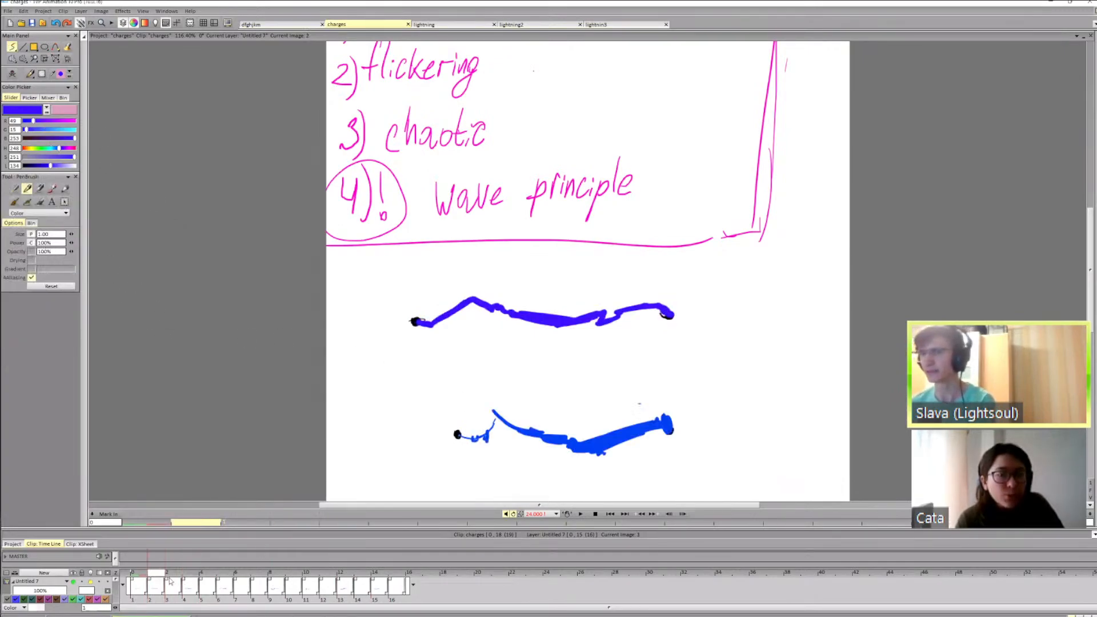
key("Right")
key("Right")
key("Left")
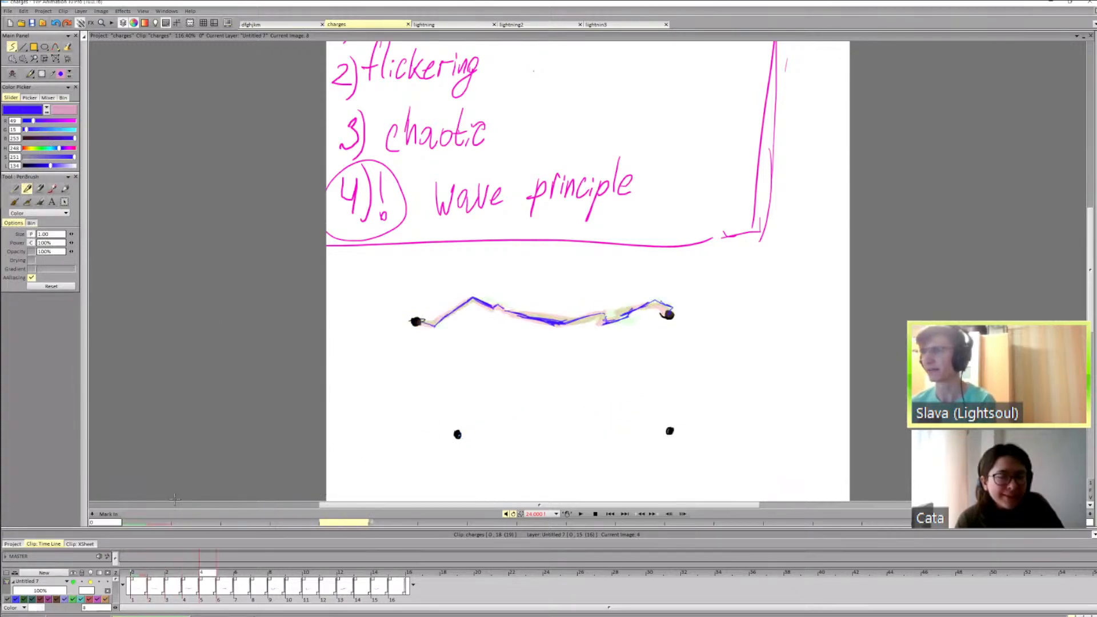
key("Right")
key("Left")
key("Right")
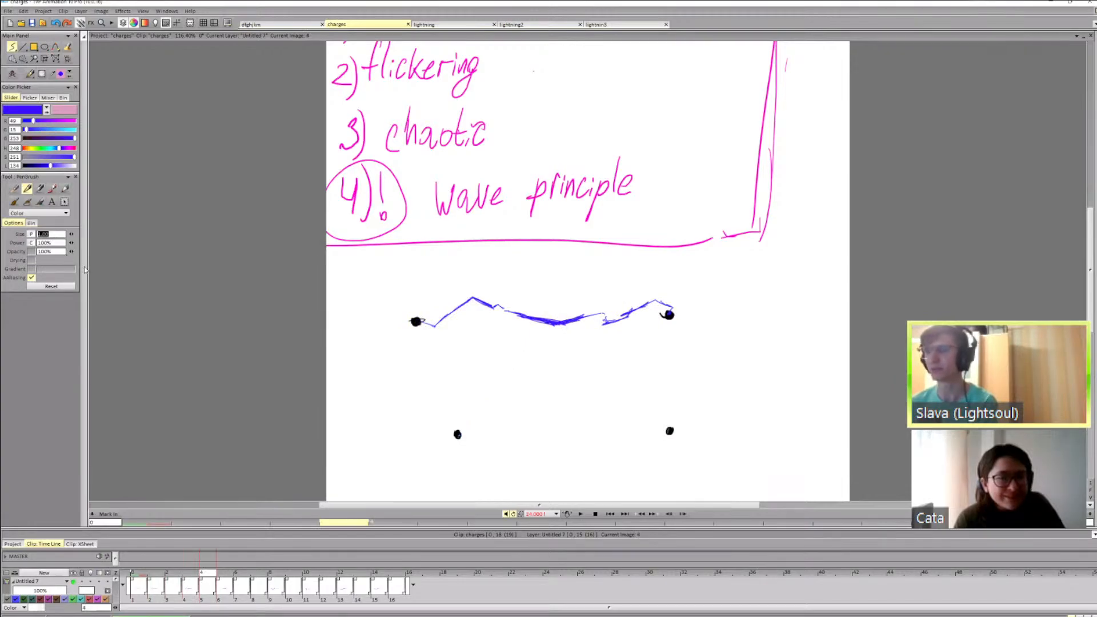
left_click_drag(532, 326, 555, 324)
key("ctrl+z")
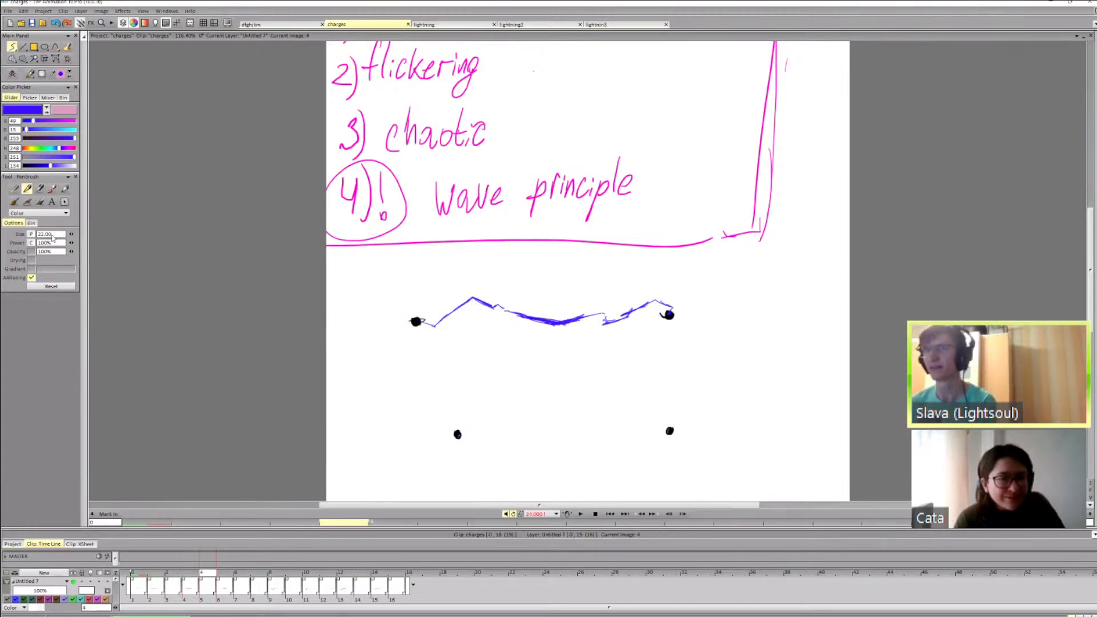
key("Left")
key("Right")
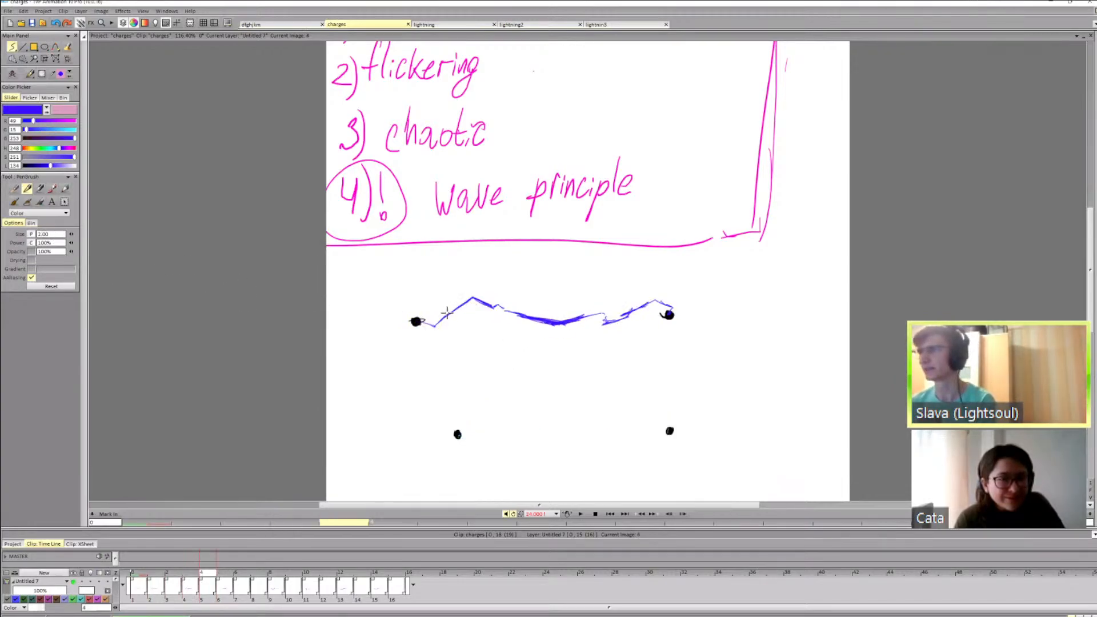
Step: Thicken parts of the thin blue bolt on image 4, using the bolt on image 3 as reference
key("Left")
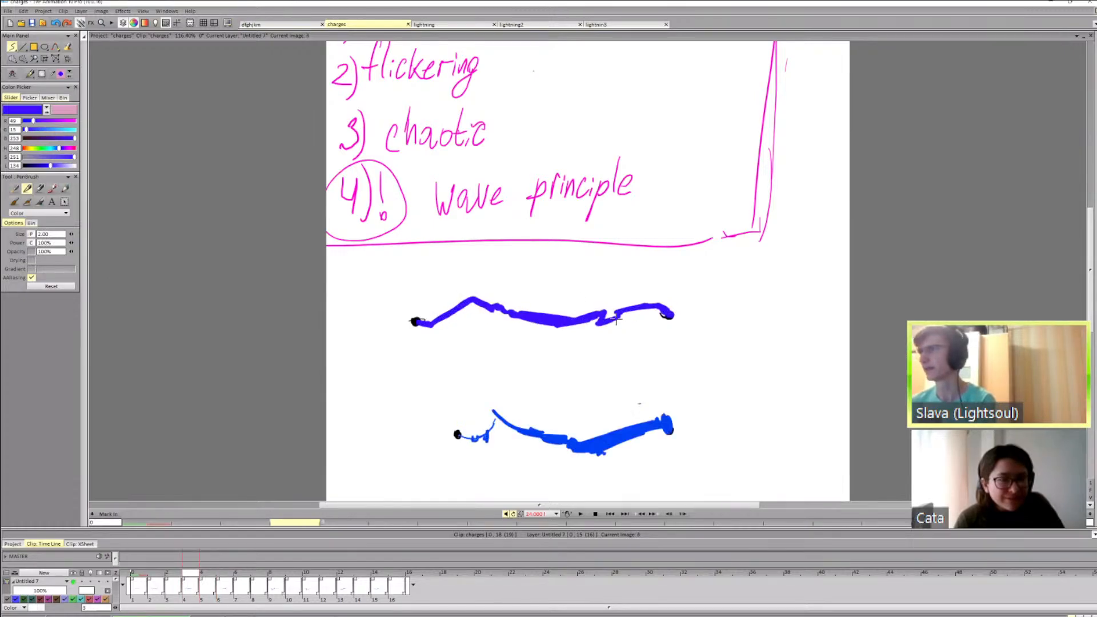
key("Right")
key("Left")
key("Right")
left_click_drag(573, 321, 602, 313)
key("Left")
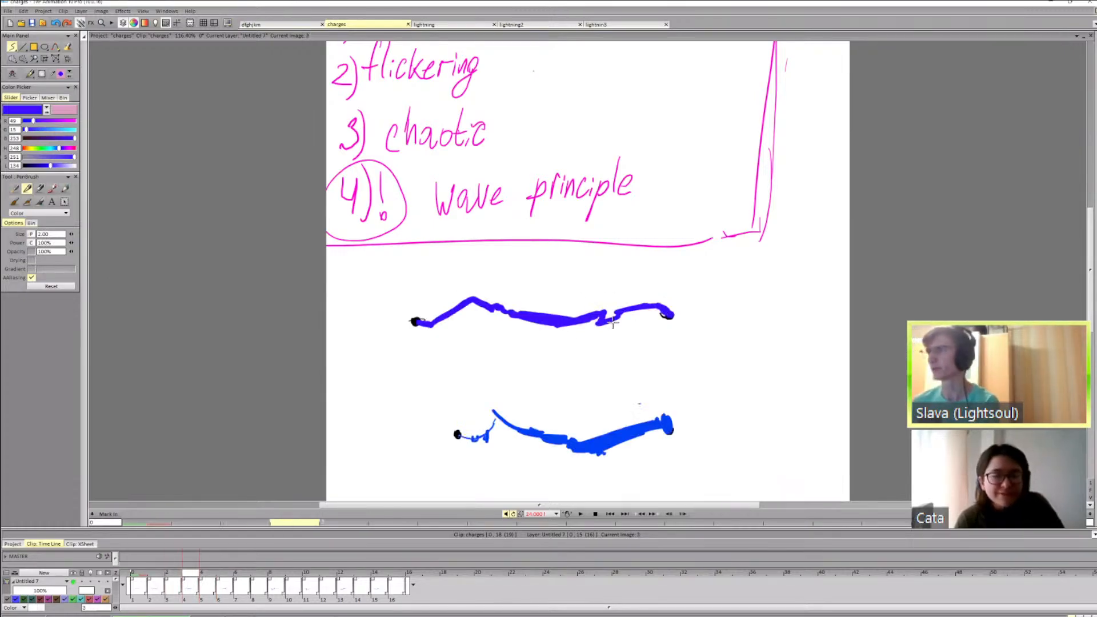
key("Right")
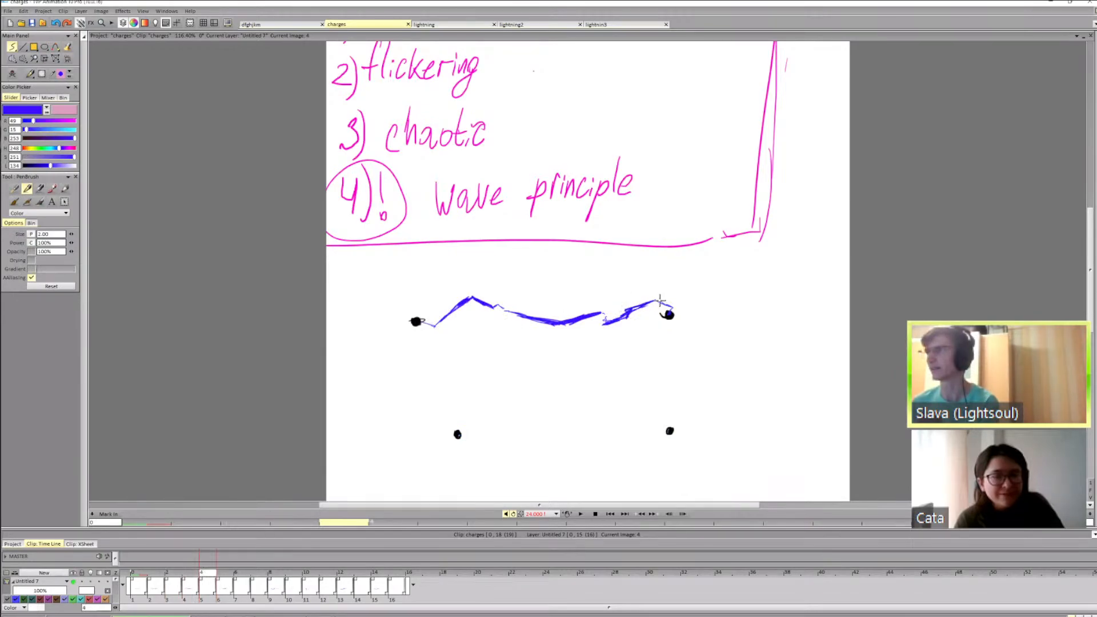
Step: Flip through images 4 to 13 to compare the shapes of the bolt drawings
key("Right")
key("Right")
key("Left")
key("Left")
key("Right")
key("Right")
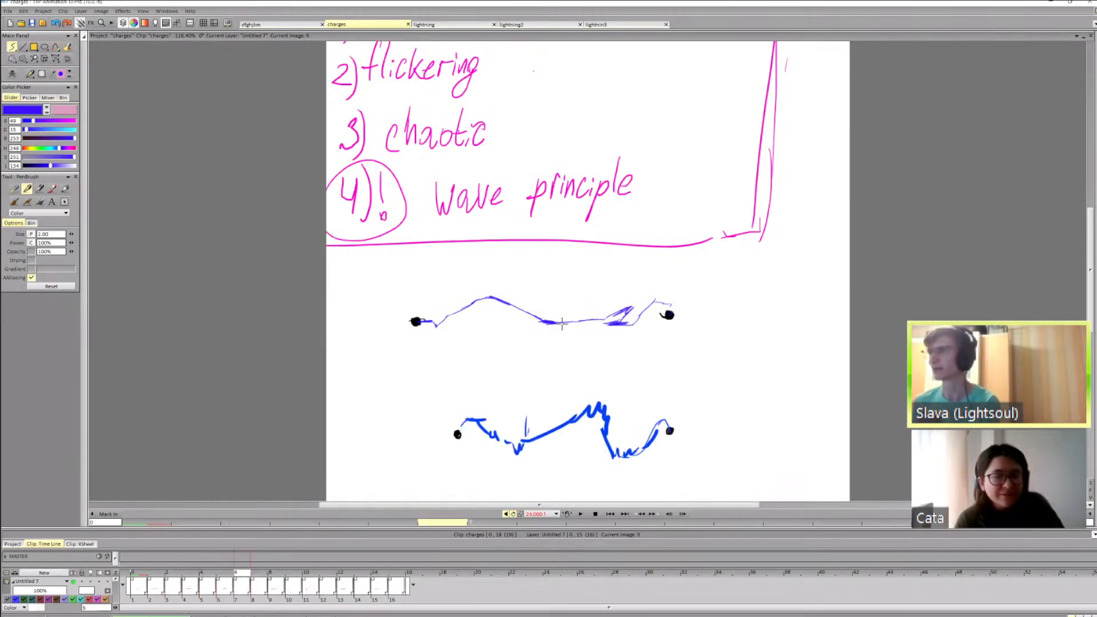
key("Left")
key("Left")
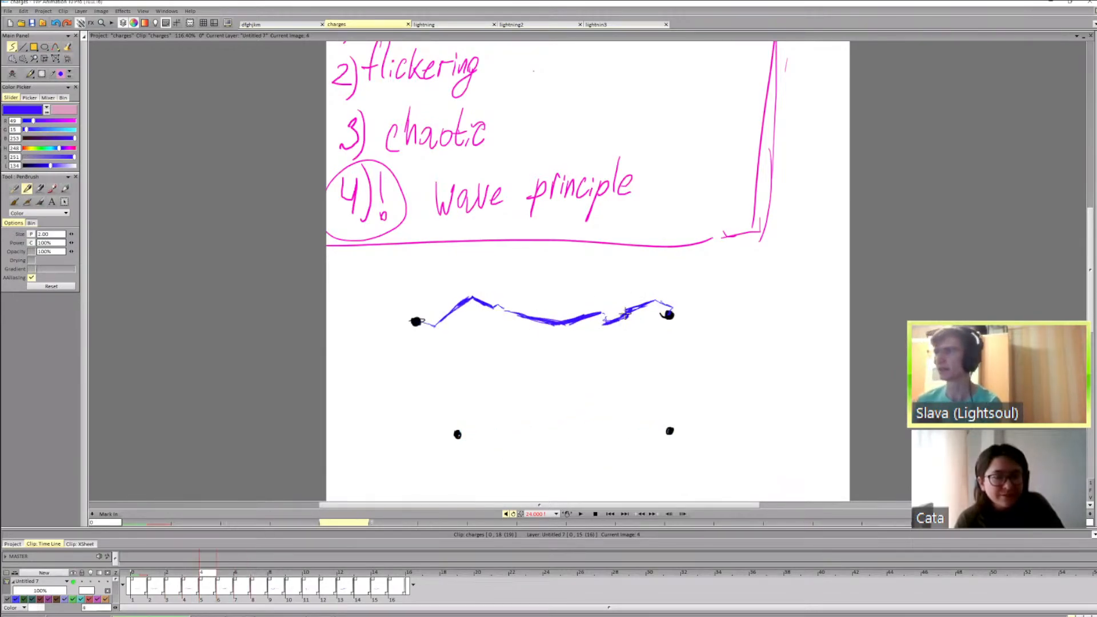
key("Right")
key("Right")
key("Left")
key("Left")
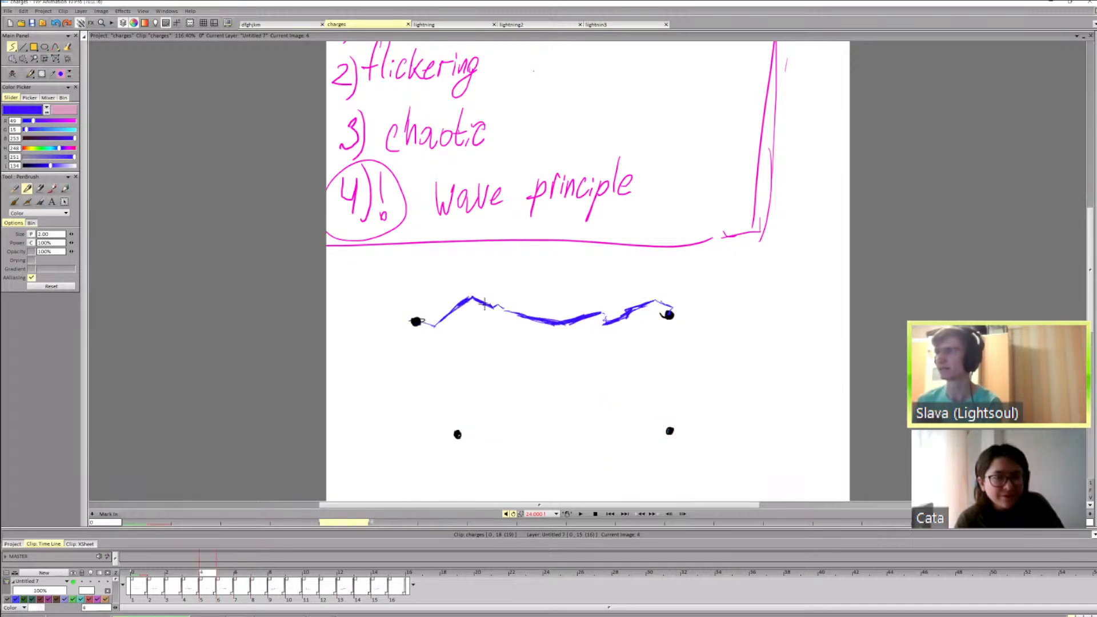
key("Right")
key("Right")
key("Right")
key("Right")
key("Right")
key("Right")
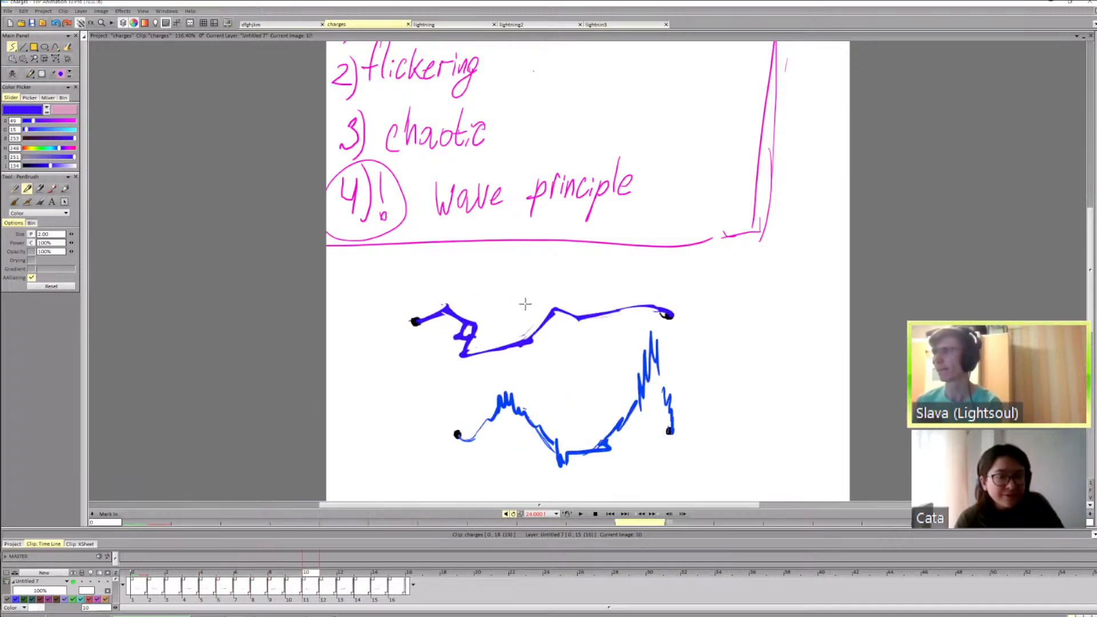
key("Left")
key("Right")
key("Right")
key("Right")
key("Right")
key("Right")
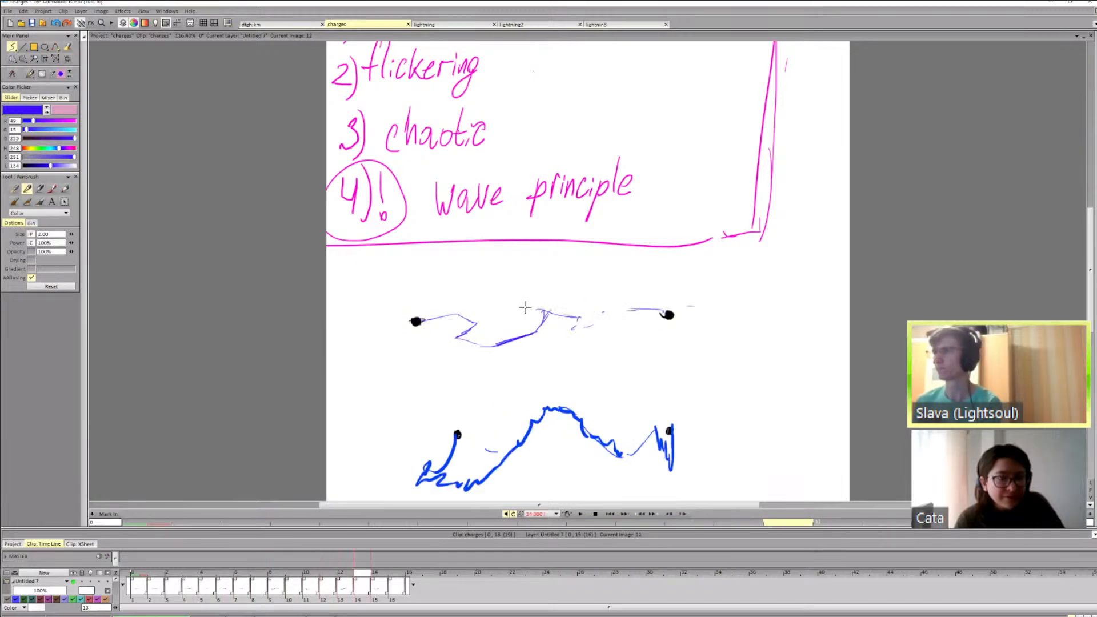
Step: Close the gap near the right dot and reinforce the notch in the thin bolt on image 13
key("Left")
key("Right")
left_click_drag(572, 328, 629, 310)
key("Left")
key("Left")
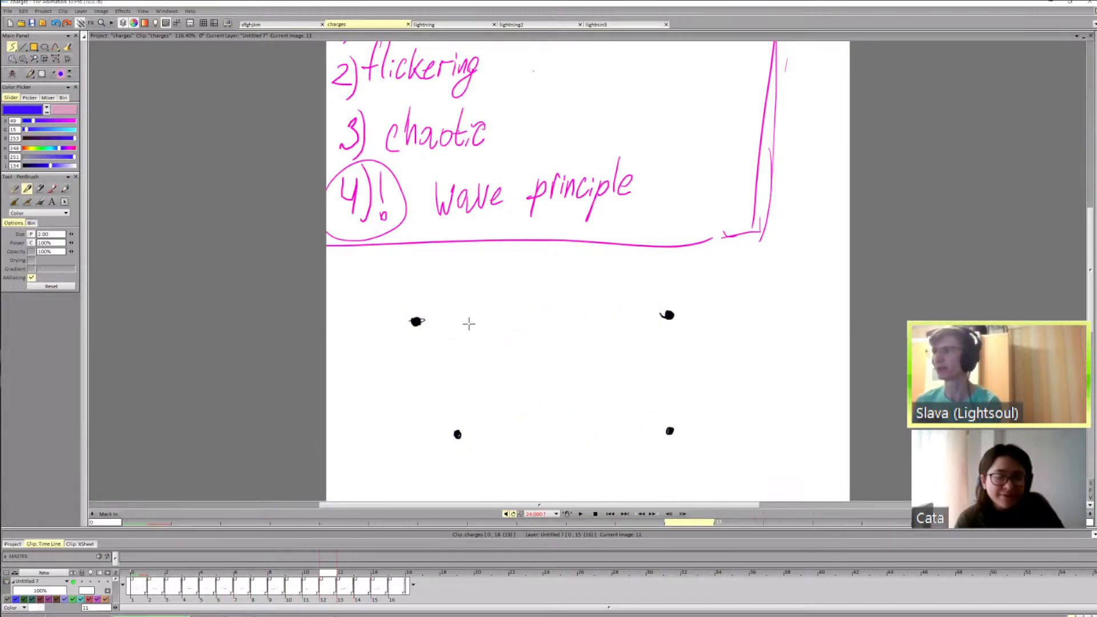
key("Right")
key("Right")
left_click_drag(474, 330, 456, 337)
key("Right")
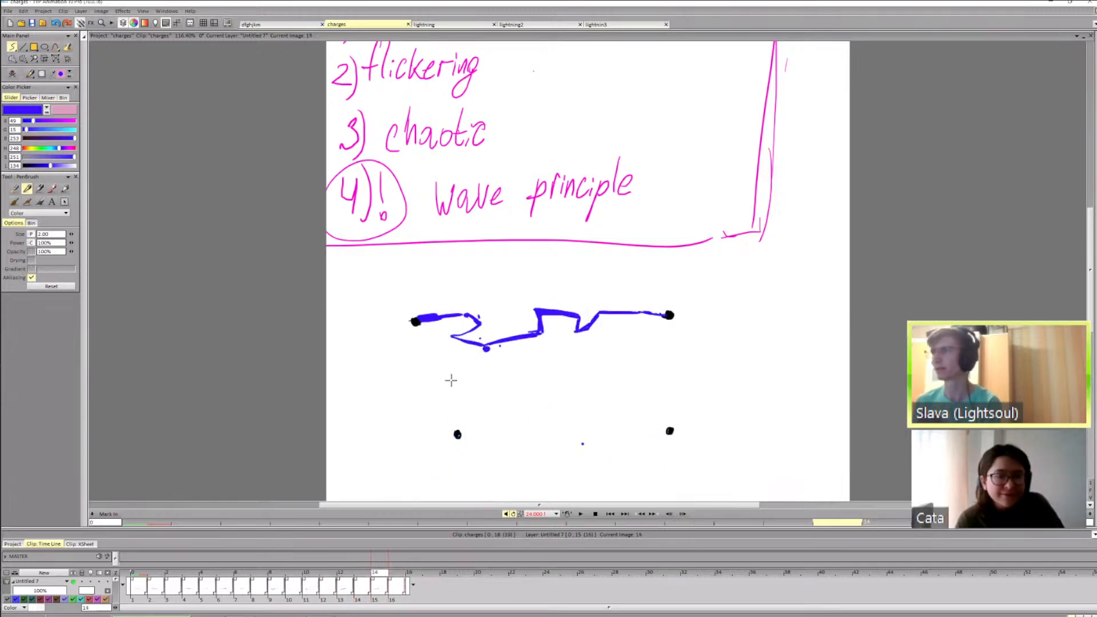
Step: Play back the lightning animation and stop it to judge the flicker
key("Left")
key("Left")
key("Left")
key("Left")
left_click(581, 514)
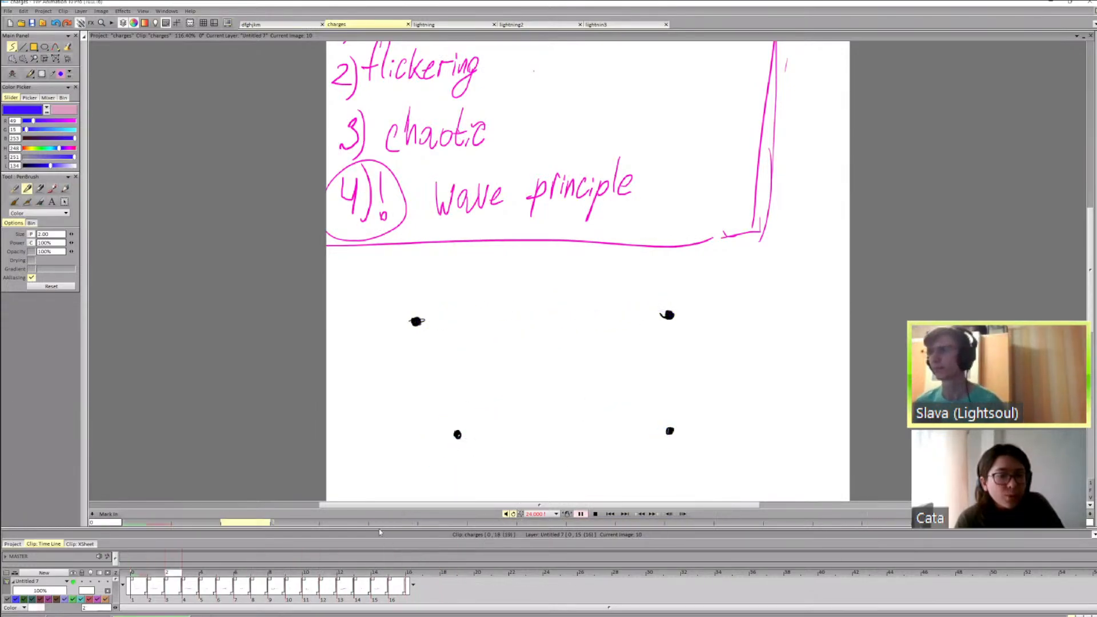
key("space")
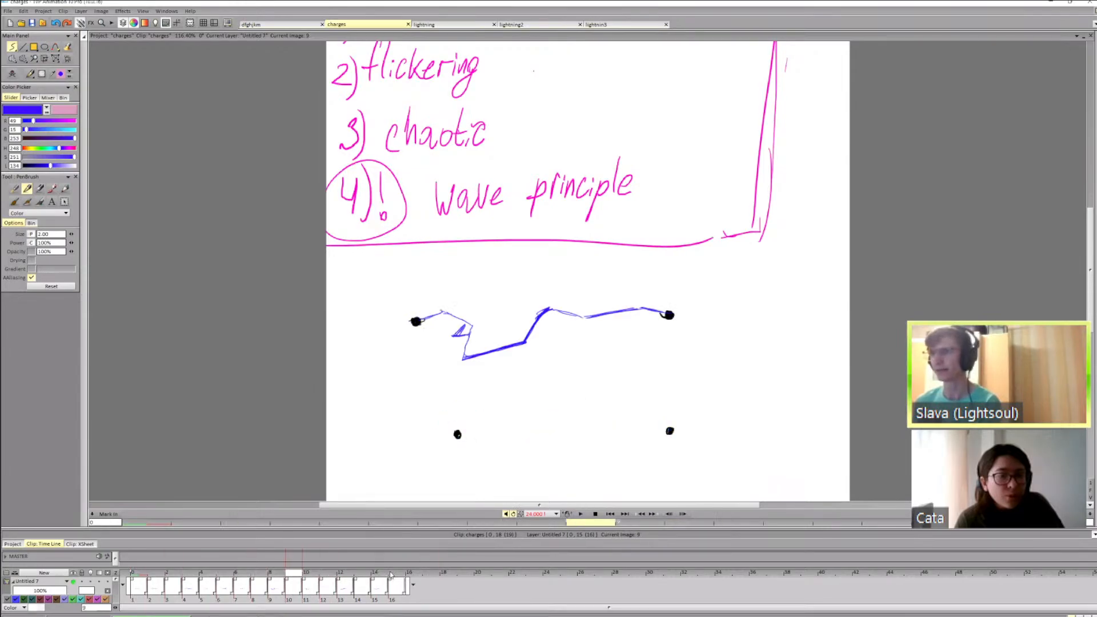
Step: Review the last images of the layer and increase the pen brush size
left_click(403, 567)
key("Left")
key("Left")
key("Left")
key("Right")
key("Right")
key("Right")
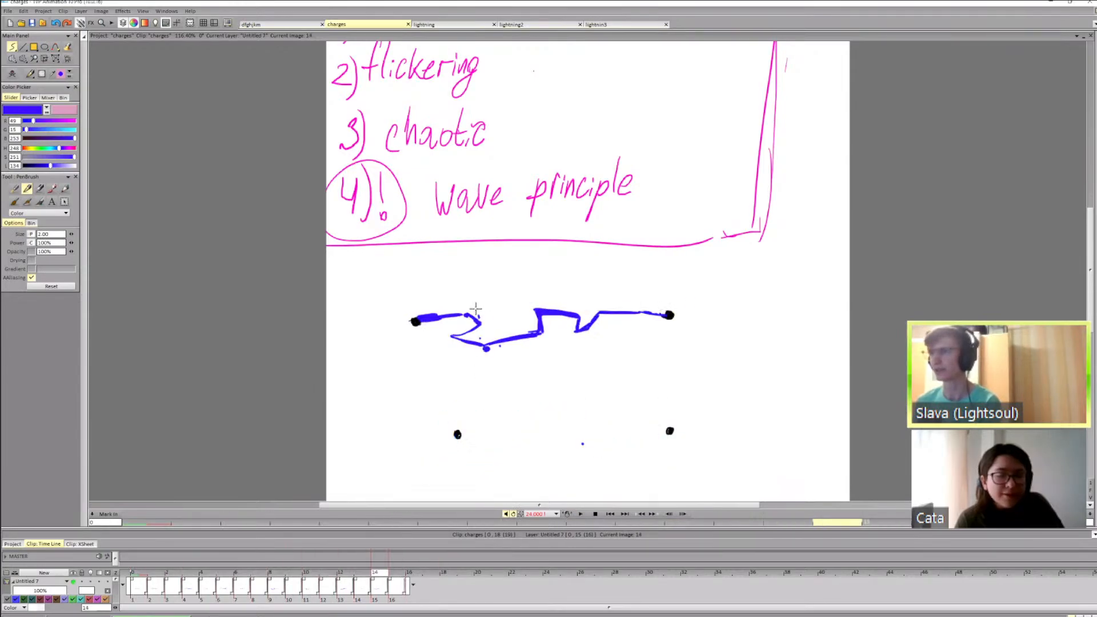
left_click_drag(71, 235, 73, 234)
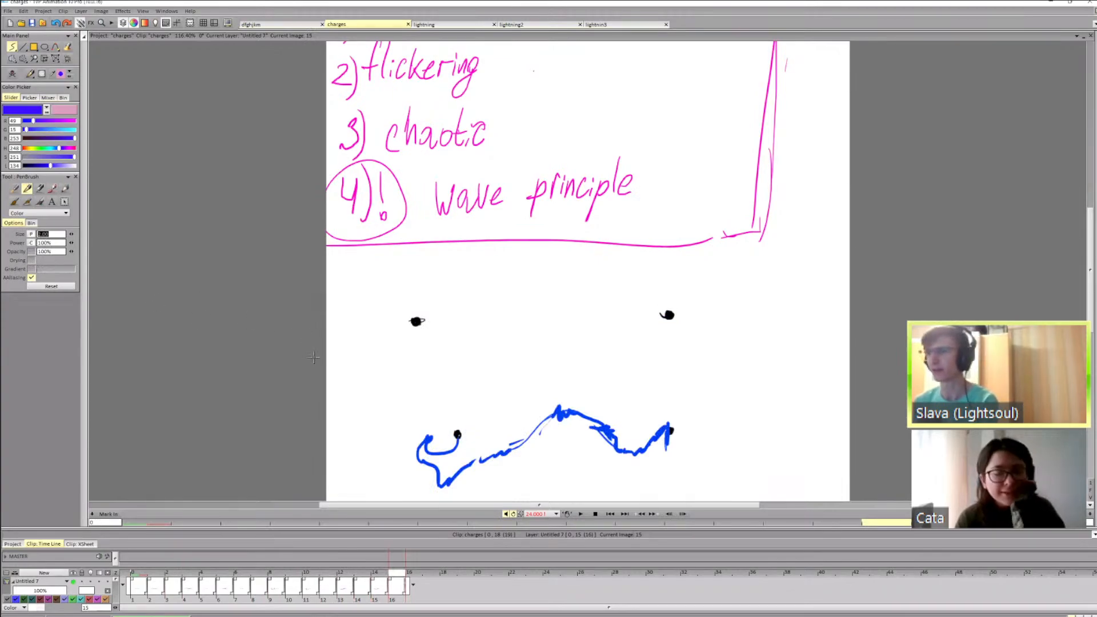
Step: Flip back through the middle images and forward to image 14 to compare the bolt drawings
key("Left")
key("Left")
key("Left")
key("Left")
key("Left")
key("Left")
key("Left")
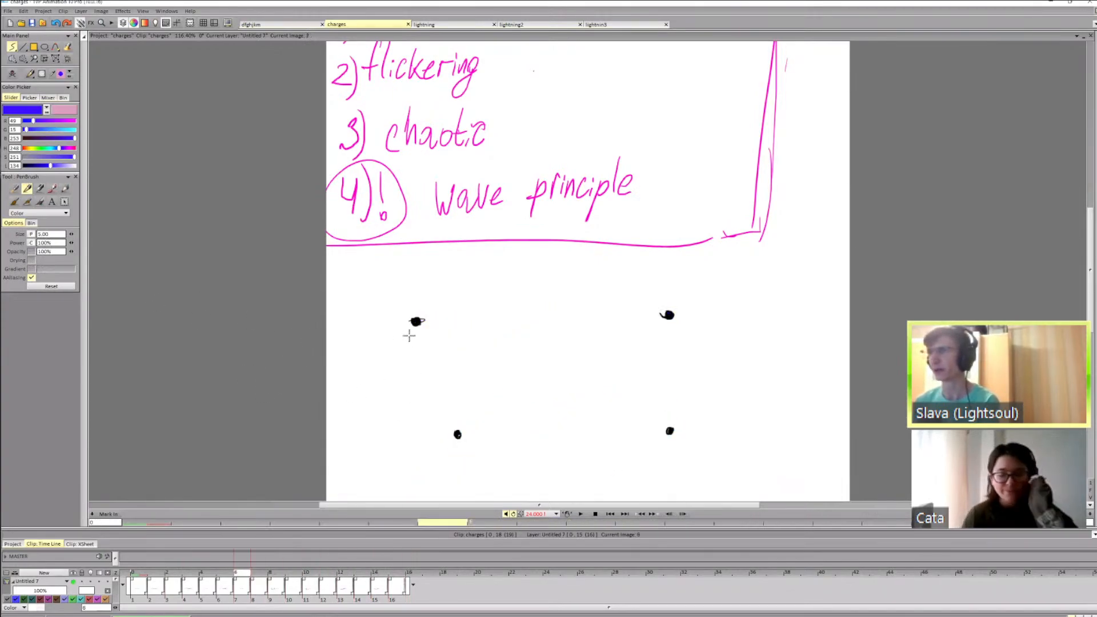
key("Right")
key("Right")
key("Right")
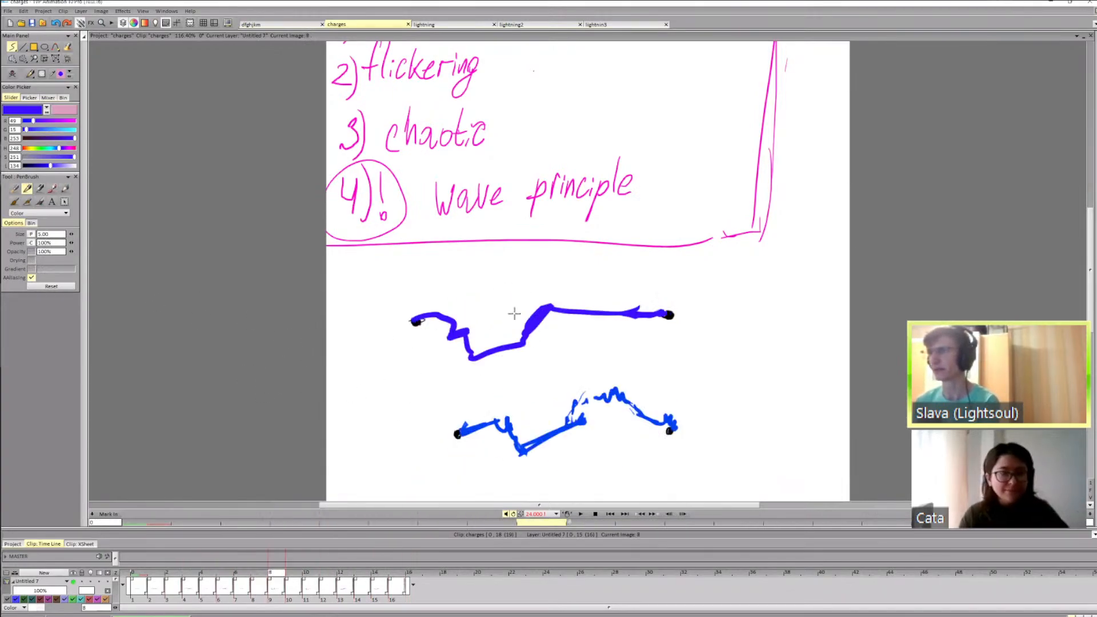
key("Right")
key("Right")
key("Right")
key("Right")
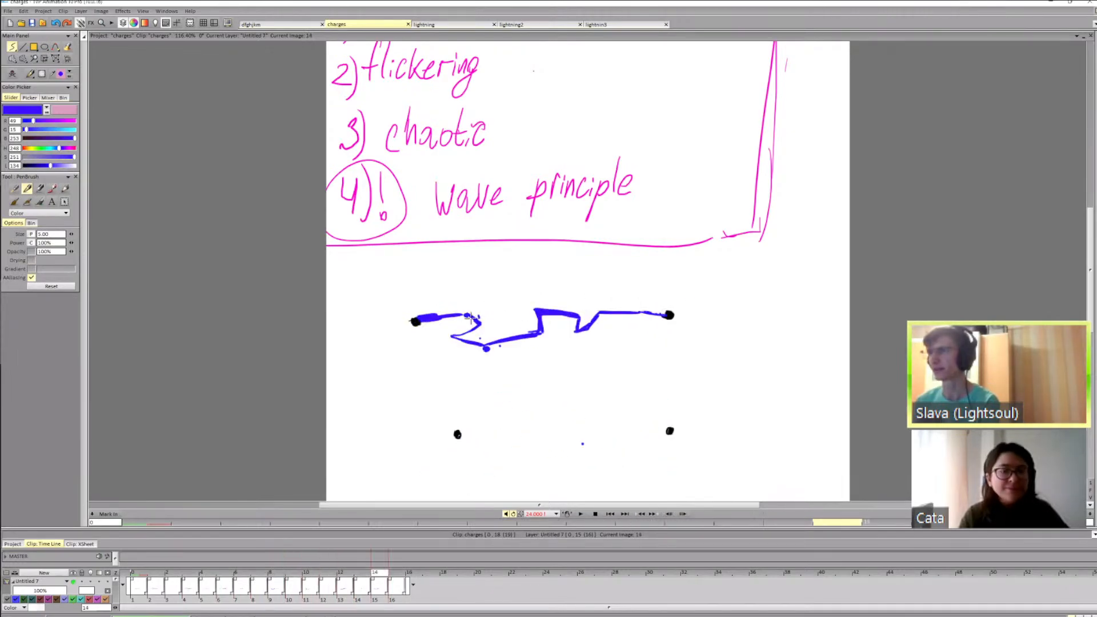
Step: Delete the bolt drawing at image 14 and check the images around it
key("Left")
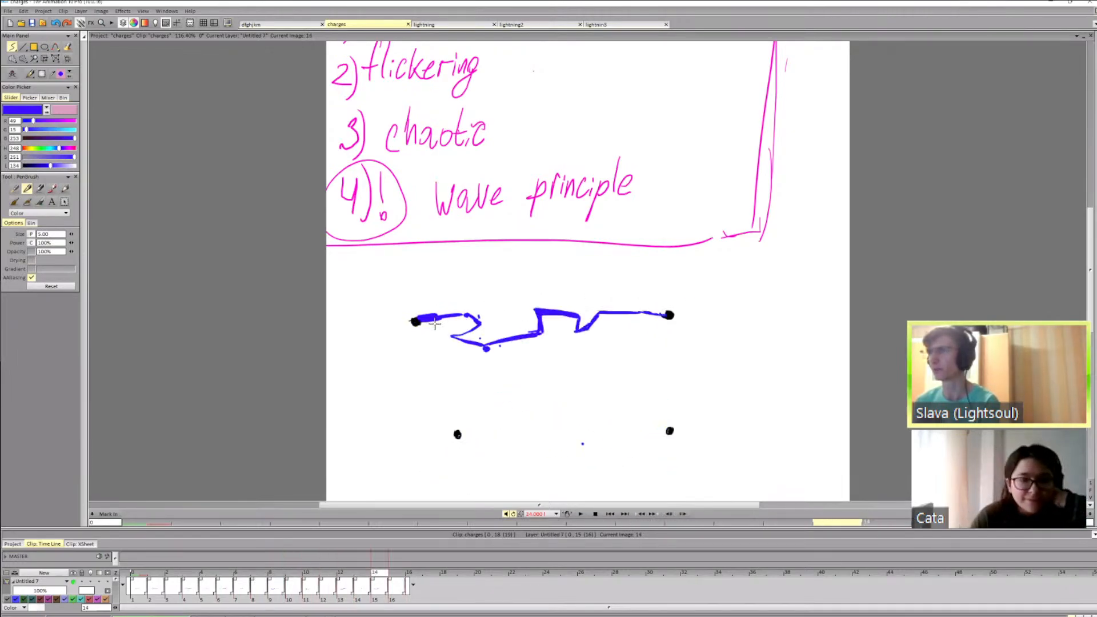
key("Right")
key("Left")
left_click(388, 603)
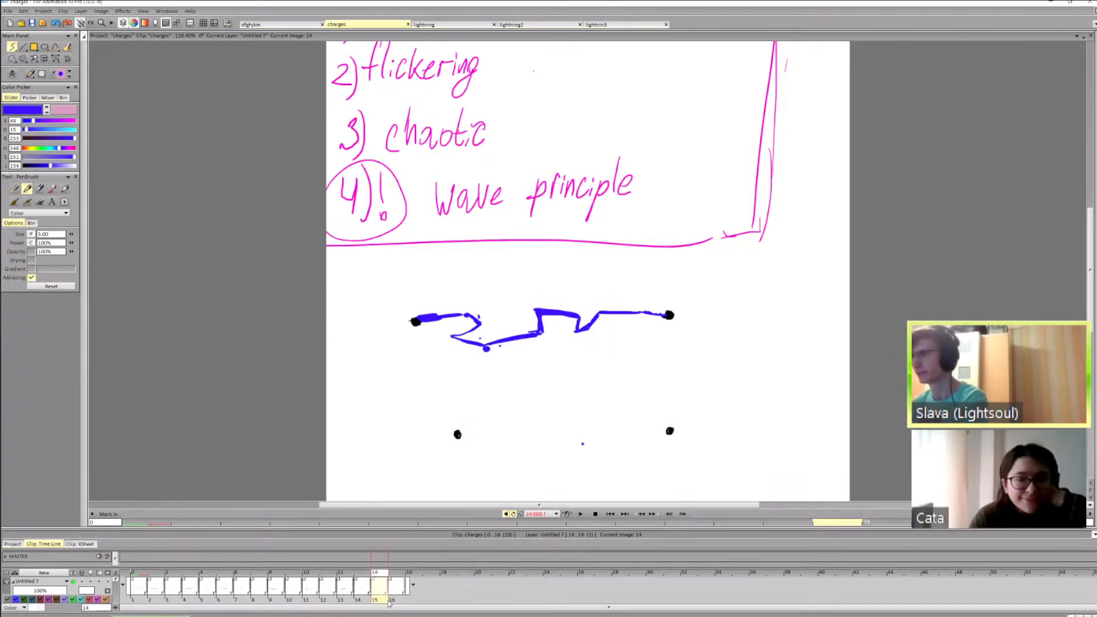
key("Delete")
key("Left")
key("Right")
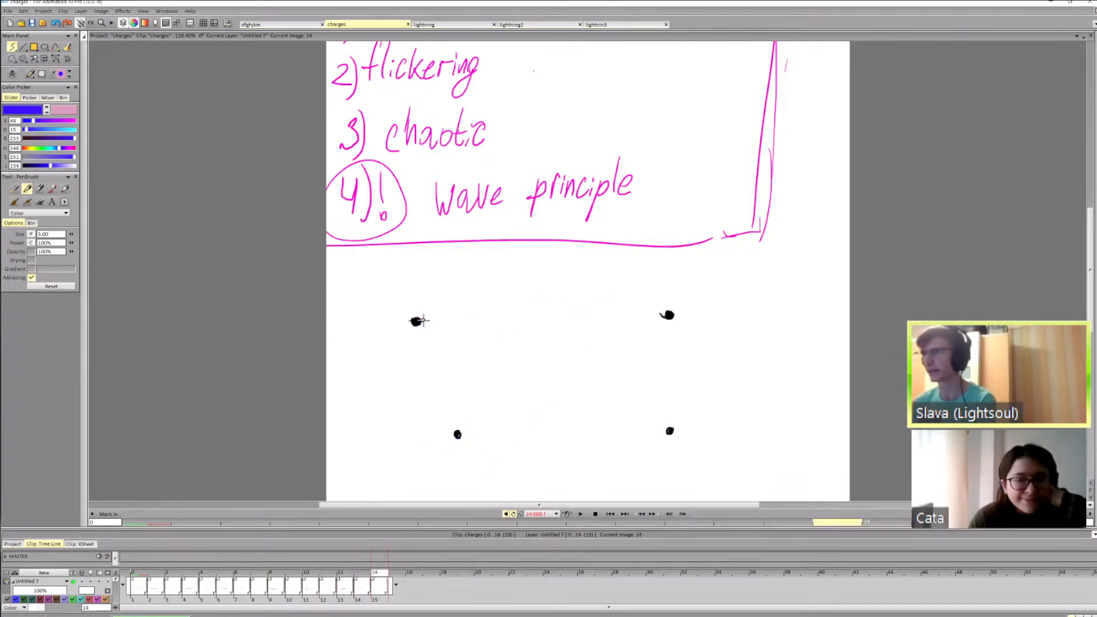
Step: Draw a new blue zigzag bolt on image 15, dipping near the left dot and peaking sharply before reaching the right dot
key("Right")
left_click_drag(418, 322, 495, 312)
left_click_drag(421, 321, 445, 329)
mouse_move(448, 337)
left_mouse_down()
mouse_move(576, 278)
mouse_move(607, 286)
mouse_move(566, 287)
mouse_move(590, 284)
mouse_move(600, 318)
mouse_move(654, 318)
mouse_move(597, 303)
left_mouse_up()
key("ctrl+z")
key("Left")
key("Left")
key("Right")
key("Right")
key("shift+d")
key("d")
mouse_move(598, 300)
left_mouse_down()
mouse_move(601, 312)
mouse_move(670, 315)
left_mouse_up()
key("Left")
key("Left")
key("Right")
key("Right")
key("Right")
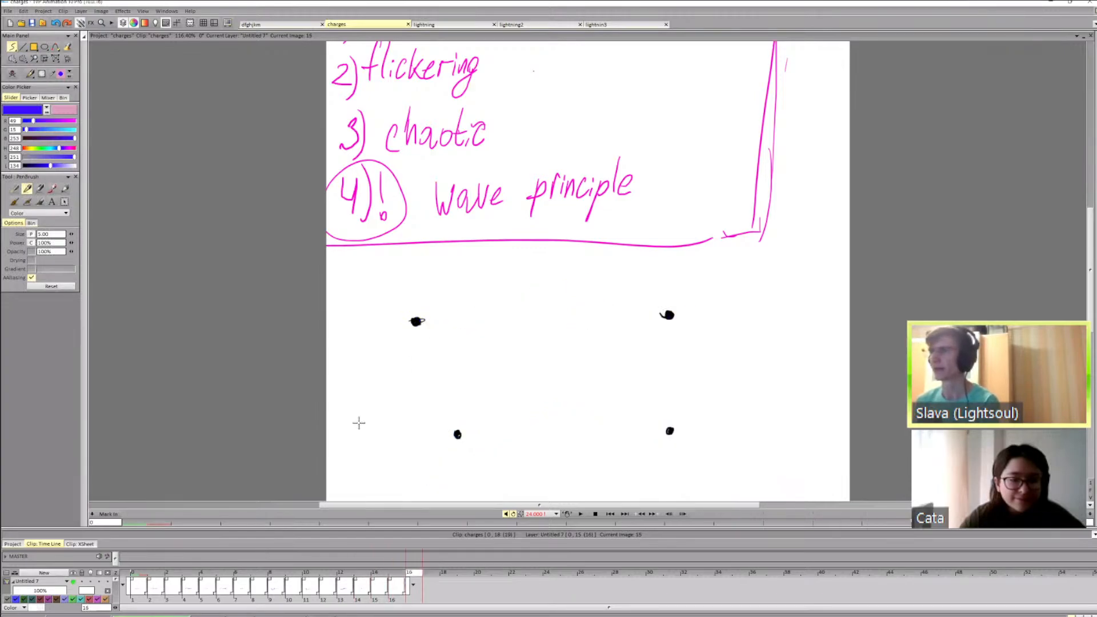
Step: Start a blue bolt on image 16 with a short stroke from the upper left dot, comparing it with image 15
key("Left")
key("Right")
key("Right")
key("Left")
key("Left")
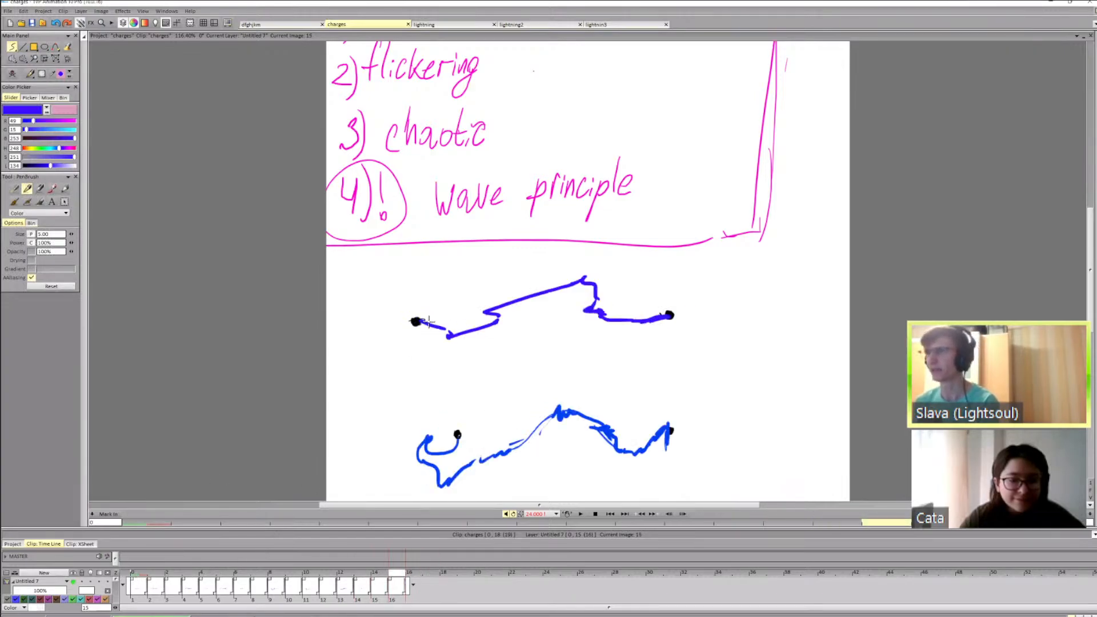
key("Right")
key("Left")
key("Right")
left_click_drag(421, 322, 444, 325)
key("Left")
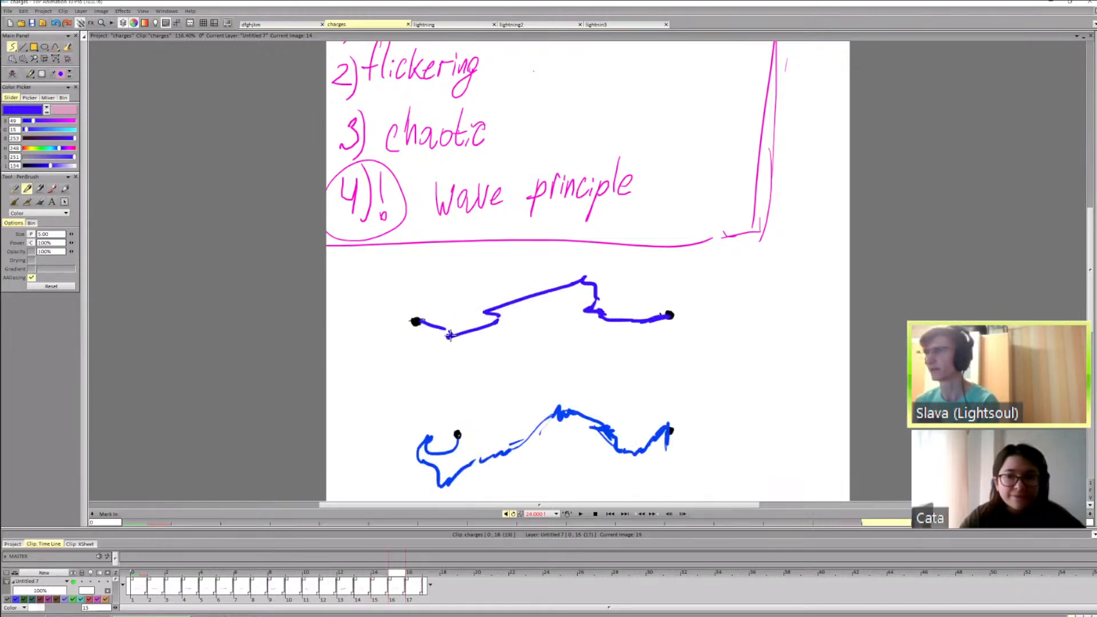
key("Right")
key("Left")
key("Right")
key("Left")
key("Right")
Step: Extend the bolt on image 16 with a thick kinked line rising to a peak, and compare it with the neighbouring images
mouse_move(441, 335)
left_mouse_down()
mouse_move(508, 317)
mouse_move(463, 333)
mouse_move(587, 274)
left_mouse_up()
key("Left")
key("Left")
key("Right")
key("Right")
key("Right")
key("Left")
key("Left")
key("Left")
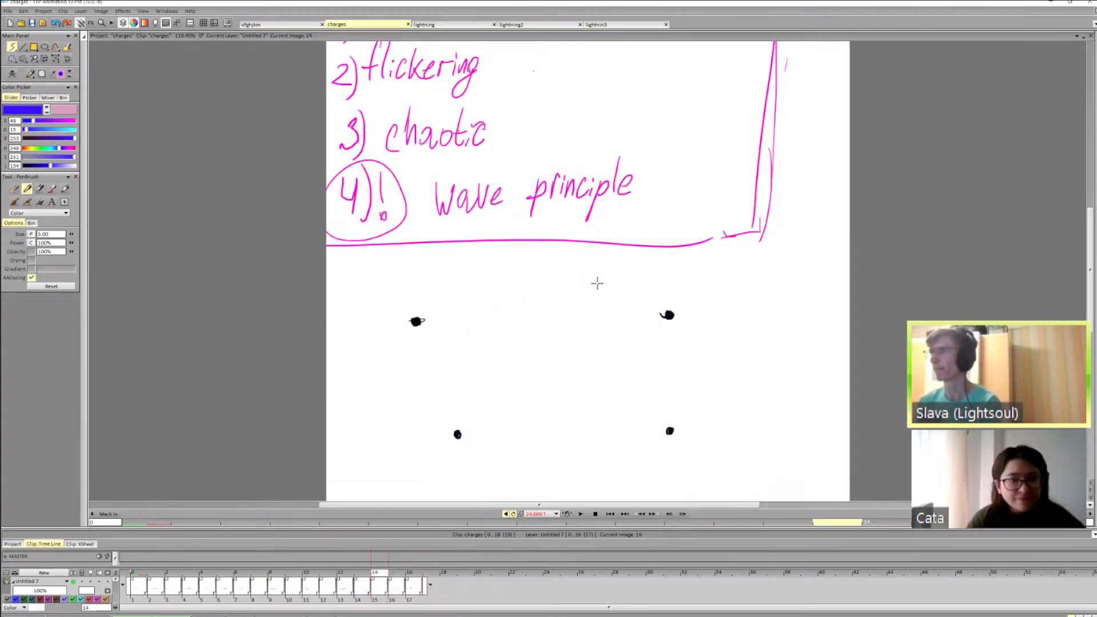
Step: Complete the bolt on image 16 with small jagged zigzags descending from the peak to the upper right dot
key("Right")
key("Right")
key("Left")
left_click_drag(598, 312, 634, 325)
key("Right")
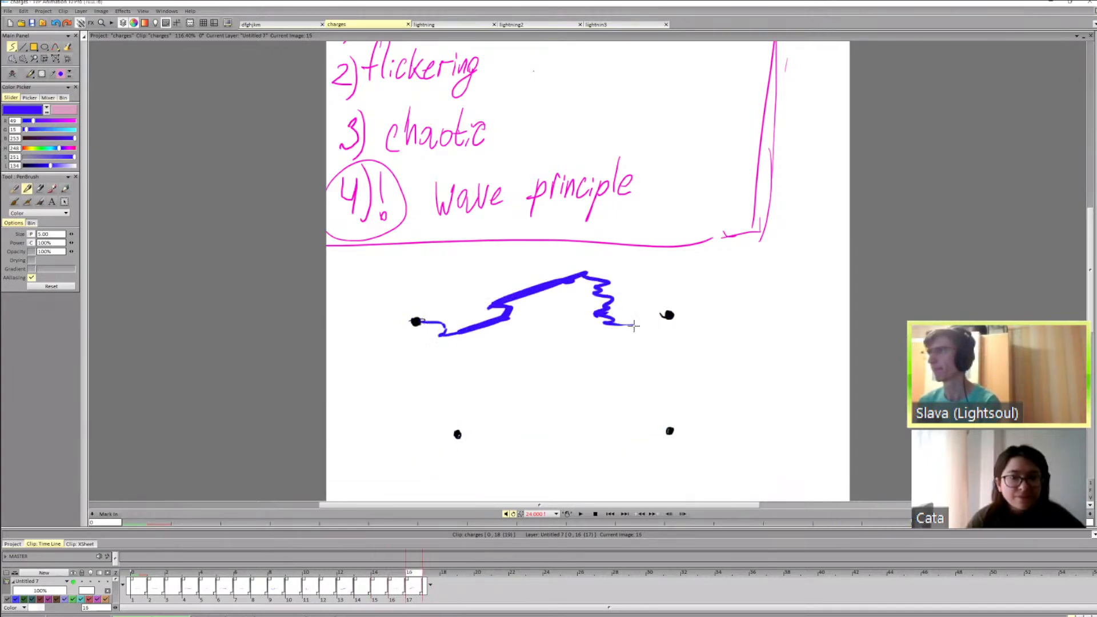
key("Left")
key("Right")
Step: Start the bolt on image 17 from the upper left dot with a small dip and a rising stroke, checking against image 16
key("Right")
left_click_drag(423, 321, 472, 331)
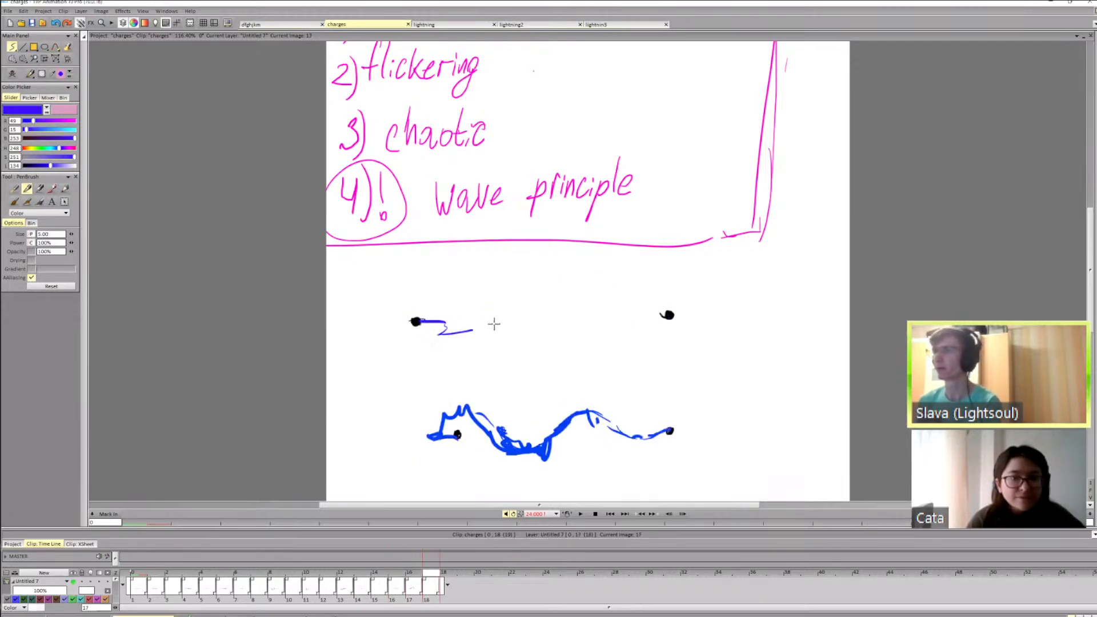
key("Left")
key("Left")
key("Right")
key("Right")
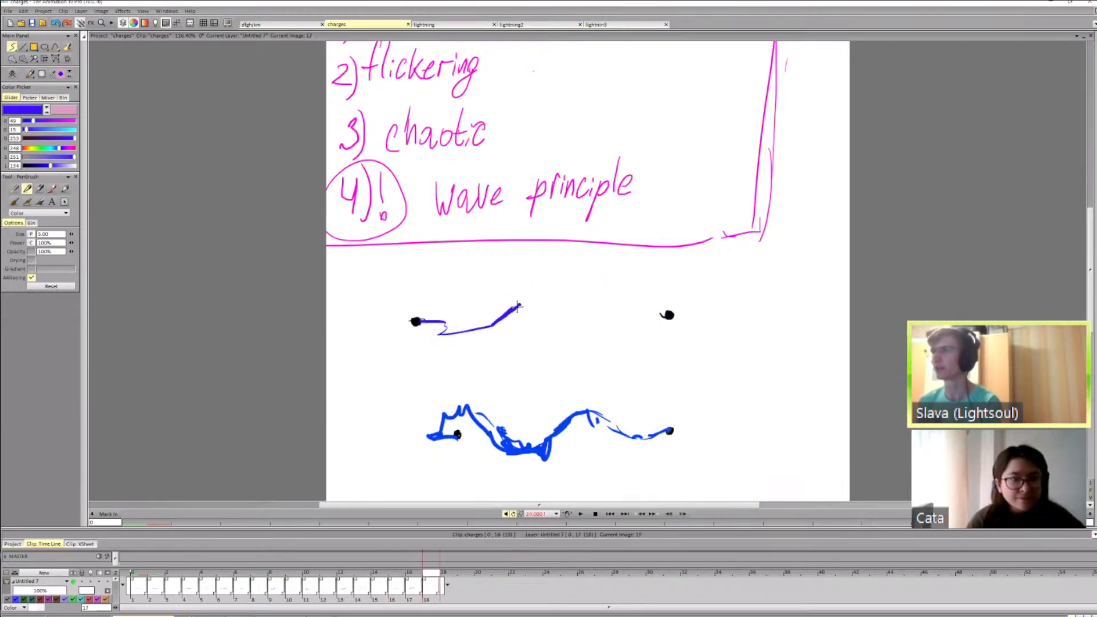
key("Left")
key("Right")
Step: Finish the bolt on image 17 with a high peak and a zigzag drop to the upper right dot, comparing it with image 16
mouse_move(518, 306)
left_mouse_down()
mouse_move(579, 278)
mouse_move(578, 267)
mouse_move(614, 280)
mouse_move(590, 308)
mouse_move(614, 325)
mouse_move(669, 316)
left_mouse_up()
key("Left")
key("Right")
key("Left")
key("Right")
key("Left")
key("Right")
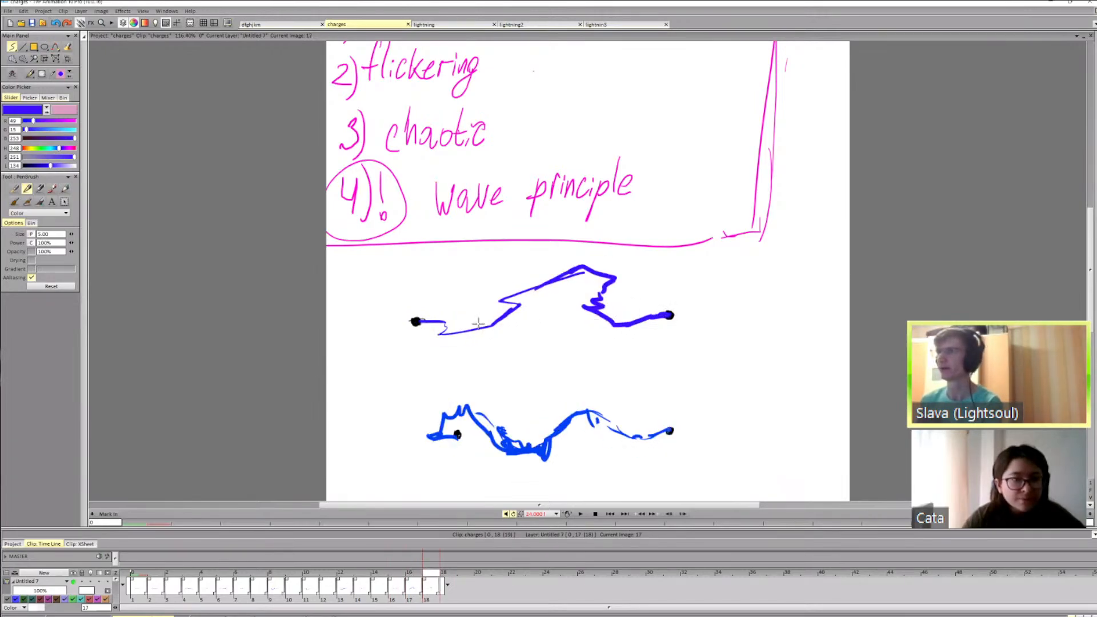
Step: Draw the left half of the bolt on image 18, dipping past the upper left dot and rising in a thick stroke
key("Right")
mouse_move(419, 322)
left_mouse_down()
mouse_move(474, 332)
mouse_move(527, 297)
left_mouse_up()
key("Left")
key("Right")
key("Left")
key("Left")
key("Right")
key("Right")
key("Left")
Step: Draw the right half of the bolt on image 18, dropping jaggedly to the right dot, and compare it with the adjacent images
mouse_move(623, 292)
left_mouse_down()
mouse_move(629, 321)
mouse_move(666, 316)
mouse_move(639, 324)
mouse_move(657, 320)
left_mouse_up()
key("Left")
key("Right")
key("Right")
key("Left")
key("Right")
key("Left")
key("Right")
Step: Draw a lower bolt on image 19 between the upper dots, with a shallow dip and an almost flat top
key("Return")
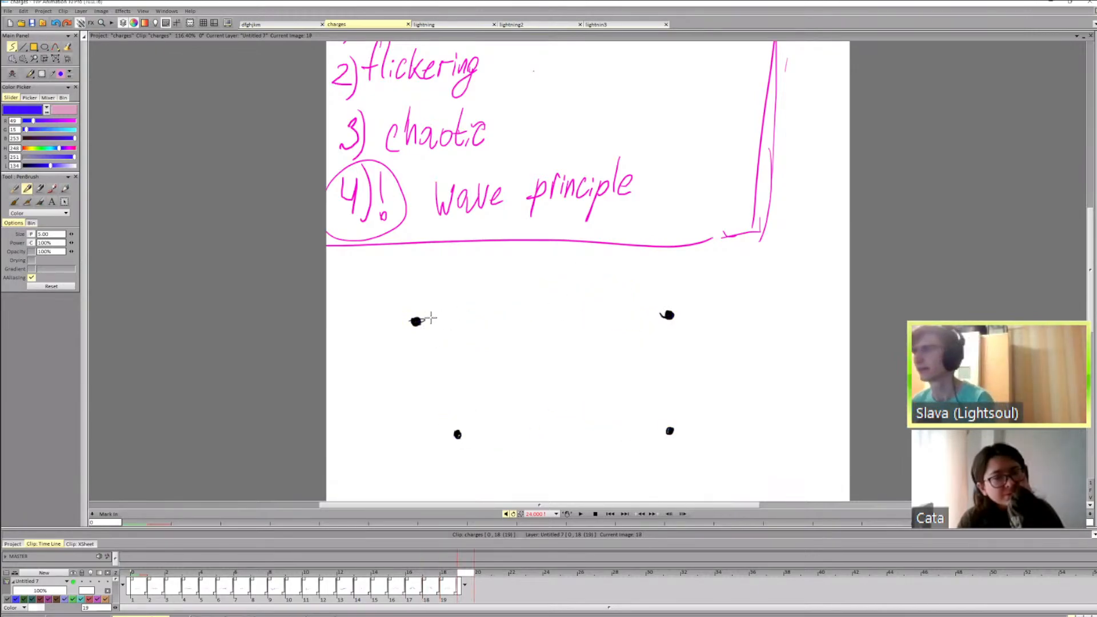
mouse_move(416, 320)
left_mouse_down()
mouse_move(564, 304)
mouse_move(523, 304)
left_mouse_up()
key("Left")
key("Right")
mouse_move(523, 304)
left_mouse_down()
mouse_move(640, 298)
mouse_move(605, 313)
mouse_move(663, 315)
left_mouse_up()
key("Left")
key("Left")
key("Right")
key("Right")
key("Right")
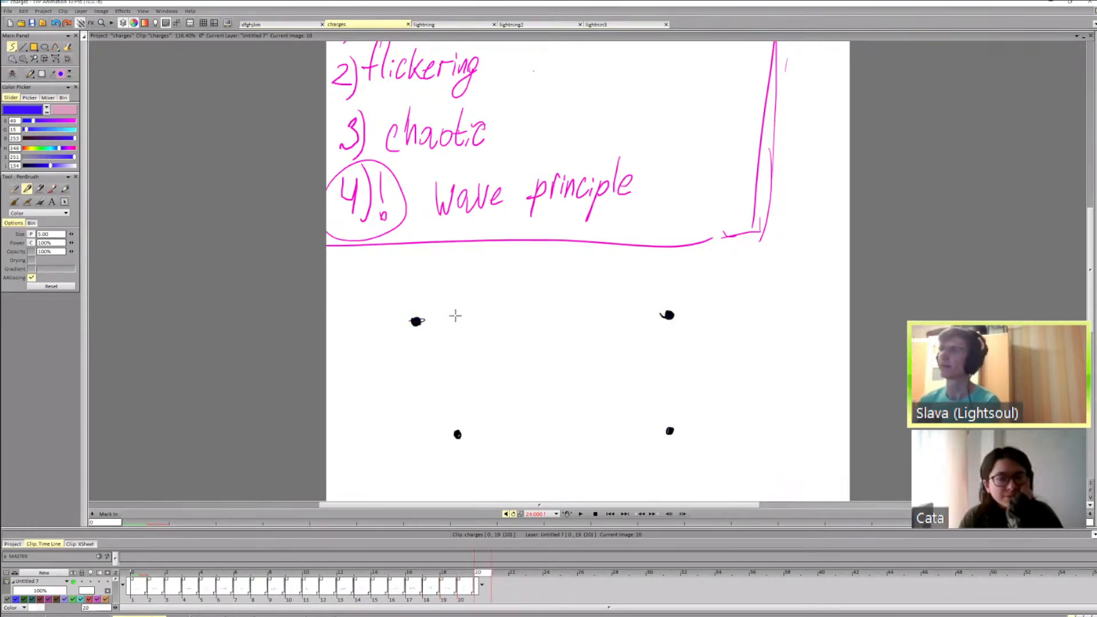
Step: Draw a flatter bolt on image 20 between the upper dots, following the image 19 drawing with a smaller rise
left_click_drag(139, 573, 461, 555)
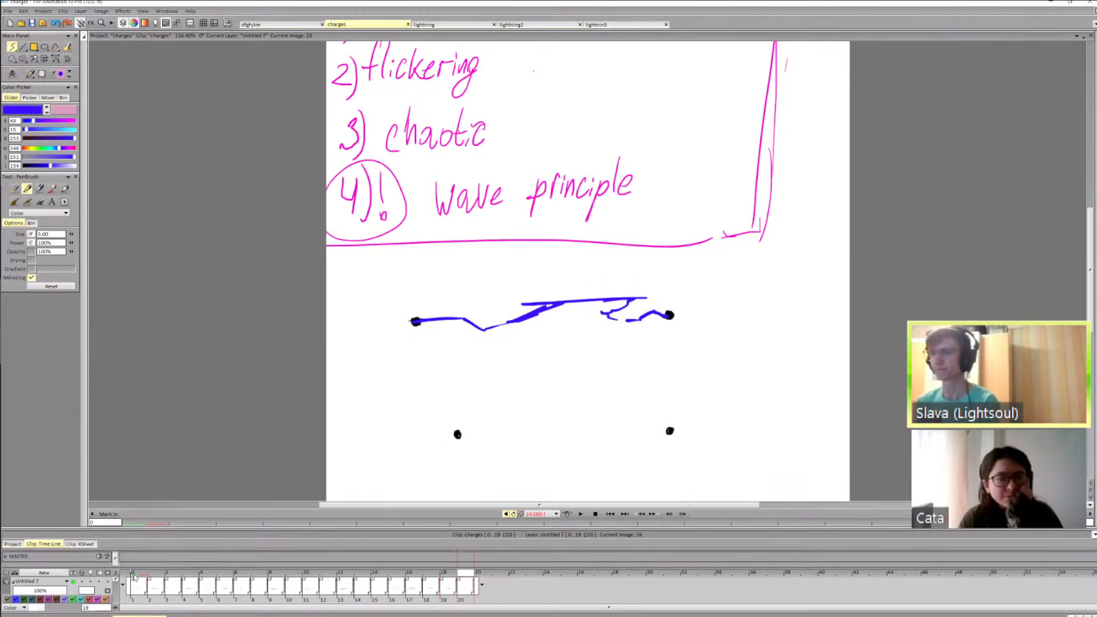
key("Right")
left_click_drag(430, 321, 461, 317)
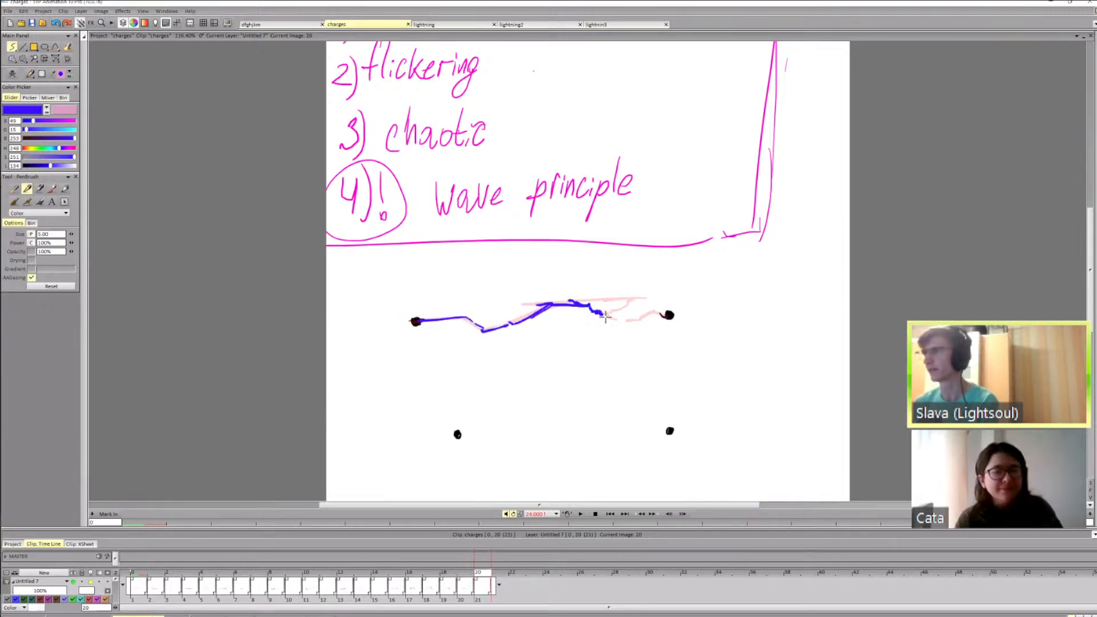
Step: Draw a calmer, nearly level bolt on image 21 between the upper dots, tracing close to image 20's shape
key("Right")
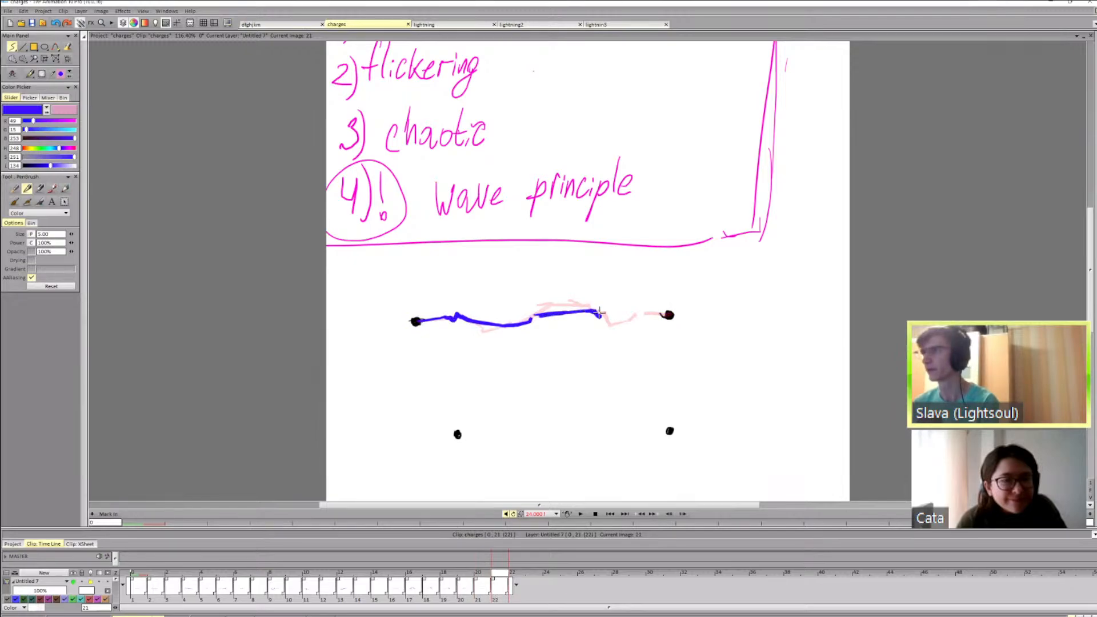
left_click_drag(600, 312, 615, 318)
key("Left")
key("Right")
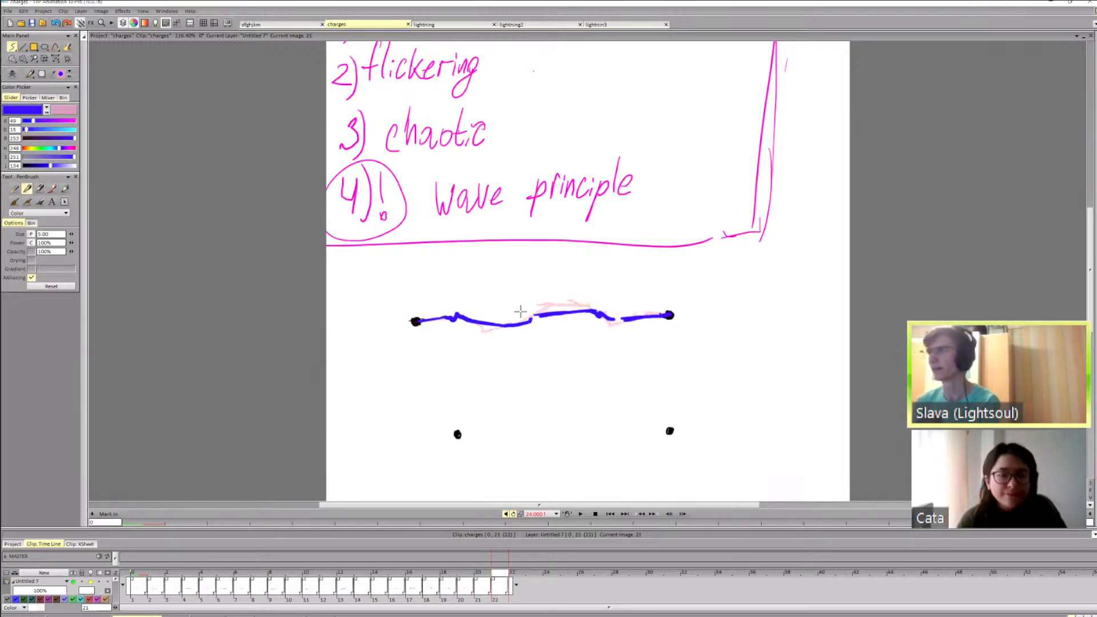
Step: Draw an even flatter bolt on image 22, with tiny jags near the left dot and a slight dip in the middle
key("Right")
left_click_drag(418, 320, 565, 313)
key("Left")
key("Right")
key("Left")
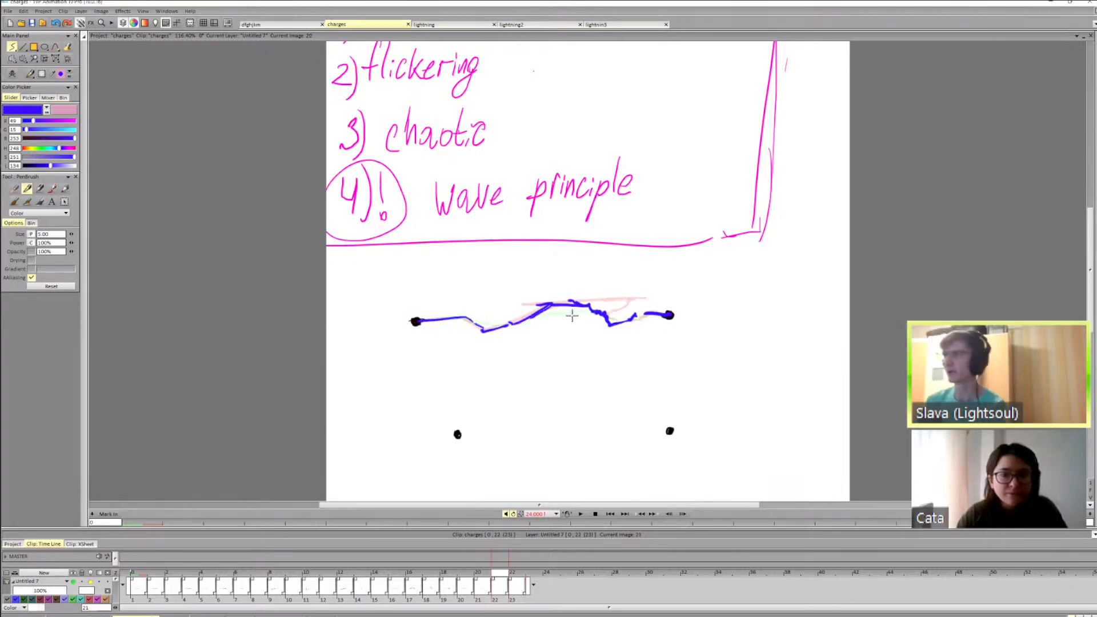
key("Right")
left_click_drag(637, 318, 667, 315)
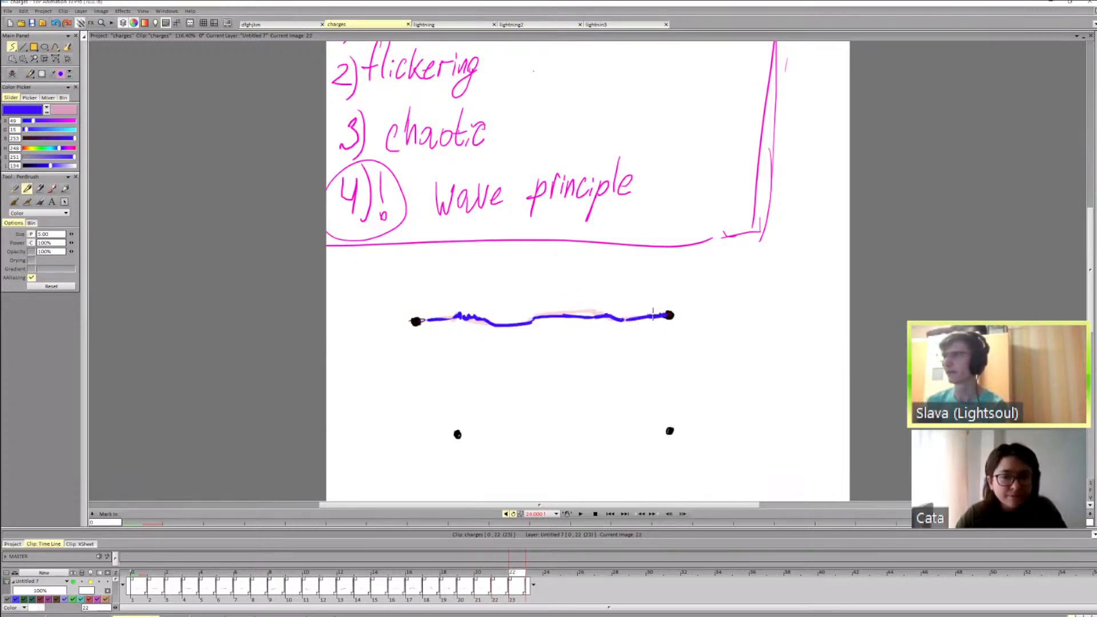
Step: Draw a thin, almost straight broken bolt on image 23 joining the upper dots
key("Left")
key("Right")
key("Right")
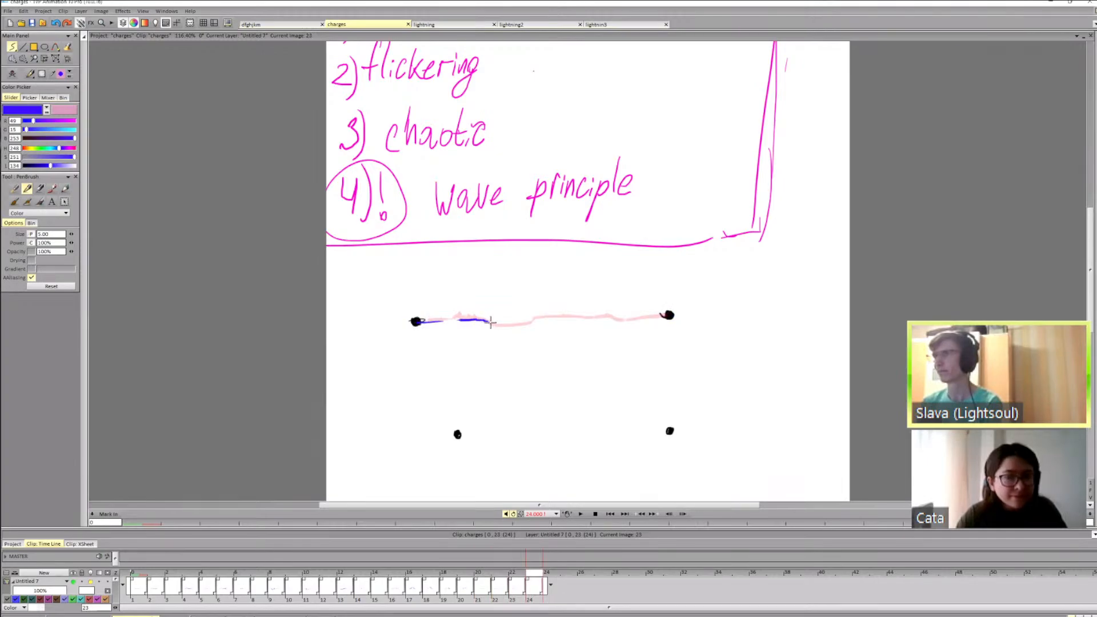
left_click_drag(573, 315, 625, 318)
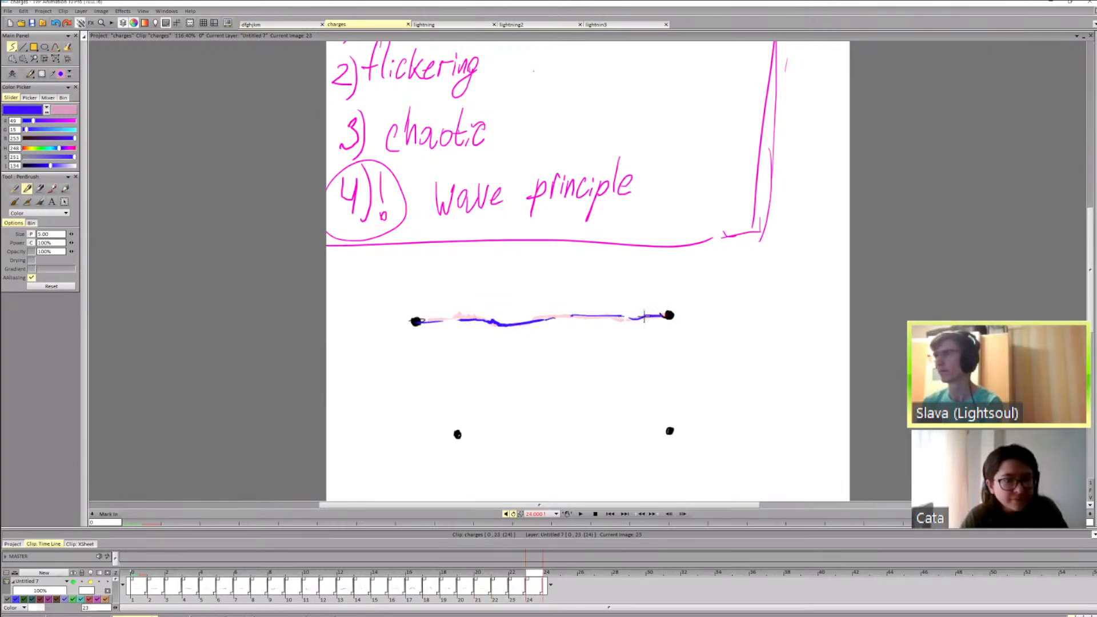
Step: Flip back through the new bolt images and play the animation to check the motion
key("Left")
key("Left")
key("Left")
key("Left")
key("Left")
key("Left")
key("Left")
key("Left")
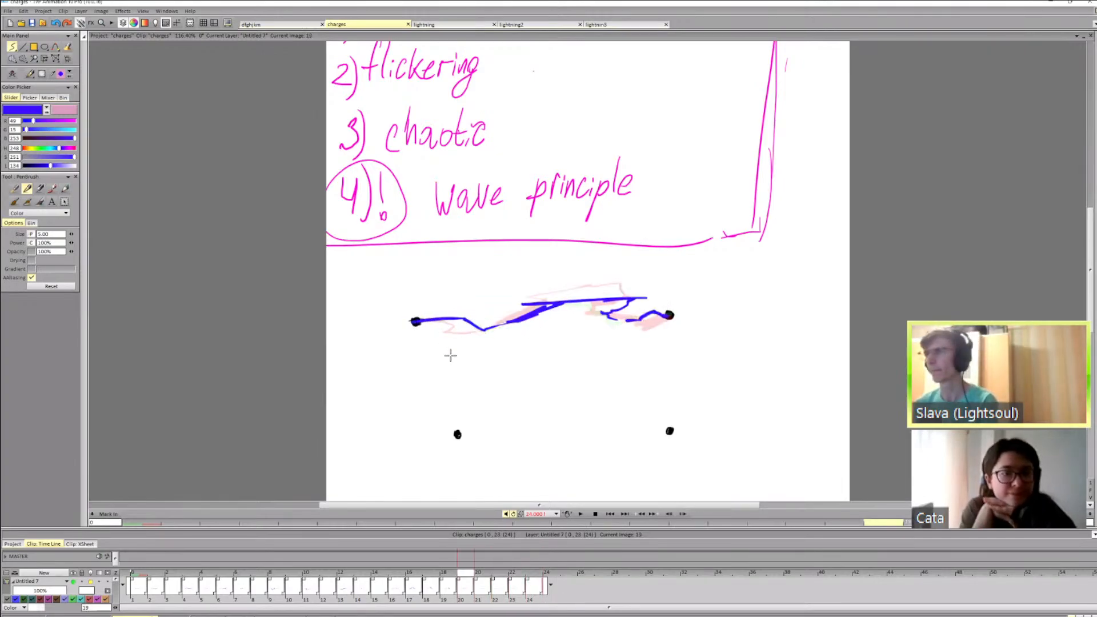
key("Left")
left_click(581, 515)
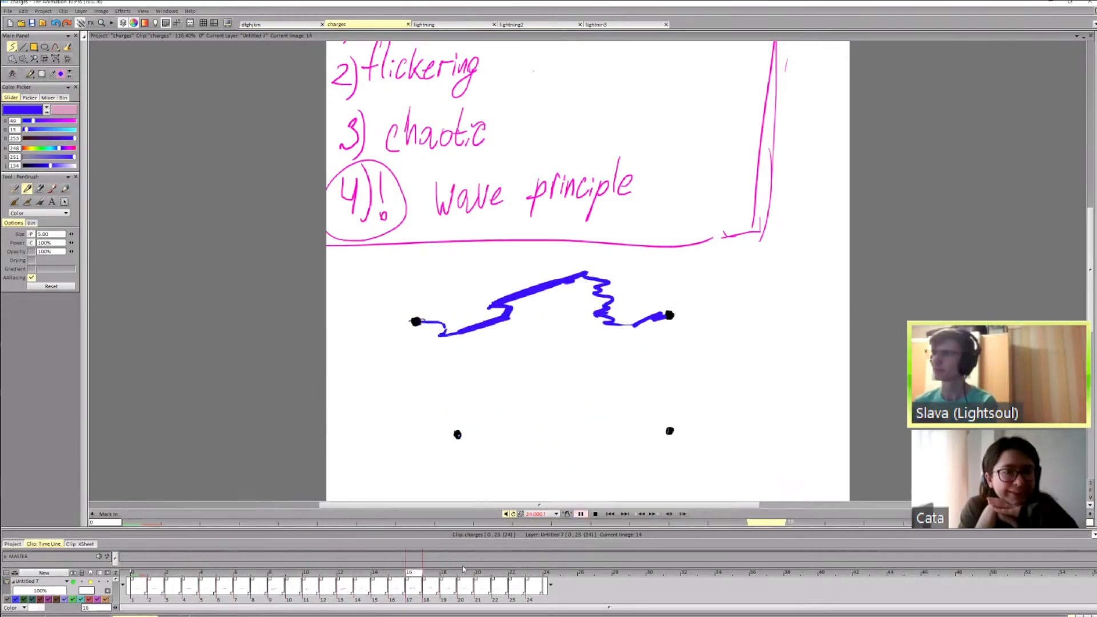
Step: Erase the left kink of the bolt on image 16 and redraw it farther left, matching image 15
key("Left")
key("Right")
key("Right")
key("Right")
key("Right")
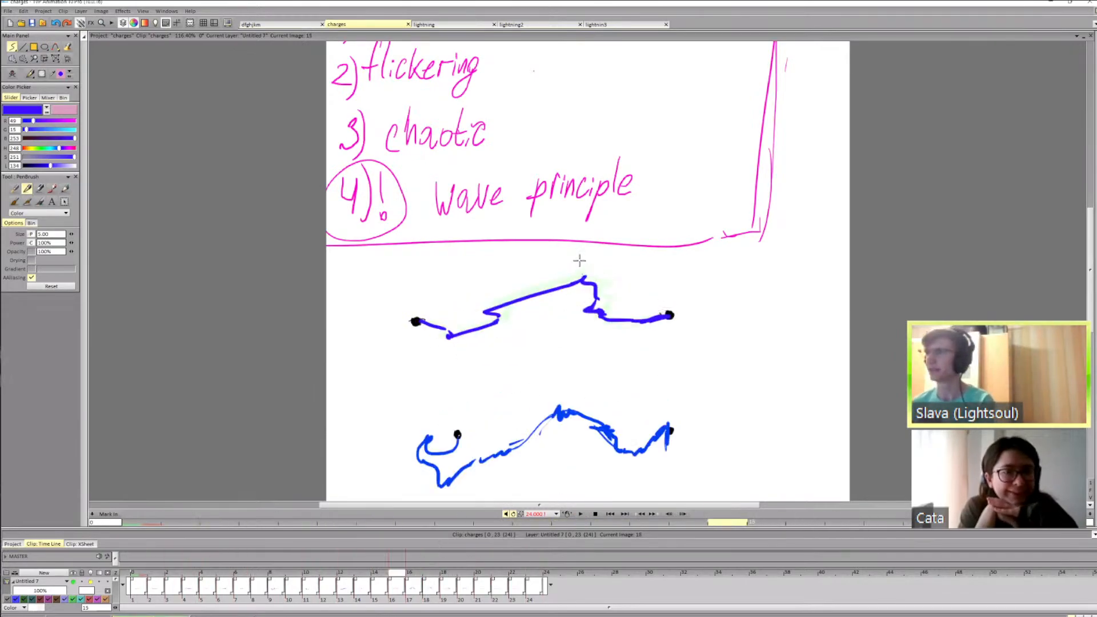
key("shift+d")
key("Left")
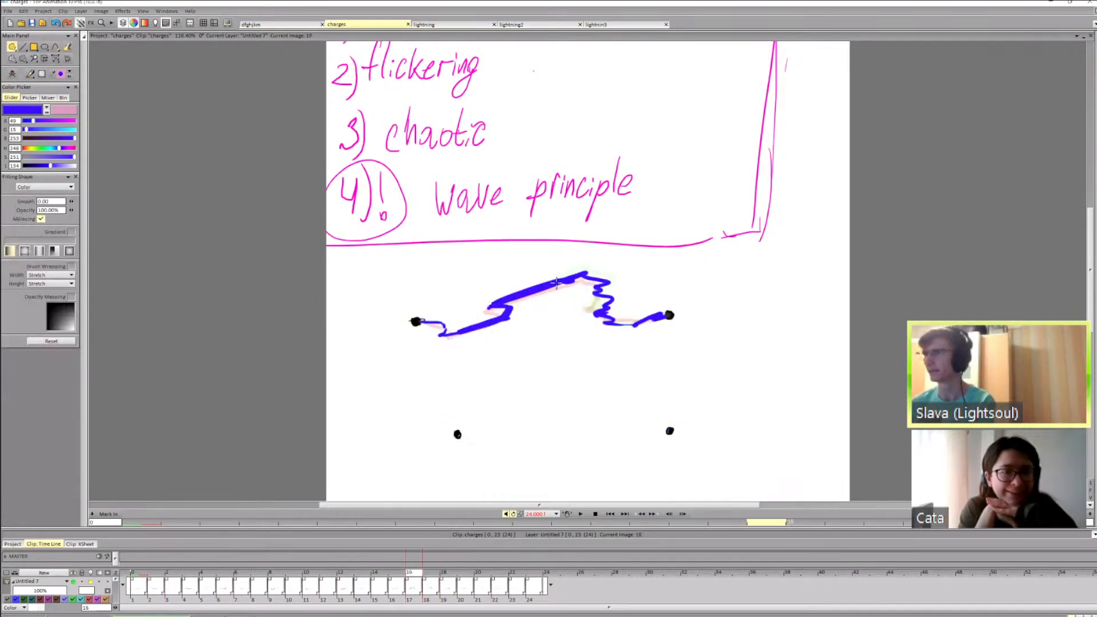
key("Left")
key("Left")
key("Right")
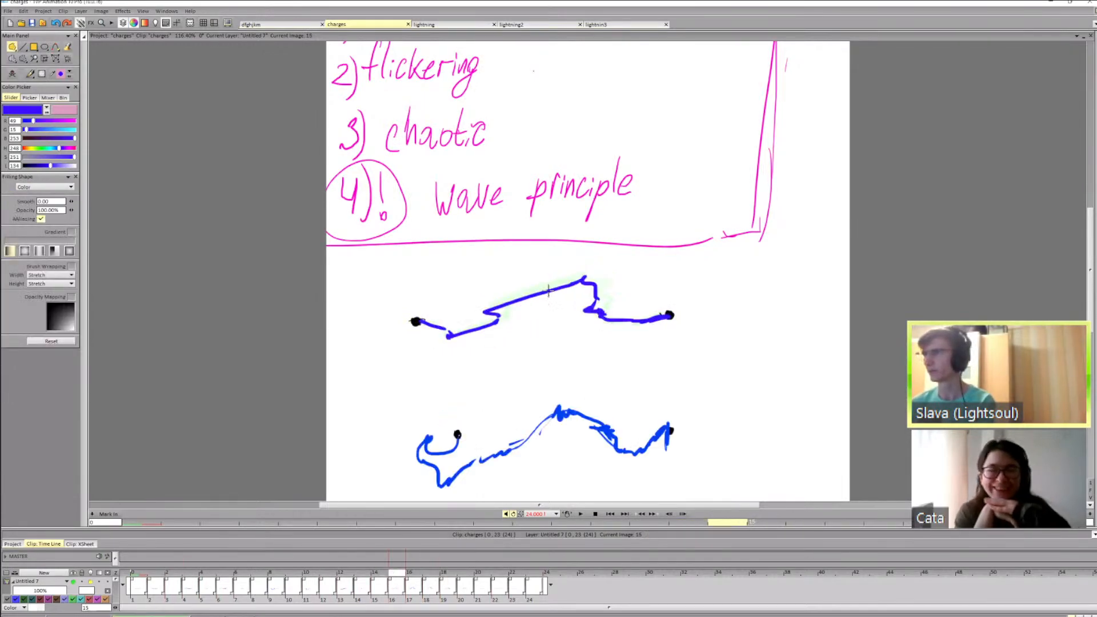
key("Right")
key("shift+d")
left_click_drag(508, 312, 496, 321)
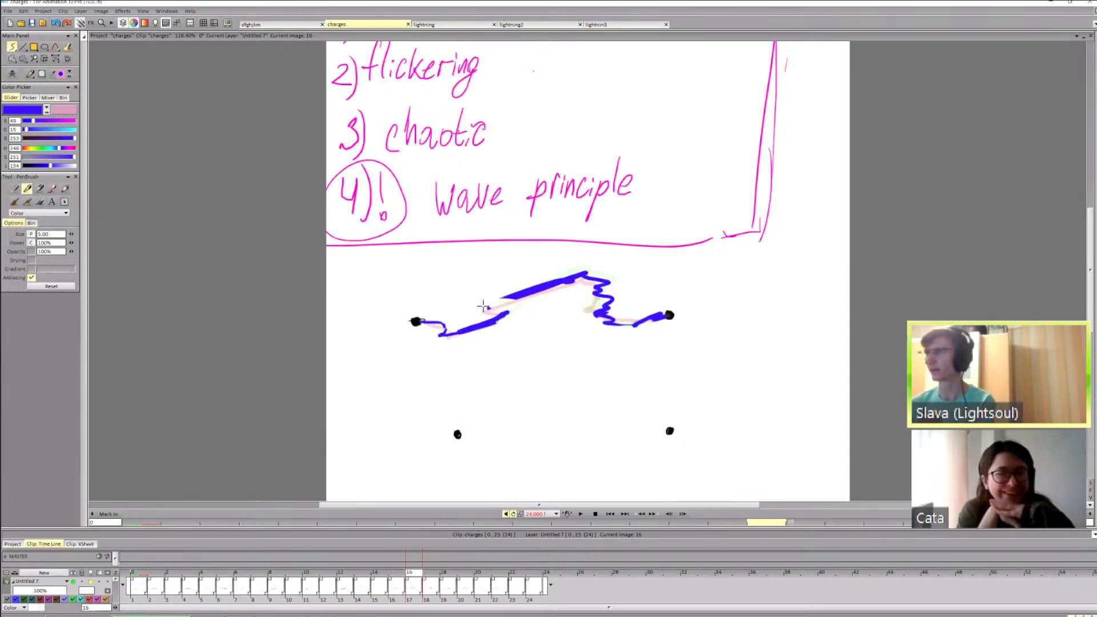
Step: Reshape the left kink of the bolt on image 17 so it folds farther back toward the left dot
key("Right")
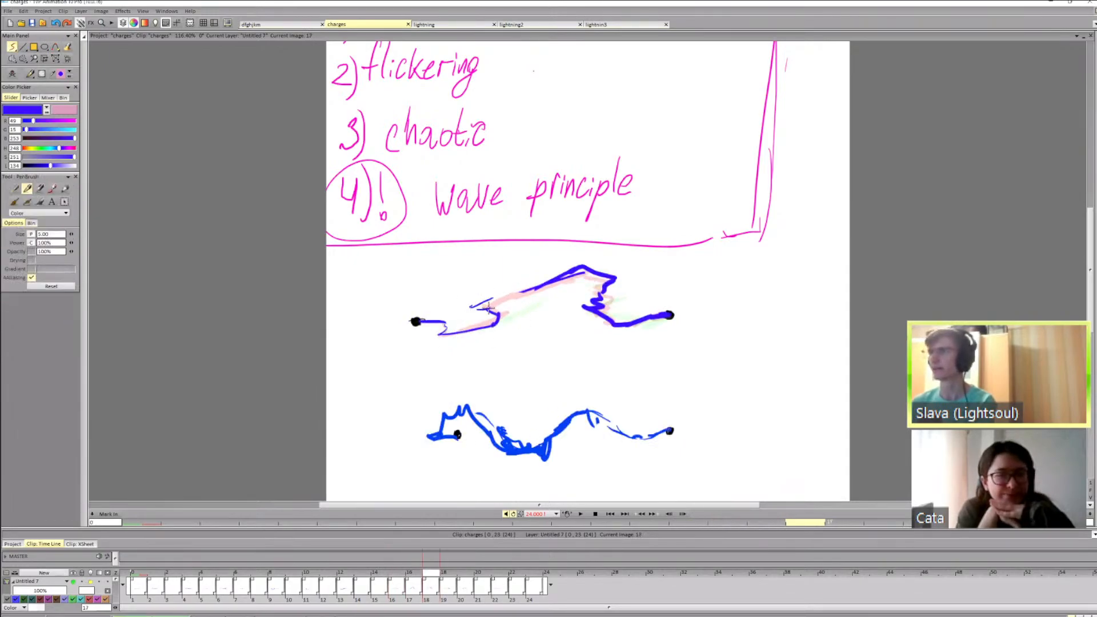
key("Left")
key("Right")
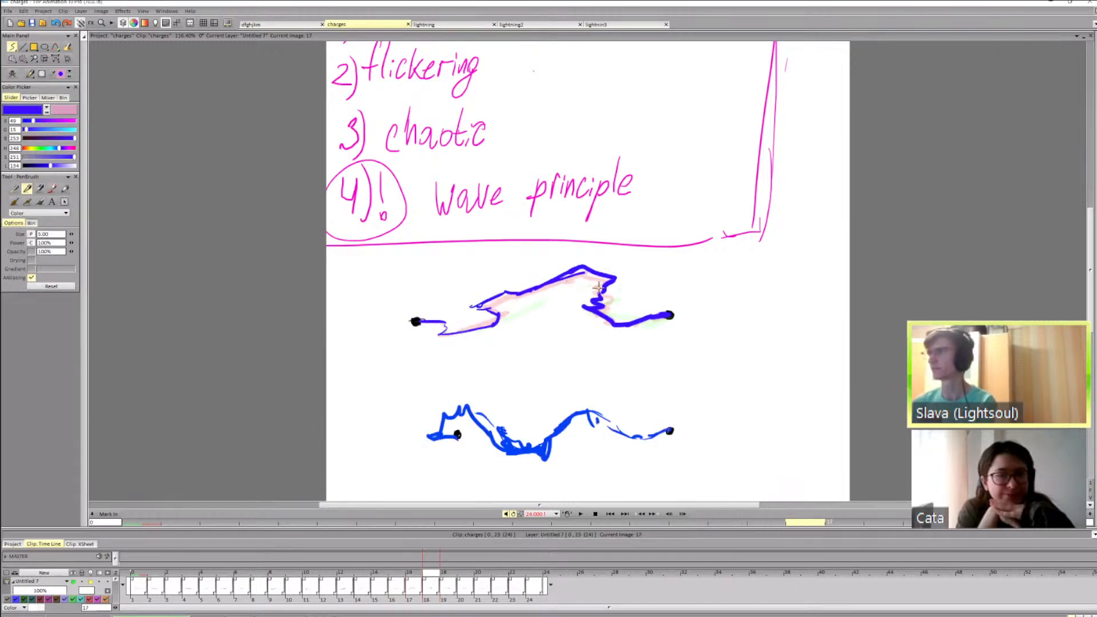
Step: Compare images 15 to 17, erase the zigzag drop on the right side of image 17 and redraw it farther right
key("Left")
key("Left")
key("Right")
key("Left")
key("Right")
key("Right")
key("shift+d")
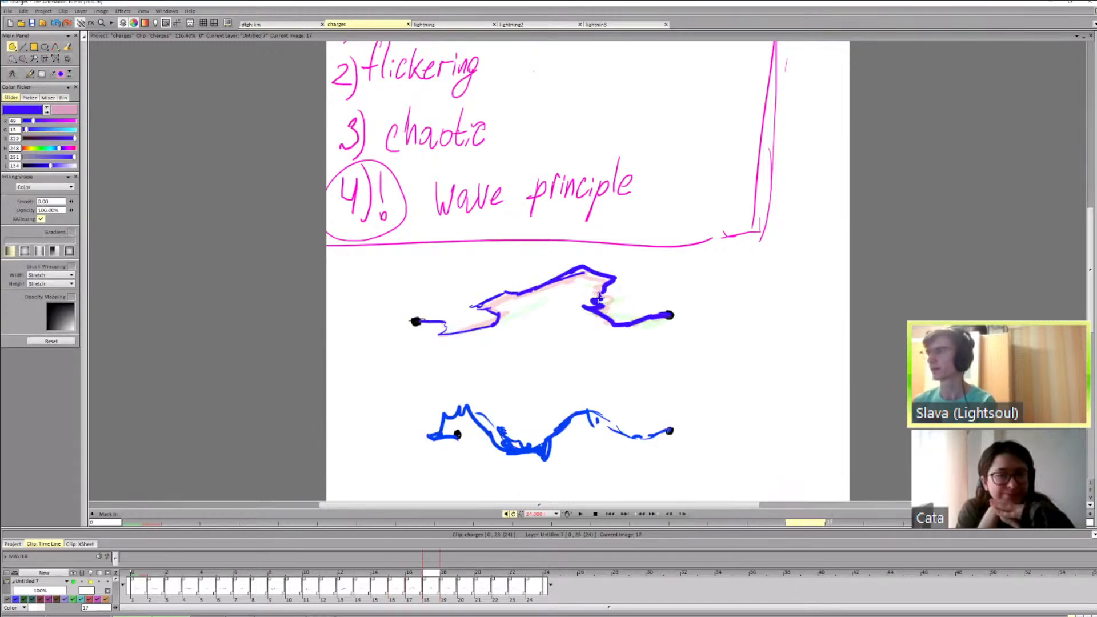
key("Left")
key("Left")
key("Right")
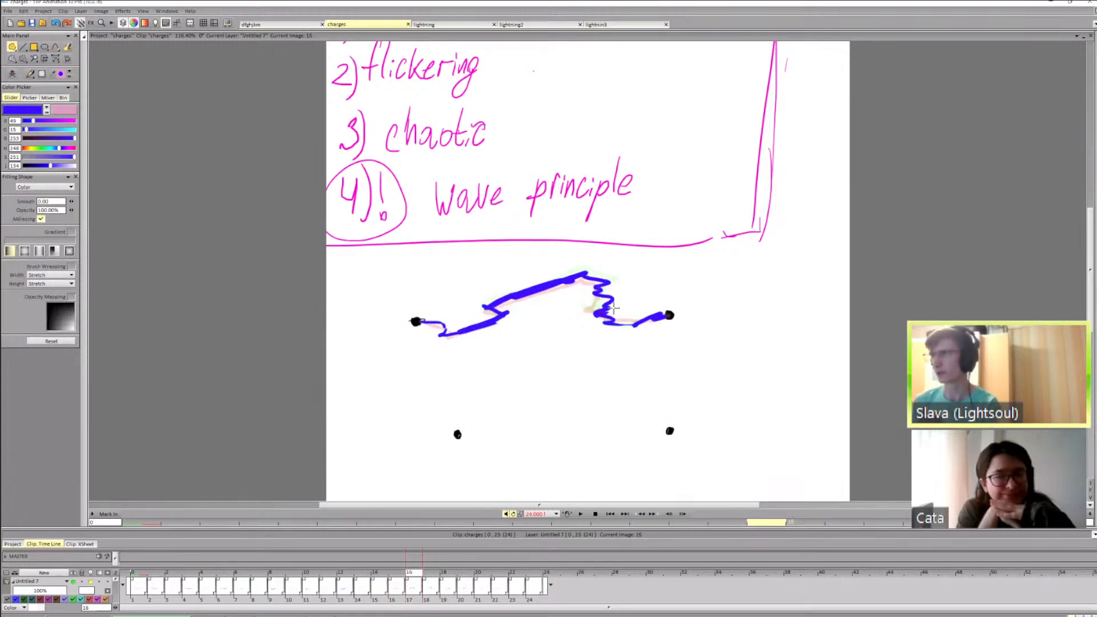
key("Right")
mouse_move(598, 292)
left_mouse_down()
mouse_move(580, 319)
mouse_move(577, 290)
mouse_move(631, 301)
mouse_move(607, 288)
mouse_move(620, 299)
mouse_move(609, 323)
mouse_move(630, 326)
mouse_move(593, 329)
mouse_move(616, 323)
mouse_move(610, 288)
mouse_move(633, 326)
mouse_move(632, 309)
mouse_move(595, 293)
mouse_move(594, 328)
mouse_move(630, 296)
left_mouse_up()
key("d")
key("shift+d")
key("d")
Step: Erase the right-hand drop of the bolt on image 18 and redraw it steeper, closer to the right dot
key("Right")
key("shift+d")
key("d")
left_click_drag(620, 286, 638, 328)
key("shift+d")
Step: Erase the thick left rise of the bolt on image 18, redraw it as a backward-folding kink and compare with image 17
key("Left")
key("Right")
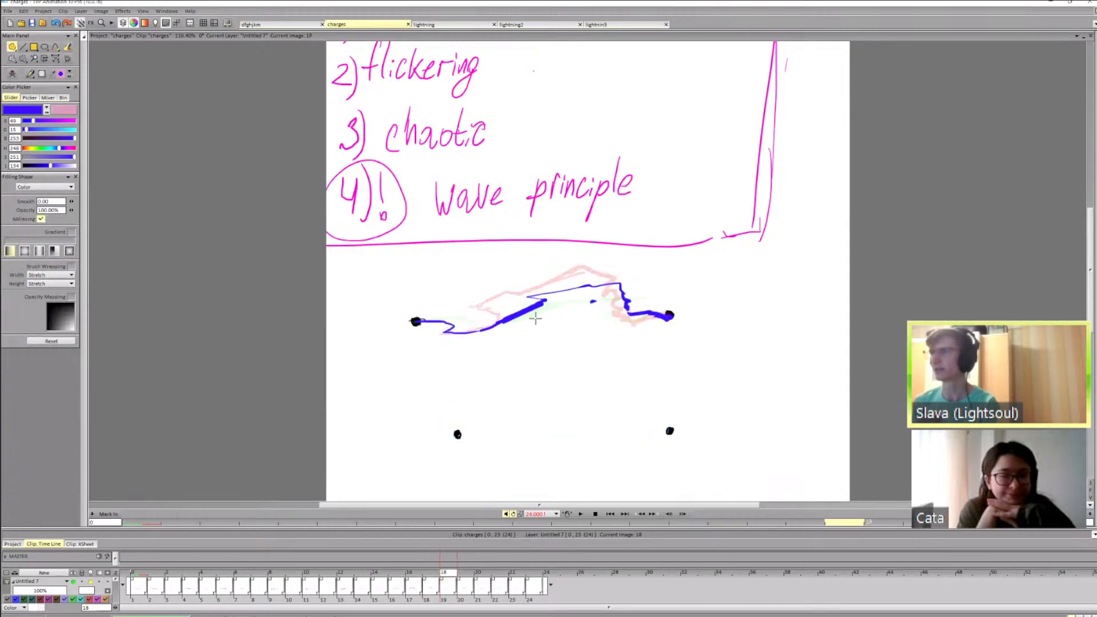
mouse_move(503, 314)
left_mouse_down()
mouse_move(546, 303)
mouse_move(497, 318)
left_mouse_up()
key("d")
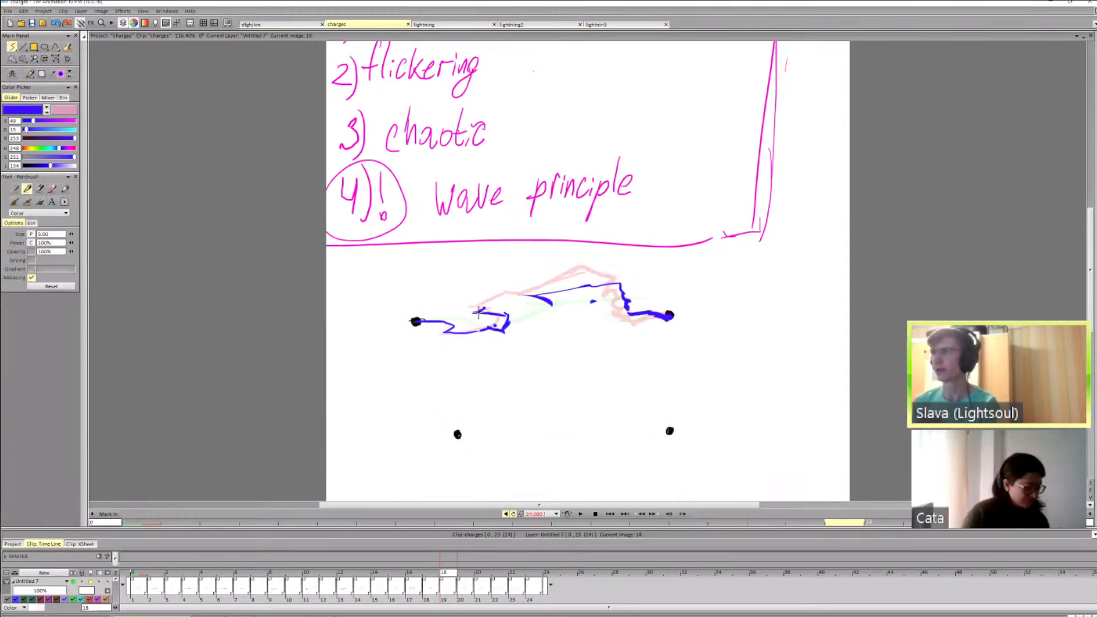
key("Left")
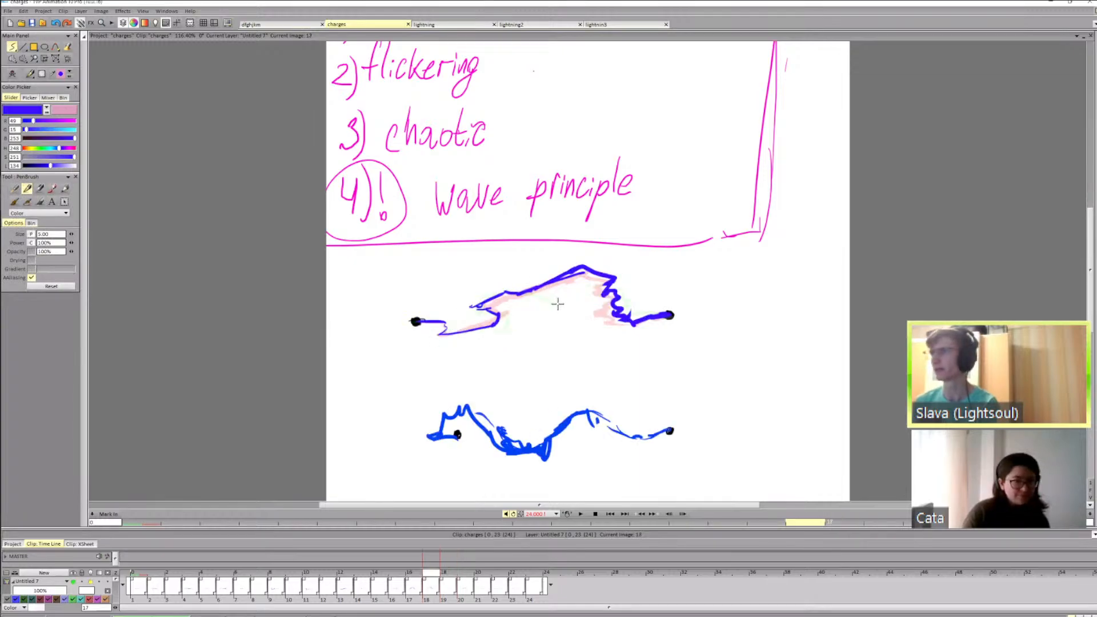
key("Right")
Step: Erase the left rise of the bolt on image 19 and redraw it as a deeper kink folding back toward the left dot
key("shift+d")
key("Right")
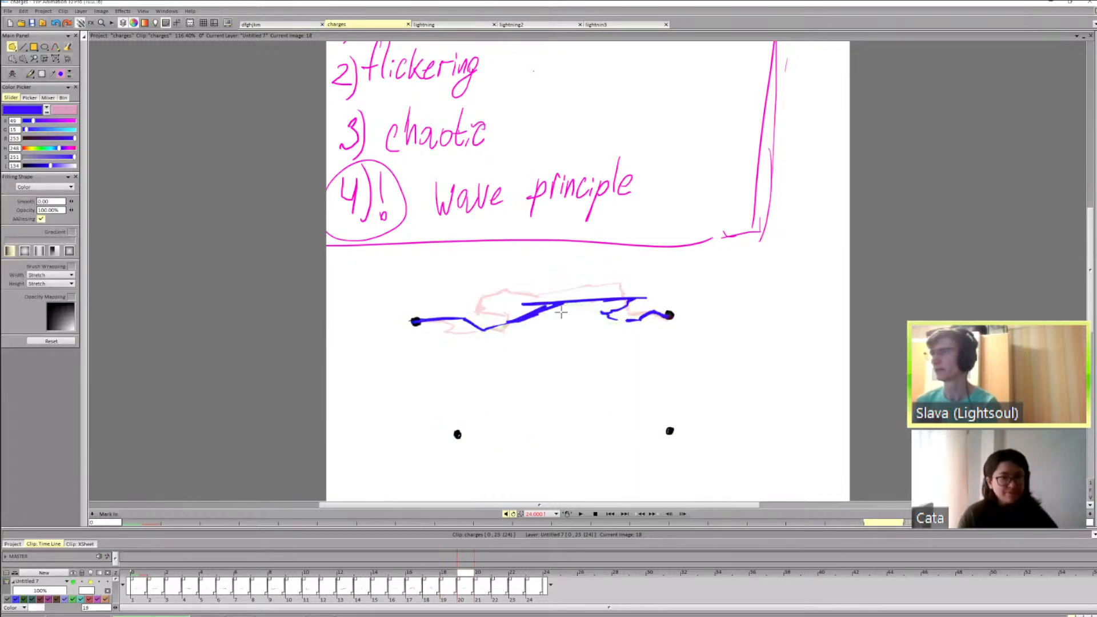
left_click_drag(504, 311, 497, 338)
key("d")
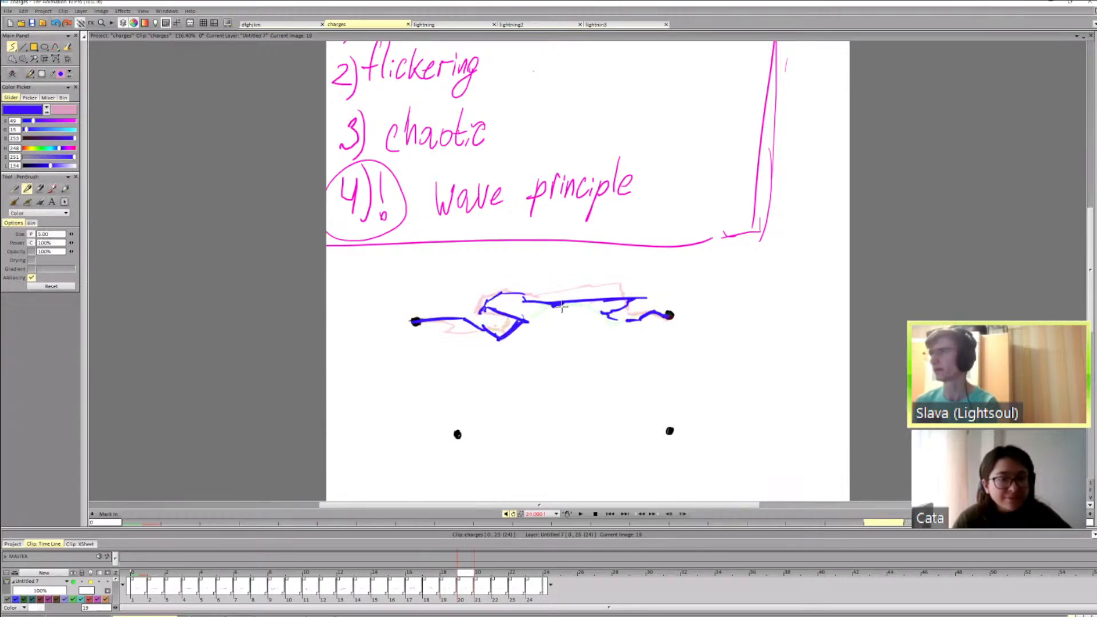
Step: Erase the right part of the bolt on image 19 and redraw it rising toward a steep drop beside the right dot
key("Left")
key("Right")
key("shift+d")
left_click_drag(609, 299, 644, 298)
key("d")
mouse_move(565, 300)
left_mouse_down()
mouse_move(638, 296)
mouse_move(633, 322)
mouse_move(621, 321)
mouse_move(667, 324)
mouse_move(600, 307)
mouse_move(654, 319)
mouse_move(615, 319)
mouse_move(638, 319)
left_mouse_up()
key("Left")
key("Left")
key("Right")
key("Right")
key("shift+d")
key("d")
Step: Compare image 20 with its neighbours and add a raised, peaked second strand above the left half of its bolt
key("Right")
key("shift+d")
key("d")
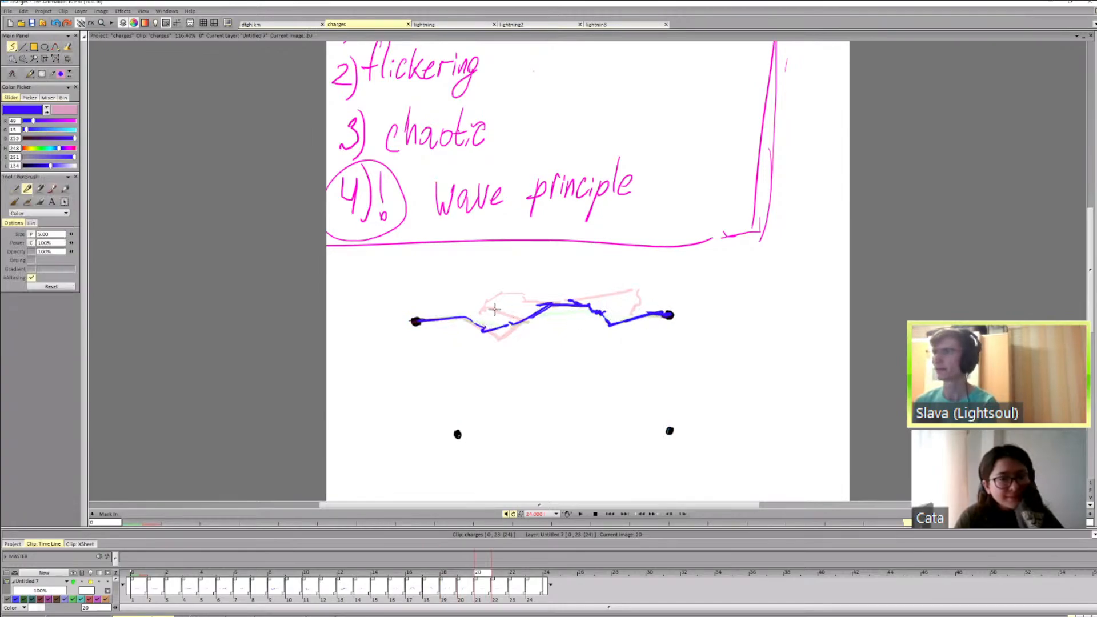
key("Left")
key("Left")
key("Right")
key("Right")
key("shift+d")
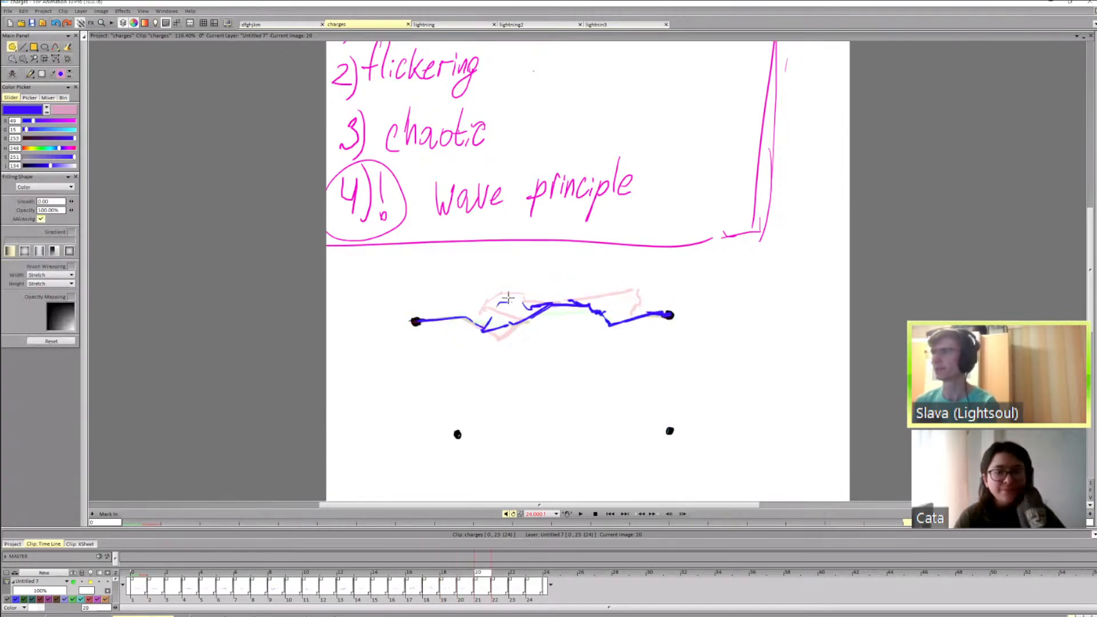
mouse_move(507, 302)
left_mouse_down()
mouse_move(531, 304)
mouse_move(588, 299)
mouse_move(511, 306)
mouse_move(533, 306)
left_mouse_up()
key("d")
key("Left")
Step: Add a shallow second strand over the middle of the bolt on images 21 to 23, flattening out from image to image
key("Right")
key("Right")
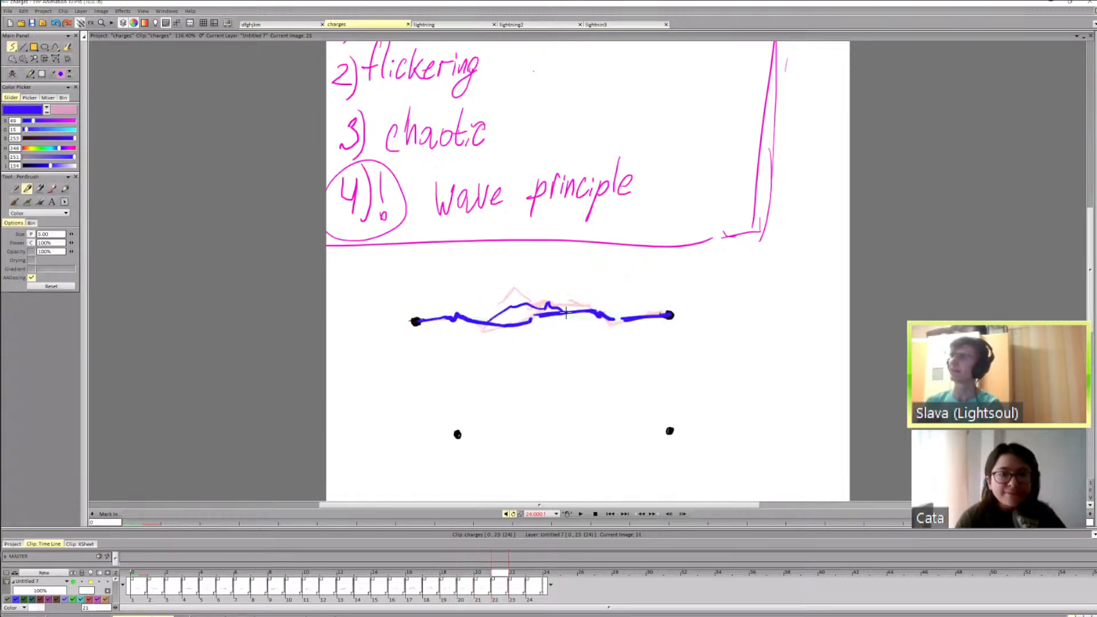
key("Right")
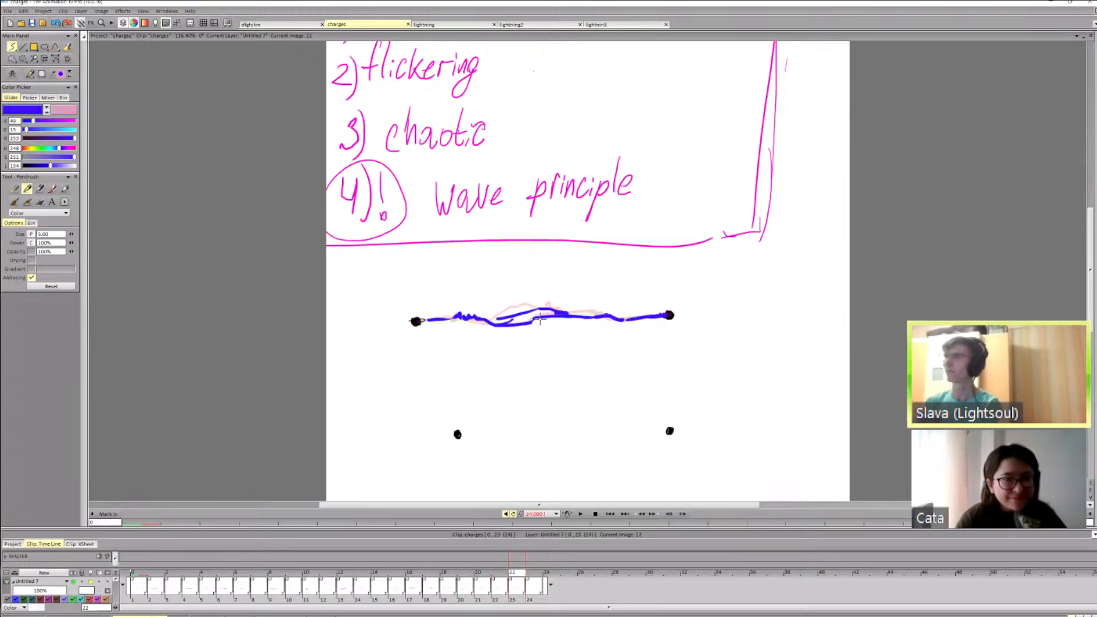
key("Right")
left_click_drag(511, 324, 558, 316)
Step: Insert empty images between the final bolt images, starting after image 19, so the fading bolt flickers
key("Left")
key("Left")
key("Left")
key("Left")
key("Left")
key("Left")
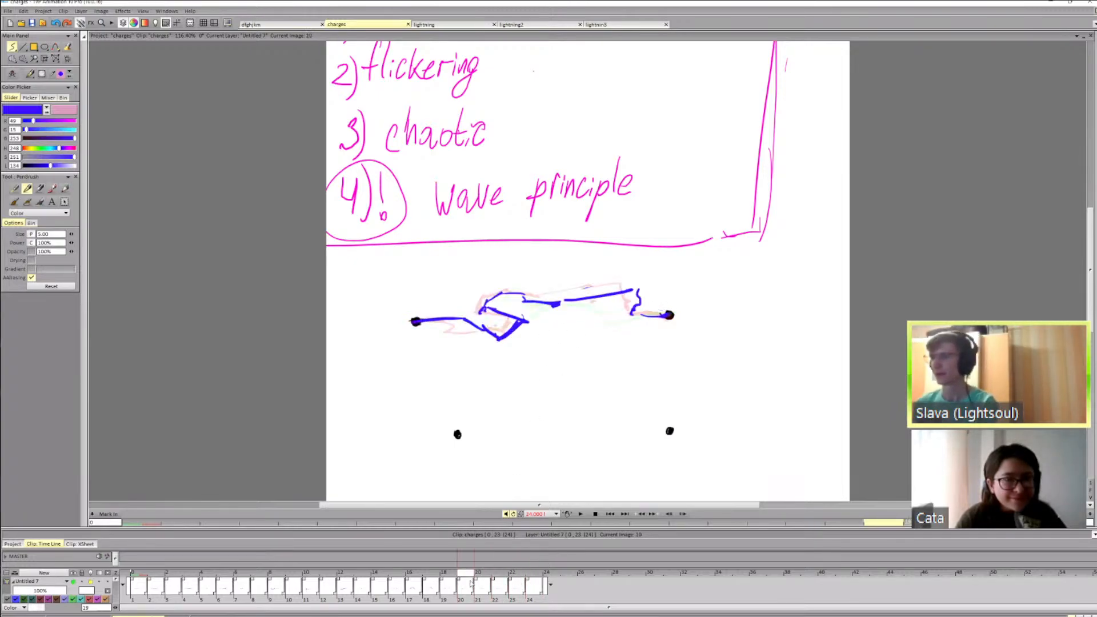
left_click_drag(439, 593, 498, 593)
key("Right")
key("Right")
key("Right")
key("Right")
key("Right")
key("Left")
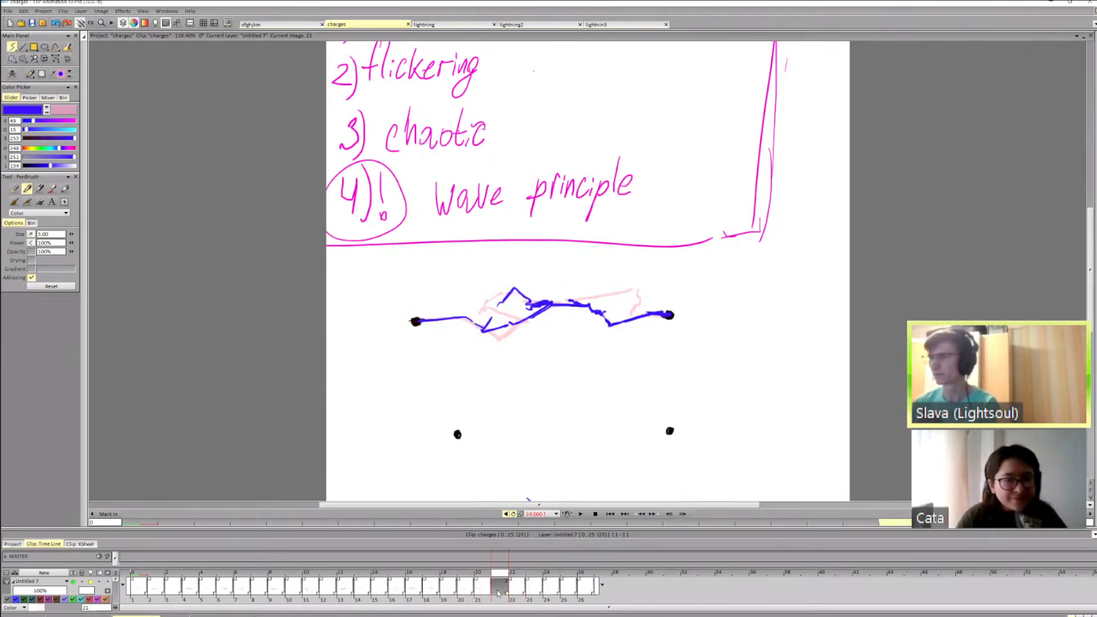
key("Right")
key("Right")
key("Right")
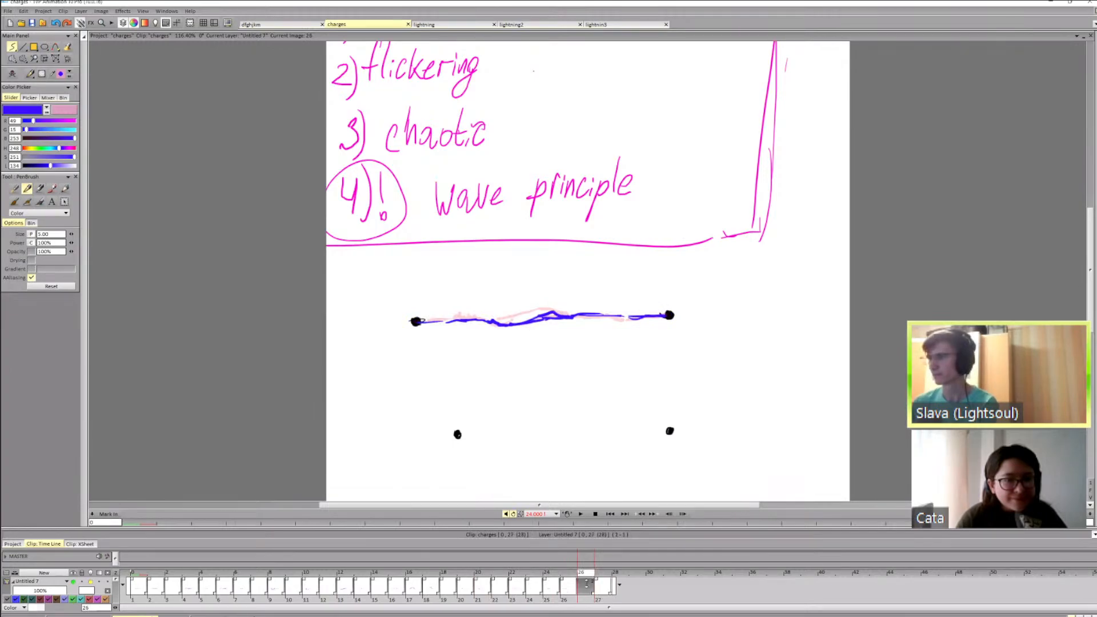
left_click(587, 583)
Step: Play back the whole animation and delete the empty image 7
left_click(581, 515)
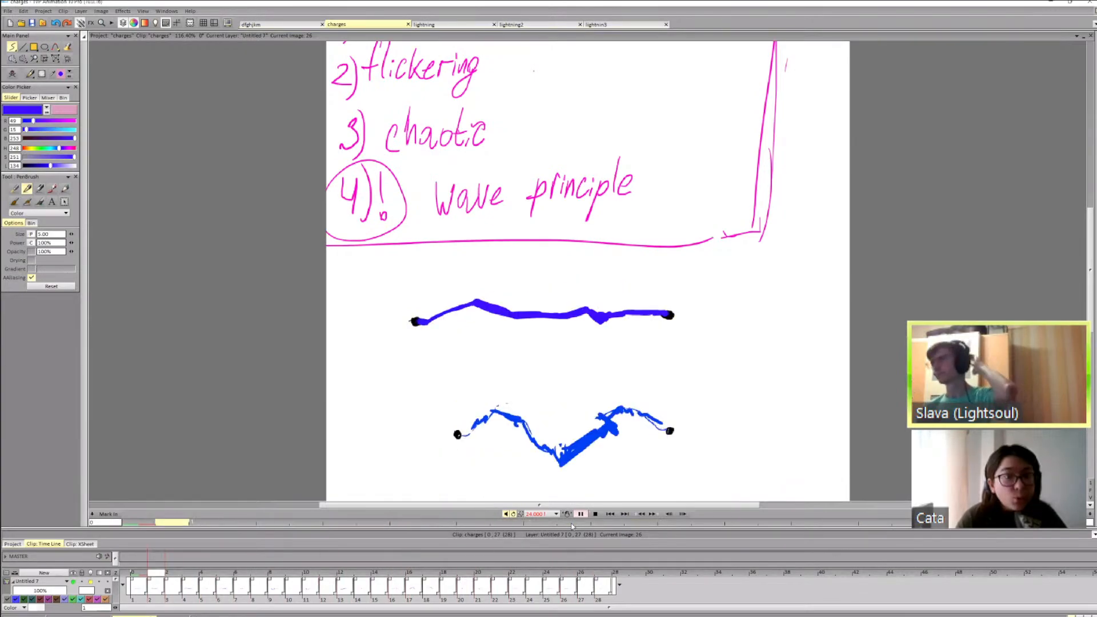
scroll(588, 272, "down", 3)
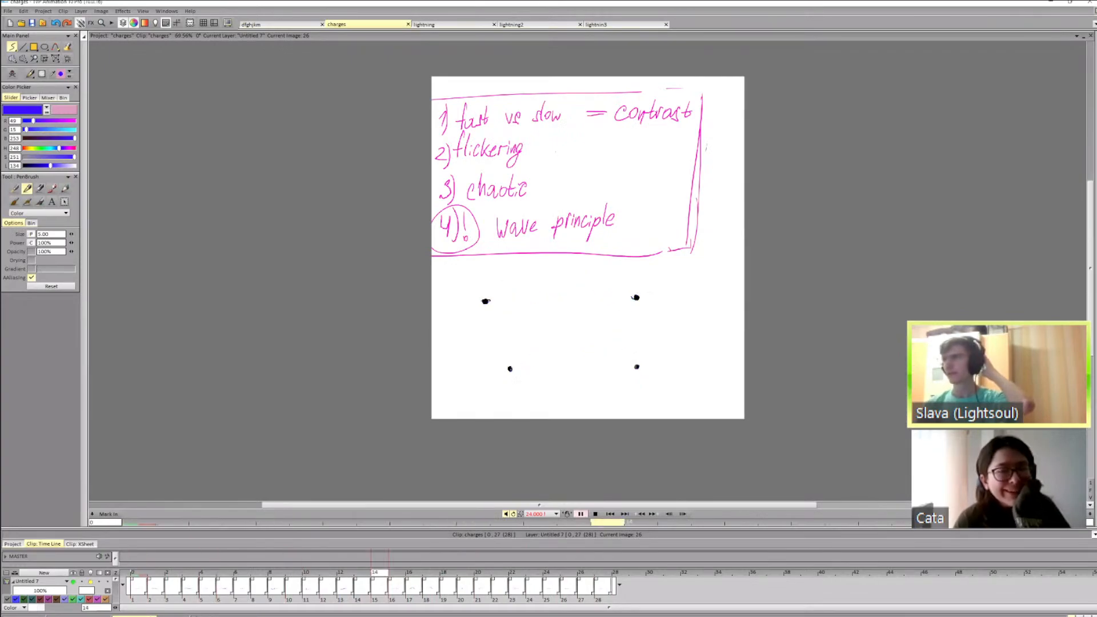
left_click(254, 573)
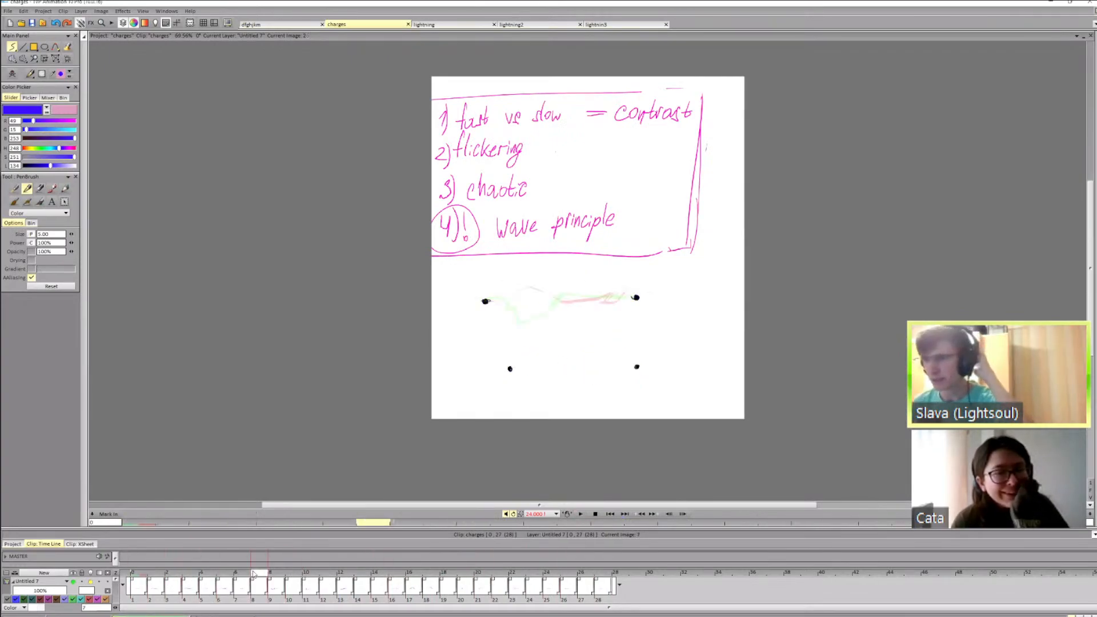
left_click(241, 604)
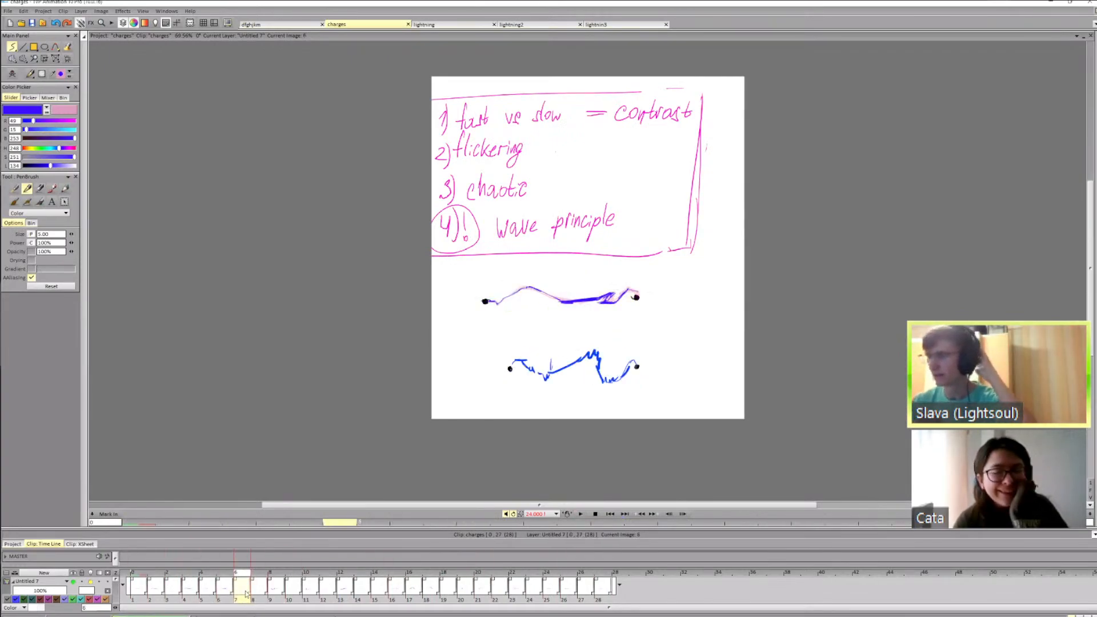
left_click(260, 599)
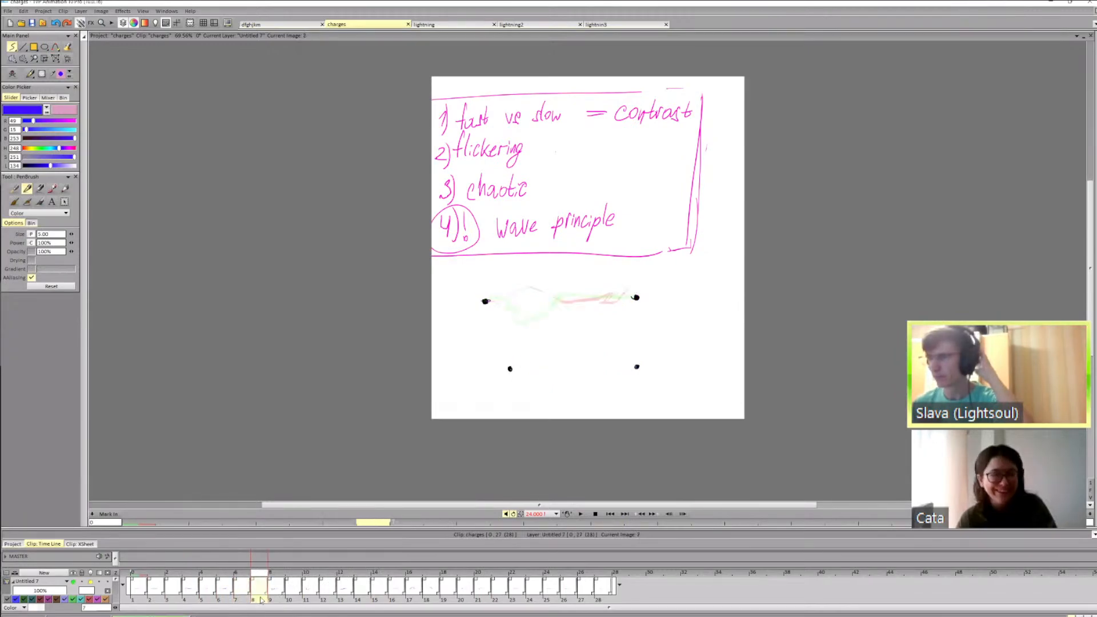
left_click(578, 514)
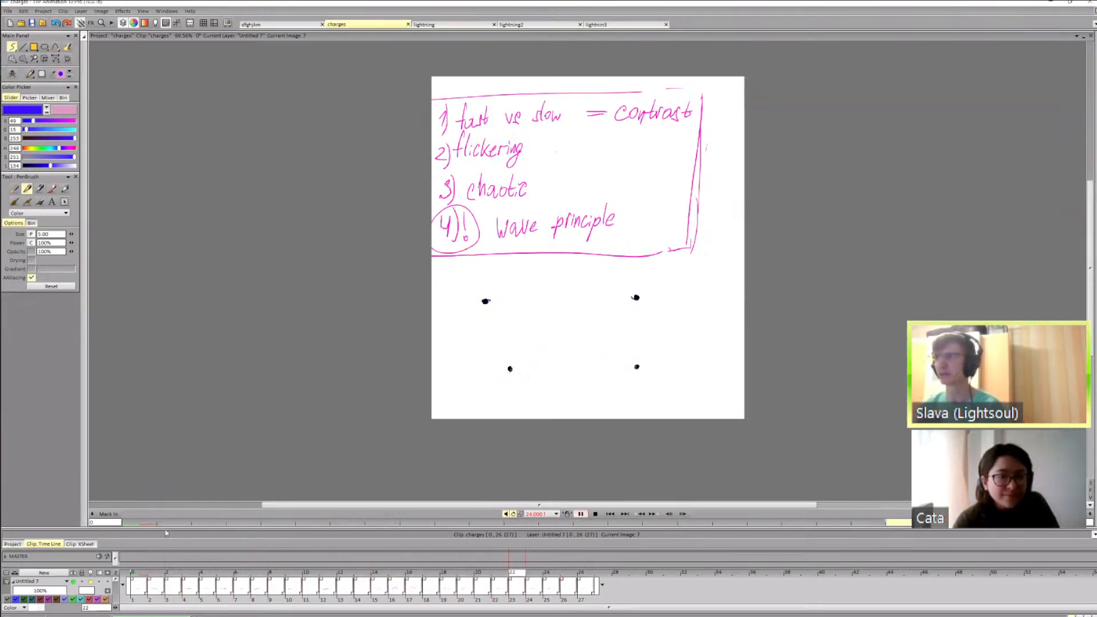
Step: Stop playback at the start and delete the first three images of the upper bolt's layer
left_click(142, 574)
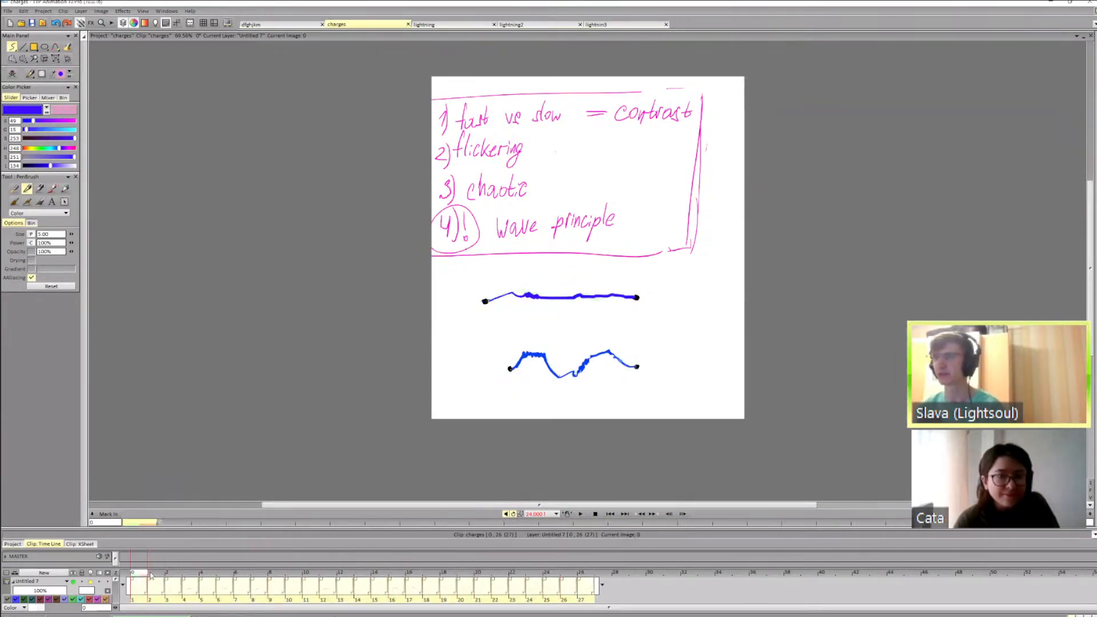
left_click_drag(151, 575, 123, 589)
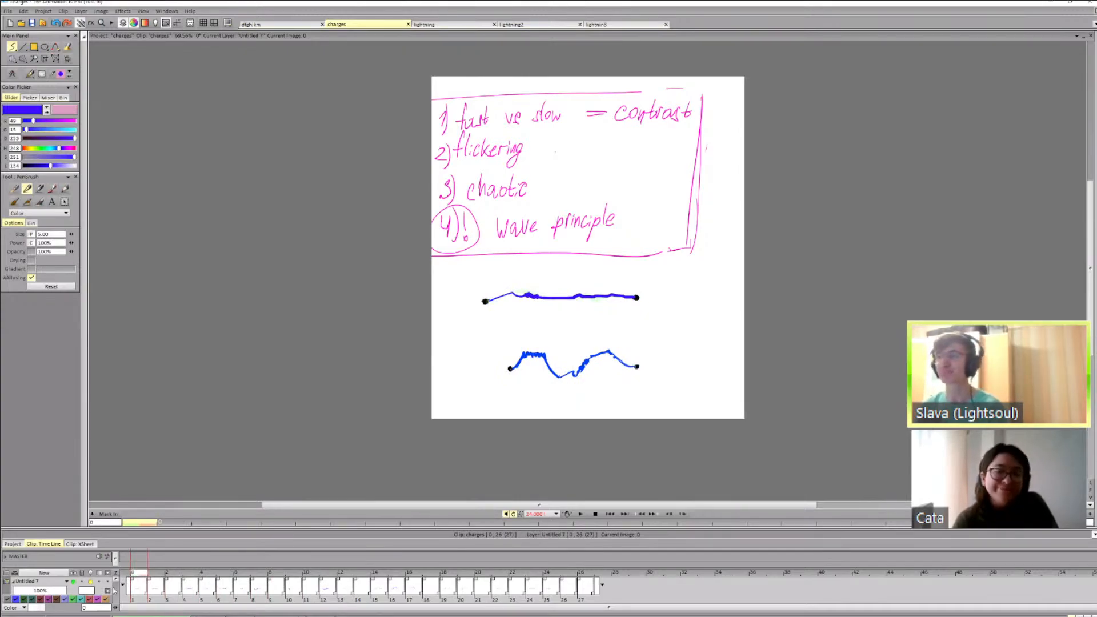
left_click(167, 602)
key("Delete")
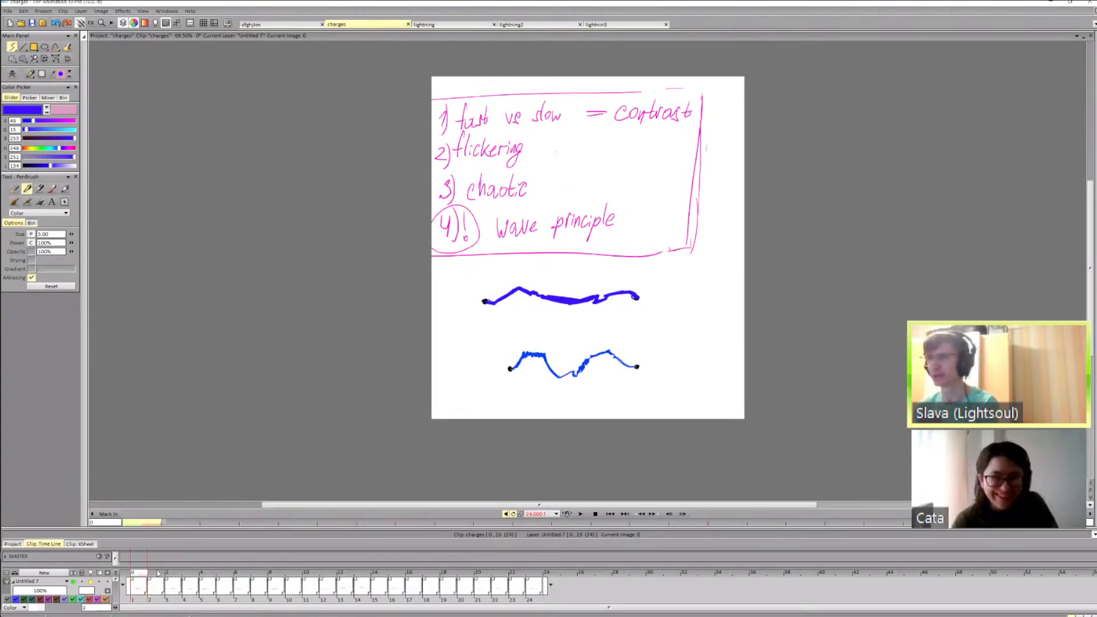
Step: Step through the opening and closing images of the upper bolt to check how the shortened animation starts and ends
key("Right")
key("Right")
key("Right")
key("Right")
key("Right")
key("Right")
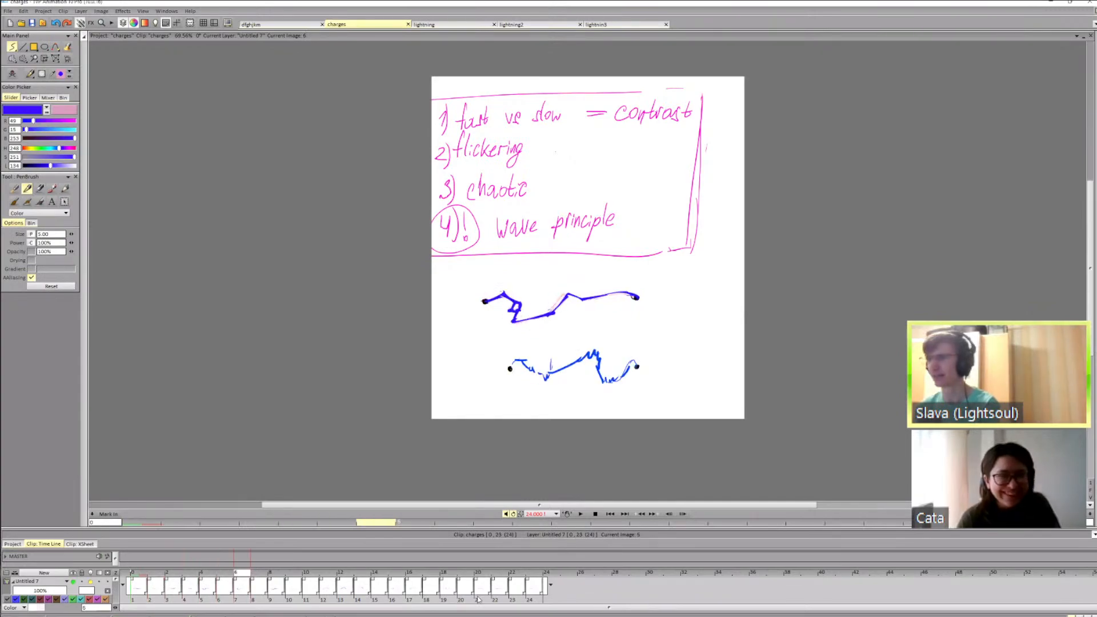
key("Right")
left_click(484, 604)
key("Right")
key("Right")
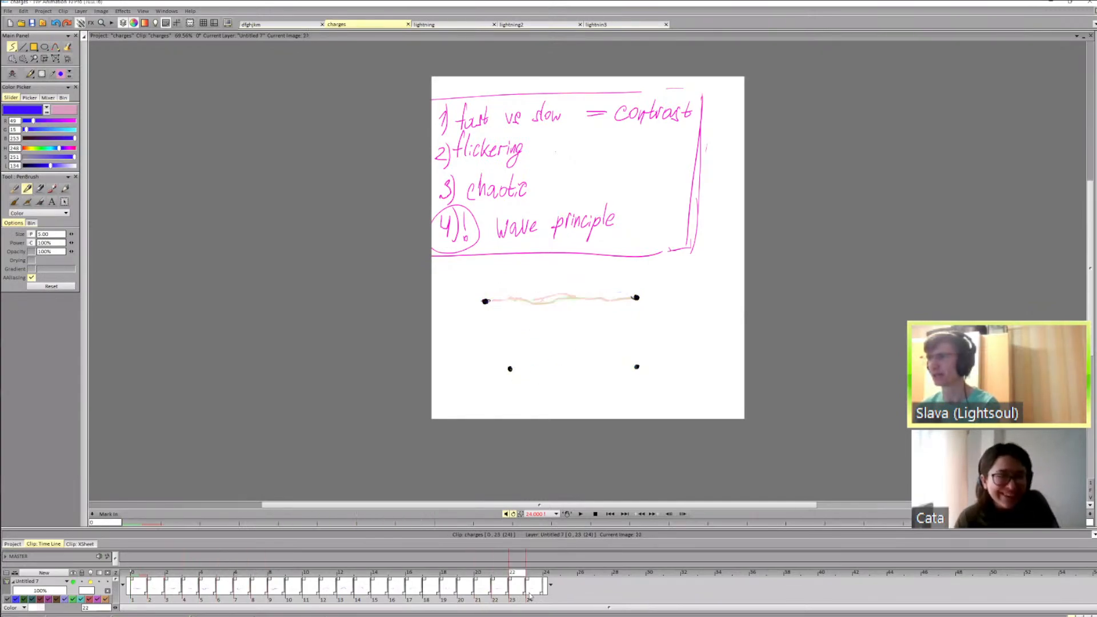
key("Right")
left_click(143, 580)
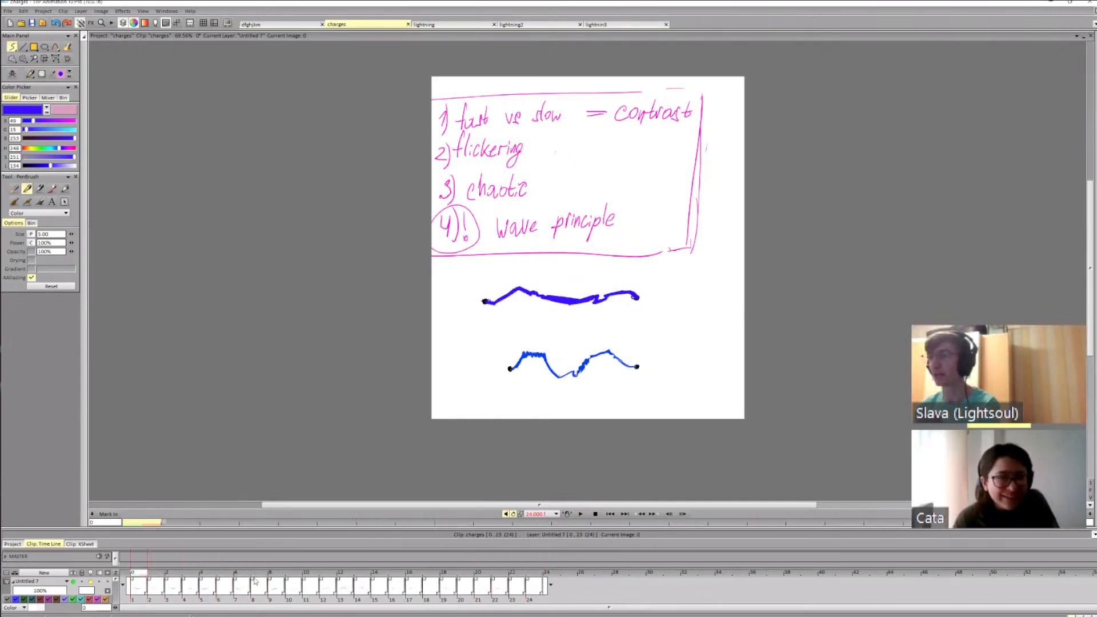
Step: Delete the last three images of the upper bolt's layer and step back through the remaining ones
left_click(514, 605)
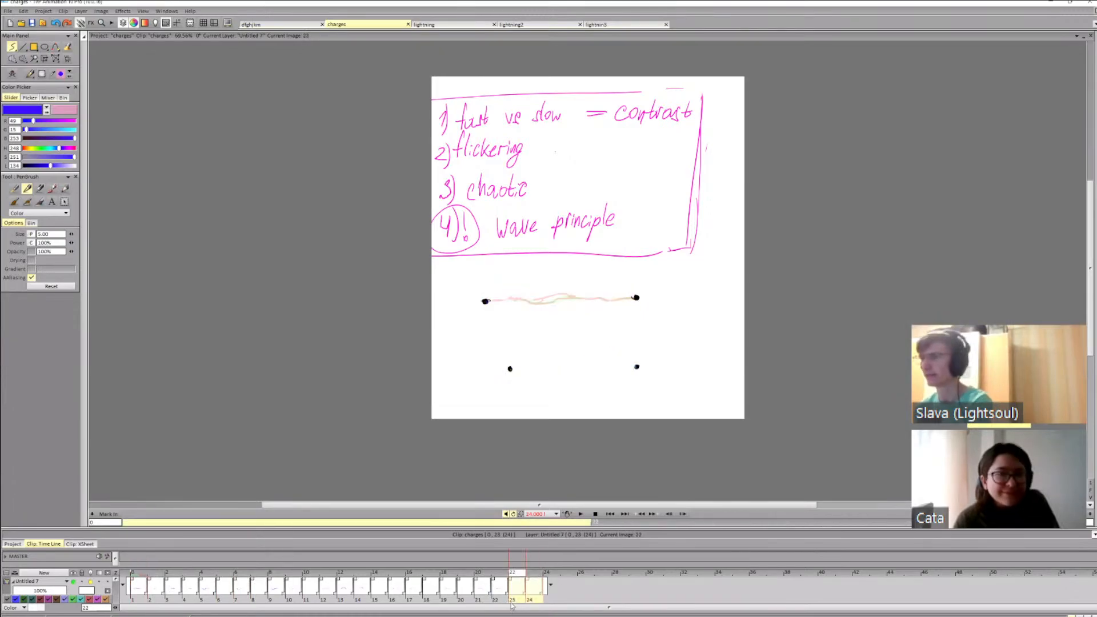
key("Delete")
left_click(501, 603)
key("Left")
key("Left")
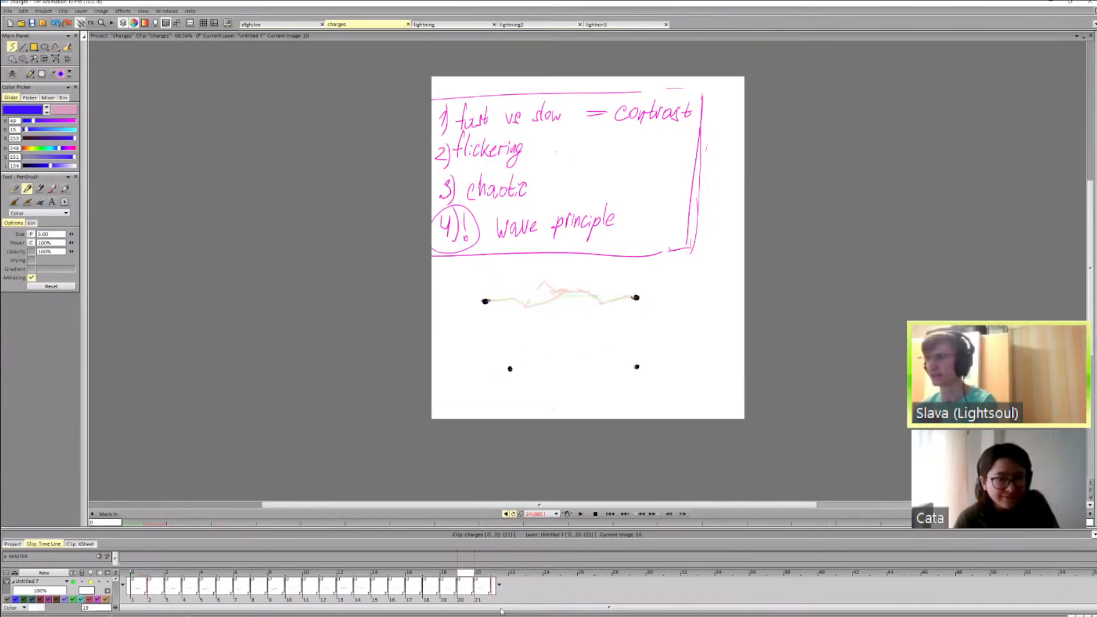
key("Left")
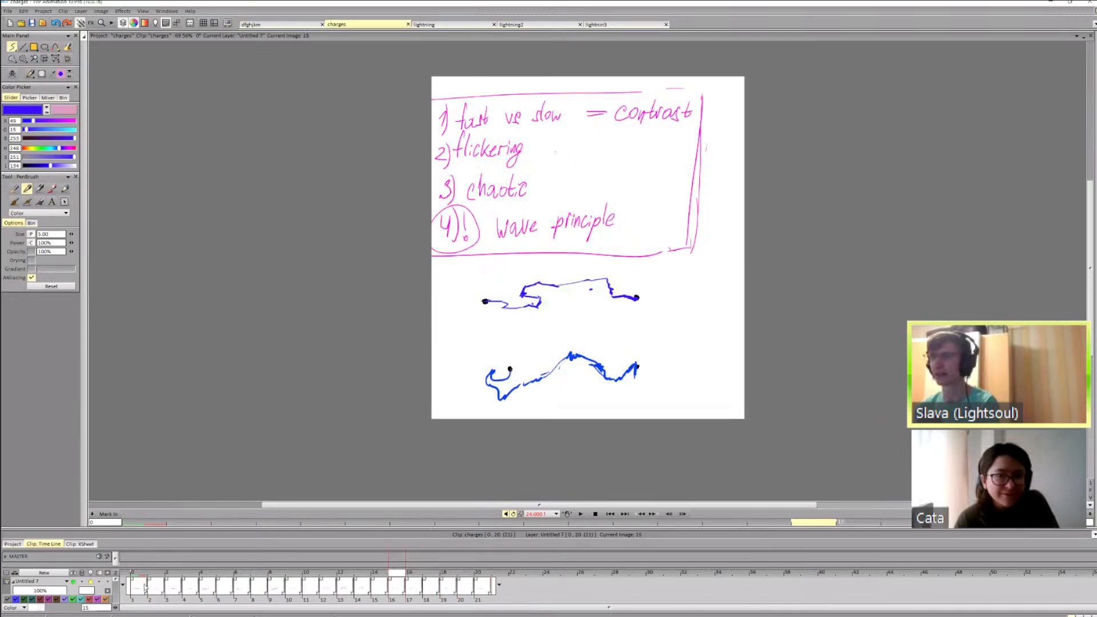
Step: Play back the trimmed animation and examine the bolt image by image from the first image to the closing ones
left_click(581, 514)
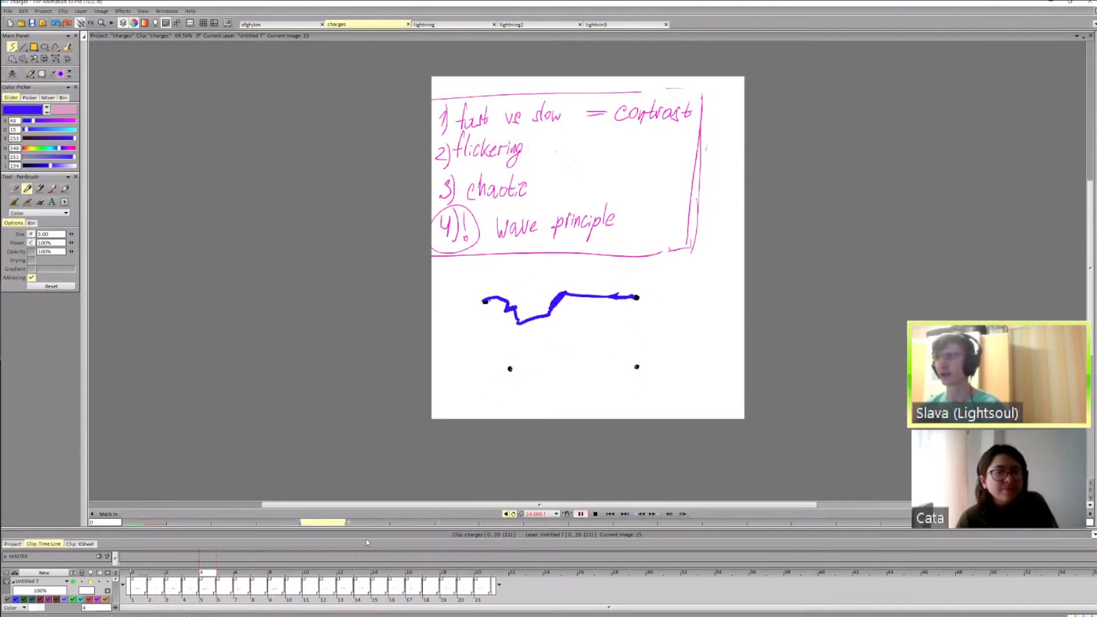
left_click(443, 568)
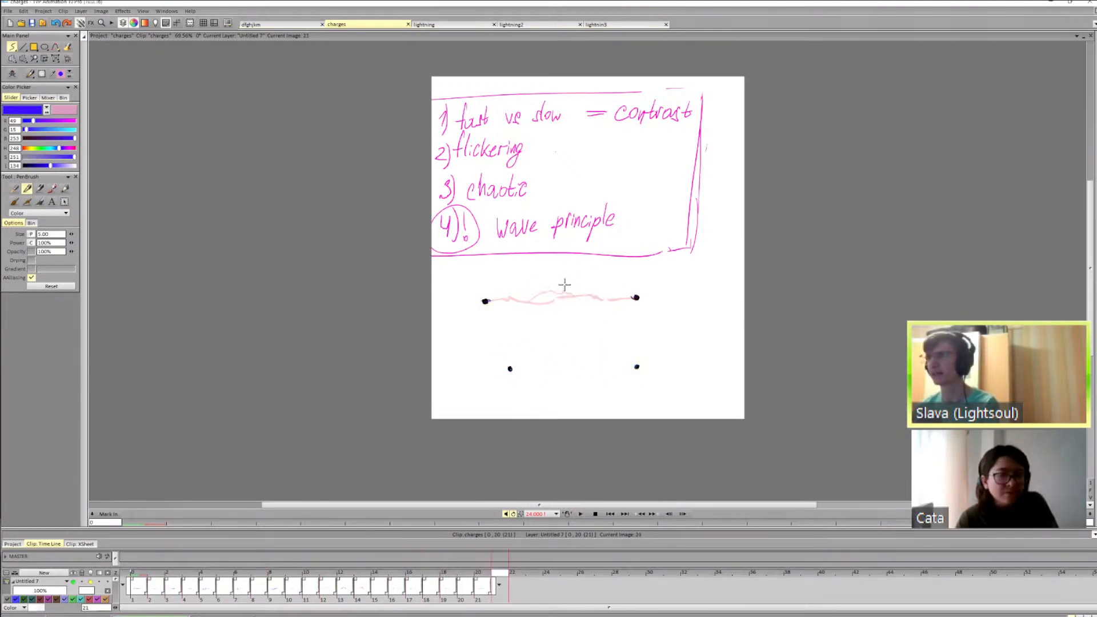
left_click(140, 574)
key("Right")
key("Right")
key("Right")
key("Right")
key("Right")
key("Right")
key("Right")
key("Right")
key("Right")
key("Right")
key("Right")
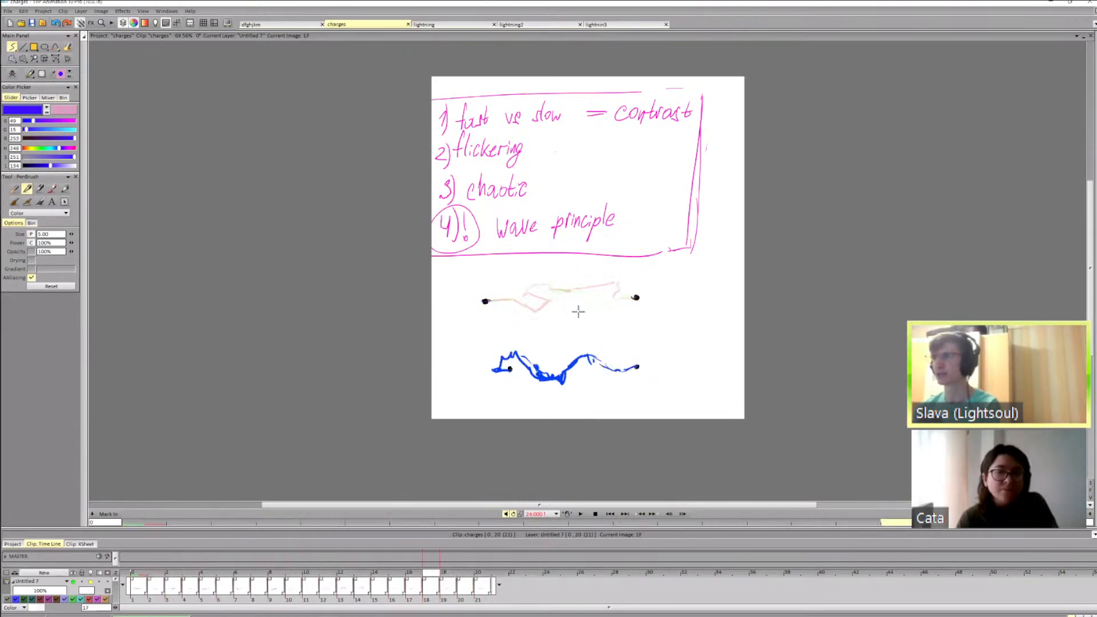
key("Right")
key("Right")
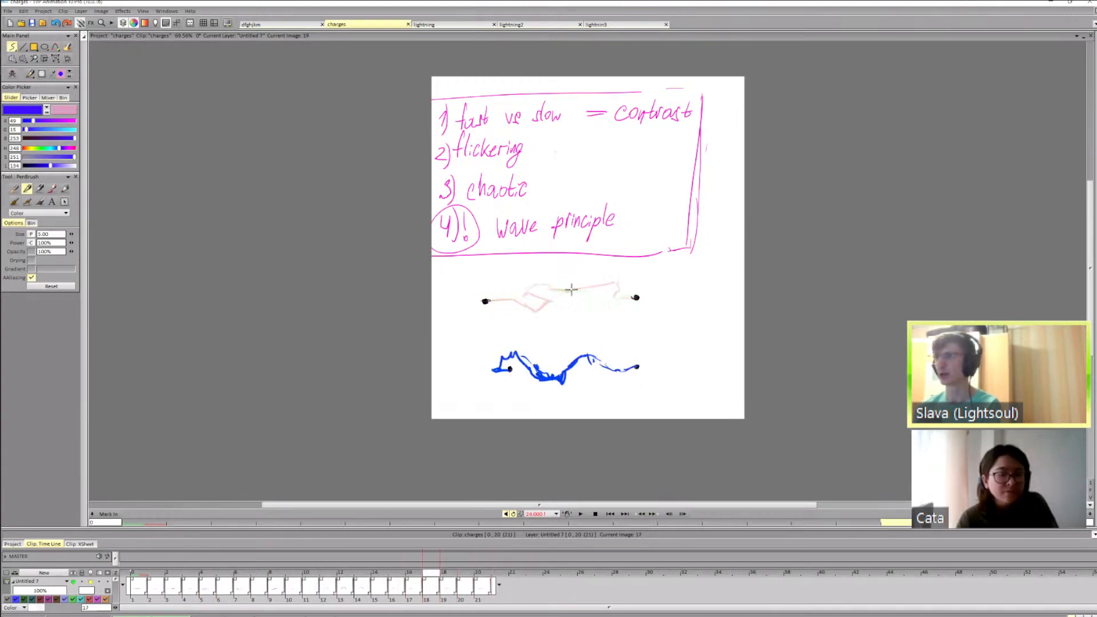
key("Right")
Step: Return to the first image, follow the upper bolt's wave motion through every image and replay the animation
left_click_drag(142, 568, 142, 571)
left_click(141, 575)
key("Right")
key("Right")
key("Right")
key("Right")
key("Right")
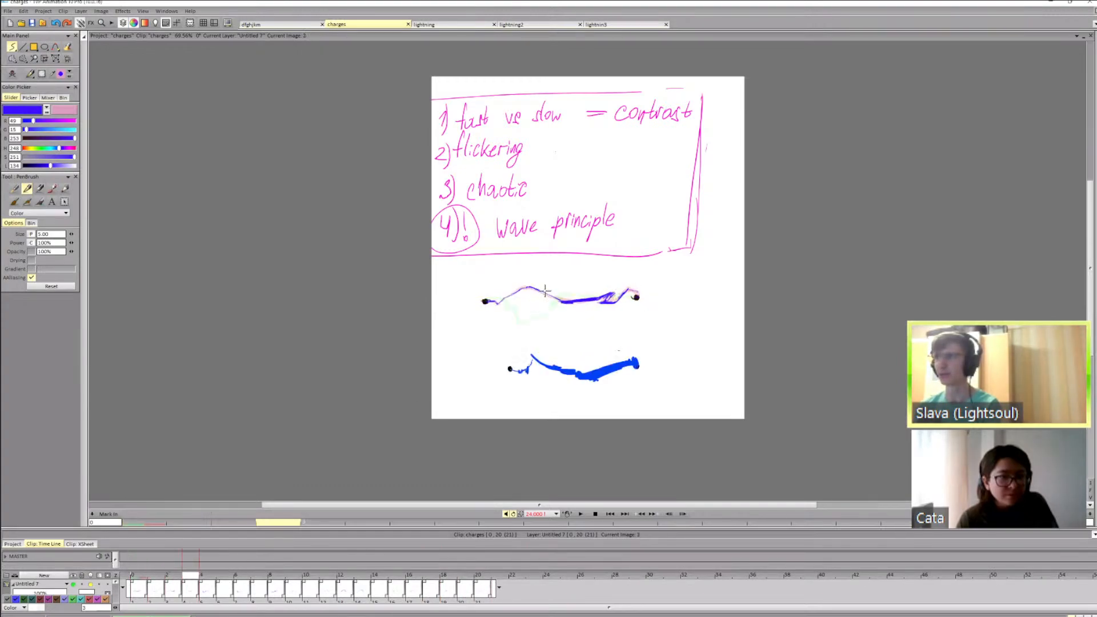
key("Right")
key("Right")
key("Right")
key("Right")
key("Right")
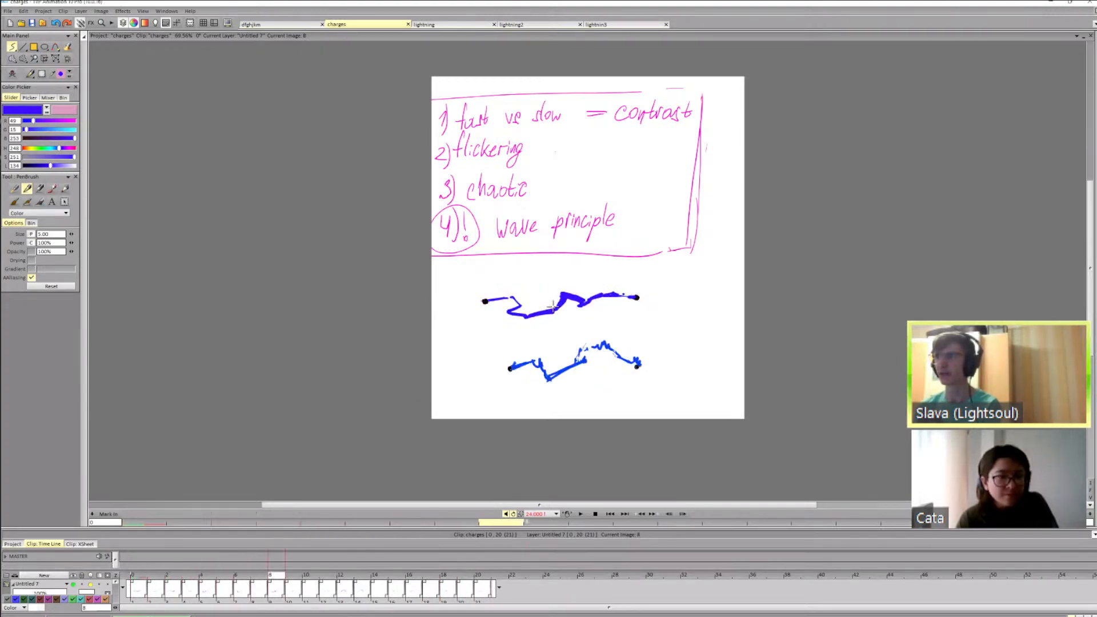
key("Right")
key("Right")
key("Right")
key("Right")
key("Right")
key("Right")
key("Right")
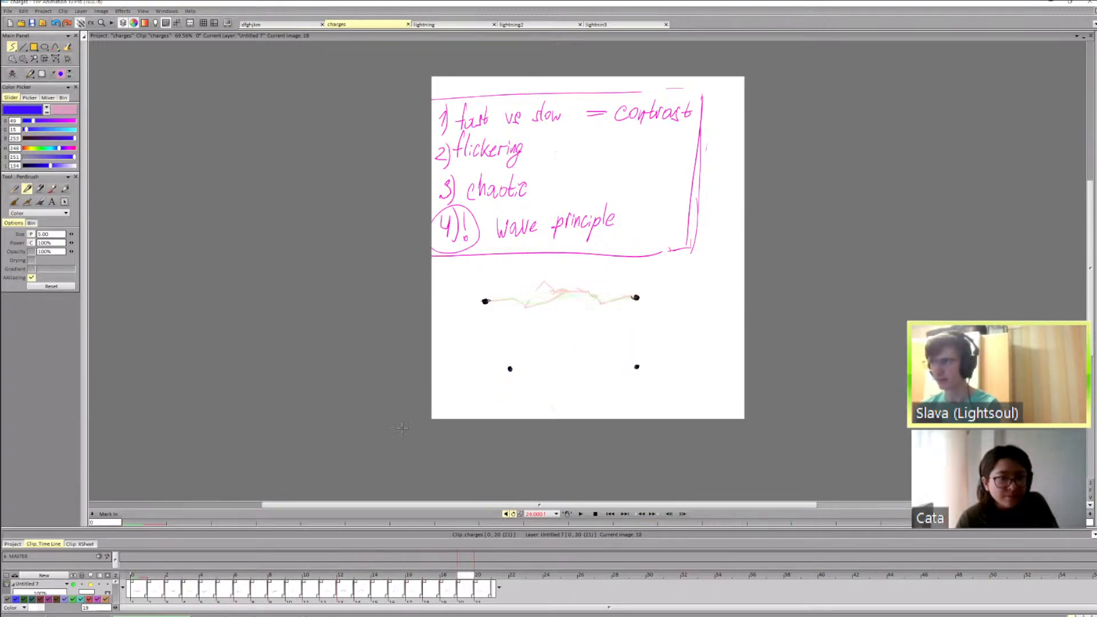
left_click(580, 514)
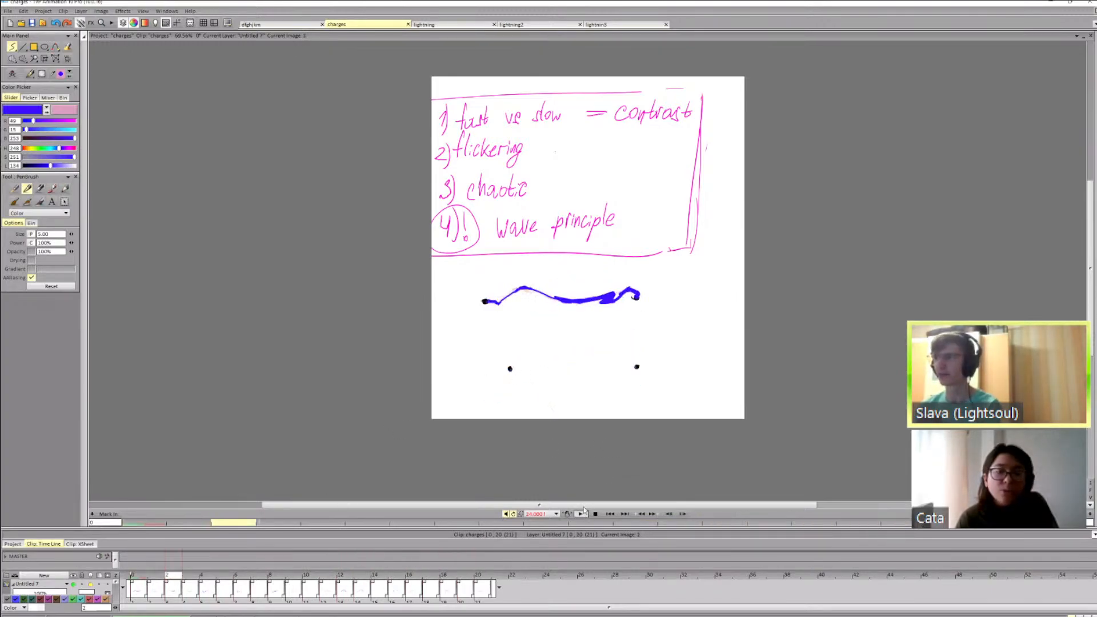
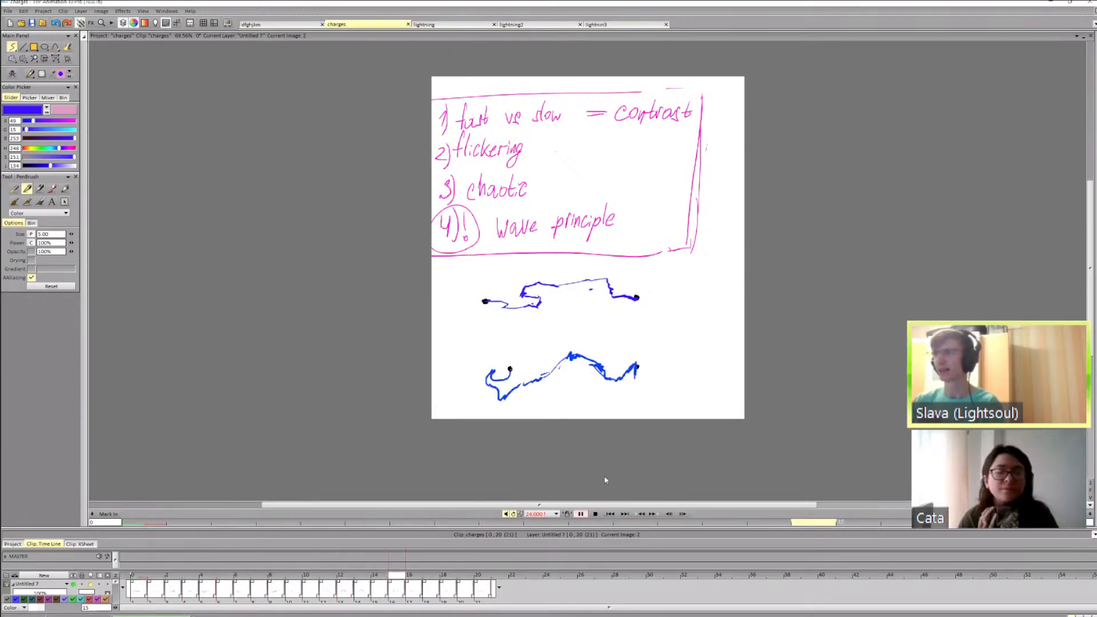
Step: Zoom in on the two bolts, stop the playback and hide the upper bolt's layer Untitled 7
scroll(588, 272, "up", 6)
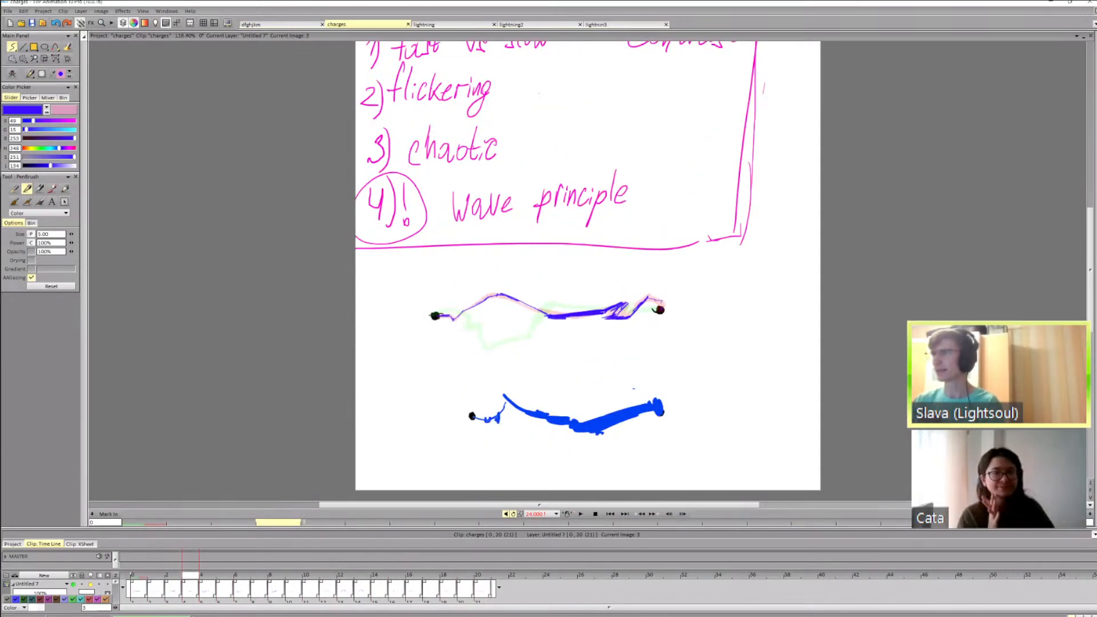
scroll(588, 271, "down", 4)
scroll(588, 272, "up", 1)
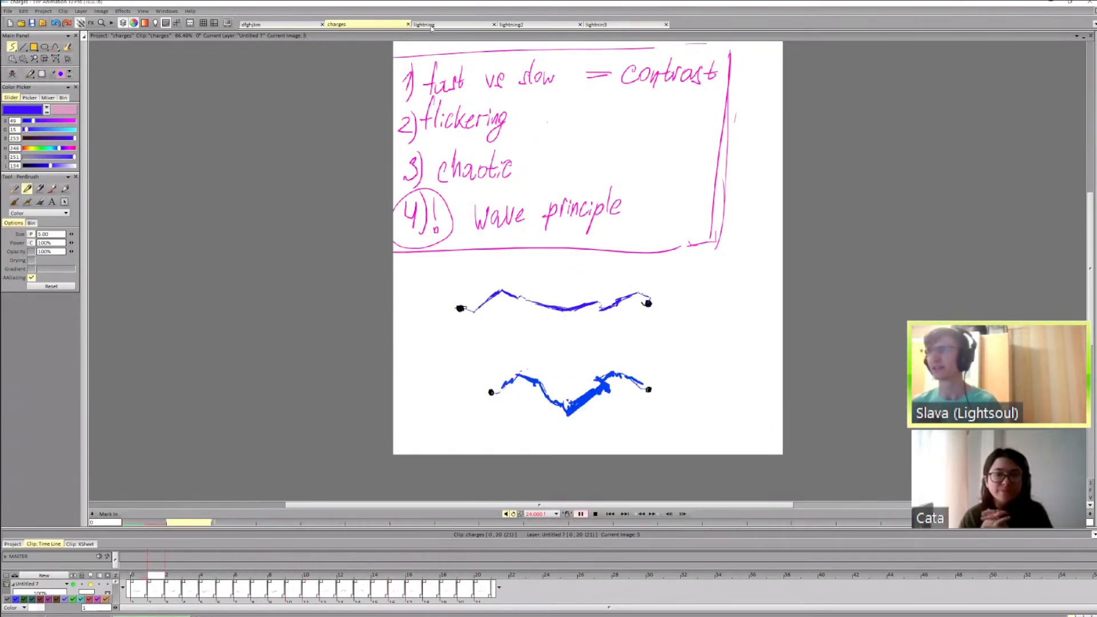
key("Return")
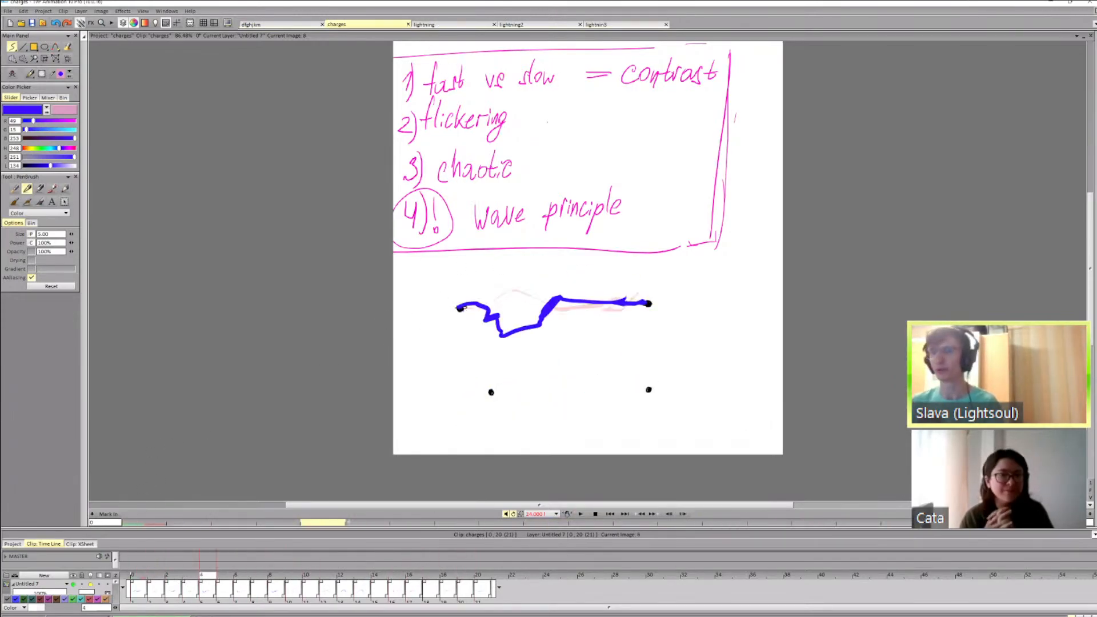
left_click(74, 584)
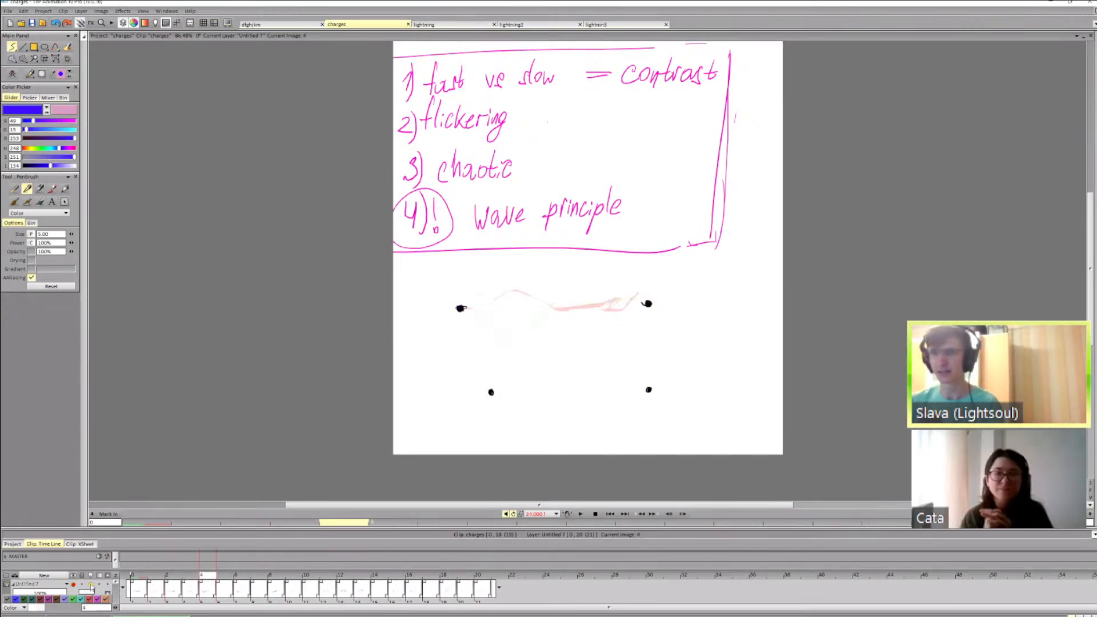
Step: Hide the remaining practice and notes layers and show the charges layer, framing its upper bolt during playback
scroll(88, 590, "down", 4)
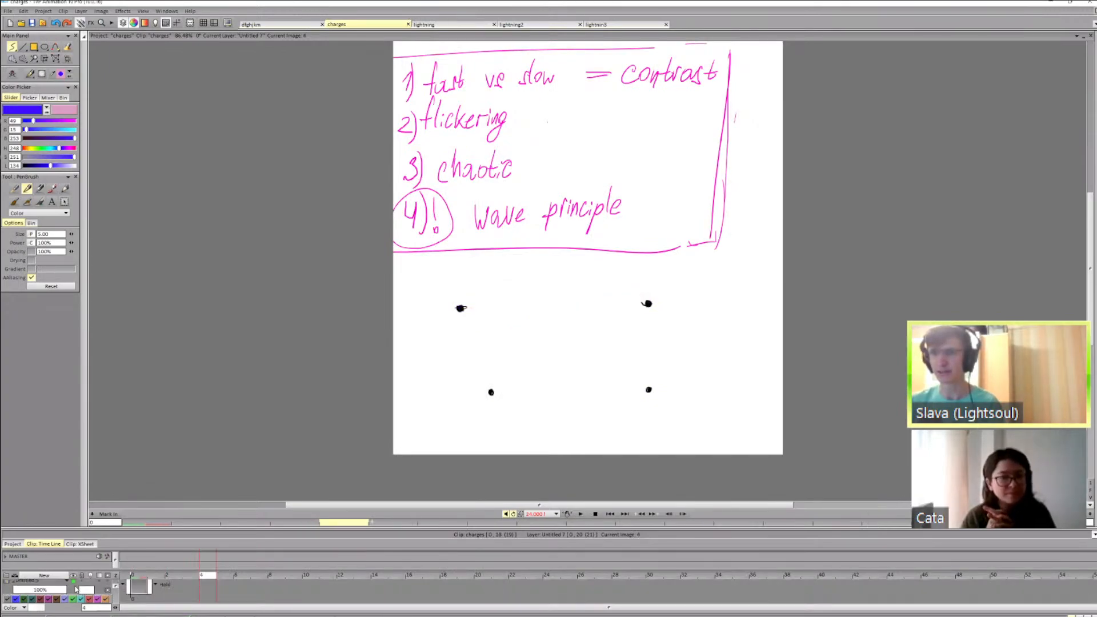
scroll(75, 590, "down", 4)
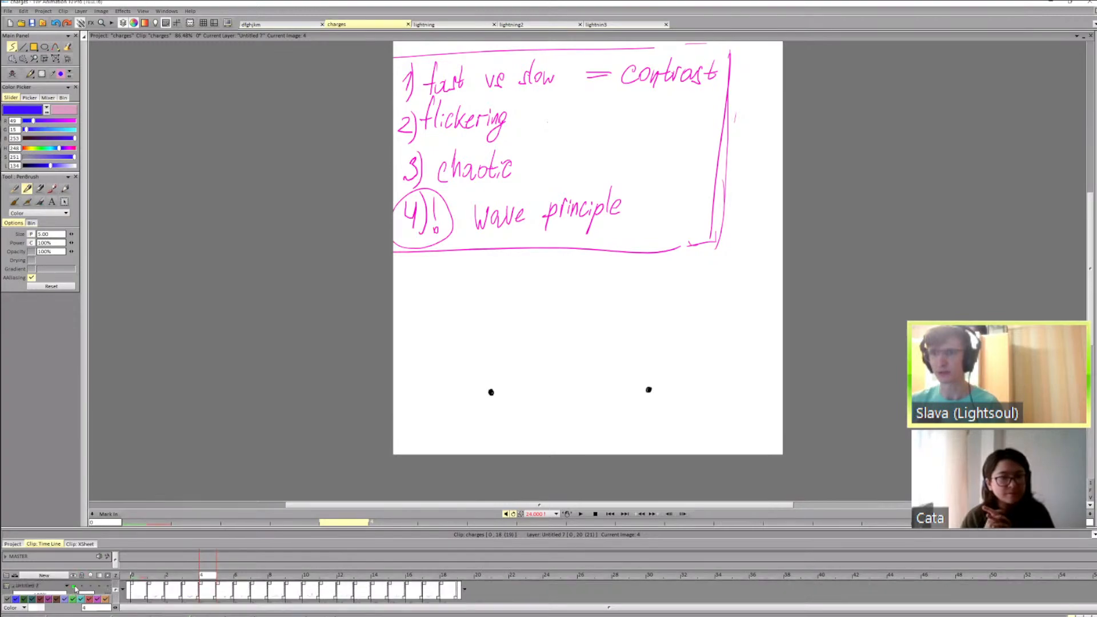
scroll(78, 591, "down", 5)
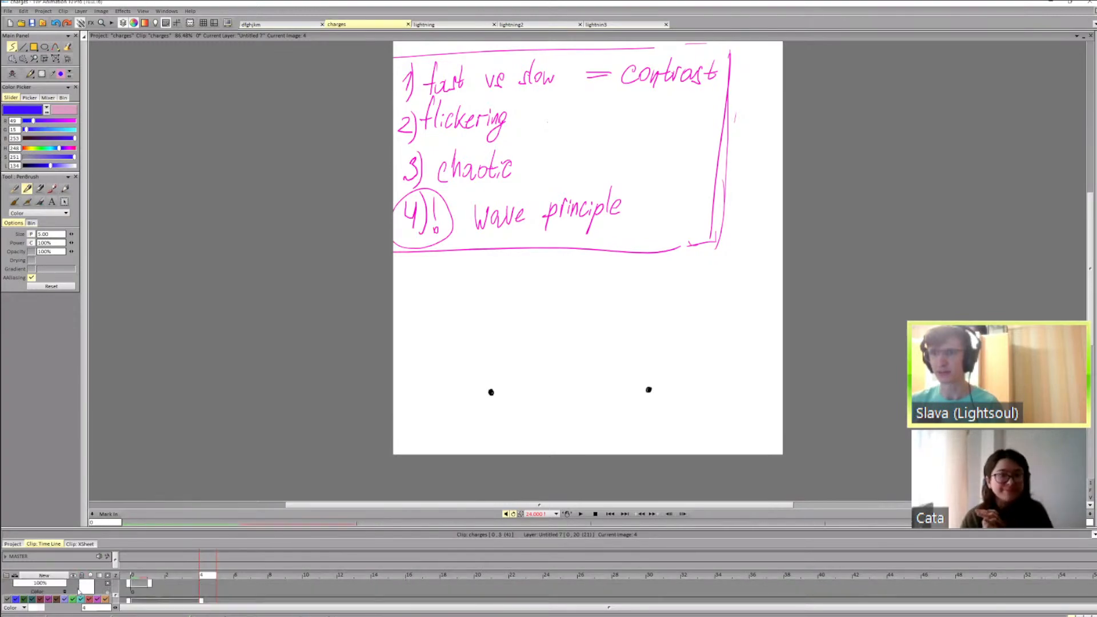
scroll(77, 589, "down", 4)
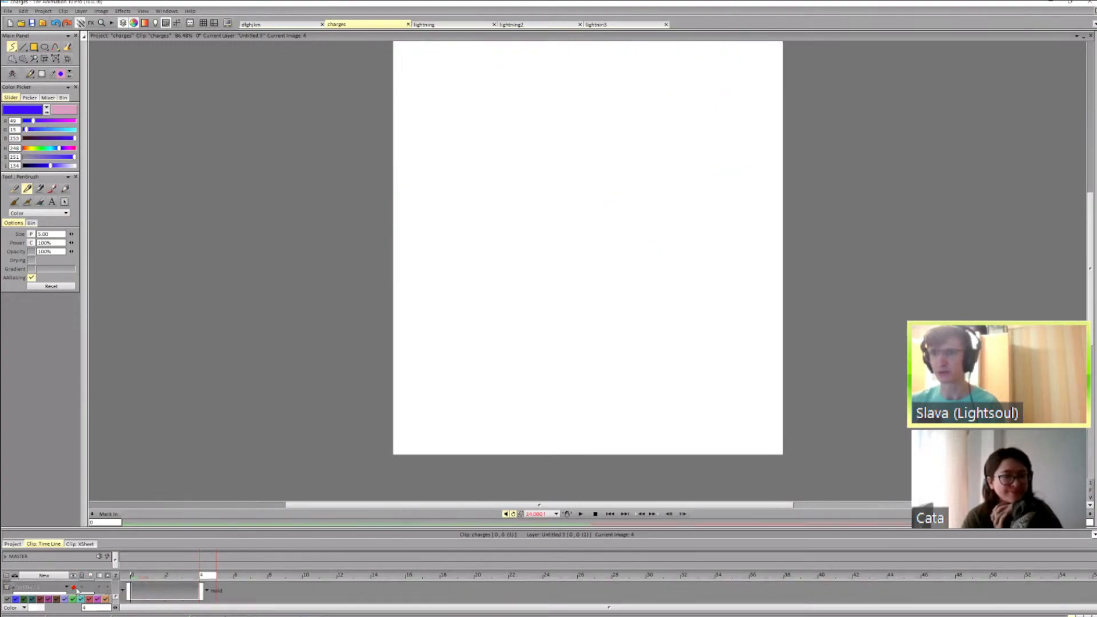
scroll(77, 588, "down", 2)
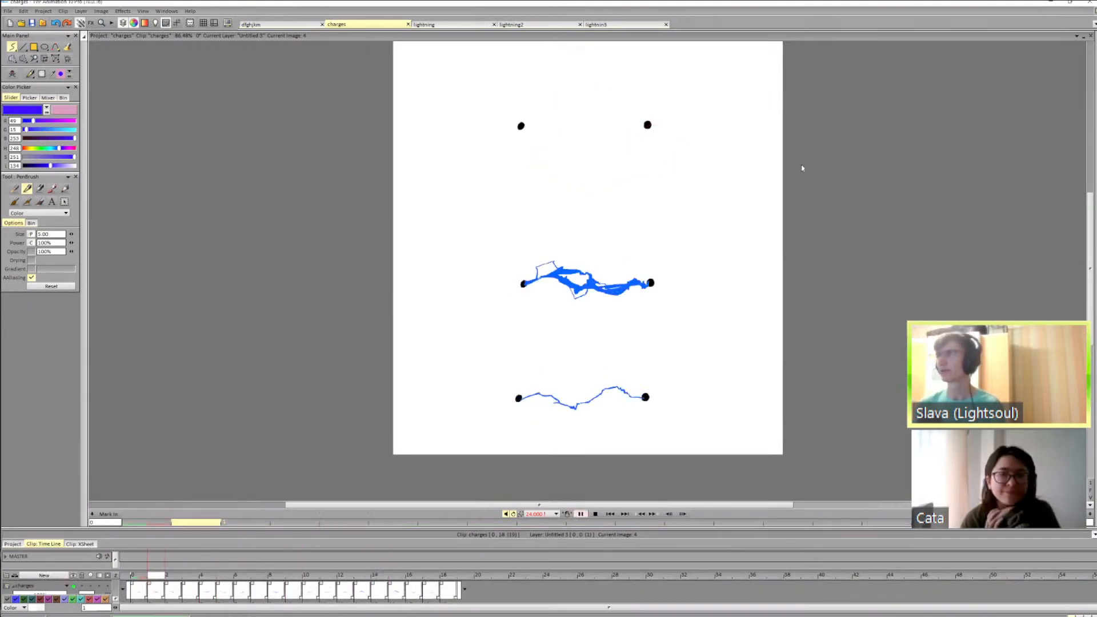
left_click_drag(1090, 249, 1064, 209)
scroll(588, 271, "up", 1)
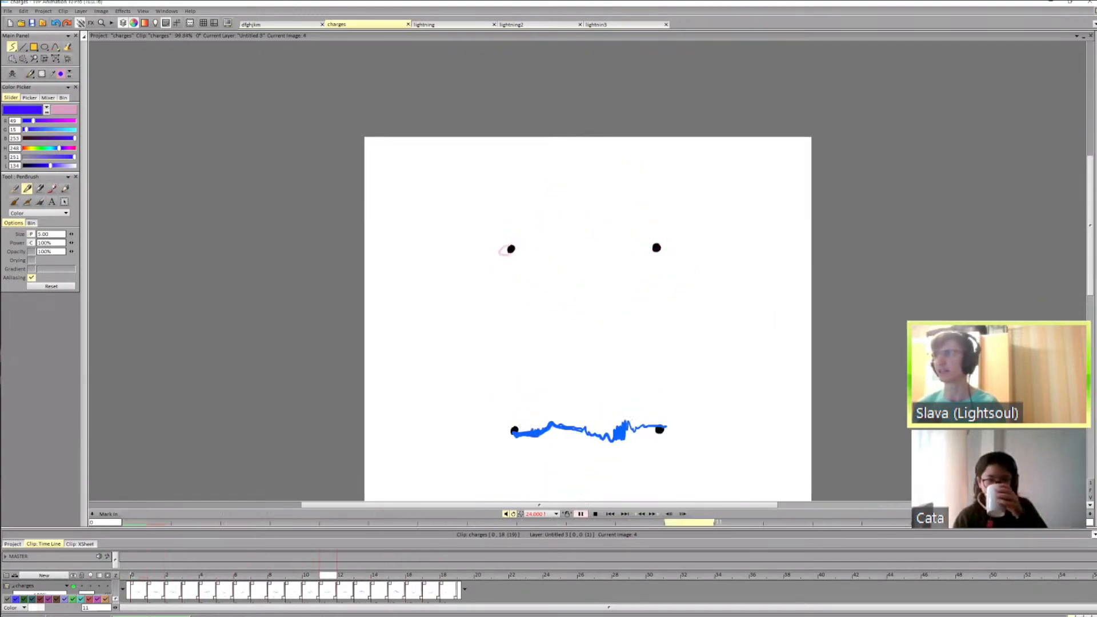
Step: Return to the first image, add a new layer and swap the pen colour to pink
scroll(133, 589, "up", 3)
left_click(138, 577)
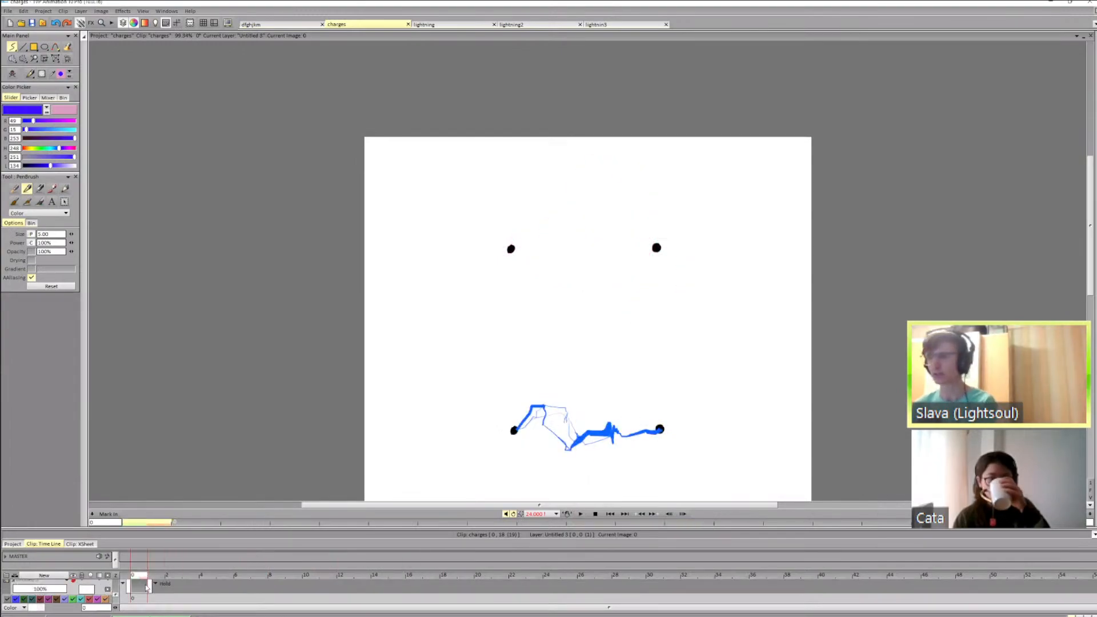
left_click(146, 585)
left_click(167, 596)
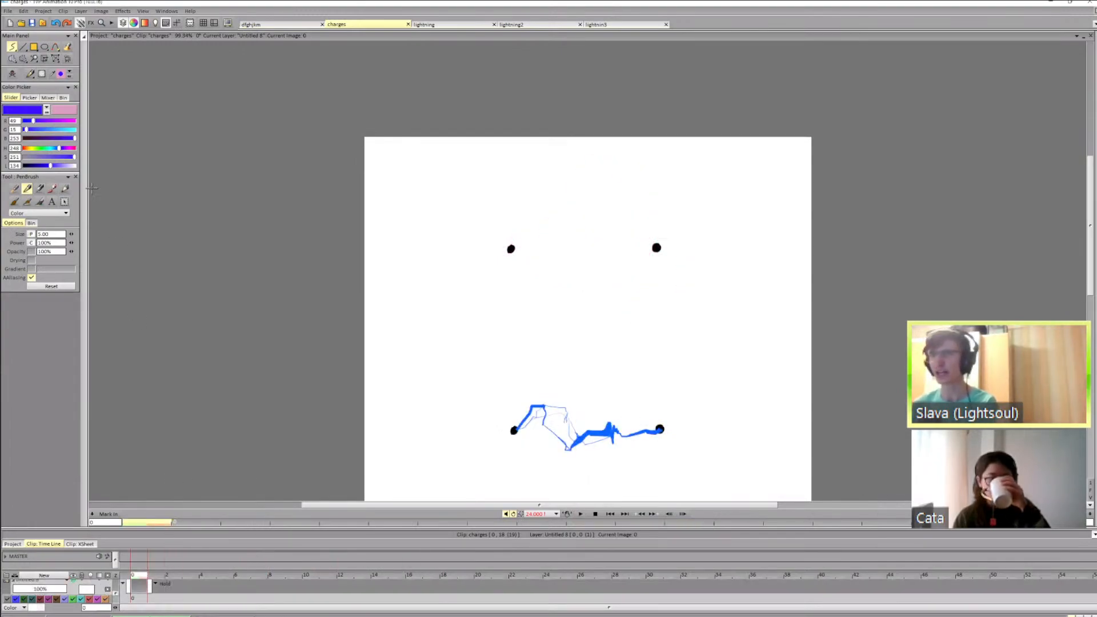
left_click(46, 112)
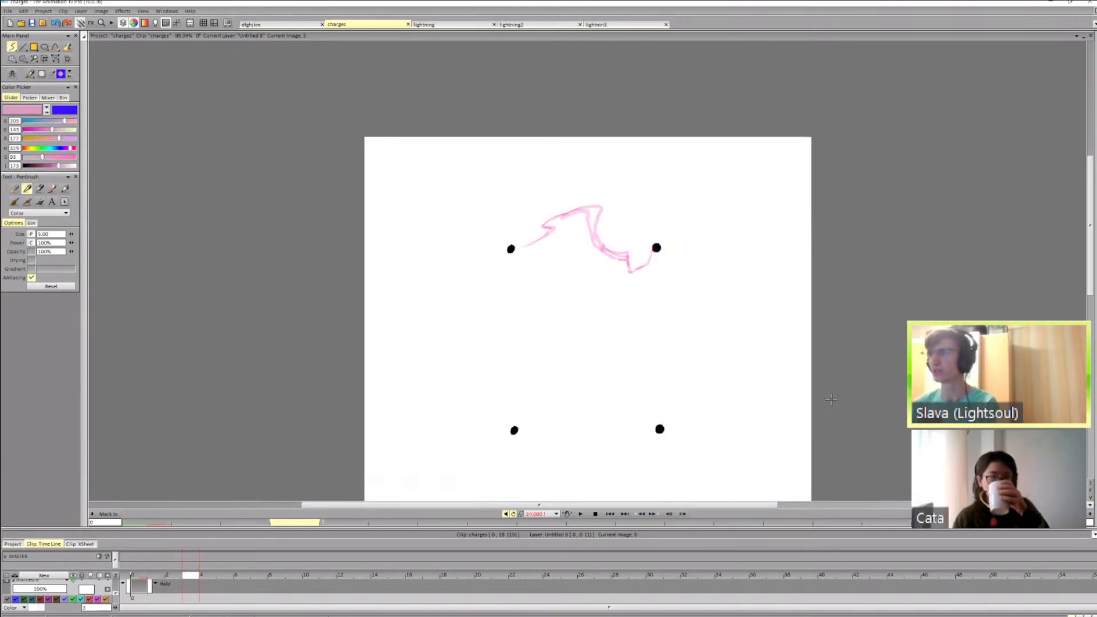
Step: Try tracing the upper pink bolt between its two dots on image 2 in blue, then clear the trace
scroll(537, 222, "up", 3)
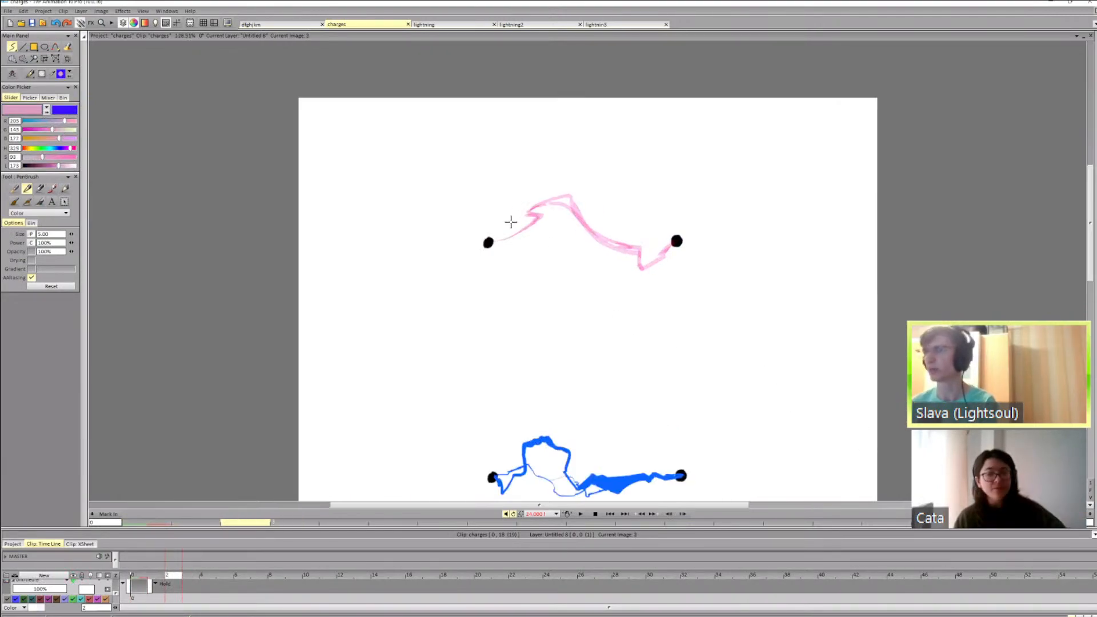
left_click_drag(500, 239, 541, 219)
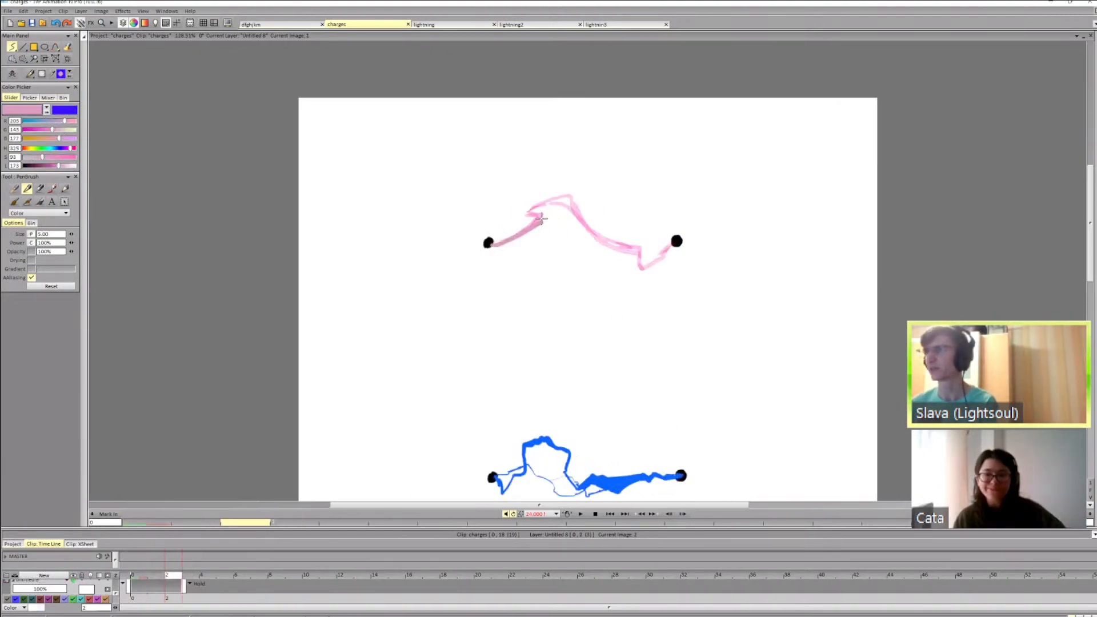
left_click(46, 111)
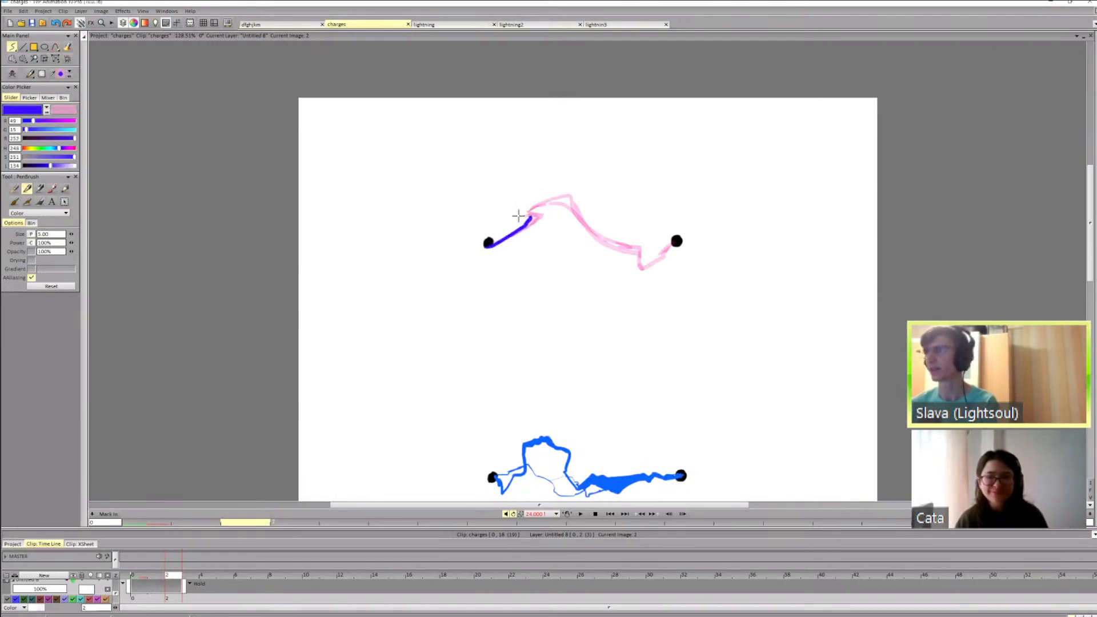
left_click_drag(519, 215, 577, 213)
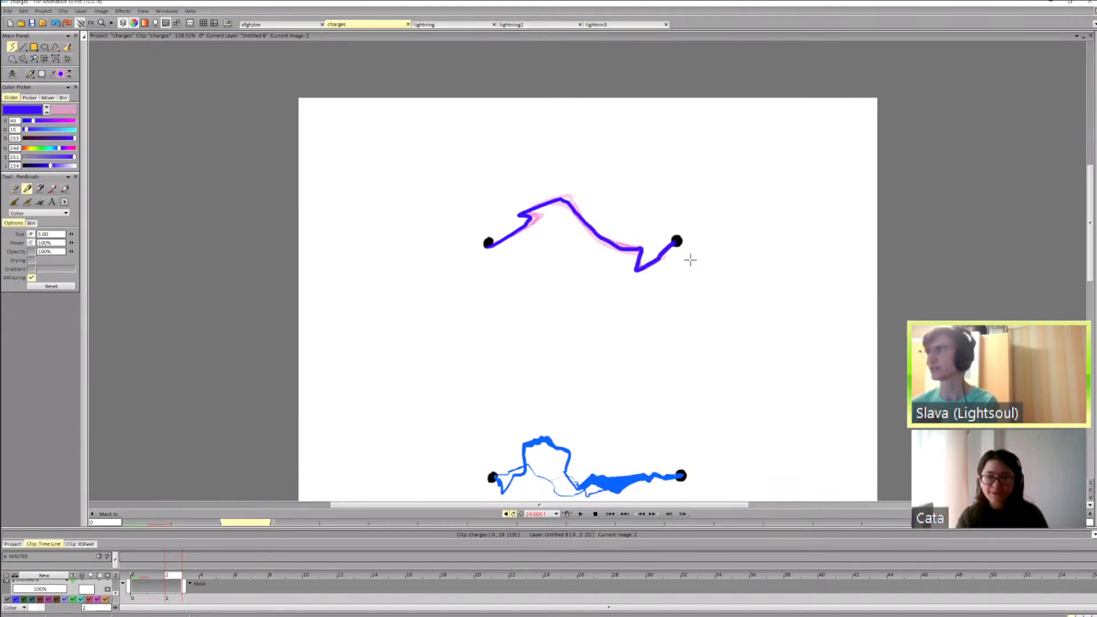
key("Right")
key("Delete")
key("Right")
key("Left")
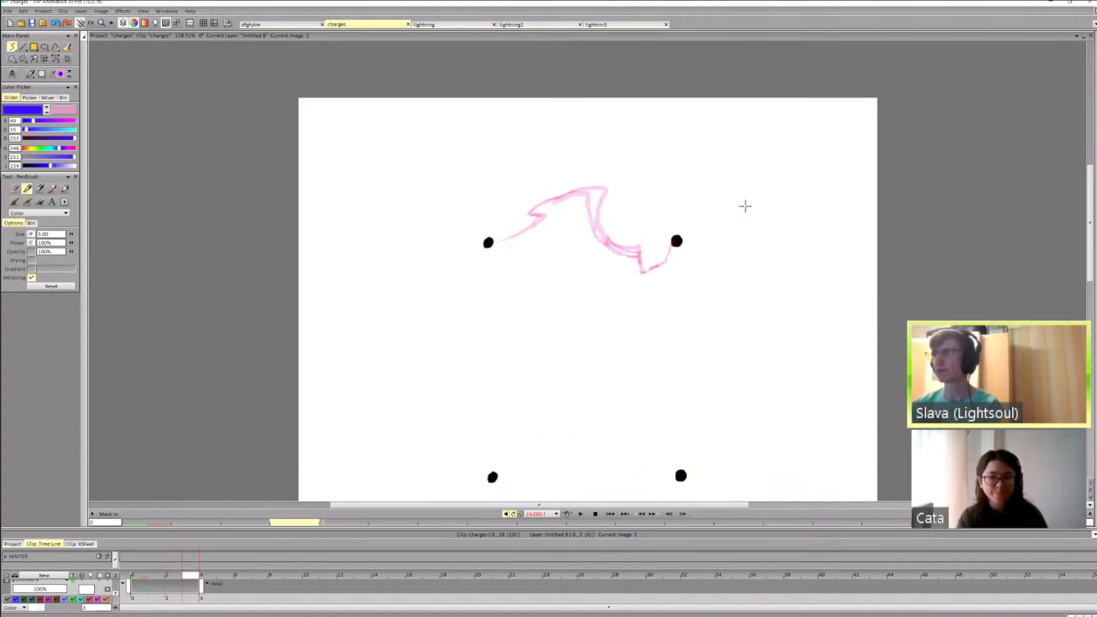
Step: Flip back and forth around images 2 and 3 and compare the shapes of the upper pink bolt
key("Left")
key("Right")
key("Left")
key("Right")
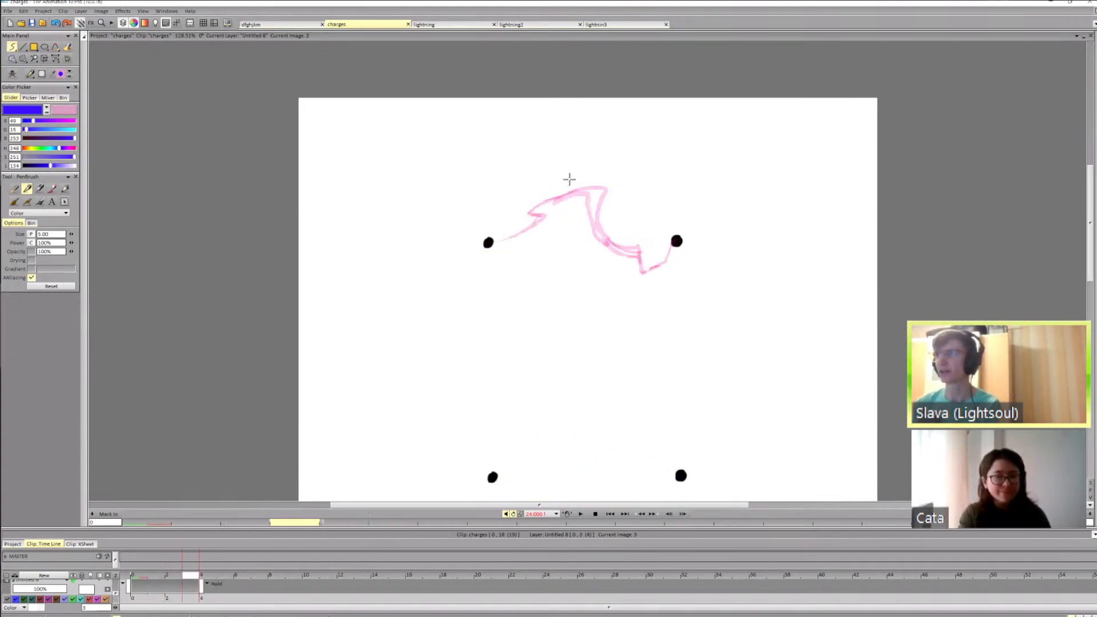
key("Left")
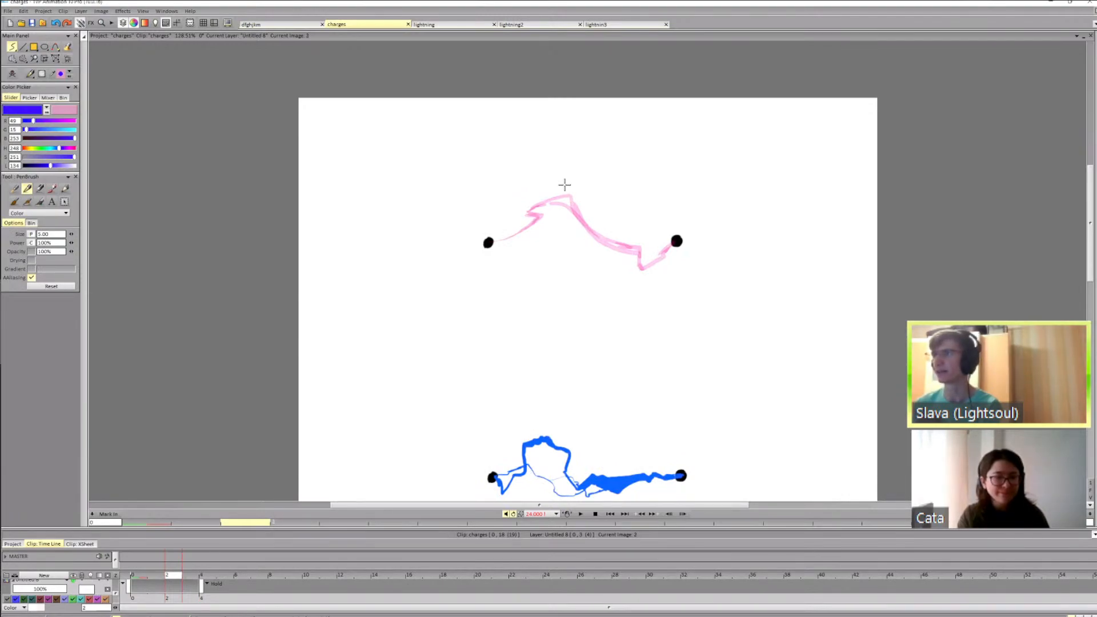
key("Right")
key("Right")
key("Left")
key("Left")
key("Left")
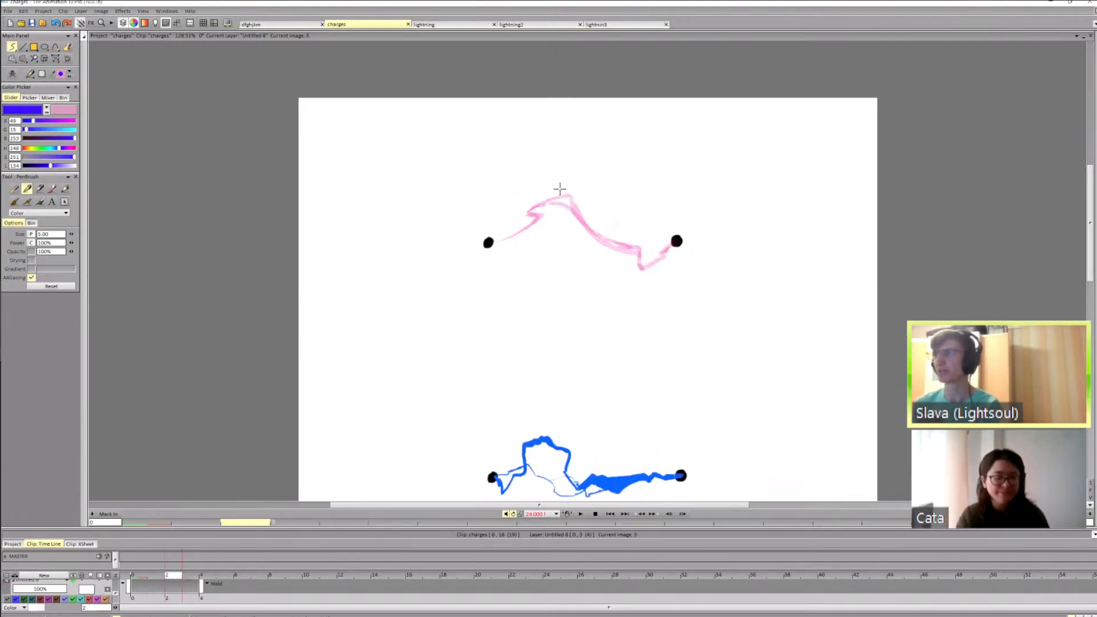
key("Right")
key("Right")
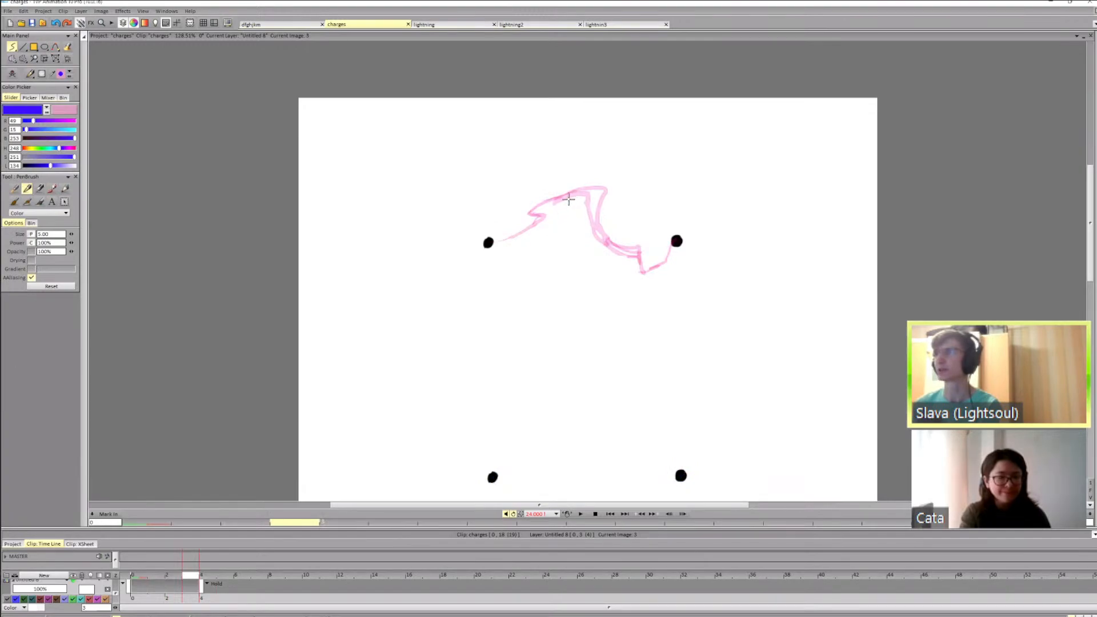
Step: Try circling the sections of the upper bolt on image 3 in blue, then undo the circles
mouse_move(569, 200)
left_mouse_down()
mouse_move(545, 230)
mouse_move(530, 217)
mouse_move(502, 235)
left_mouse_up()
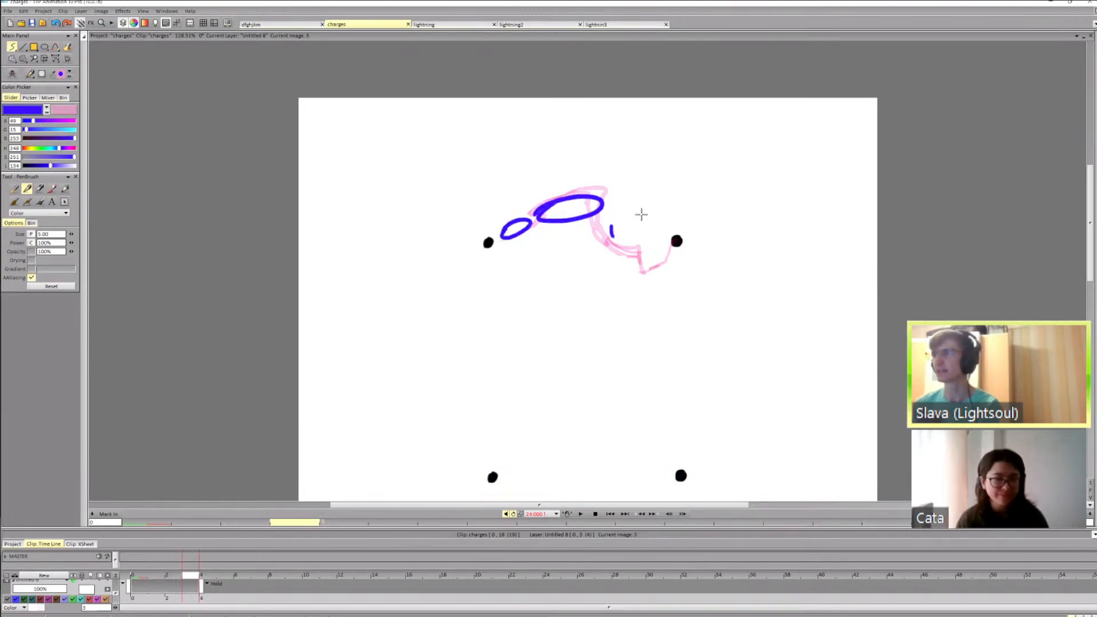
left_click_drag(641, 214, 649, 269)
key("ctrl+z")
key("ctrl+z")
key("ctrl+z")
key("ctrl+z")
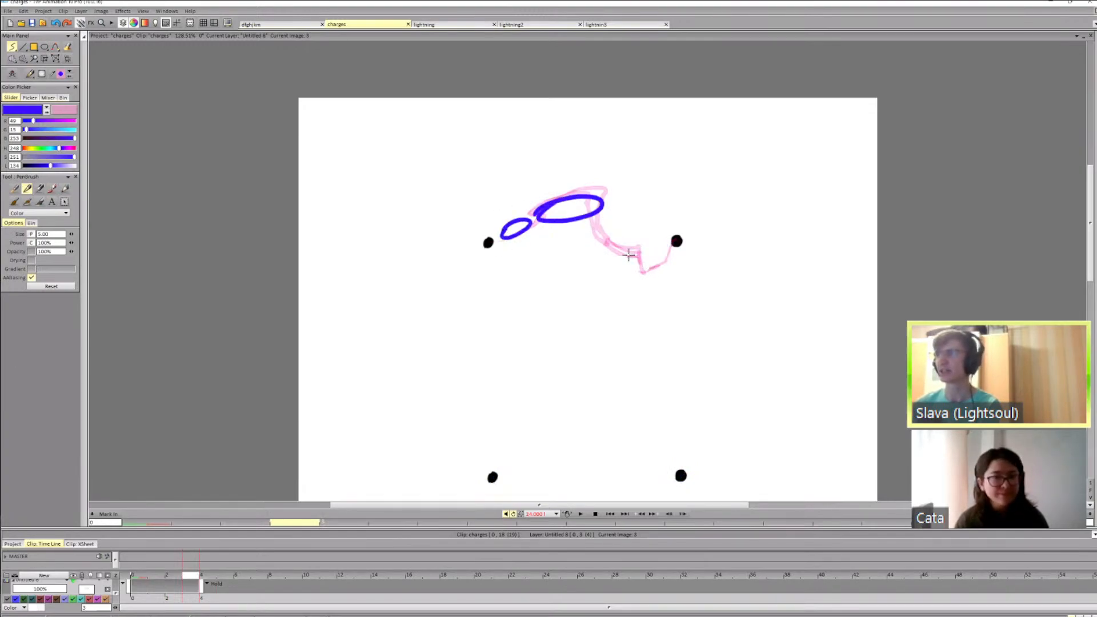
key("Left")
key("Right")
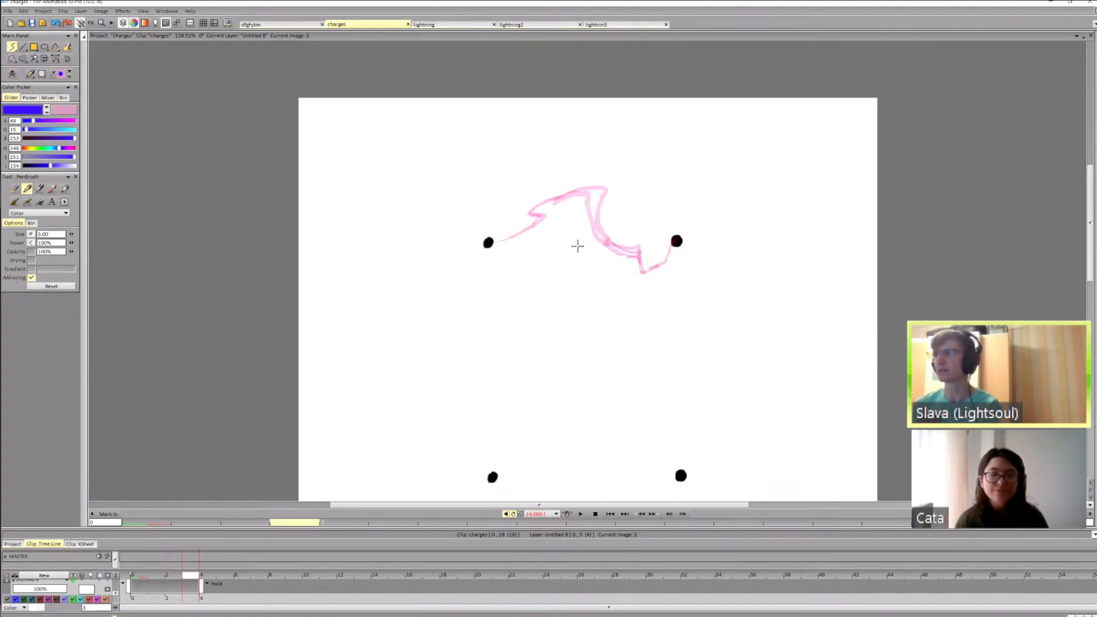
Step: Try marking the first slope of the upper bolt on image 2 in blue, then undo the marks
key("Left")
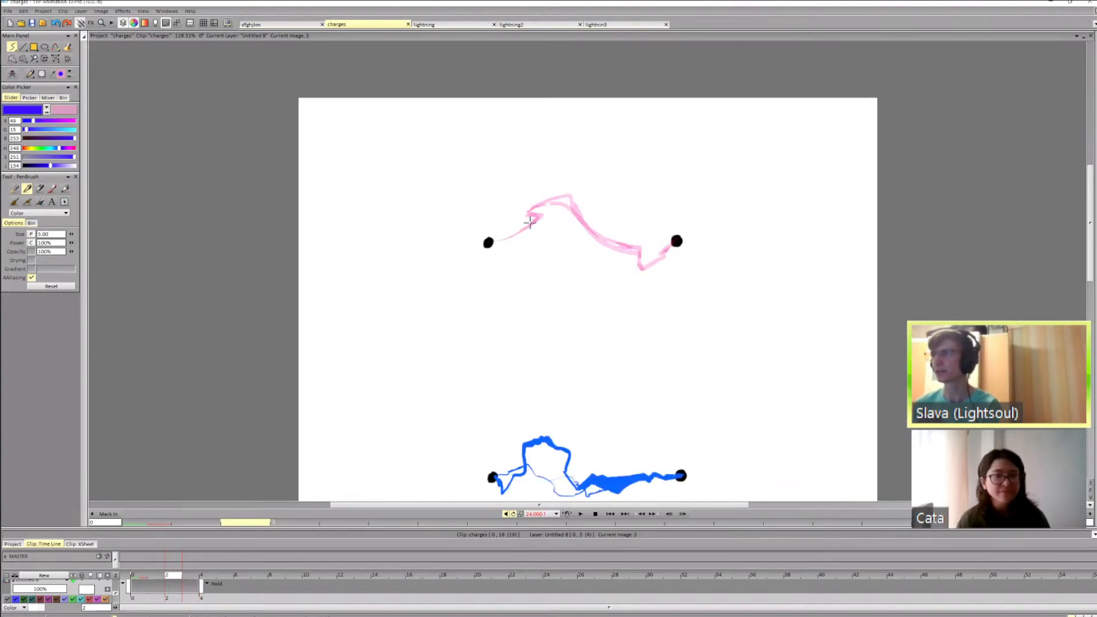
mouse_move(499, 244)
left_mouse_down()
mouse_move(603, 200)
mouse_move(532, 202)
left_mouse_up()
key("ctrl+z")
key("ctrl+z")
Step: Try short blue marks on image 4's lower kink and image 3's crest, undoing each mark
key("Right")
key("Right")
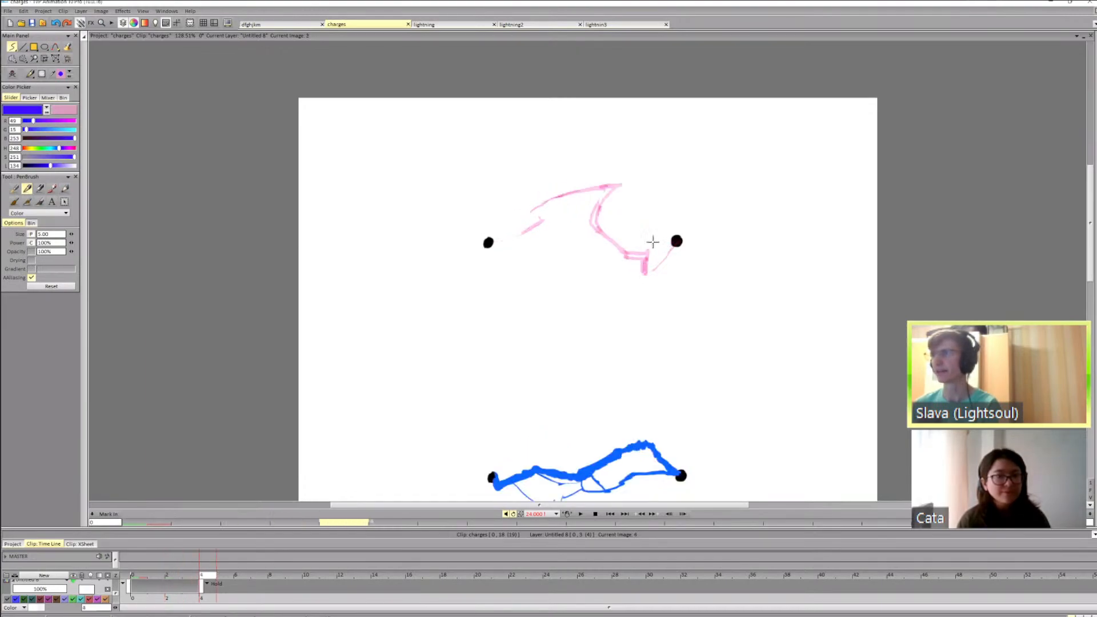
mouse_move(641, 257)
left_mouse_down()
mouse_move(665, 268)
mouse_move(649, 255)
left_mouse_up()
key("ctrl+z")
key("Right")
key("Left")
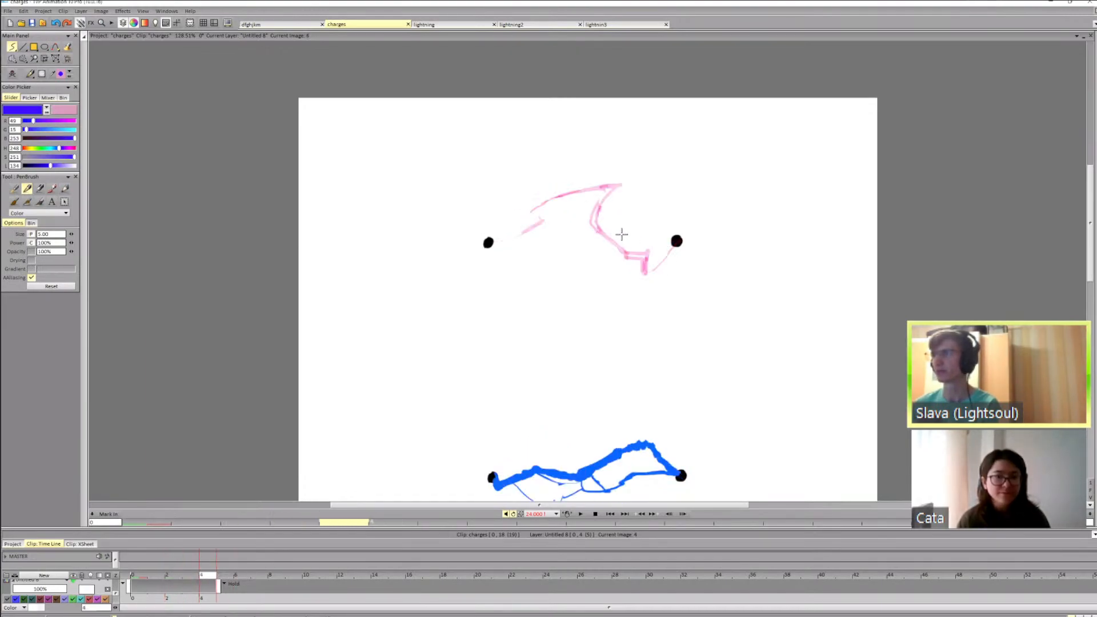
key("Left")
key("Left")
key("Right")
left_click_drag(585, 212, 595, 203)
key("ctrl+z")
Step: Set the pen size to 1.00 and mark the upper bolt's first slope with thin blue lines on images 2 to 4
key("Right")
key("Left")
key("Left")
key("Left")
key("Left")
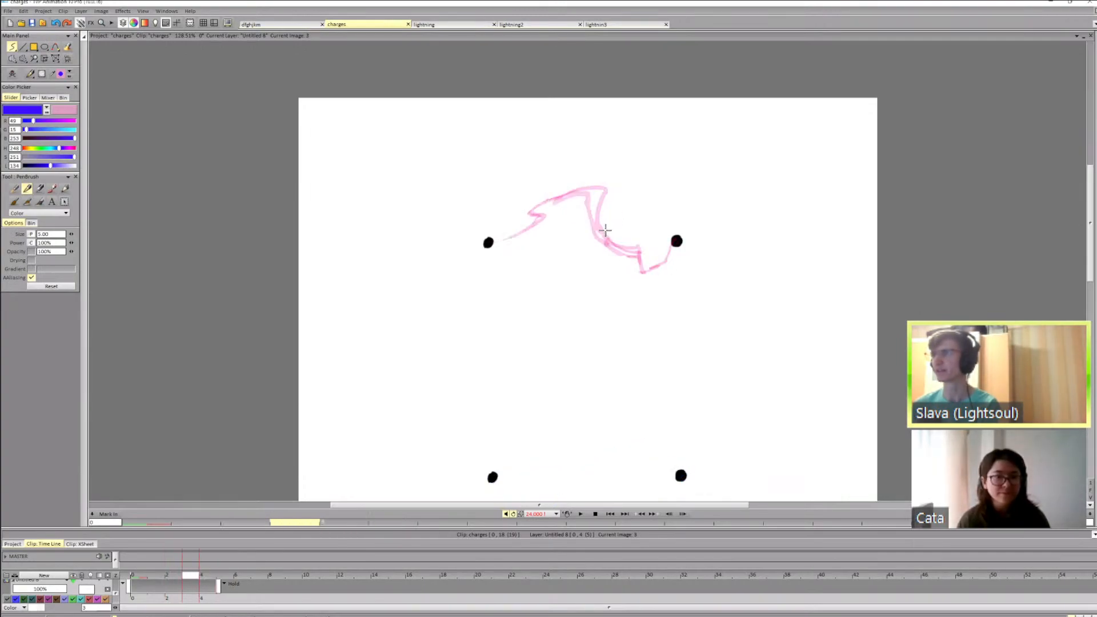
key("Right")
key("Right")
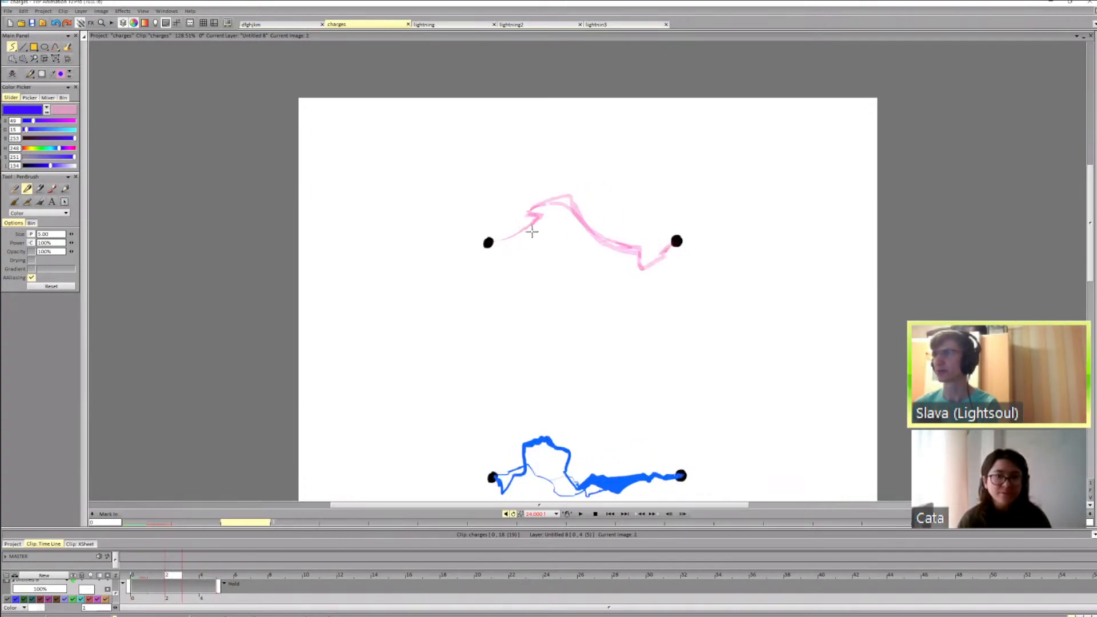
left_click_drag(534, 225, 505, 240)
key("Right")
key("Left")
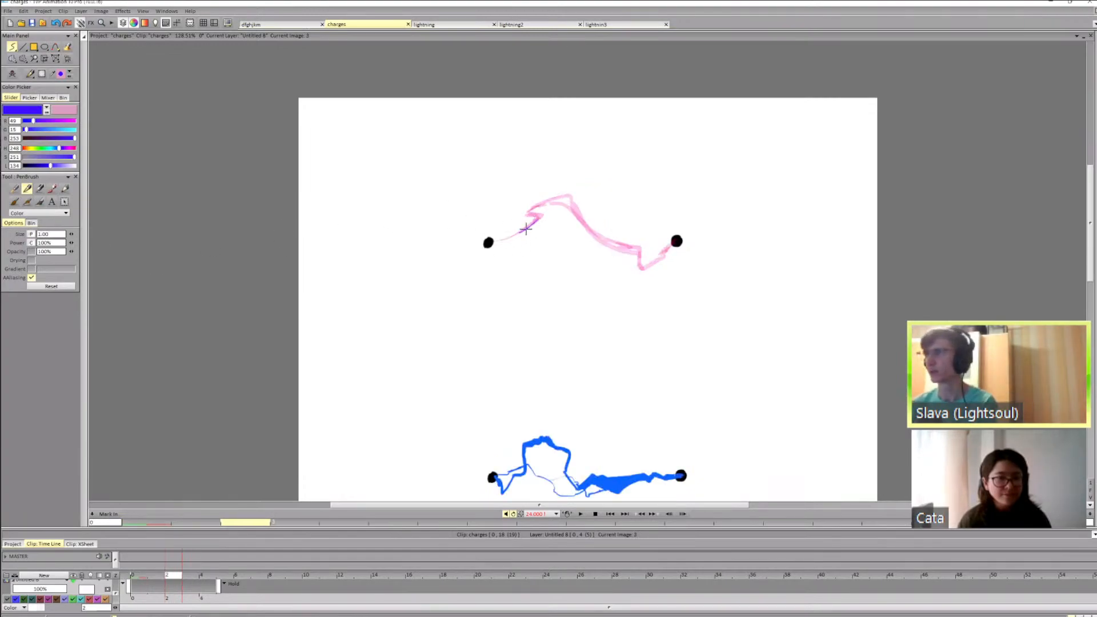
key("Right")
key("Right")
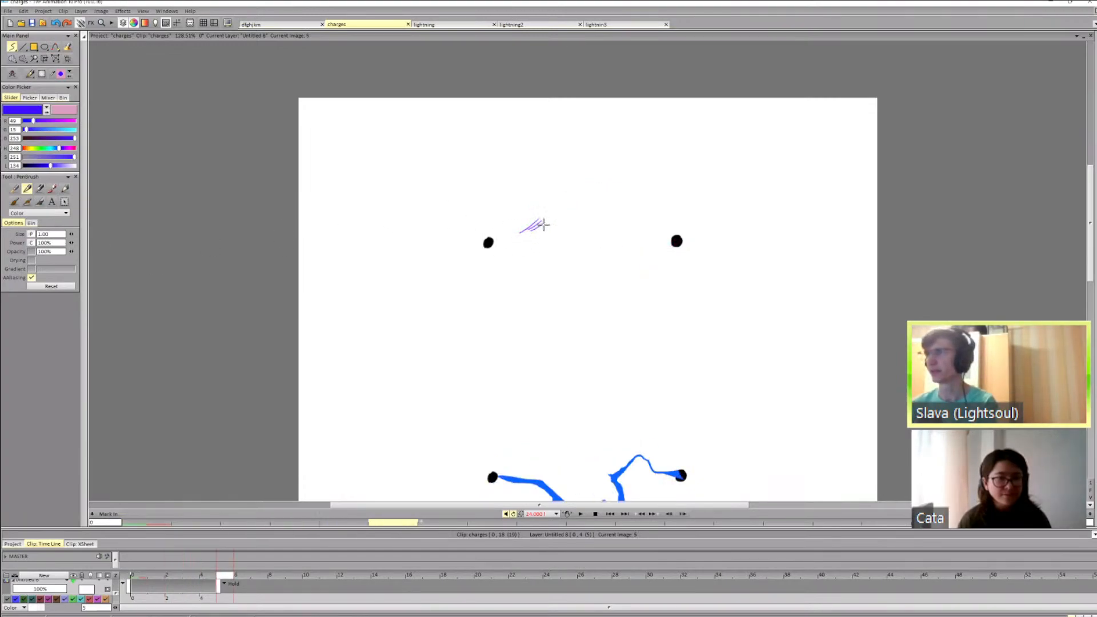
Step: Trace the upper bolt's crest with thin blue lines on images 2, 3 and 4
key("Left")
key("Left")
key("Left")
key("Left")
key("Left")
key("Right")
key("Right")
key("Right")
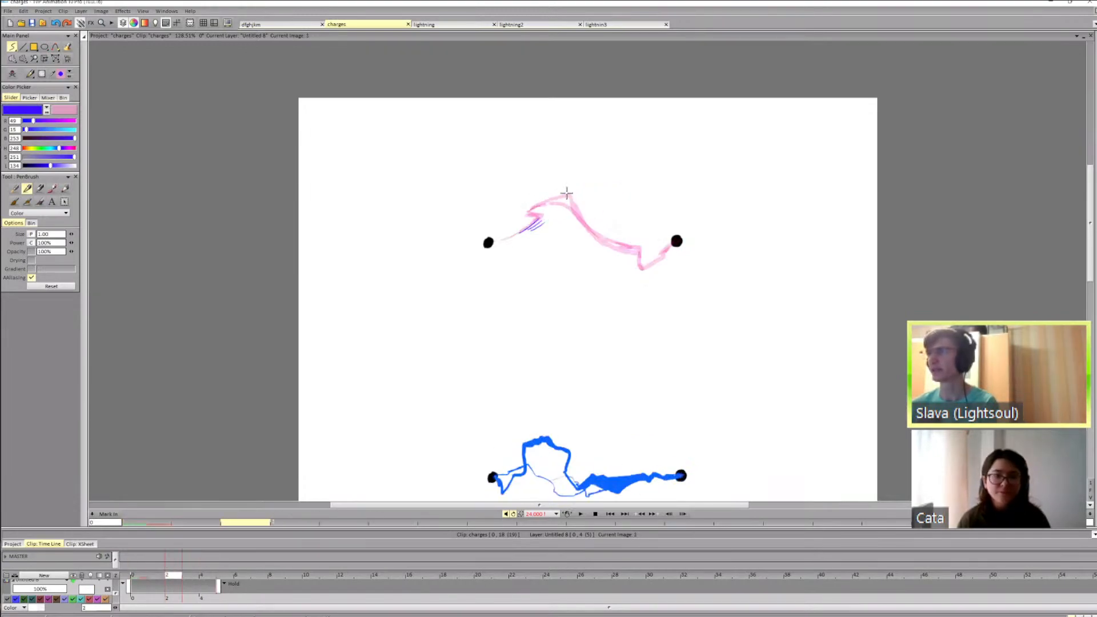
key("Right")
key("Right")
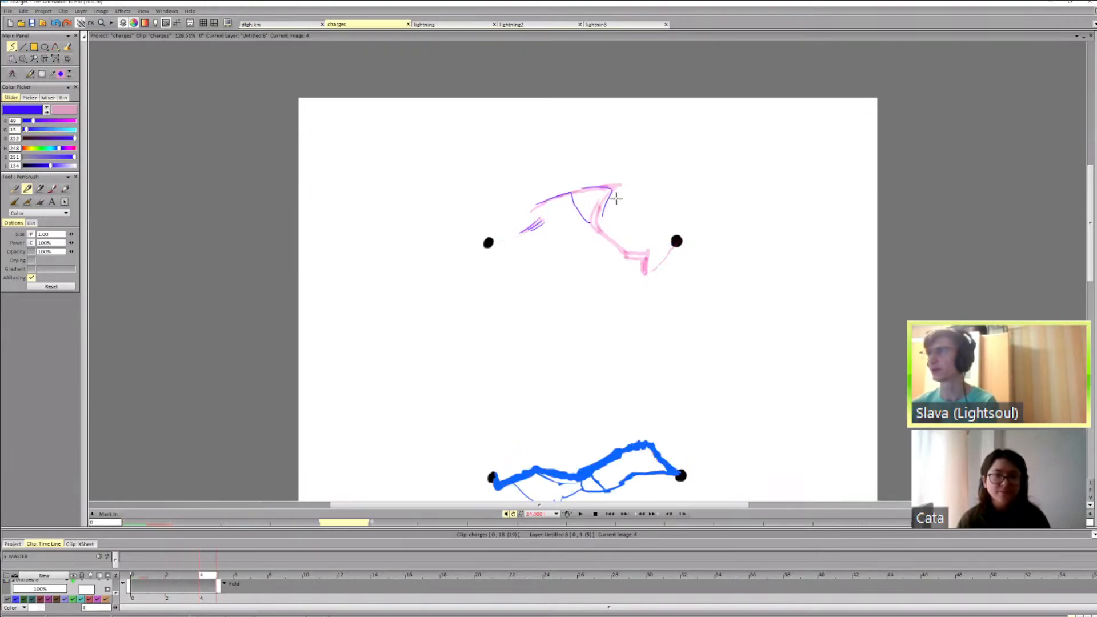
key("Left")
key("Right")
mouse_move(608, 187)
left_mouse_down()
mouse_move(620, 184)
mouse_move(603, 200)
left_mouse_up()
Step: Mark the upper bolt's lower kink near the second dot with thin blue lines on the successive images
key("Left")
key("Left")
key("Left")
key("Right")
left_click_drag(628, 247, 647, 256)
key("Right")
key("Right")
key("Right")
key("Left")
key("Left")
key("Left")
key("Left")
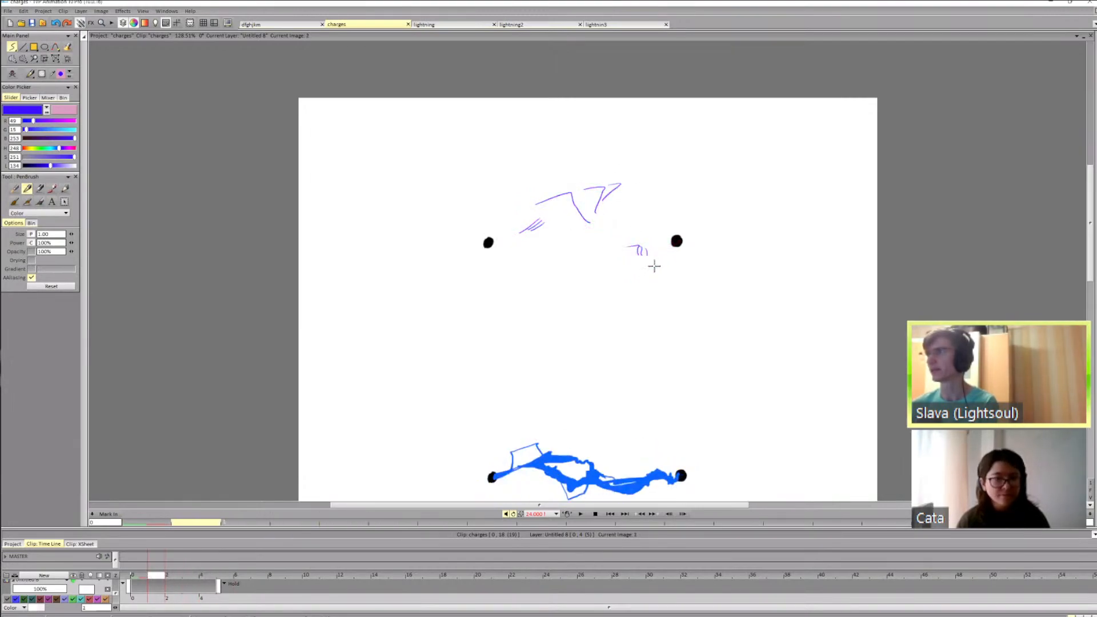
key("Right")
key("Right")
key("Right")
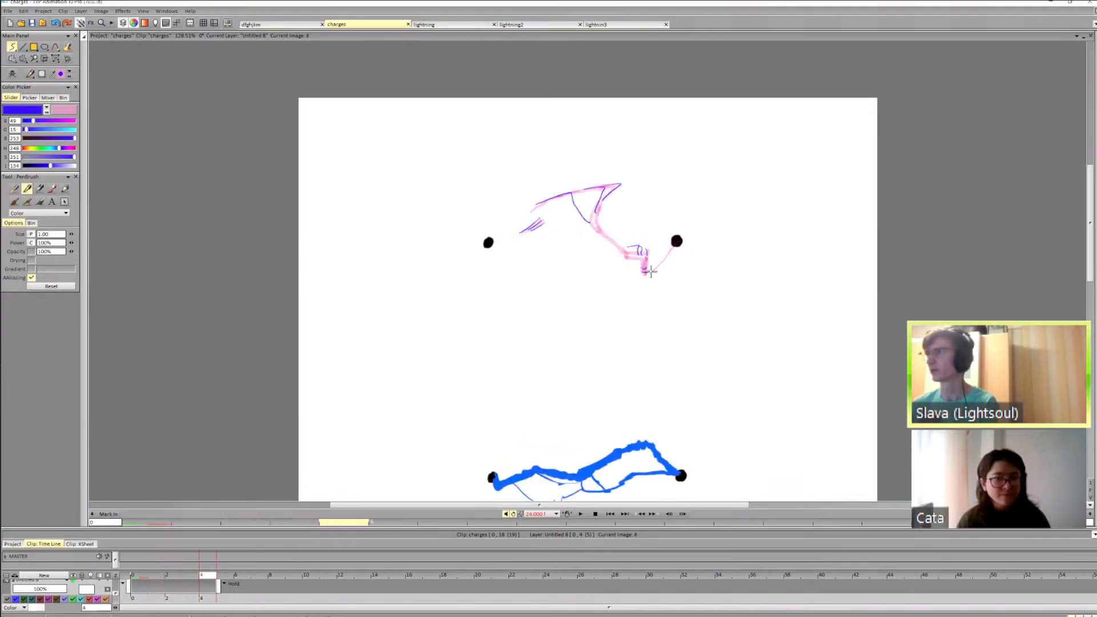
Step: Draw small blue direction arrows at the lower kink, crest and first slope on image 4, then advance to image 6
left_click_drag(658, 251, 645, 279)
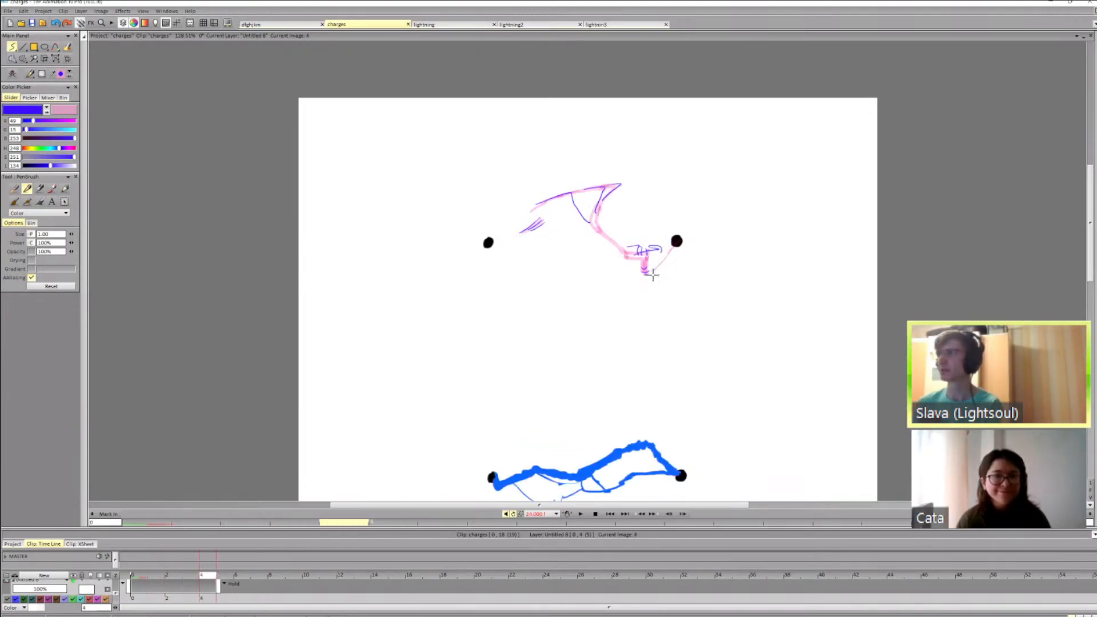
left_click_drag(607, 201, 628, 197)
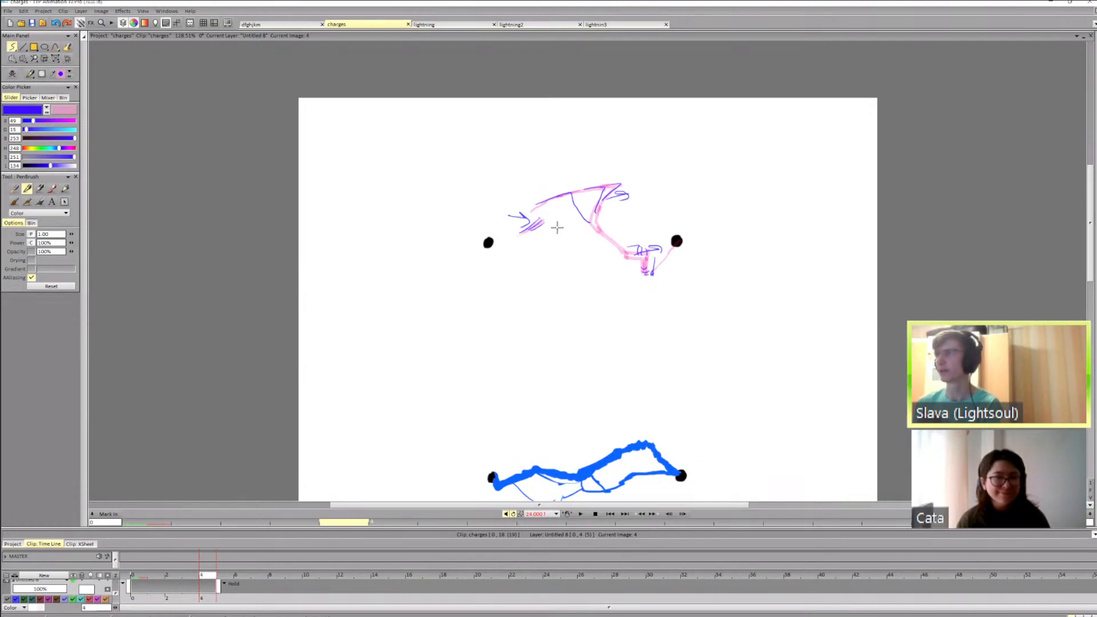
key("Right")
key("Right")
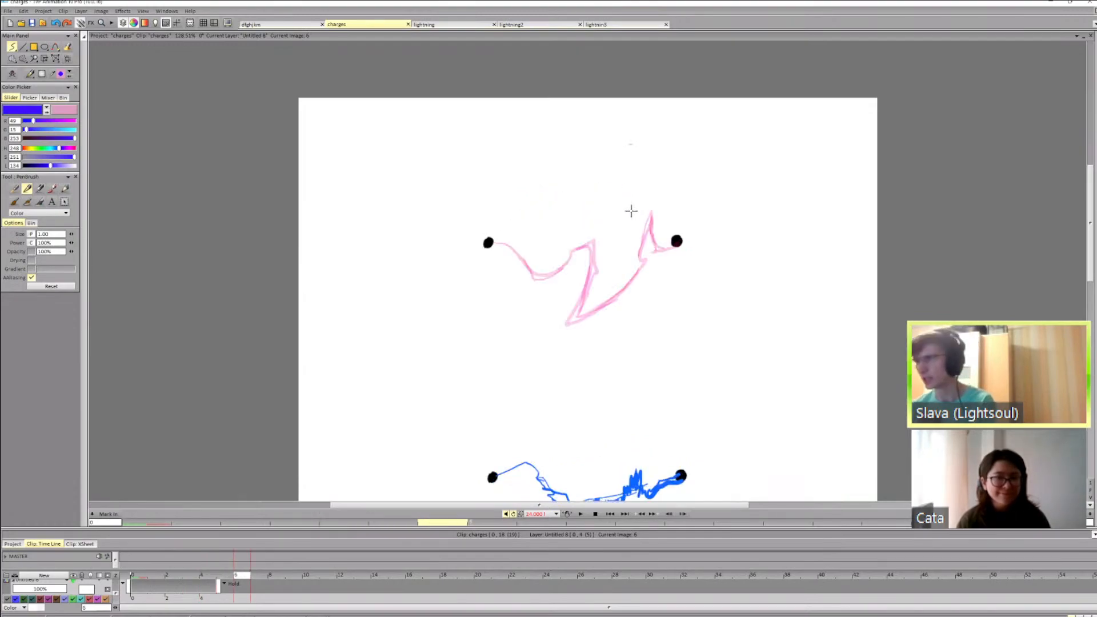
key("Left")
key("Left")
key("Left")
key("Right")
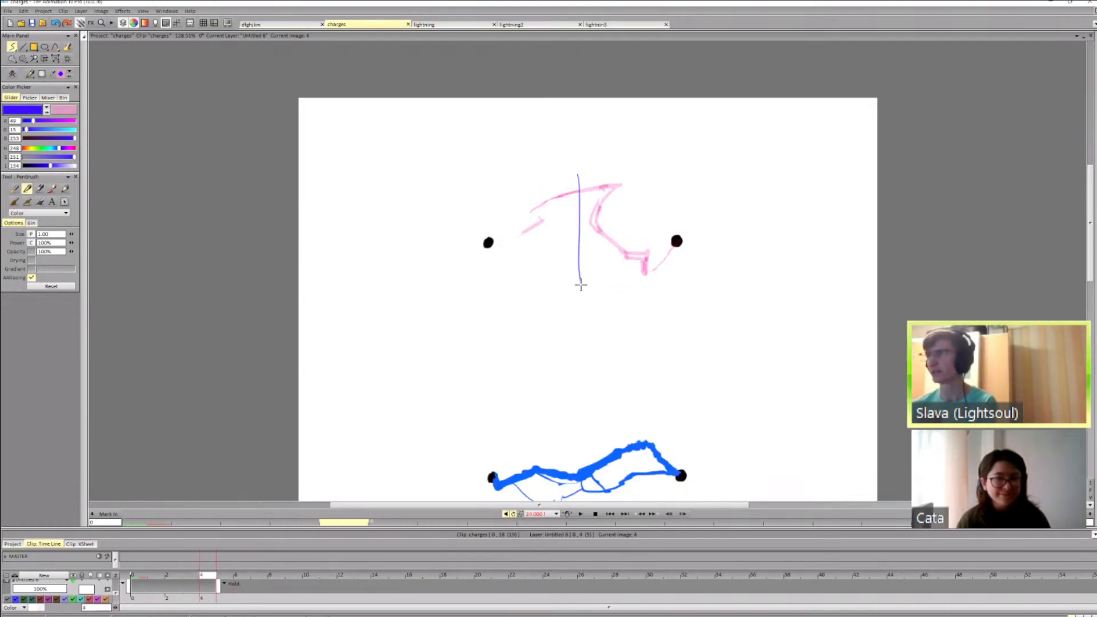
left_click_drag(571, 238, 579, 222)
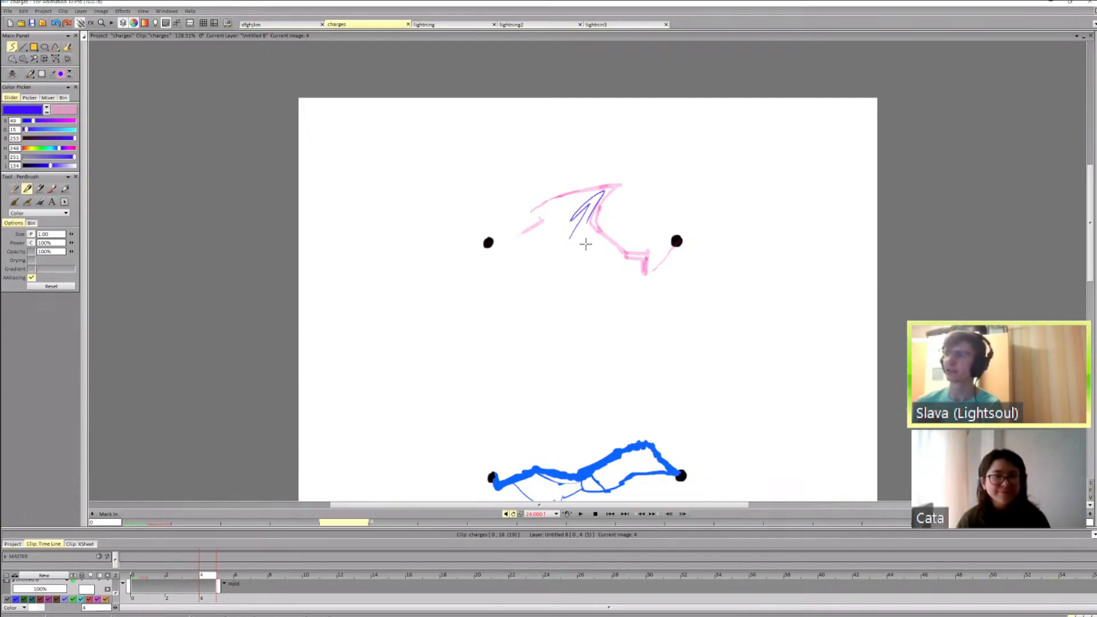
key("Right")
left_click_drag(618, 223, 592, 286)
key("ctrl+z")
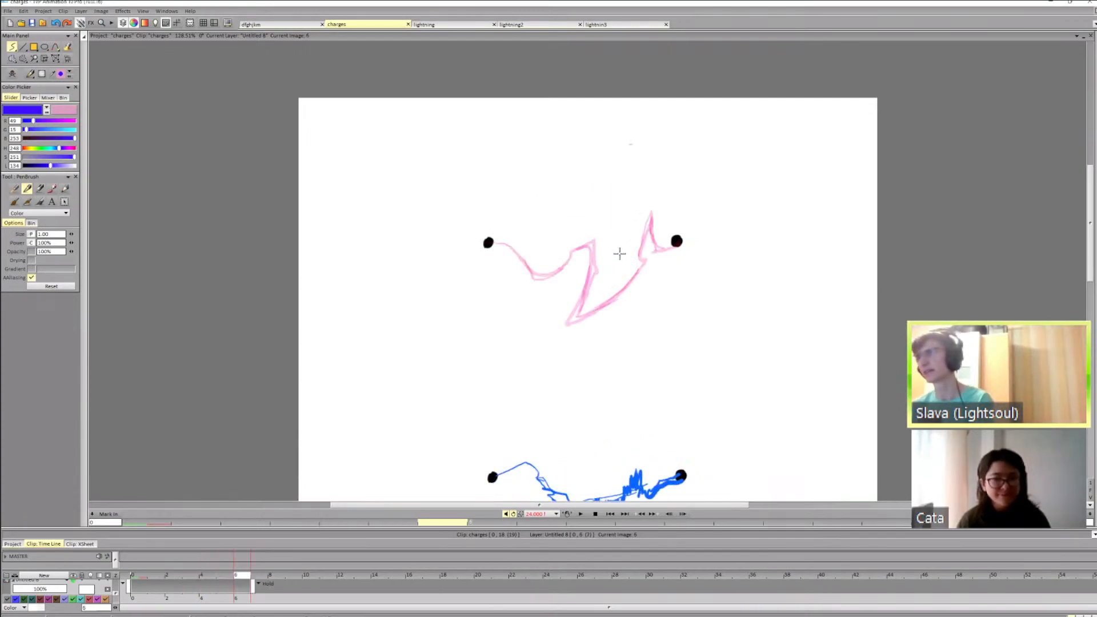
Step: Compare images 4 to 8 and draw blue arrows showing how the upper bolt's tip near the second dot travels up and over
key("Left")
key("Left")
key("Right")
key("Right")
key("Left")
key("Right")
key("Left")
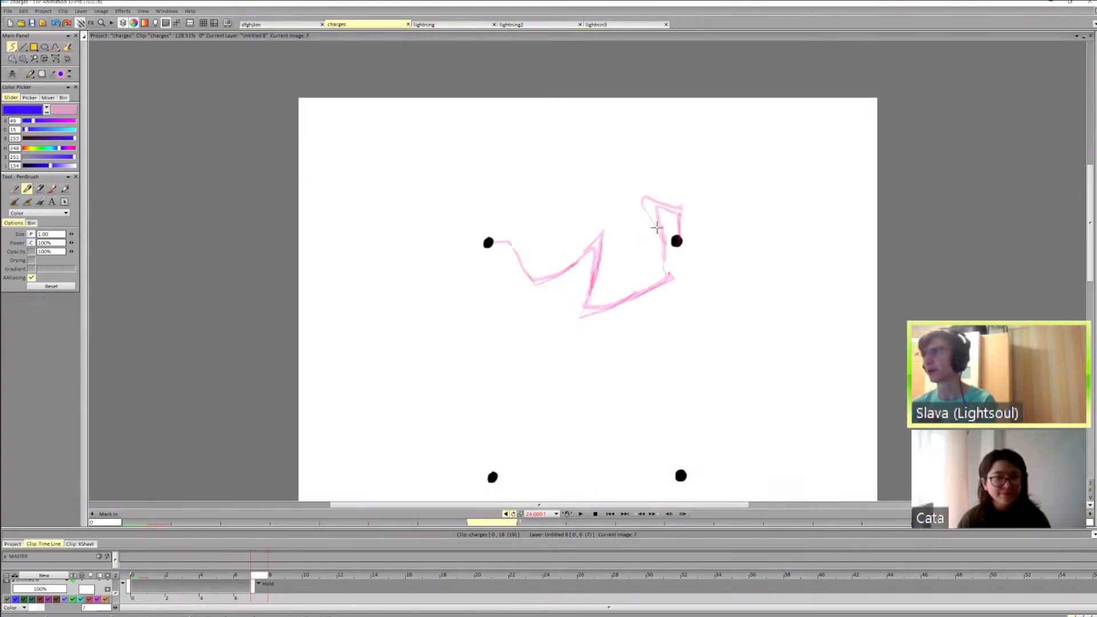
key("Right")
left_click_drag(654, 244, 653, 245)
key("Right")
mouse_move(644, 195)
left_mouse_down()
mouse_move(683, 206)
mouse_move(642, 196)
mouse_move(648, 204)
mouse_move(644, 192)
mouse_move(670, 195)
mouse_move(649, 217)
mouse_move(607, 200)
left_mouse_up()
key("Right")
key("ctrl+z")
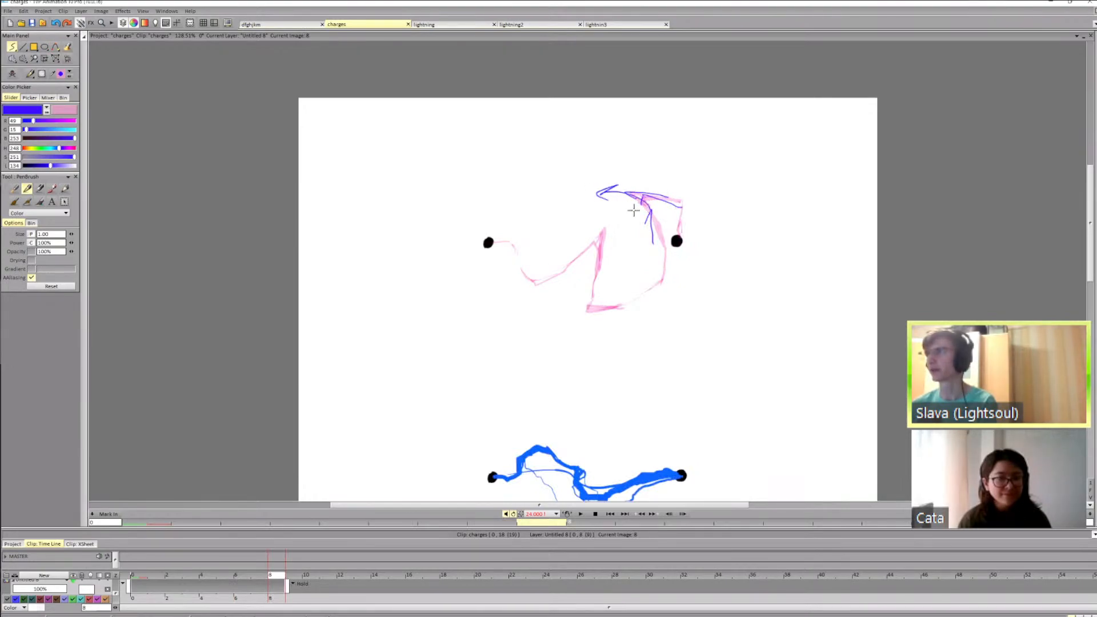
Step: Mark the upward shift of the upper bolt's middle peak with small blue arrows on image 7
key("Left")
key("Left")
key("Left")
key("Right")
key("Left")
key("Left")
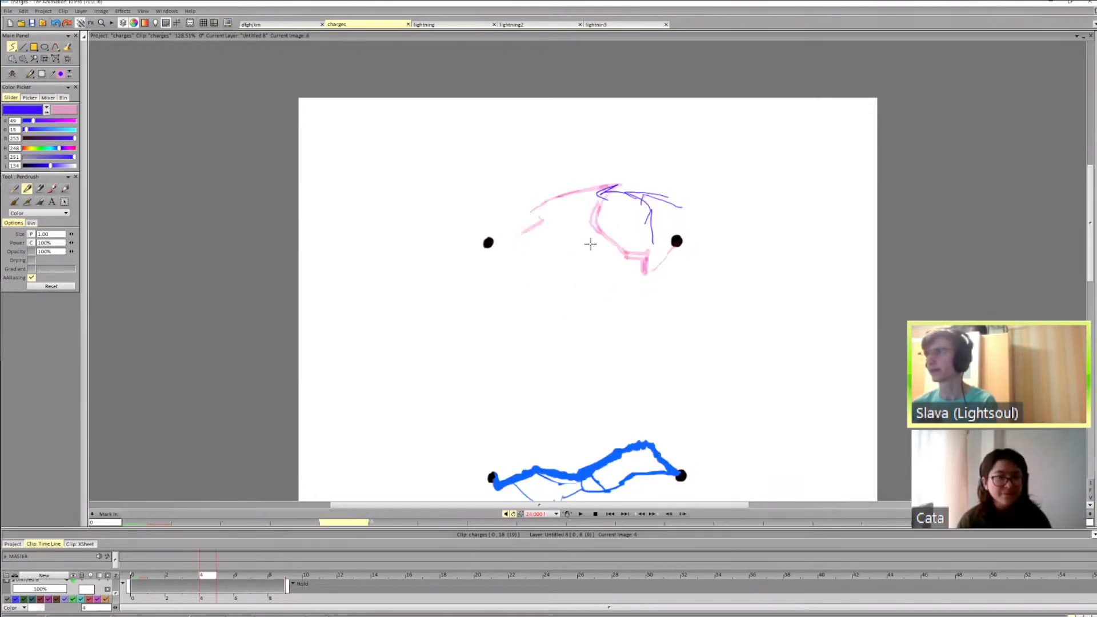
key("Right")
key("Right")
key("Right")
left_click_drag(597, 237, 606, 233)
key("Right")
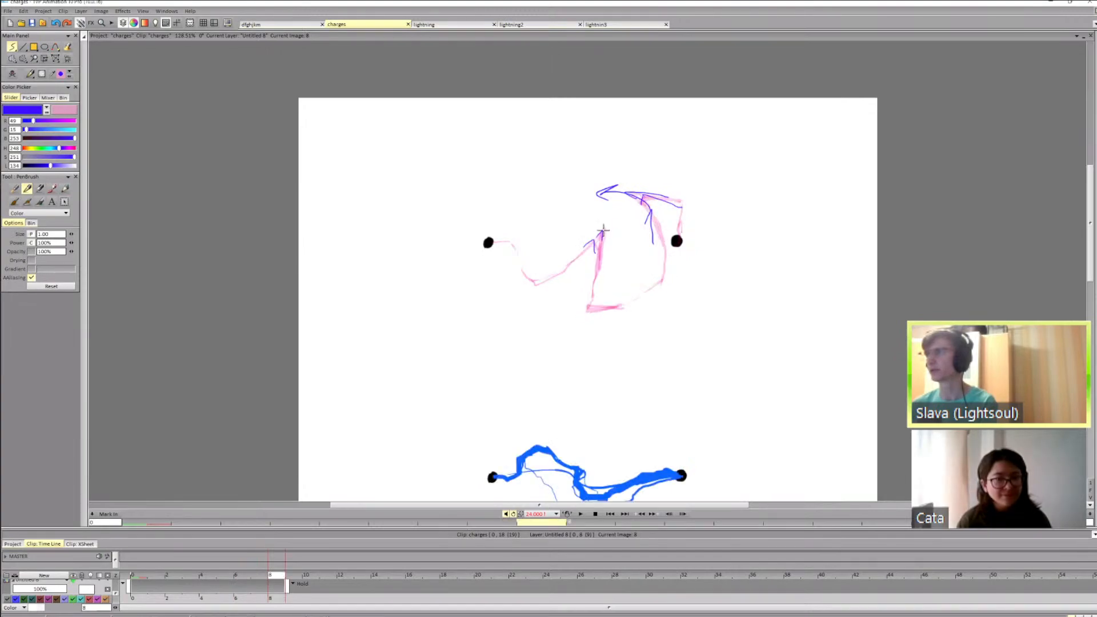
Step: Mark the lowest kink of the upper bolt with a small blue direction arrow on image 7
key("Left")
key("Left")
key("Left")
key("Left")
key("Right")
key("Right")
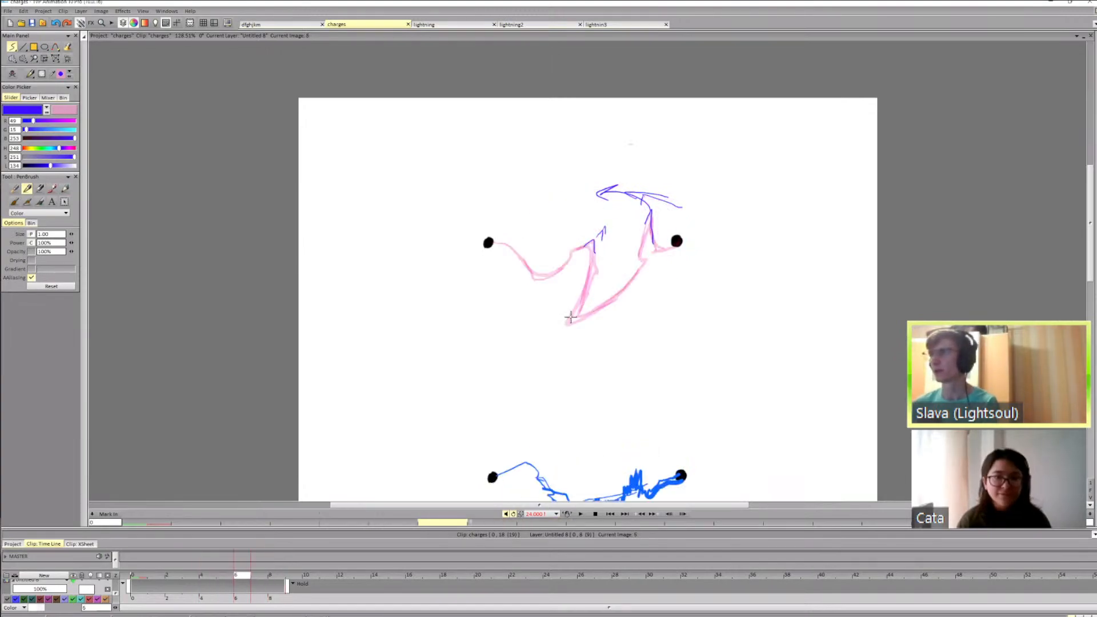
key("Right")
left_click_drag(584, 311, 592, 313)
key("Right")
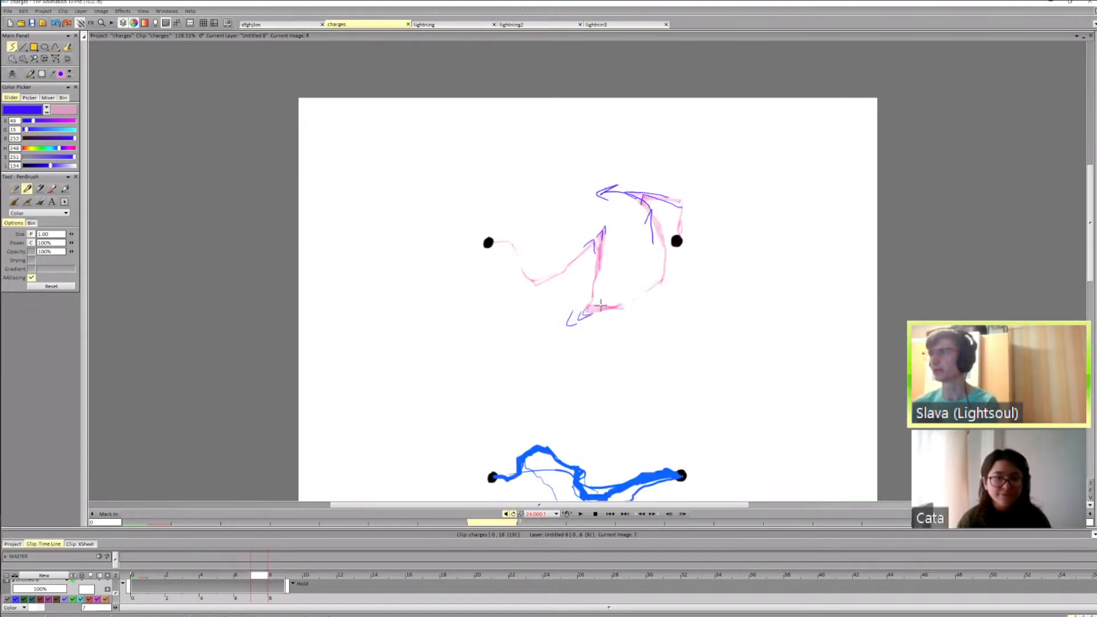
Step: Mark the upper bolt's first trough near the first dot with a small blue arrow on image 7
key("Left")
key("Left")
key("Left")
key("Right")
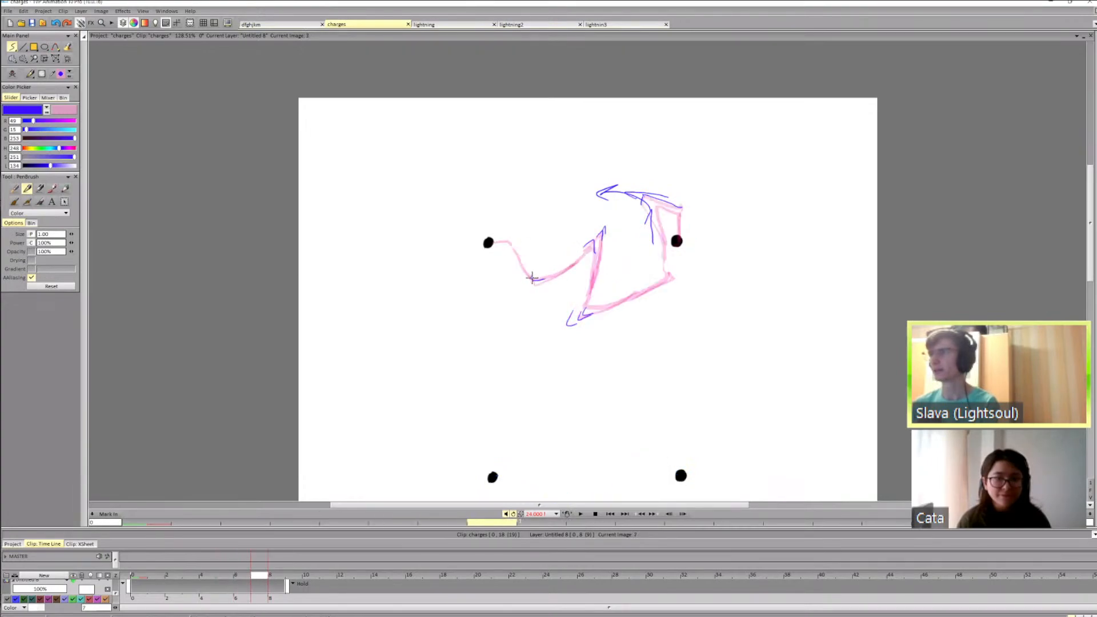
left_click_drag(532, 277, 545, 280)
key("Right")
key("Left")
key("Left")
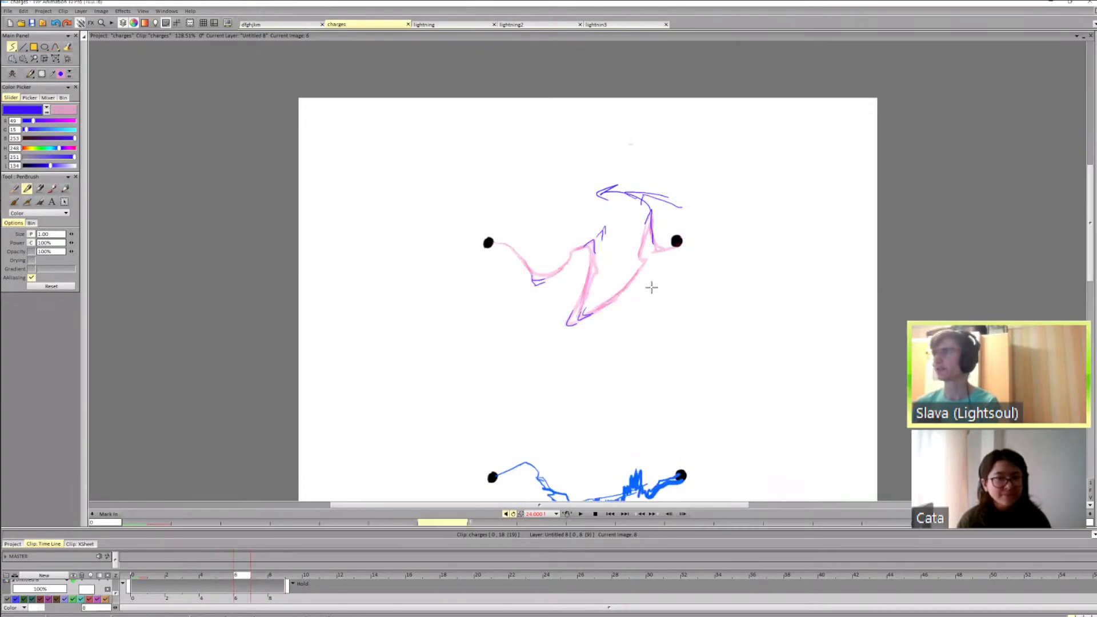
Step: Mark the outward shift of the upper bolt's lower corner near the second dot with blue lines and an arrow
key("Left")
key("Right")
key("Right")
mouse_move(647, 260)
left_mouse_down()
mouse_move(678, 284)
mouse_move(631, 299)
mouse_move(638, 255)
mouse_move(669, 264)
left_mouse_up()
key("Right")
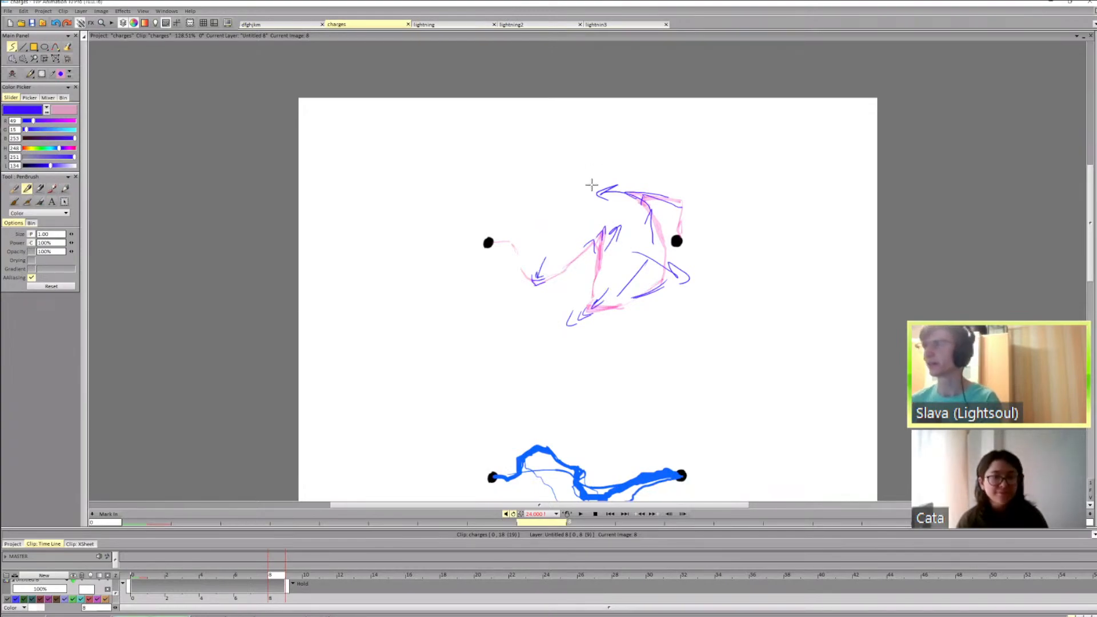
key("ctrl+z")
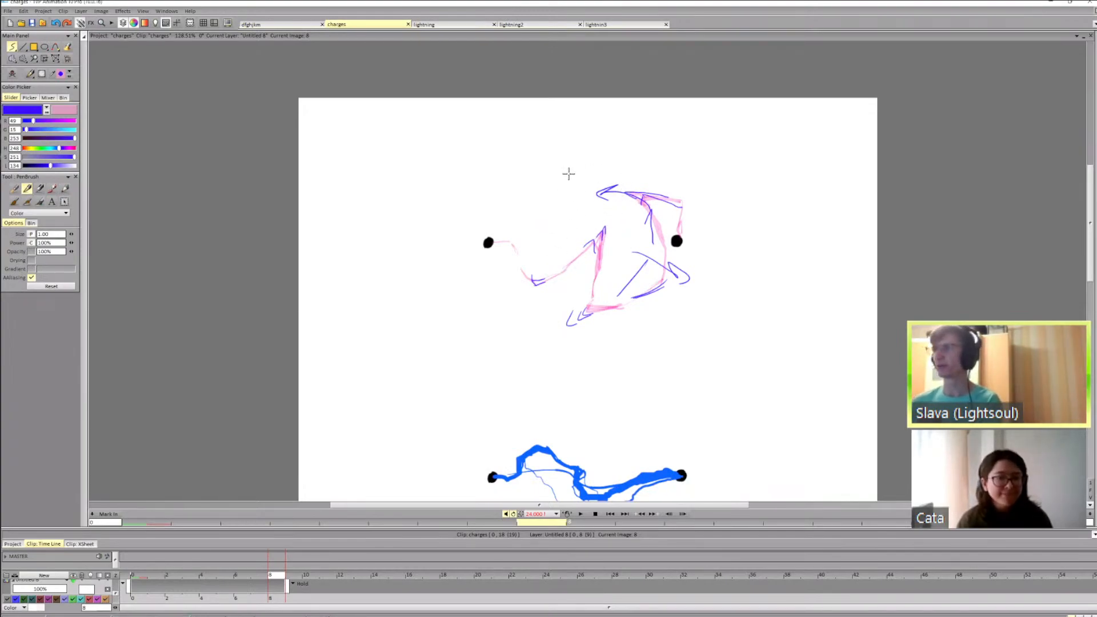
Step: Draw long blue direction arrows over the first trough and middle slopes on image 8, and clear all the blue marks
left_click_drag(569, 174, 543, 262)
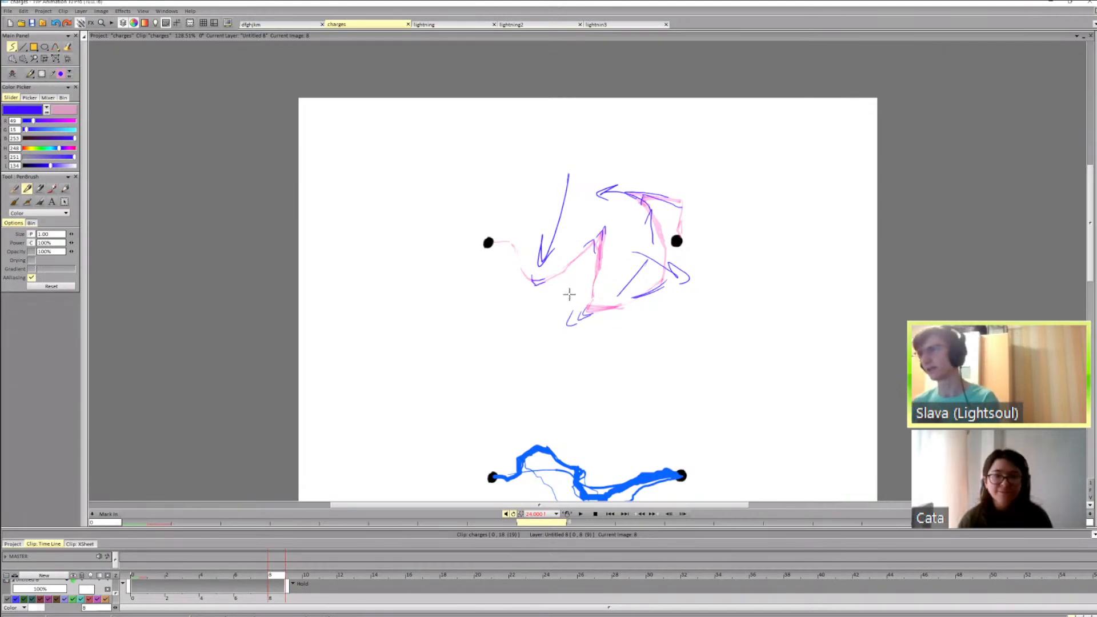
left_click_drag(584, 271, 560, 313)
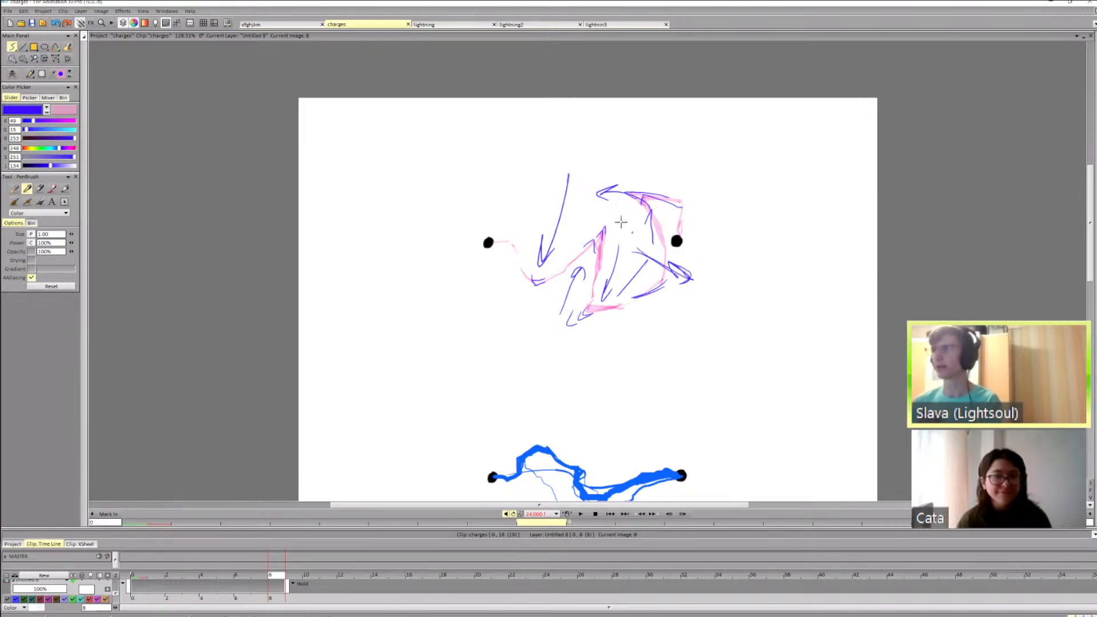
key("ctrl+z")
key("Delete")
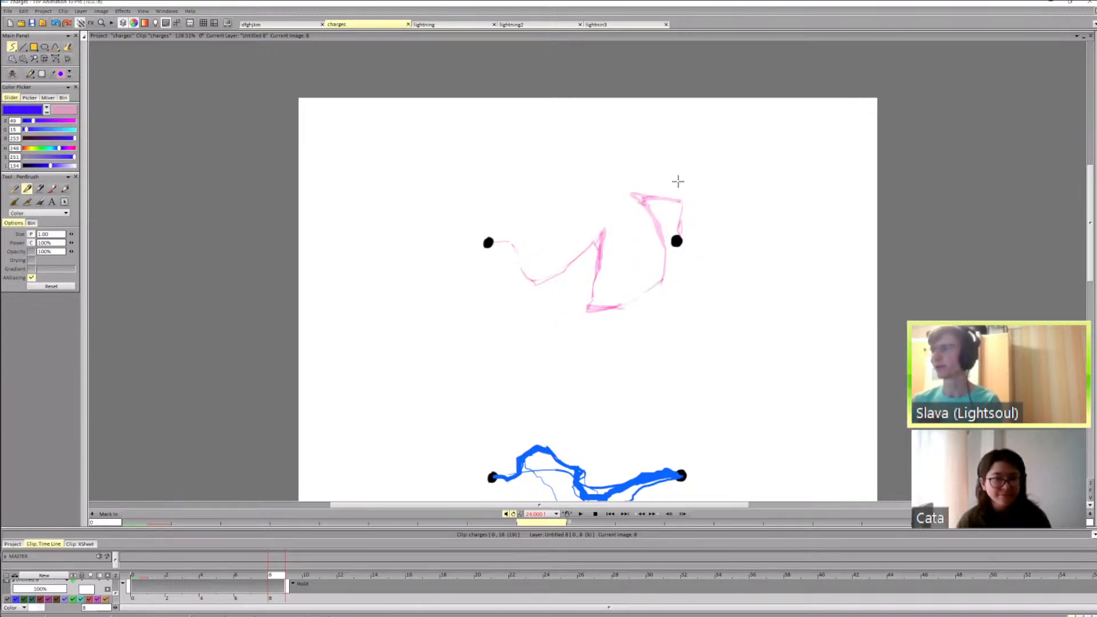
Step: Draw alternating downward and upward blue arrows along the upper bolt's successive bends on image 8
key("Right")
key("Left")
left_click_drag(568, 185, 549, 262)
left_click_drag(565, 190, 551, 258)
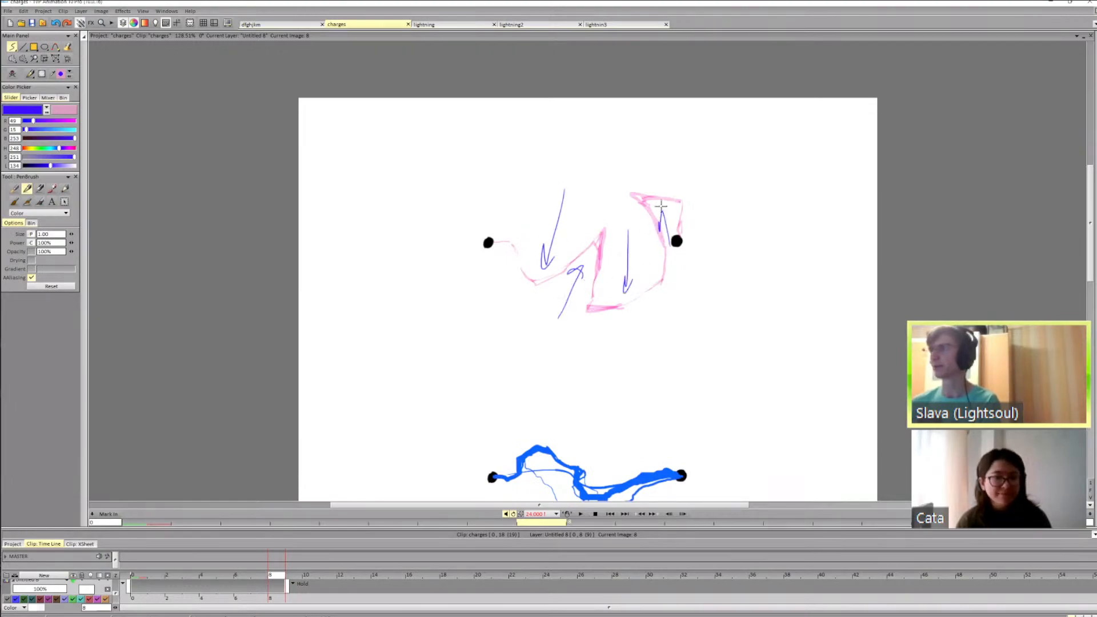
left_click_drag(662, 206, 674, 228)
Step: Flip back and forth through images 8 to 14 to compare the upper bolt's shapes around the nearly empty image 11
key("Right")
key("Right")
key("Right")
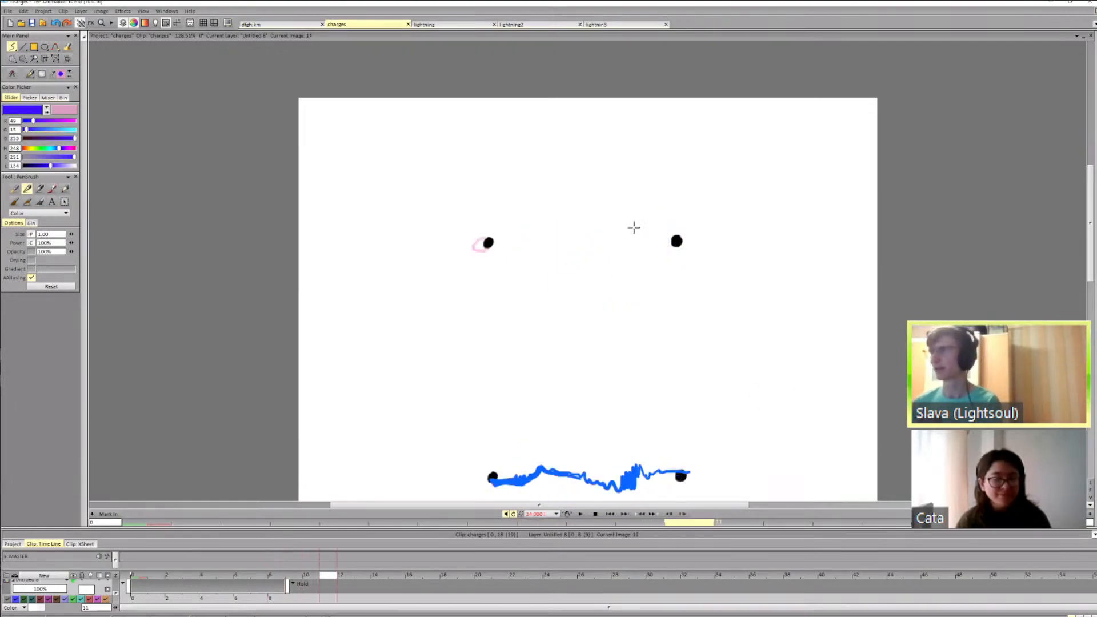
key("Left")
key("Left")
key("Left")
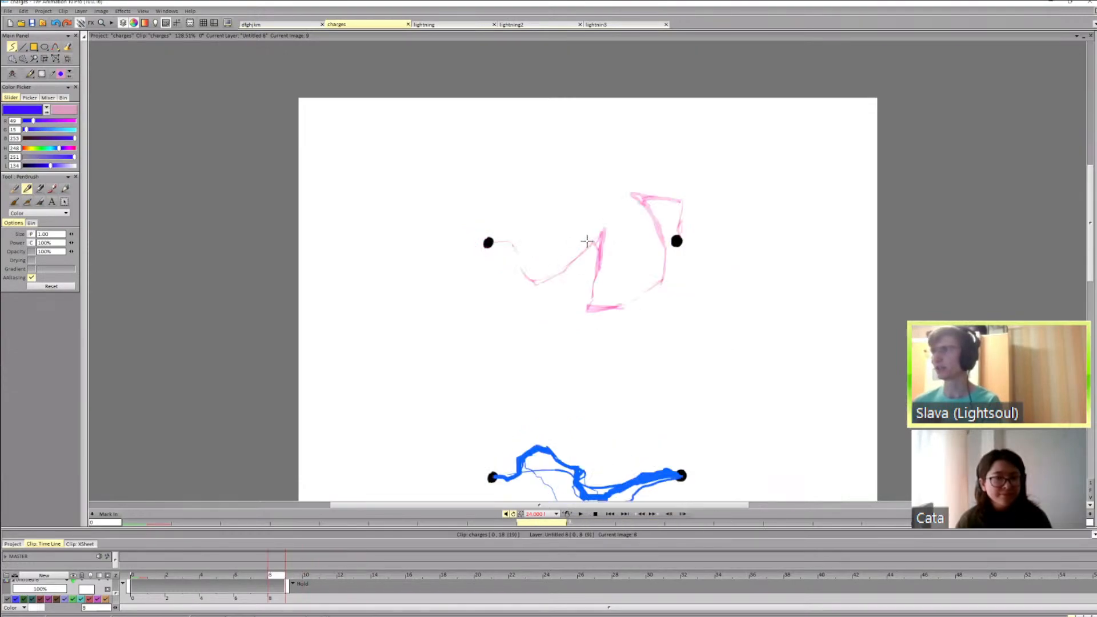
key("Right")
key("Right")
key("Right")
key("Right")
key("Left")
key("Left")
key("Left")
key("Left")
key("Right")
key("Right")
key("Right")
key("Right")
key("Left")
key("Left")
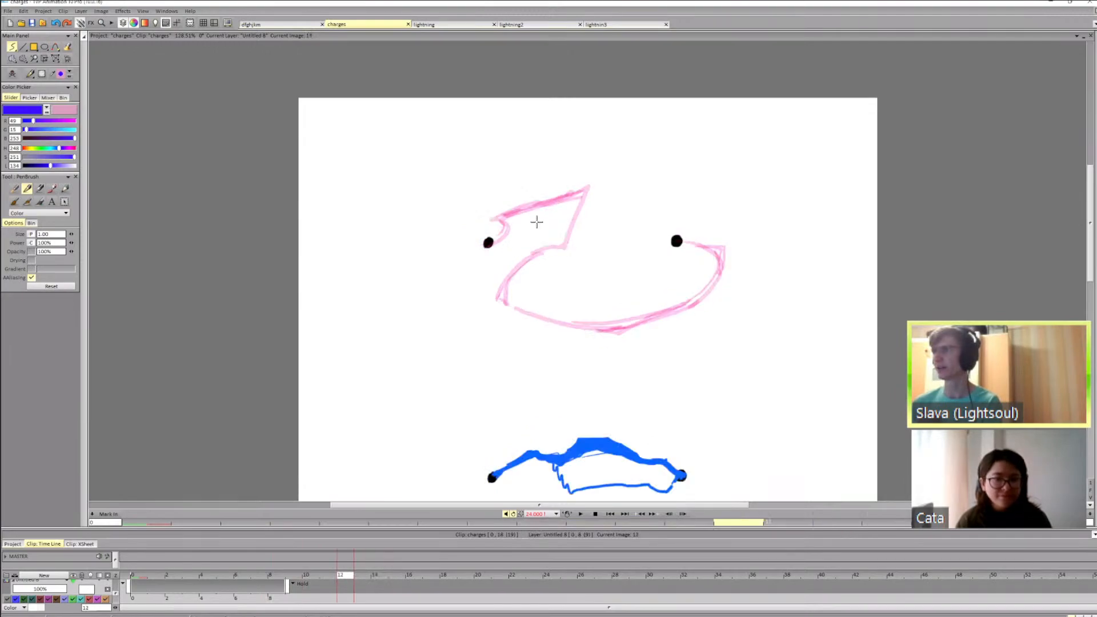
key("Right")
key("Right")
key("Left")
key("Right")
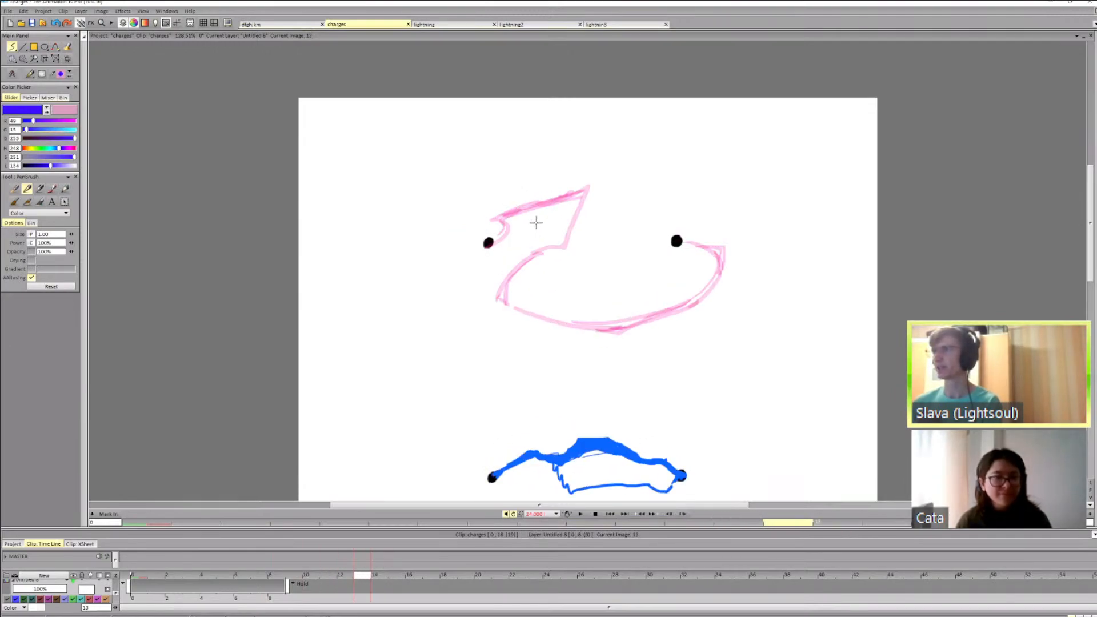
Step: Trace the upper bolt's first crest and its rising line with thin blue strokes on images 12 to 14
key("Left")
left_click_drag(492, 220, 539, 239)
key("Right")
key("Left")
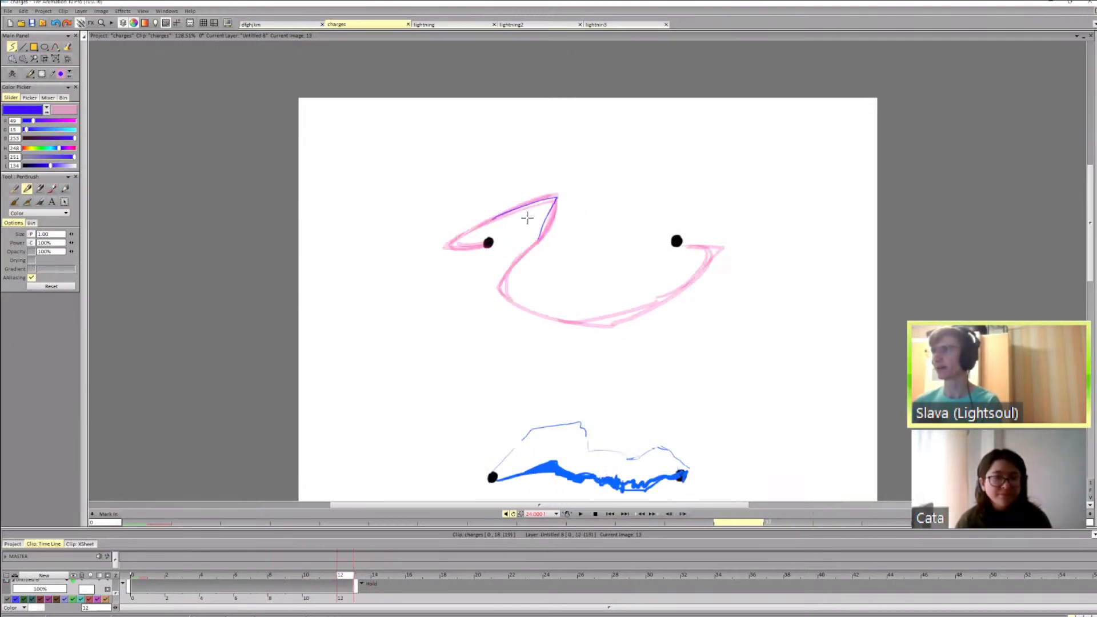
key("ctrl+z")
key("Right")
mouse_move(468, 230)
left_mouse_down()
mouse_move(482, 250)
mouse_move(501, 217)
left_mouse_up()
key("Right")
left_click_drag(521, 213, 505, 237)
key("Left")
key("Left")
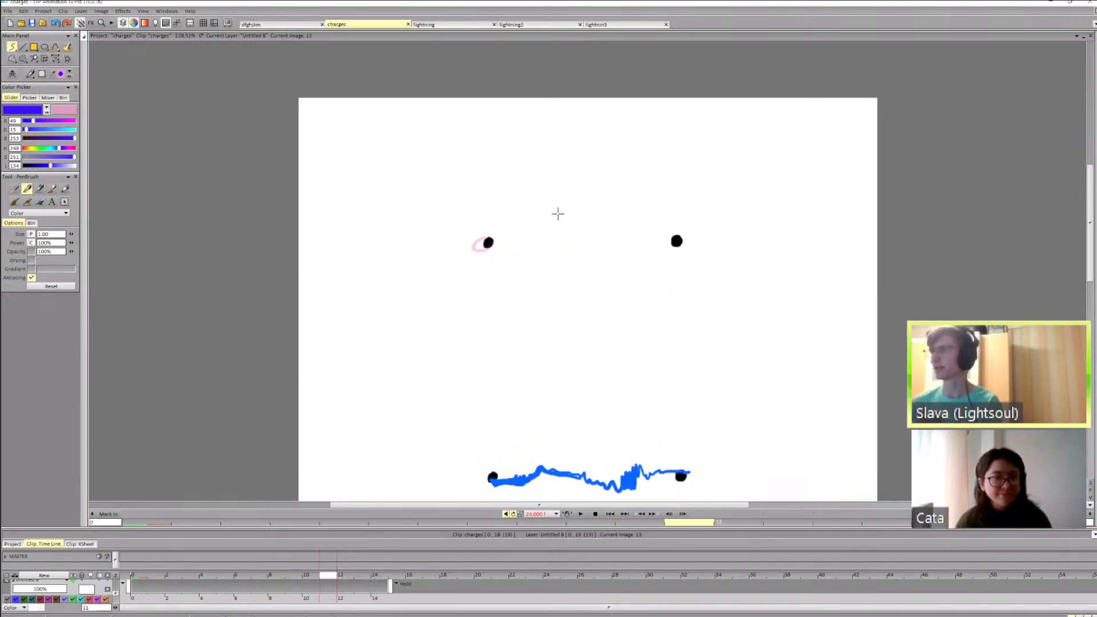
Step: Mark the slope behind the crest and the curve below the second dot in blue from image 12 onward, and undo the marks
key("Right")
left_click_drag(559, 196, 546, 240)
left_click_drag(578, 196, 568, 239)
key("Right")
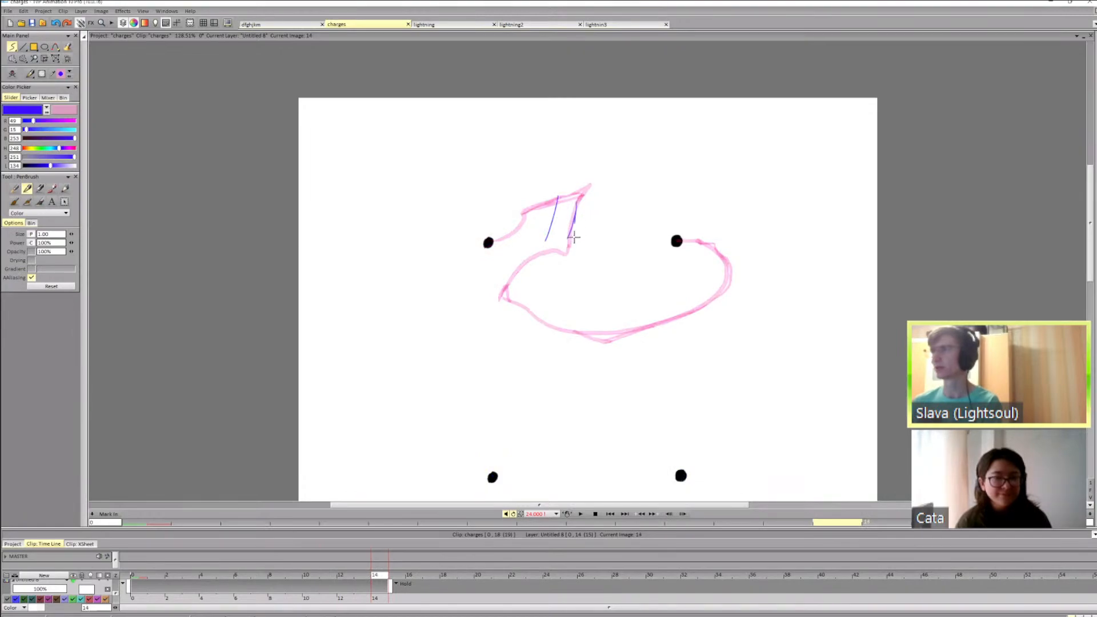
key("Left")
key("Left")
key("Right")
mouse_move(695, 281)
left_mouse_down()
mouse_move(657, 307)
mouse_move(676, 312)
left_mouse_up()
key("Right")
key("ctrl+z")
key("ctrl+z")
key("ctrl+z")
Step: Mark the beginning of the upper bolt's lower curve with short blue lines while comparing images 12 to 14
key("Left")
key("Left")
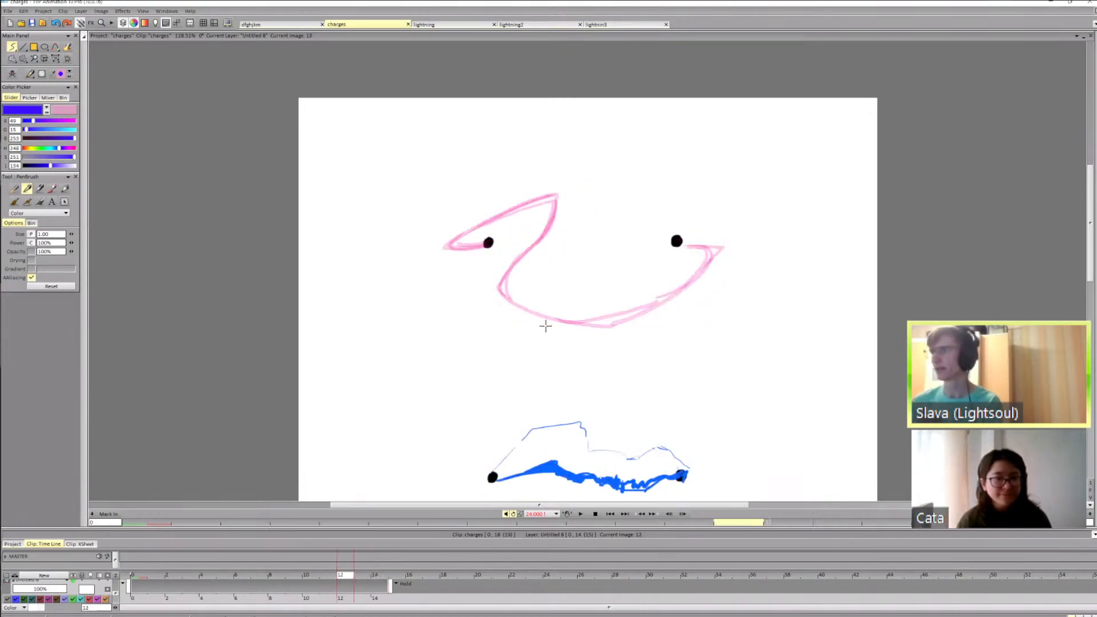
key("Left")
key("Right")
key("Right")
left_click_drag(526, 306, 544, 321)
key("Right")
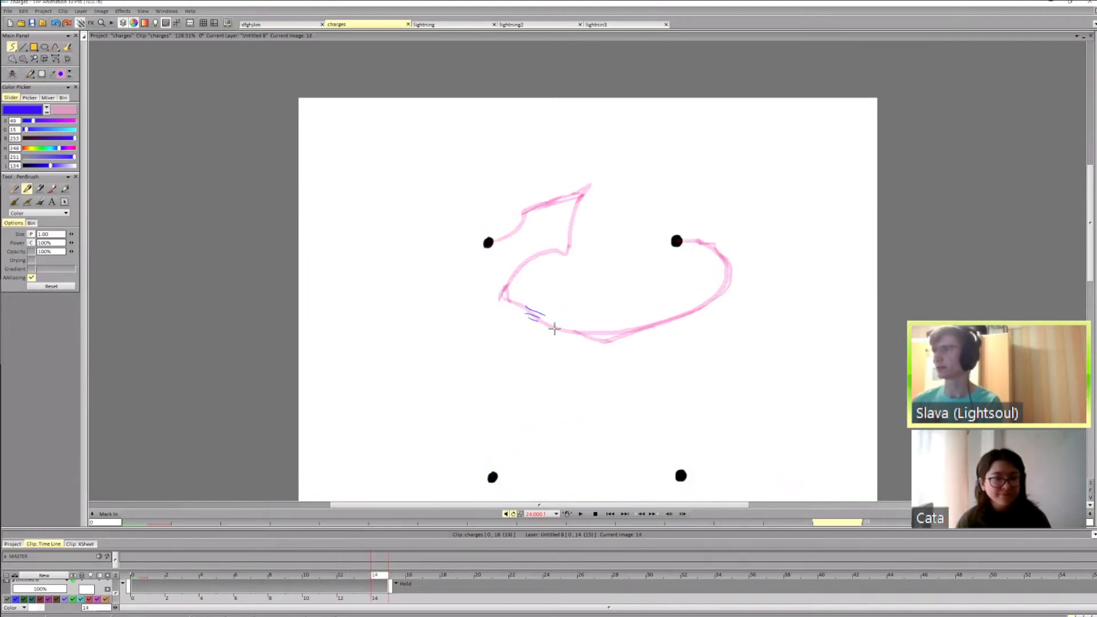
key("Right")
key("Right")
key("Left")
key("Left")
key("Left")
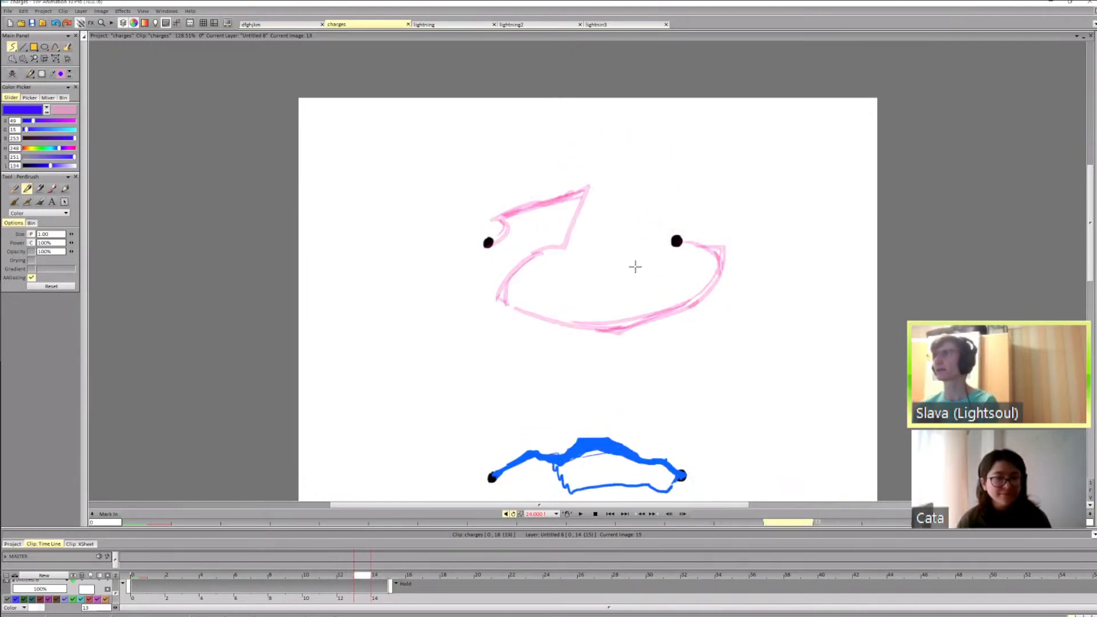
Step: Circle the upper bolt's large lower curve near the second dot on image 13 and compare it with the following images
key("Right")
key("Left")
left_click_drag(641, 247, 700, 348)
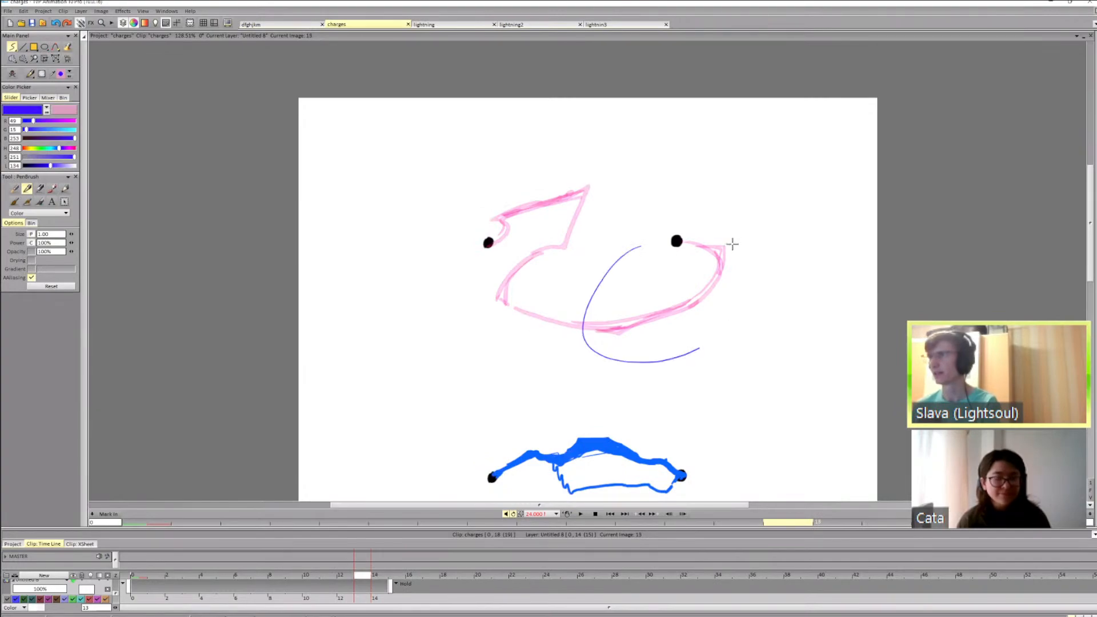
left_click_drag(732, 244, 669, 223)
key("Right")
key("Right")
key("Right")
key("Left")
key("Left")
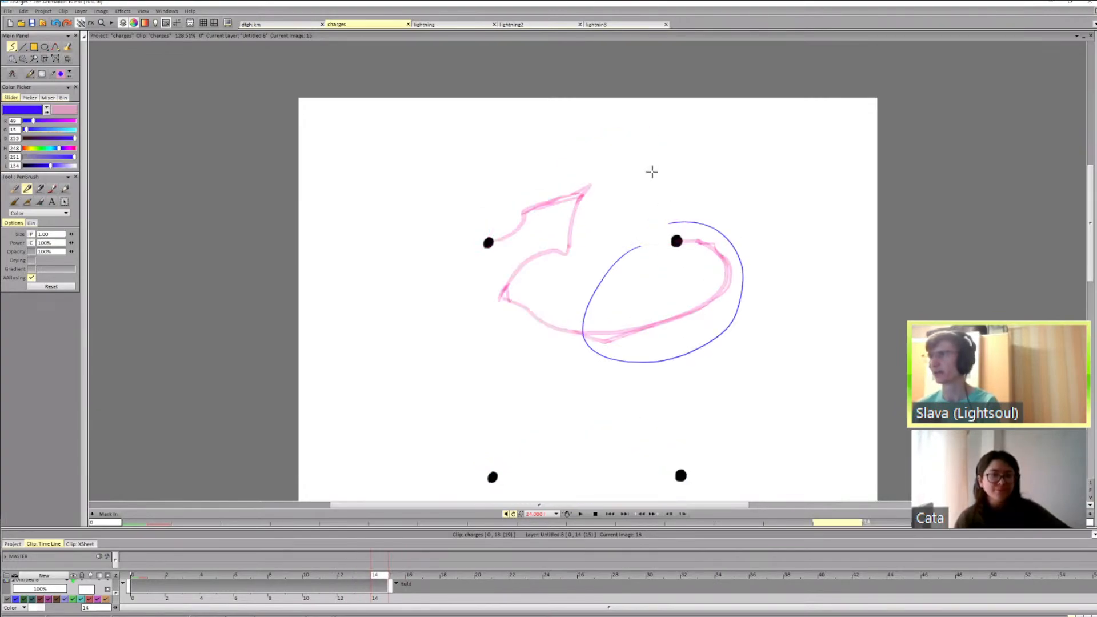
key("Right")
key("Right")
key("Right")
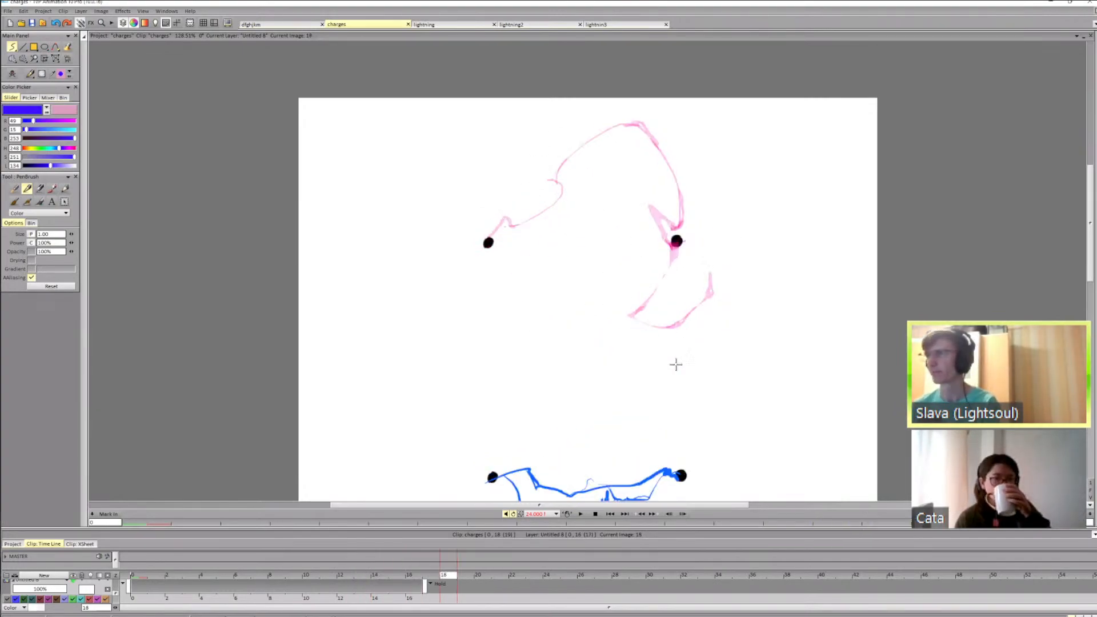
key("Left")
Step: Replace the extended annotation layer with a blank single-image layer and go to image 0
left_click_drag(398, 597, 118, 595)
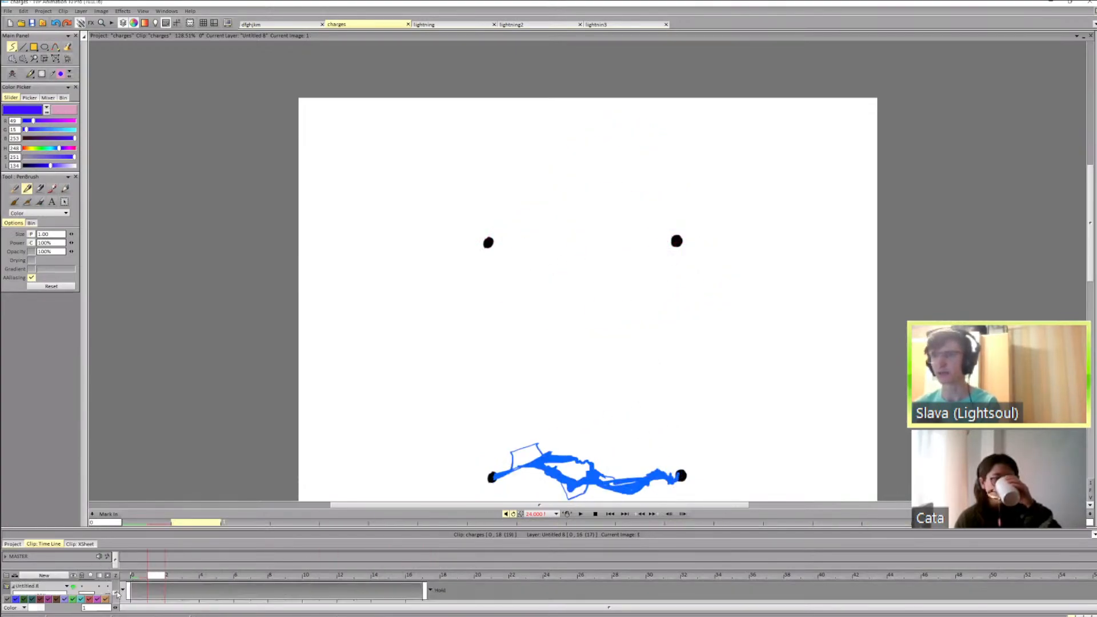
left_click(67, 586)
mouse_move(94, 535)
left_click(132, 537)
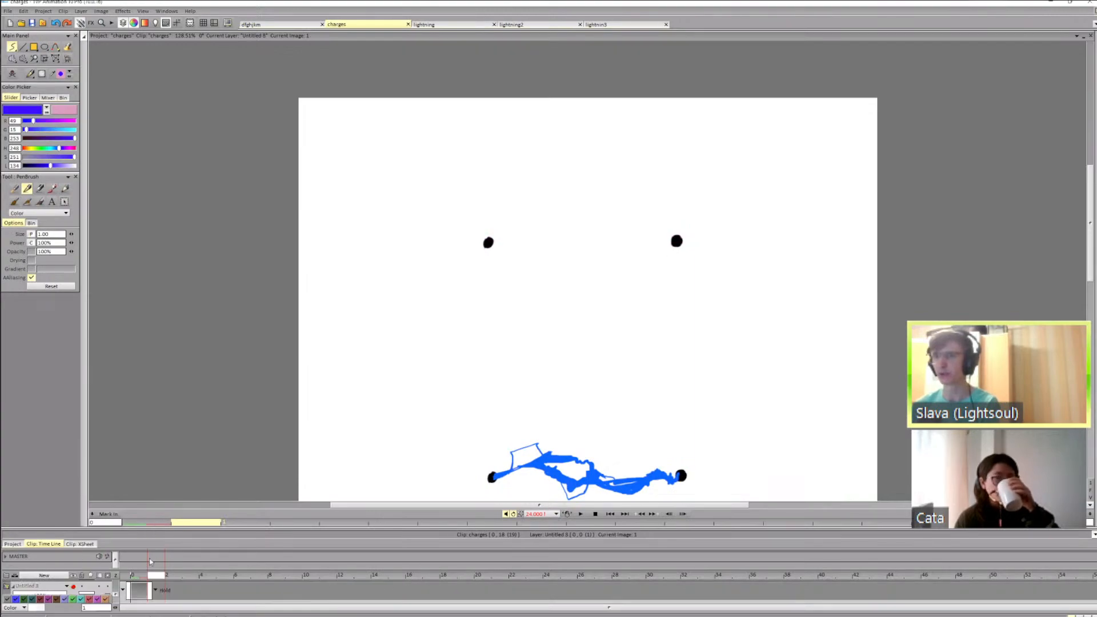
left_click(142, 598)
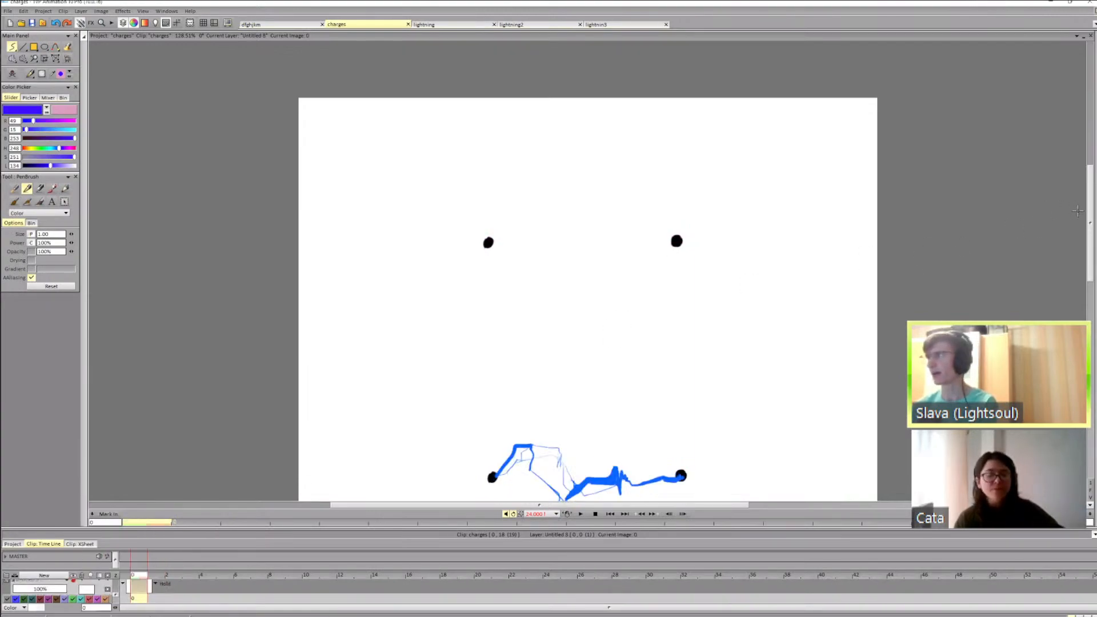
Step: Bring the lower bolts into view and play the charges animation
scroll(631, 285, "down", 3)
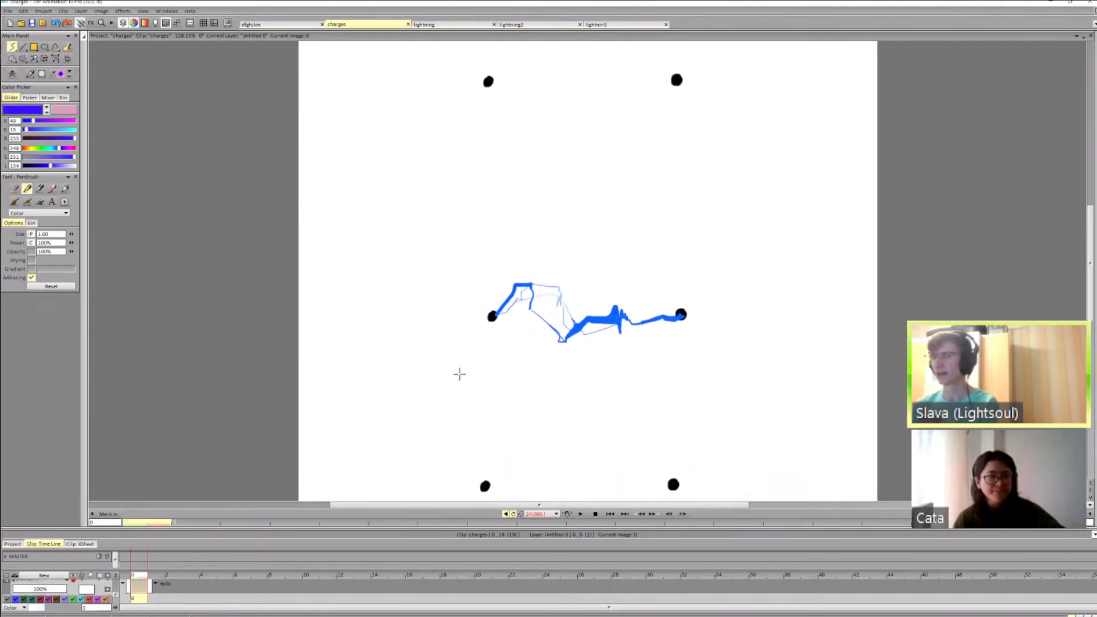
mouse_move(456, 285)
left_mouse_down()
mouse_move(444, 343)
mouse_move(486, 272)
left_mouse_up()
key("ctrl+z")
left_click(580, 515)
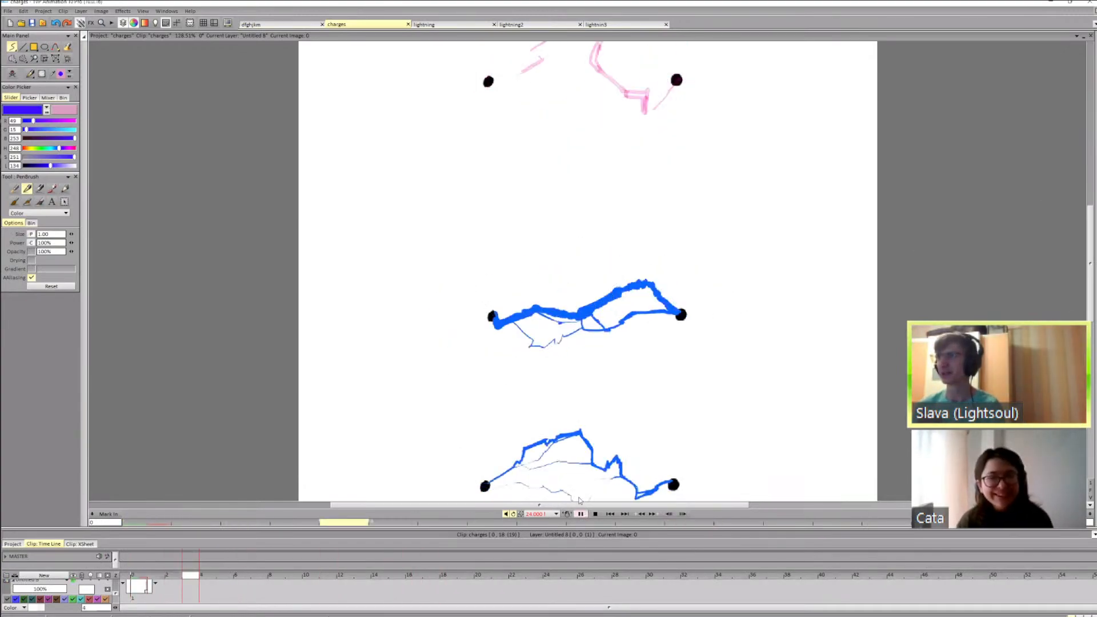
Step: Stop at image 0, set the pen to red at size 4.00 and trace the middle bolt's overall wave there
left_click(148, 602)
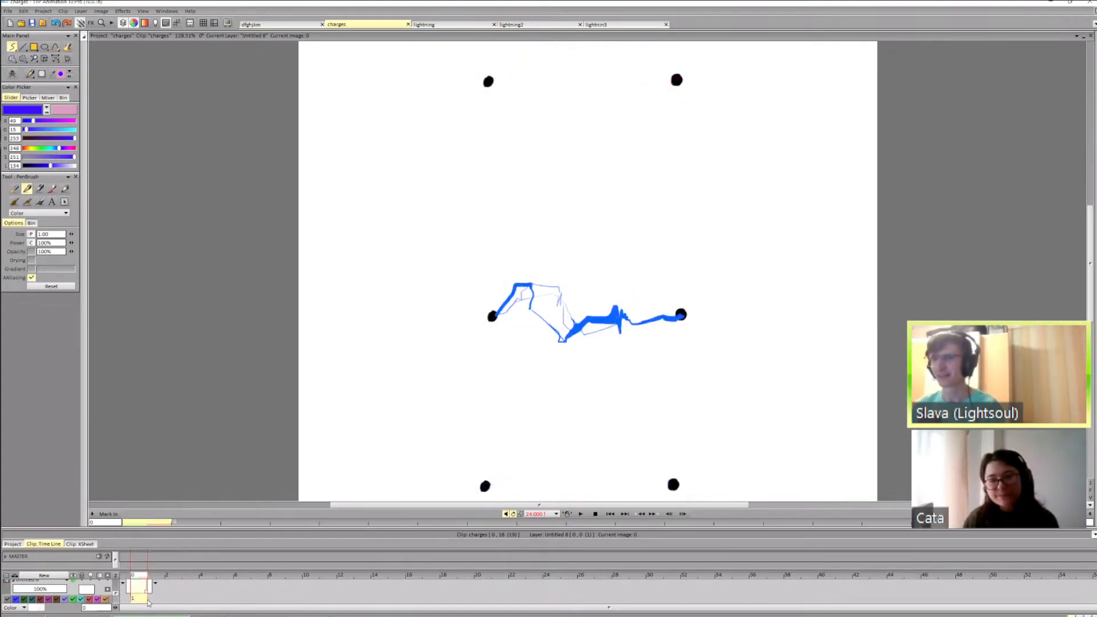
key("ctrl+z")
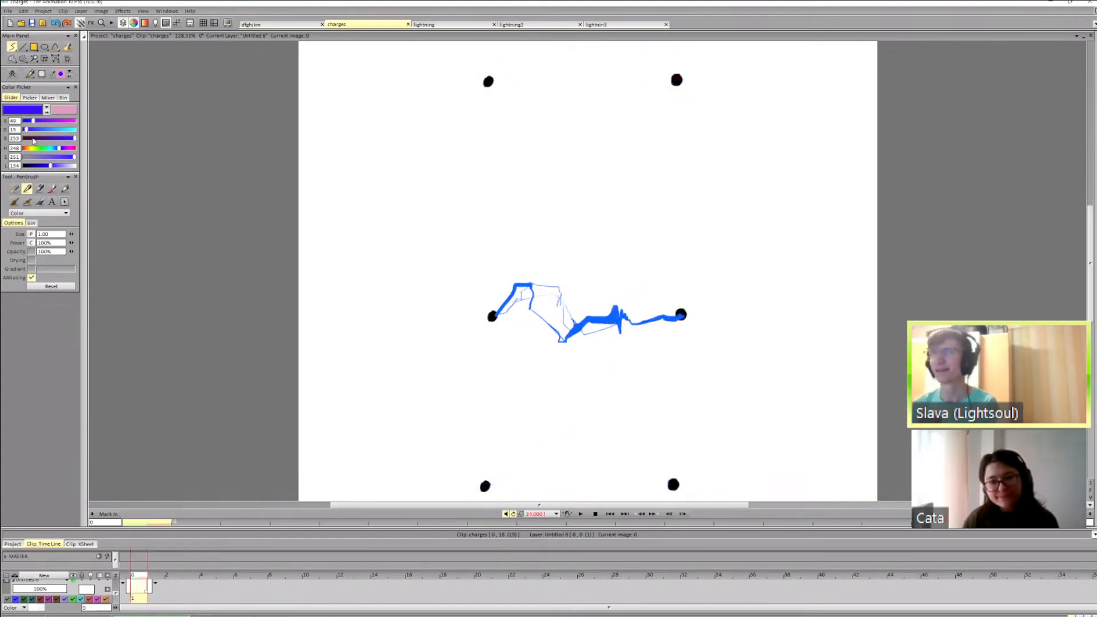
mouse_move(59, 148)
left_mouse_down()
mouse_move(83, 152)
mouse_move(46, 166)
left_mouse_up()
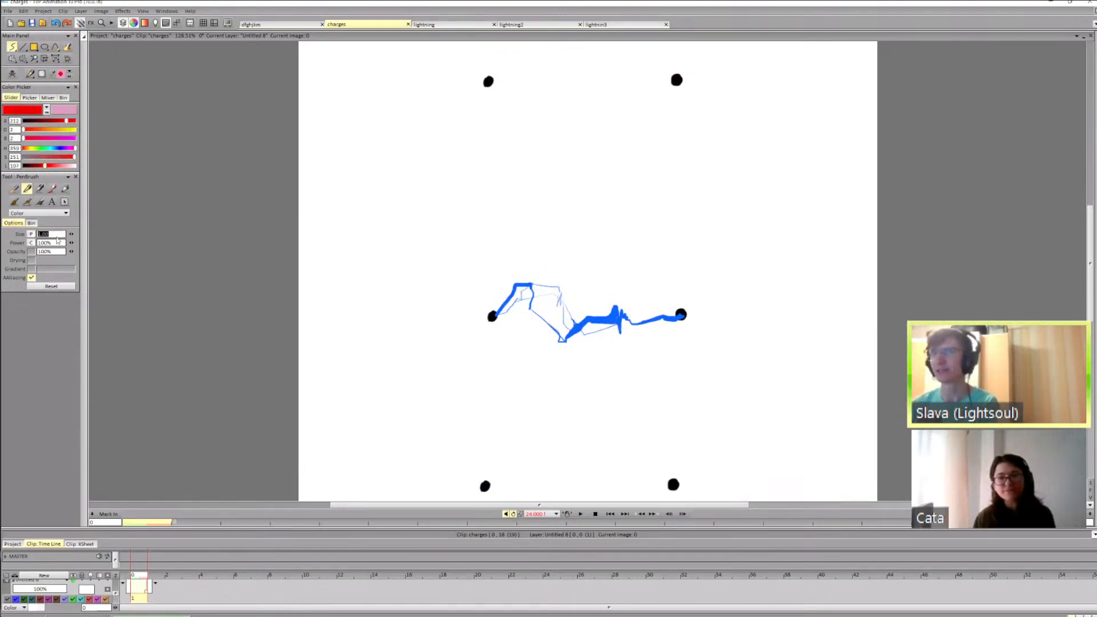
mouse_move(497, 307)
left_mouse_down()
mouse_move(594, 331)
mouse_move(681, 315)
left_mouse_up()
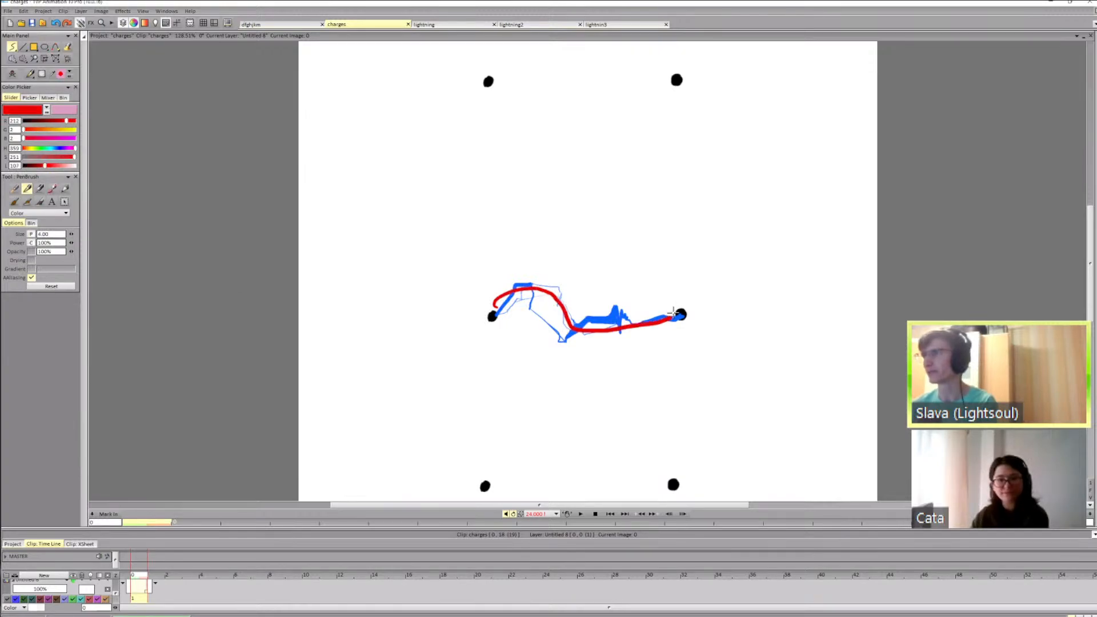
Step: Trace the middle bolt's overall wave with a smooth red curve on images 1 and 2
key("Right")
mouse_move(513, 310)
left_mouse_down()
mouse_move(598, 314)
mouse_move(646, 330)
left_mouse_up()
key("Left")
key("Right")
key("Right")
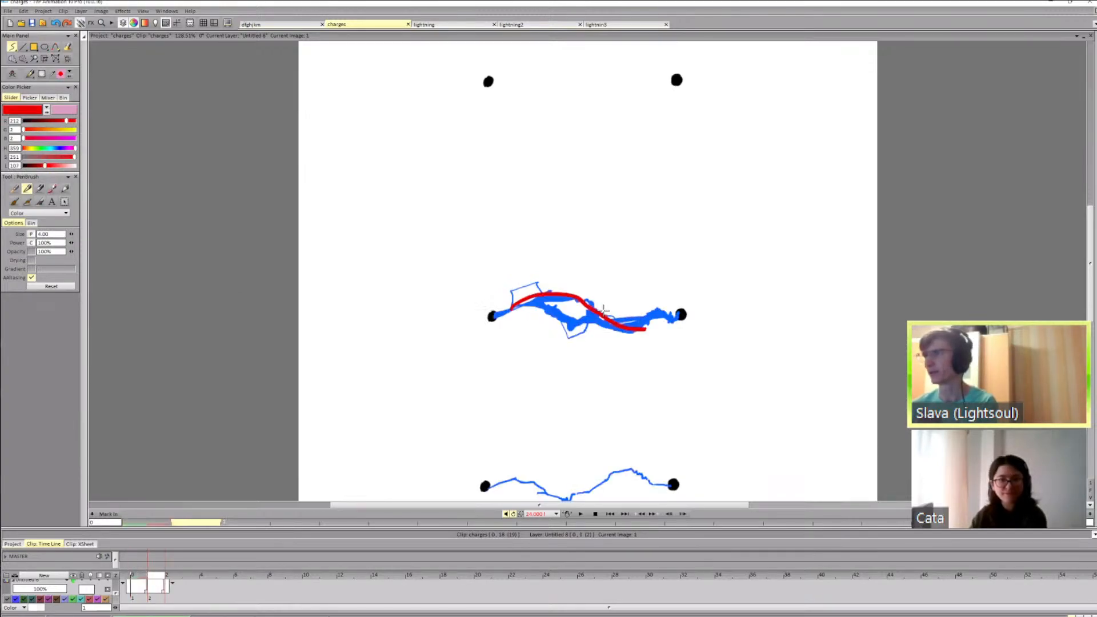
key("Left")
key("Right")
mouse_move(508, 313)
left_mouse_down()
mouse_move(527, 294)
mouse_move(581, 326)
mouse_move(652, 316)
left_mouse_up()
Step: Trace the middle bolt's main wave in red on images 4, 5 and 6, comparing neighbouring images
key("Right")
key("Right")
mouse_move(495, 318)
left_mouse_down()
mouse_move(602, 301)
mouse_move(680, 313)
left_mouse_up()
key("Right")
key("Left")
key("Left")
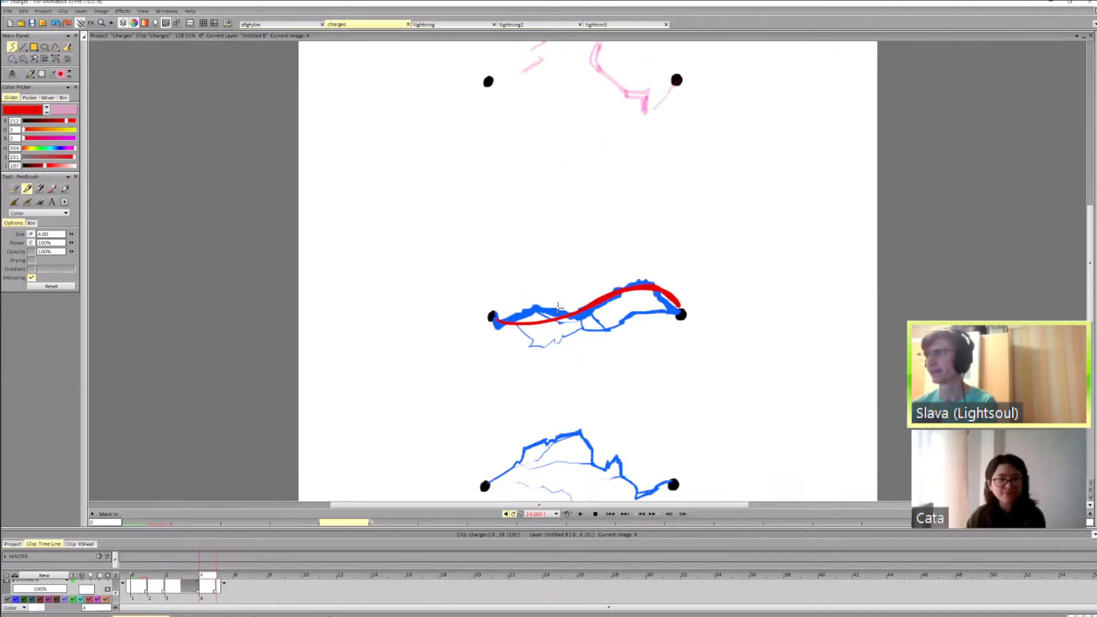
key("Right")
key("Right")
mouse_move(508, 316)
left_mouse_down()
mouse_move(608, 343)
mouse_move(618, 327)
mouse_move(673, 315)
left_mouse_up()
key("Right")
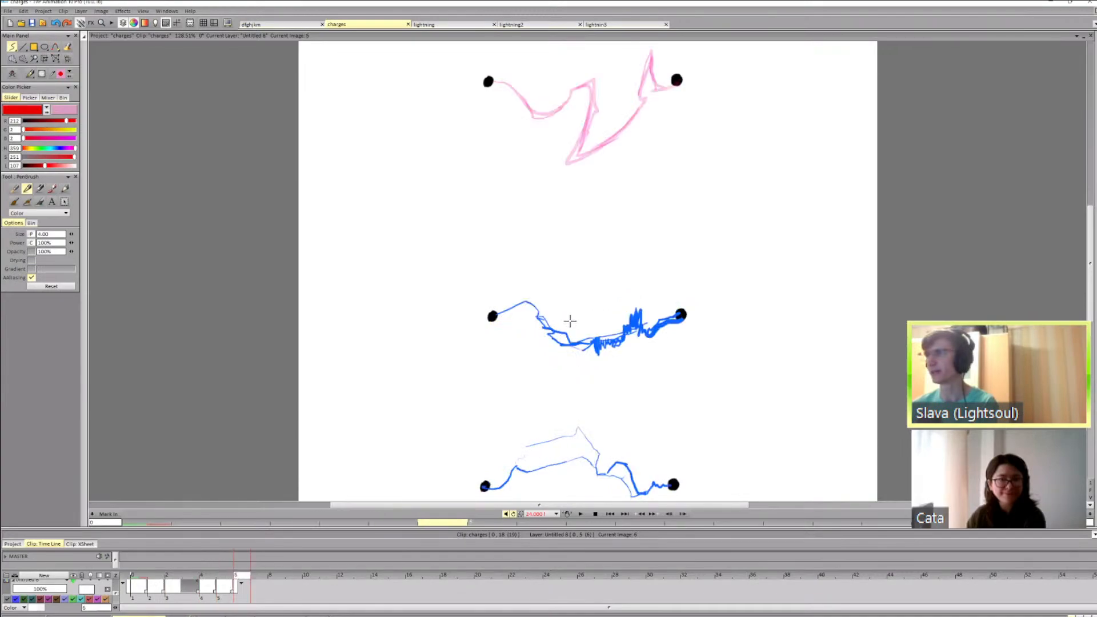
mouse_move(527, 311)
left_mouse_down()
mouse_move(635, 331)
mouse_move(670, 316)
left_mouse_up()
Step: Skip the empty image 7 and trace the middle bolt's wave in red on images 8 and 9
key("Left")
key("Right")
key("Right")
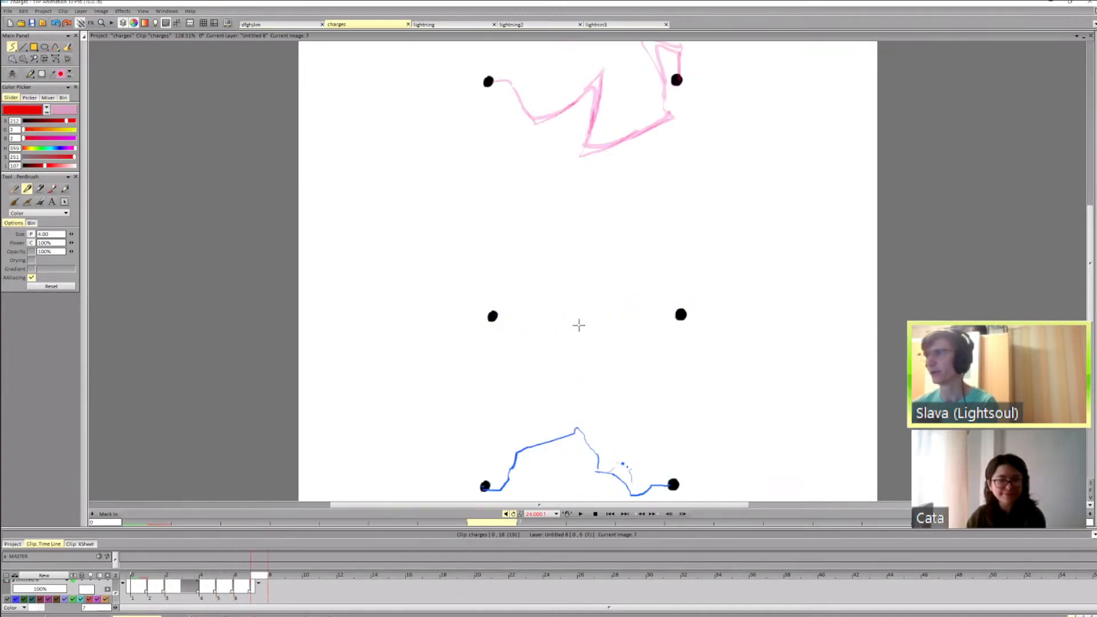
key("Right")
left_click_drag(508, 309, 666, 311)
key("Right")
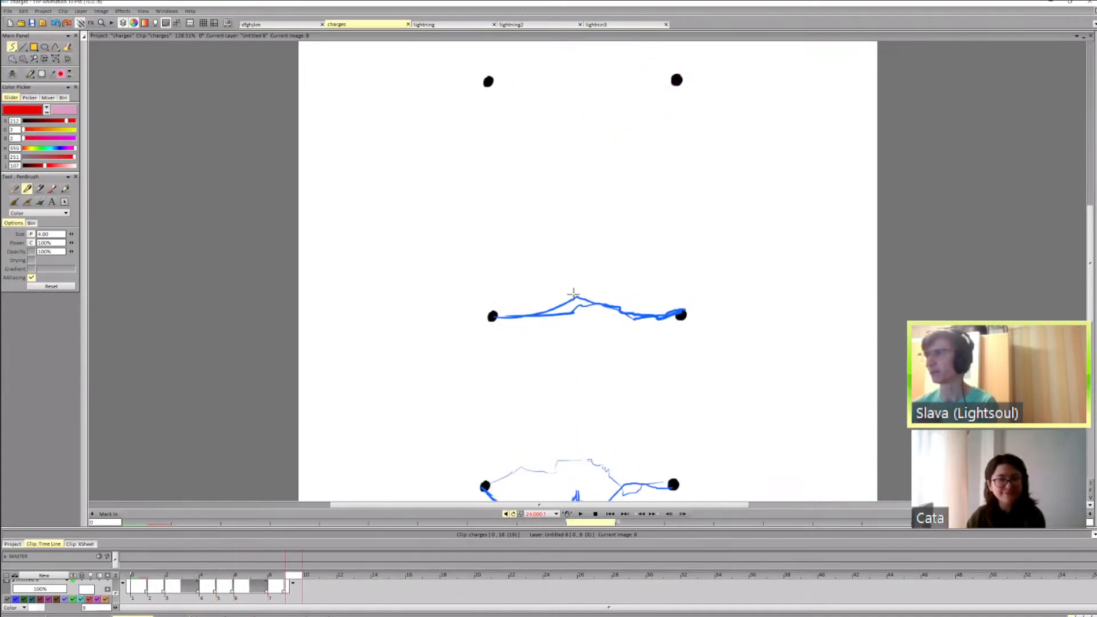
left_click_drag(541, 309, 623, 314)
Step: Trace the middle bolt's wave in red on images 10, 11 and 12
key("Right")
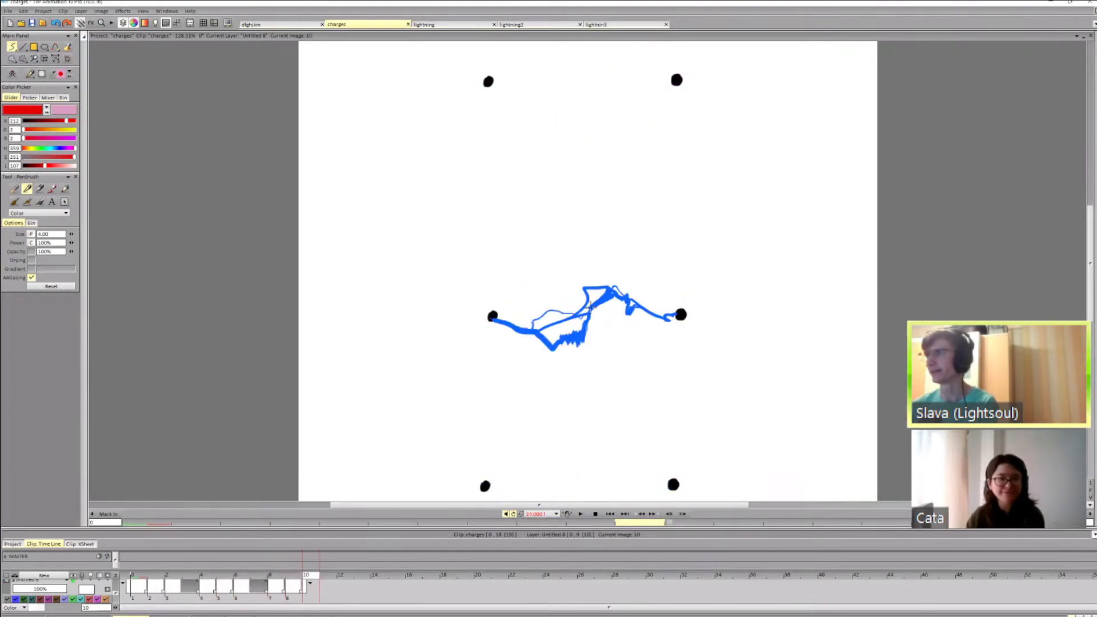
left_click_drag(518, 311, 626, 298)
key("Right")
key("Left")
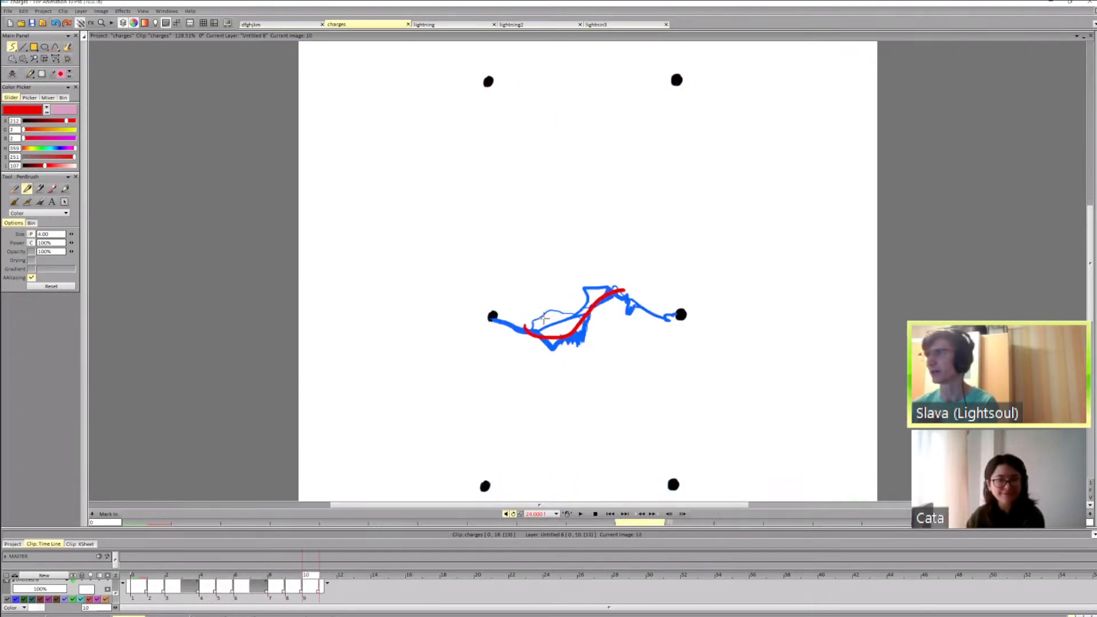
key("Right")
left_click_drag(534, 315, 662, 316)
key("Right")
mouse_move(522, 305)
left_mouse_down()
mouse_move(564, 298)
mouse_move(670, 310)
left_mouse_up()
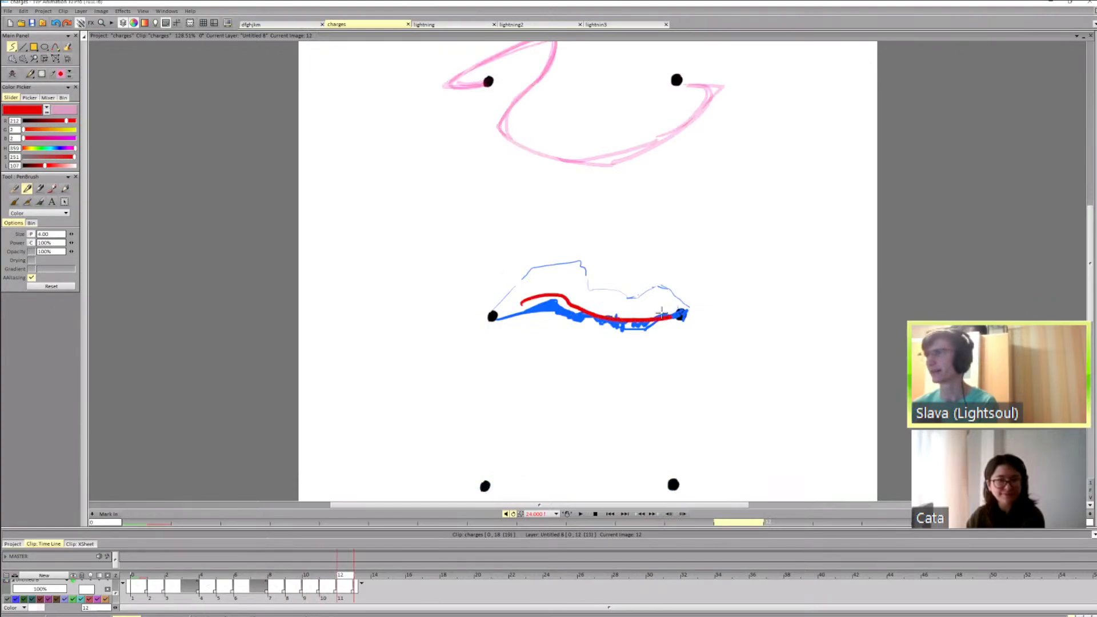
Step: Trace the middle bolt's wave in red on images 13 and 15
key("Right")
left_click_drag(536, 293, 670, 306)
key("Right")
key("Right")
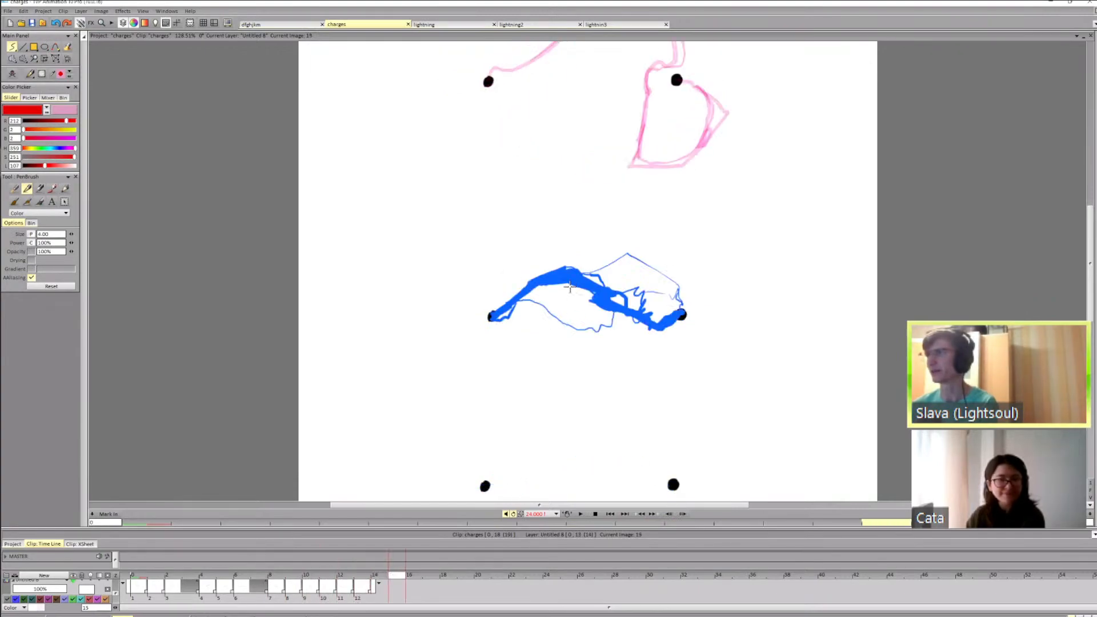
mouse_move(536, 285)
left_mouse_down()
mouse_move(583, 281)
mouse_move(625, 298)
left_mouse_up()
Step: Circle the traced wave's crest in red on image 12 and compare it with the neighbouring images
key("Right")
key("Left")
key("Left")
key("Left")
key("Left")
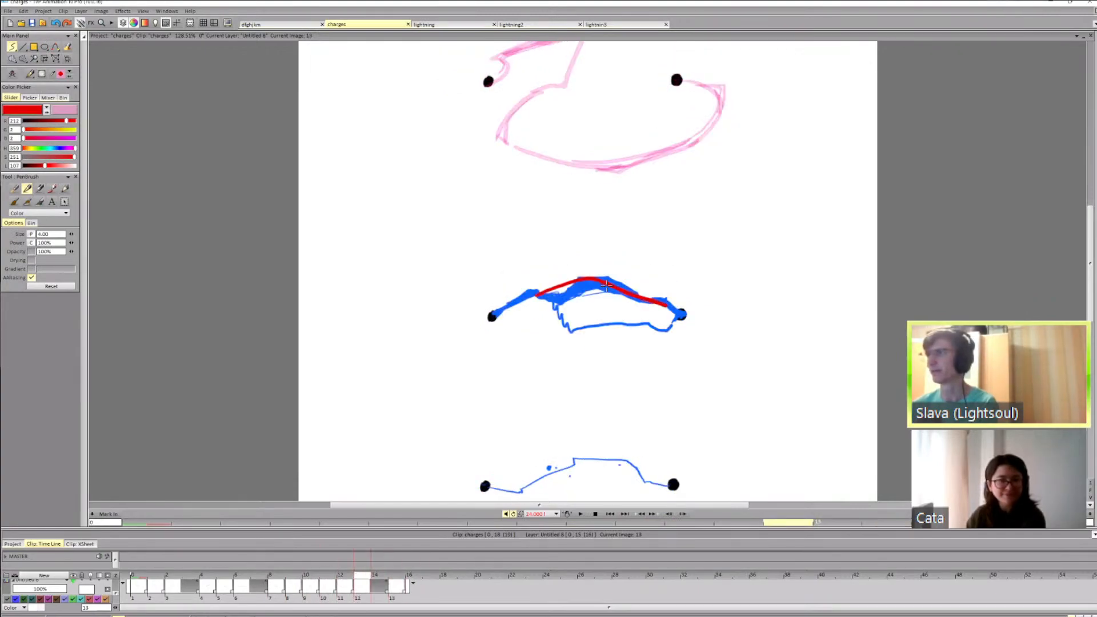
key("Right")
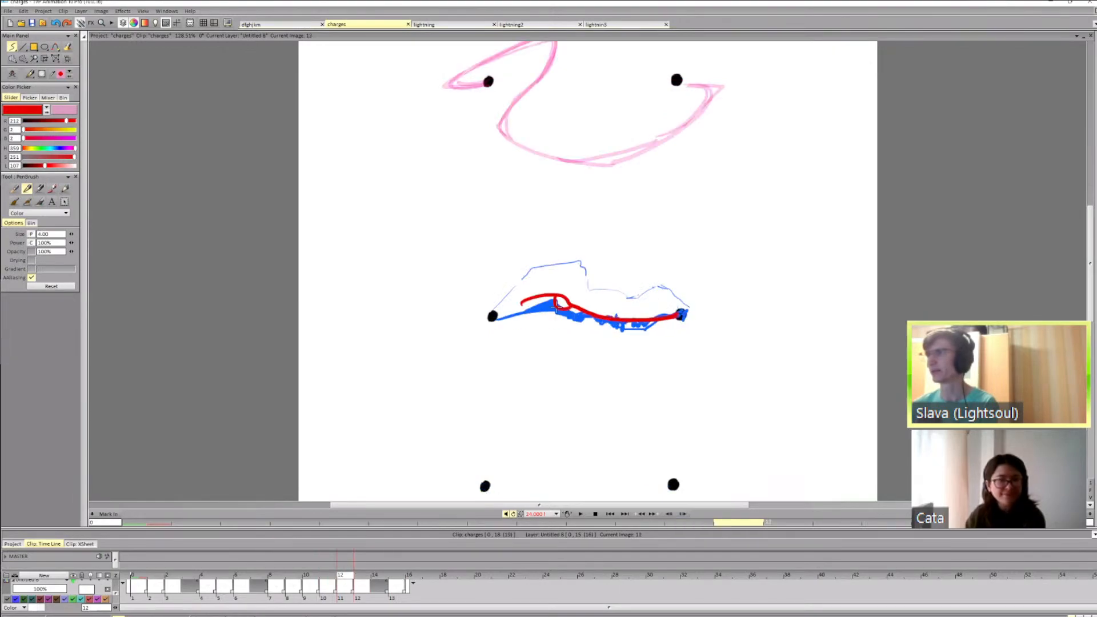
Step: Continue the red wave tracing of the middle bolt through images 16 and 17, comparing how the curve shifts
key("Right")
key("Right")
key("Right")
left_click_drag(591, 292, 664, 315)
key("Right")
key("Right")
key("Left")
key("Left")
key("Right")
key("Right")
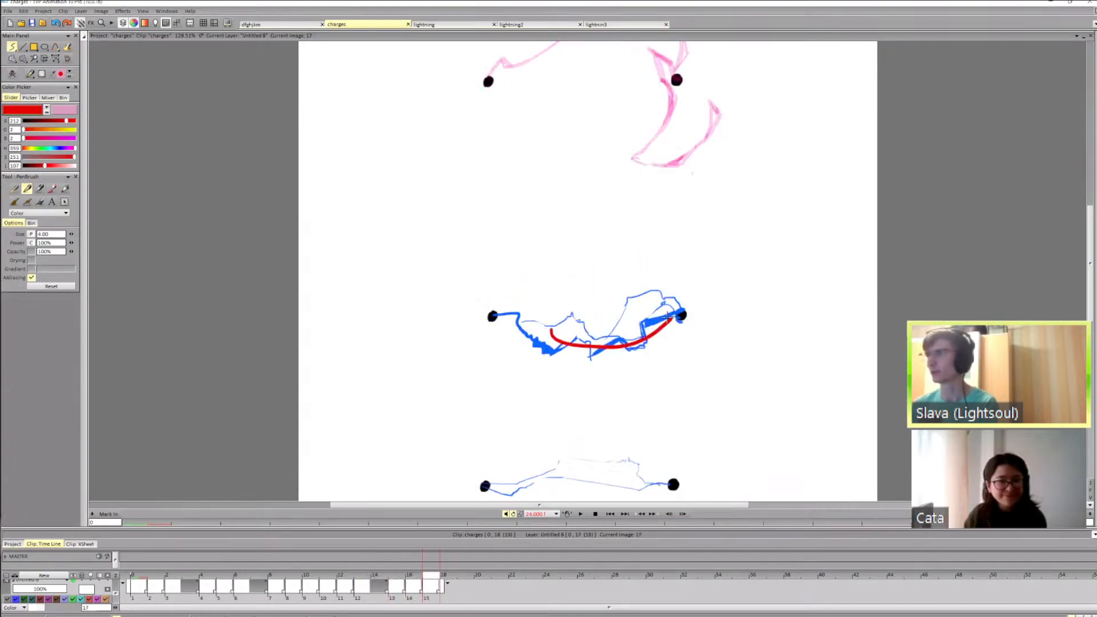
Step: Trace the middle bolt's lower curve in red on image 18 and return to image 17
key("Right")
left_click_drag(588, 321, 640, 325)
key("Right")
key("Right")
key("Left")
key("Left")
key("Left")
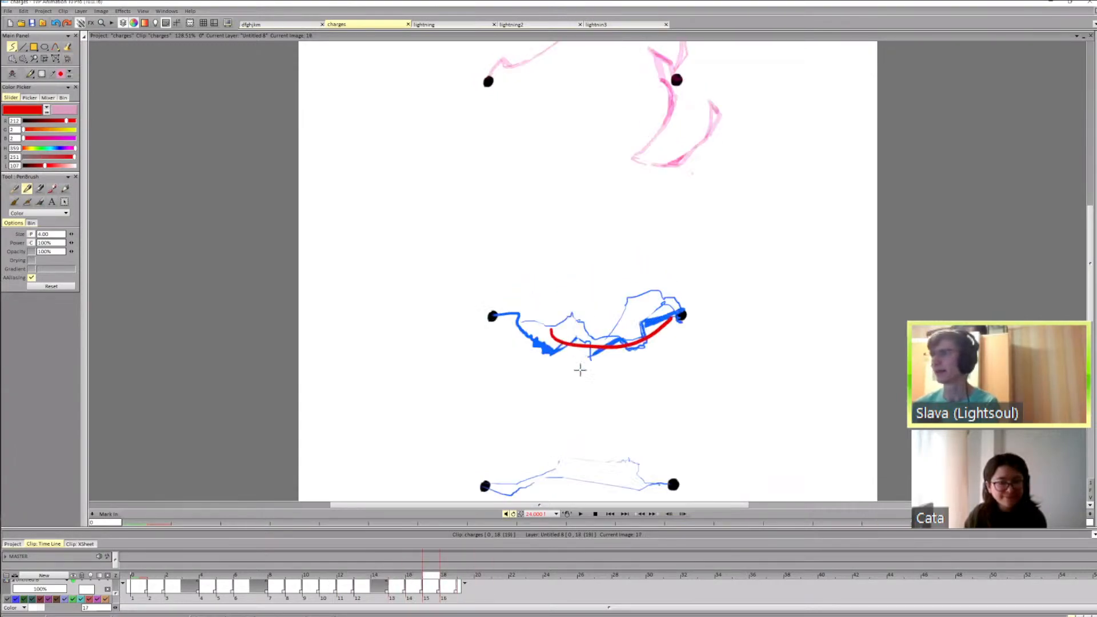
Step: Compare the traced red waves of the middle bolt between images 13 and 17
key("Left")
key("Left")
key("Left")
key("Left")
key("Right")
key("Right")
key("Right")
key("Right")
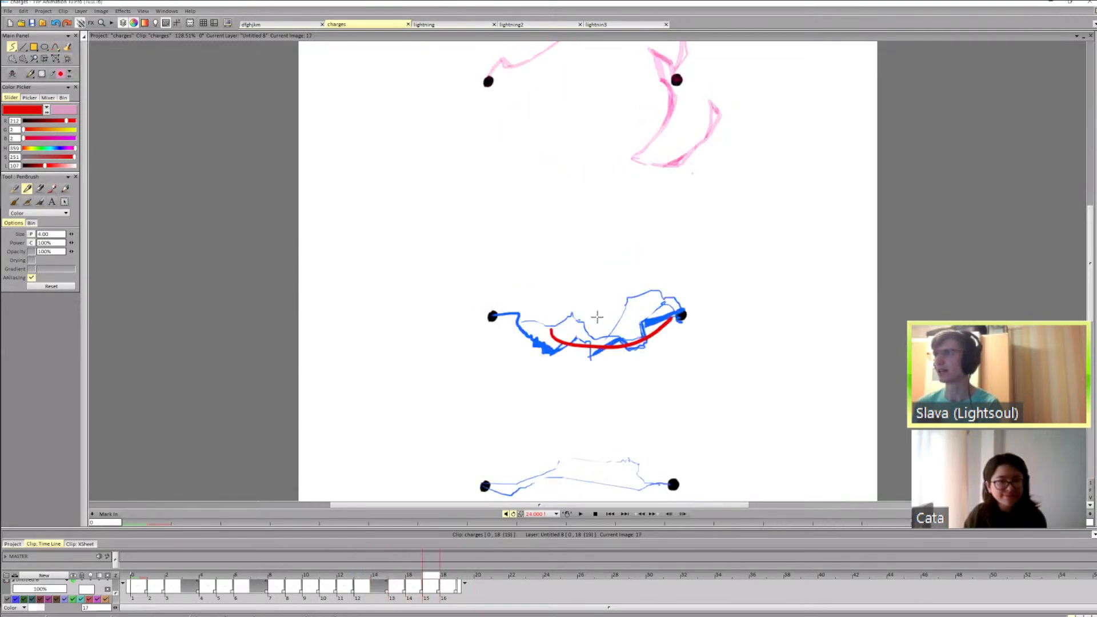
Step: Mark the crest's downward movement with a long red stroke on image 15, comparing images 15 to 18
key("Left")
key("Left")
key("Right")
key("Right")
key("Left")
key("Left")
key("Right")
key("Right")
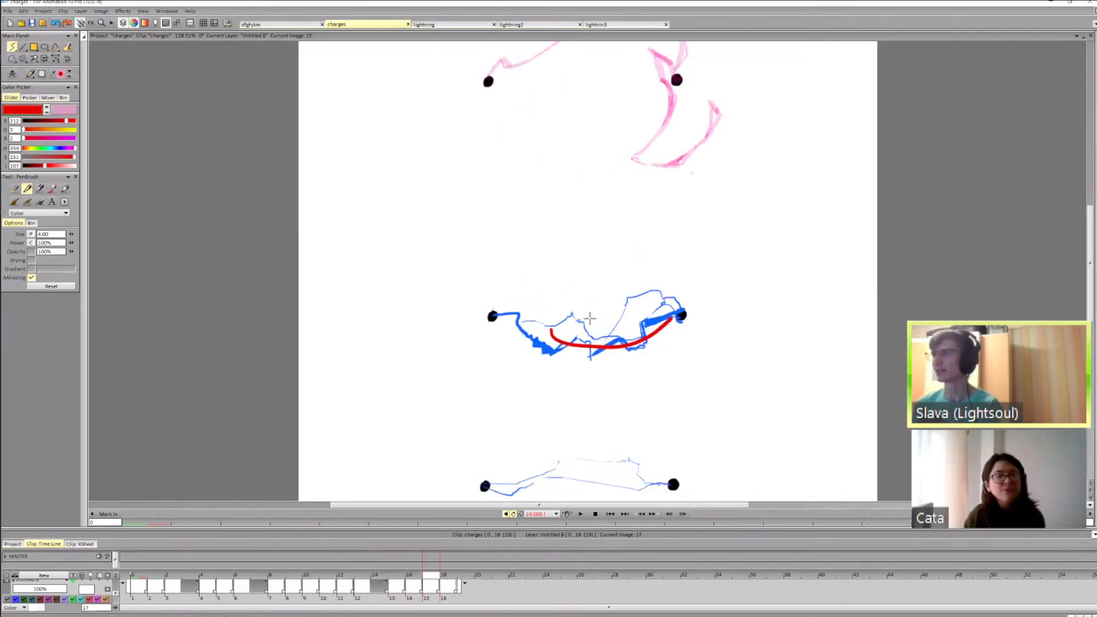
key("Left")
key("Left")
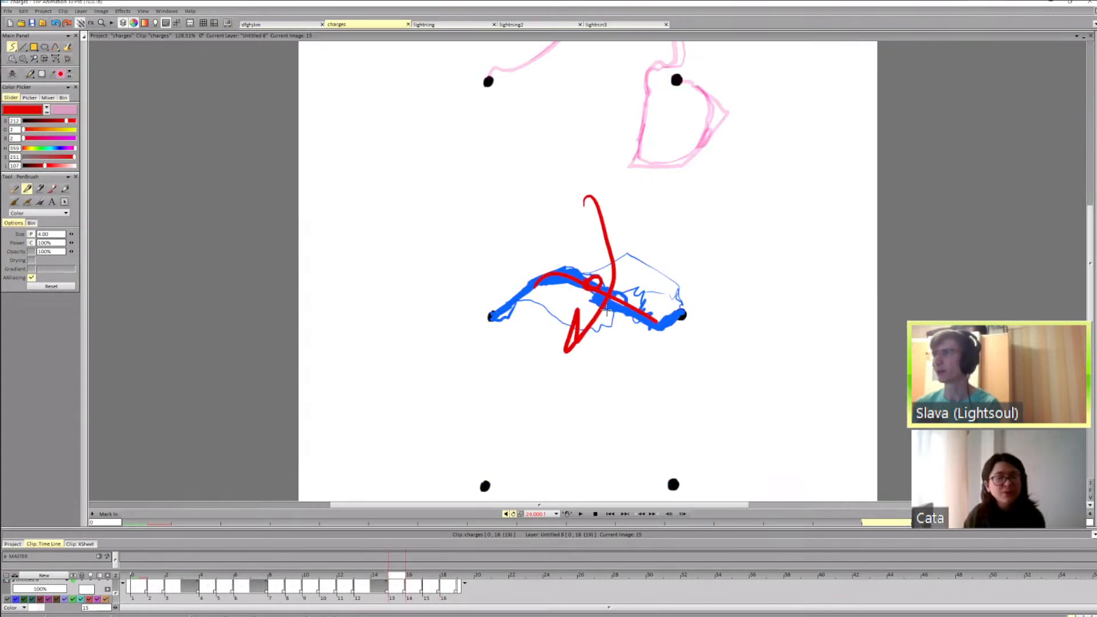
key("Right")
key("Right")
key("Right")
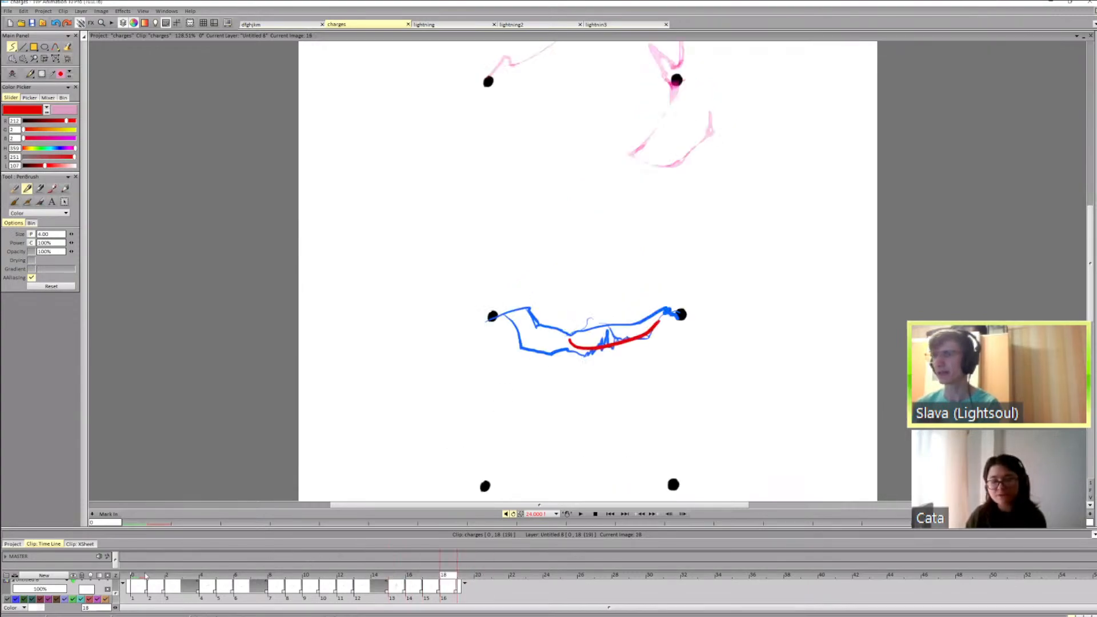
Step: Review the traced red waves from image 1 to image 10 and back to image 4
left_click(145, 575)
key("Right")
key("Right")
key("Right")
key("Right")
key("Right")
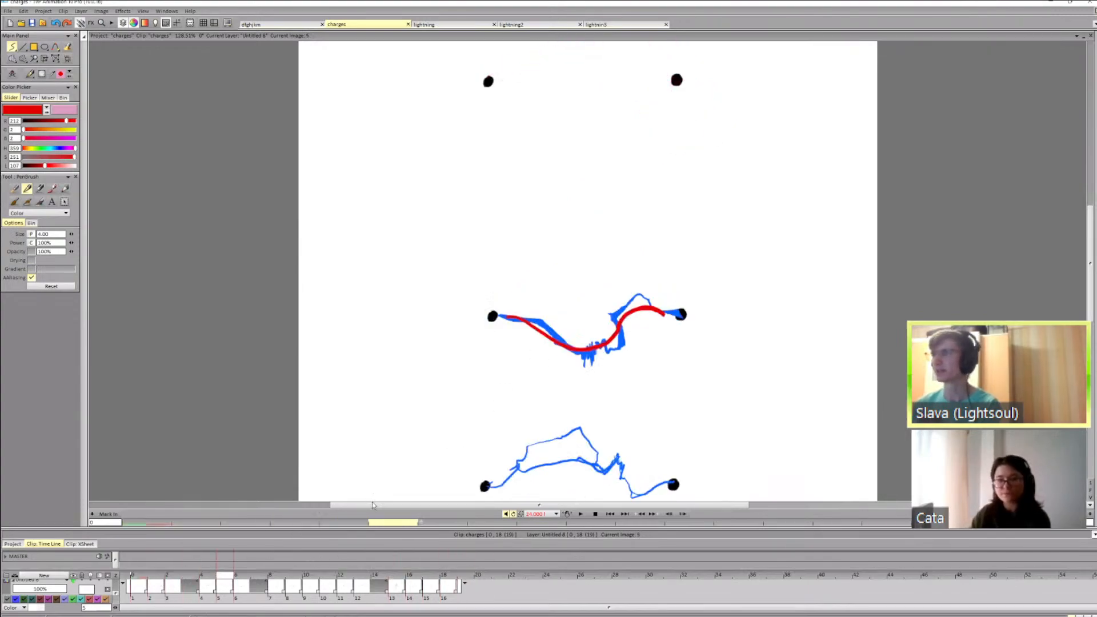
key("Right")
key("Right")
key("Right")
key("Right")
key("Right")
scroll(588, 271, "down", 4)
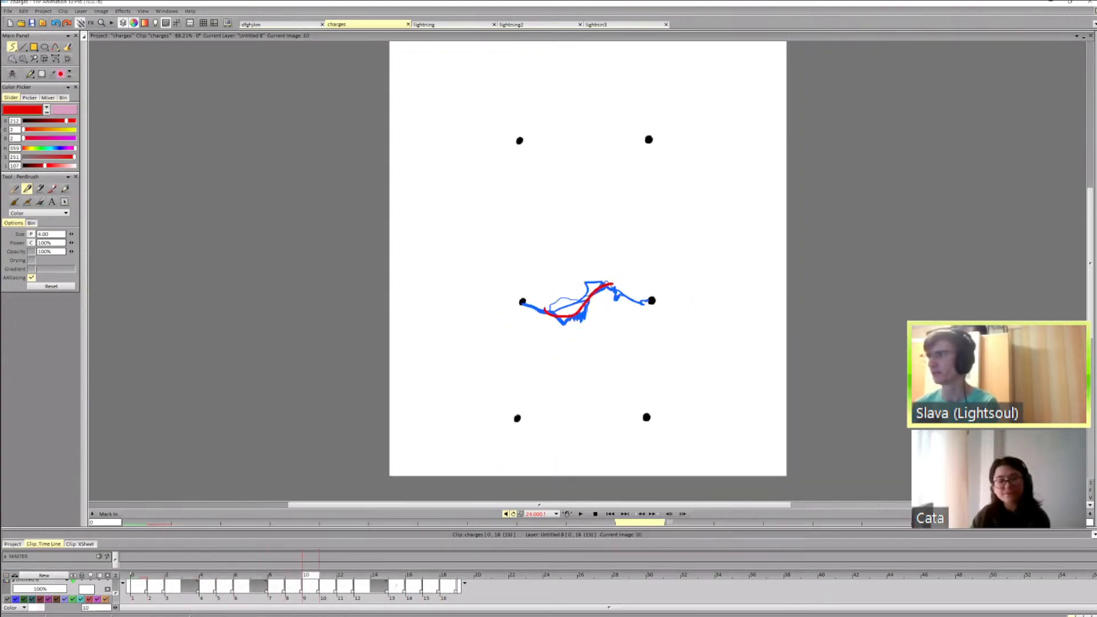
scroll(588, 271, "up", 3)
key("Left")
key("Left")
key("Left")
key("Left")
key("Left")
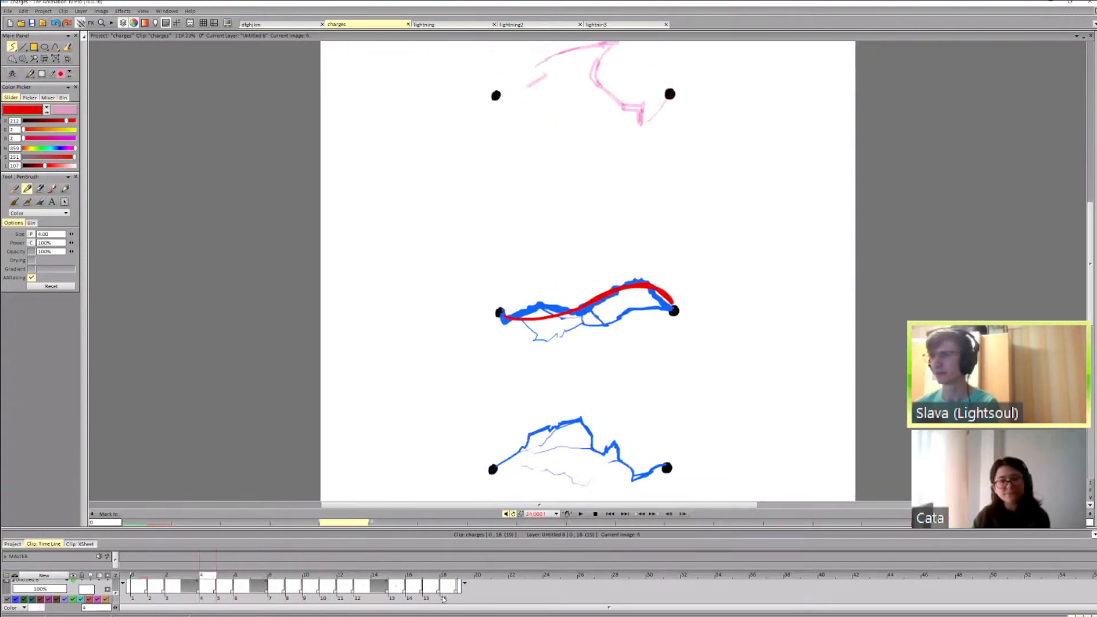
Step: Replace the red annotation layer with a blank one and sketch a new bolt above the middle bolt on images 0 and 1
key("ctrl+x")
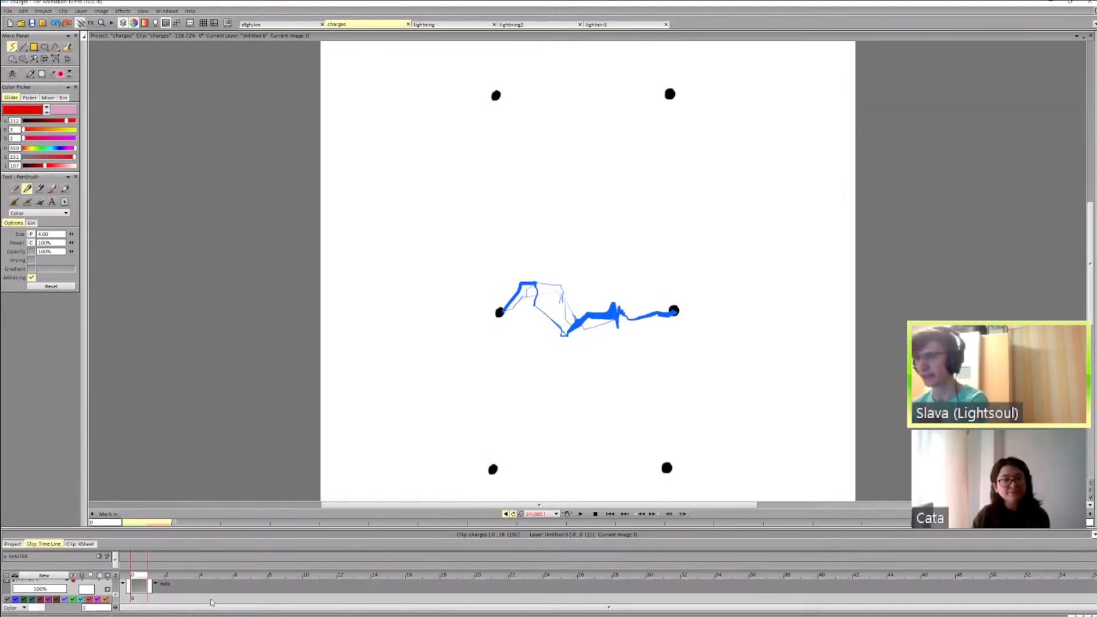
key("ctrl+z")
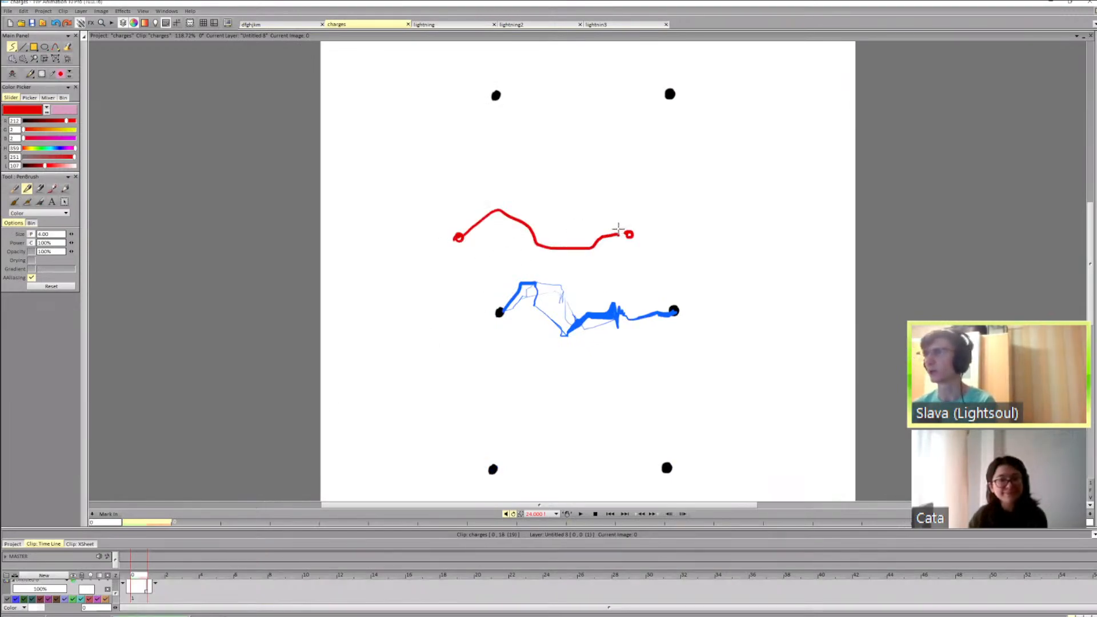
key("Right")
left_click_drag(644, 229, 473, 233)
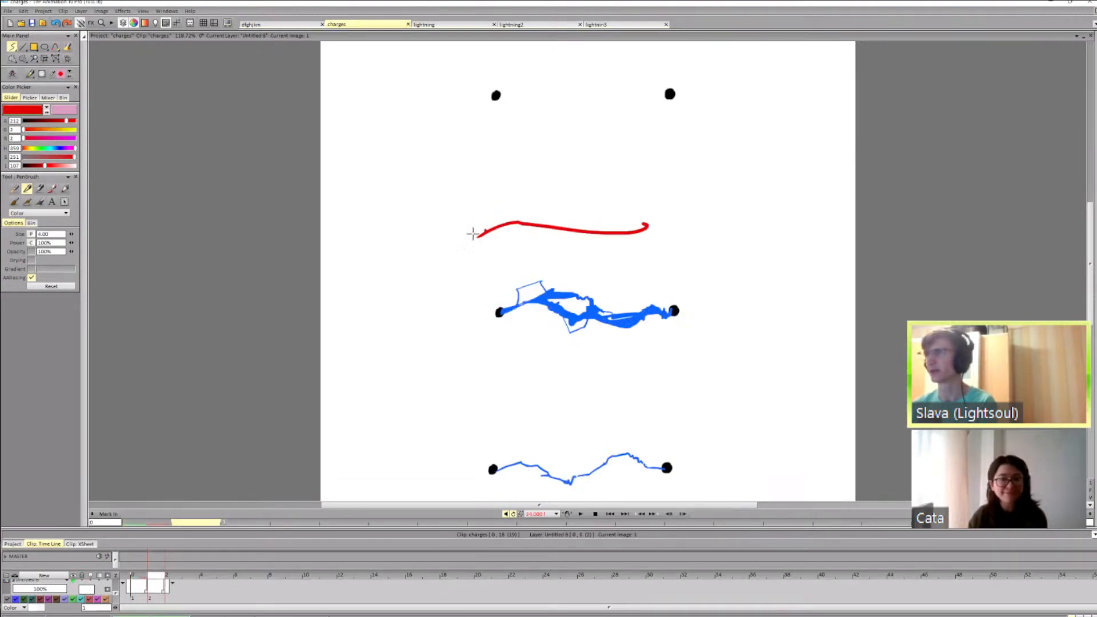
Step: Sketch the new red bolt on image 2 with a deep dip and high crest, reworking its kinked end near the second dot
key("Right")
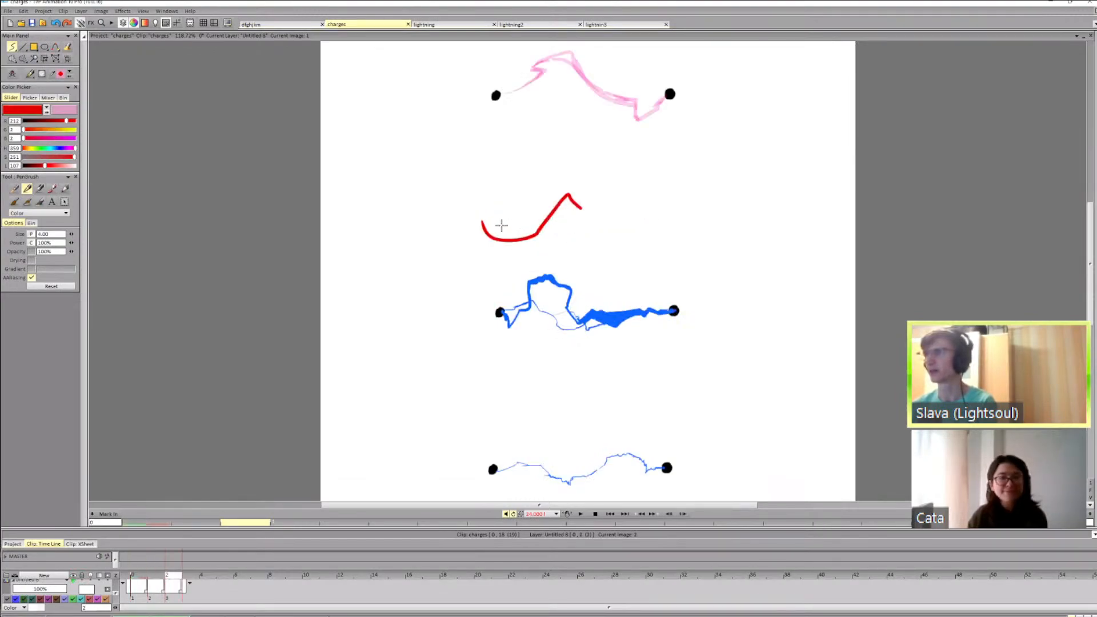
key("Left")
key("Right")
key("shift+d")
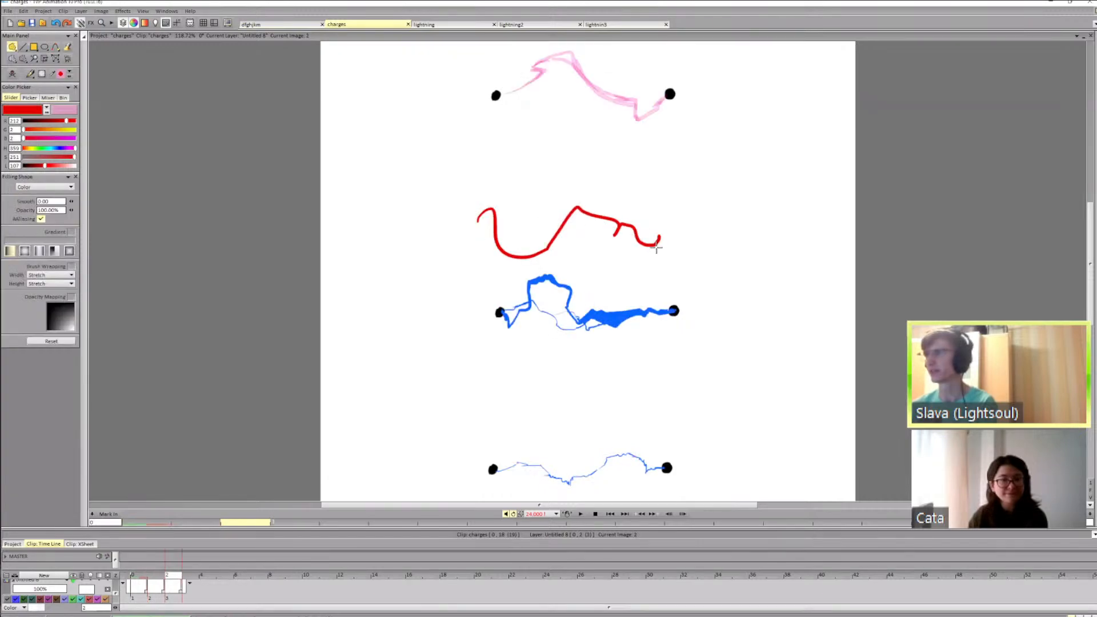
left_click_drag(594, 242, 626, 225)
key("d")
key("Left")
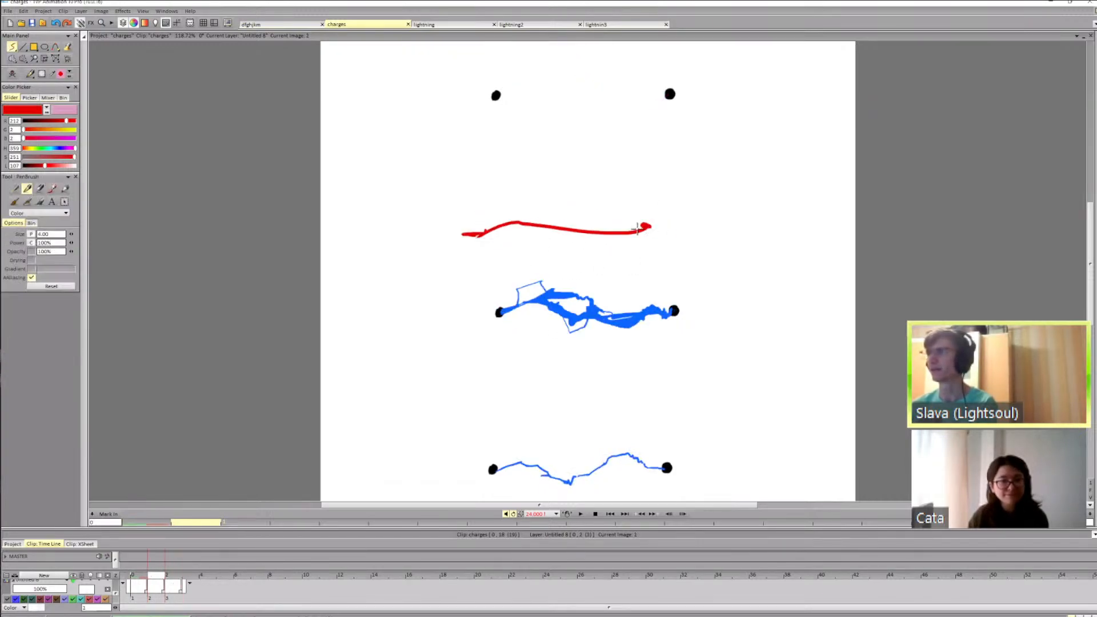
Step: Sketch the new red bolt's shifted wave on images 3 and 4, comparing each with the previous image
key("Right")
key("Right")
left_click_drag(492, 215, 572, 253)
left_click_drag(645, 229, 650, 235)
key("Left")
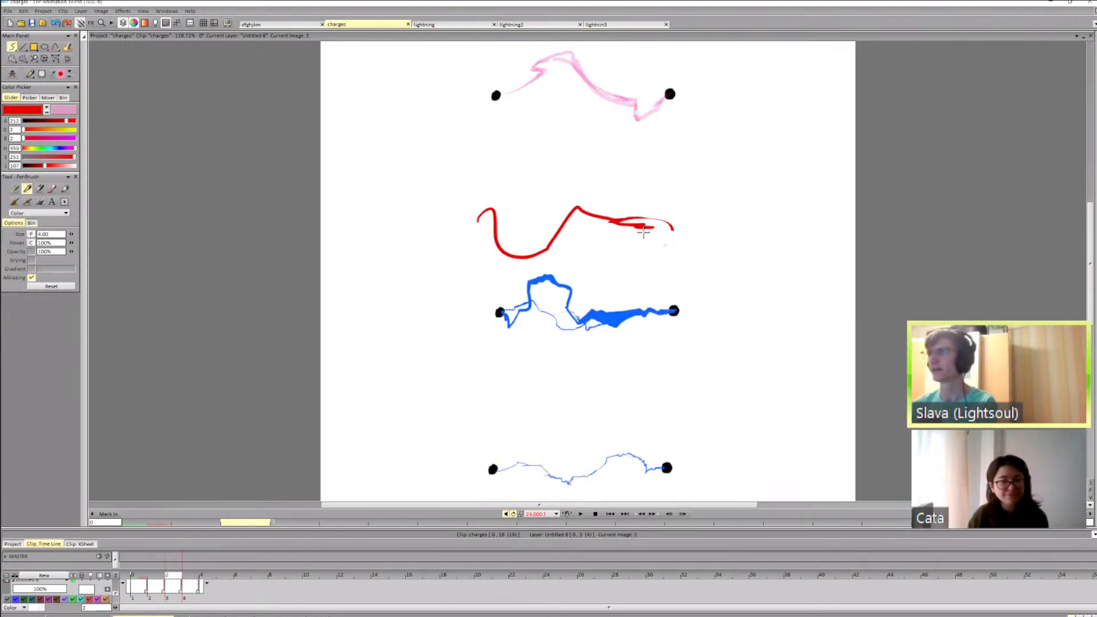
key("Right")
key("Right")
key("Left")
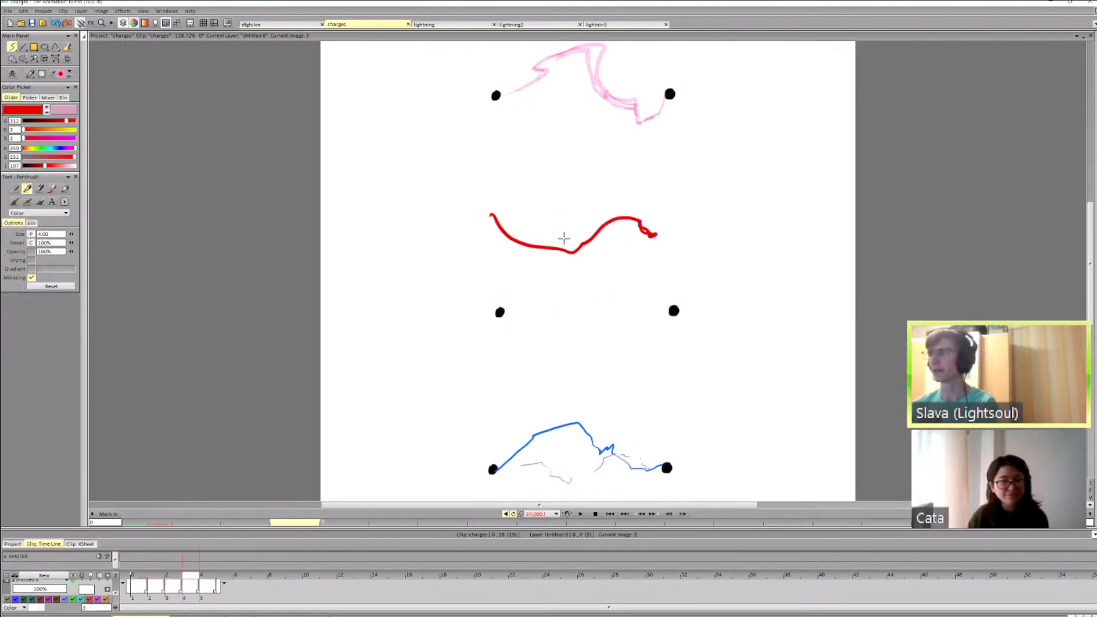
Step: Sketch the new red bolt on images 5 and 6, from a tall crest near the second dot to a nearly flat line
key("Right")
key("Right")
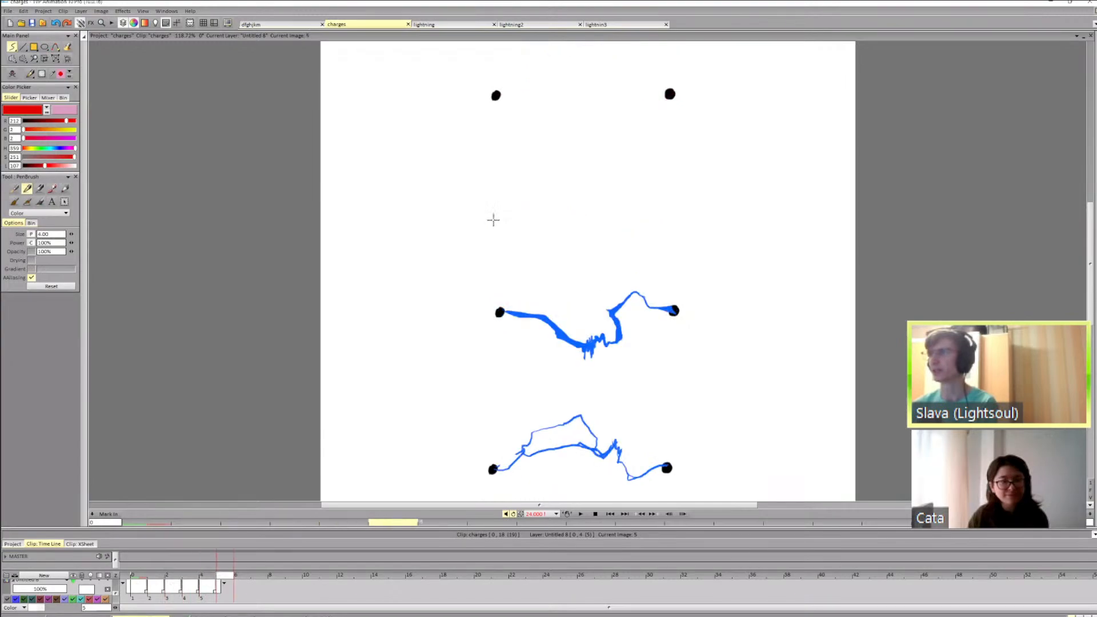
key("Right")
key("Left")
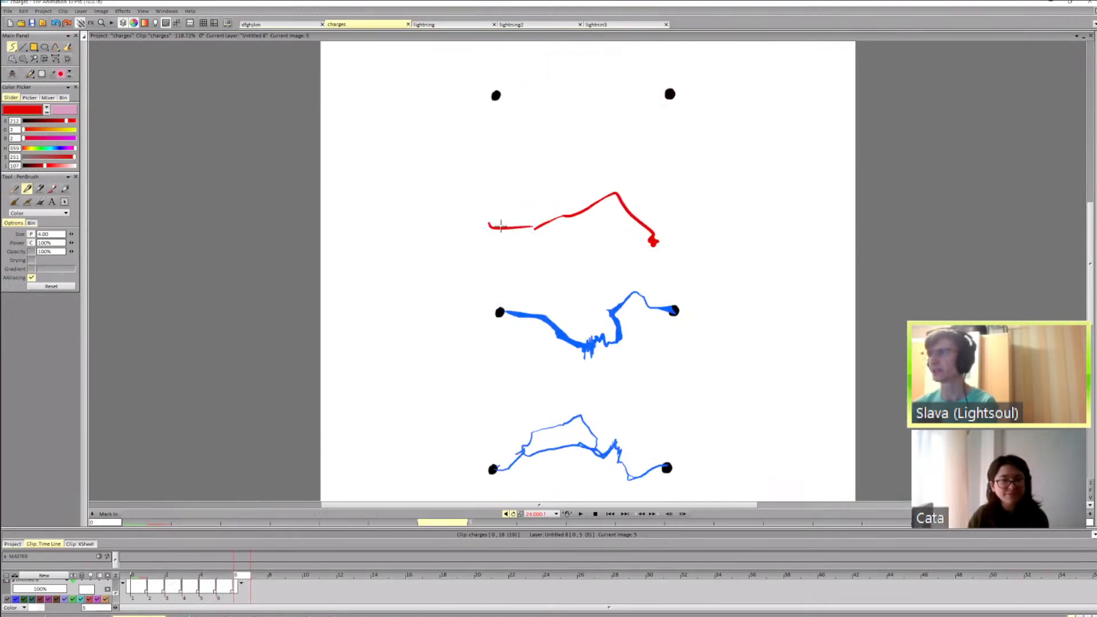
key("Right")
Step: Sketch the new red bolt on image 7 with a crest near the first dot, and a taller, wider crest on image 8
key("Right")
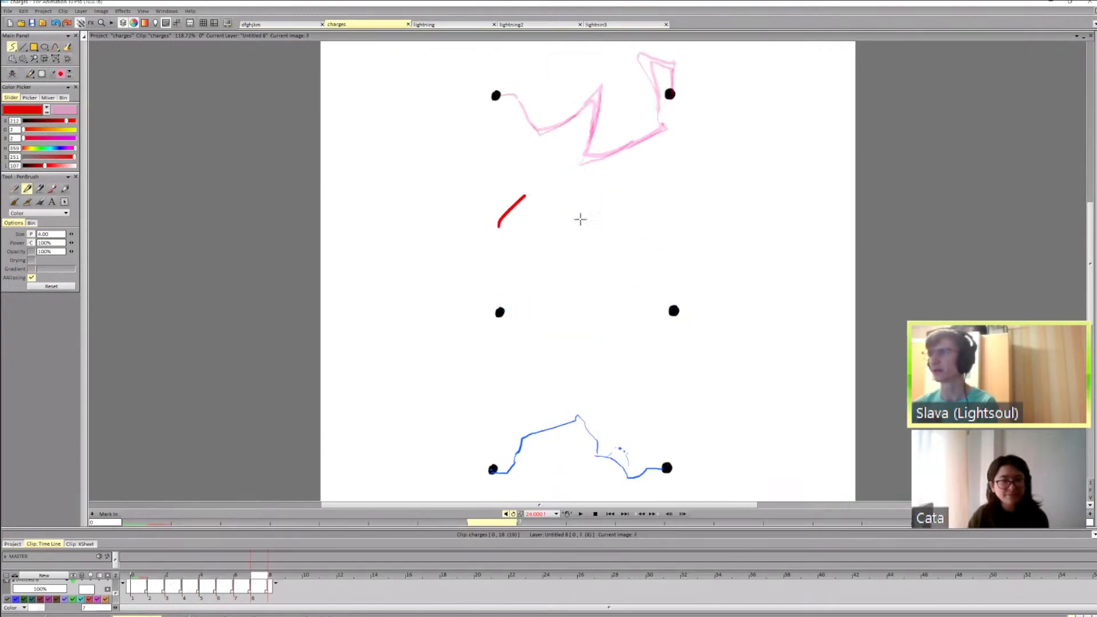
key("Left")
key("Right")
key("Right")
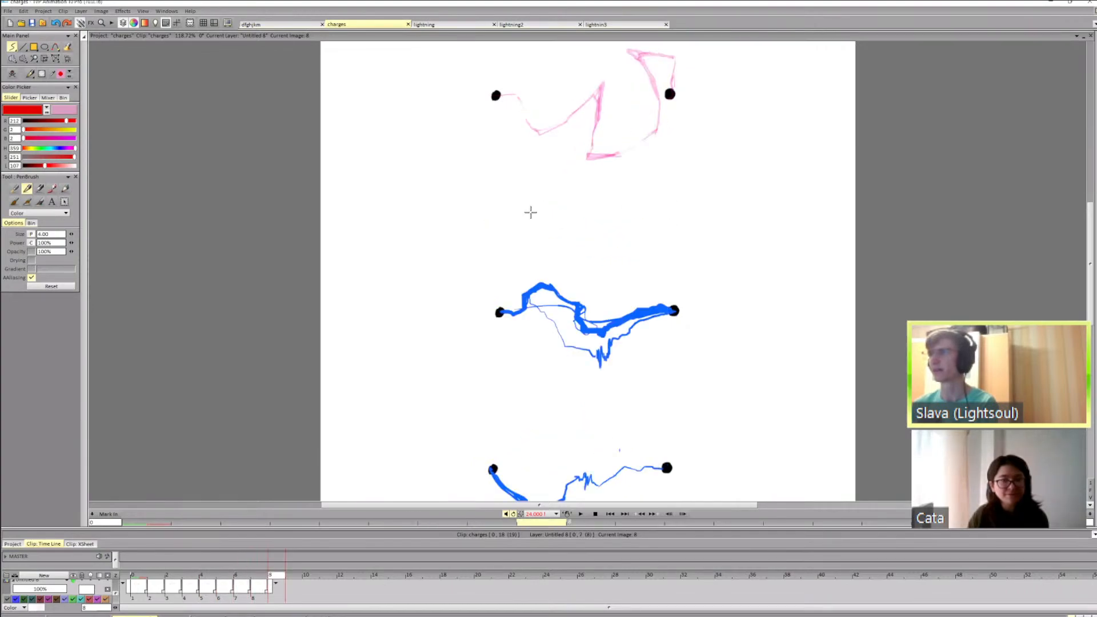
Step: Sketch the new red bolt's changing wave above the middle bolt on images 9 to 12
key("Right")
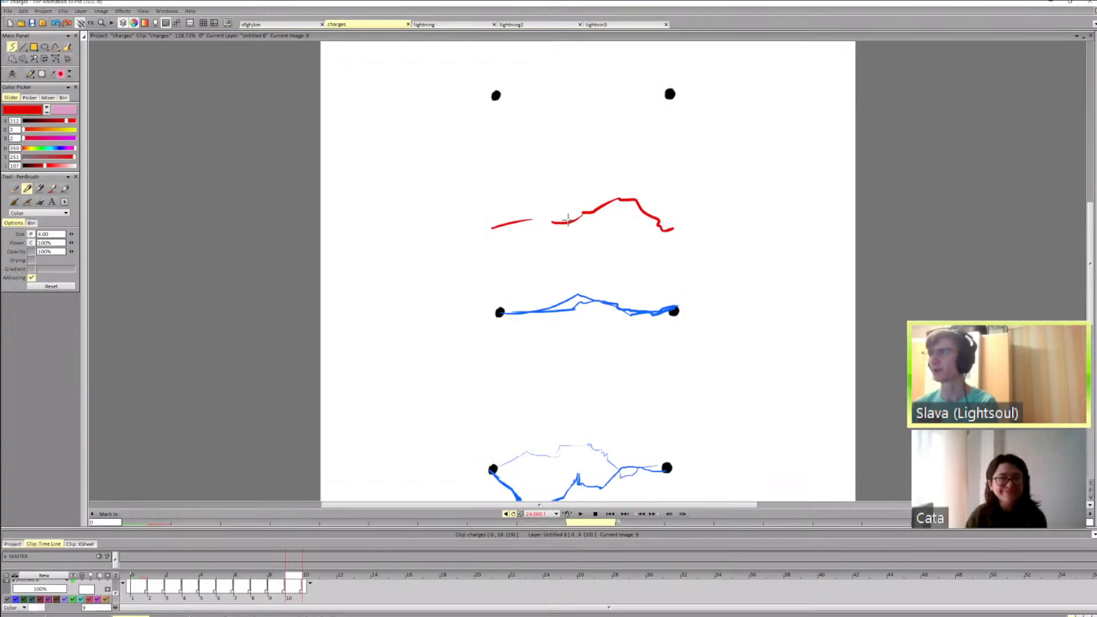
key("Right")
key("Right")
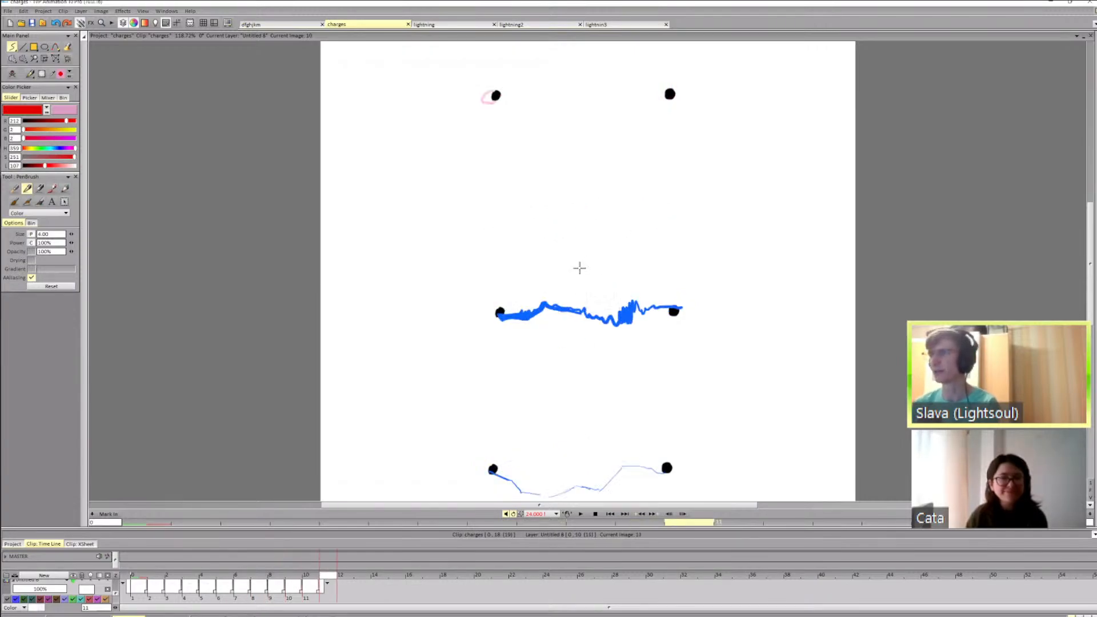
key("Right")
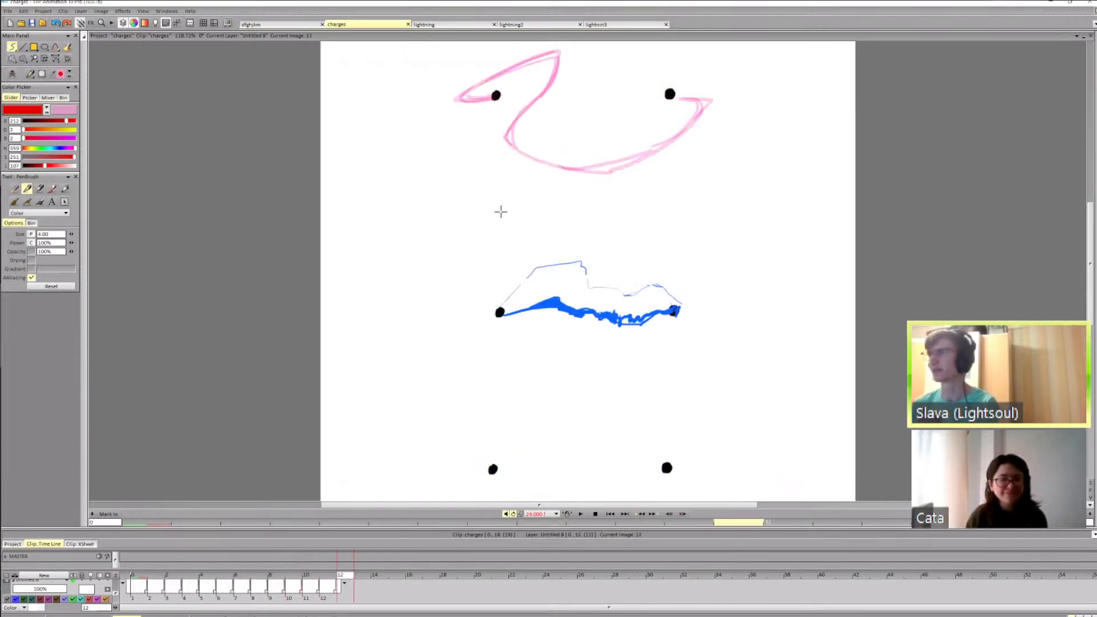
Step: Sketch the new red bolt's wave on images 13 to 15, ending with a high broken arch on image 15
key("Right")
left_click_drag(499, 204, 584, 228)
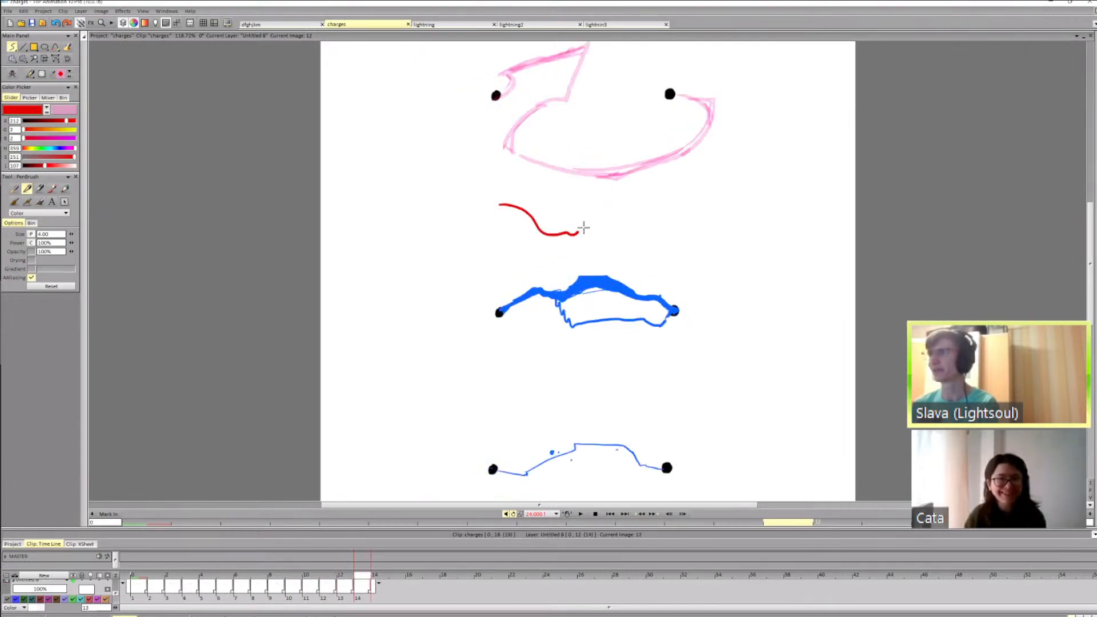
key("Right")
key("Right")
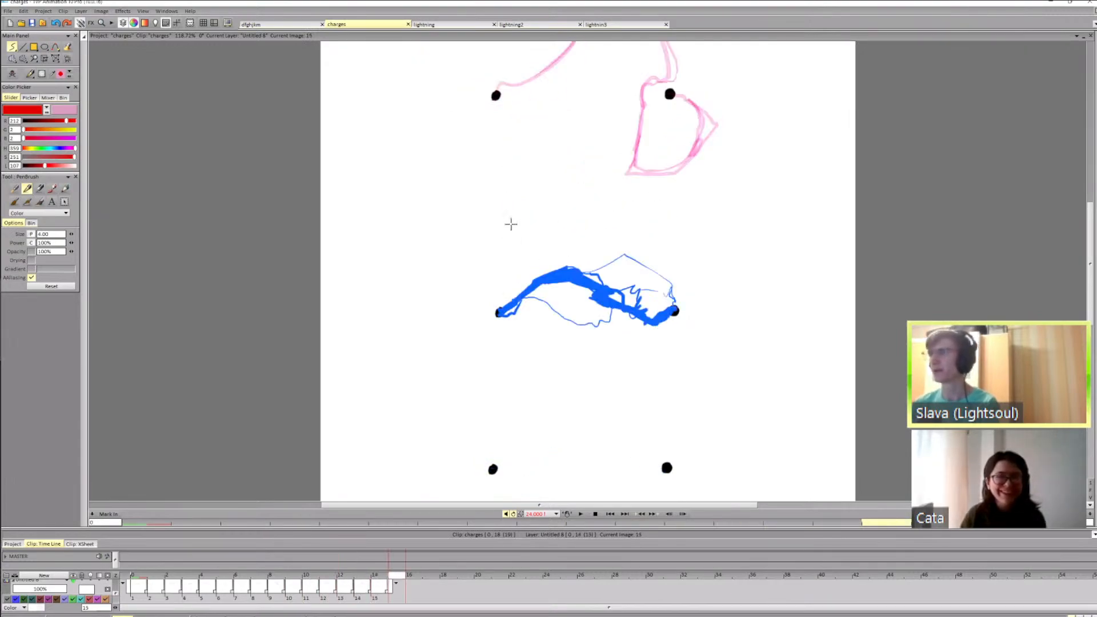
left_click_drag(496, 227, 543, 198)
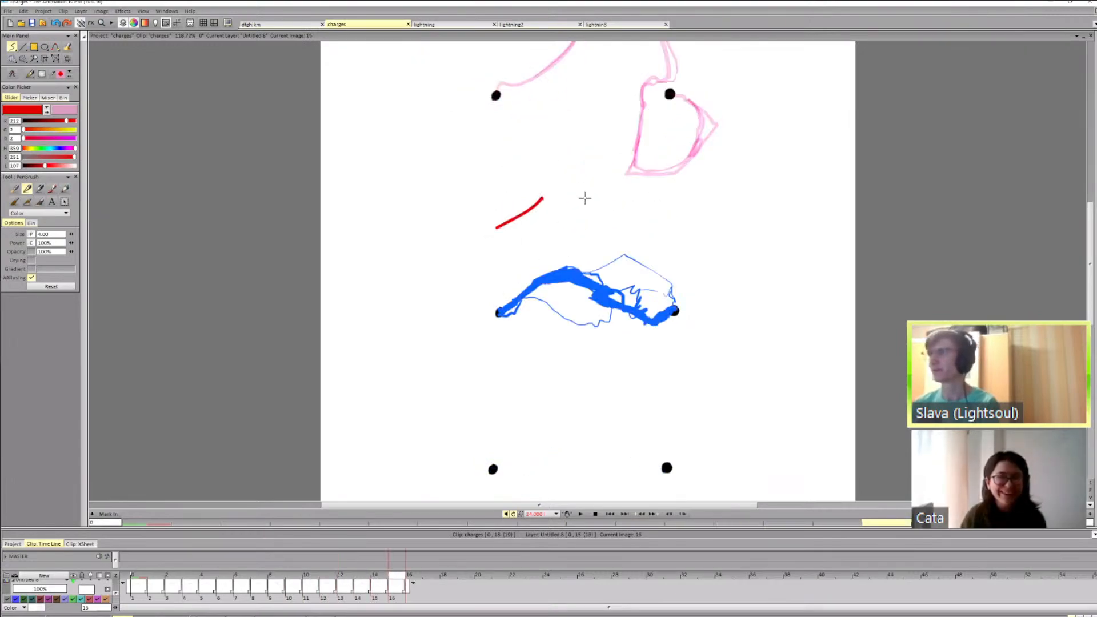
Step: Play back the red bolt animation and scrub through its images to review the wave motion
left_click(142, 599)
left_click(582, 515)
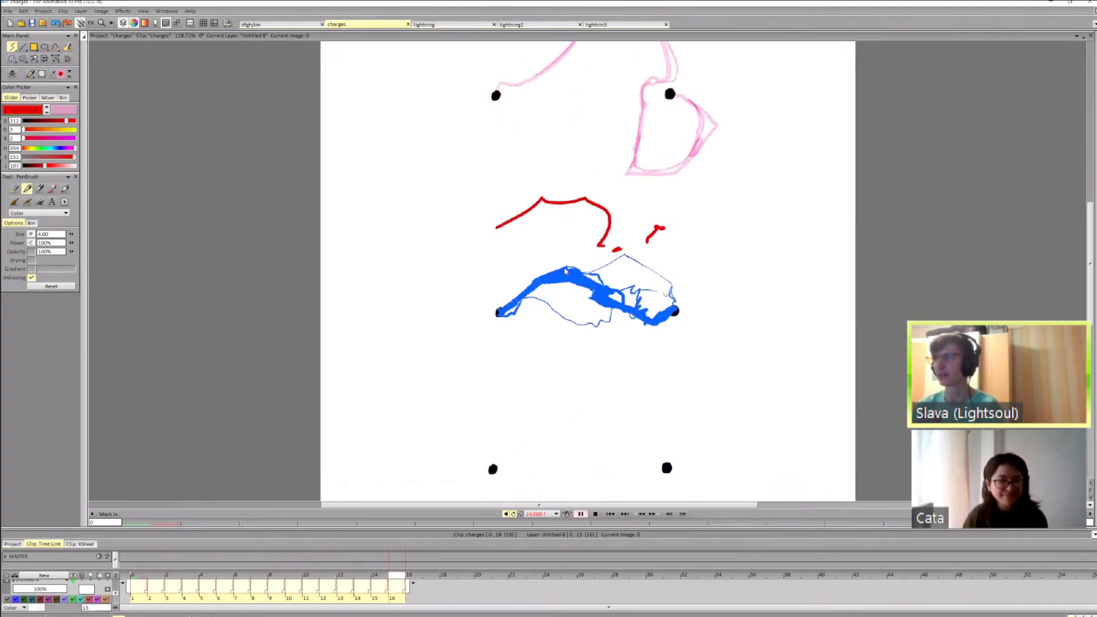
mouse_move(259, 578)
left_mouse_down()
mouse_move(224, 578)
mouse_move(384, 571)
left_mouse_up()
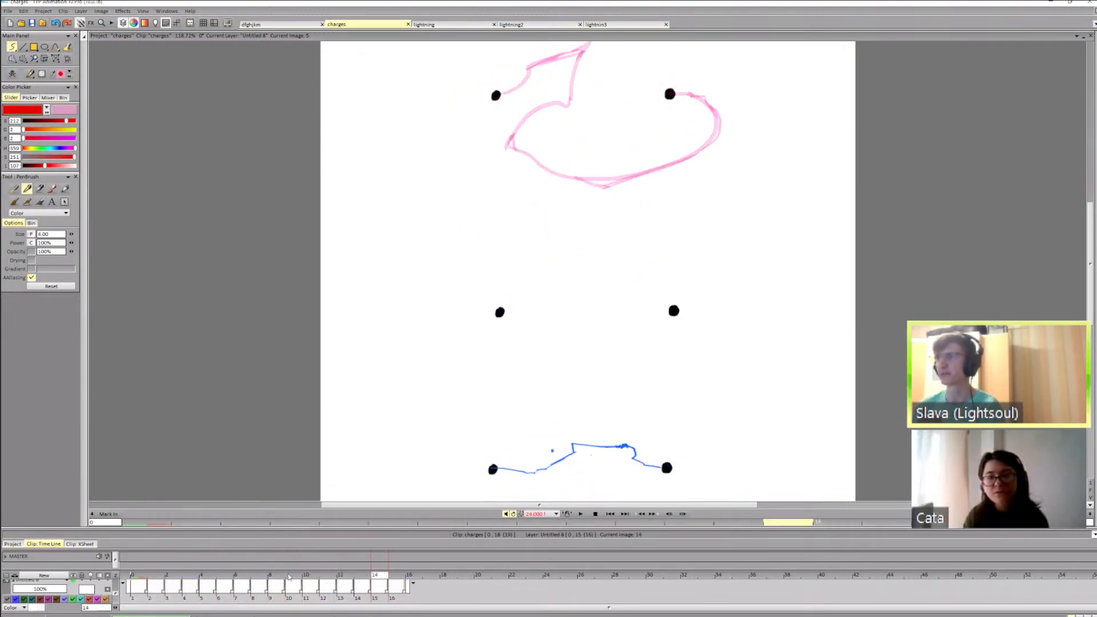
mouse_move(289, 577)
left_mouse_down()
mouse_move(170, 575)
mouse_move(322, 586)
left_mouse_up()
left_click(580, 514)
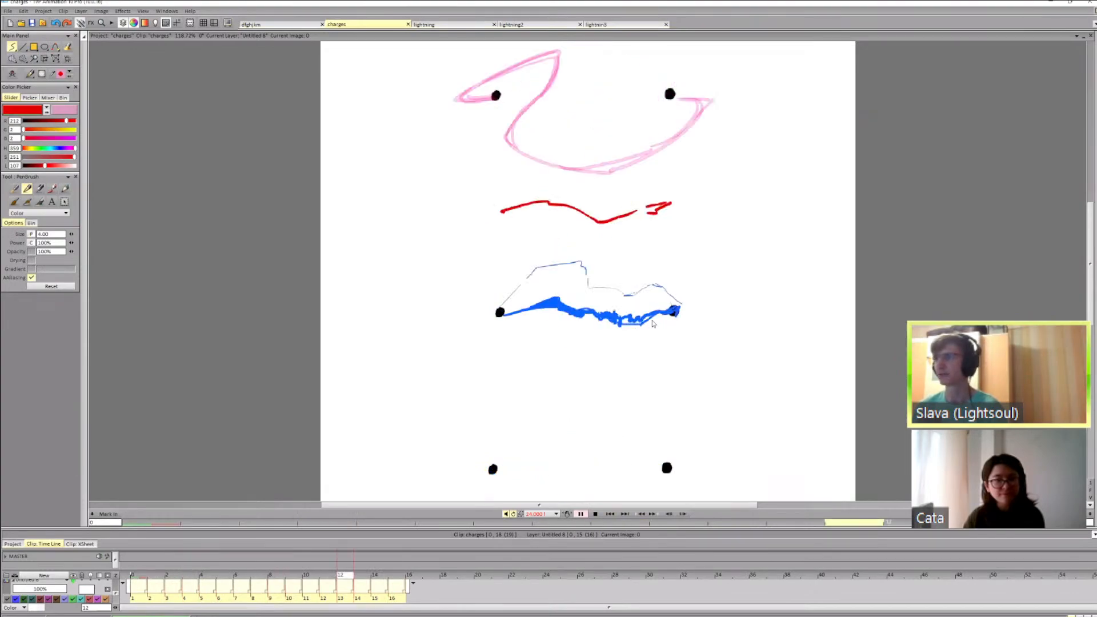
Step: Return to image 0 and sketch a simple red arch between two small circles beside the bottom bolt
scroll(586, 323, "down", 3)
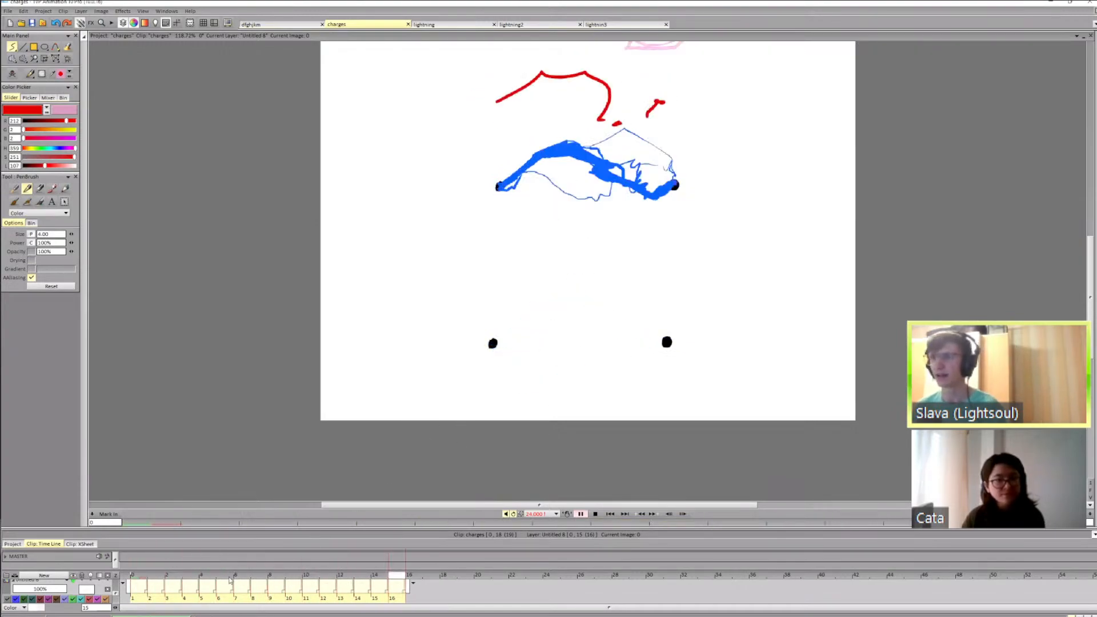
mouse_move(143, 577)
left_mouse_down()
mouse_move(217, 578)
mouse_move(156, 577)
left_mouse_up()
key("Left")
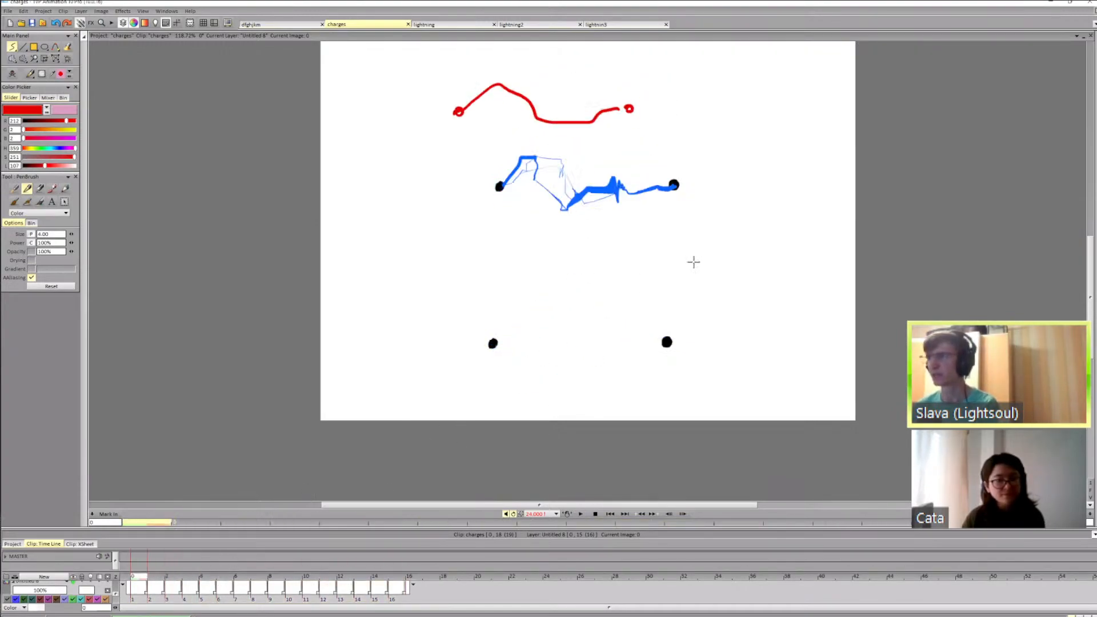
left_click_drag(813, 283, 817, 284)
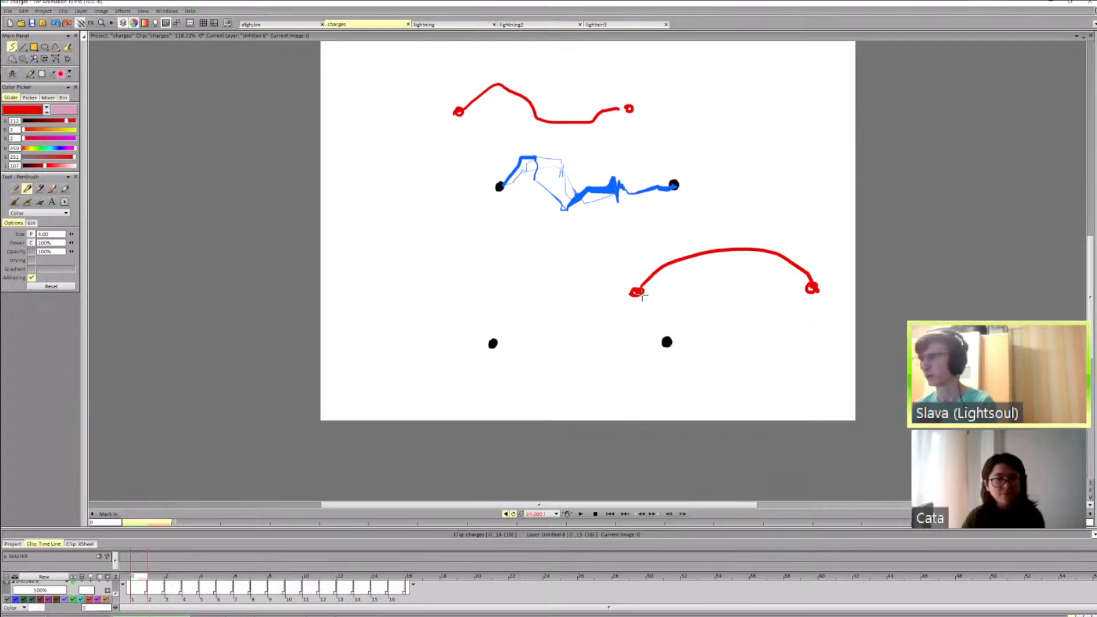
Step: Turn on the light table for the red layer and sketch a slightly lower arch between two dots on image 1
key("Right")
key("Left")
key("Right")
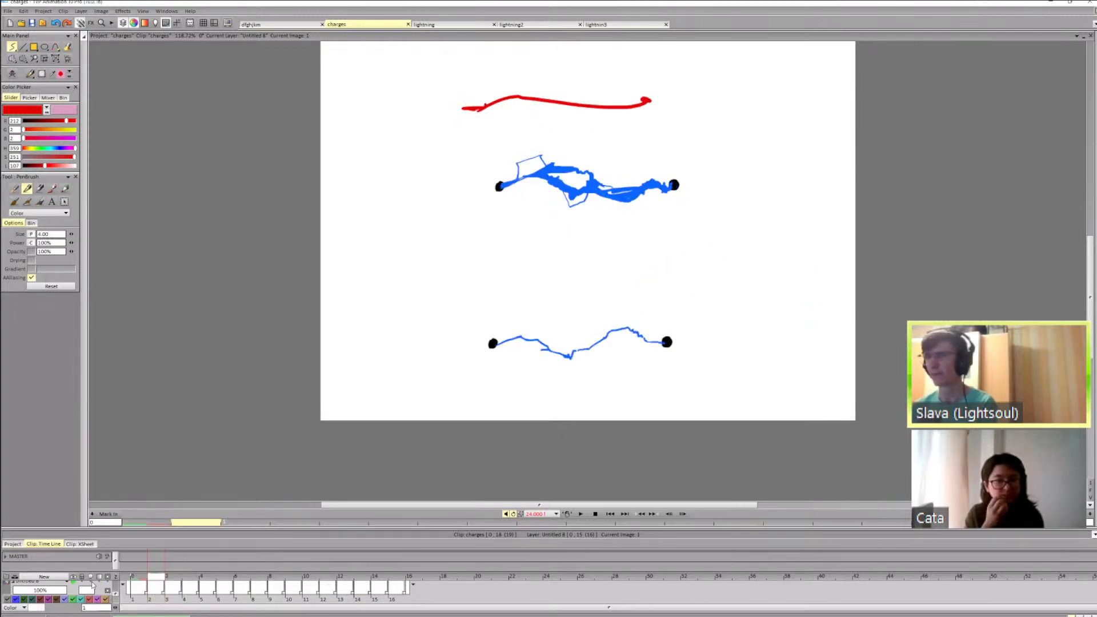
left_click(92, 583)
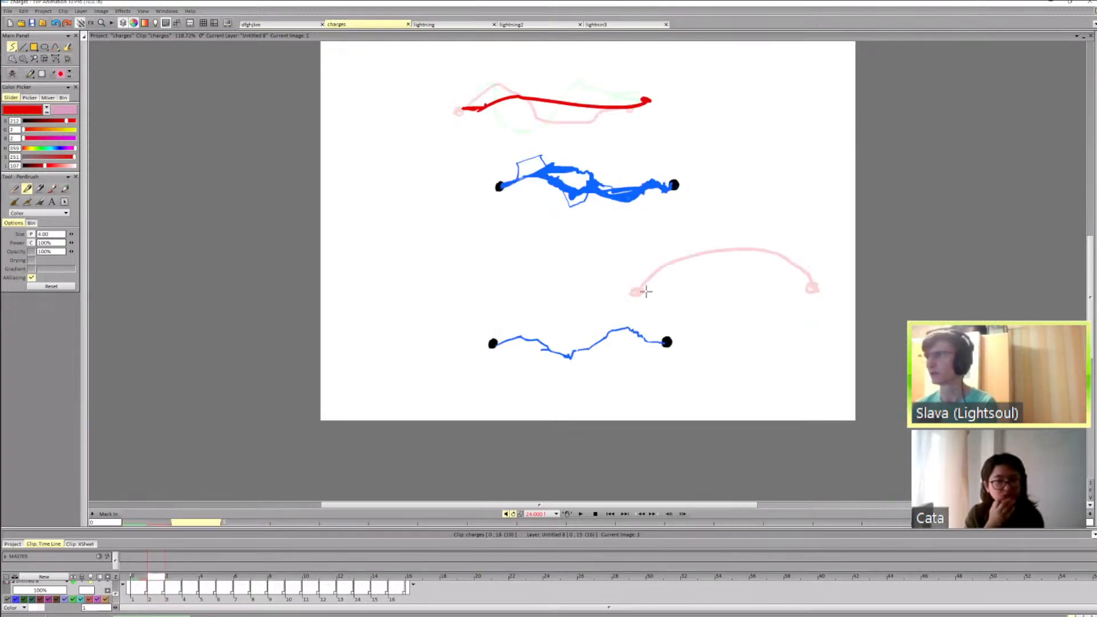
left_click(637, 293)
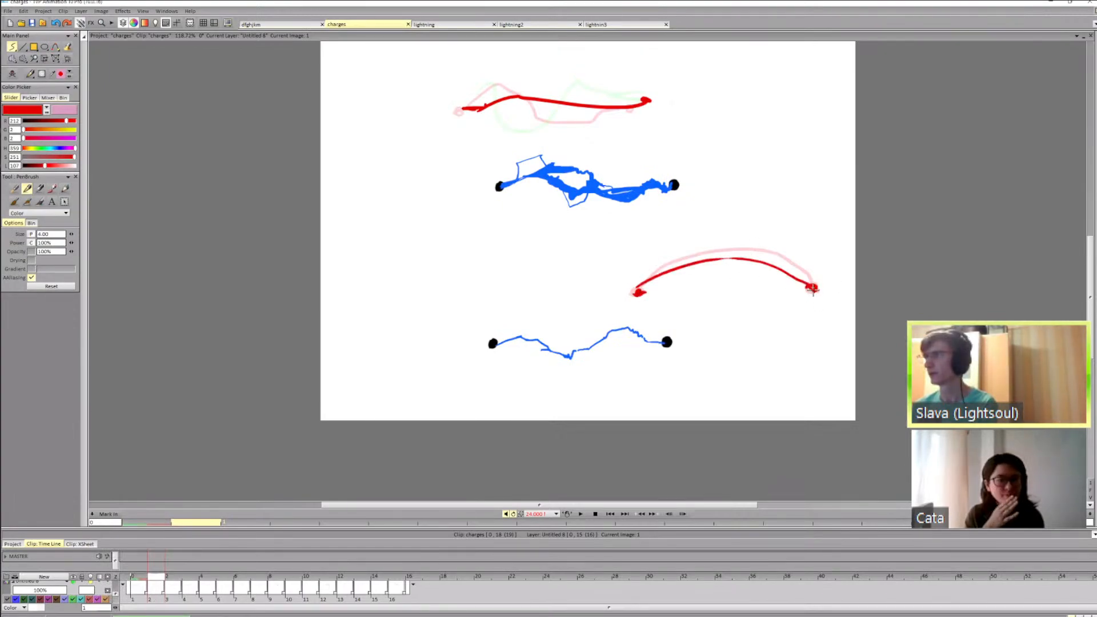
Step: Sketch the simple red line nearly flat on image 2 and sagging below its two dots on image 3
key("Right")
left_click(811, 290)
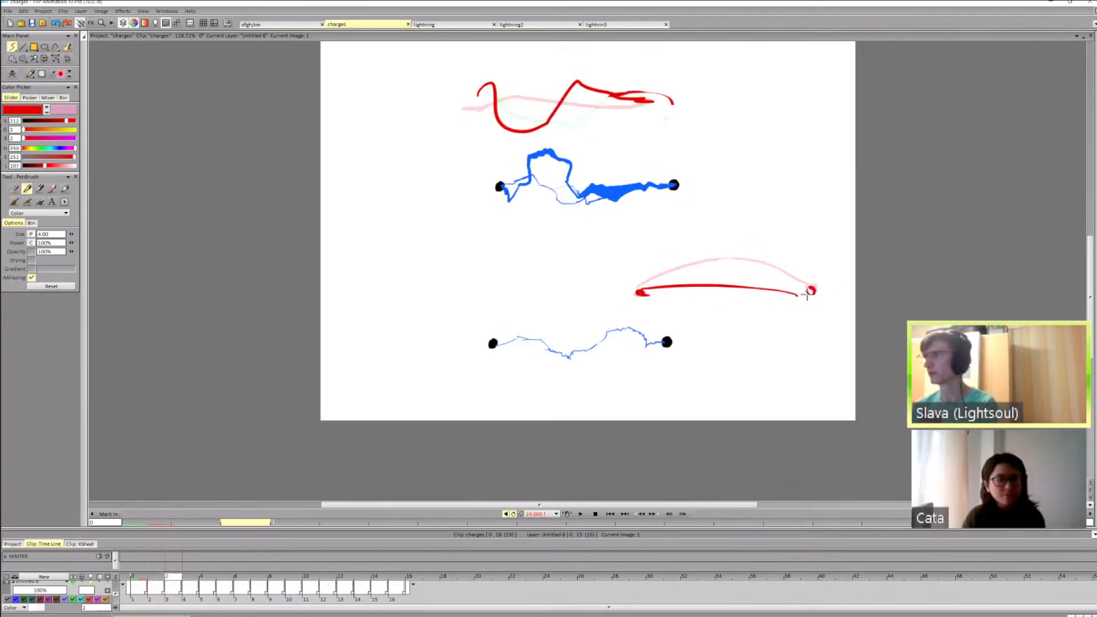
key("Right")
left_click(803, 293)
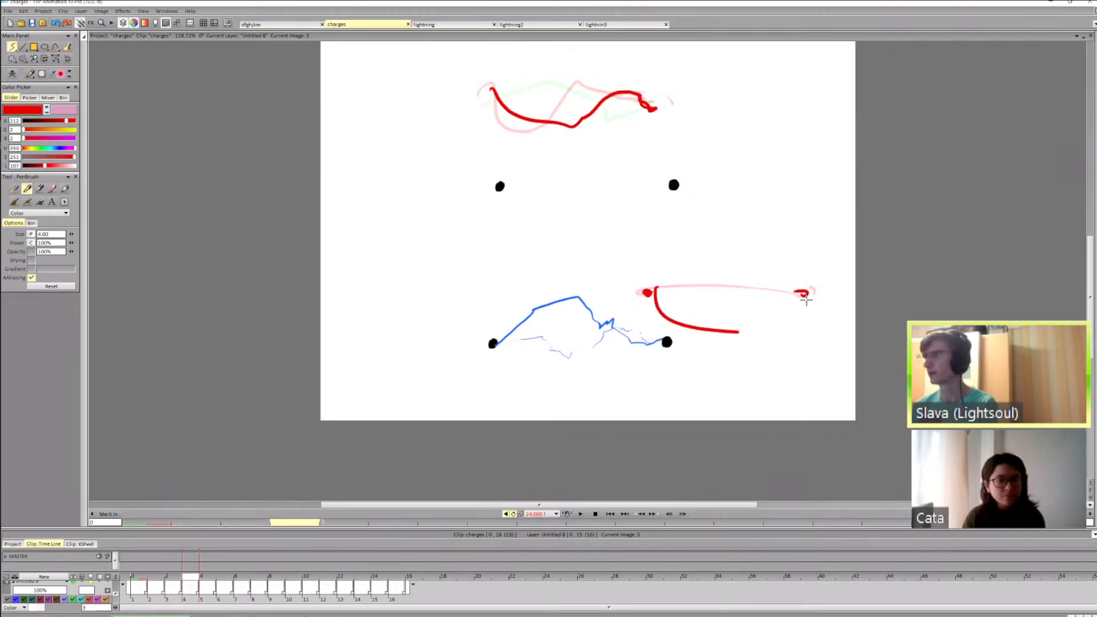
Step: Sketch the simple red line's sagging curve between its two dots on images 4 and 5, comparing neighbouring images
key("Right")
mouse_move(654, 293)
left_mouse_down()
mouse_move(720, 340)
mouse_move(765, 338)
left_mouse_up()
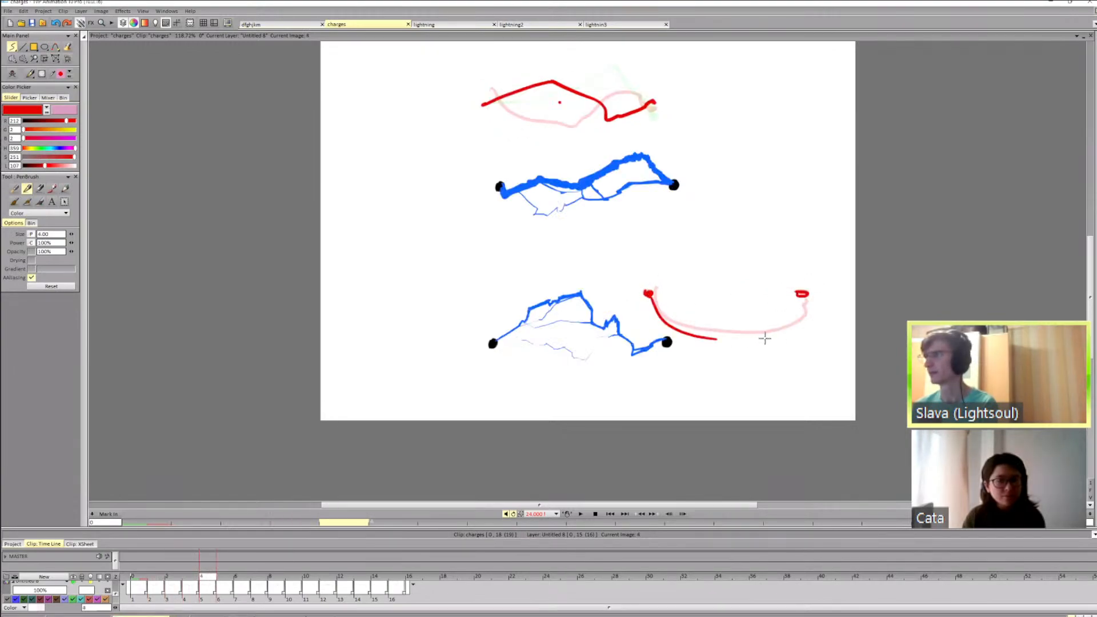
key("Right")
left_click(653, 294)
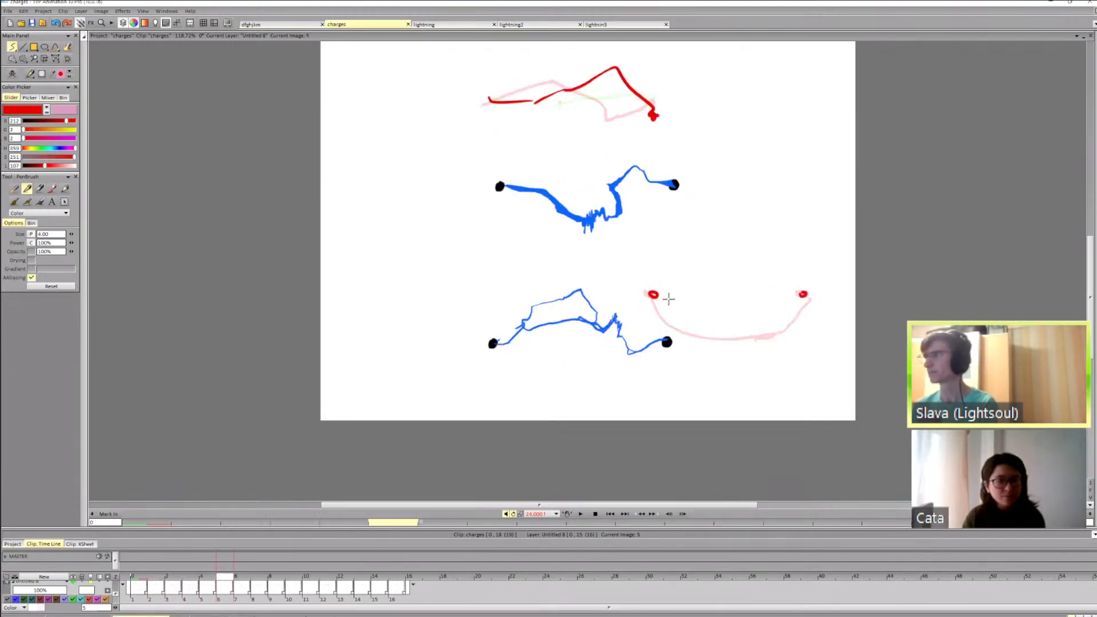
mouse_move(652, 298)
left_mouse_down()
mouse_move(658, 330)
mouse_move(779, 334)
left_mouse_up()
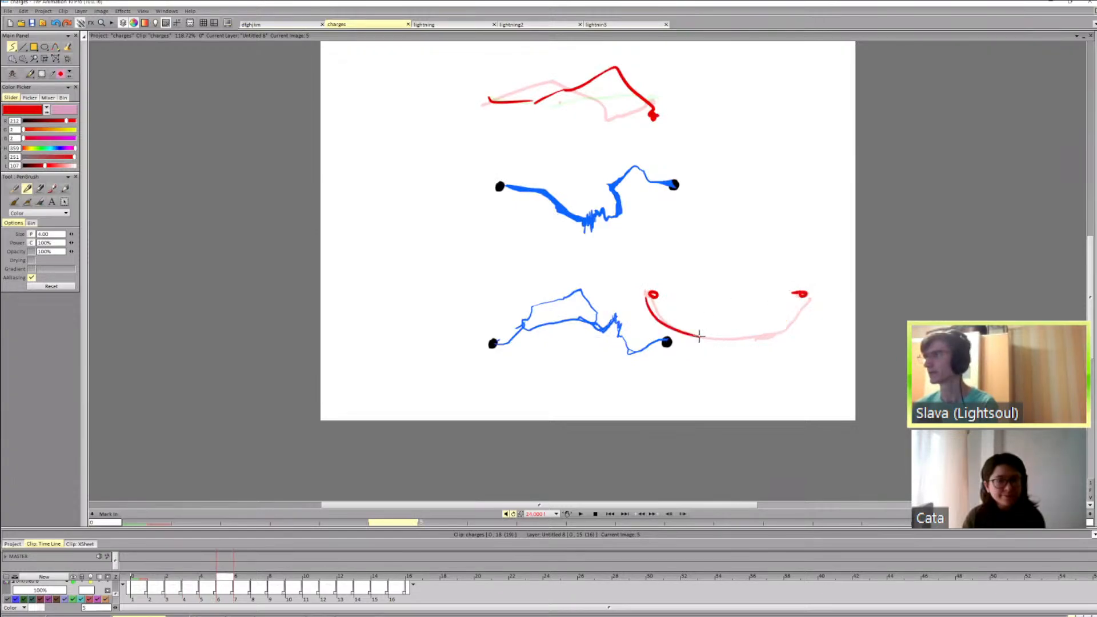
key("Left")
key("Right")
Step: Sketch the simple red line as a shallower sag on image 6 and as shifting upward arches on images 7 to 9
key("Right")
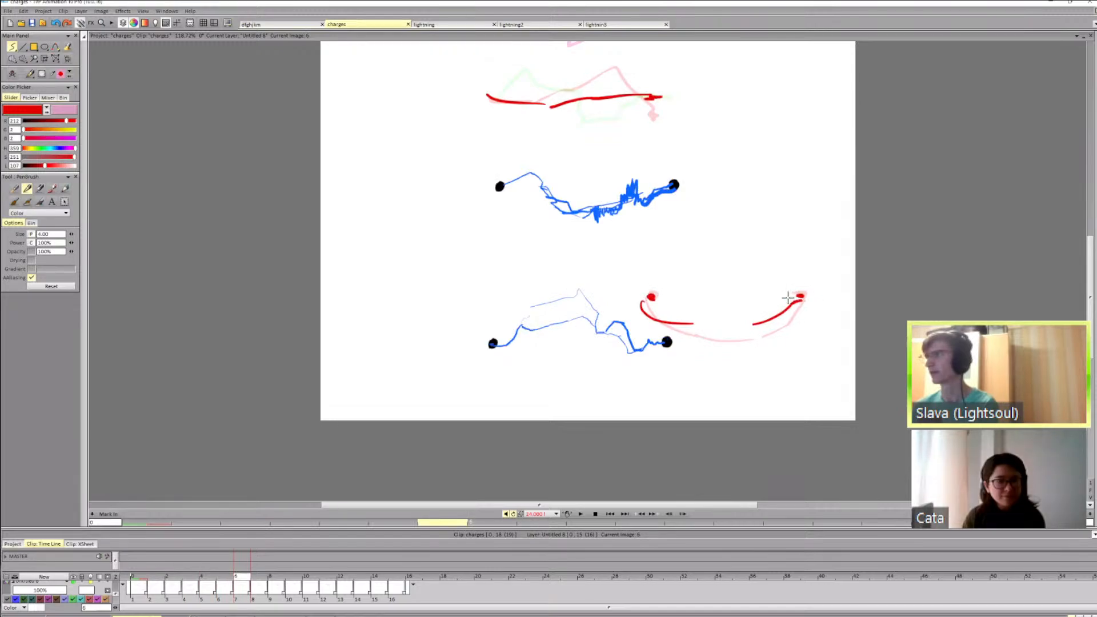
key("Right")
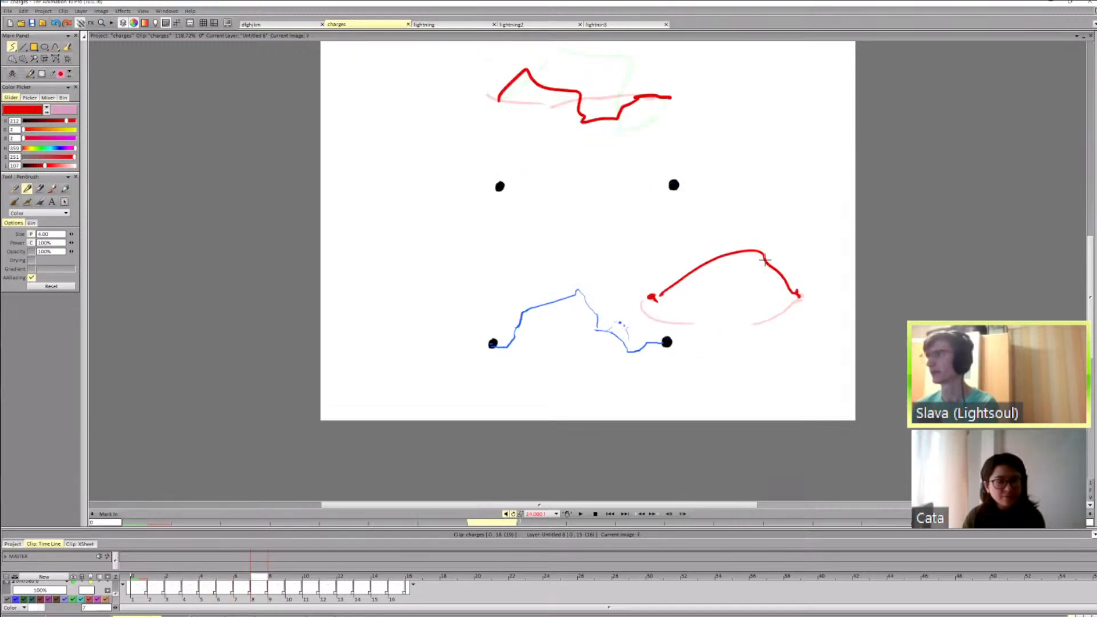
key("Right")
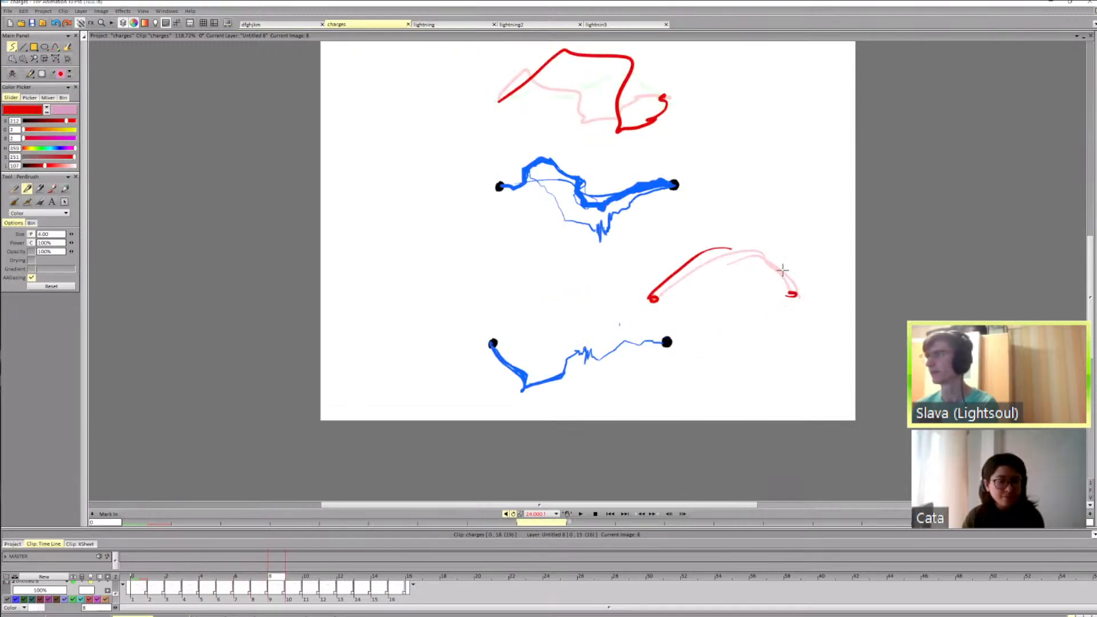
key("Right")
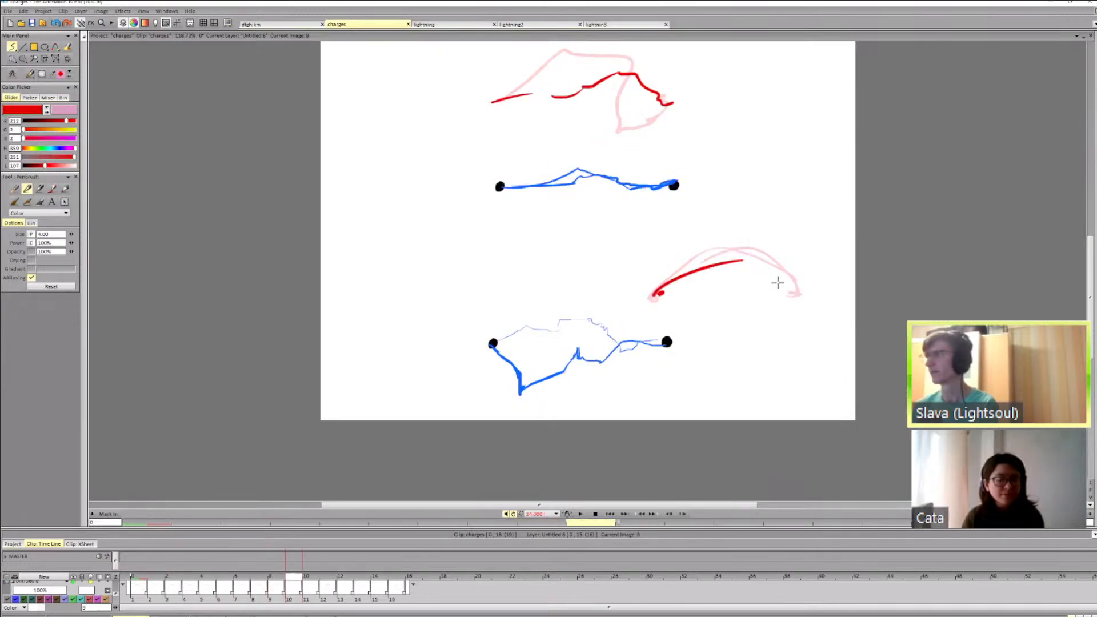
key("Right")
key("Left")
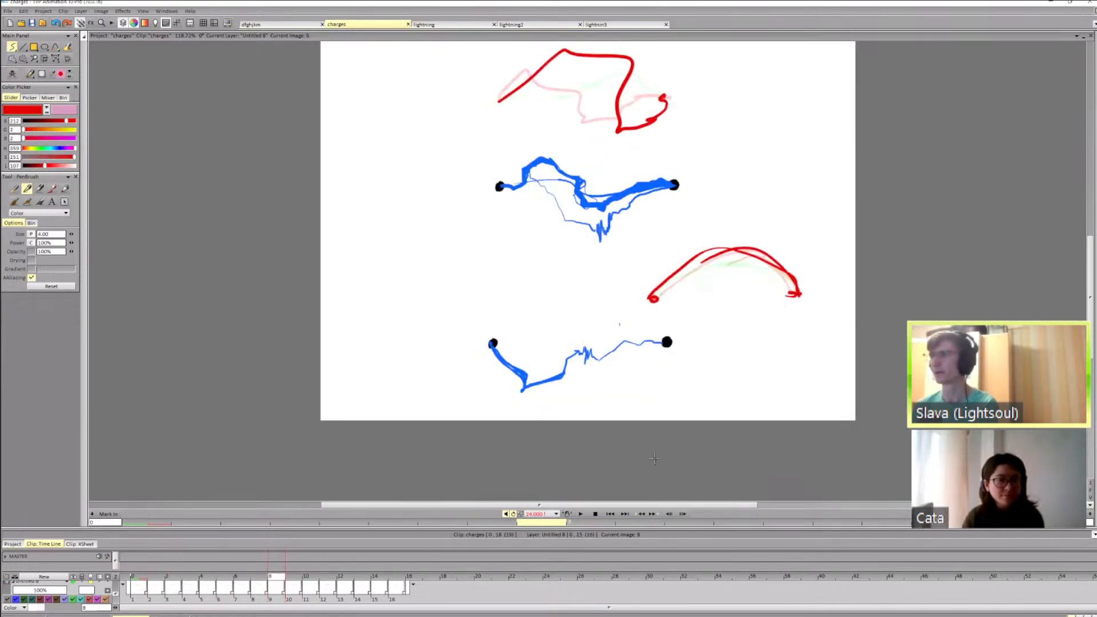
Step: Play back the animation with the simple red arc and view the whole canvas
left_click(582, 515)
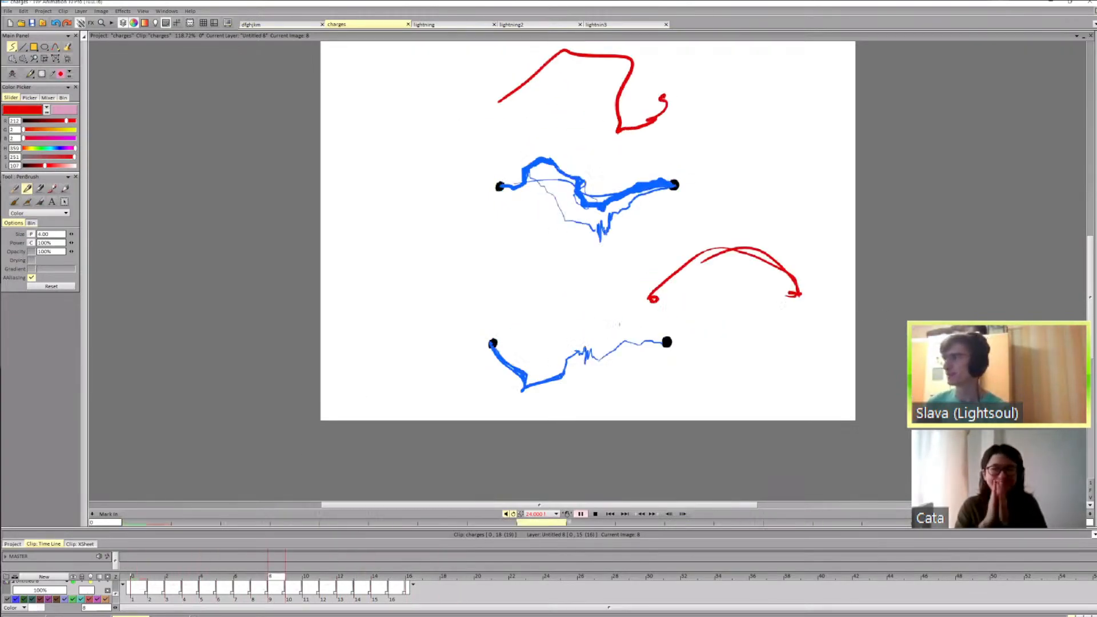
scroll(589, 271, "down", 2)
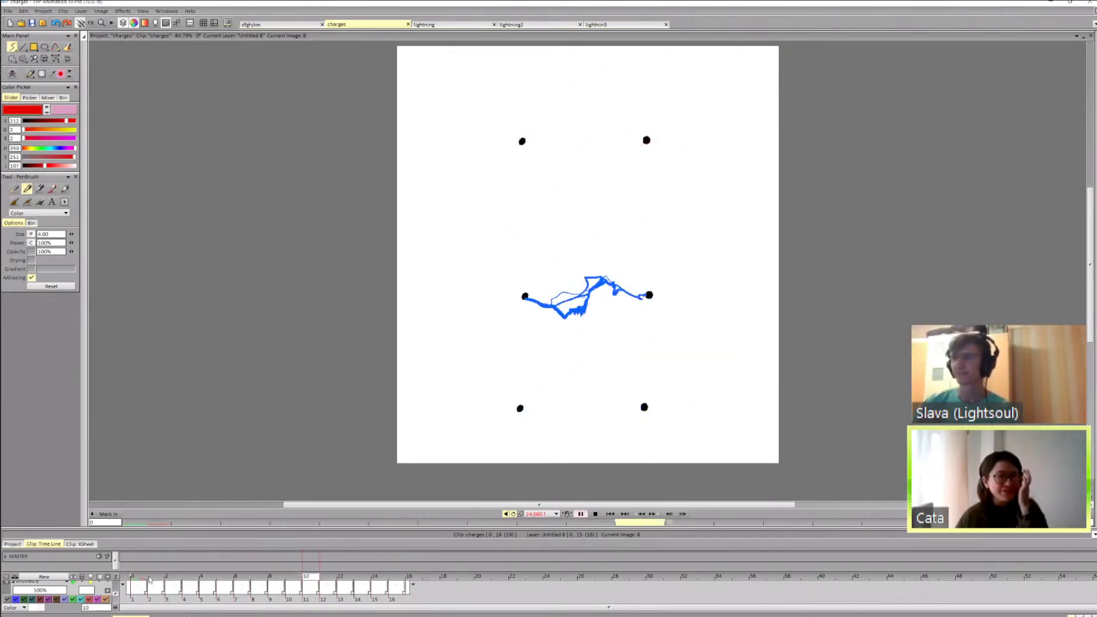
Step: Show the hidden blue wave layer, replay it from image 0, and hide the layer holding the dots and original bolts
left_click_drag(114, 594, 112, 587)
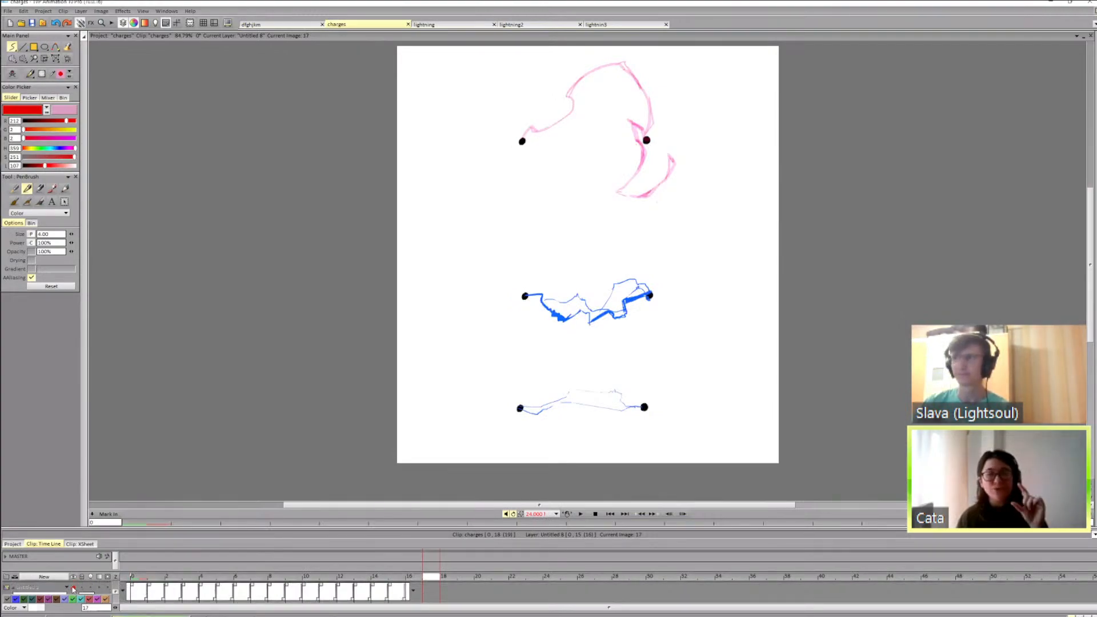
left_click(140, 578)
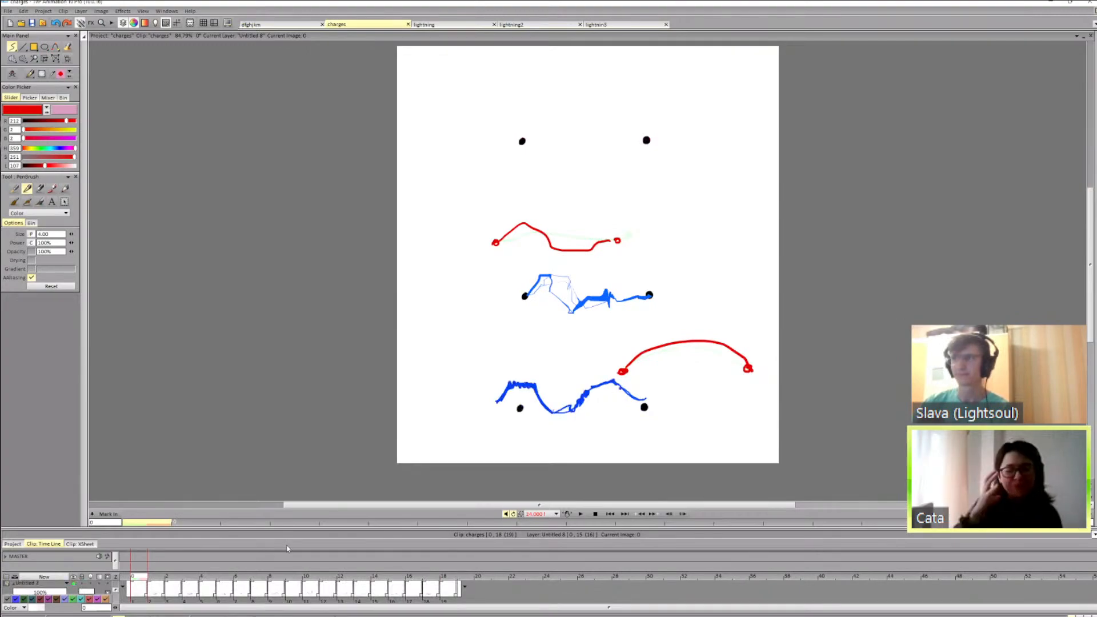
left_click(581, 514)
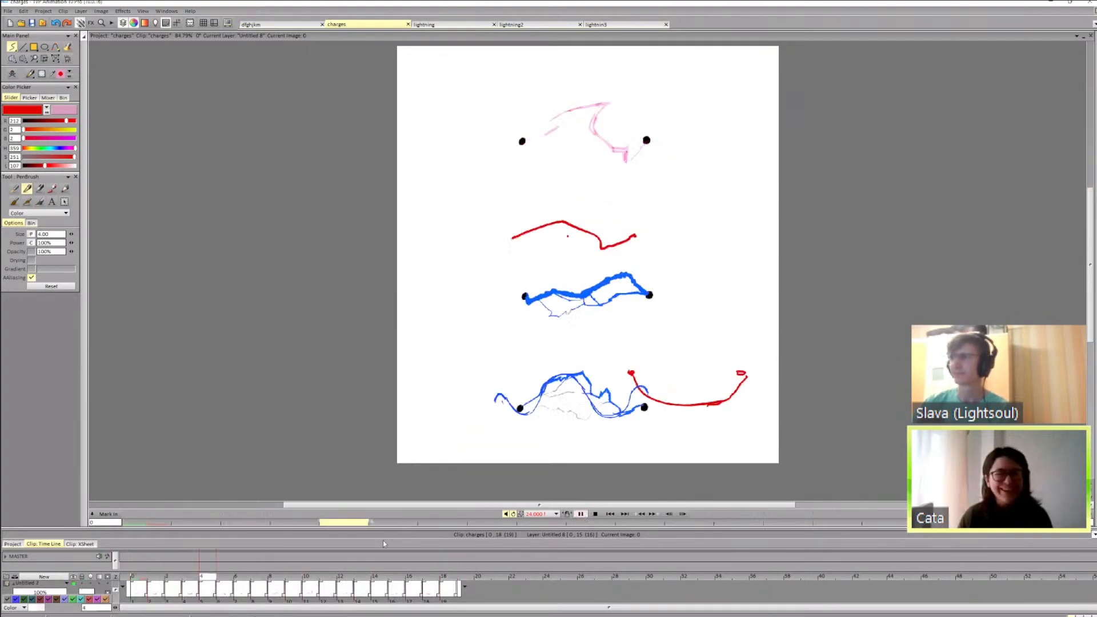
left_click_drag(116, 597, 116, 599)
left_click(75, 584)
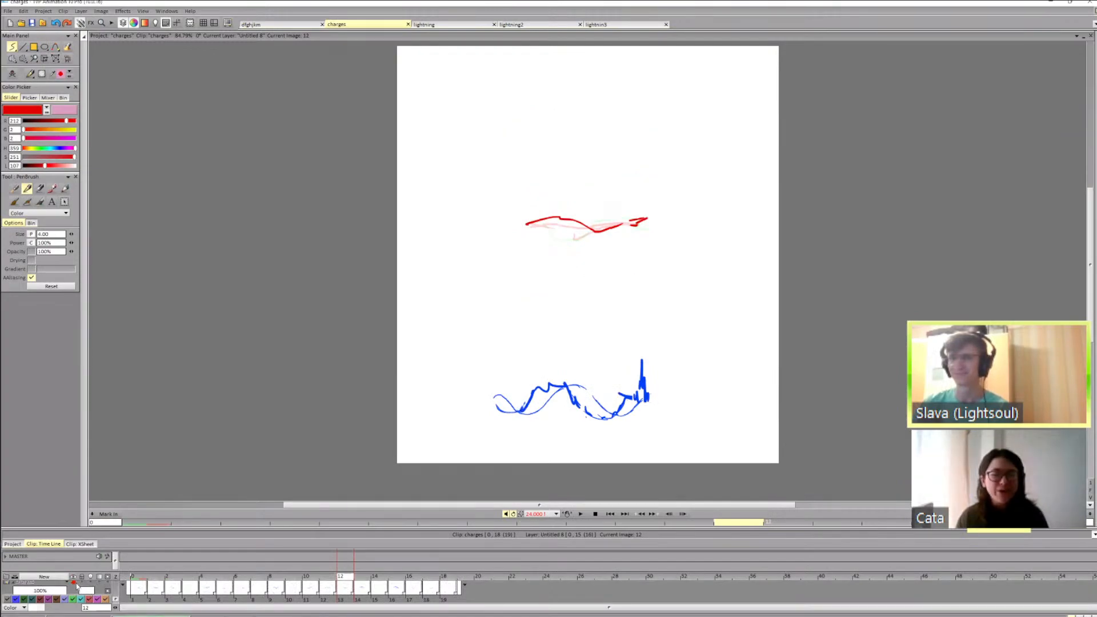
Step: Play back the red bolt and arc animation, and return to image 0 to view them with the blue wave
left_click(580, 515)
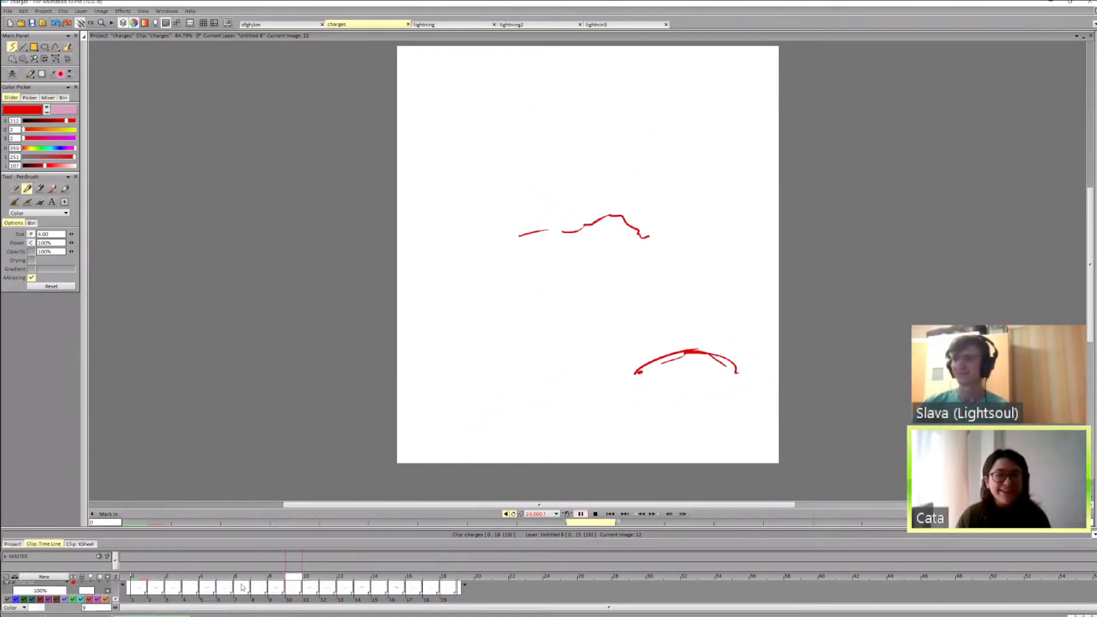
scroll(161, 591, "up", 5)
scroll(161, 590, "up", 4)
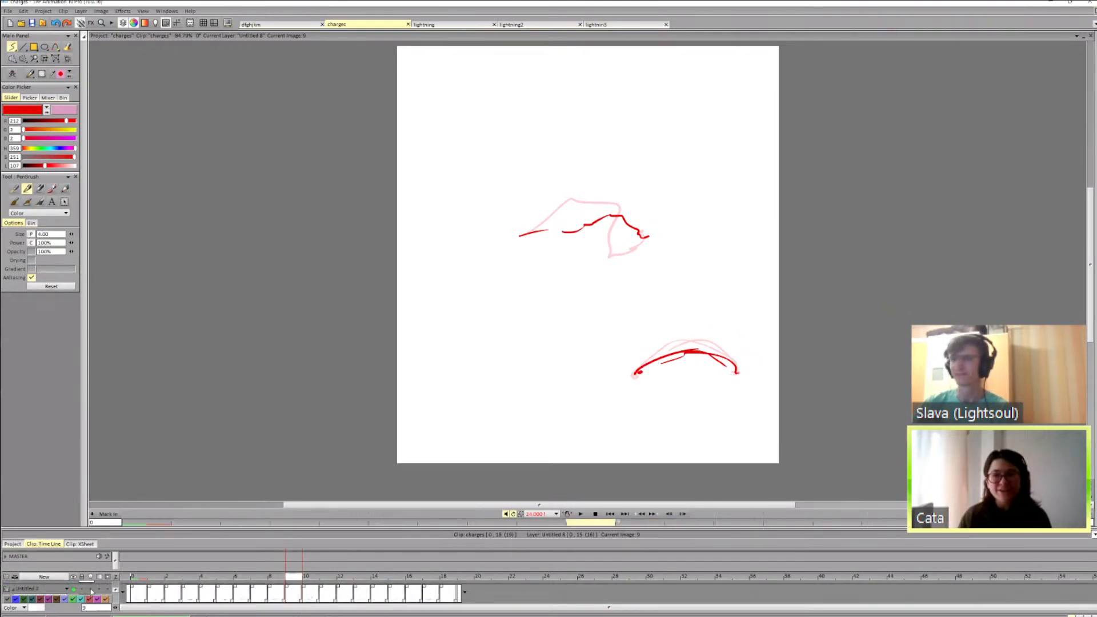
scroll(92, 592, "up", 2)
scroll(189, 596, "down", 3)
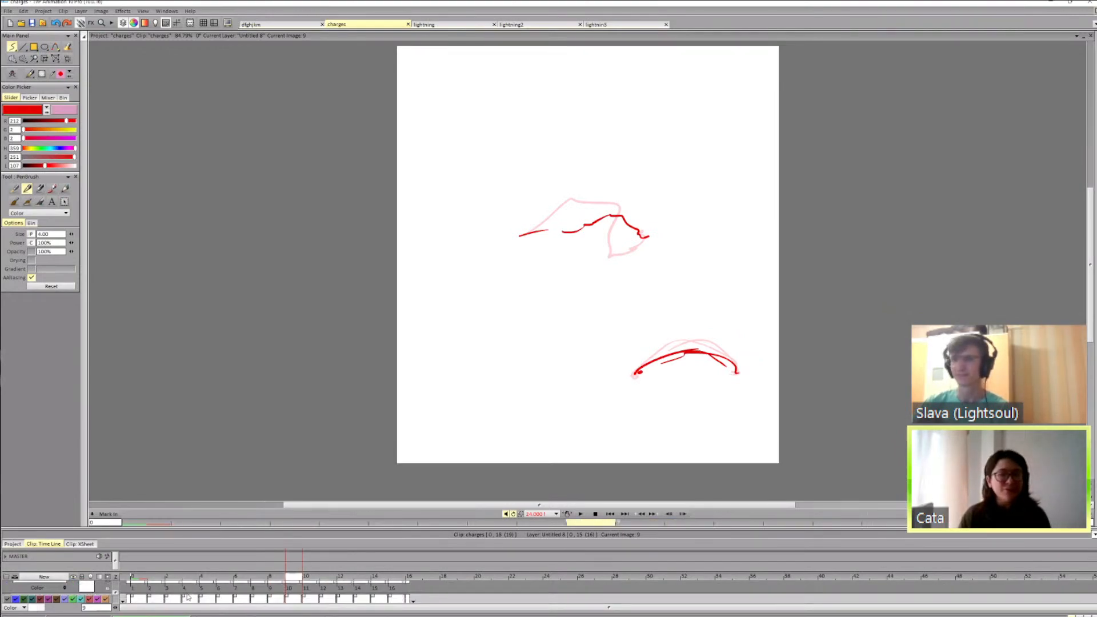
left_click(143, 598)
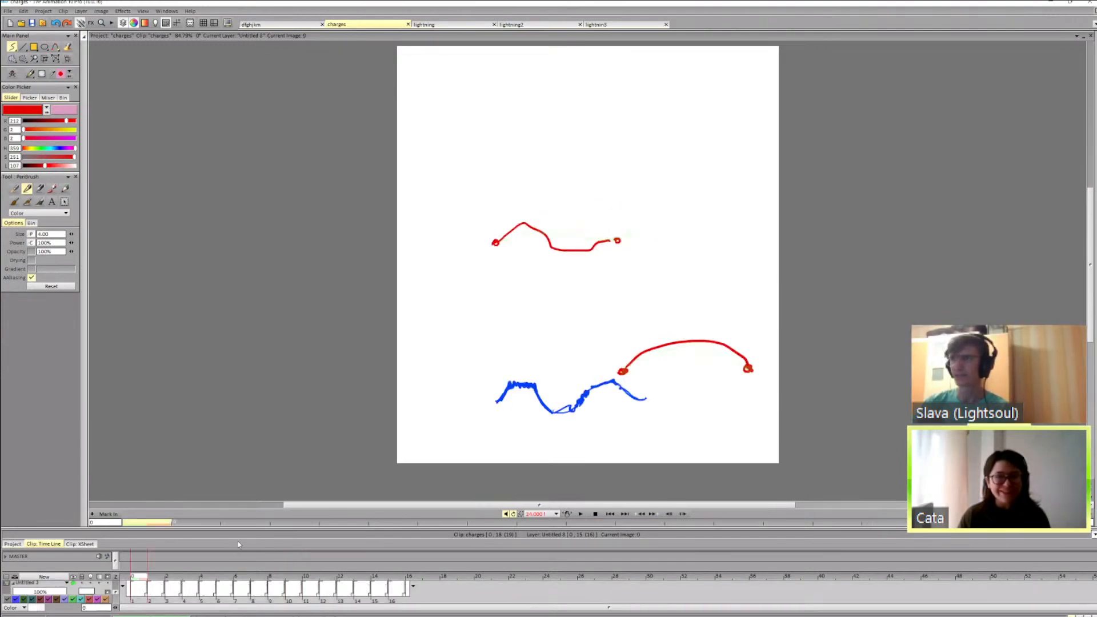
Step: Warp the layer with the red bolt and arc on all its images, moving both drawings to the canvas's upper part
left_click_drag(116, 594, 117, 584)
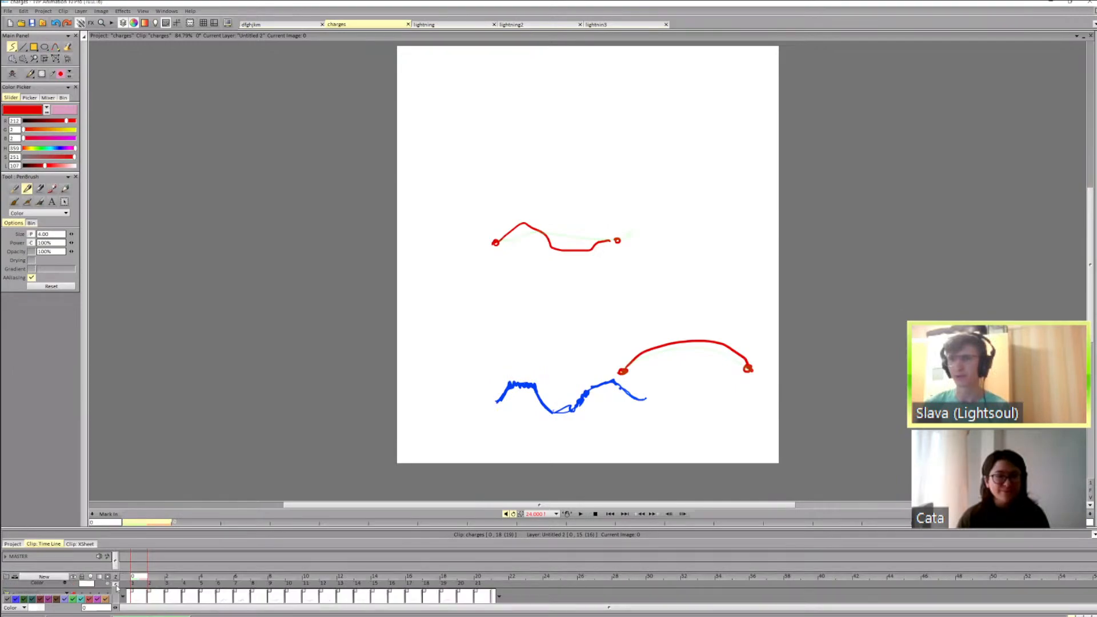
mouse_move(116, 584)
left_mouse_down()
mouse_move(118, 596)
mouse_move(138, 587)
mouse_move(116, 594)
left_mouse_up()
left_click(138, 590)
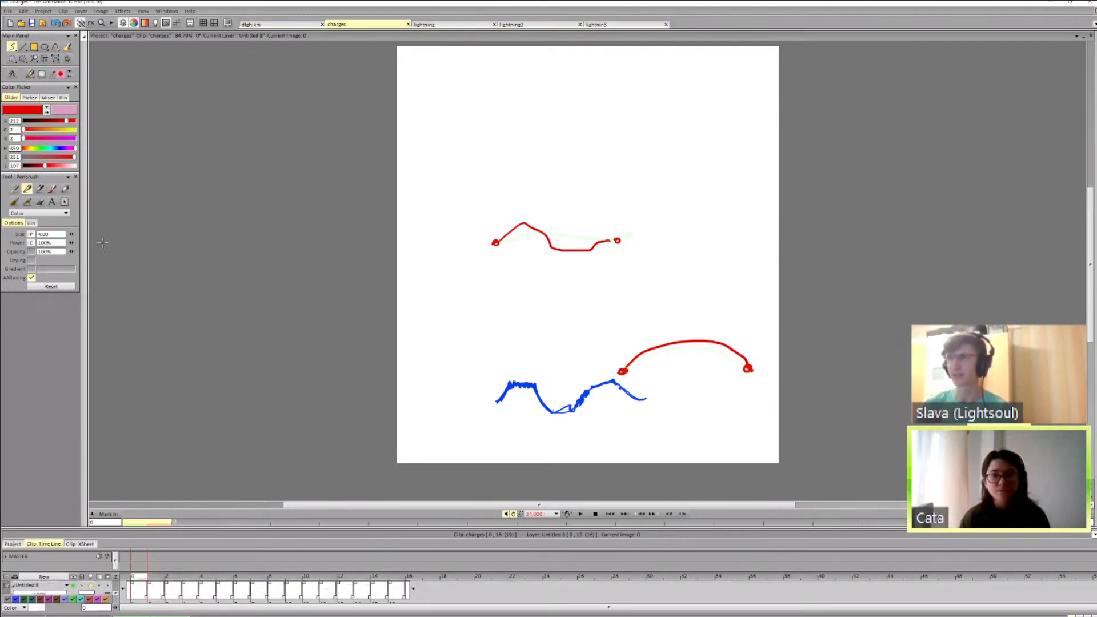
left_click(56, 59)
mouse_move(606, 314)
left_mouse_down()
mouse_move(569, 285)
mouse_move(539, 179)
mouse_move(559, 144)
mouse_move(453, 250)
left_mouse_up()
key("ctrl+z")
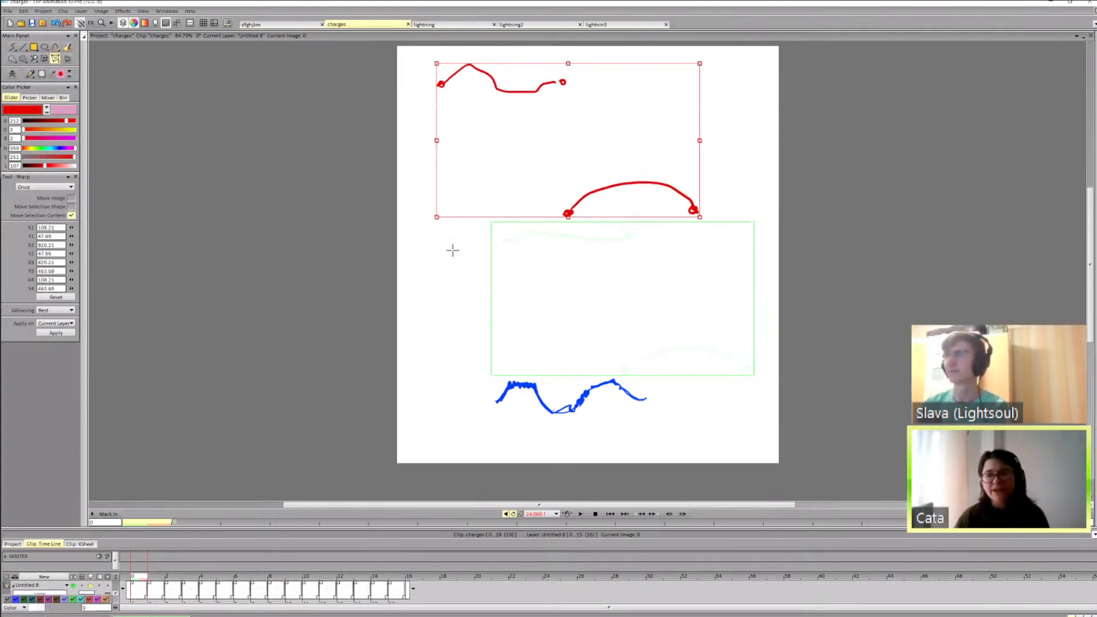
left_click(399, 602, "shift")
key("Return")
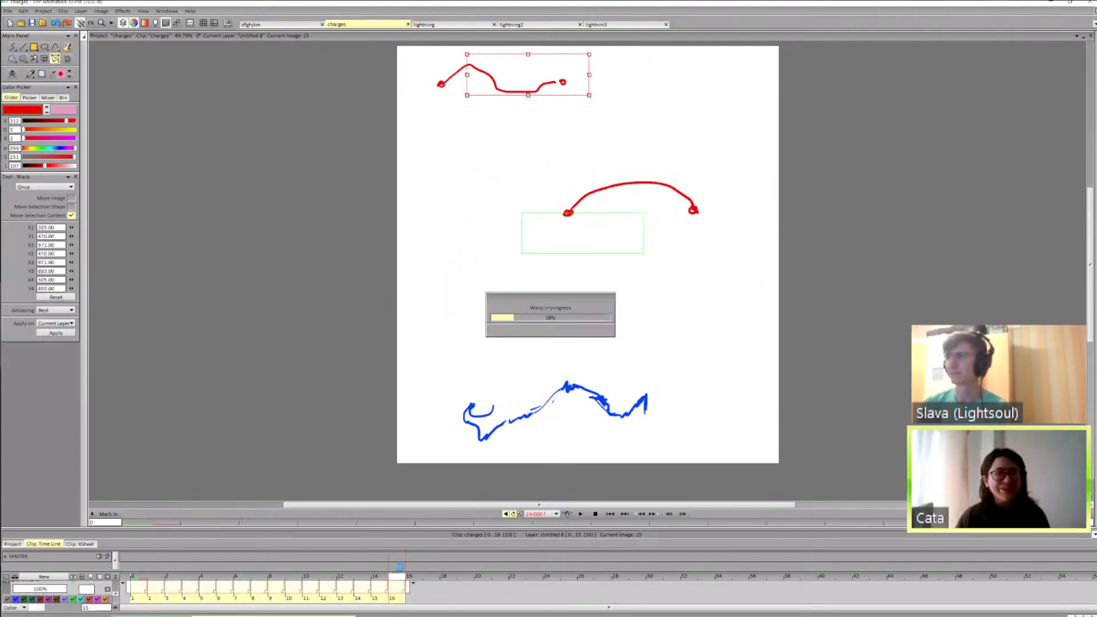
mouse_move(149, 577)
left_mouse_down()
mouse_move(320, 573)
mouse_move(253, 583)
left_mouse_up()
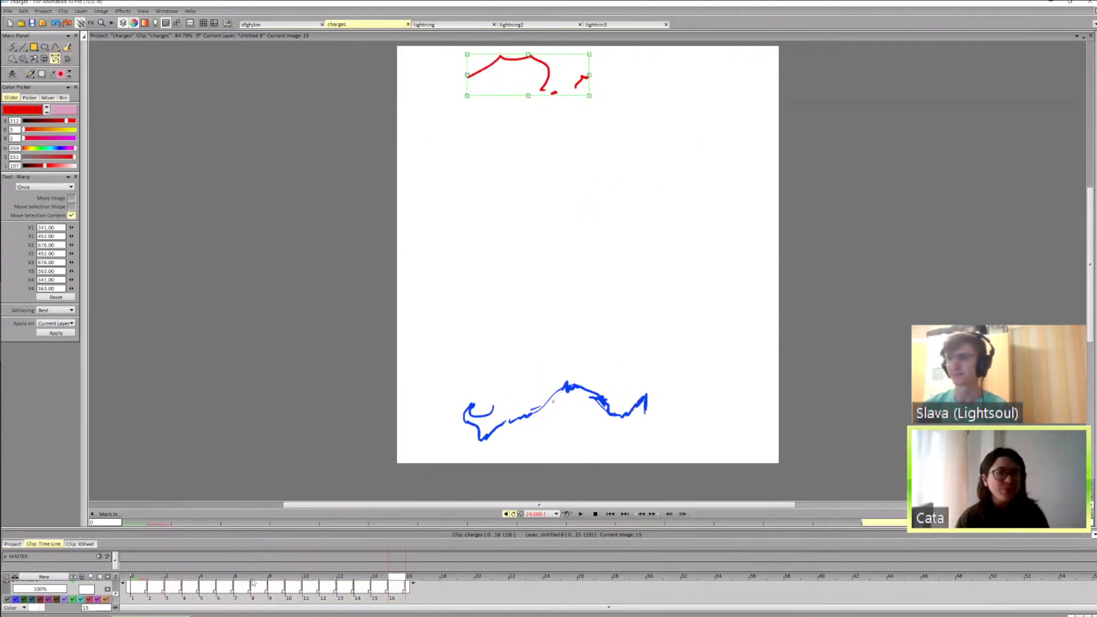
Step: Move the jagged blue bolt above the smooth blue wave on all 19 images of its layer, and review the frames
left_click_drag(116, 594, 117, 590)
left_click(72, 594)
left_click(133, 599)
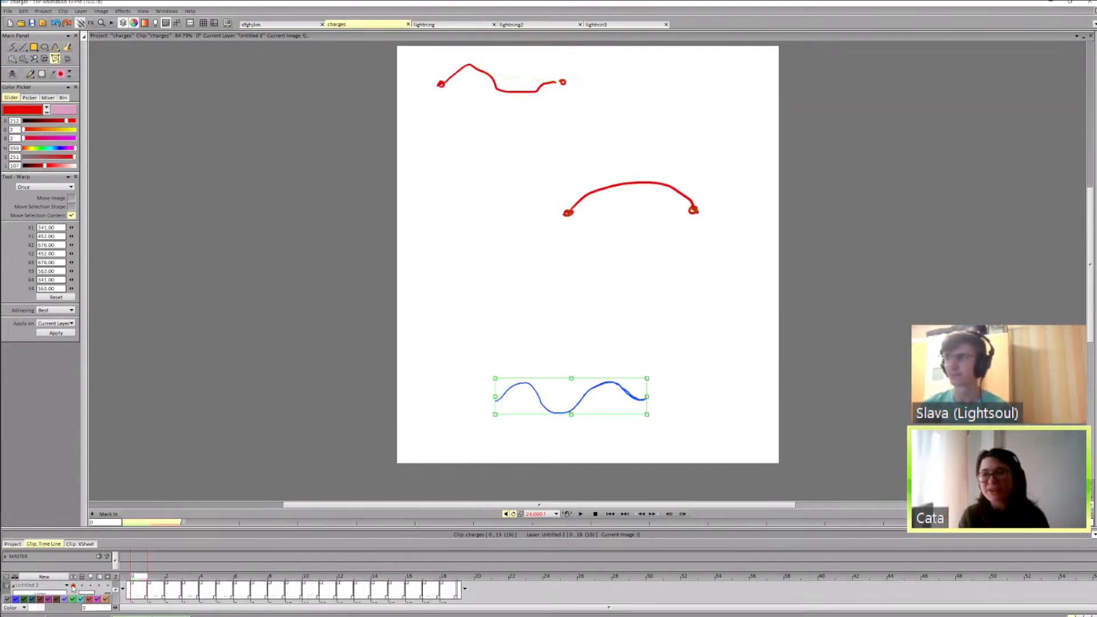
left_click_drag(562, 386, 558, 306)
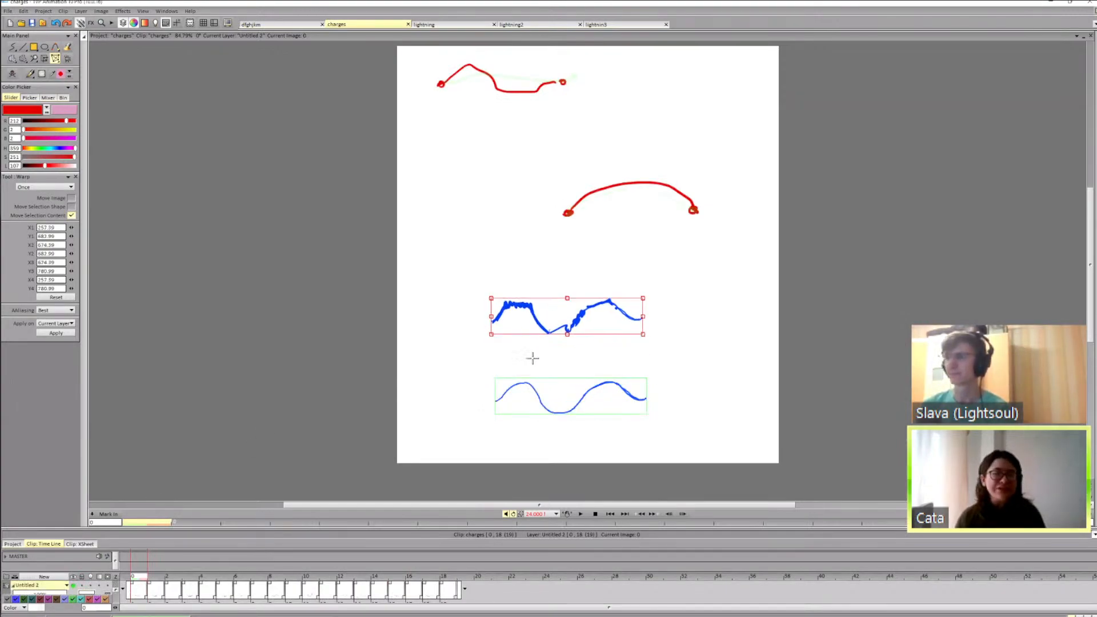
left_click(447, 605, "shift")
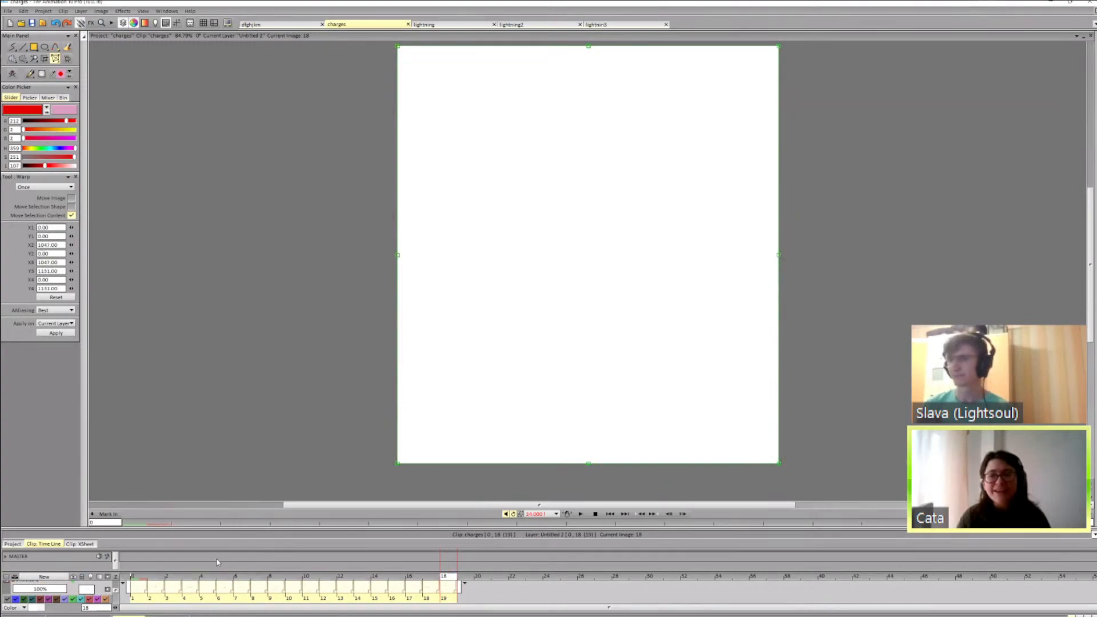
left_click(142, 580)
left_click(153, 587)
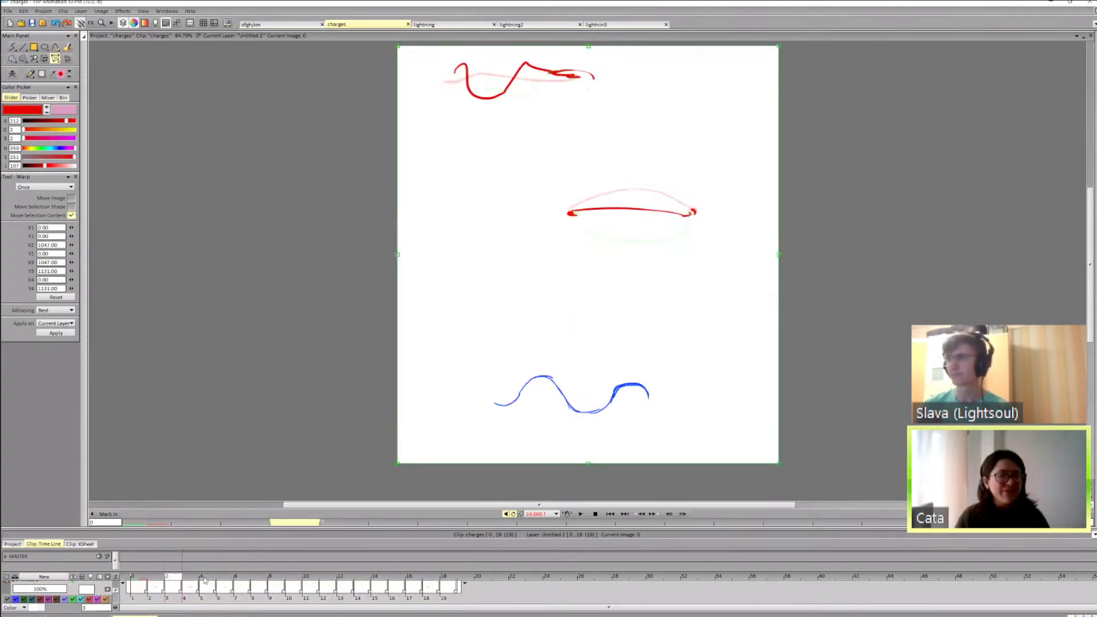
key("Return")
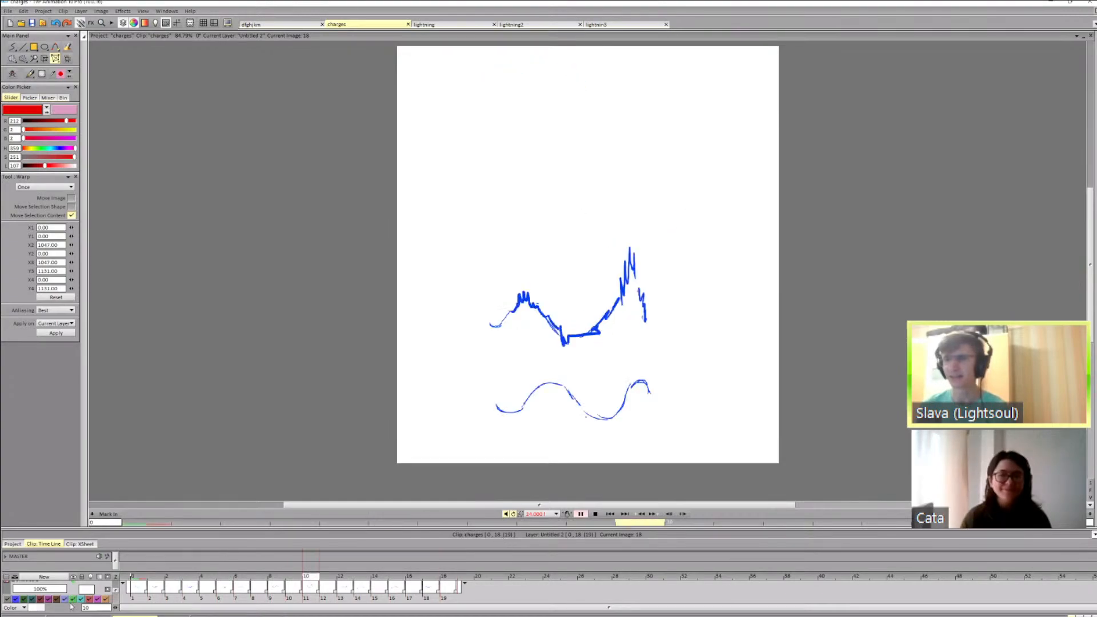
Step: Show the hidden purple bolt layer, move it between the red bolt and red arc on all 21 images, and play the animation
mouse_move(115, 592)
left_mouse_down()
mouse_move(137, 597)
mouse_move(120, 594)
left_mouse_up()
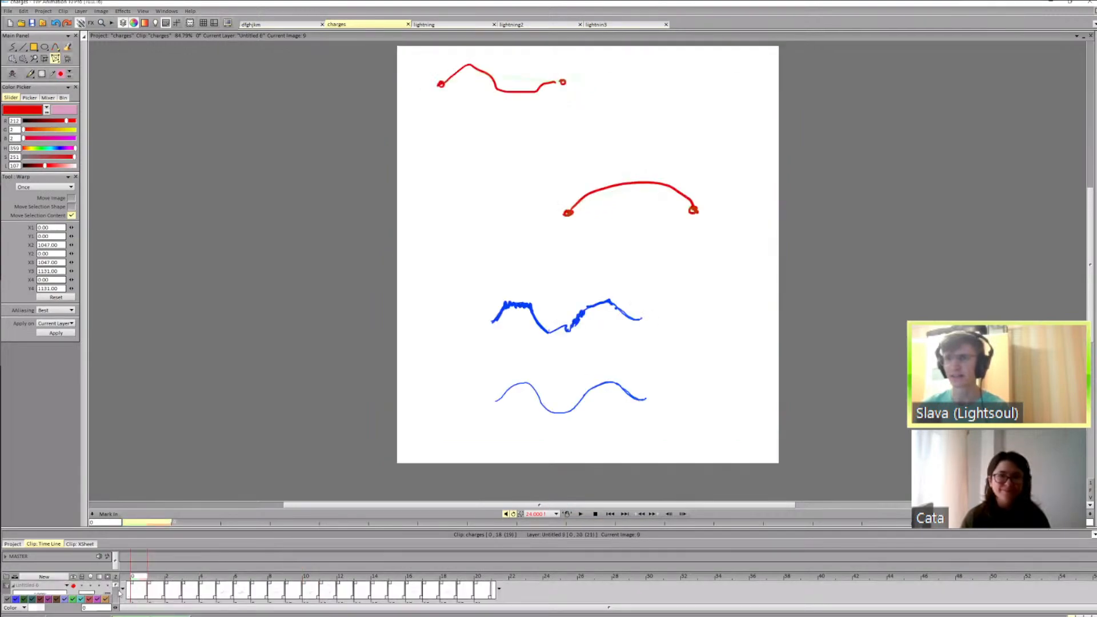
left_click(72, 586)
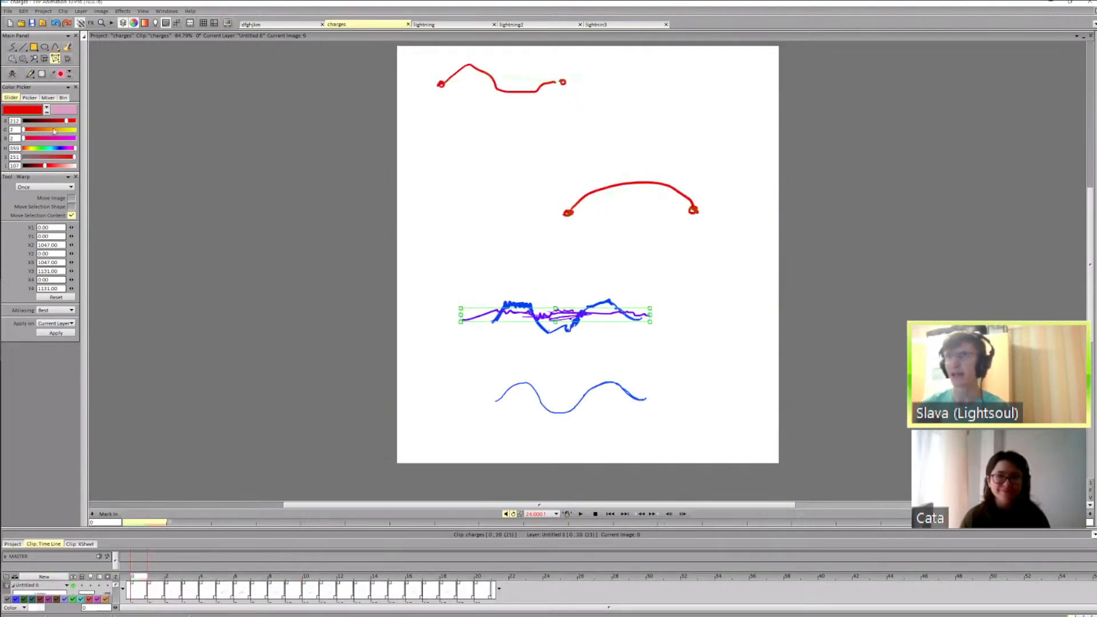
left_click_drag(493, 317, 464, 143)
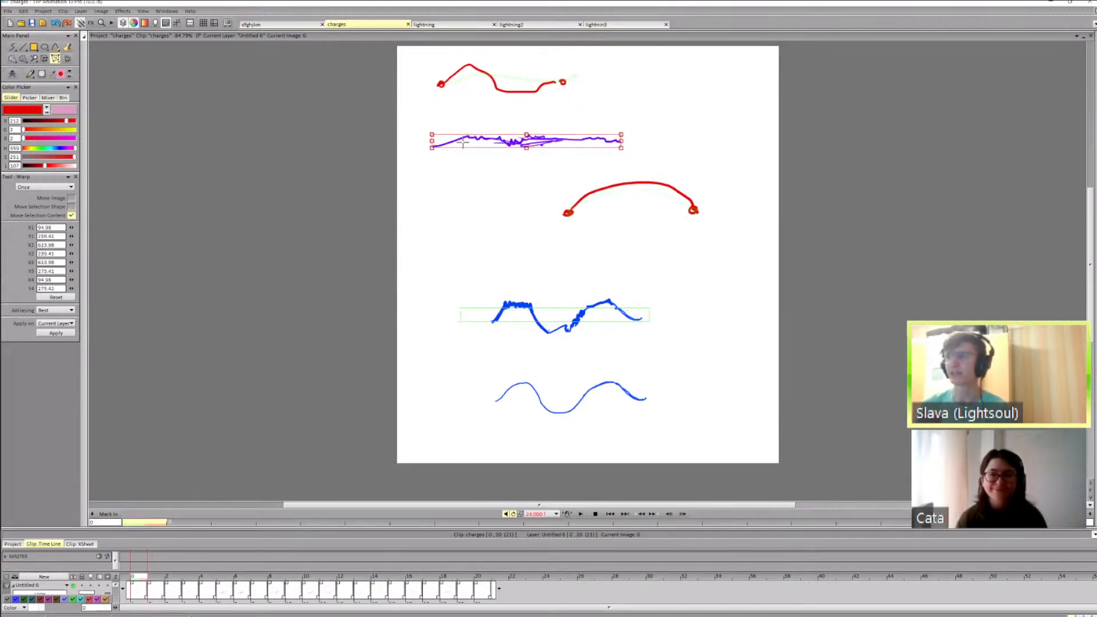
left_click(479, 602)
left_click(140, 595, "shift")
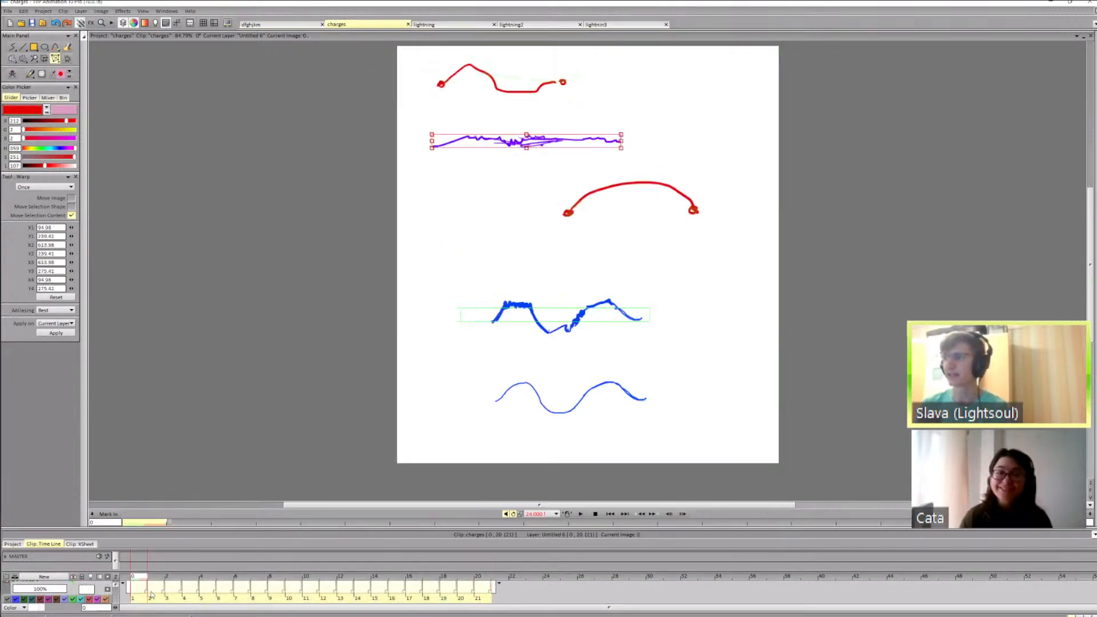
key("Return")
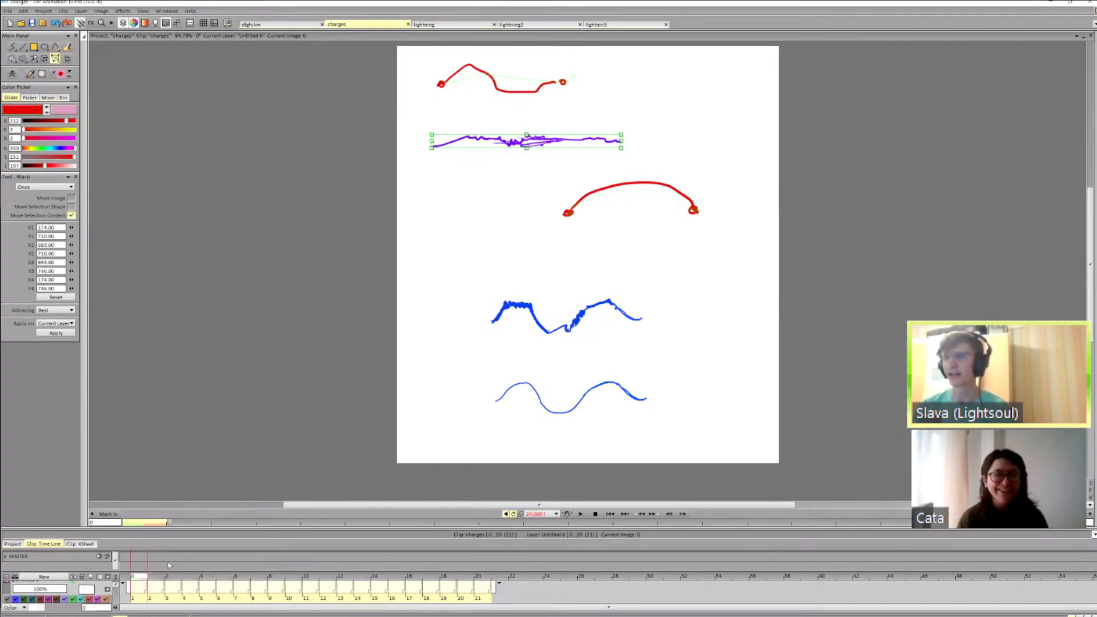
left_click(145, 594)
left_click_drag(164, 570, 130, 549)
left_click(581, 514)
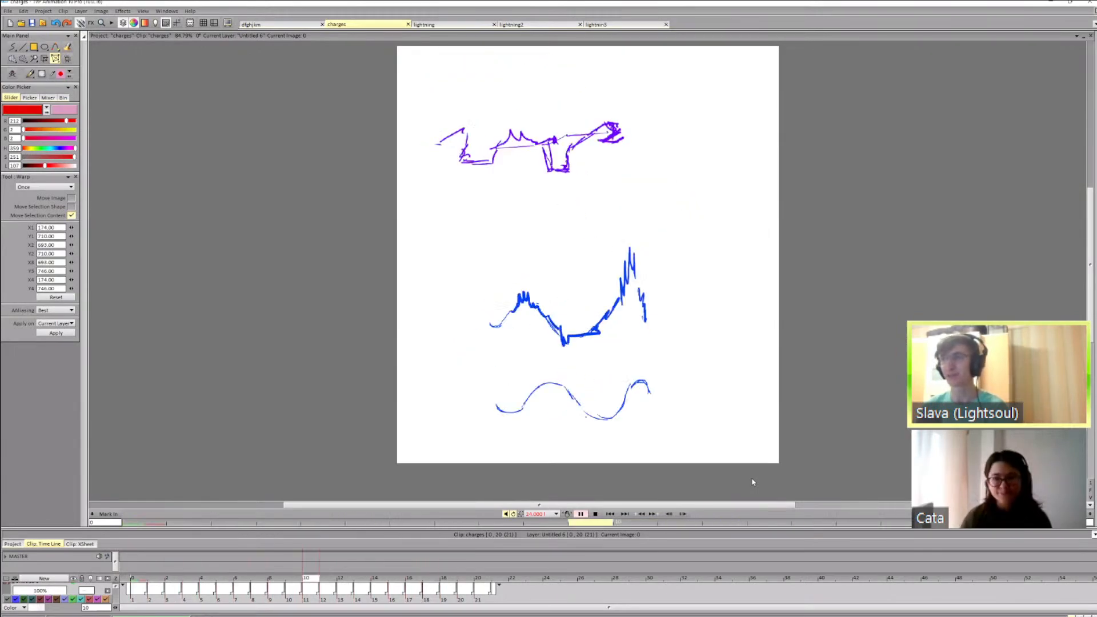
Step: Show the thick indigo bolt layer and move it just above the jagged blue bolt on all images, checking the frames
left_click_drag(116, 593, 115, 588)
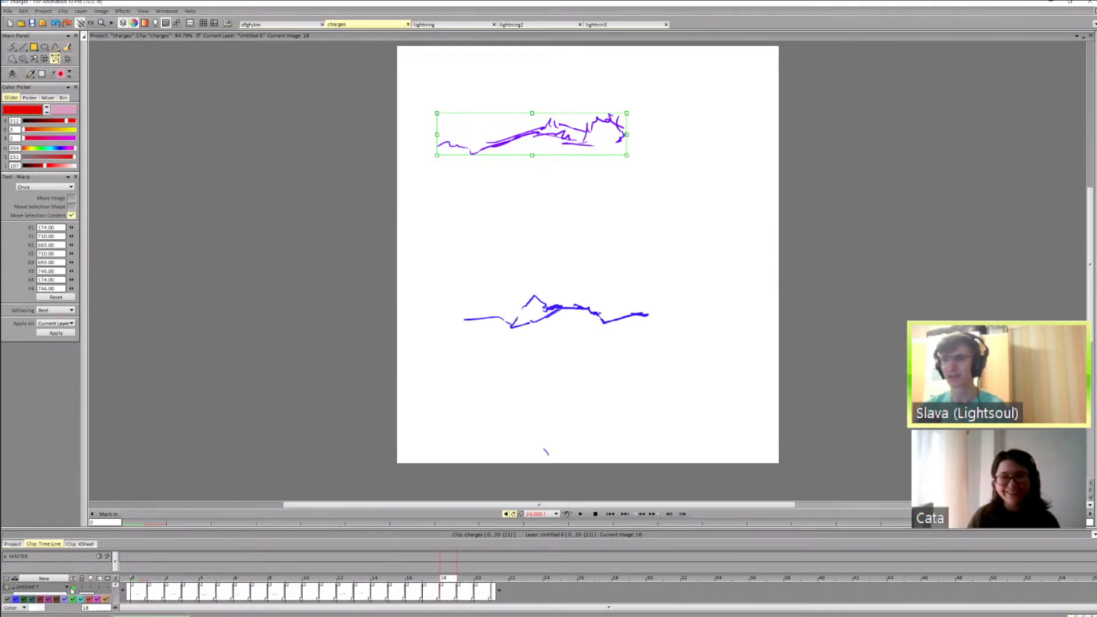
left_click(133, 579)
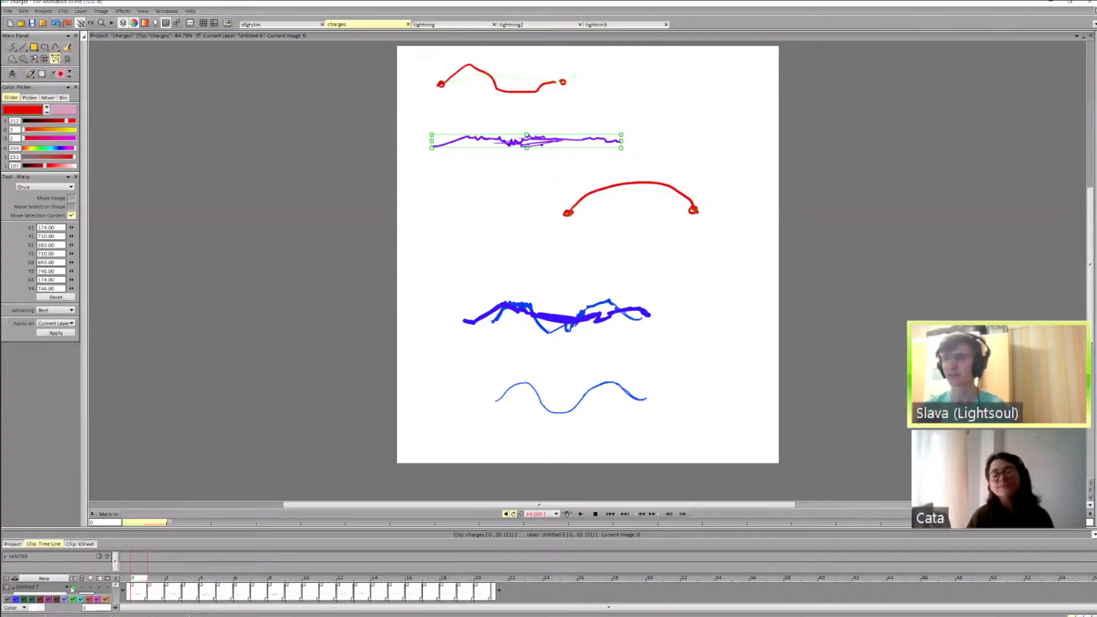
left_click(51, 592)
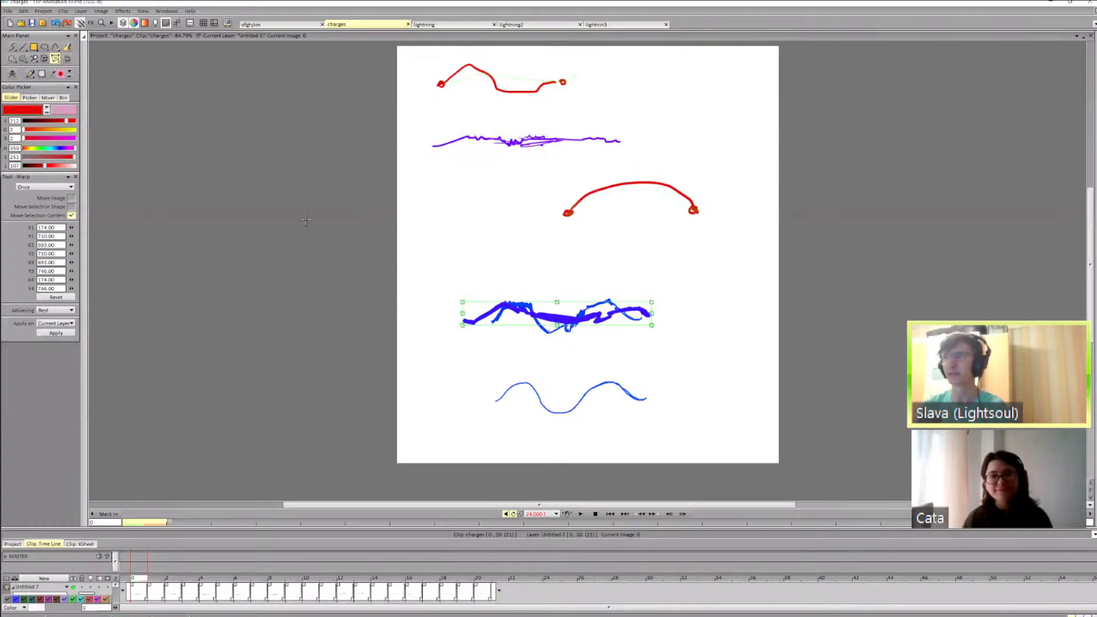
left_click_drag(510, 271, 494, 213)
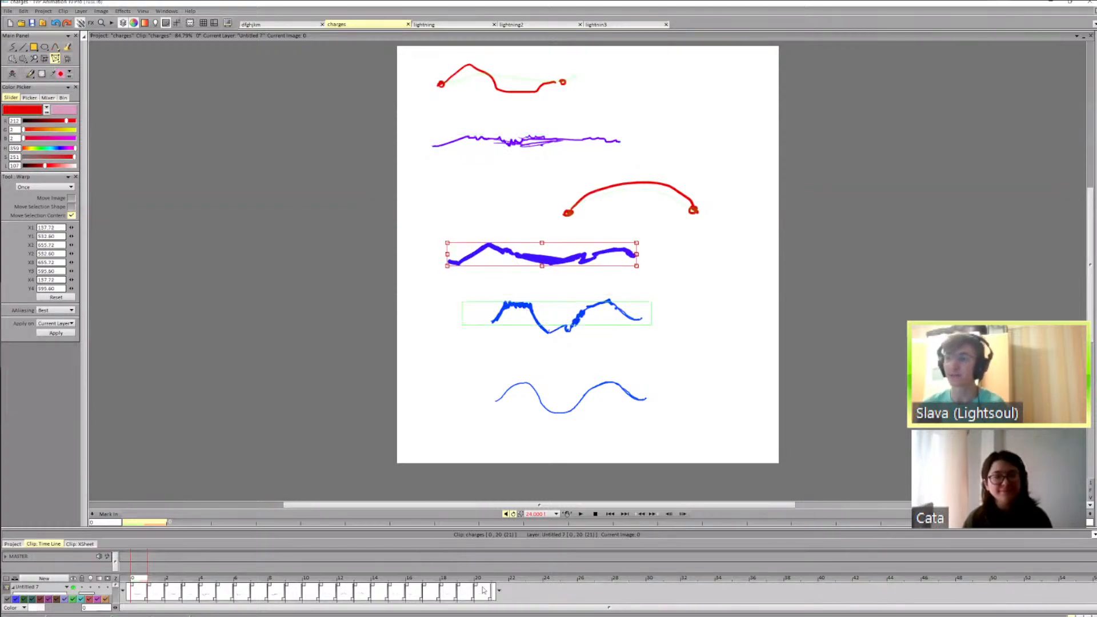
scroll(485, 599, "down", 2)
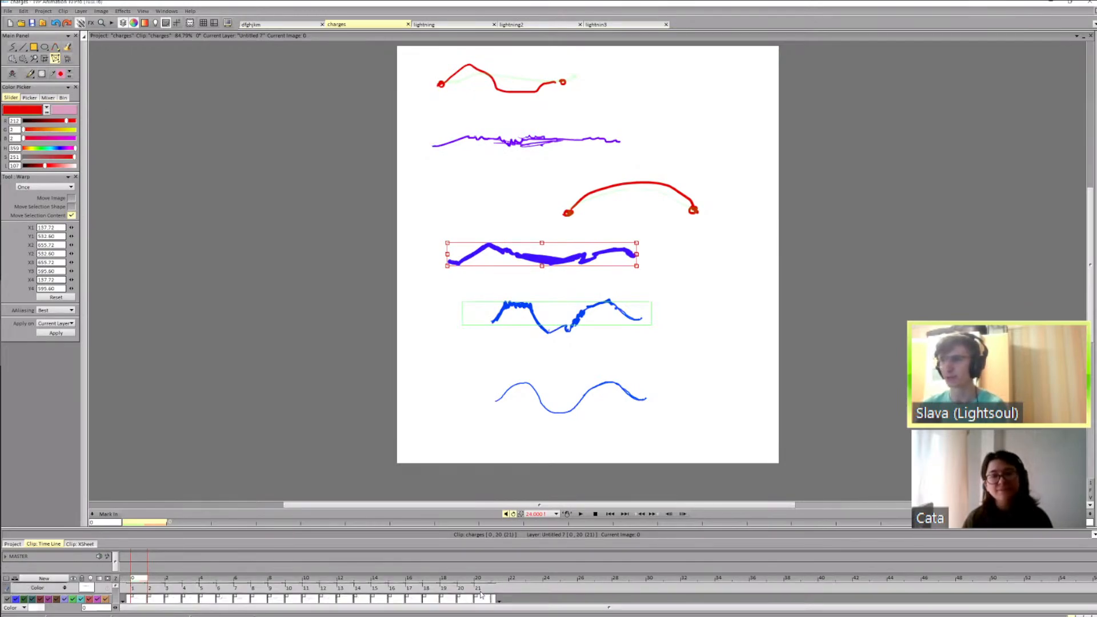
left_click(480, 596)
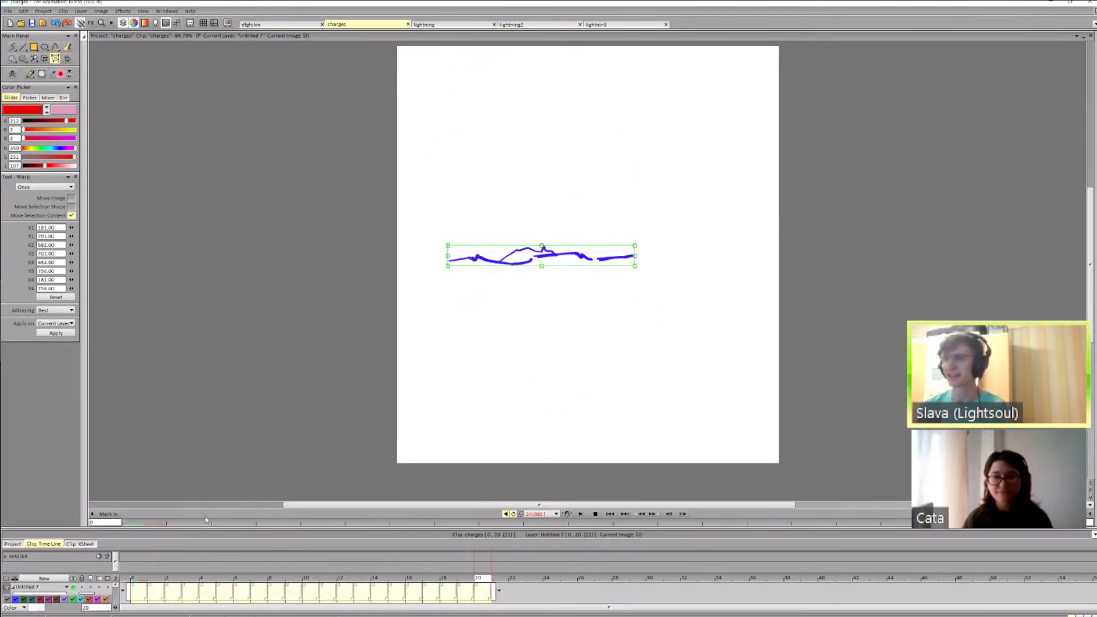
left_click_drag(141, 578, 523, 558)
left_click_drag(390, 573, 136, 576)
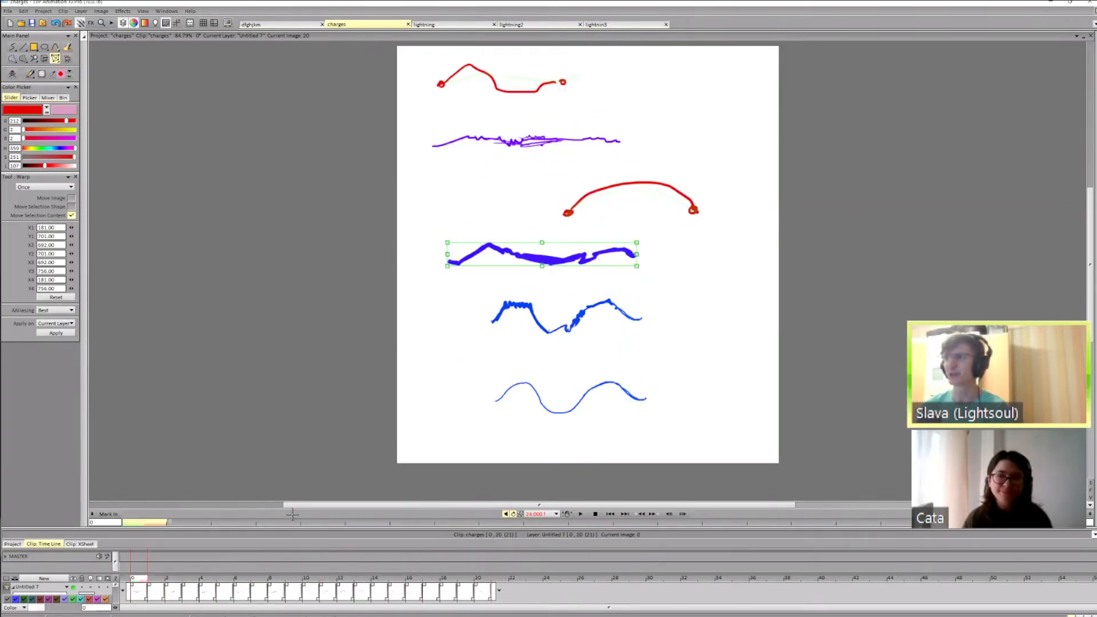
Step: Play back and scrub through all the animations together, comparing the motion of the red, purple, indigo and blue bolts with the smooth wave
left_click(581, 514)
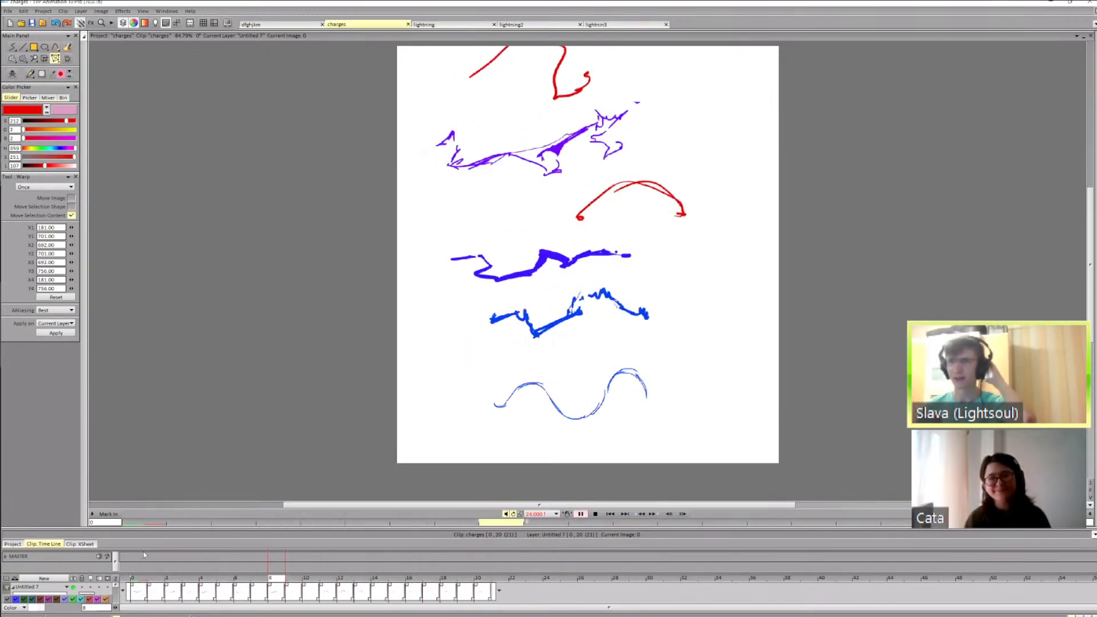
left_click(146, 584)
mouse_move(117, 587)
left_mouse_down()
mouse_move(117, 599)
mouse_move(117, 581)
left_mouse_up()
left_click_drag(183, 579, 487, 560)
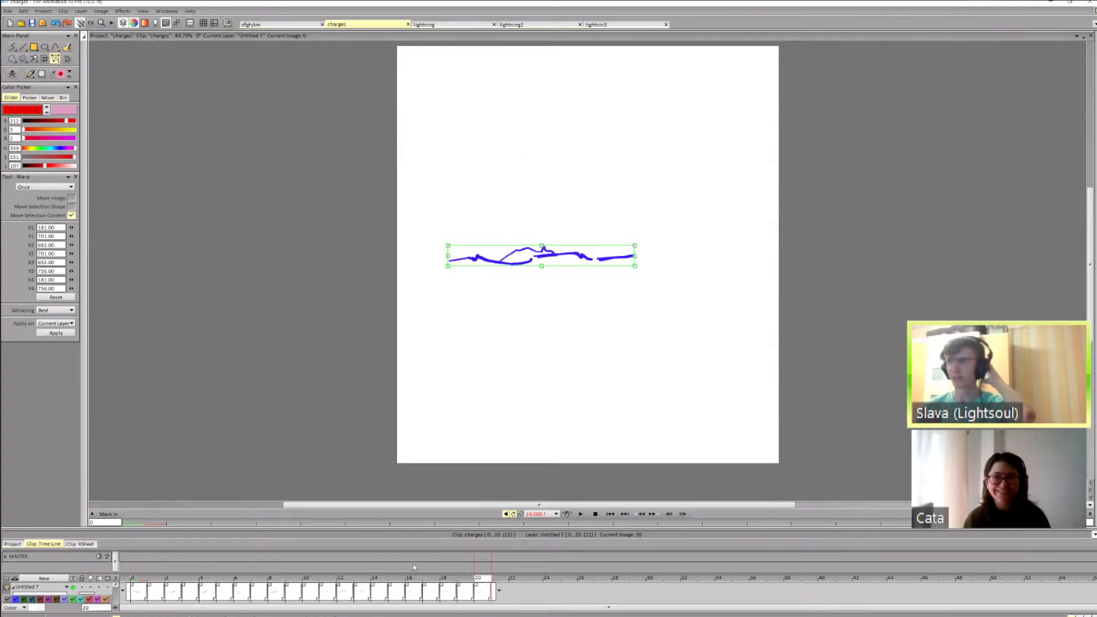
left_click_drag(414, 567, 235, 575)
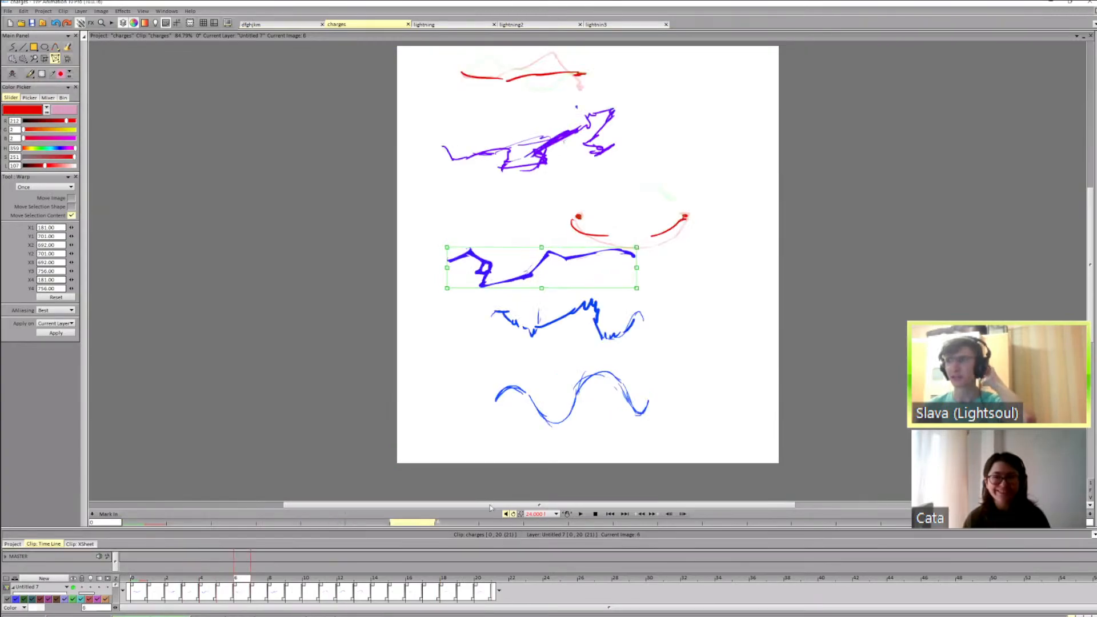
left_click(579, 514)
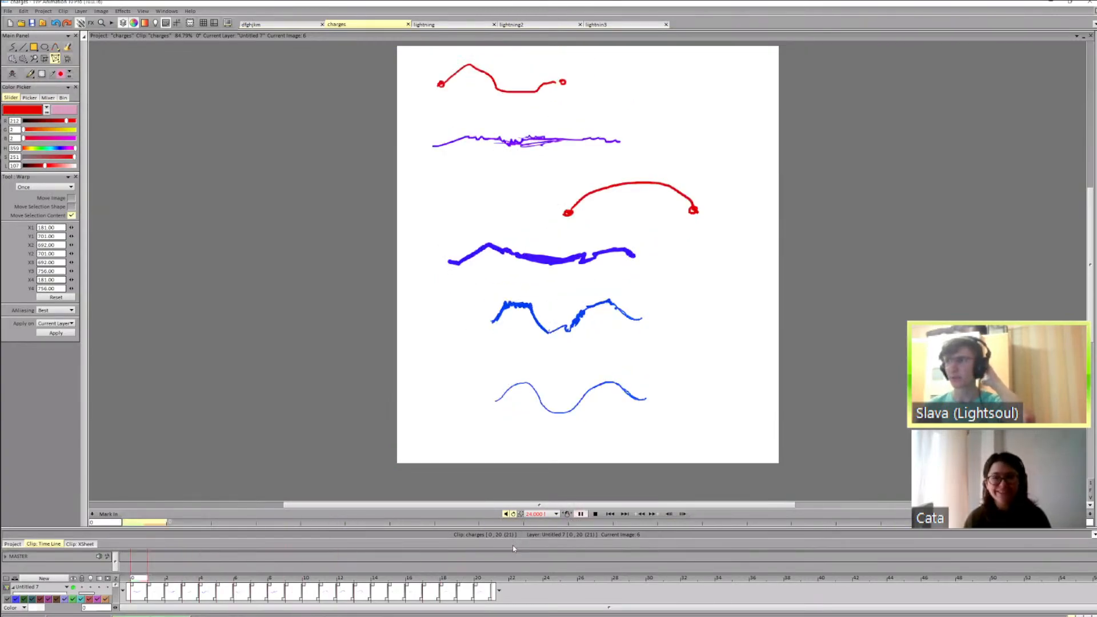
left_click(328, 578)
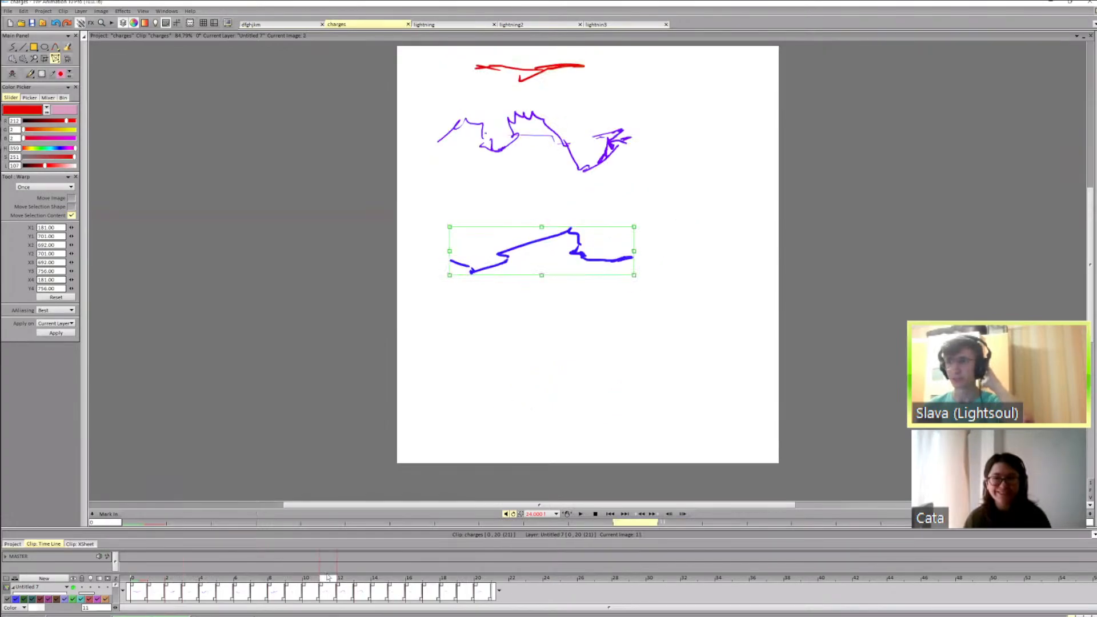
left_click_drag(328, 578, 132, 577)
left_click(581, 516)
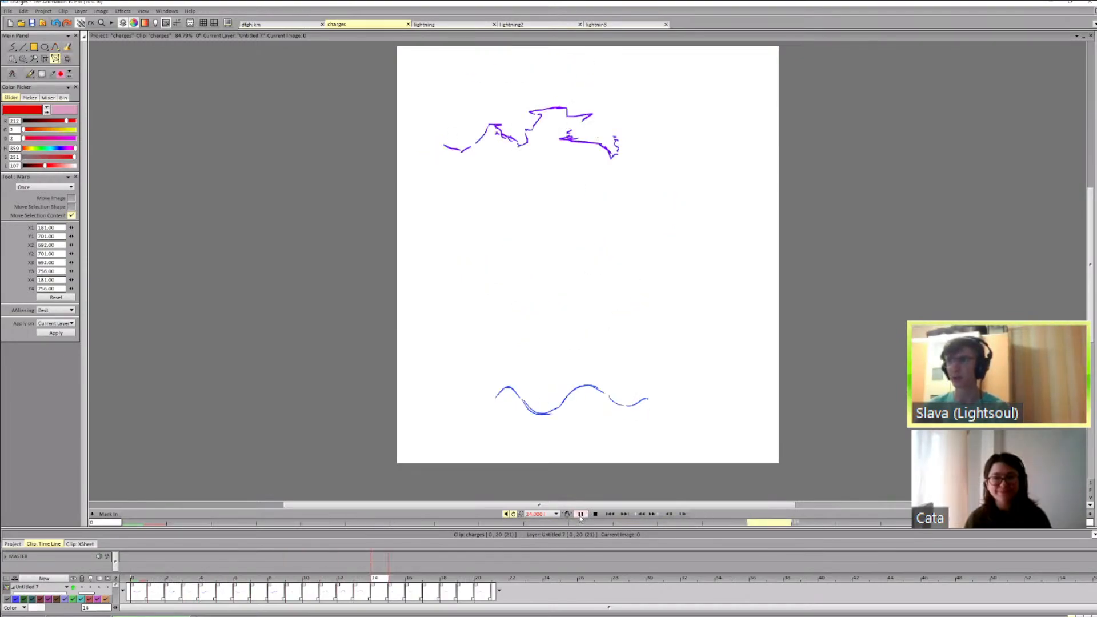
left_click(581, 516)
left_click_drag(350, 579, 167, 575)
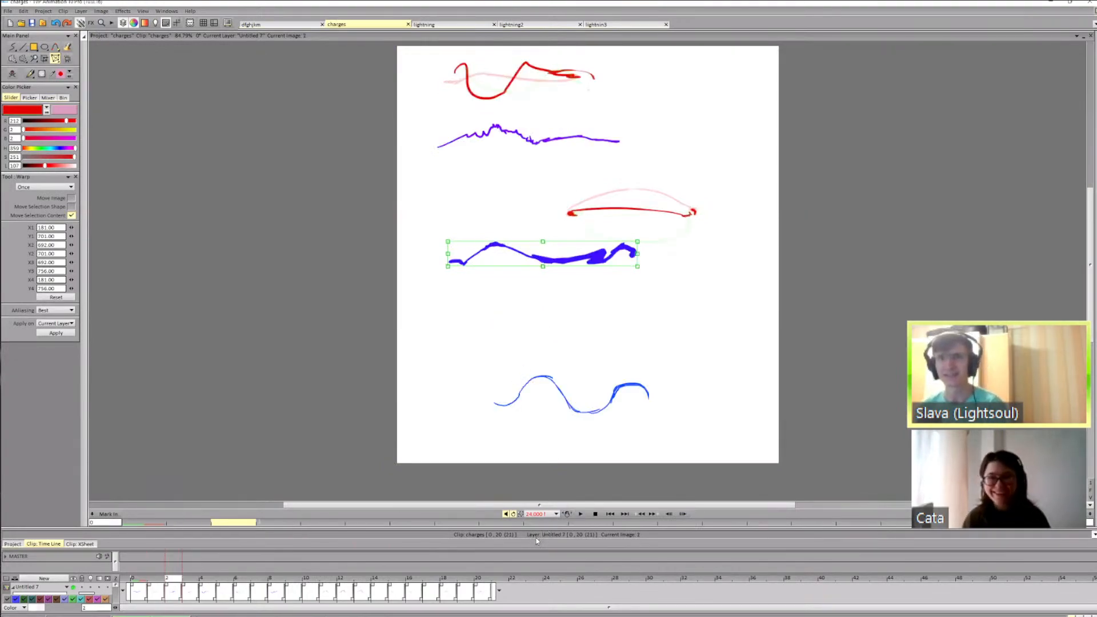
left_click(579, 515)
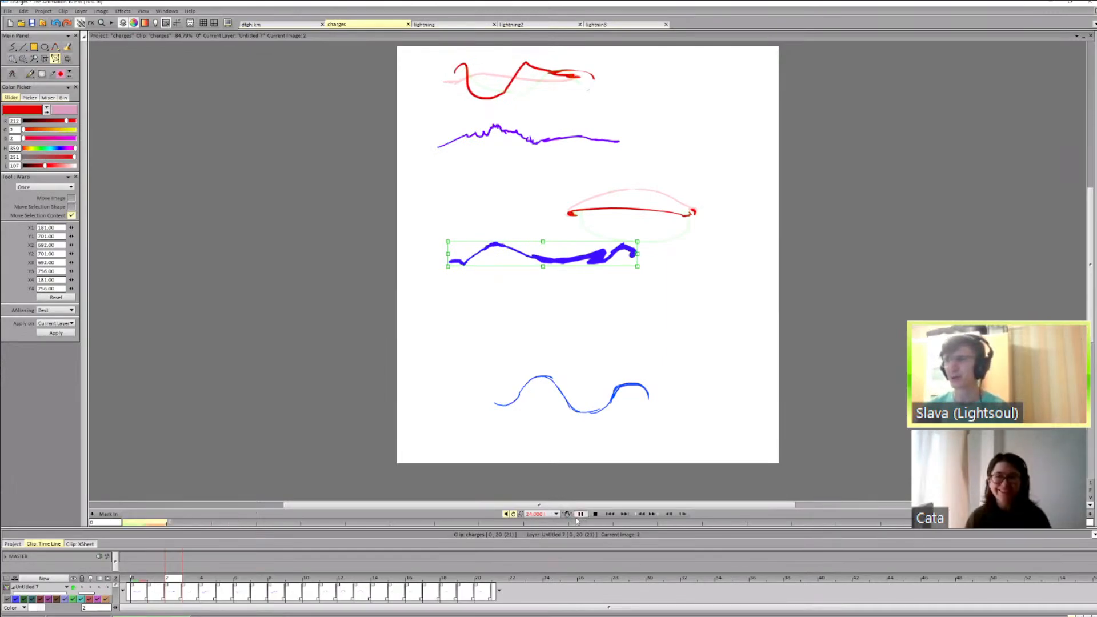
Step: Play and repeatedly pause the combined animation to examine the shapes of the bolts and the smooth wave in individual frames
left_click(577, 516)
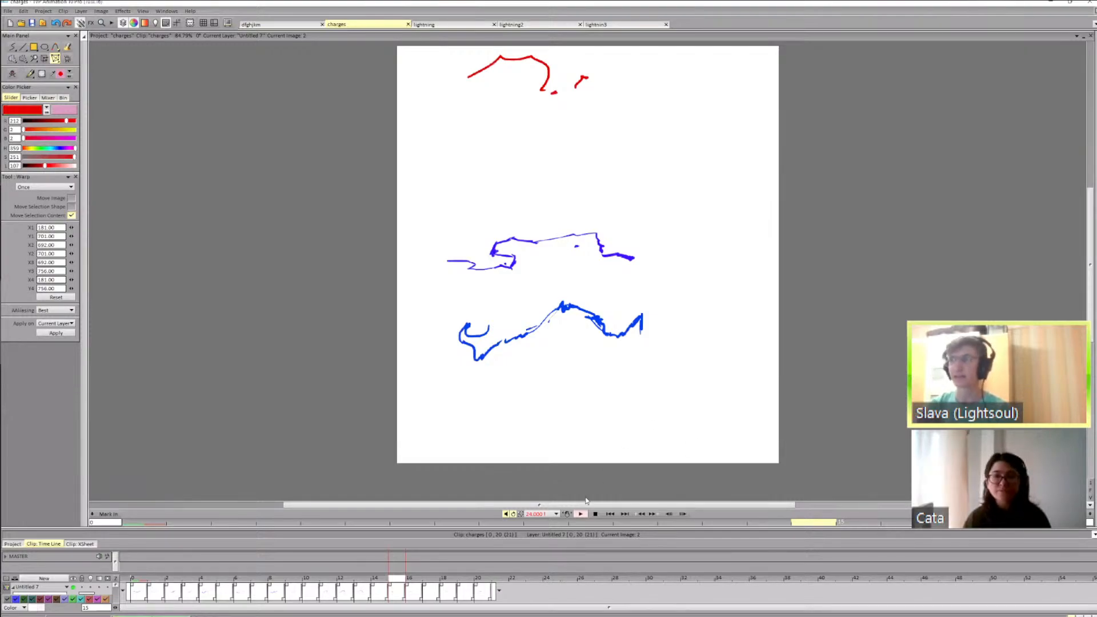
left_click(581, 514)
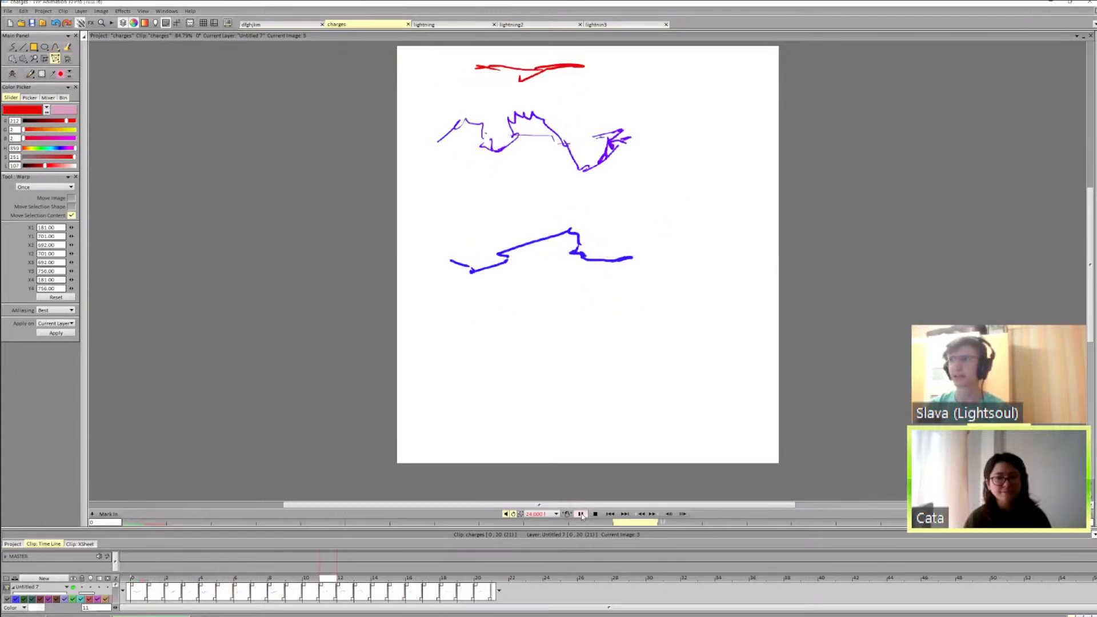
left_click(580, 514)
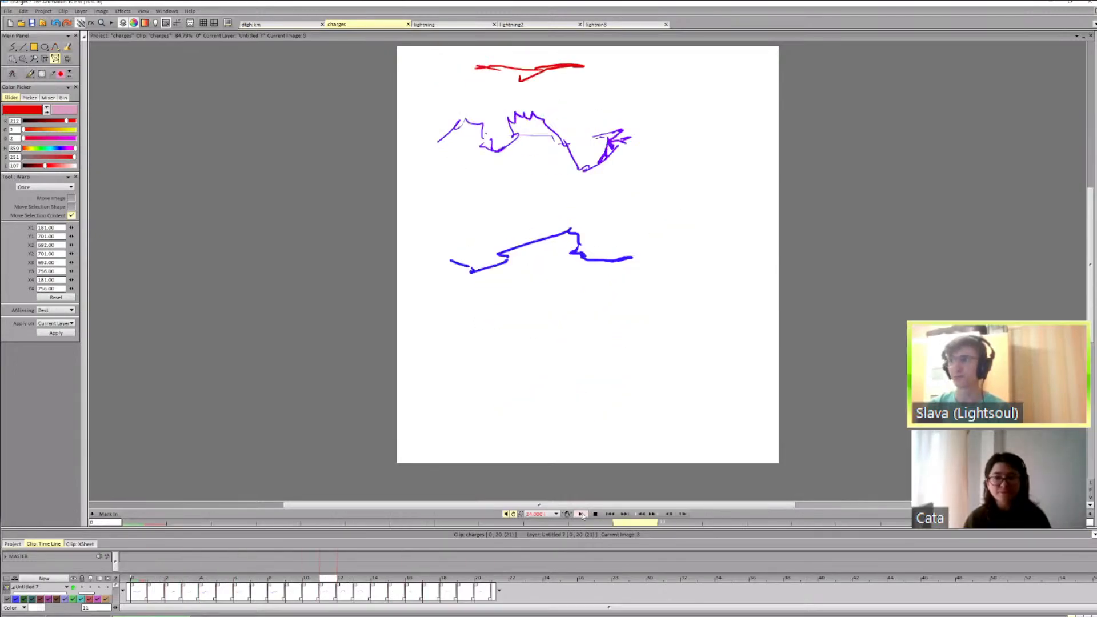
left_click(582, 517)
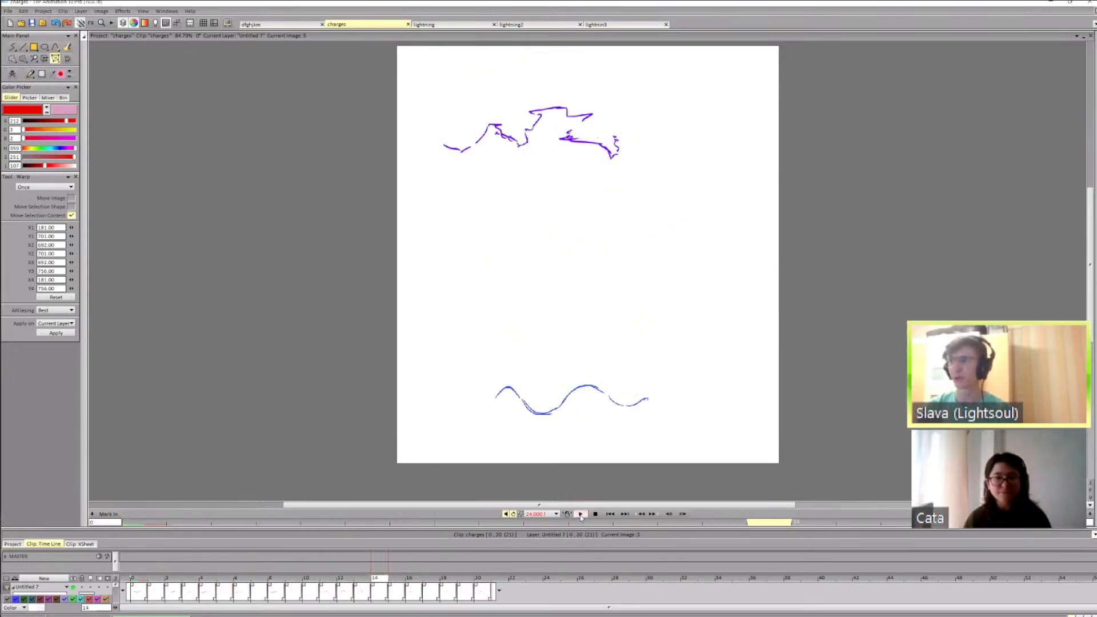
left_click(581, 516)
left_click(582, 517)
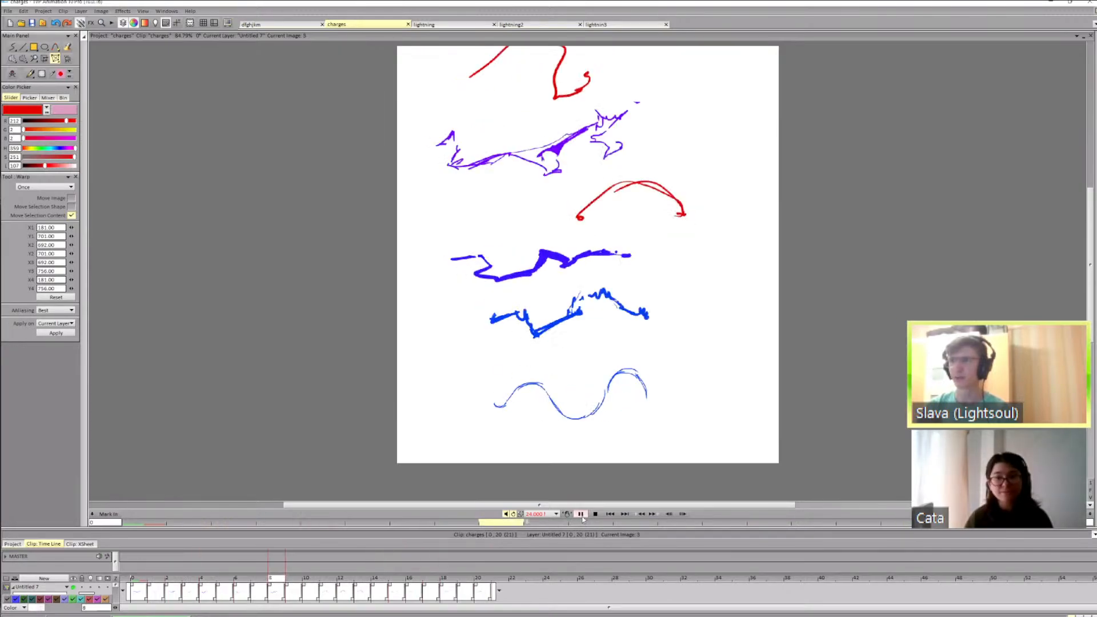
left_click(582, 516)
left_click(581, 517)
left_click(581, 516)
left_click(581, 516)
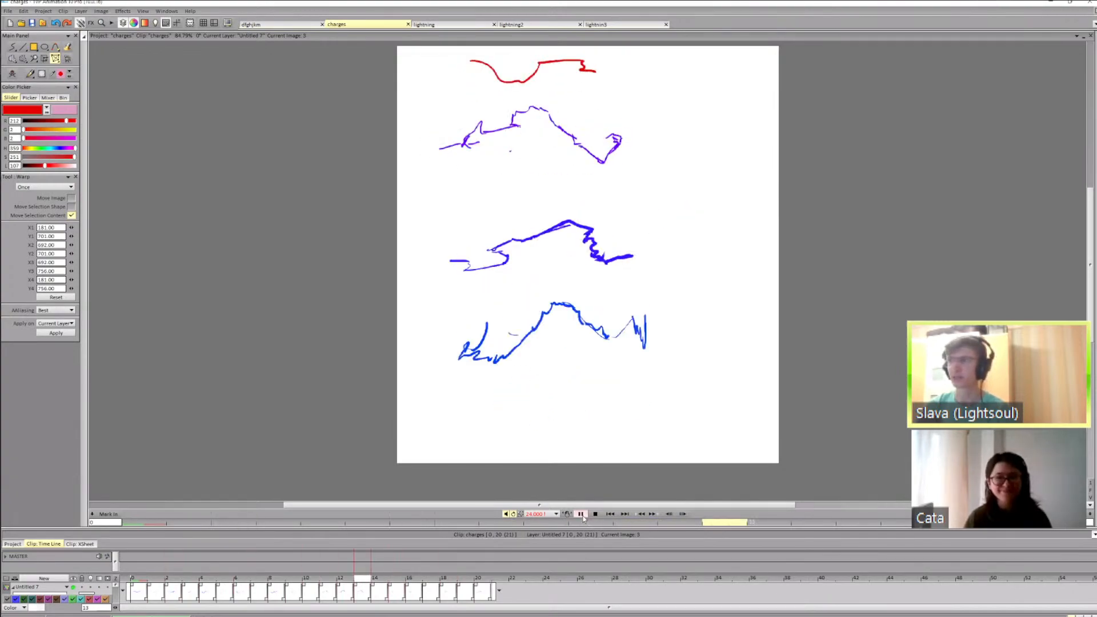
left_click(581, 515)
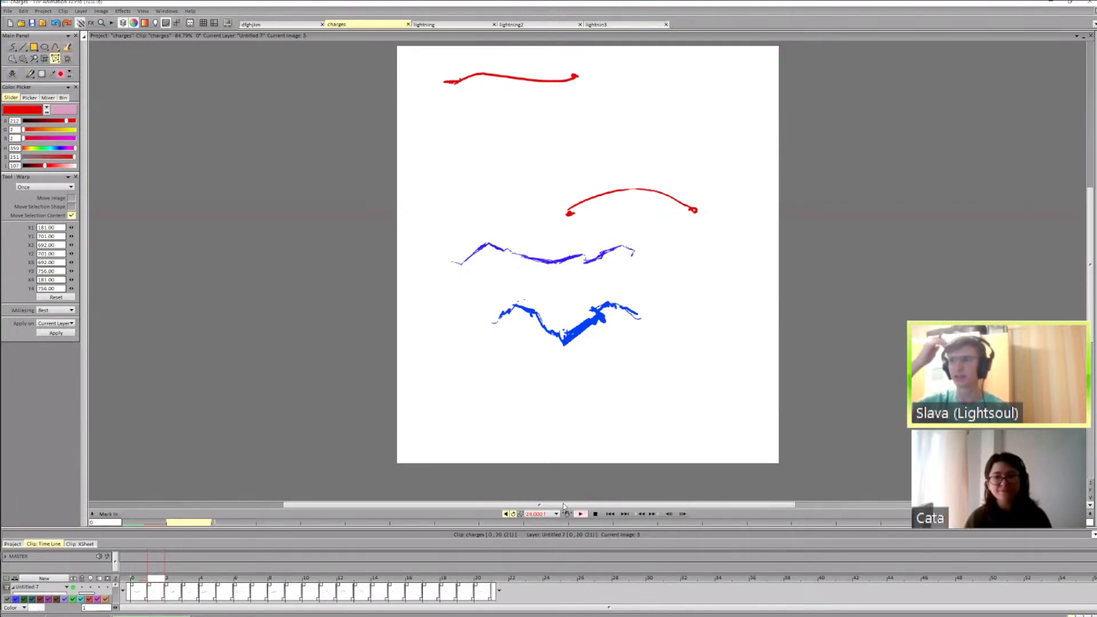
left_click(581, 514)
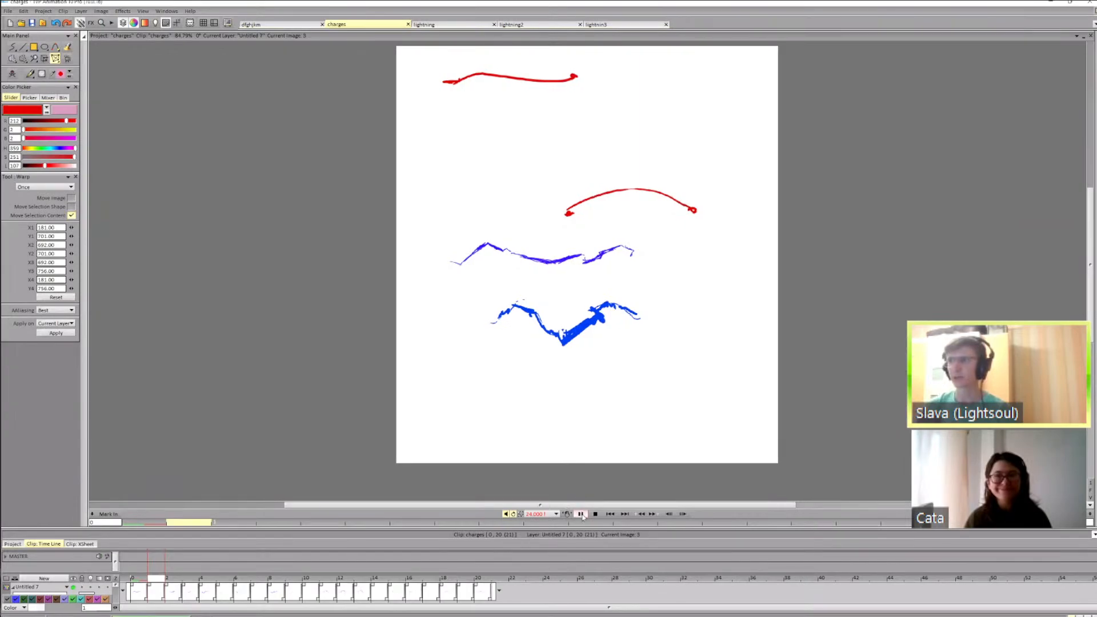
left_click(581, 514)
Step: Scrub from image 1 to image 18, then replay the animation and stop it at image 5
left_click(158, 590)
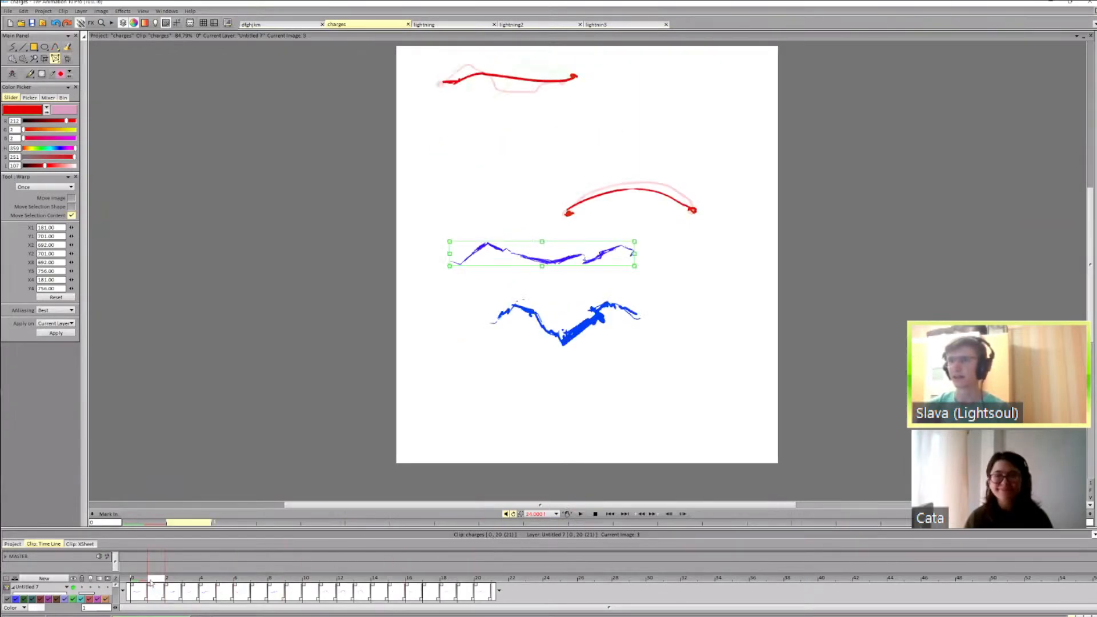
left_click_drag(174, 579, 447, 557)
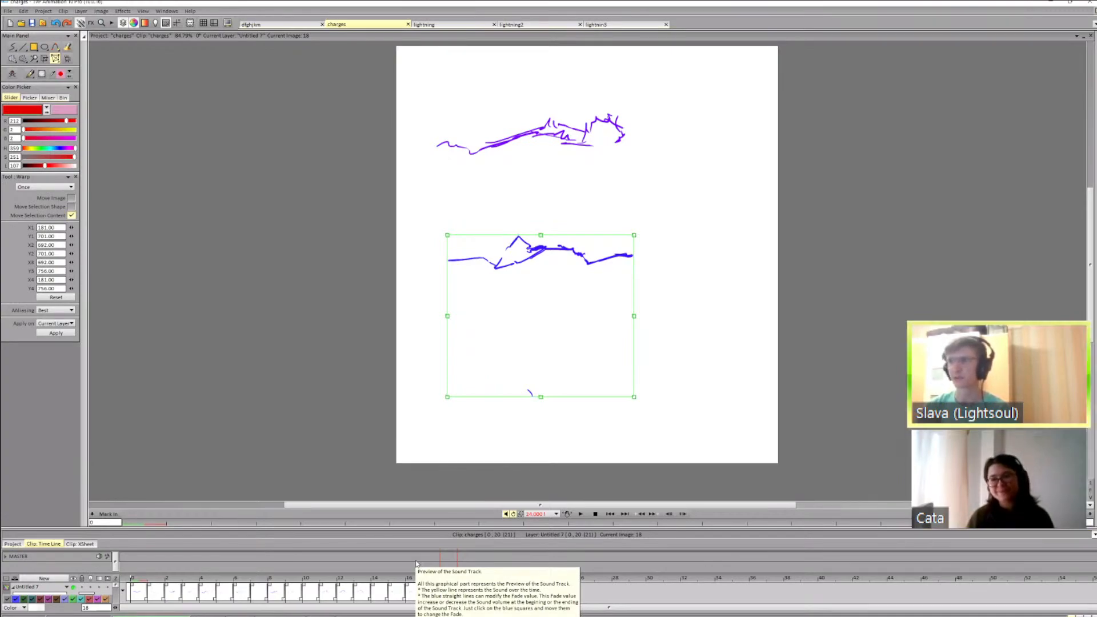
left_click(580, 514)
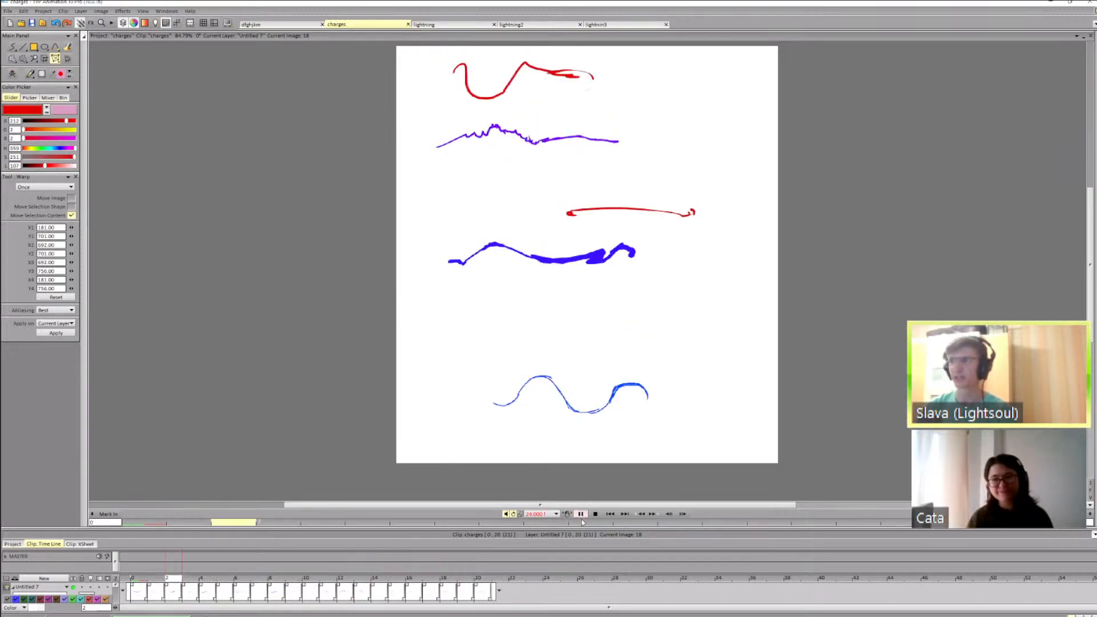
left_click(581, 516)
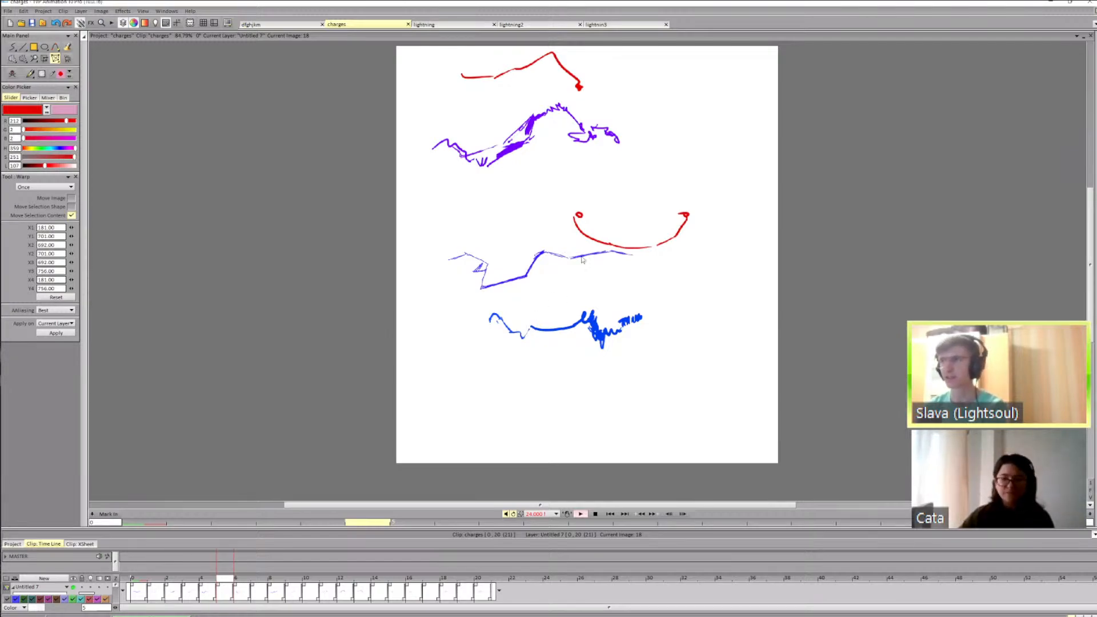
Step: Add a new animation layer and build a rounded three-lobed red shape beside the purple bolt with the Filled Stroke tool
key("Return")
key("shift+d")
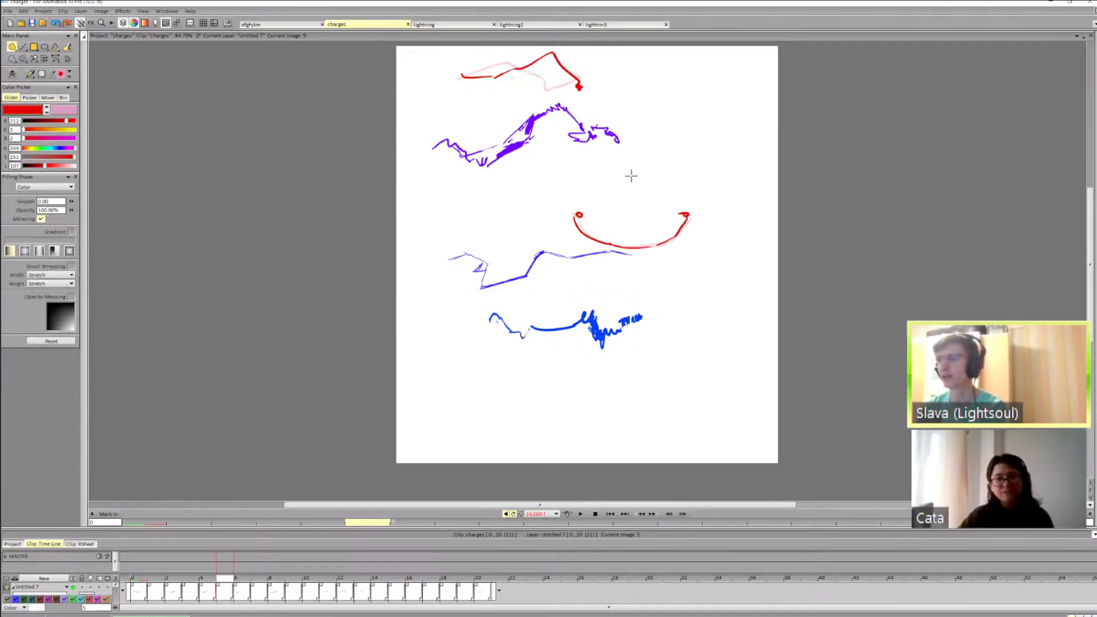
key("ctrl+shift+n")
mouse_move(637, 175)
left_mouse_down()
mouse_move(693, 176)
mouse_move(644, 121)
mouse_move(641, 185)
mouse_move(655, 176)
mouse_move(641, 207)
mouse_move(673, 176)
mouse_move(713, 167)
mouse_move(672, 188)
left_mouse_up()
key("ctrl+z")
key("ctrl+z")
key("ctrl+z")
mouse_move(702, 145)
left_mouse_down()
mouse_move(669, 183)
mouse_move(706, 212)
mouse_move(684, 166)
left_mouse_up()
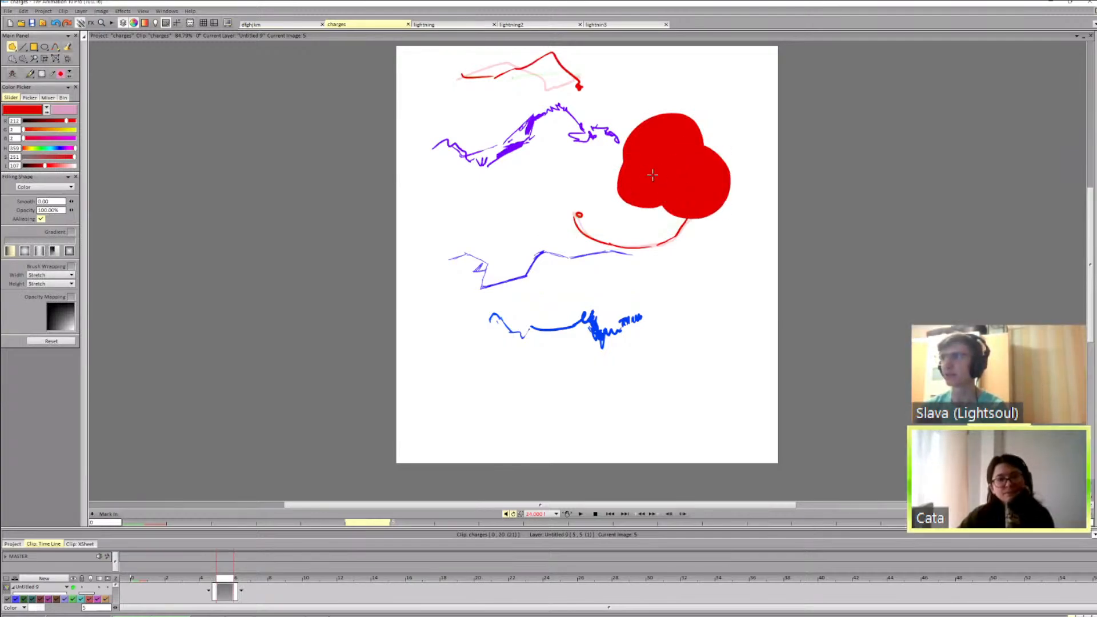
left_click_drag(614, 180, 661, 169)
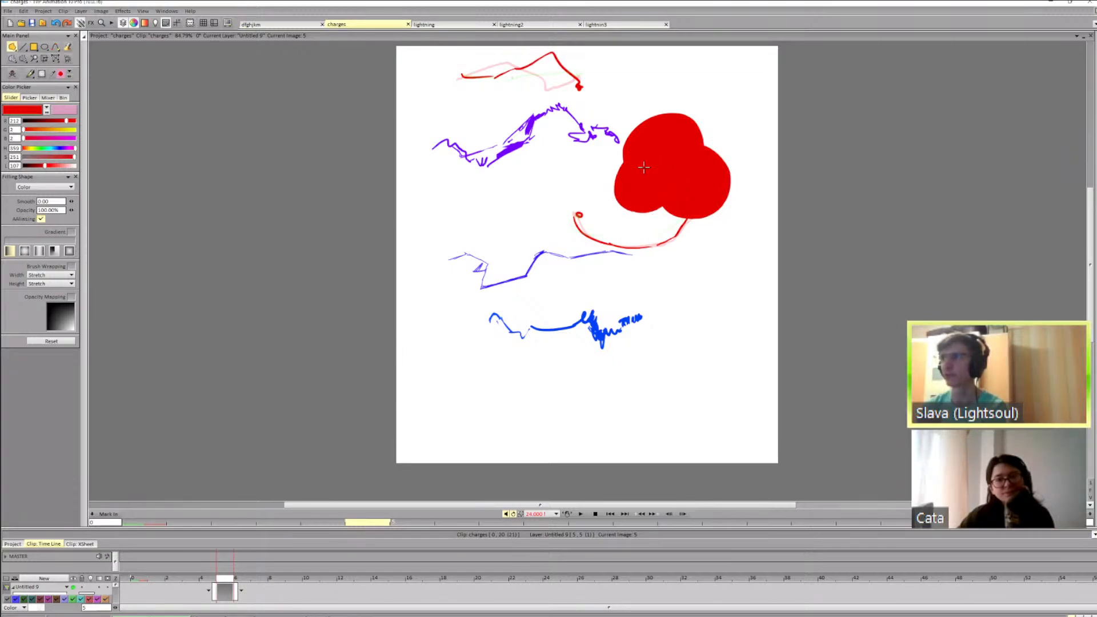
Step: Build a blocky, angular red shape from overlapping filled forms to the right of the jagged blue bolt
mouse_move(655, 320)
left_mouse_down()
mouse_move(666, 372)
mouse_move(679, 321)
mouse_move(659, 375)
mouse_move(697, 339)
mouse_move(715, 372)
mouse_move(693, 329)
left_mouse_up()
key("ctrl+z")
mouse_move(677, 374)
left_mouse_down()
mouse_move(733, 327)
mouse_move(717, 324)
left_mouse_up()
Step: Draw a scalloped red cloud below the left end of the blue bolt, curling its right side around a white gap
left_click_drag(496, 337, 517, 367)
key("ctrl+z")
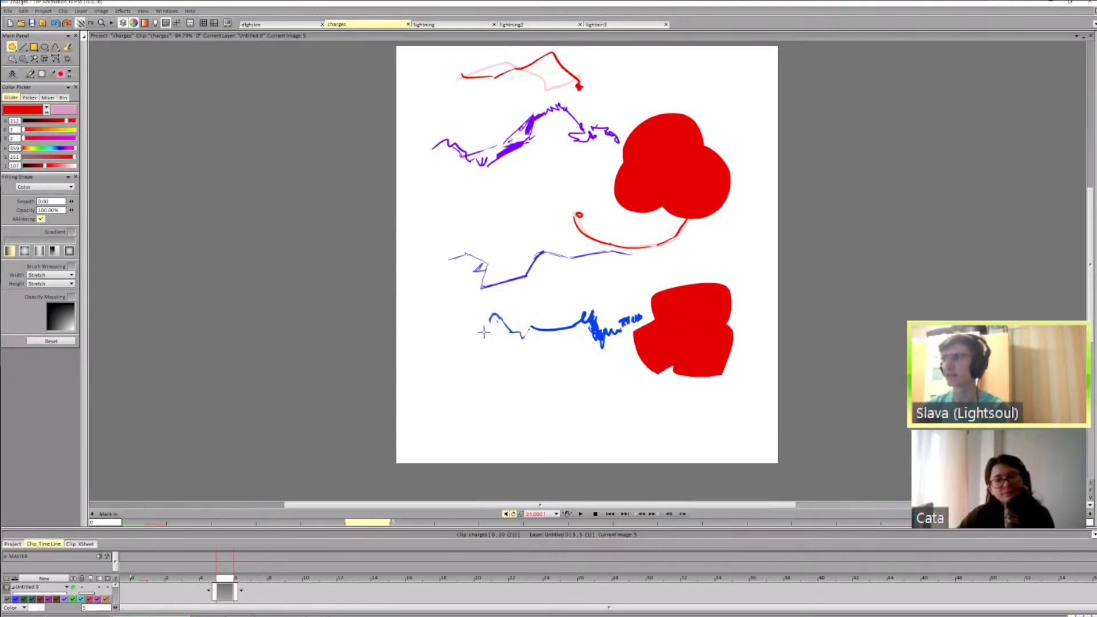
mouse_move(443, 368)
left_mouse_down()
mouse_move(508, 329)
mouse_move(538, 332)
mouse_move(530, 368)
mouse_move(545, 348)
mouse_move(489, 323)
mouse_move(443, 357)
mouse_move(476, 393)
mouse_move(507, 390)
mouse_move(519, 354)
mouse_move(504, 401)
mouse_move(536, 372)
mouse_move(516, 415)
mouse_move(550, 387)
mouse_move(550, 367)
mouse_move(523, 354)
mouse_move(510, 367)
mouse_move(508, 404)
mouse_move(525, 388)
mouse_move(505, 416)
mouse_move(533, 400)
mouse_move(513, 412)
left_mouse_up()
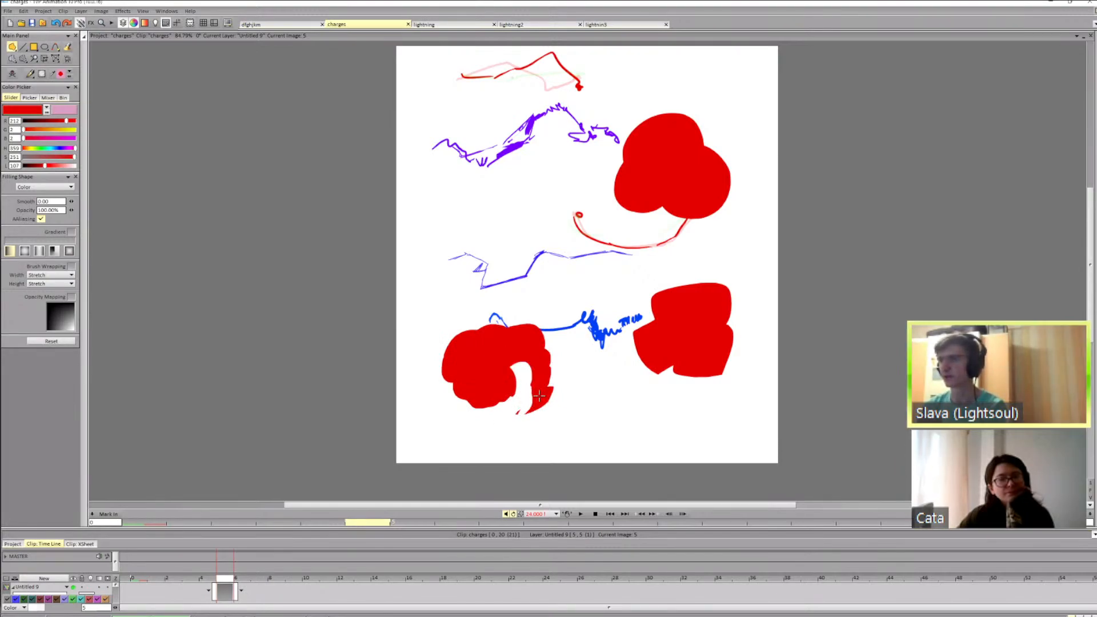
key("b")
key("b")
mouse_move(530, 359)
left_mouse_down()
mouse_move(520, 392)
mouse_move(523, 367)
mouse_move(531, 392)
mouse_move(519, 357)
mouse_move(534, 376)
mouse_move(532, 409)
mouse_move(547, 364)
mouse_move(555, 402)
mouse_move(527, 418)
mouse_move(517, 414)
mouse_move(527, 375)
left_mouse_up()
key("ctrl+z")
mouse_move(520, 417)
left_mouse_down()
mouse_move(556, 383)
mouse_move(524, 413)
mouse_move(558, 400)
mouse_move(559, 382)
mouse_move(519, 417)
mouse_move(555, 401)
mouse_move(561, 396)
mouse_move(524, 416)
mouse_move(516, 408)
mouse_move(555, 402)
mouse_move(522, 412)
mouse_move(549, 415)
mouse_move(529, 393)
mouse_move(511, 416)
mouse_move(552, 411)
mouse_move(547, 382)
left_mouse_up()
key("ctrl+z")
key("ctrl+z")
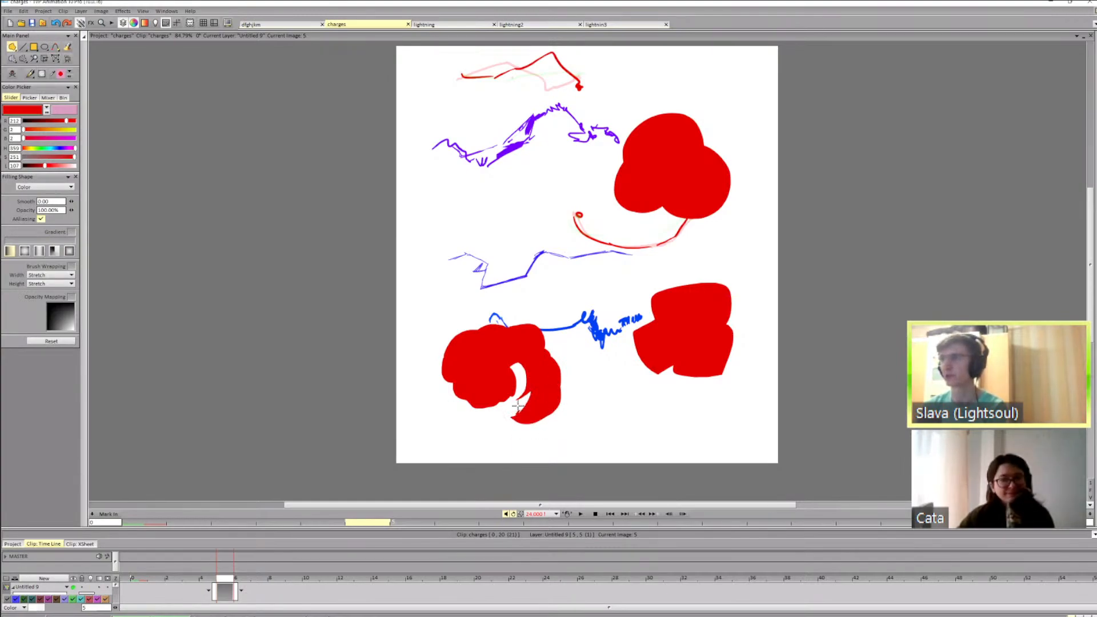
Step: Enlarge the left lobe of the red cloud and break up its central white gap with small filled shapes
left_click_drag(447, 366, 491, 407)
mouse_move(513, 387)
left_mouse_down()
mouse_move(494, 402)
mouse_move(491, 422)
mouse_move(517, 394)
mouse_move(497, 382)
mouse_move(523, 396)
mouse_move(493, 374)
mouse_move(532, 390)
mouse_move(516, 380)
mouse_move(520, 370)
mouse_move(494, 382)
mouse_move(525, 371)
mouse_move(498, 373)
mouse_move(504, 386)
mouse_move(502, 357)
mouse_move(509, 383)
mouse_move(521, 368)
mouse_move(499, 378)
mouse_move(522, 368)
mouse_move(517, 393)
mouse_move(495, 424)
mouse_move(488, 371)
mouse_move(502, 421)
mouse_move(505, 409)
mouse_move(491, 422)
mouse_move(499, 372)
mouse_move(515, 390)
mouse_move(512, 415)
left_mouse_up()
key("ctrl+z")
key("ctrl+z")
key("ctrl+z")
key("ctrl+z")
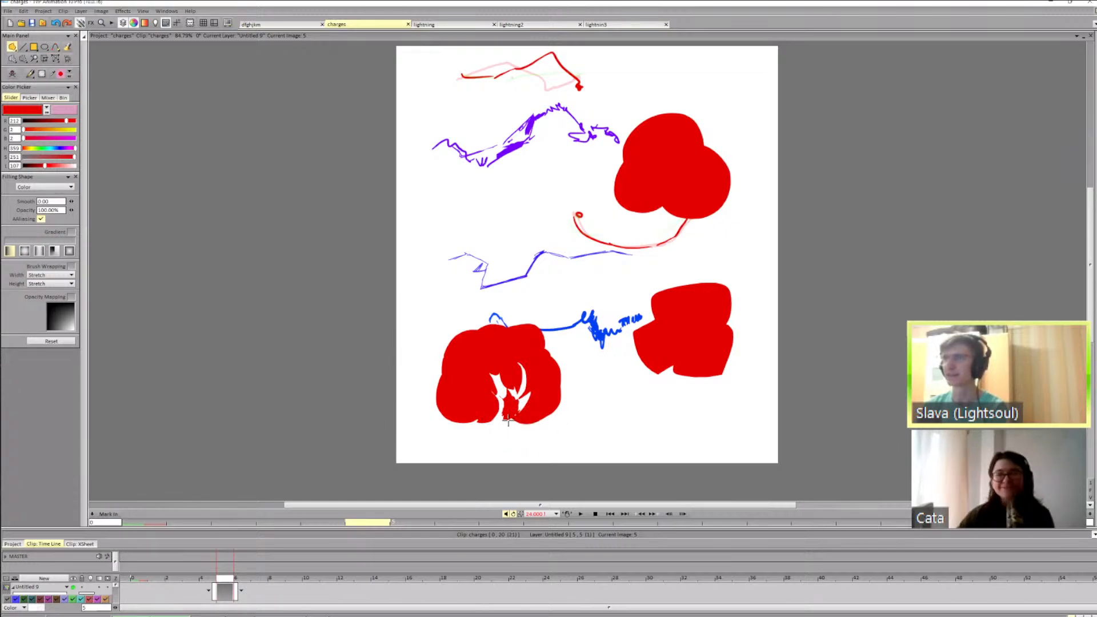
Step: Spread overlapping red lobes beneath the cloud and into the lower-left corner of the canvas, leaving thin white gaps
mouse_move(507, 420)
left_mouse_down()
mouse_move(522, 443)
mouse_move(530, 434)
left_mouse_up()
key("ctrl+z")
mouse_move(551, 415)
left_mouse_down()
mouse_move(596, 453)
mouse_move(554, 441)
mouse_move(538, 477)
mouse_move(521, 473)
mouse_move(527, 438)
mouse_move(508, 425)
mouse_move(532, 444)
left_mouse_up()
key("ctrl+z")
key("ctrl+z")
left_click_drag(483, 473, 487, 478)
mouse_move(422, 393)
left_mouse_down()
mouse_move(416, 461)
mouse_move(445, 433)
mouse_move(389, 450)
mouse_move(440, 430)
left_mouse_up()
mouse_move(423, 467)
left_mouse_down()
mouse_move(444, 453)
mouse_move(463, 466)
mouse_move(474, 458)
mouse_move(456, 476)
mouse_move(486, 440)
mouse_move(492, 460)
left_mouse_up()
left_click_drag(475, 423, 495, 449)
mouse_move(413, 365)
left_mouse_down()
mouse_move(408, 429)
mouse_move(409, 364)
mouse_move(391, 371)
mouse_move(435, 417)
left_mouse_up()
key("ctrl+z")
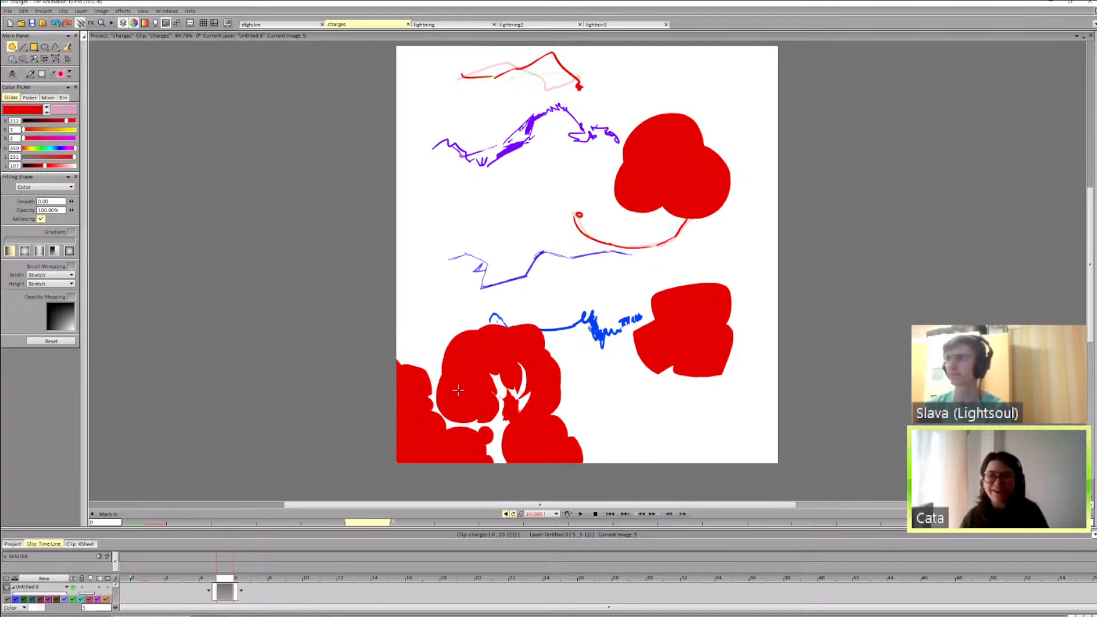
Step: Extend the red cloud rightward along the canvas's lower edge and add small fills in its left and central gaps
mouse_move(542, 353)
left_mouse_down()
mouse_move(576, 401)
mouse_move(542, 440)
mouse_move(573, 378)
mouse_move(544, 355)
mouse_move(566, 423)
mouse_move(582, 412)
mouse_move(555, 417)
mouse_move(588, 423)
mouse_move(573, 393)
mouse_move(568, 428)
mouse_move(621, 403)
mouse_move(656, 409)
mouse_move(670, 468)
mouse_move(603, 429)
mouse_move(574, 470)
mouse_move(590, 443)
mouse_move(575, 443)
mouse_move(593, 484)
left_mouse_up()
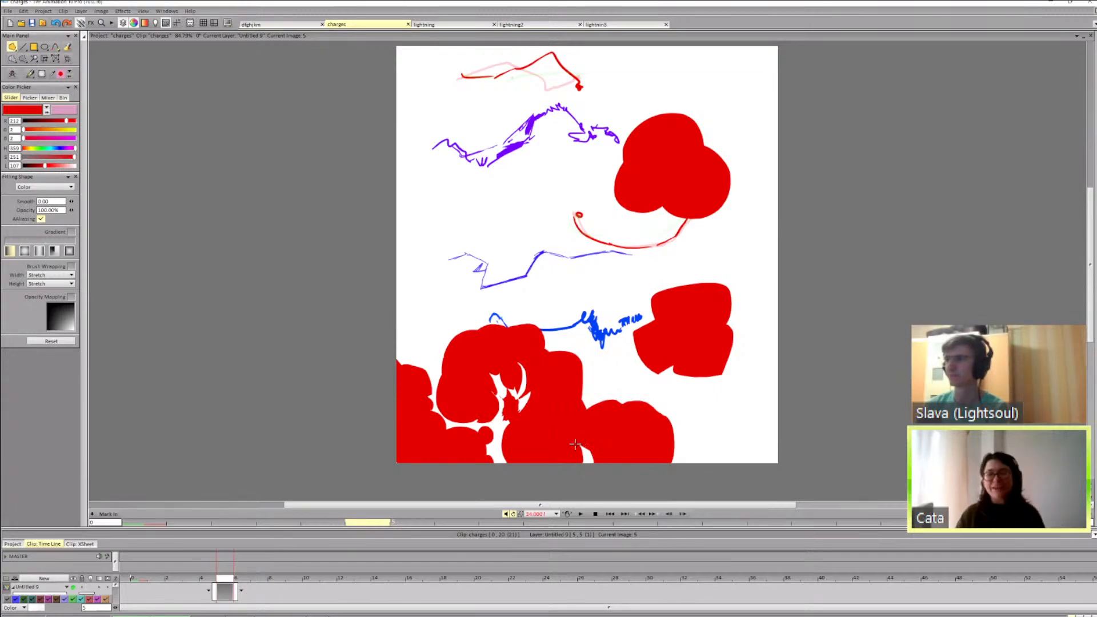
left_click_drag(576, 444, 582, 482)
mouse_move(589, 426)
left_mouse_down()
mouse_move(622, 384)
mouse_move(688, 409)
mouse_move(674, 473)
mouse_move(689, 444)
mouse_move(694, 453)
mouse_move(676, 463)
left_mouse_up()
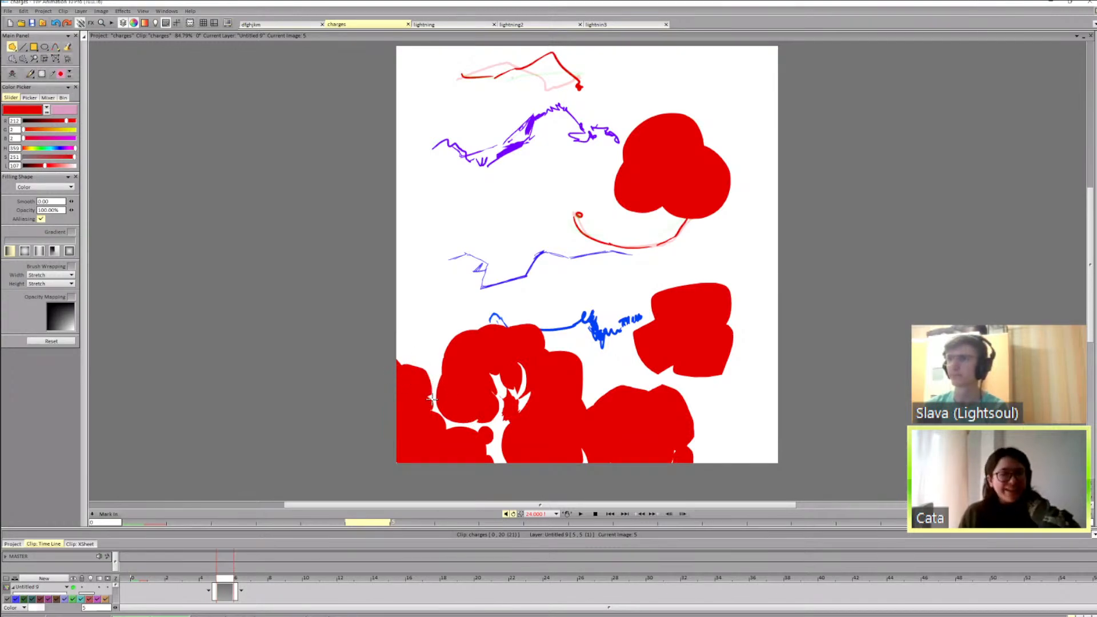
mouse_move(433, 398)
left_mouse_down()
mouse_move(392, 376)
mouse_move(437, 385)
mouse_move(439, 396)
mouse_move(395, 383)
mouse_move(431, 391)
mouse_move(403, 361)
mouse_move(423, 388)
left_mouse_up()
key("ctrl+z")
key("ctrl+z")
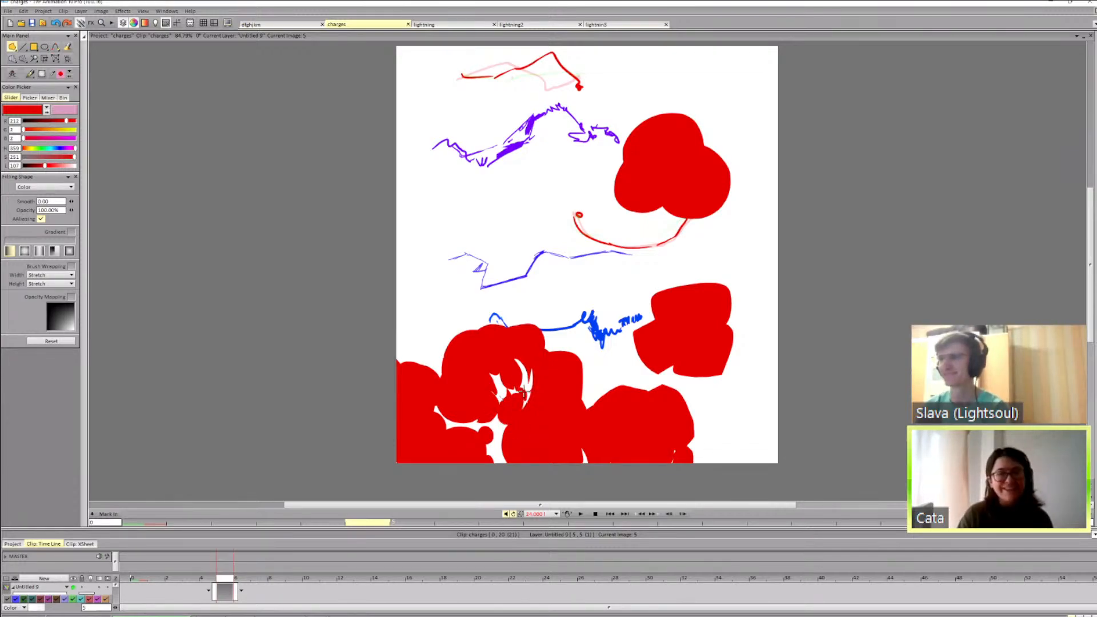
left_click_drag(524, 392, 500, 426)
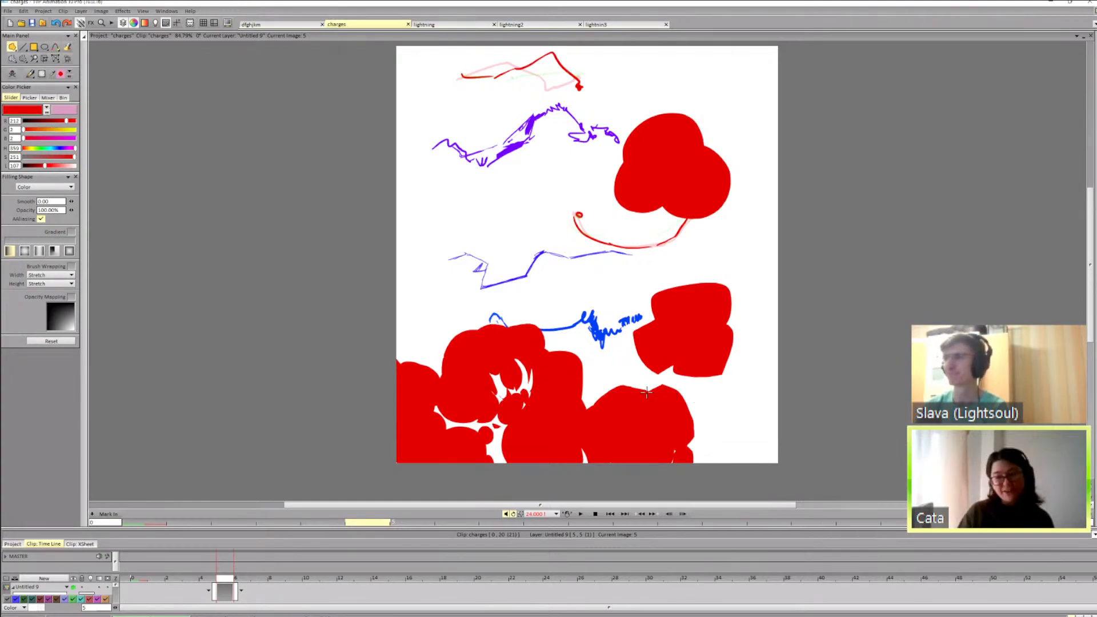
Step: Rework the cloud's lower-right lobe into a larger, bumpier rounded outline
mouse_move(646, 393)
left_mouse_down()
mouse_move(671, 385)
mouse_move(699, 449)
mouse_move(675, 385)
mouse_move(678, 417)
left_mouse_up()
key("ctrl+z")
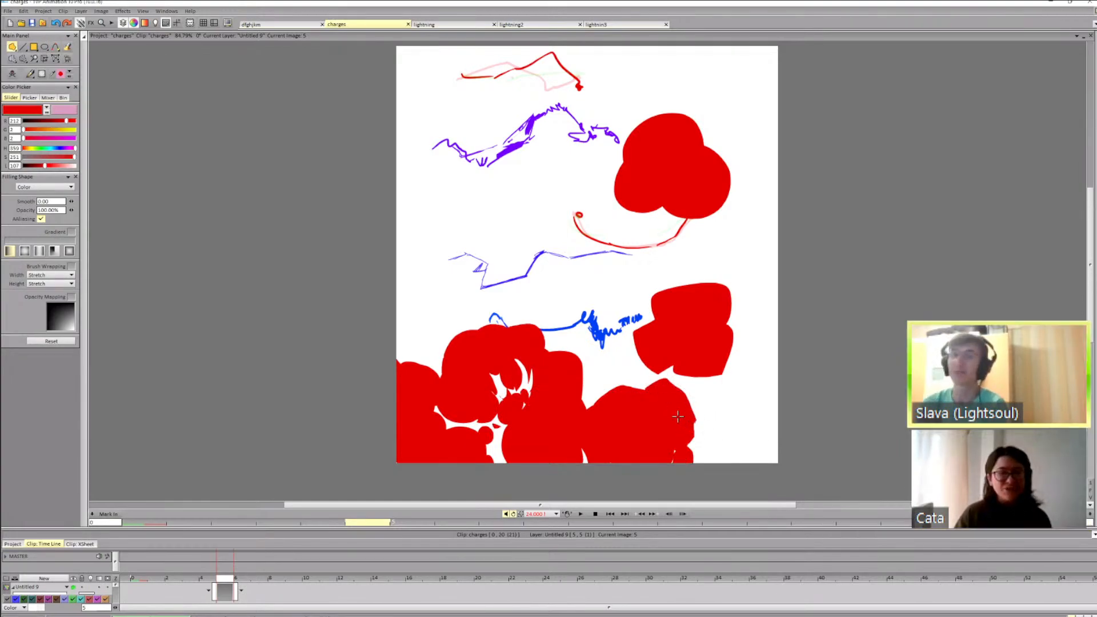
key("ctrl+z")
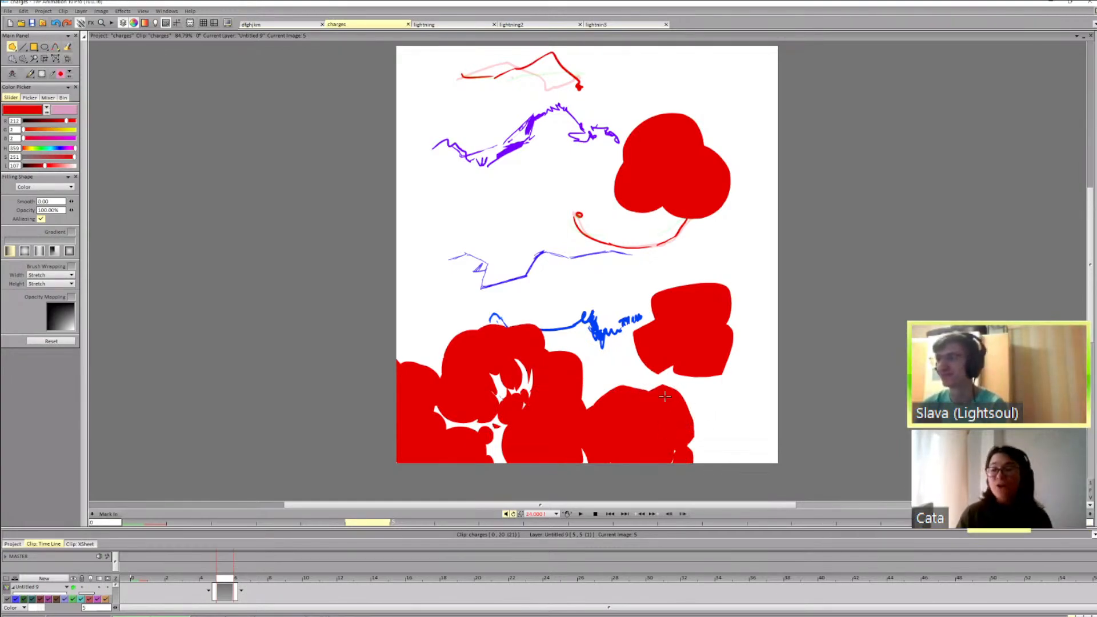
mouse_move(643, 391)
left_mouse_down()
mouse_move(702, 412)
mouse_move(685, 435)
mouse_move(681, 402)
mouse_move(639, 393)
mouse_move(678, 382)
mouse_move(686, 447)
left_mouse_up()
key("ctrl+z")
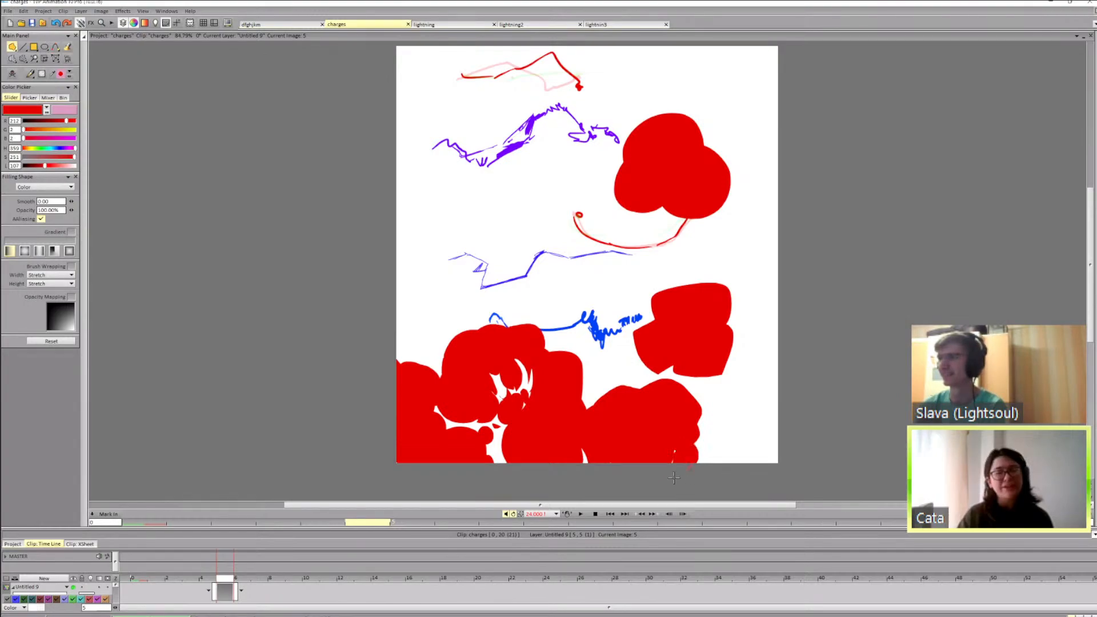
left_click_drag(692, 443, 693, 474)
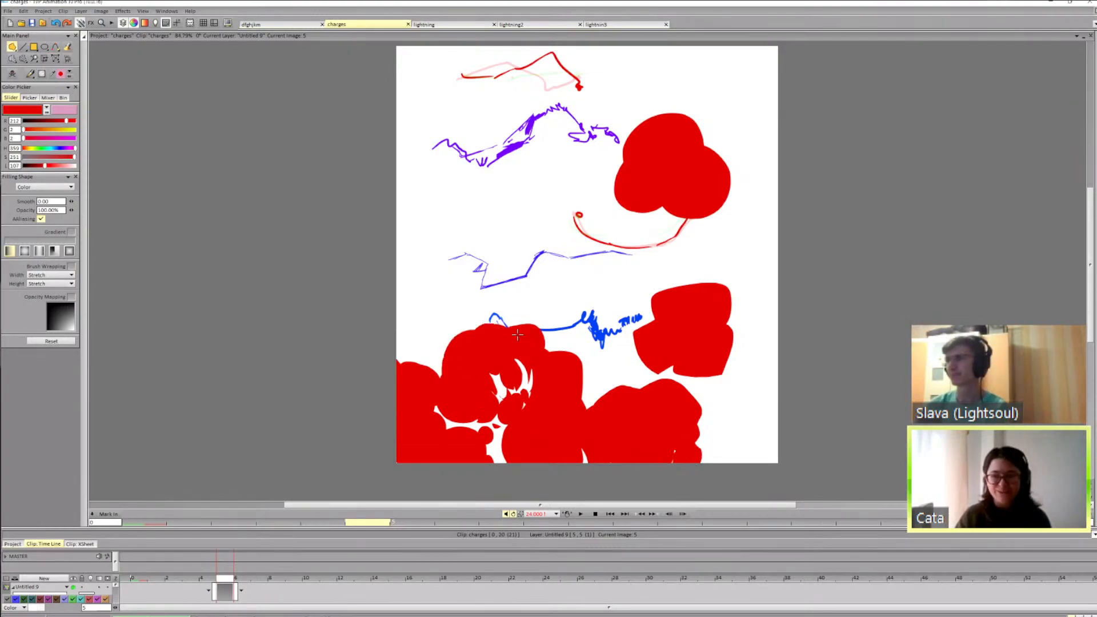
Step: Add an angular lobe to the cloud's upper-right side and scatter small red shapes through its lower and central gaps
mouse_move(517, 334)
left_mouse_down()
mouse_move(538, 325)
mouse_move(546, 361)
mouse_move(512, 327)
mouse_move(538, 328)
mouse_move(551, 356)
left_mouse_up()
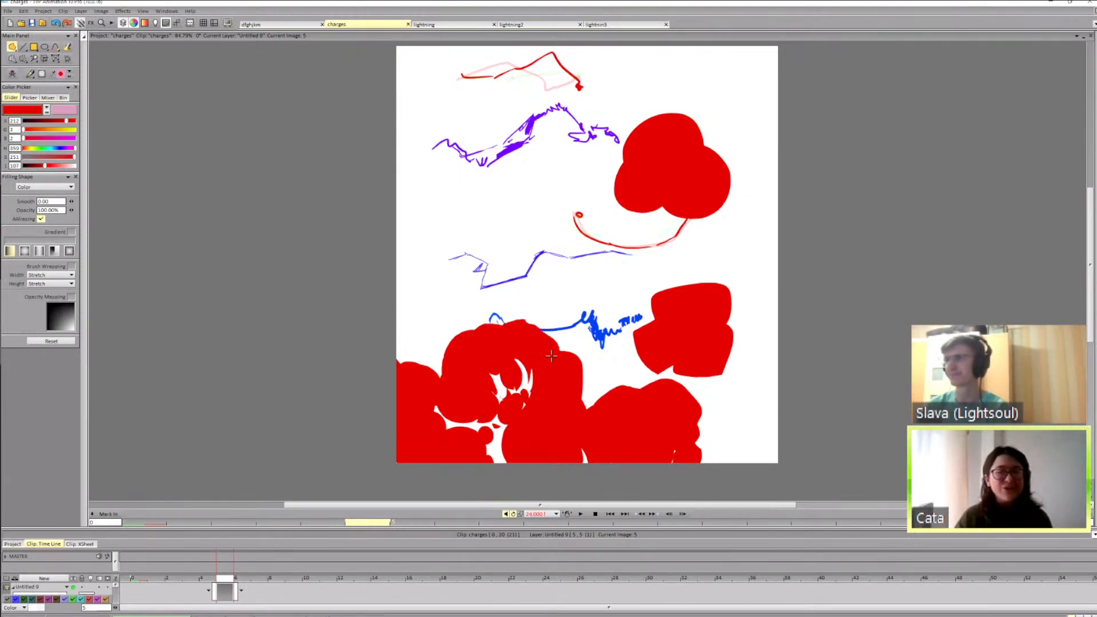
mouse_move(520, 323)
left_mouse_down()
mouse_move(555, 366)
mouse_move(544, 340)
mouse_move(562, 359)
mouse_move(539, 328)
mouse_move(559, 342)
mouse_move(542, 335)
mouse_move(557, 373)
mouse_move(562, 350)
mouse_move(588, 340)
mouse_move(604, 380)
mouse_move(559, 409)
mouse_move(633, 399)
left_mouse_up()
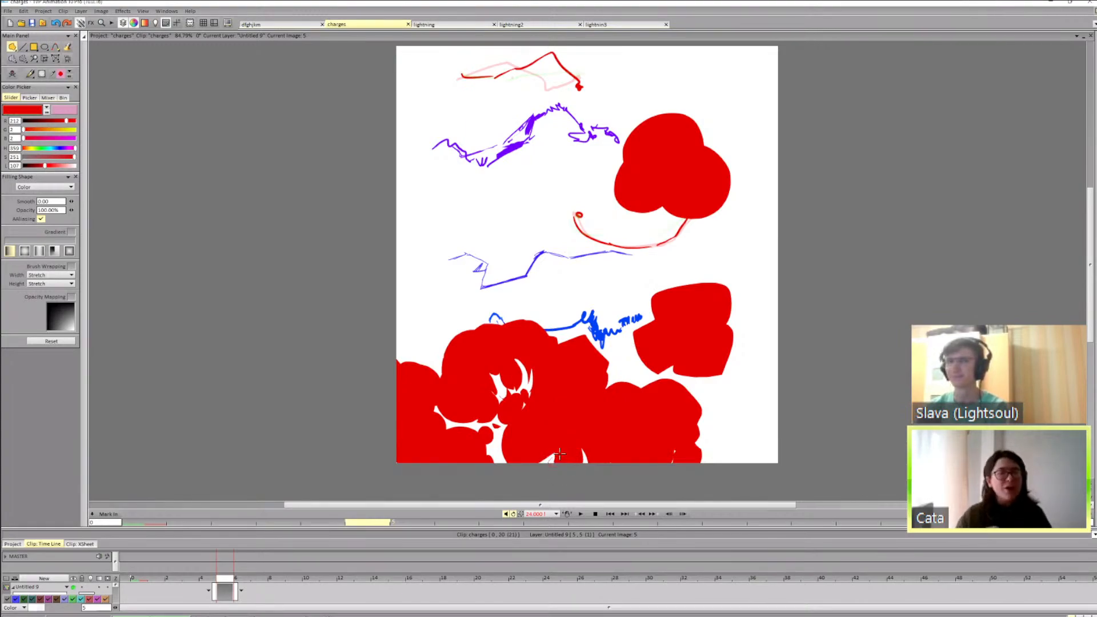
key("ctrl+z")
key("ctrl+z")
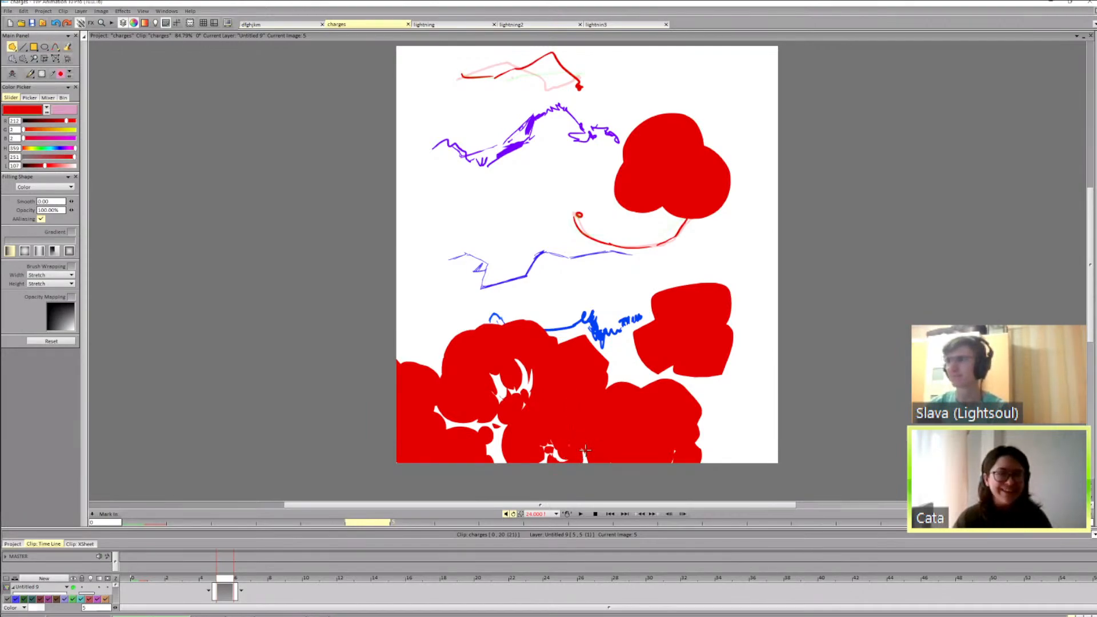
key("ctrl+z")
key("ctrl+z")
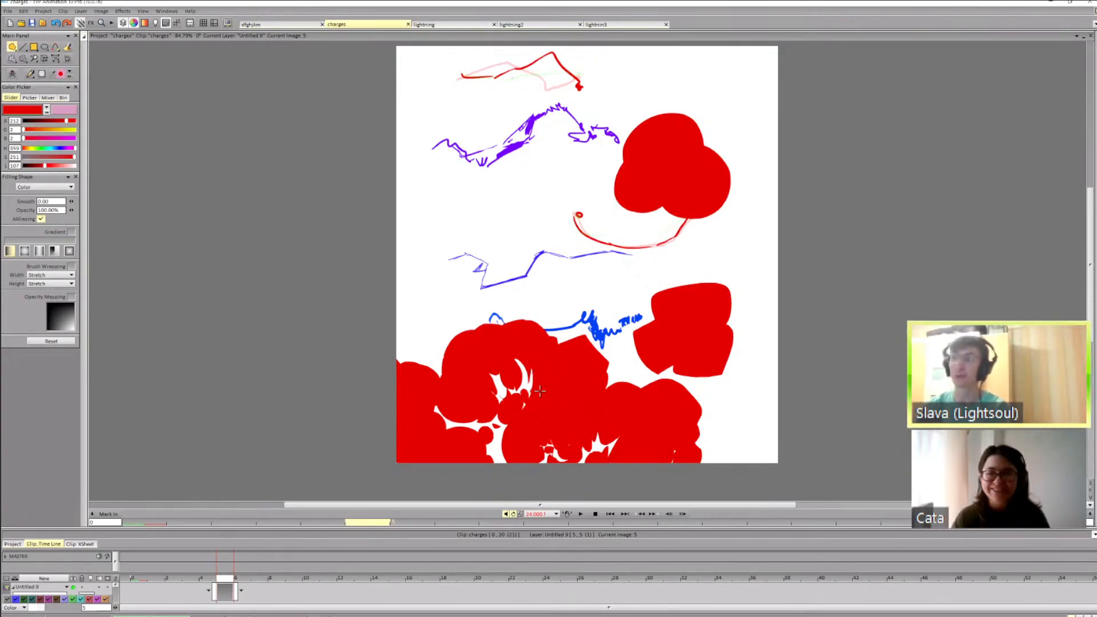
key("ctrl+z")
key("ctrl+z")
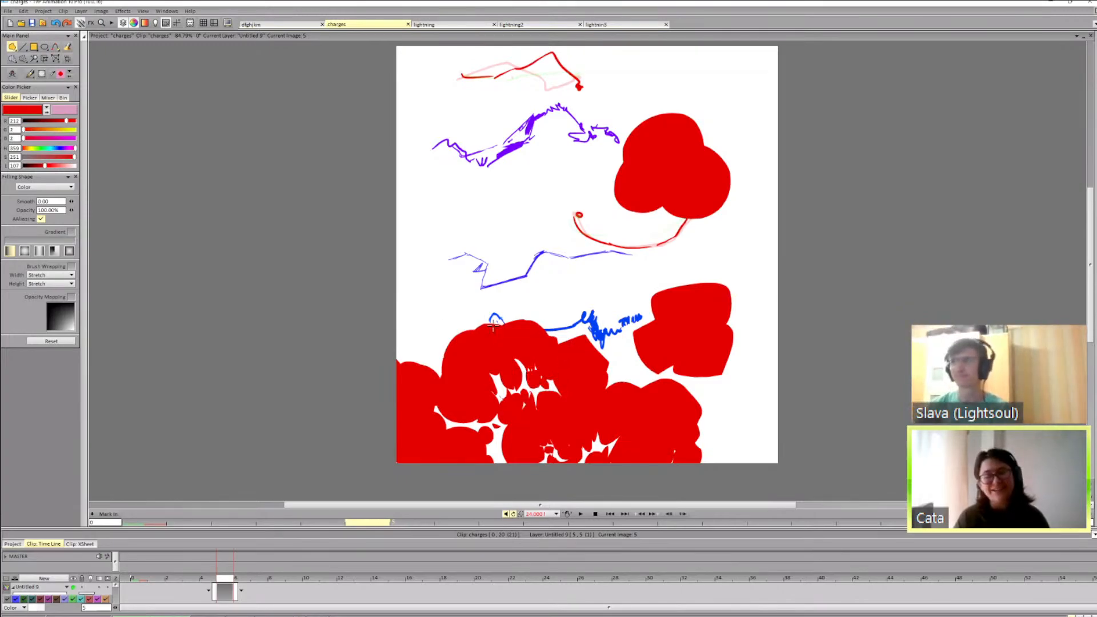
Step: Build up the top of the red cloud with large rounded lobes until it covers most of the jagged blue bolt
mouse_move(492, 319)
left_mouse_down()
mouse_move(453, 321)
mouse_move(426, 363)
mouse_move(448, 376)
mouse_move(482, 307)
mouse_move(525, 345)
left_mouse_up()
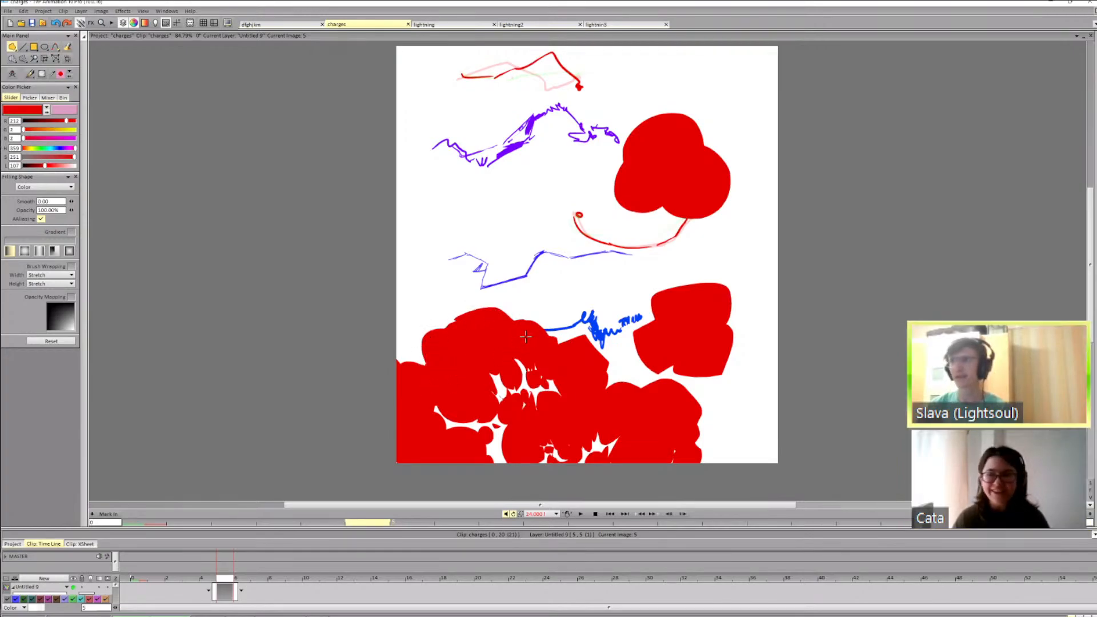
mouse_move(499, 310)
left_mouse_down()
mouse_move(527, 339)
mouse_move(483, 315)
mouse_move(524, 296)
mouse_move(545, 343)
mouse_move(535, 319)
mouse_move(550, 343)
mouse_move(555, 329)
mouse_move(538, 322)
mouse_move(564, 337)
mouse_move(544, 373)
mouse_move(492, 369)
mouse_move(524, 351)
mouse_move(517, 386)
mouse_move(506, 370)
mouse_move(519, 358)
mouse_move(544, 398)
mouse_move(537, 368)
mouse_move(555, 367)
mouse_move(551, 398)
left_mouse_up()
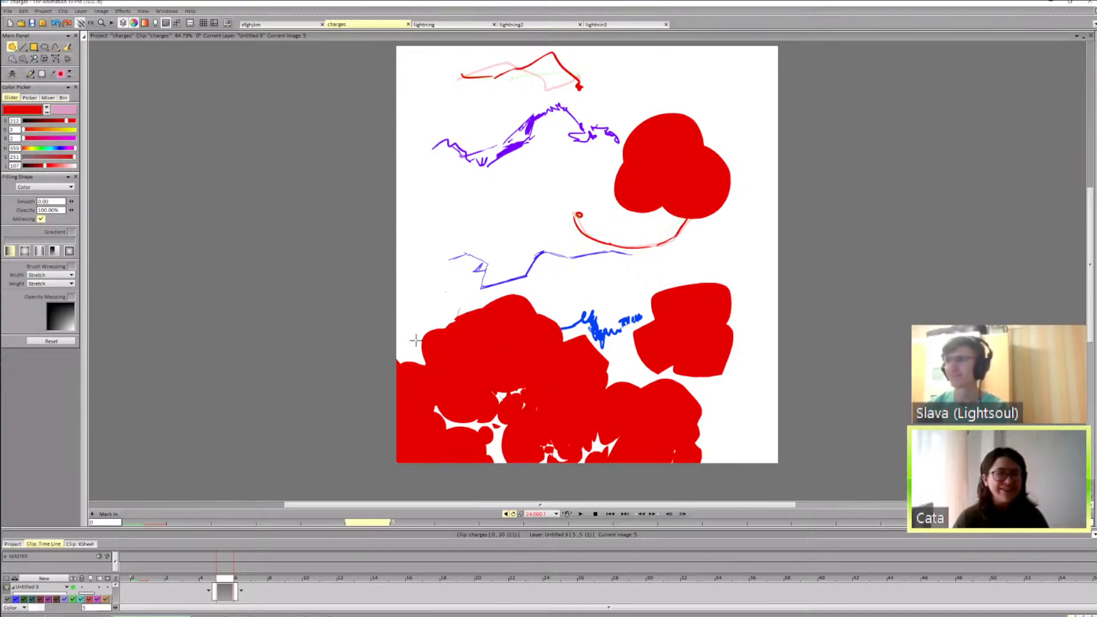
left_click_drag(417, 340, 429, 317)
mouse_move(430, 358)
left_mouse_down()
mouse_move(451, 338)
mouse_move(446, 324)
left_mouse_up()
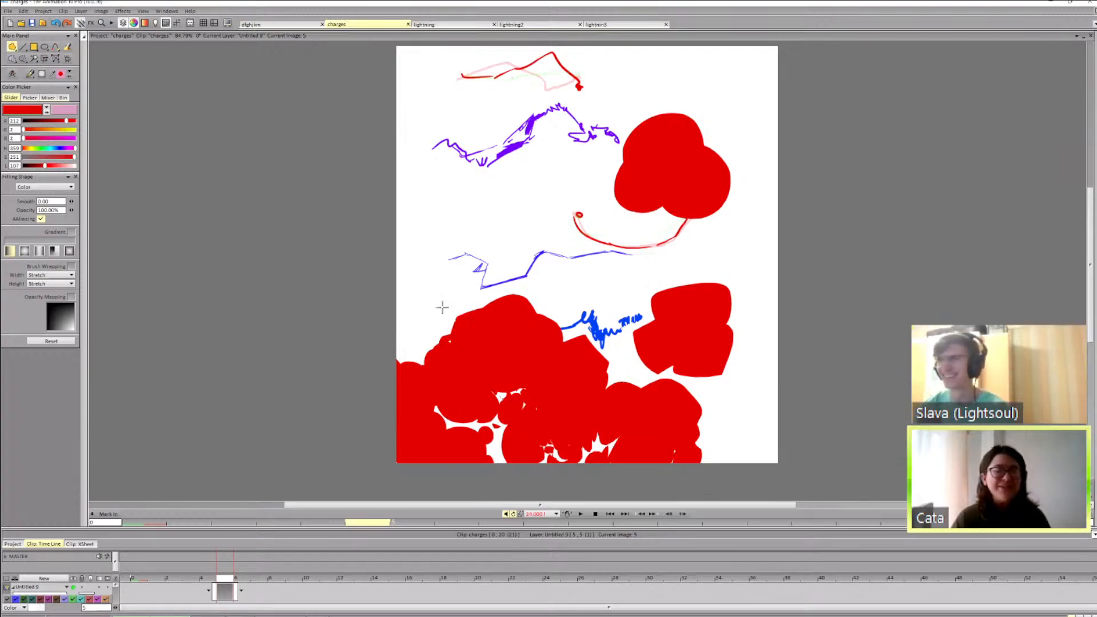
mouse_move(444, 352)
left_mouse_down()
mouse_move(483, 305)
mouse_move(475, 328)
mouse_move(482, 310)
mouse_move(562, 307)
mouse_move(551, 334)
mouse_move(563, 311)
mouse_move(582, 337)
mouse_move(578, 364)
mouse_move(609, 374)
mouse_move(591, 343)
mouse_move(595, 382)
mouse_move(588, 318)
mouse_move(605, 339)
mouse_move(587, 366)
mouse_move(564, 358)
left_mouse_up()
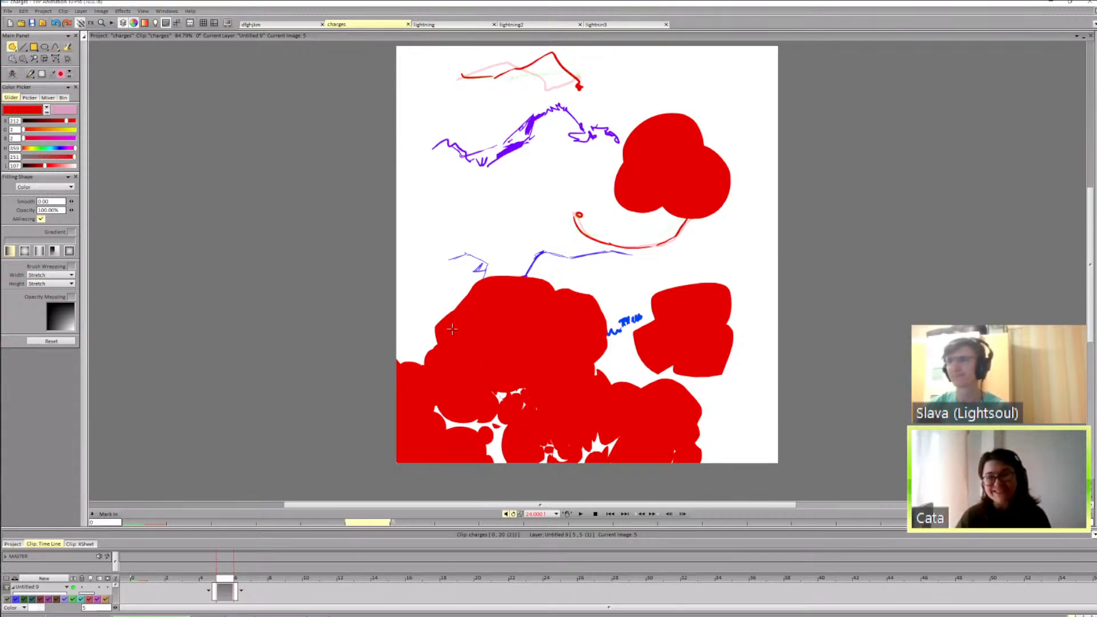
Step: Try to bulge out the cloud's upper-left side with another large rounded shape, and undo it
mouse_move(443, 318)
left_mouse_down()
mouse_move(499, 255)
mouse_move(542, 309)
left_mouse_up()
key("ctrl+z")
mouse_move(486, 280)
left_mouse_down()
mouse_move(449, 286)
mouse_move(455, 337)
left_mouse_up()
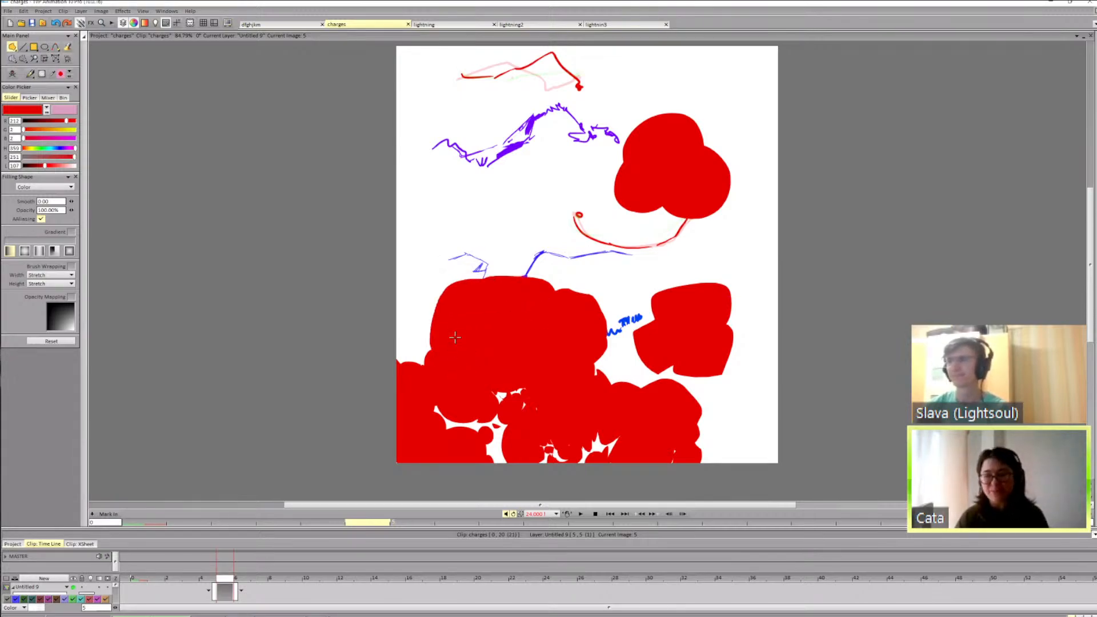
key("ctrl+z")
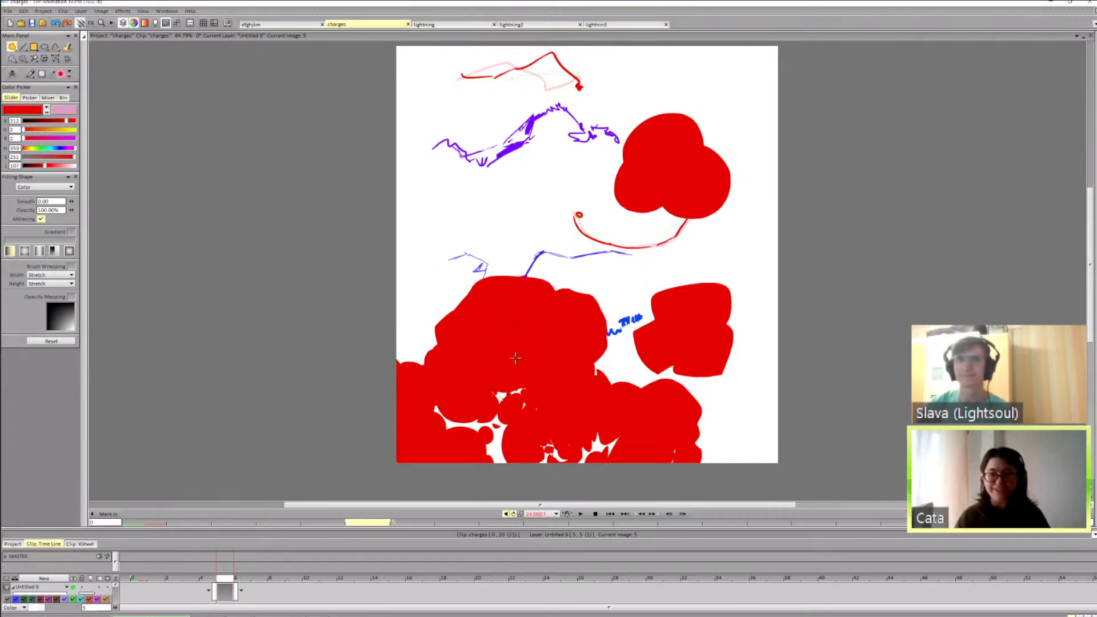